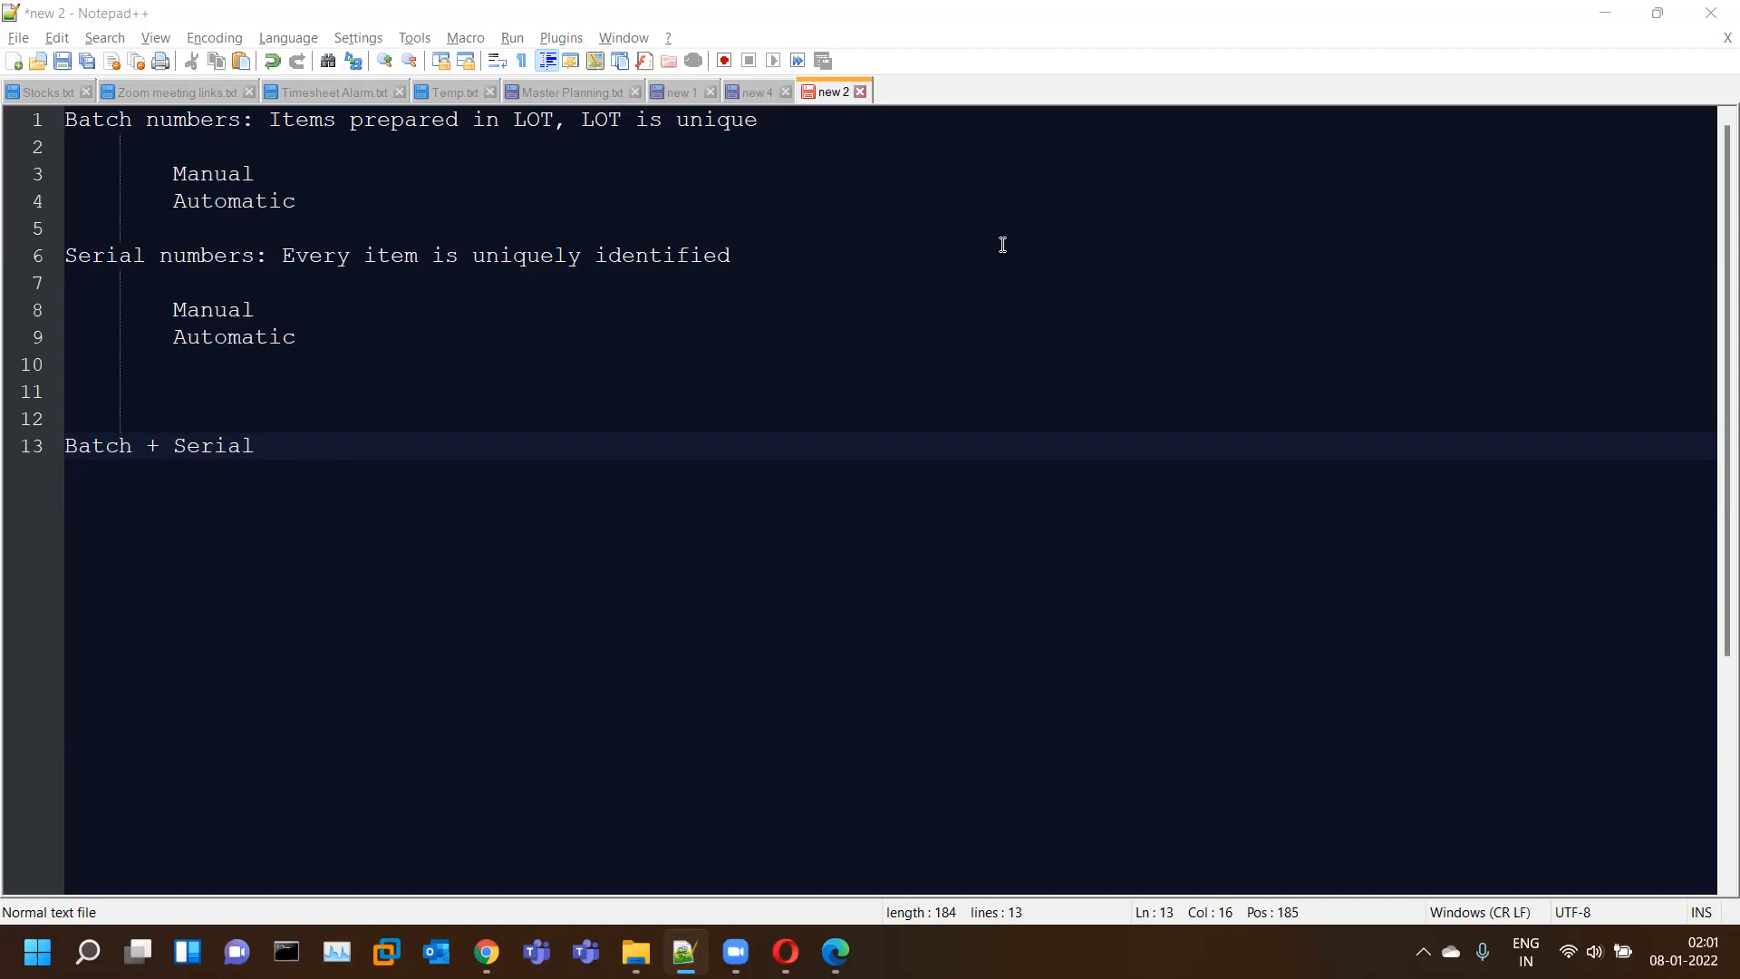
# - Append the examples "|| fruit juice, milk, FMCG" to the end of the Batch numbers line
pyautogui.click(876, 130)
pyautogui.write('||')
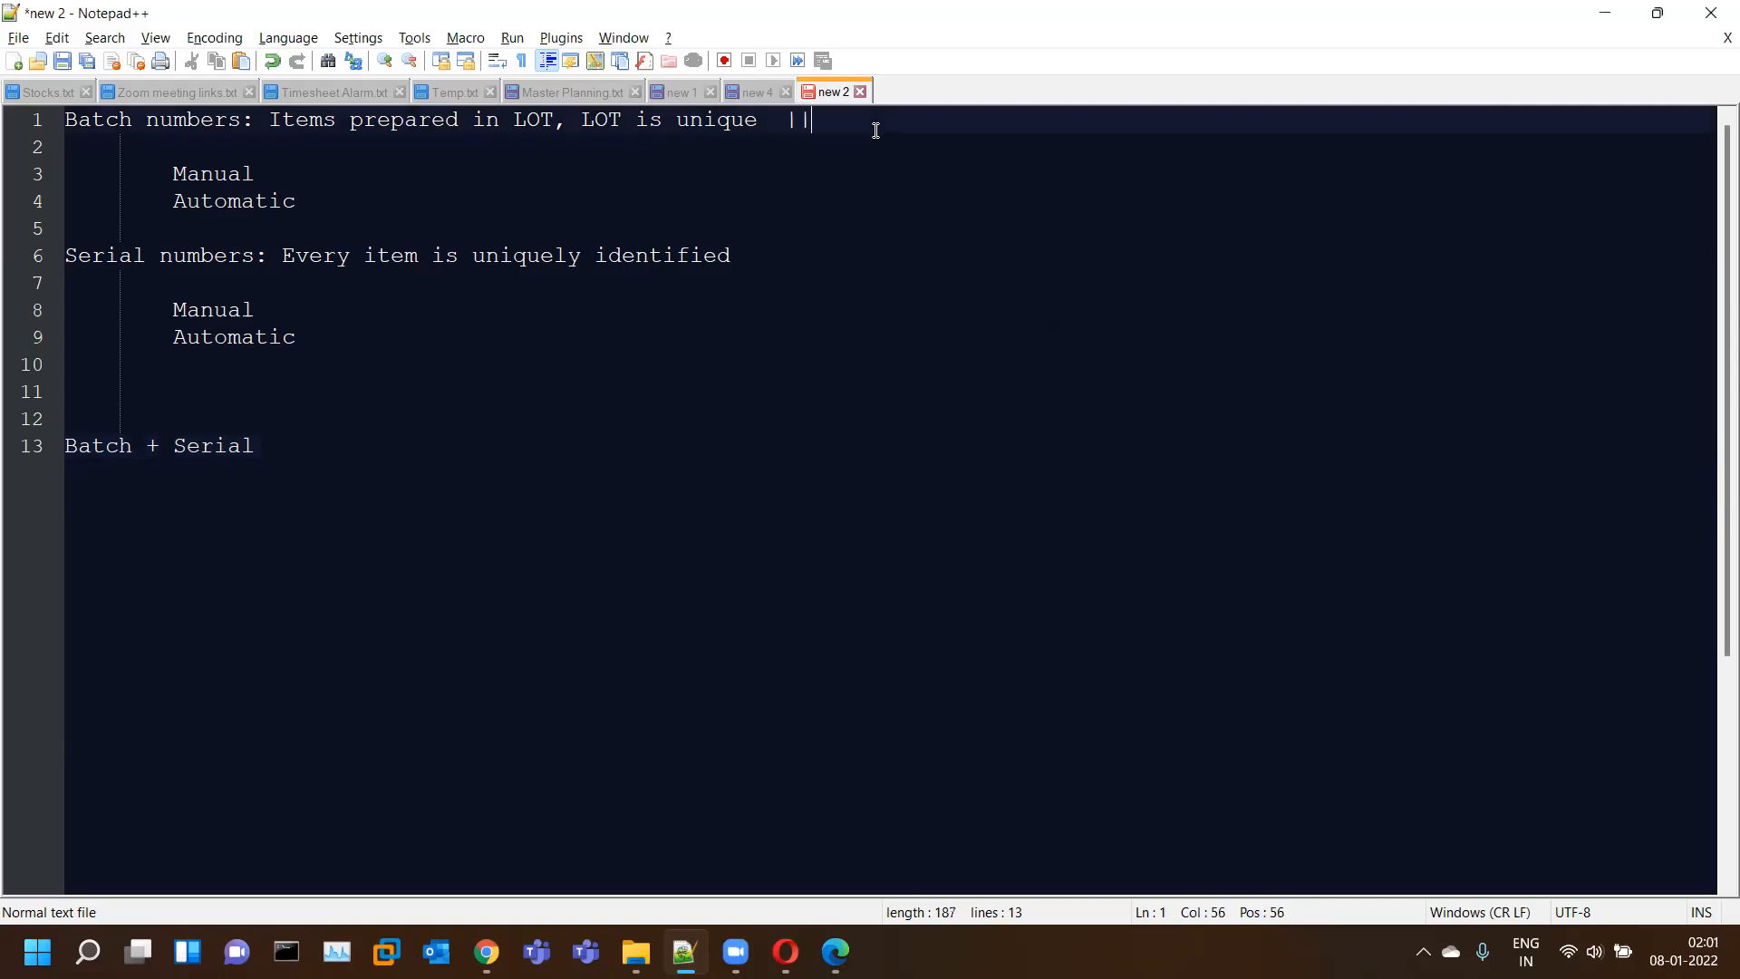
pyautogui.write(' fruit juice, milk')
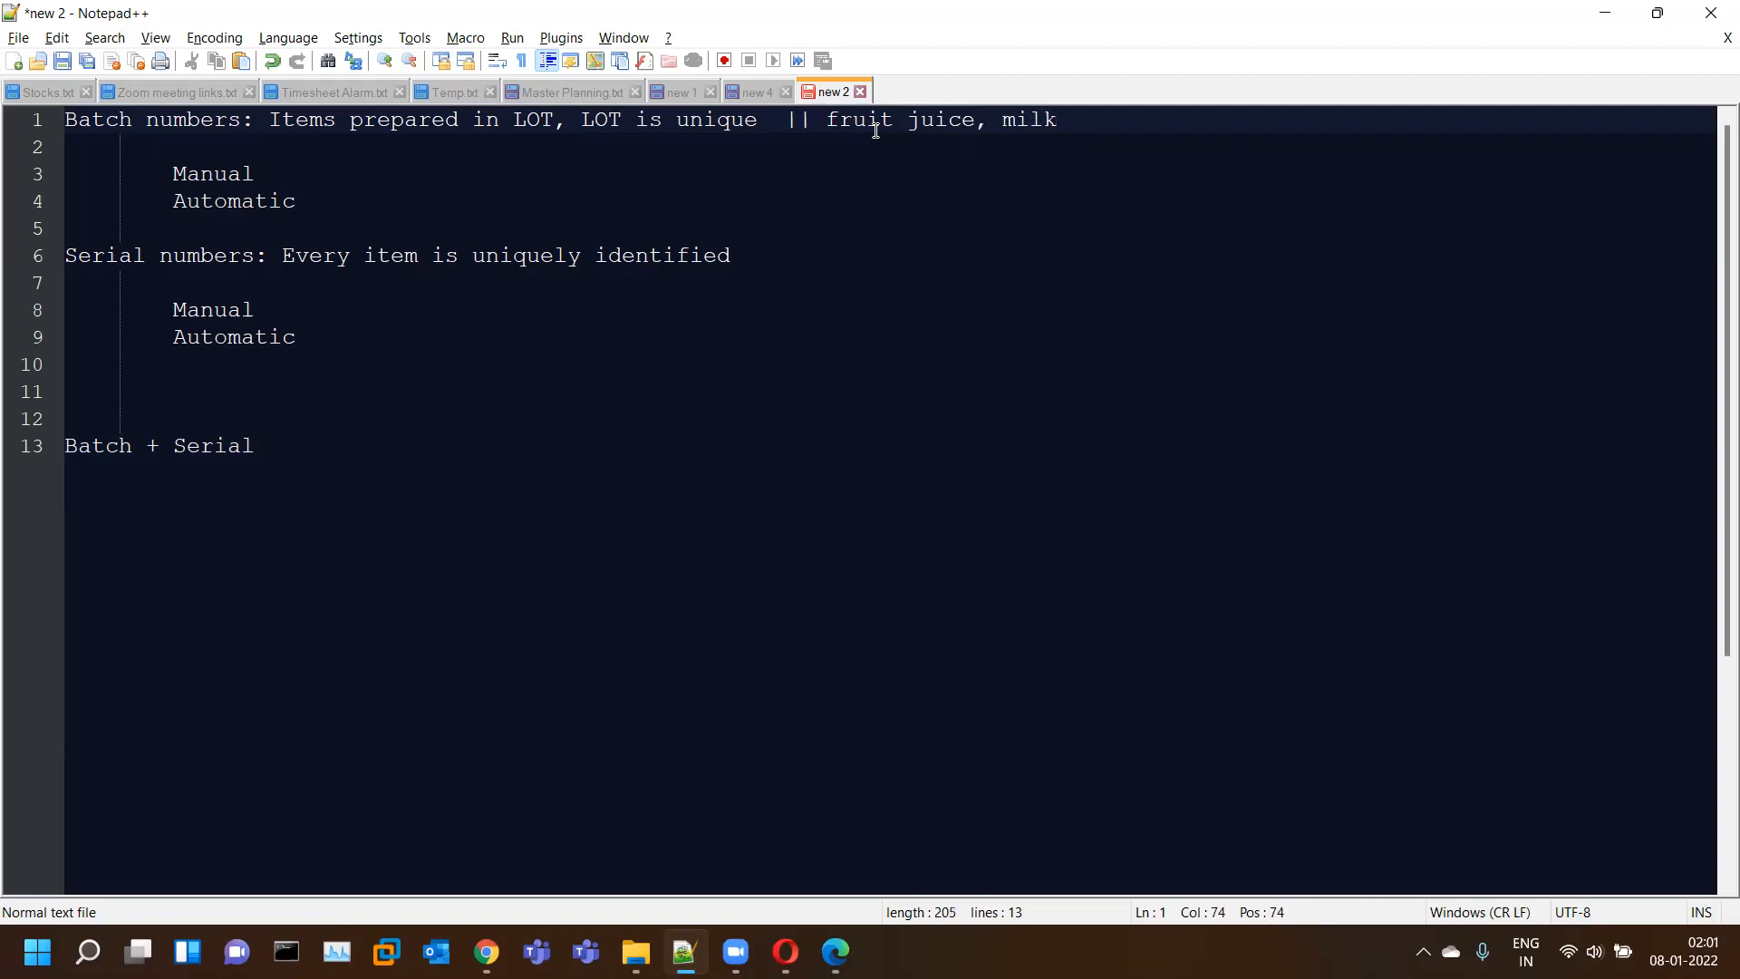
pyautogui.write(', FMCG')
# - Examine the batch and serial number definitions, focusing on "LOT is unique" and the FMCG example
pyautogui.doubleClick(622, 119)
pyautogui.moveTo(621, 119); pyautogui.dragTo(625, 120)
pyautogui.click(632, 121)
pyautogui.moveTo(242, 120); pyautogui.dragTo(189, 120)
pyautogui.moveTo(145, 256); pyautogui.dragTo(93, 257)
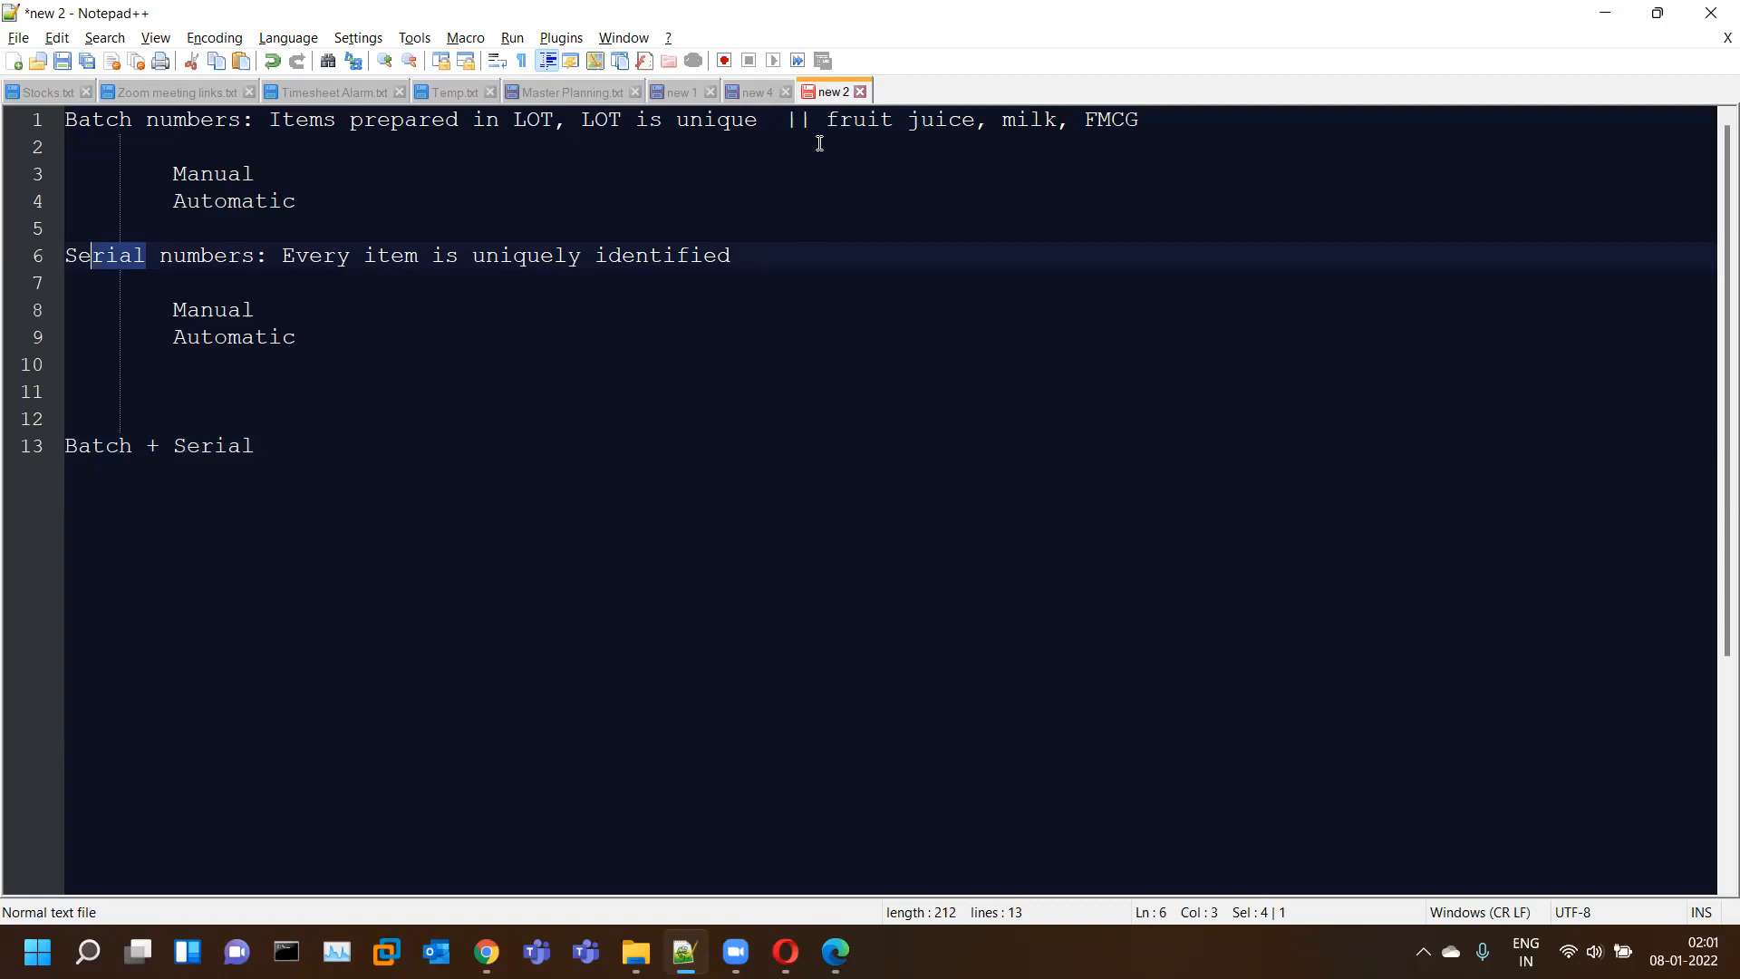
pyautogui.moveTo(1084, 122); pyautogui.dragTo(1141, 122)
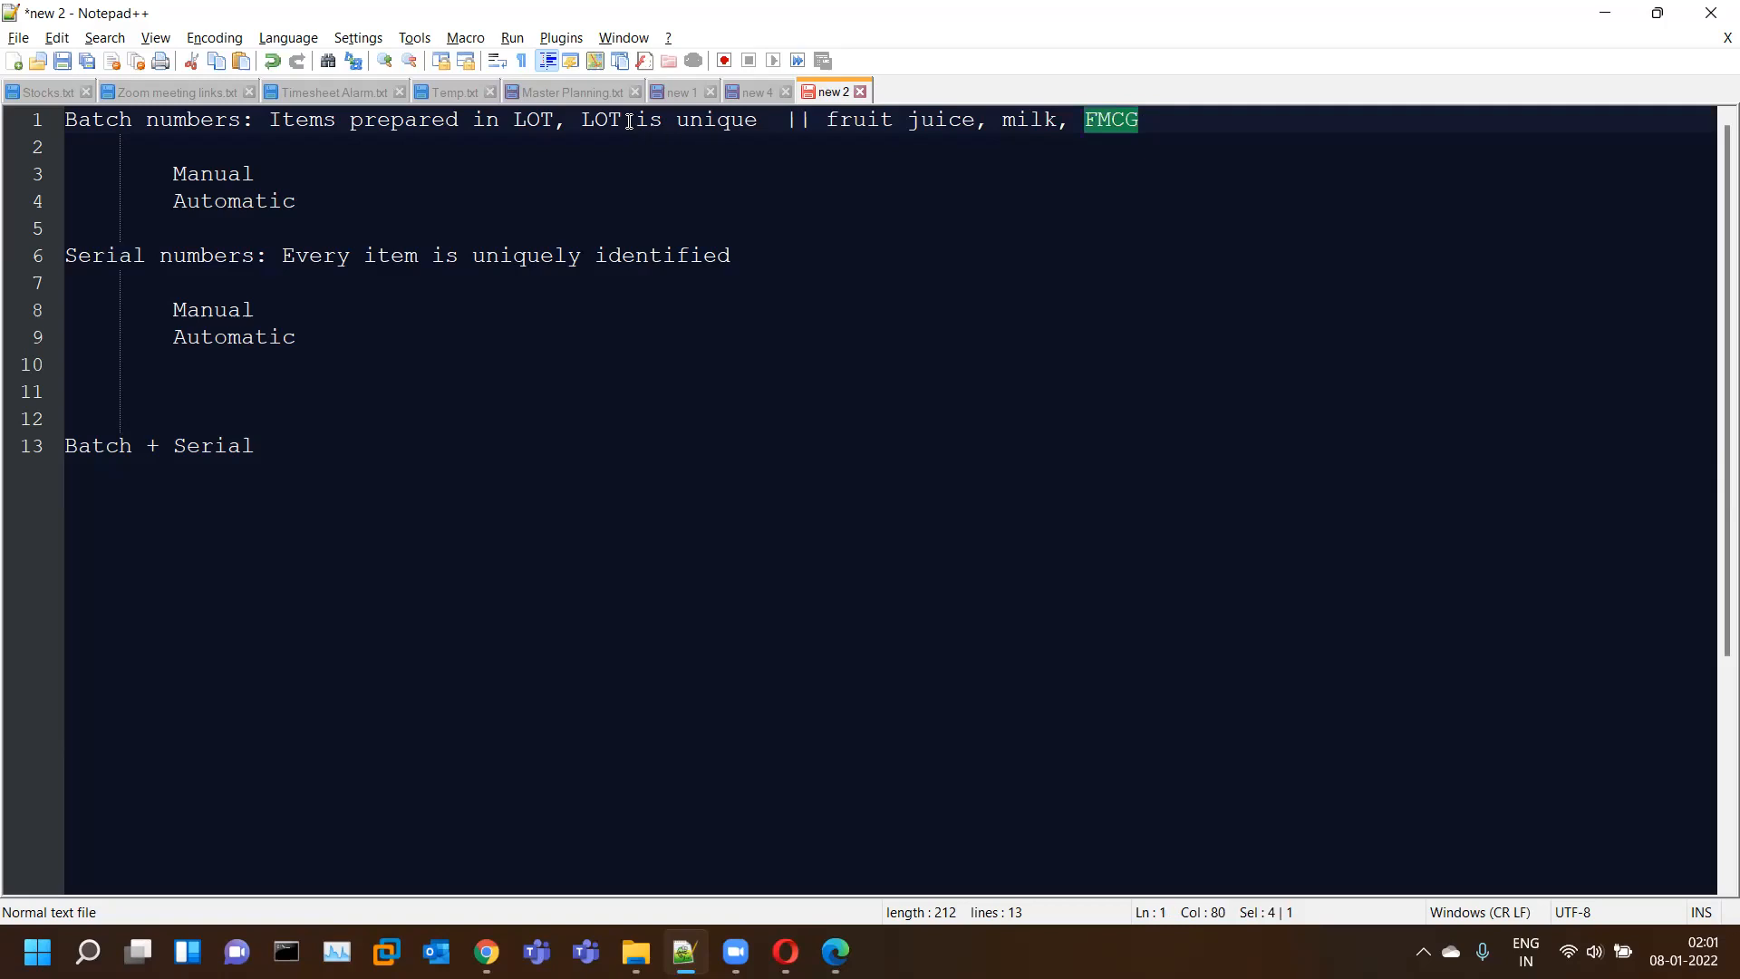
pyautogui.moveTo(623, 118); pyautogui.dragTo(586, 119)
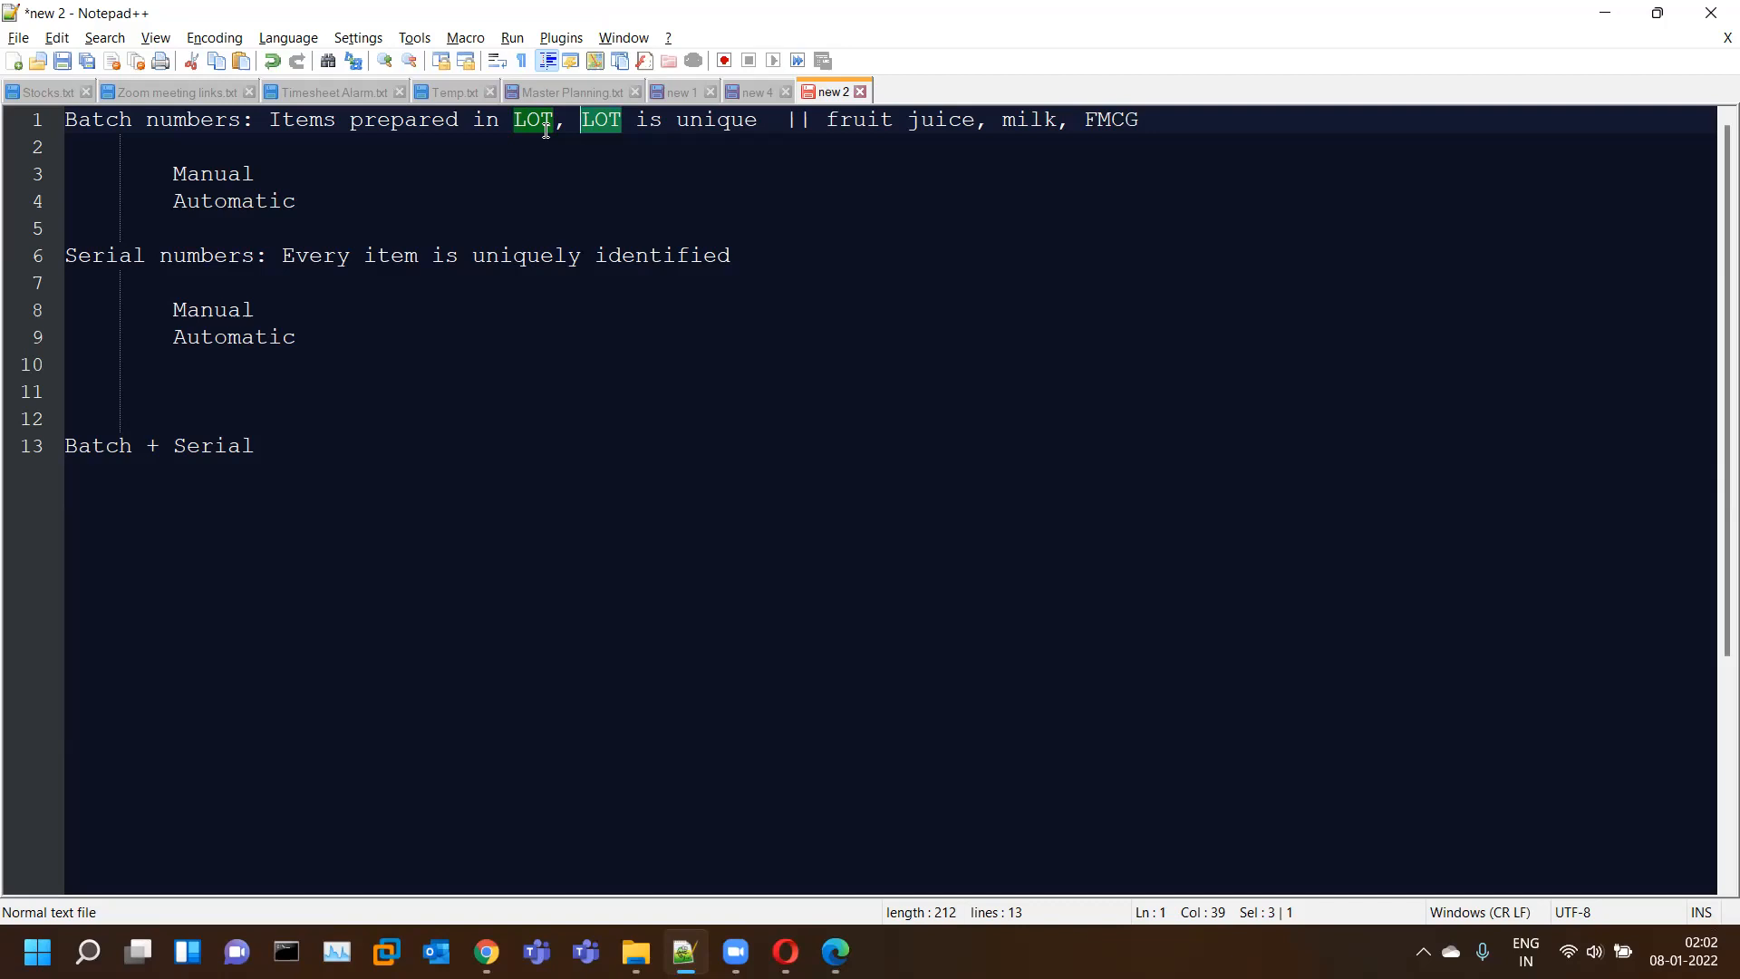
pyautogui.moveTo(148, 255); pyautogui.dragTo(105, 255)
pyautogui.moveTo(514, 121); pyautogui.dragTo(753, 127)
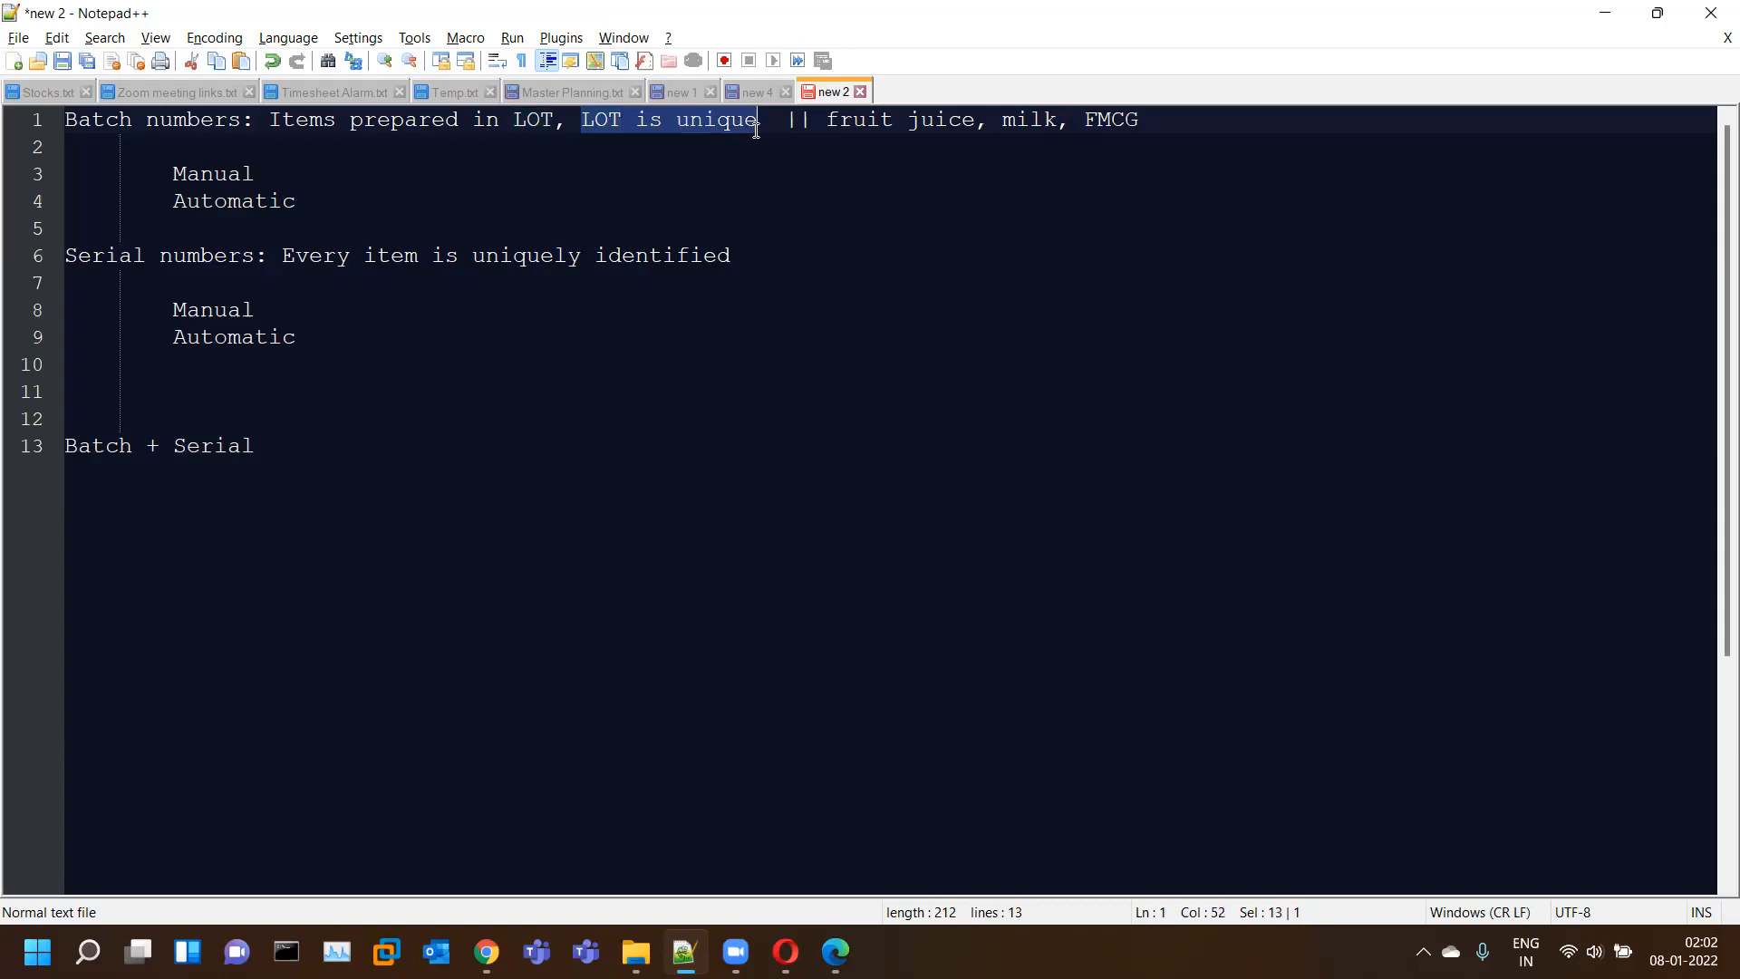
# - Add the indented line "Batch AB ( THERE CAN BE MULTIPLE ITEMS )" below the Batch numbers line, leaving a blank line between them
pyautogui.click(1184, 124)
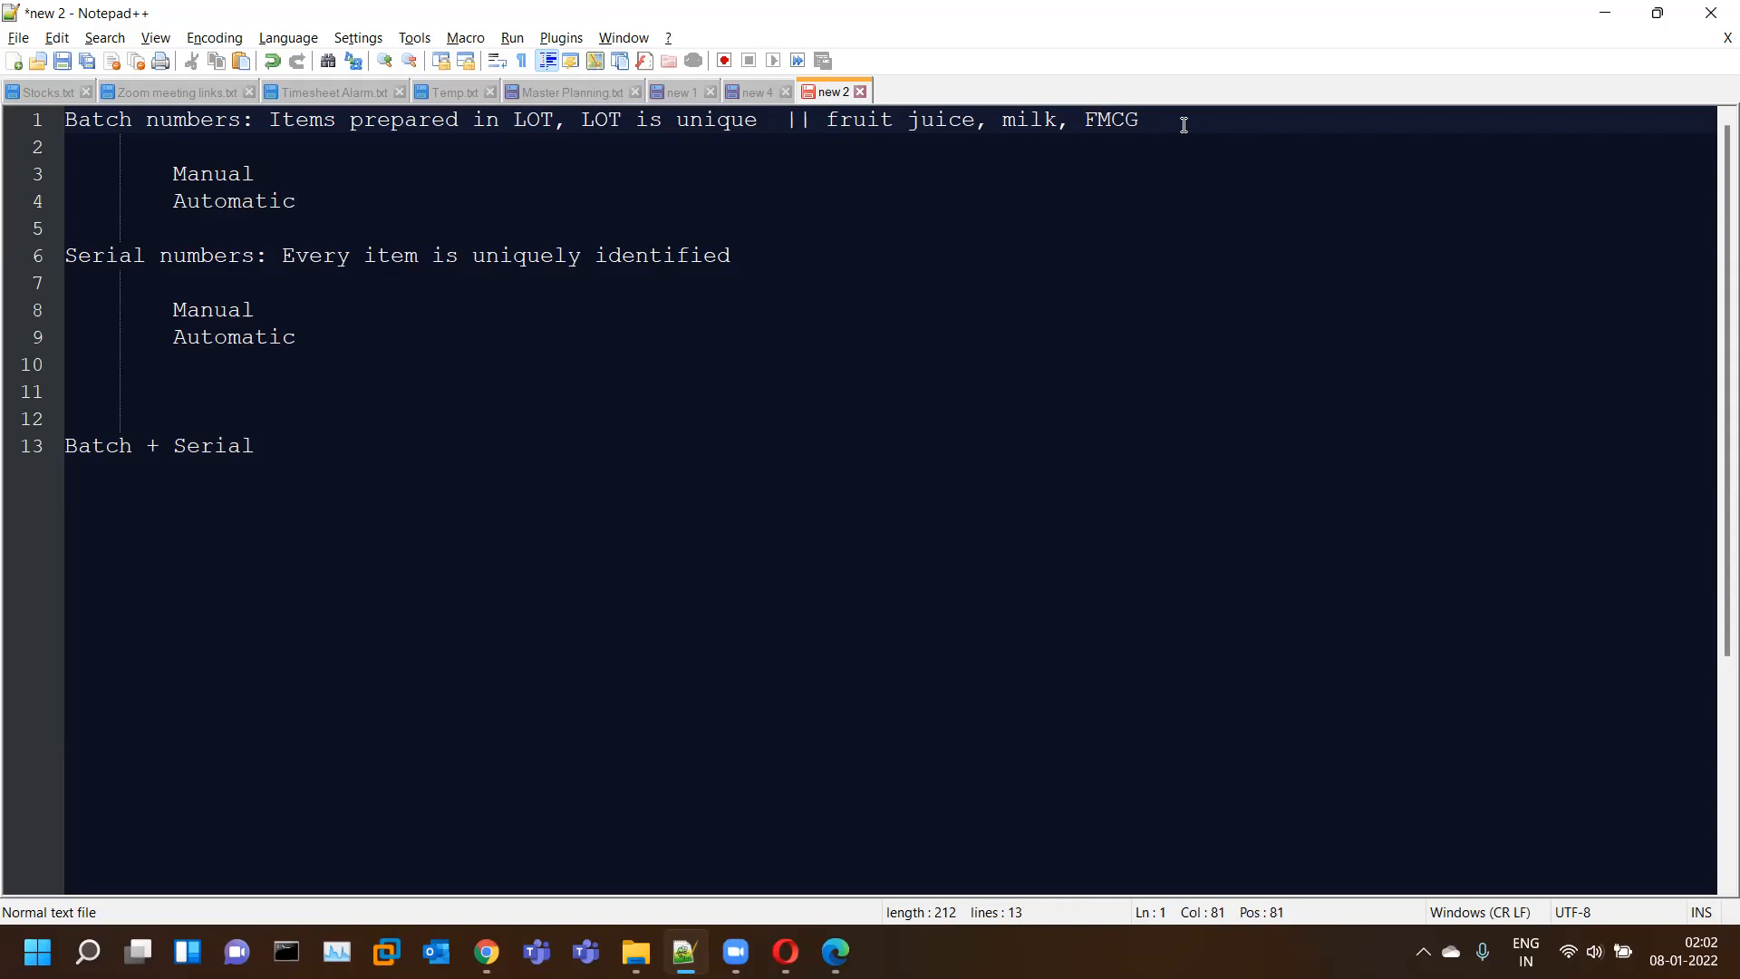
pyautogui.press('Return')
pyautogui.press('Return')
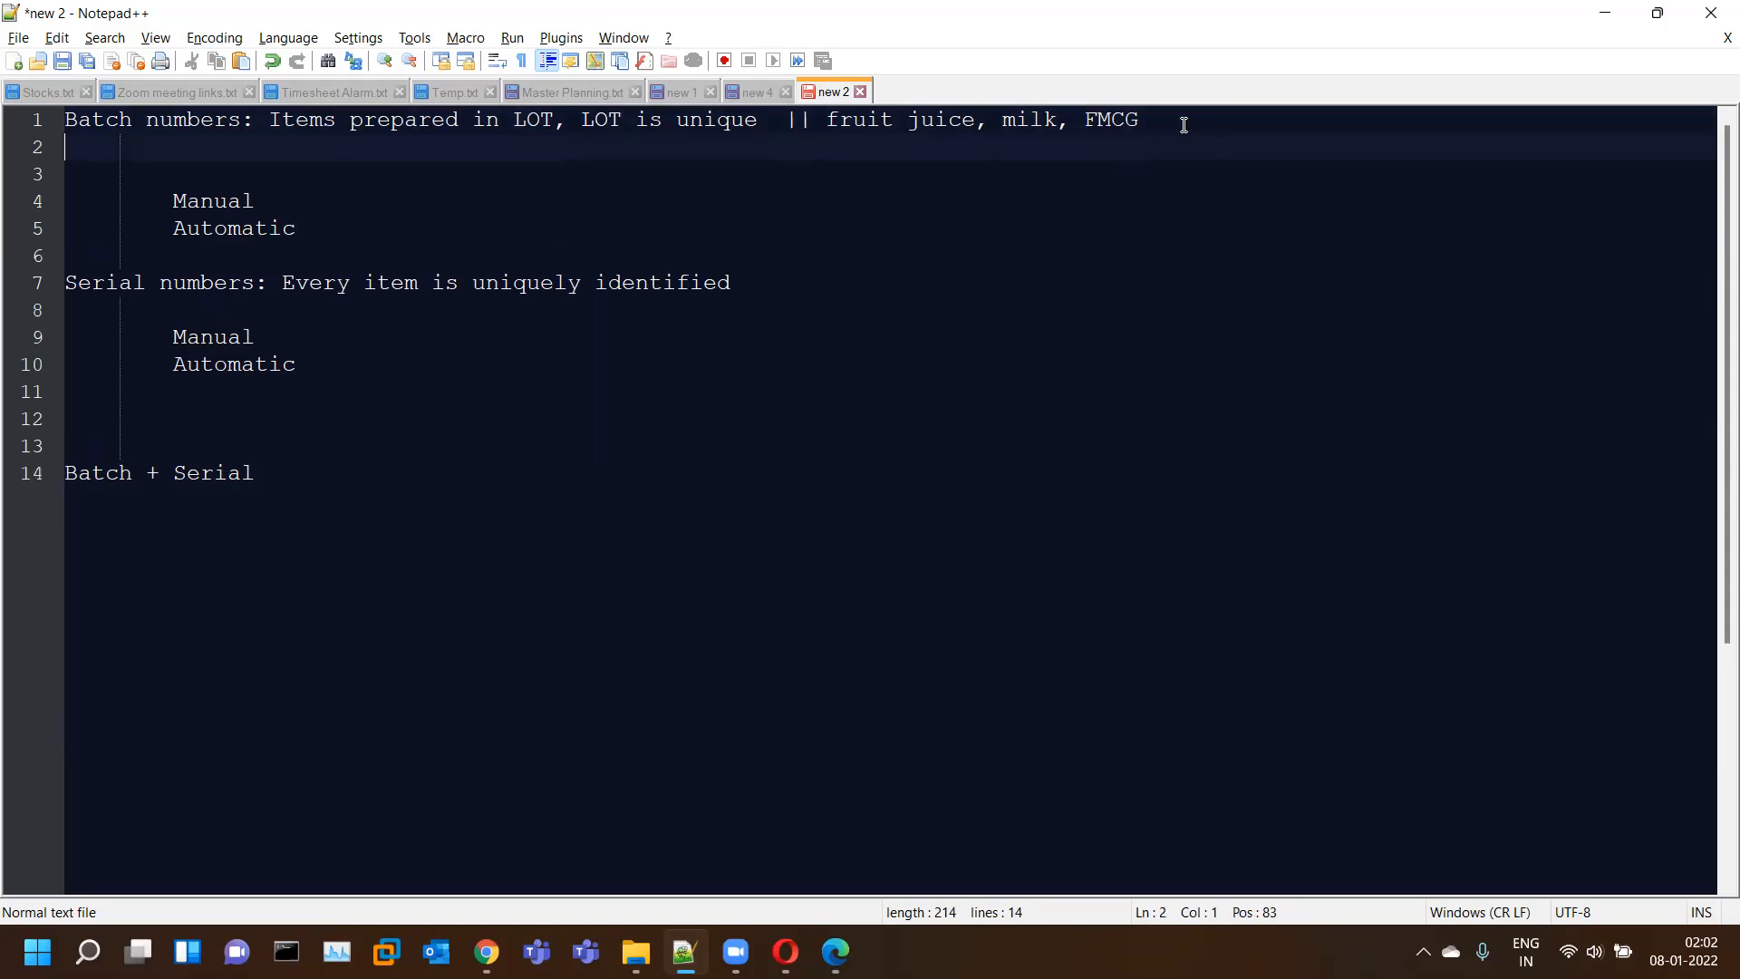
pyautogui.press('Tab')
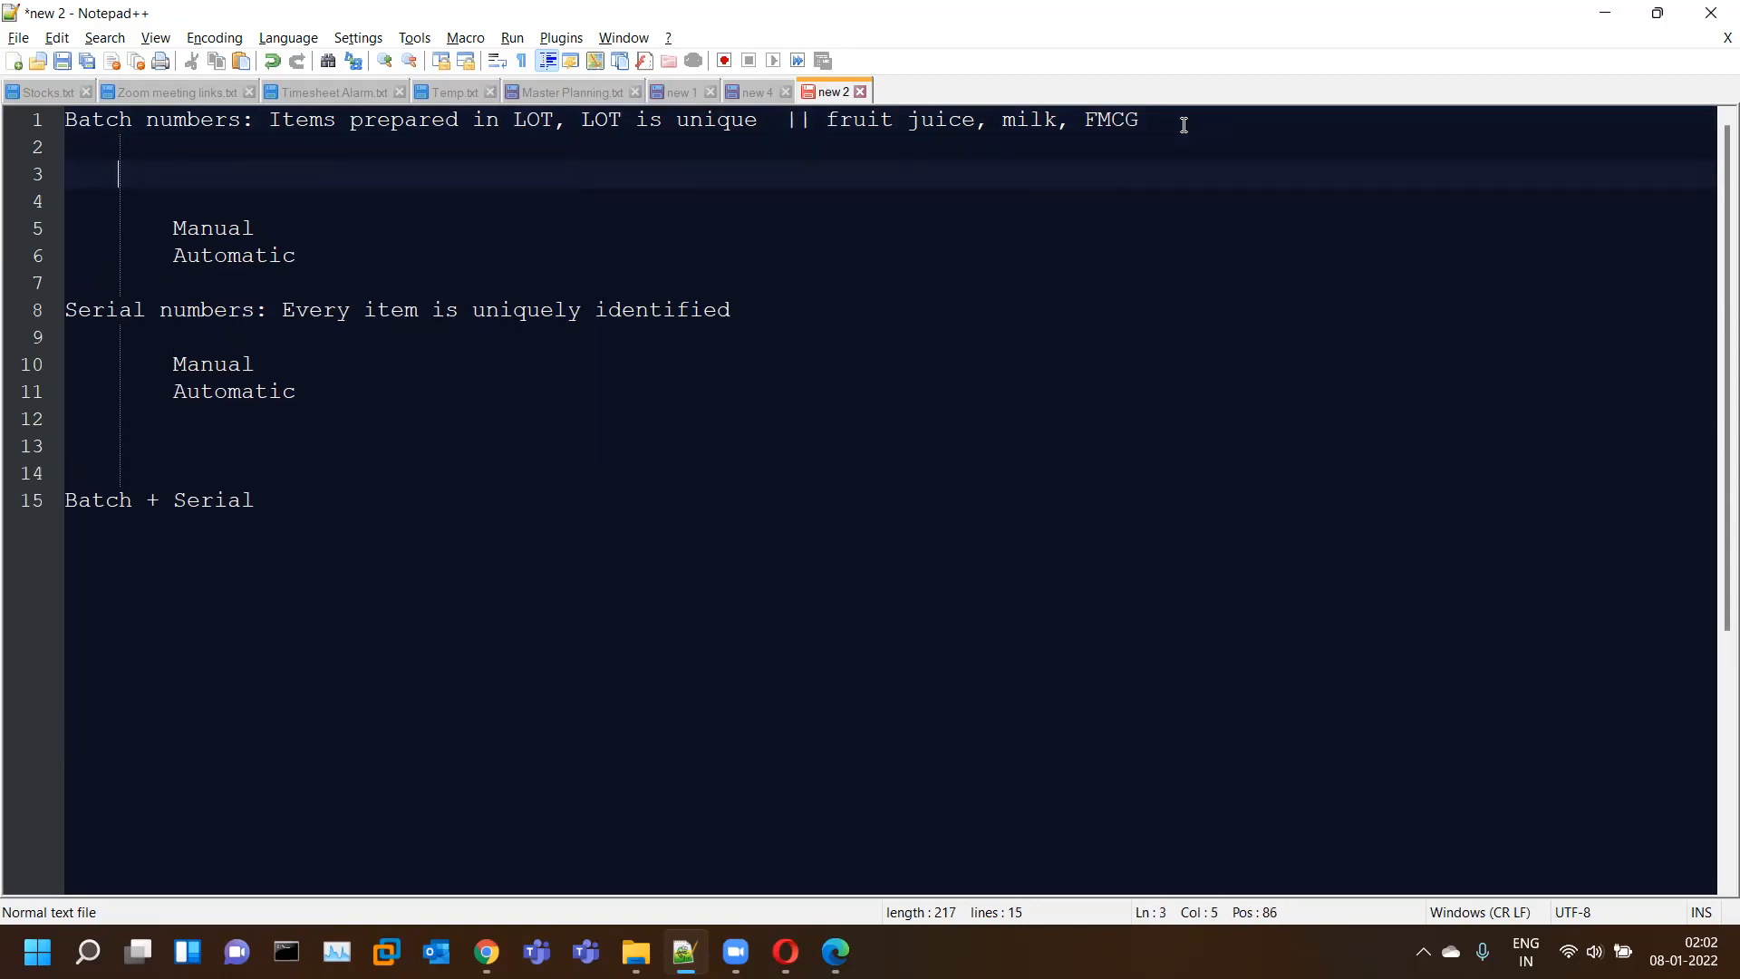
pyautogui.write('Ba')
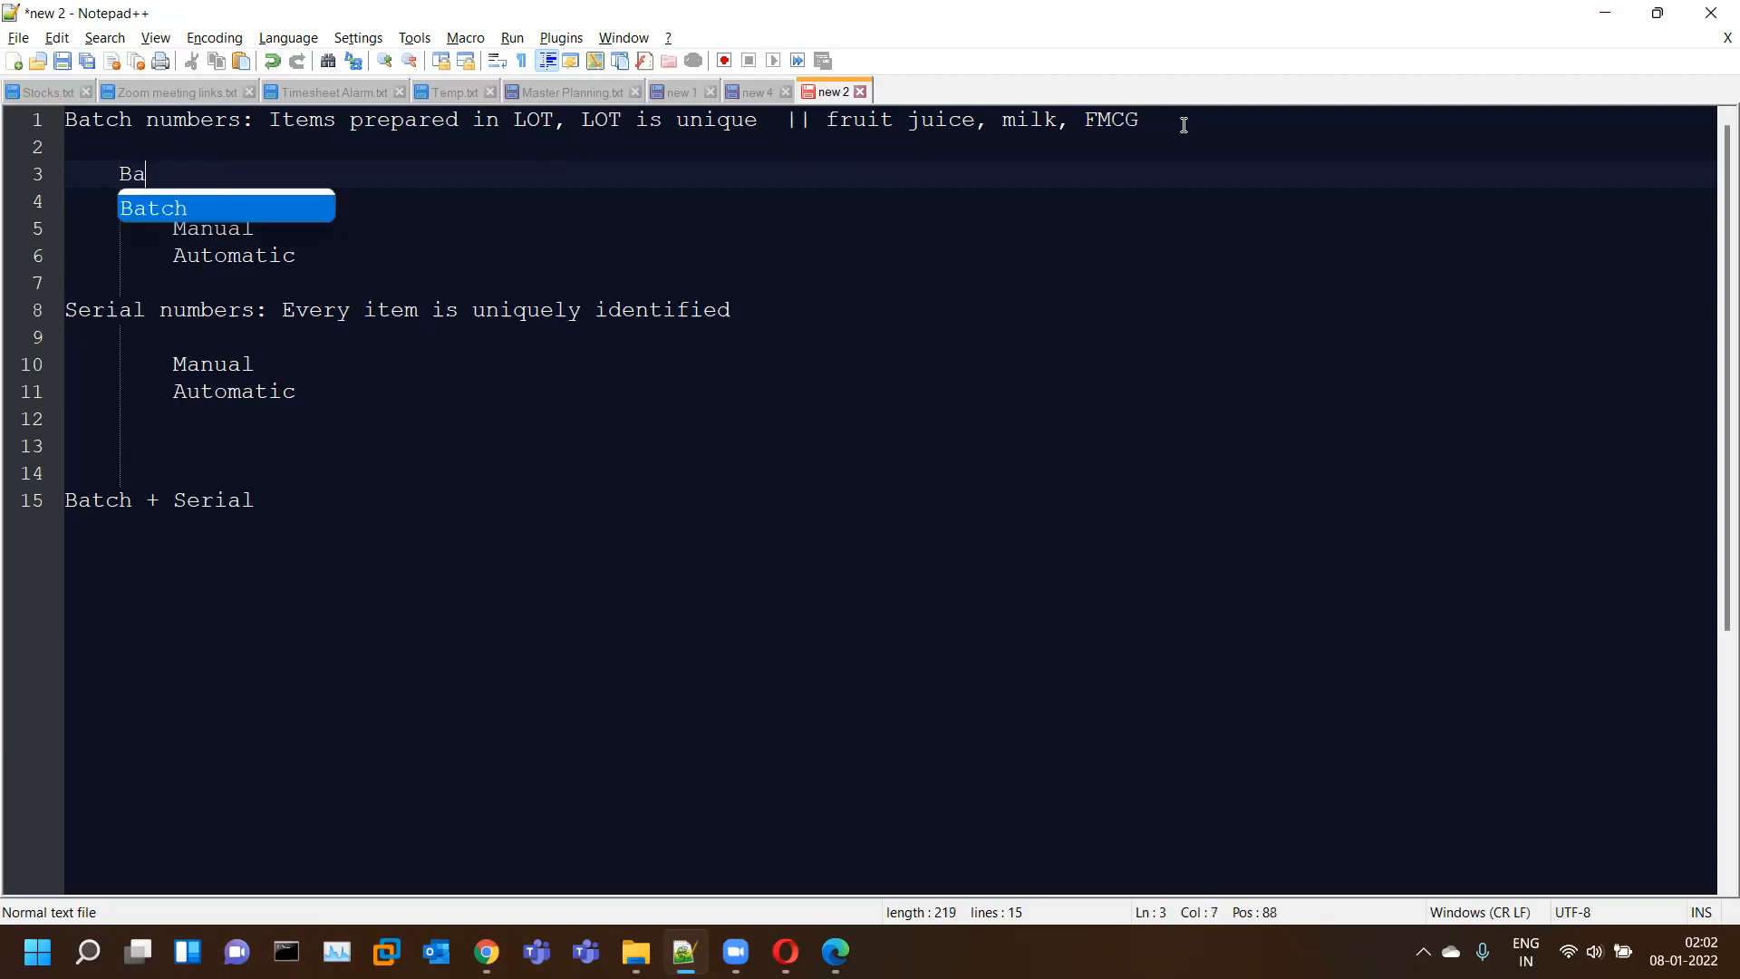
pyautogui.write('tch AB ')
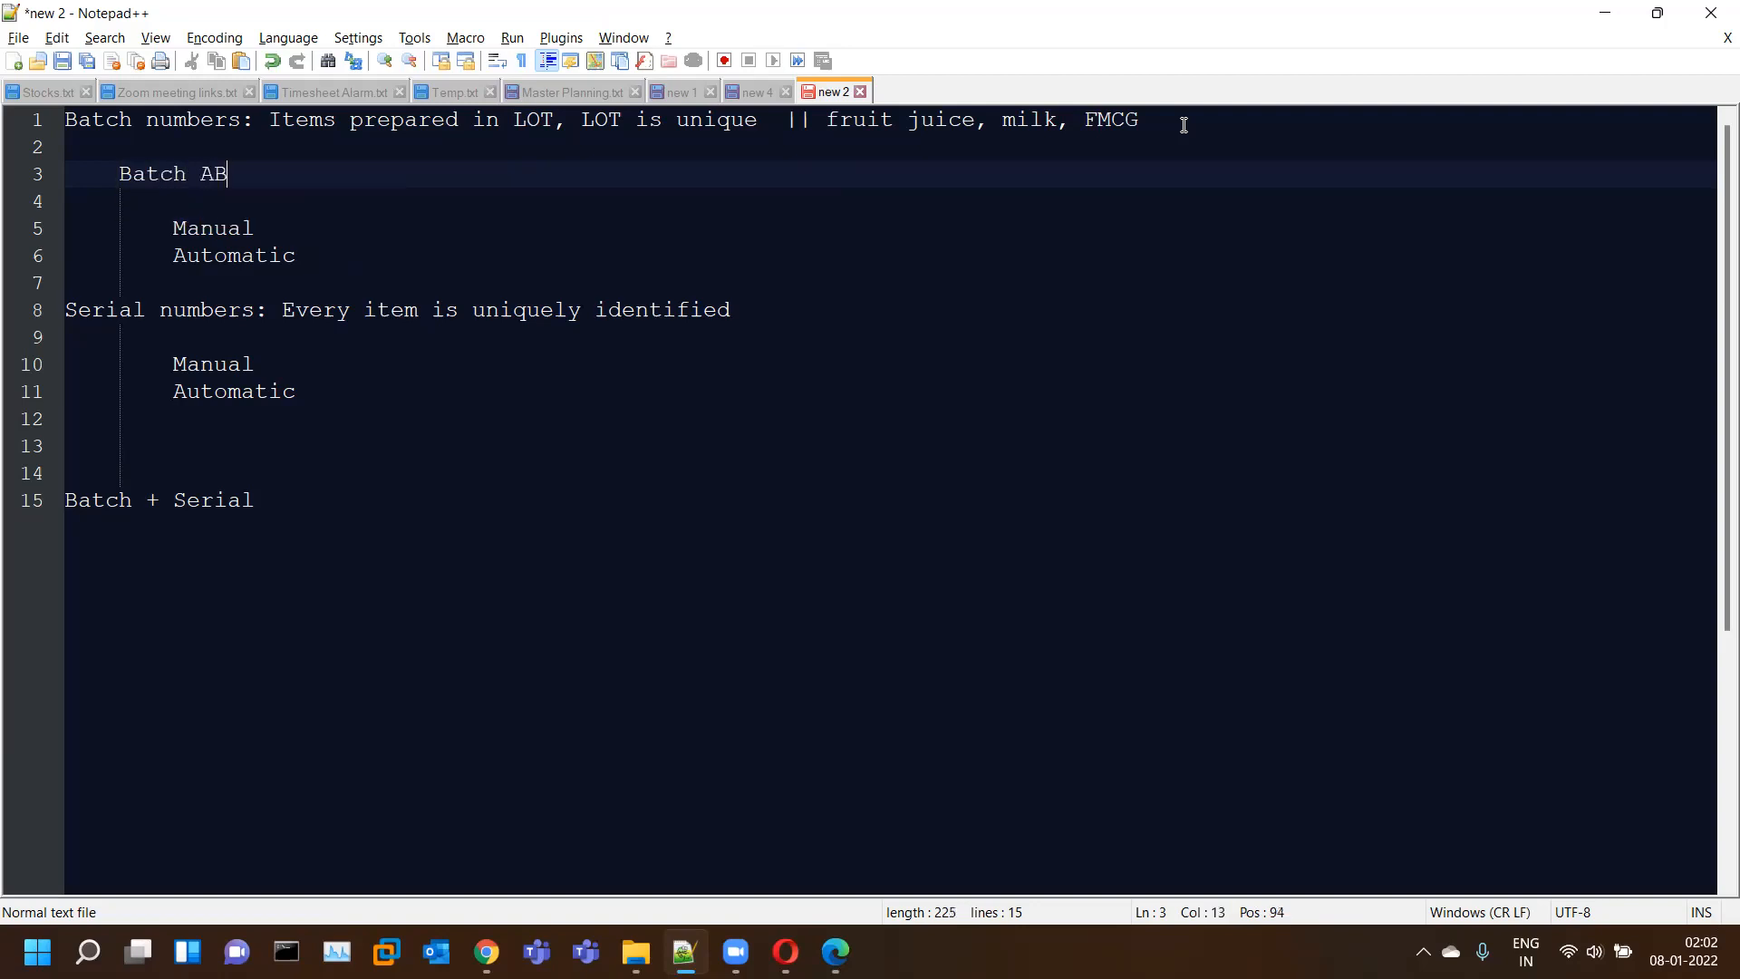
pyautogui.write('( THERE CAN BE MU')
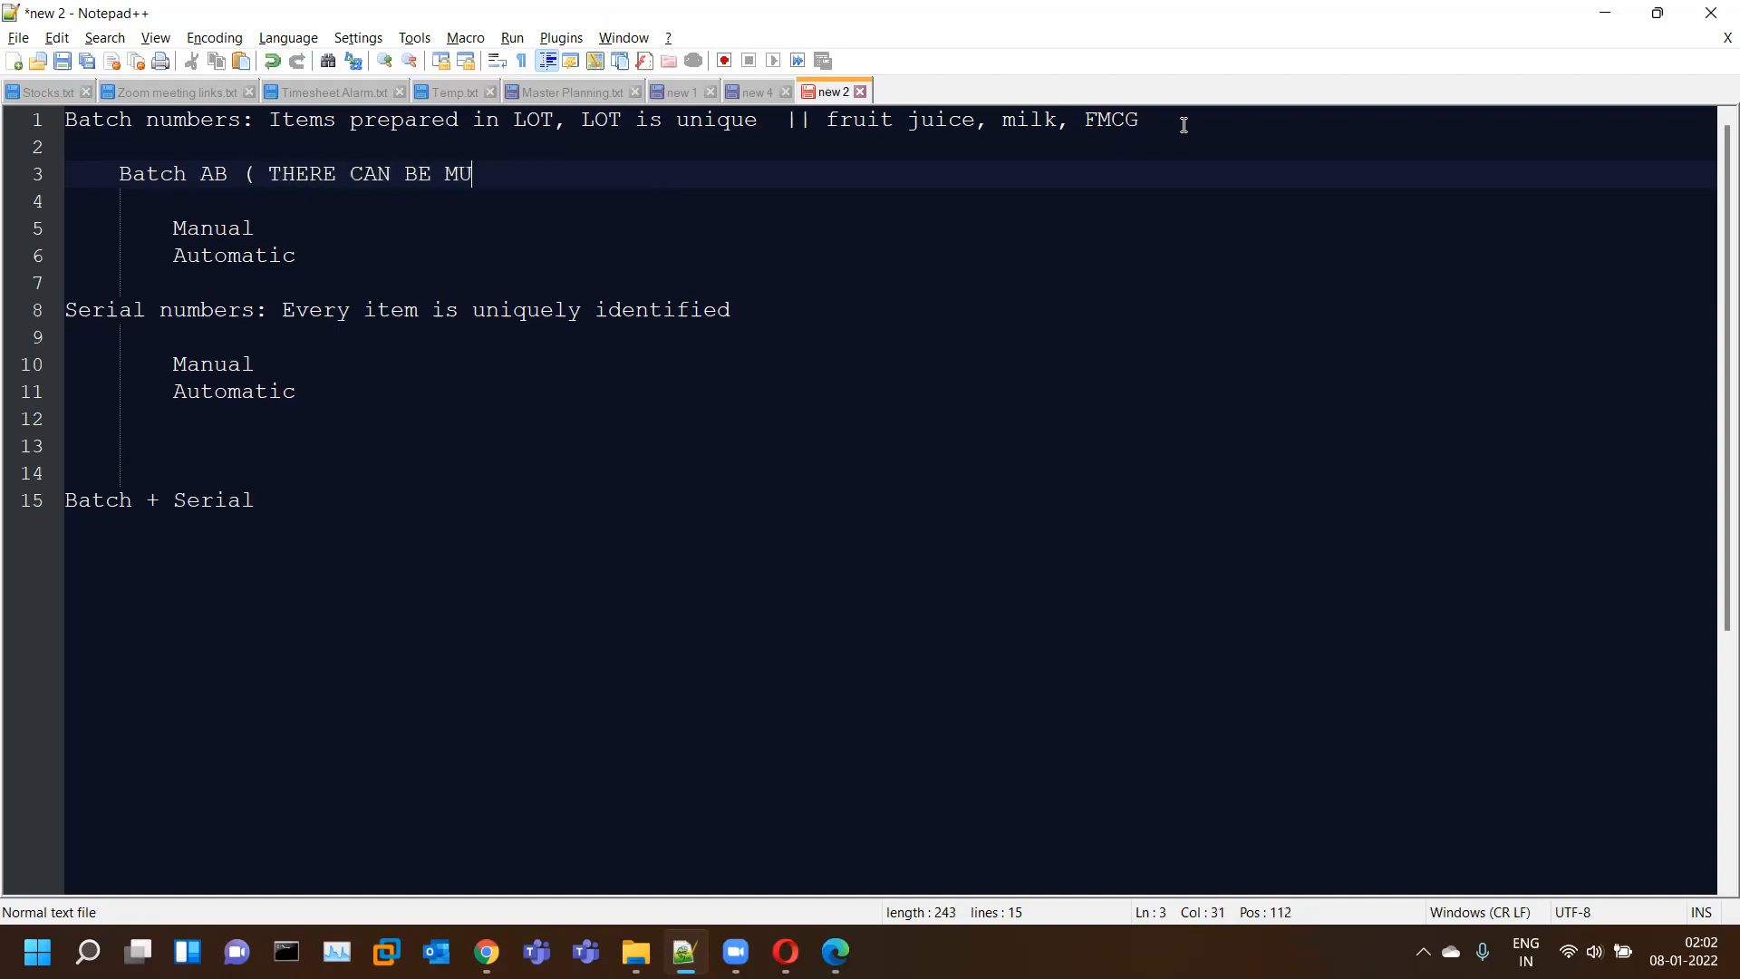
pyautogui.write('LTIPLE ITEMS')
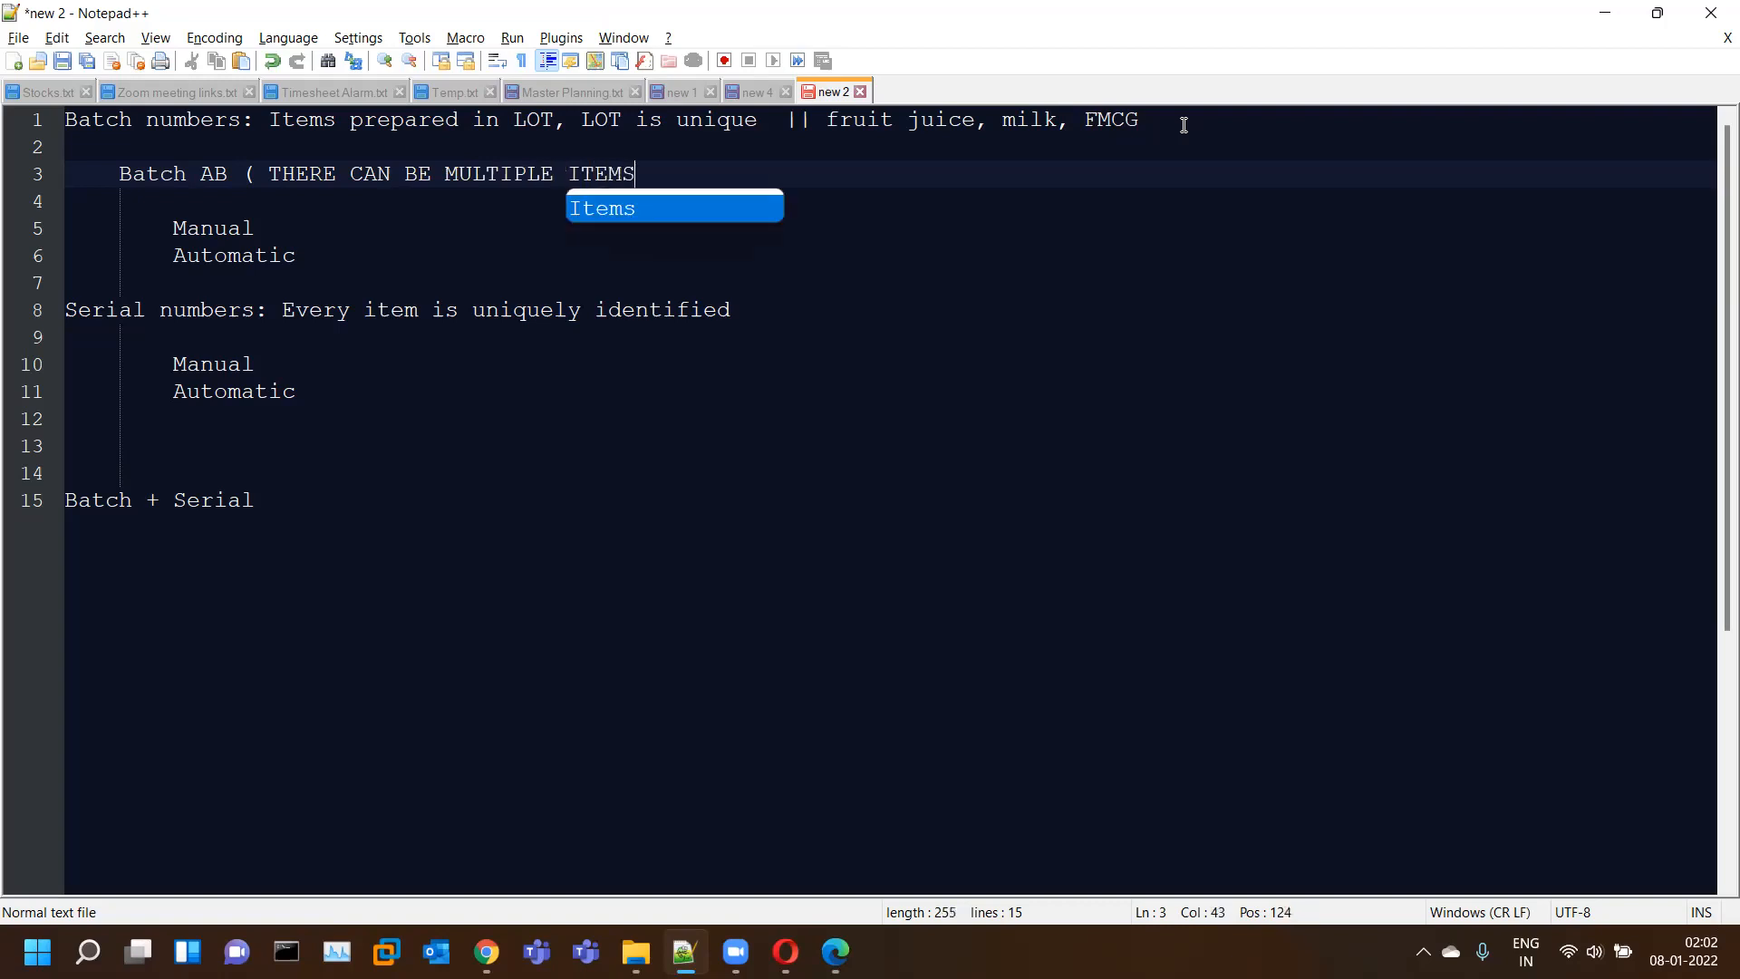
pyautogui.write(' )')
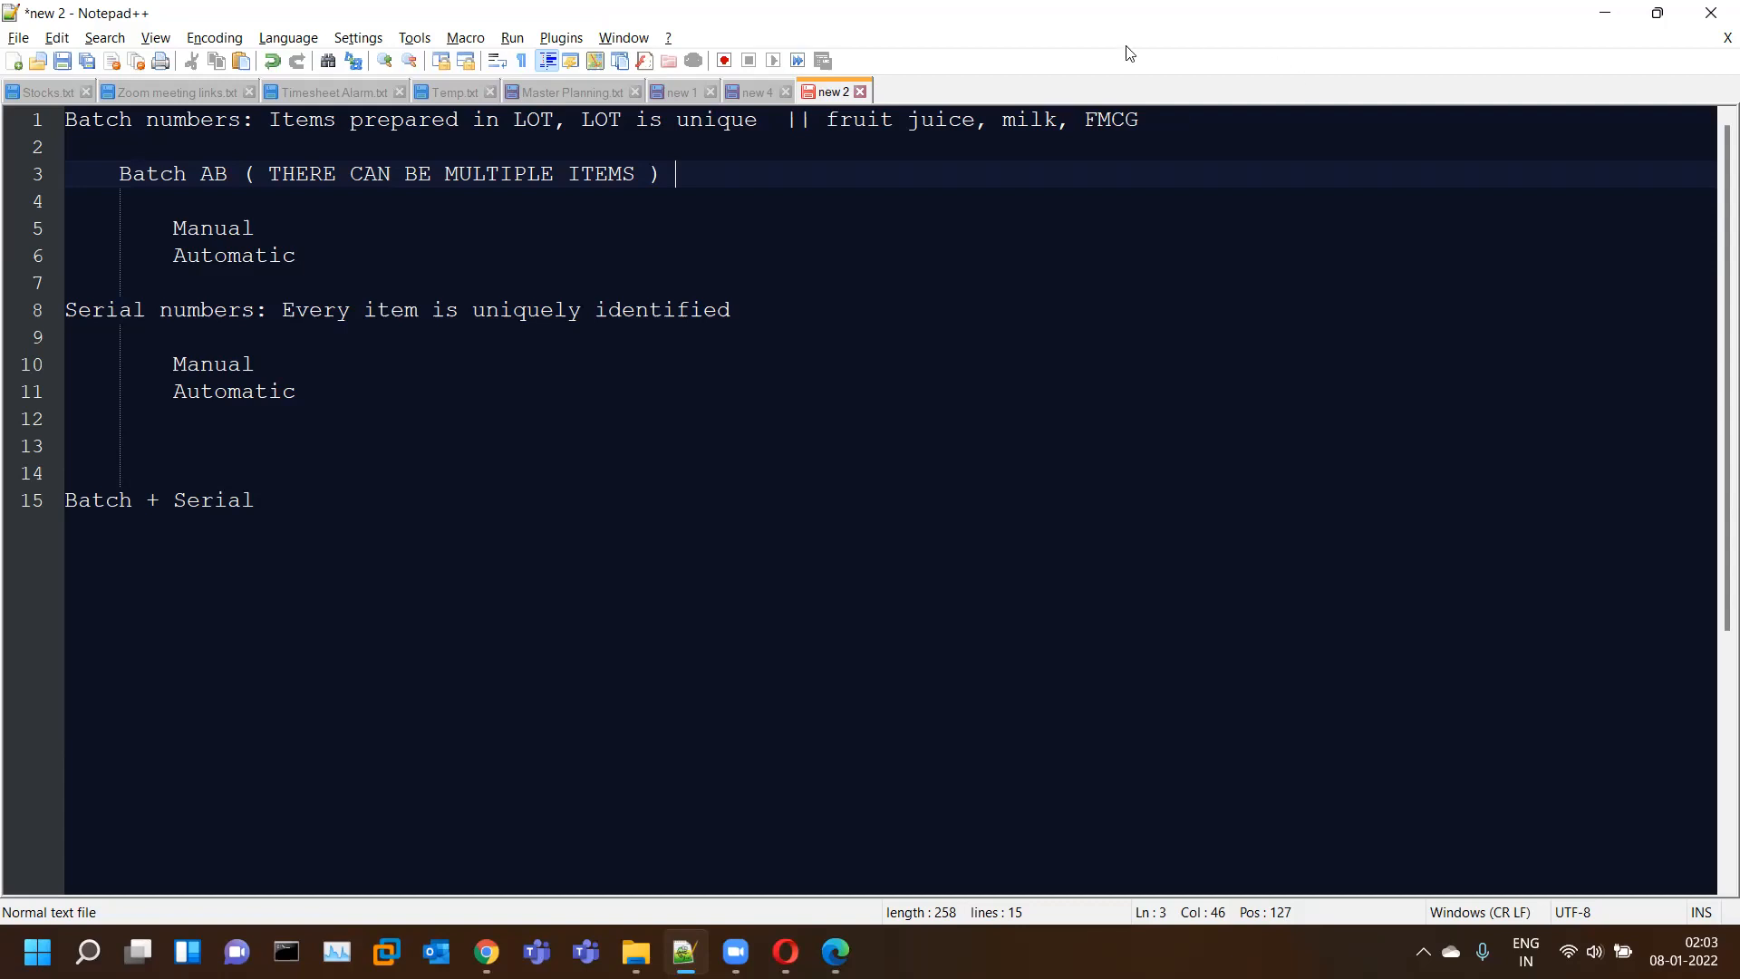
pyautogui.moveTo(583, 121); pyautogui.dragTo(759, 120)
pyautogui.click(762, 127)
pyautogui.click(706, 174)
pyautogui.moveTo(283, 309); pyautogui.dragTo(426, 308)
pyautogui.moveTo(596, 309); pyautogui.dragTo(678, 308)
# - Append the examples "|| laptop, pendrive" to the end of the Serial numbers line
pyautogui.click(746, 308)
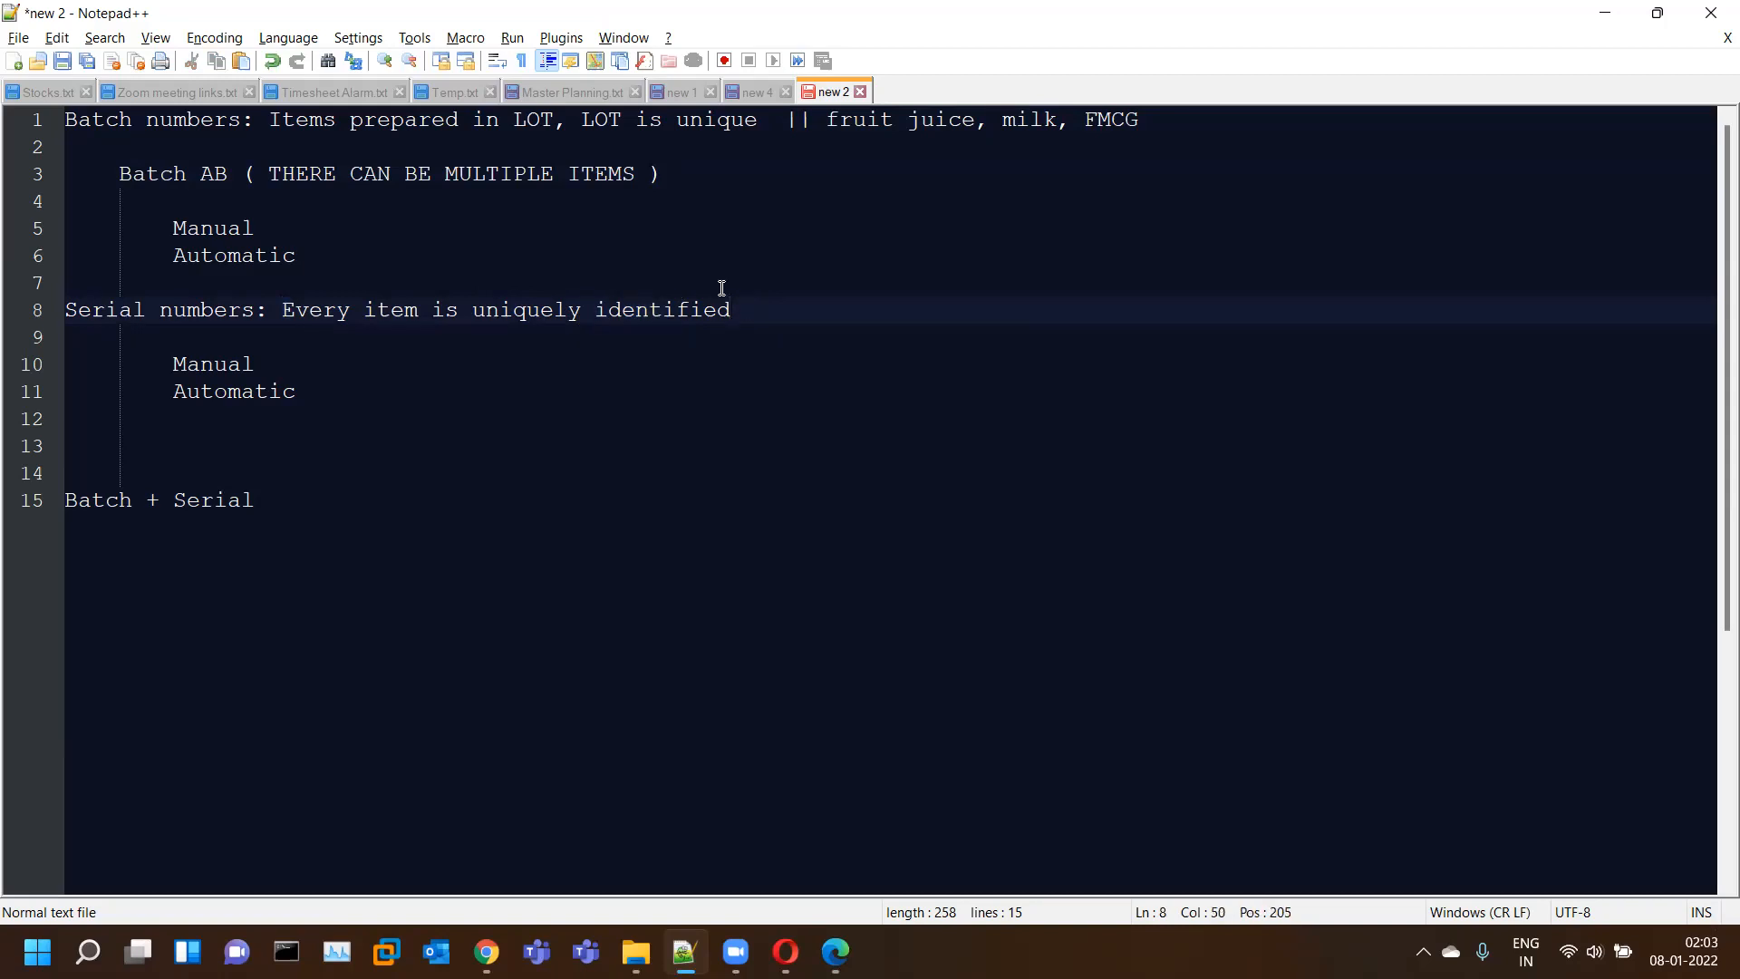
pyautogui.press('Tab')
pyautogui.press('BackSpace')
pyautogui.write('|| laptop, any')
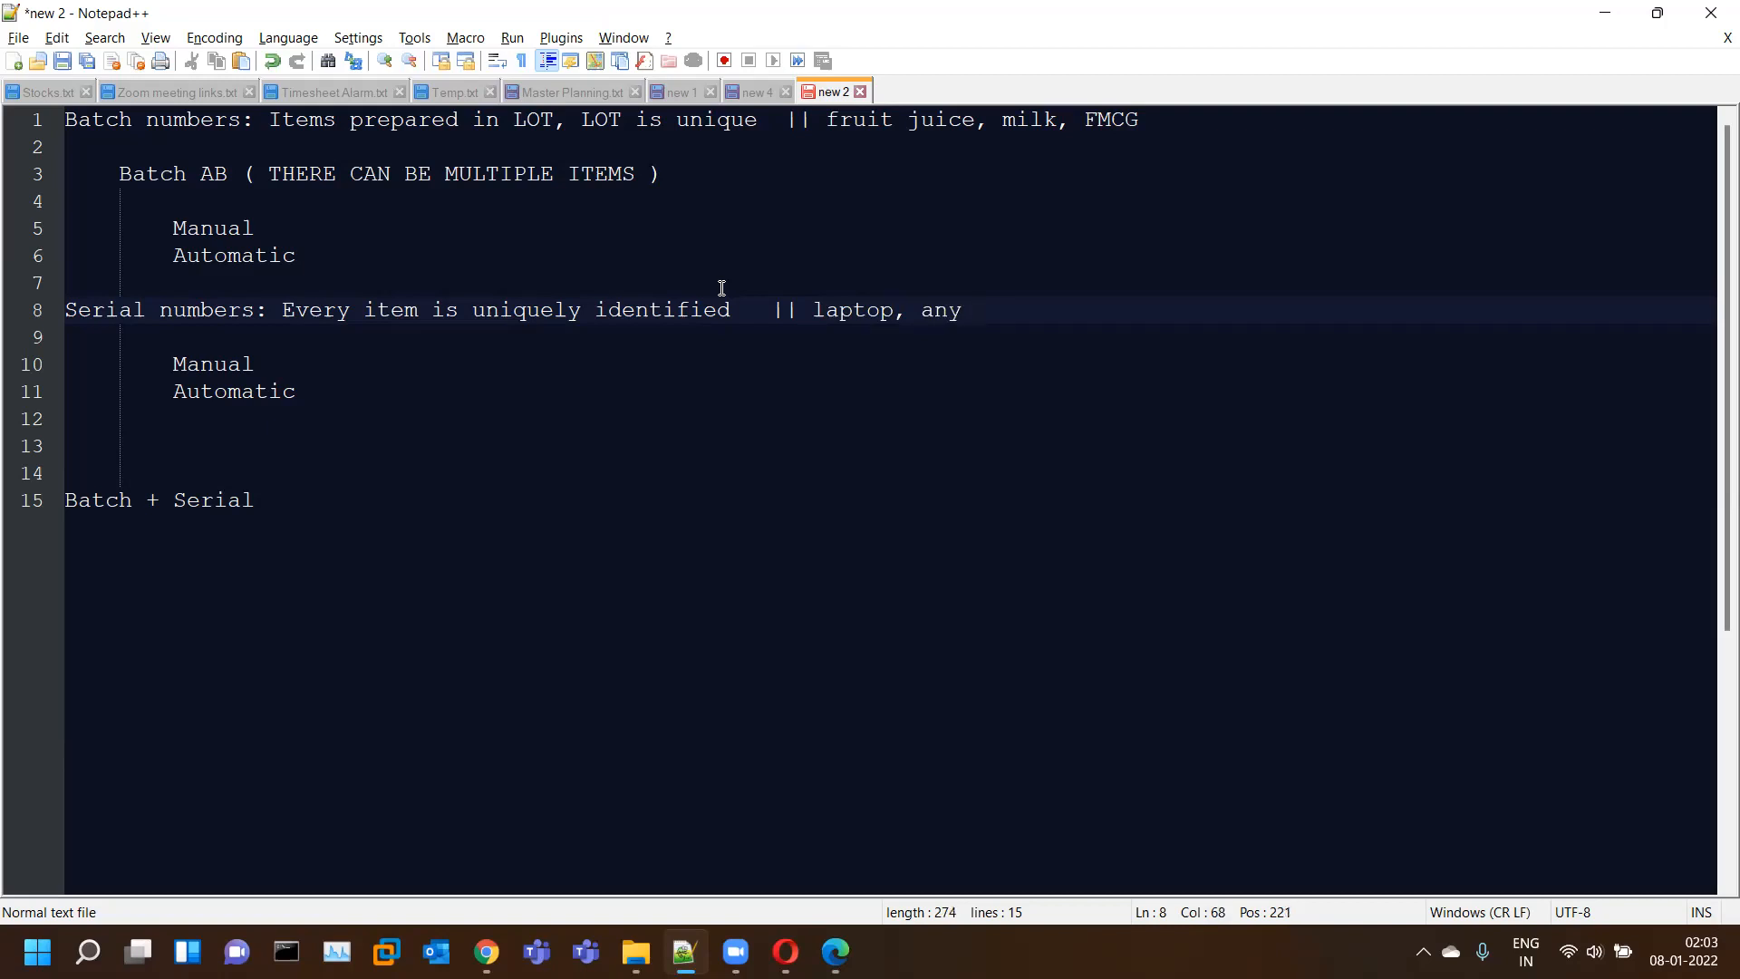
pyautogui.press('BackSpace')
pyautogui.press('BackSpace')
pyautogui.press('BackSpace')
pyautogui.press('BackSpace')
pyautogui.write('pendrive')
# - Add the note "( warranty tracking )" after the pendrive example on the Serial numbers line
pyautogui.write('( wa')
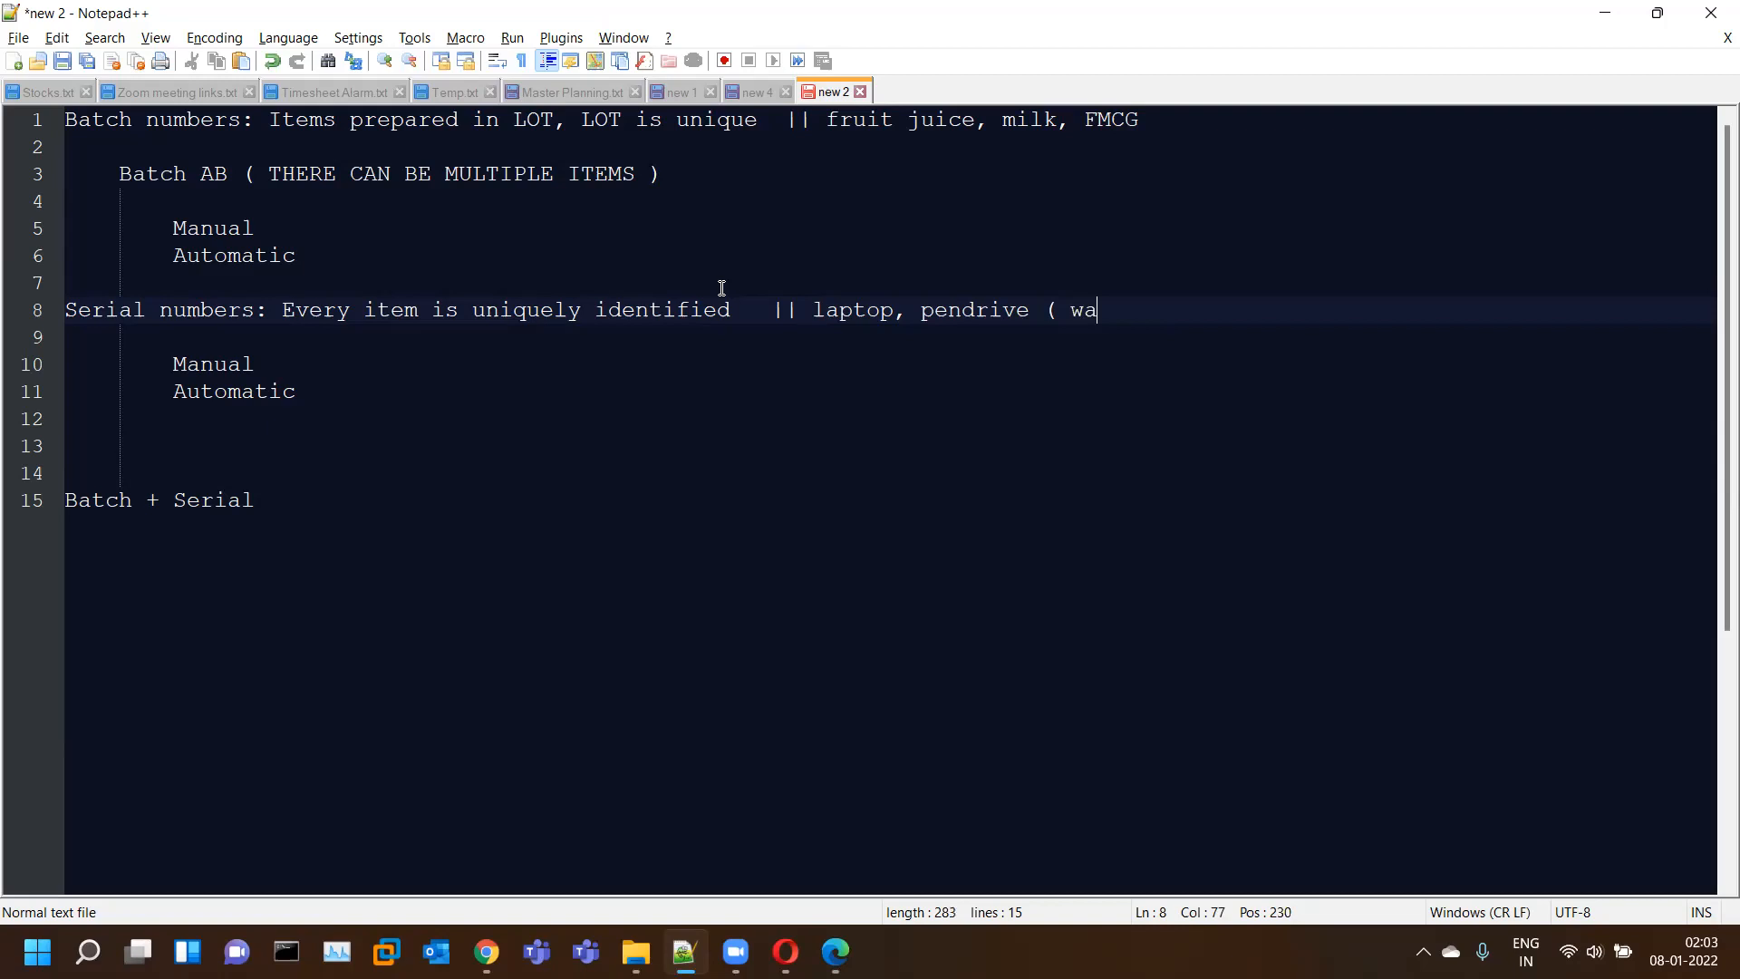
pyautogui.write('rranty issue')
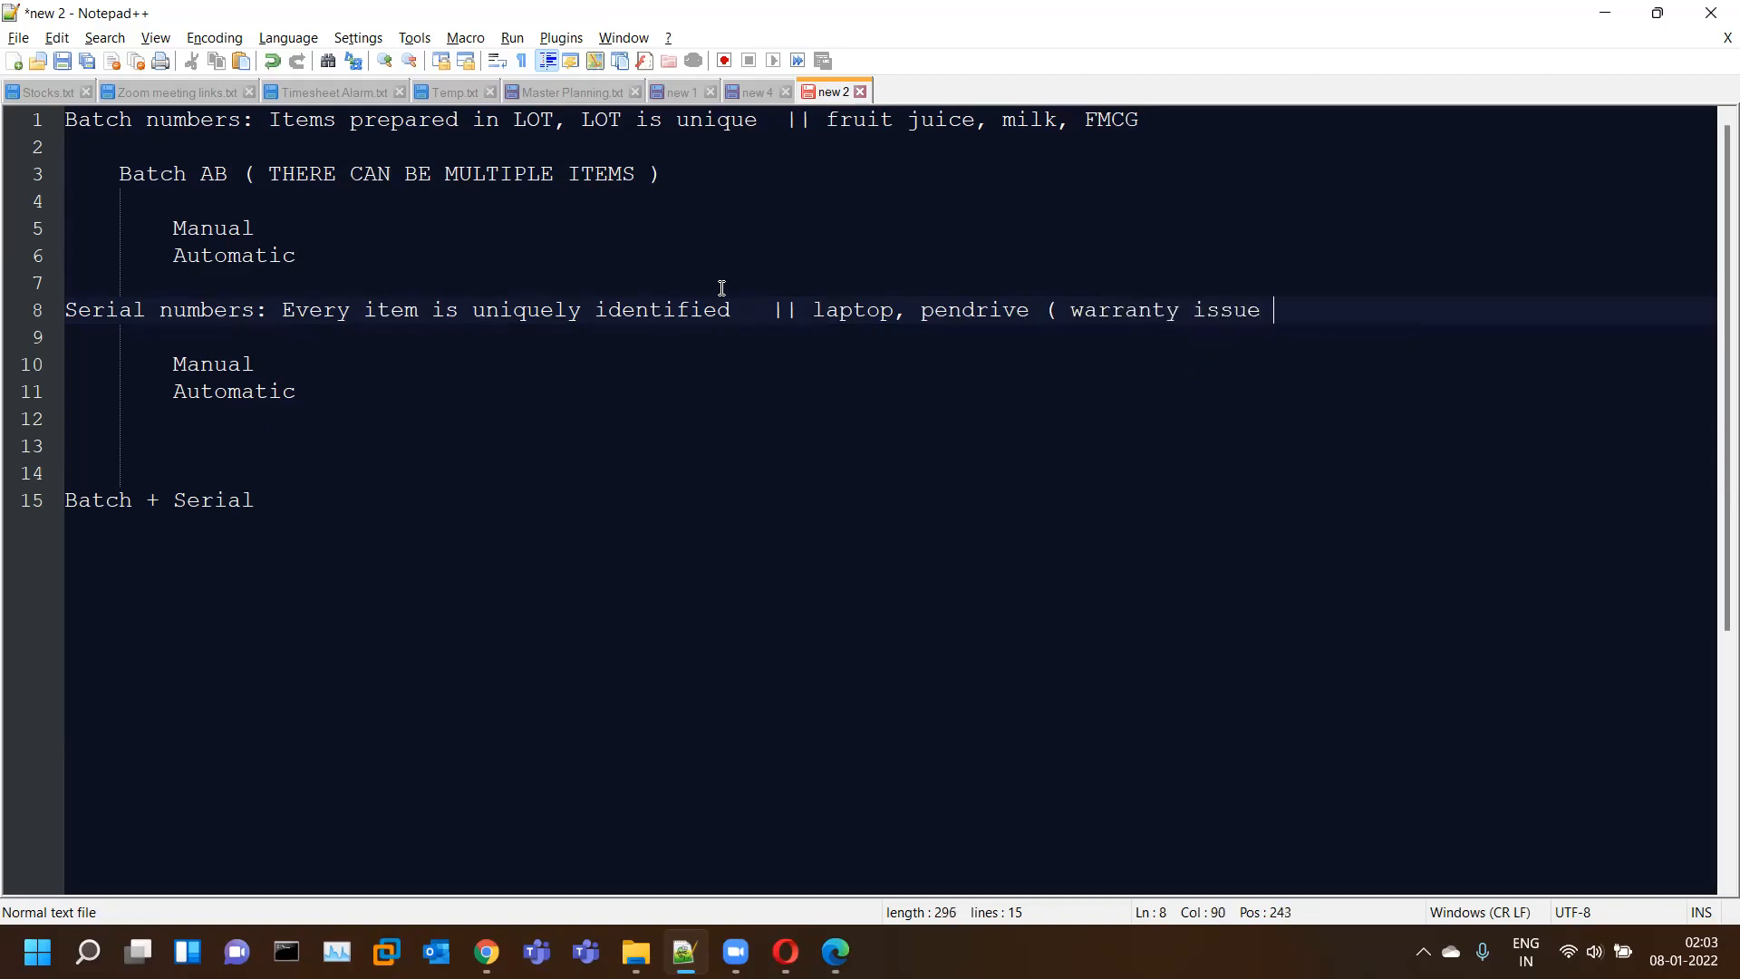
pyautogui.press('BackSpace')
pyautogui.press('BackSpace')
pyautogui.press('BackSpace')
pyautogui.press('BackSpace')
pyautogui.press('BackSpace')
pyautogui.write('tracking )')
# - Review the batch and serial number definitions and the combined "Batch + Serial" option
pyautogui.moveTo(284, 123); pyautogui.dragTo(371, 126)
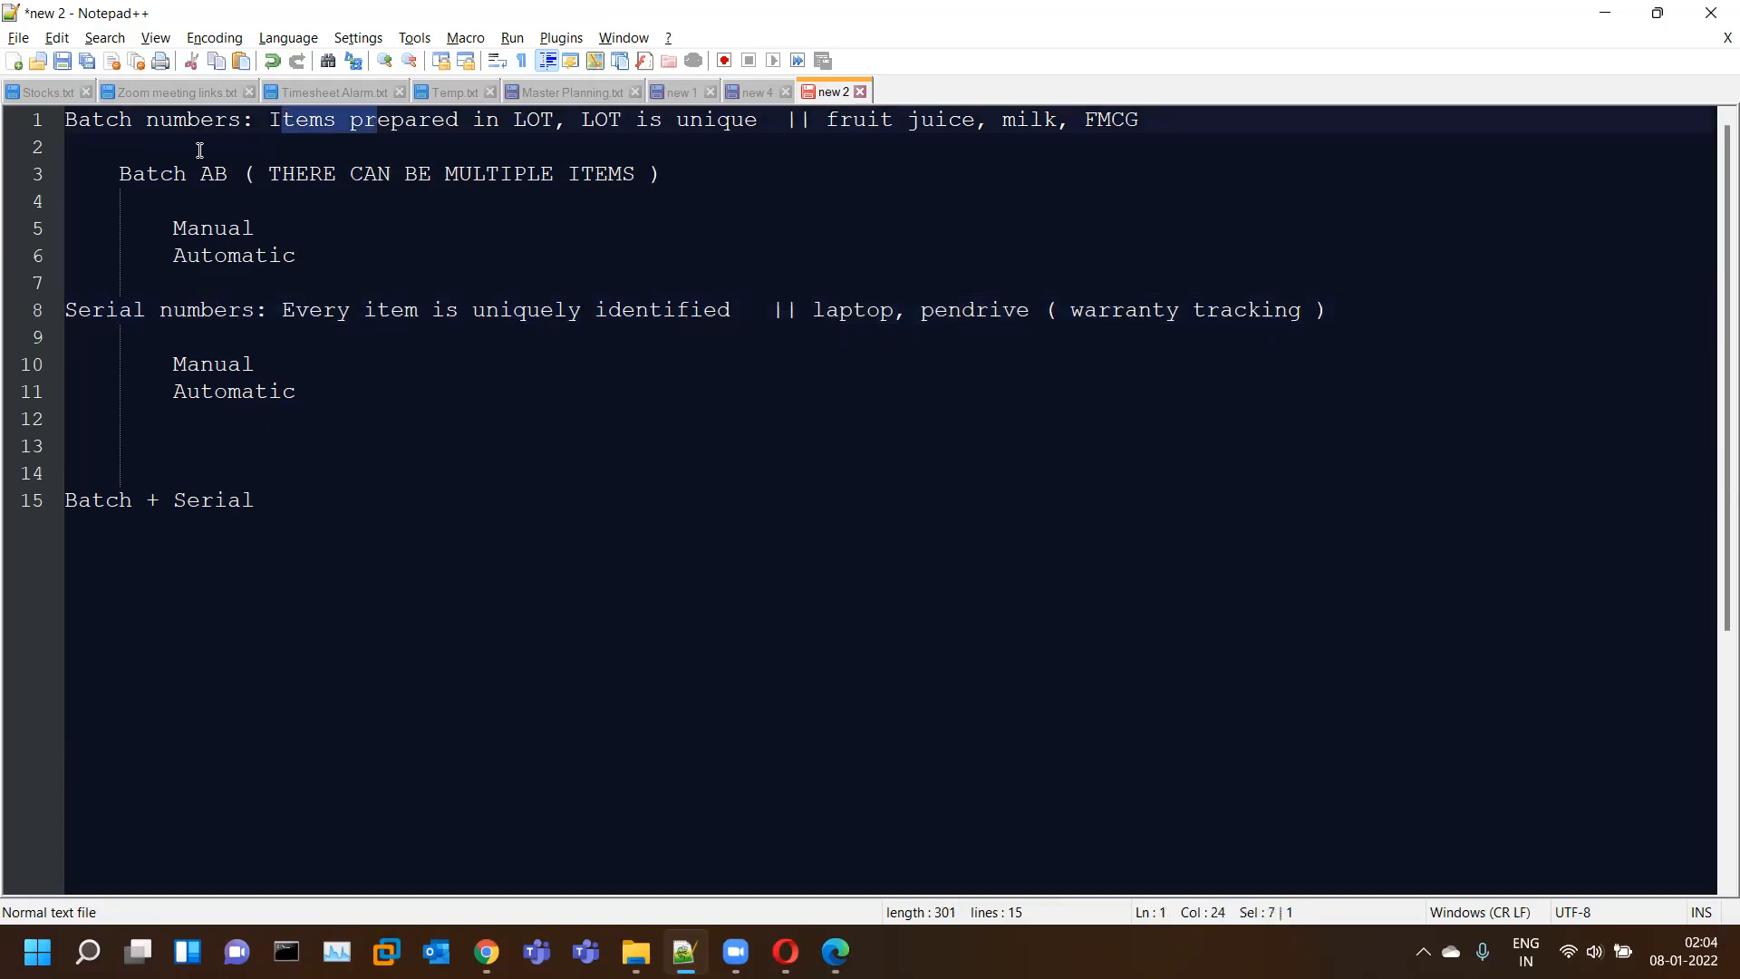
pyautogui.moveTo(187, 320); pyautogui.dragTo(270, 321)
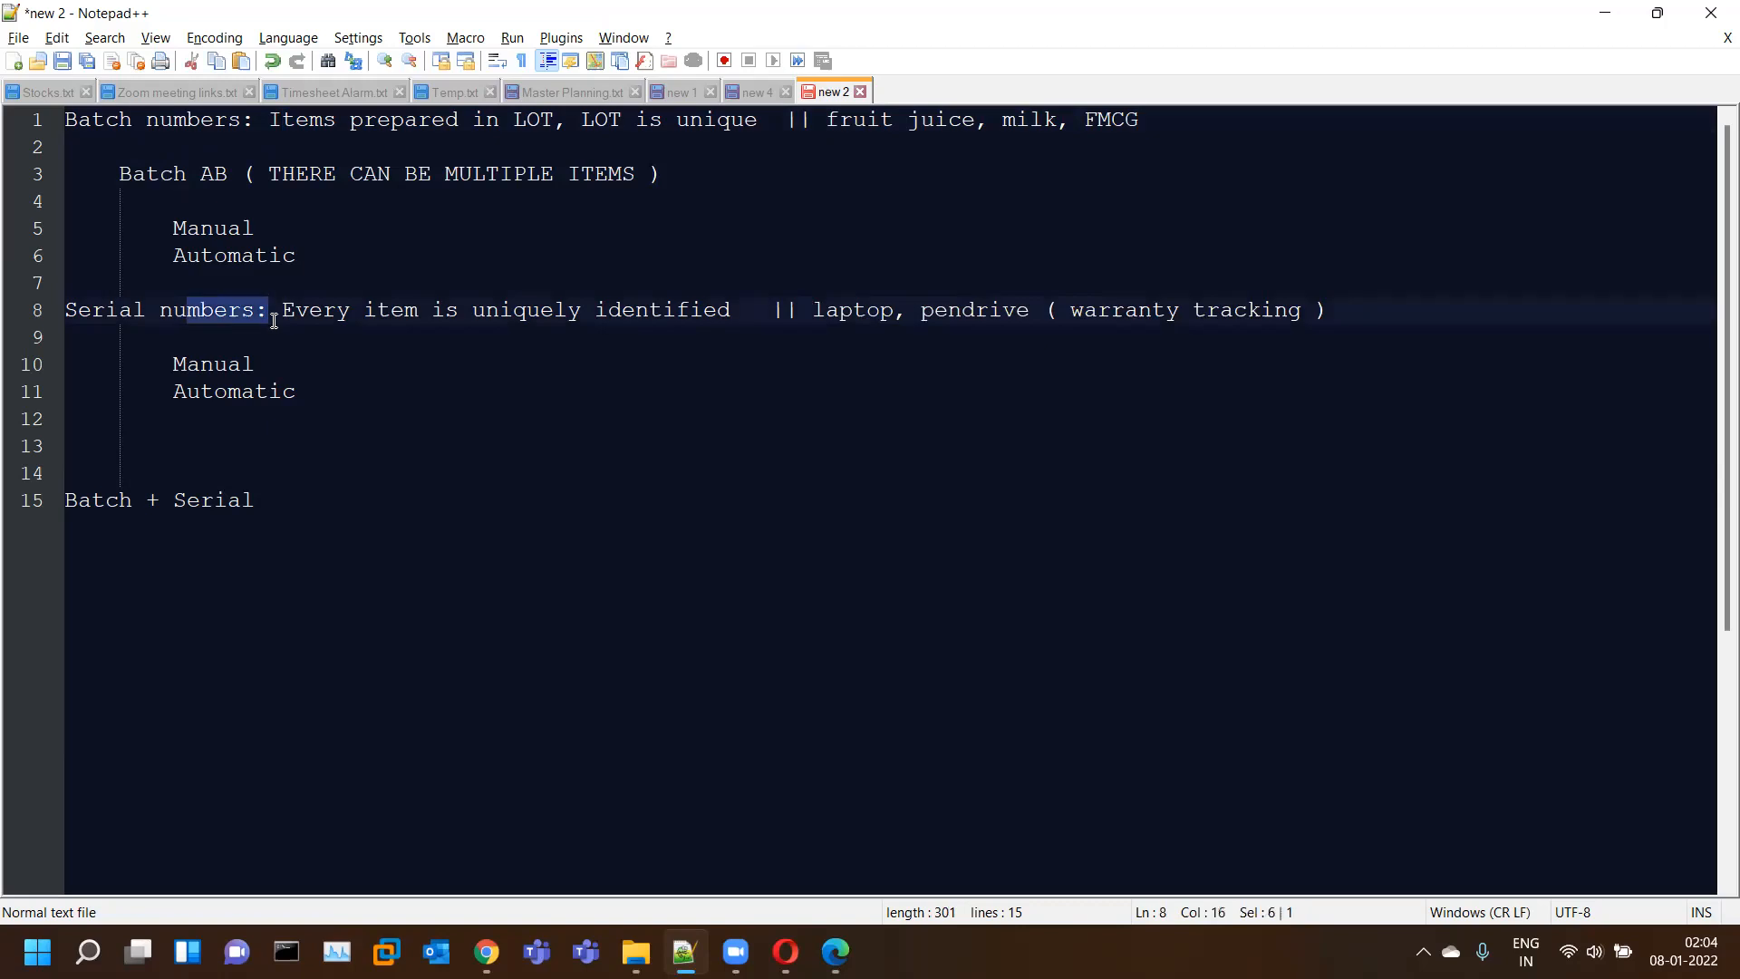
pyautogui.moveTo(405, 310); pyautogui.dragTo(615, 317)
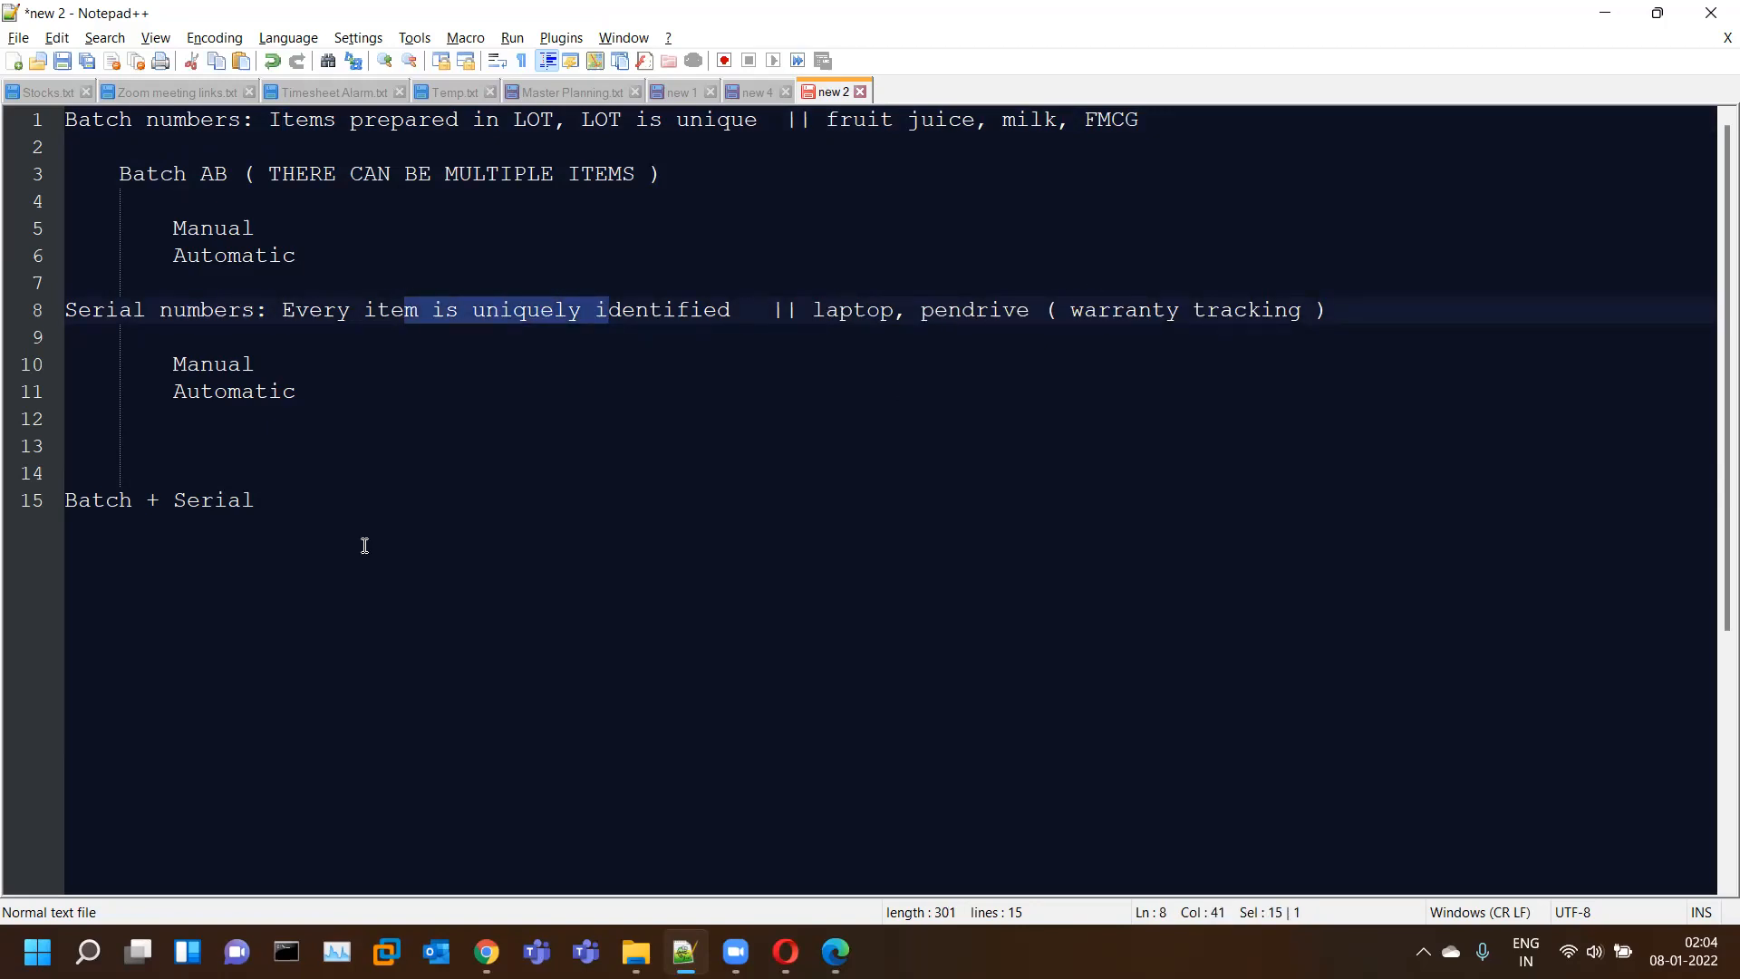
pyautogui.click(328, 495)
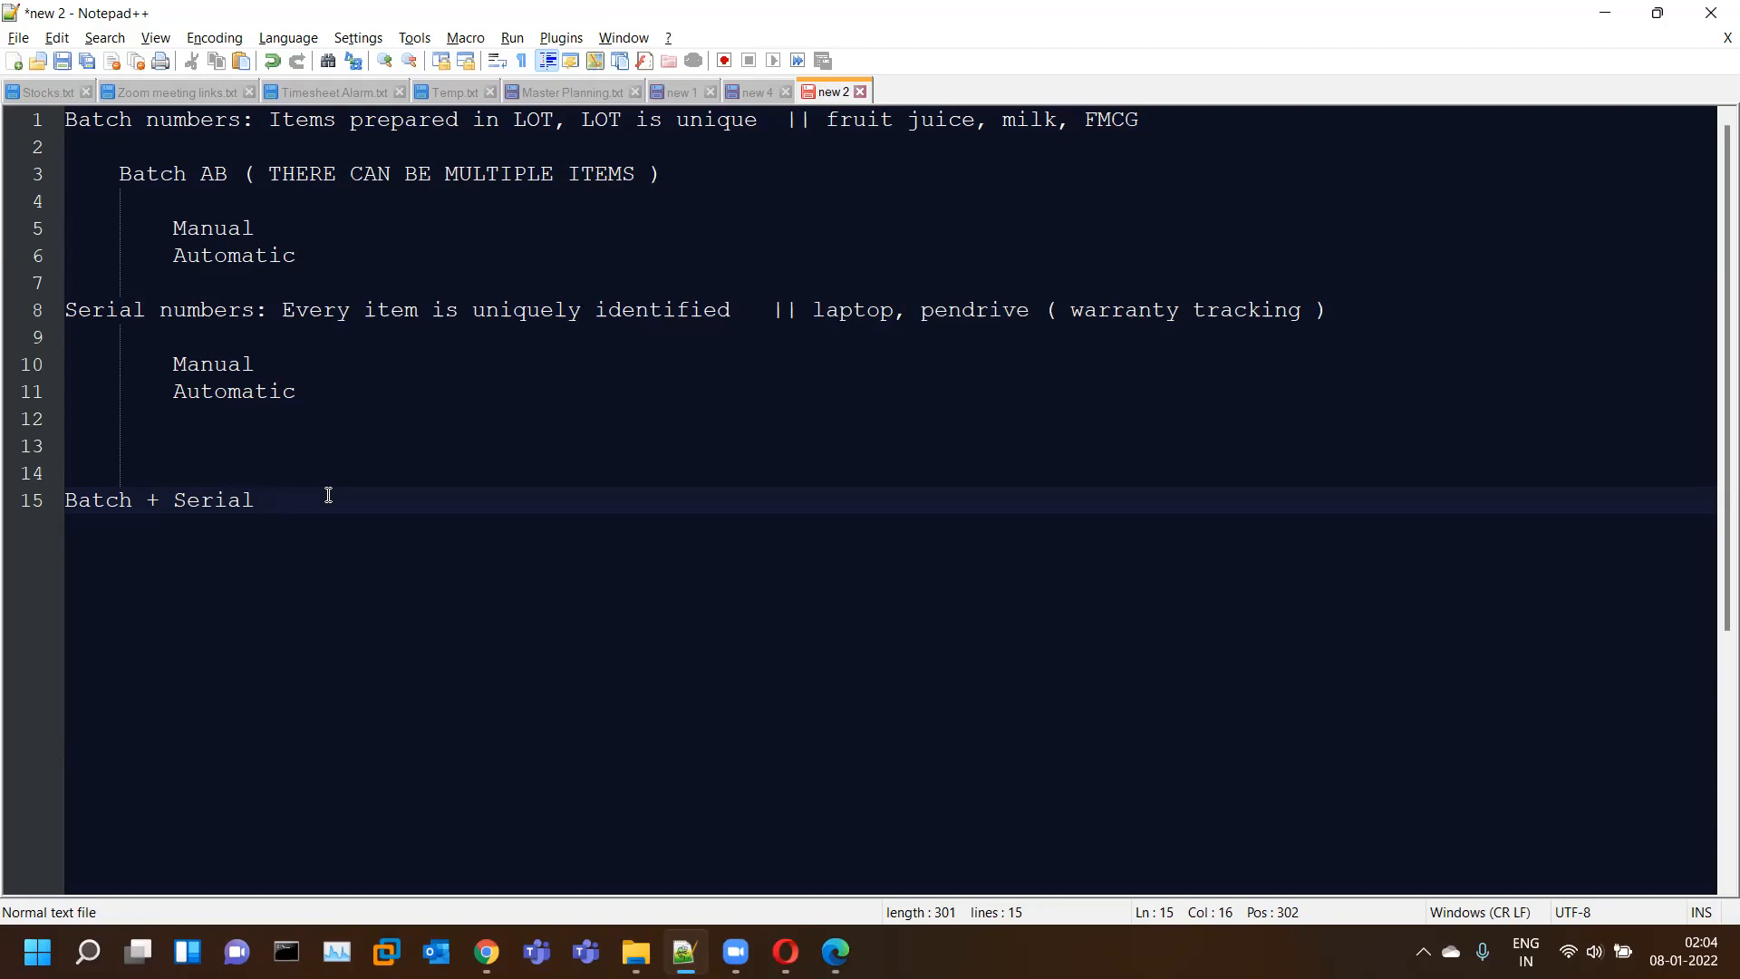
pyautogui.moveTo(328, 497); pyautogui.dragTo(140, 508)
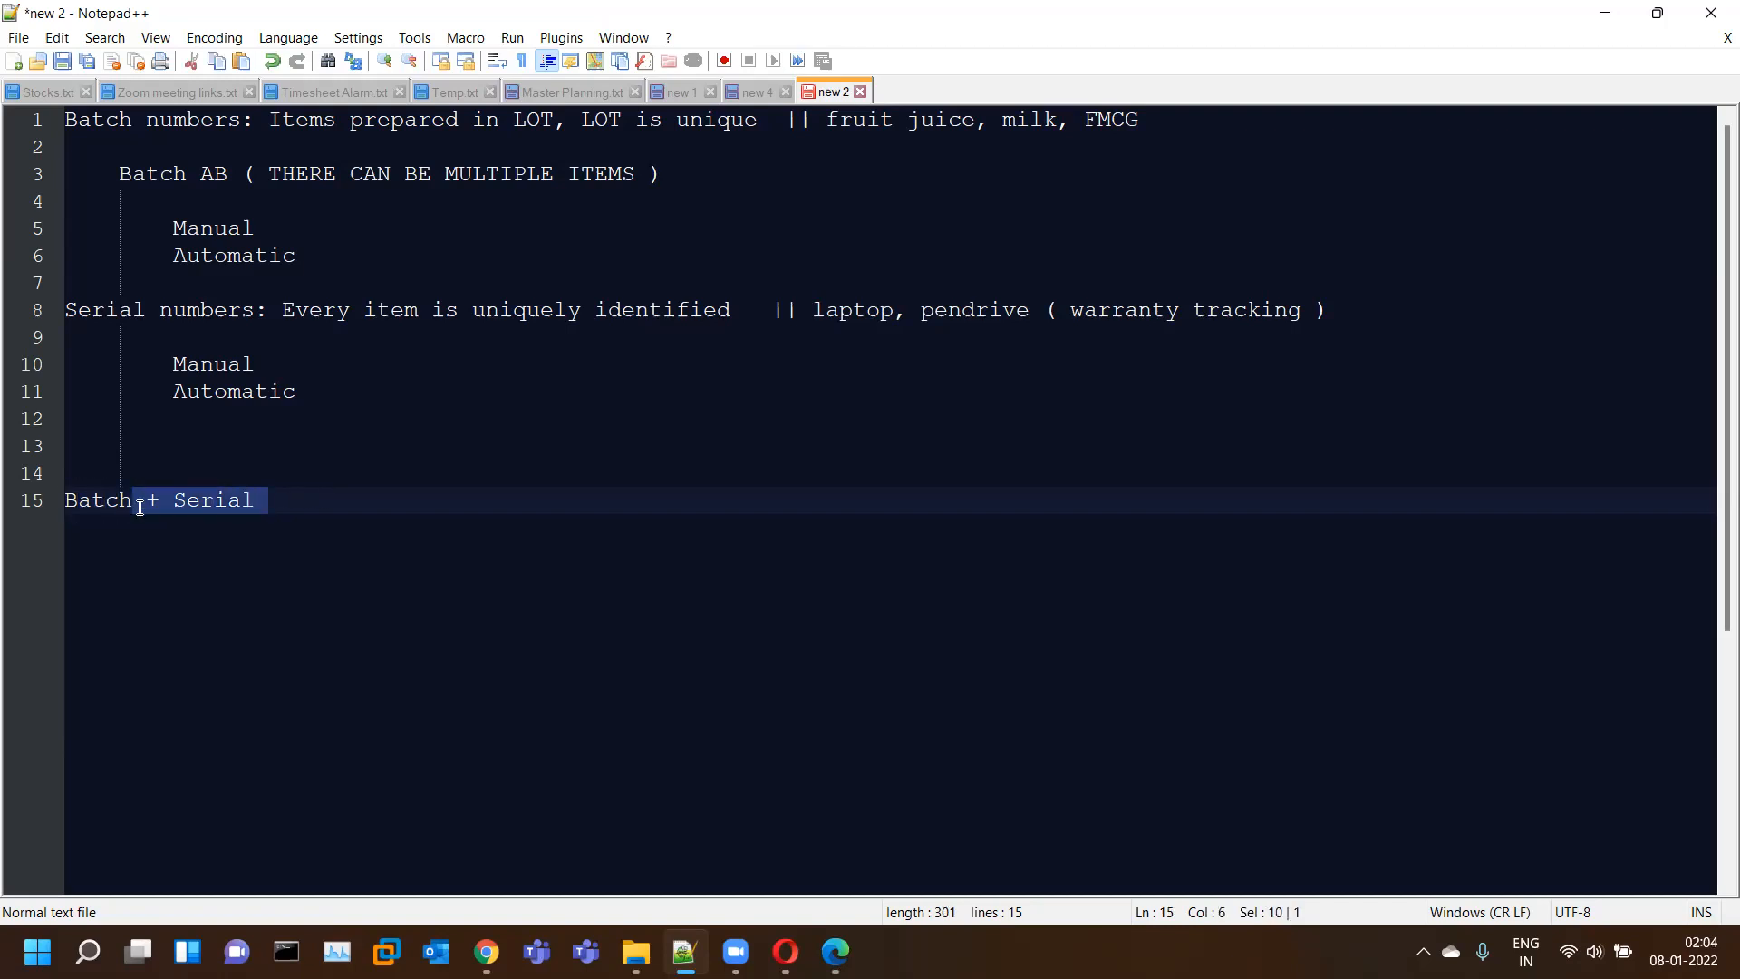
pyautogui.click(276, 494)
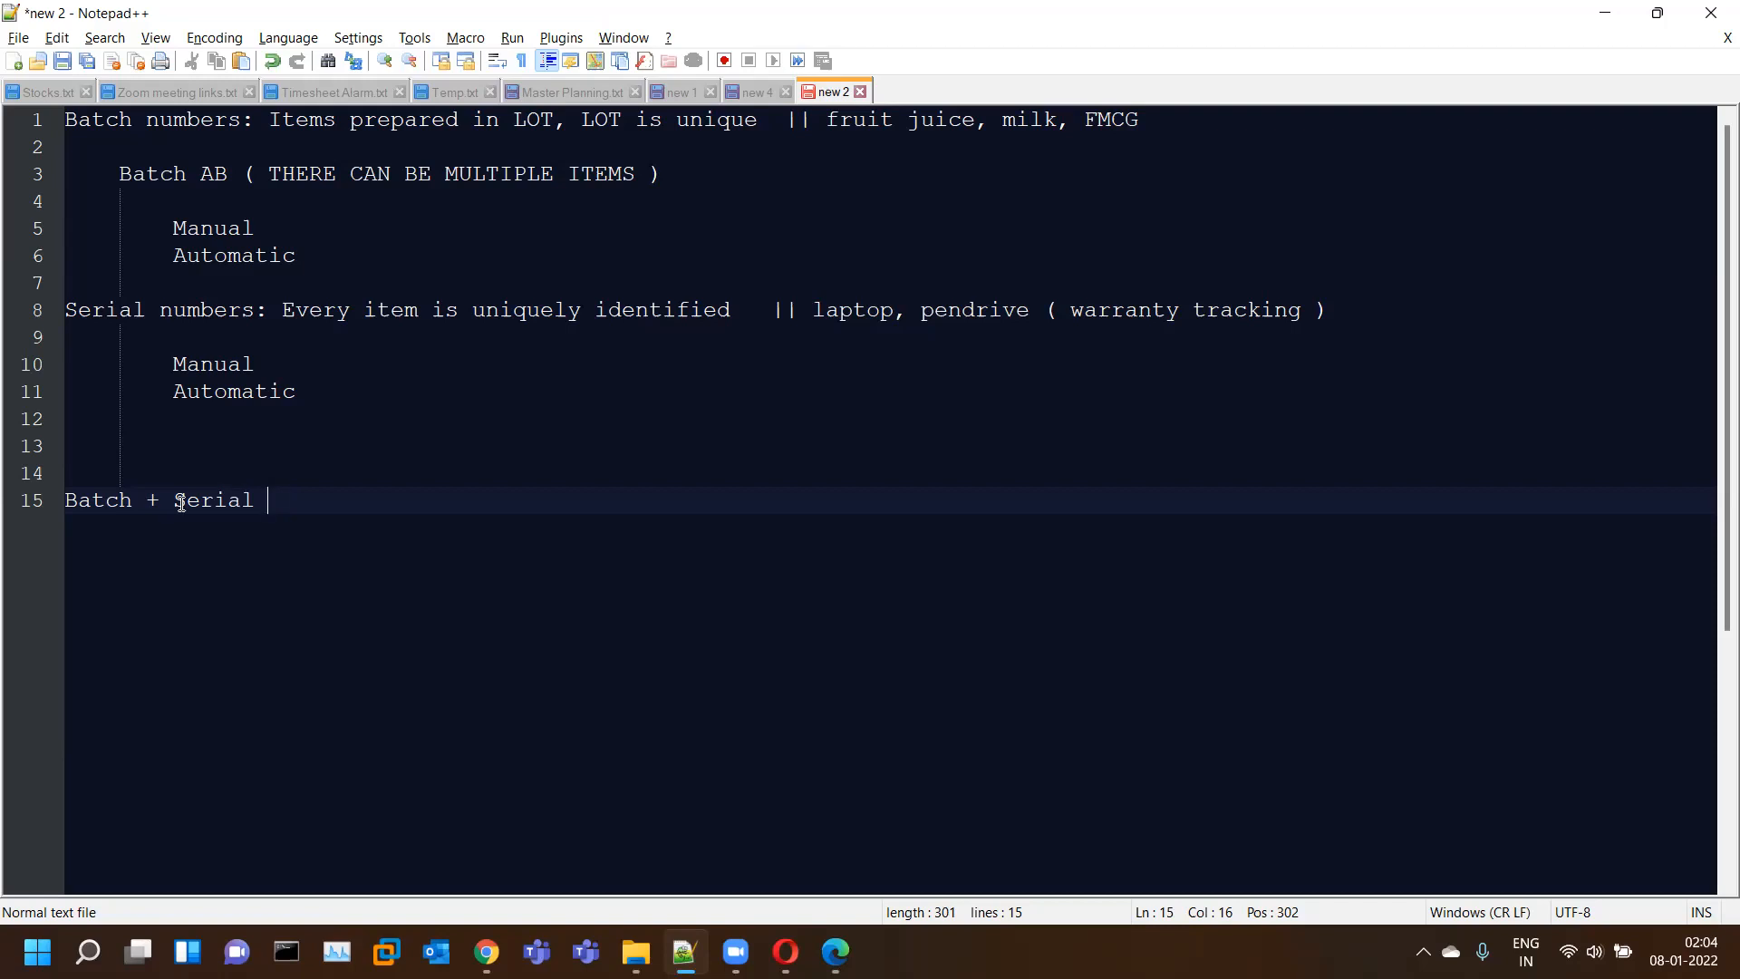
pyautogui.moveTo(144, 499); pyautogui.dragTo(43, 507)
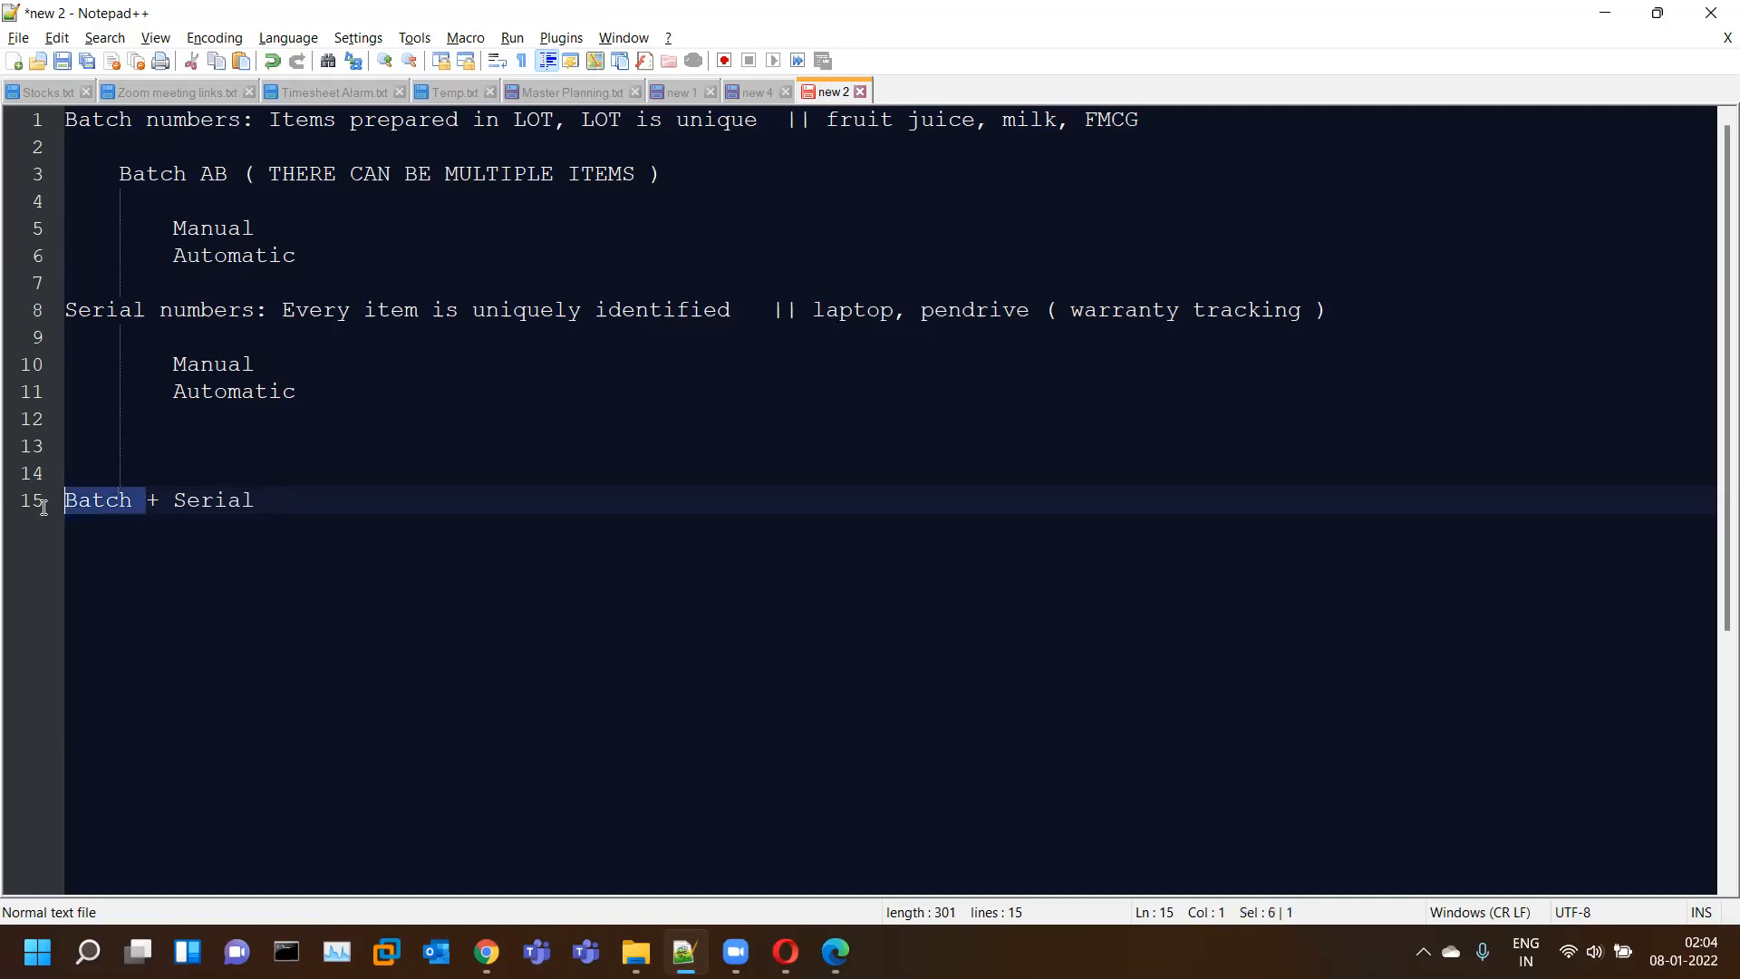
pyautogui.click(278, 510)
pyautogui.hotkey('ctrl', 'shift', 'Left')
pyautogui.click(284, 499)
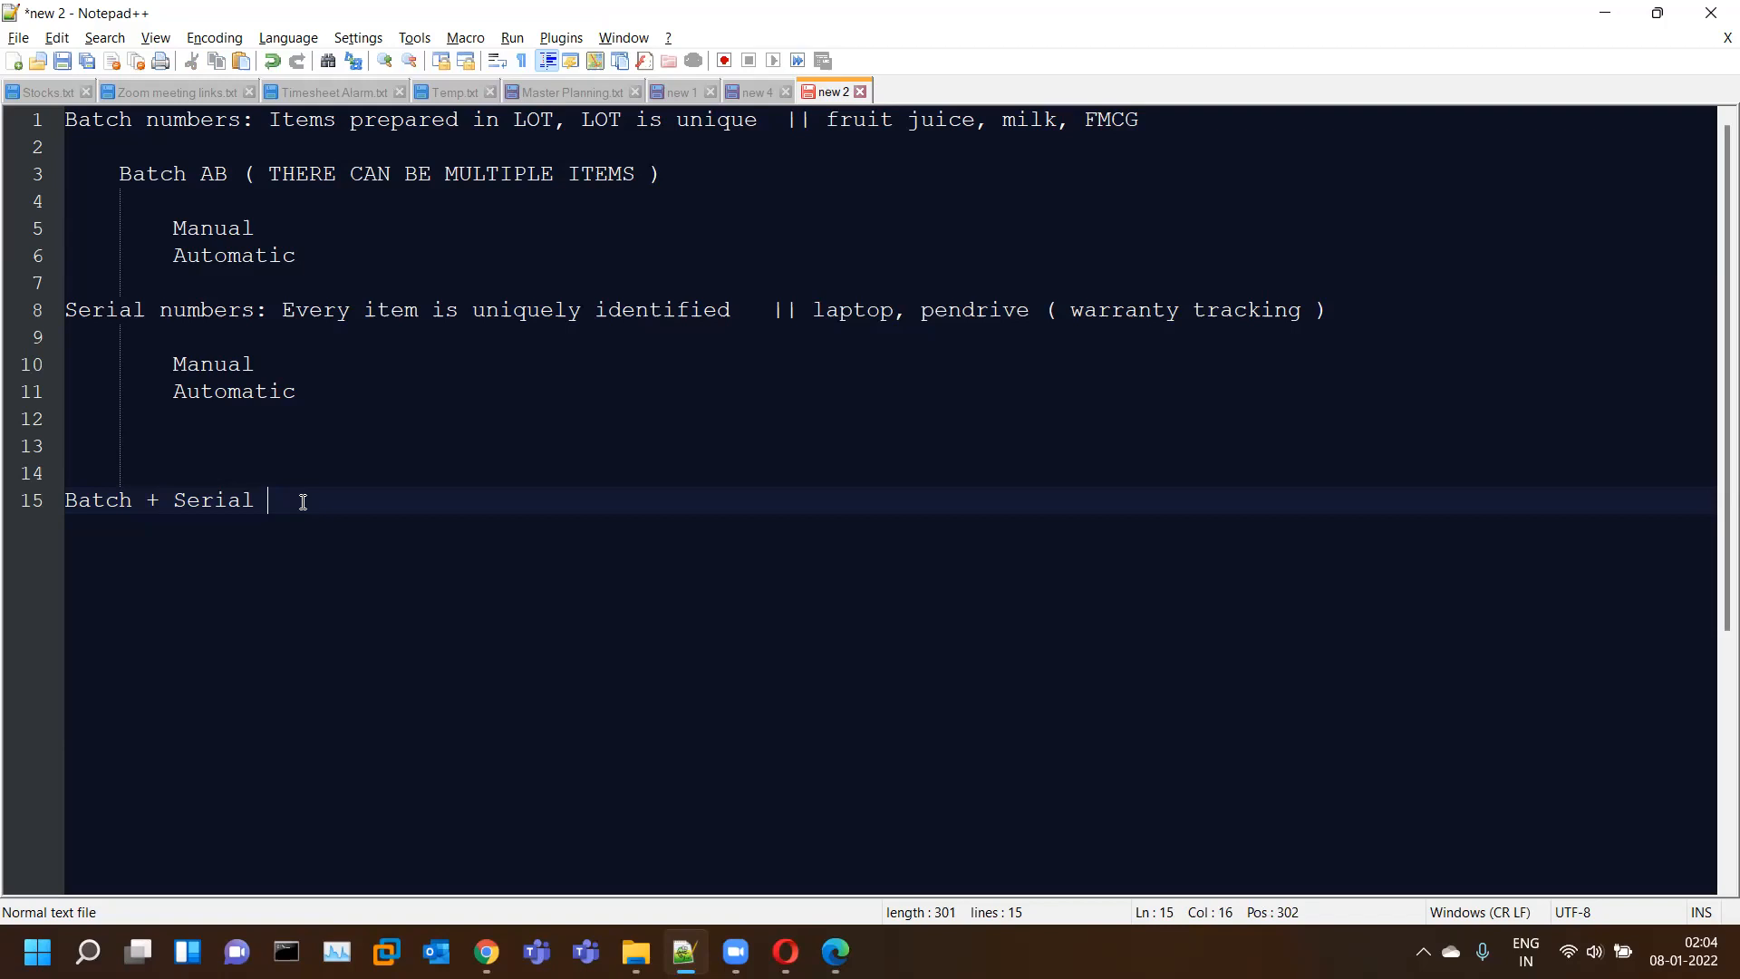
pyautogui.moveTo(269, 499); pyautogui.dragTo(39, 500)
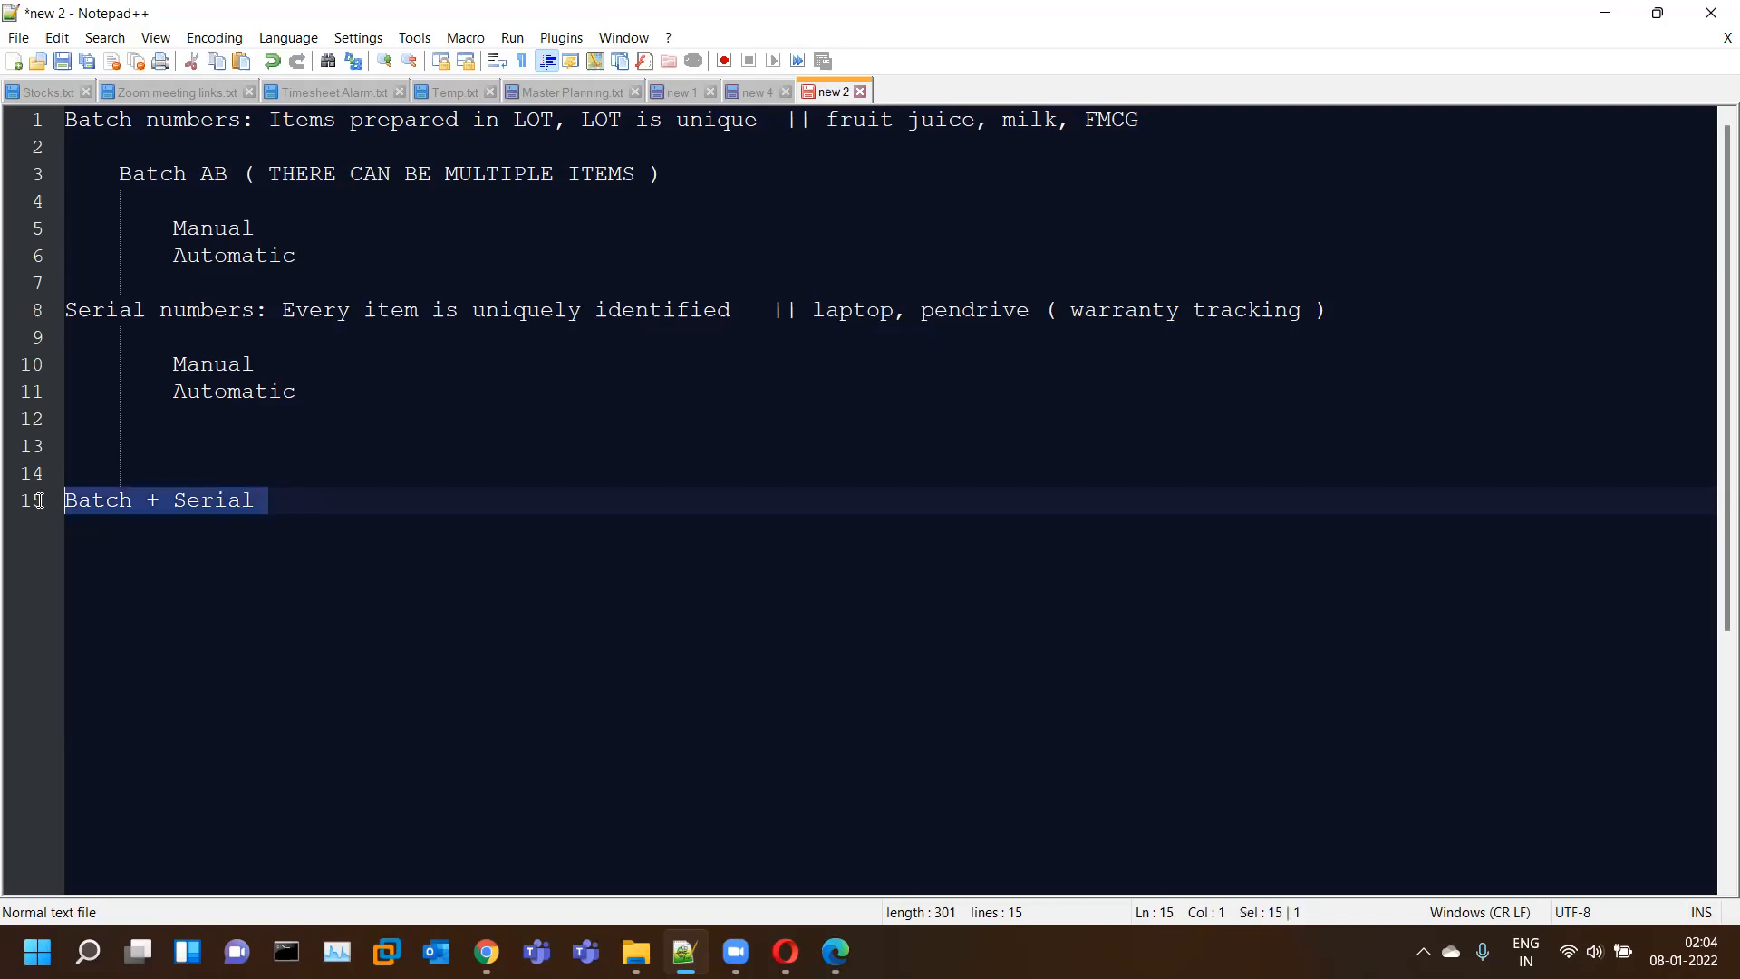
pyautogui.click(355, 504)
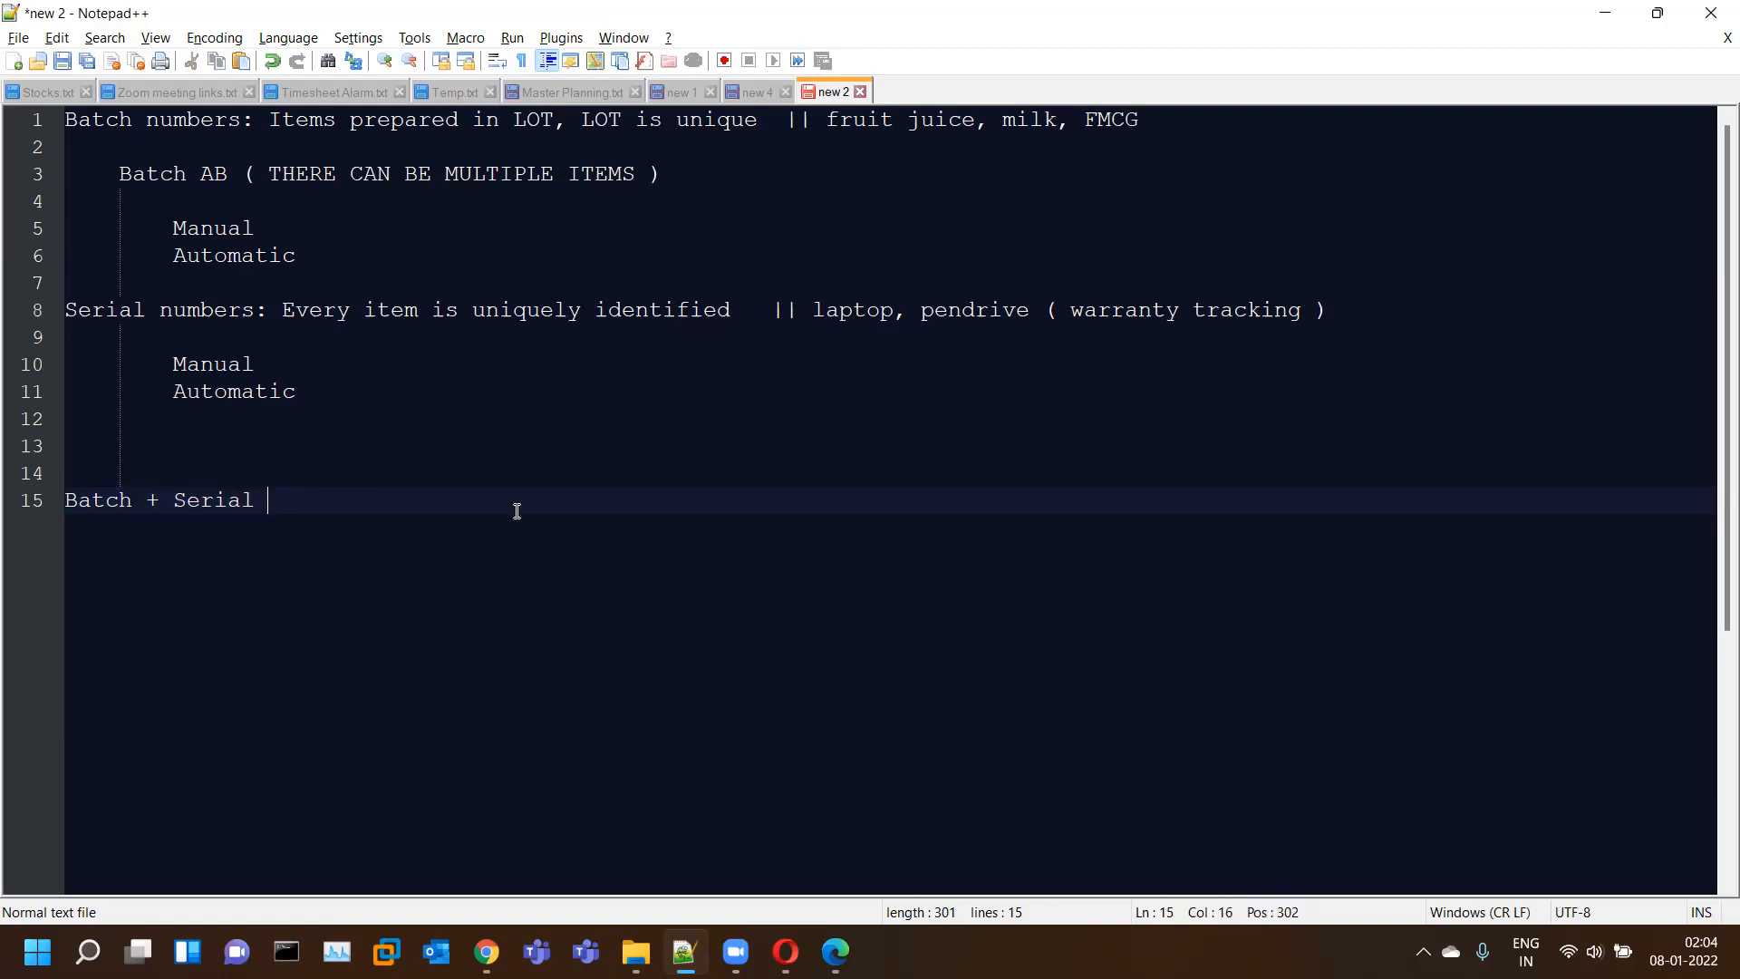
pyautogui.click(133, 504)
pyautogui.click(475, 500)
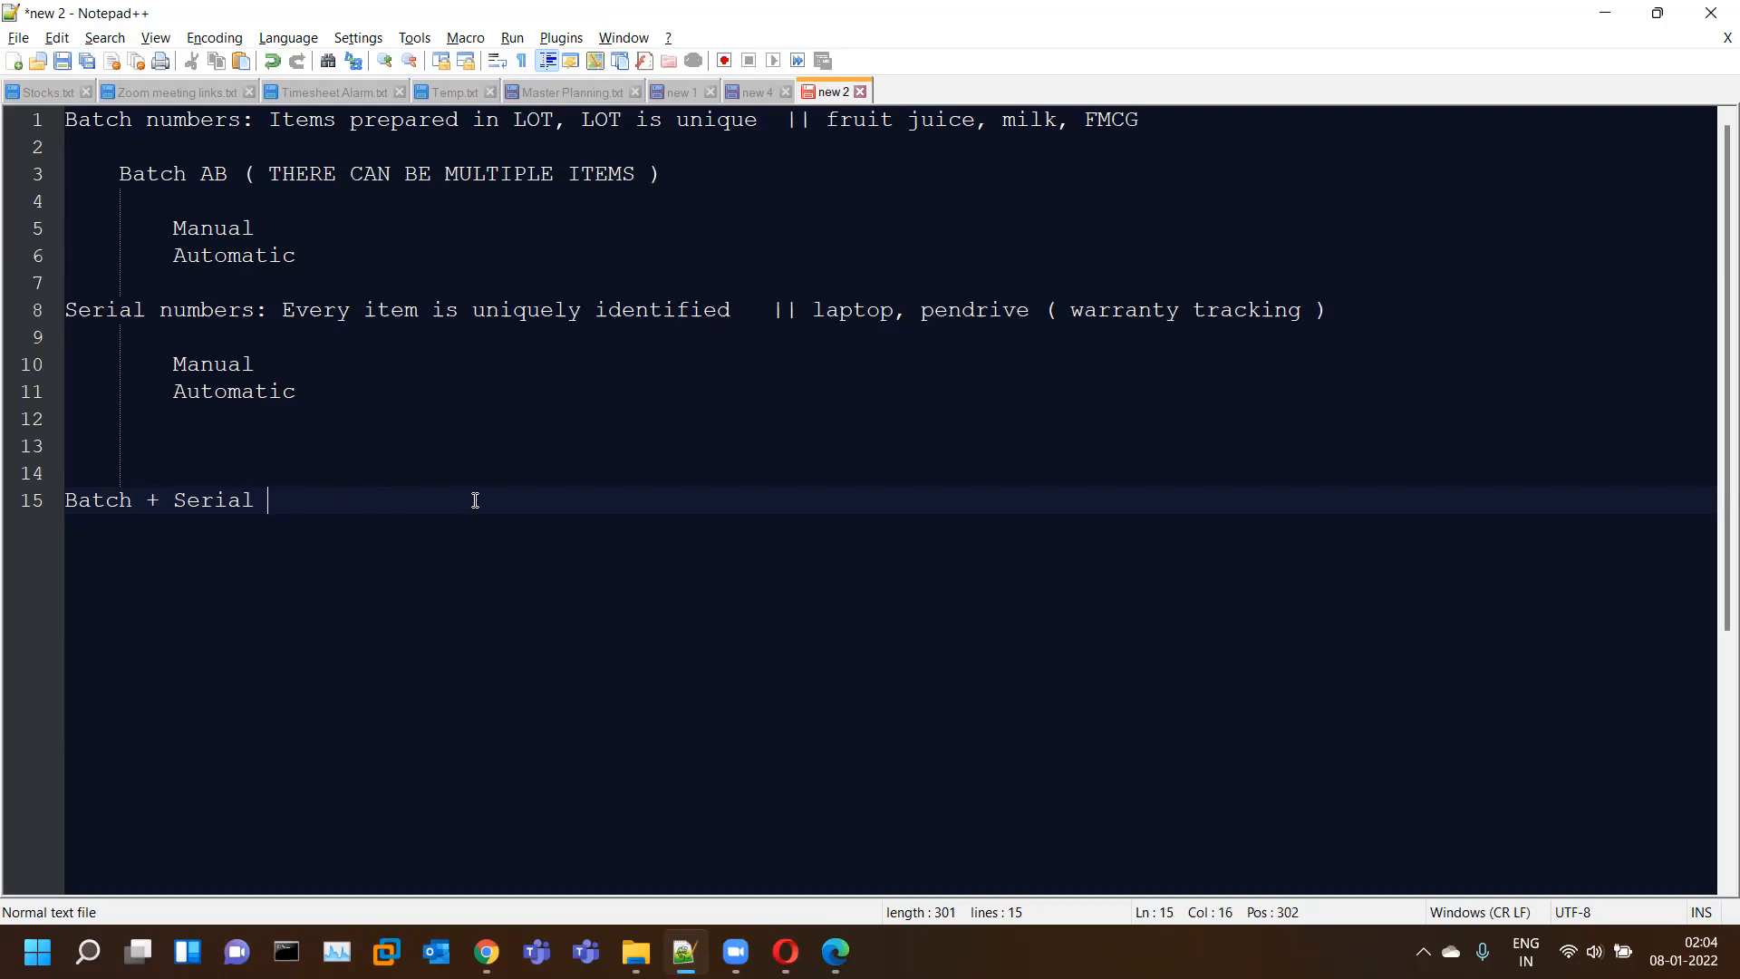
pyautogui.doubleClick(133, 500)
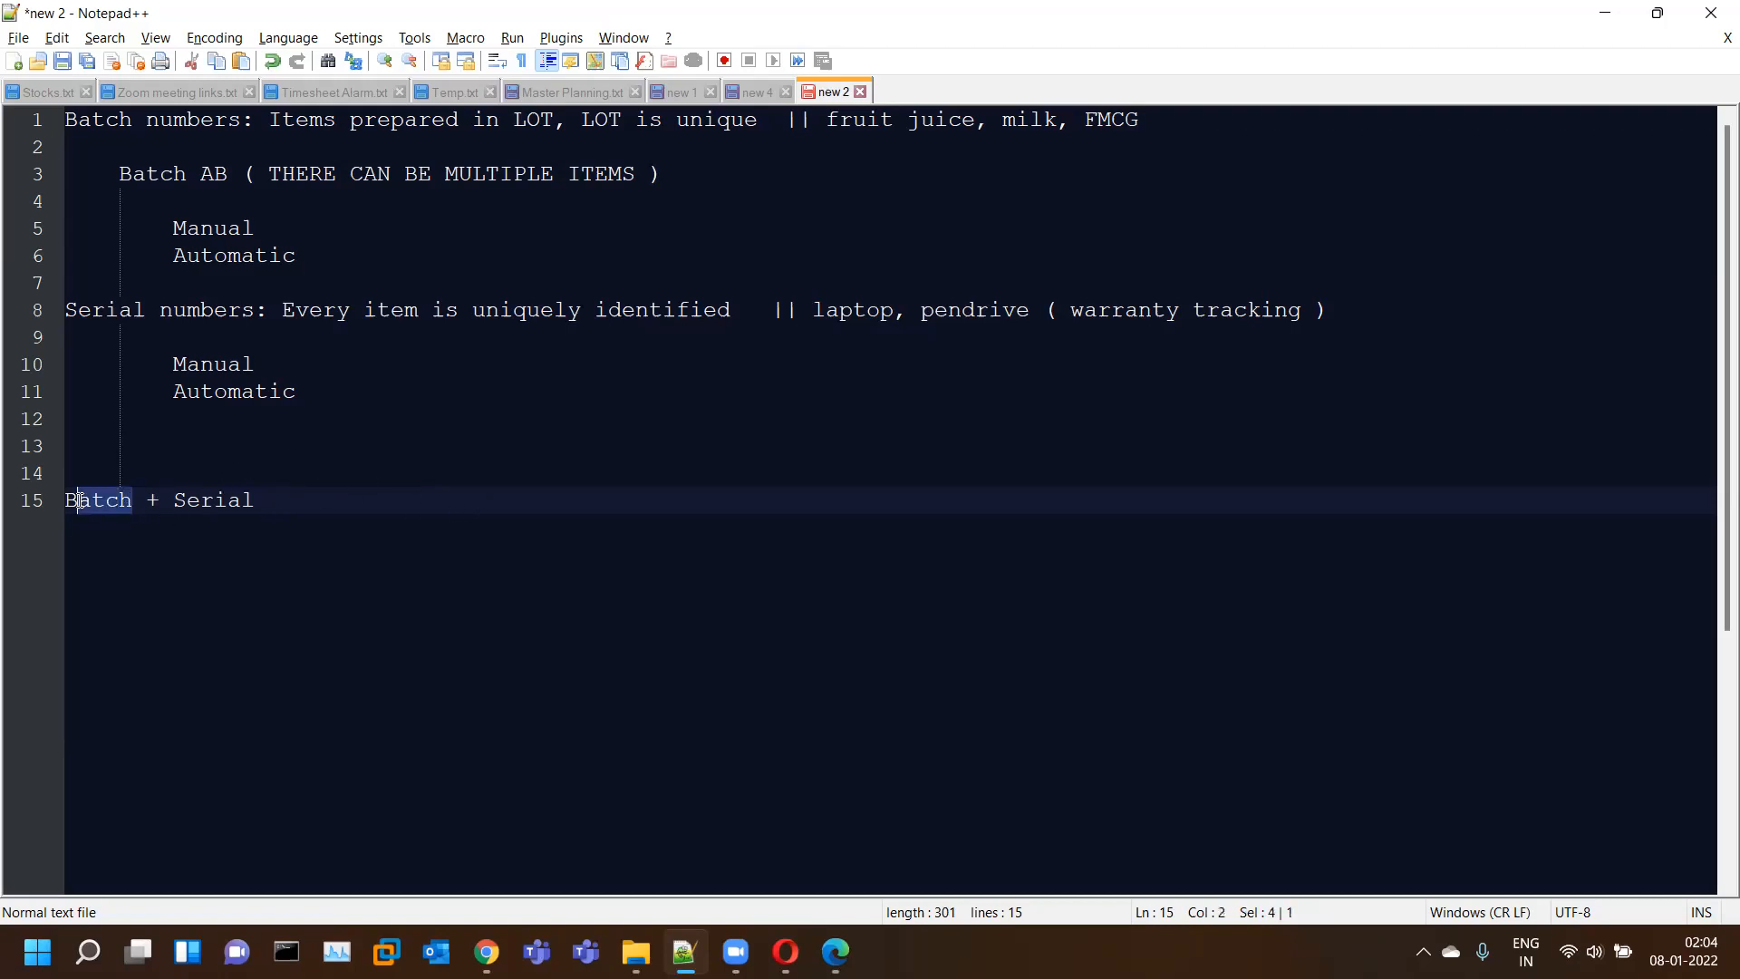
pyautogui.click(221, 503)
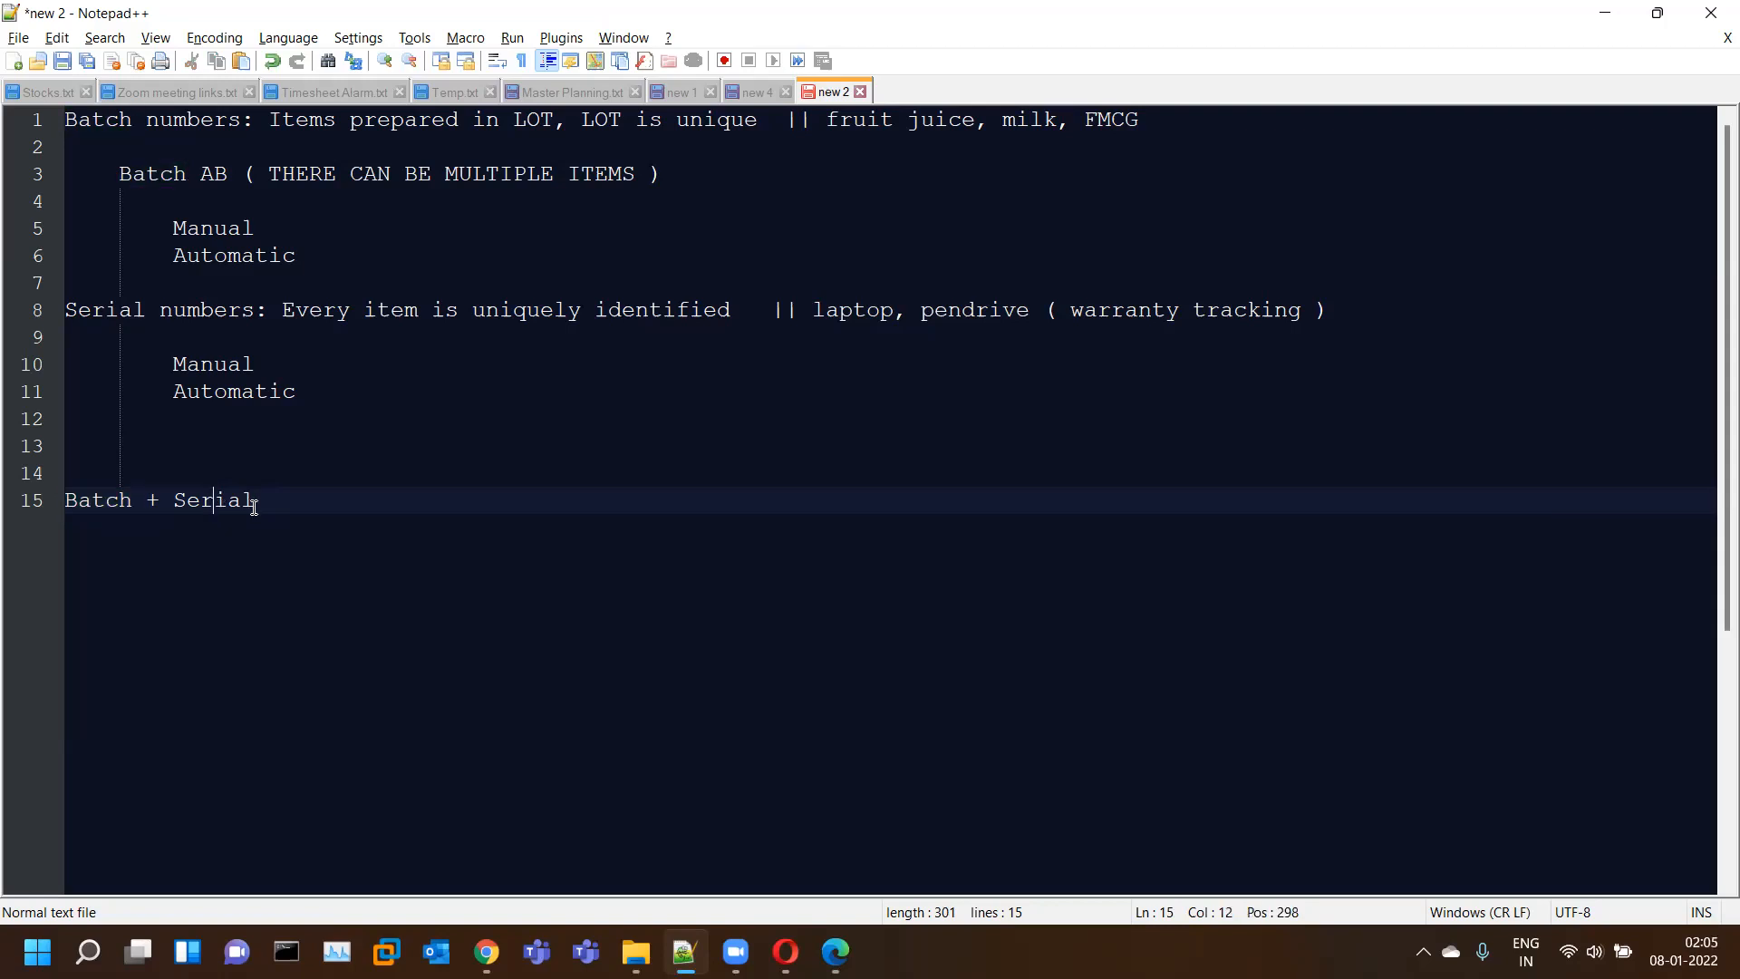
pyautogui.moveTo(303, 497); pyautogui.dragTo(64, 500)
# - Add the option "None" below the "Batch + Serial" line, leaving a blank line between them
pyautogui.click(283, 507)
pyautogui.press('Return')
pyautogui.press('Return')
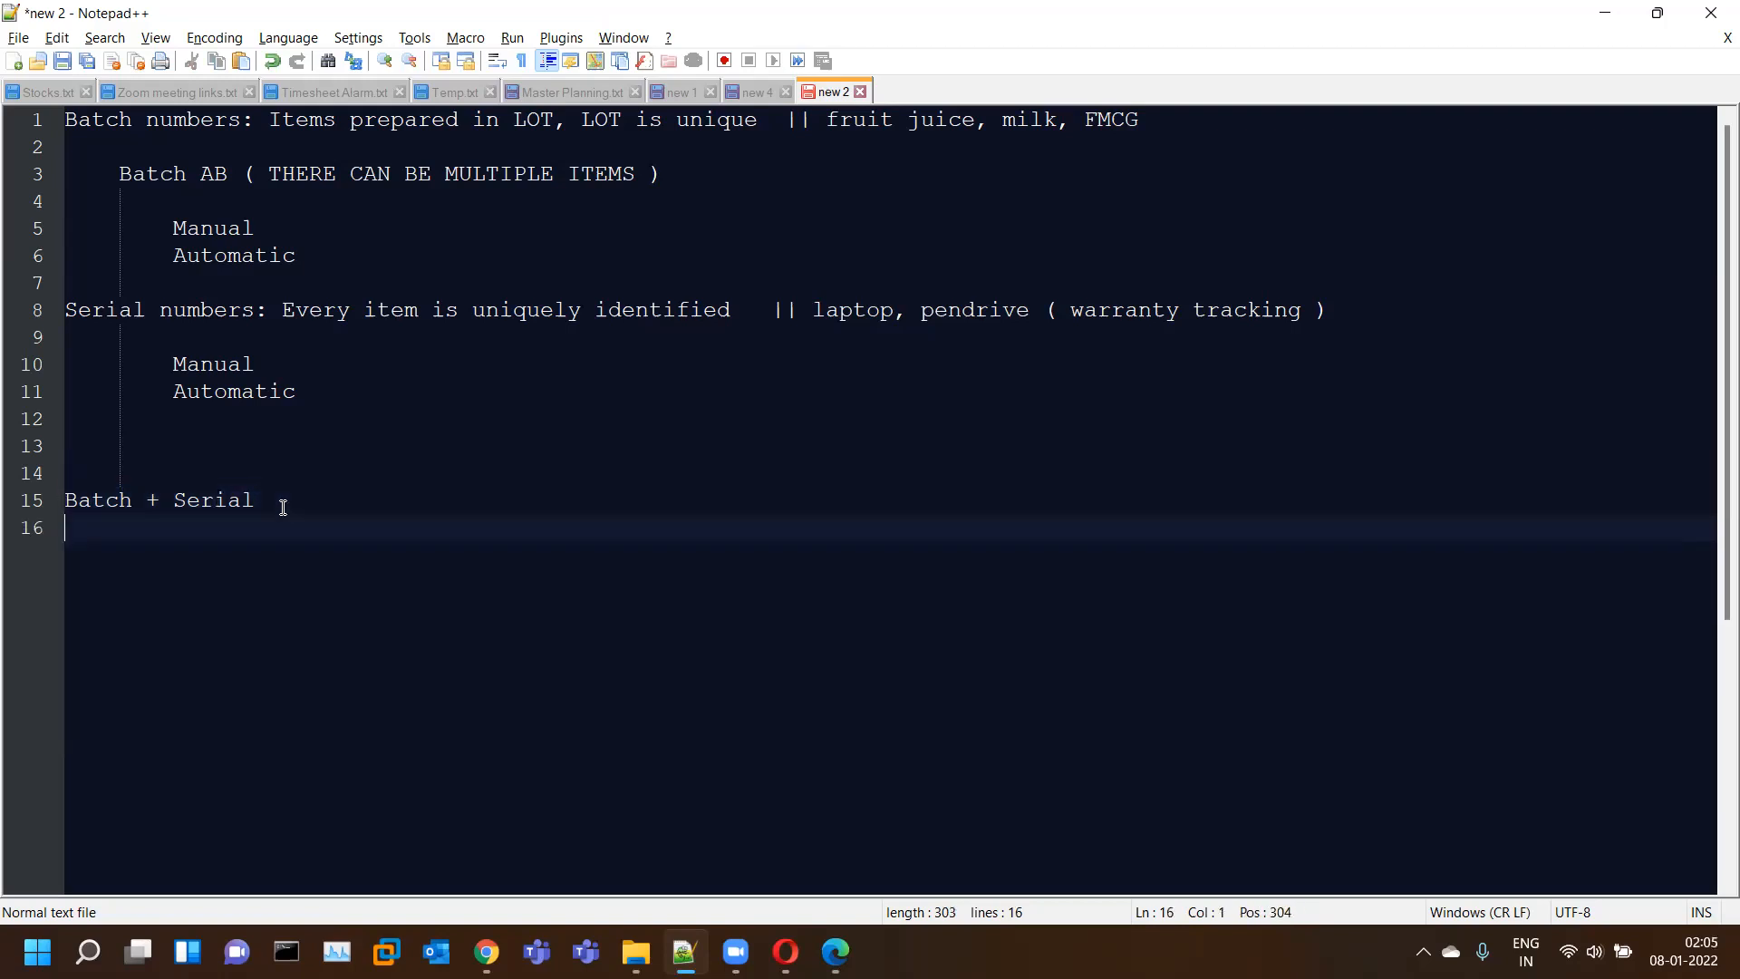
pyautogui.write('None')
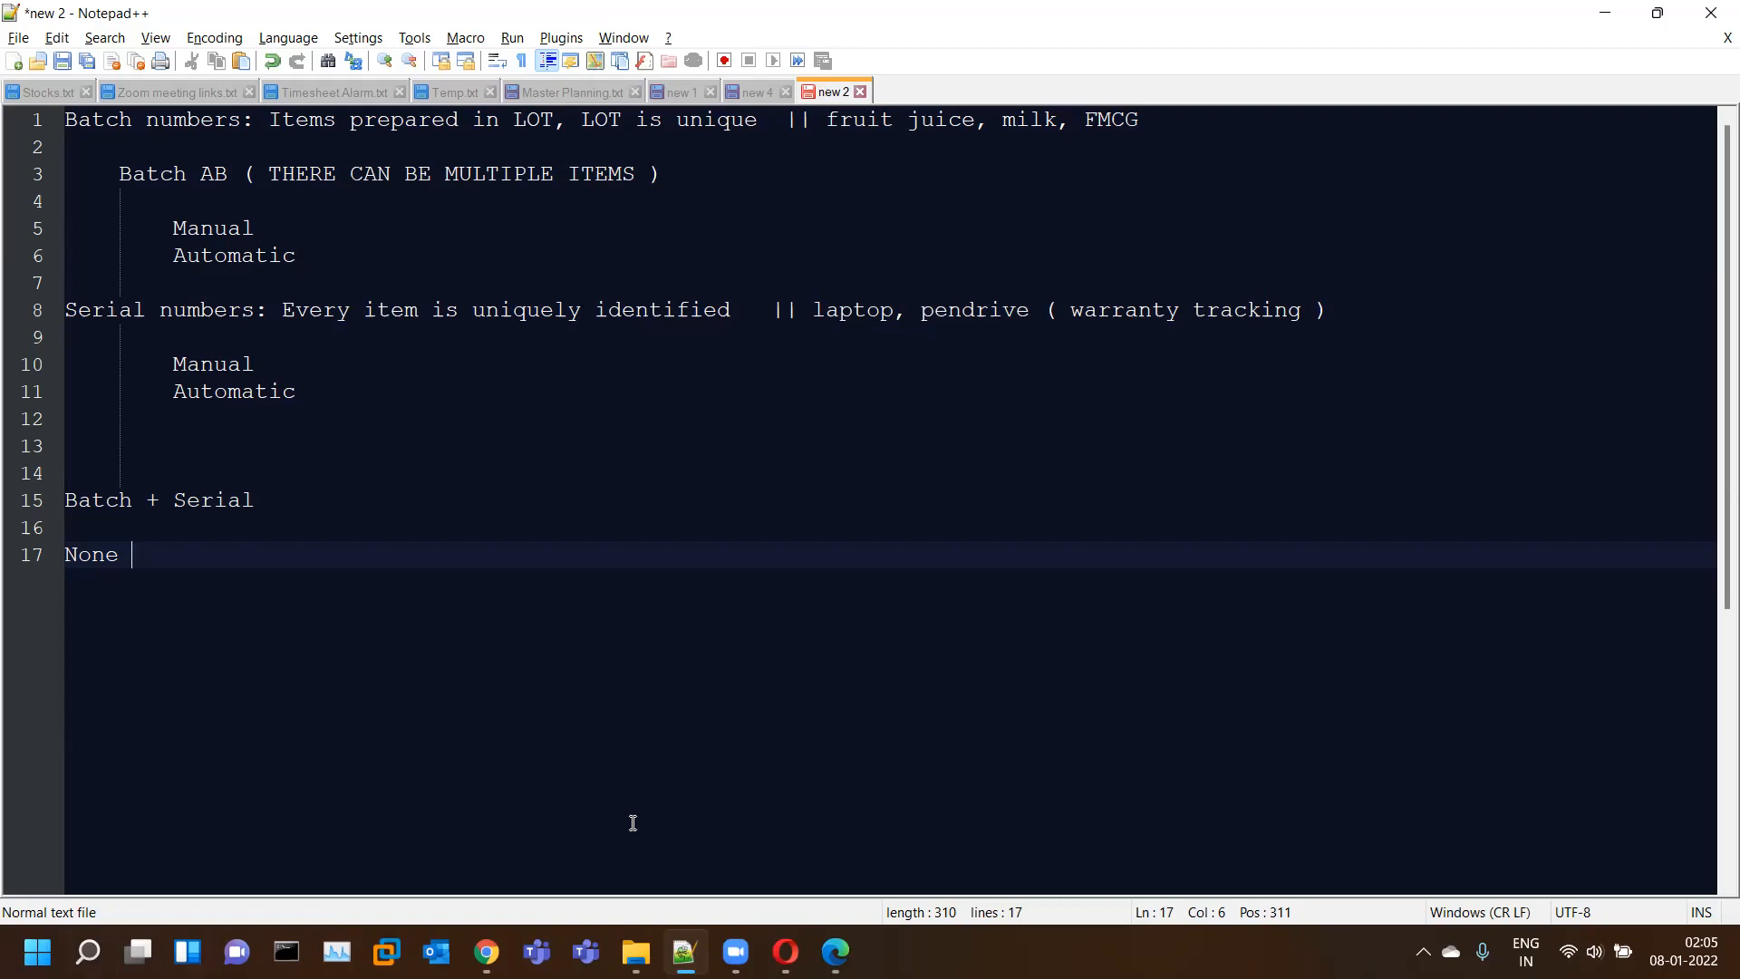
# - Switch to the Opera browser with the Finance and Operations All purchase orders page and bring up its full address
pyautogui.click(785, 952)
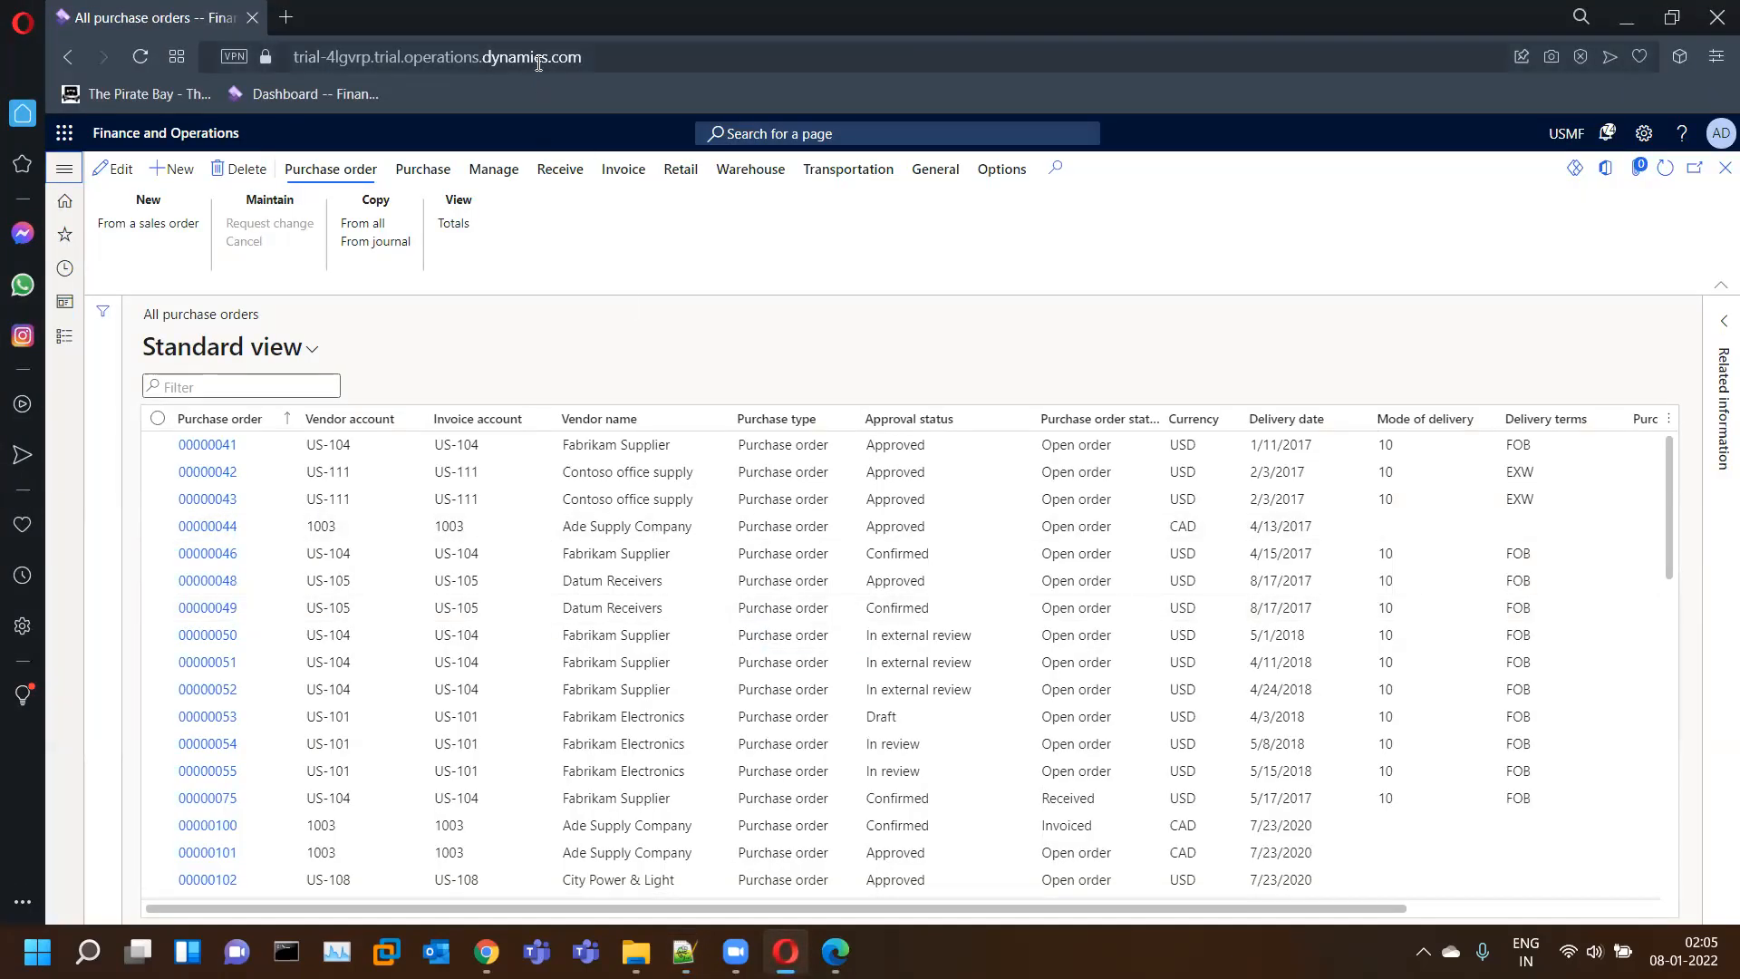
pyautogui.click(627, 63)
pyautogui.click(948, 55)
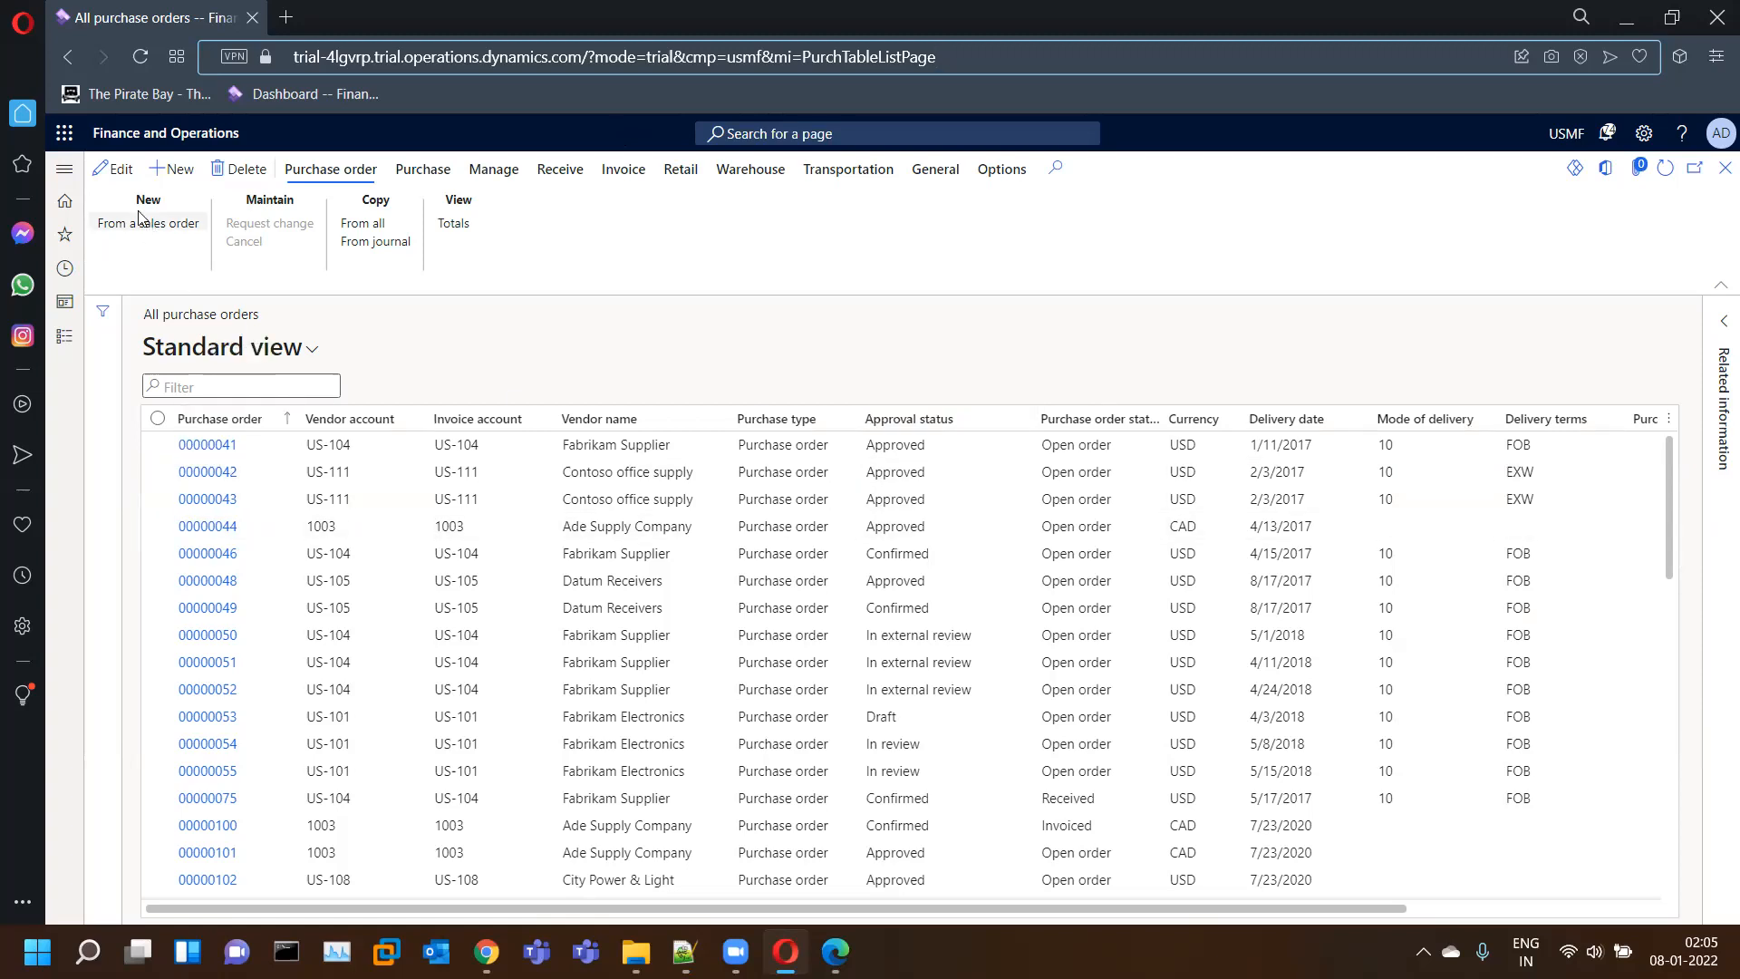
# - Open the Released products list in Product information management and start a new released product
pyautogui.click(73, 175)
pyautogui.scroll(-5, 181, 634)
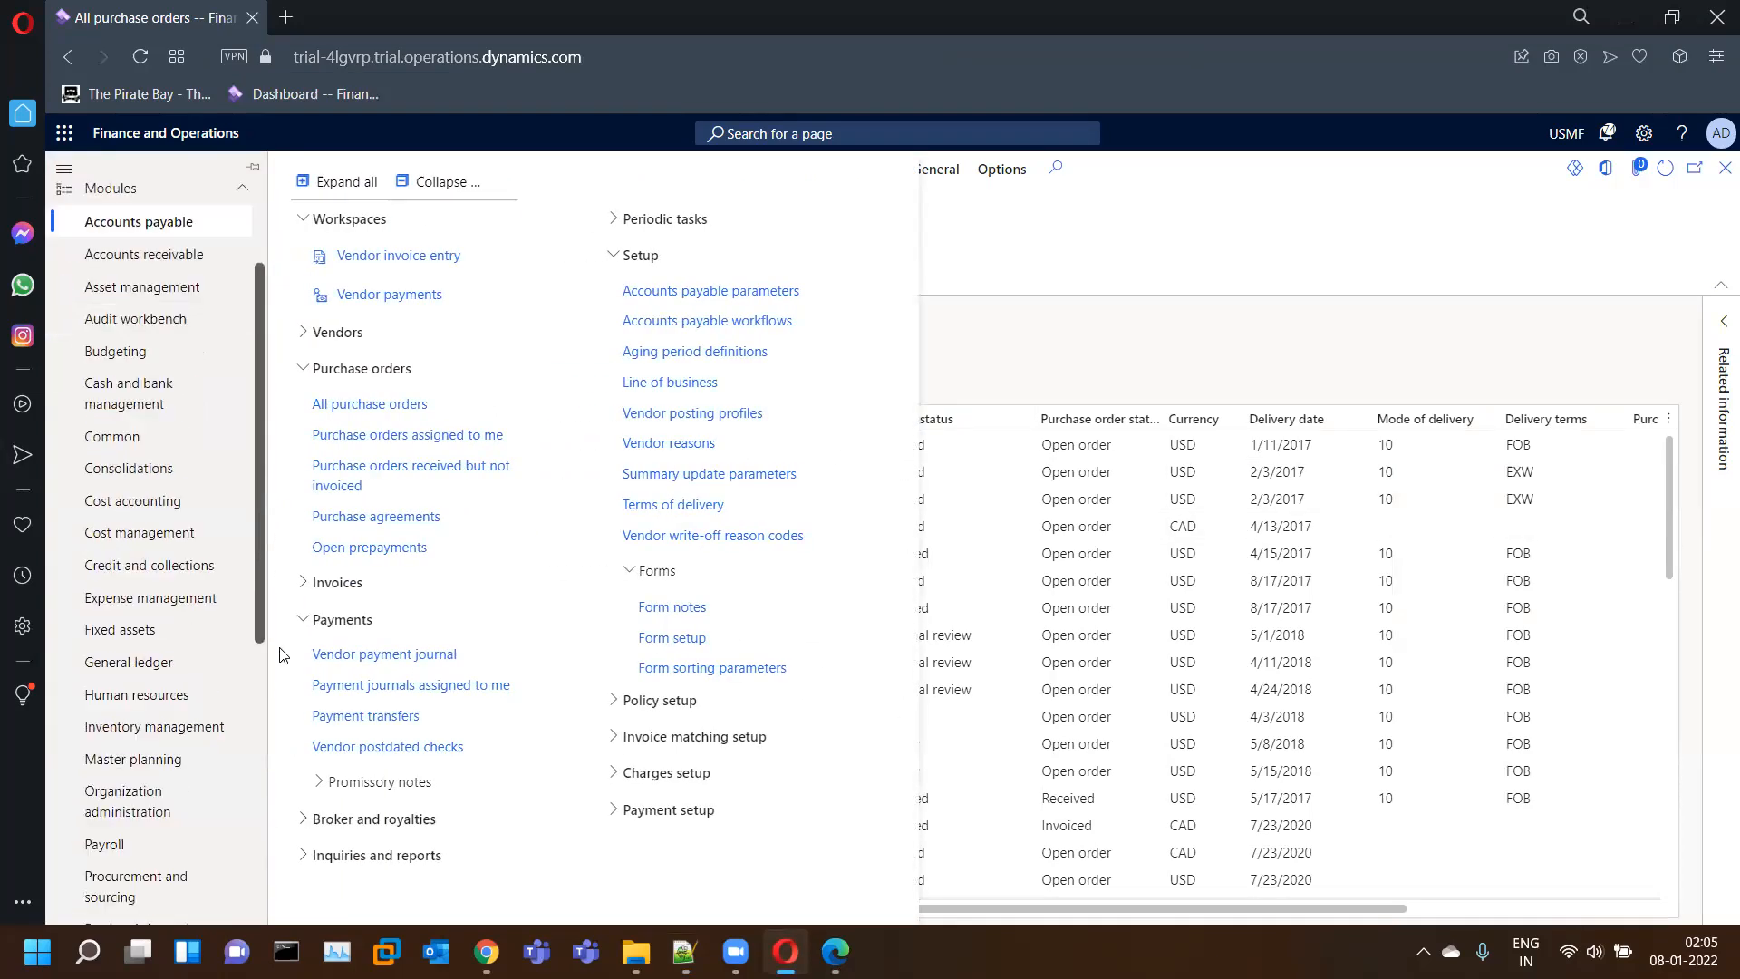
pyautogui.scroll(1, 278, 696)
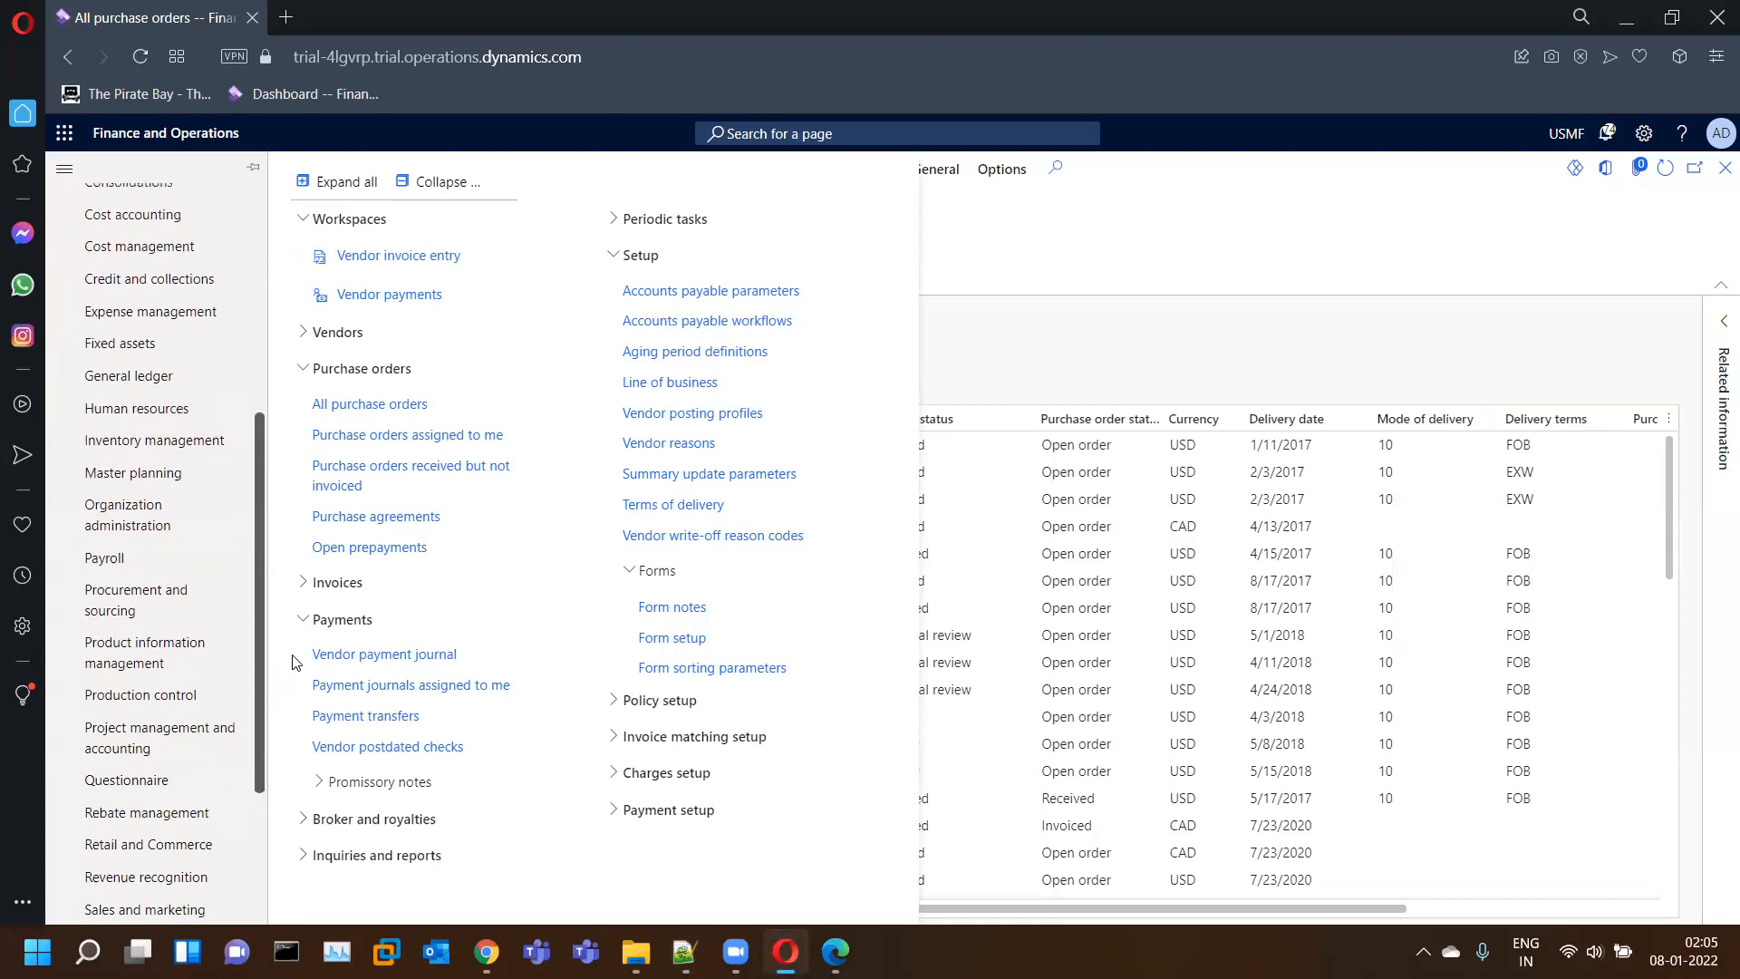
pyautogui.scroll(-3, 172, 562)
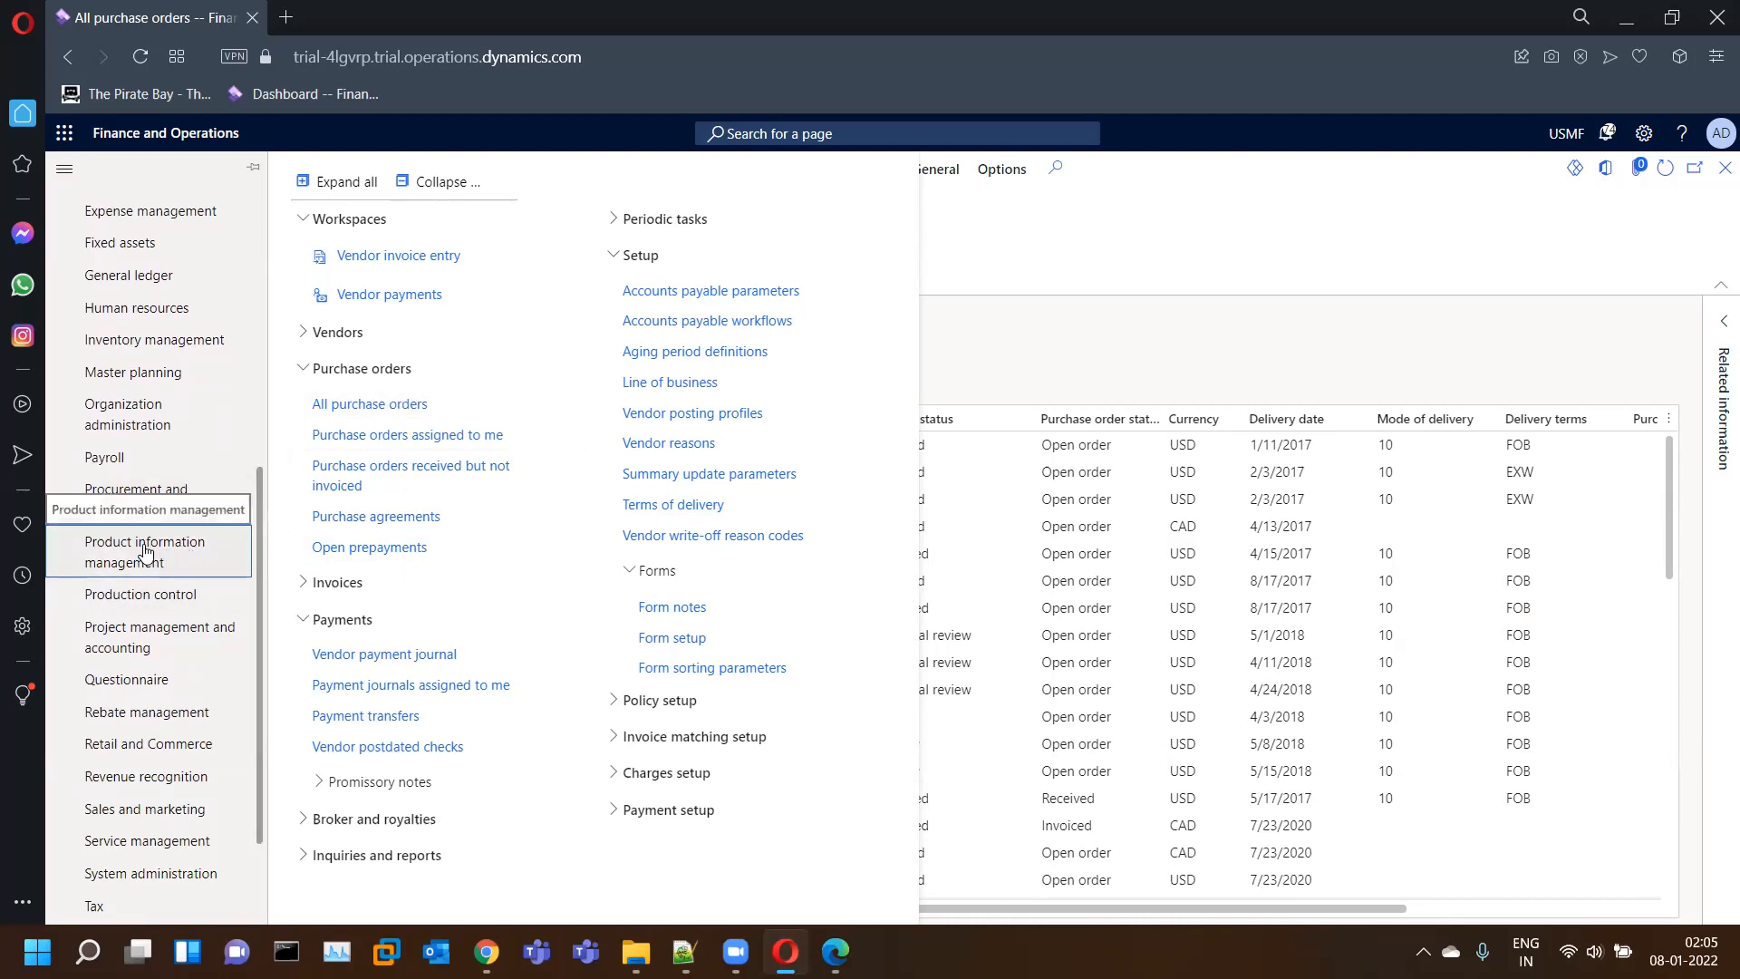
pyautogui.click(145, 551)
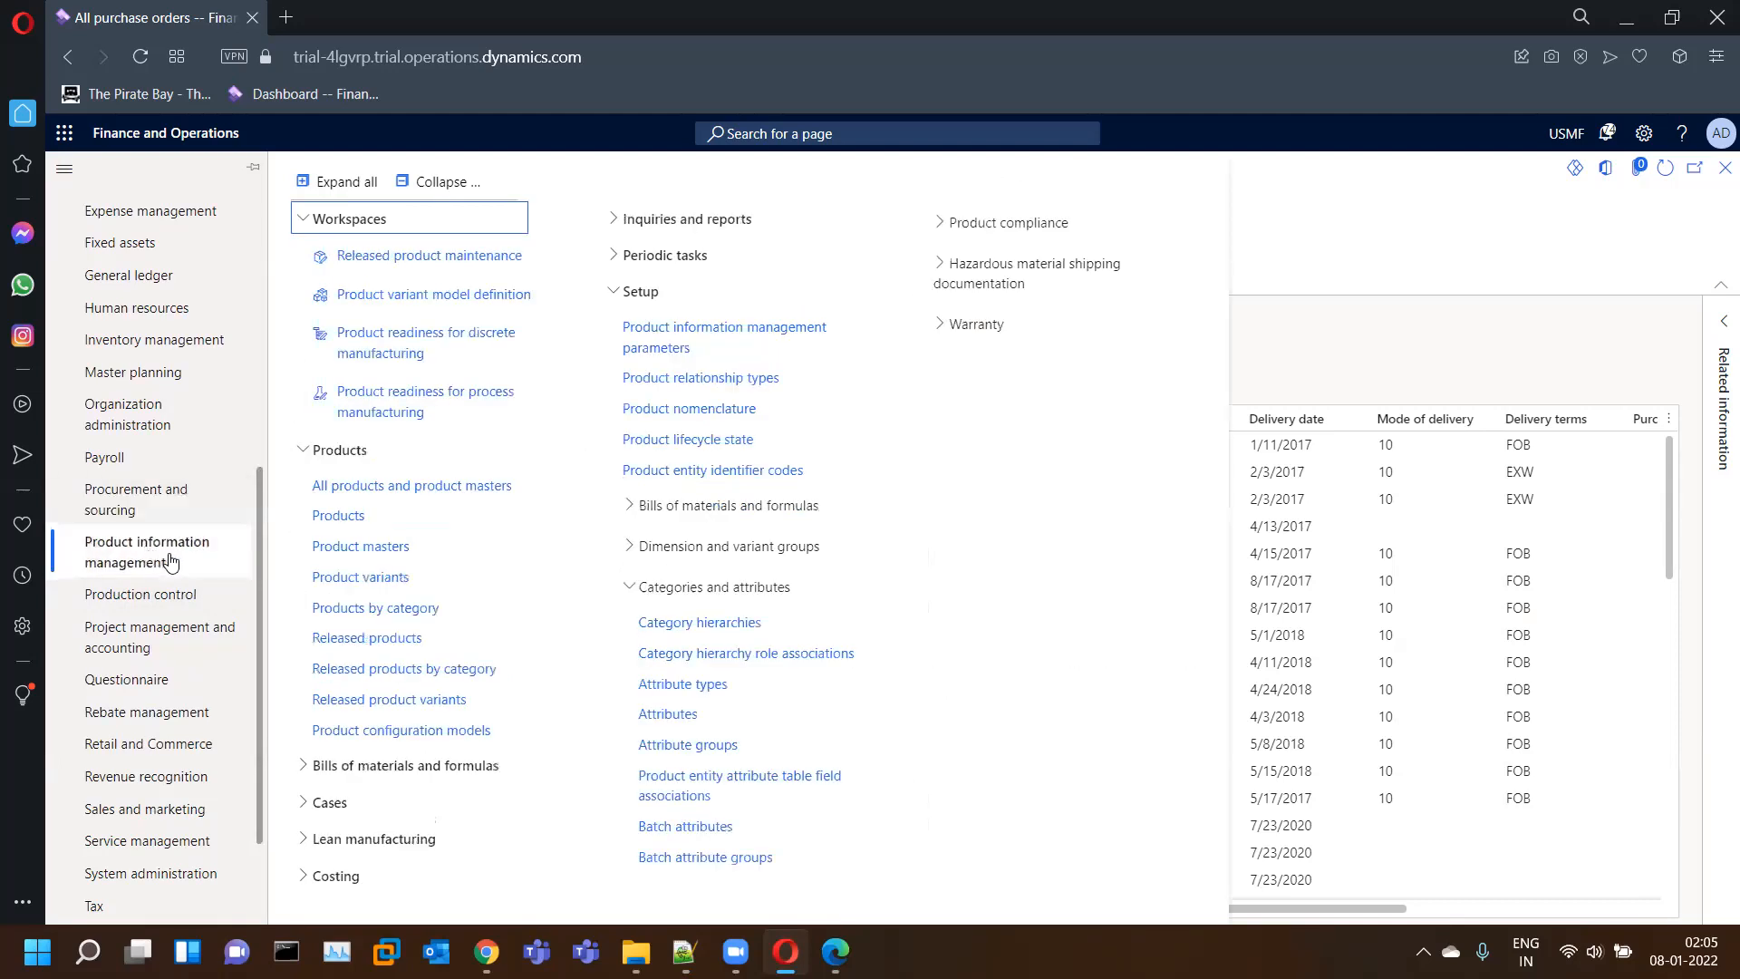
pyautogui.click(367, 639)
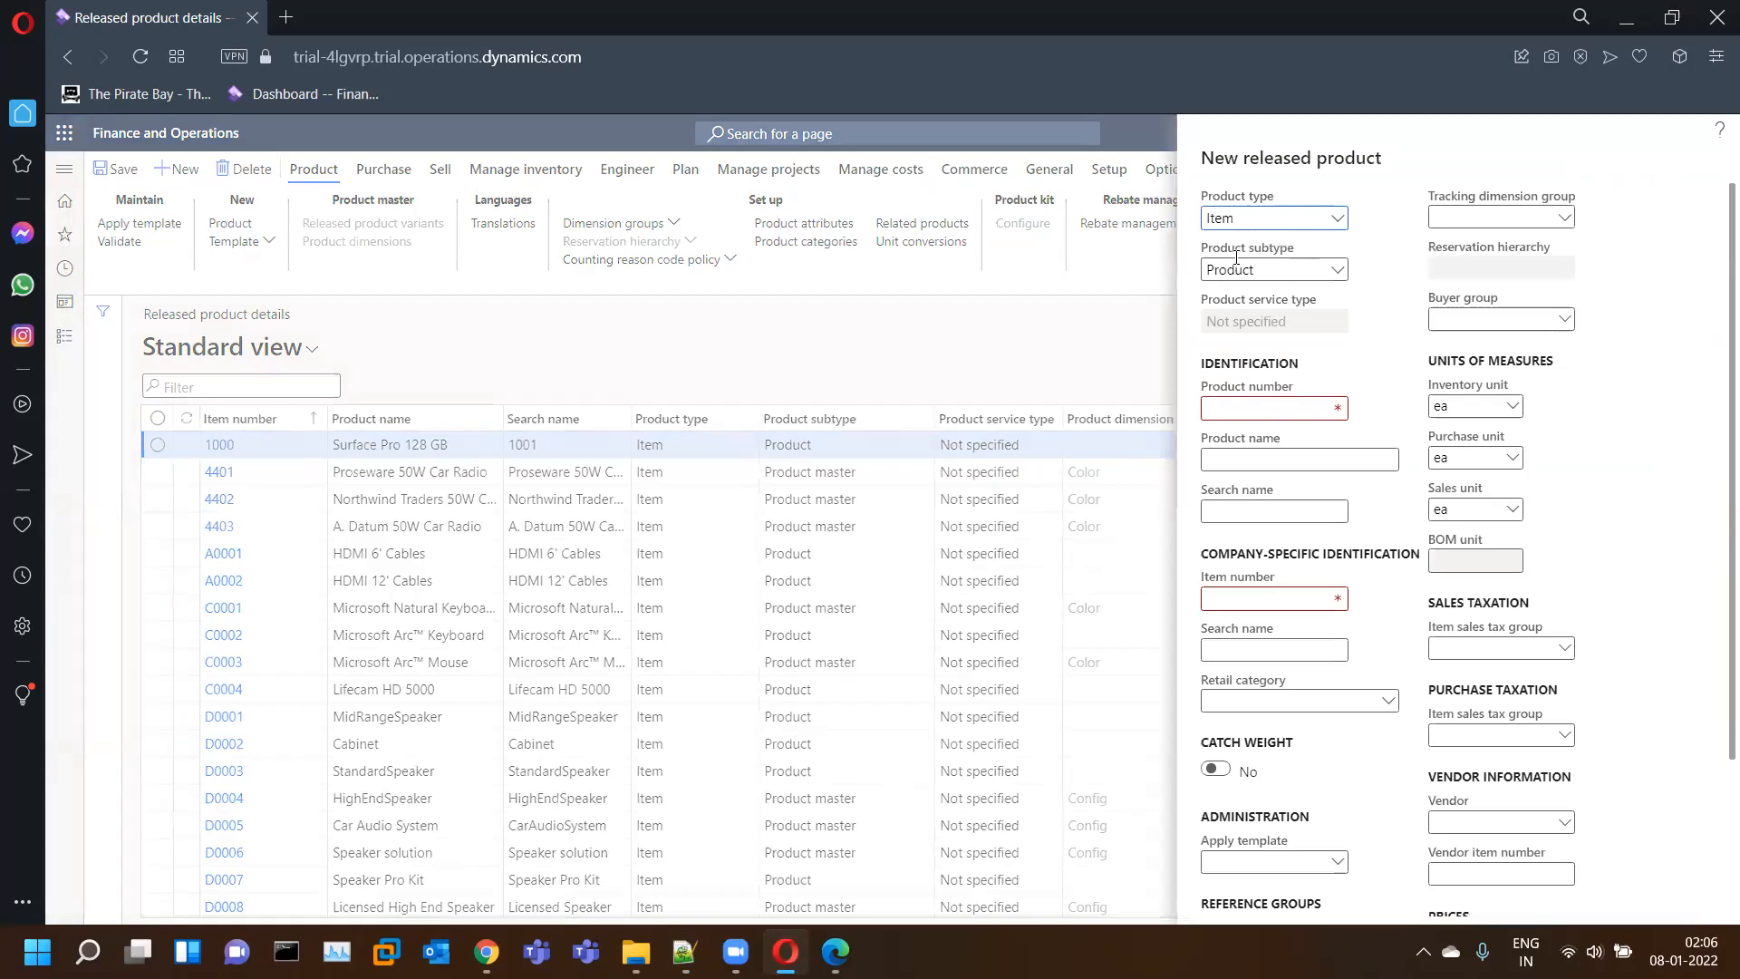
# - Enter VK-Juice as the new released product's product number, product name and search name
pyautogui.click(1264, 404)
pyautogui.write('VK-Juice')
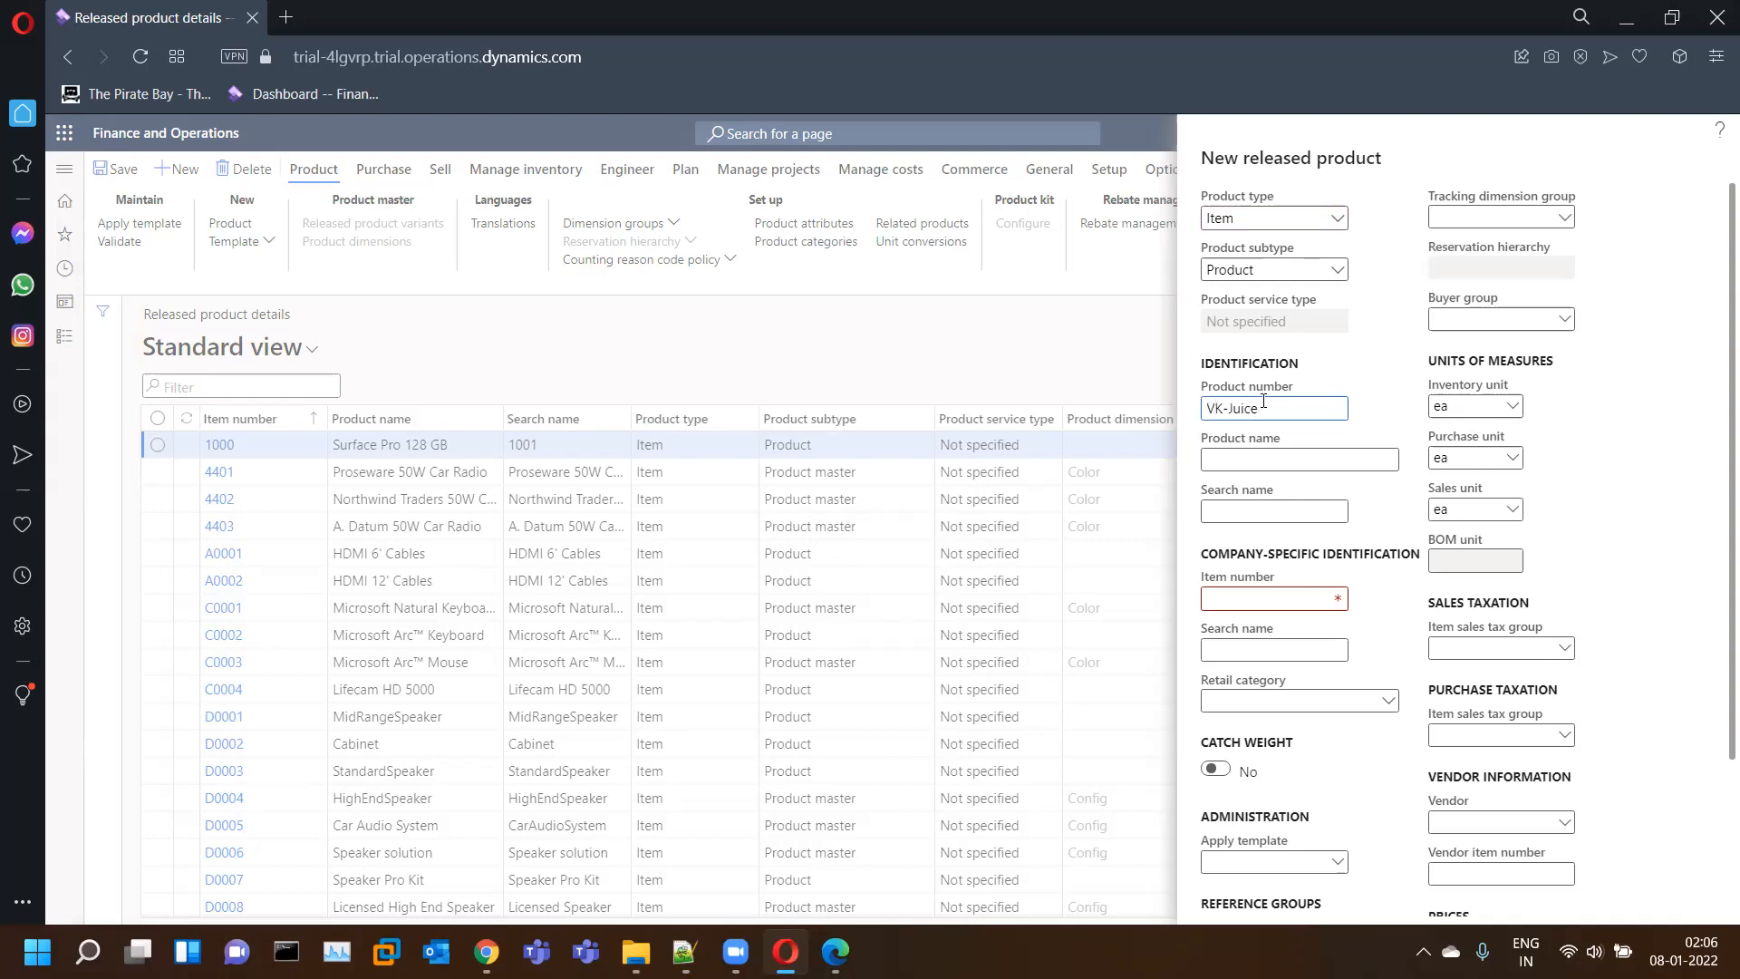
pyautogui.write('c')
pyautogui.moveTo(1183, 404); pyautogui.dragTo(1161, 407)
pyautogui.hotkey('ctrl', 'c')
pyautogui.click(1256, 453)
pyautogui.hotkey('ctrl', 'v')
pyautogui.click(1259, 509)
pyautogui.hotkey('ctrl', 'v')
# - Set the product's item model group to FIFO, item group to AudioRM and storage dimension group to SiteWH
pyautogui.scroll(-2, 1360, 651)
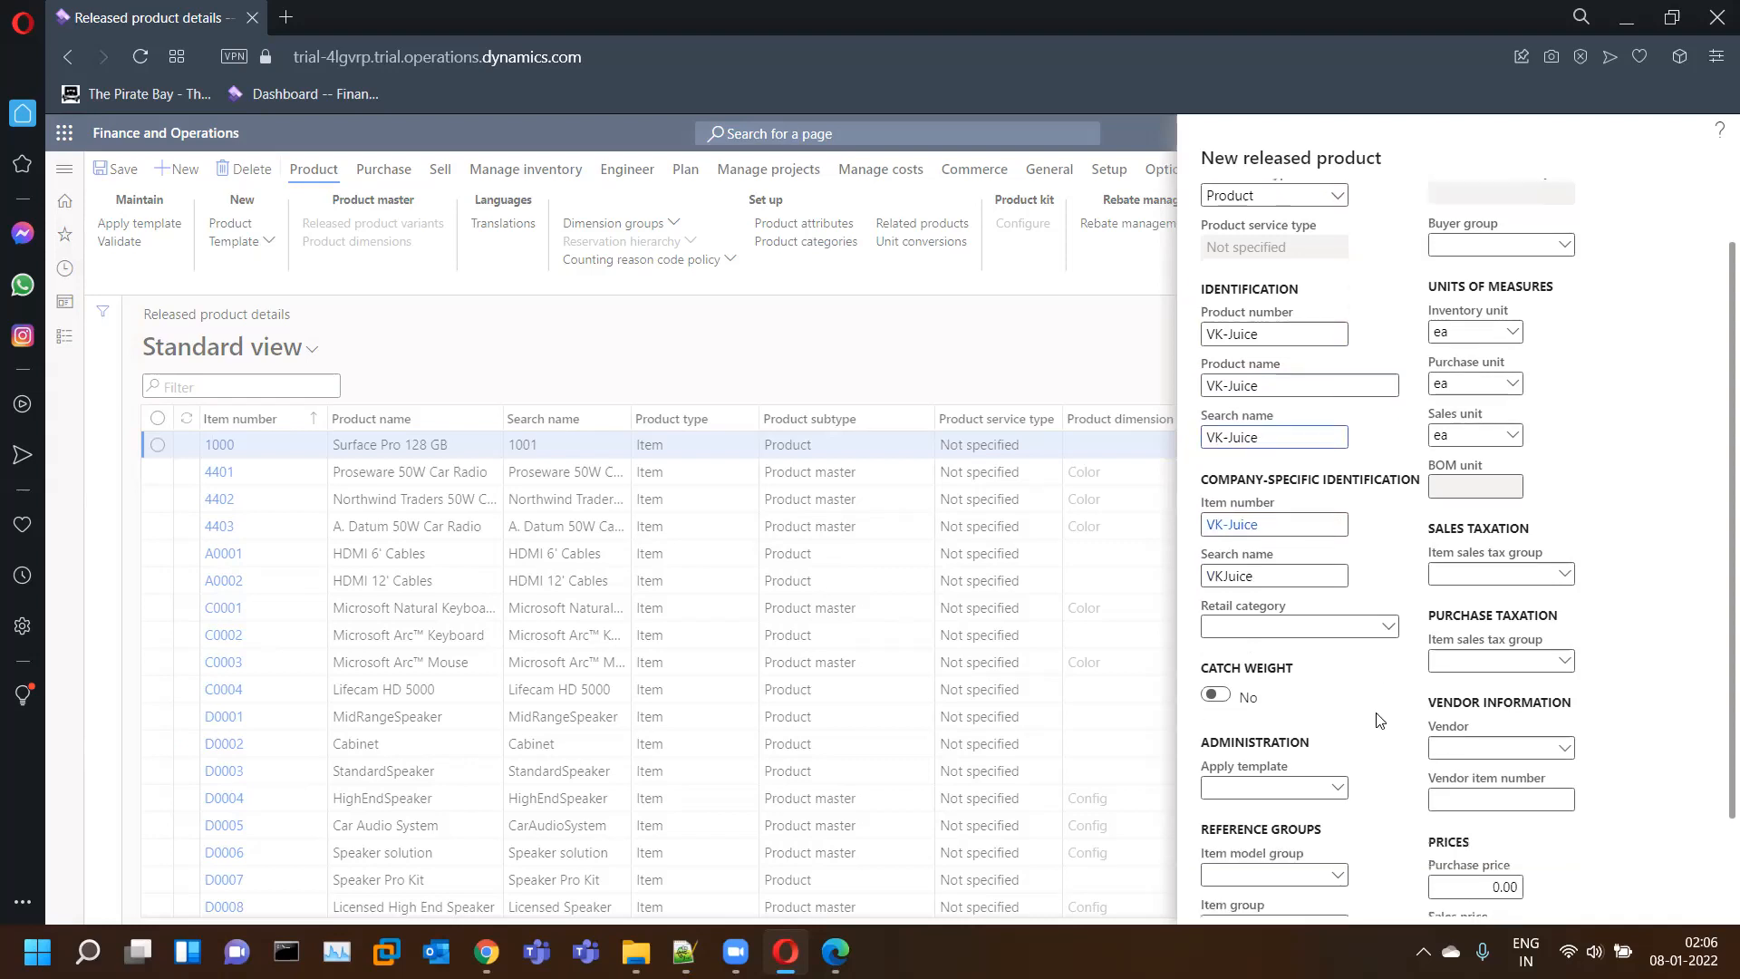
pyautogui.click(1333, 761)
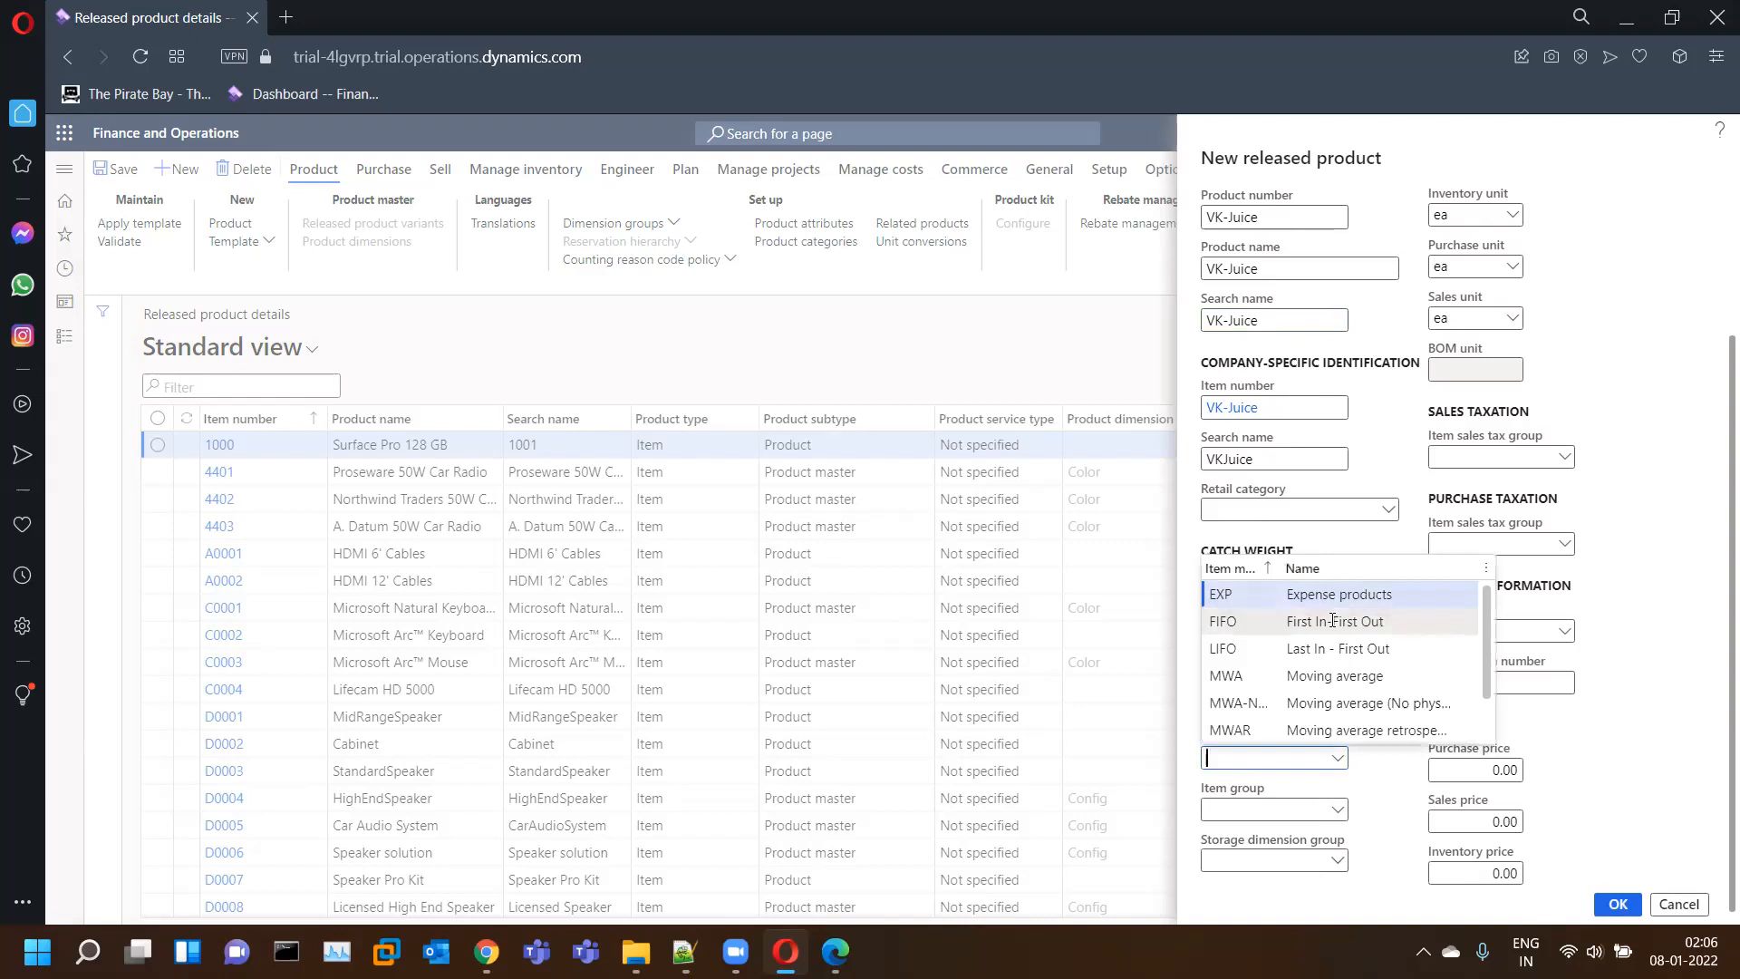
pyautogui.click(1351, 620)
pyautogui.click(1341, 815)
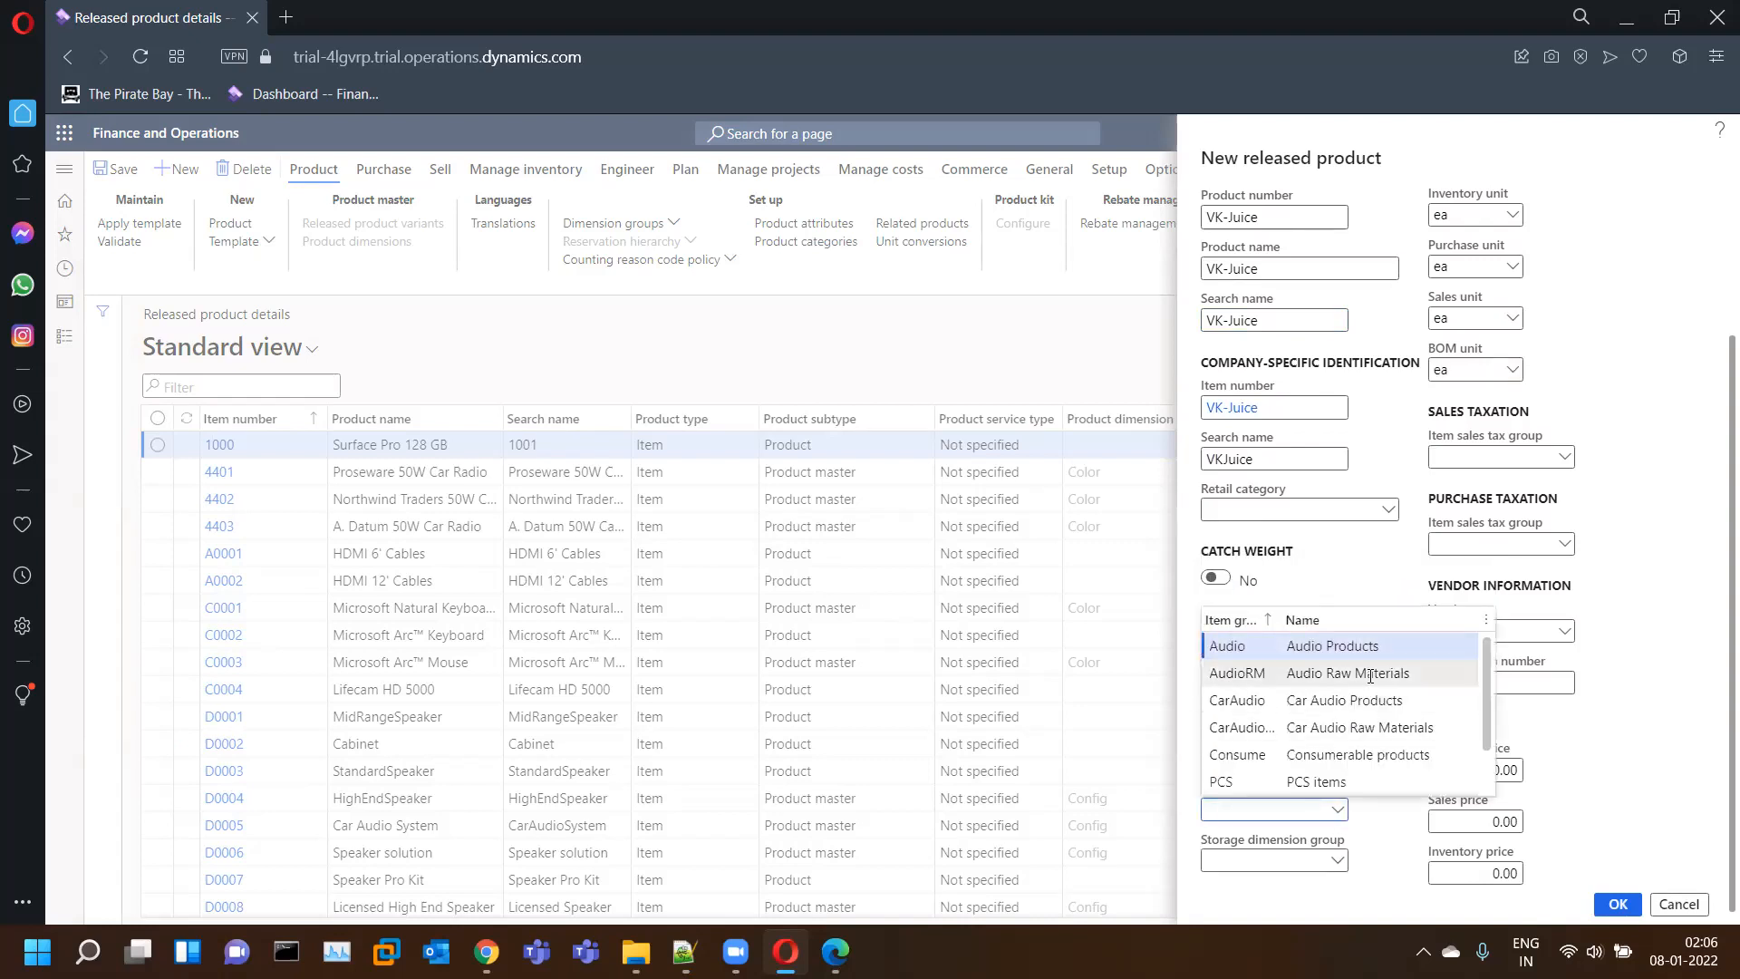
pyautogui.click(1367, 675)
pyautogui.click(1341, 861)
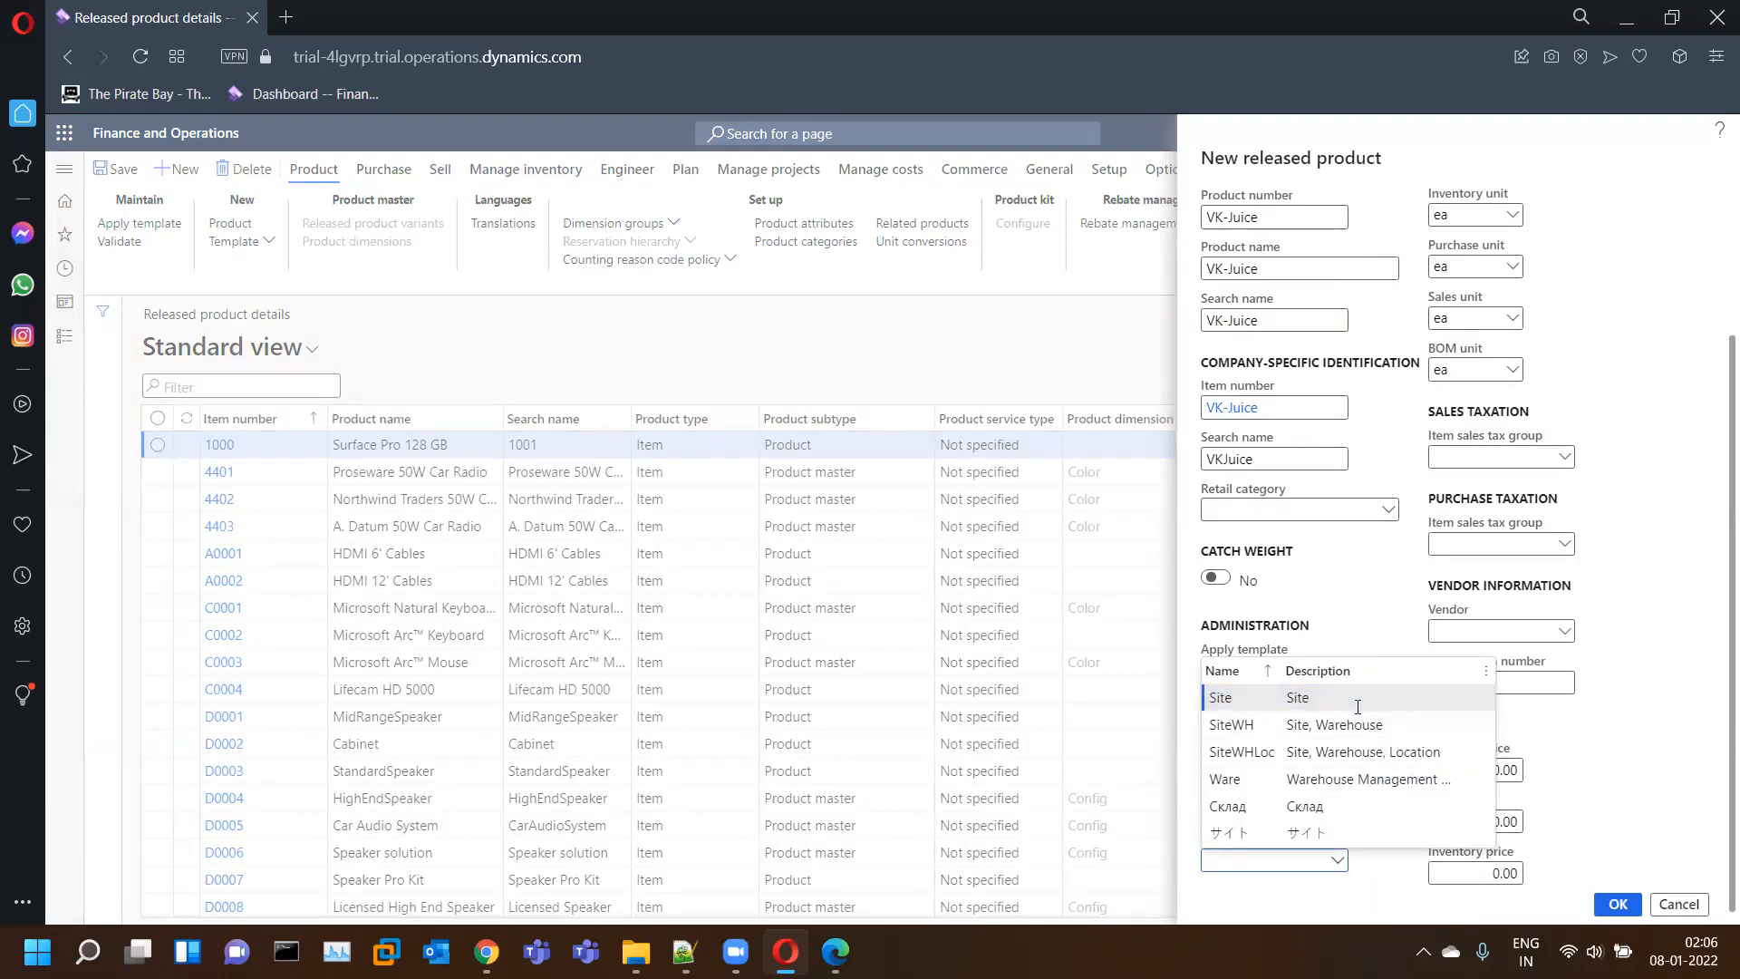
pyautogui.click(1362, 723)
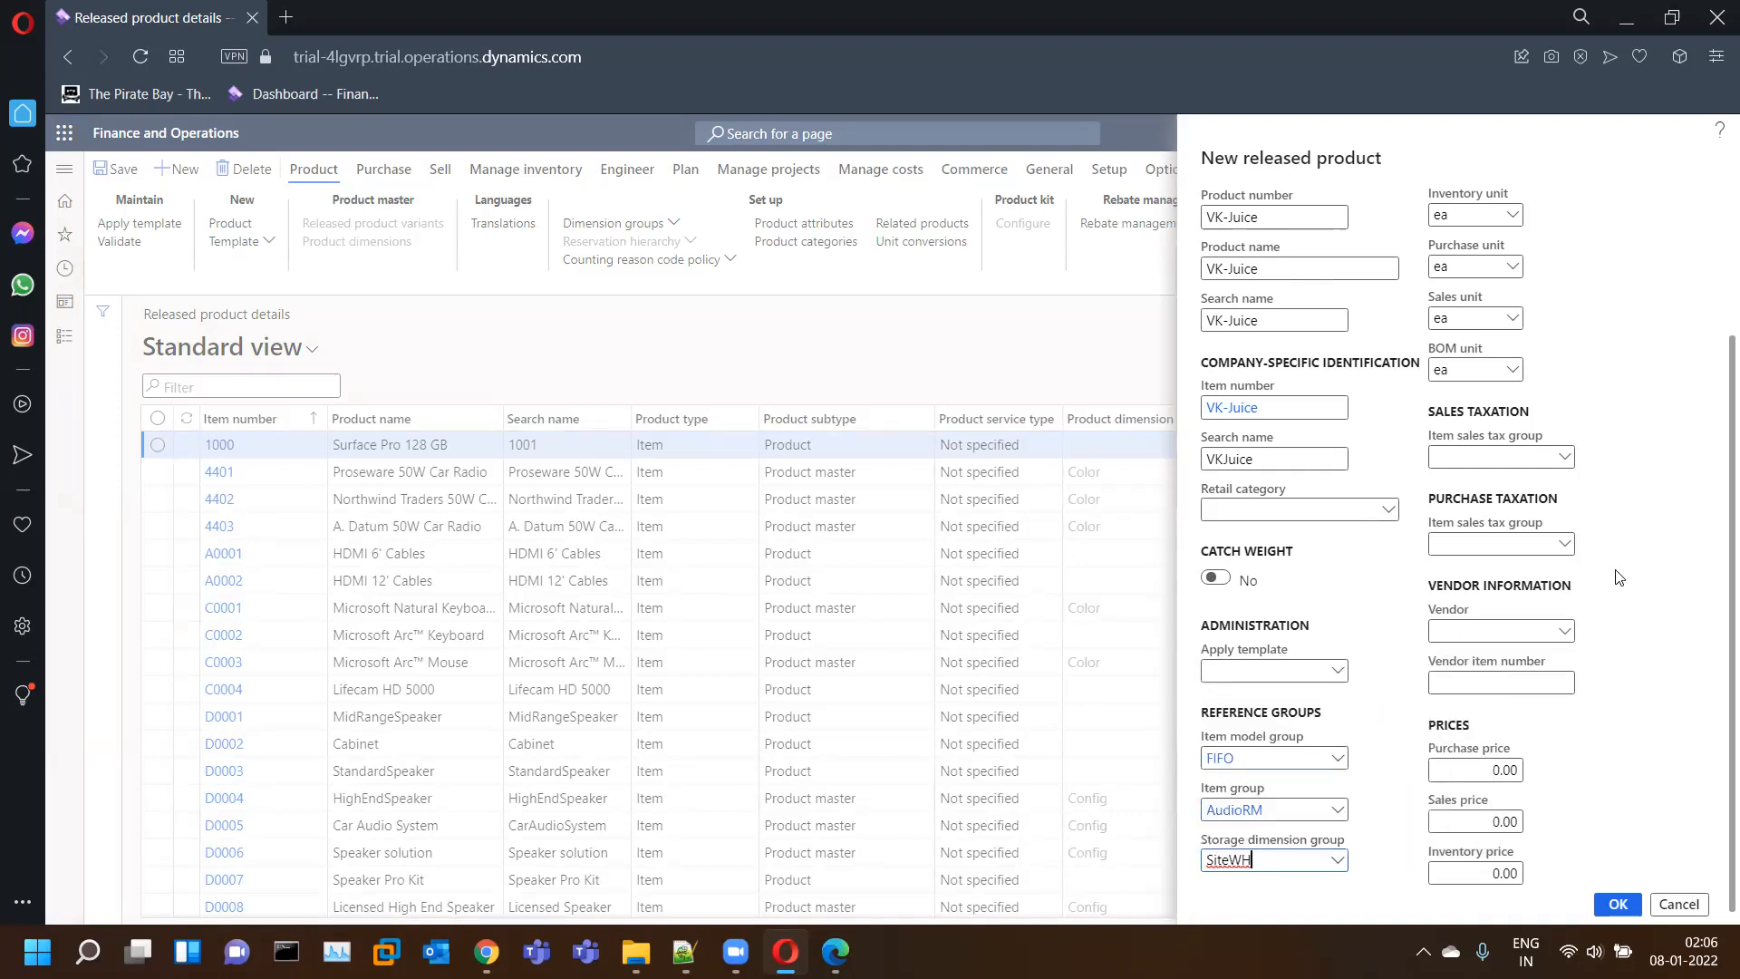
# - Open the Tracking dimension groups page through the details of the new product's tracking dimension group field
pyautogui.scroll(3, 1620, 577)
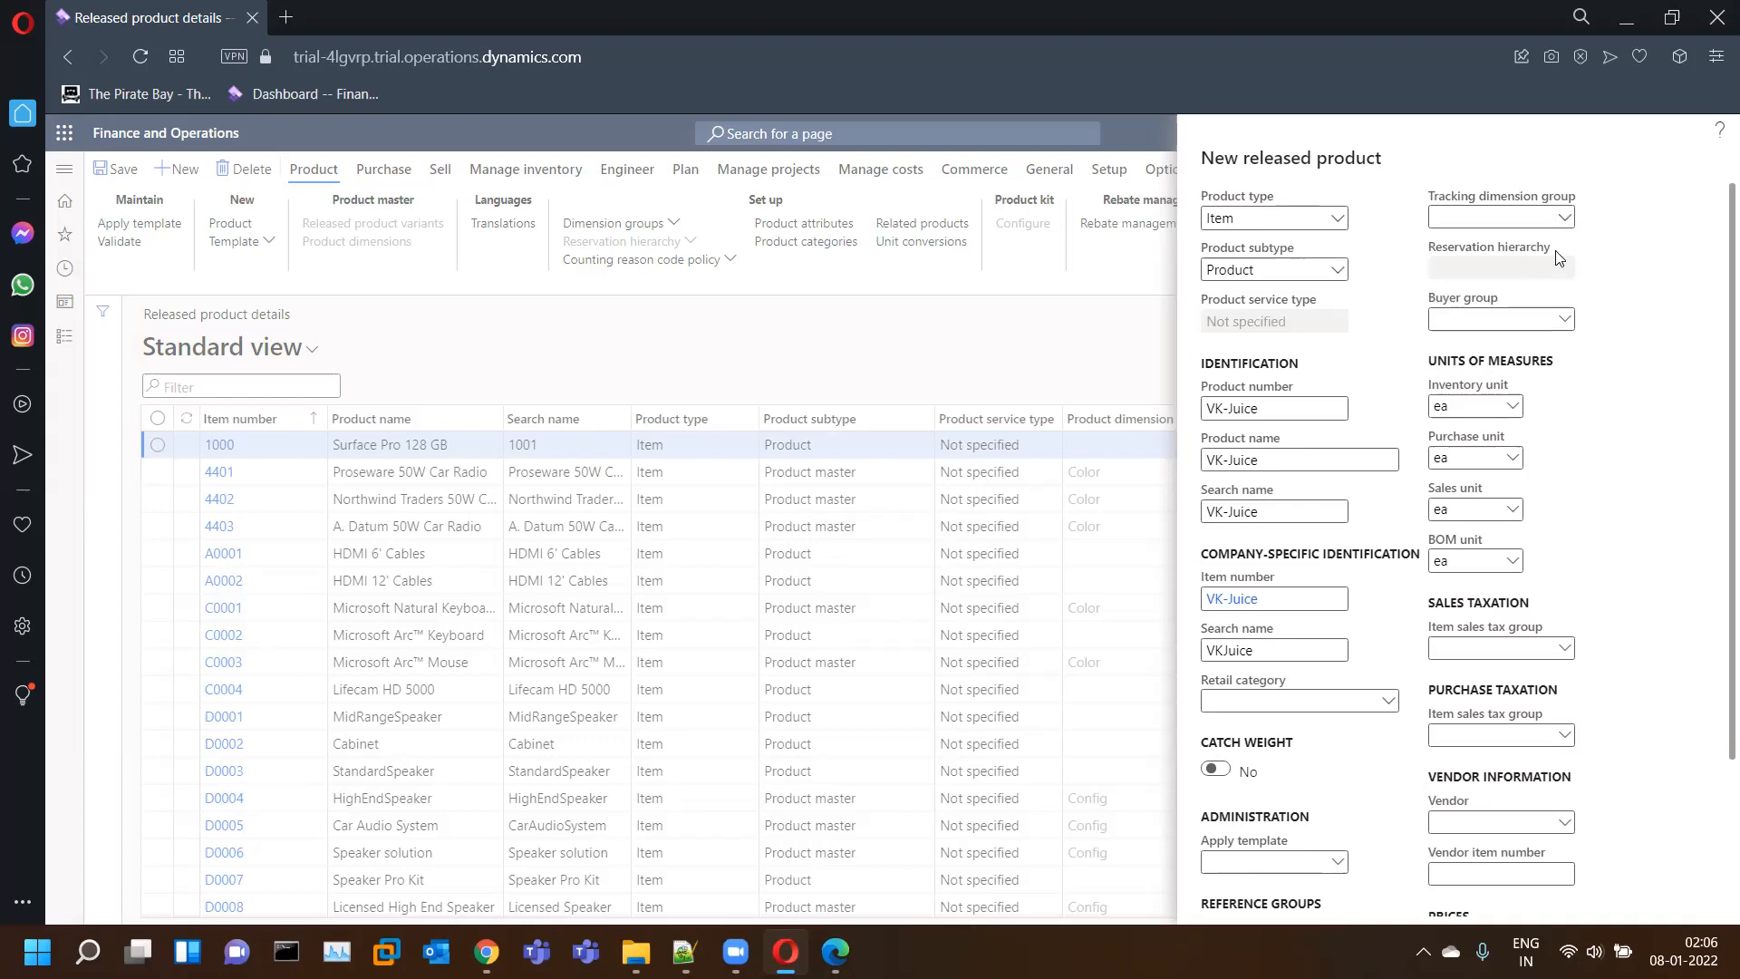
pyautogui.rightClick(1559, 218)
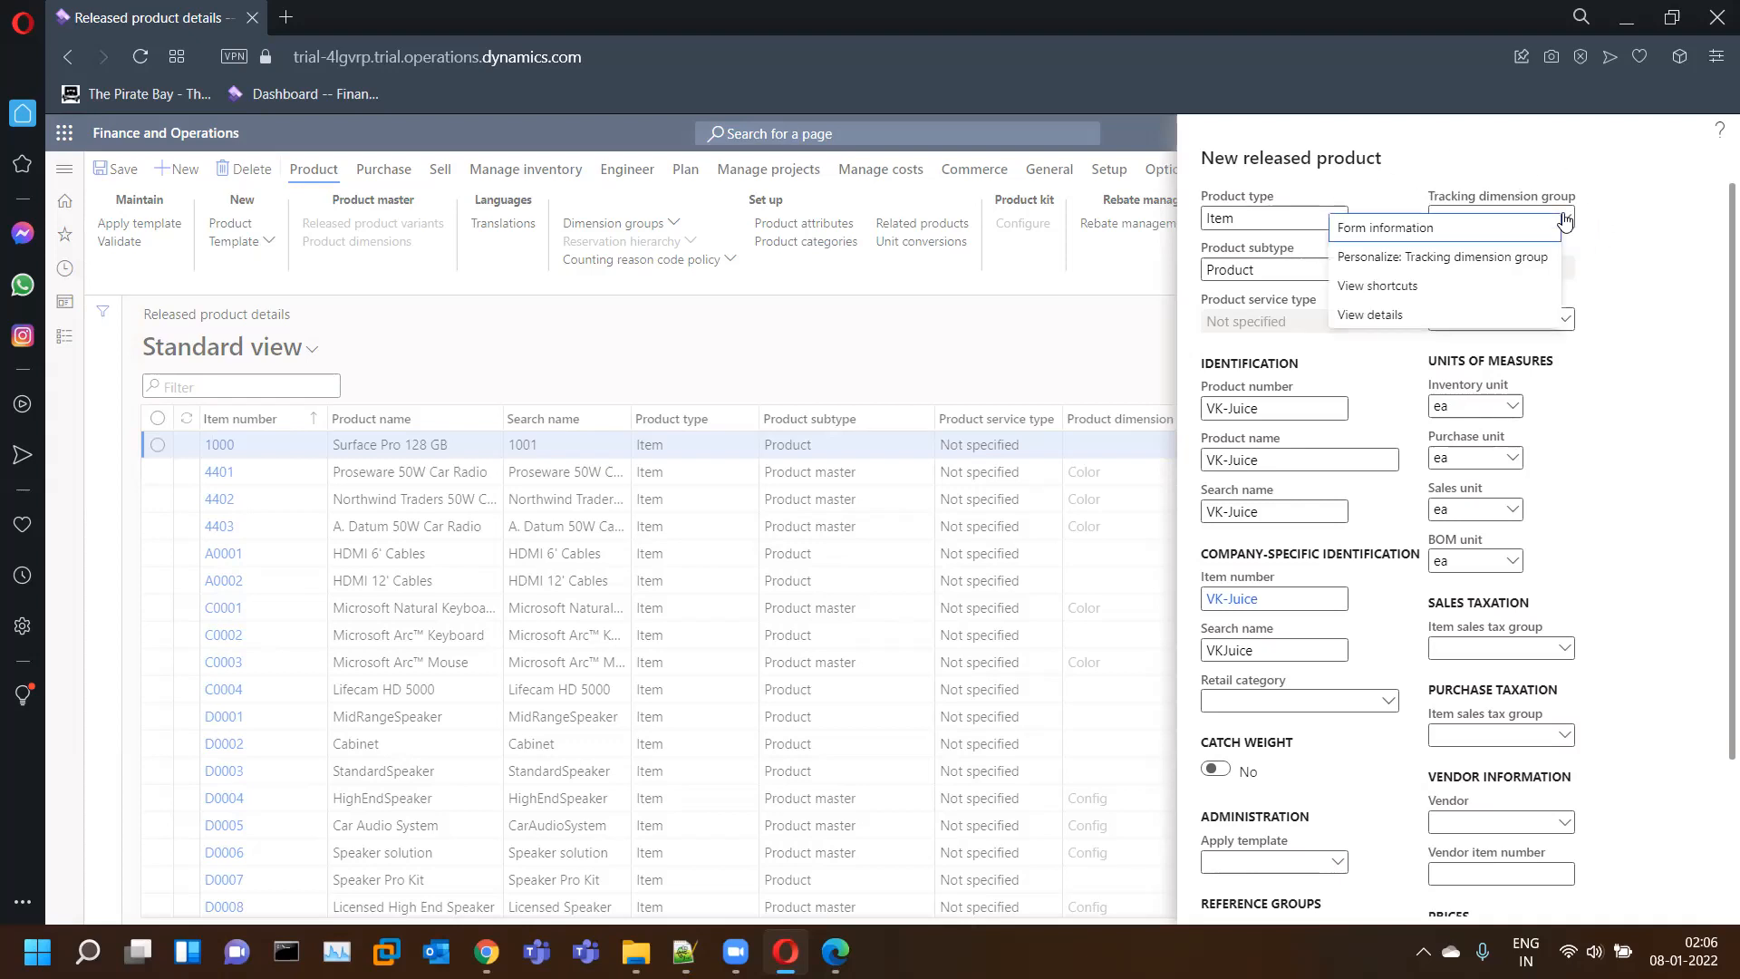
pyautogui.click(1398, 317)
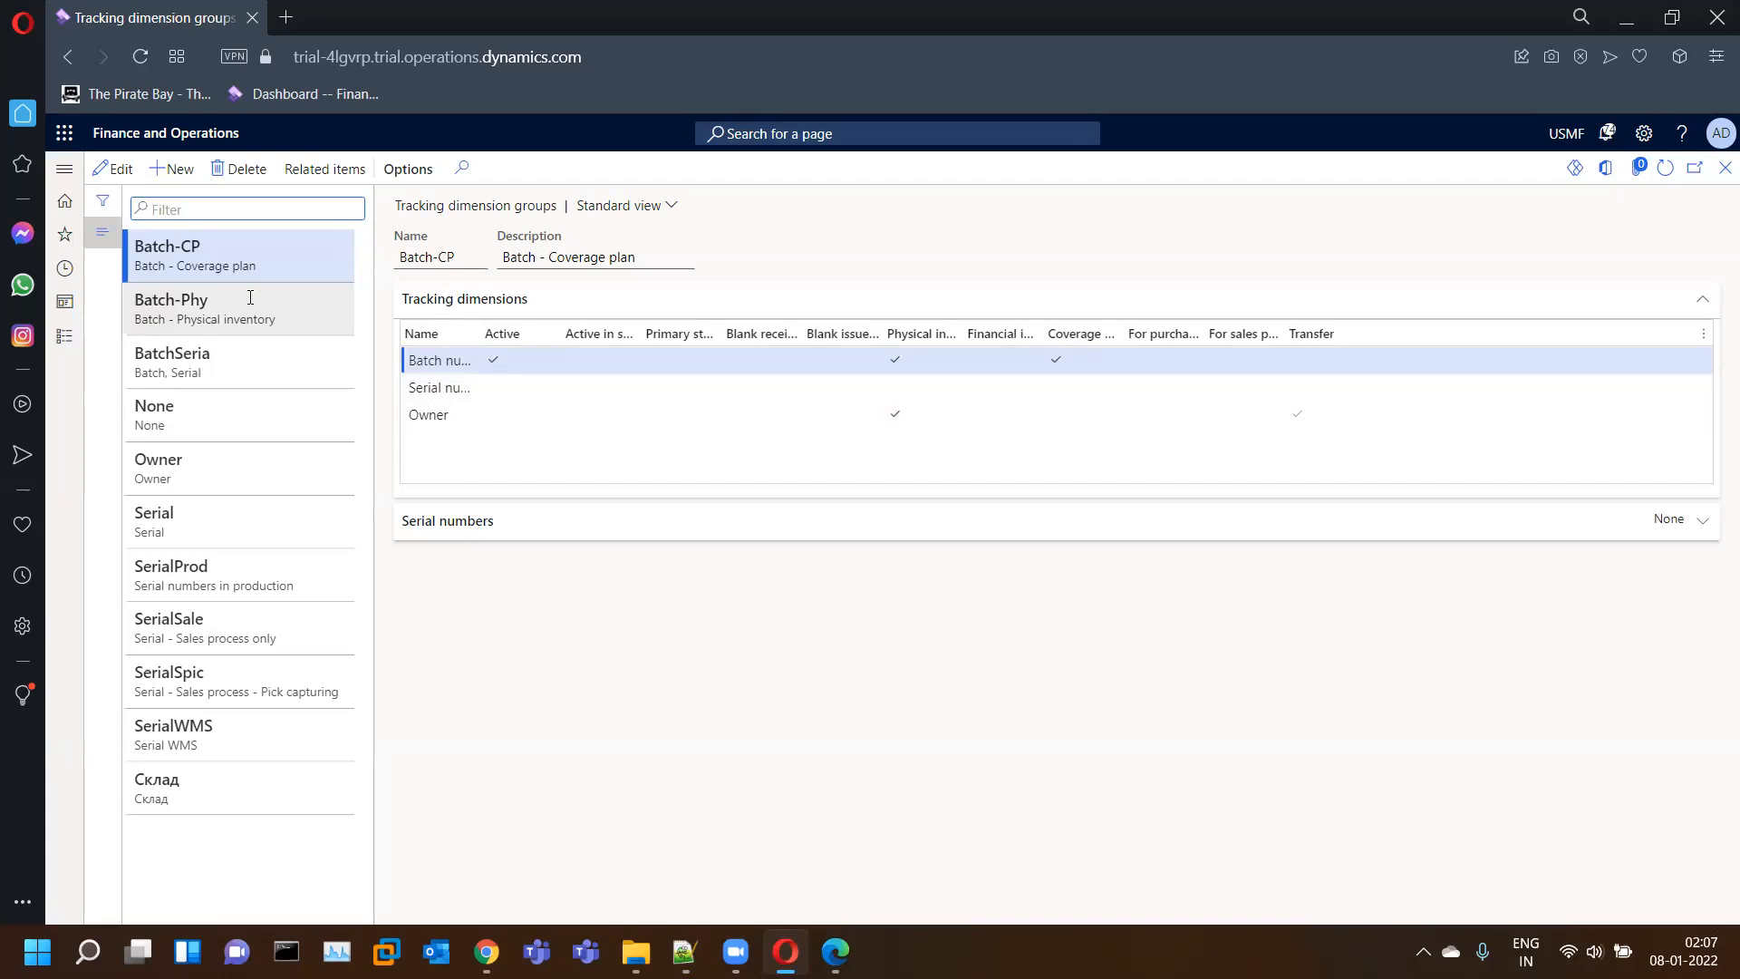
# - Compare the tracking dimension settings of the Batch-CP and Batch-Phy groups, with the dimension names readable in full
pyautogui.click(477, 370)
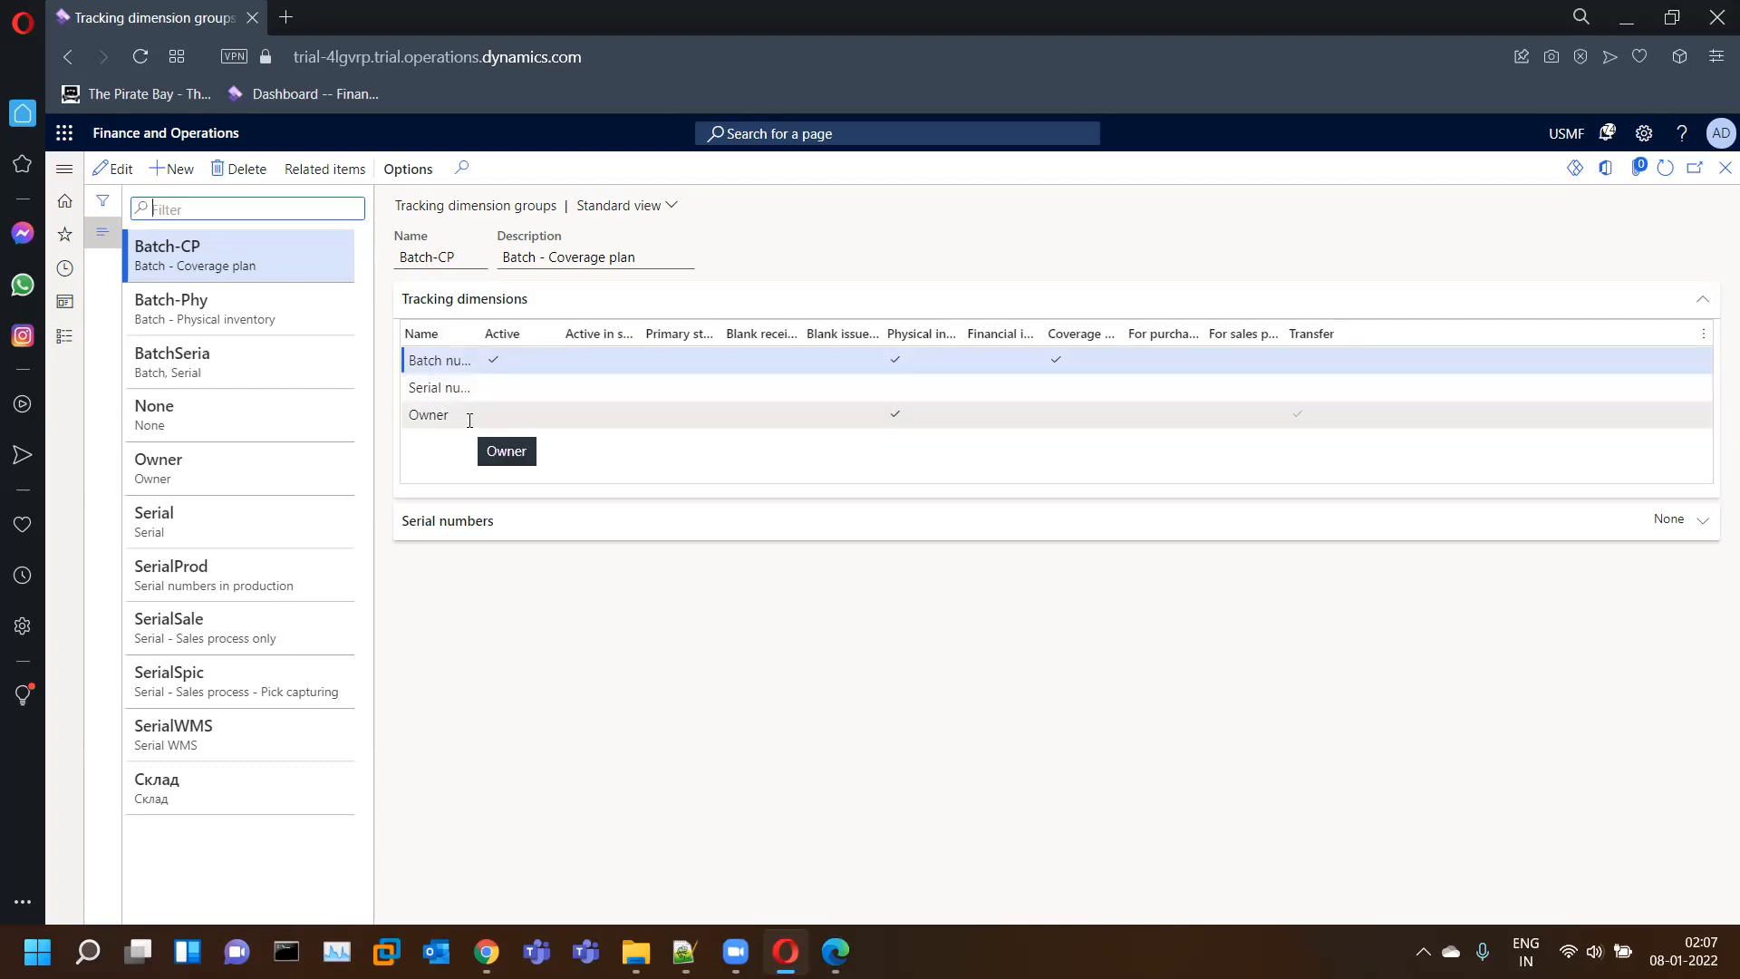
pyautogui.click(285, 305)
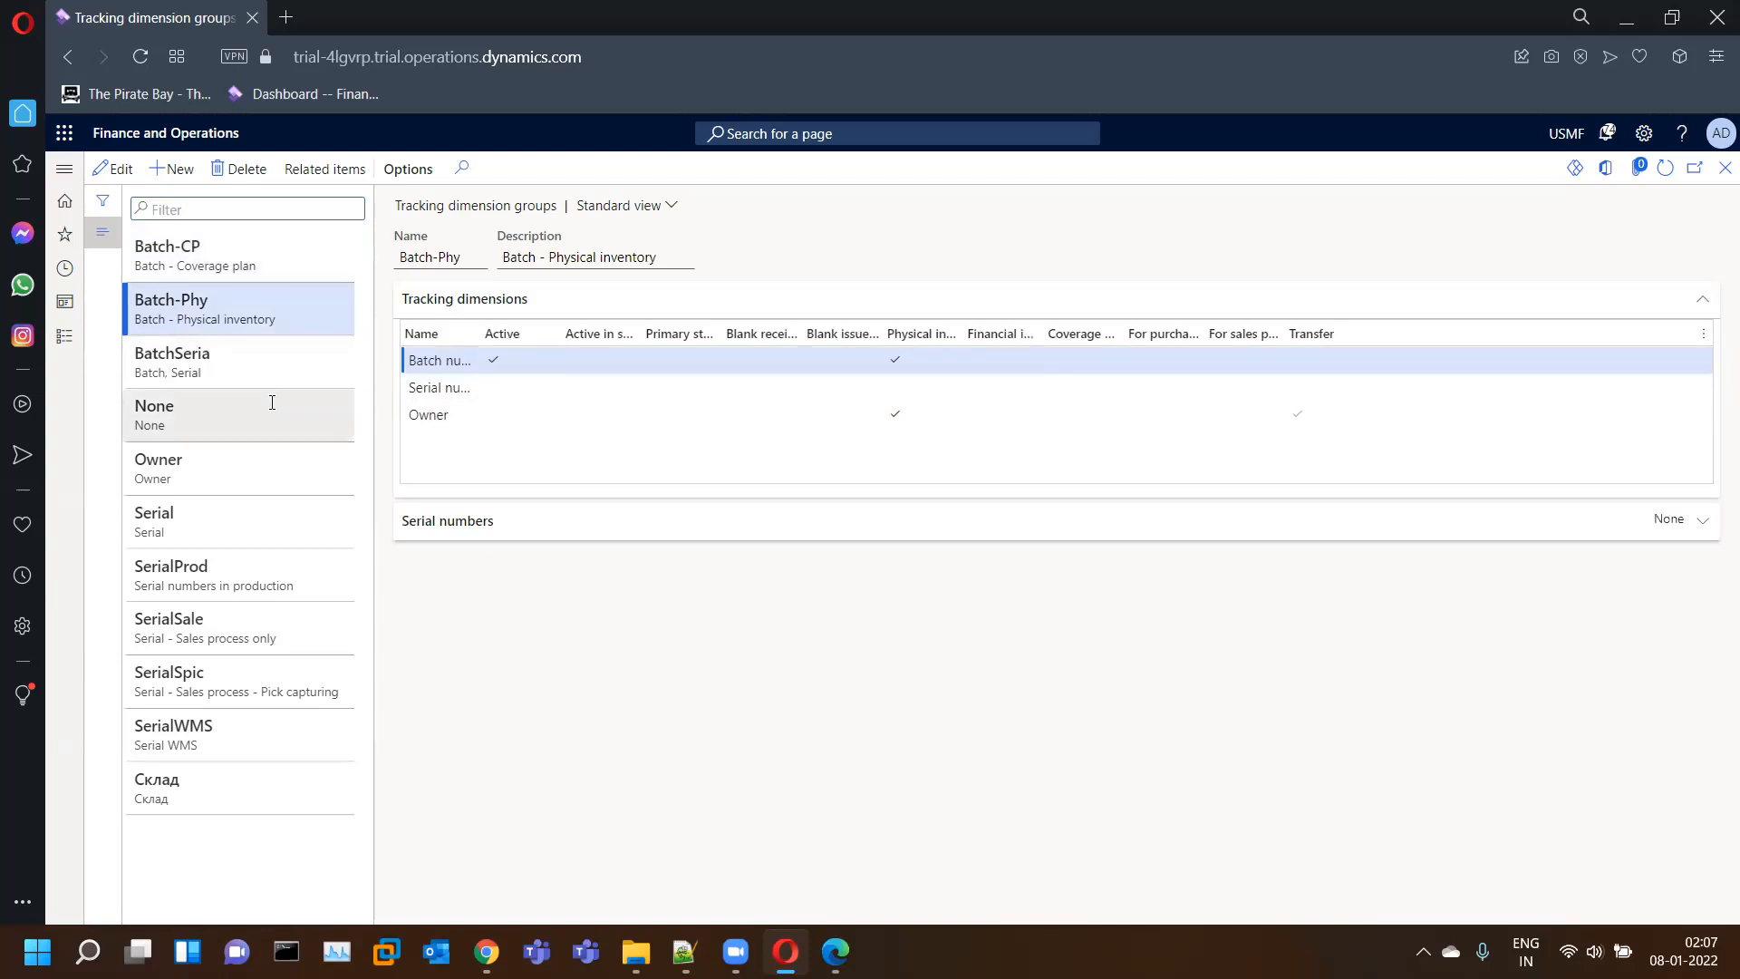
pyautogui.click(239, 263)
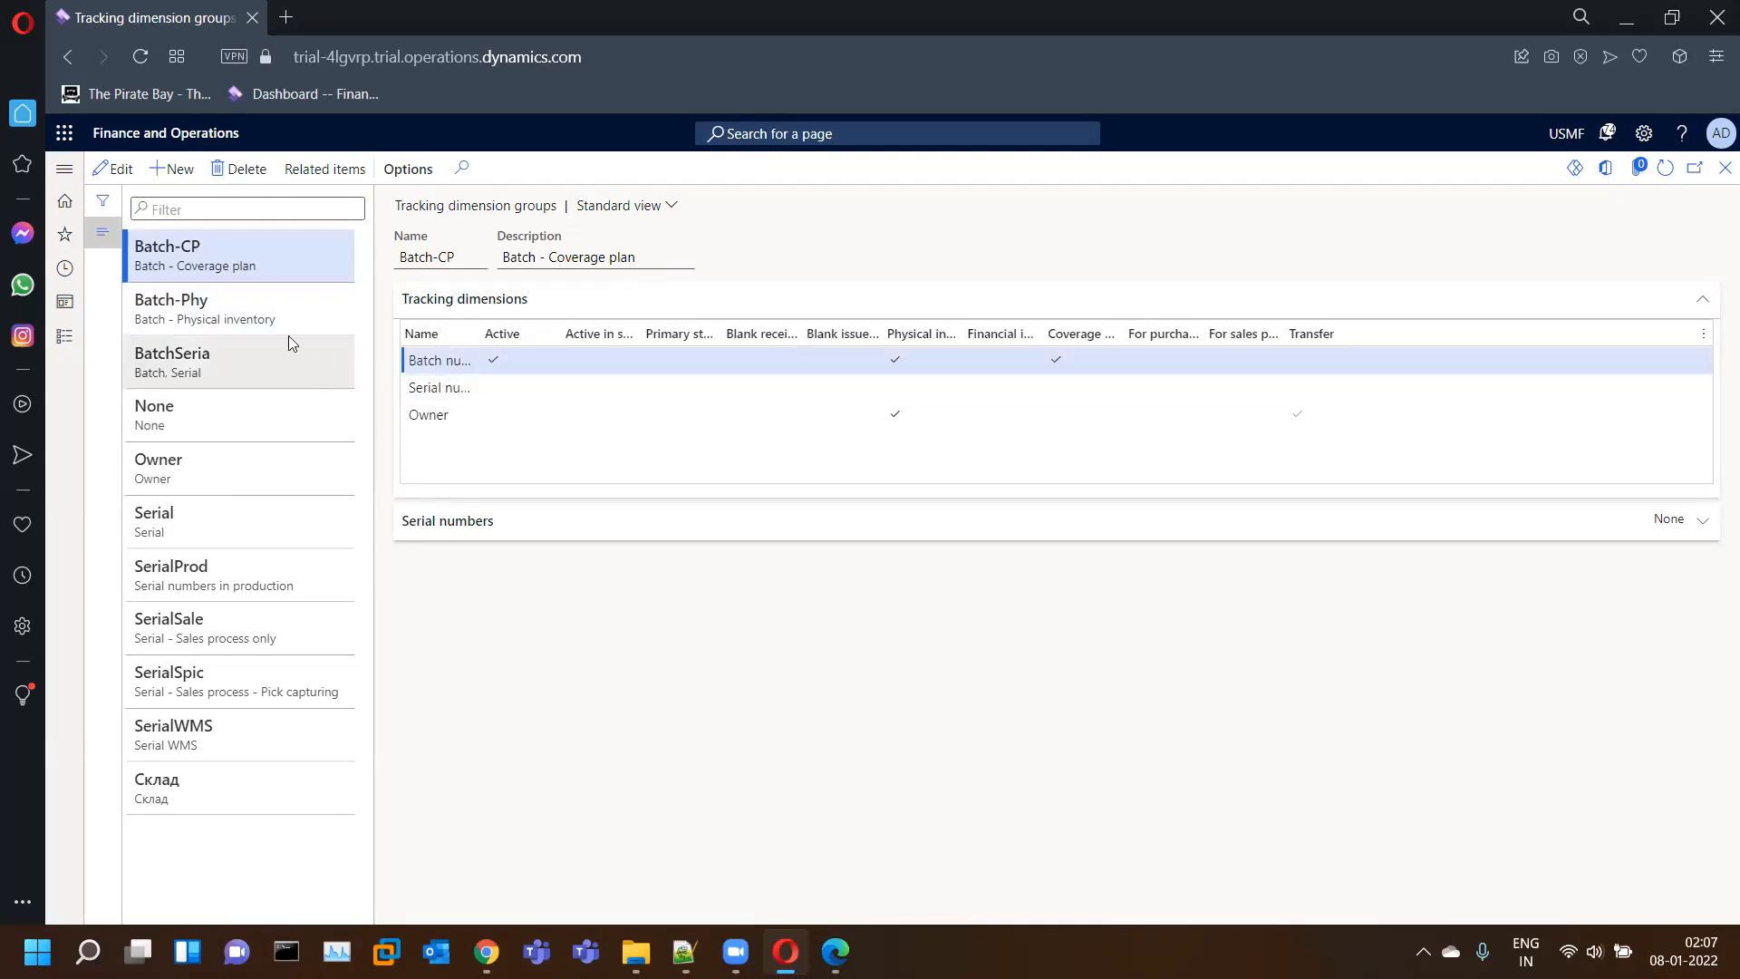
pyautogui.click(308, 322)
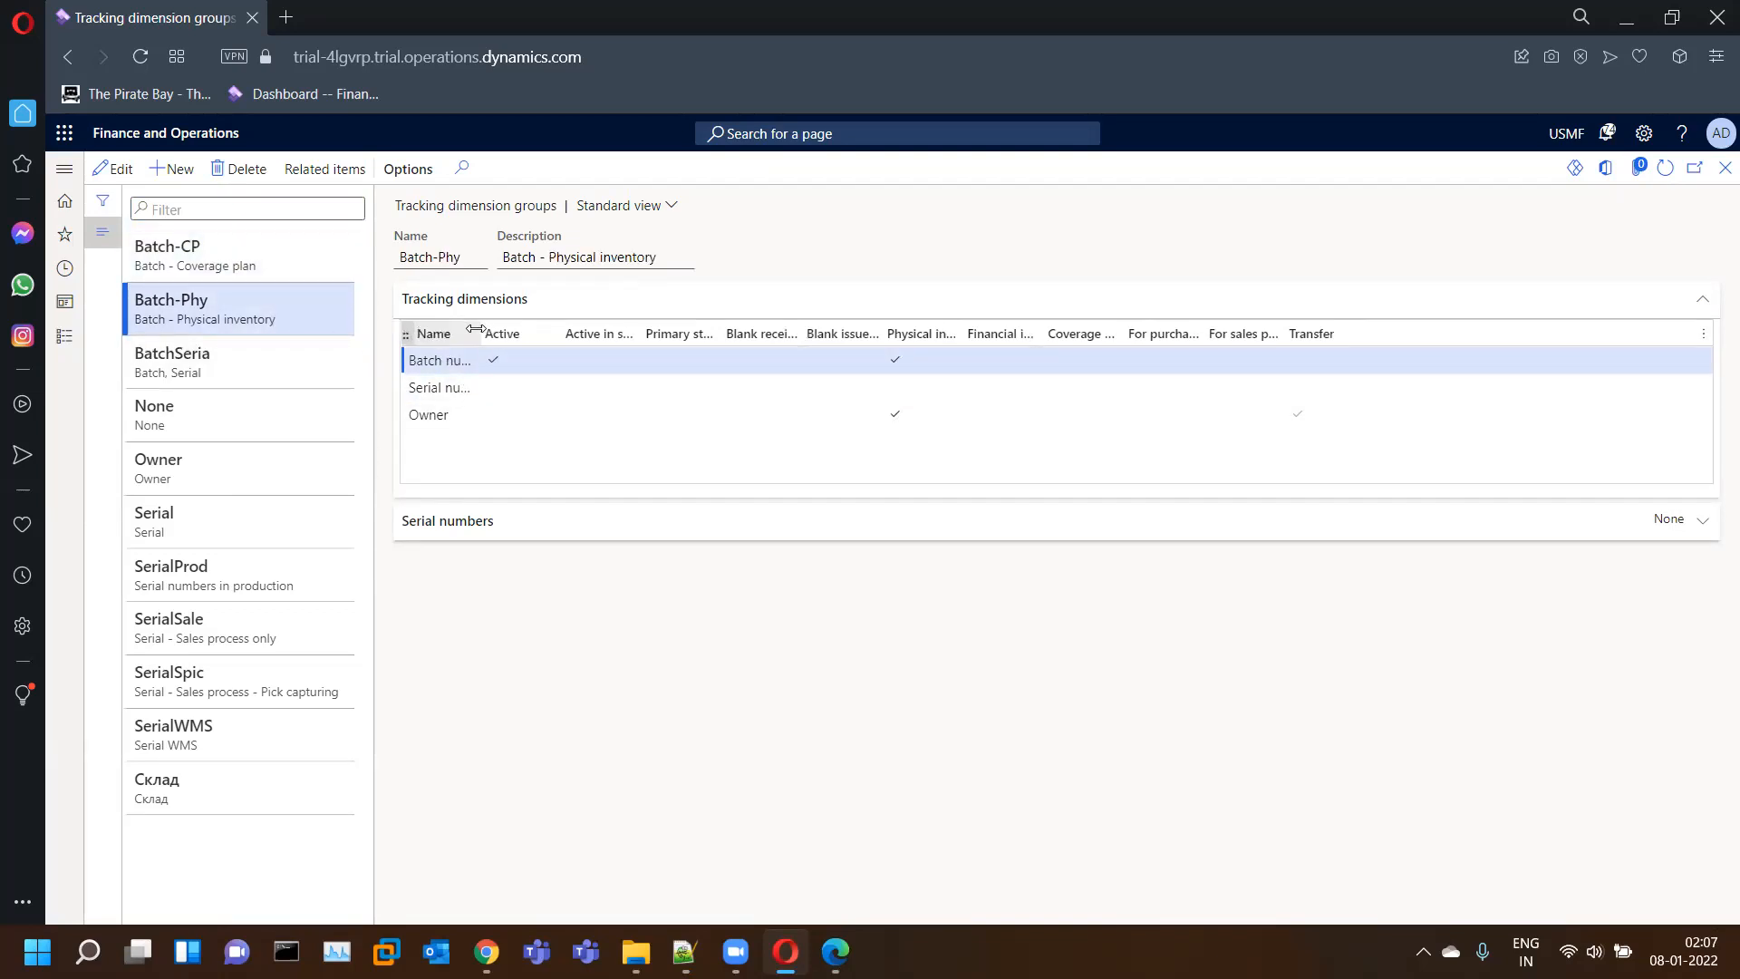
pyautogui.click(453, 355)
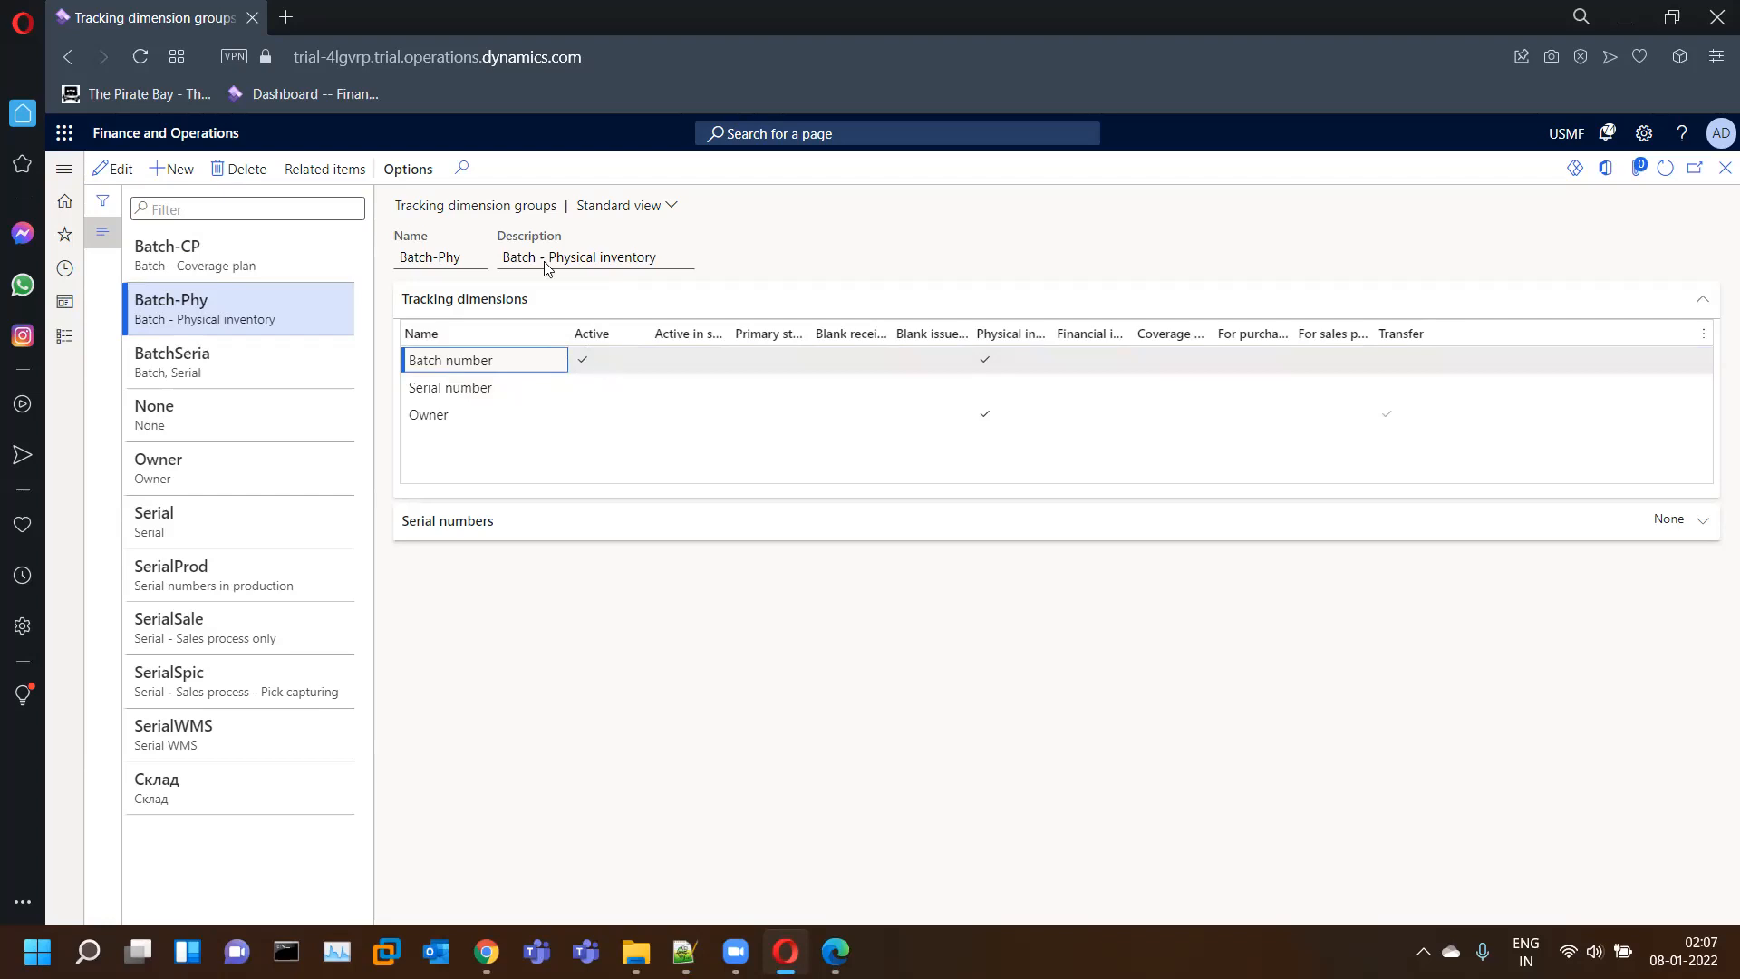
# - Create and save the tracking dimension group V-Batch with Active, Primary stocking and Physical inventory enabled for the batch number
pyautogui.click(170, 172)
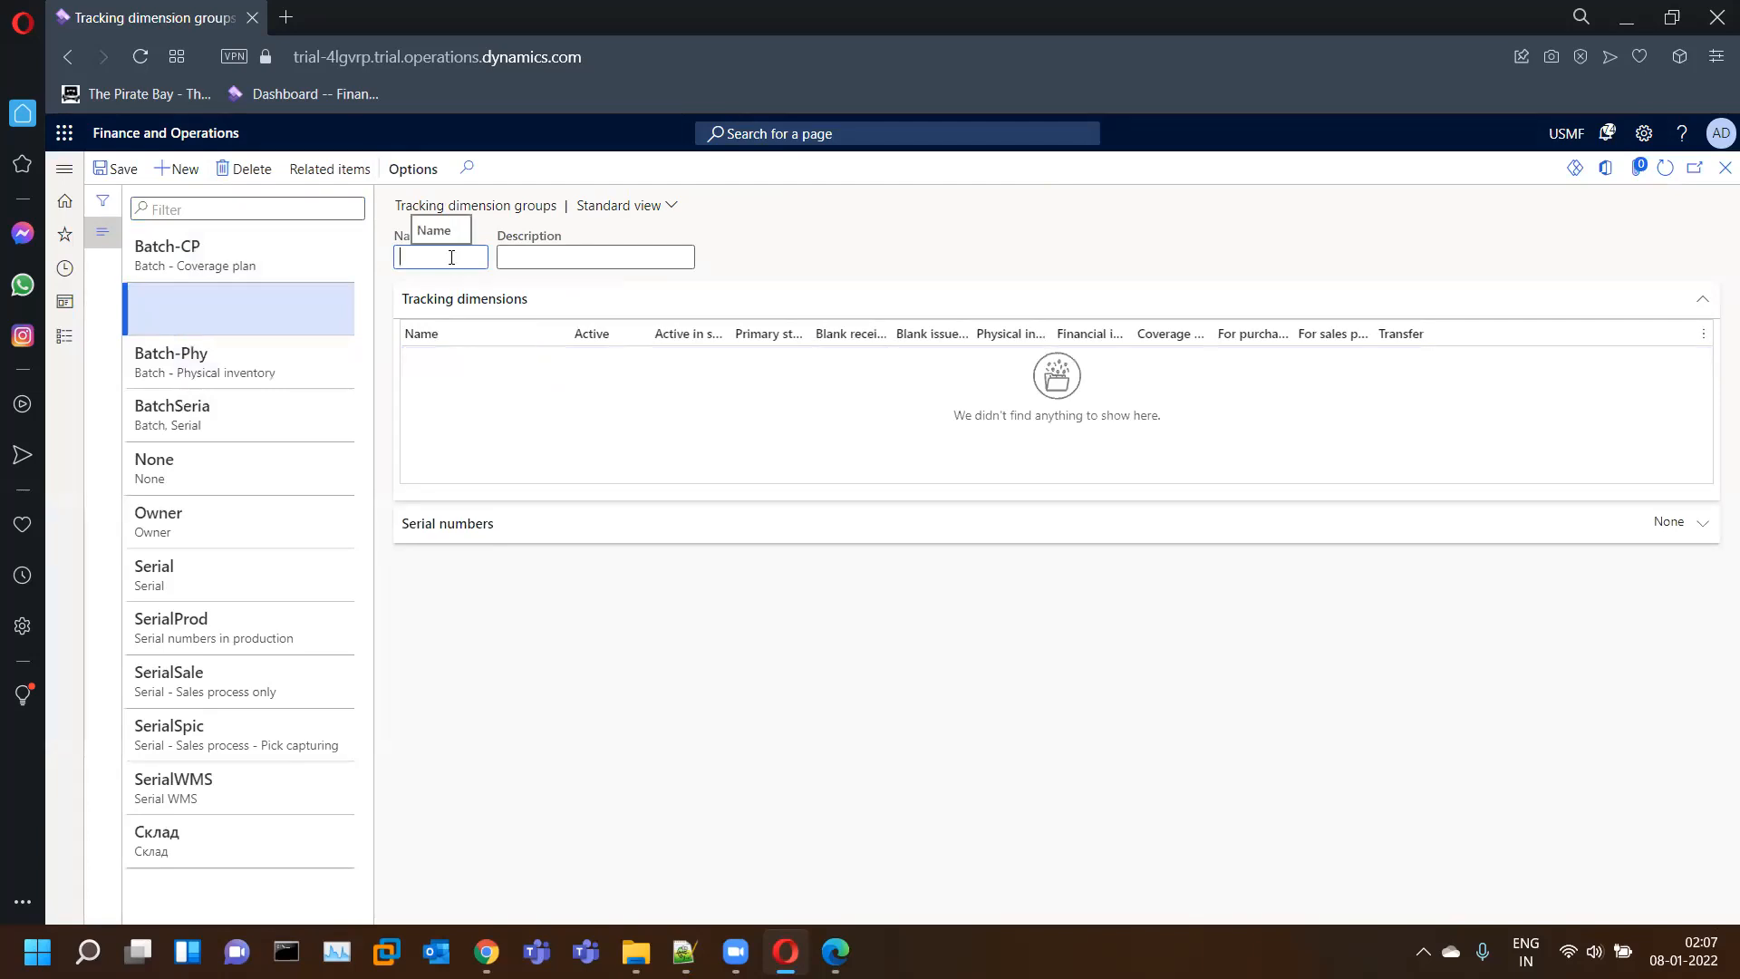
pyautogui.write('V-Batch')
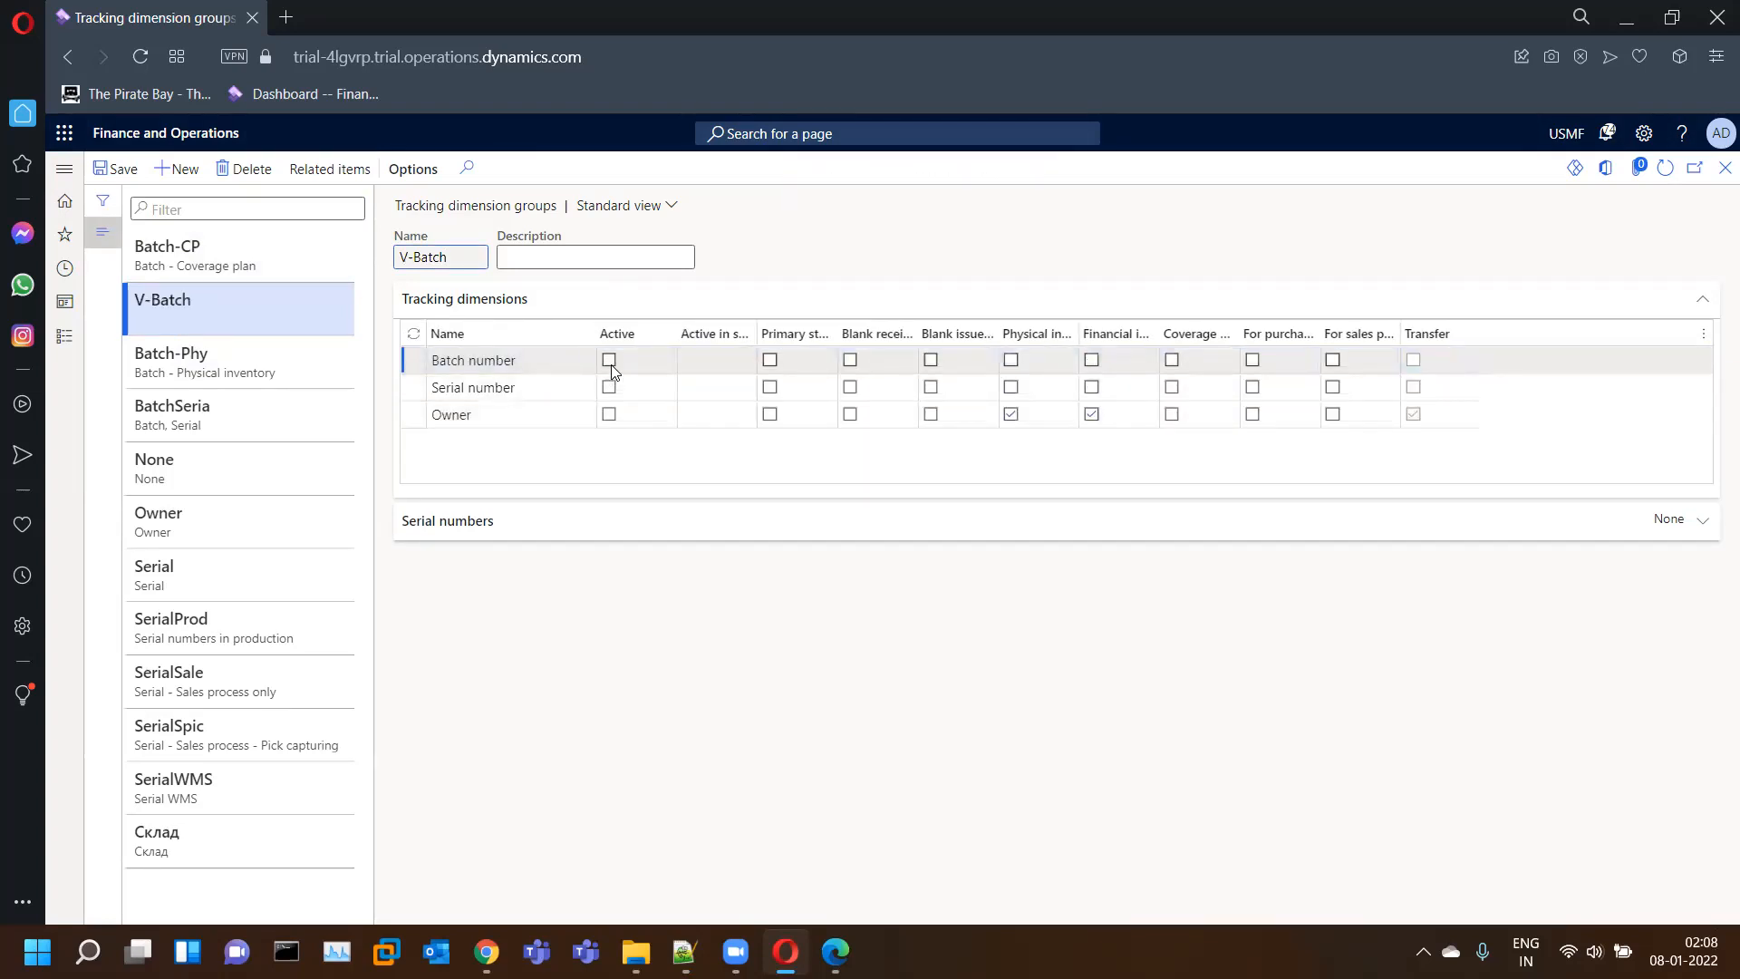
pyautogui.click(611, 367)
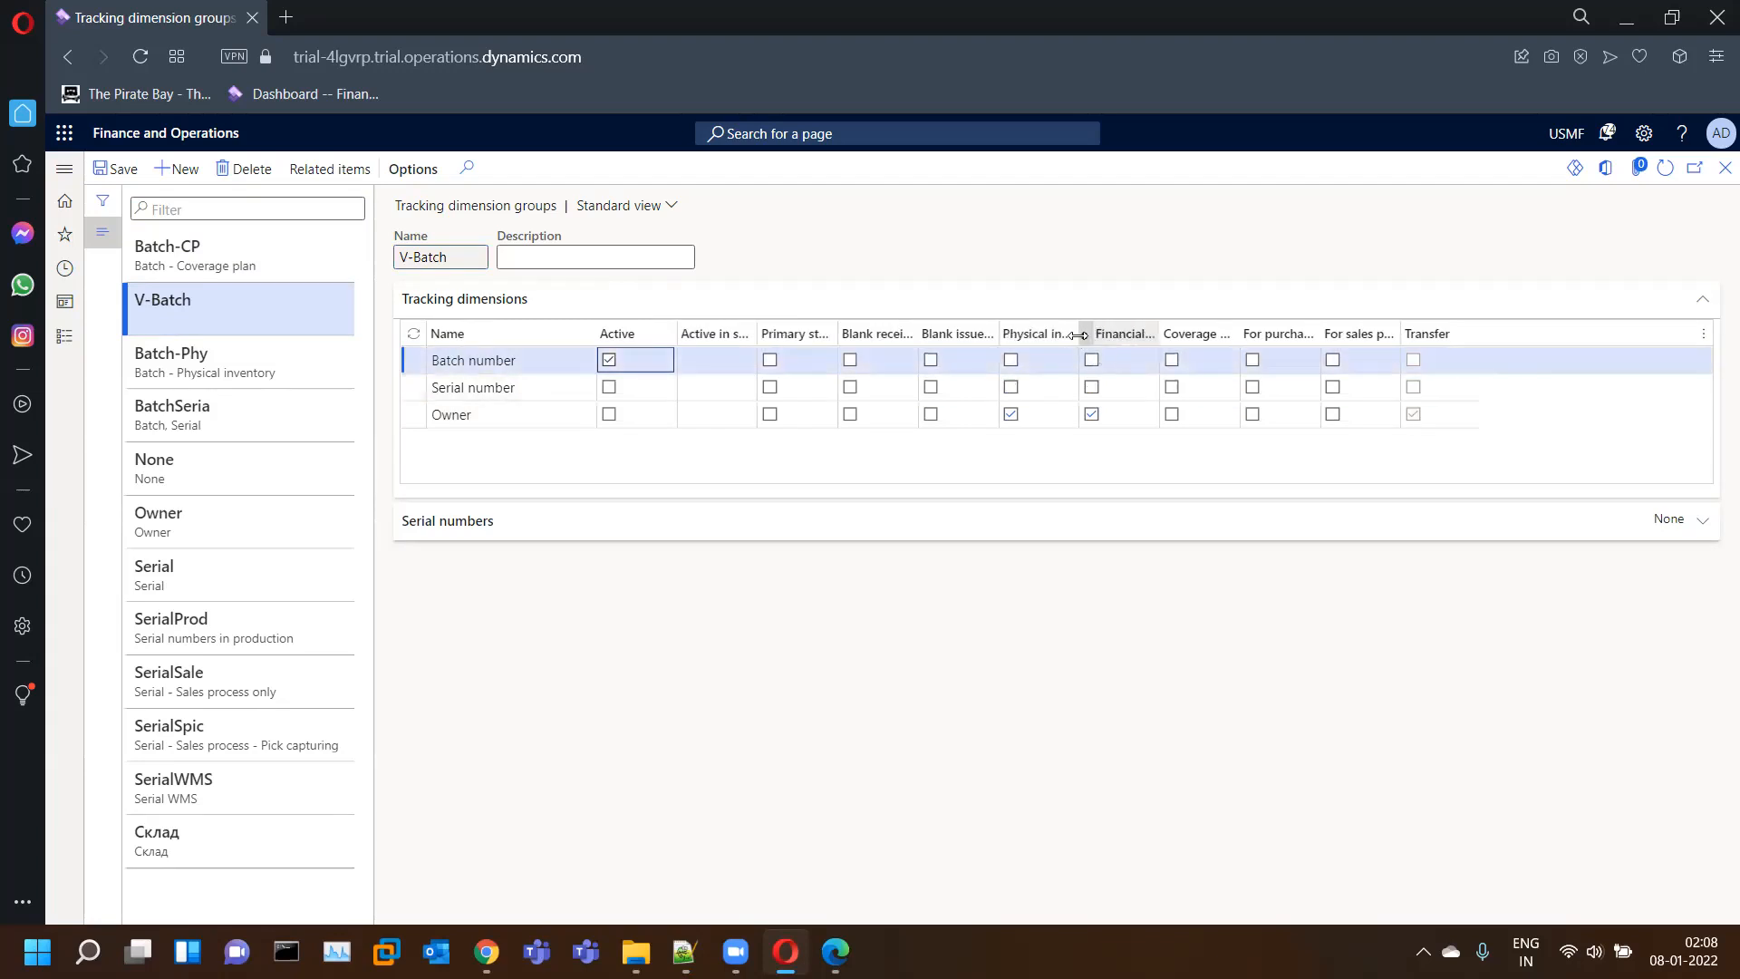
pyautogui.moveTo(1076, 336); pyautogui.dragTo(1135, 336)
pyautogui.click(1013, 360)
pyautogui.click(771, 361)
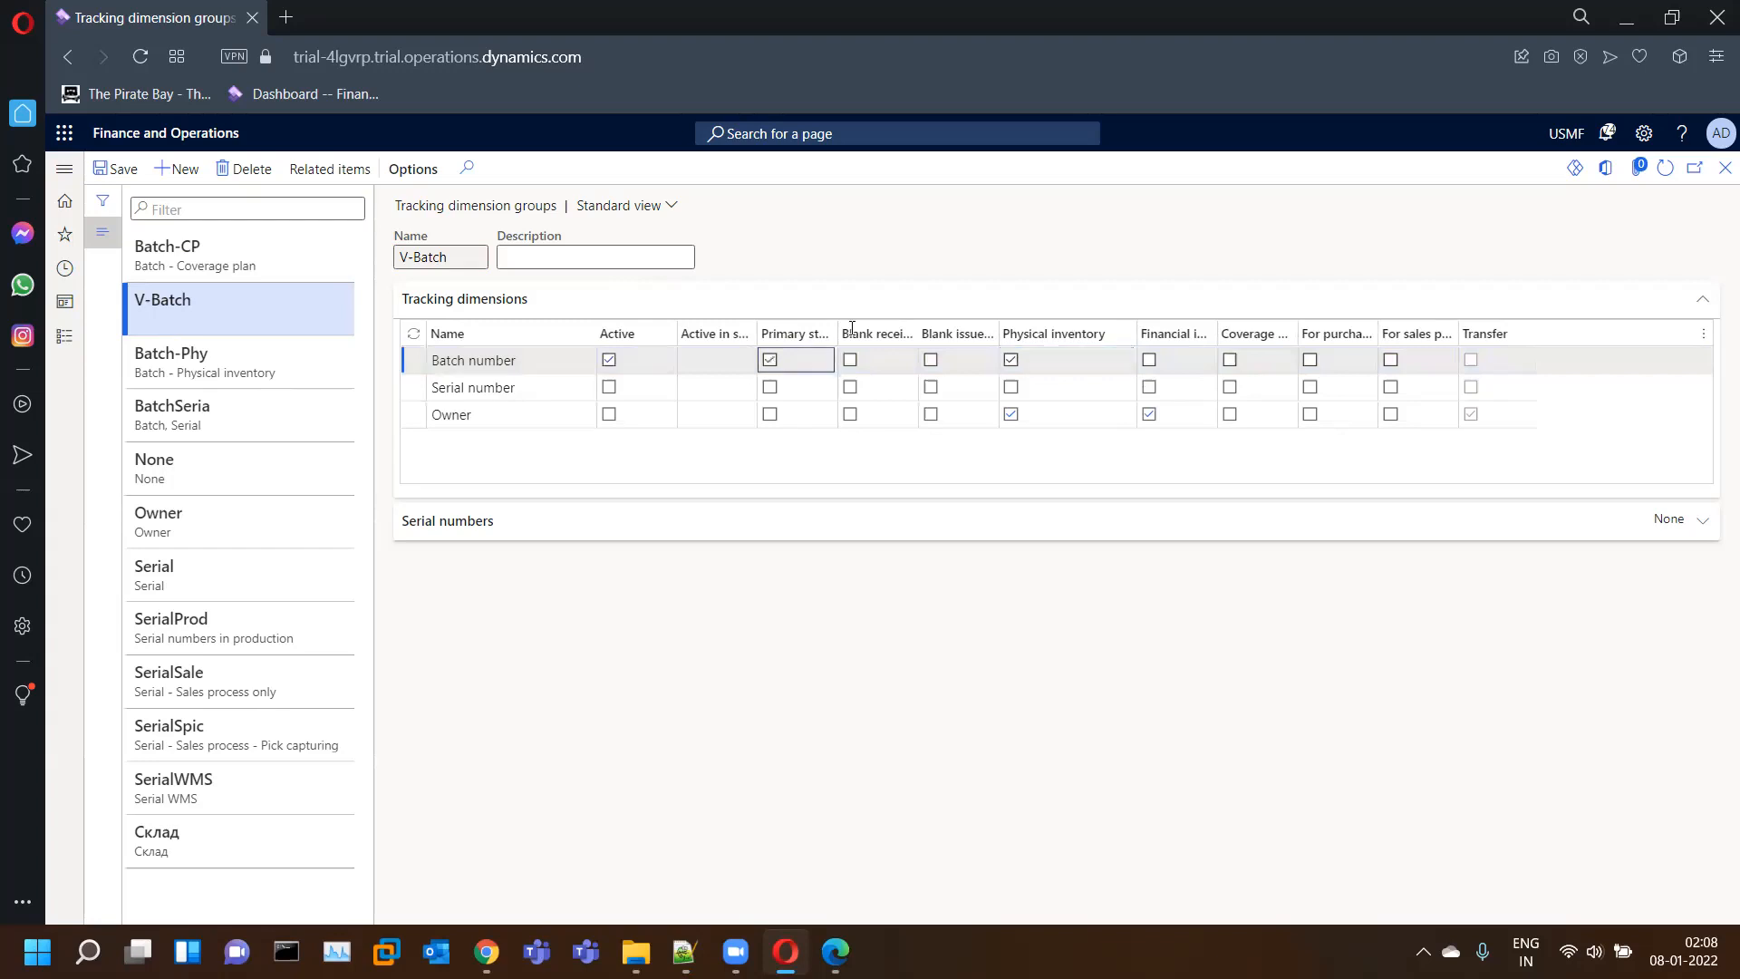
pyautogui.click(102, 170)
pyautogui.moveTo(474, 260); pyautogui.dragTo(380, 268)
pyautogui.click(559, 259)
pyautogui.write('VK-Juice')
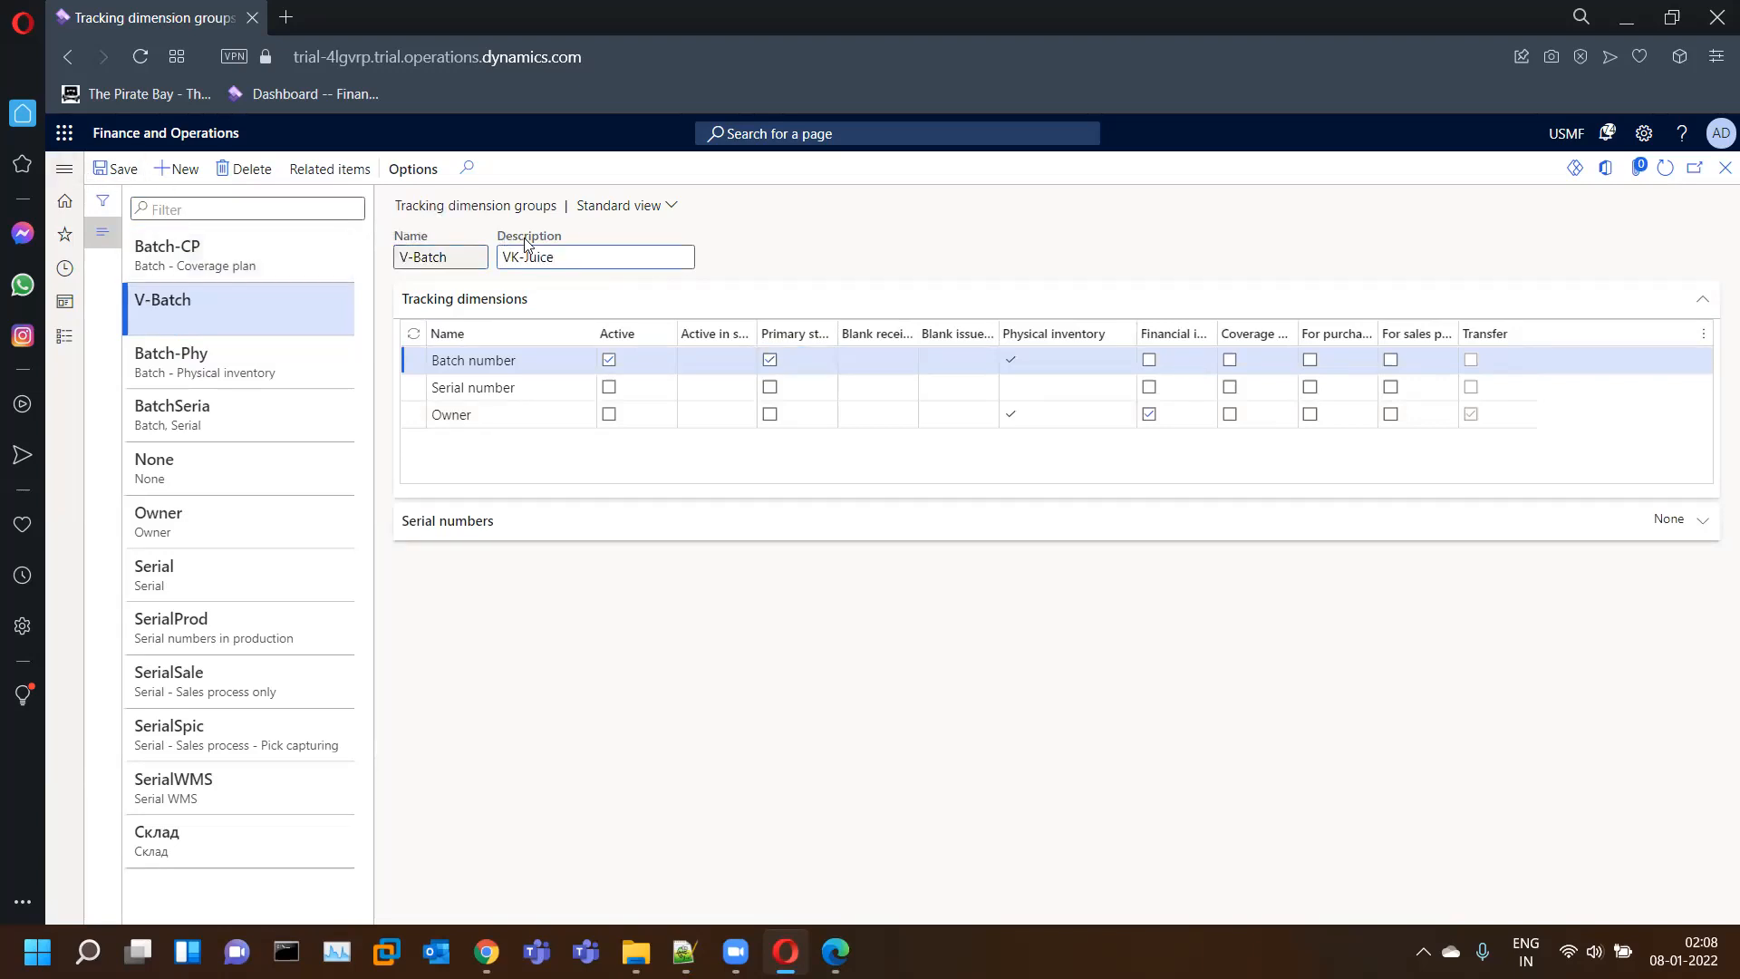
pyautogui.moveTo(590, 258); pyautogui.dragTo(503, 278)
pyautogui.press('BackSpace')
# - Compare the None group with V-Batch, and set the new released product's tracking dimension group to V-Batch
pyautogui.click(230, 464)
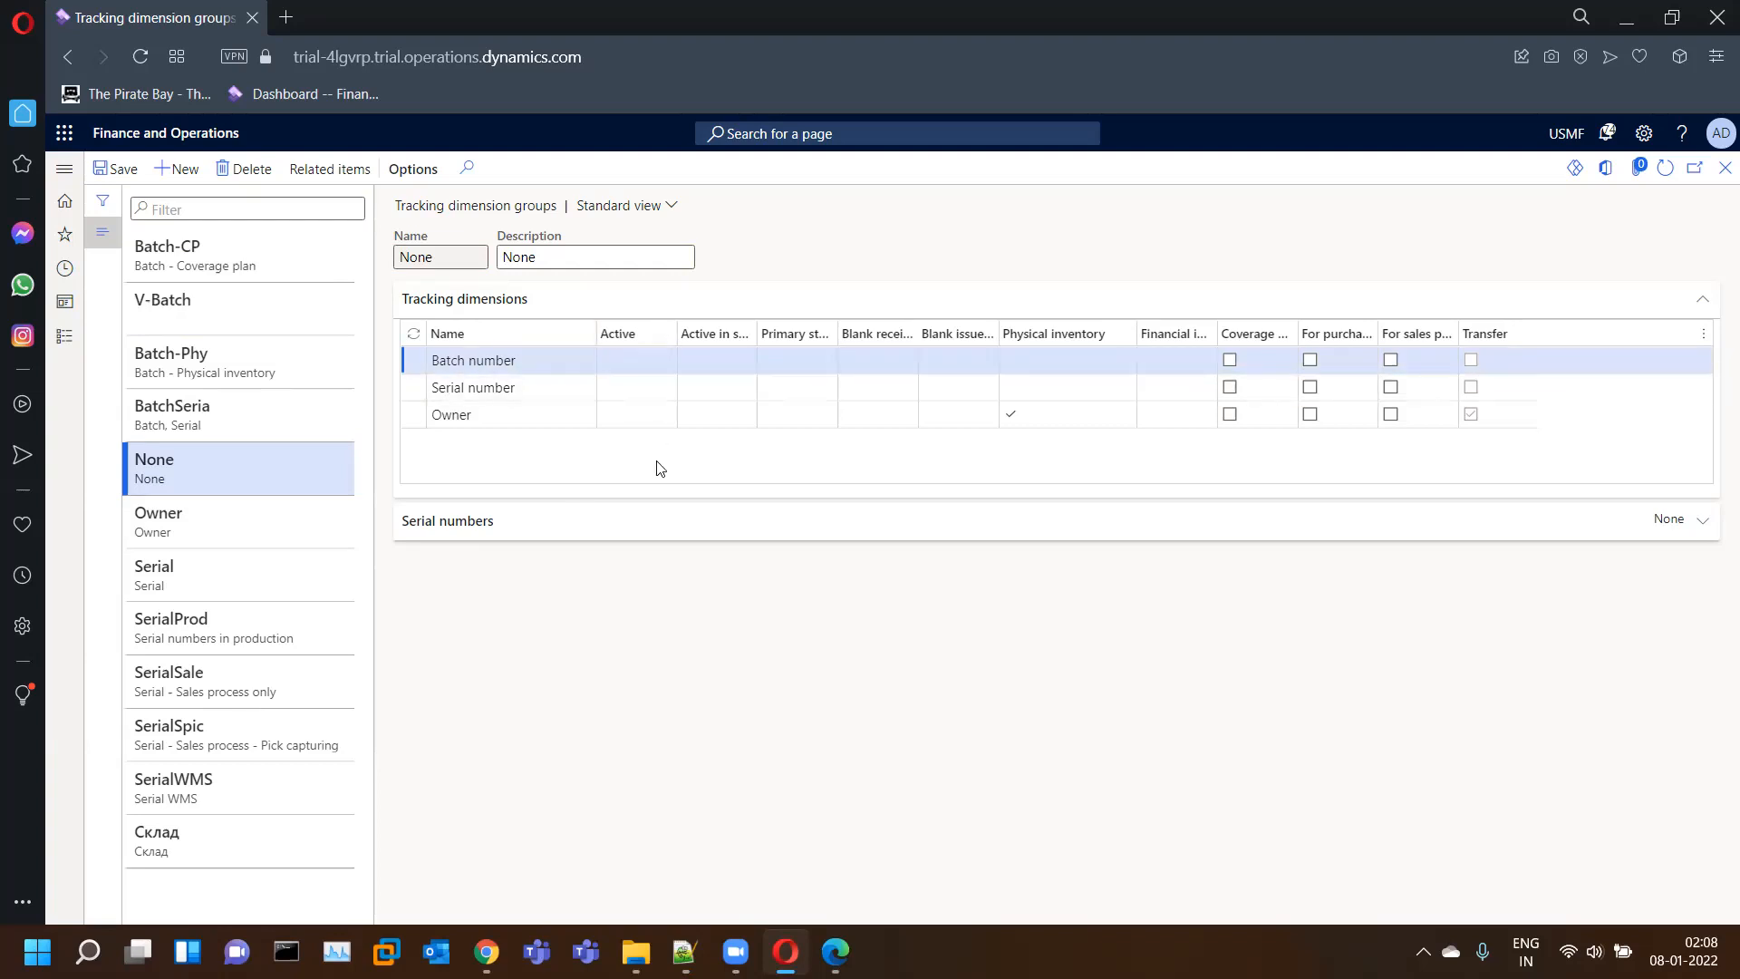
pyautogui.click(248, 312)
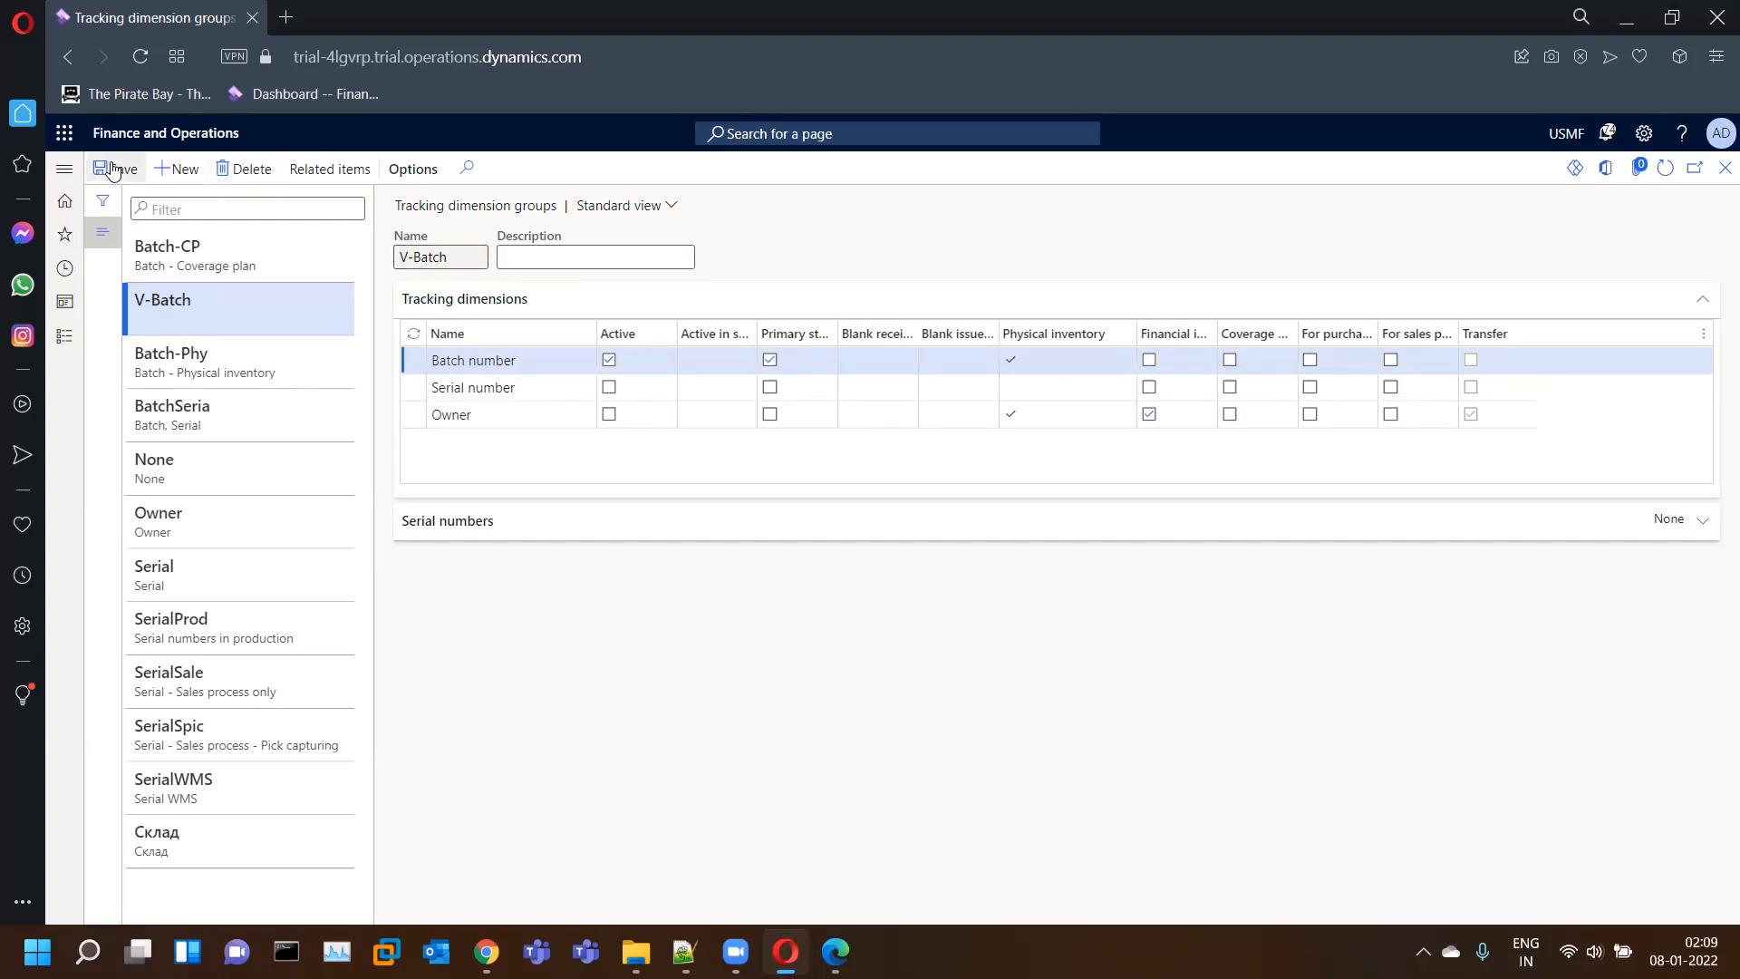
pyautogui.click(1720, 170)
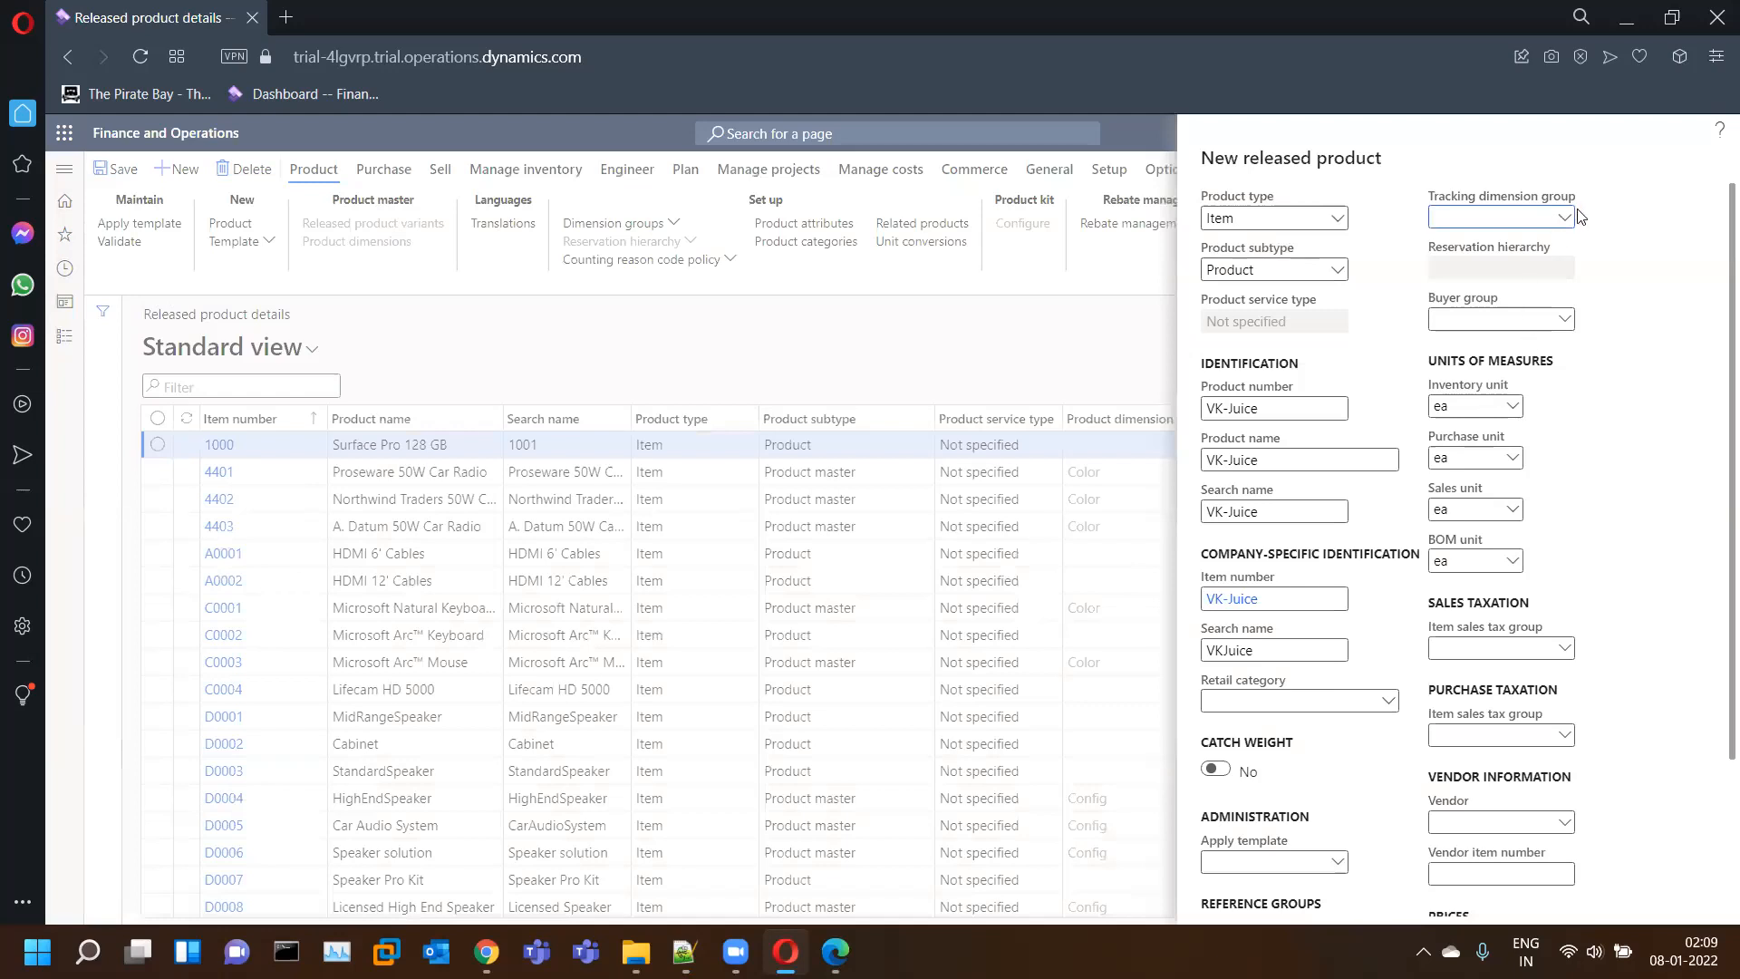
pyautogui.click(1567, 226)
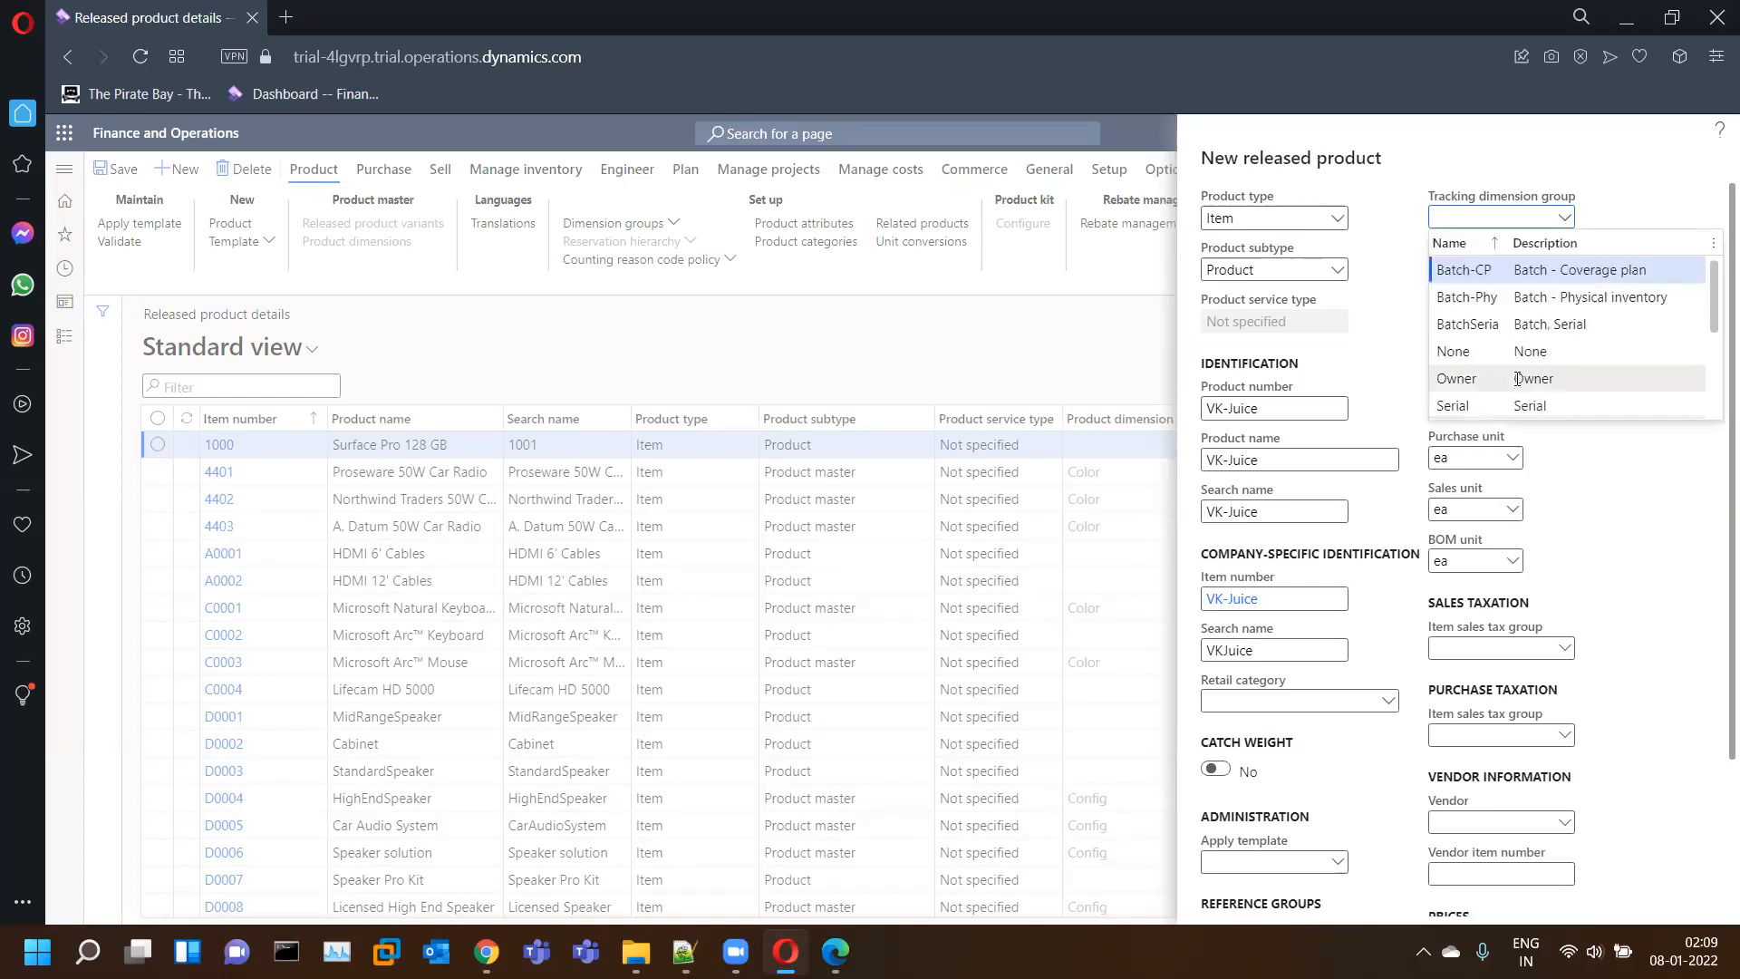
pyautogui.scroll(-2, 1530, 355)
pyautogui.click(1464, 379)
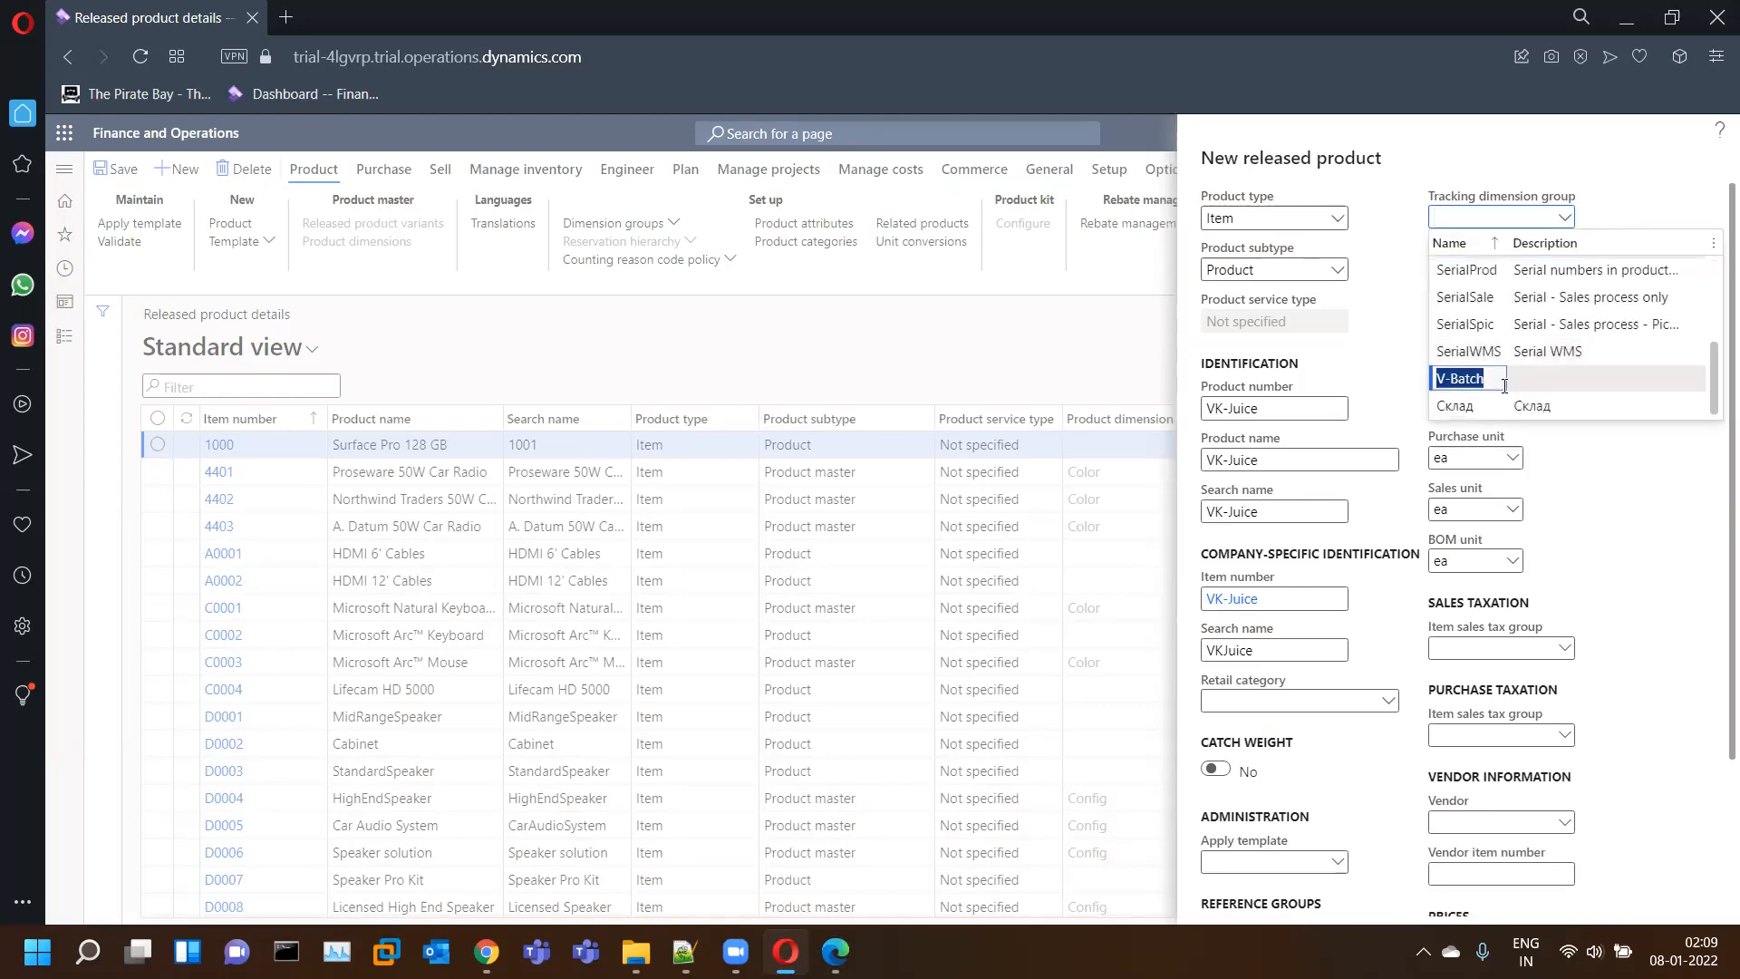
# - Set the purchase price to 100, sales price to 120 and inventory price to 1, and create the released product
pyautogui.scroll(-2, 1654, 434)
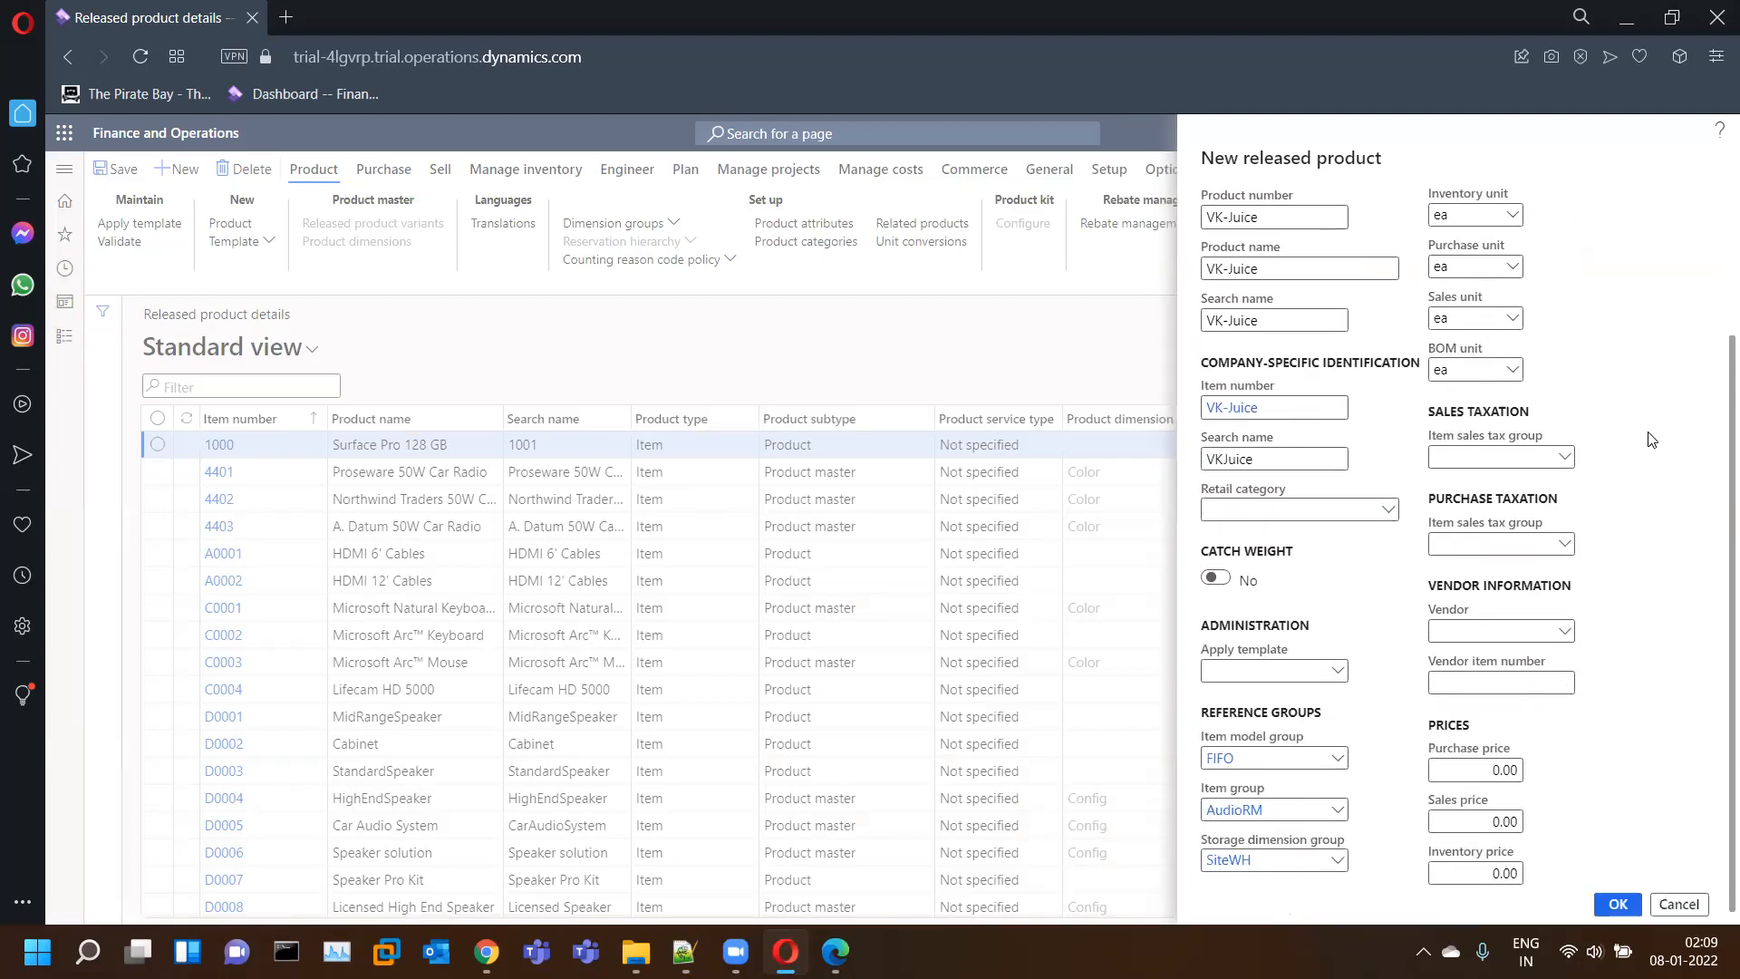
pyautogui.click(1470, 769)
pyautogui.write('100')
pyautogui.press('Tab')
pyautogui.write('120')
pyautogui.press('Tab')
pyautogui.write('1')
pyautogui.press('Tab')
pyautogui.scroll(3, 1621, 731)
pyautogui.scroll(-3, 1627, 793)
pyautogui.click(1611, 910)
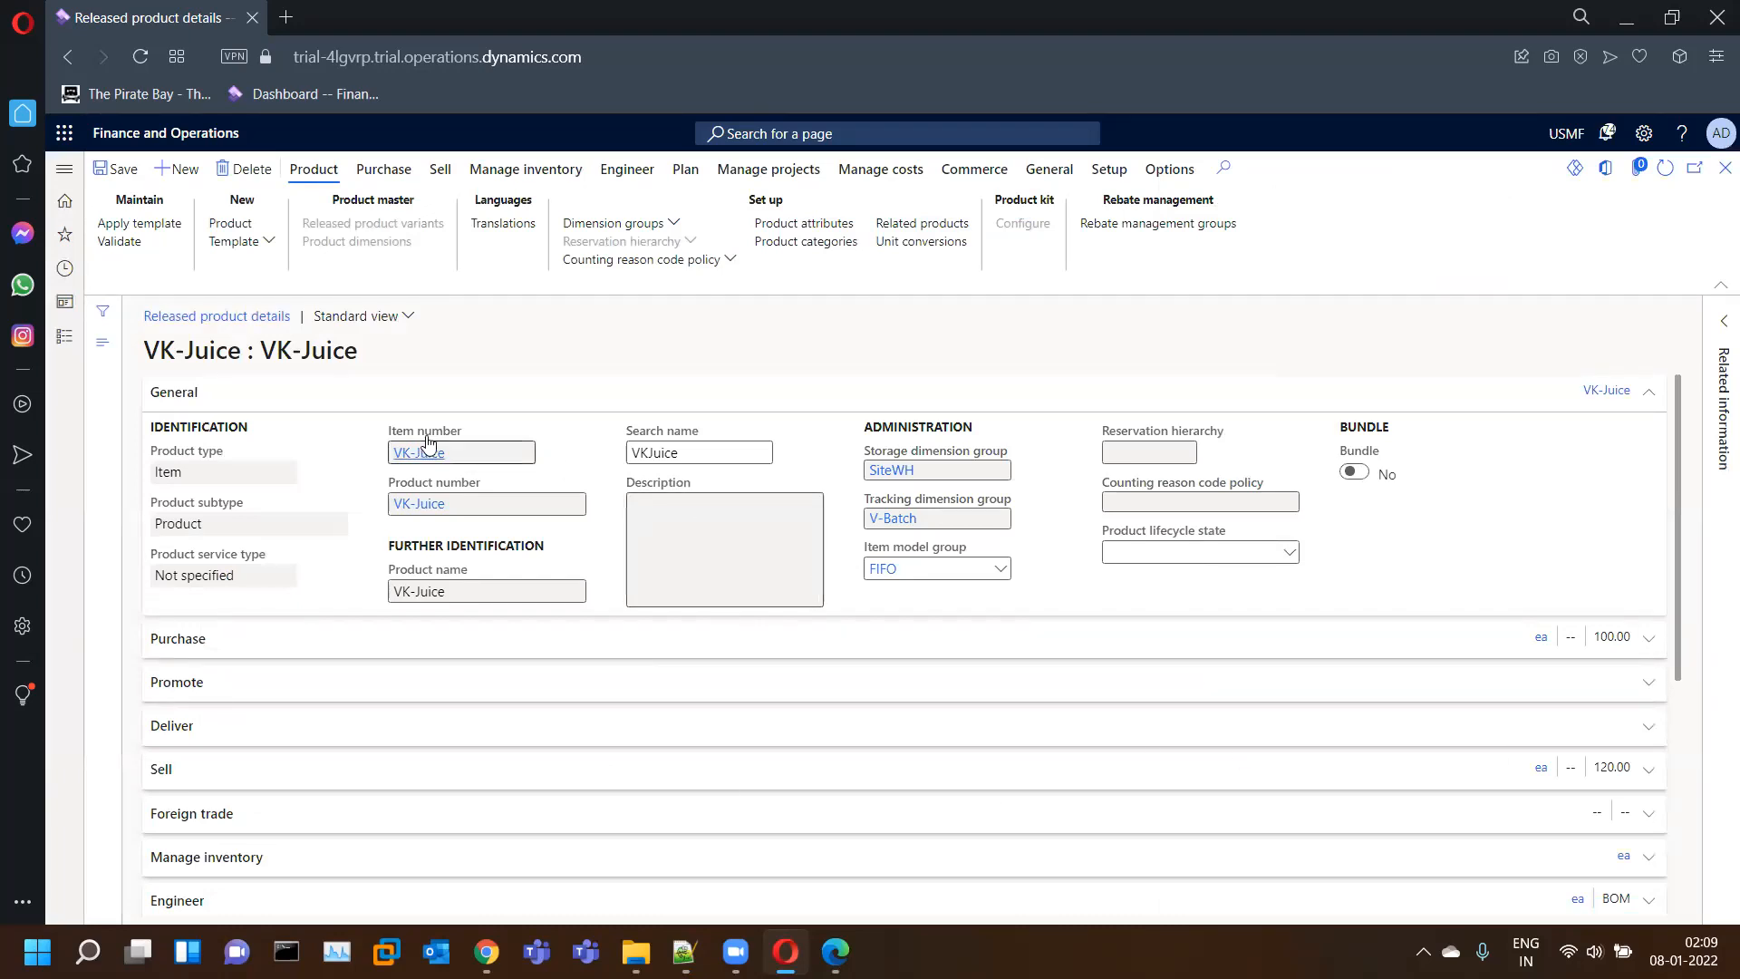
# - Create batch B-001 in the batches of VK-Juice and show its Properties and Vendor batch details
pyautogui.click(533, 178)
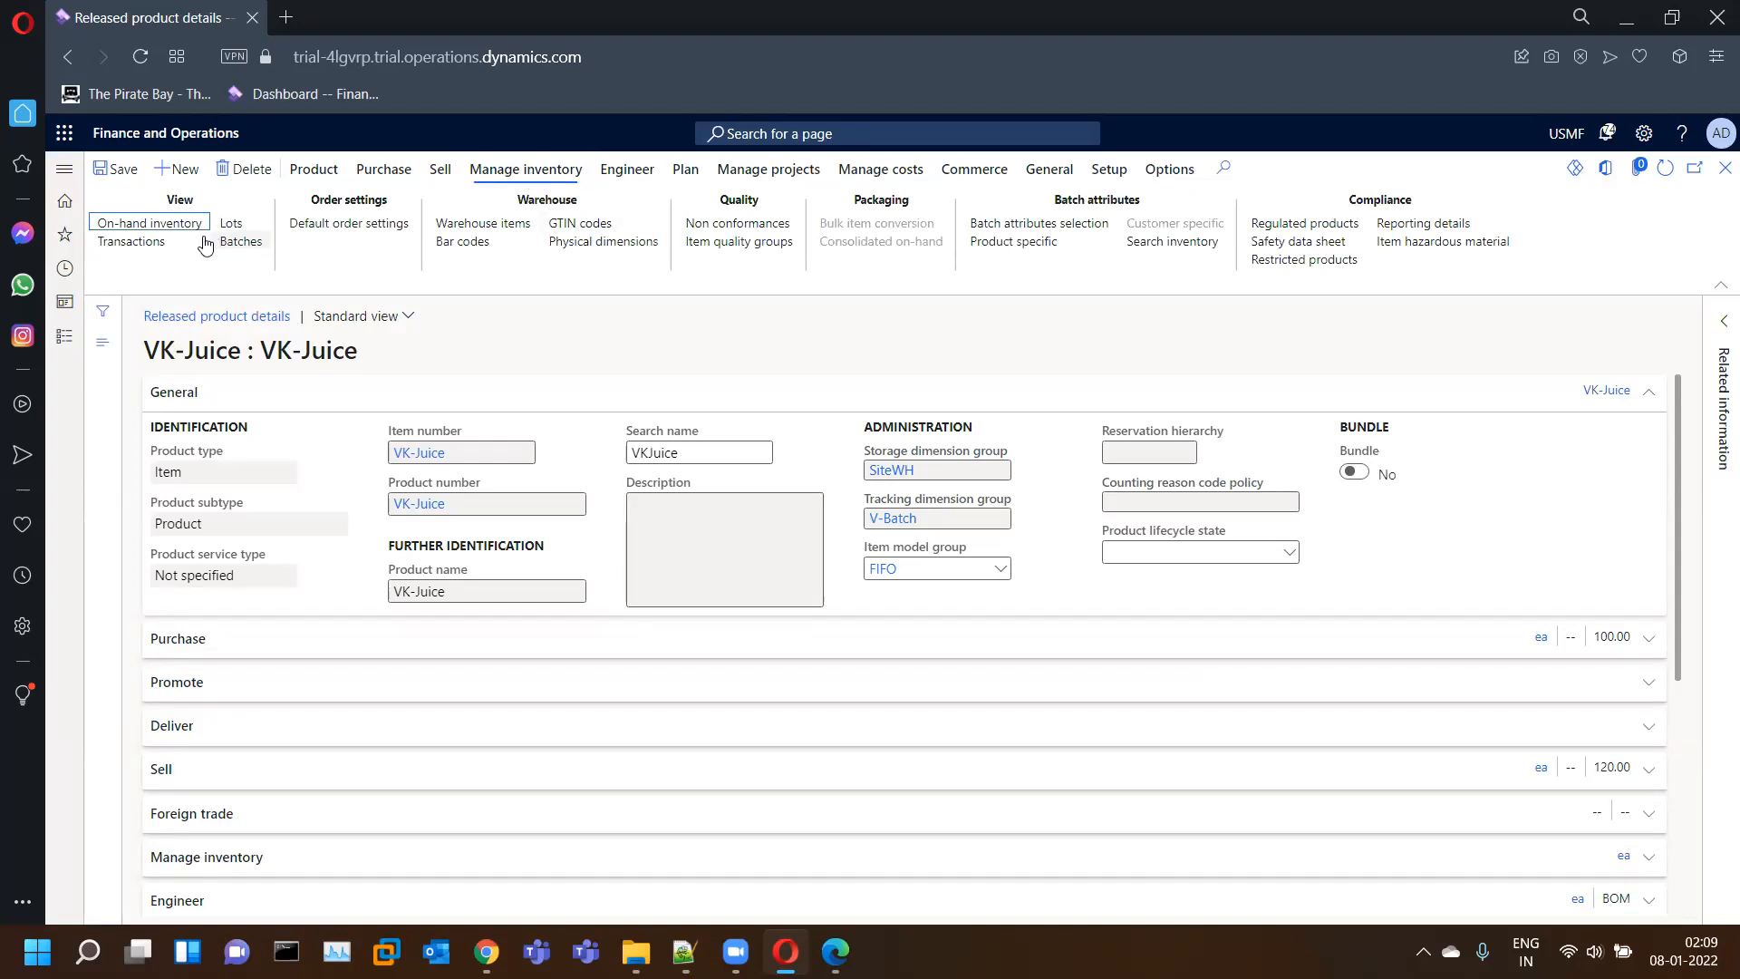
pyautogui.click(243, 247)
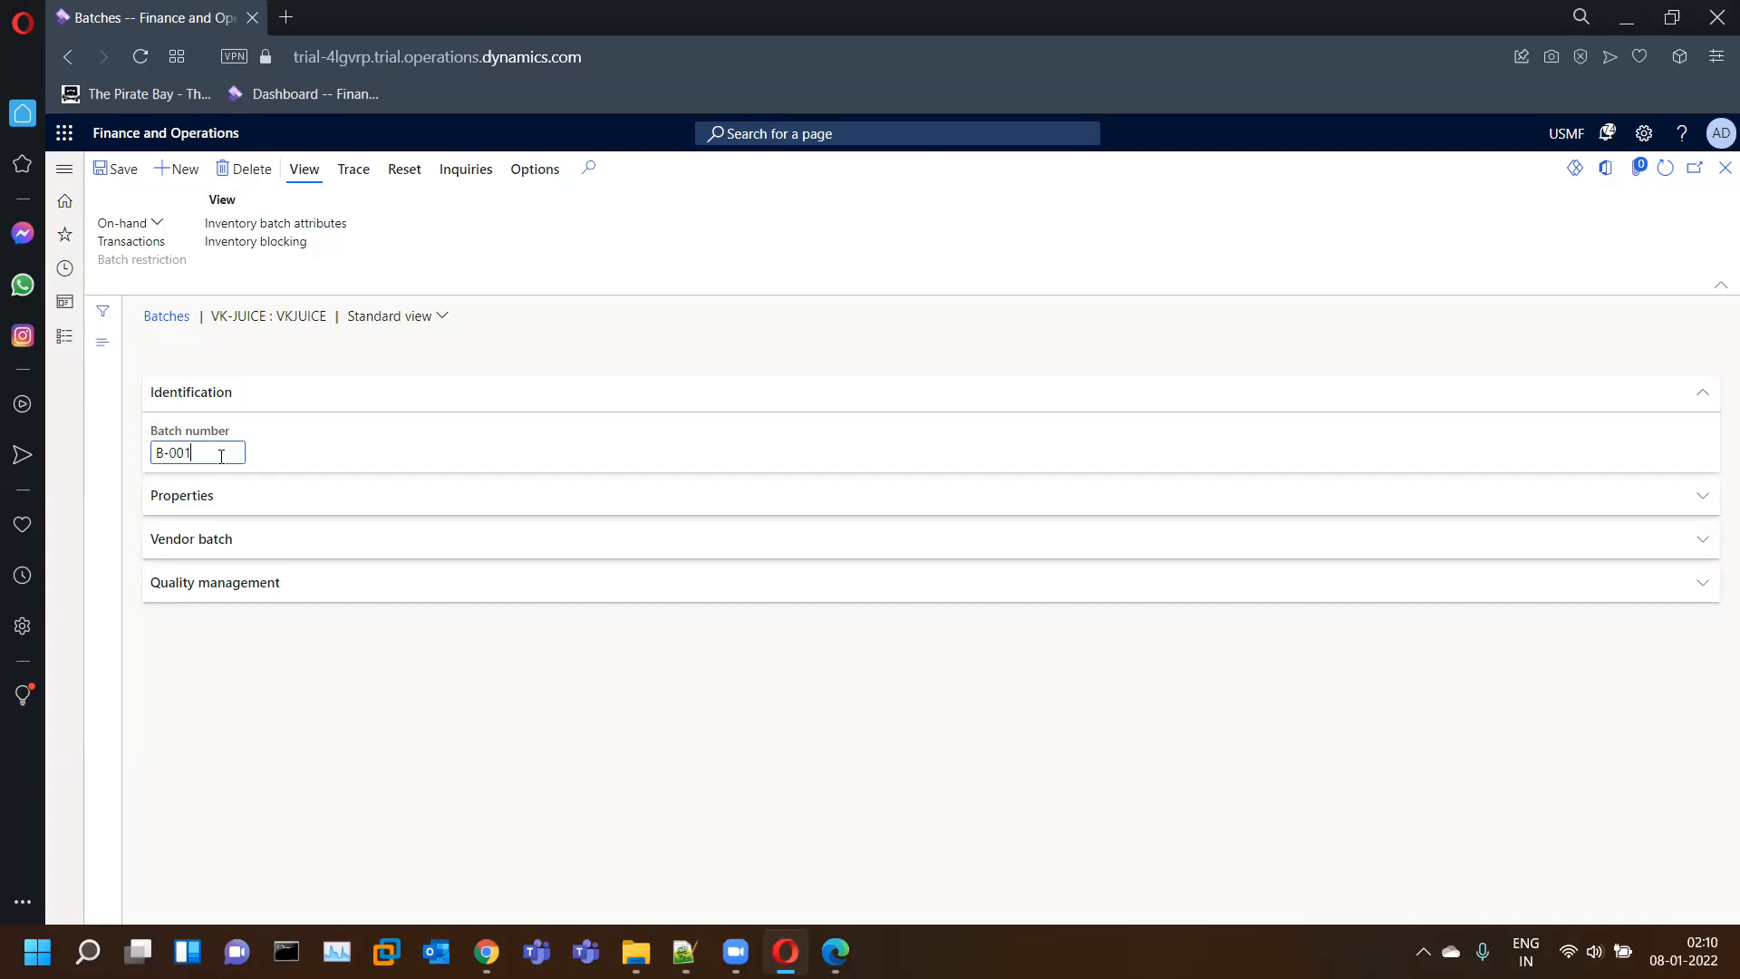
pyautogui.click(235, 506)
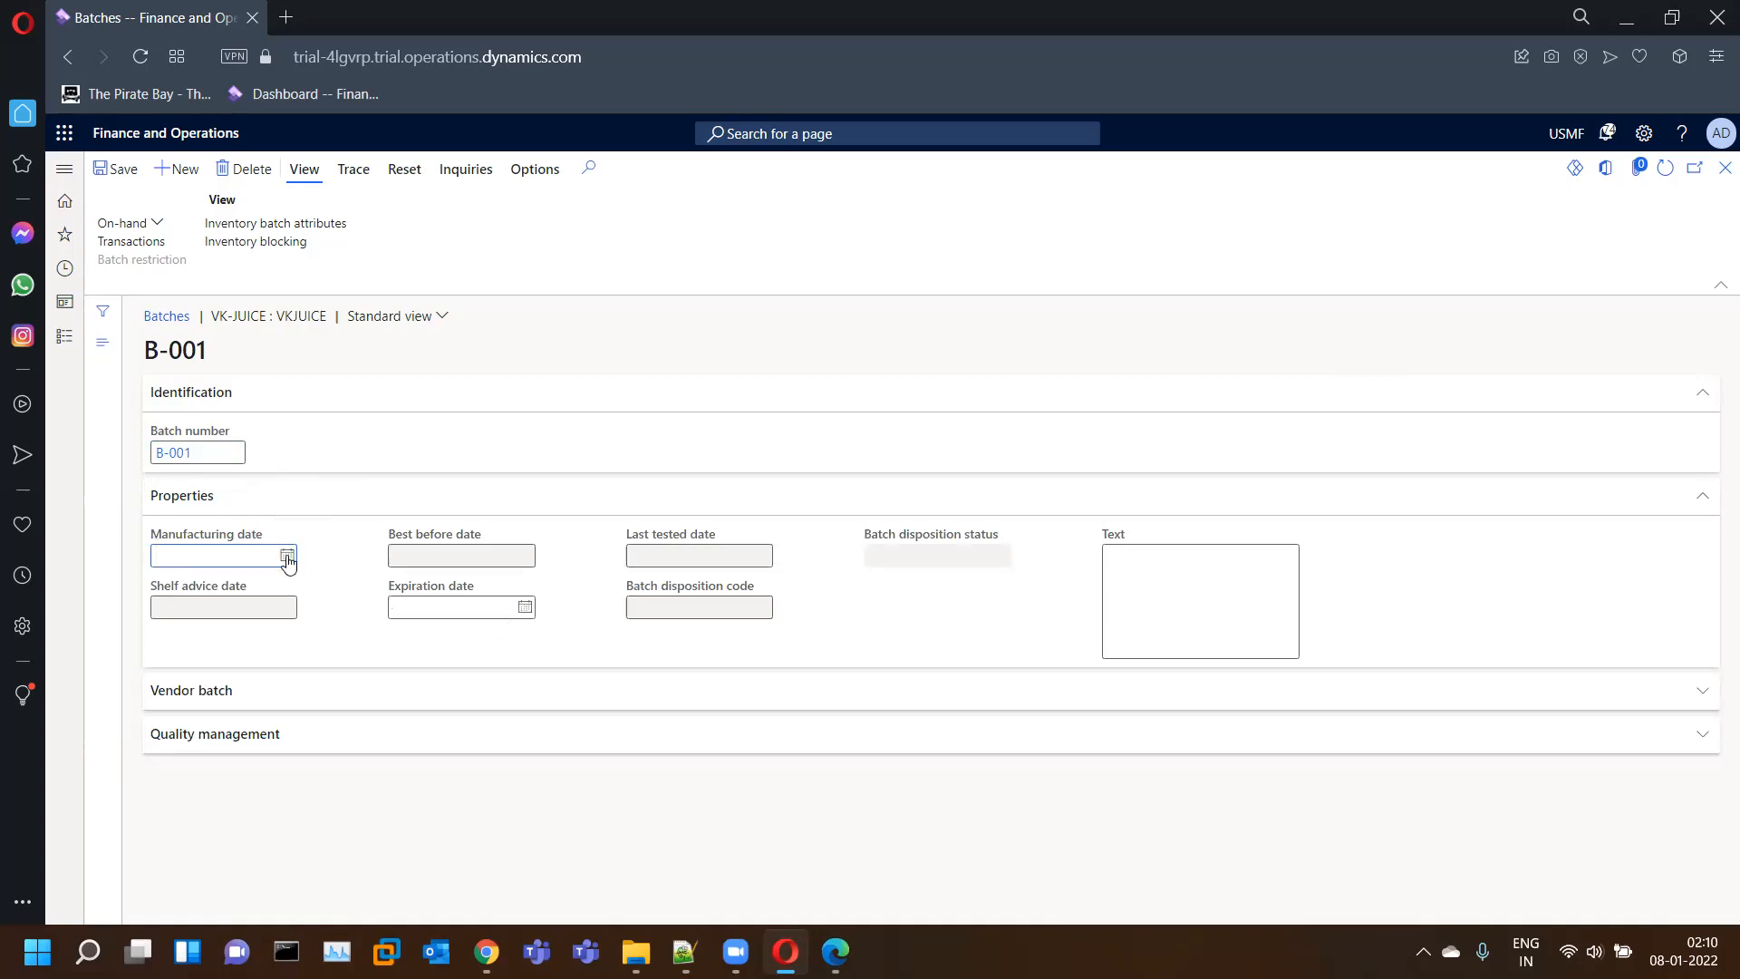
pyautogui.click(227, 698)
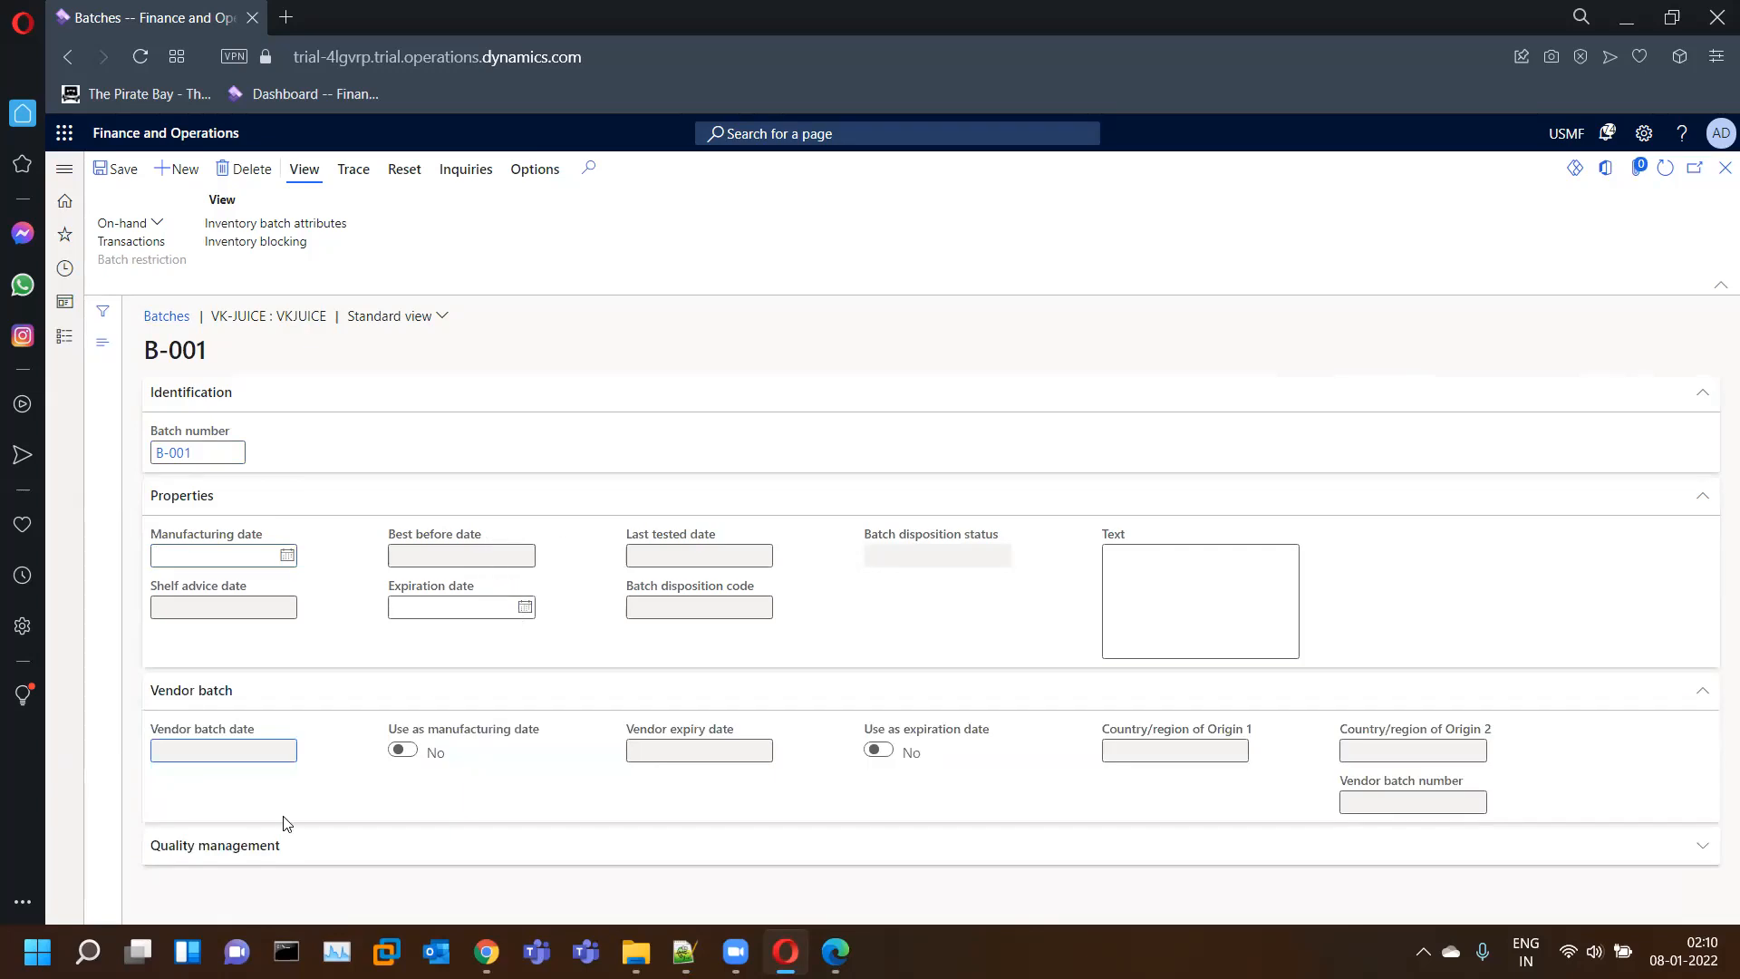
# - Show the Quality management details of batch B-001, and create and save batch B-002 for VK-Juice
pyautogui.click(281, 852)
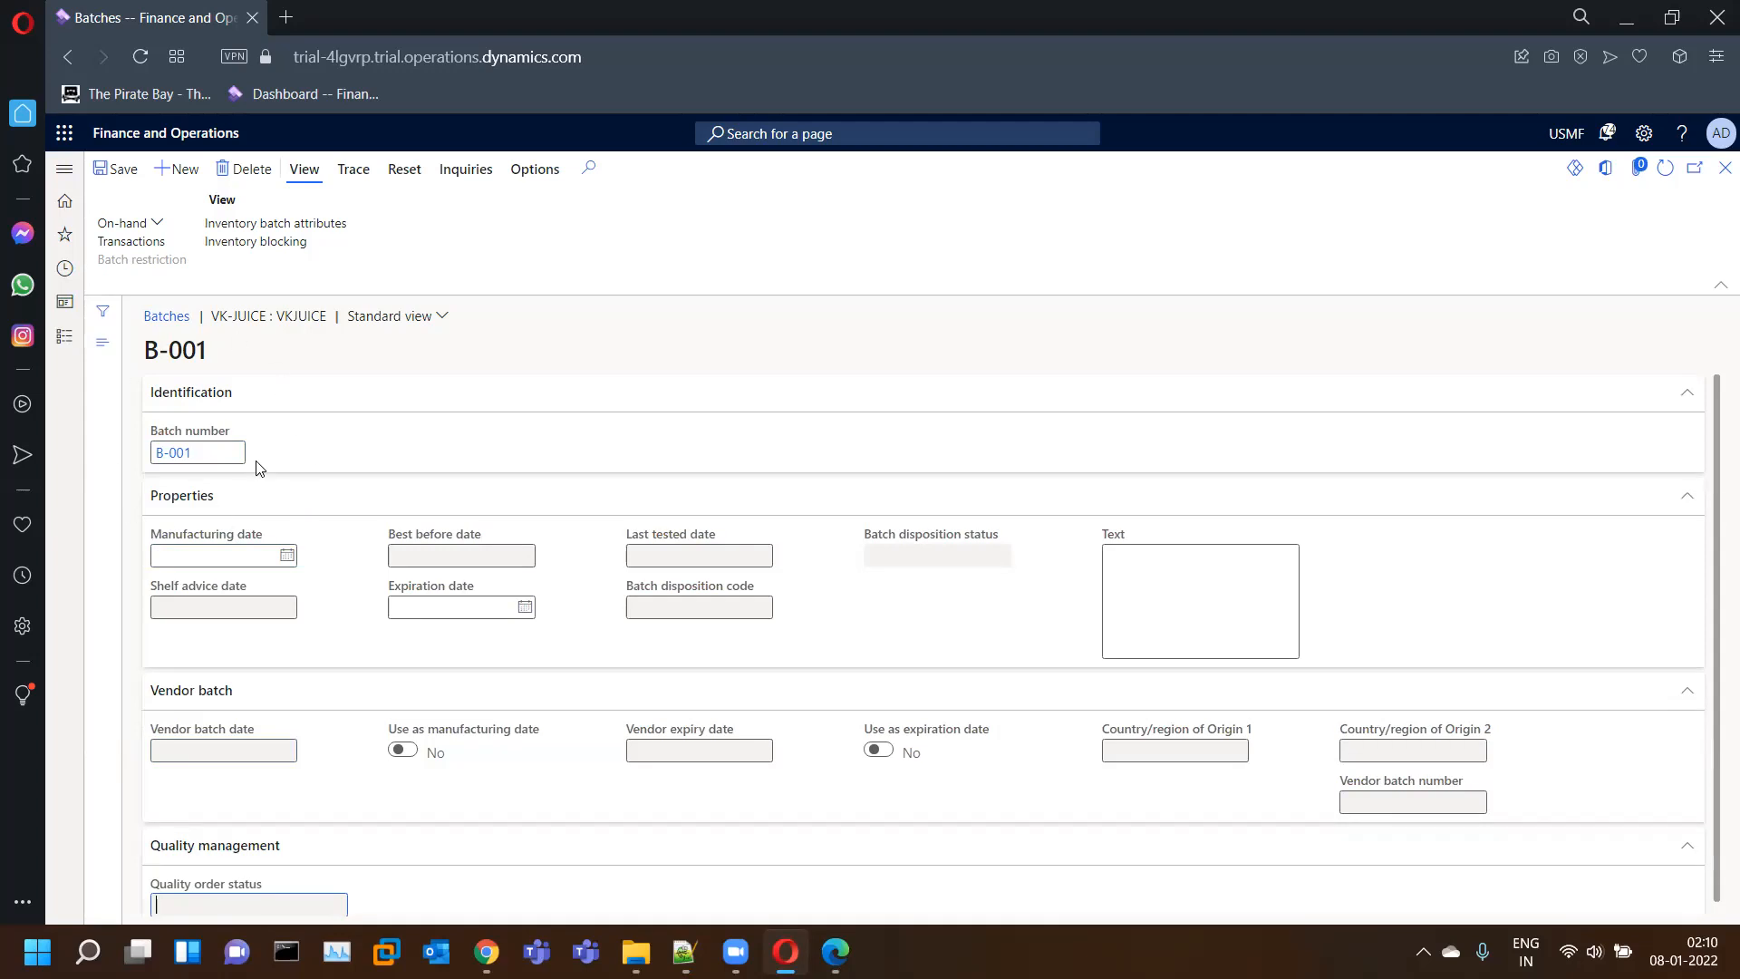
pyautogui.click(1725, 168)
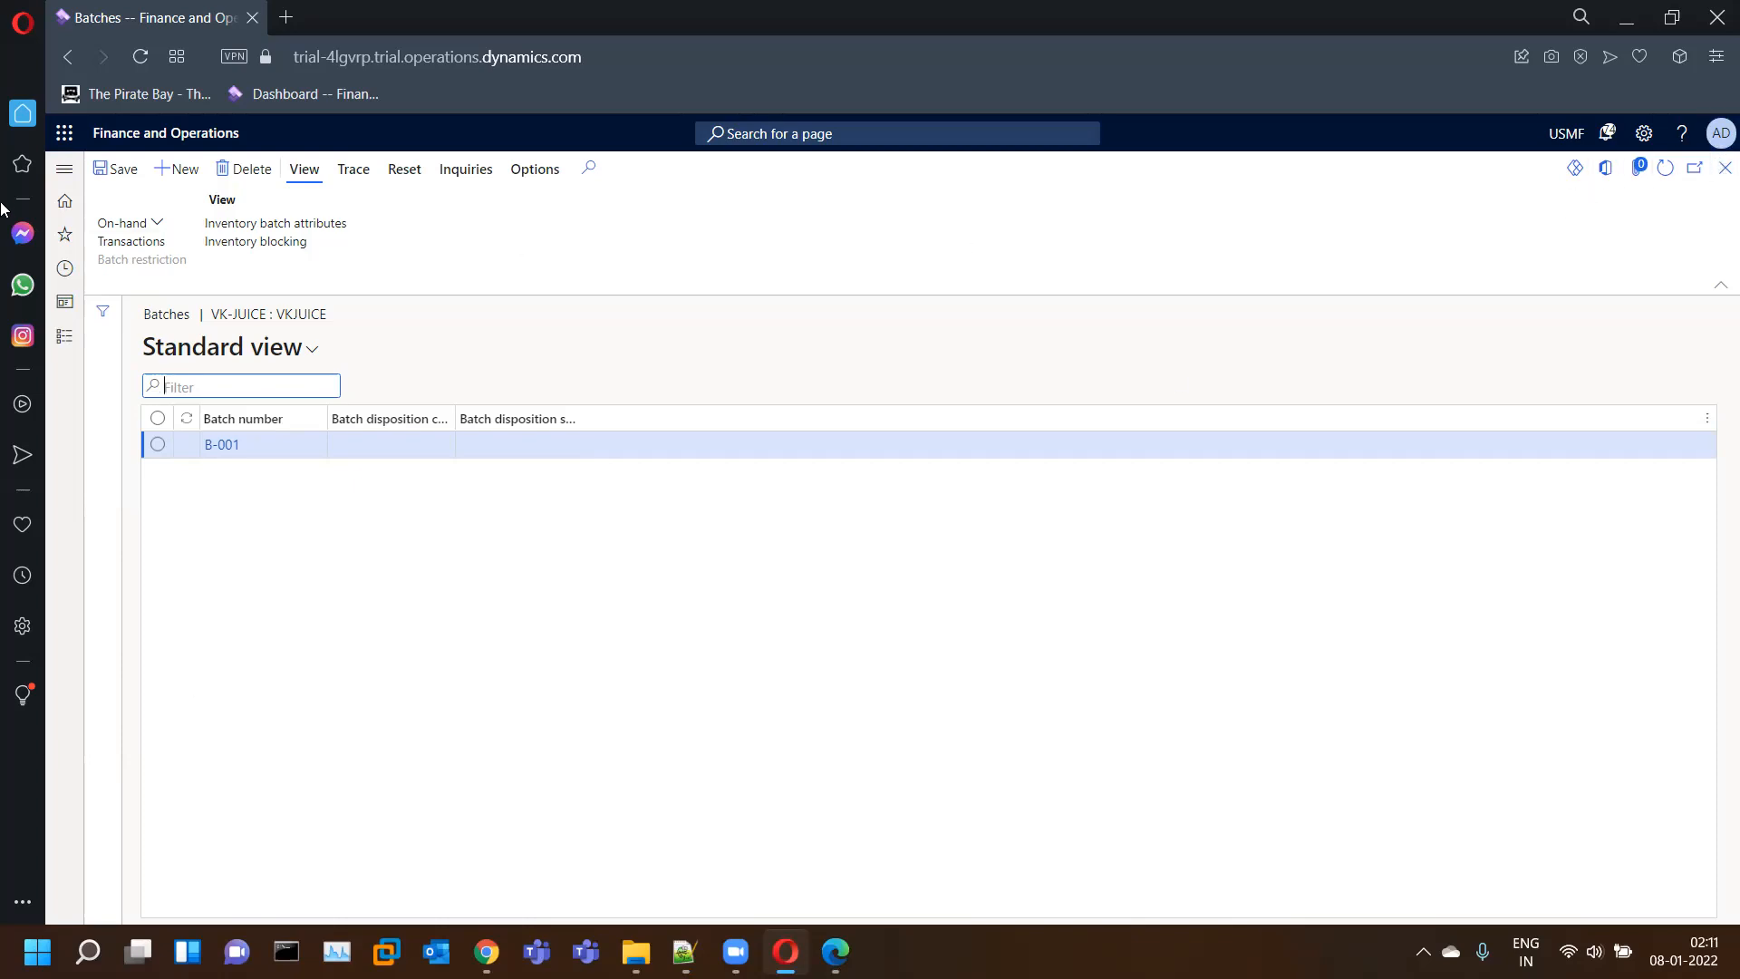
pyautogui.click(175, 169)
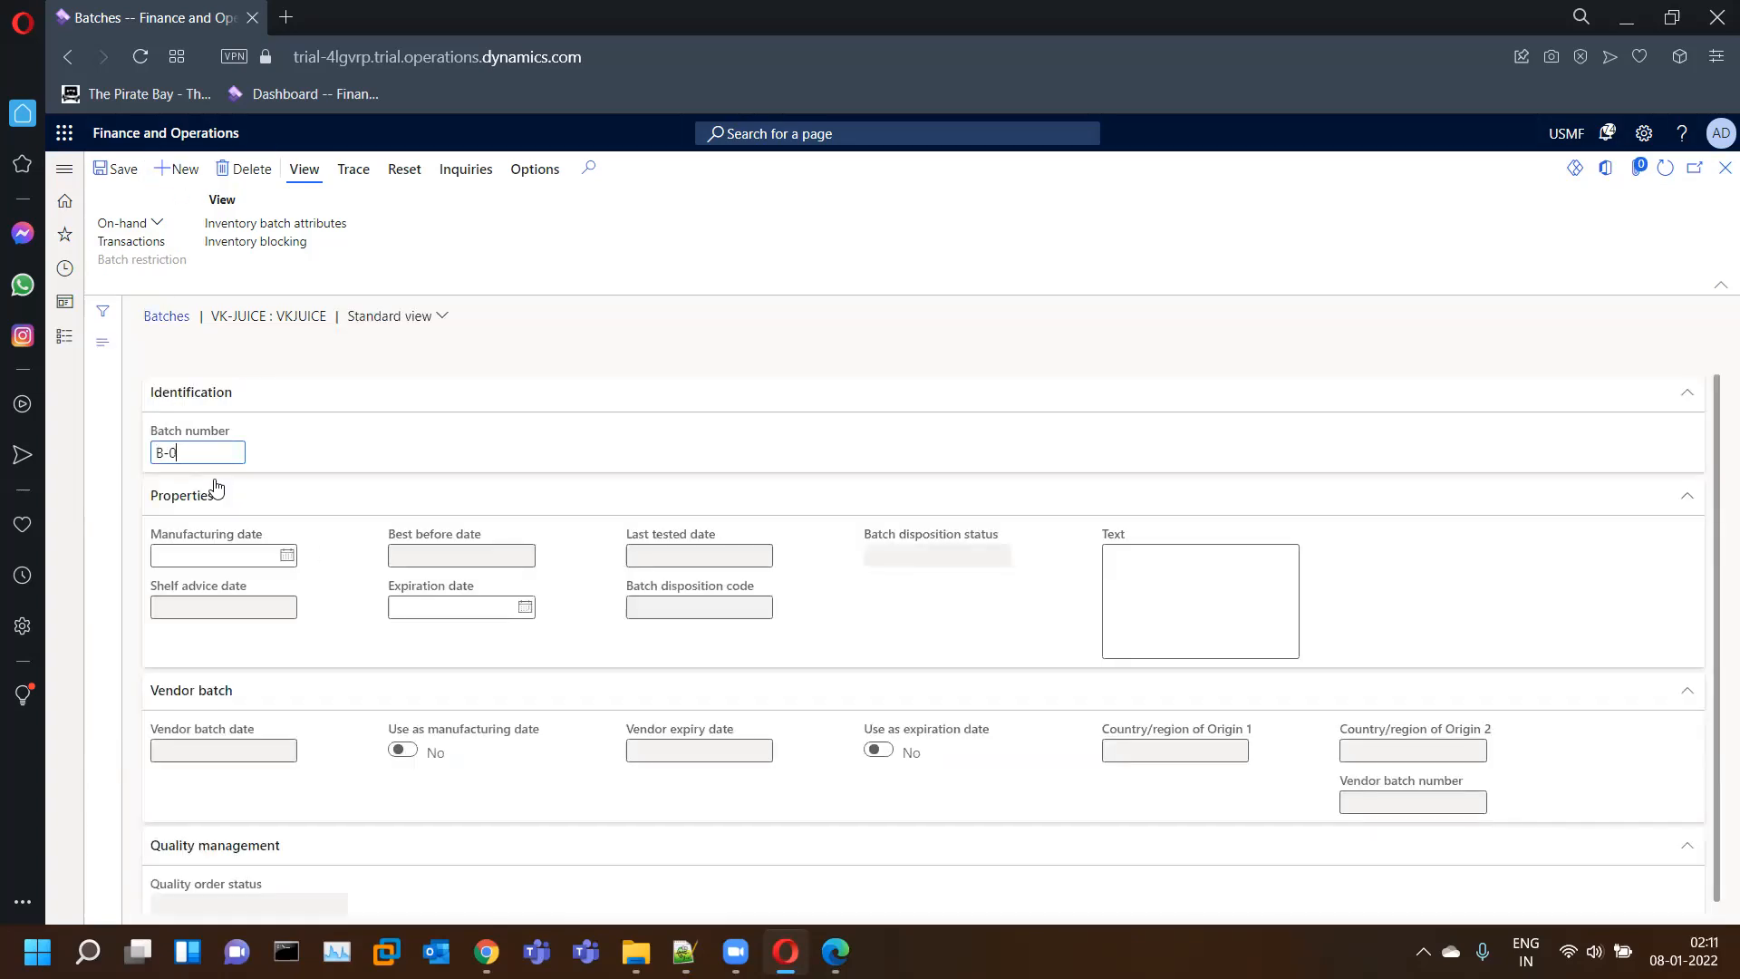
pyautogui.click(116, 170)
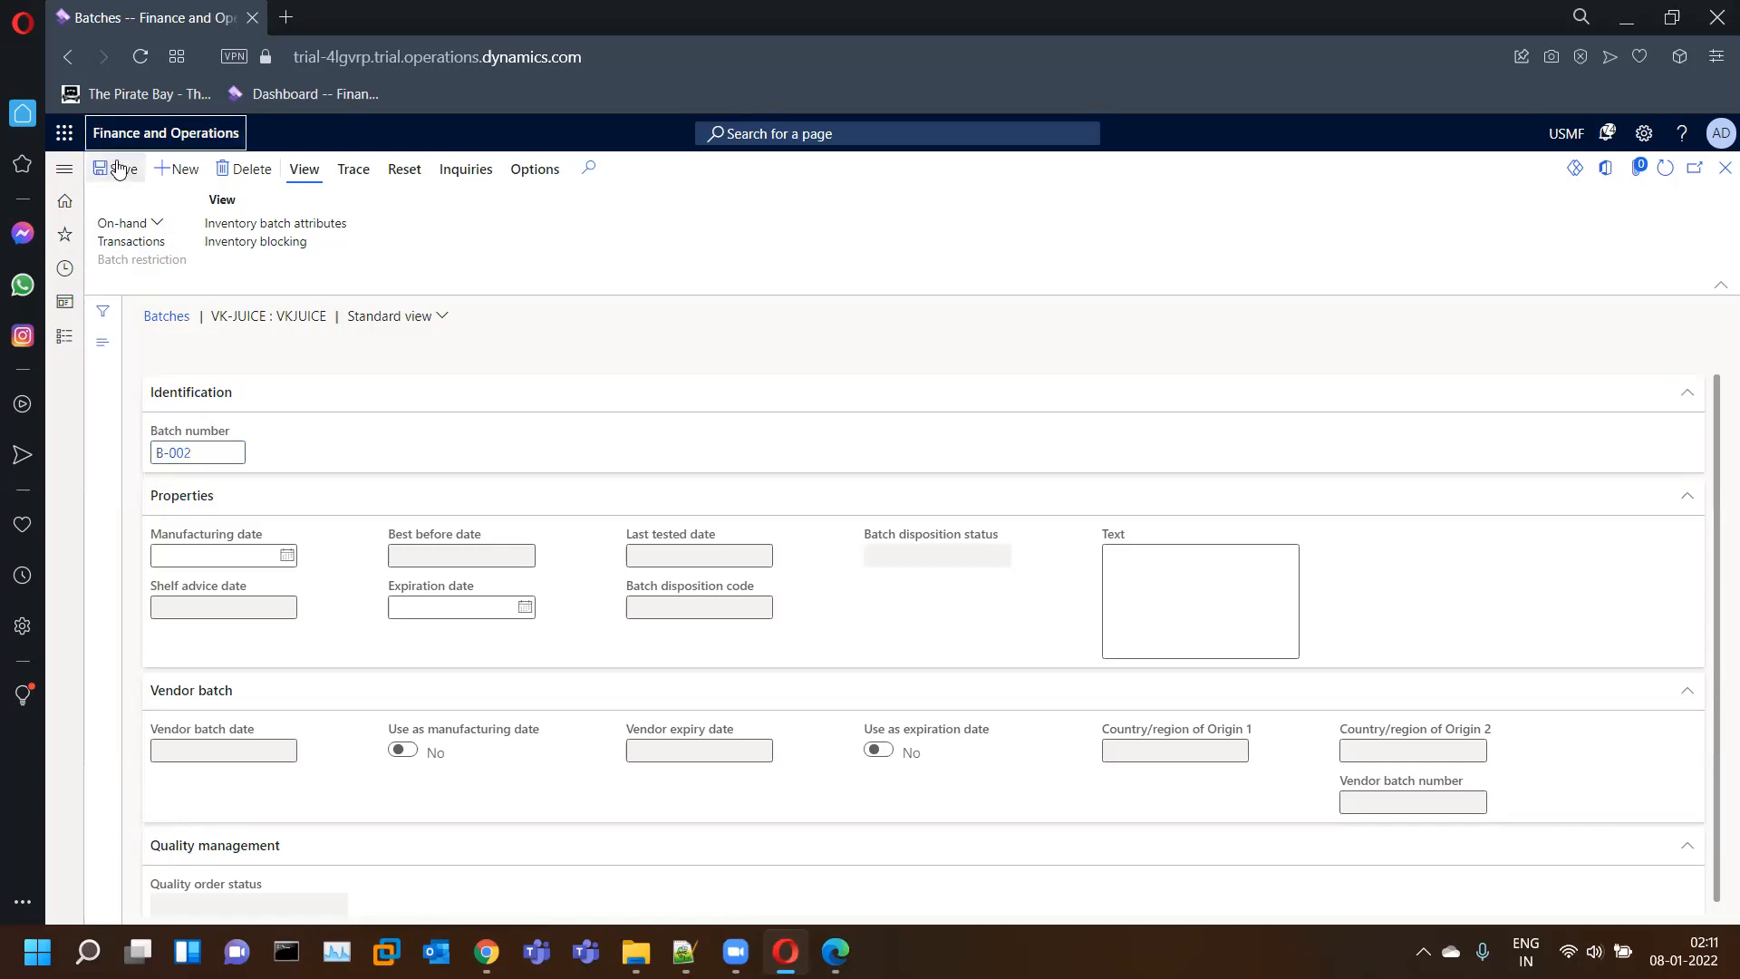
pyautogui.press('Escape')
pyautogui.press('Escape')
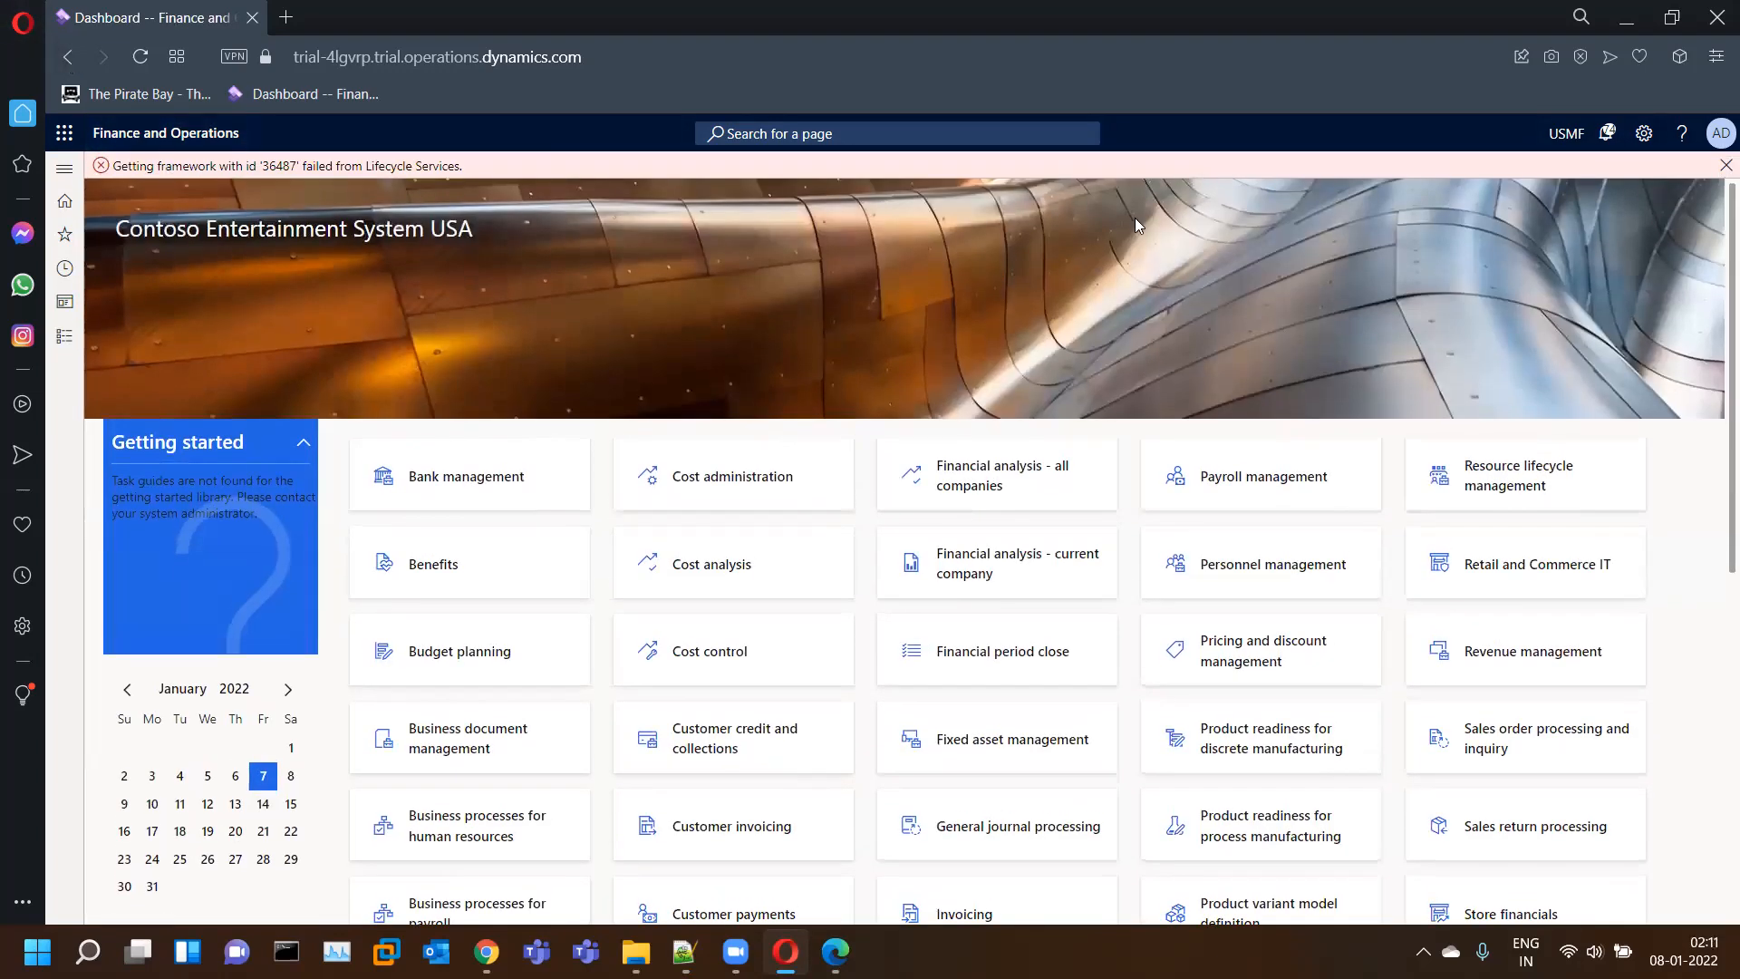
# - Filter the released products to item numbers beginning with "v" and open the batches of VK-Juice
pyautogui.click(1723, 166)
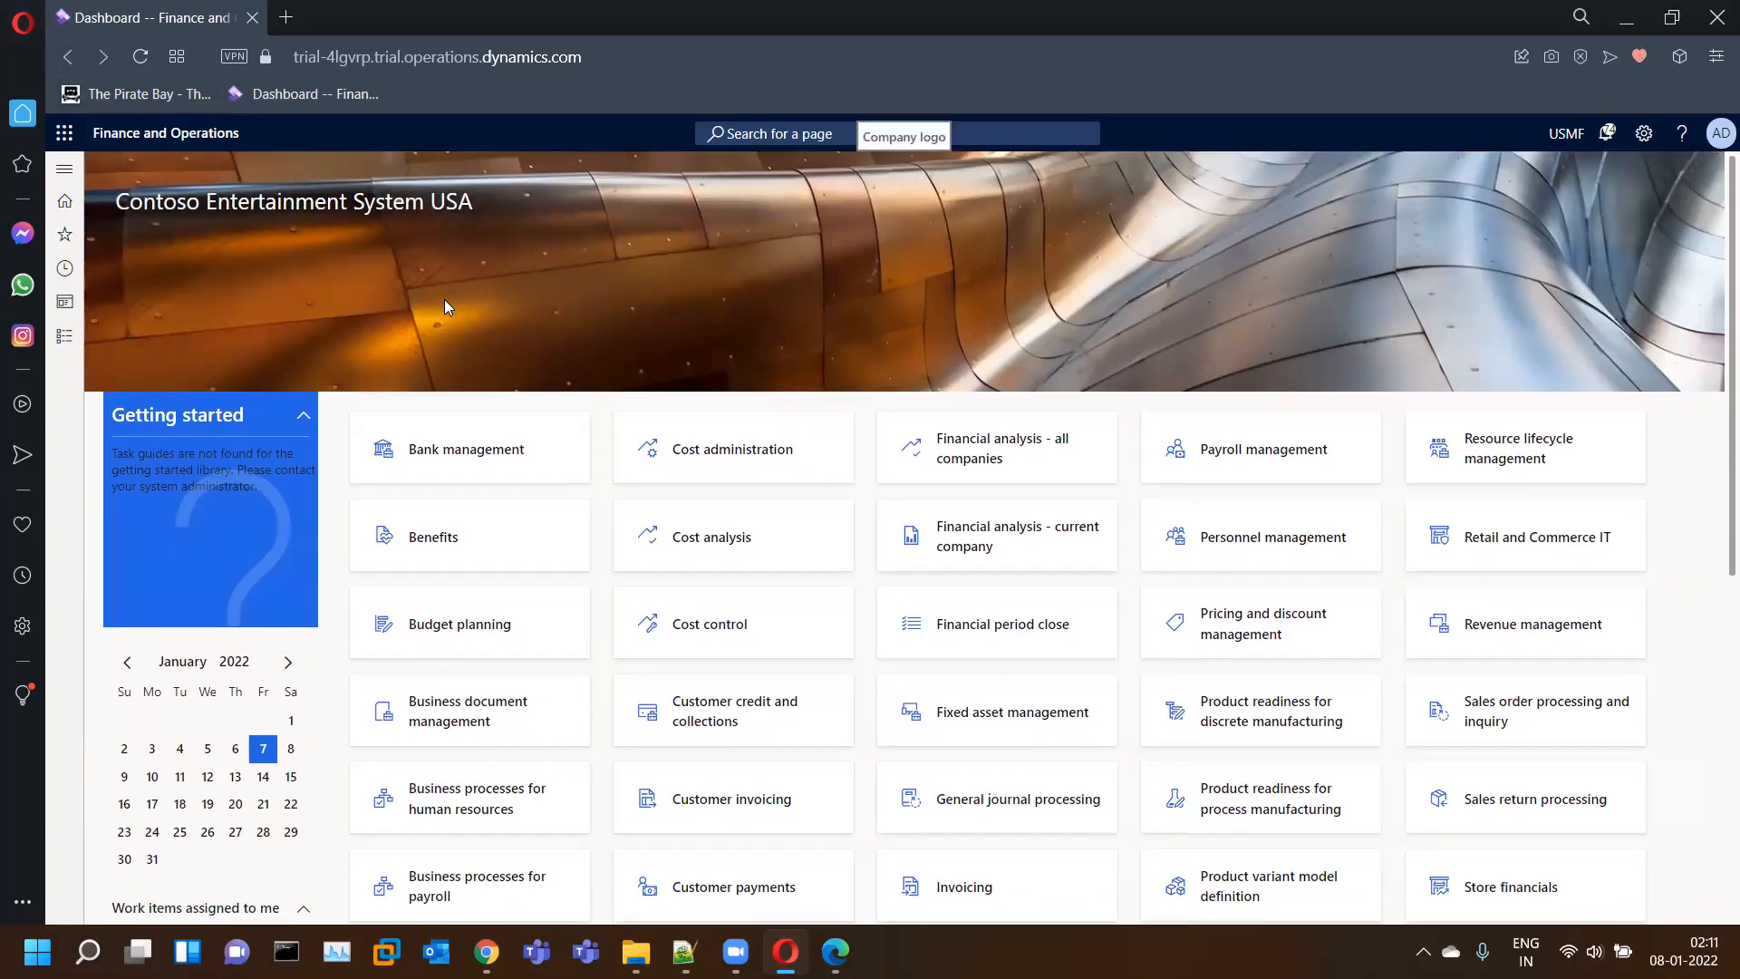
pyautogui.click(65, 168)
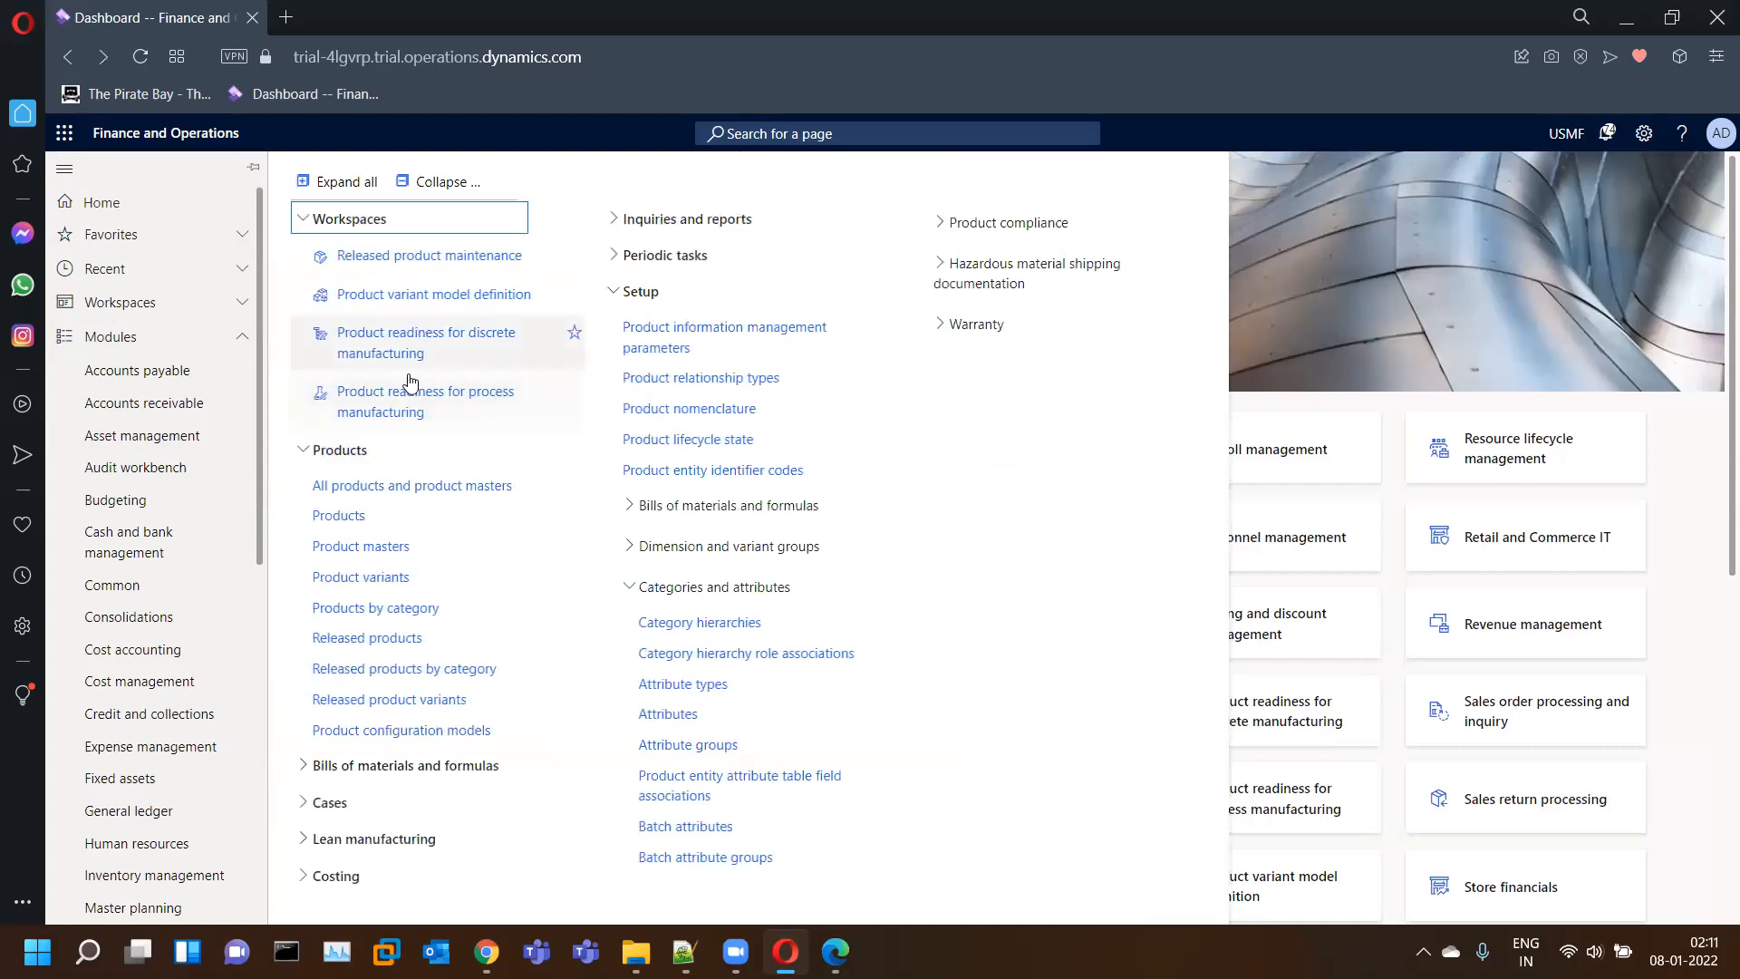
pyautogui.click(370, 640)
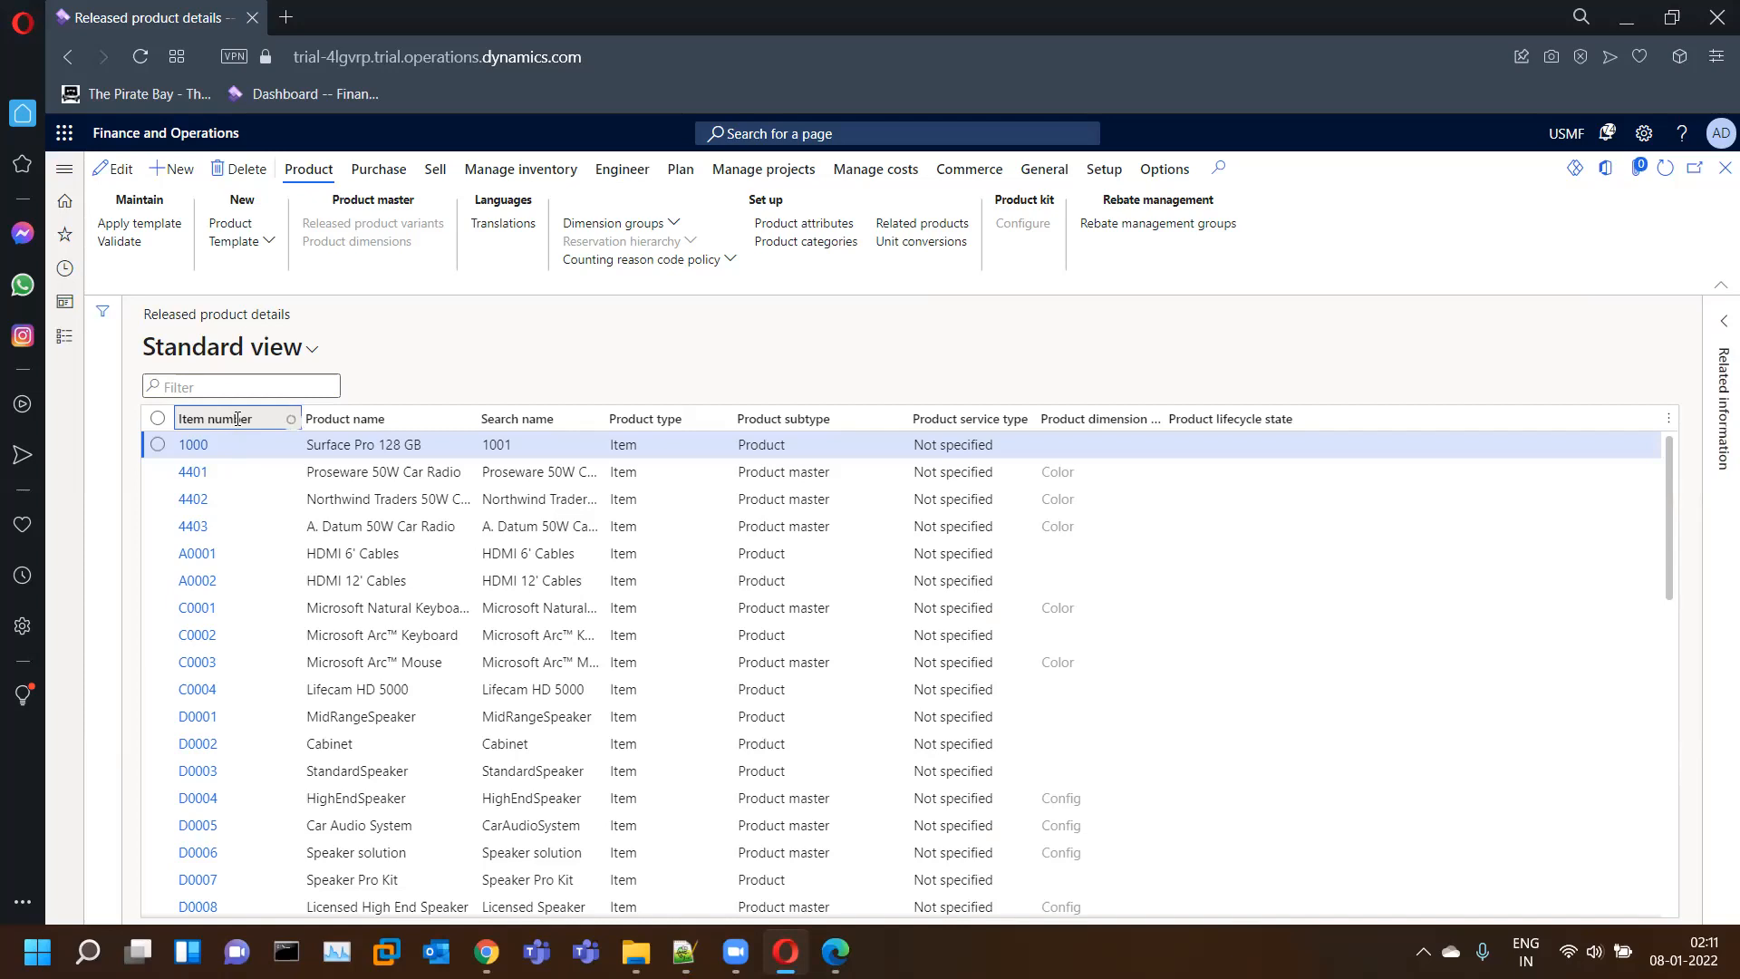
pyautogui.click(237, 419)
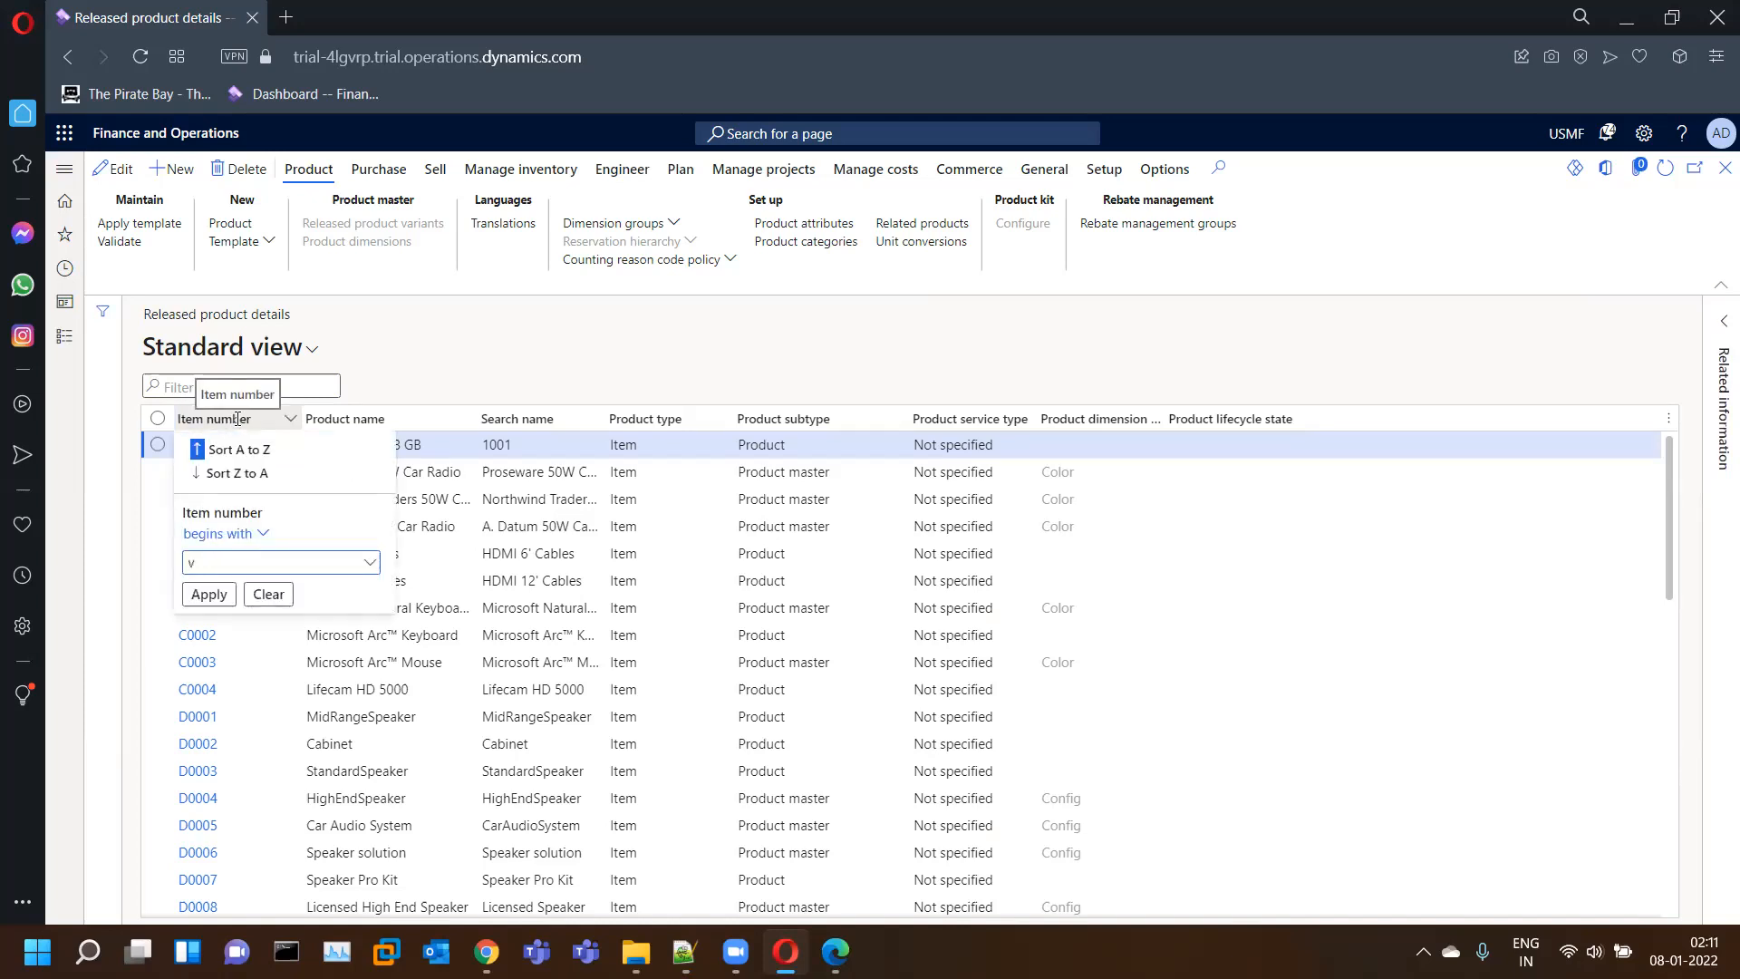
pyautogui.click(237, 422)
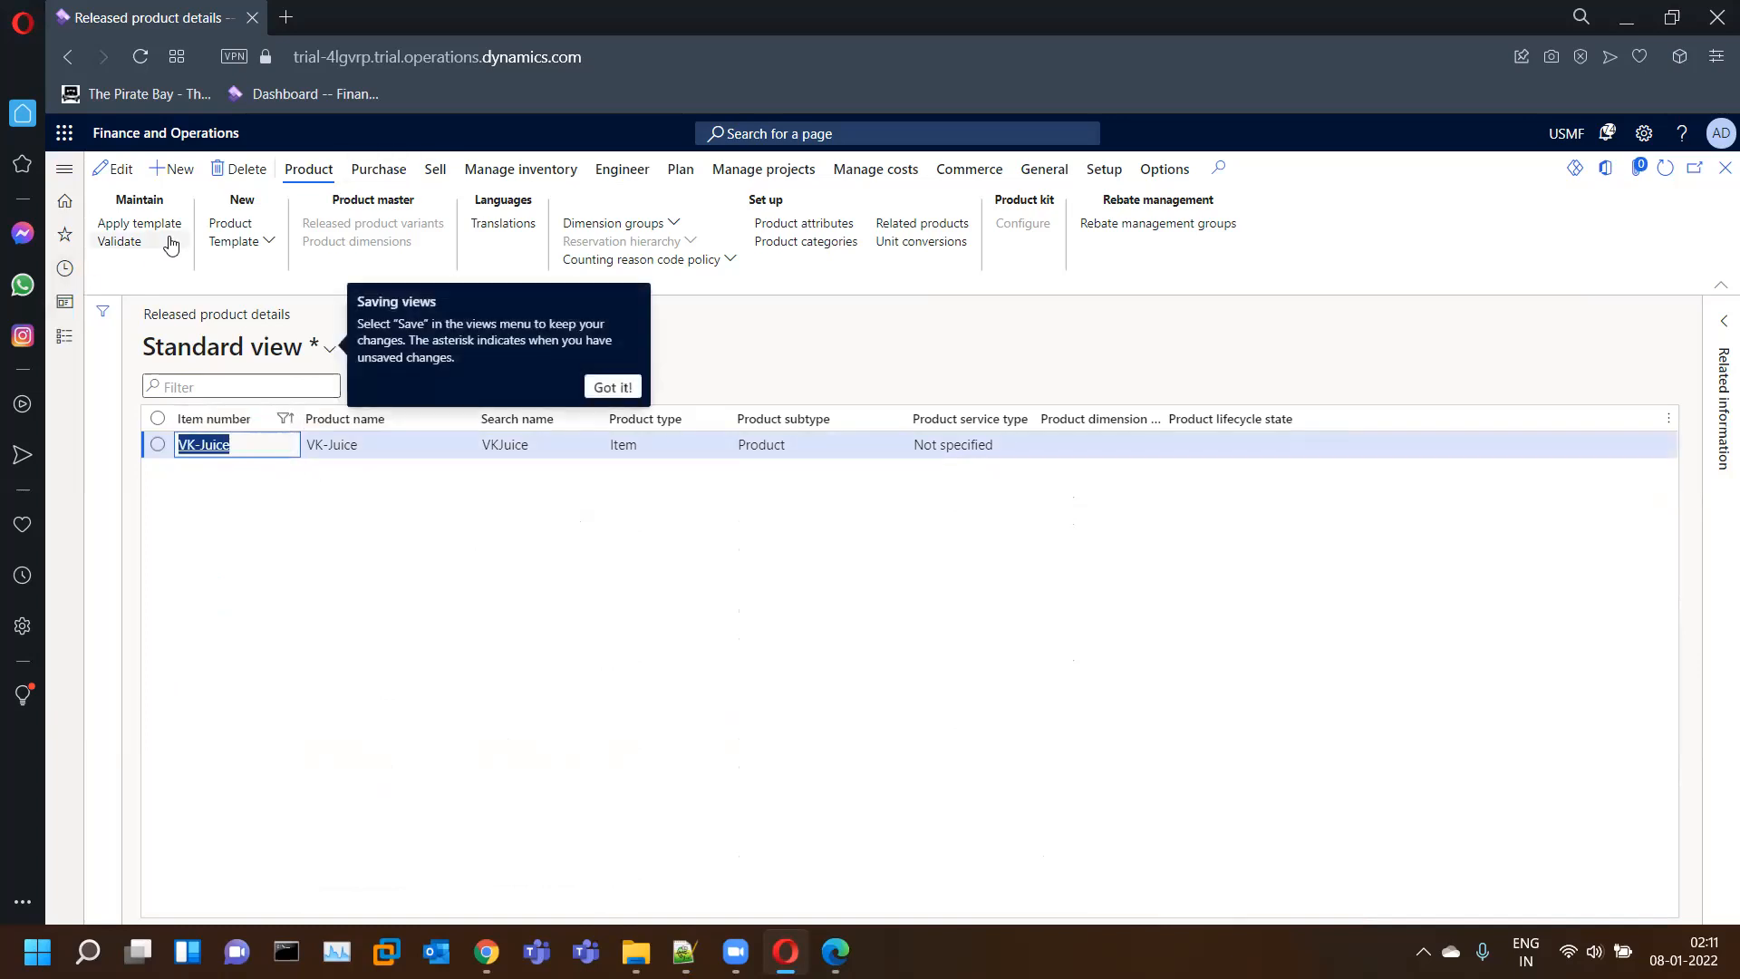
pyautogui.click(522, 172)
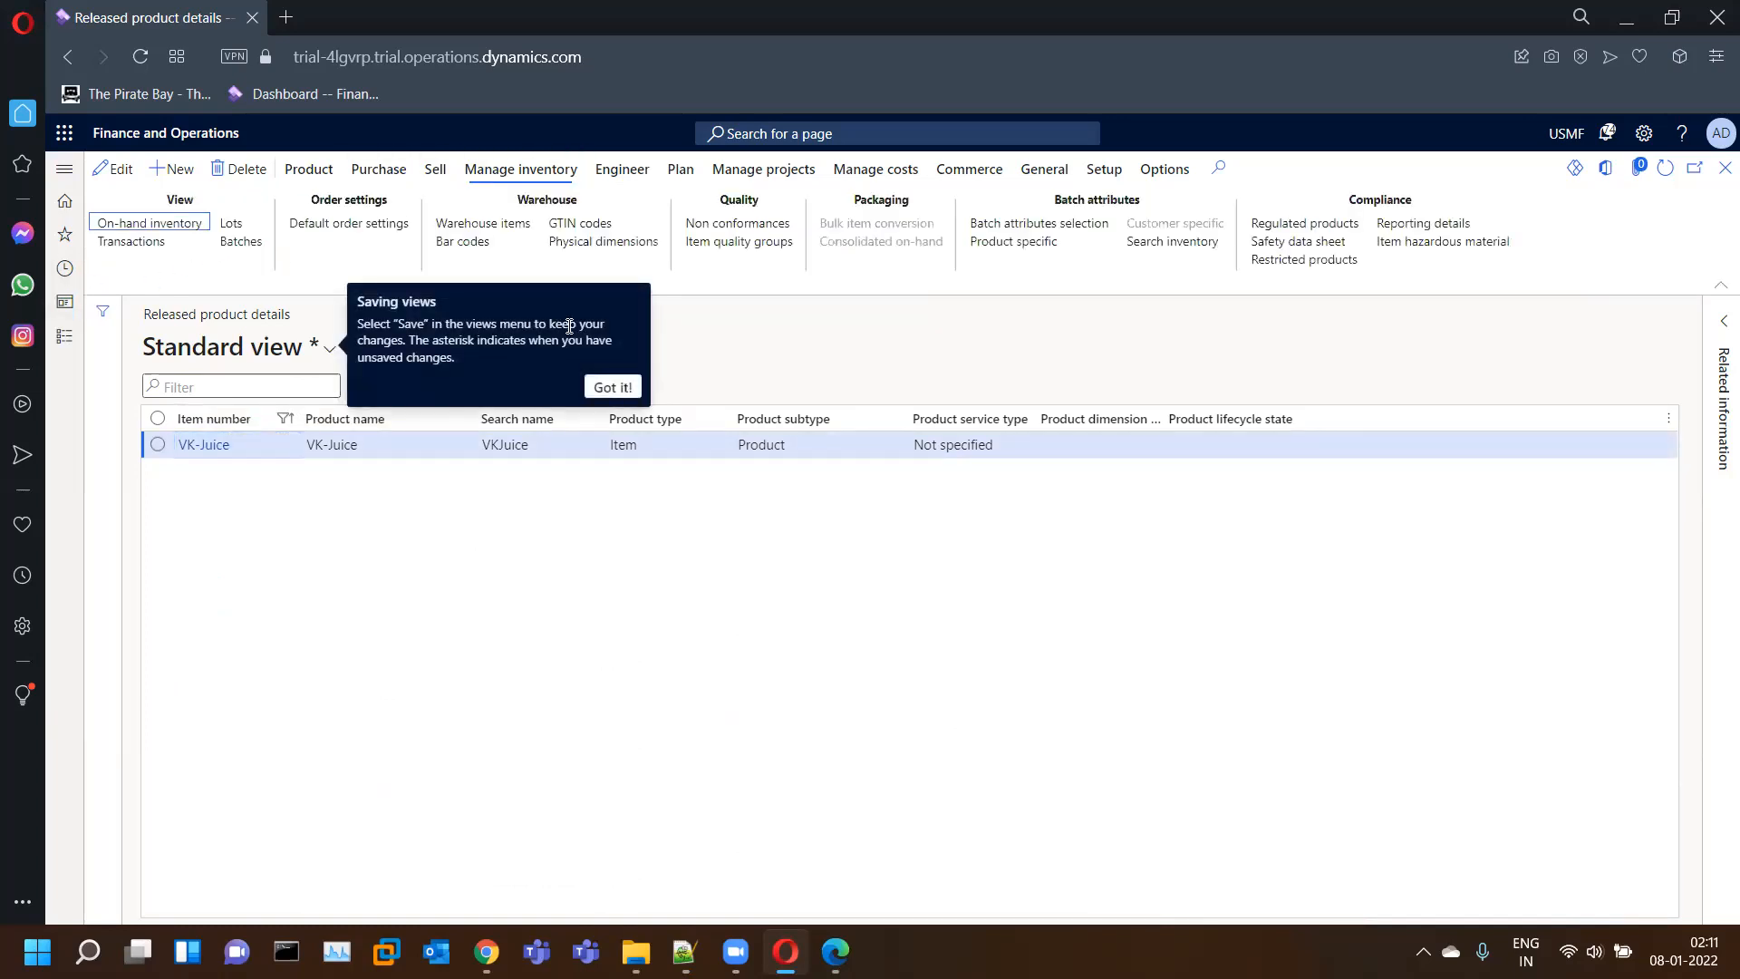
pyautogui.click(613, 388)
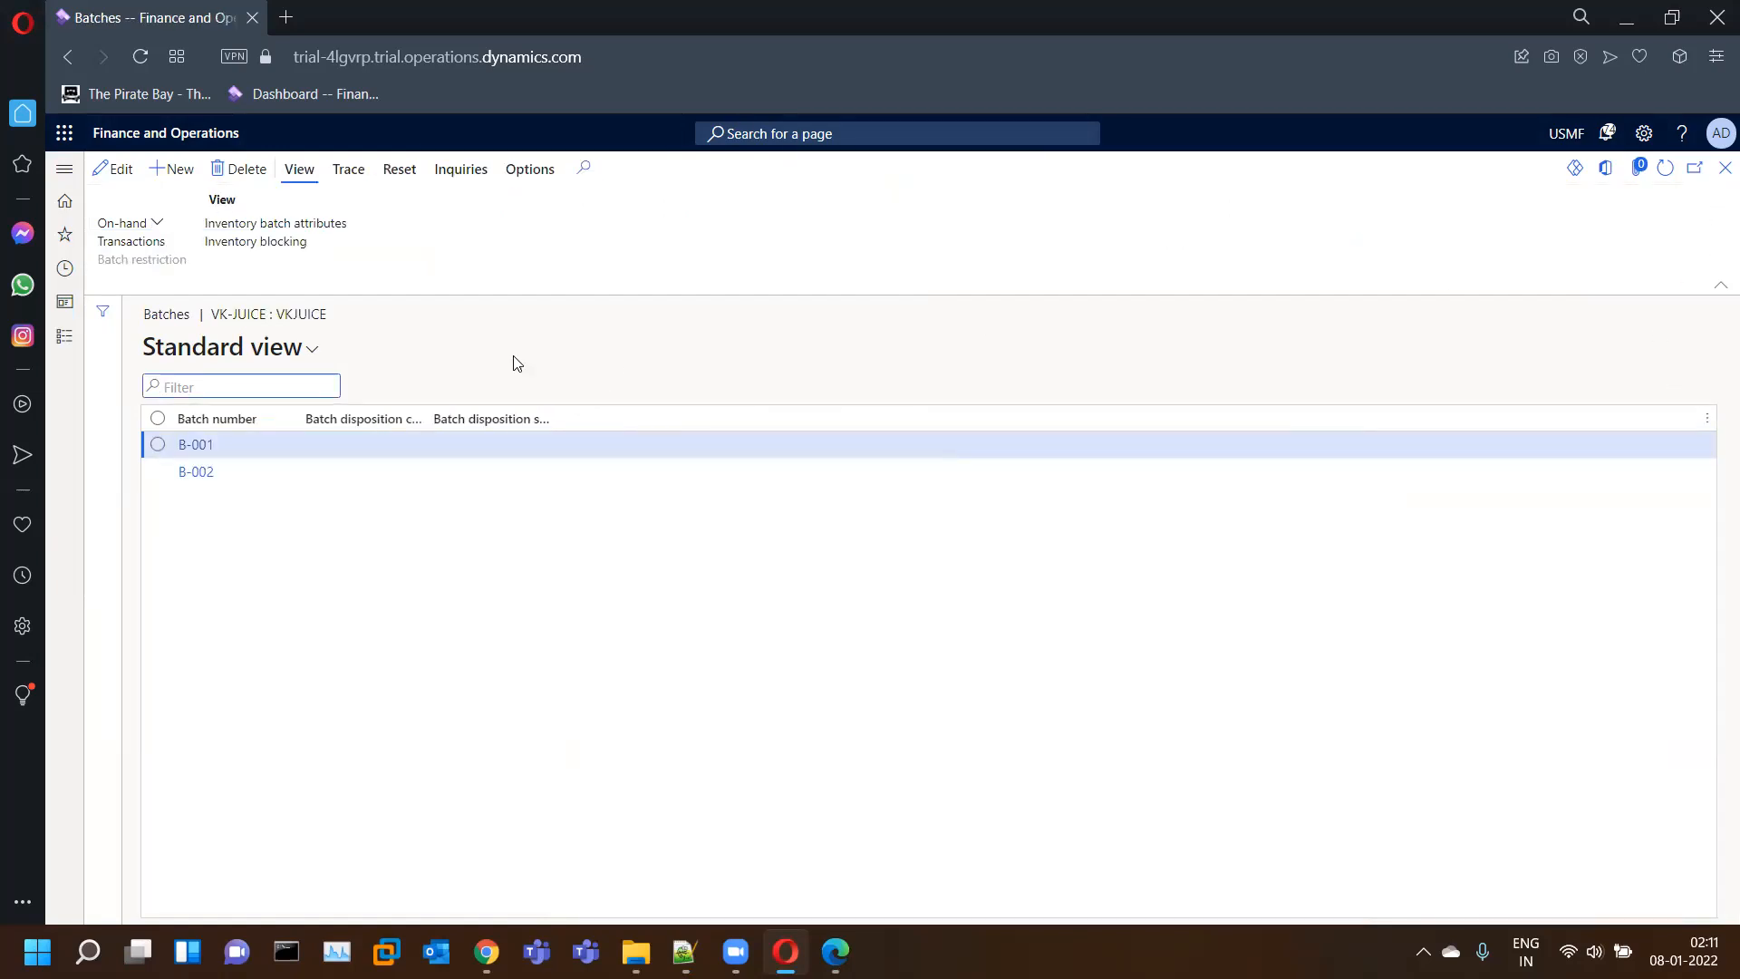
# - Duplicate the browser tab and view the on-hand inventory of VK-Juice in the original tab
pyautogui.rightClick(149, 16)
pyautogui.click(262, 166)
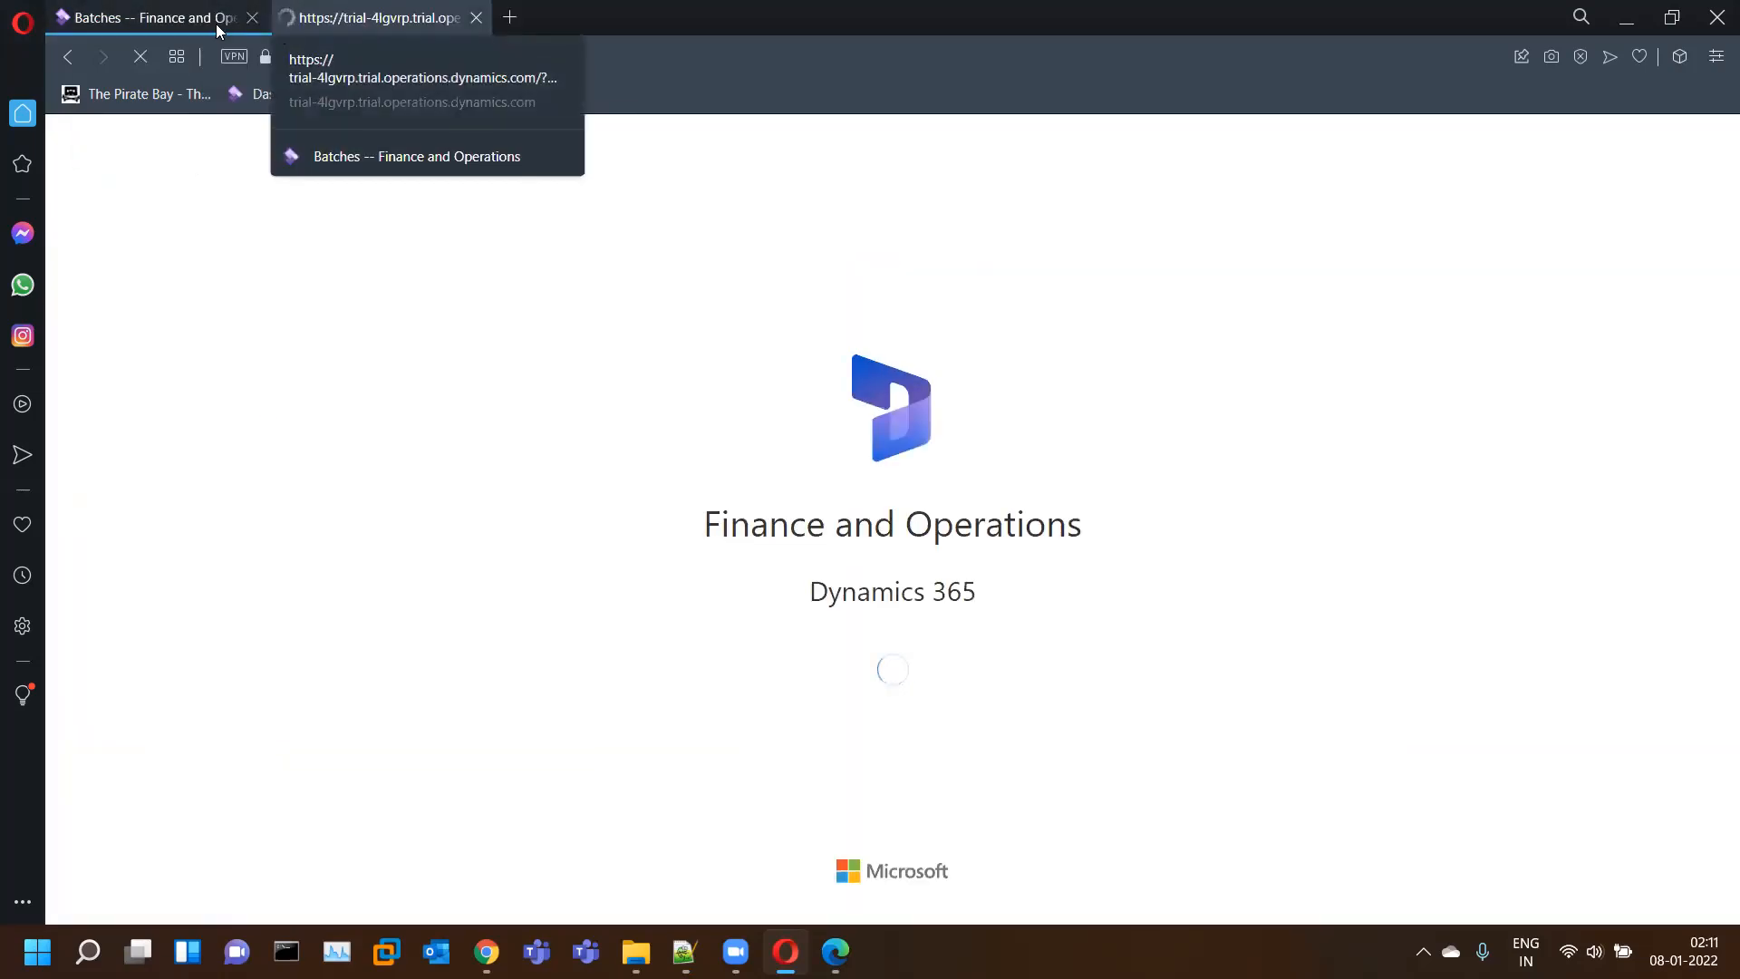
pyautogui.click(1713, 171)
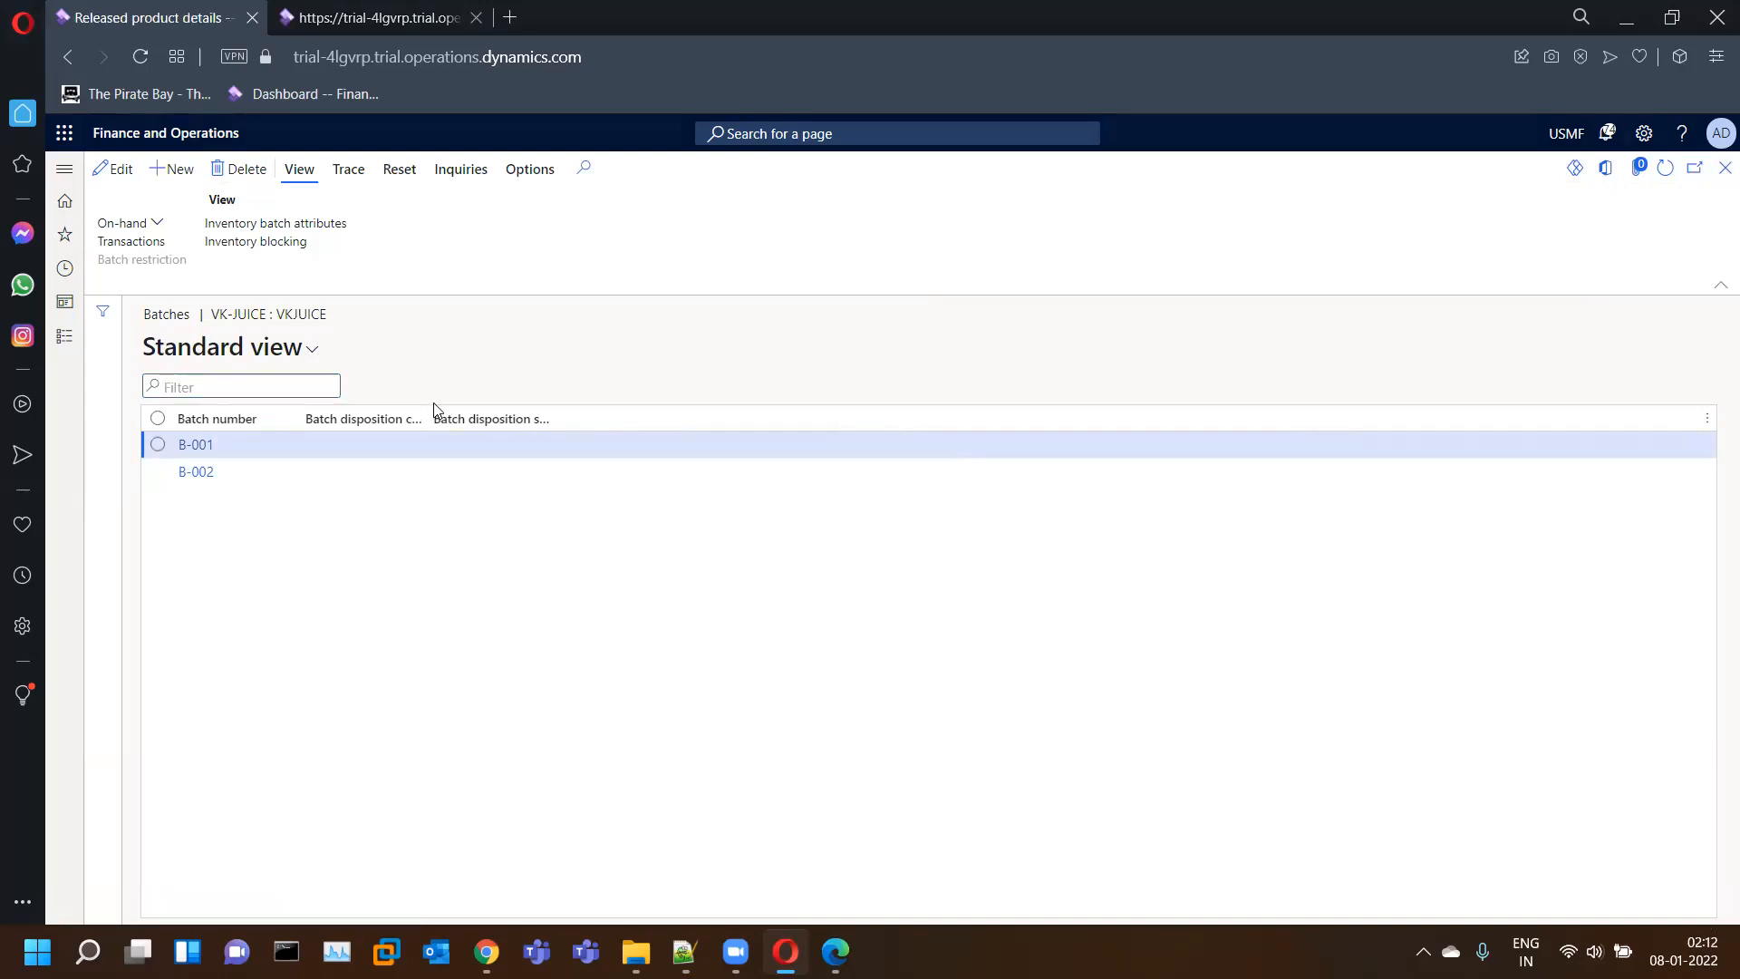
pyautogui.click(148, 225)
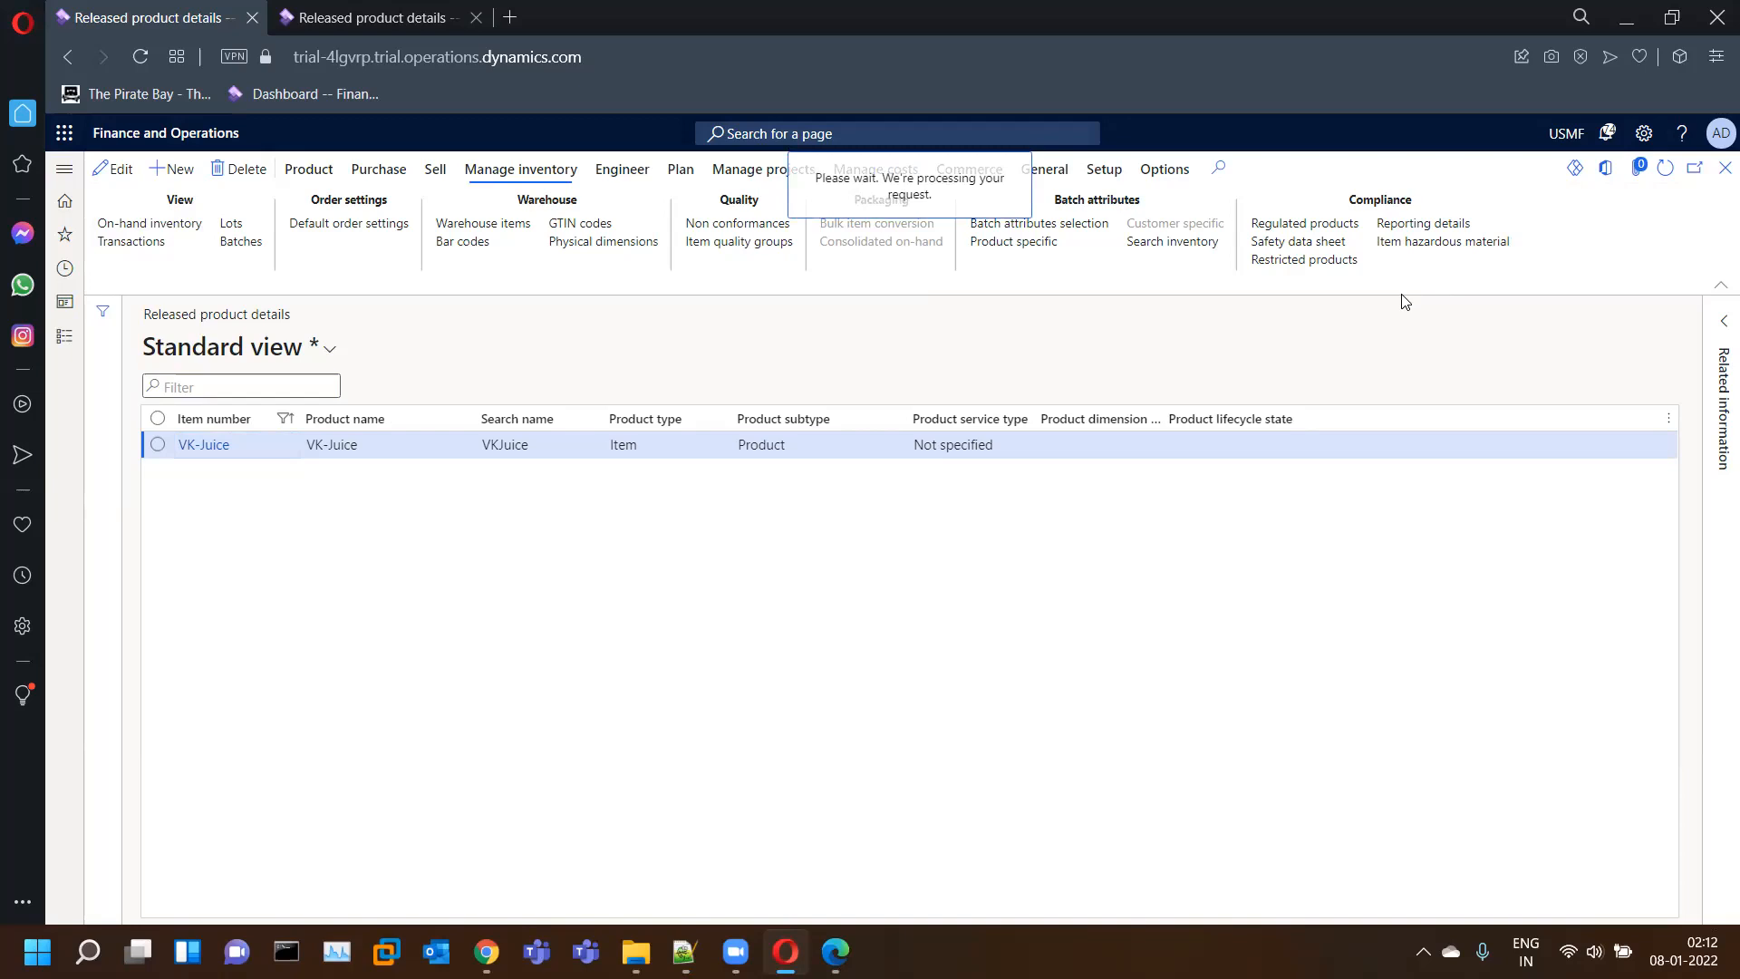
pyautogui.click(380, 17)
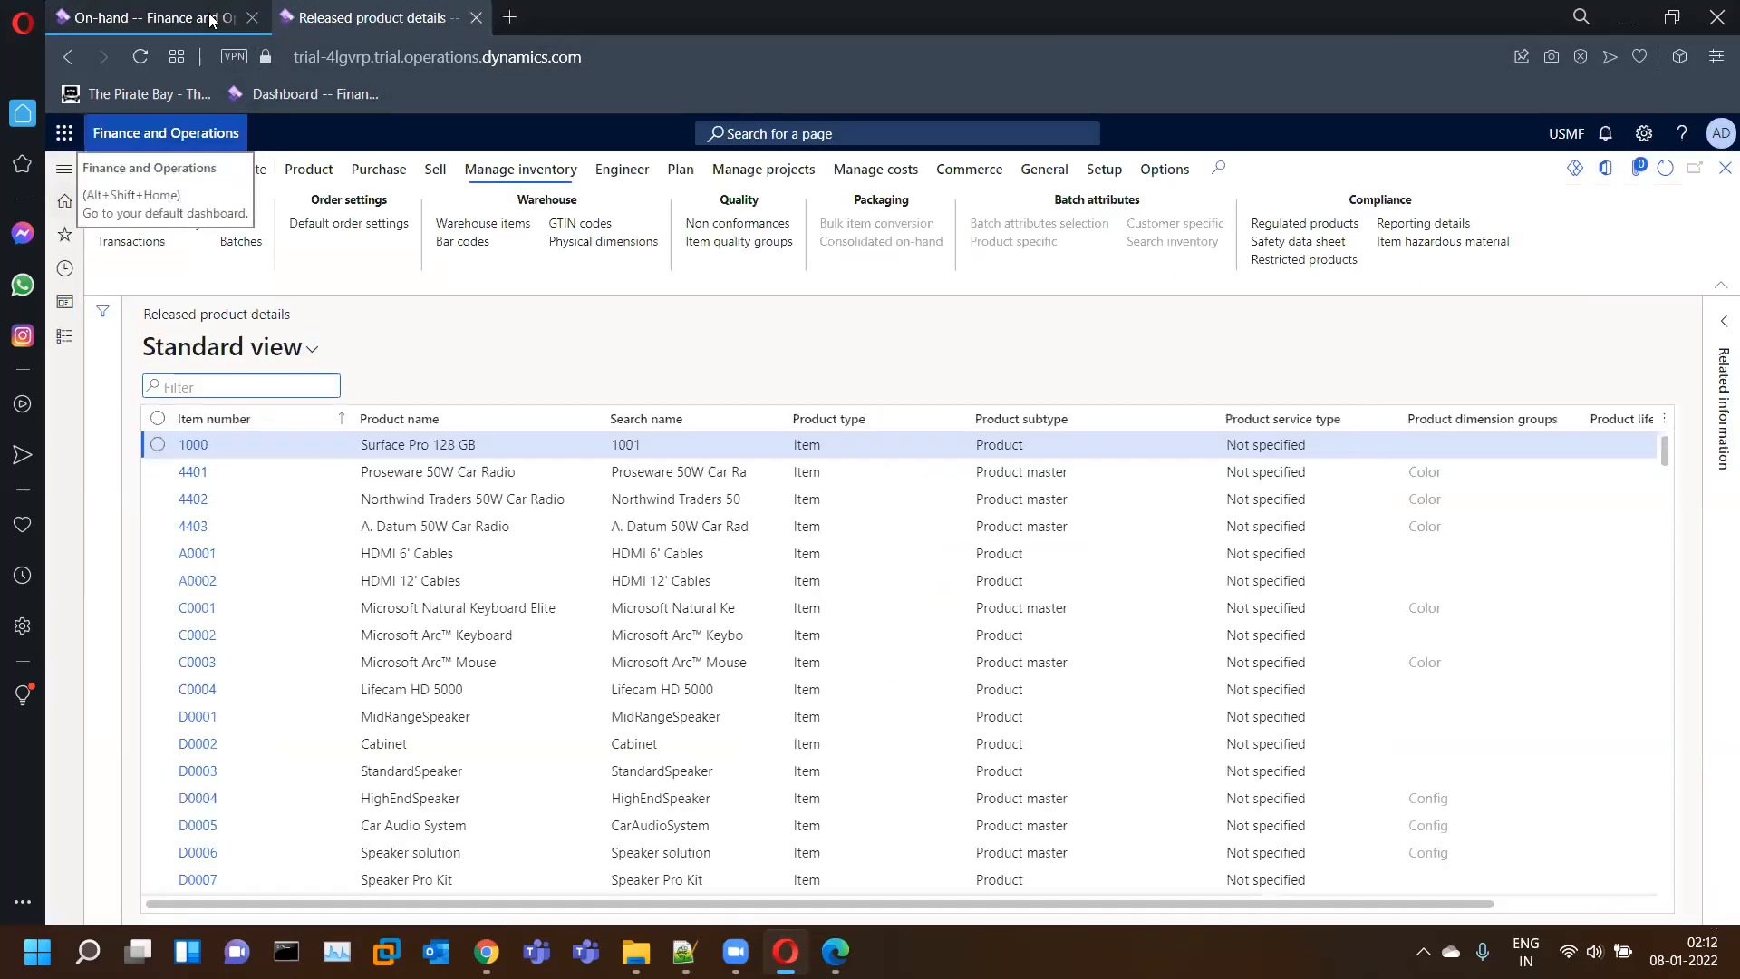
pyautogui.click(145, 17)
pyautogui.click(1725, 169)
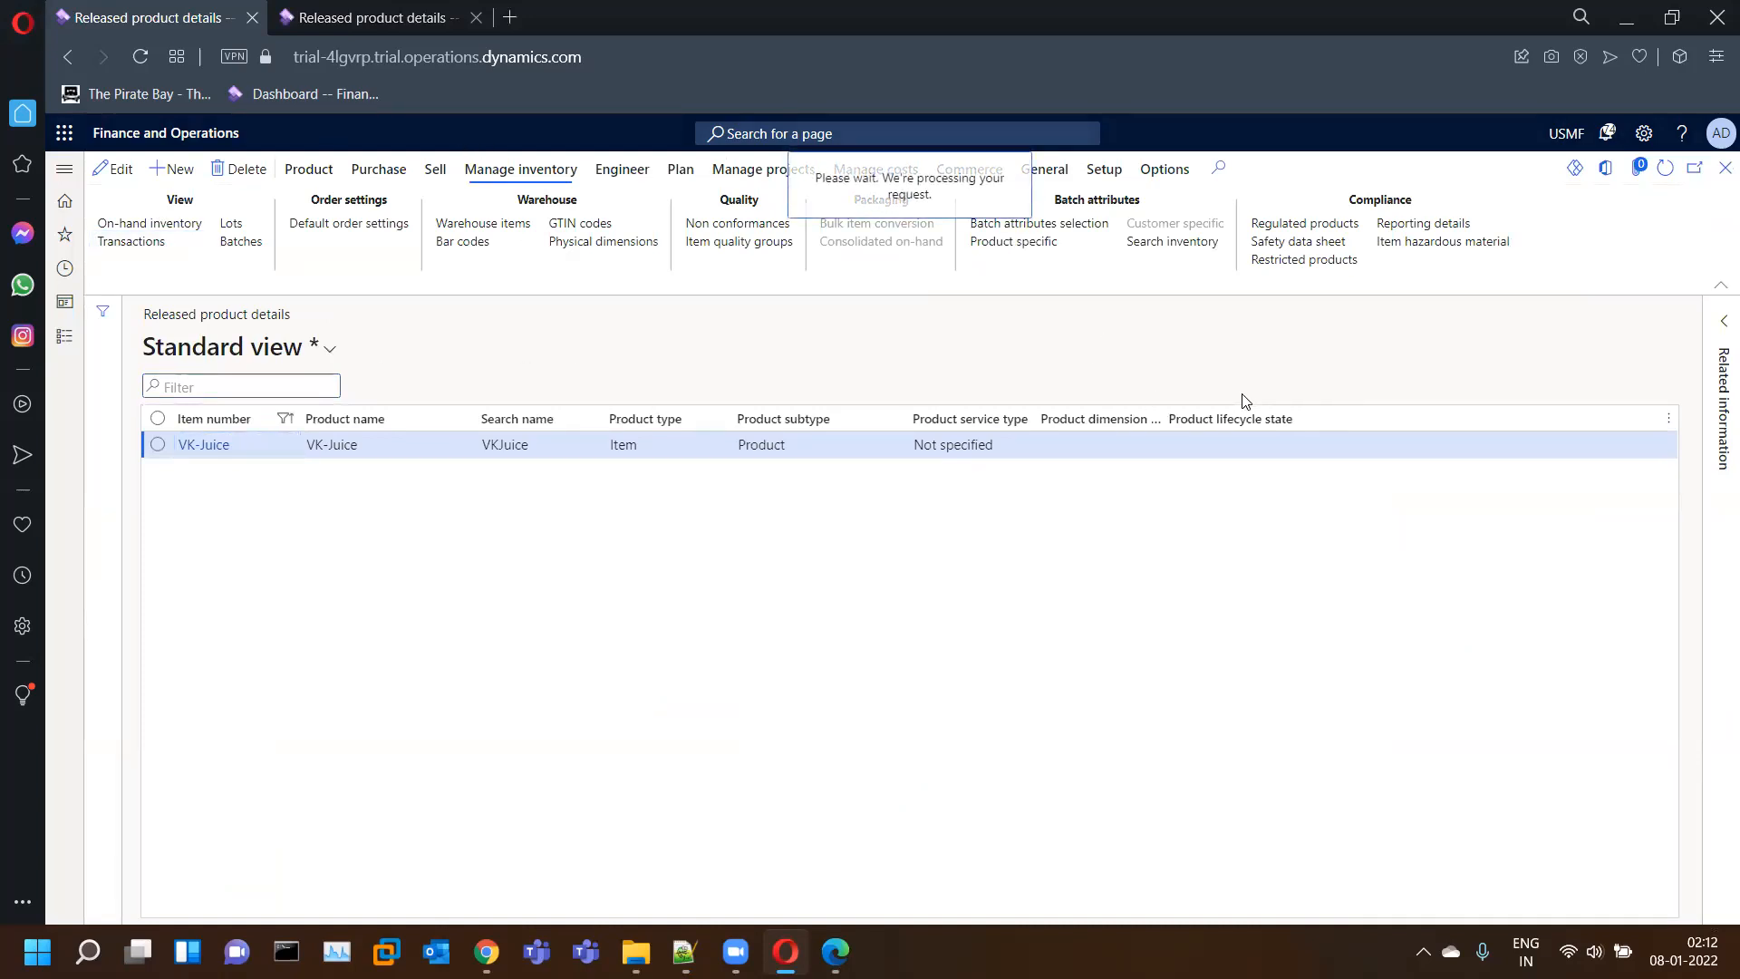
pyautogui.click(1722, 170)
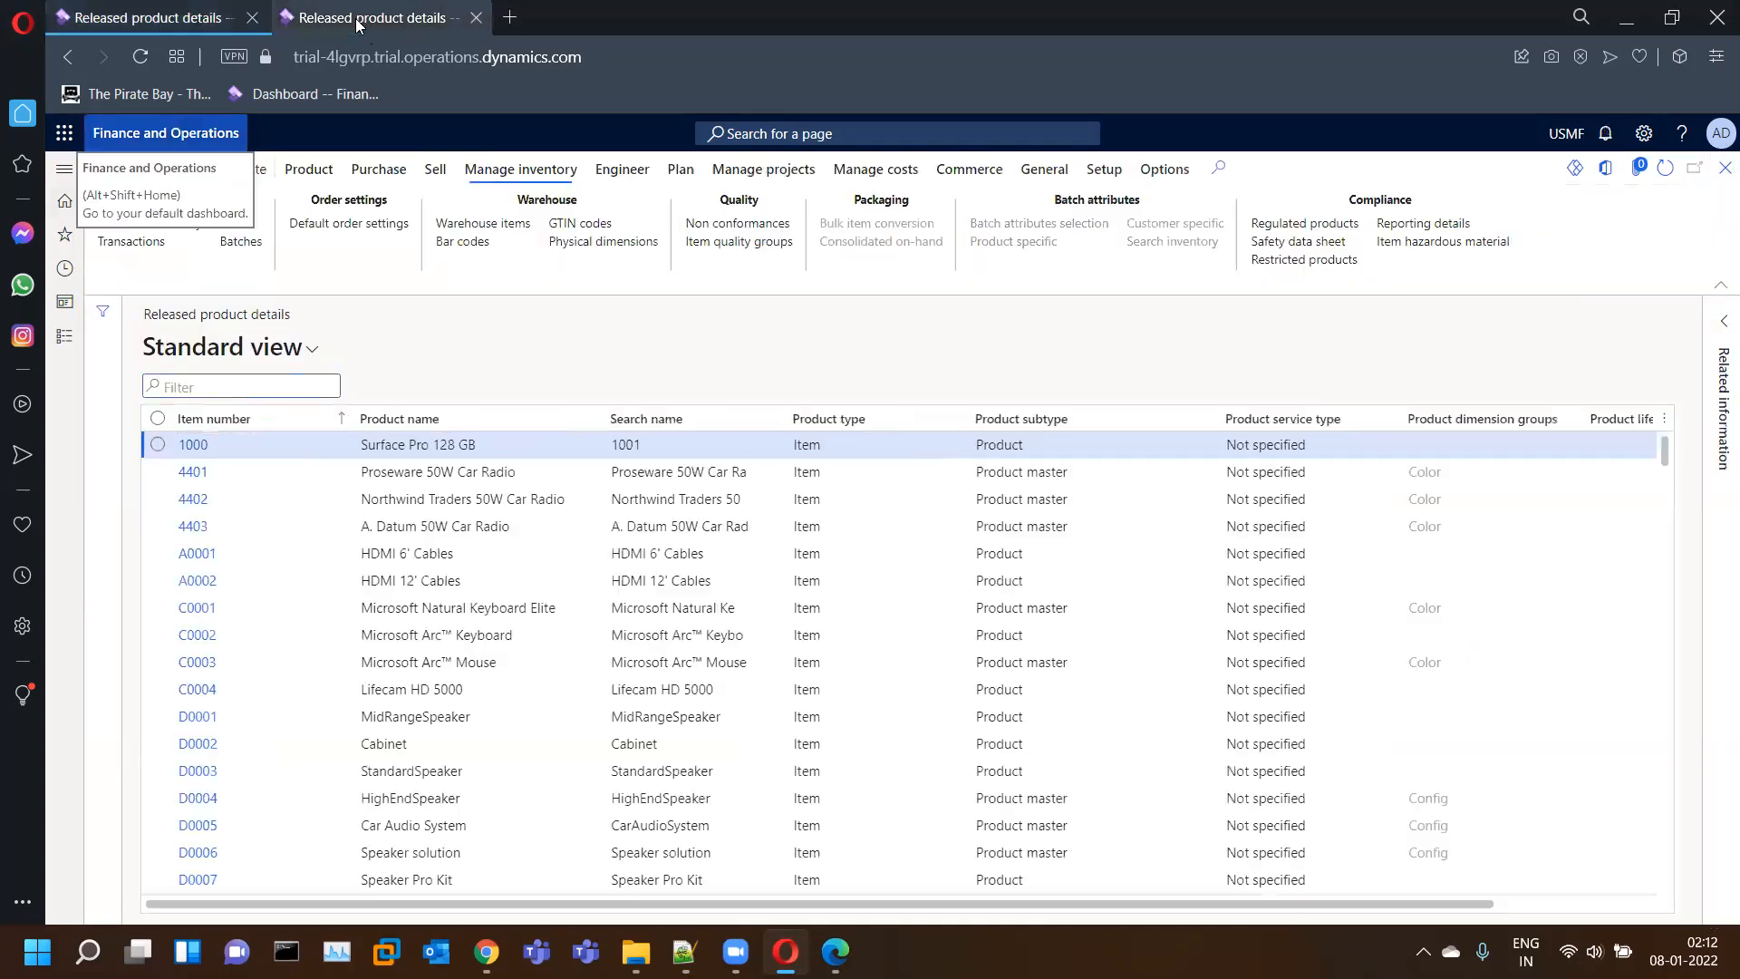
# - Start a new purchase order from all purchase orders in Accounts payable, with Acme Office Supplies as the vendor
pyautogui.click(65, 169)
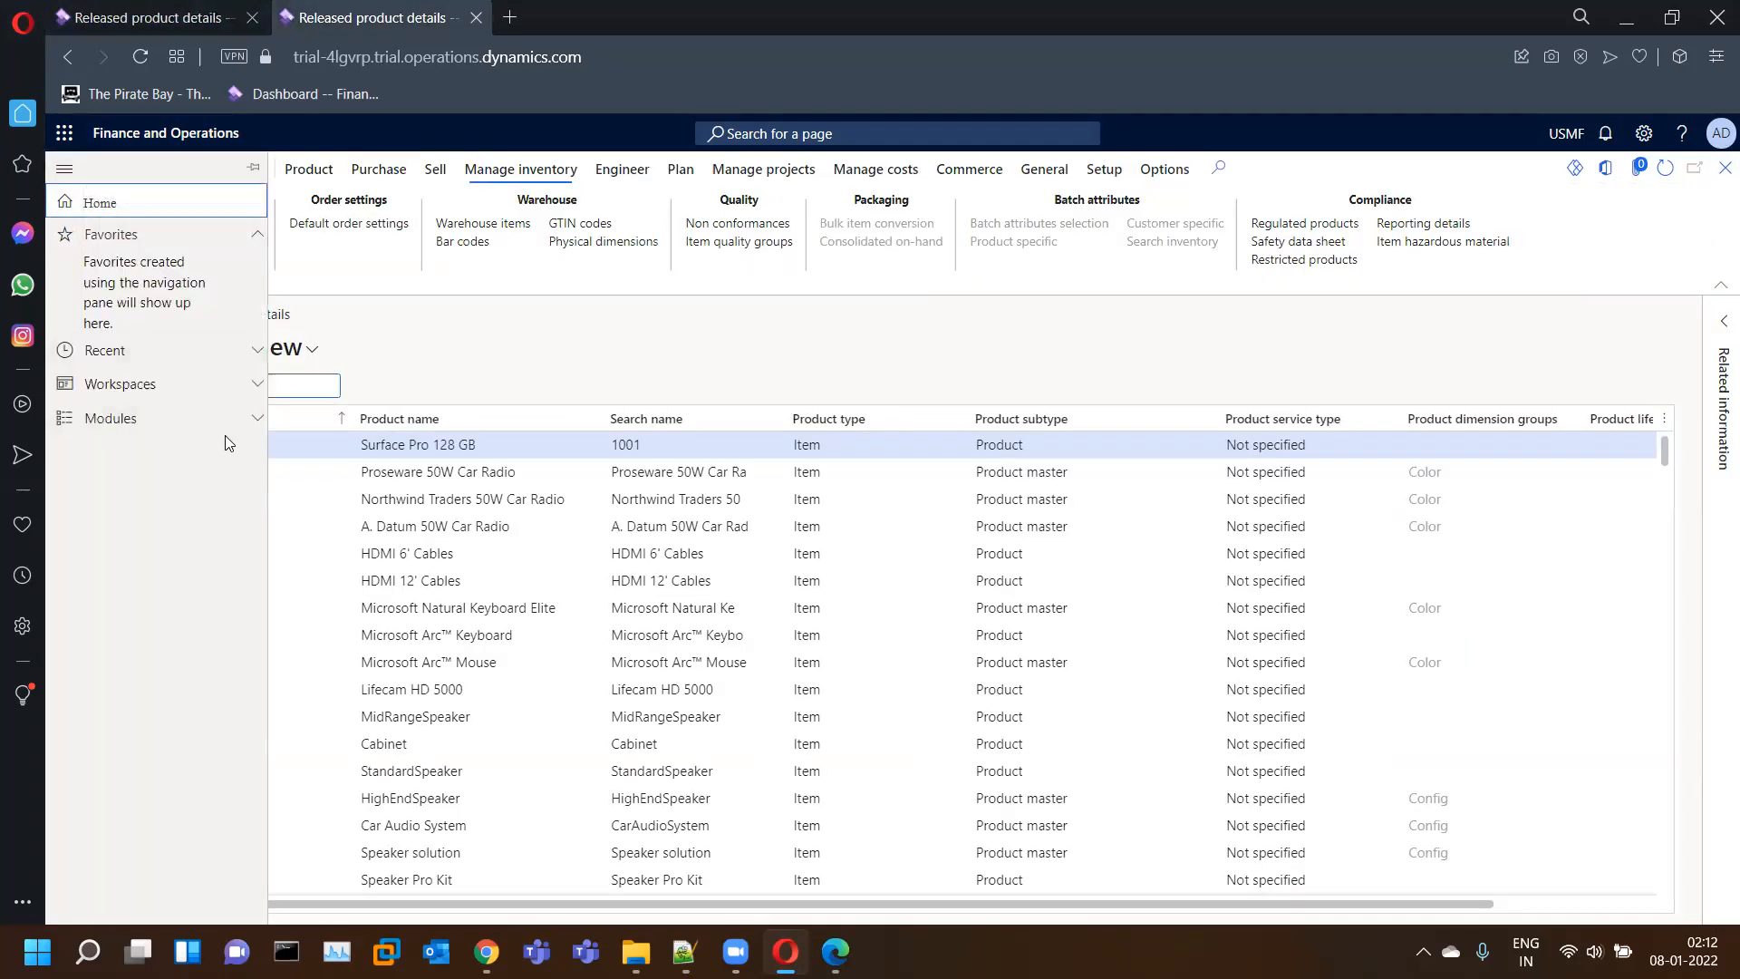
pyautogui.click(110, 337)
pyautogui.click(136, 370)
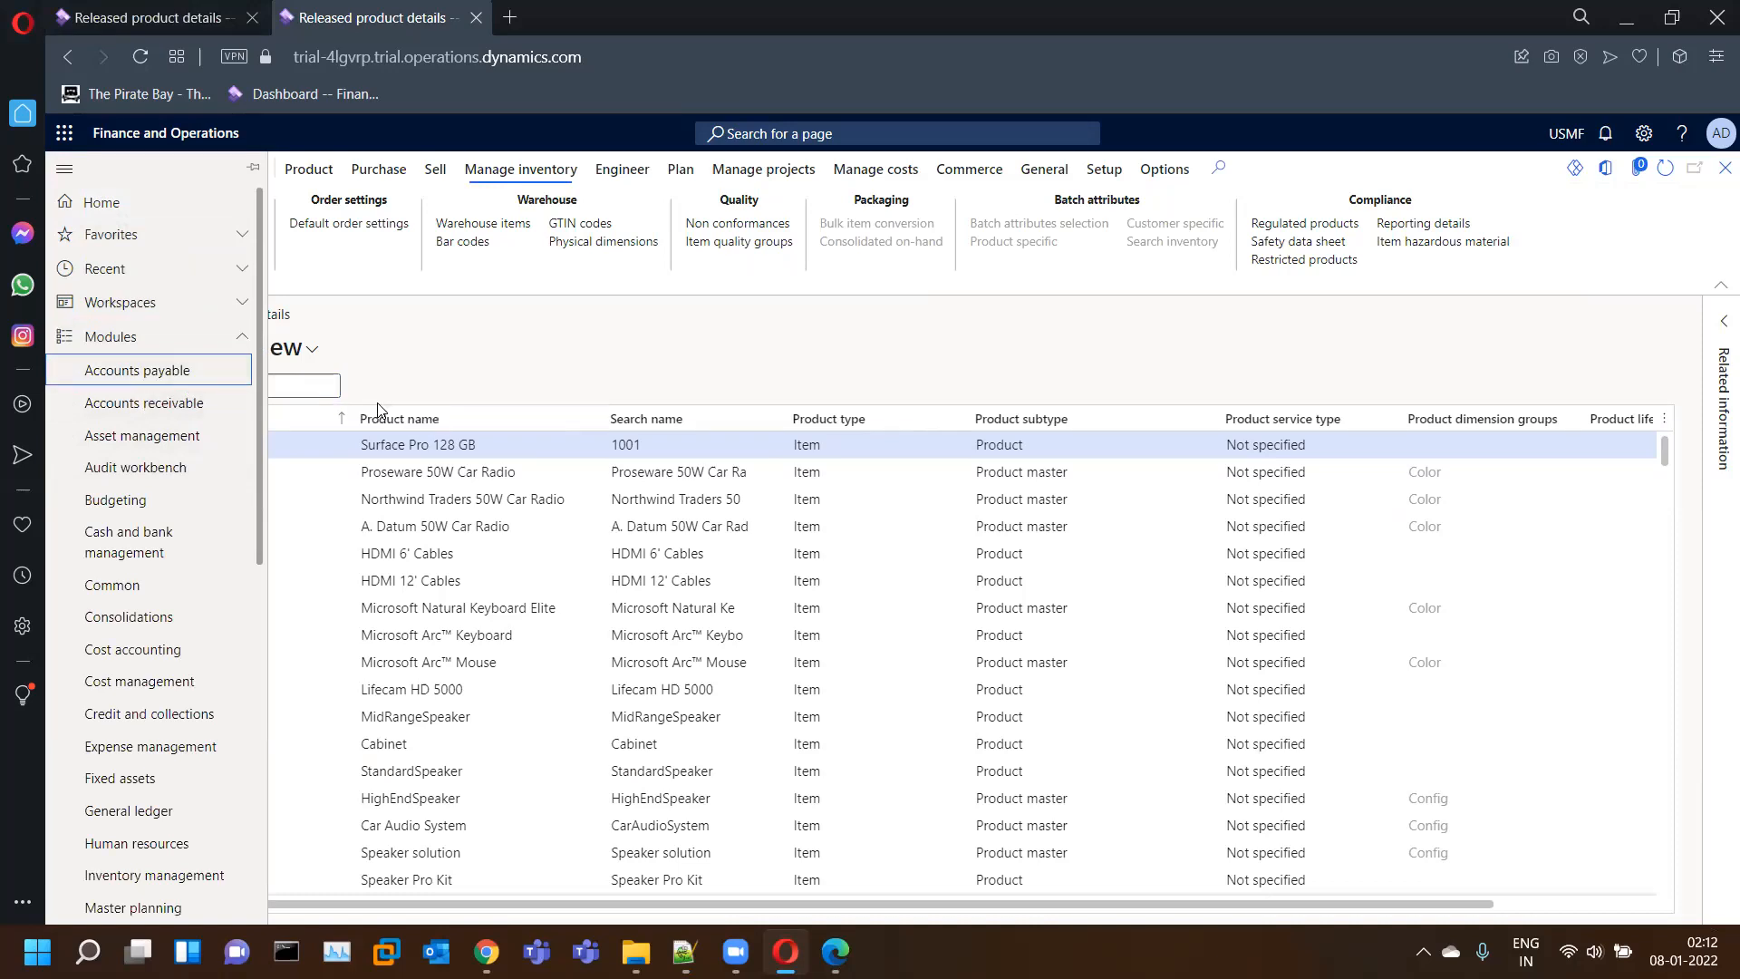
pyautogui.click(371, 404)
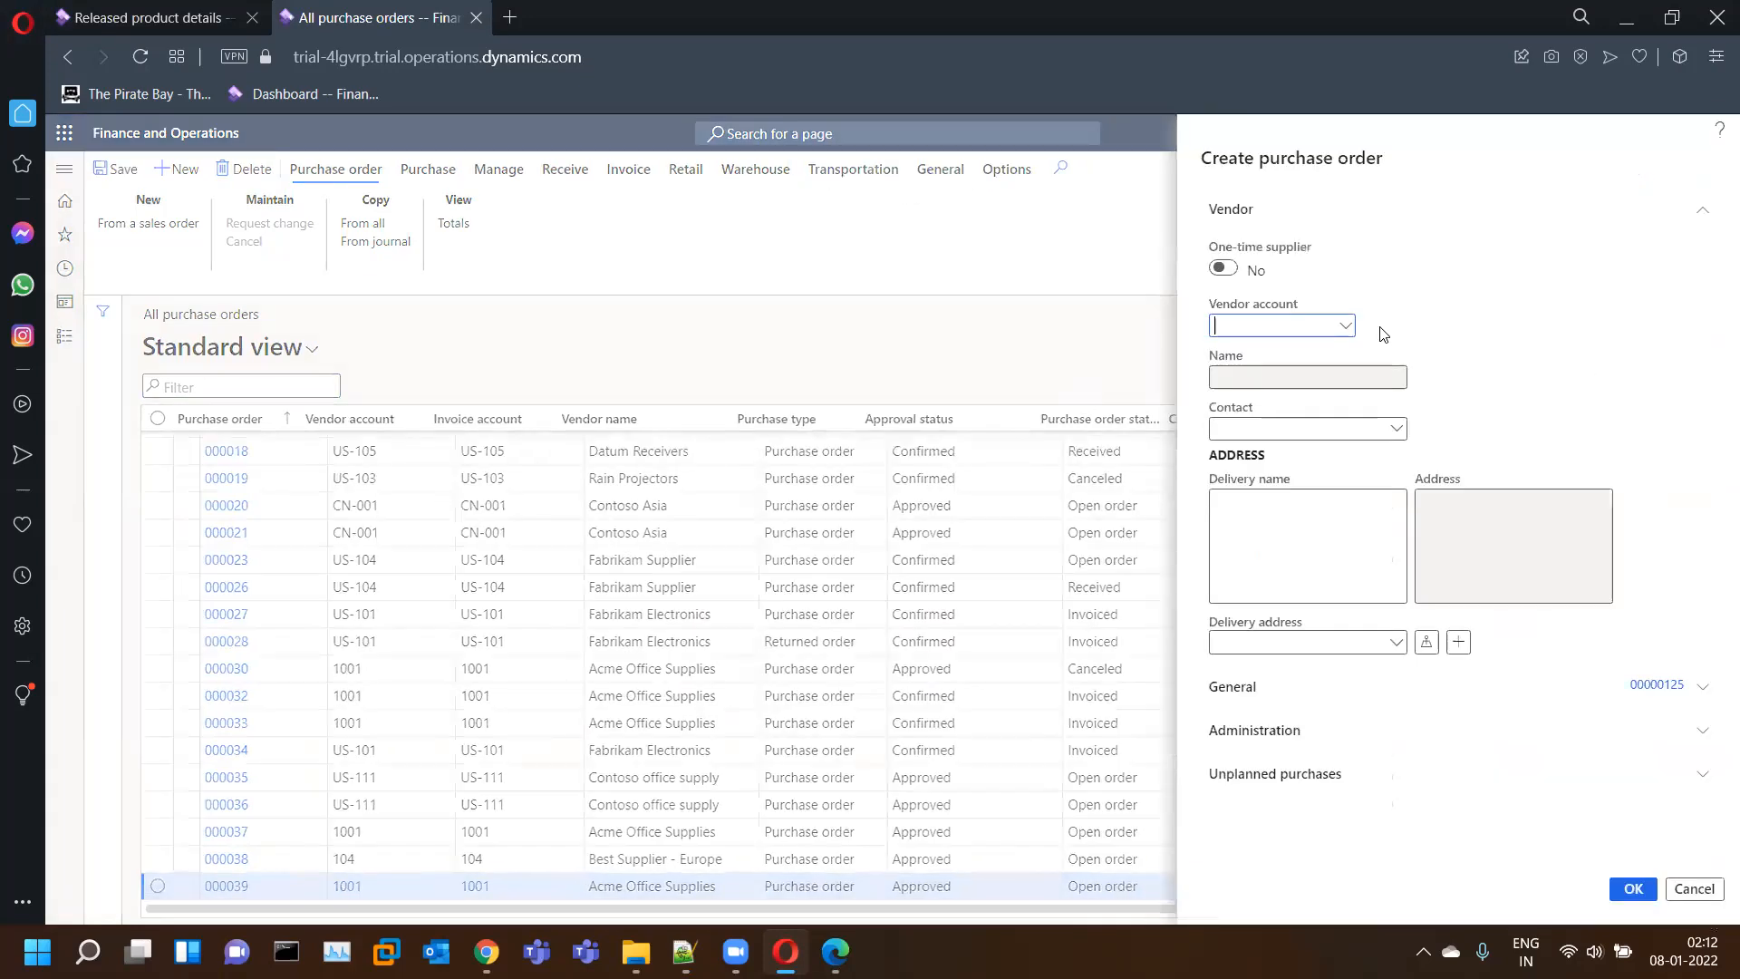
pyautogui.click(1343, 328)
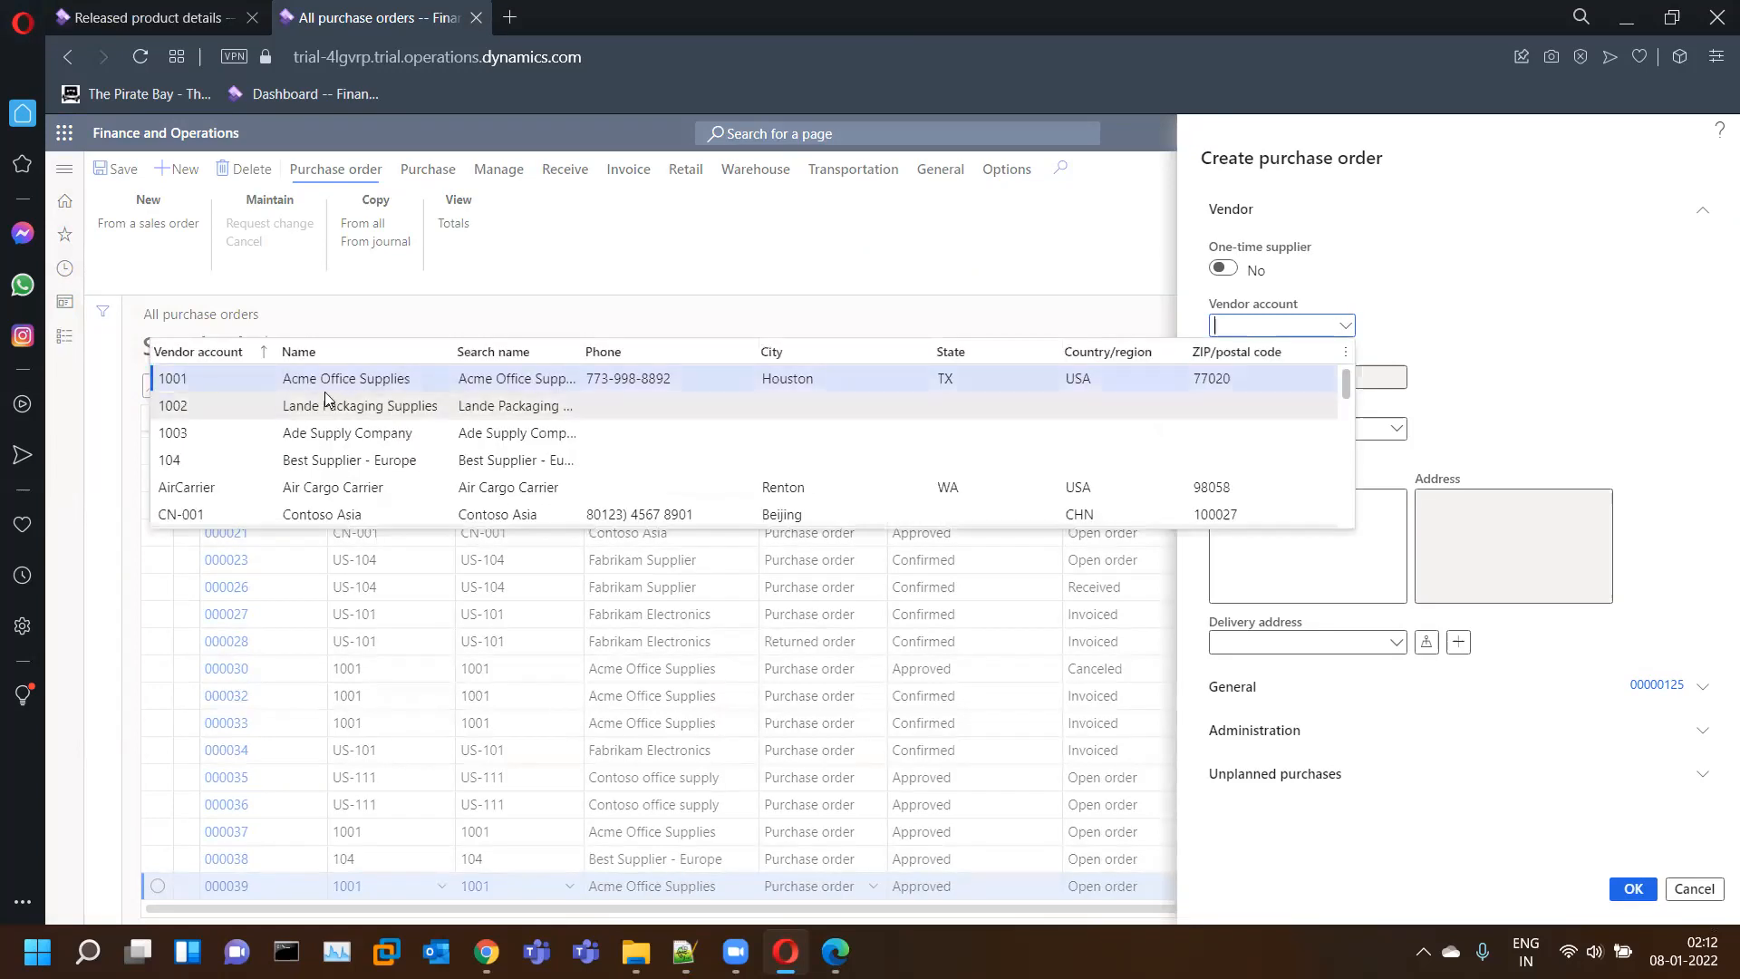
pyautogui.click(315, 382)
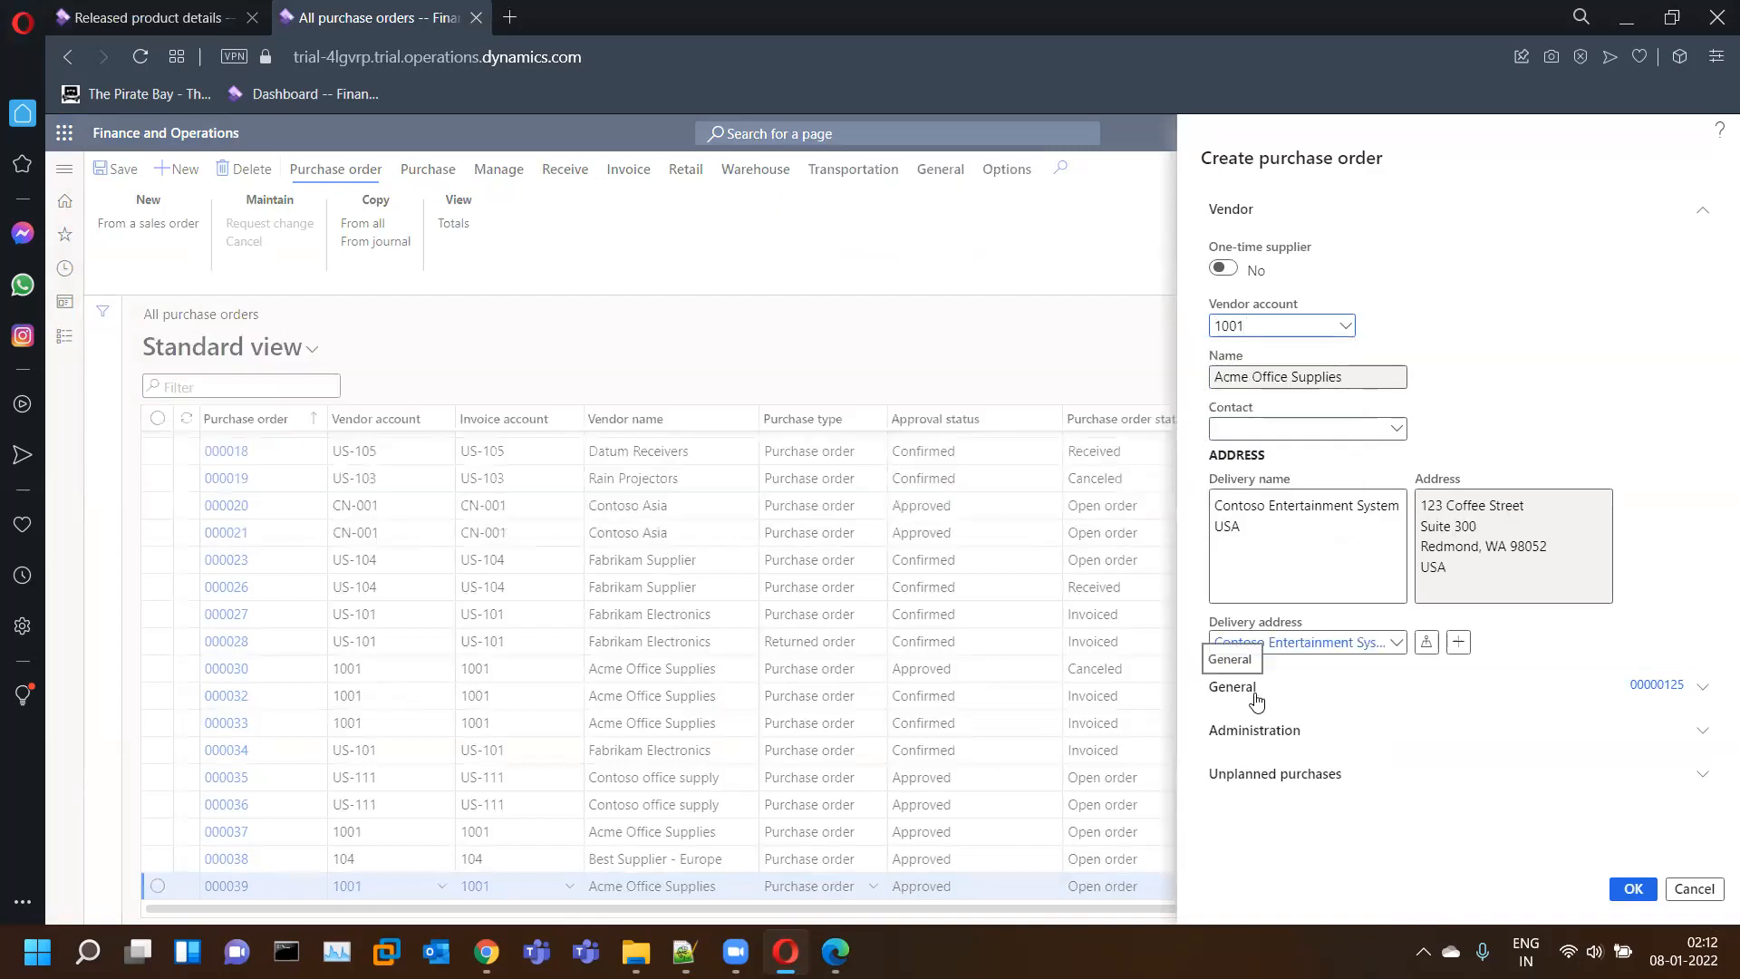
# - Set the purchase order's warehouse to 11 in the General details and create the order
pyautogui.scroll(-2, 1609, 661)
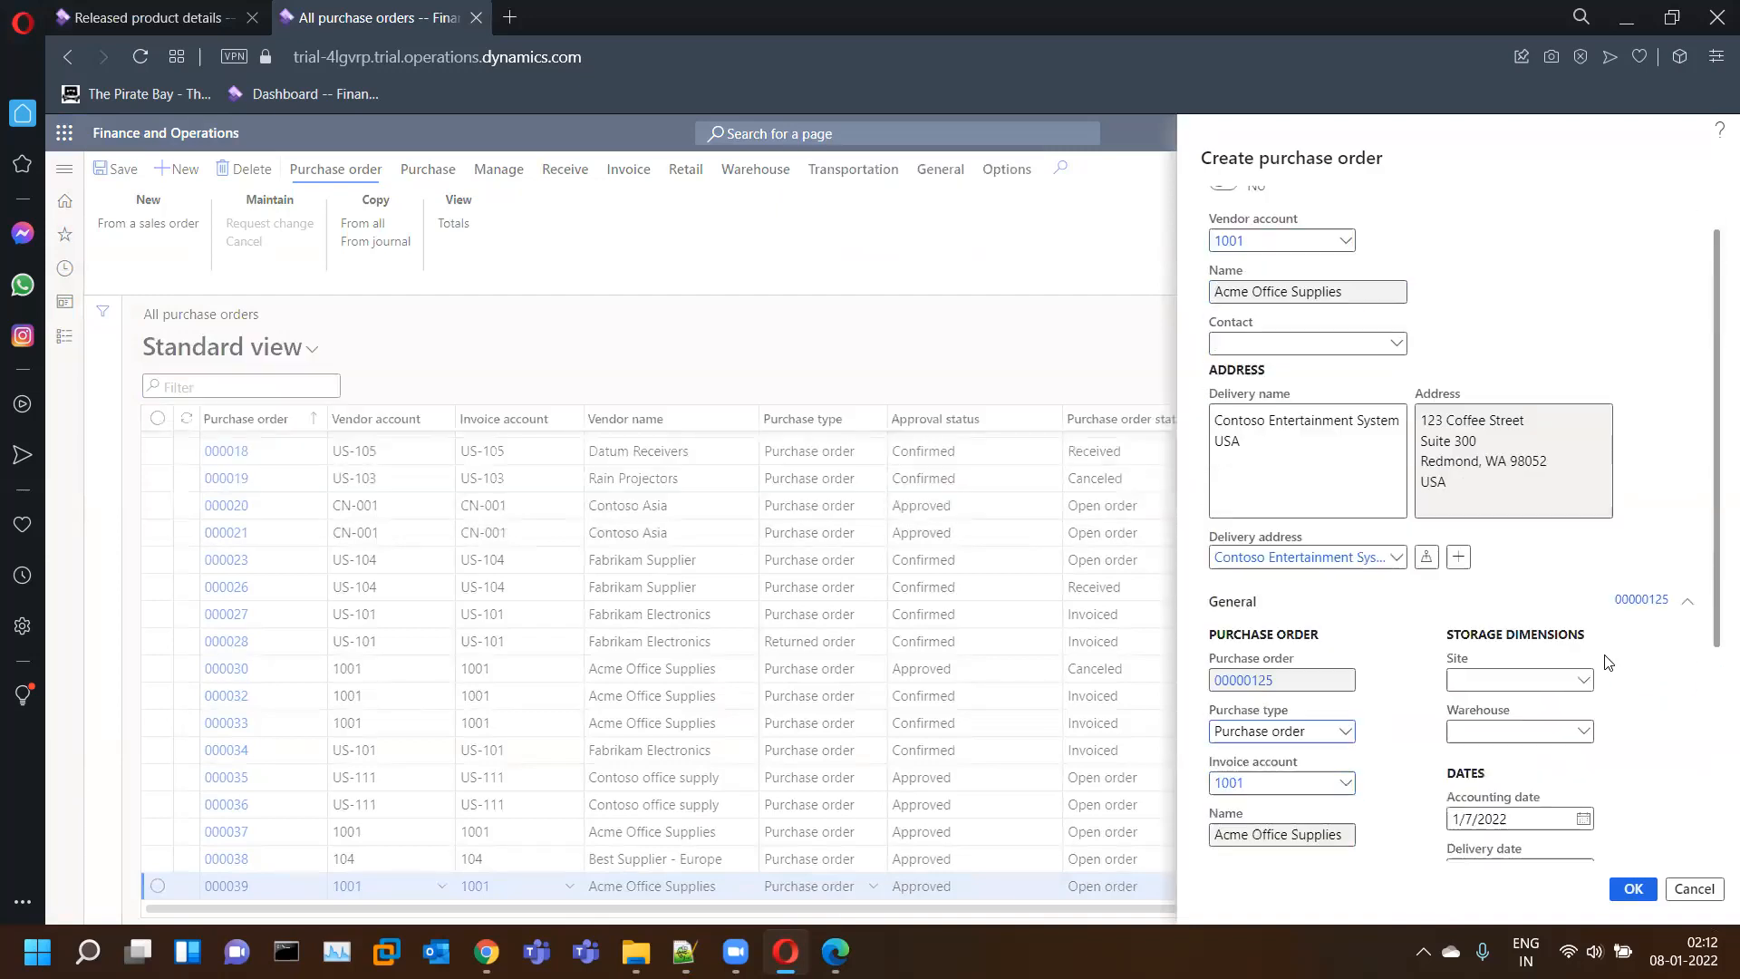
pyautogui.click(1532, 598)
pyautogui.write('1')
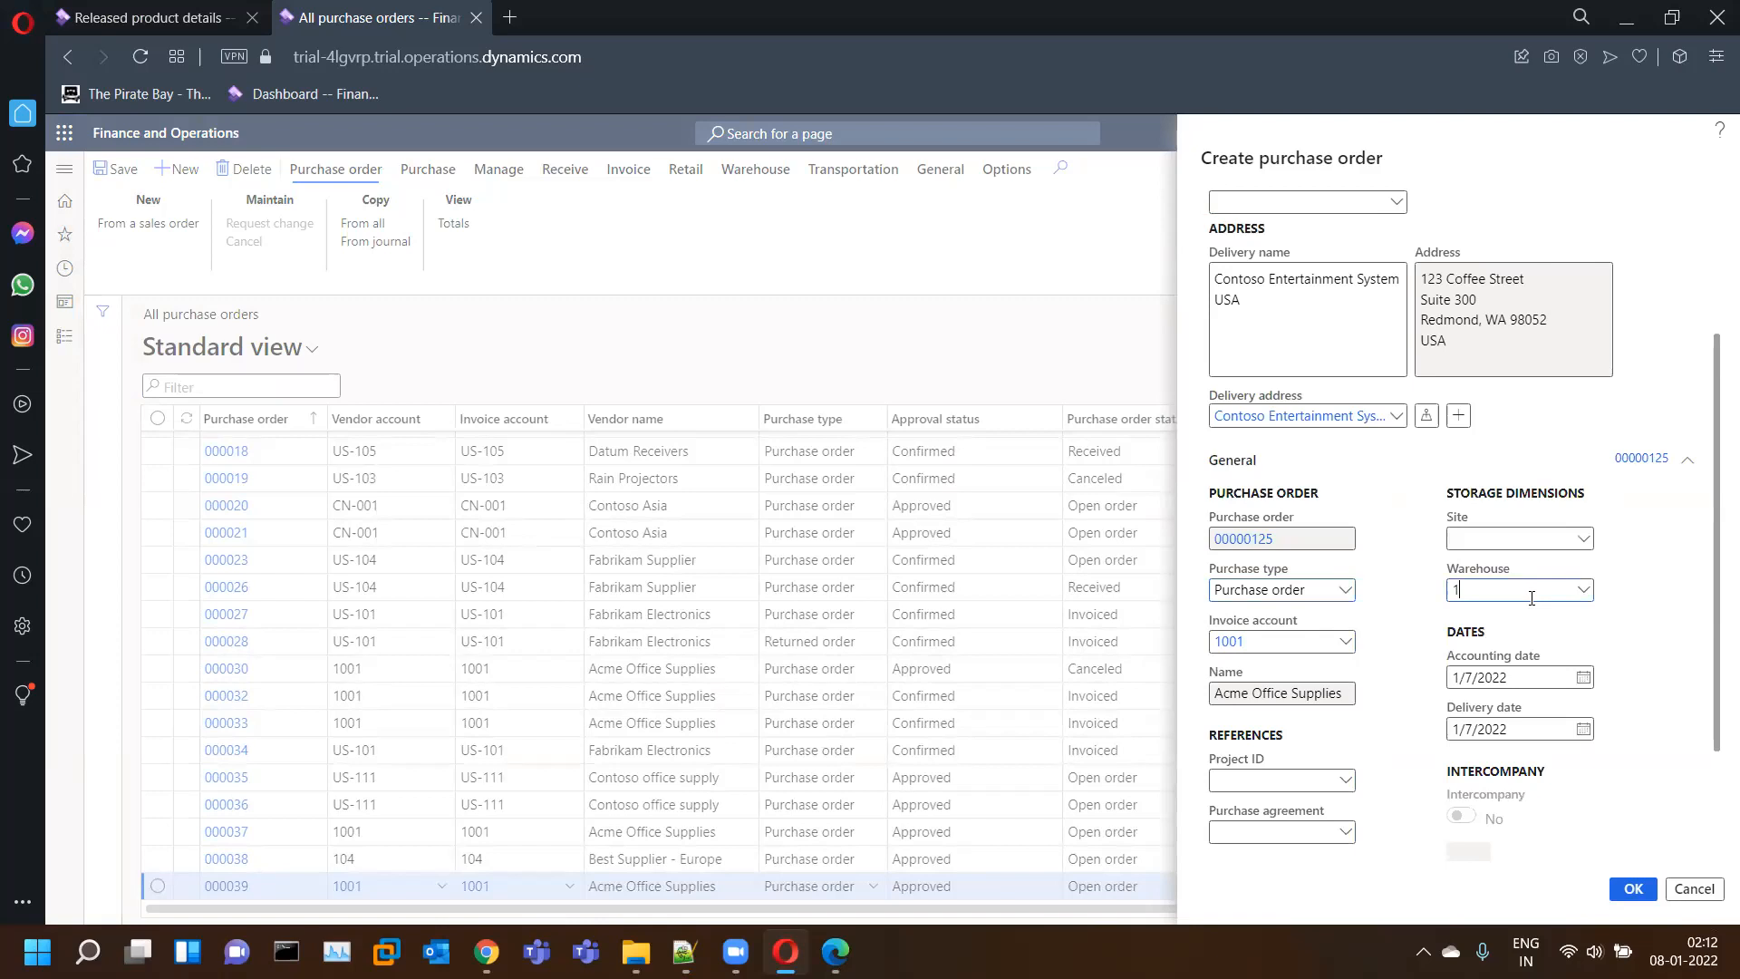
pyautogui.write('1')
pyautogui.press('Tab')
pyautogui.scroll(-2, 1632, 716)
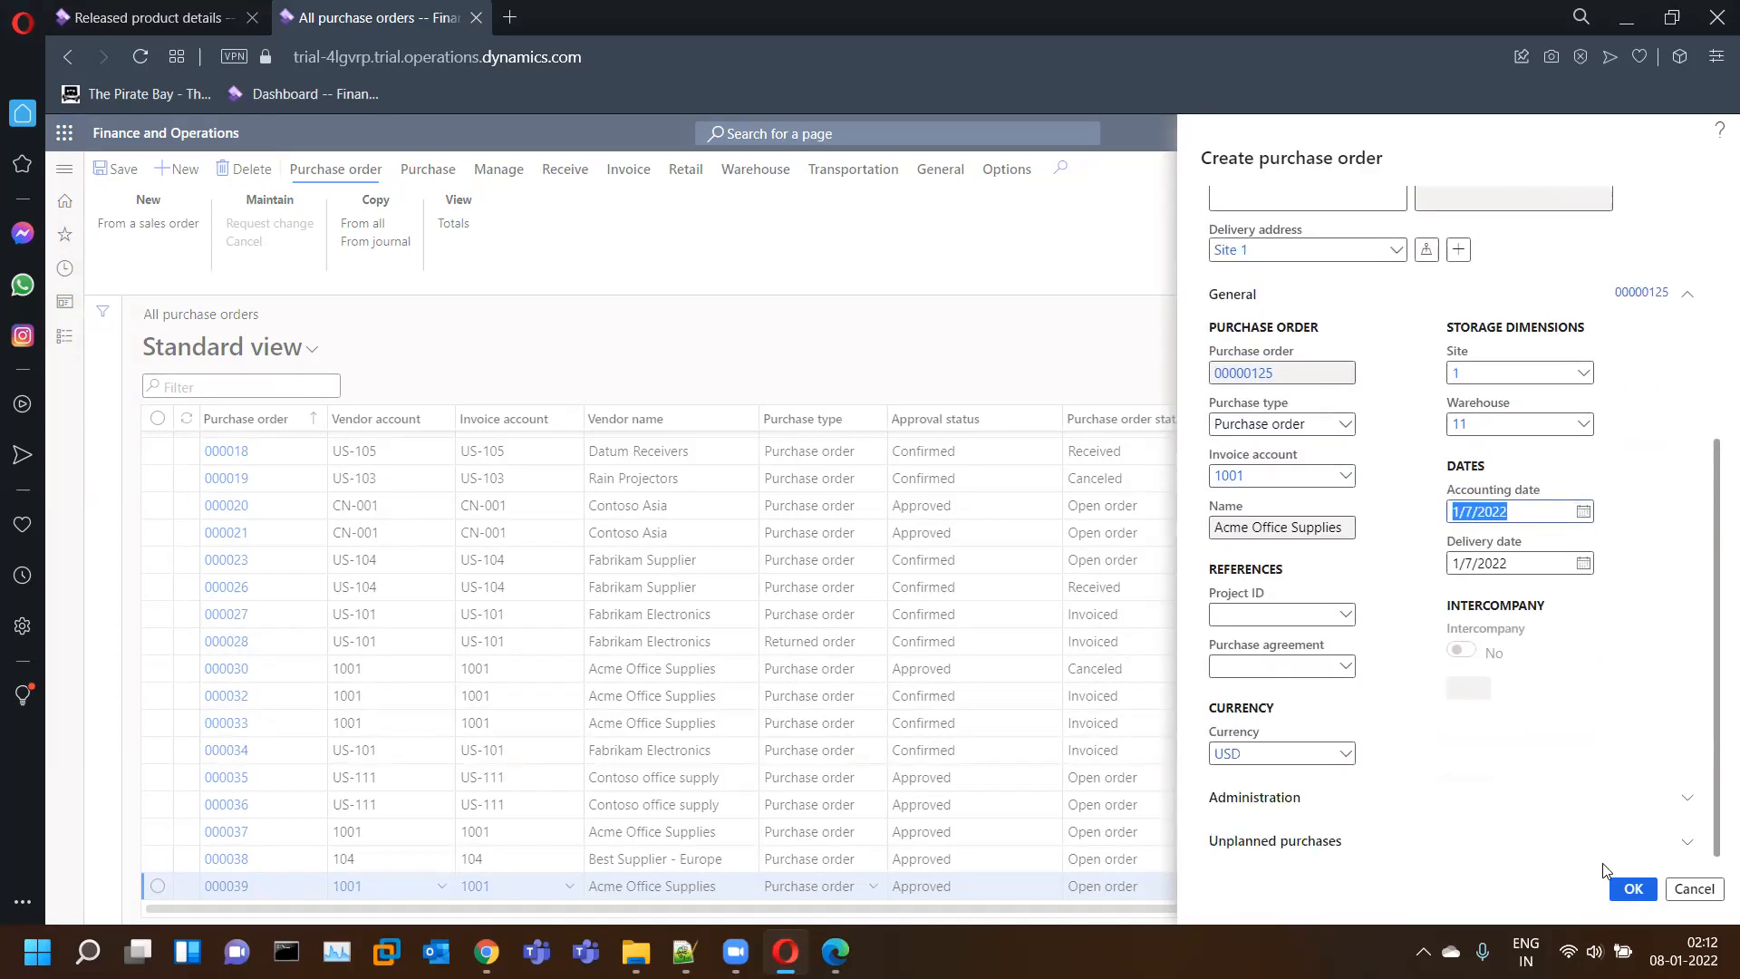
pyautogui.click(1634, 892)
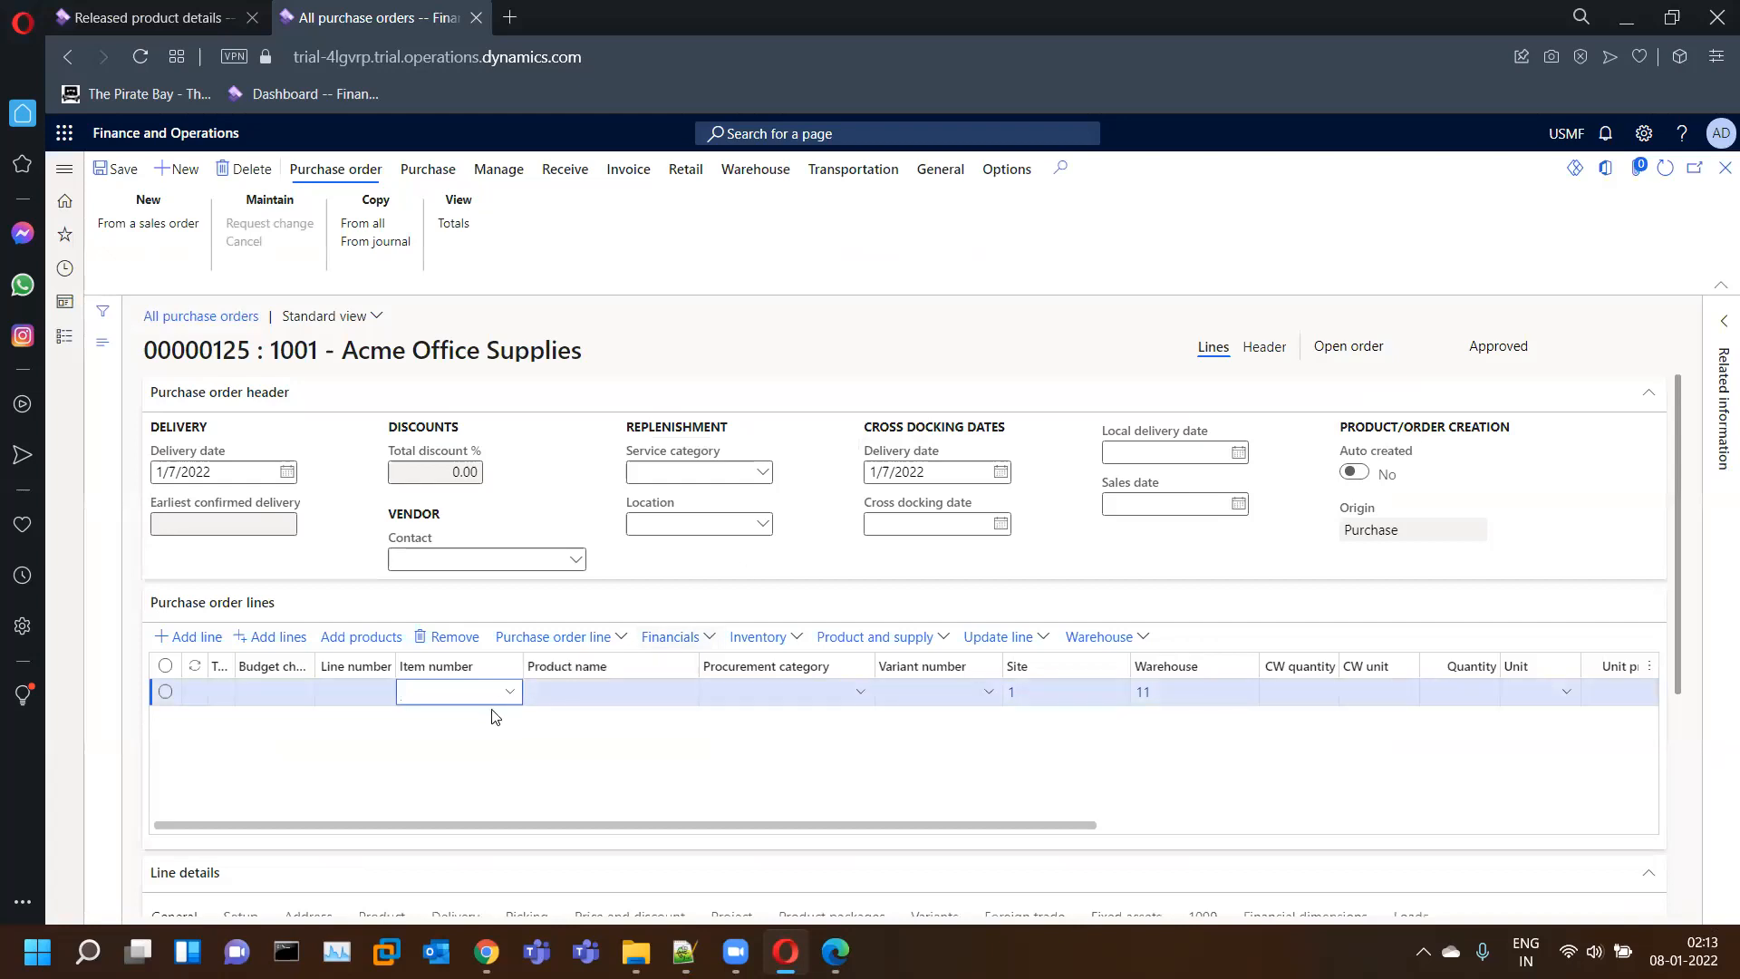
# - Enter item VK-Juice with quantity 10 on the first purchase order line and save the order
pyautogui.write('-juice')
pyautogui.press('Tab')
pyautogui.press('Tab')
pyautogui.press('Tab')
pyautogui.press('Tab')
pyautogui.press('Tab')
pyautogui.press('Tab')
pyautogui.press('Tab')
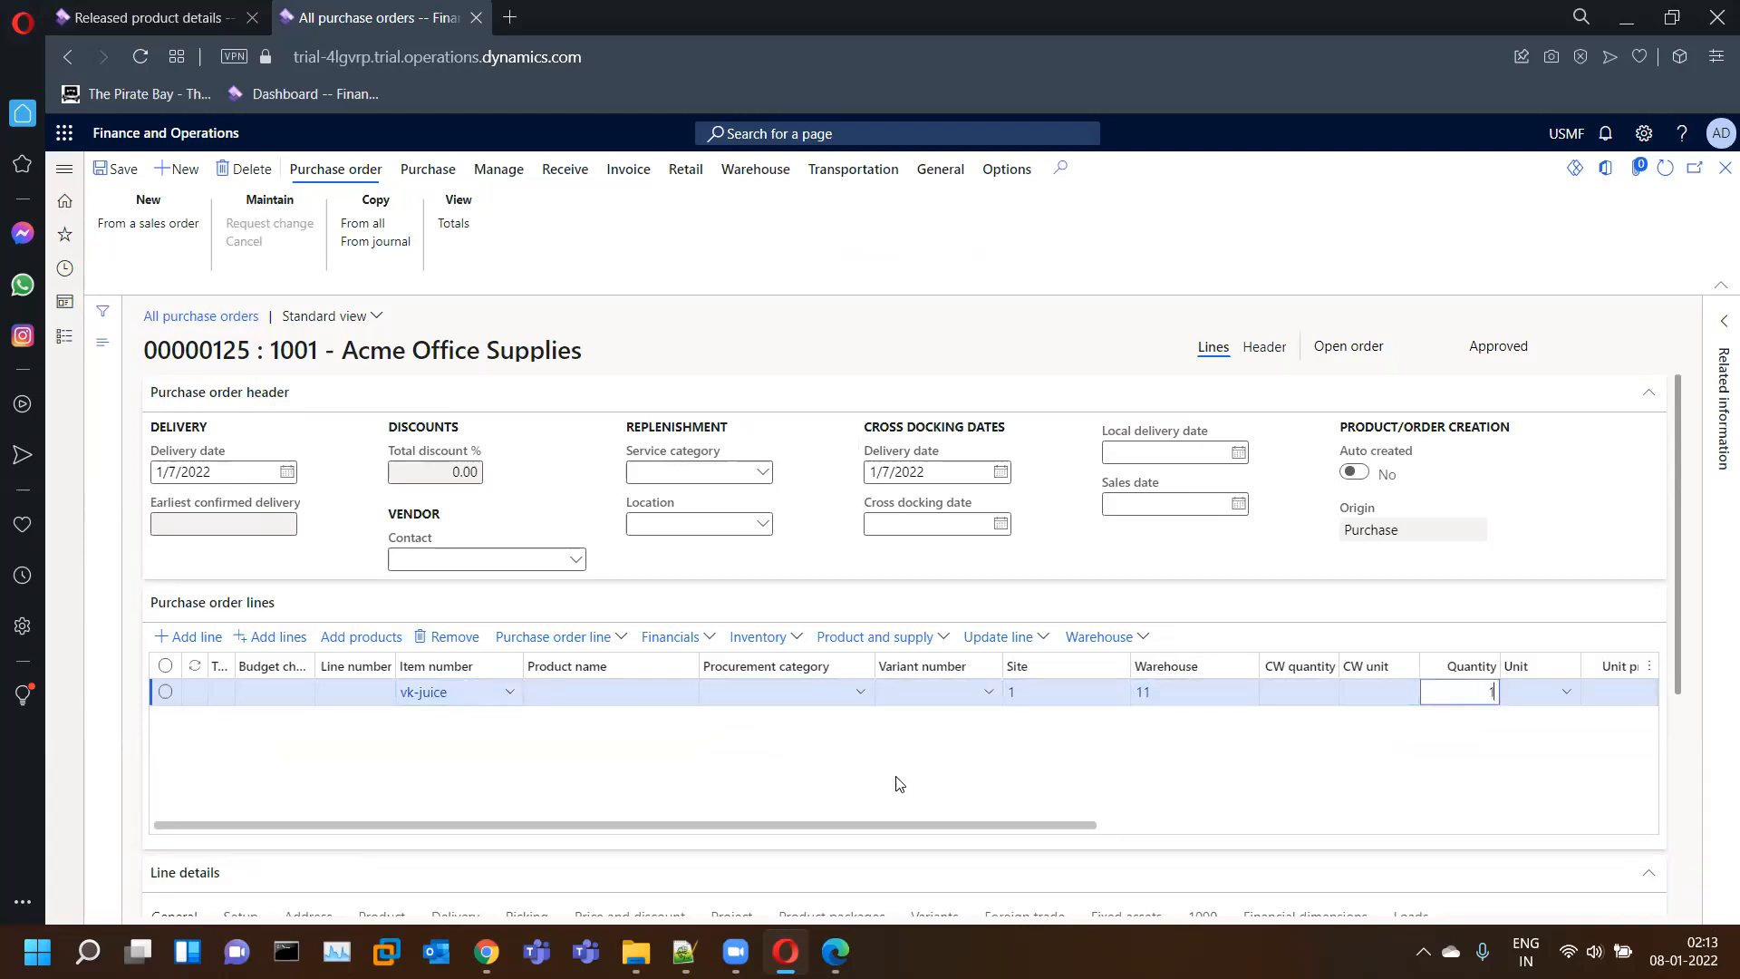
pyautogui.write('0')
pyautogui.press('Tab')
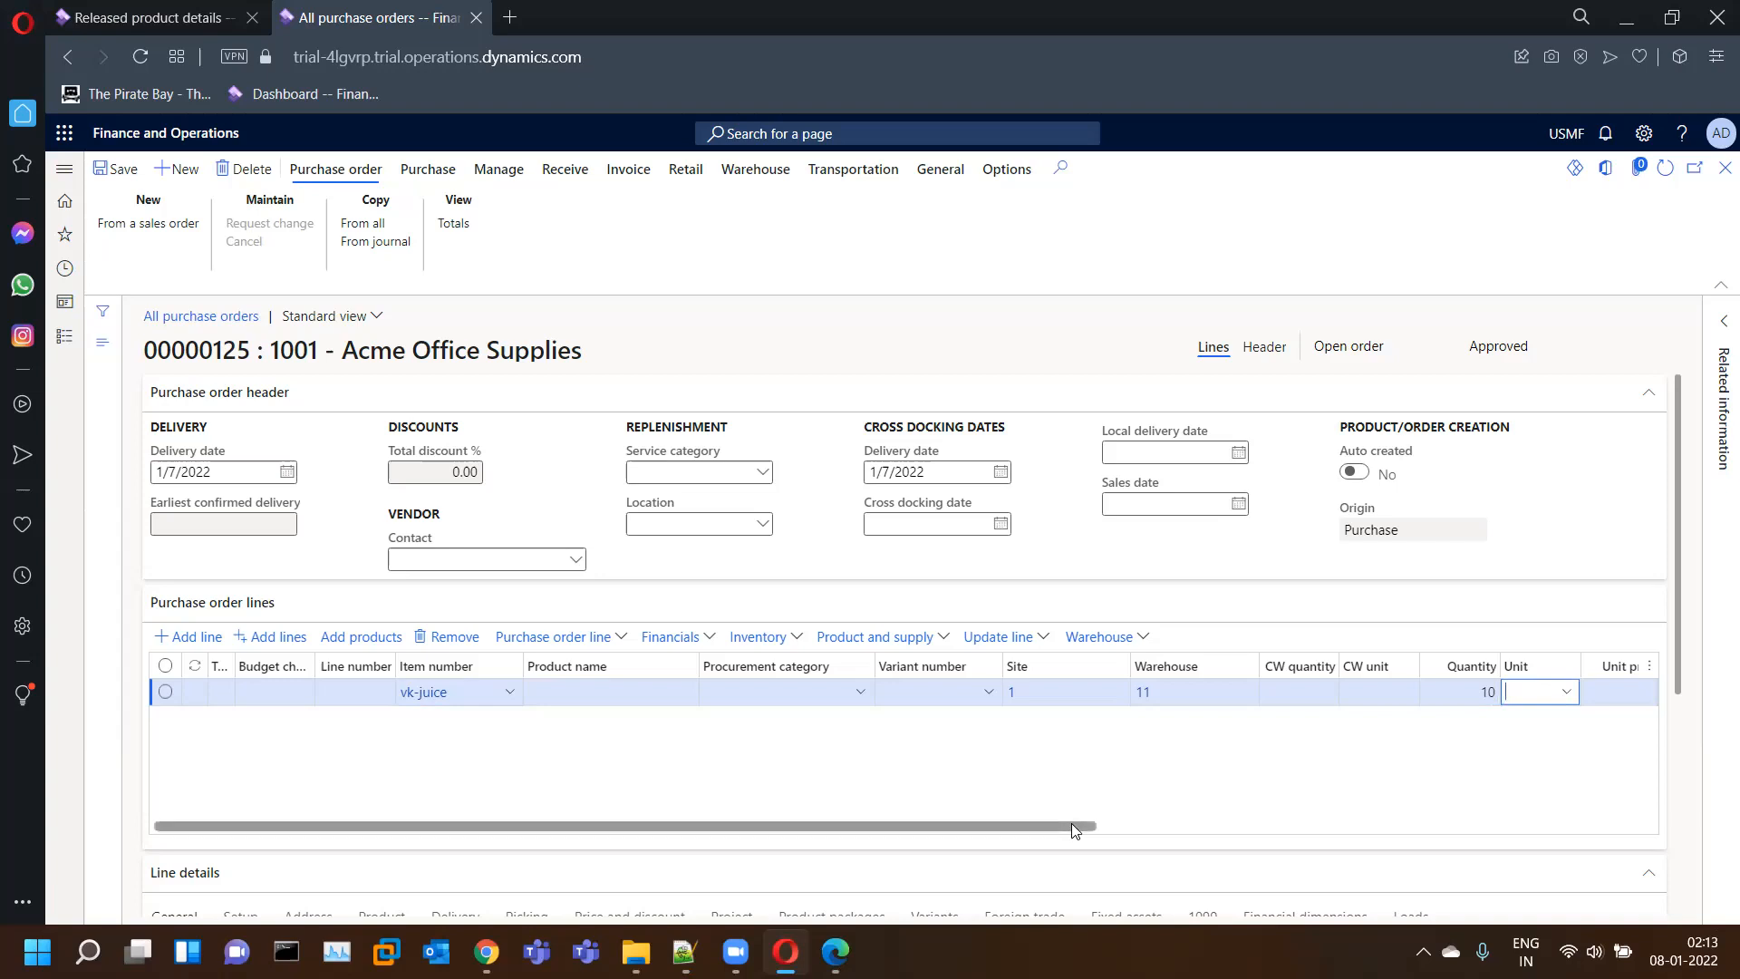
pyautogui.click(119, 171)
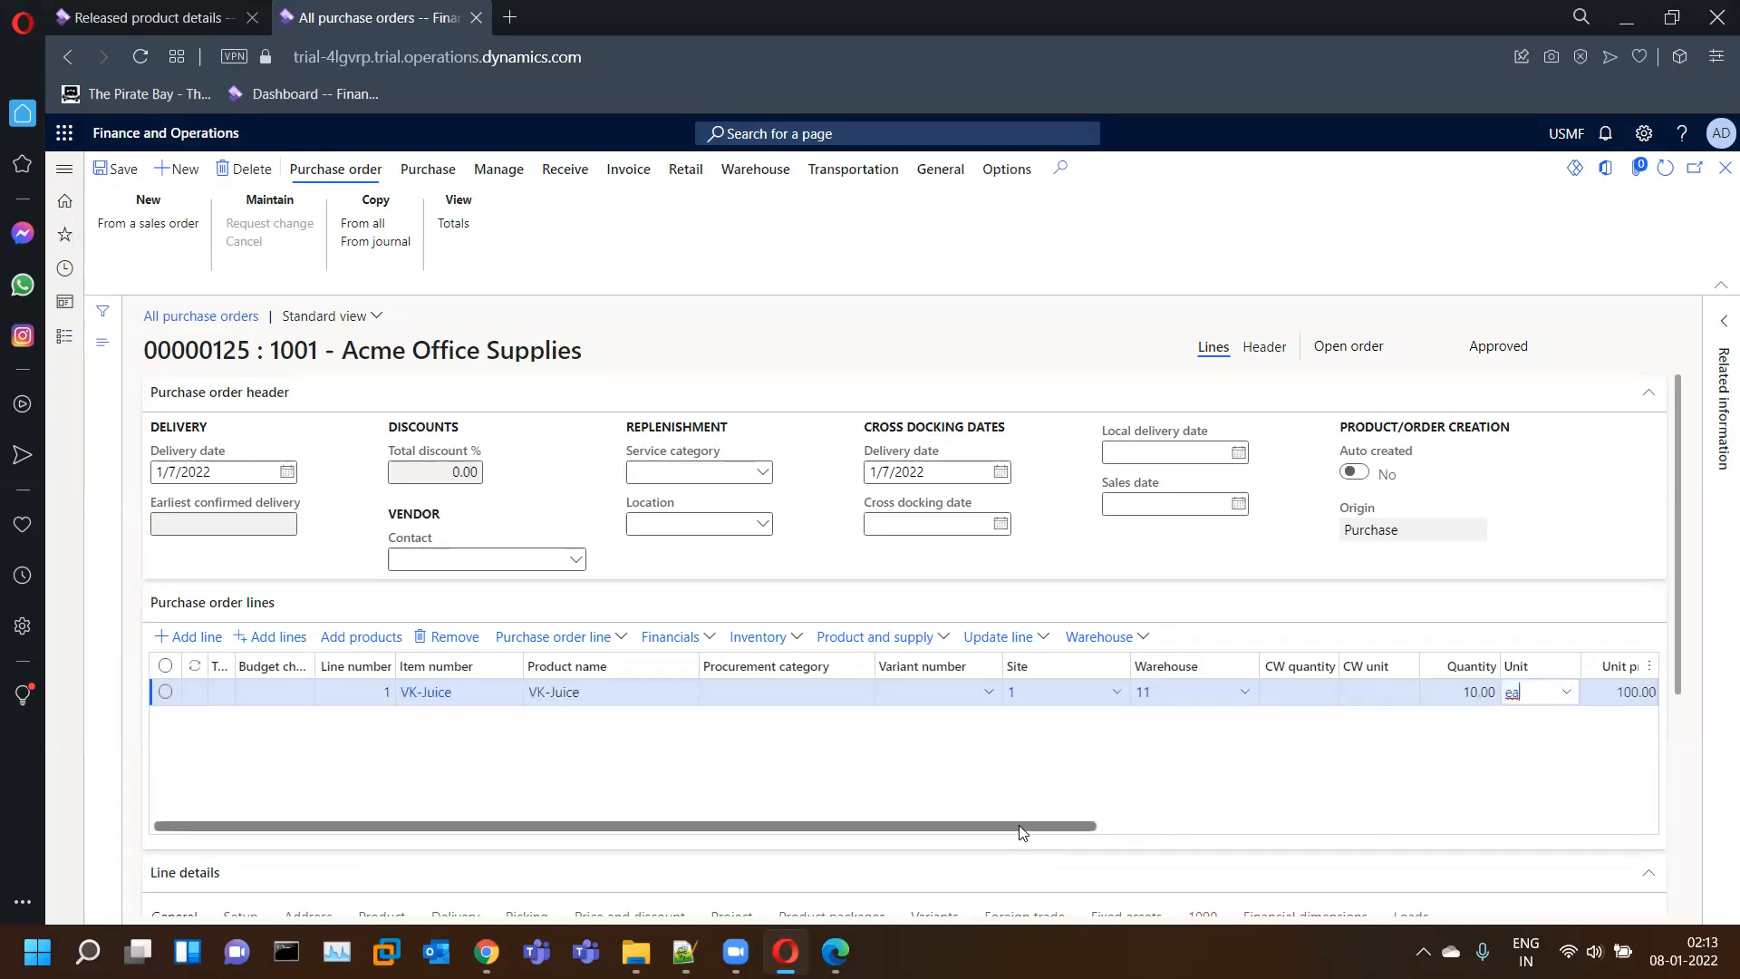
# - Open the registration of the VK-Juice line, add a registration line, and try to confirm the registration without a batch number
pyautogui.moveTo(1020, 830); pyautogui.dragTo(1442, 813)
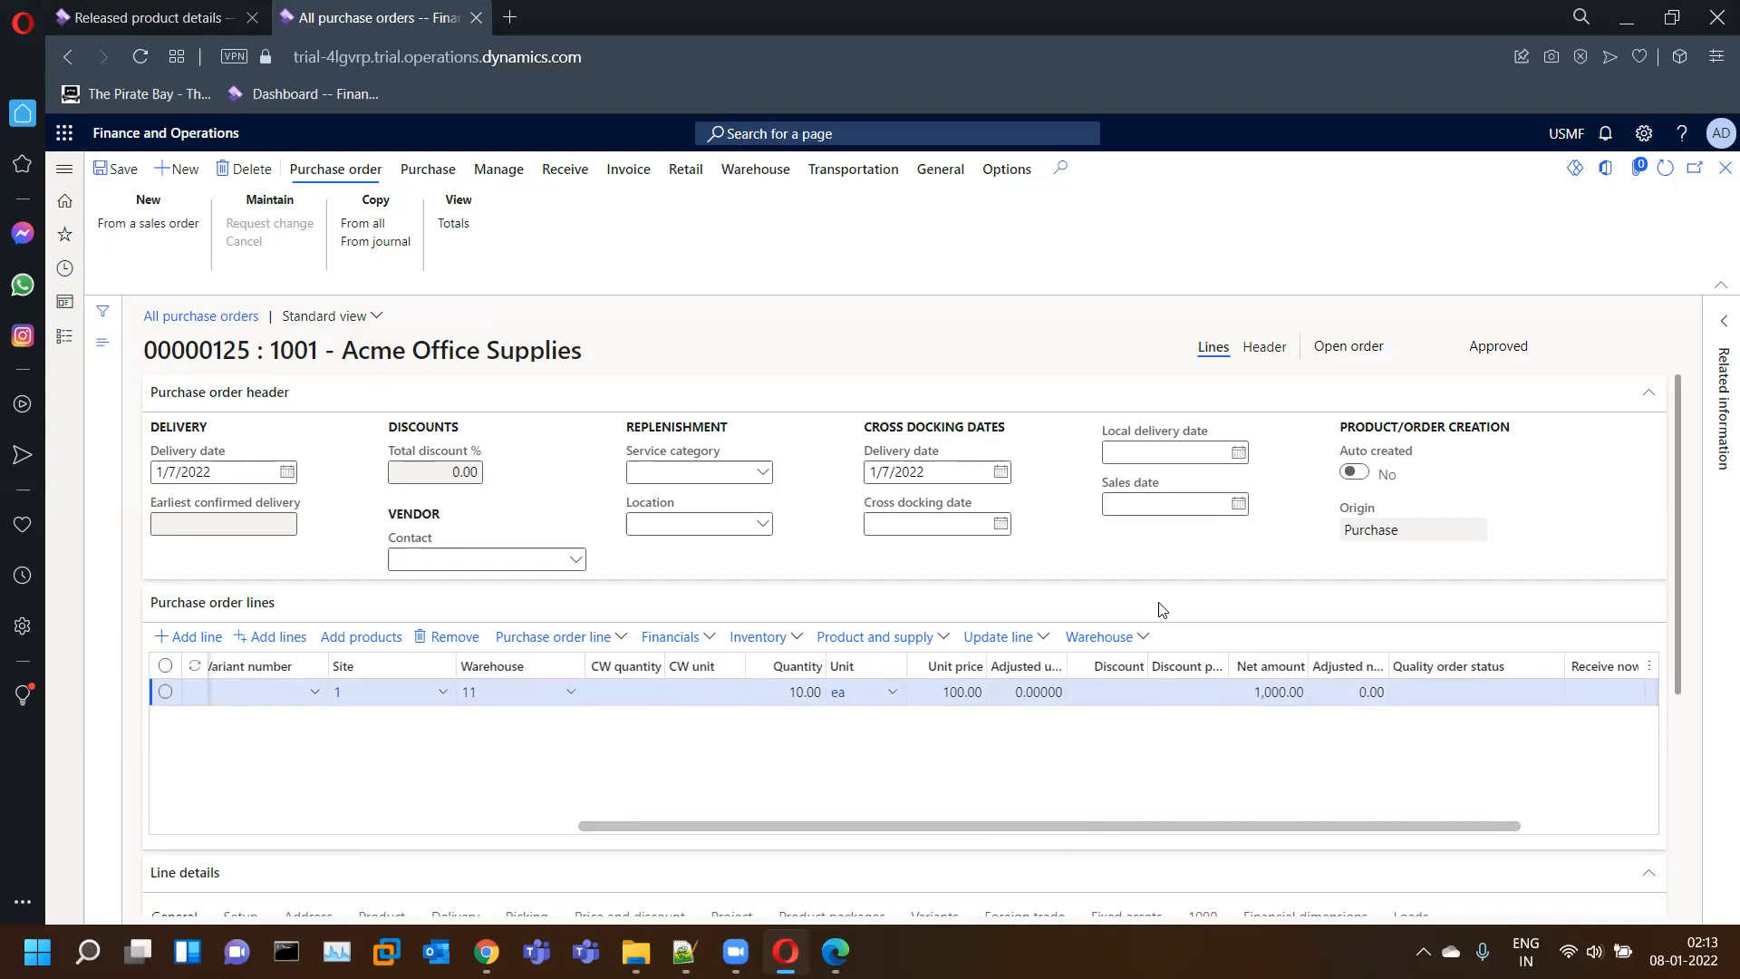
pyautogui.click(1033, 645)
pyautogui.click(1011, 460)
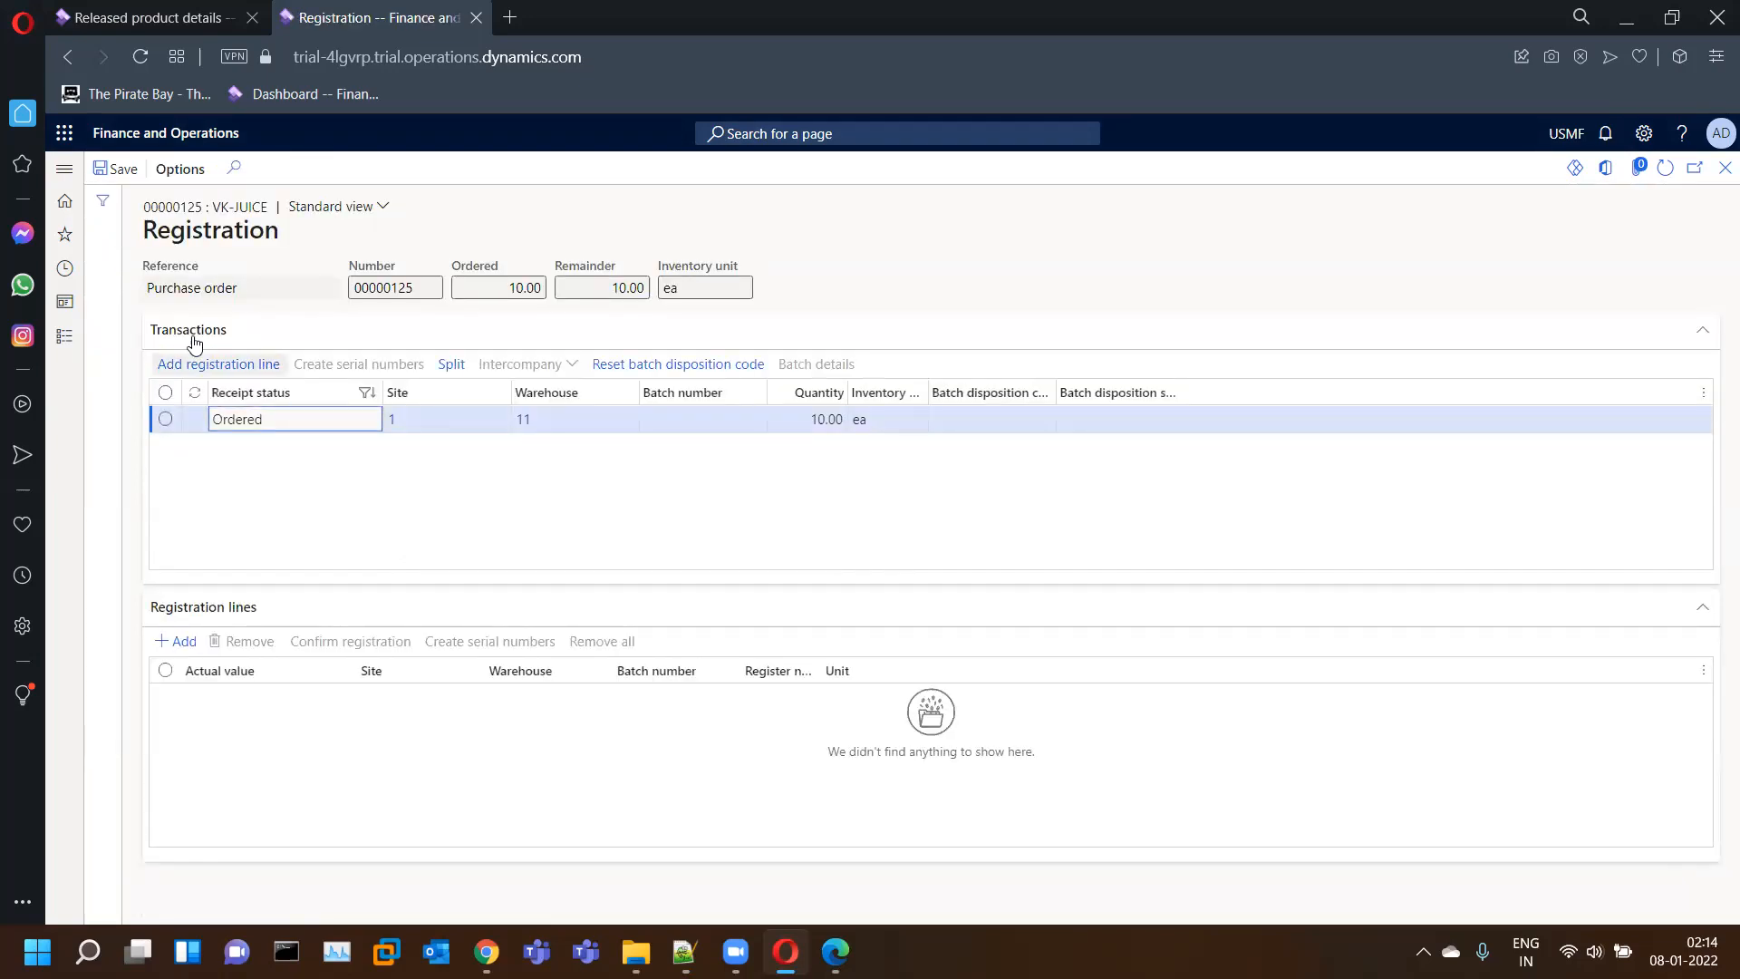
pyautogui.click(255, 370)
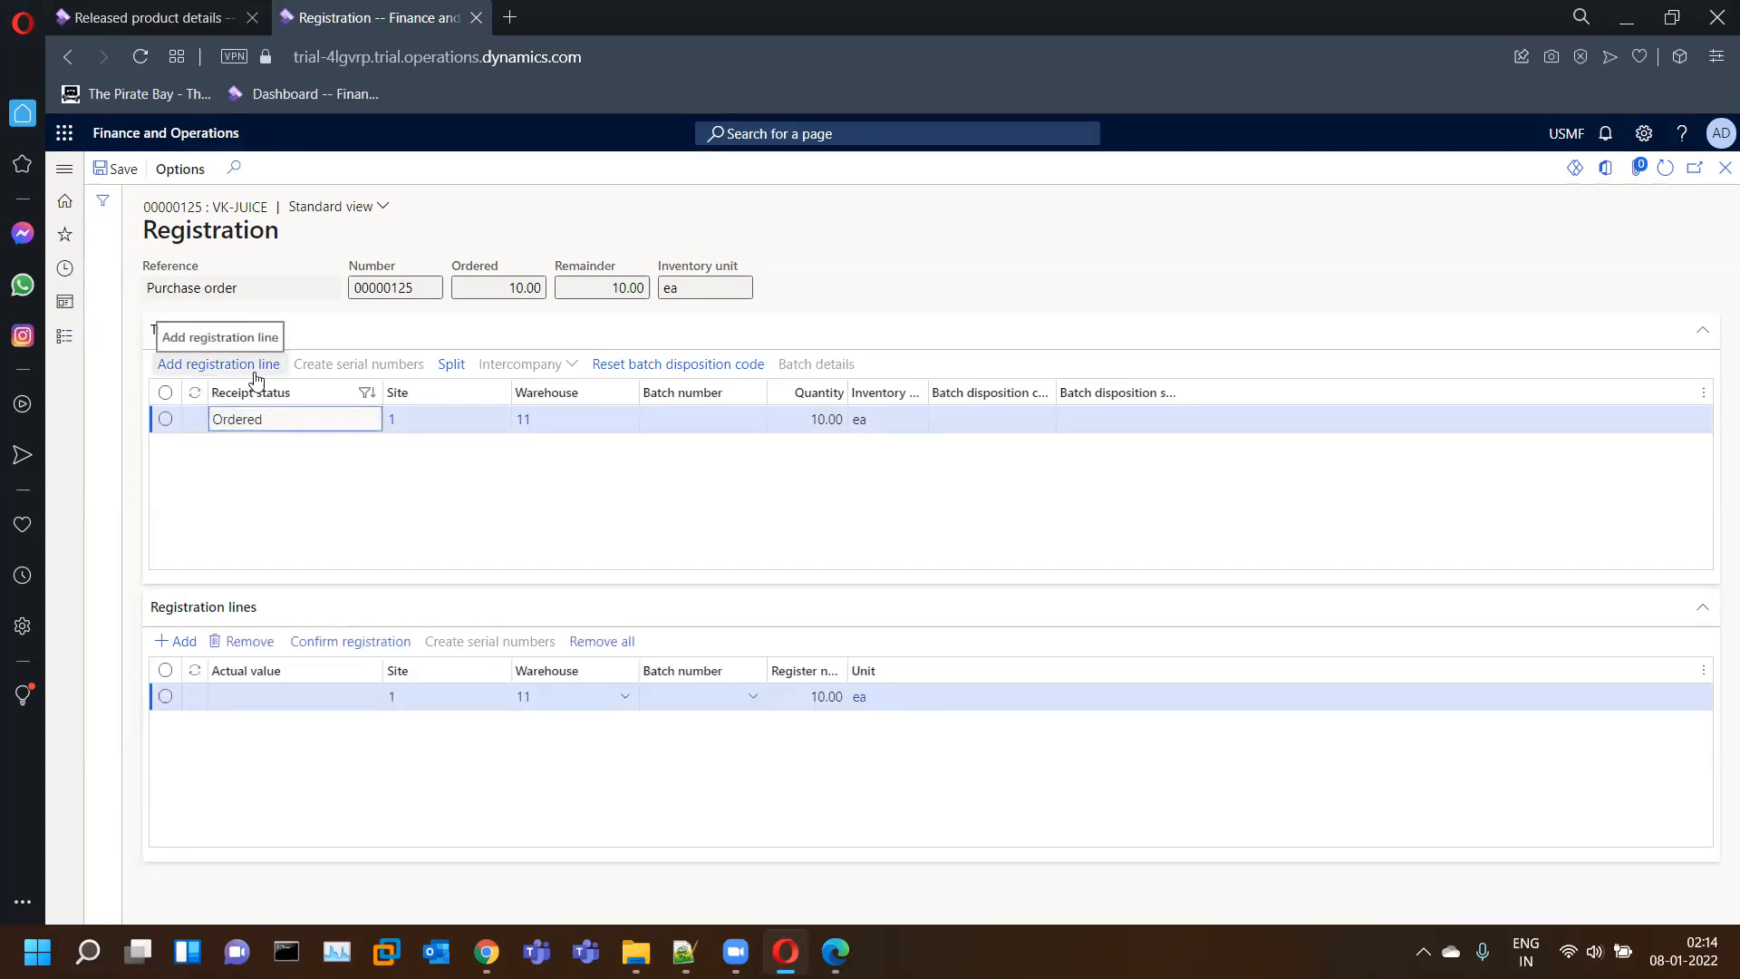
pyautogui.click(698, 707)
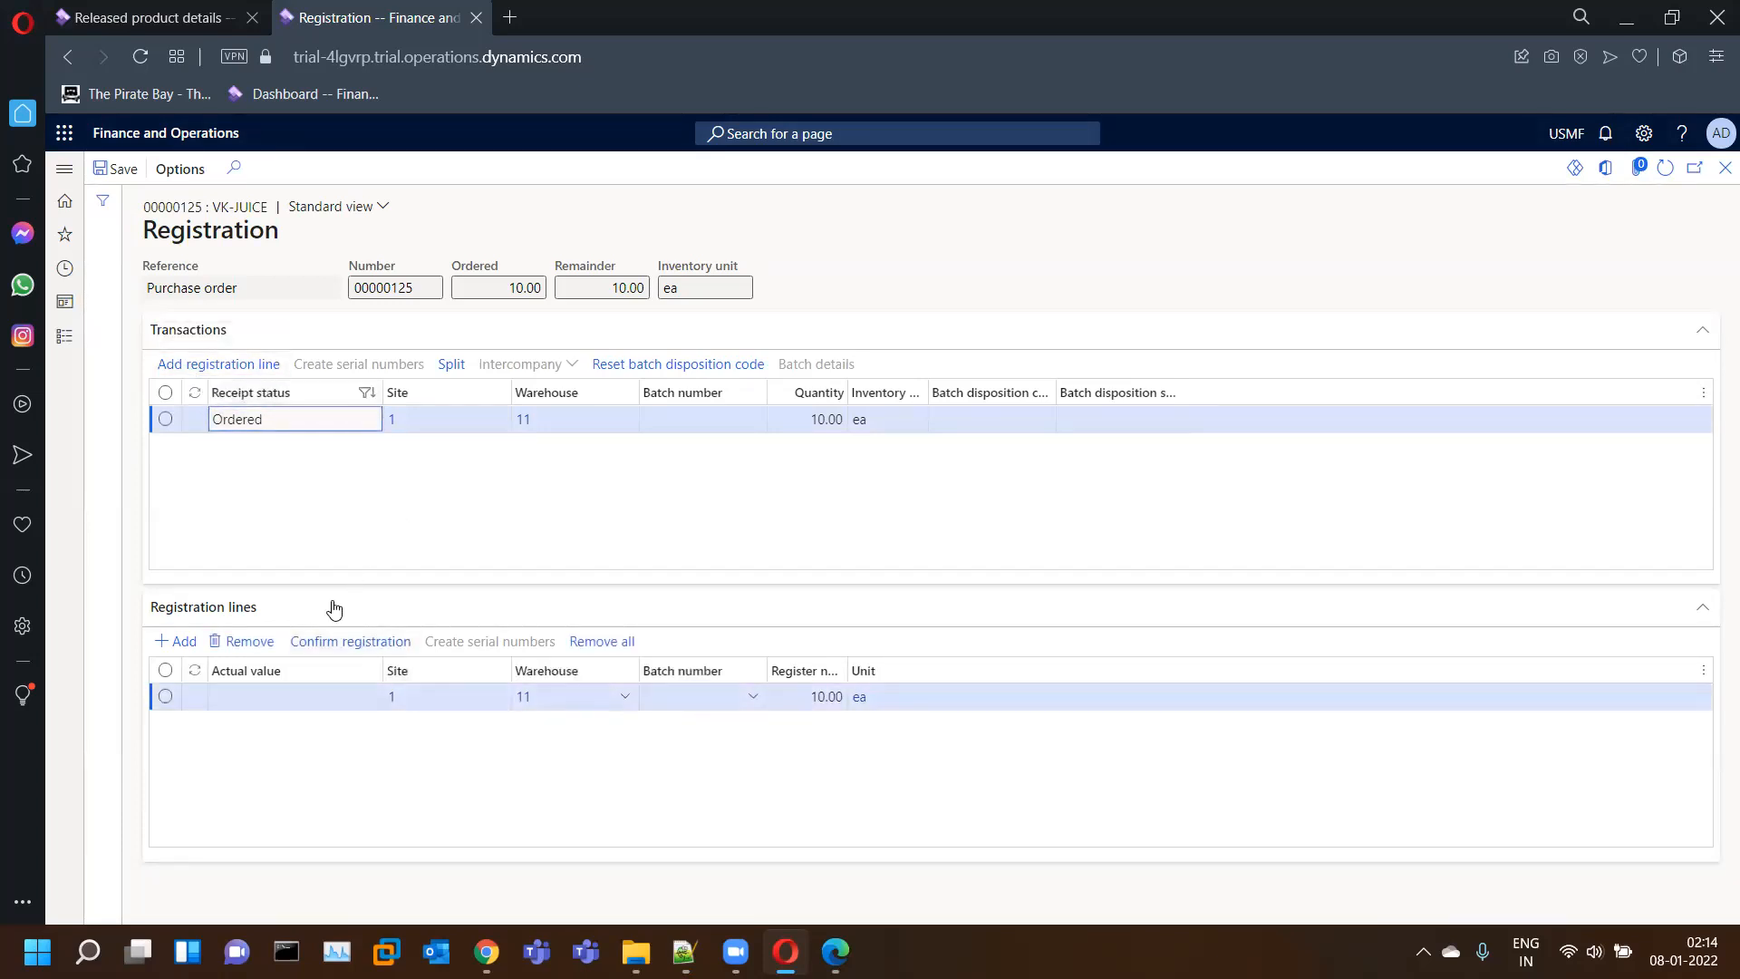
pyautogui.click(373, 642)
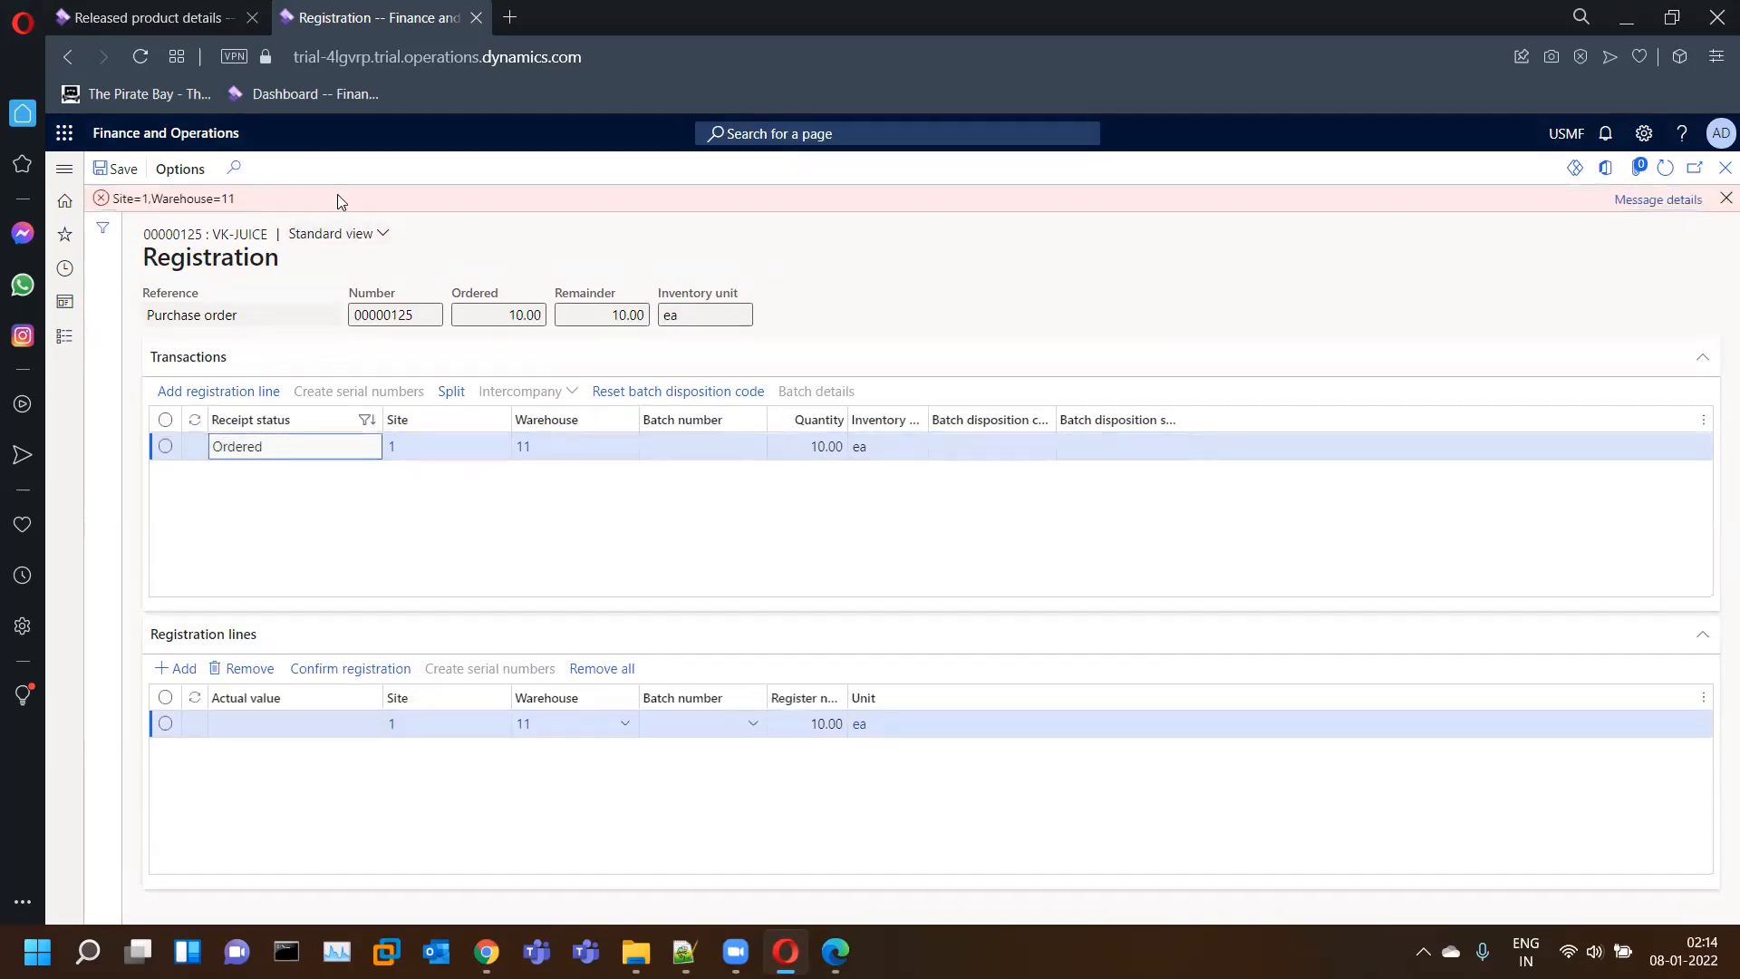
# - Read the details of the registration error message and dismiss the message
pyautogui.click(1643, 200)
pyautogui.moveTo(1507, 226); pyautogui.dragTo(1678, 239)
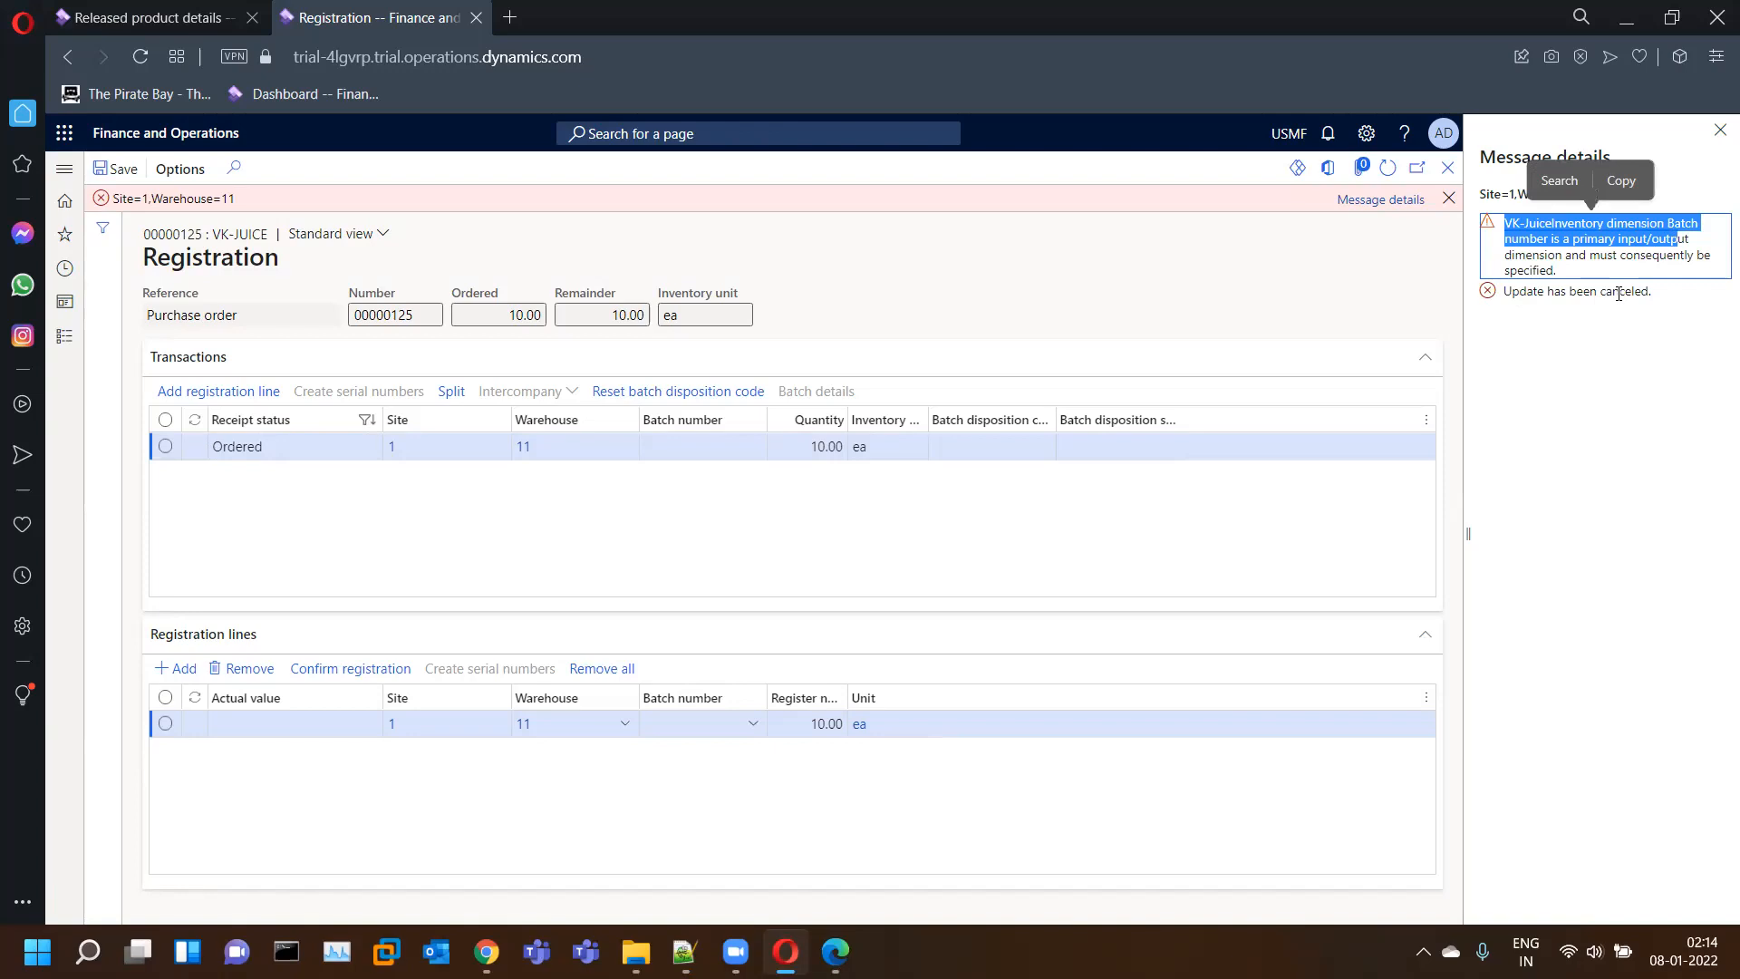
pyautogui.click(1720, 130)
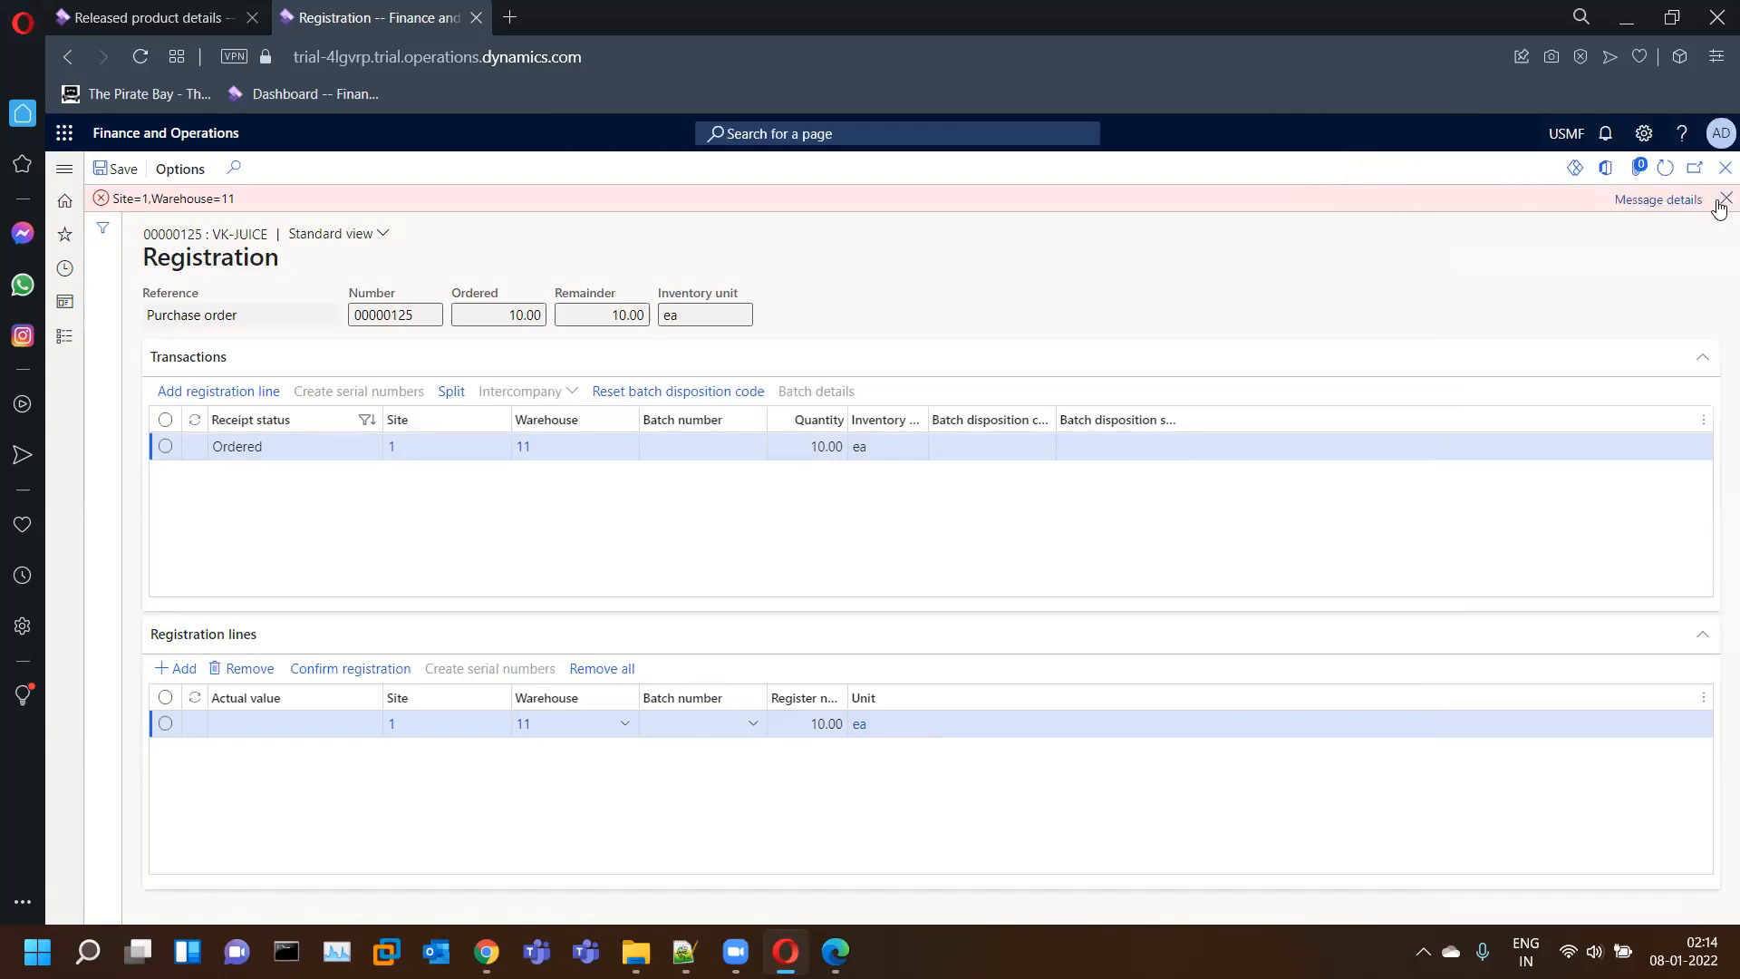
pyautogui.click(1725, 200)
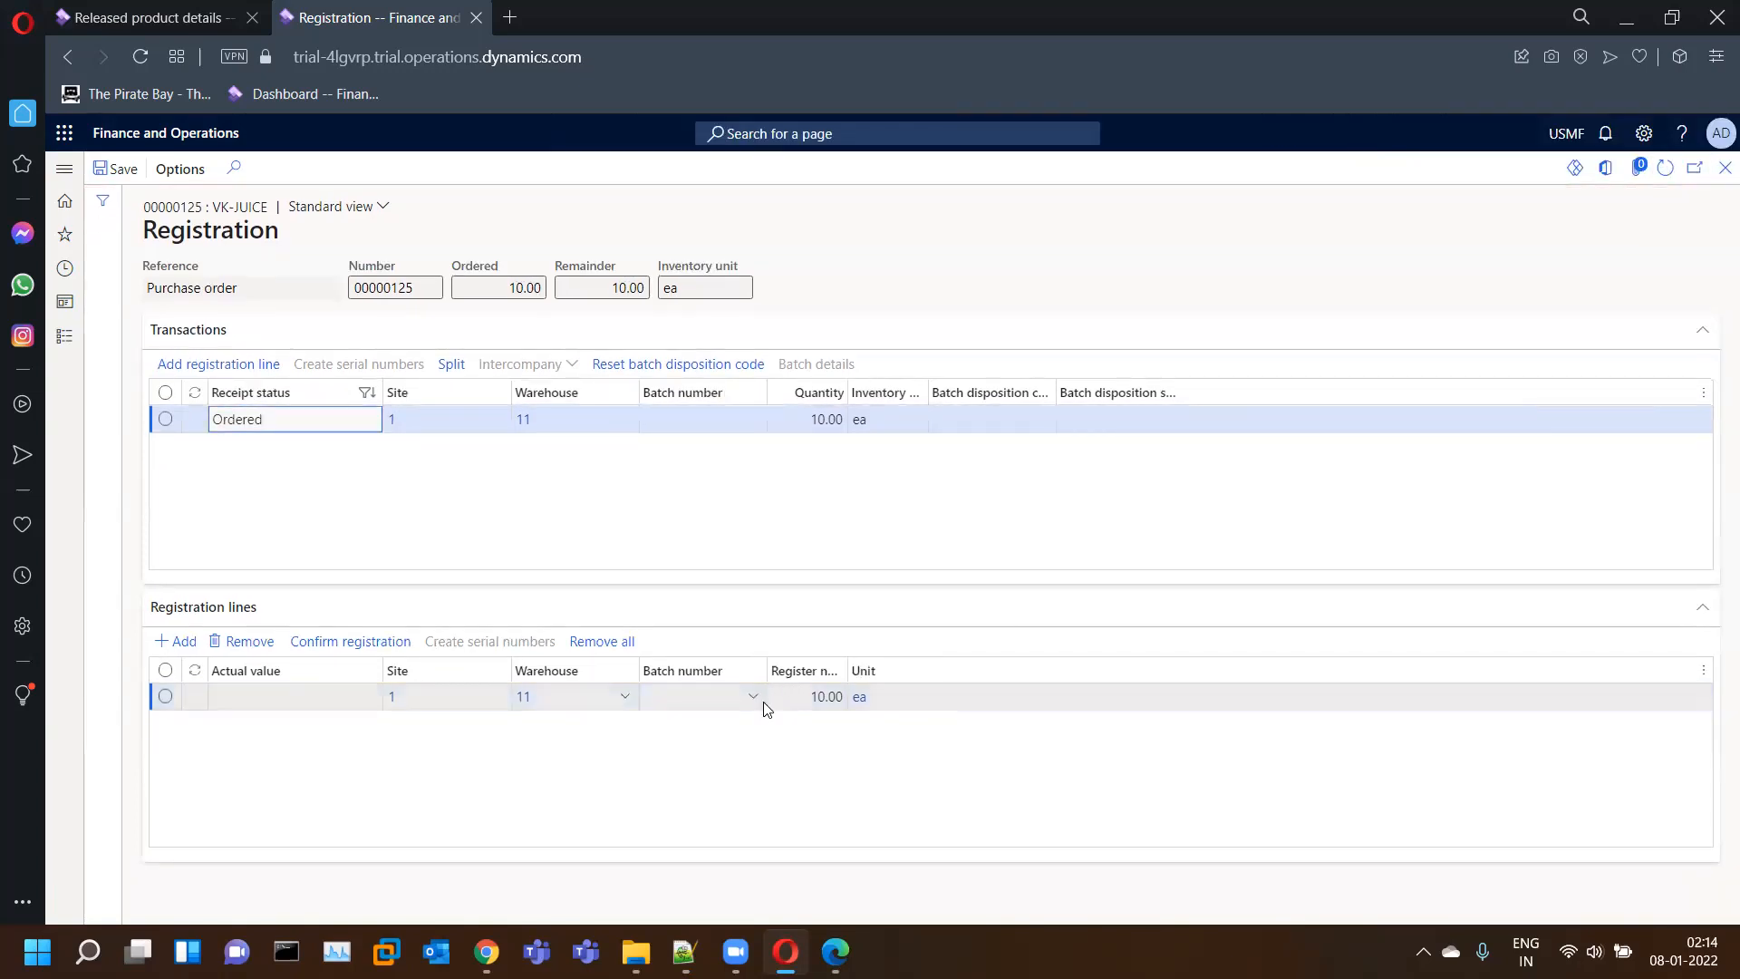
# - Create and save batch B-003 for VK-Juice via the batch number details of the registration line, and return to the registration
pyautogui.click(751, 697)
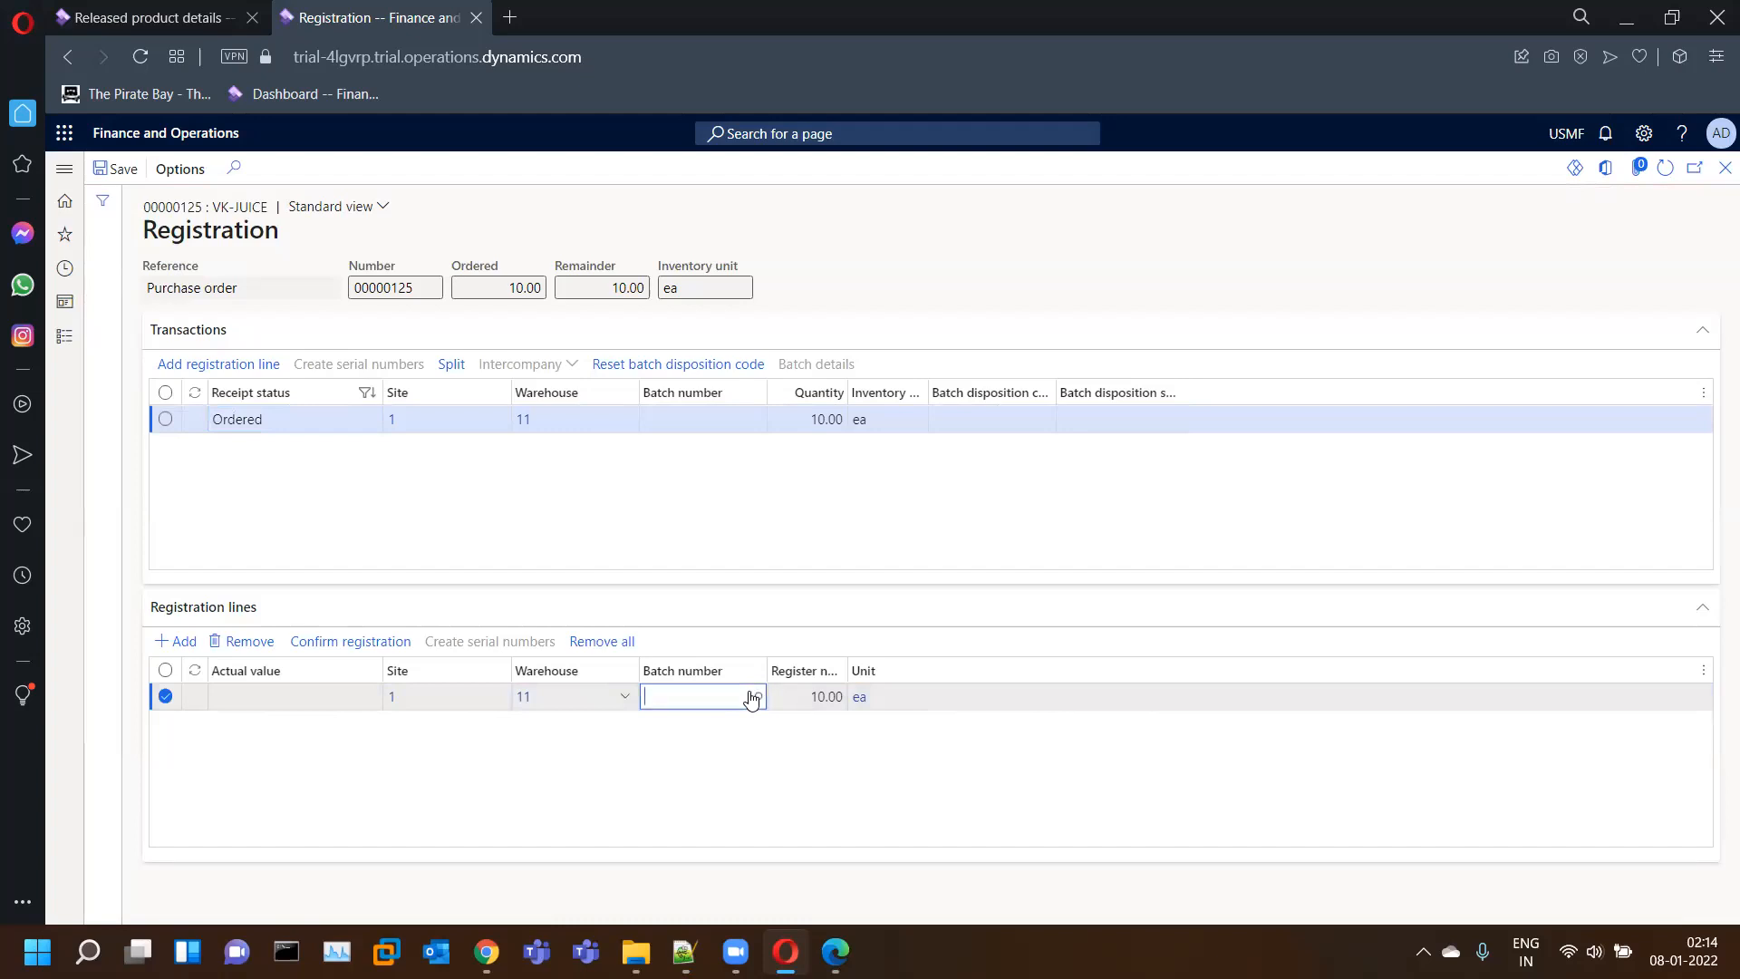
pyautogui.click(753, 696)
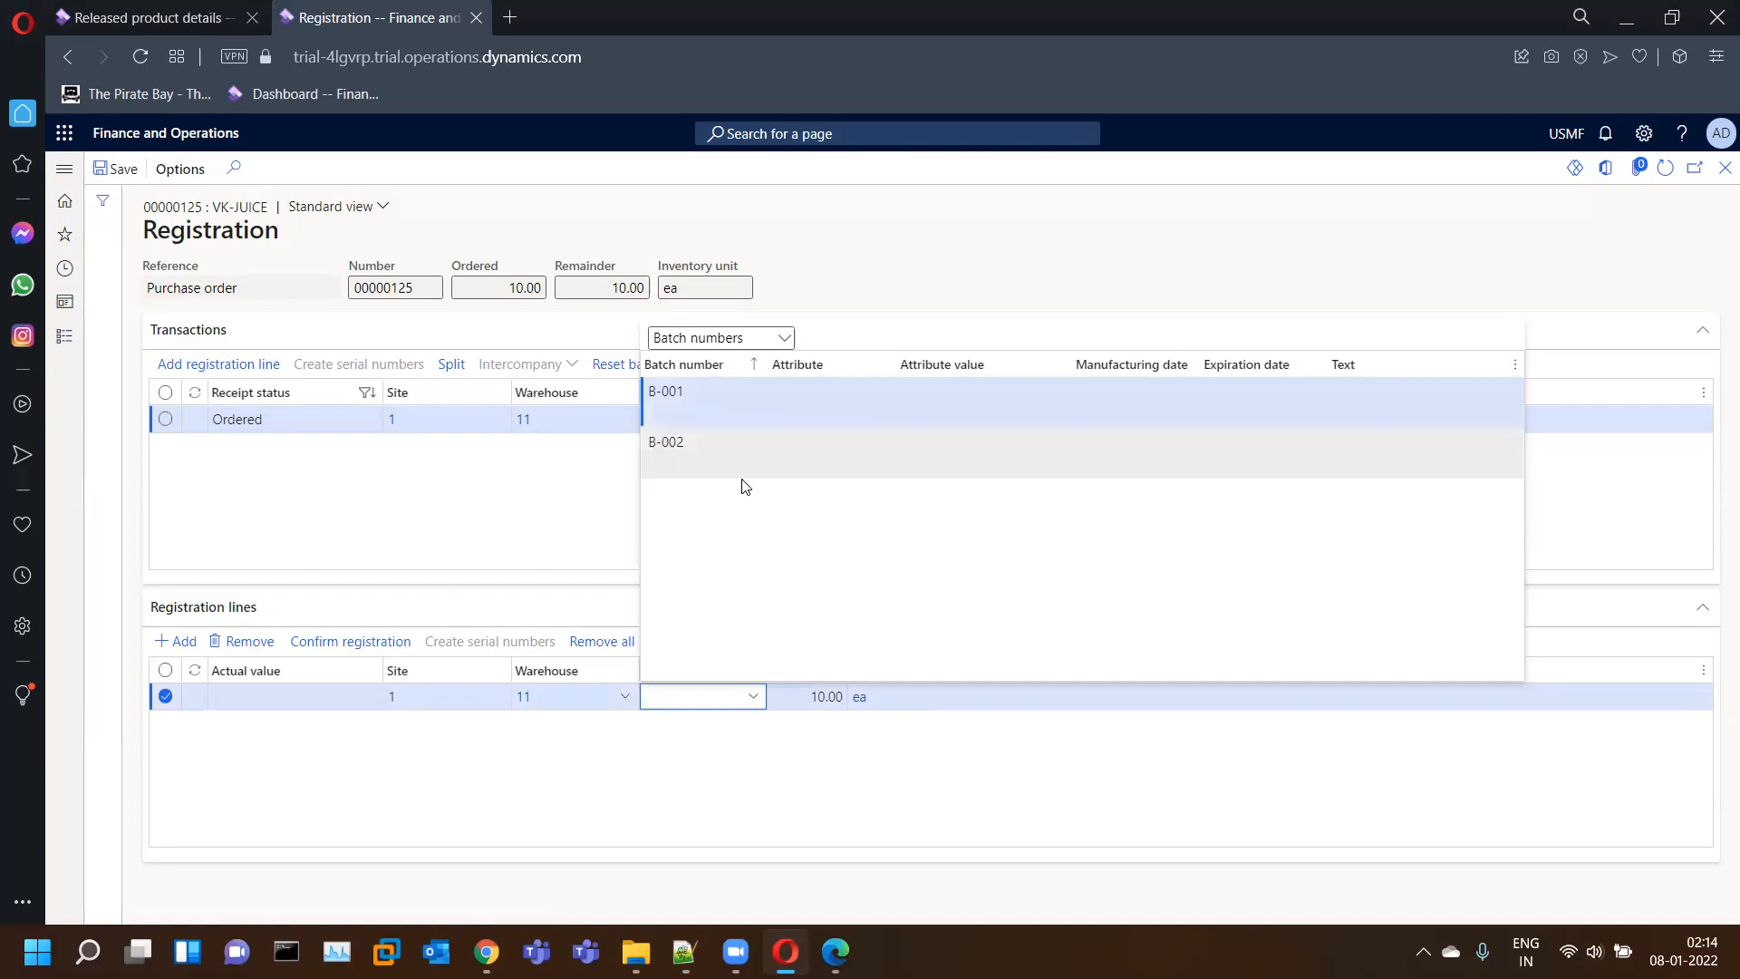
pyautogui.rightClick(758, 698)
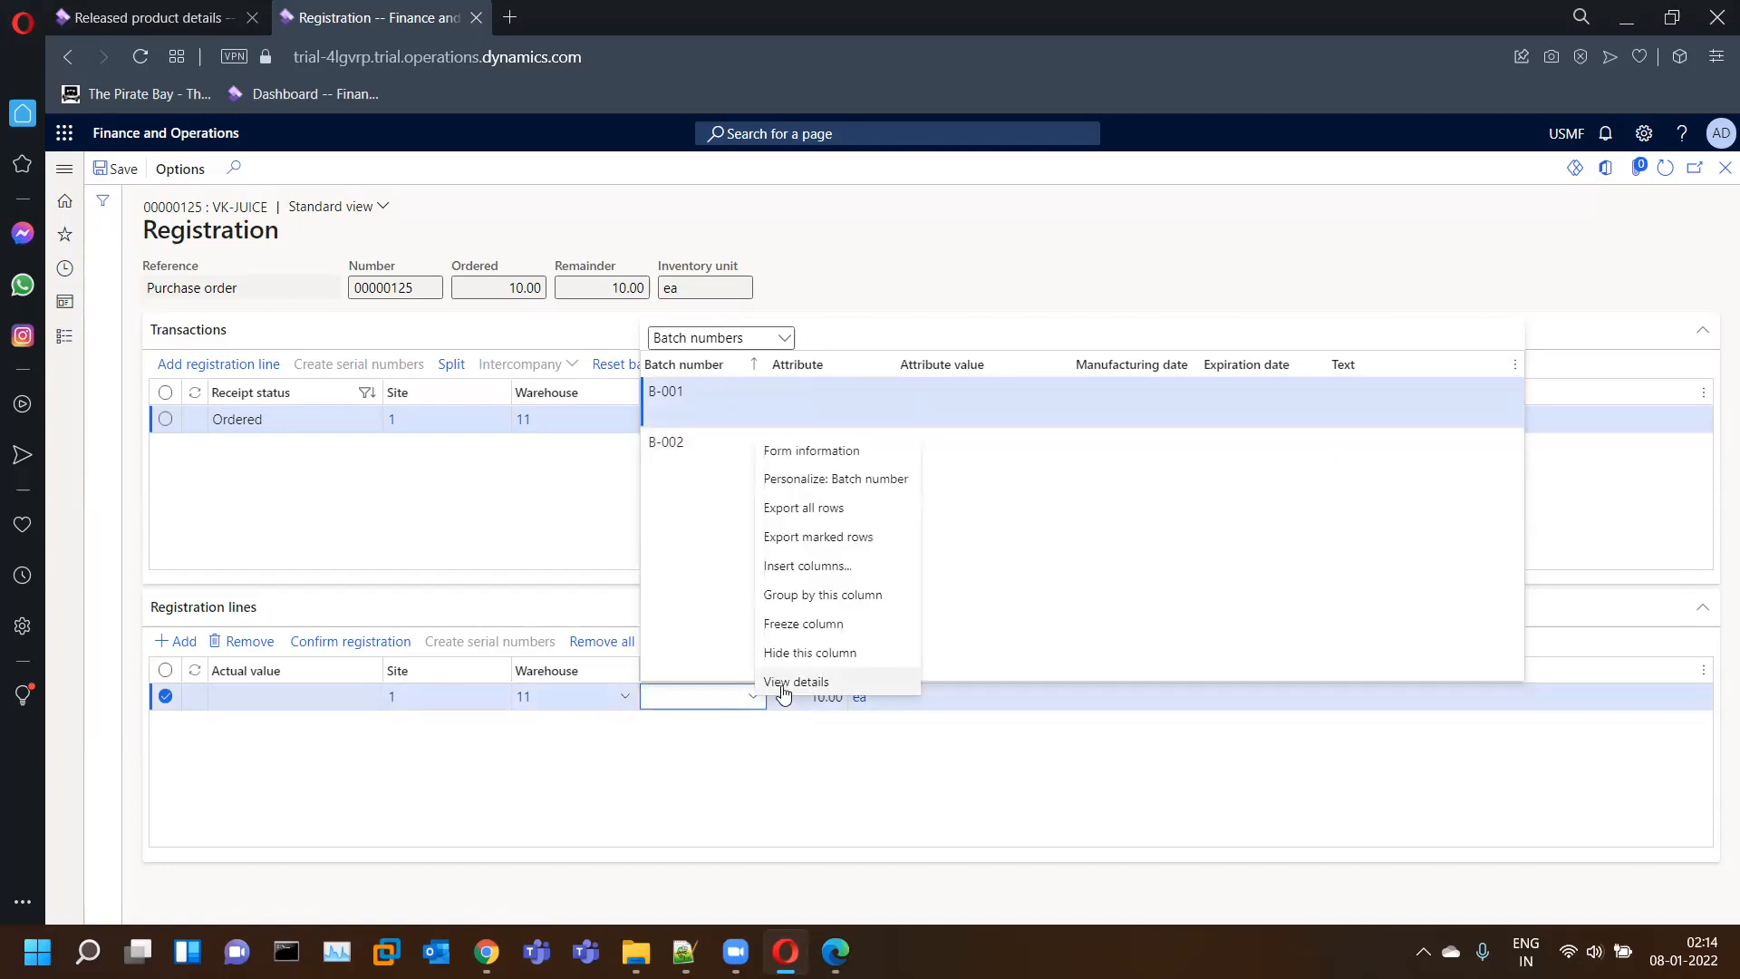
pyautogui.click(783, 689)
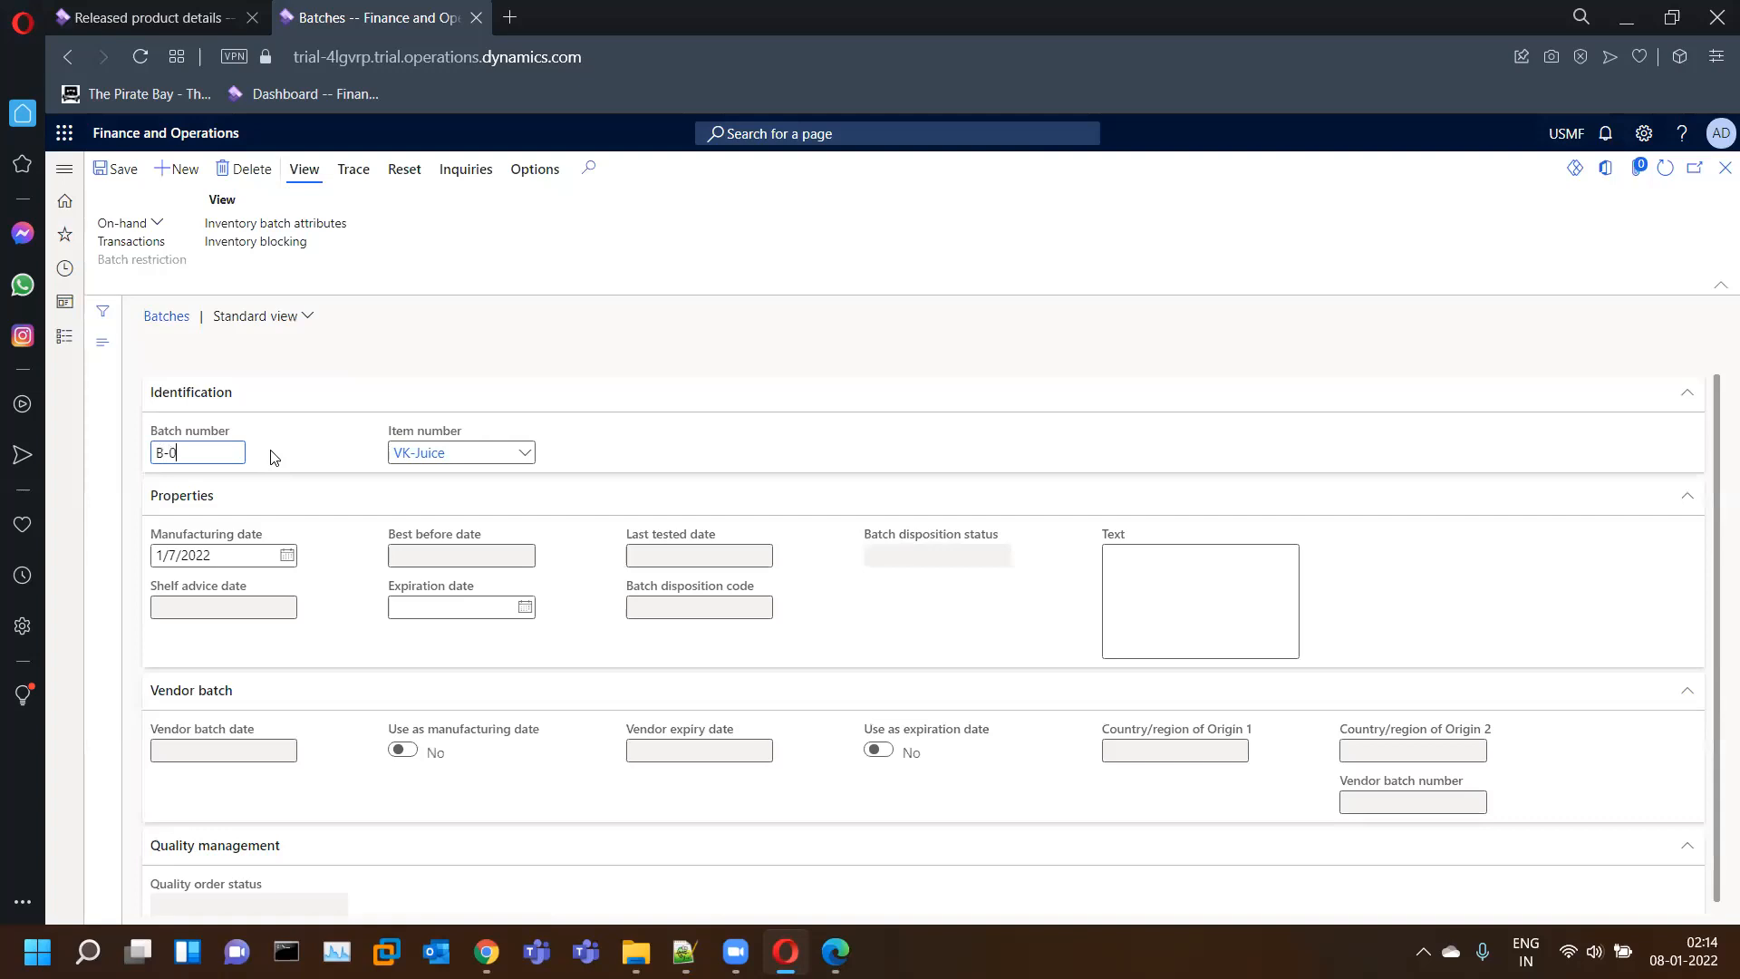
pyautogui.click(113, 170)
pyautogui.click(1724, 167)
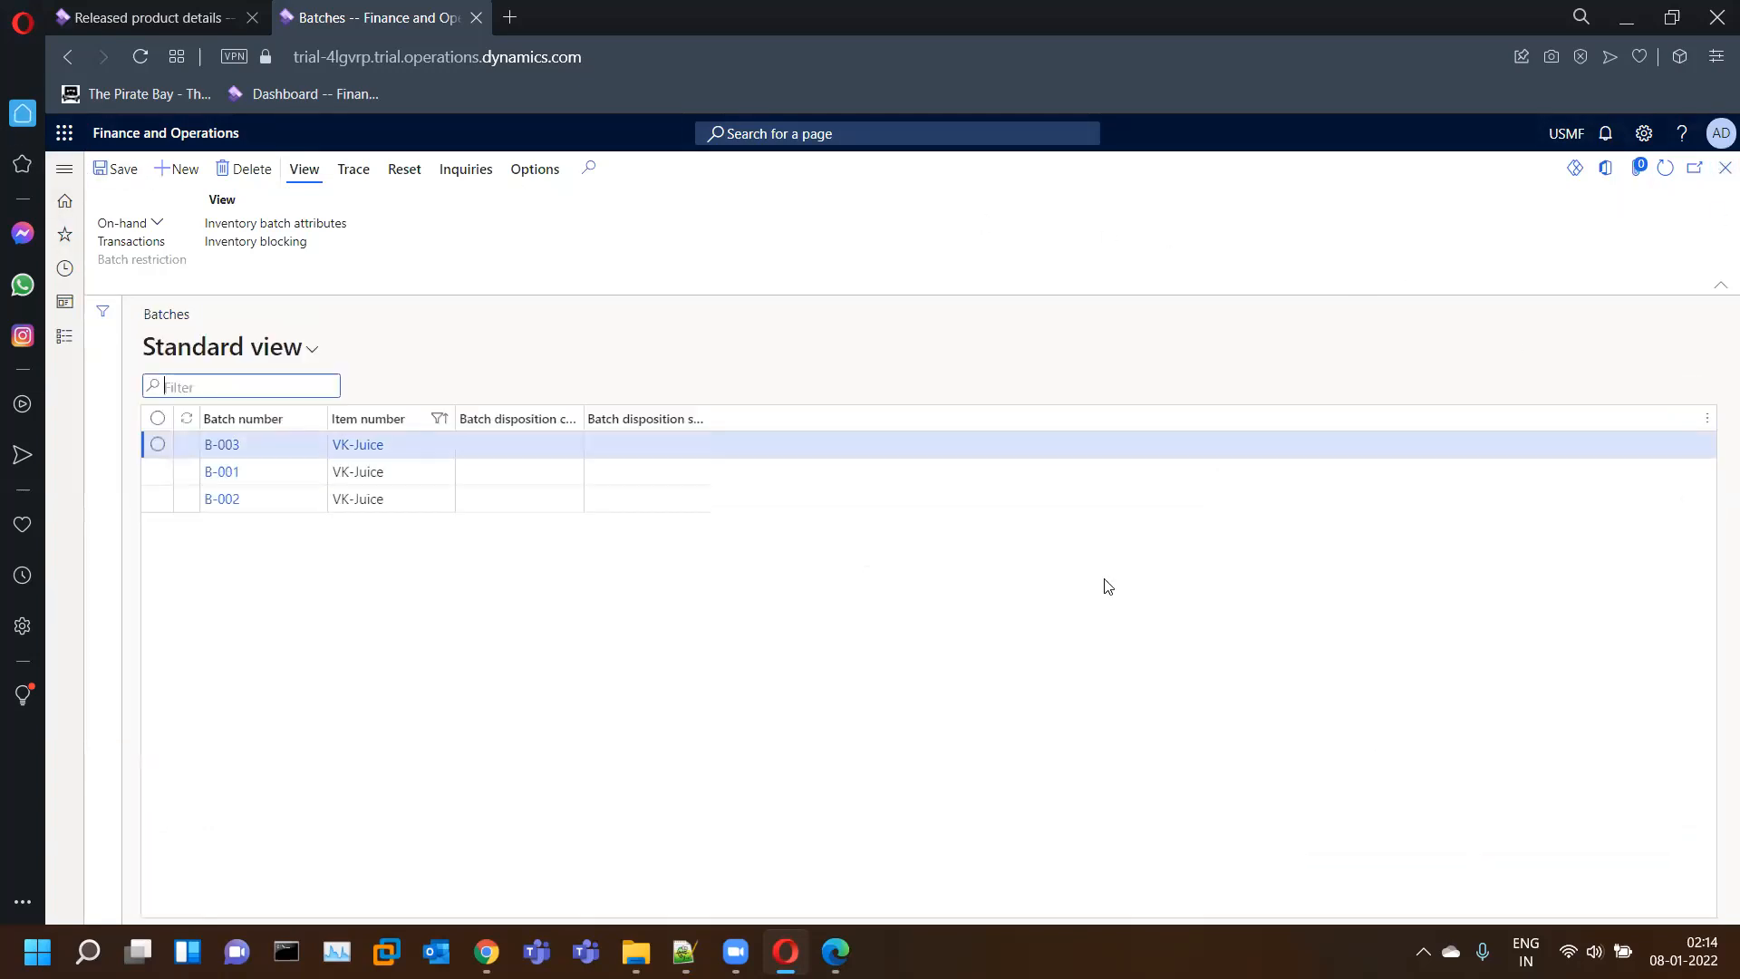
pyautogui.click(1725, 168)
# - Assign batch B-003 with a register quantity of 6 to the registration line
pyautogui.click(758, 702)
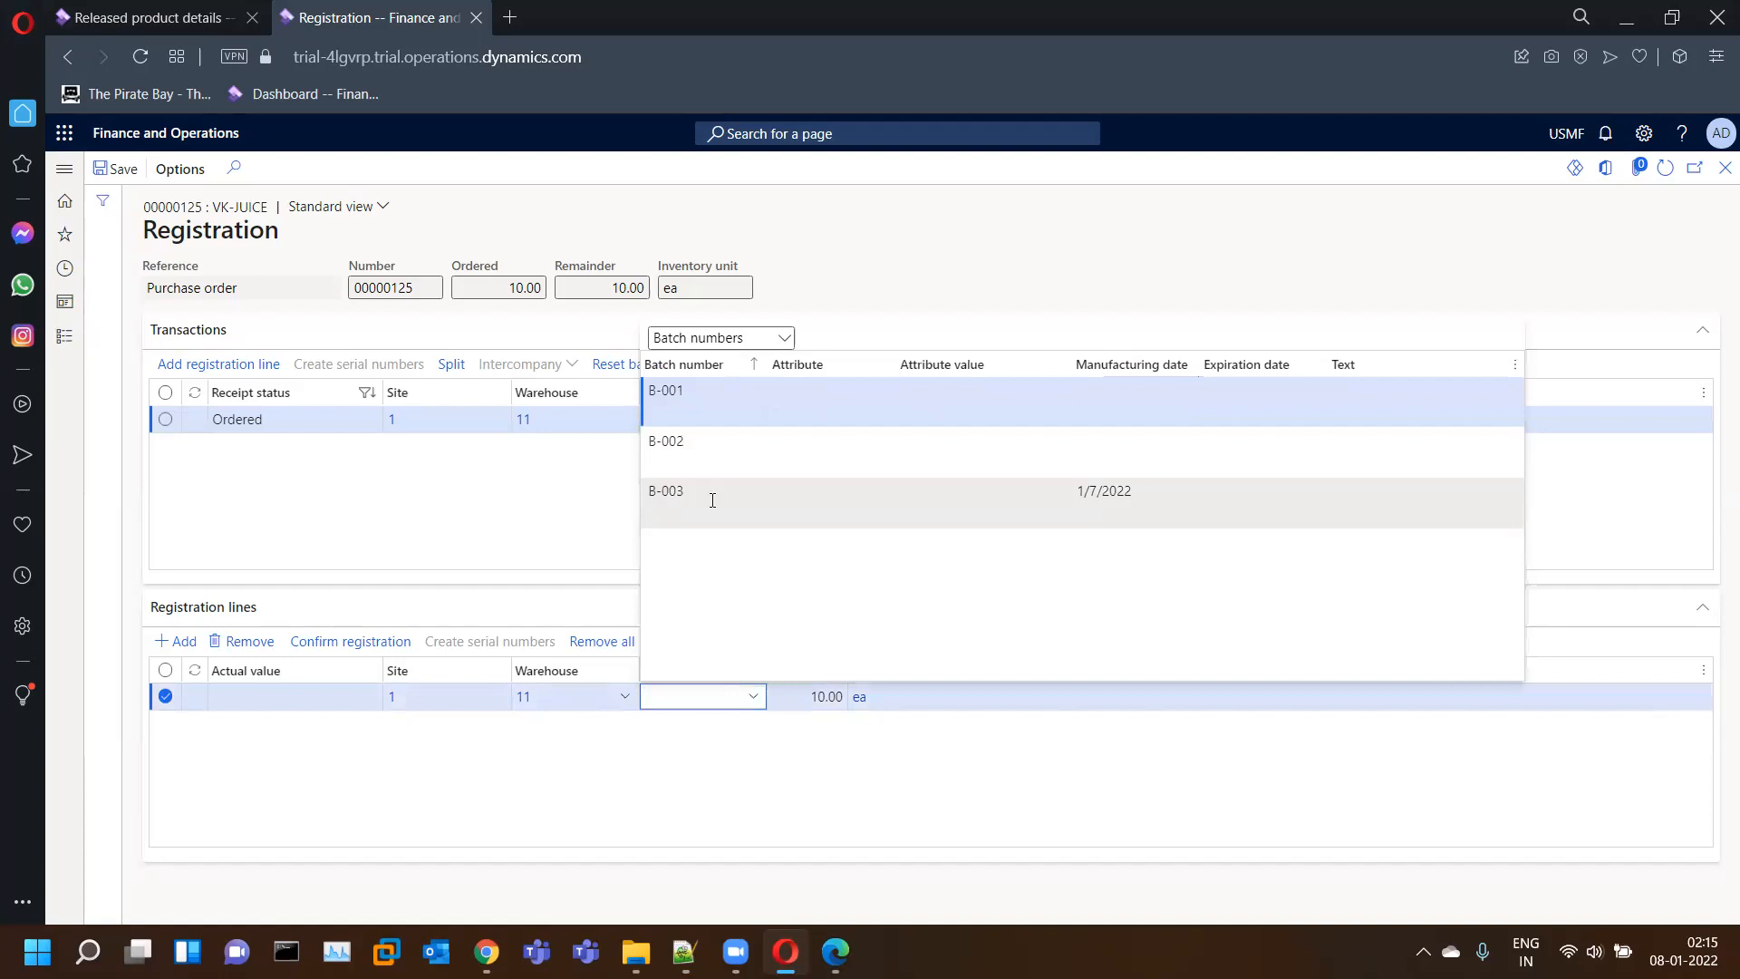
pyautogui.click(712, 501)
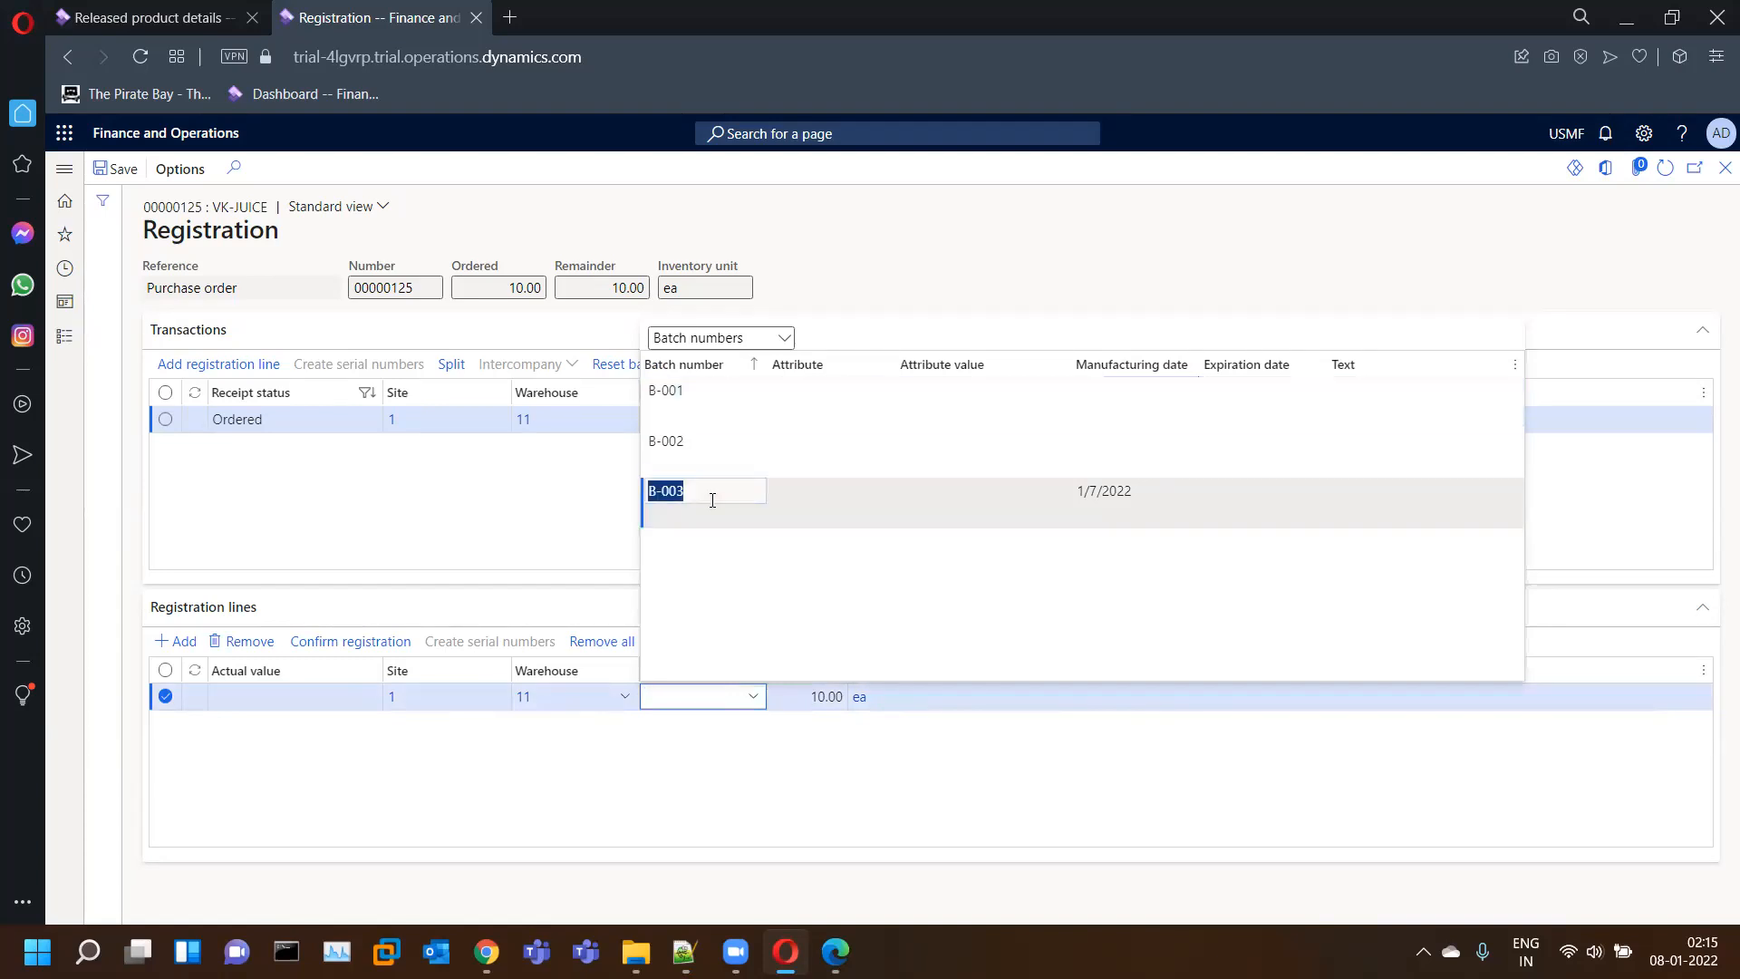
pyautogui.click(802, 702)
pyautogui.write('6')
pyautogui.press('Tab')
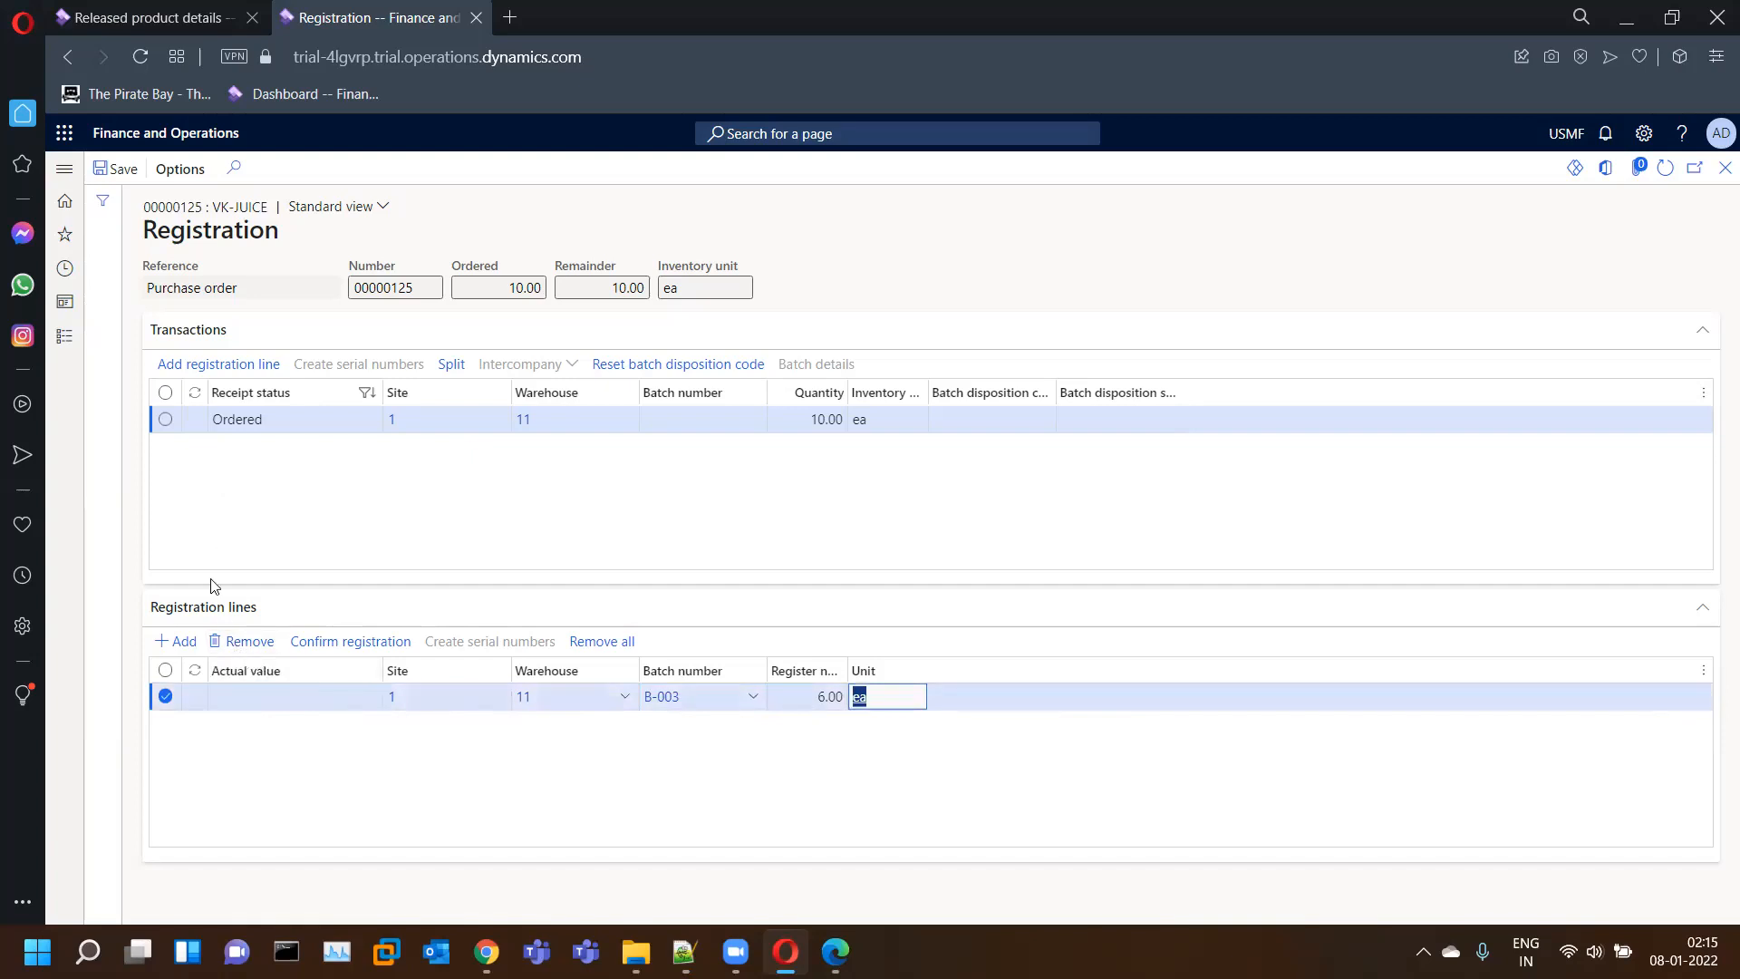
# - Add a second registration line for the remaining quantity with batch B-002 and confirm the registration
pyautogui.click(176, 643)
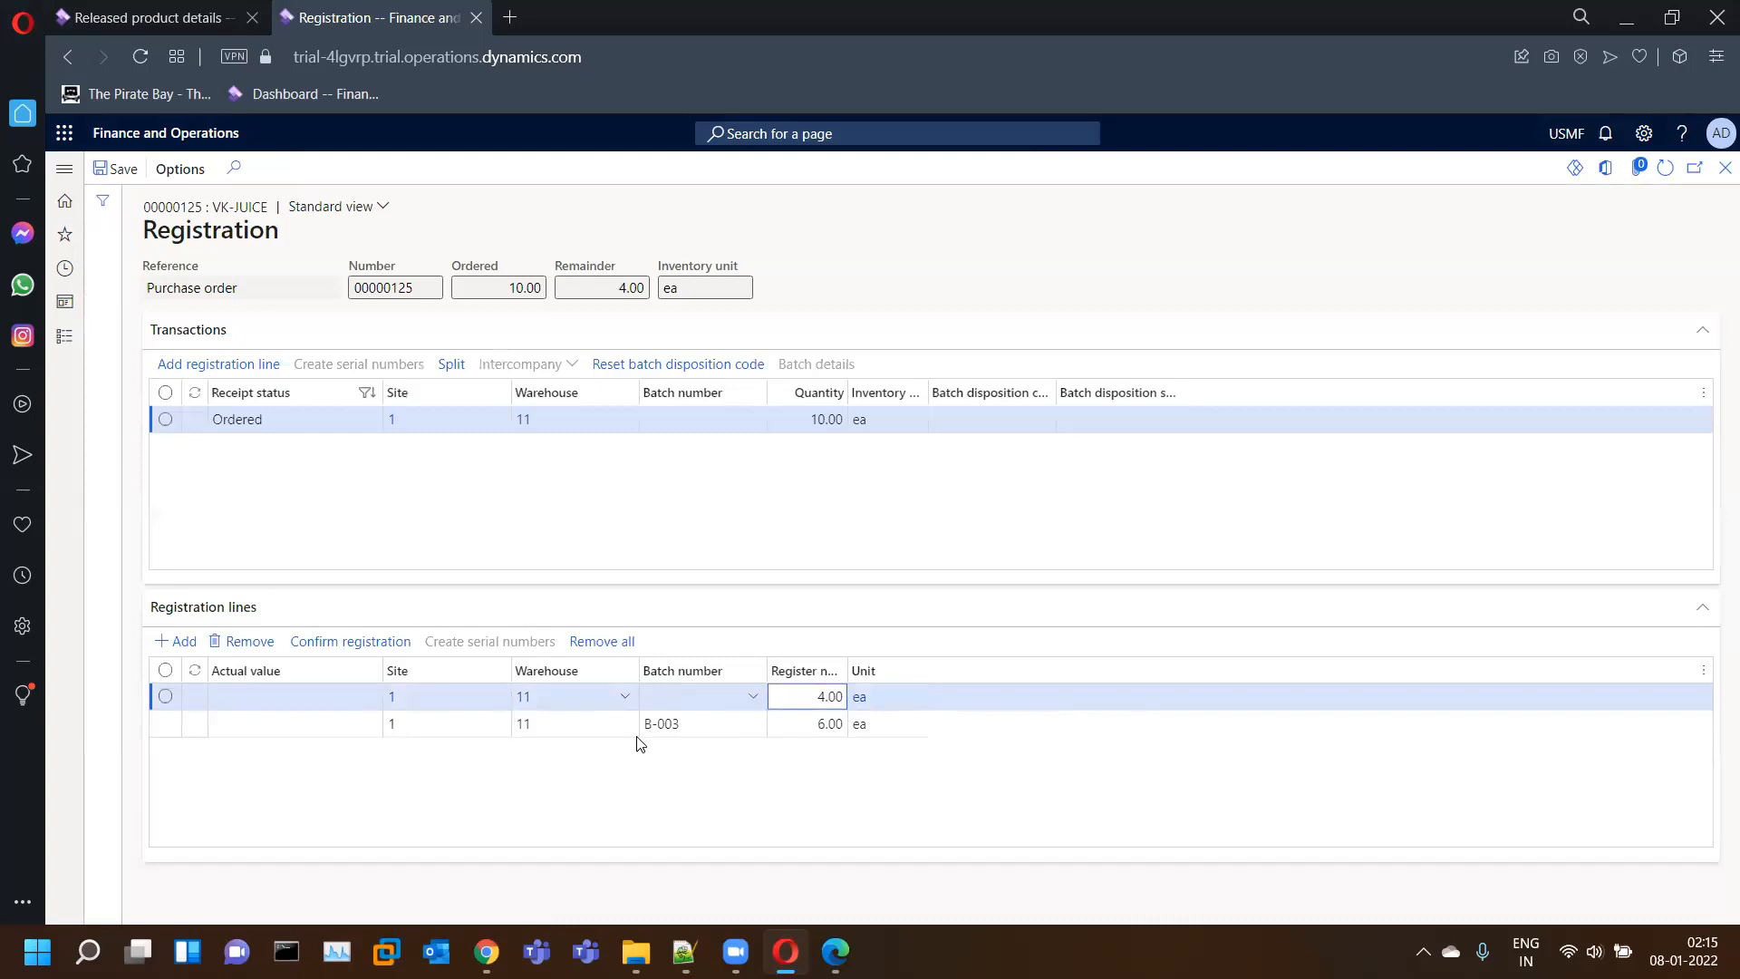
pyautogui.click(752, 703)
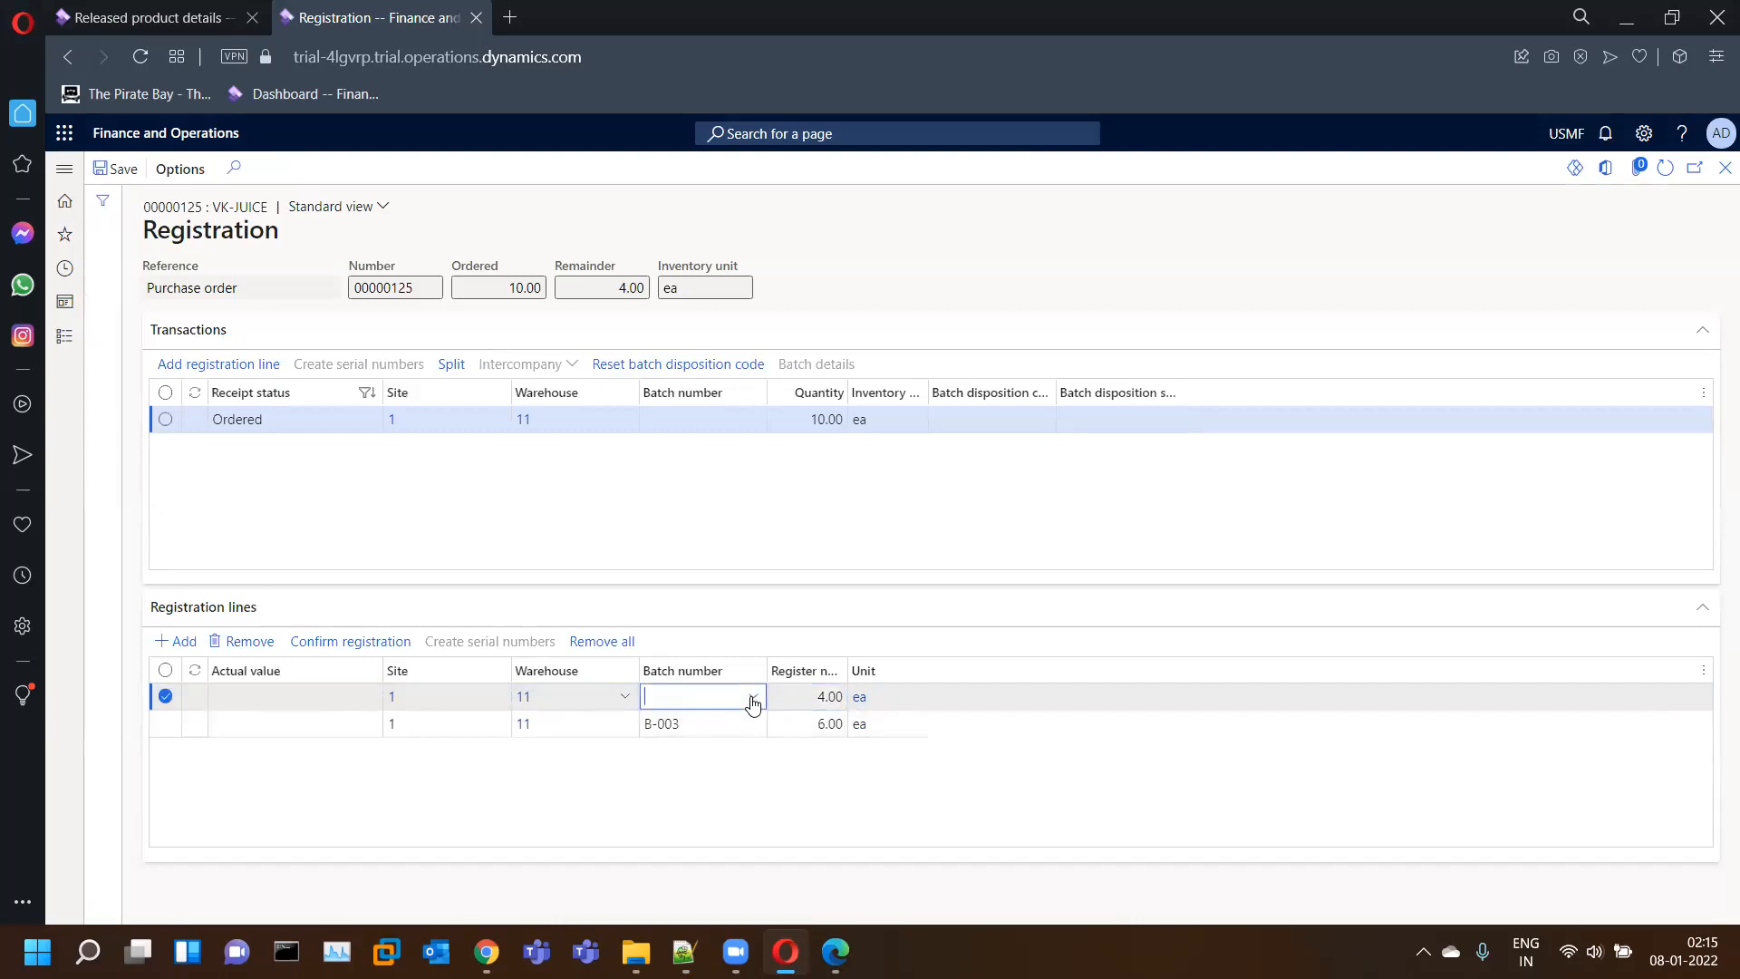
pyautogui.click(752, 698)
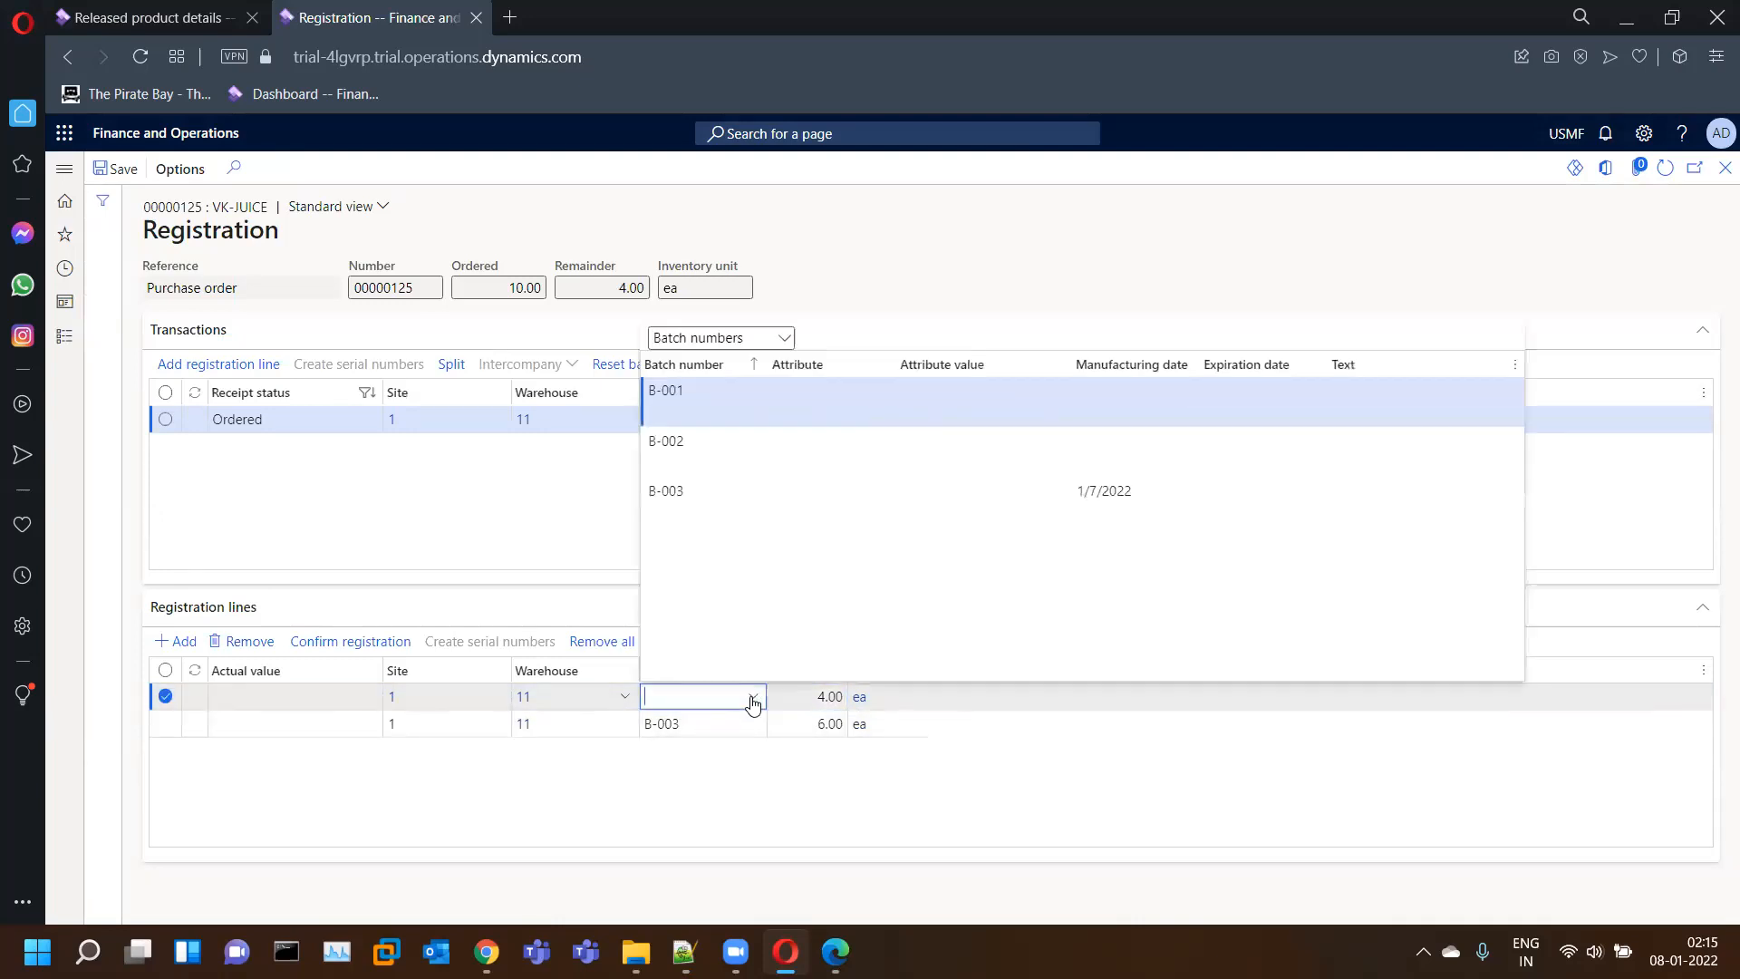
pyautogui.click(689, 442)
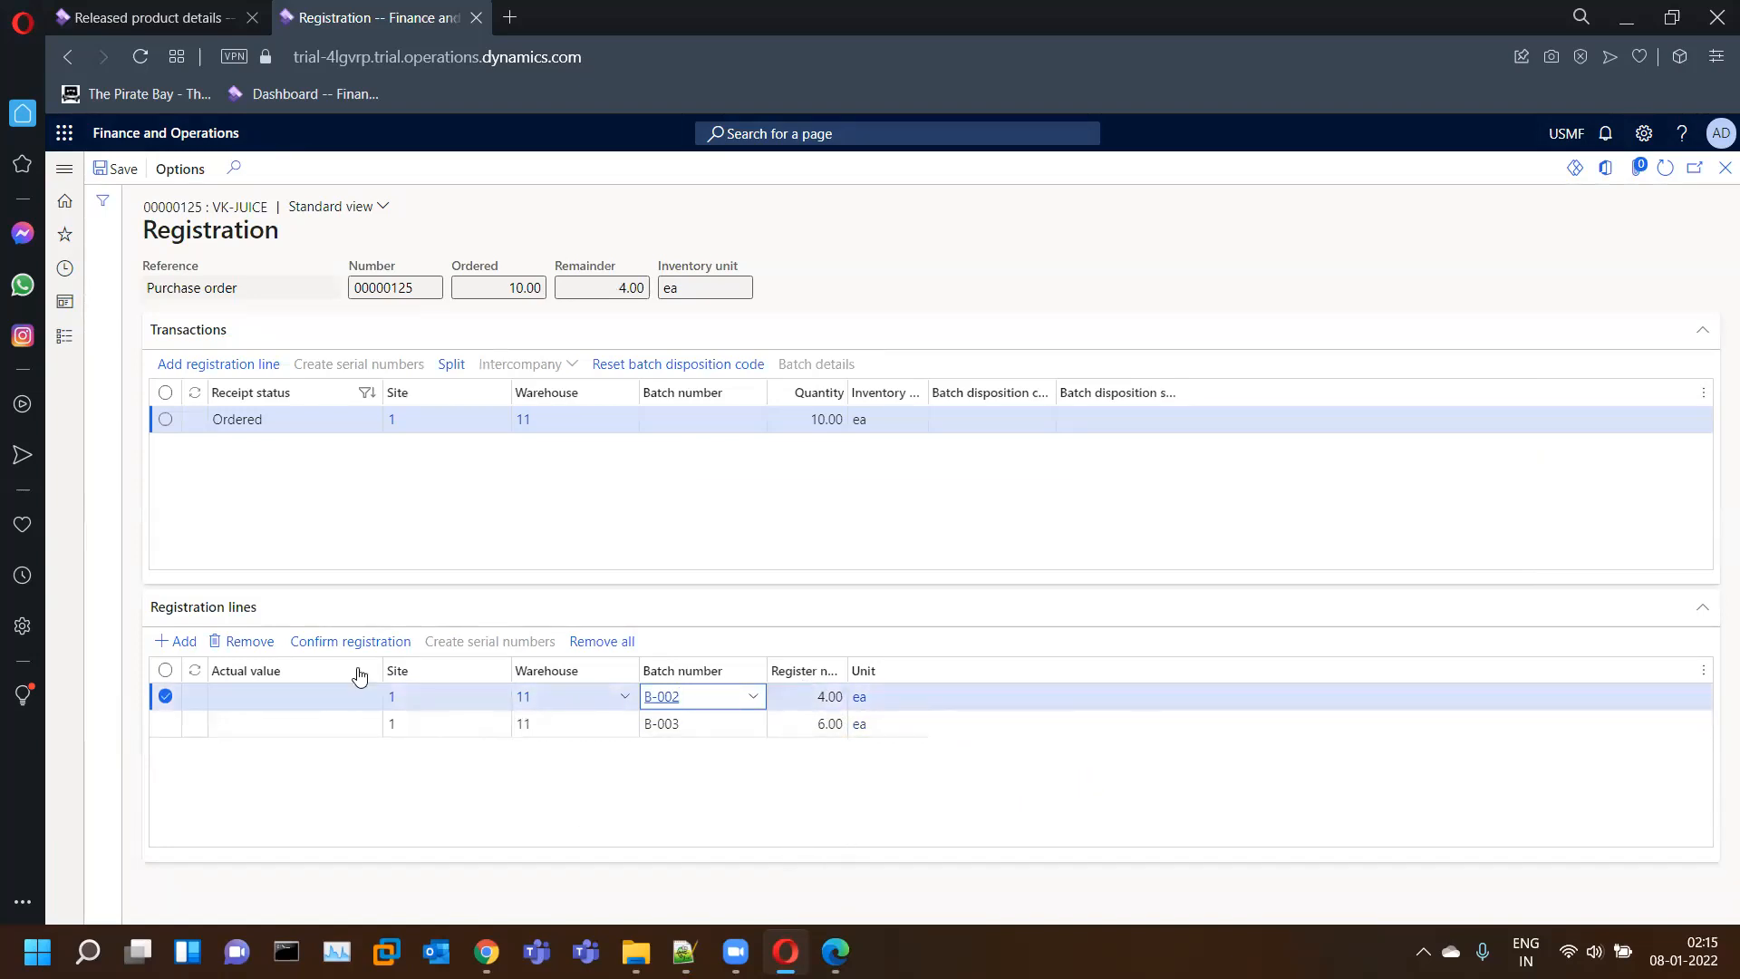
pyautogui.click(389, 642)
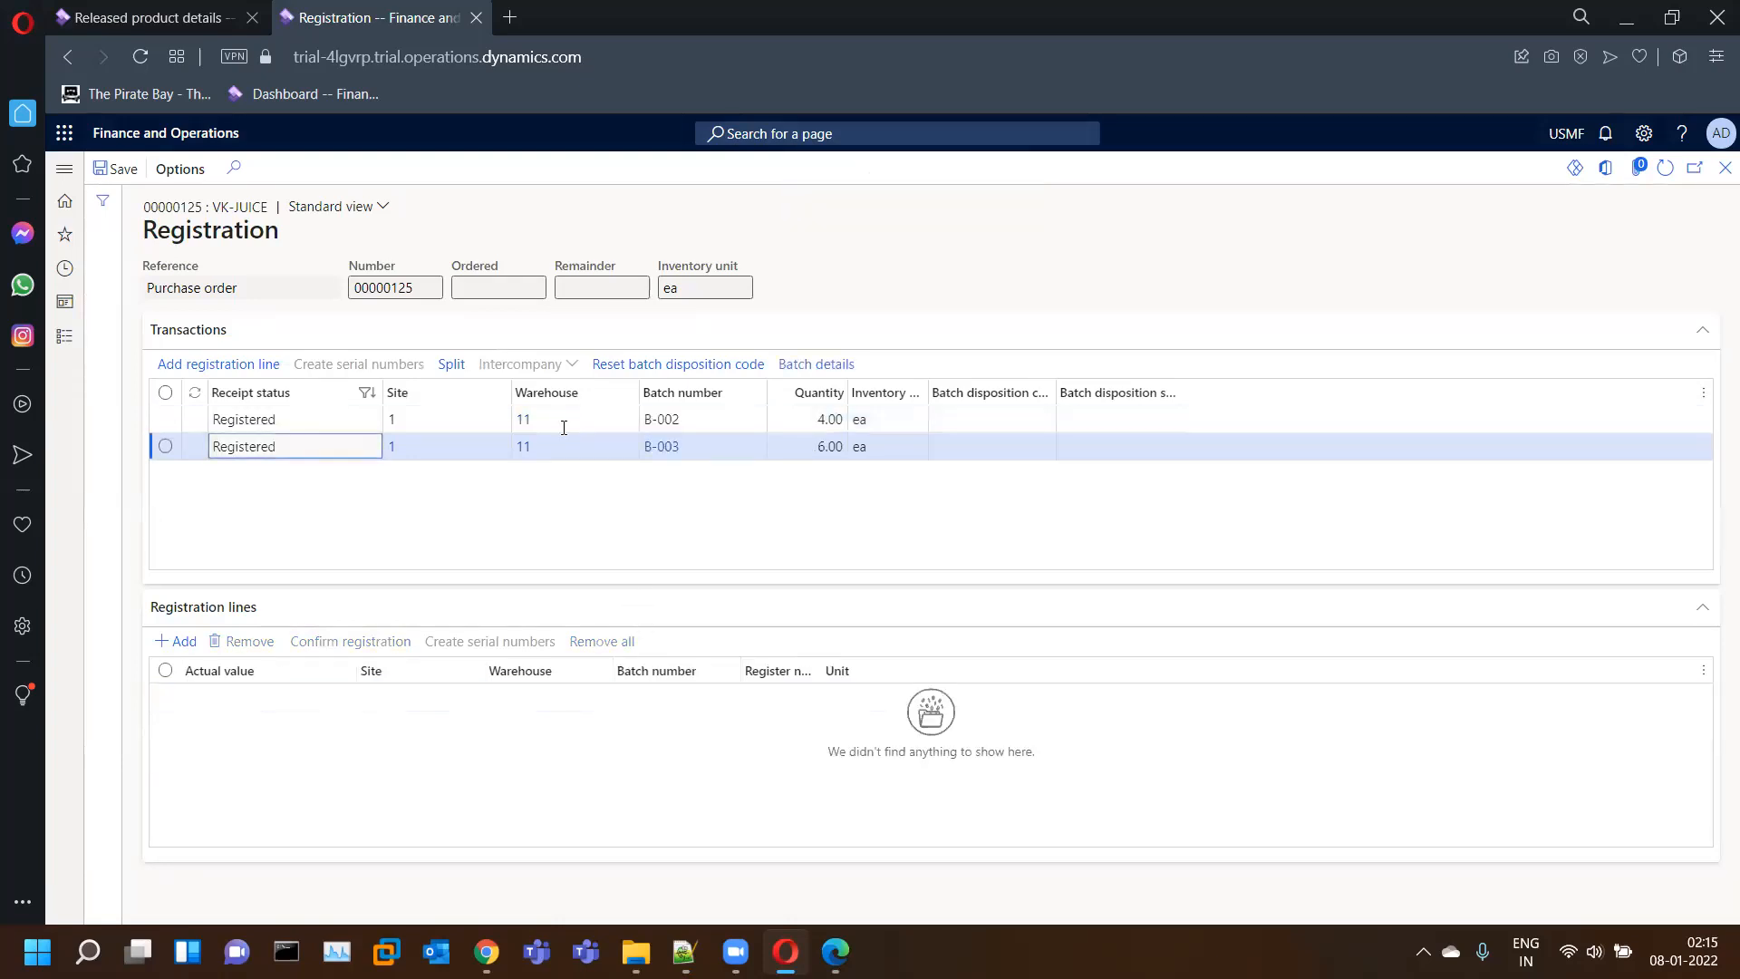
# - Return to the purchase order and generate its confirmation with posting on and the ordered quantity
pyautogui.click(1725, 168)
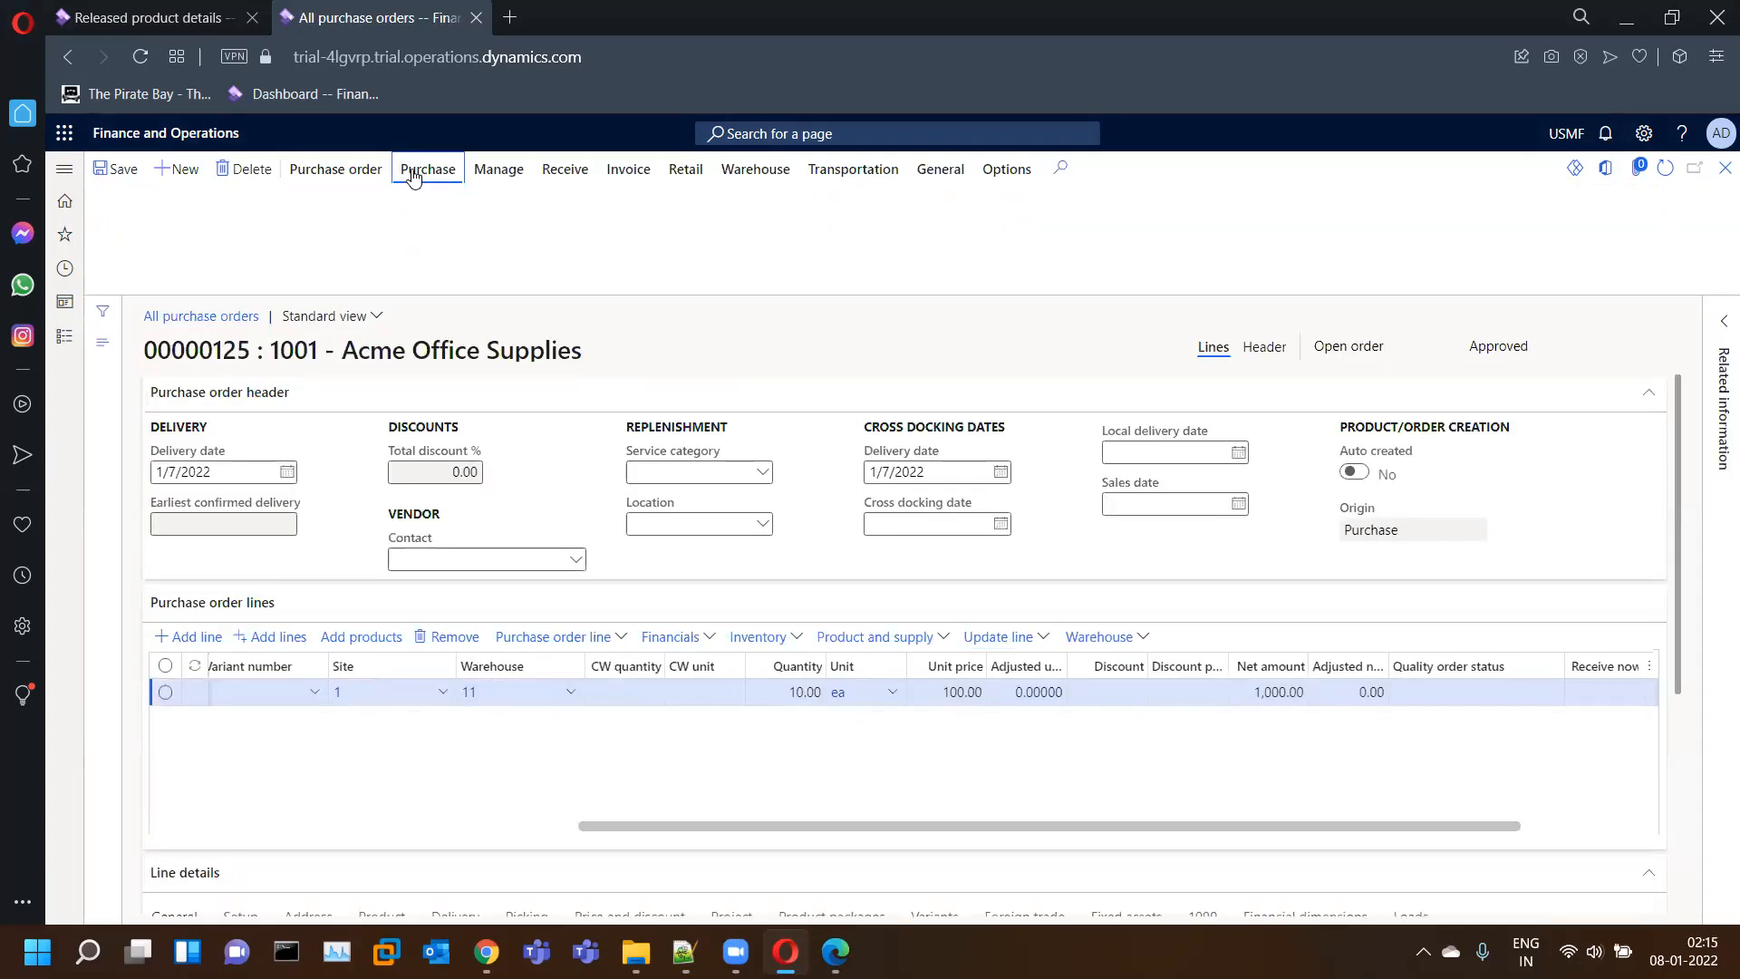
pyautogui.click(413, 174)
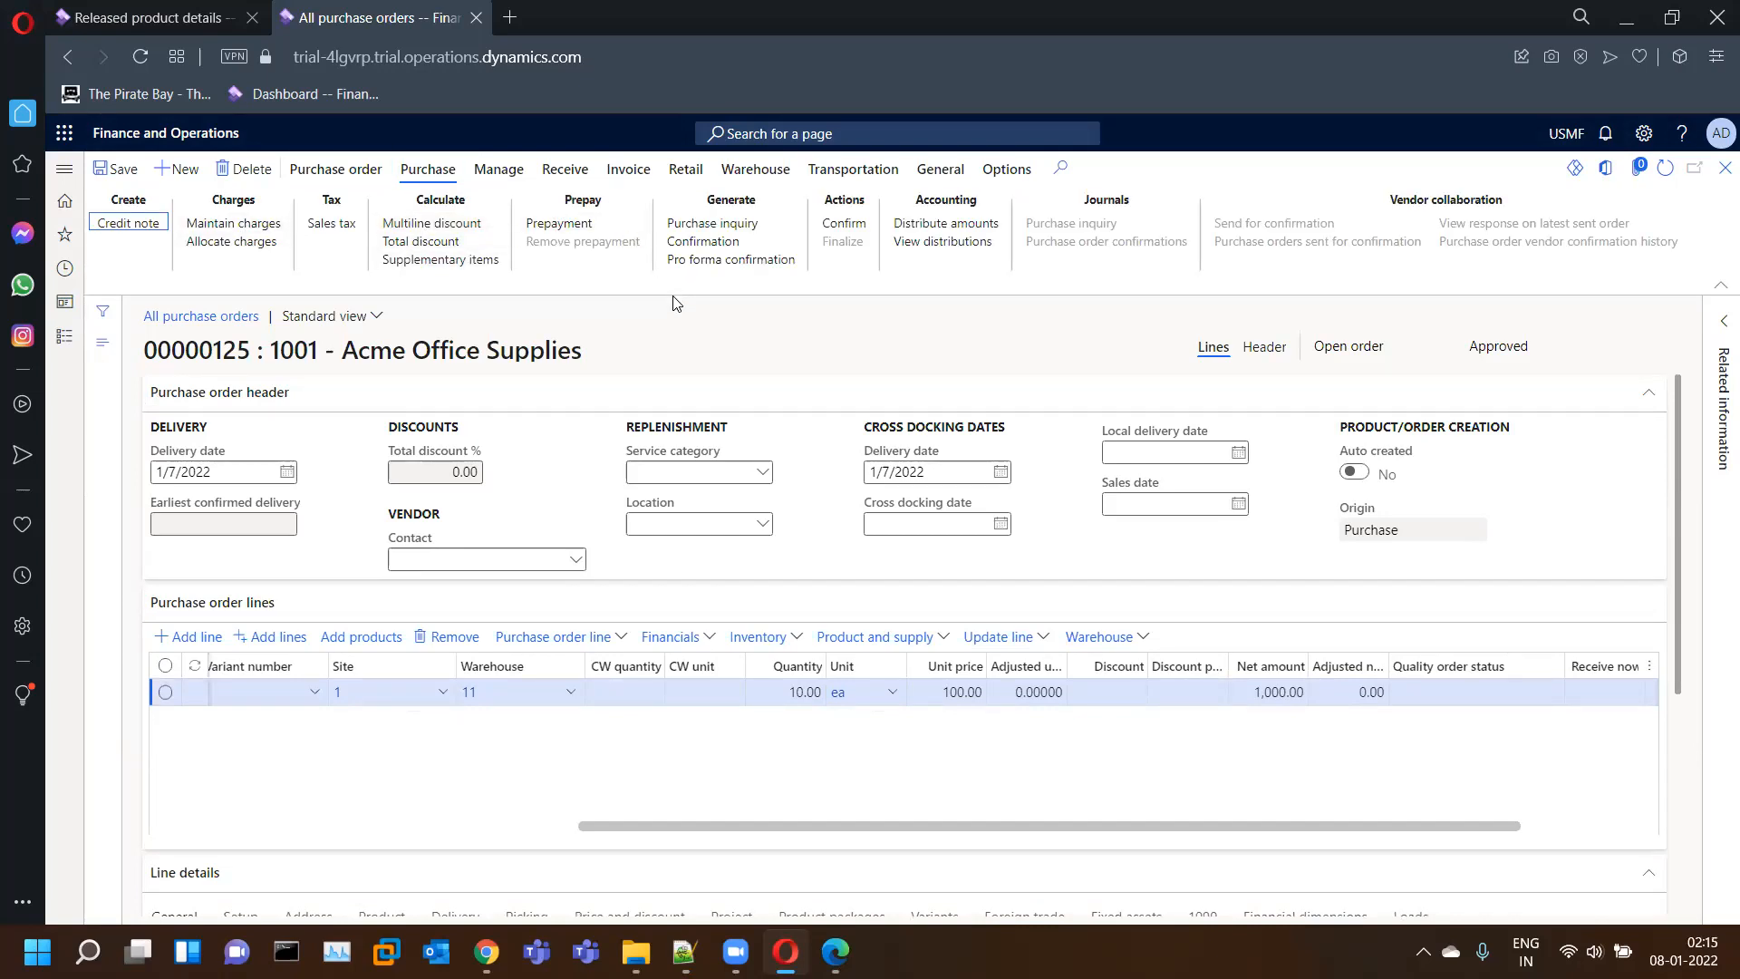
pyautogui.click(721, 243)
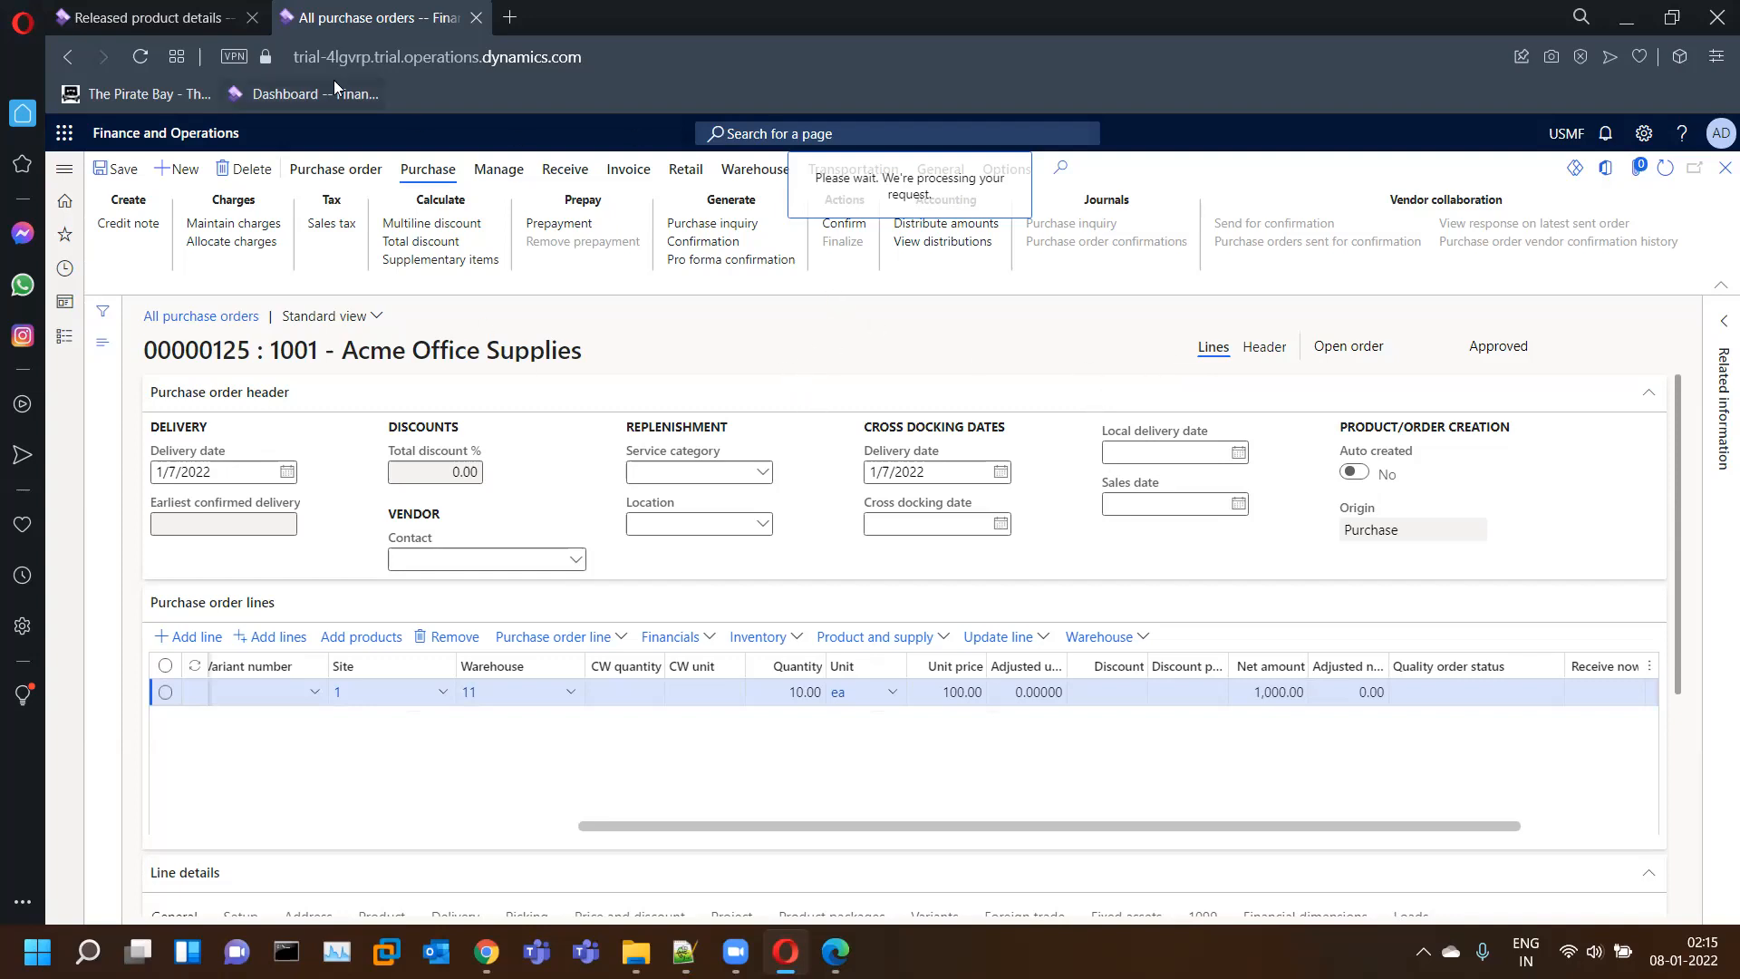
pyautogui.click(149, 17)
pyautogui.click(305, 23)
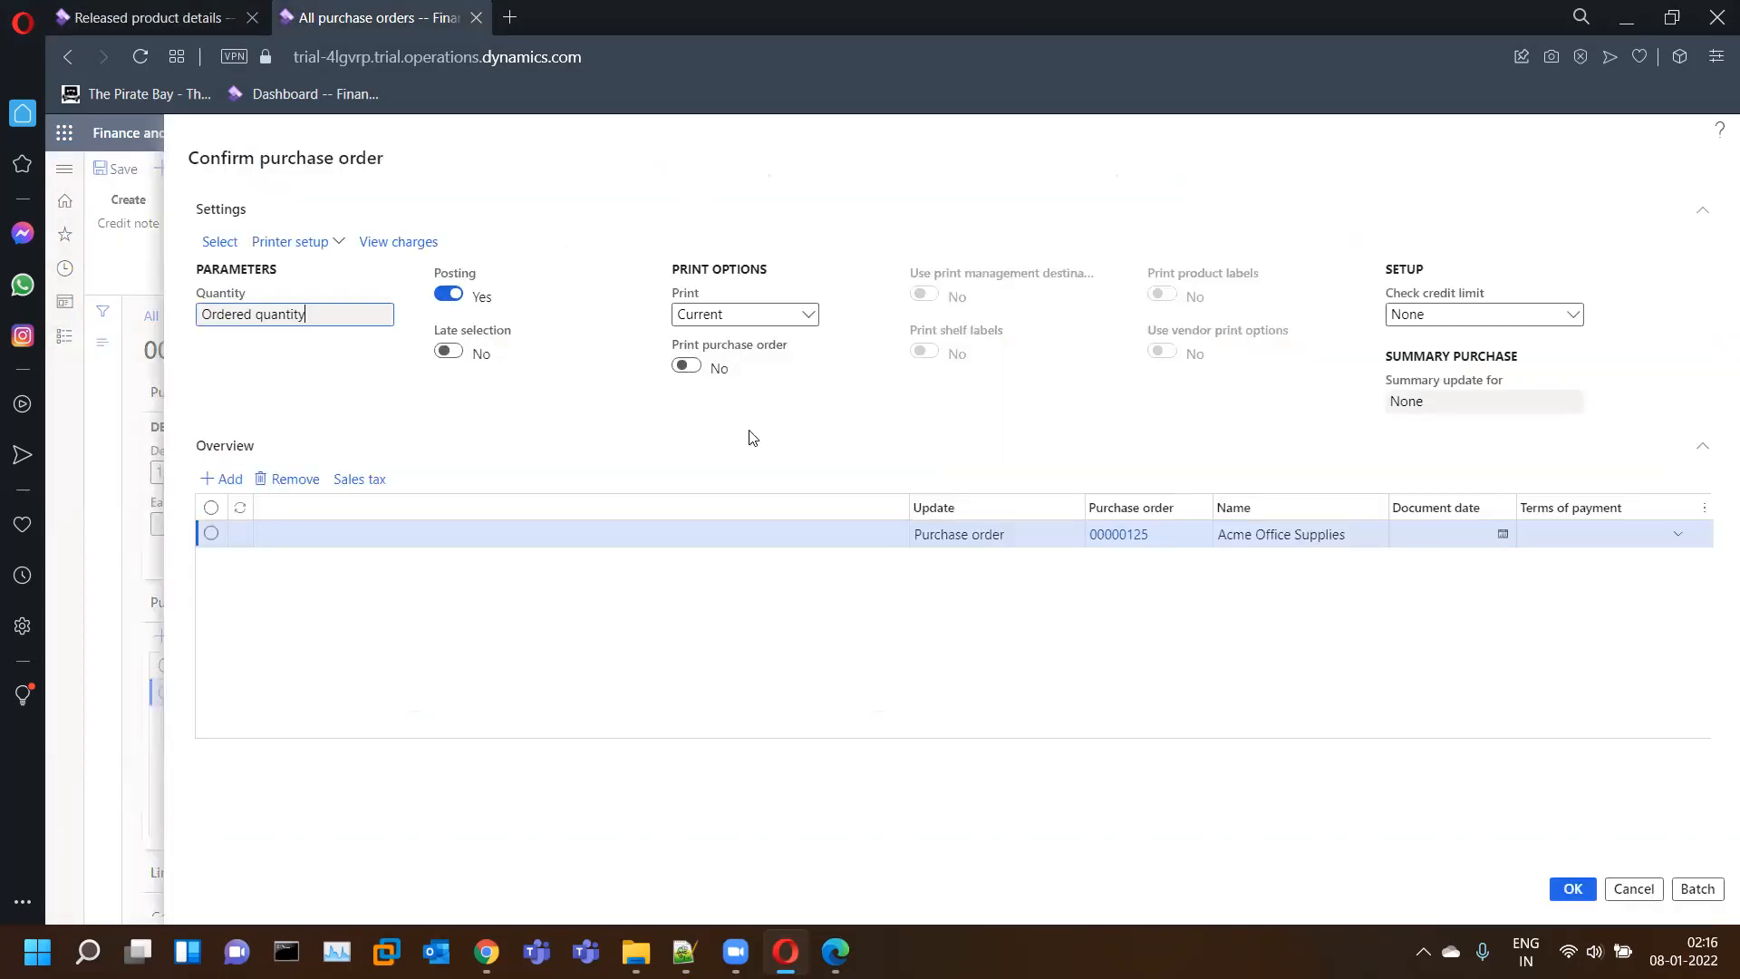
pyautogui.click(1573, 889)
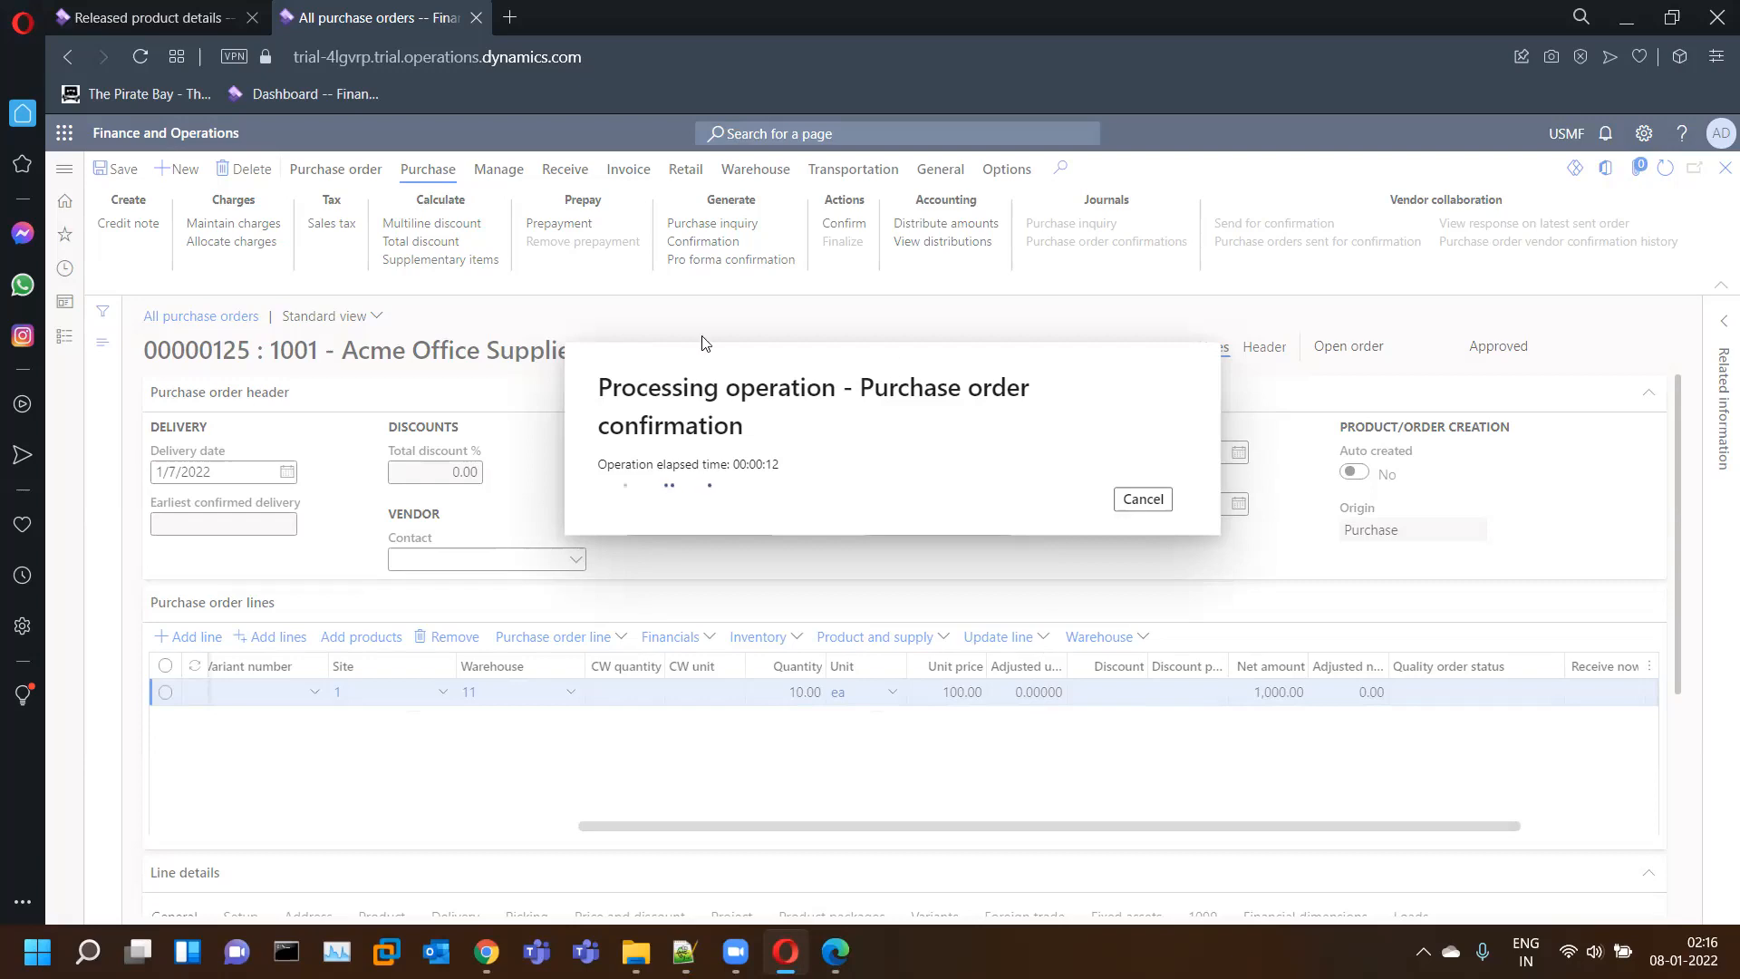
# - Check the on-hand inventory of VK-Juice by batch from the released product list
pyautogui.click(200, 20)
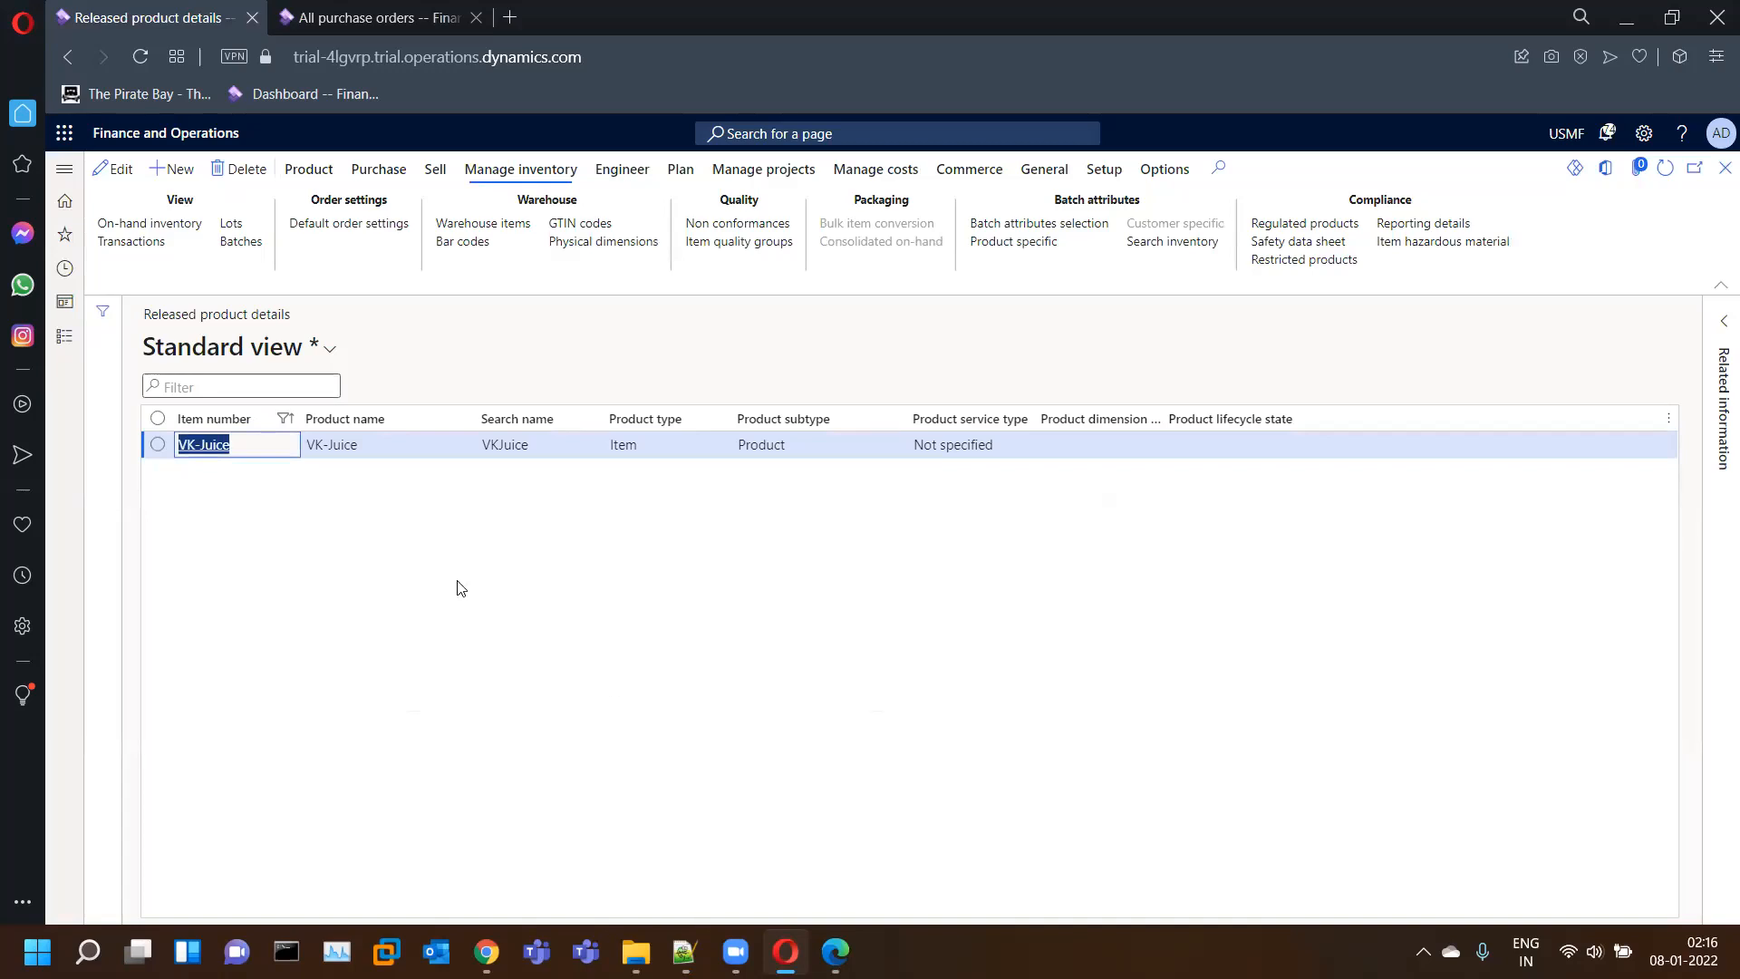
pyautogui.click(165, 228)
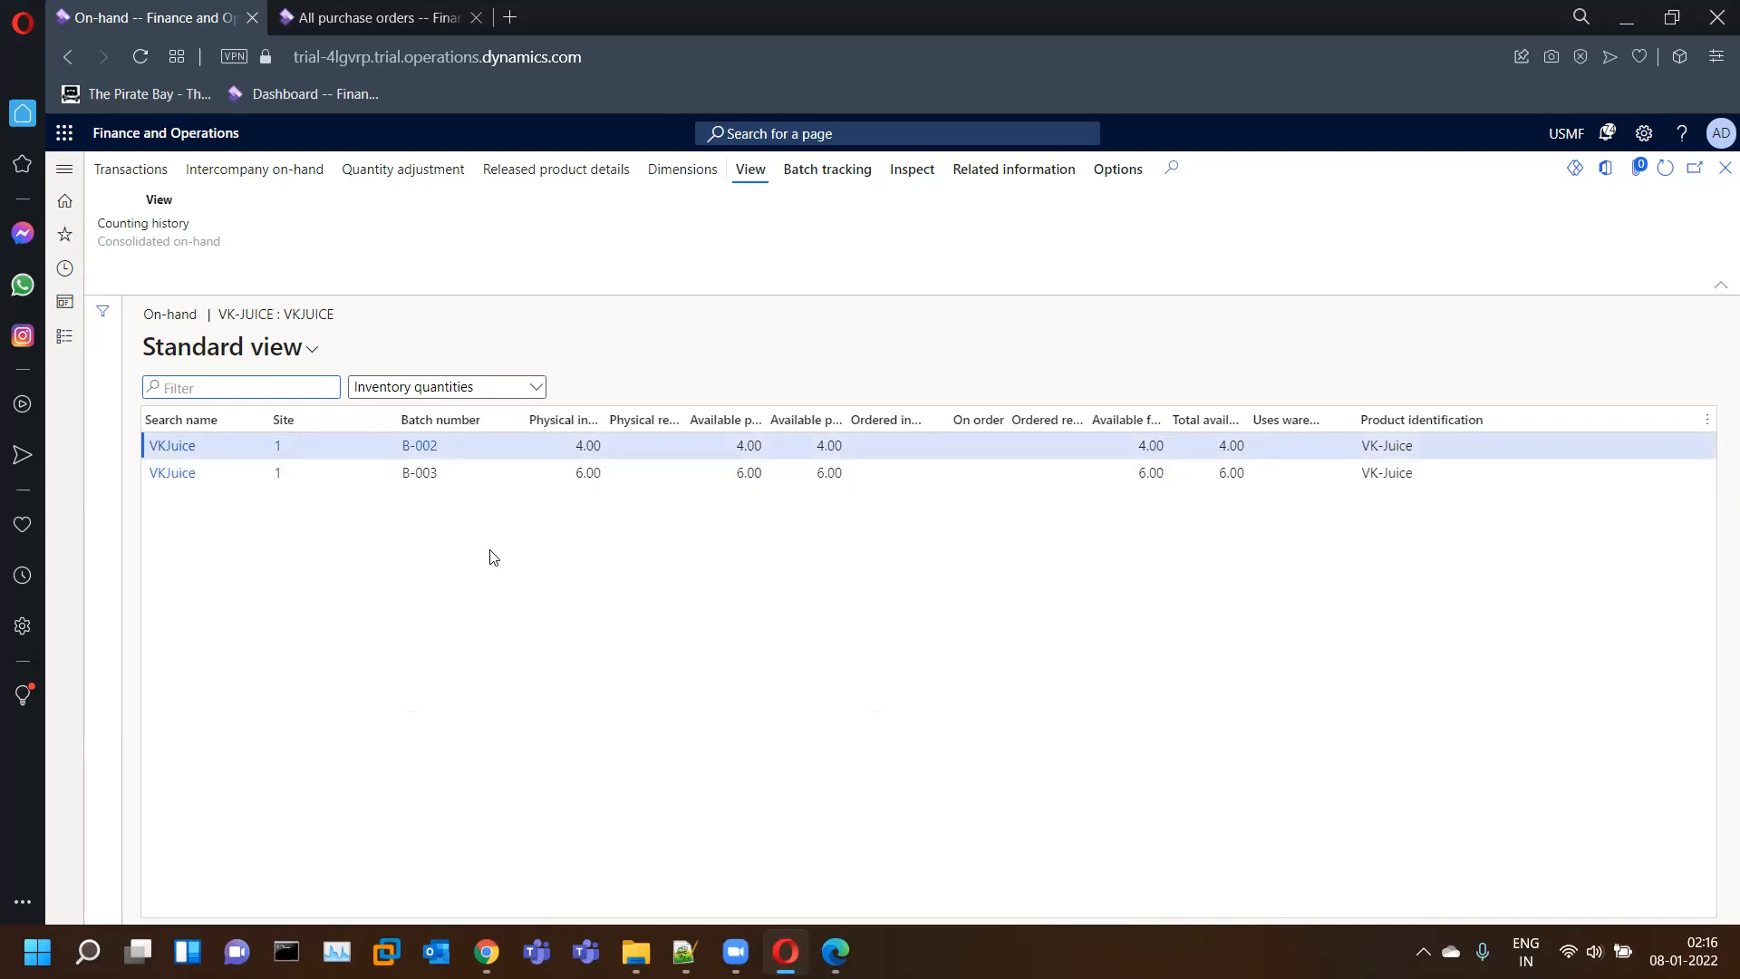
pyautogui.click(1722, 172)
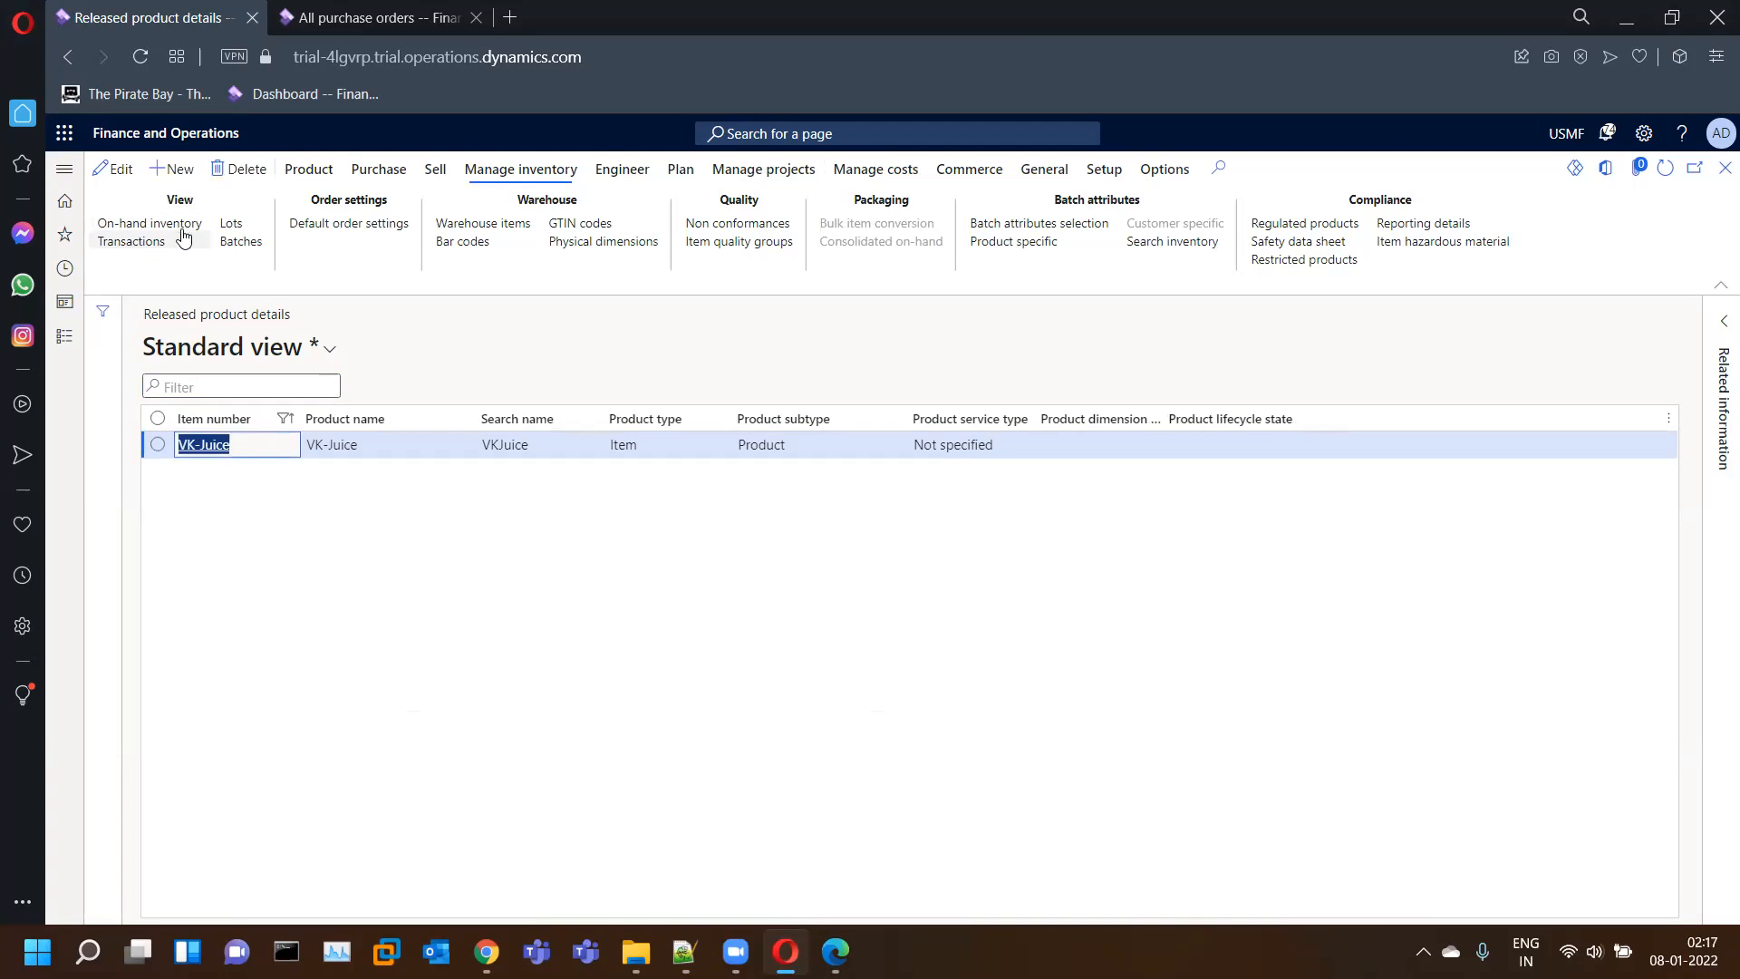
# - Open the released product details of VK-Juice to view its dimension groups
pyautogui.click(69, 177)
pyautogui.click(1340, 653)
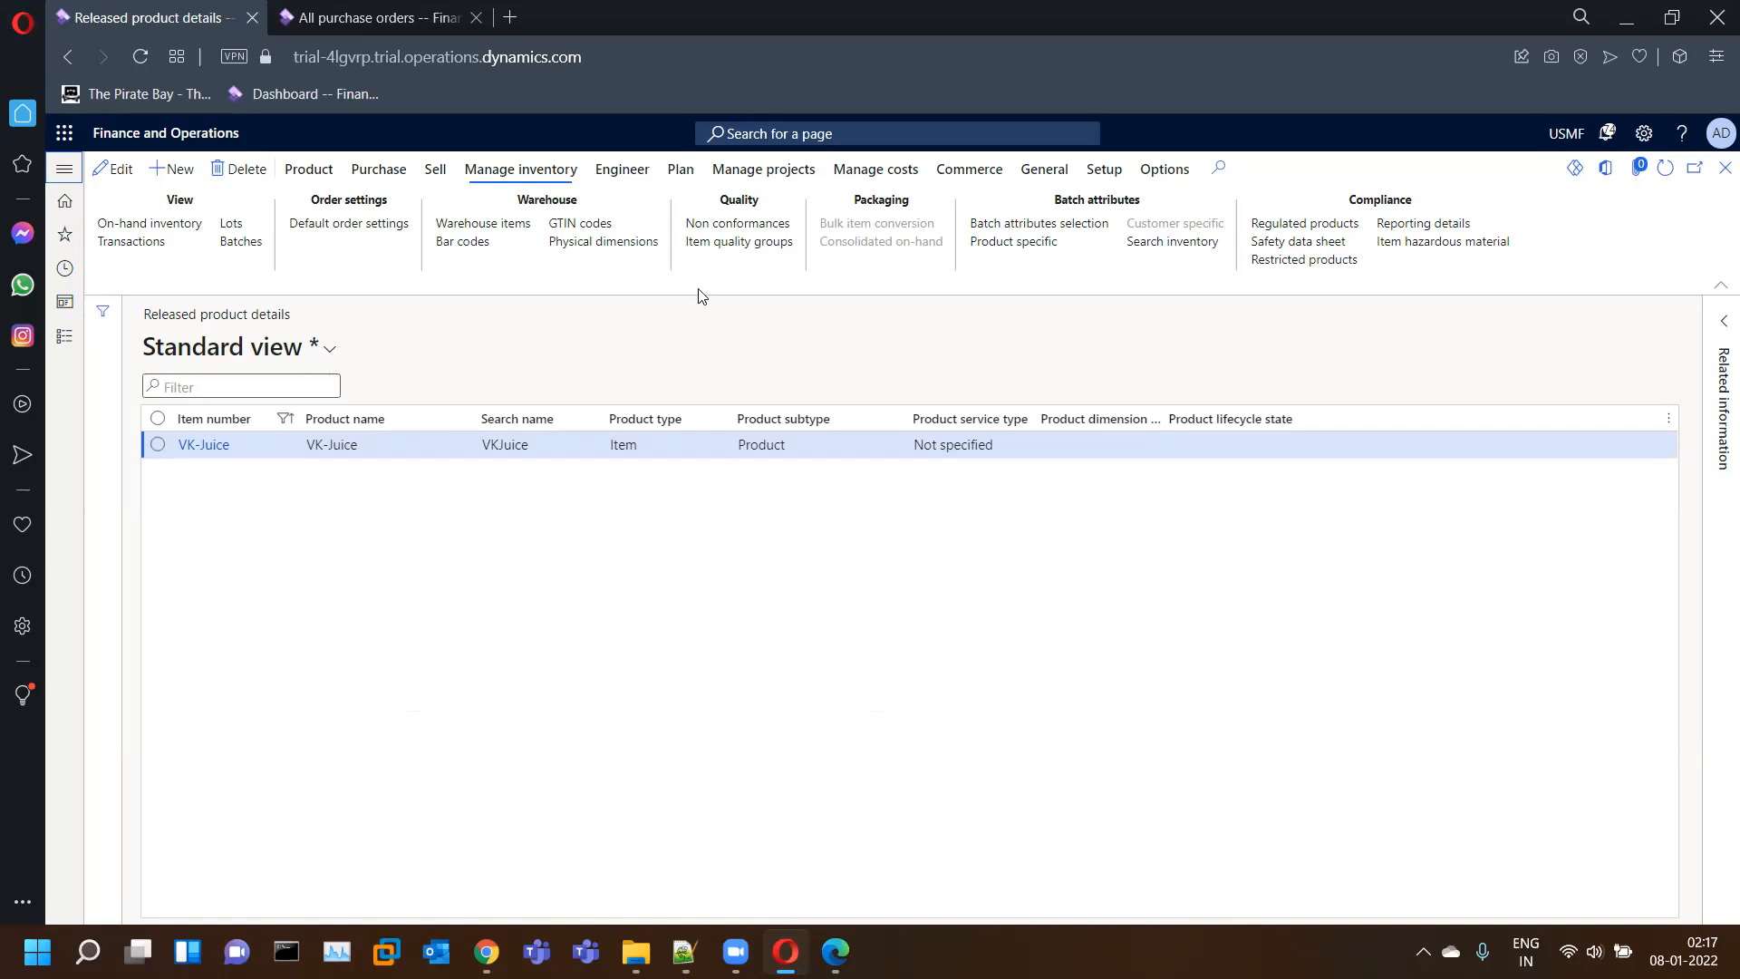
pyautogui.click(203, 445)
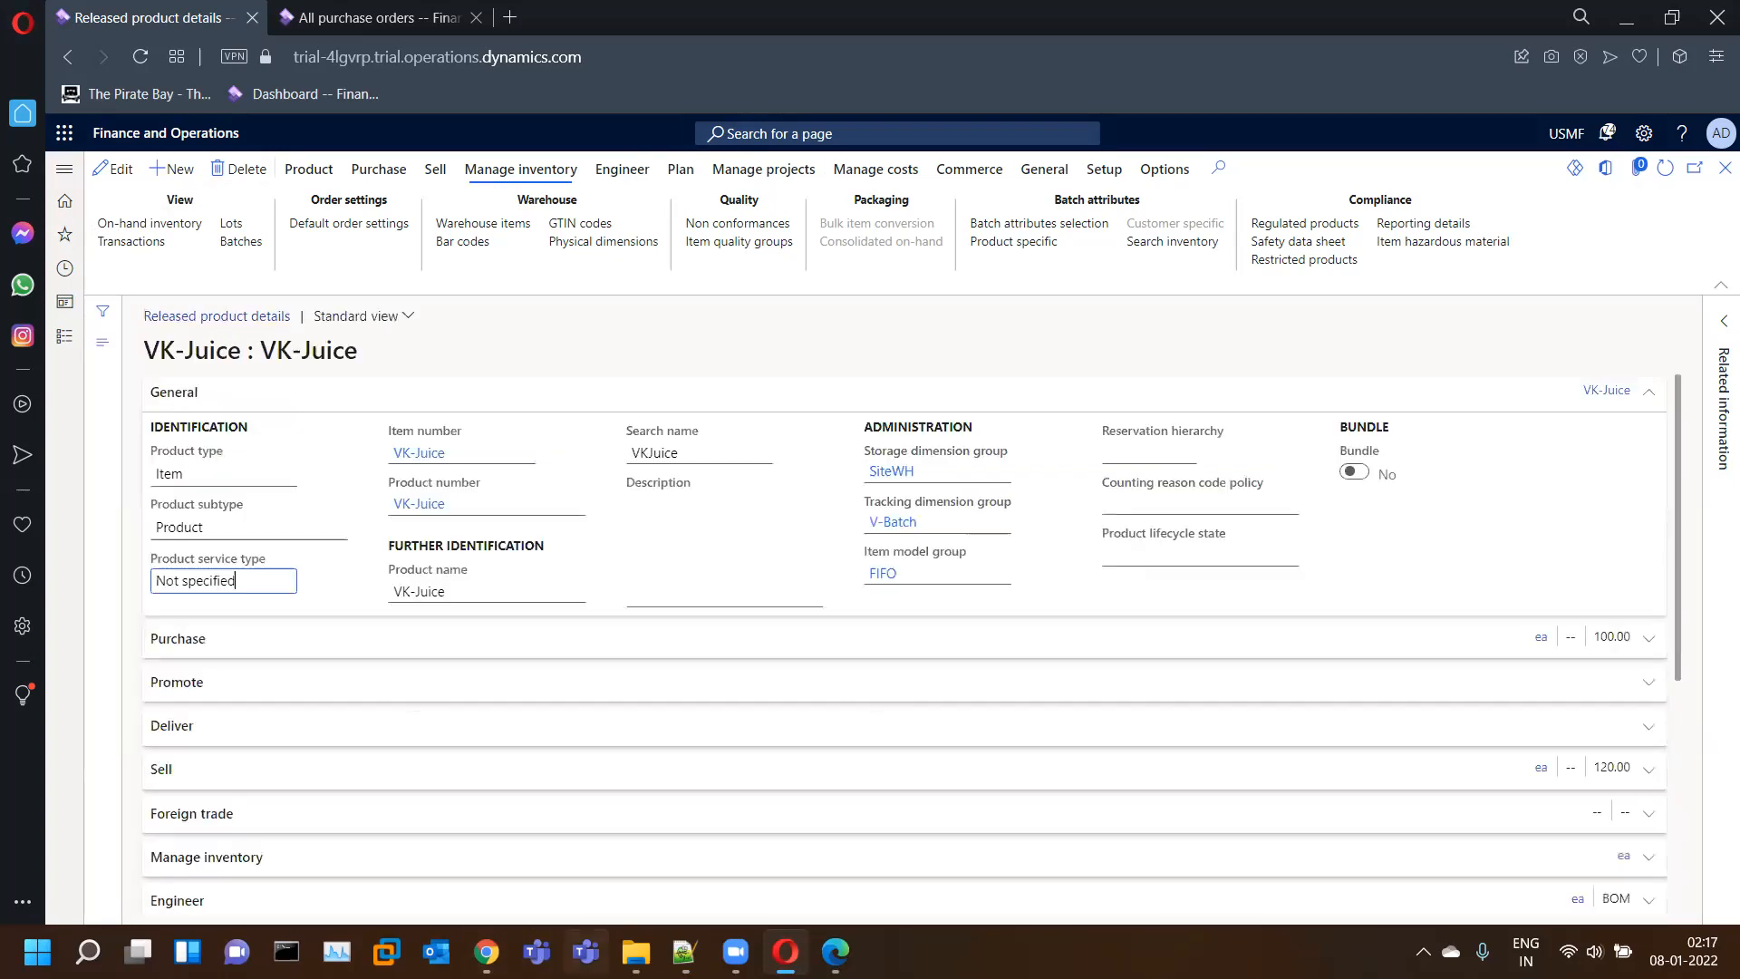
# - Switch to Notepad++, review the notes on manual and automatic batch numbers, and return to the VK-Juice product details
pyautogui.click(684, 951)
pyautogui.moveTo(177, 229); pyautogui.dragTo(264, 229)
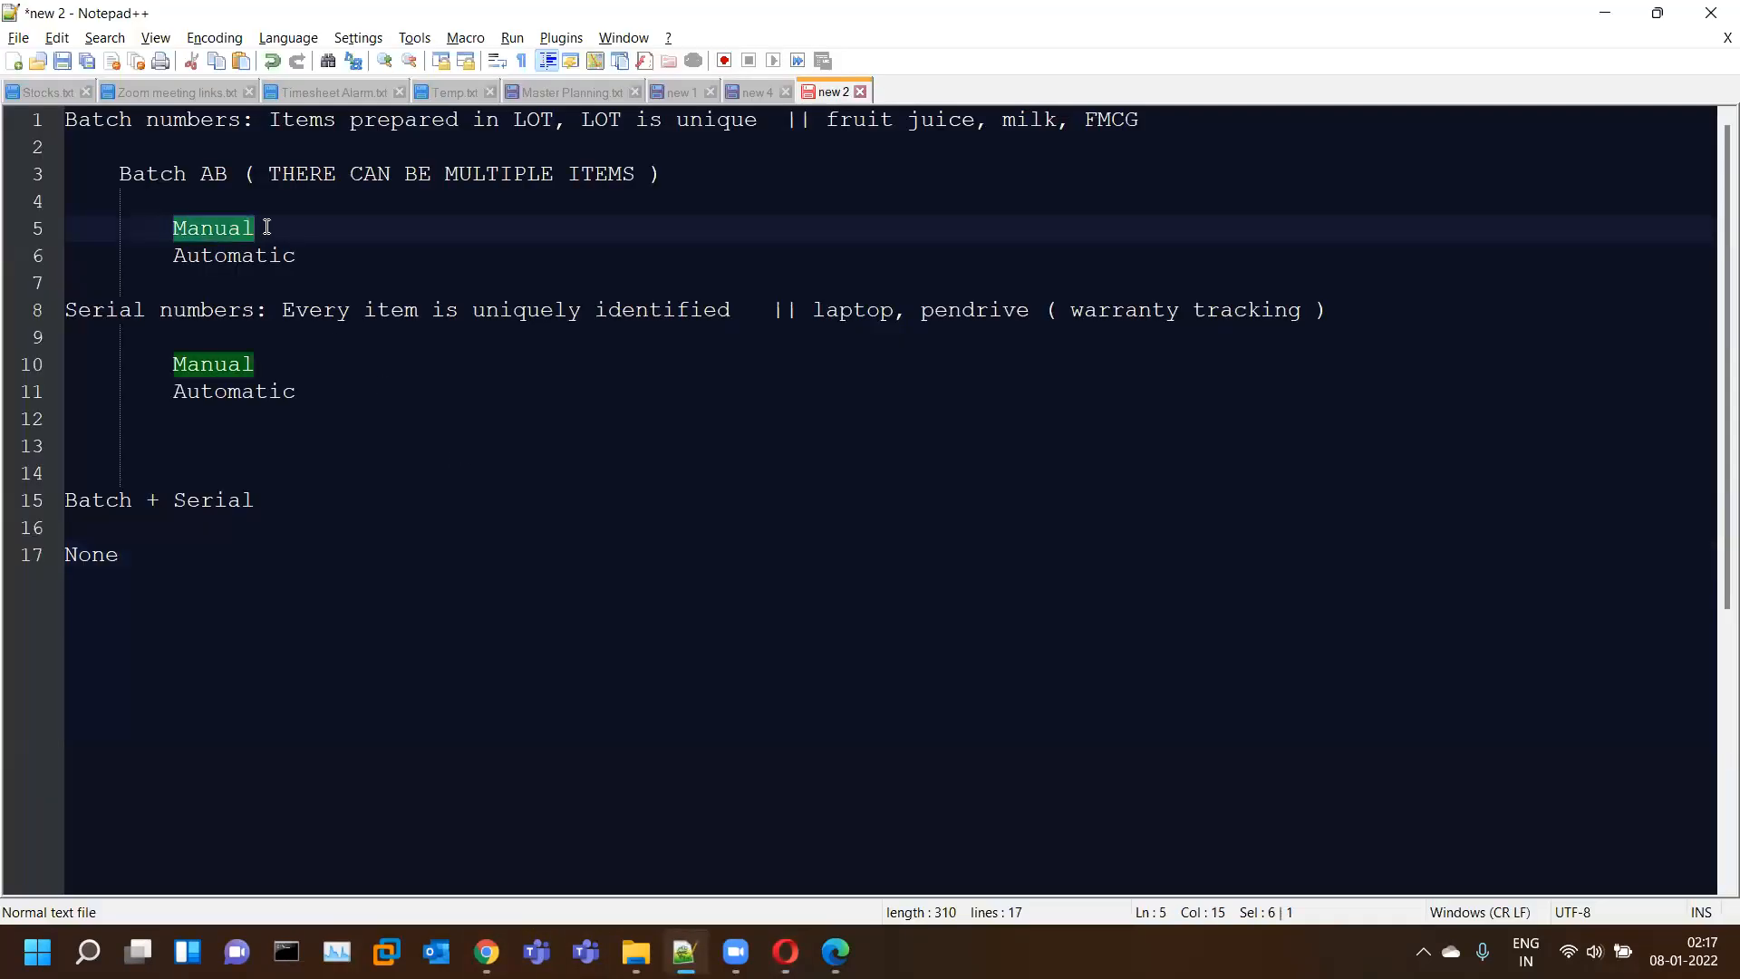
pyautogui.click(579, 127)
pyautogui.click(425, 175)
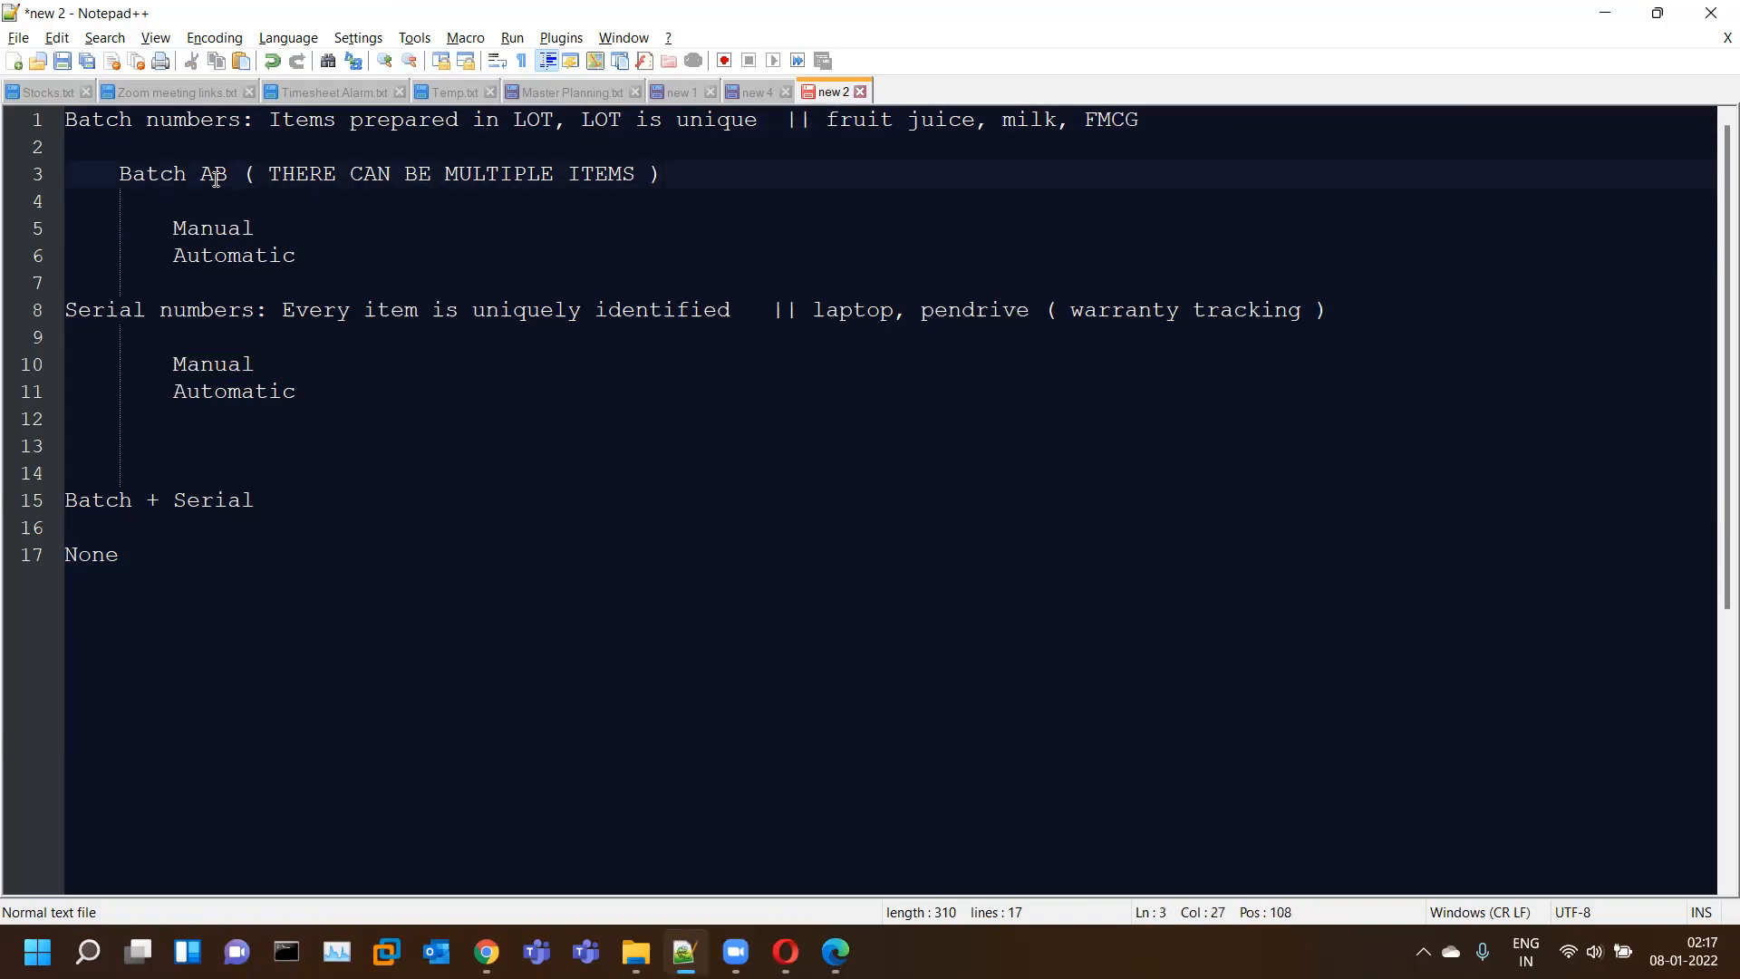
pyautogui.moveTo(175, 227); pyautogui.dragTo(308, 258)
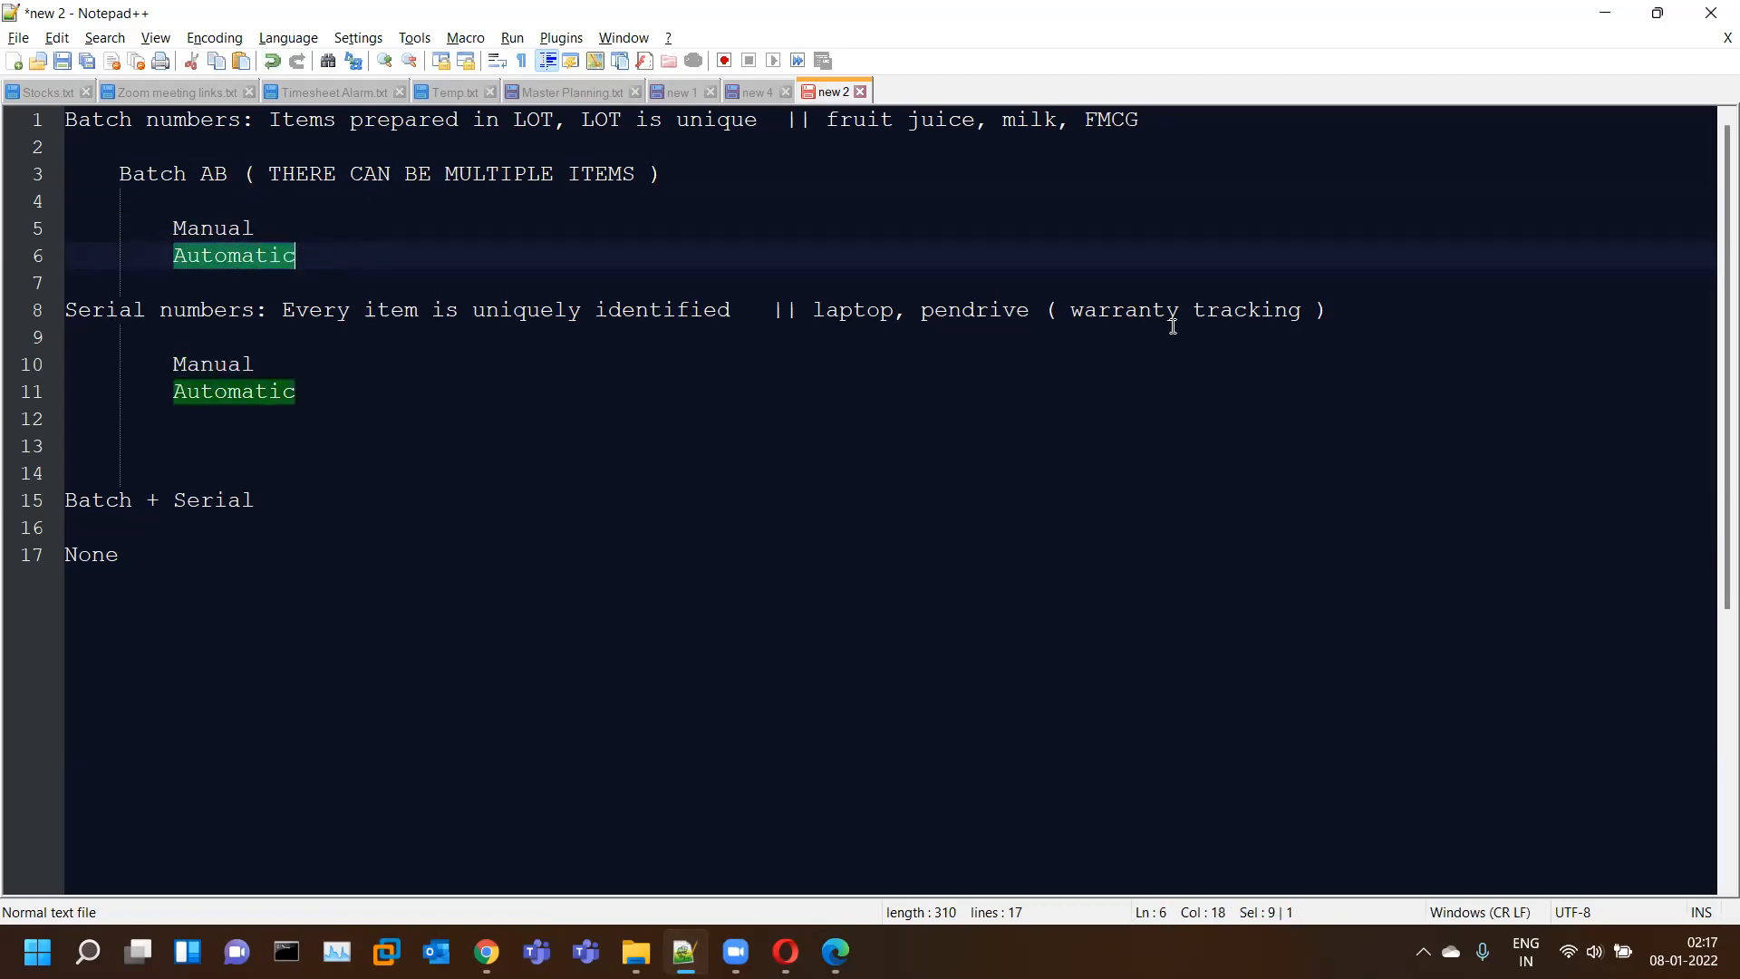
pyautogui.click(1598, 21)
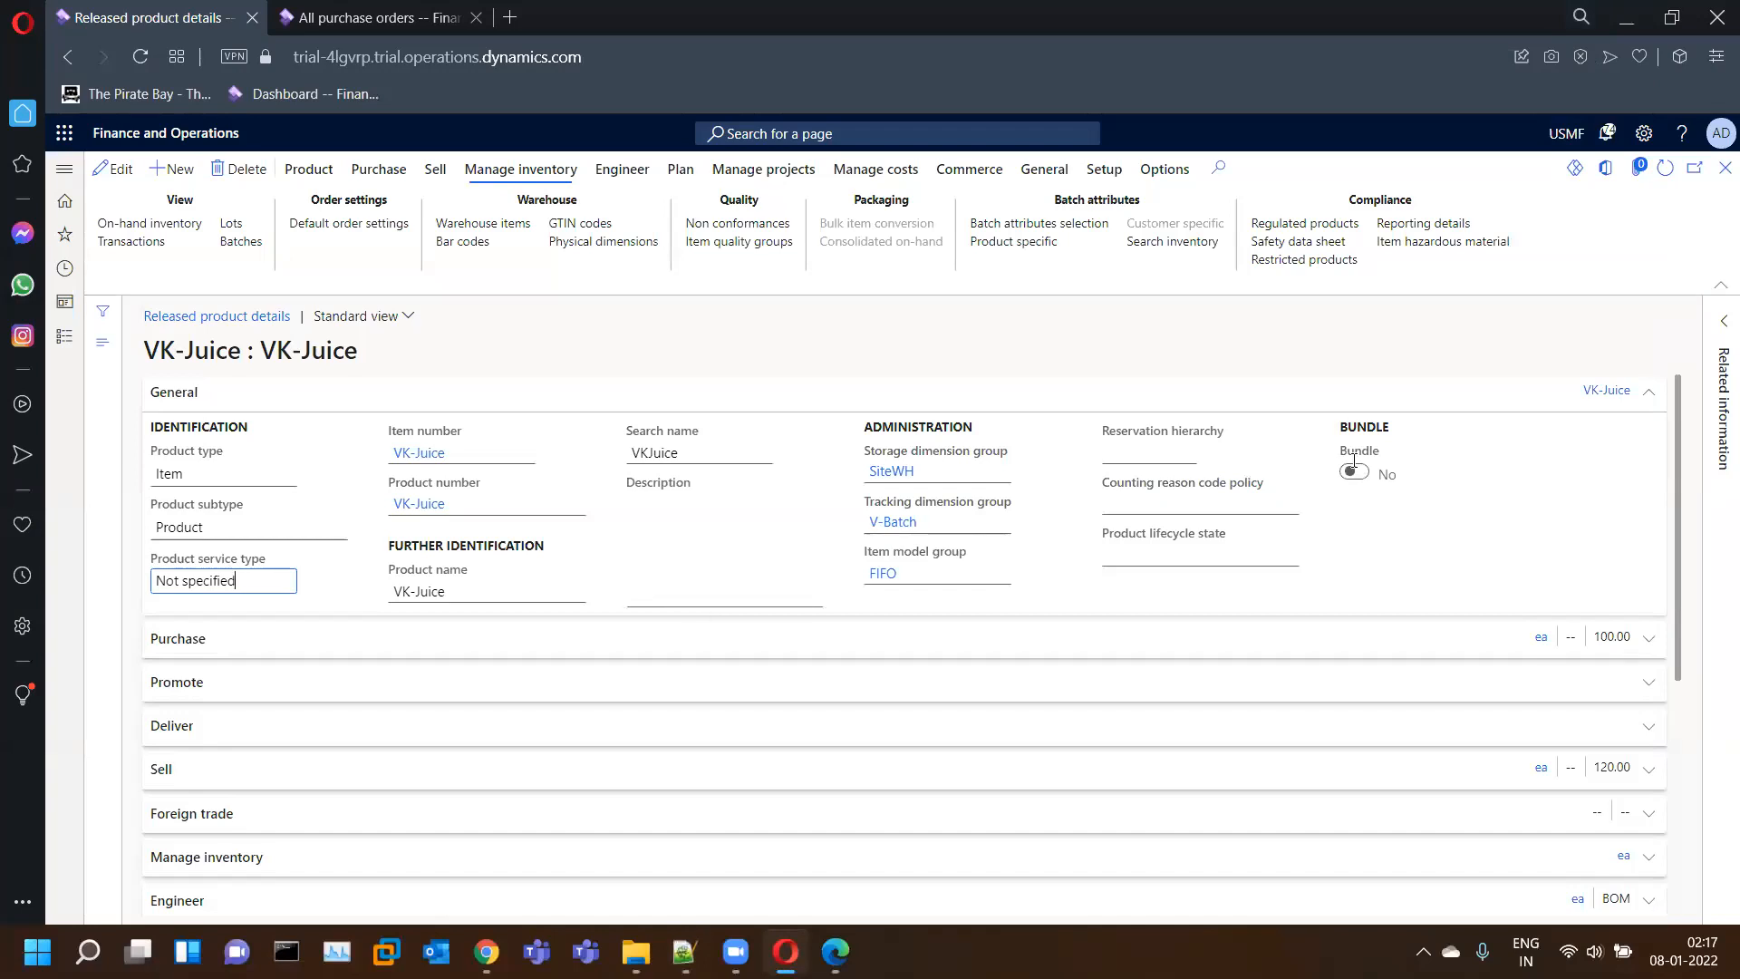
# - Open the Batches inquiry under Inventory management's tracking dimensions and widen its batch number column to inspect the VK-Juice batches
pyautogui.click(64, 169)
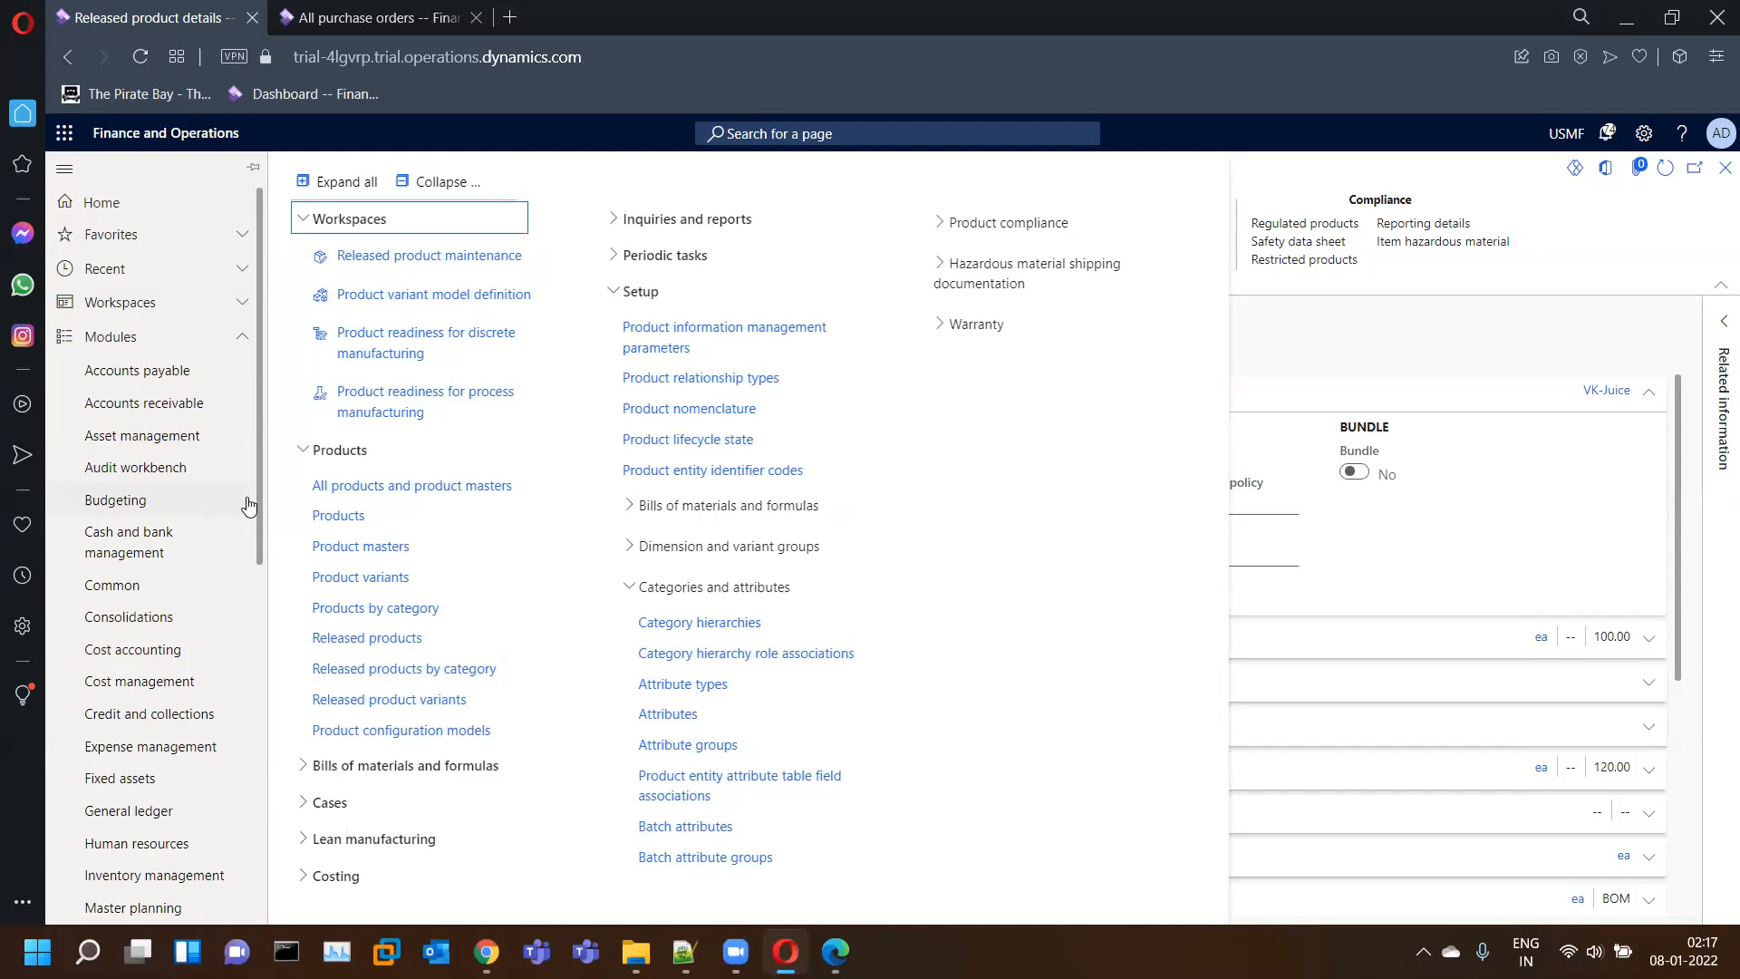
pyautogui.moveTo(255, 506); pyautogui.dragTo(288, 700)
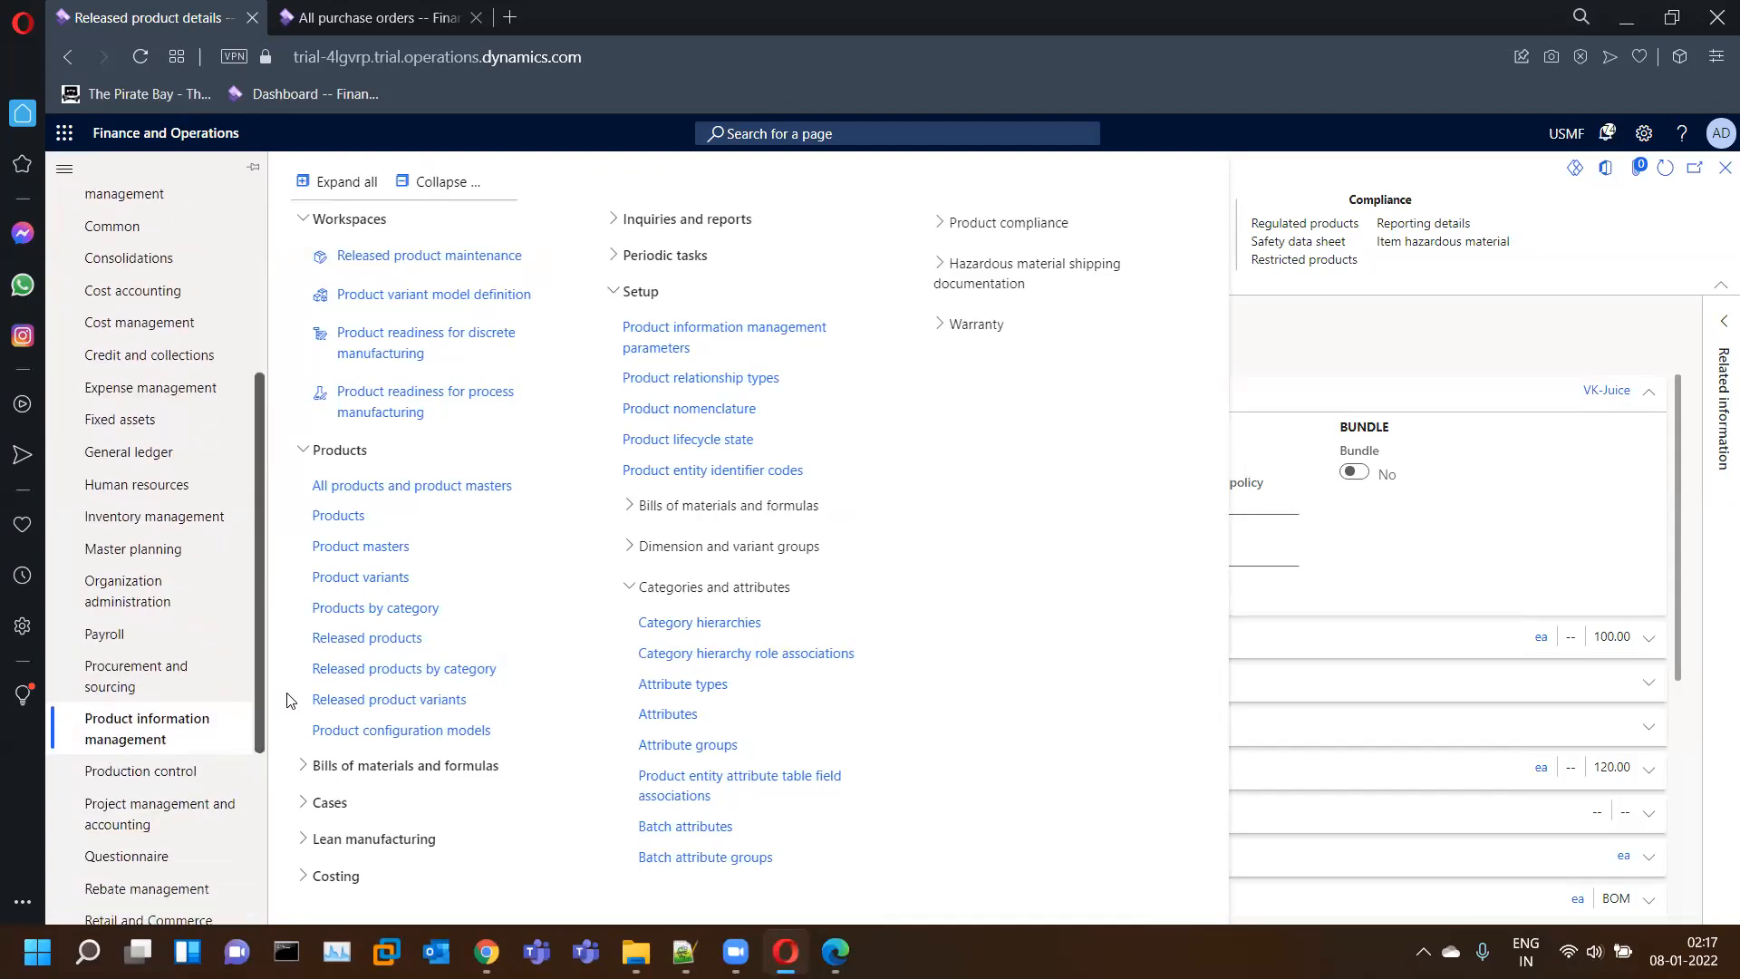
pyautogui.click(214, 524)
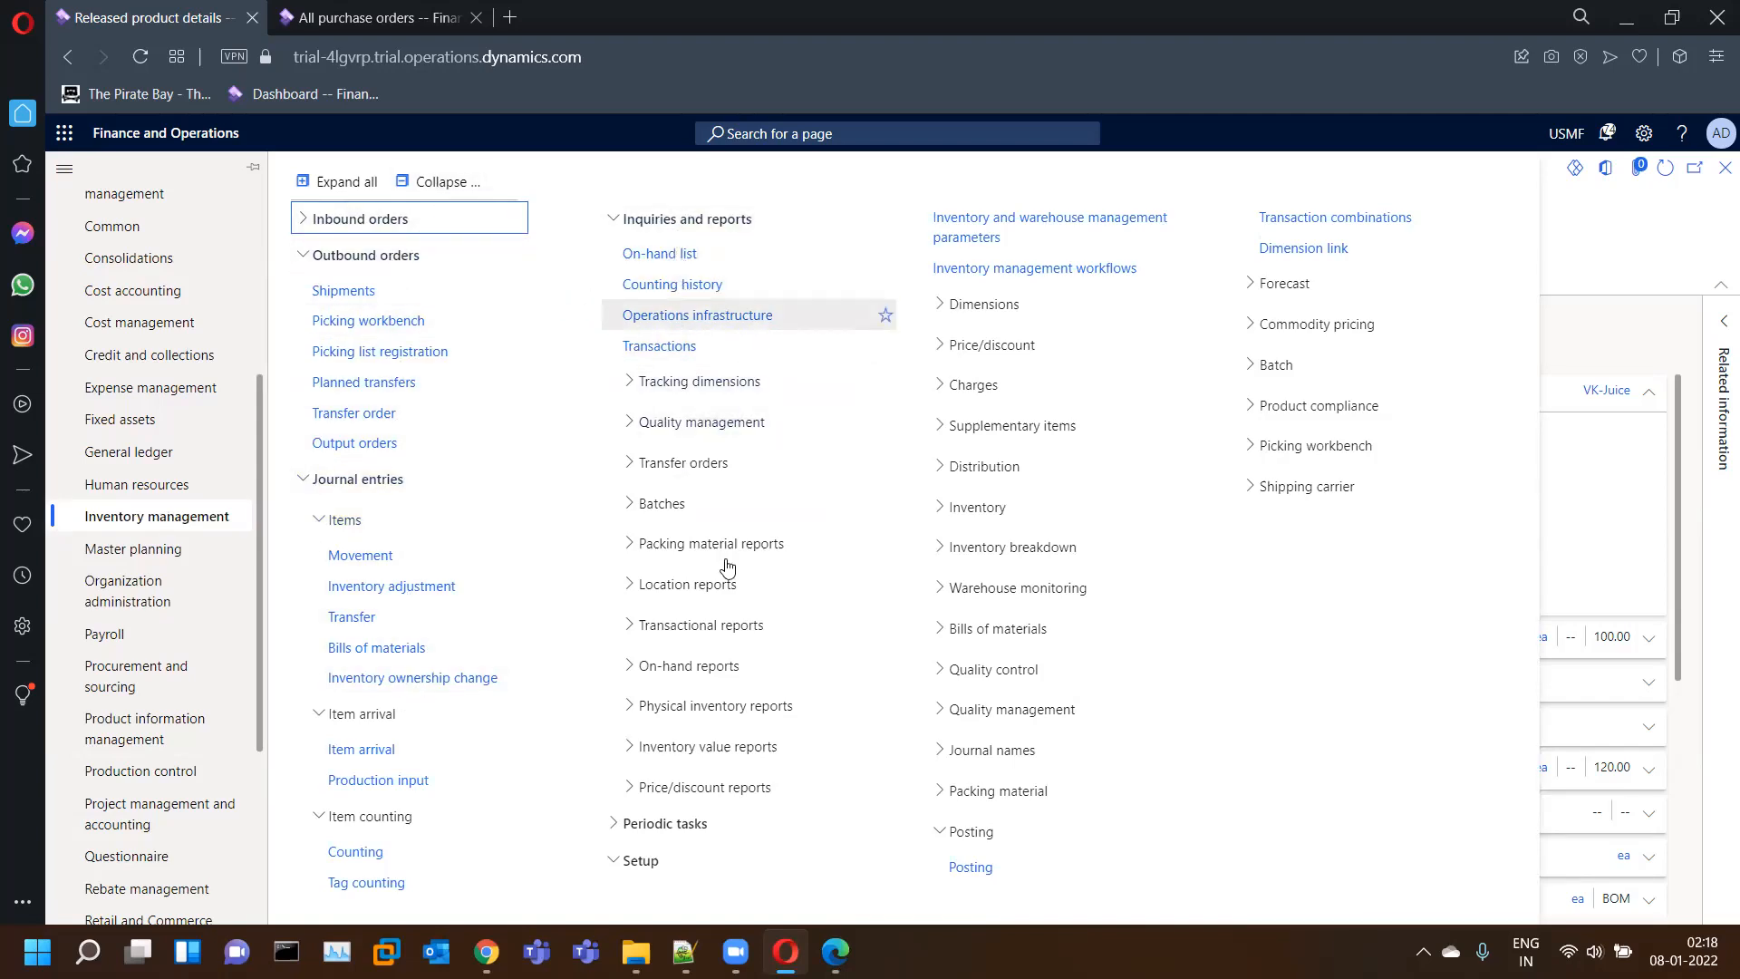
pyautogui.click(675, 823)
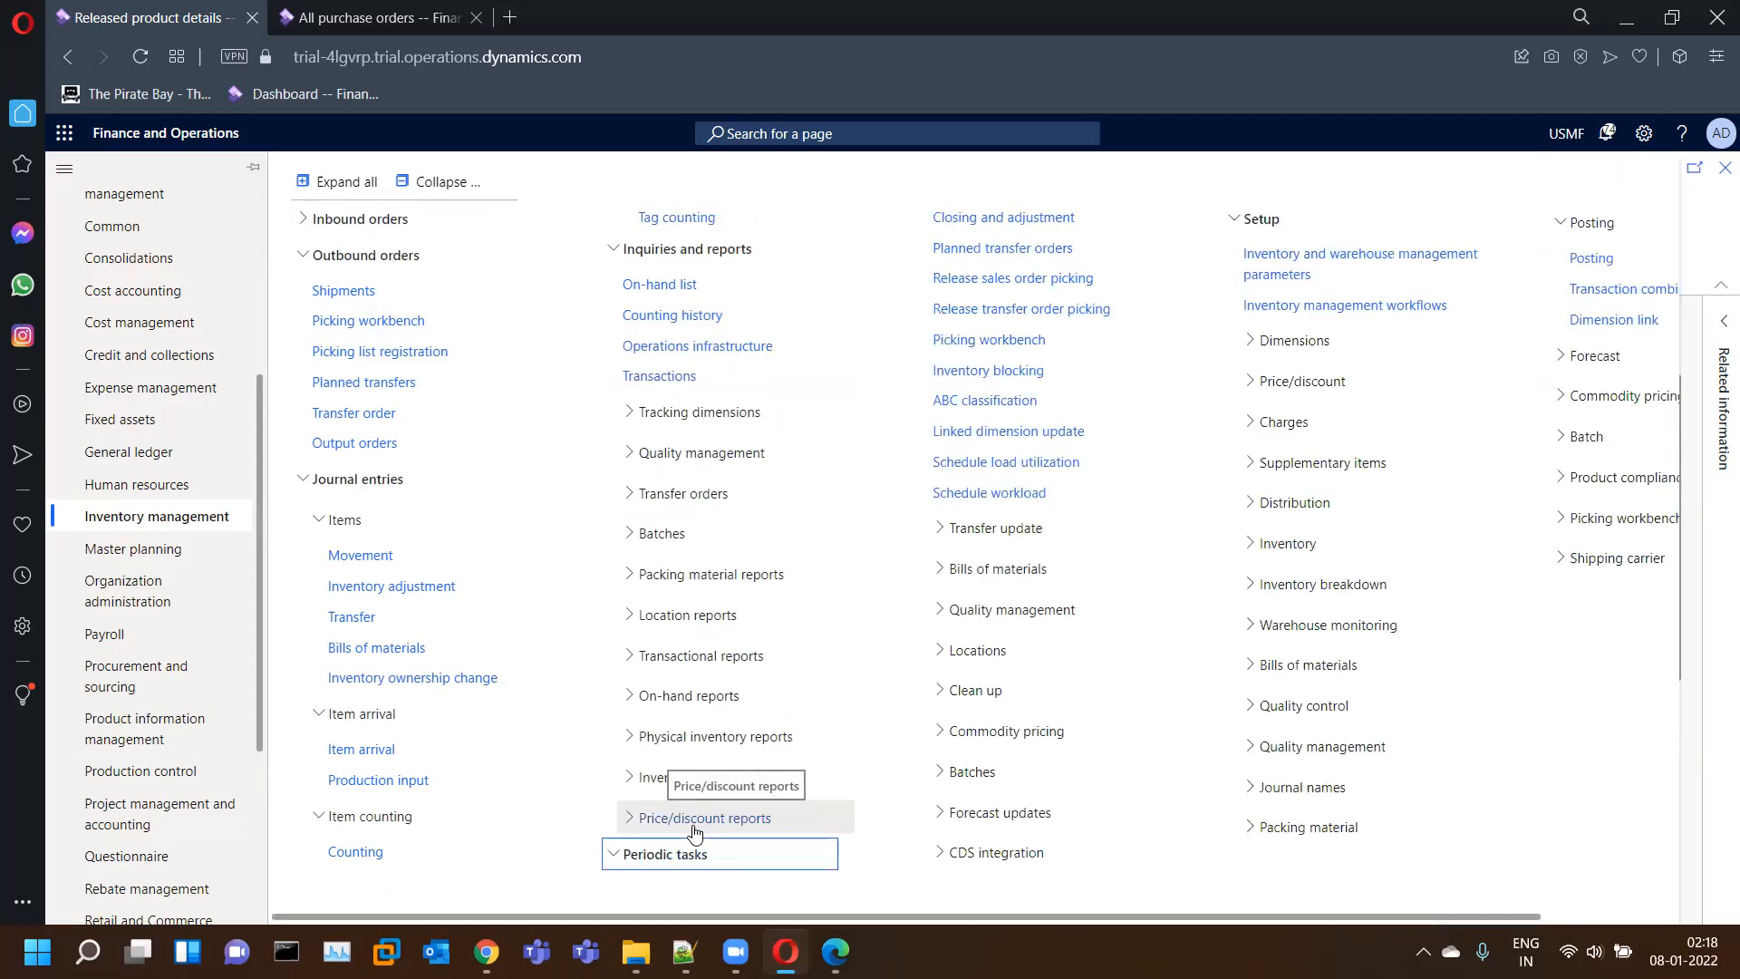
pyautogui.click(698, 412)
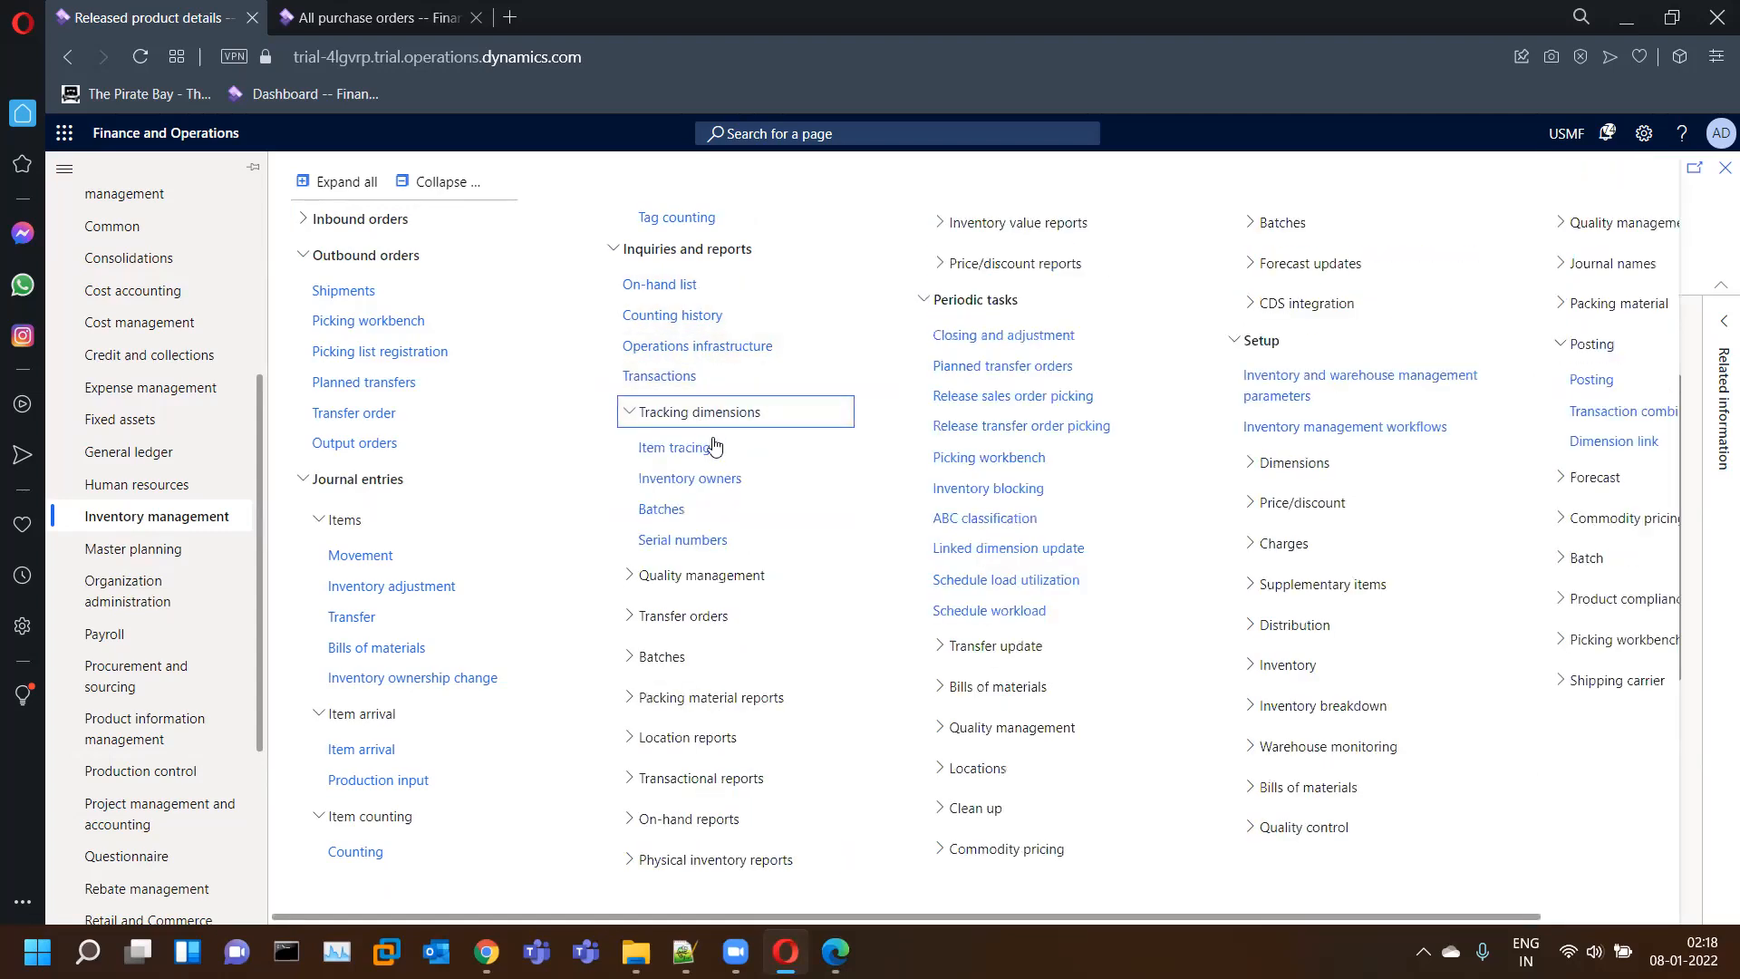
pyautogui.click(689, 513)
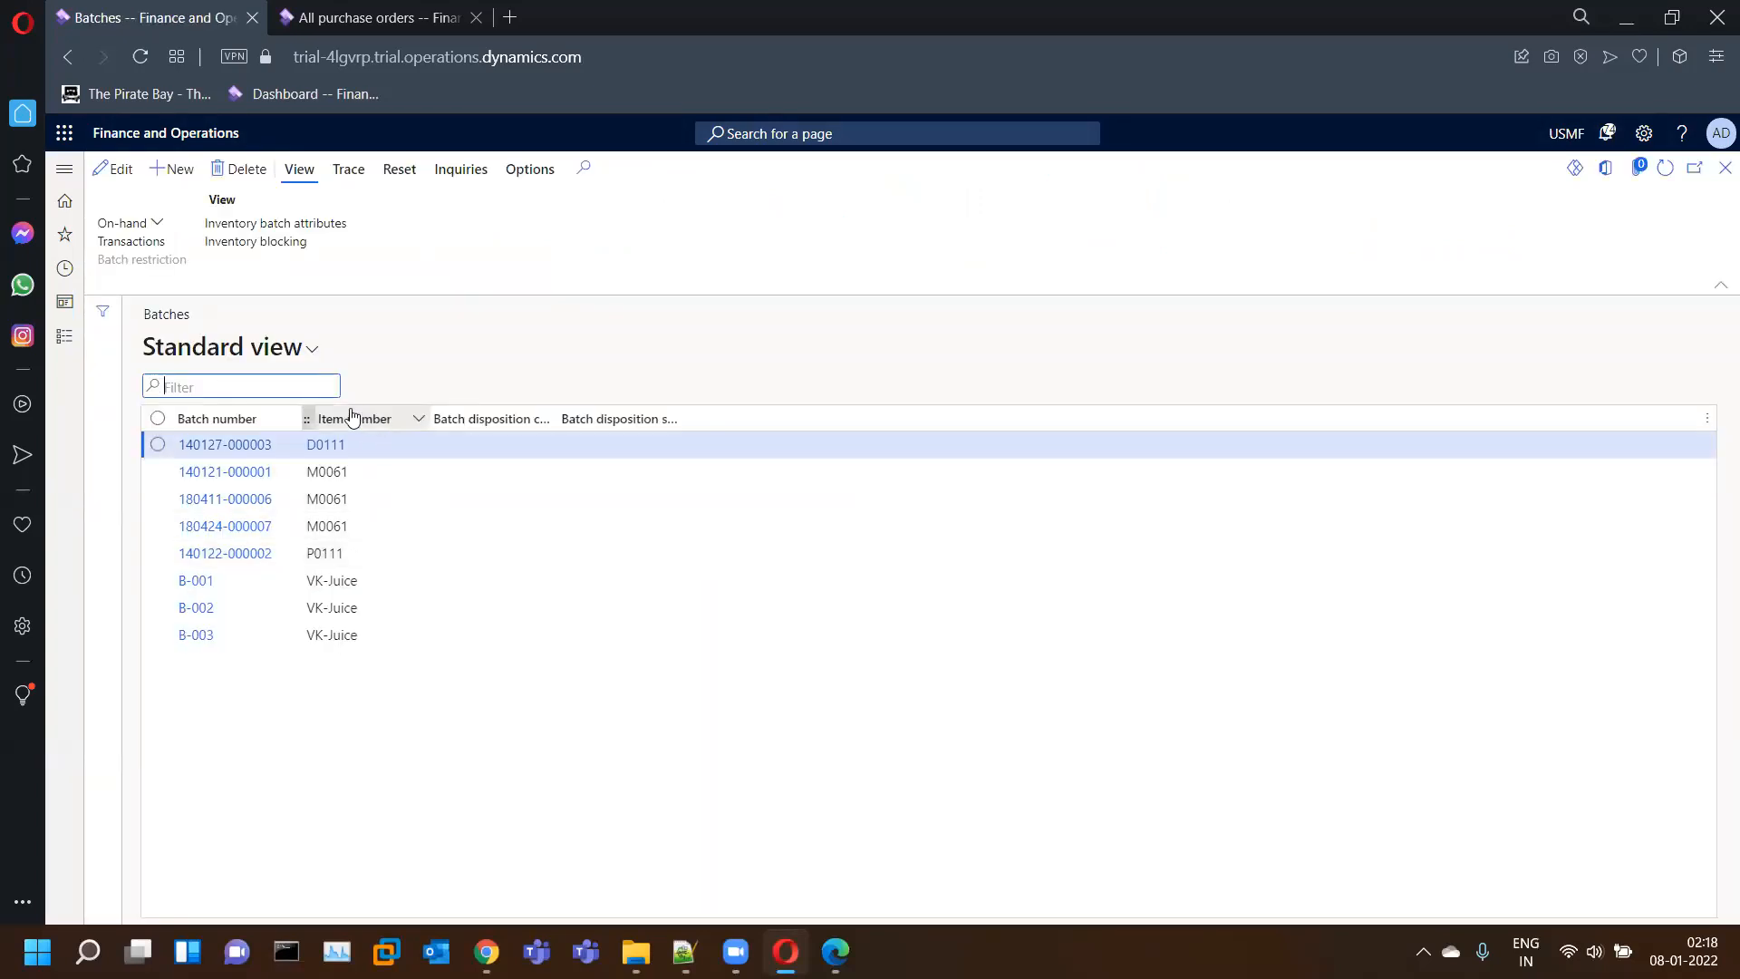
pyautogui.moveTo(301, 415); pyautogui.dragTo(420, 415)
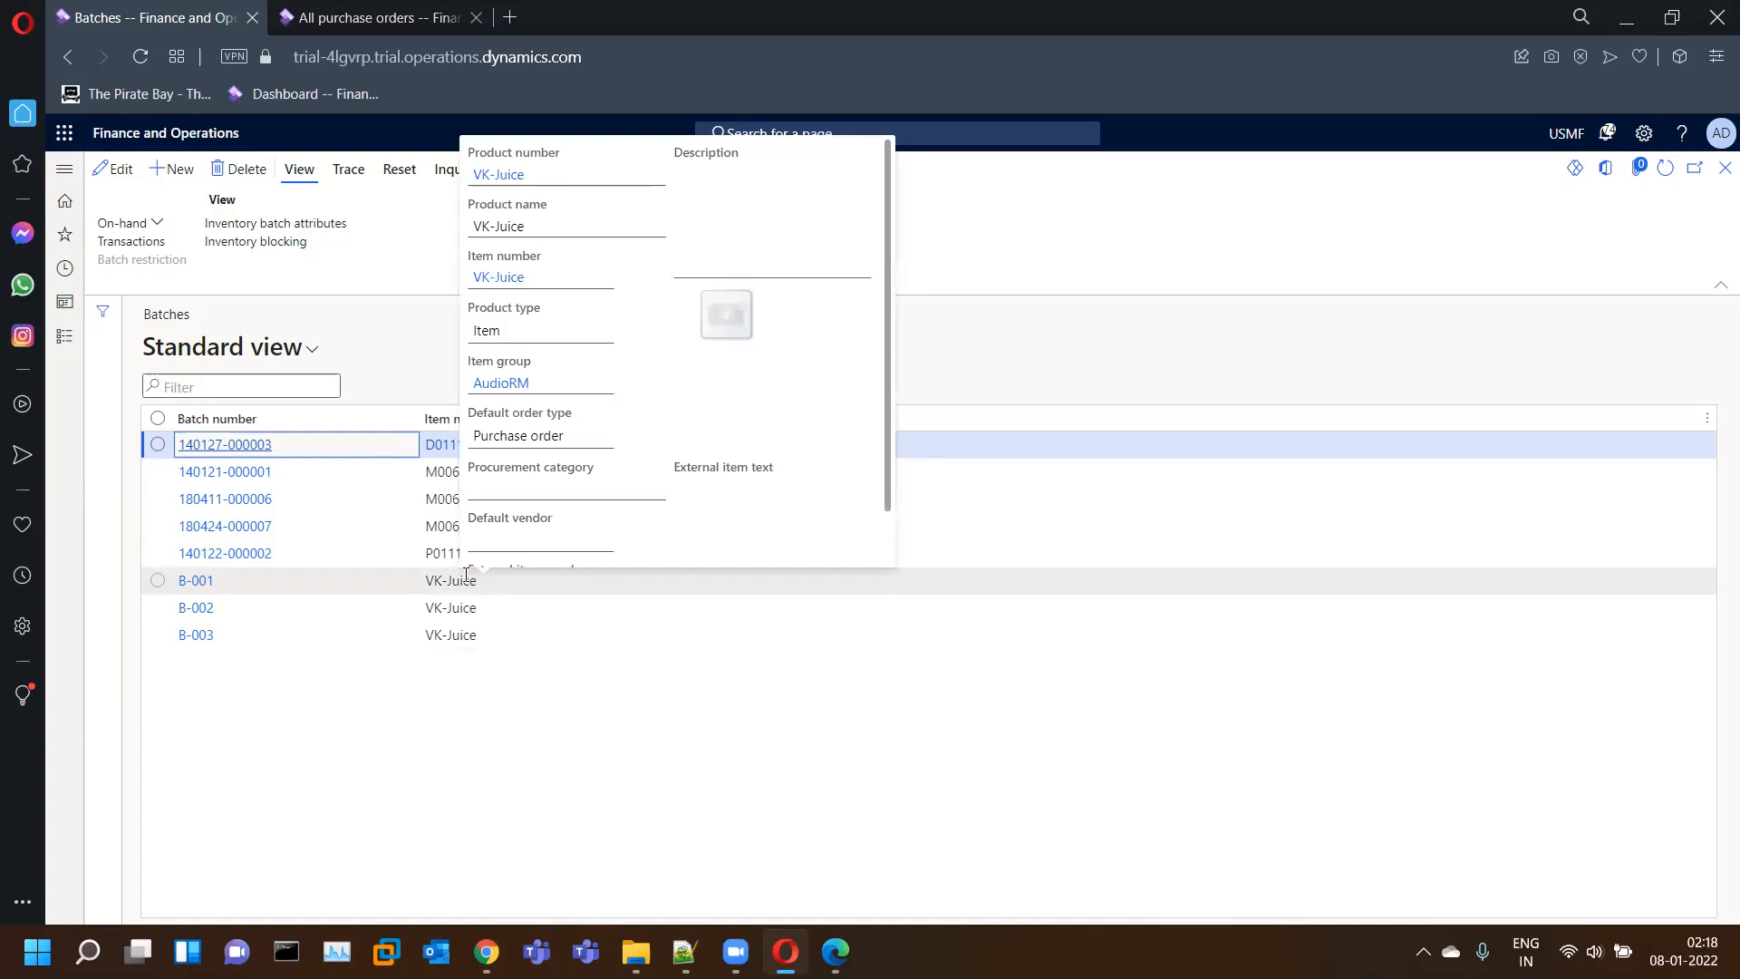
# - Review the confirmed purchase order, dismiss its notification, and return to the Batches list
pyautogui.click(65, 170)
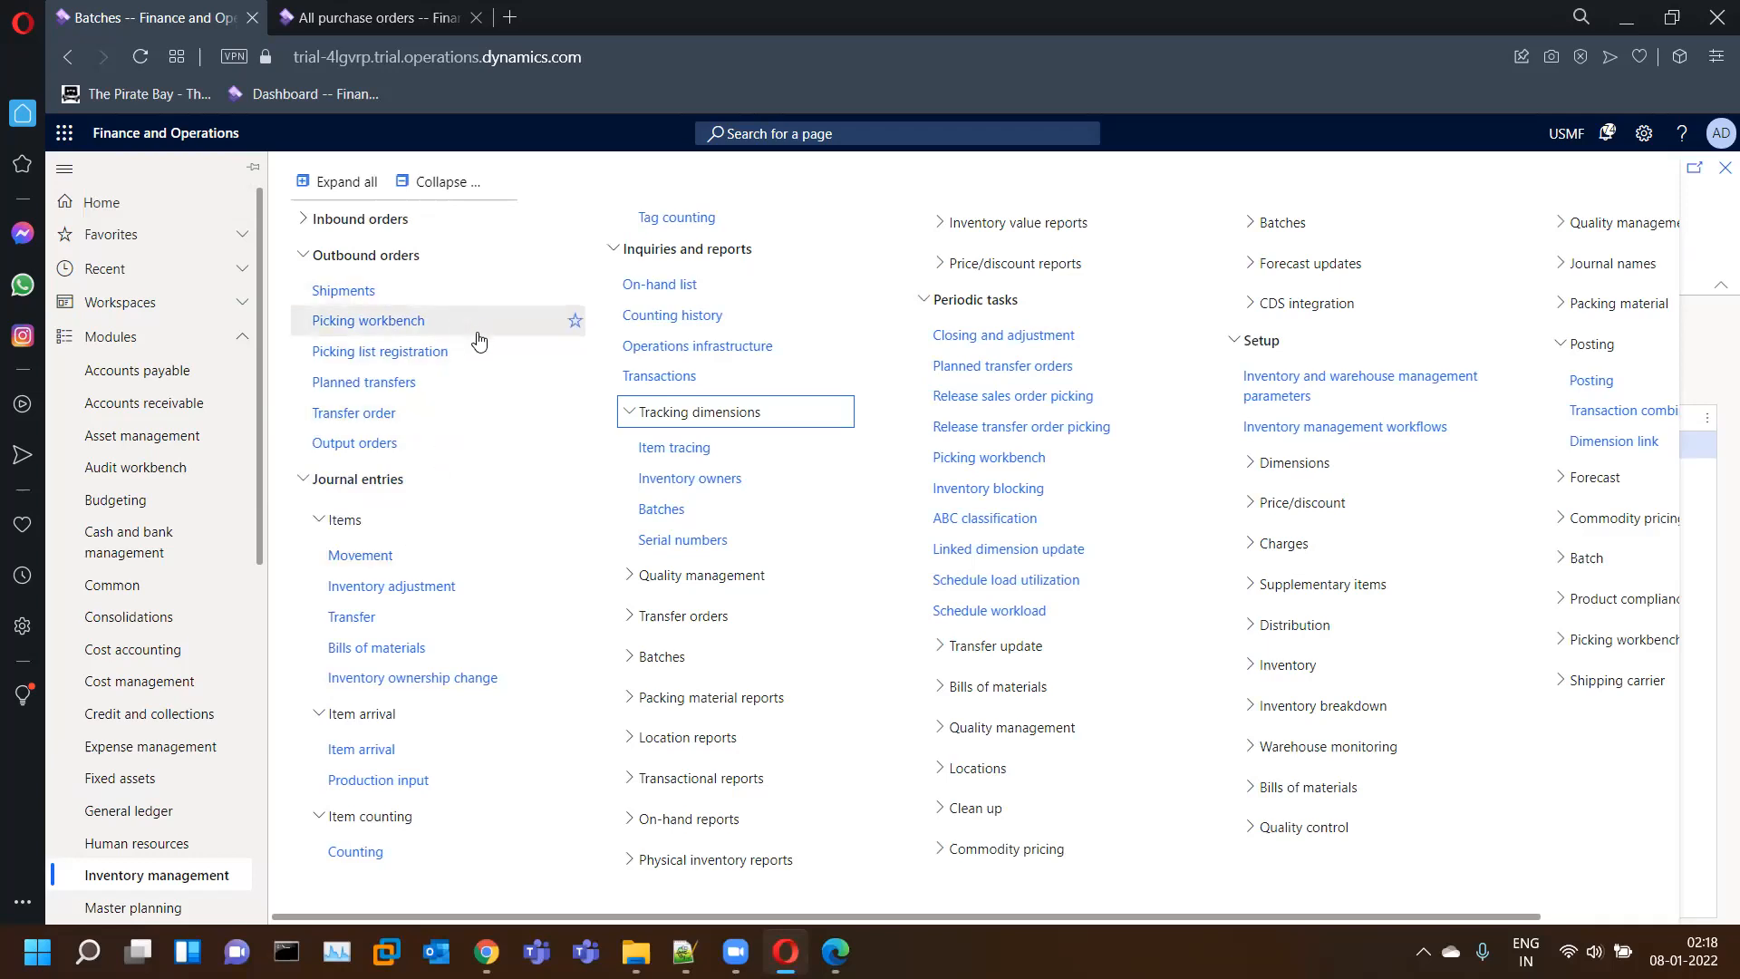
pyautogui.click(349, 25)
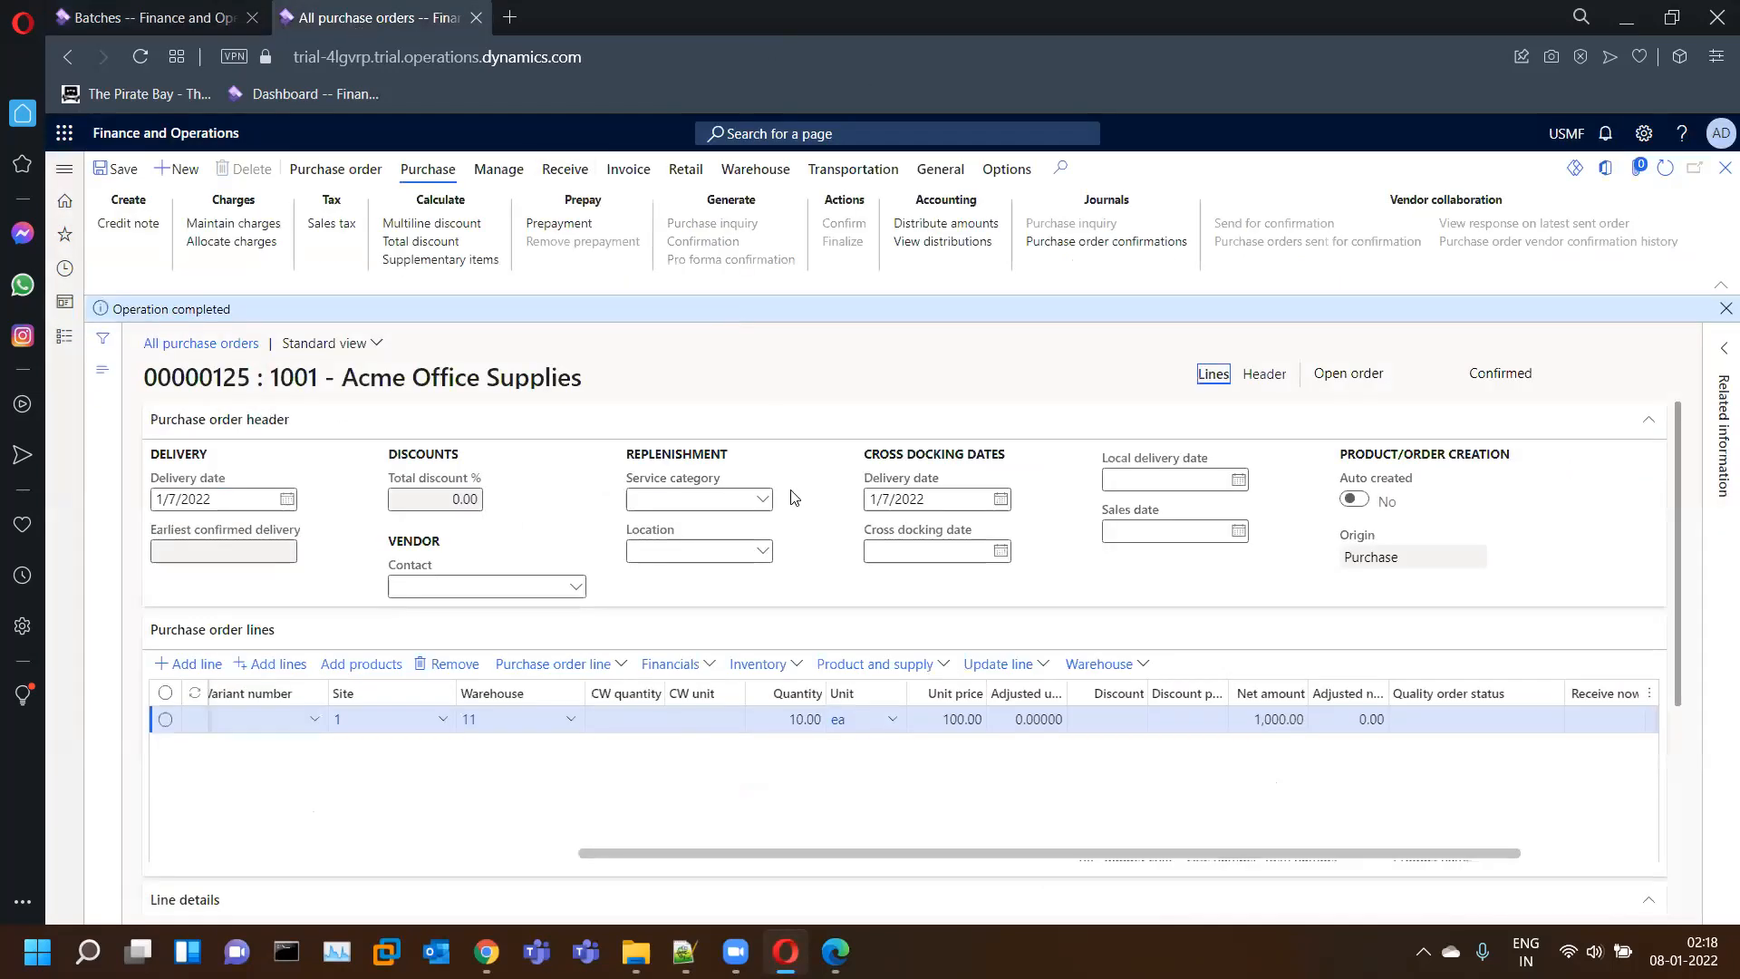
pyautogui.click(1722, 312)
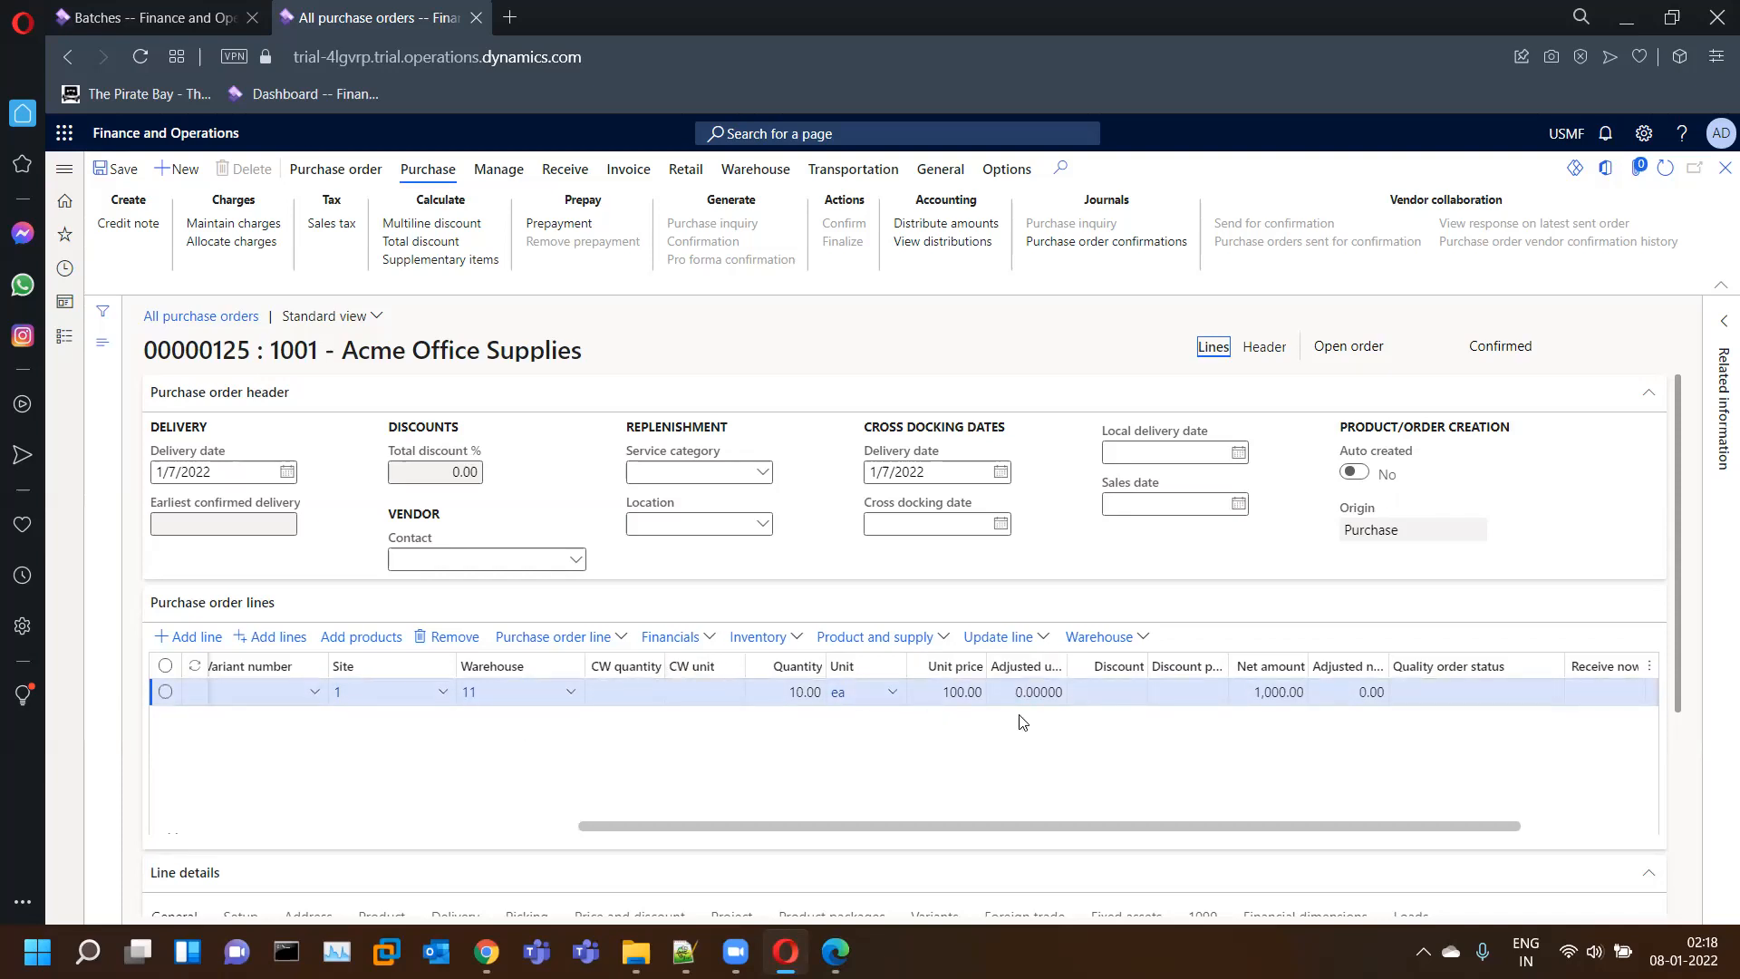
pyautogui.click(134, 25)
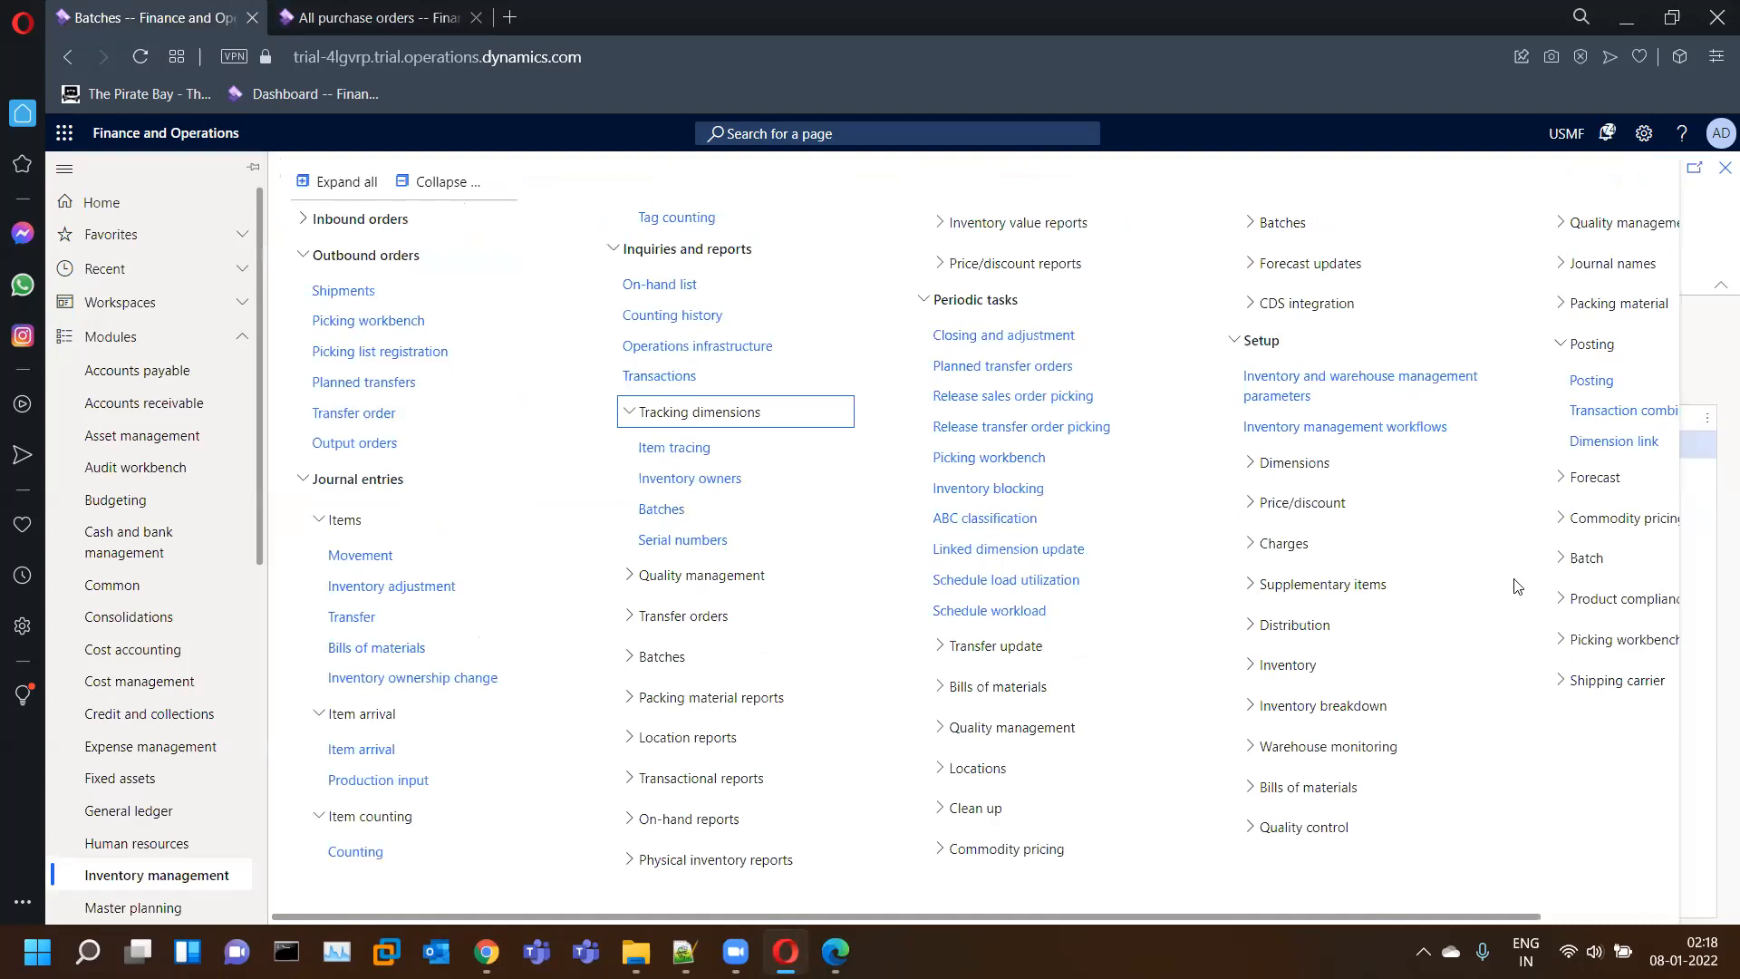
pyautogui.click(1697, 714)
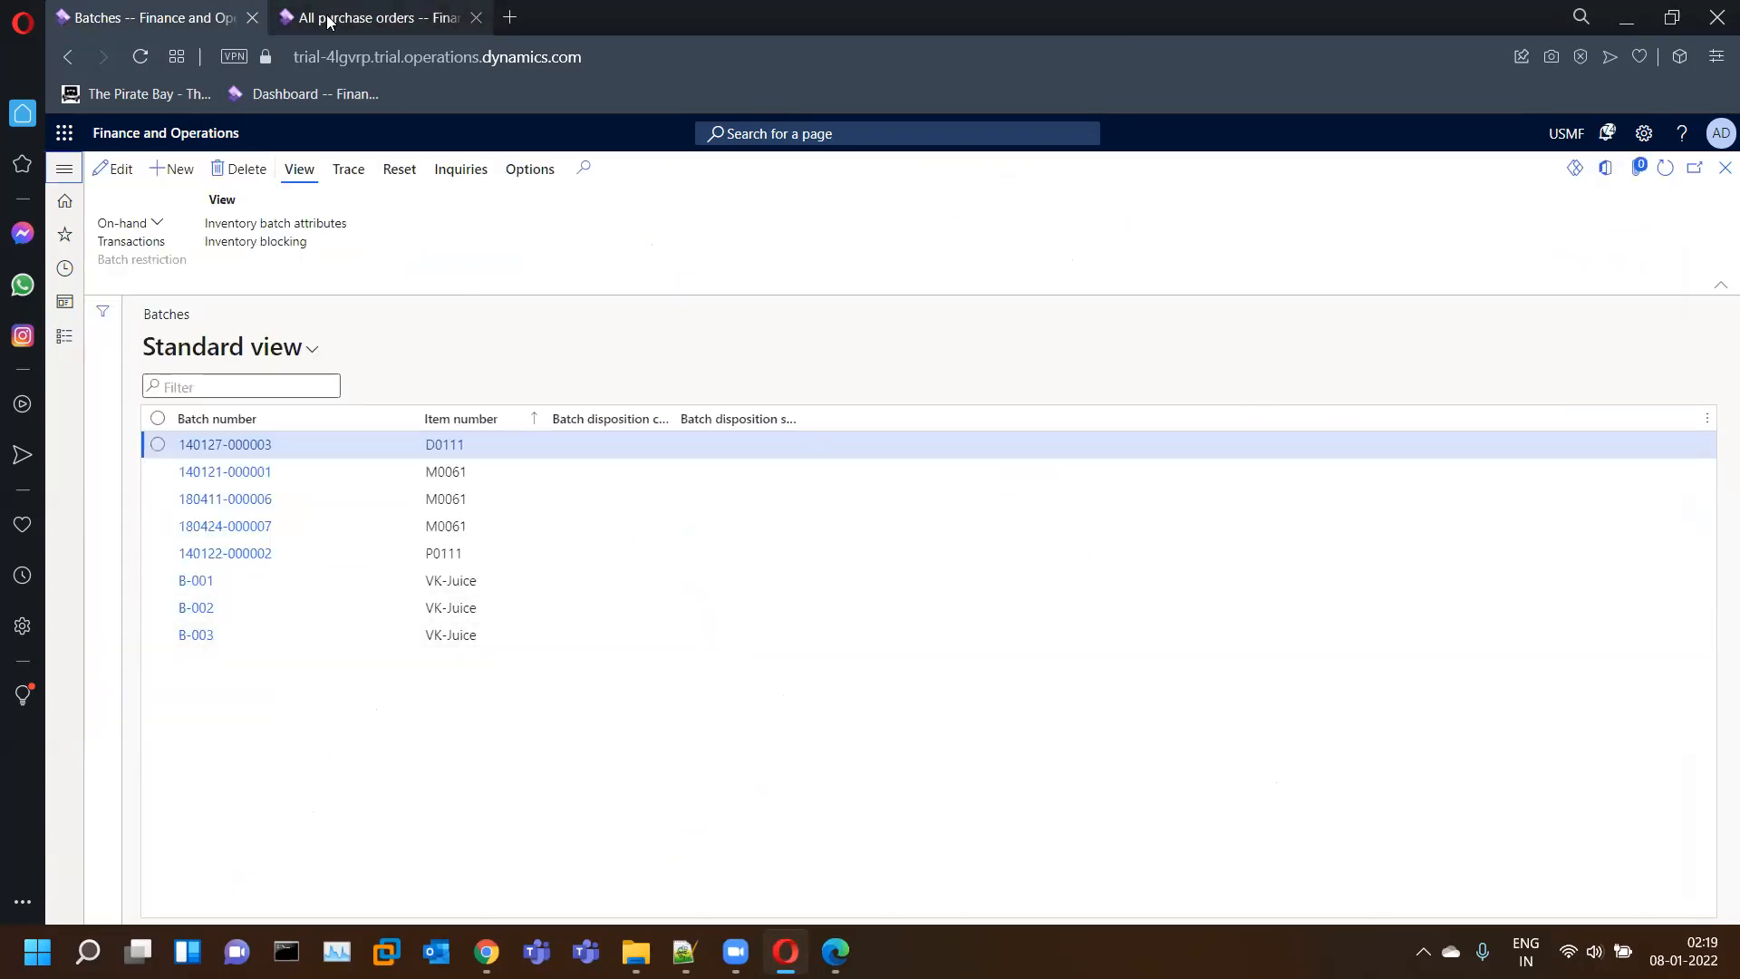
pyautogui.click(389, 18)
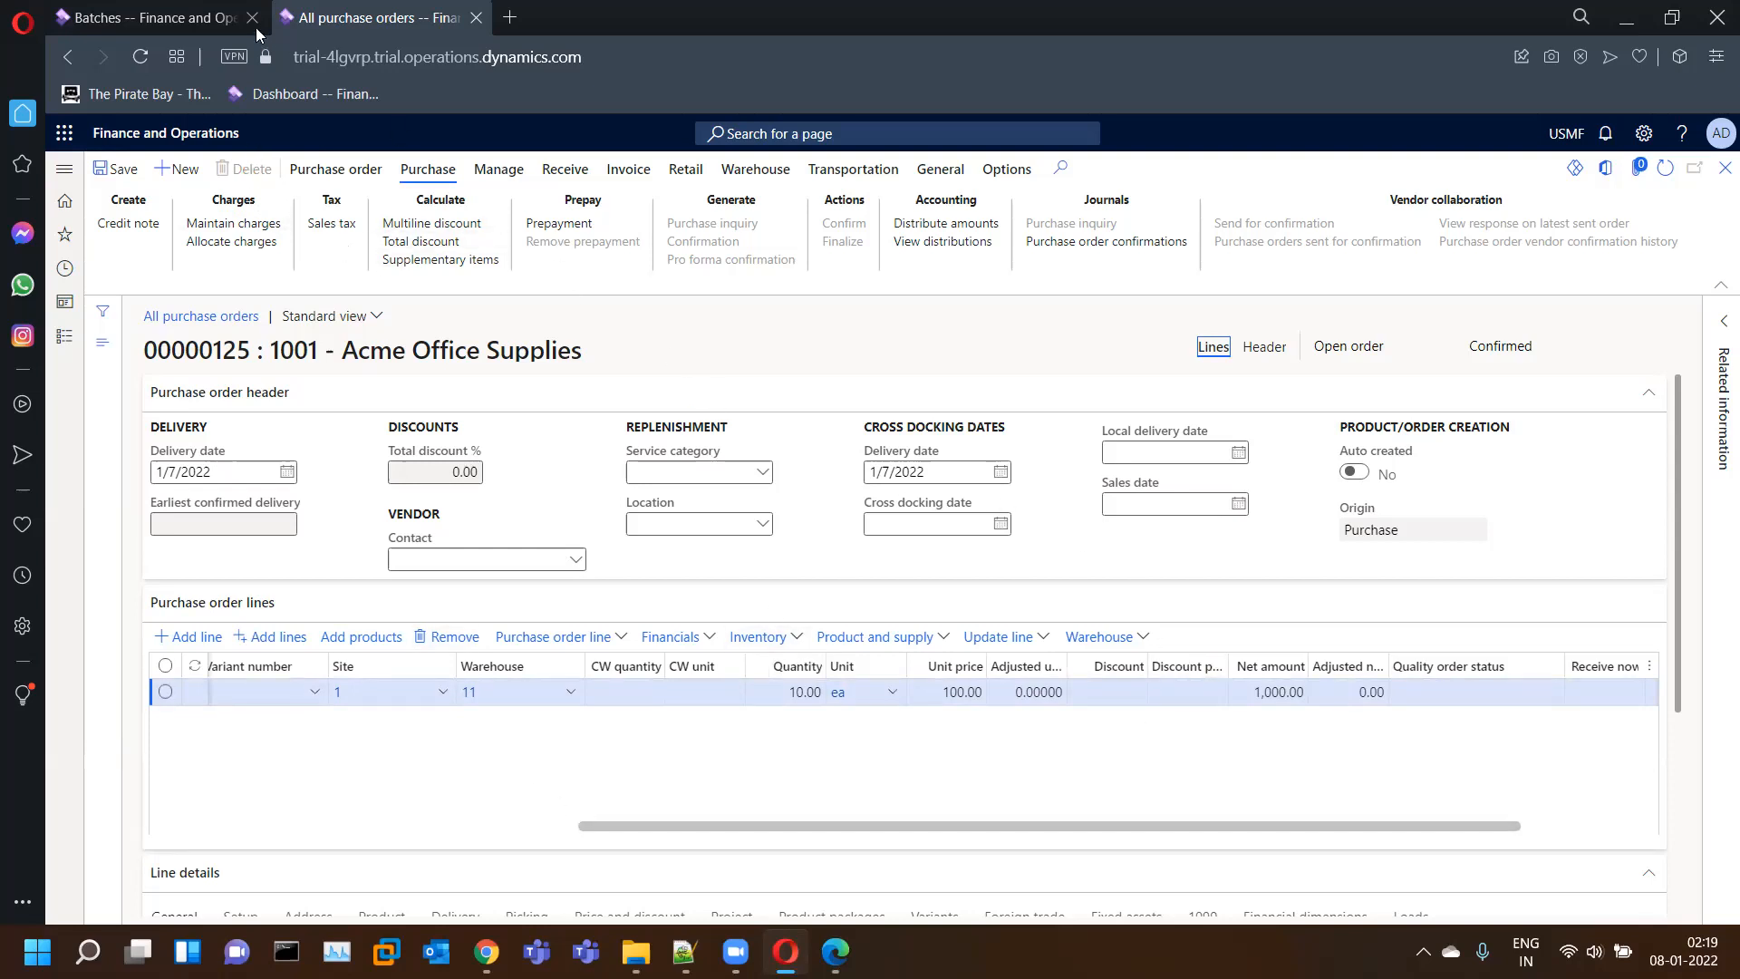
pyautogui.hotkey('ctrl', 'Tab')
pyautogui.click(1725, 168)
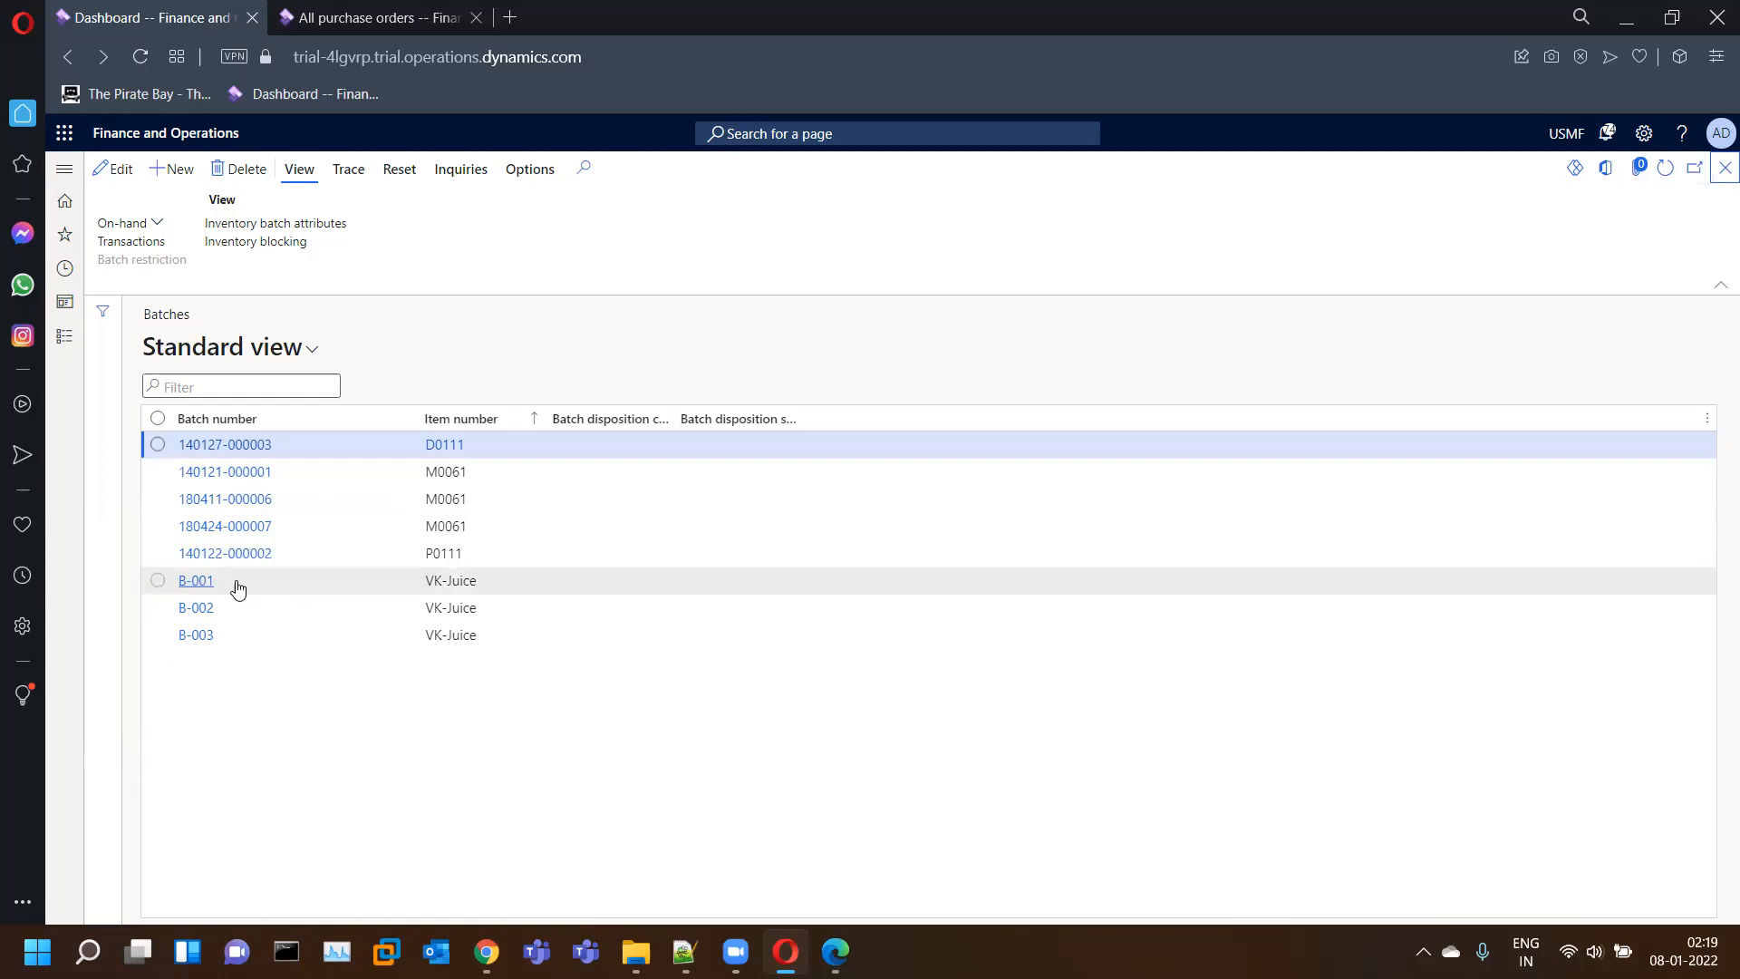
# - Check the on-hand inventory of VK-Juice batch B-001 from the Batches list, and close the inquiry
pyautogui.click(295, 588)
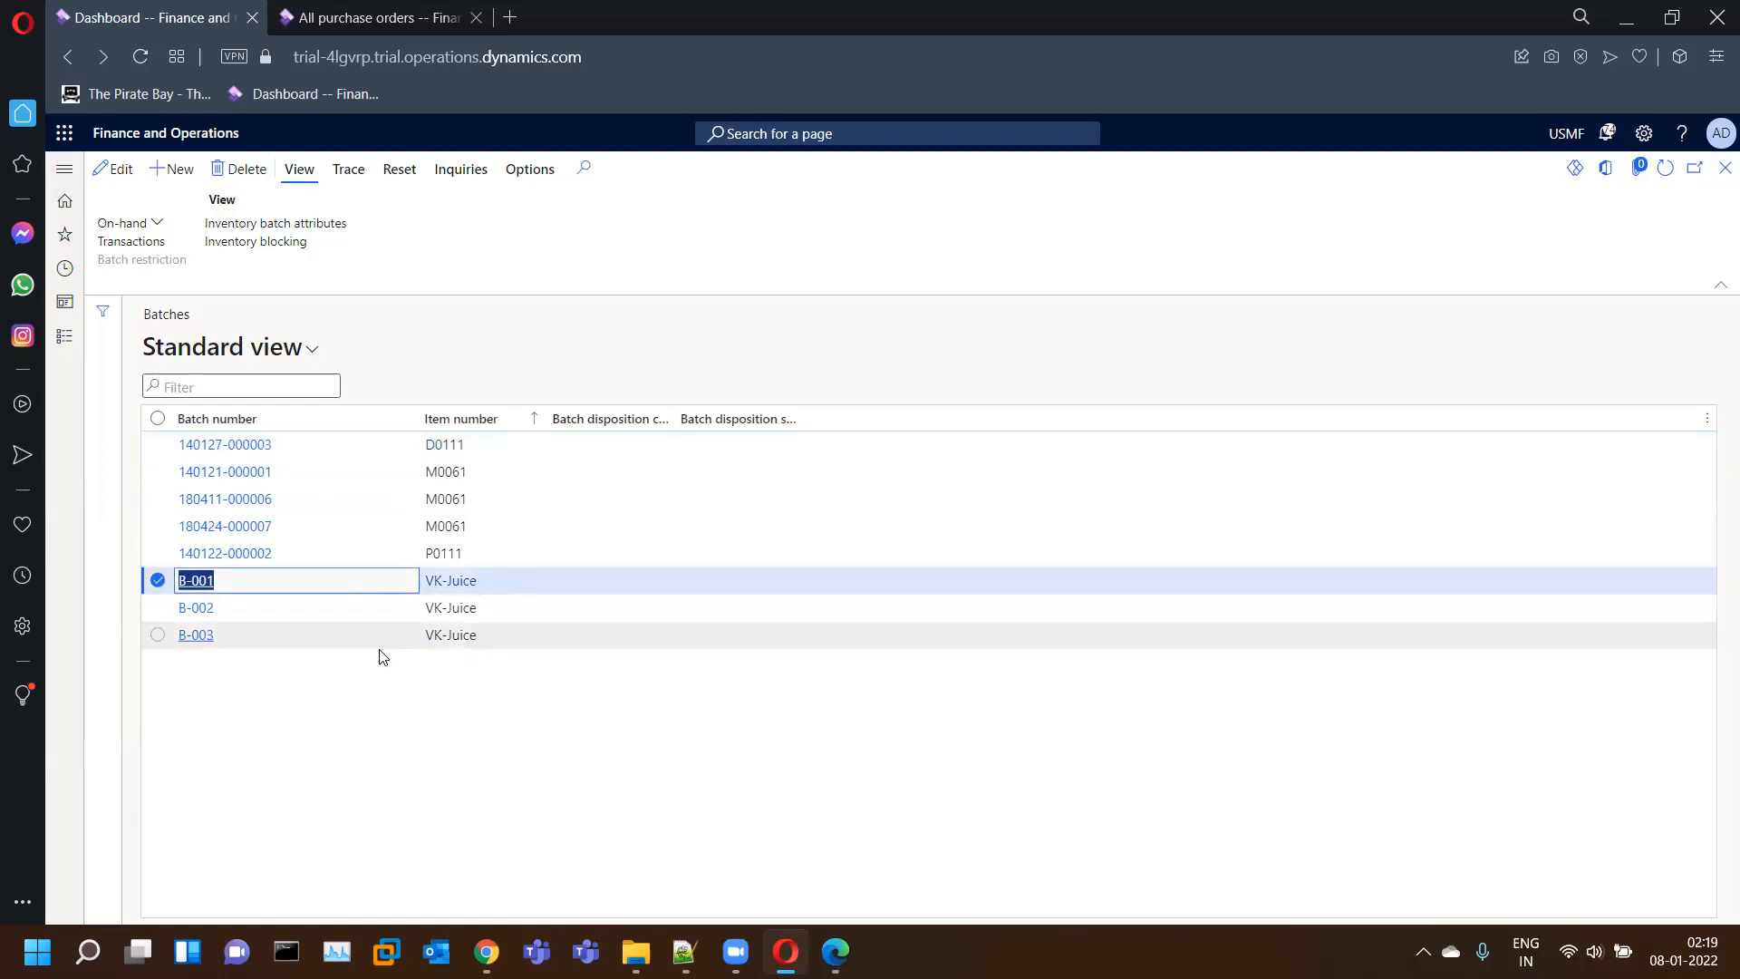
pyautogui.click(160, 227)
pyautogui.click(159, 244)
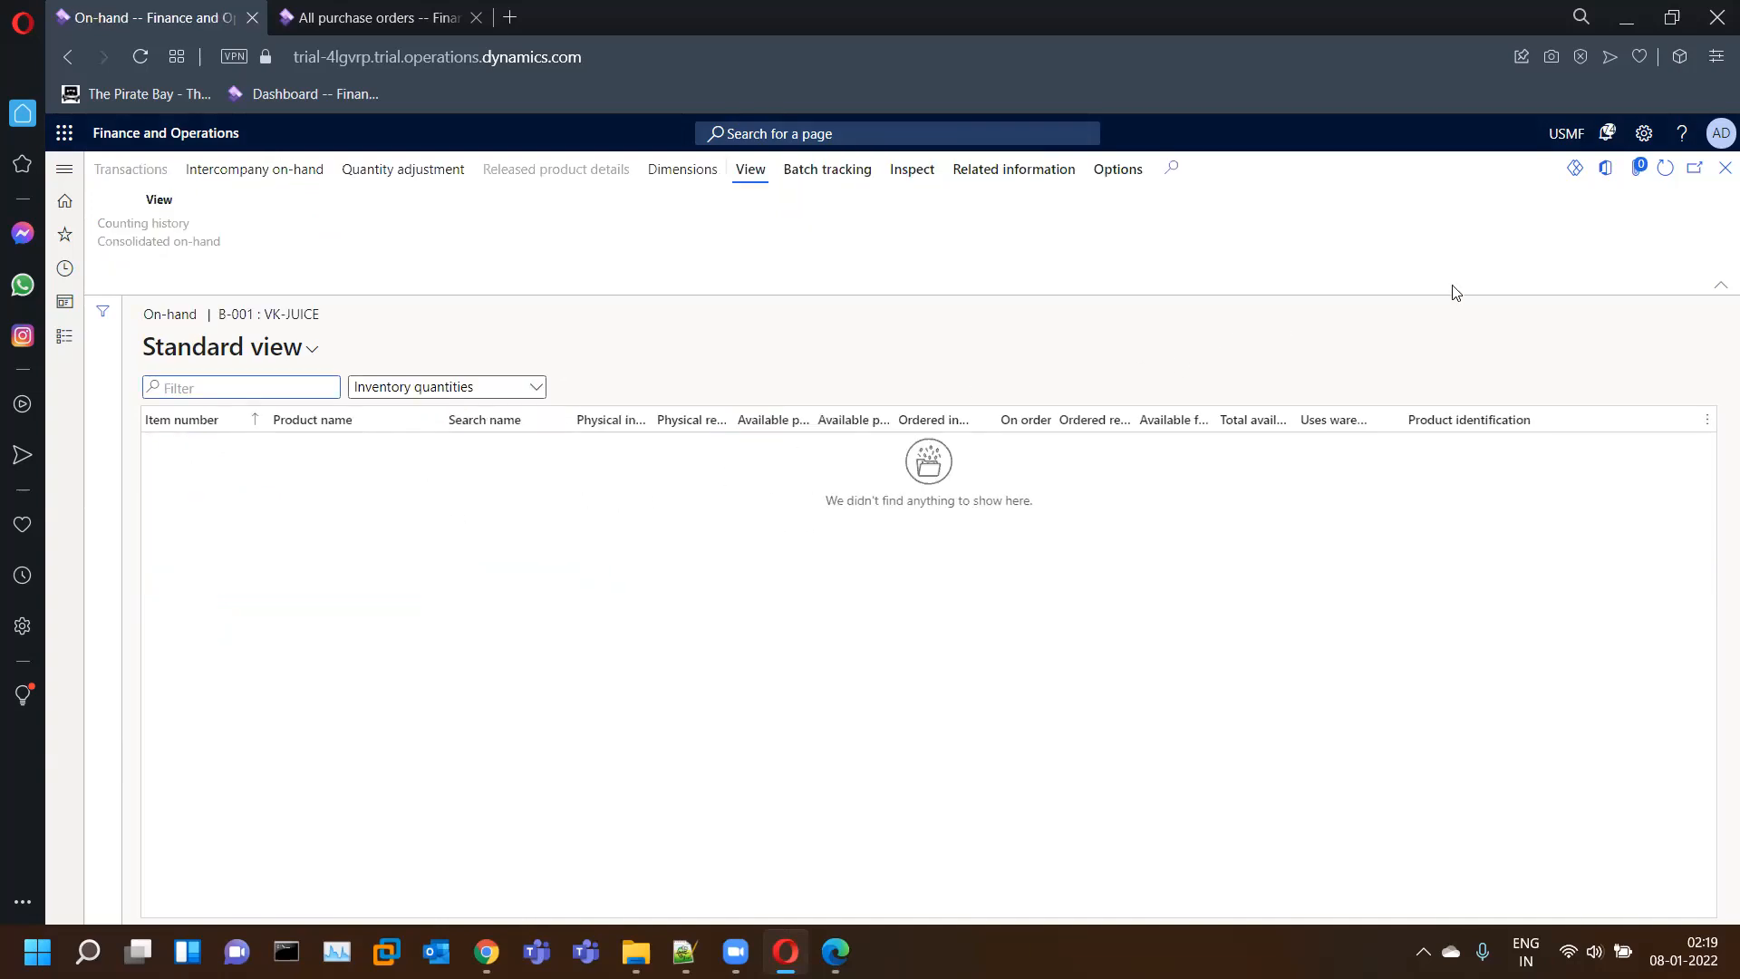
pyautogui.click(1720, 178)
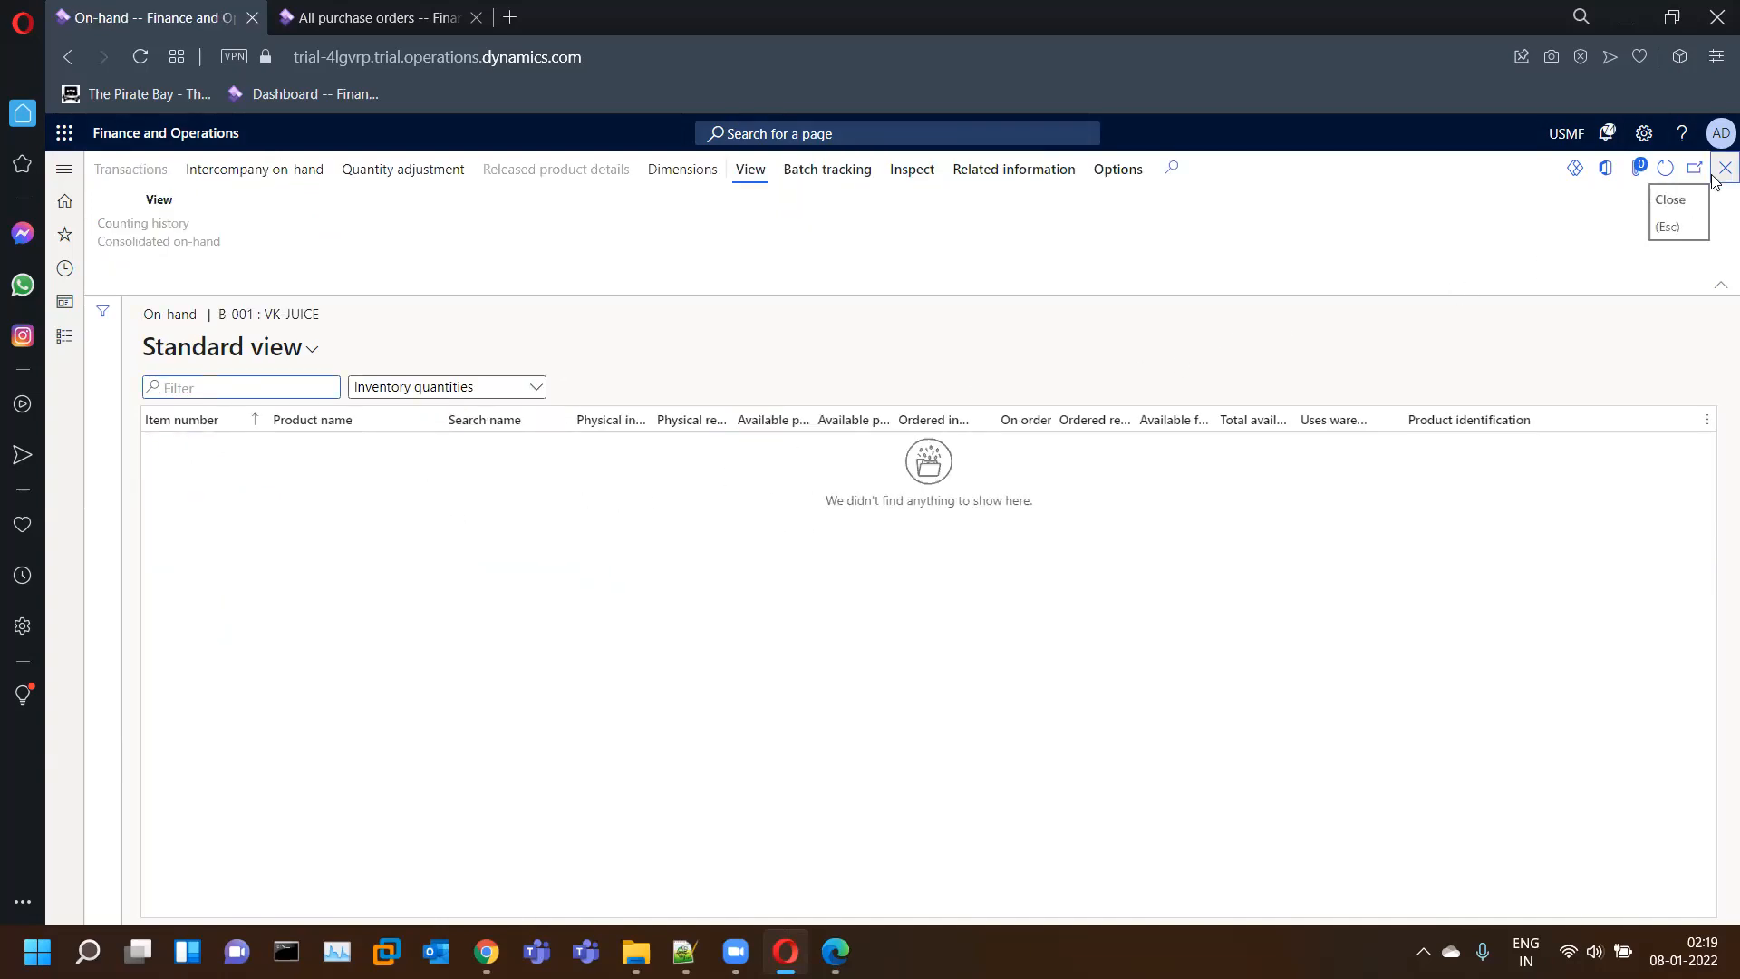
pyautogui.click(1724, 169)
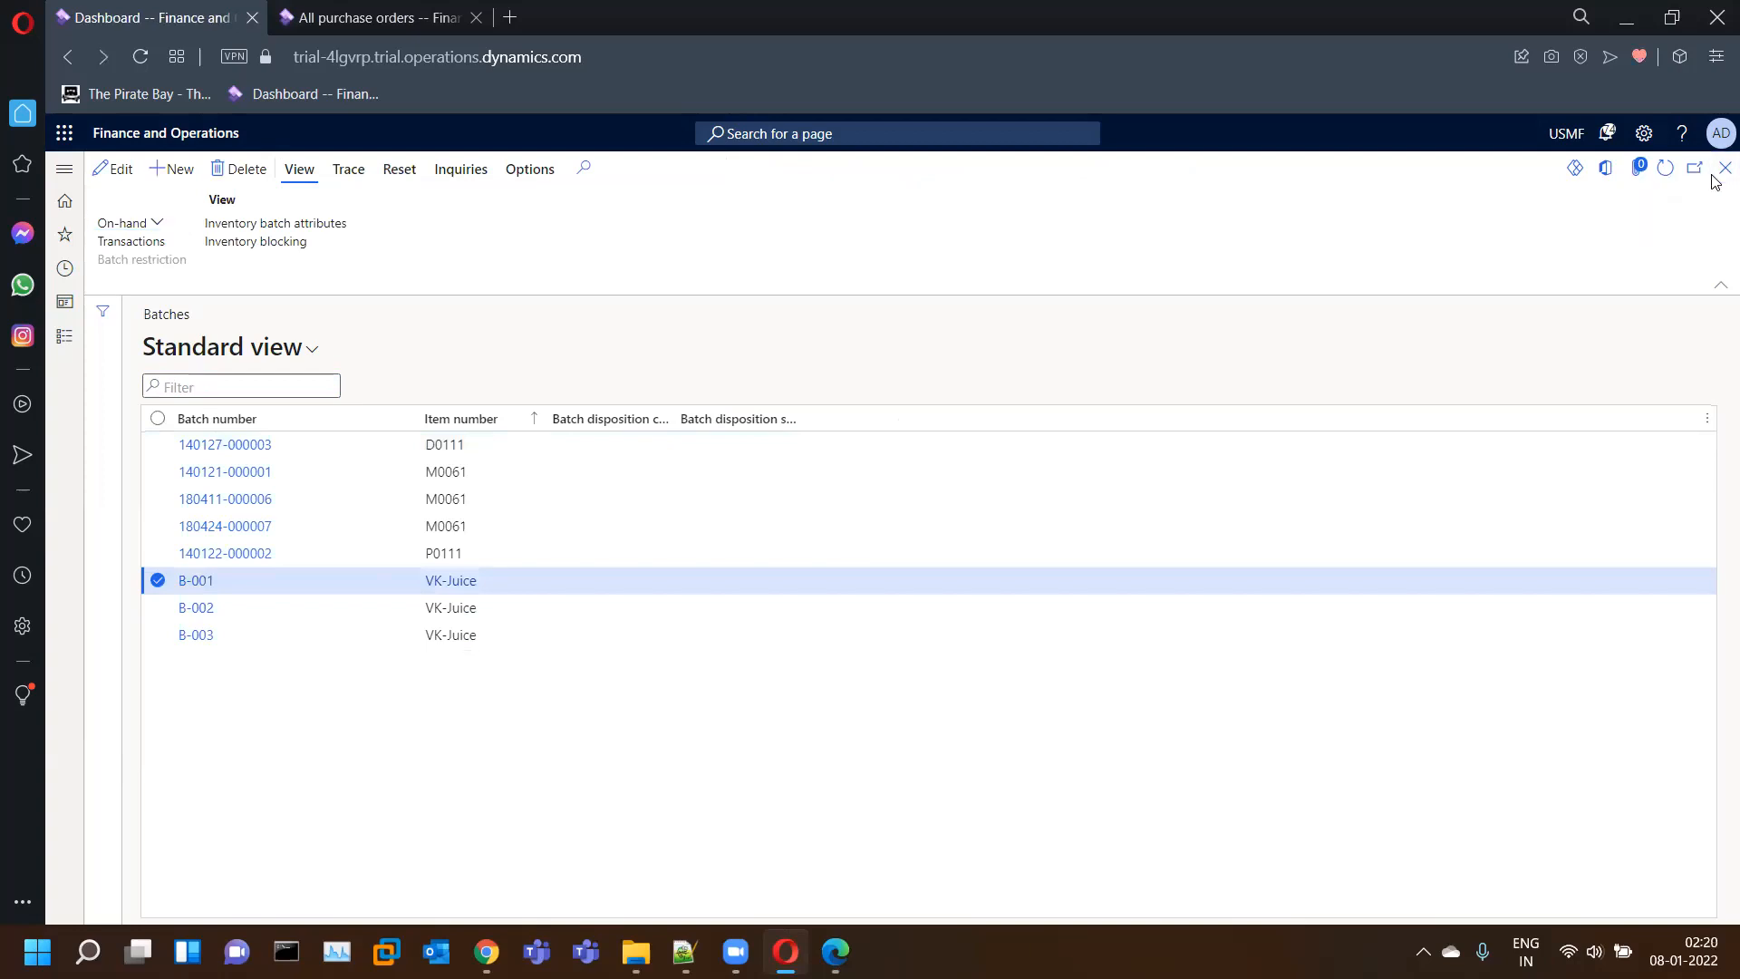
# - Open VK-Juice from the released products in Product information management and check its on-hand inventory by batch
pyautogui.click(64, 169)
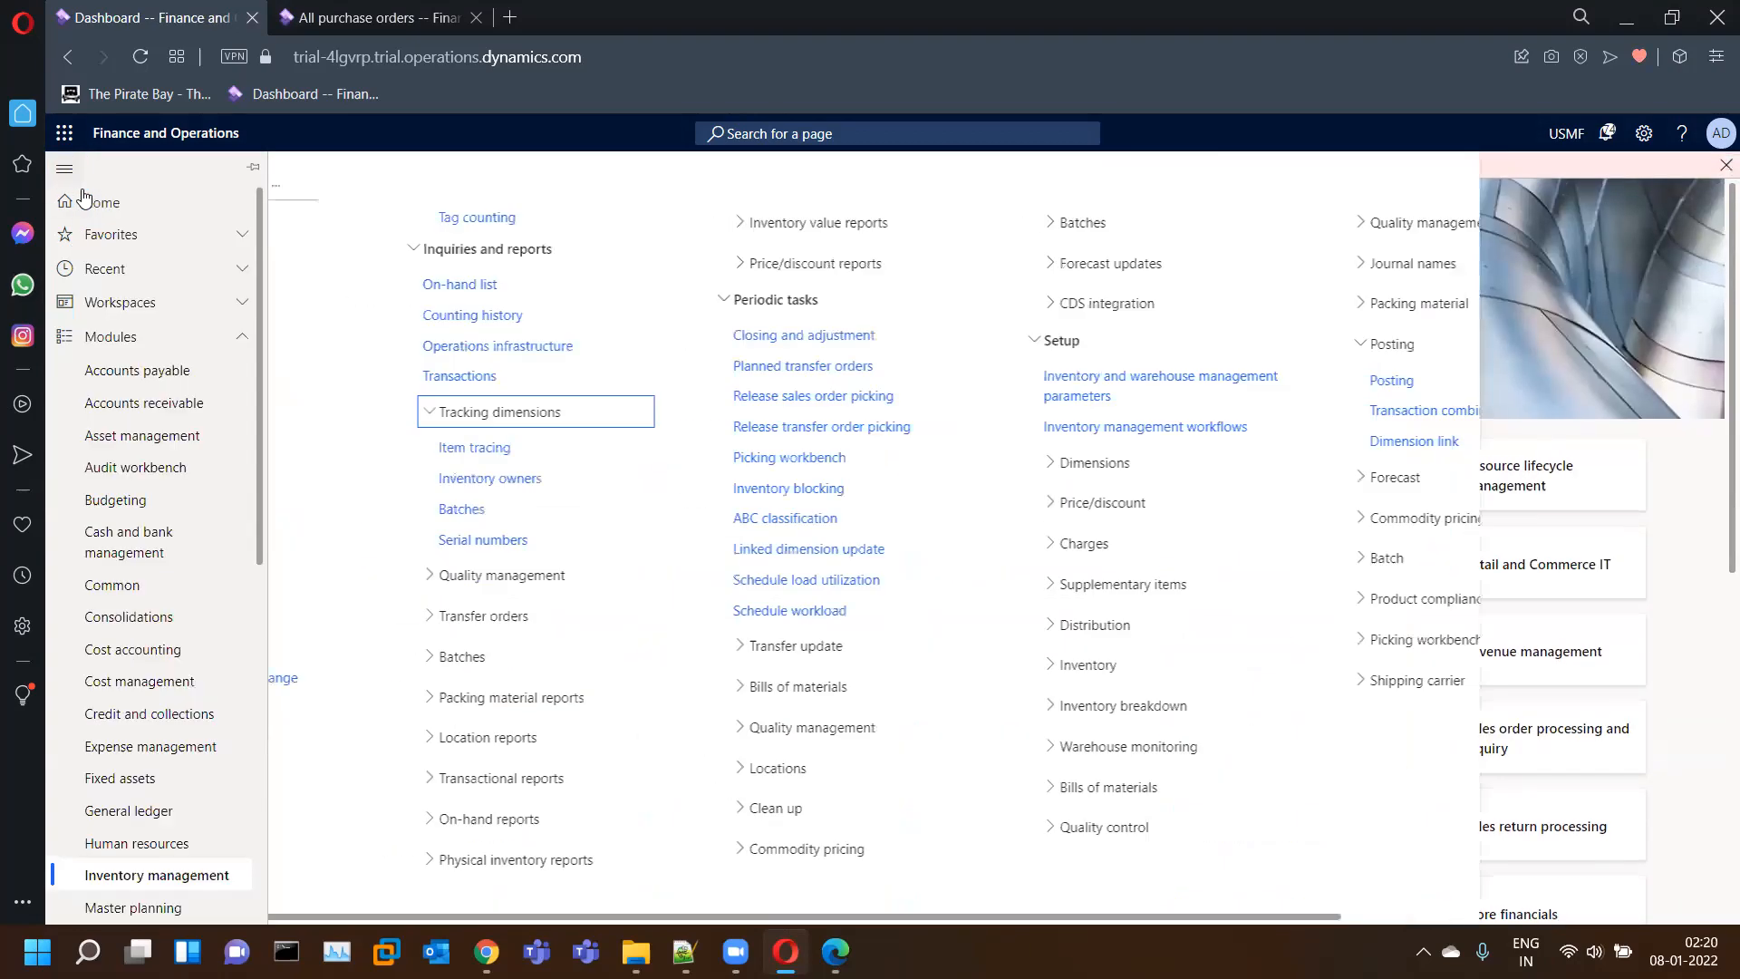
pyautogui.scroll(-5, 116, 546)
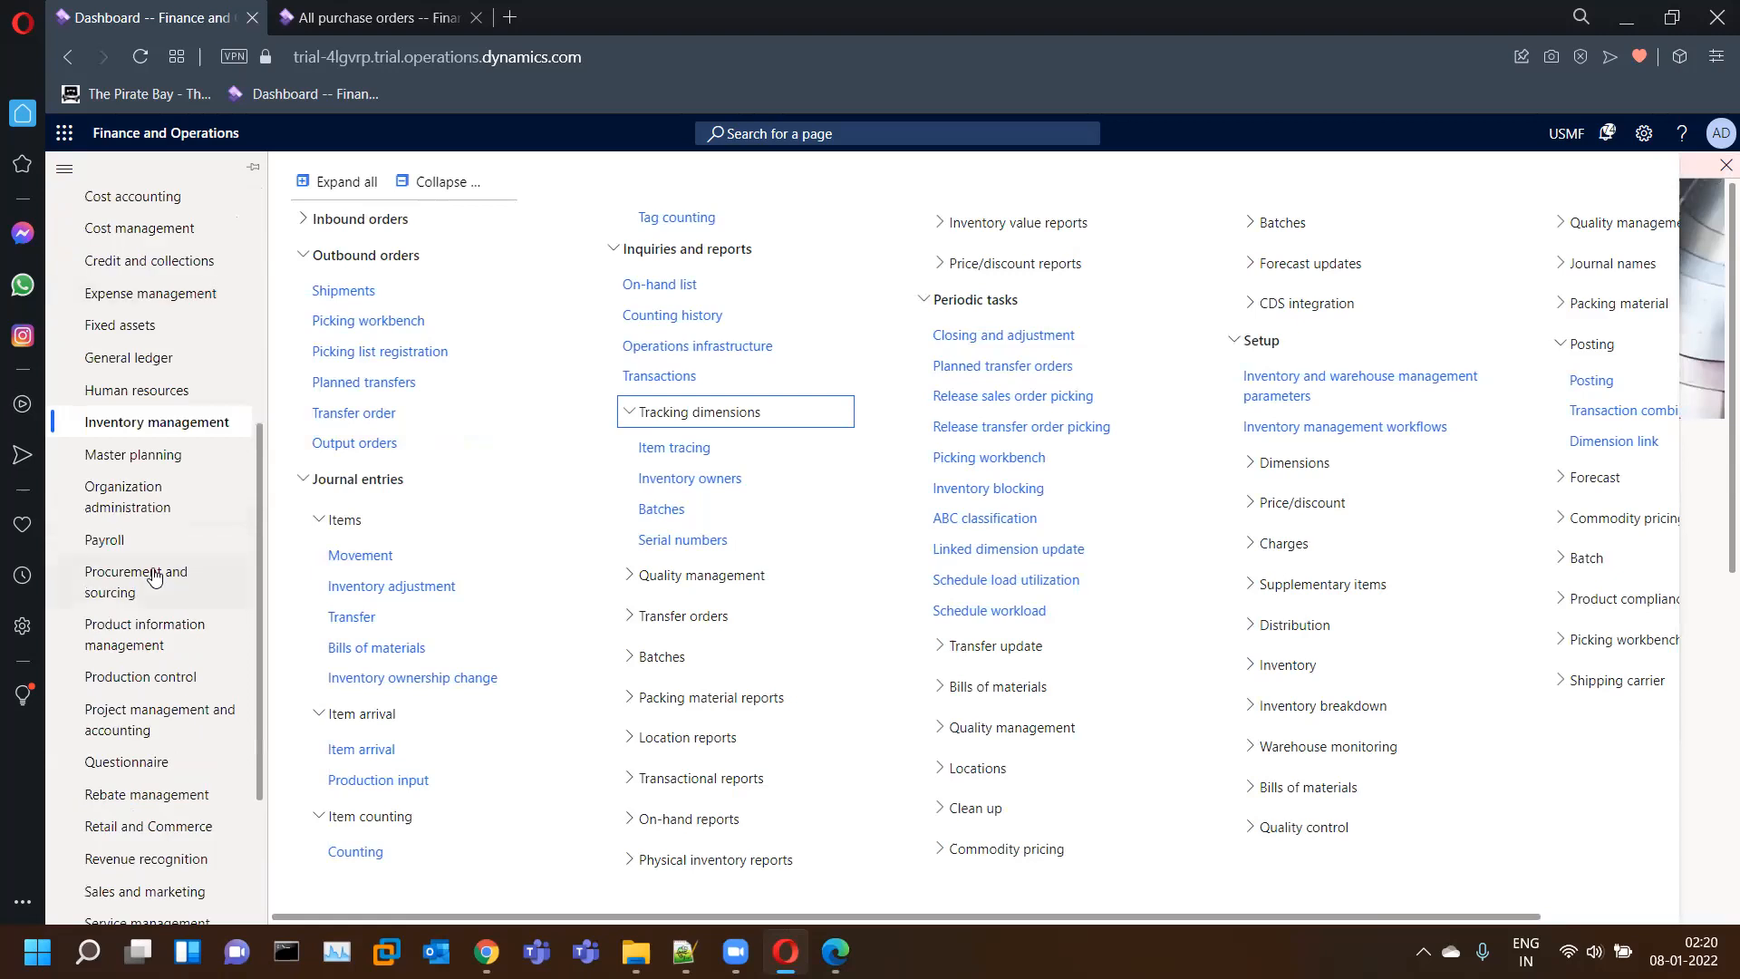
pyautogui.click(155, 635)
pyautogui.click(378, 636)
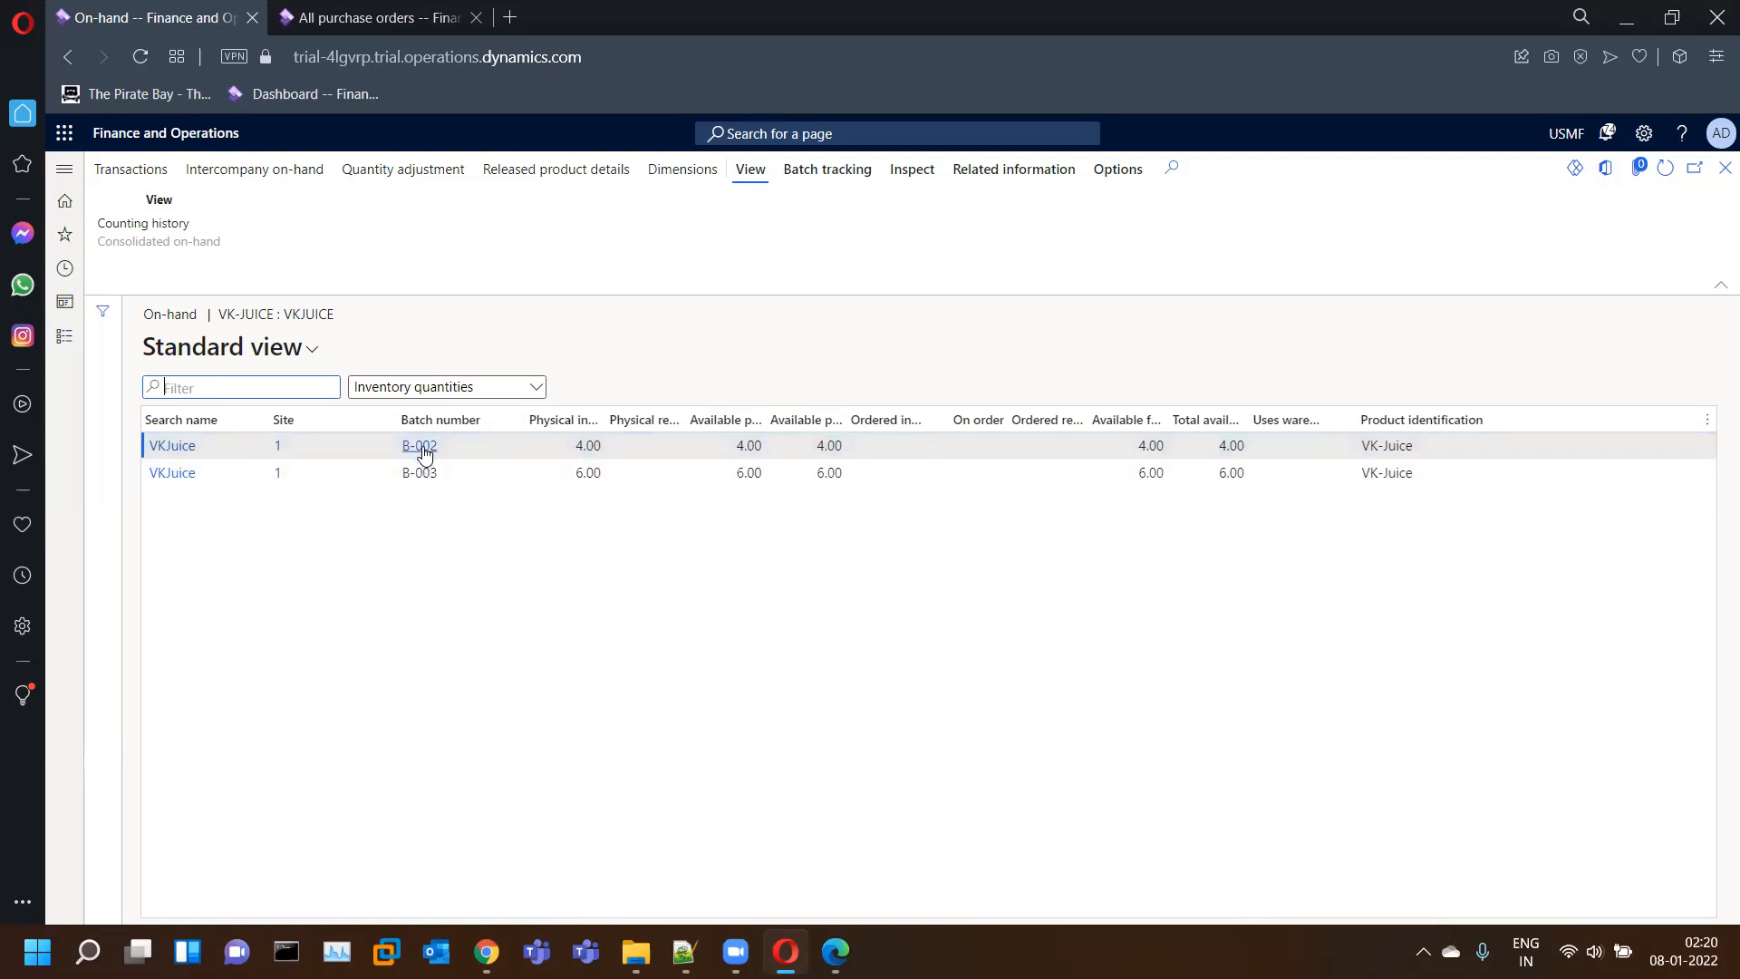
pyautogui.click(1724, 168)
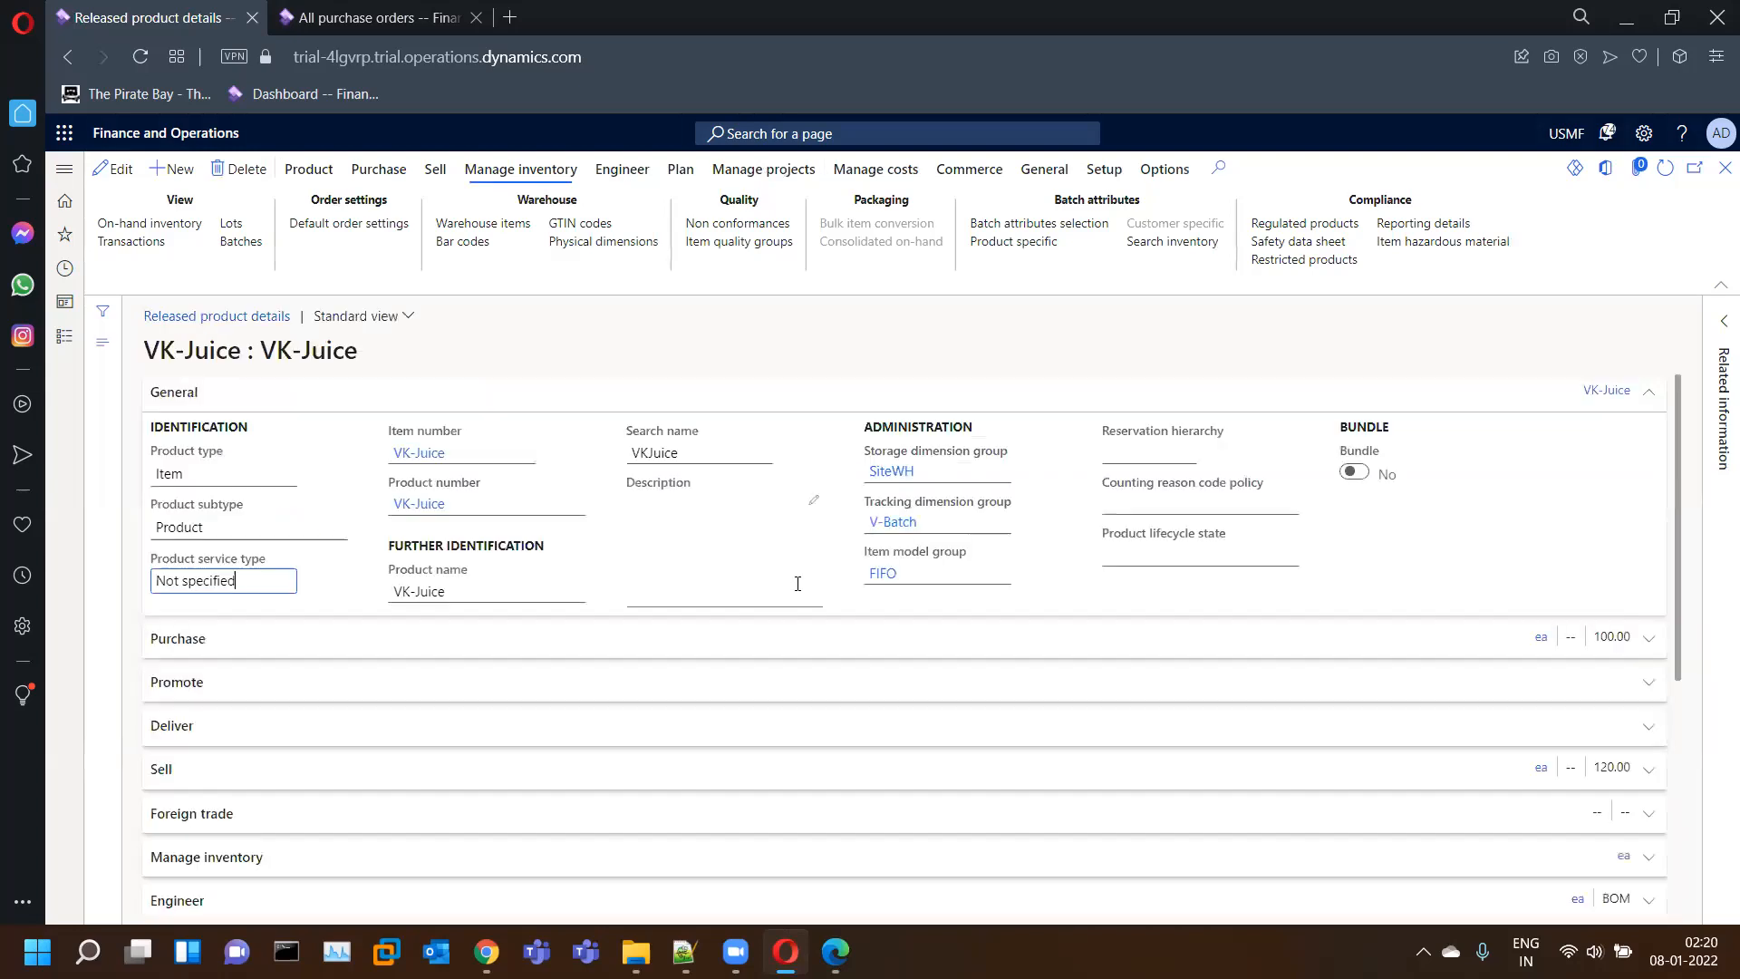
# - Expand the Manage inventory section of VK-Juice and open the tracking number groups from its batch number group field
pyautogui.scroll(-3, 801, 583)
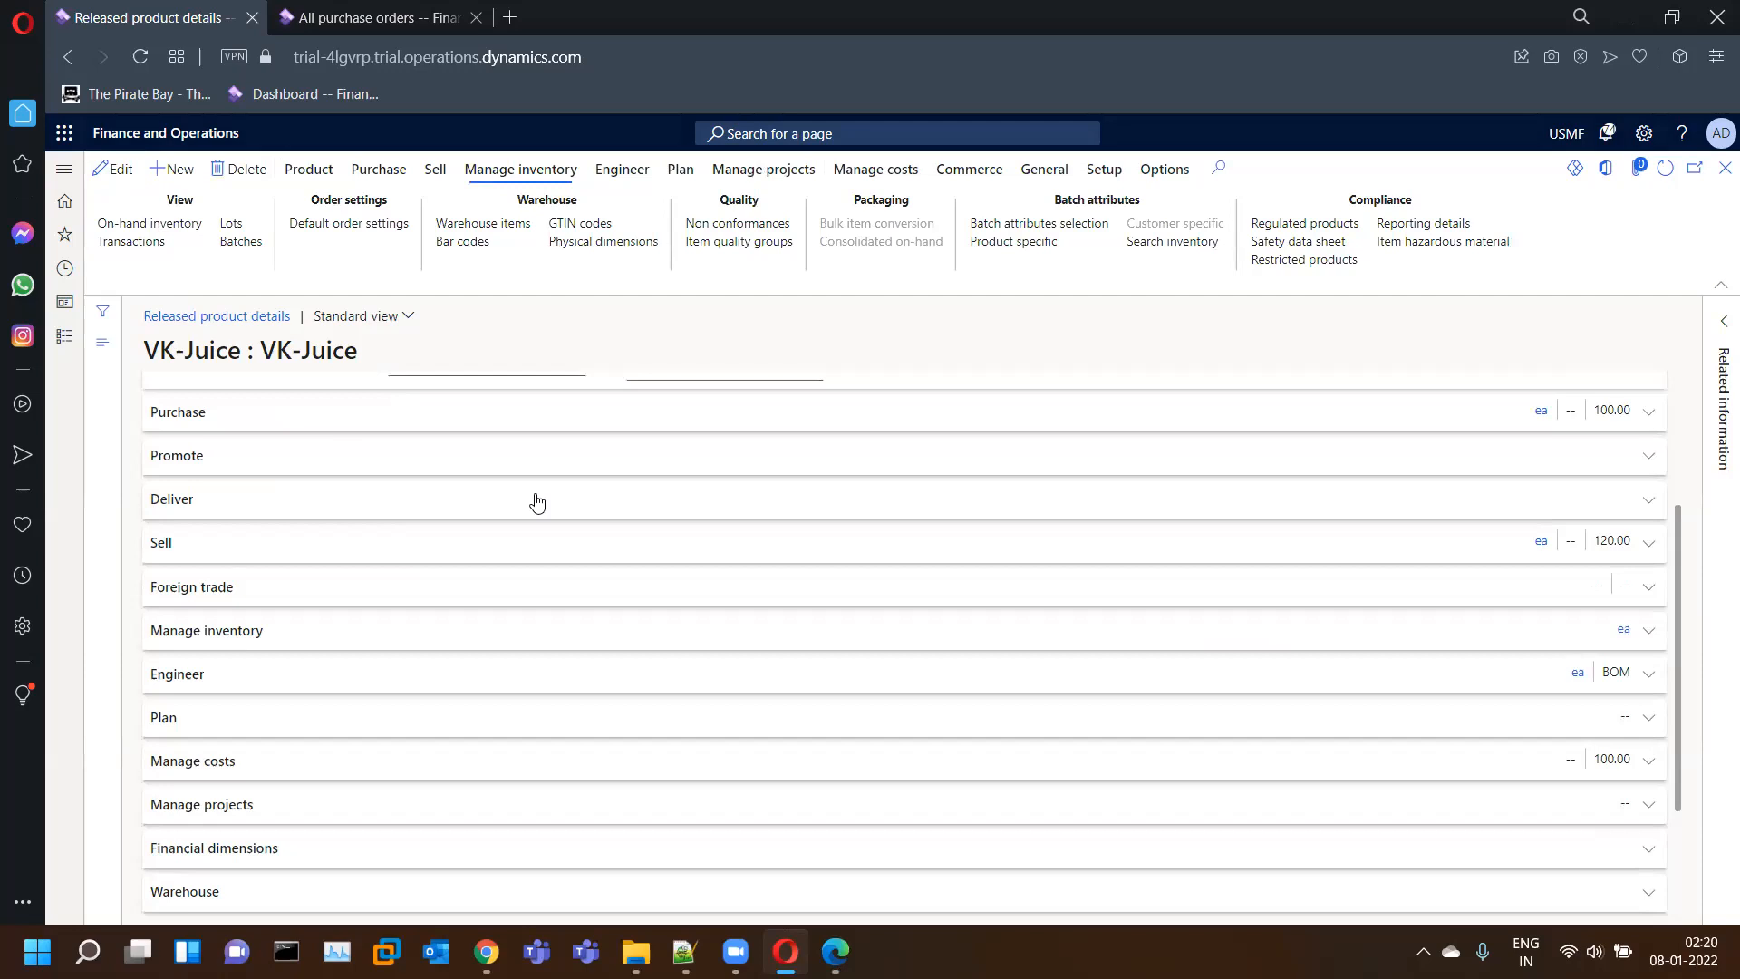
pyautogui.scroll(-3, 564, 573)
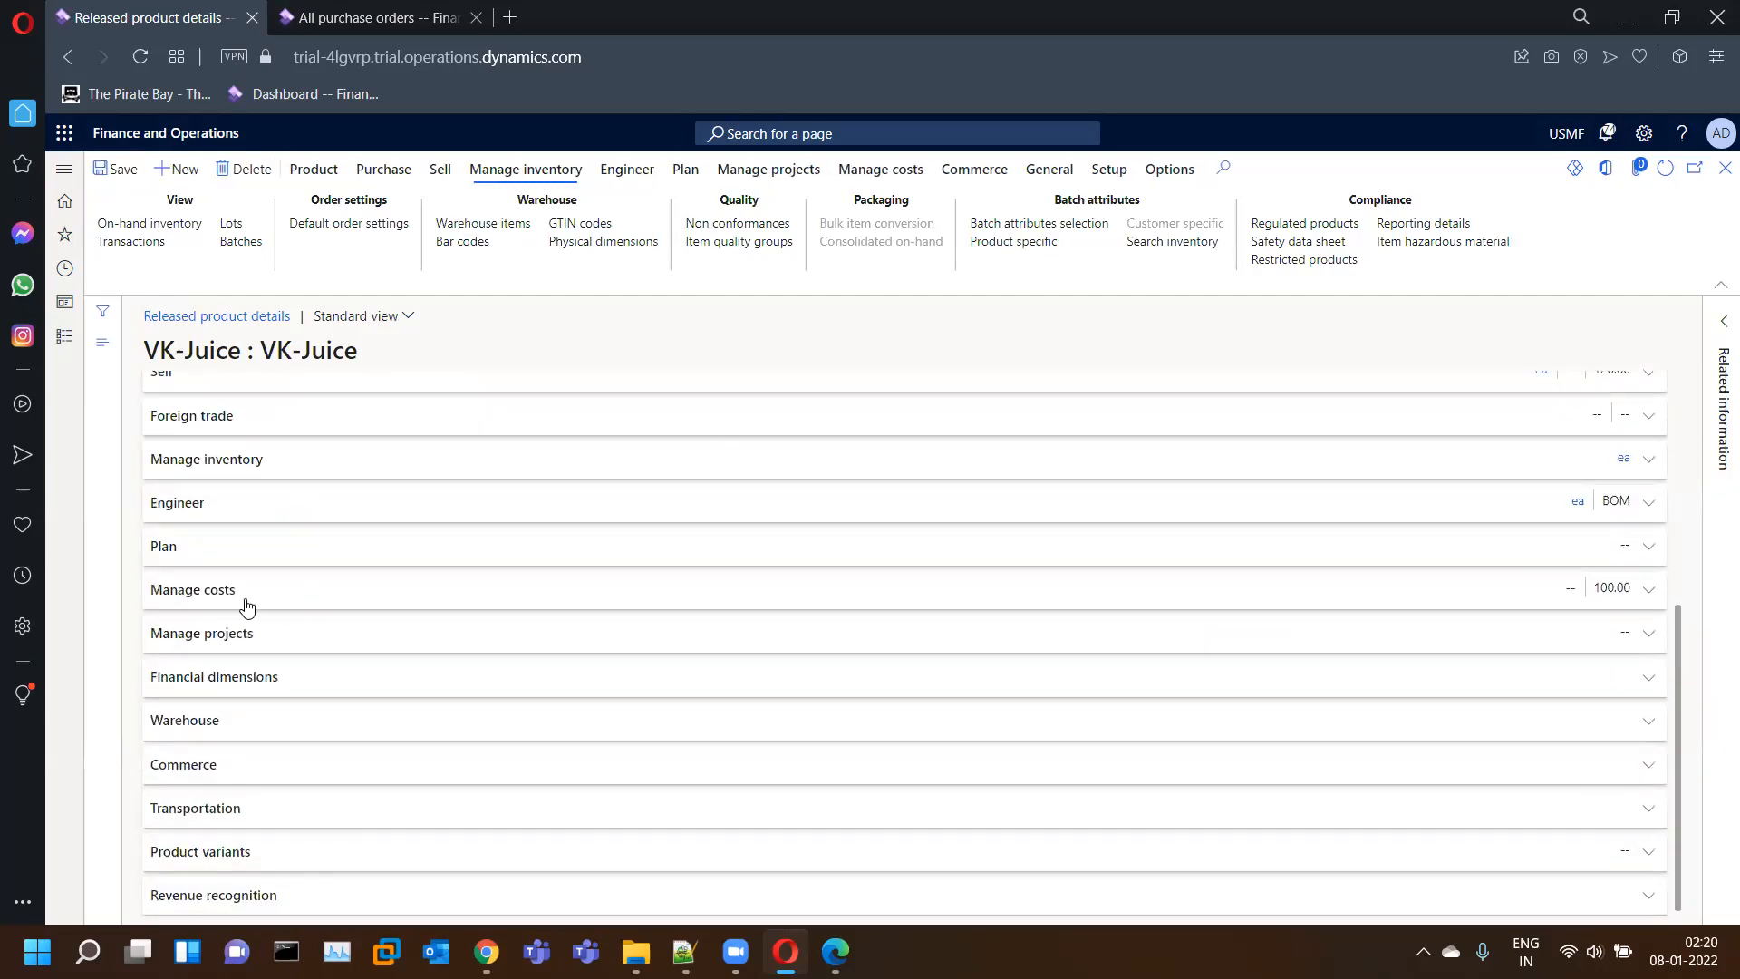
pyautogui.click(229, 463)
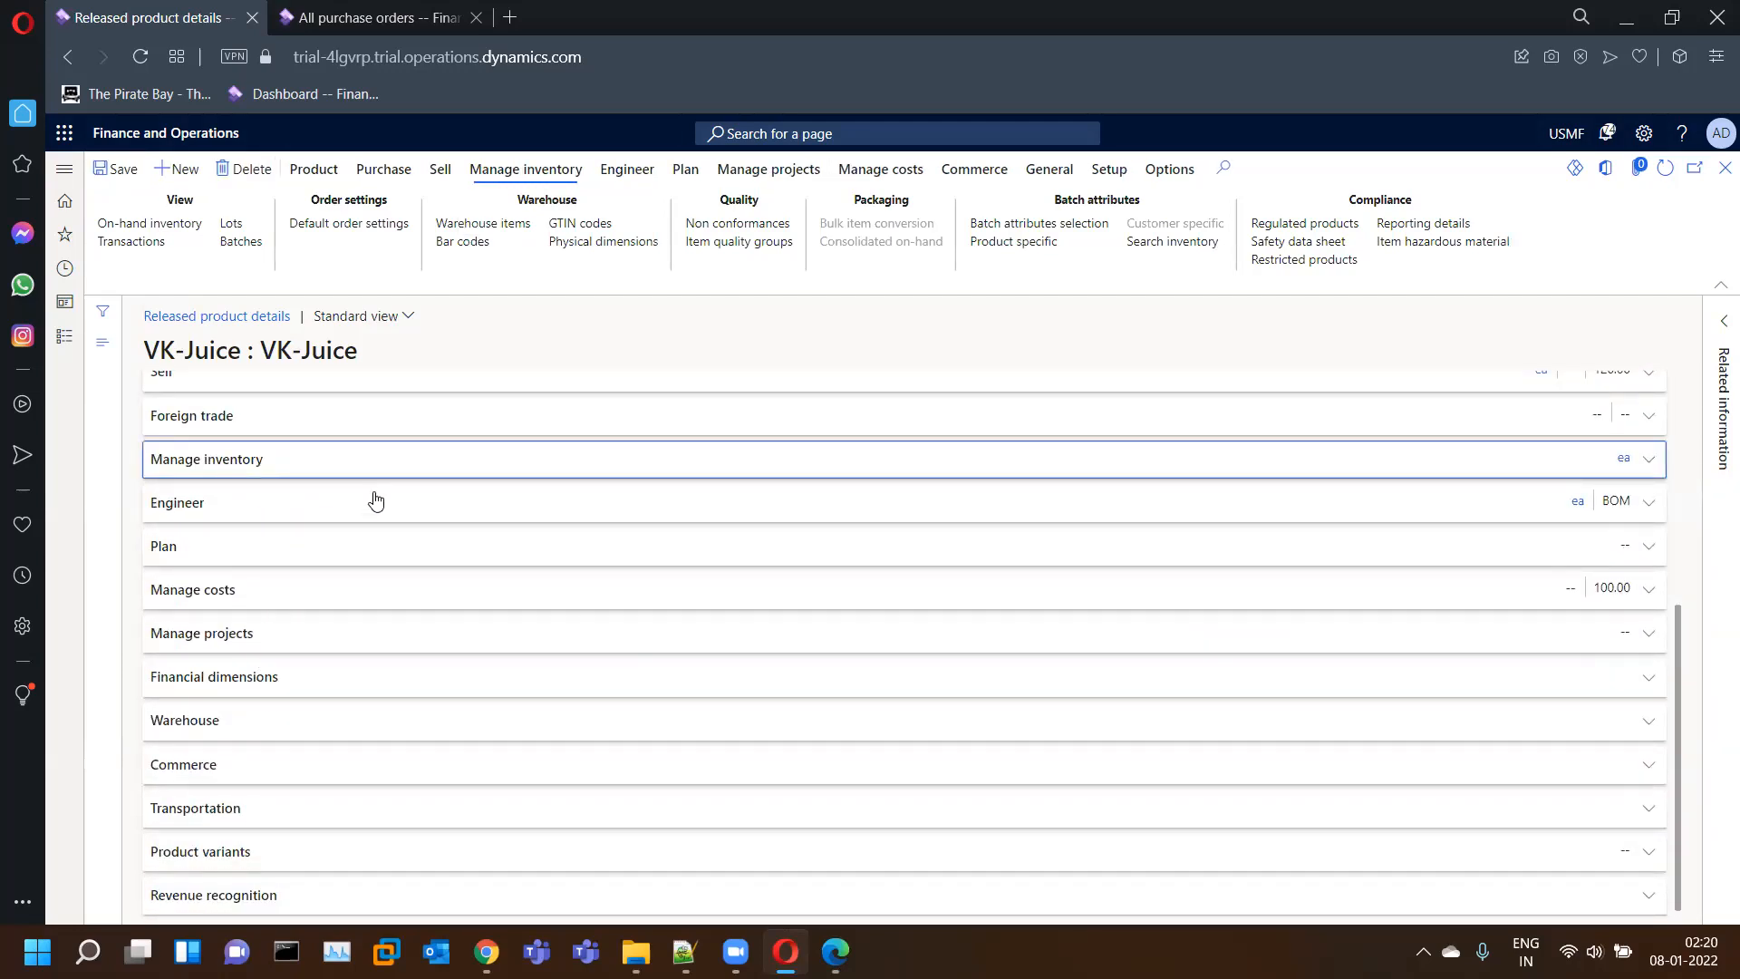
pyautogui.click(260, 459)
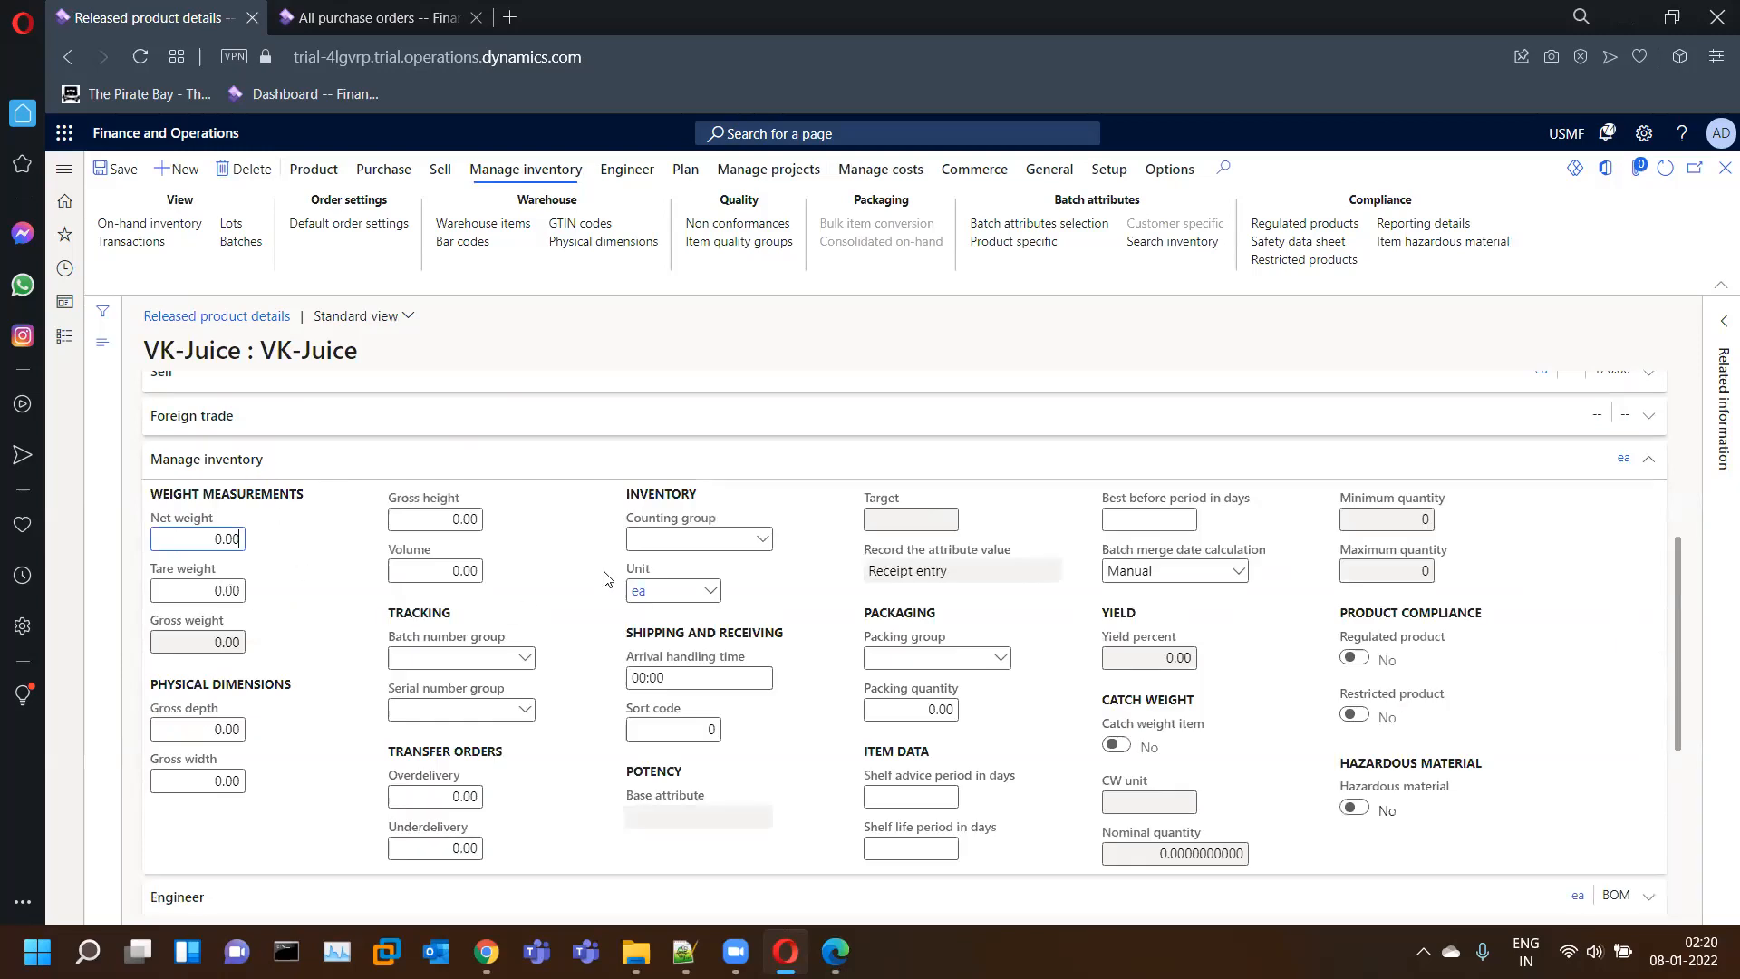
pyautogui.rightClick(526, 662)
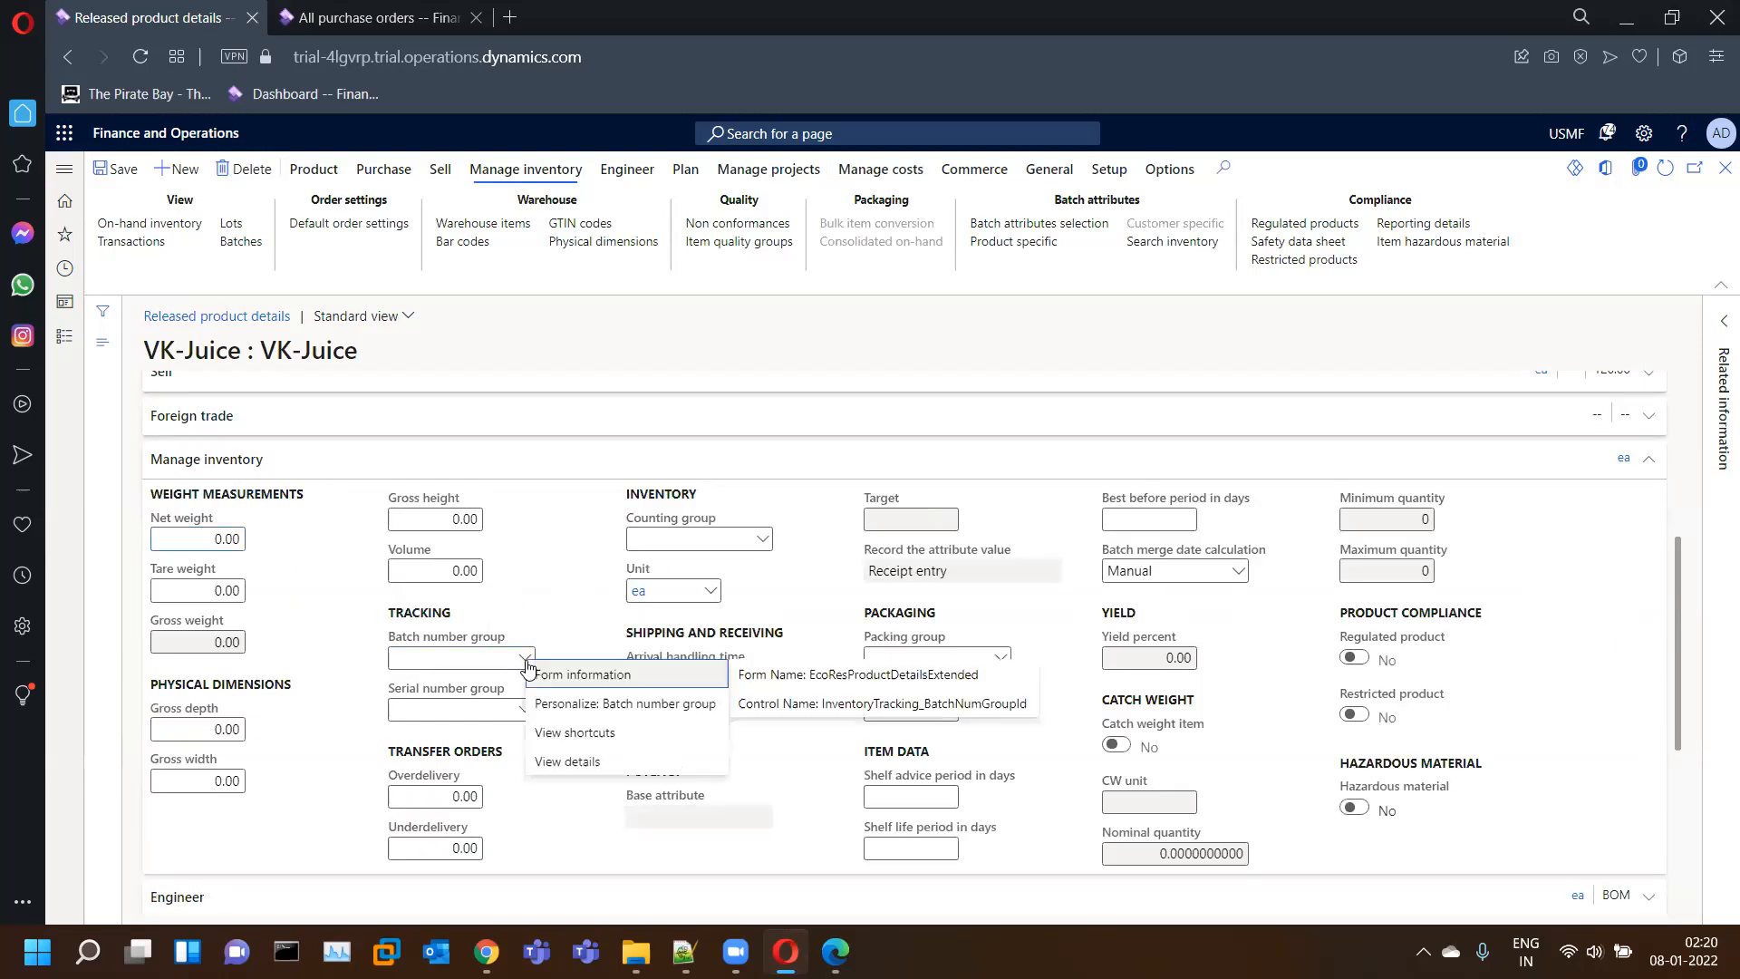
pyautogui.click(566, 756)
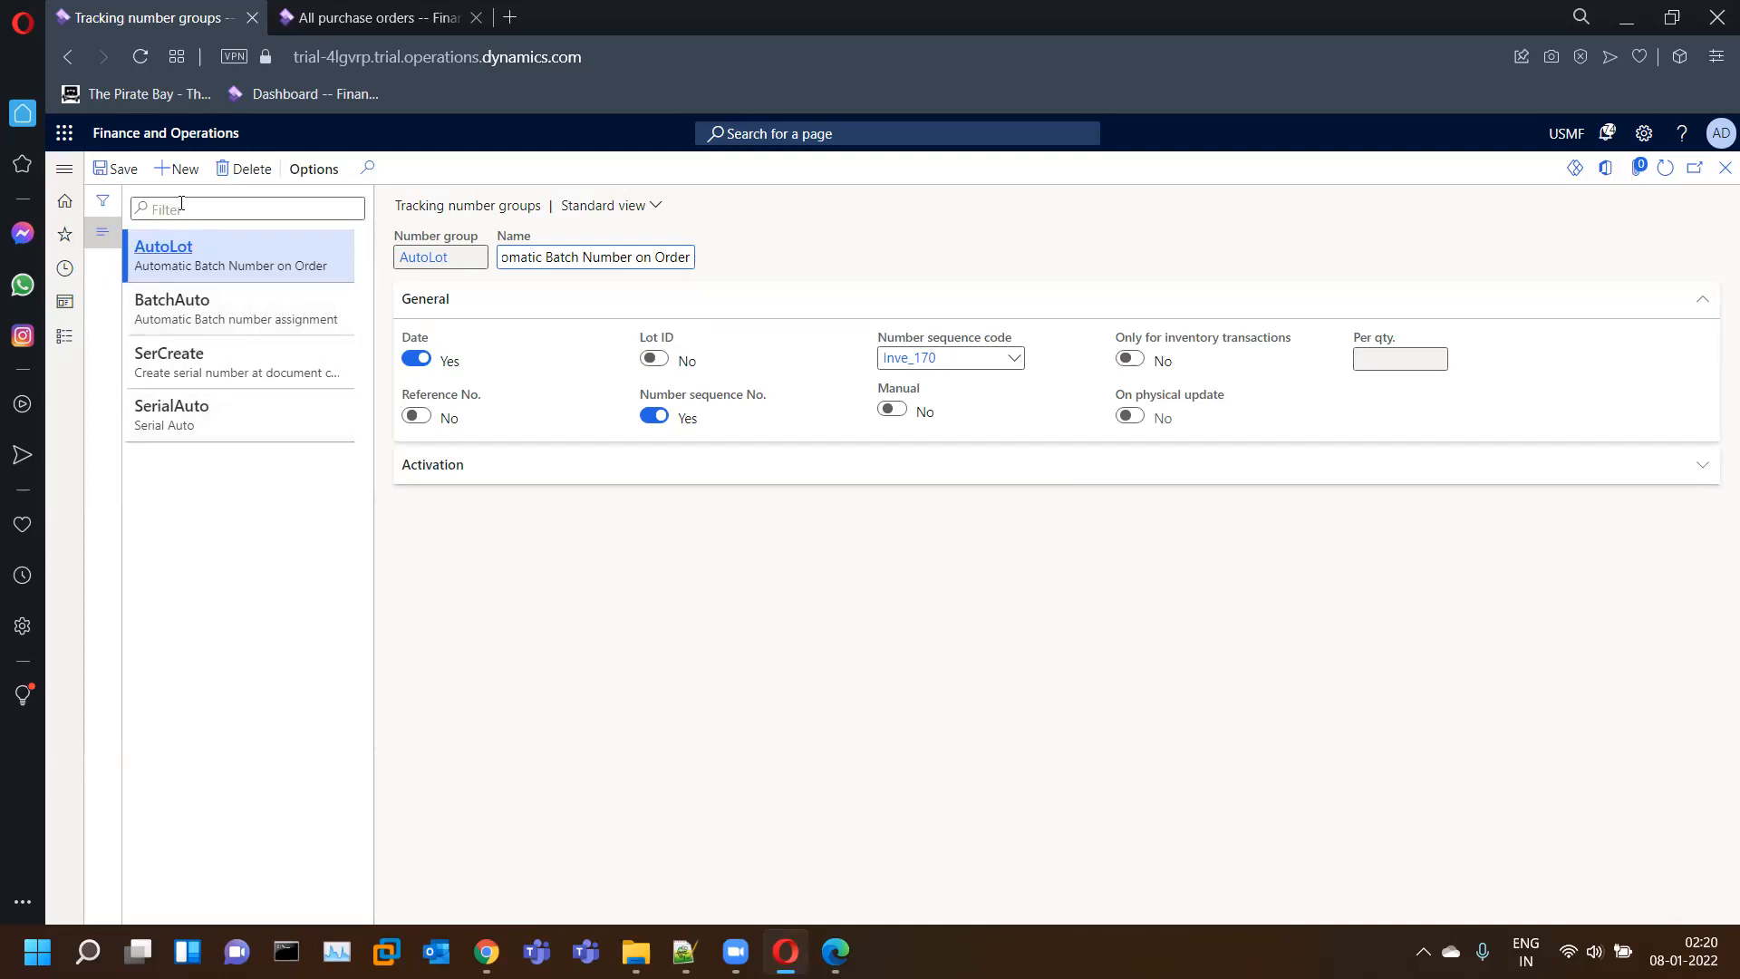
# - Create a new tracking number group with Juice as both its number group and name
pyautogui.click(170, 170)
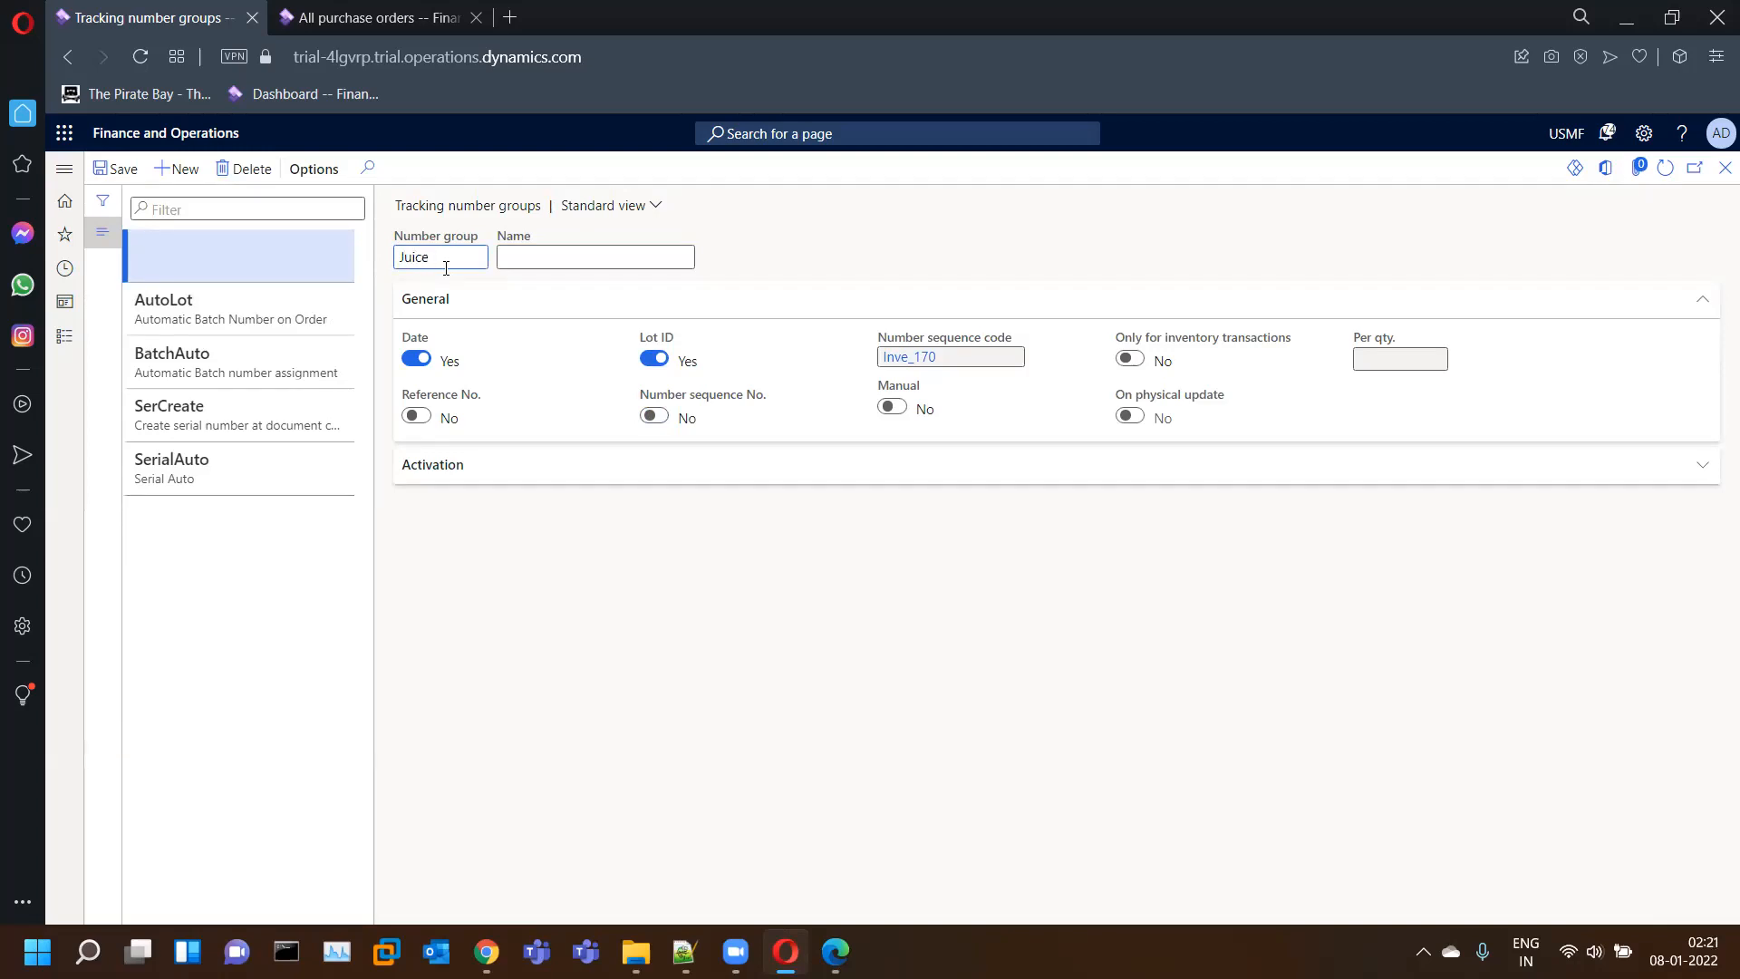
pyautogui.moveTo(446, 267); pyautogui.dragTo(344, 265)
pyautogui.hotkey('ctrl', 'c')
pyautogui.press('Tab')
pyautogui.hotkey('ctrl', 'v')
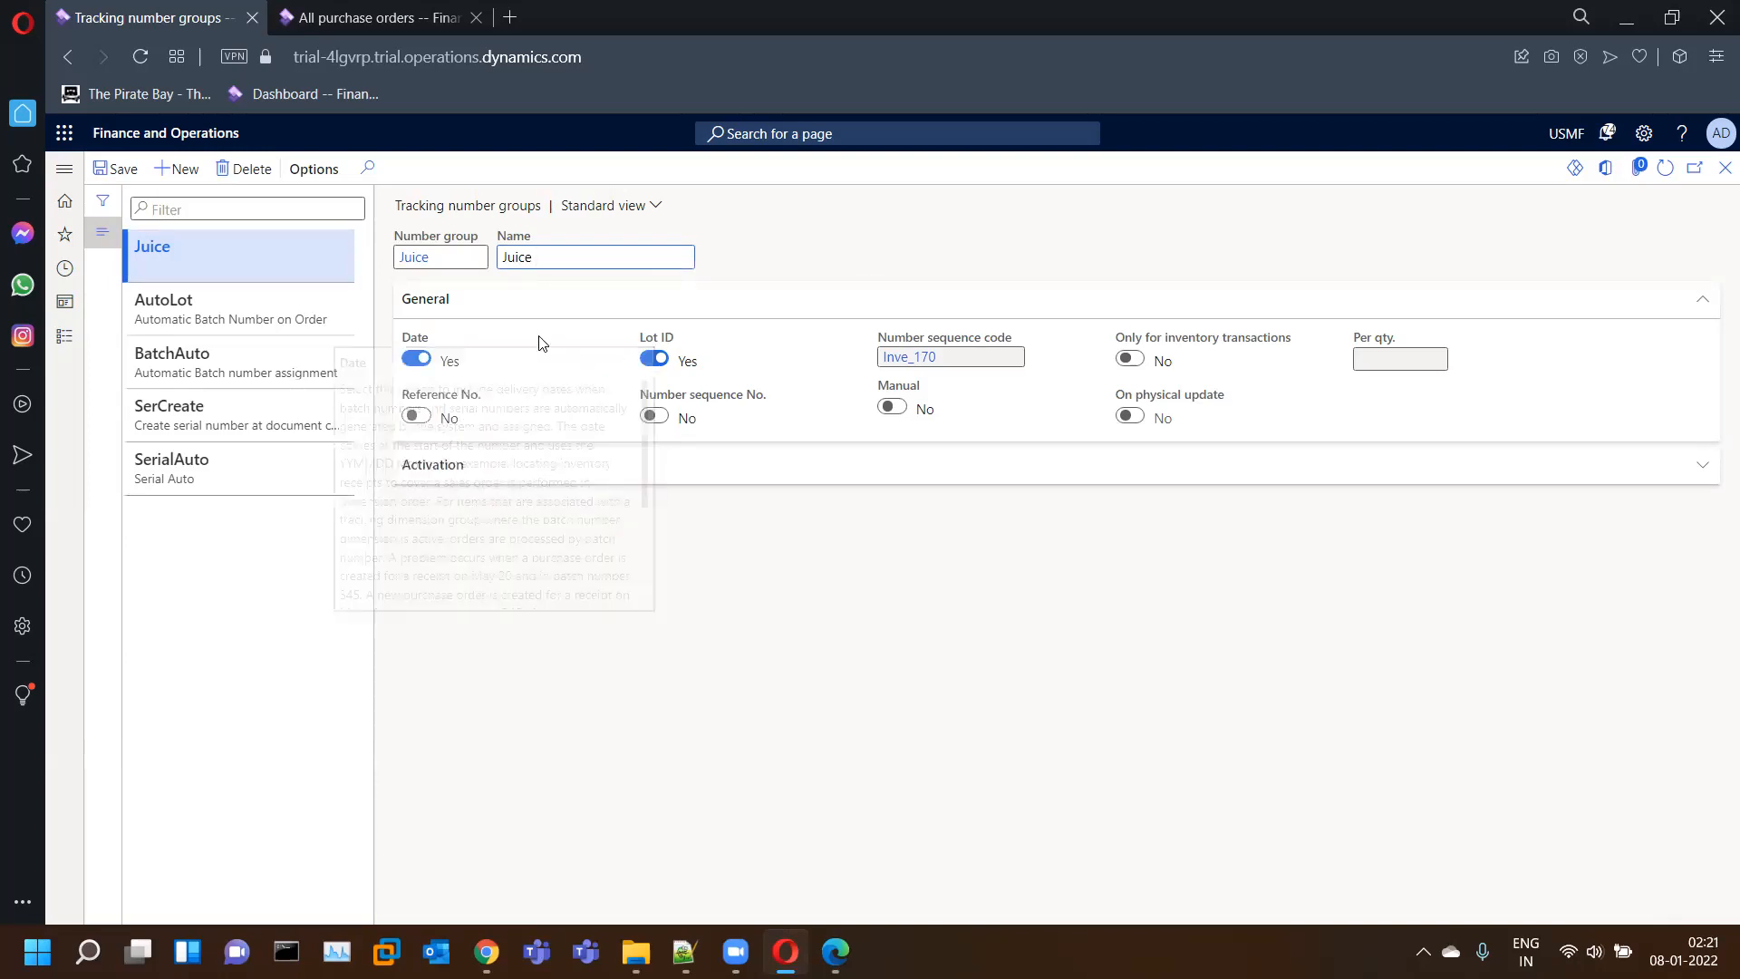
# - For the Juice group, disable Date and Lot ID, and enable Number sequence No., Only for inventory transactions, and On physical update
pyautogui.click(416, 359)
pyautogui.click(651, 360)
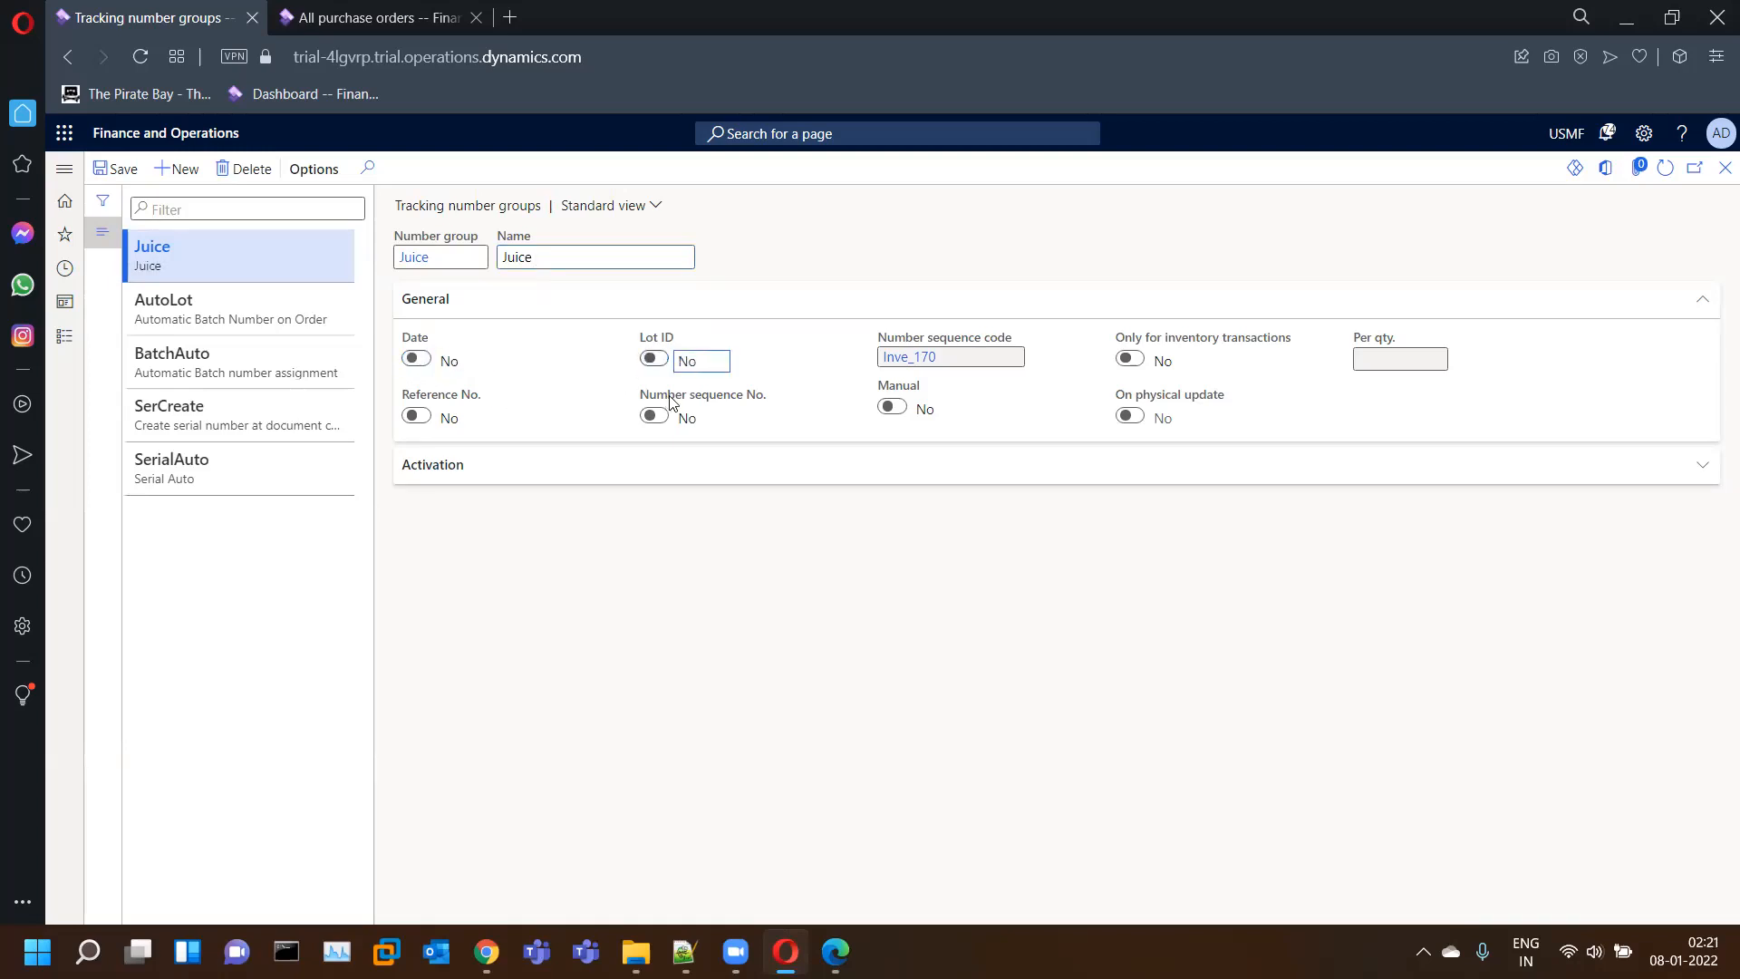
pyautogui.click(651, 416)
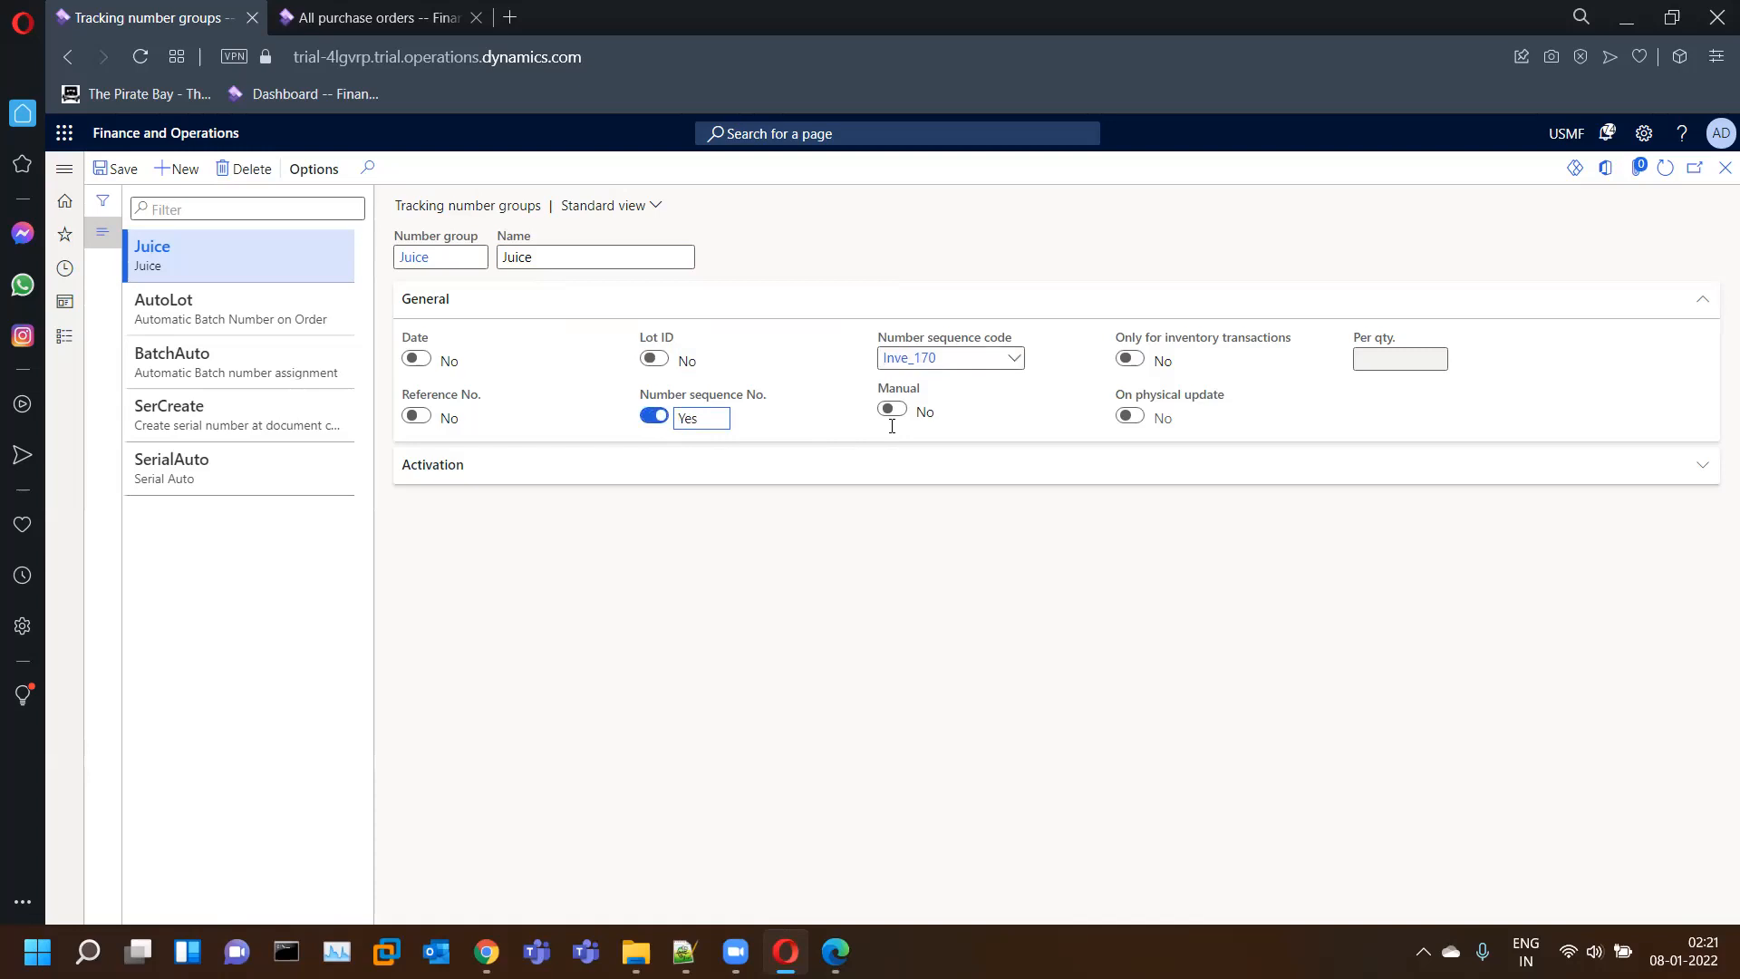
pyautogui.click(1133, 359)
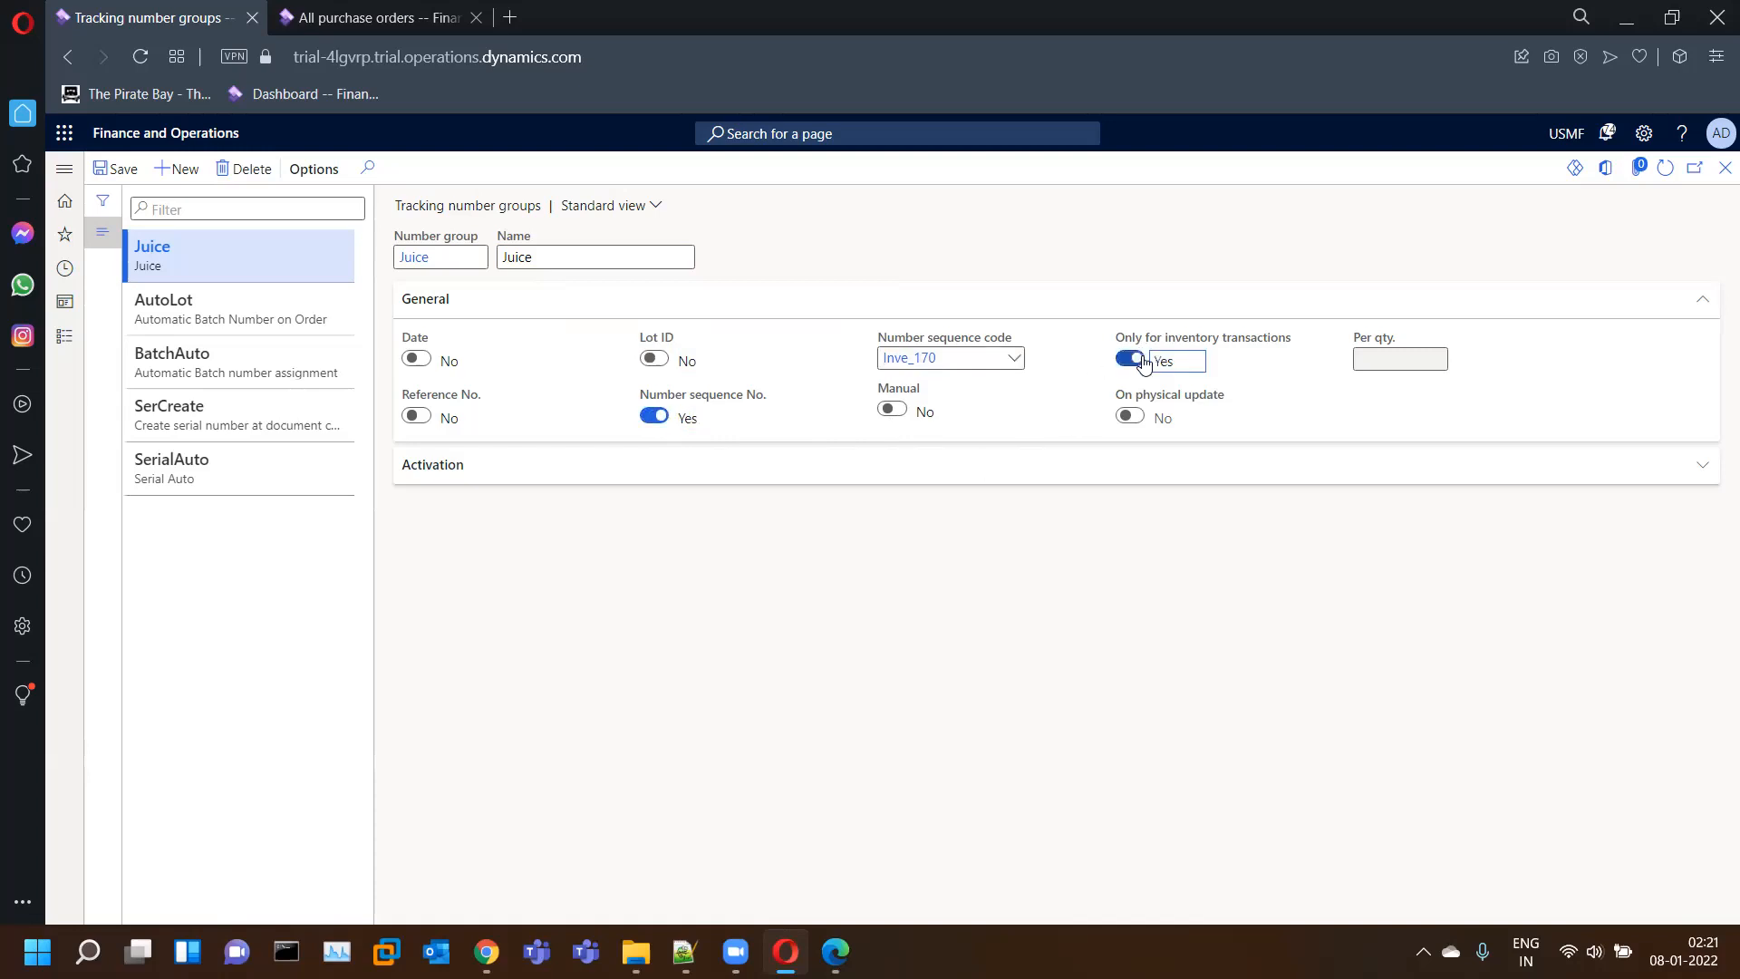
pyautogui.click(1141, 419)
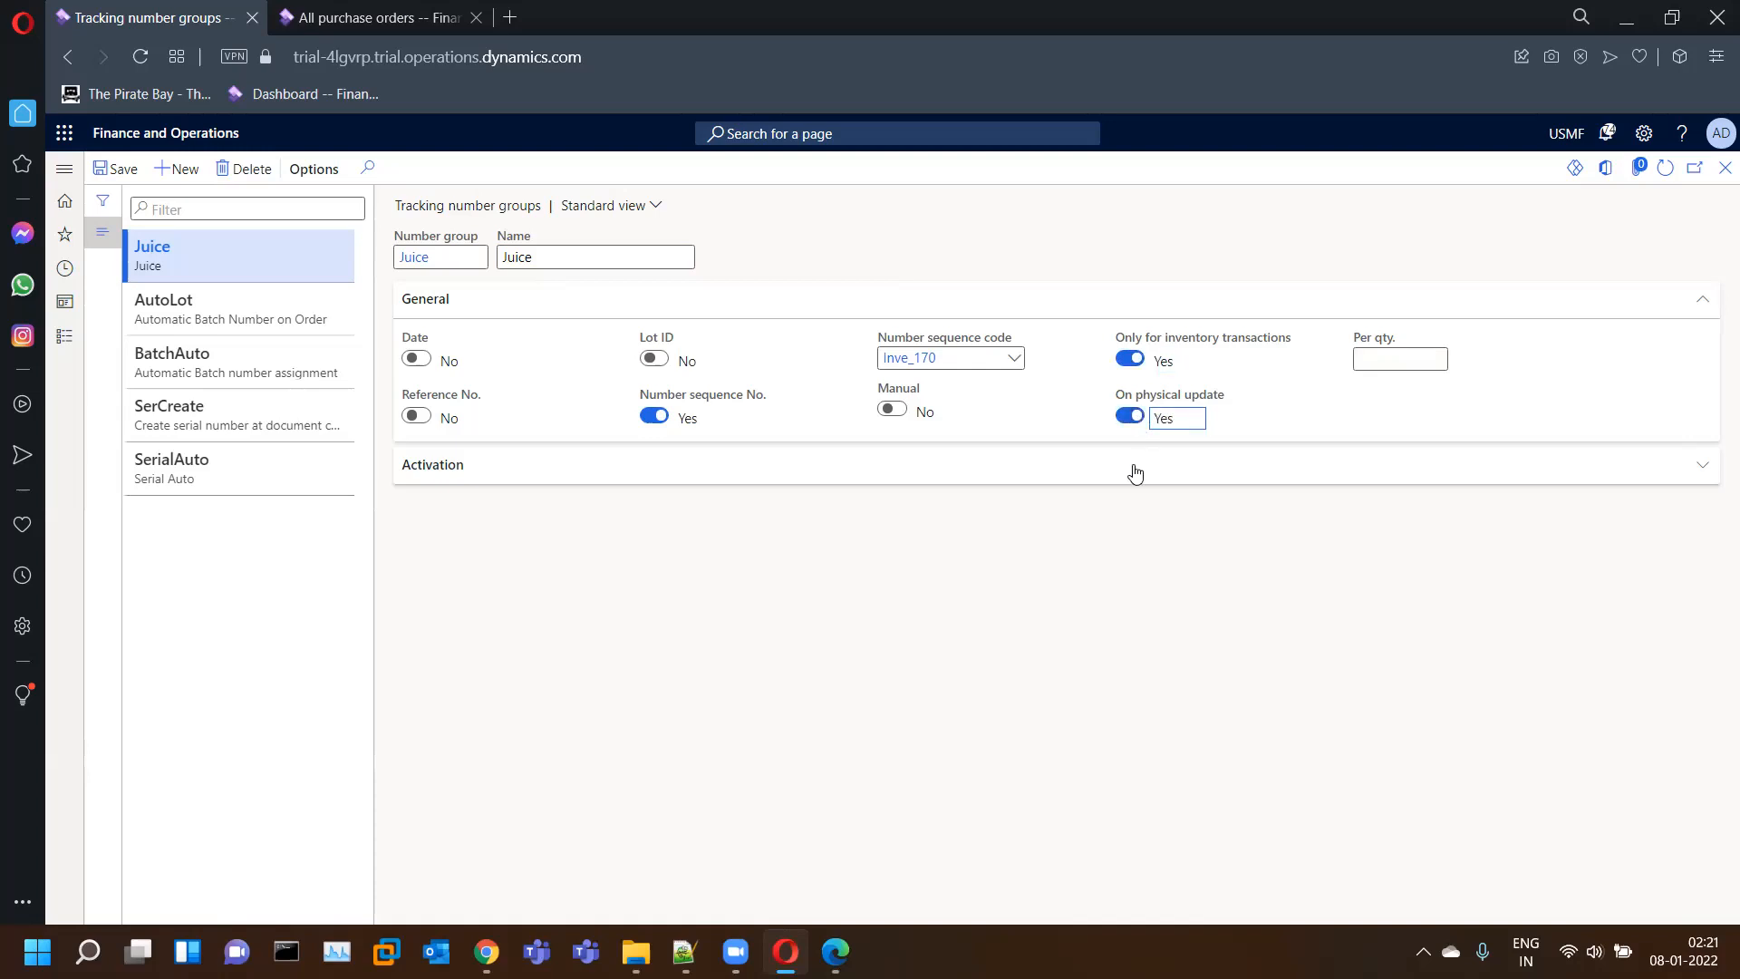
pyautogui.moveTo(1155, 343)
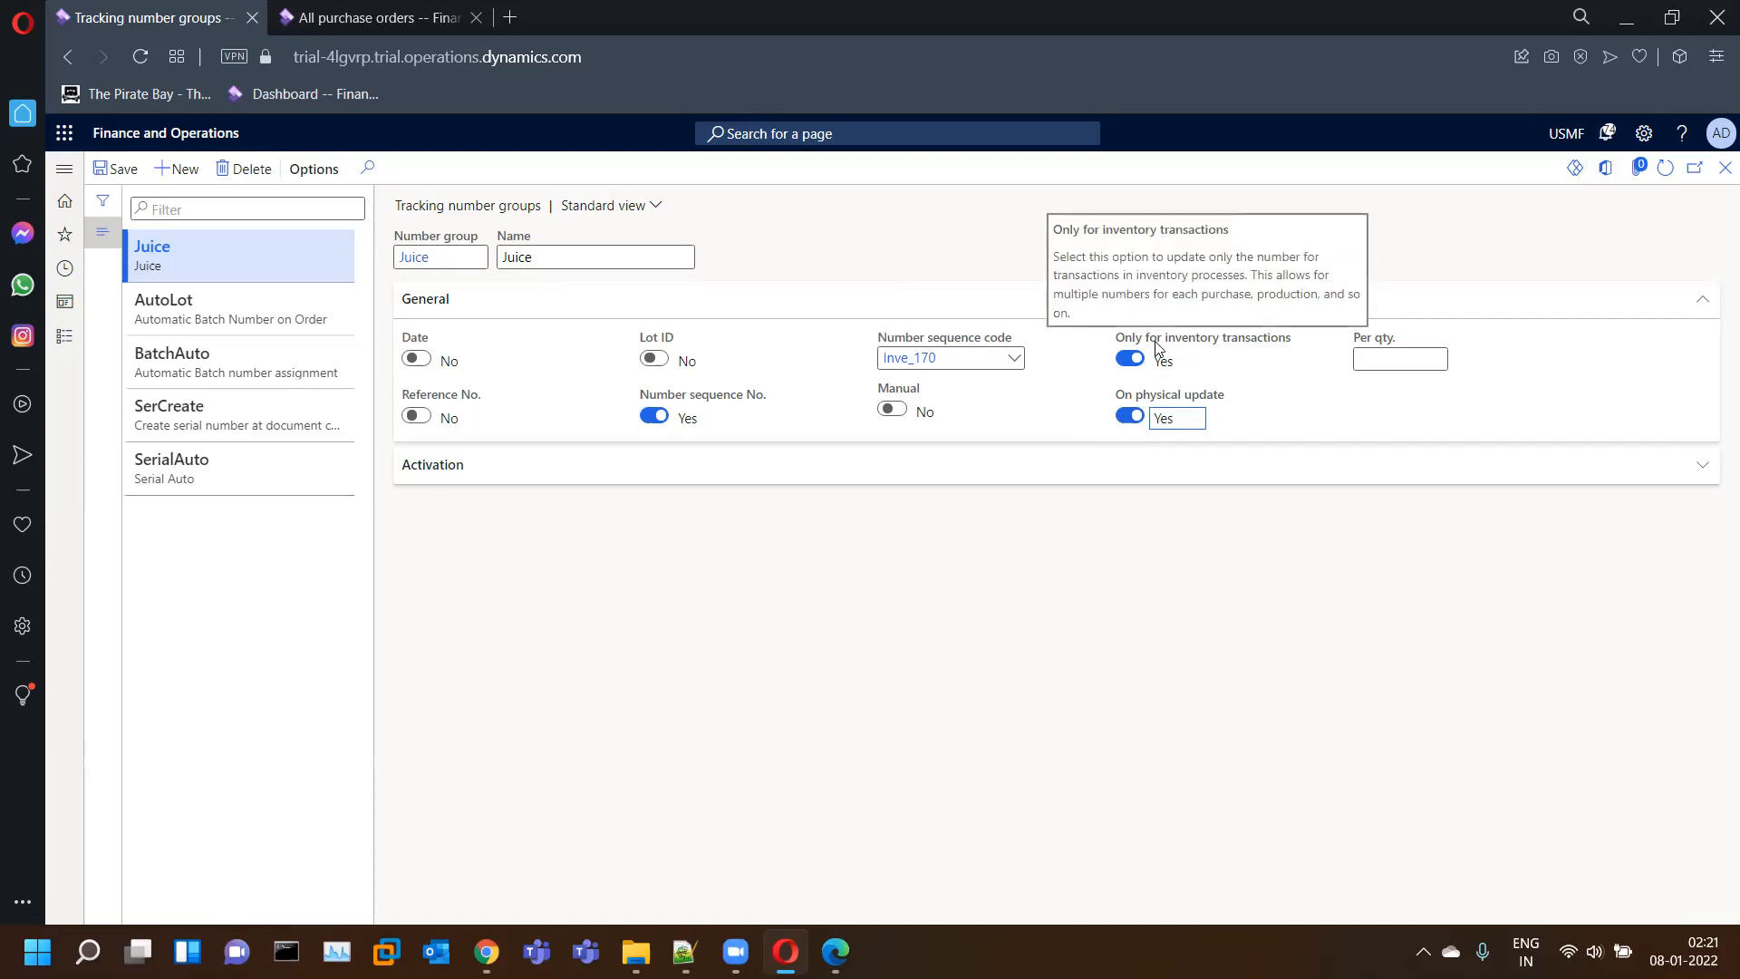
# - From the Juice group's number sequence code, open the number sequences and create sequence JB with Company scope for USMF
pyautogui.click(1013, 362)
pyautogui.rightClick(1014, 361)
pyautogui.click(1049, 462)
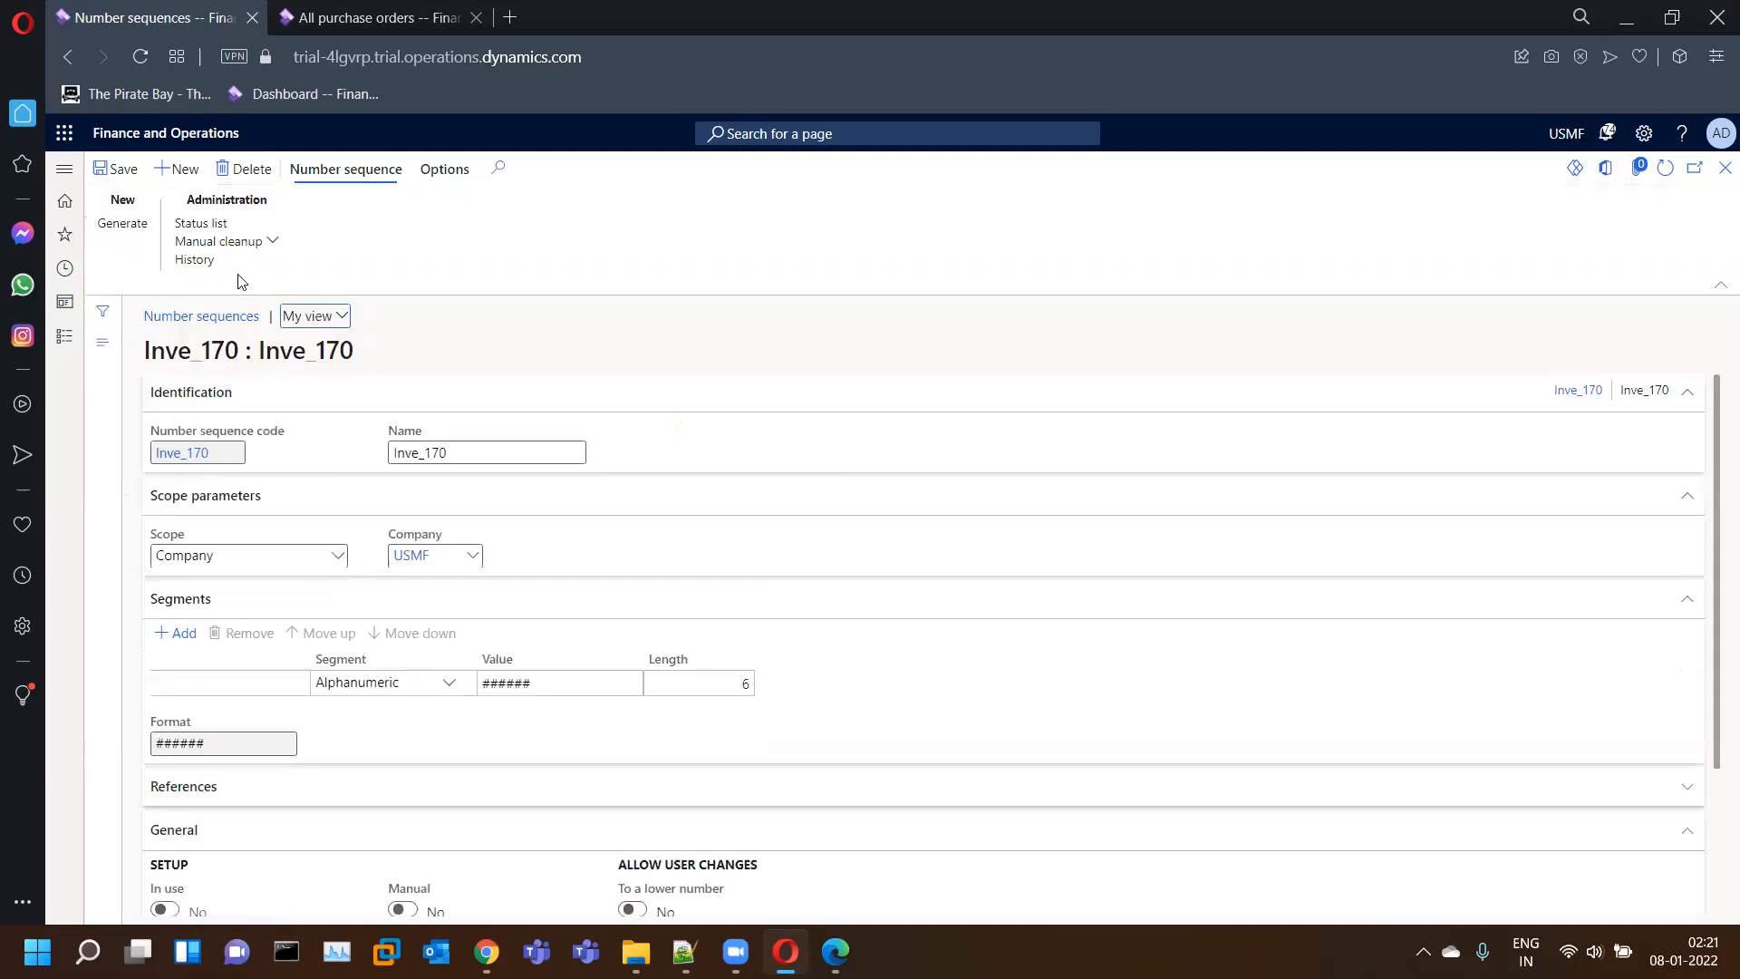
pyautogui.hotkey('alt', 'n')
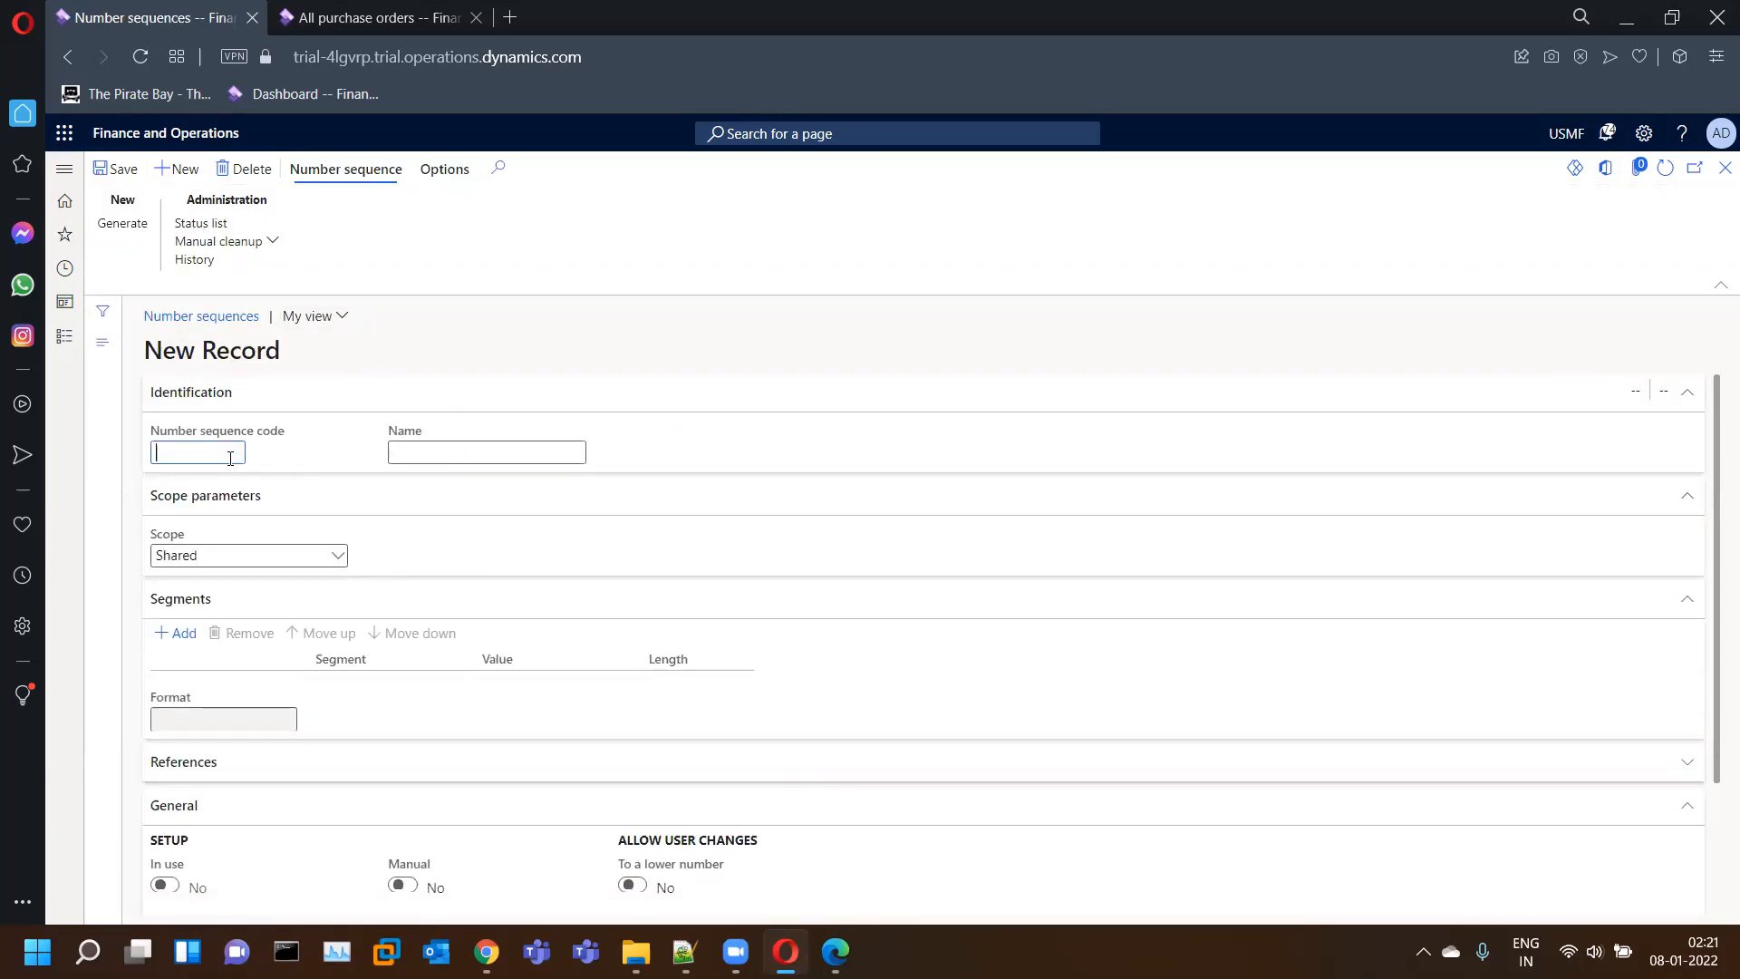
pyautogui.write('JB')
pyautogui.click(334, 561)
pyautogui.click(225, 603)
pyautogui.click(415, 556)
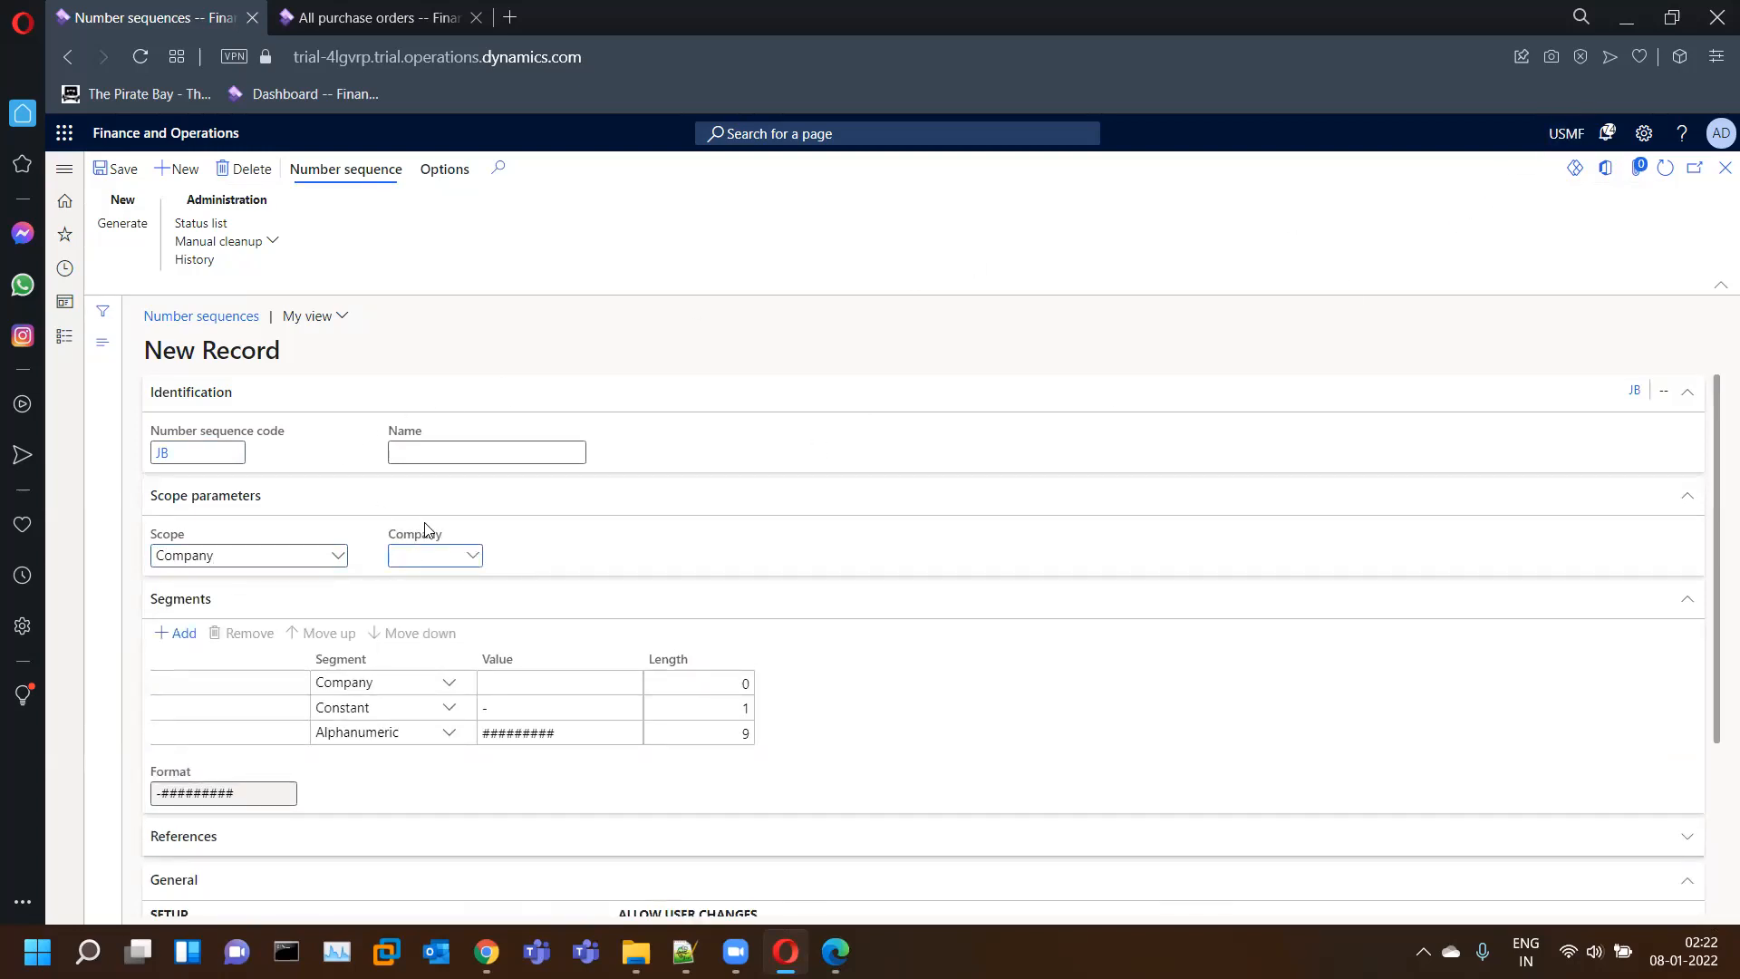
pyautogui.write('USMF')
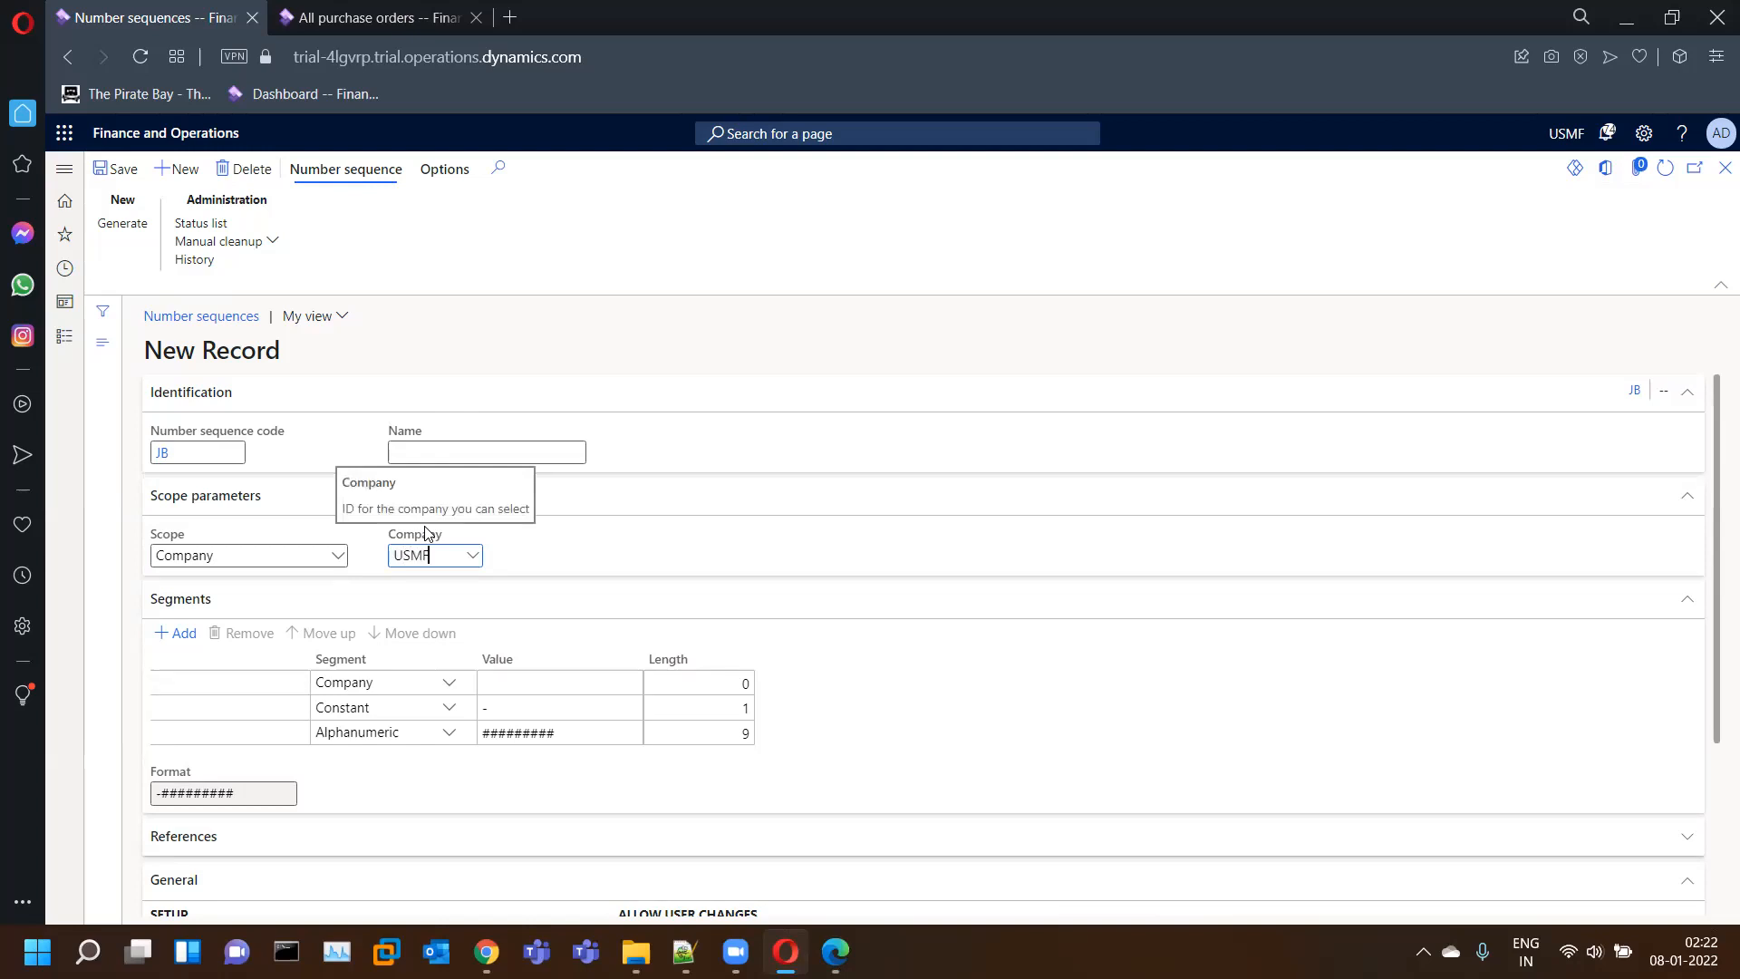
pyautogui.press('Tab')
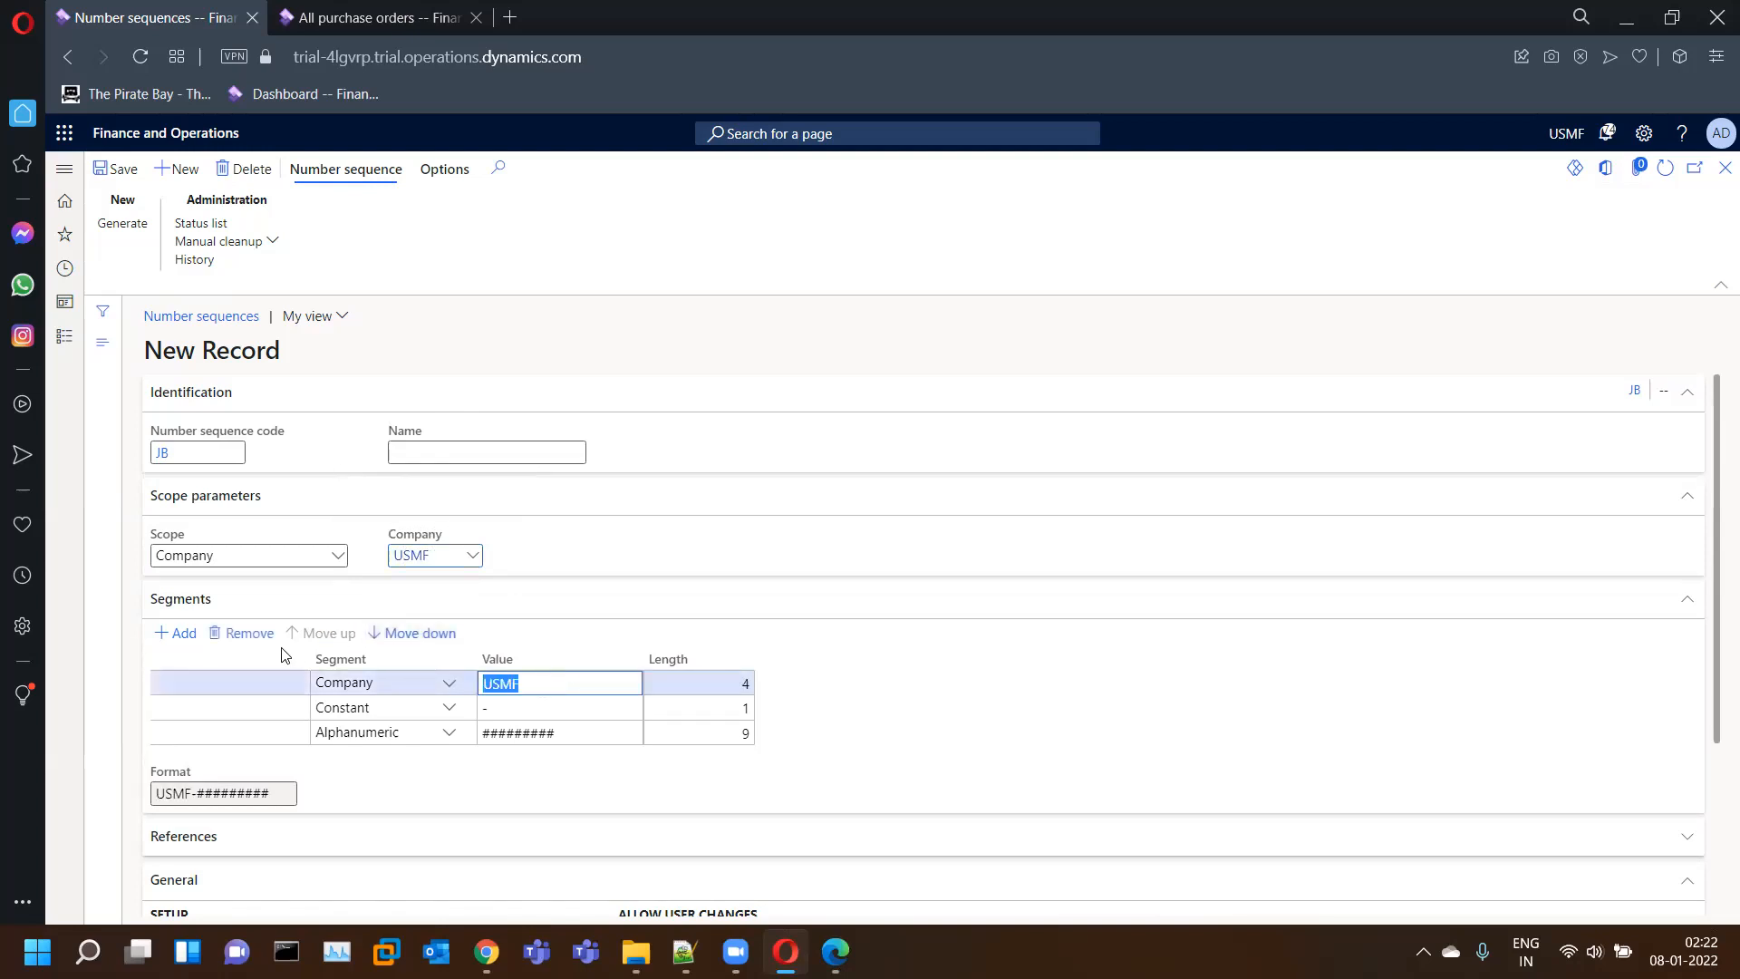
# - Remove JB's company segment, and set the constant segment to J- and the alphanumeric segment to ###
pyautogui.click(243, 633)
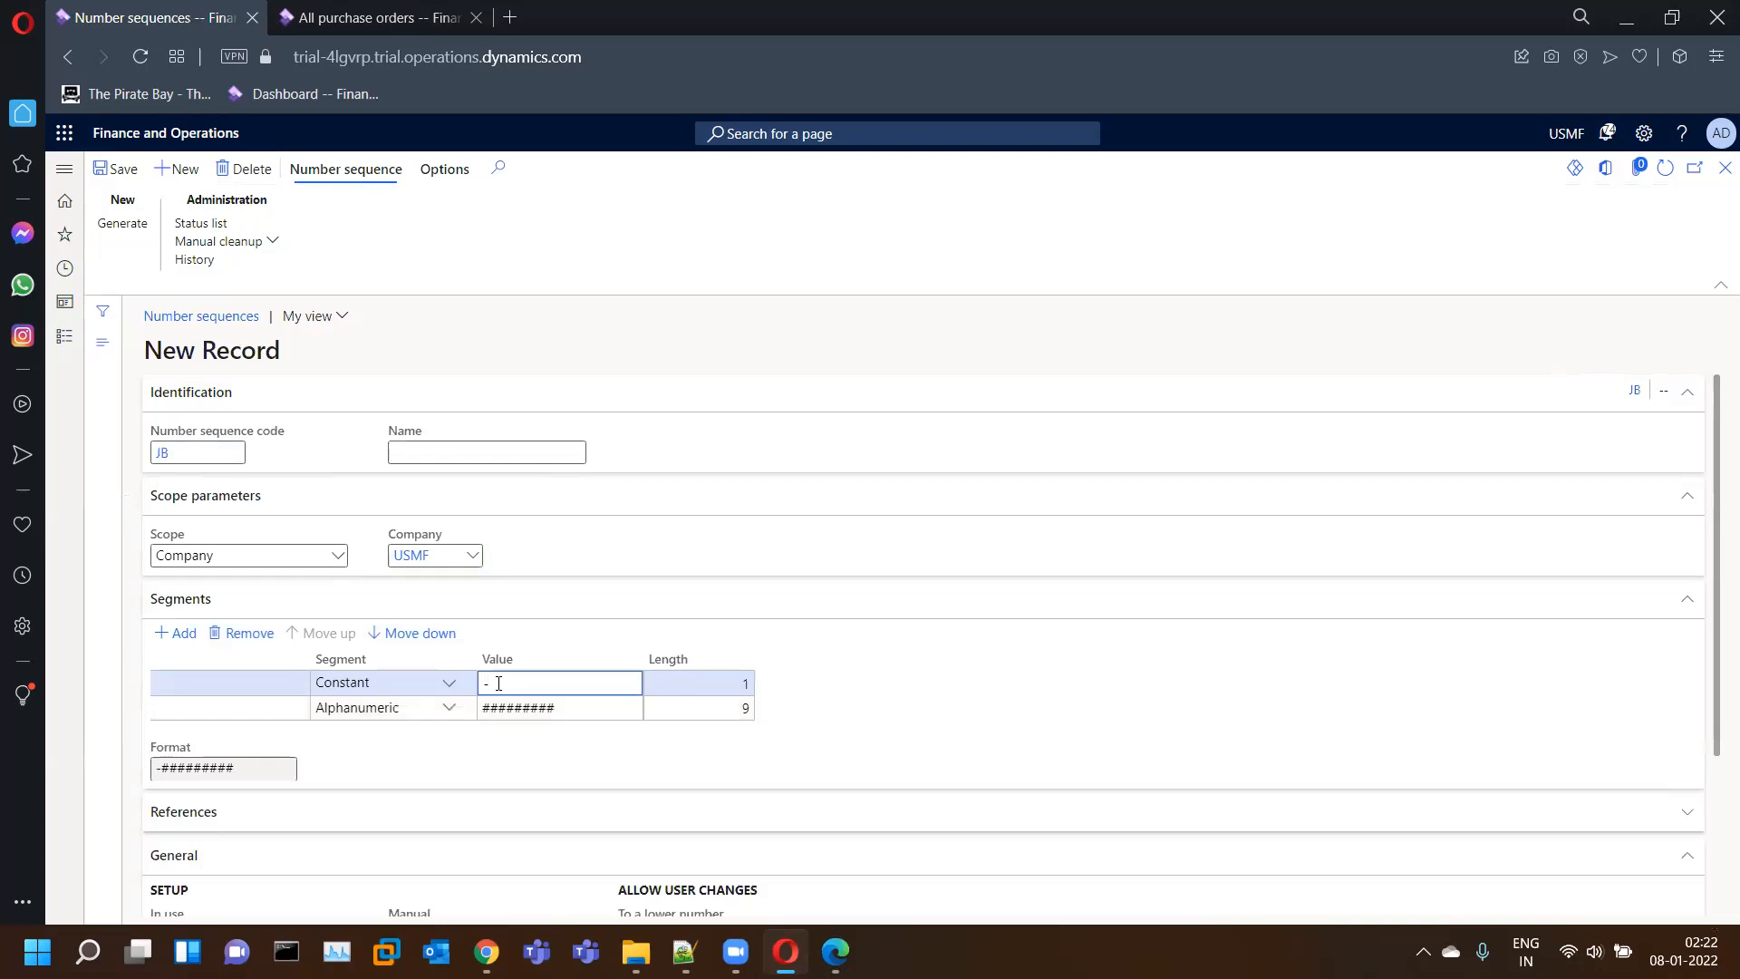
pyautogui.press('BackSpace')
pyautogui.click(612, 707)
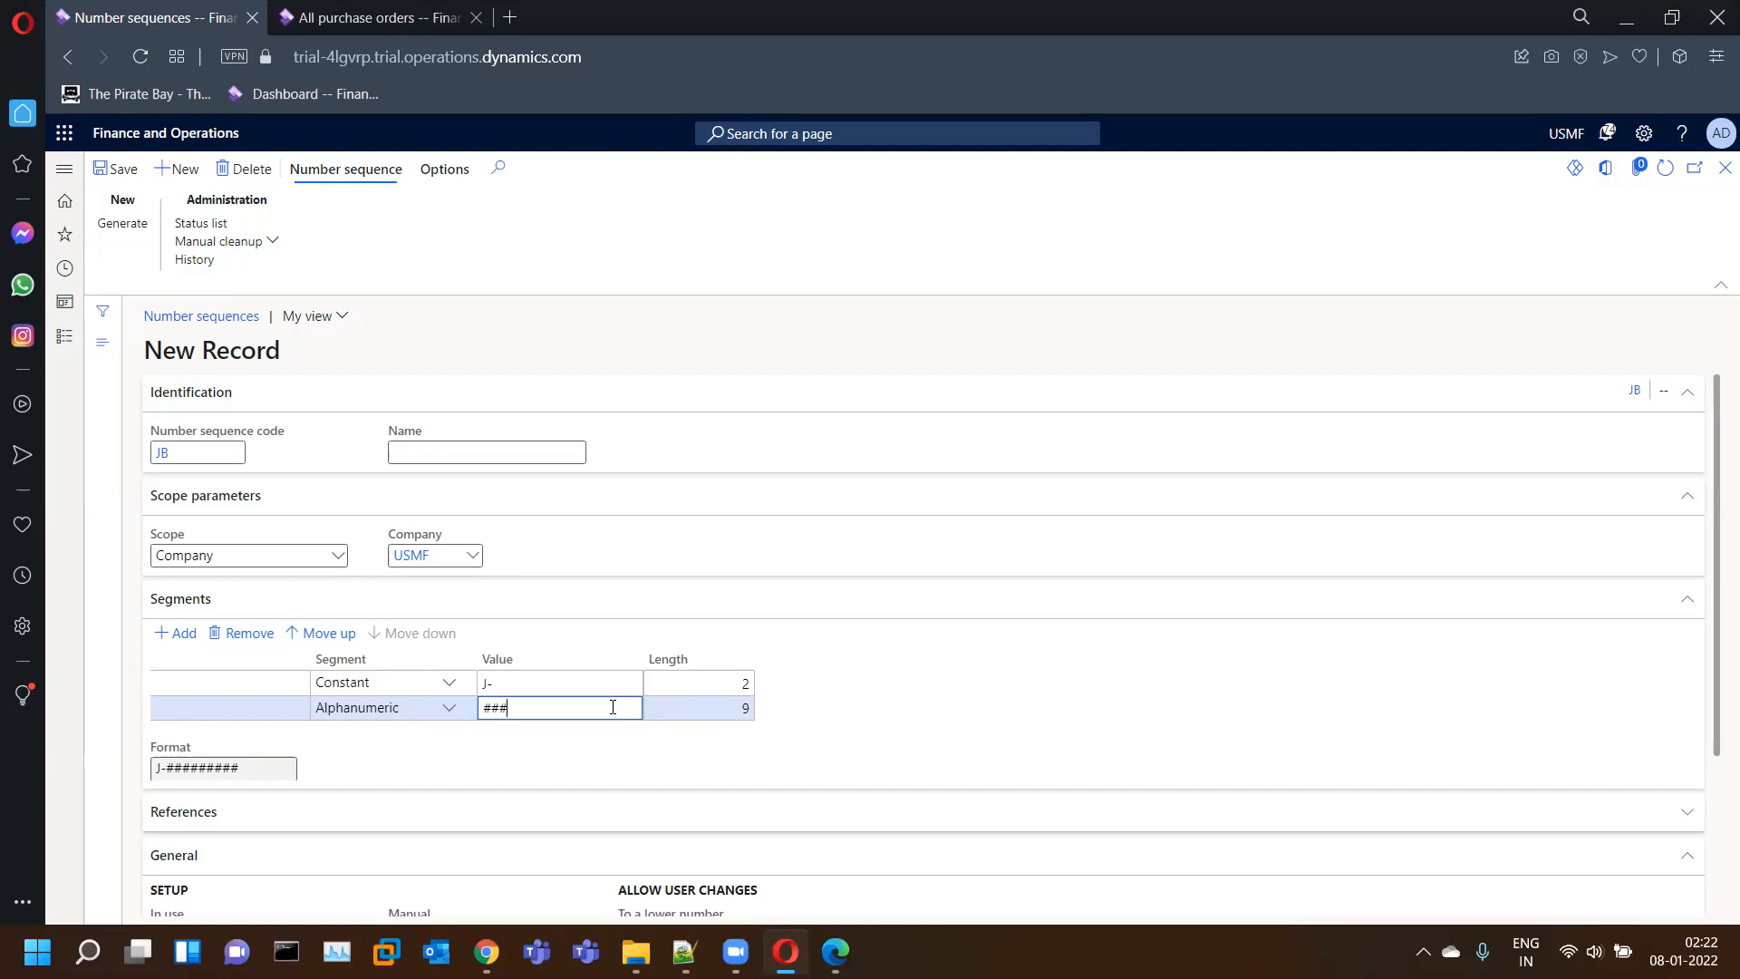
pyautogui.press('Tab')
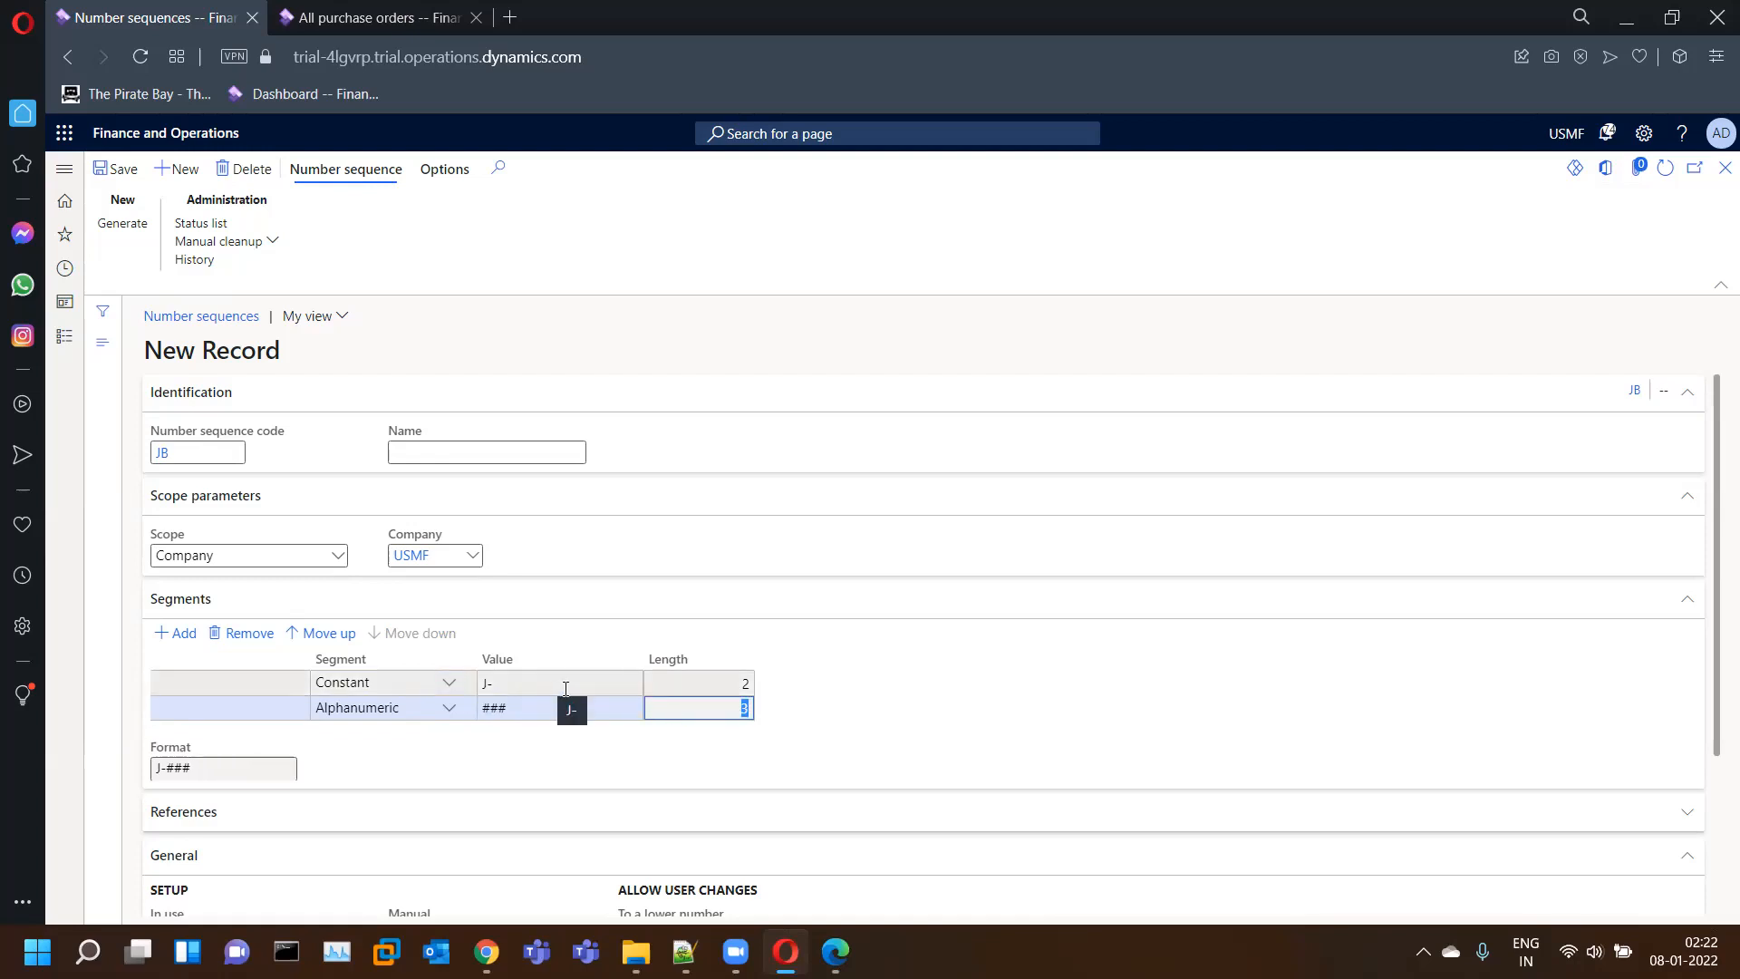
# - Set the JB sequence's largest number to 999, make it continuous, and save it
pyautogui.scroll(-3, 906, 709)
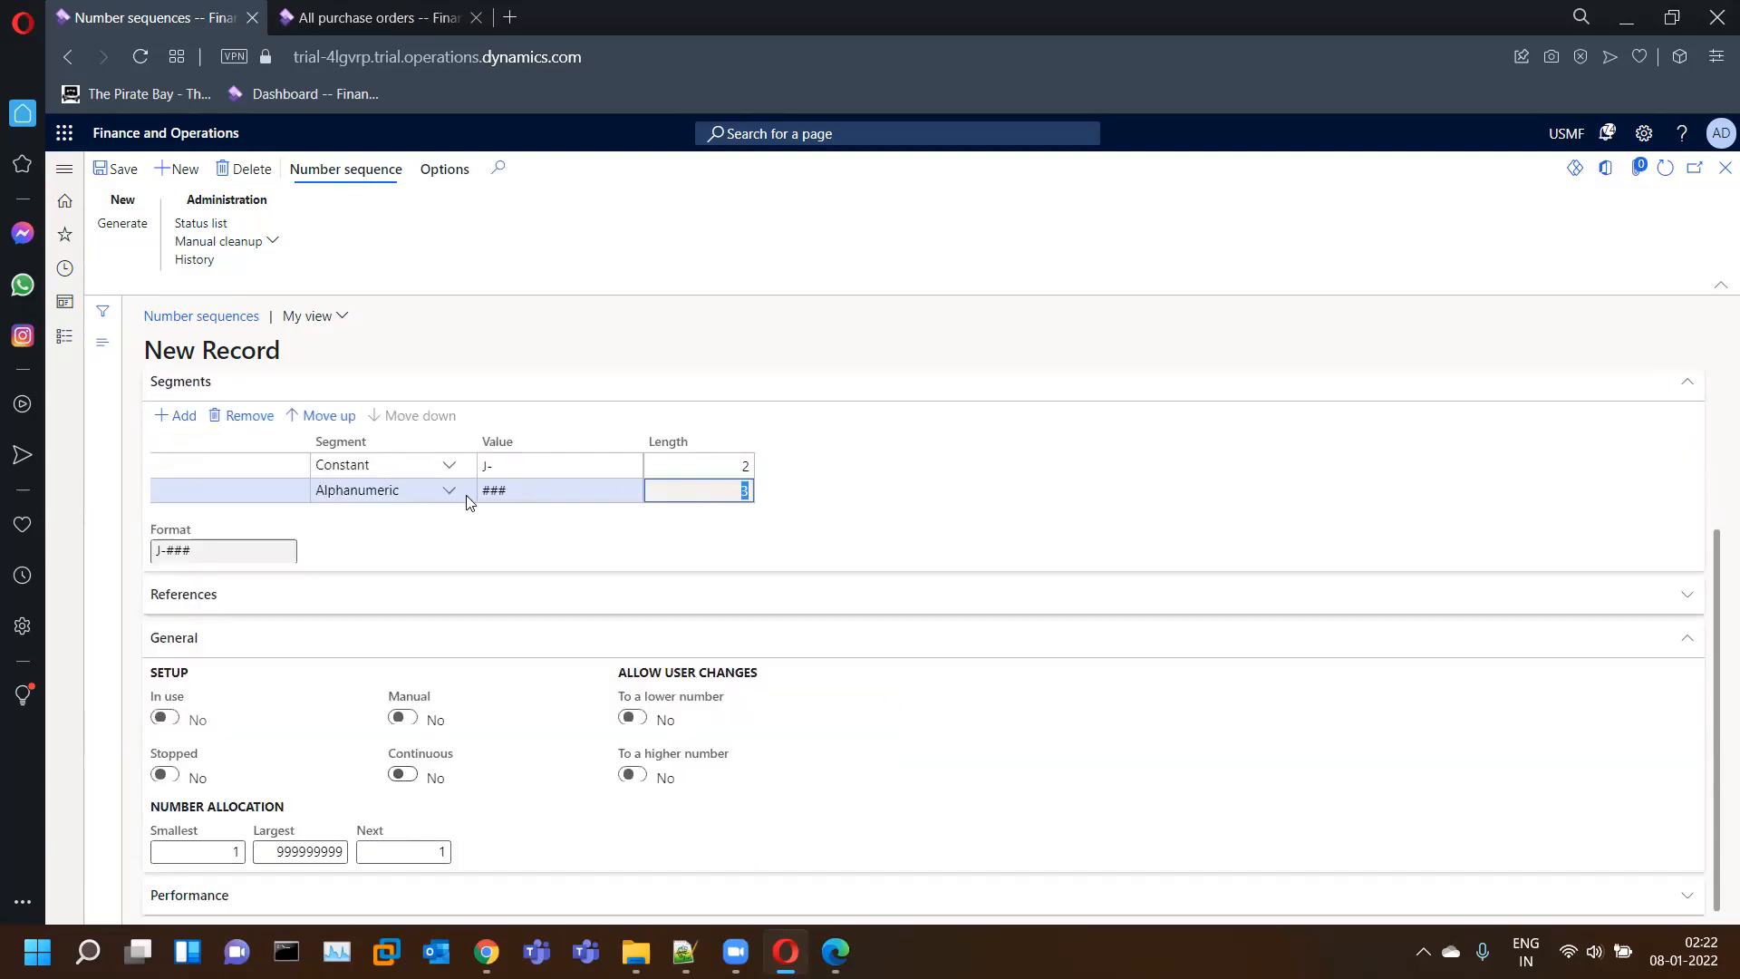
pyautogui.click(271, 850)
pyautogui.write('999')
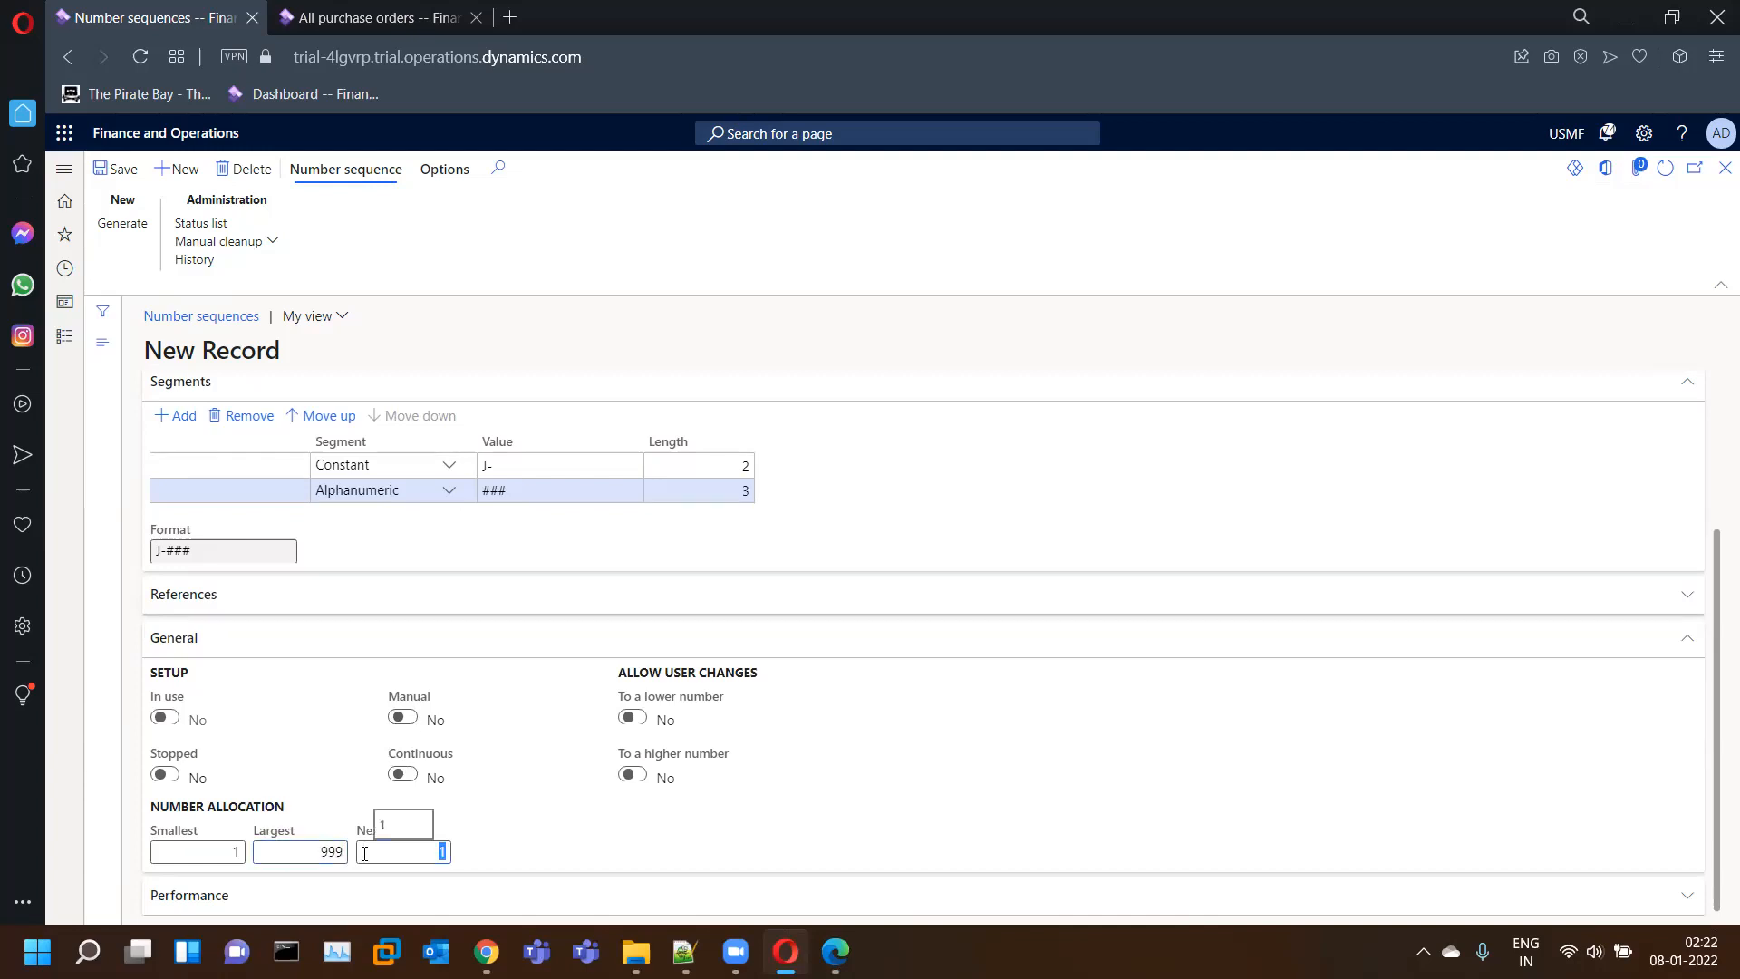
pyautogui.click(403, 775)
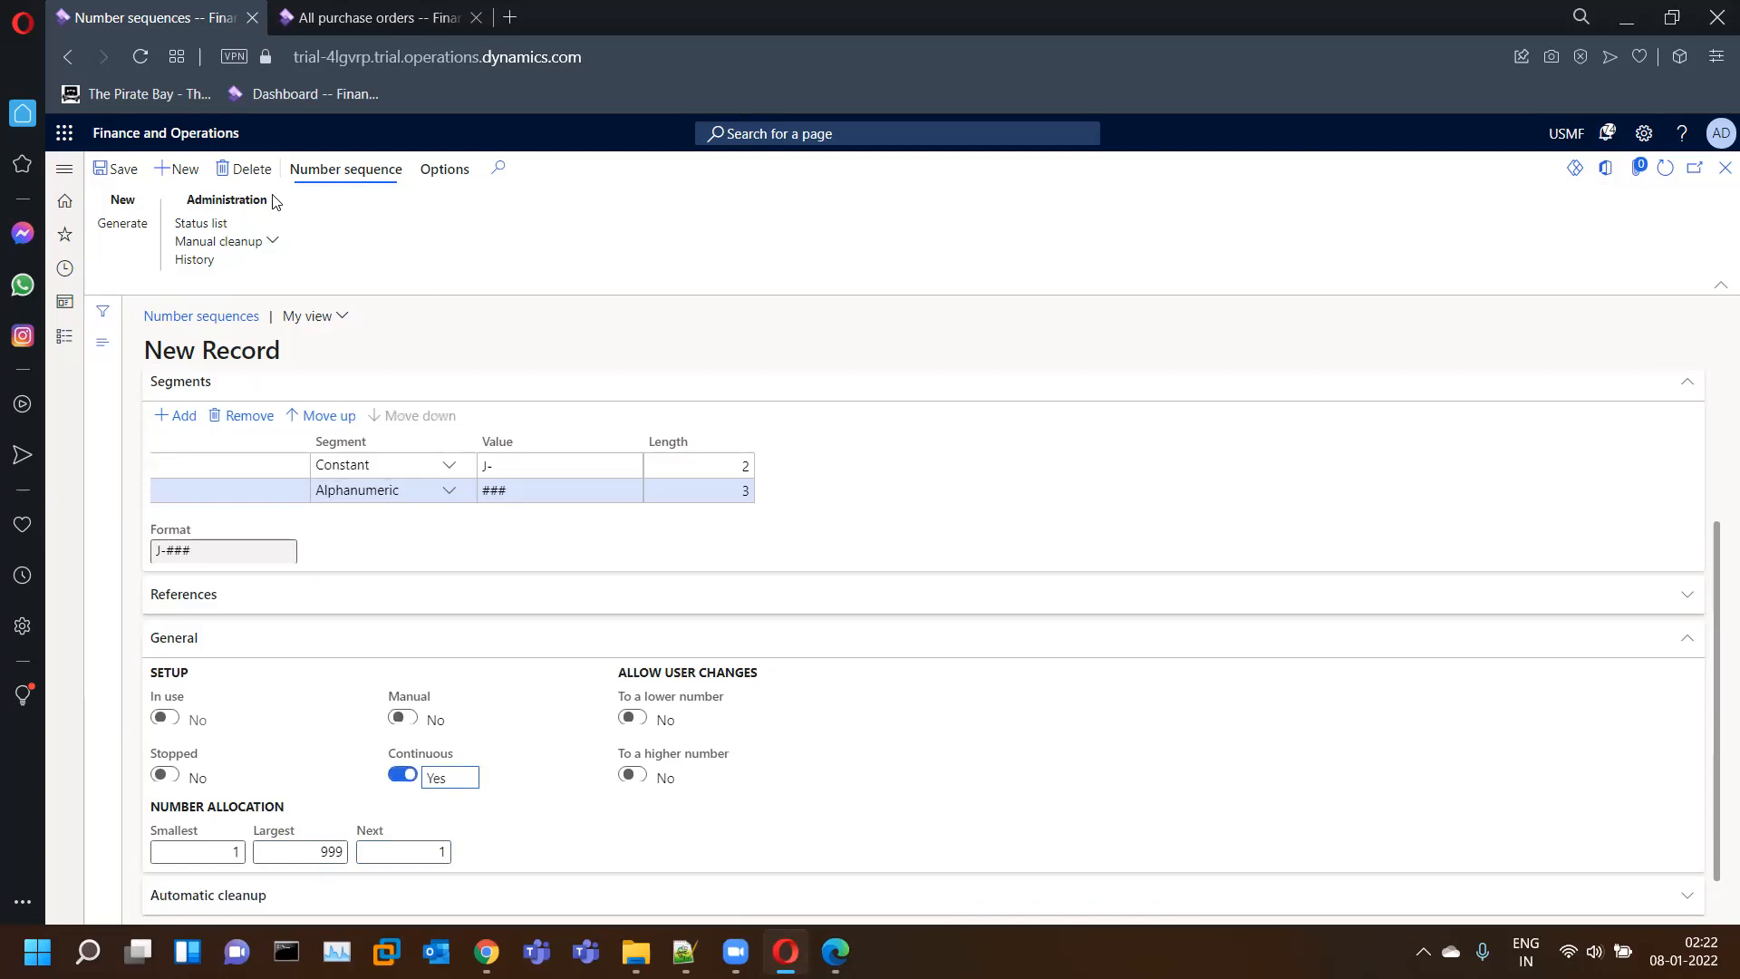
pyautogui.click(108, 174)
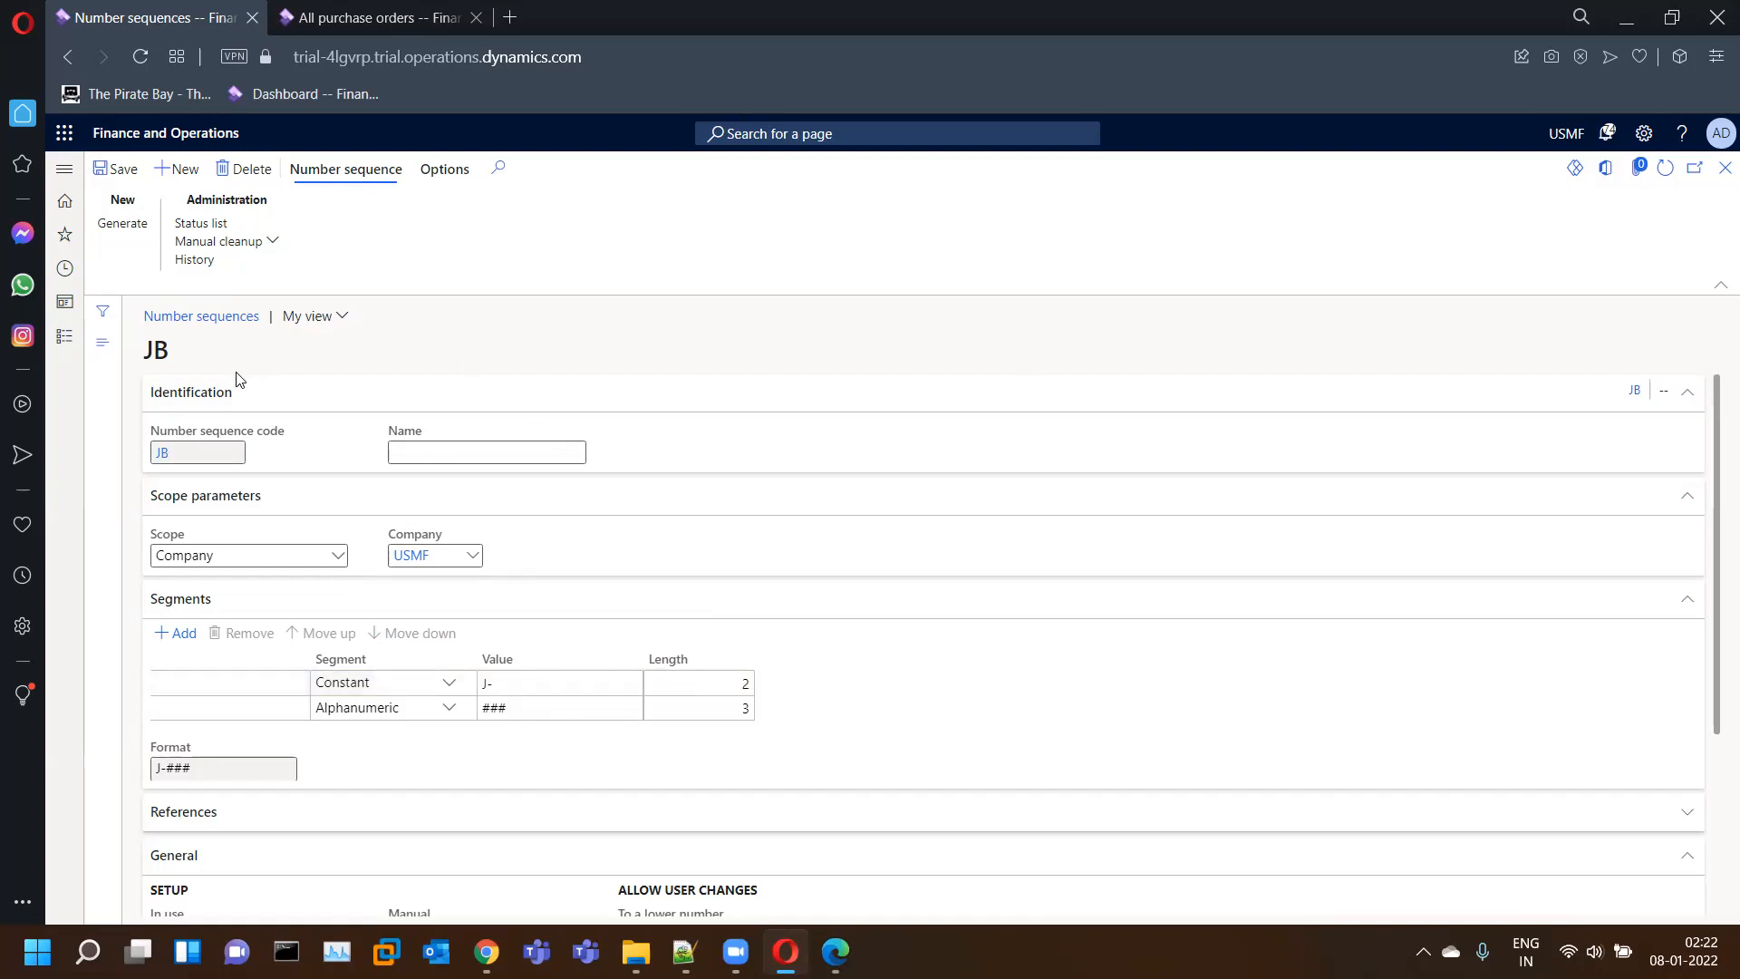
# - Return to the tracking number groups and set the Juice group's number sequence code to JB
pyautogui.click(1724, 168)
pyautogui.press('BackSpace')
pyautogui.press('BackSpace')
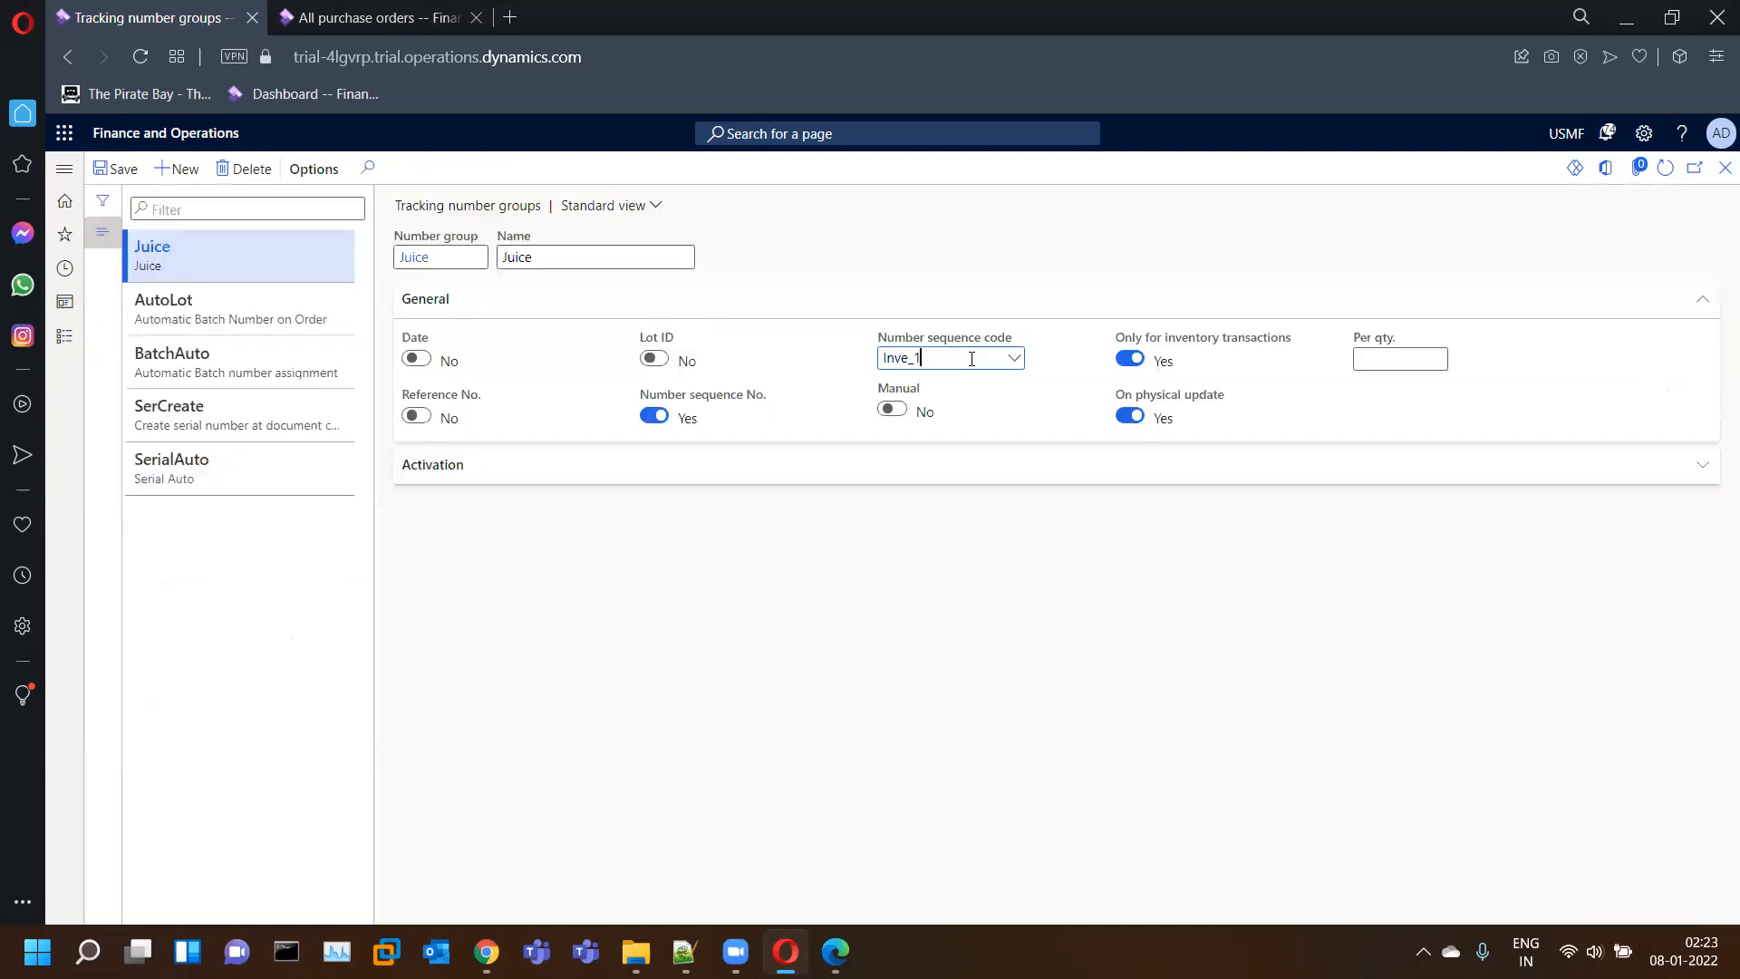
pyautogui.press('Tab')
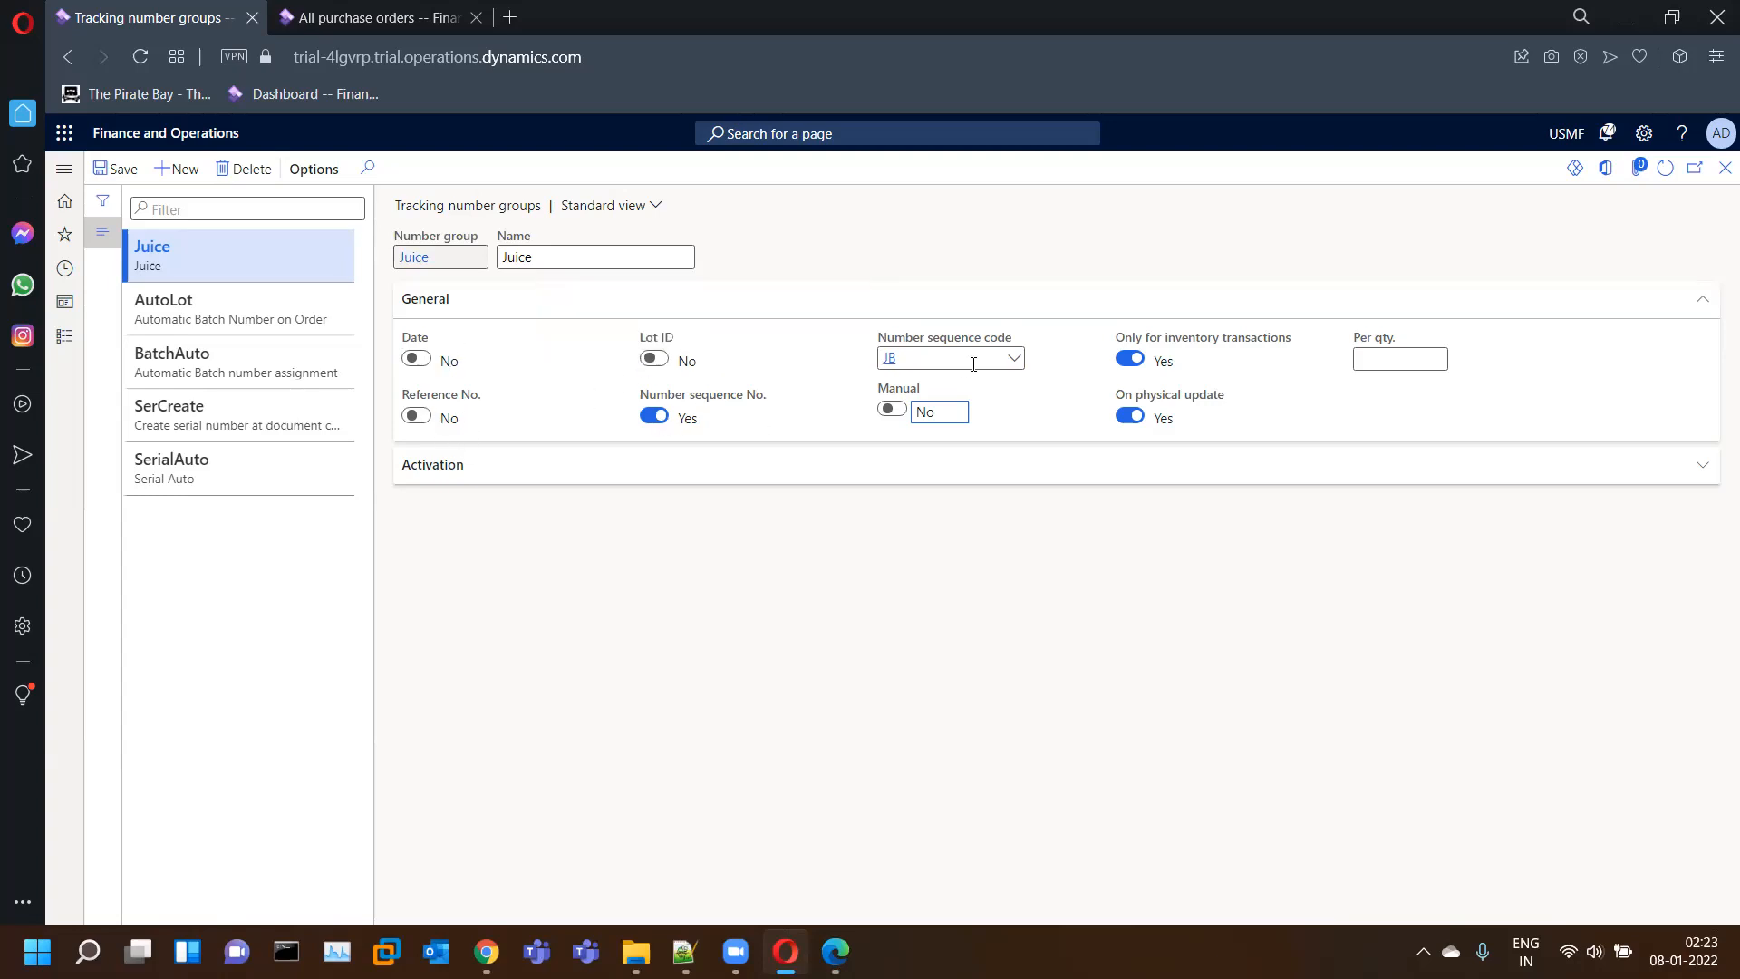
# - Expand the Juice group's activation settings, set its Per qty. to 5, and save the group
pyautogui.moveTo(974, 364)
pyautogui.moveTo(1249, 355)
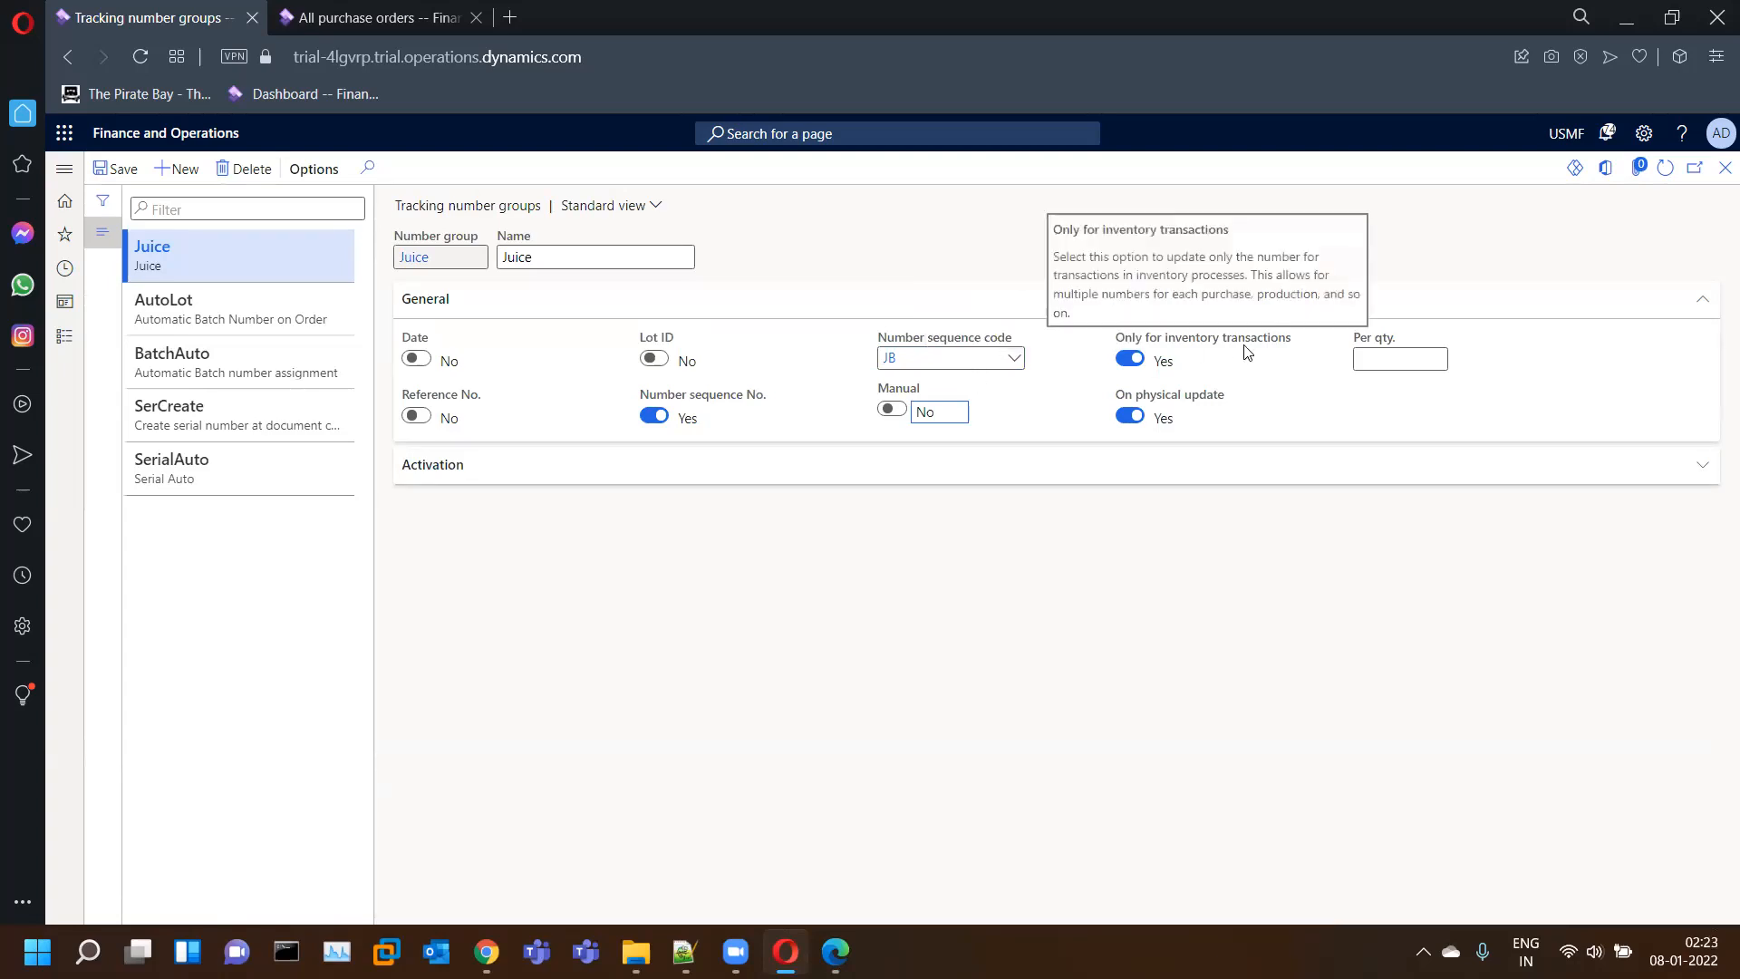
pyautogui.moveTo(1200, 410)
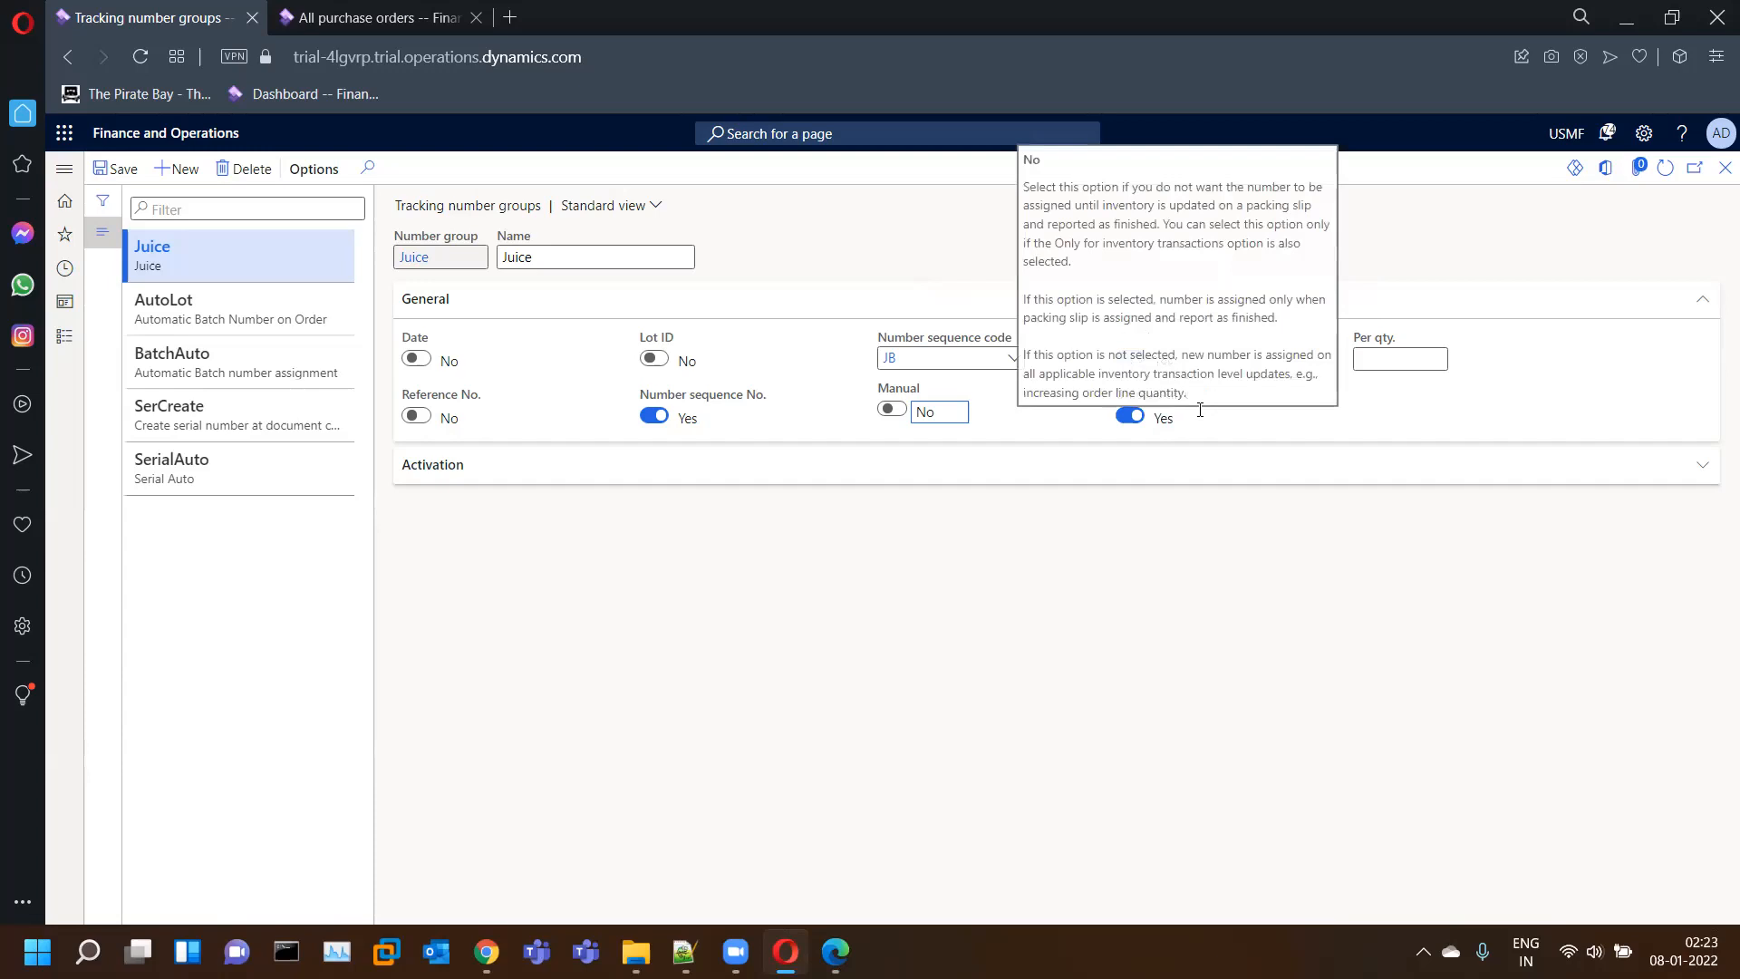
pyautogui.click(1216, 469)
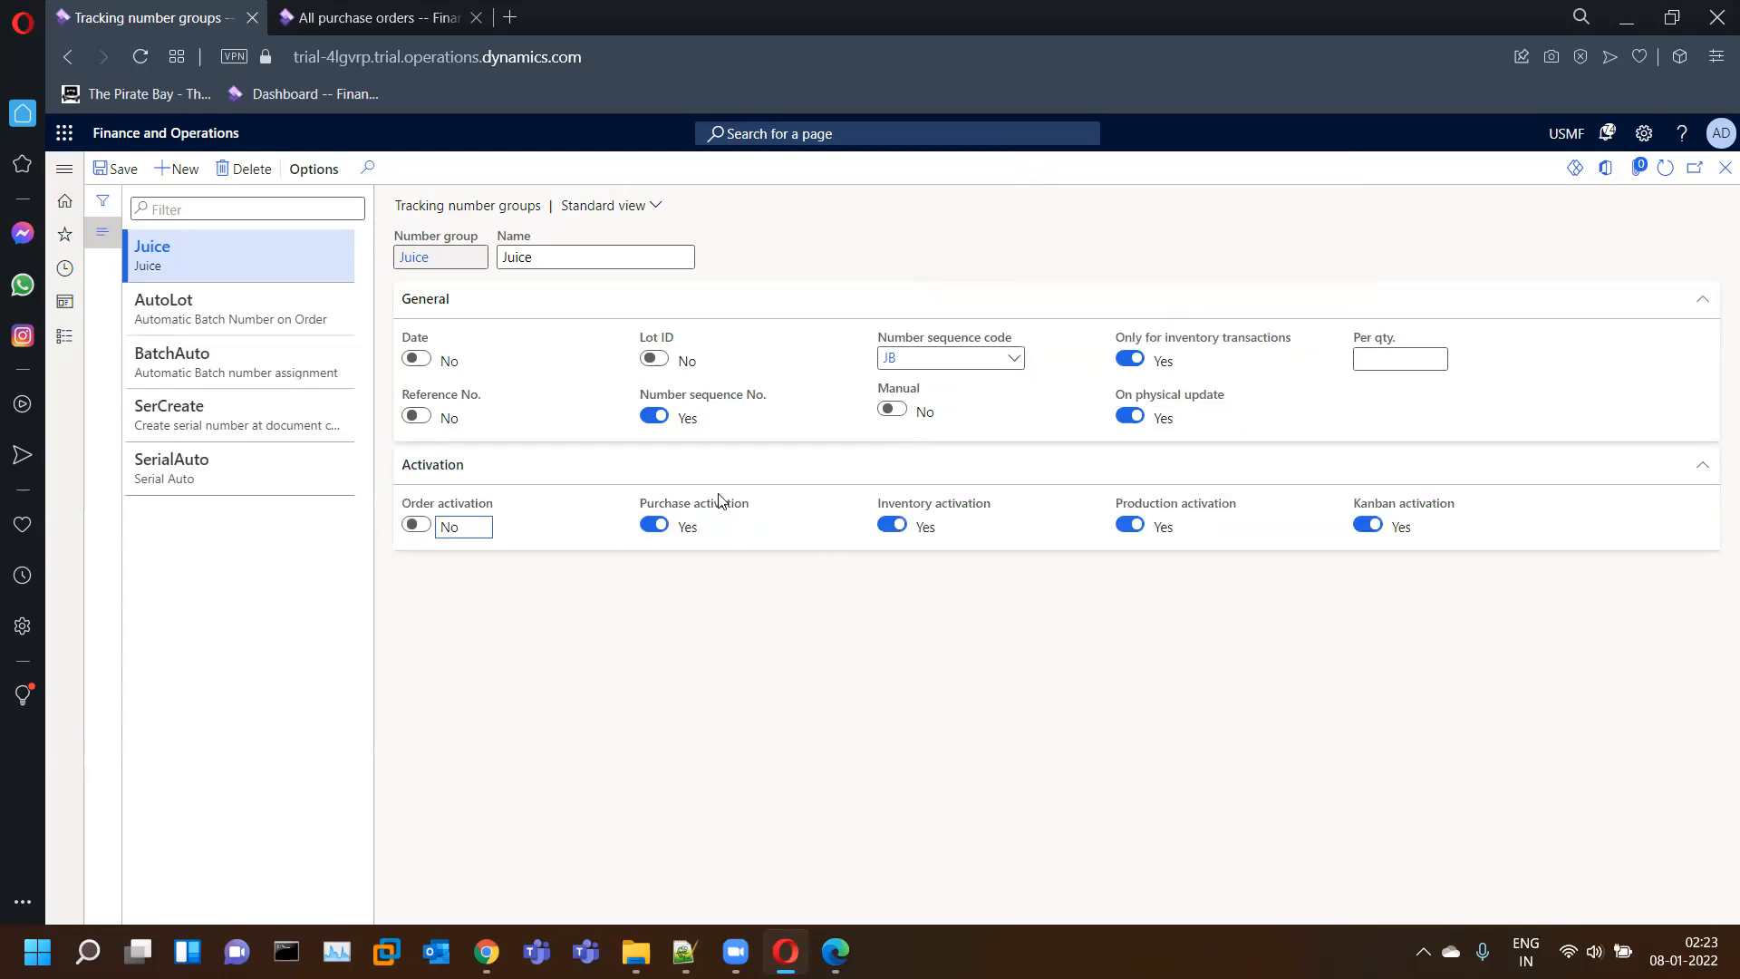
pyautogui.moveTo(720, 501)
pyautogui.click(1380, 357)
pyautogui.write('5')
pyautogui.click(106, 179)
pyautogui.doubleClick(1389, 367)
pyautogui.click(118, 167)
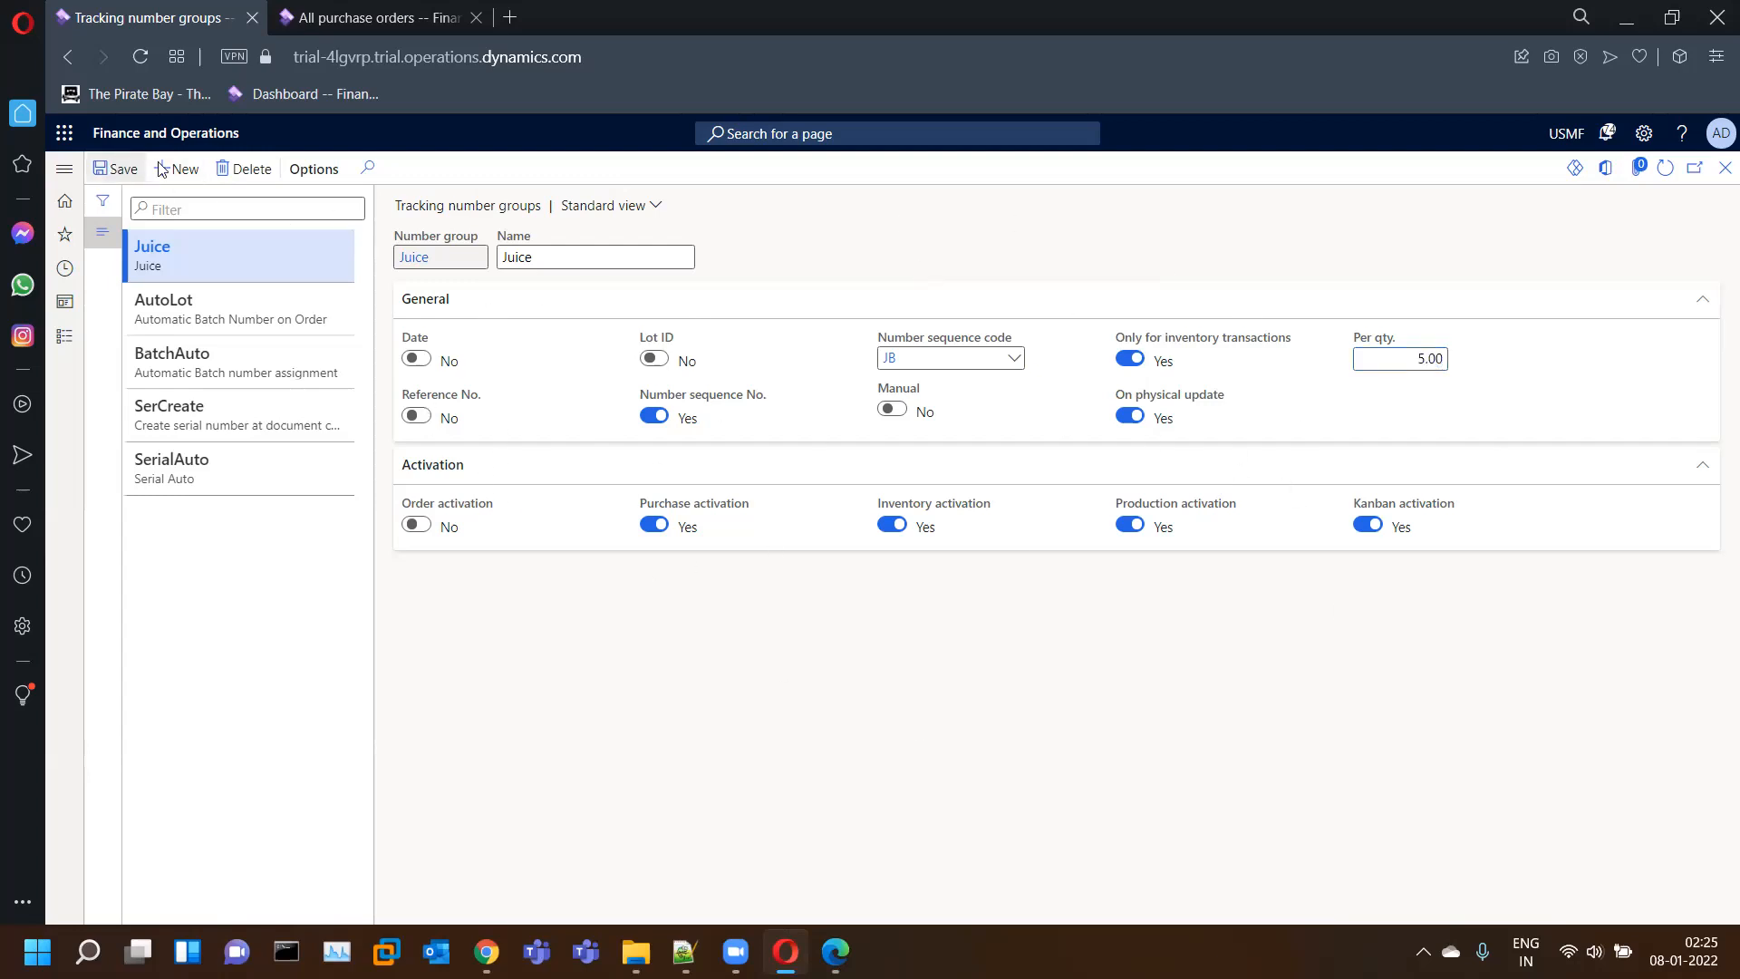
# - Return to the VK-Juice product details, assign Juice as the batch number group, and save the product
pyautogui.click(1723, 170)
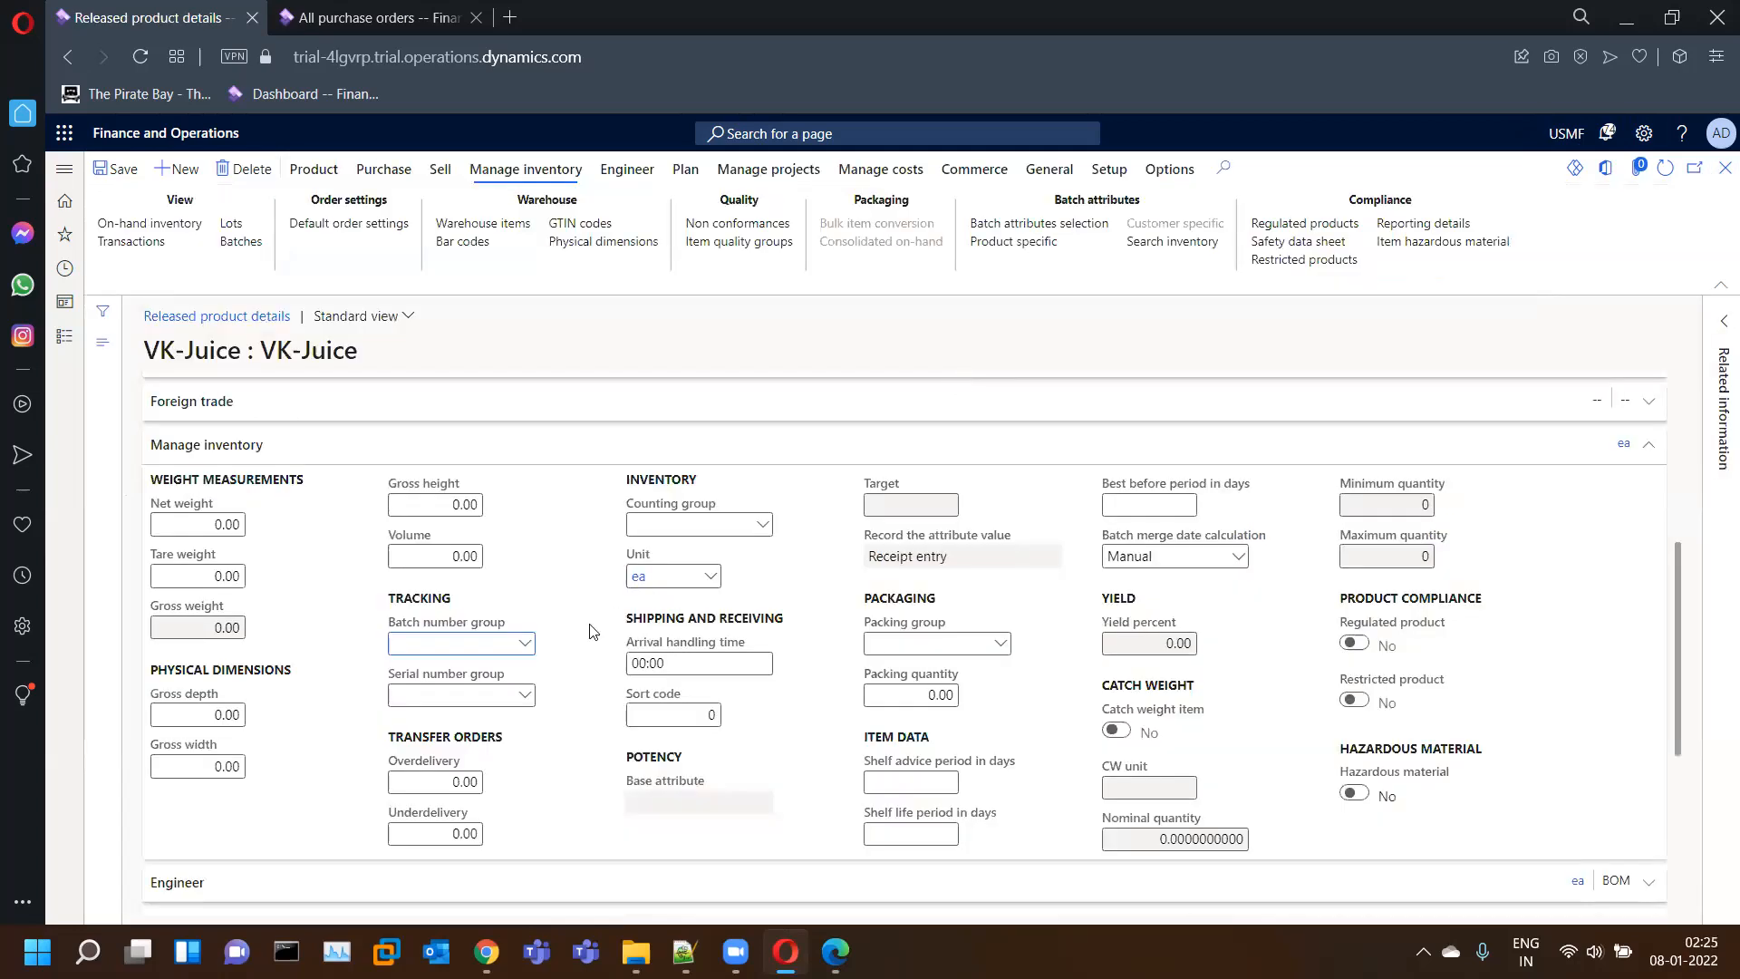
pyautogui.click(524, 644)
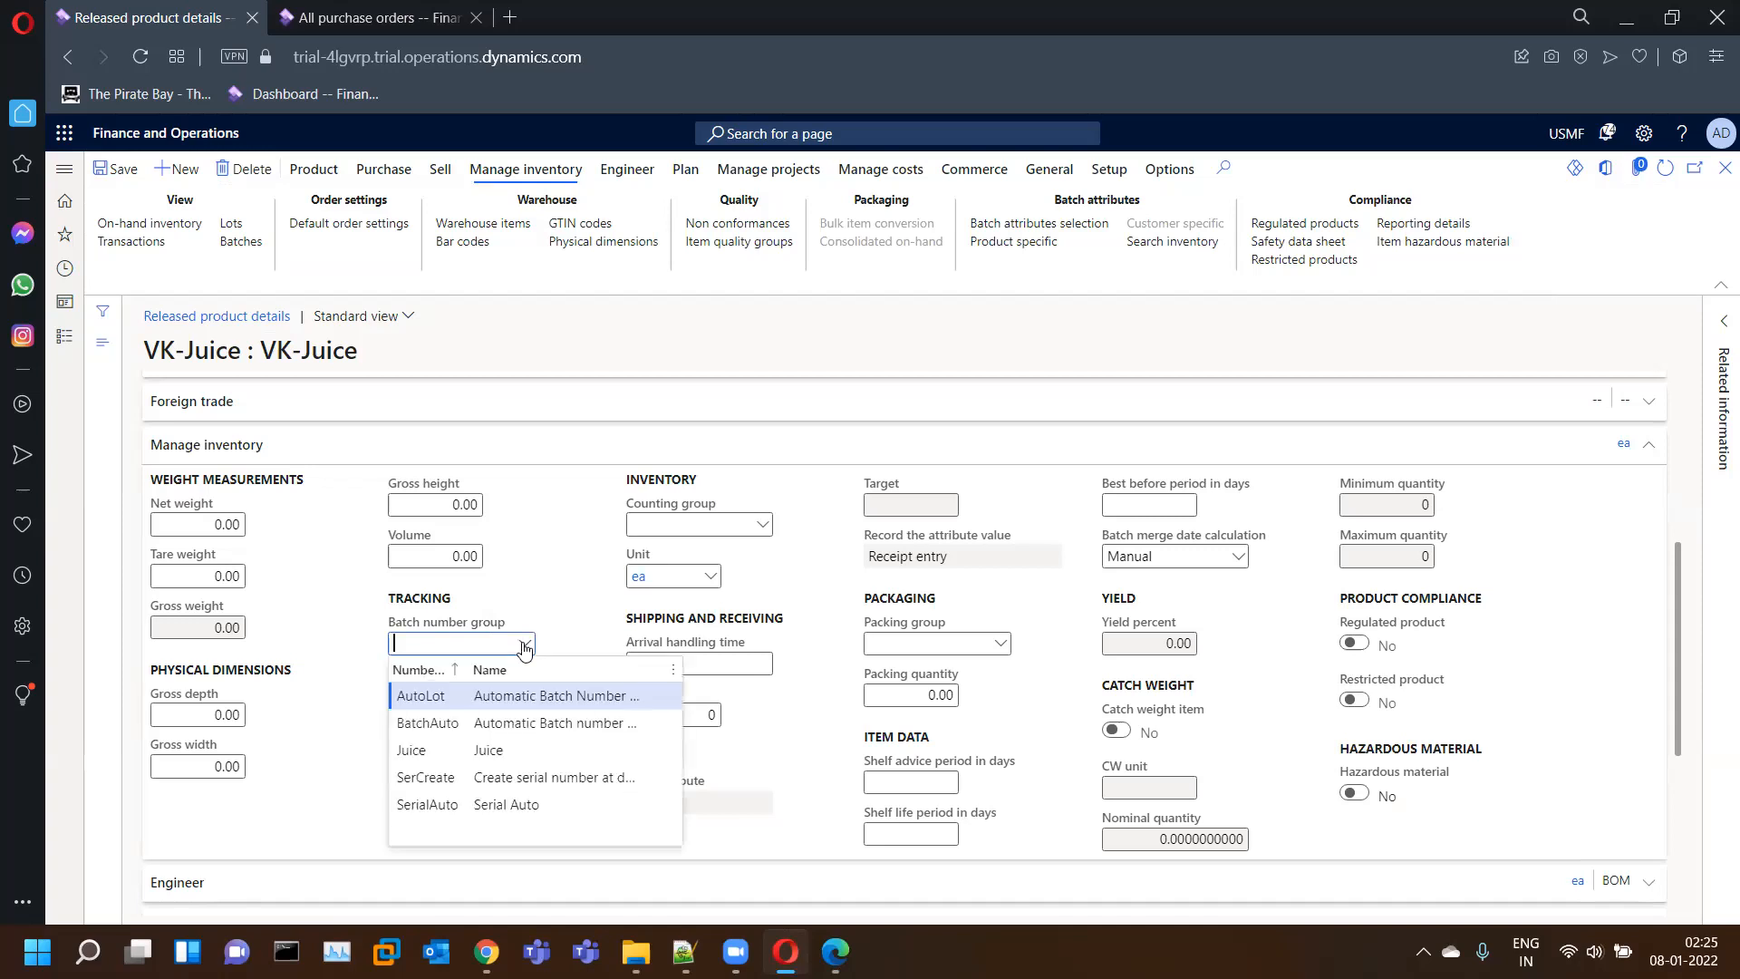
pyautogui.click(455, 745)
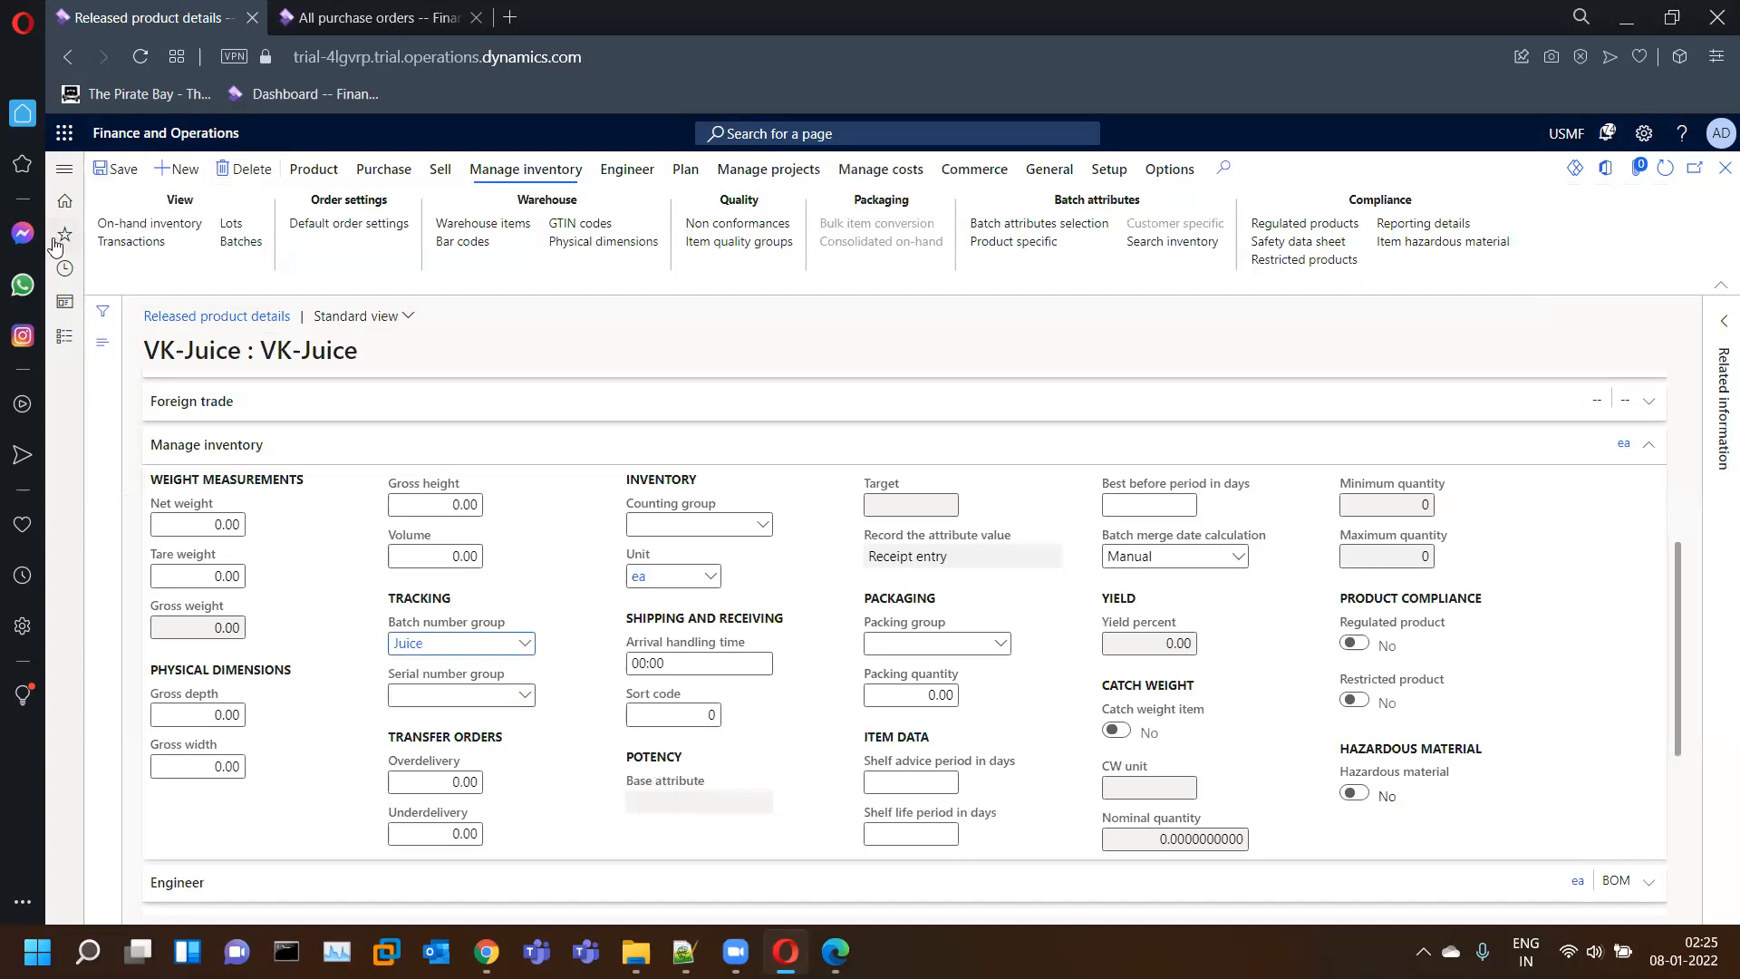
pyautogui.click(114, 172)
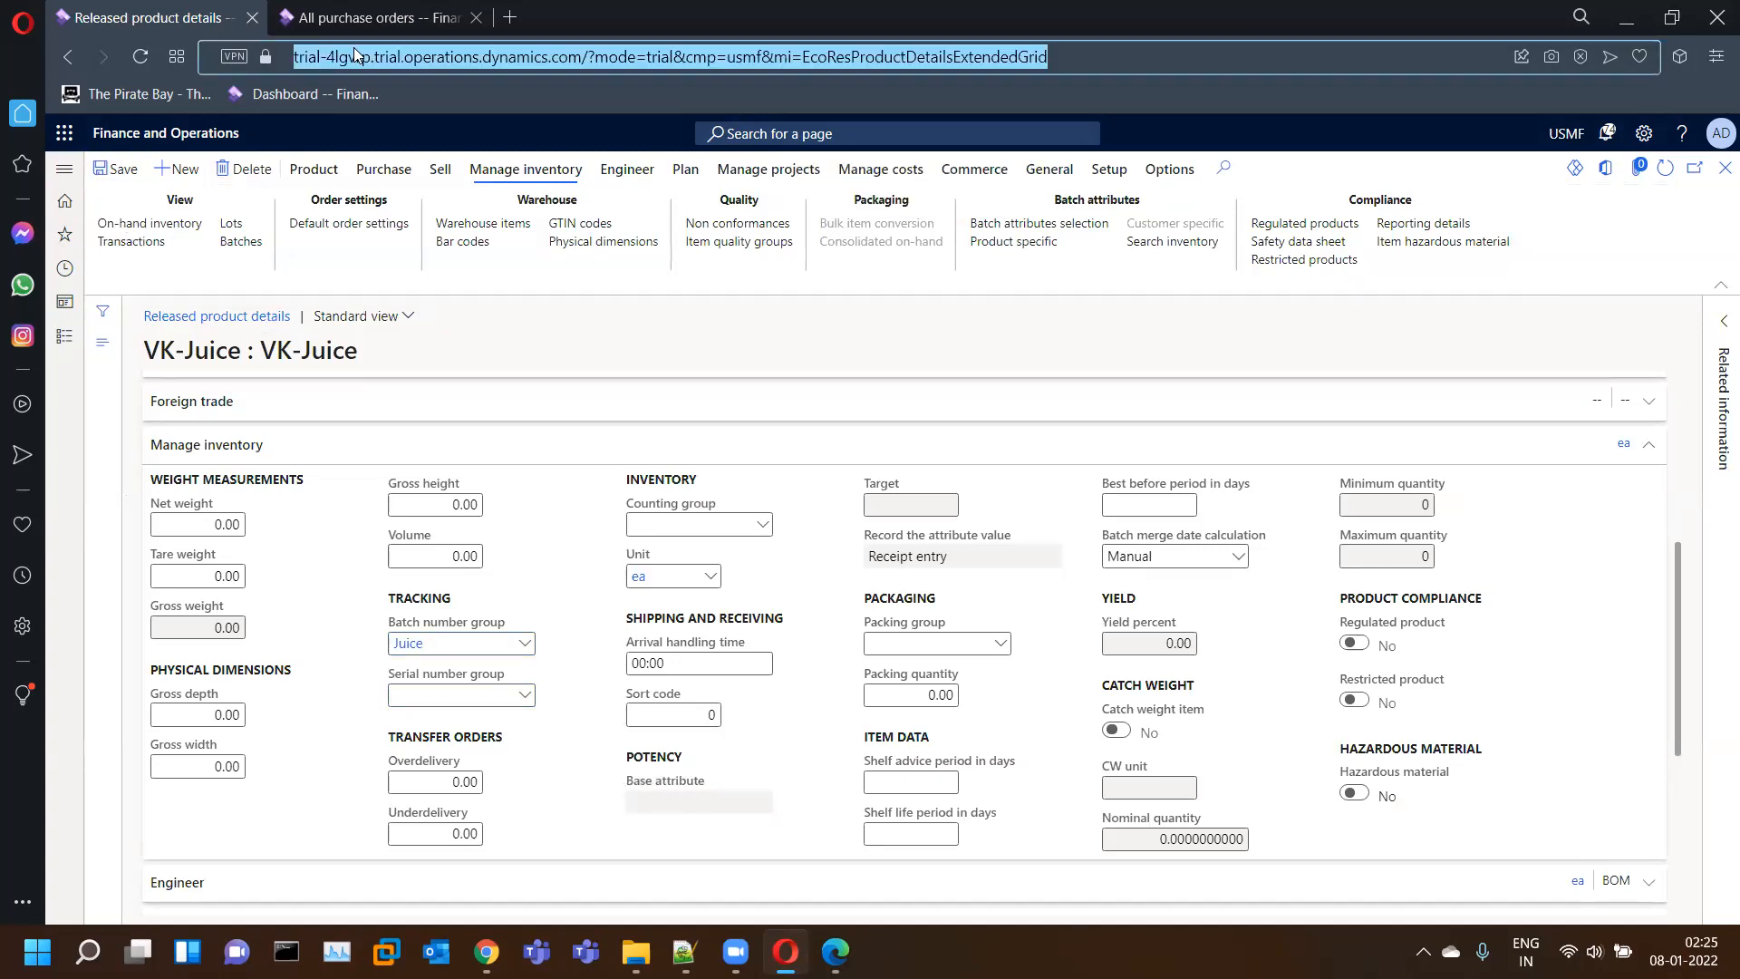
# - Switch to the Acme Office Supplies purchase order and enter VK-Juice as the item on the second line
pyautogui.click(374, 27)
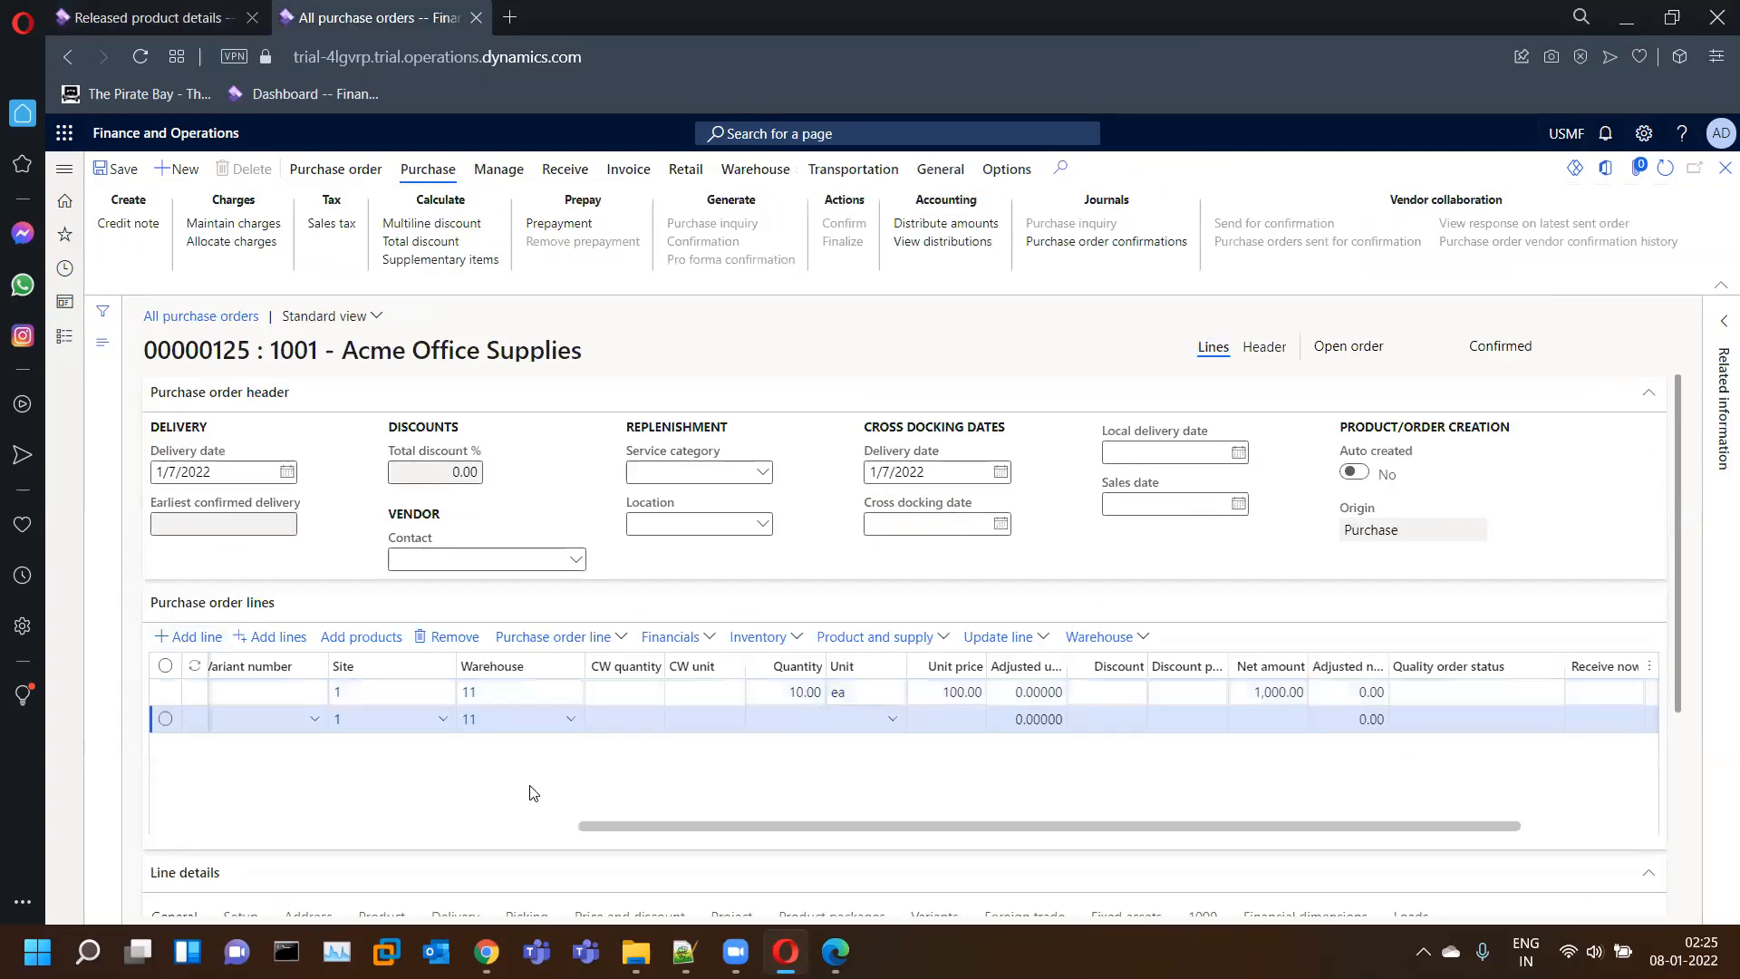
pyautogui.write('V')
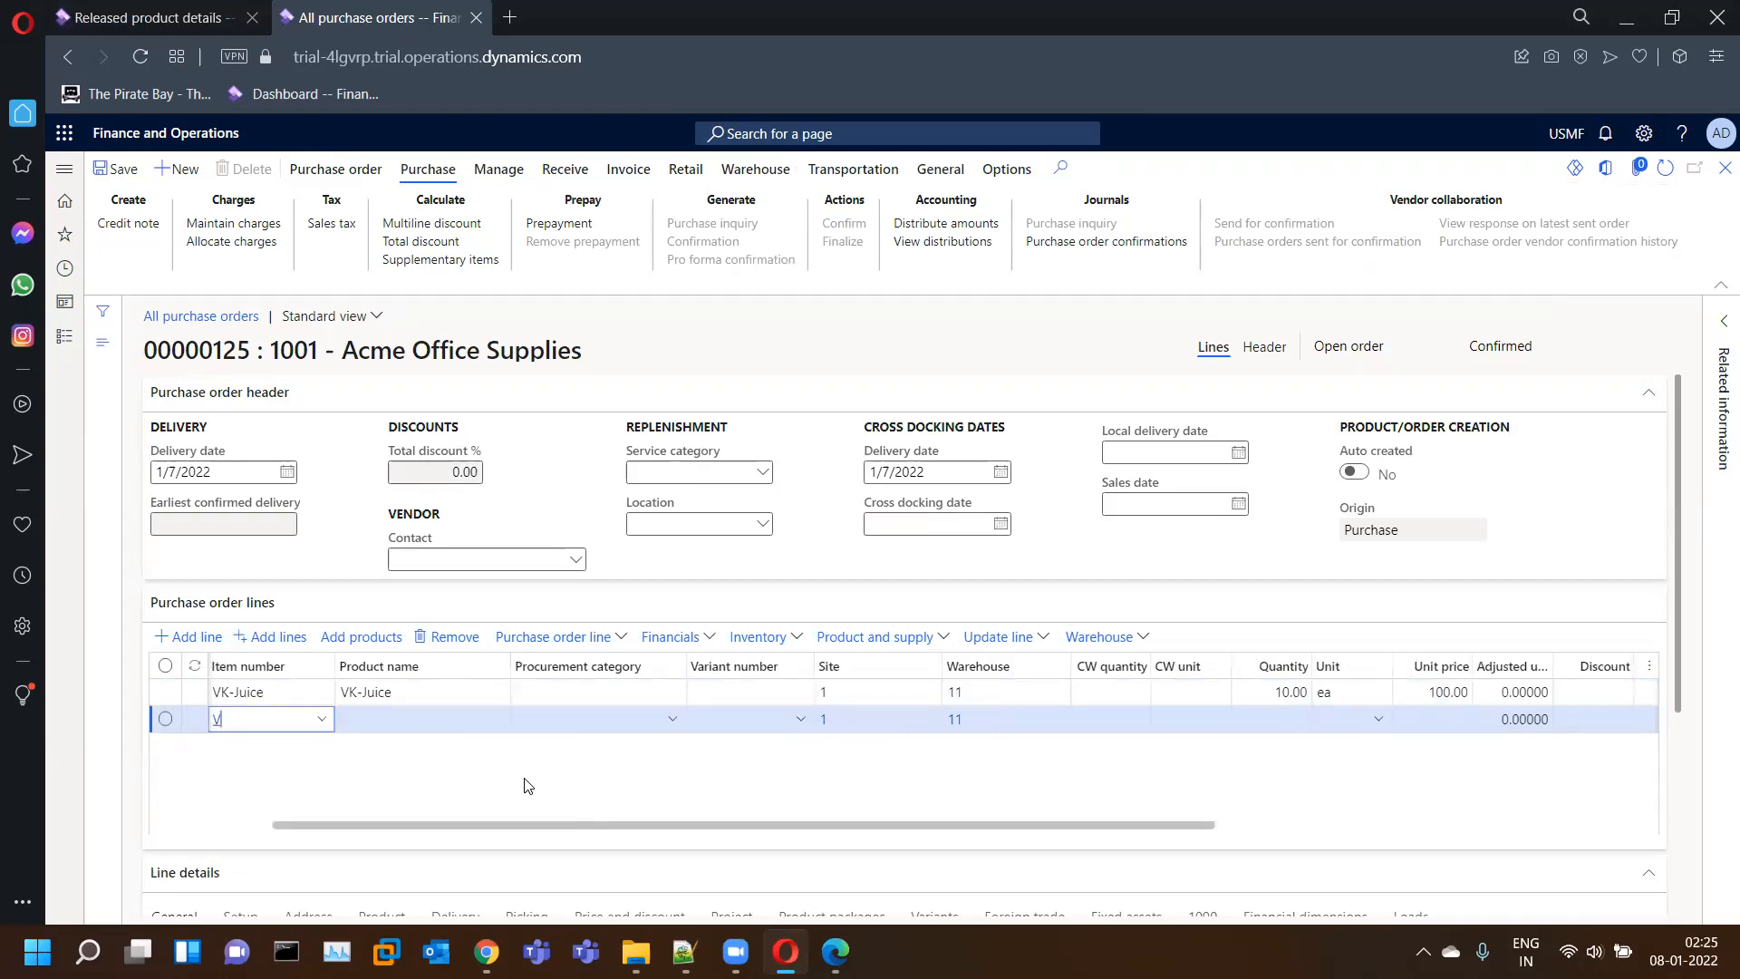
pyautogui.write('K-JUice')
pyautogui.press('Tab')
pyautogui.press('Tab')
pyautogui.press('Tab')
pyautogui.press('Tab')
pyautogui.press('Tab')
pyautogui.press('Tab')
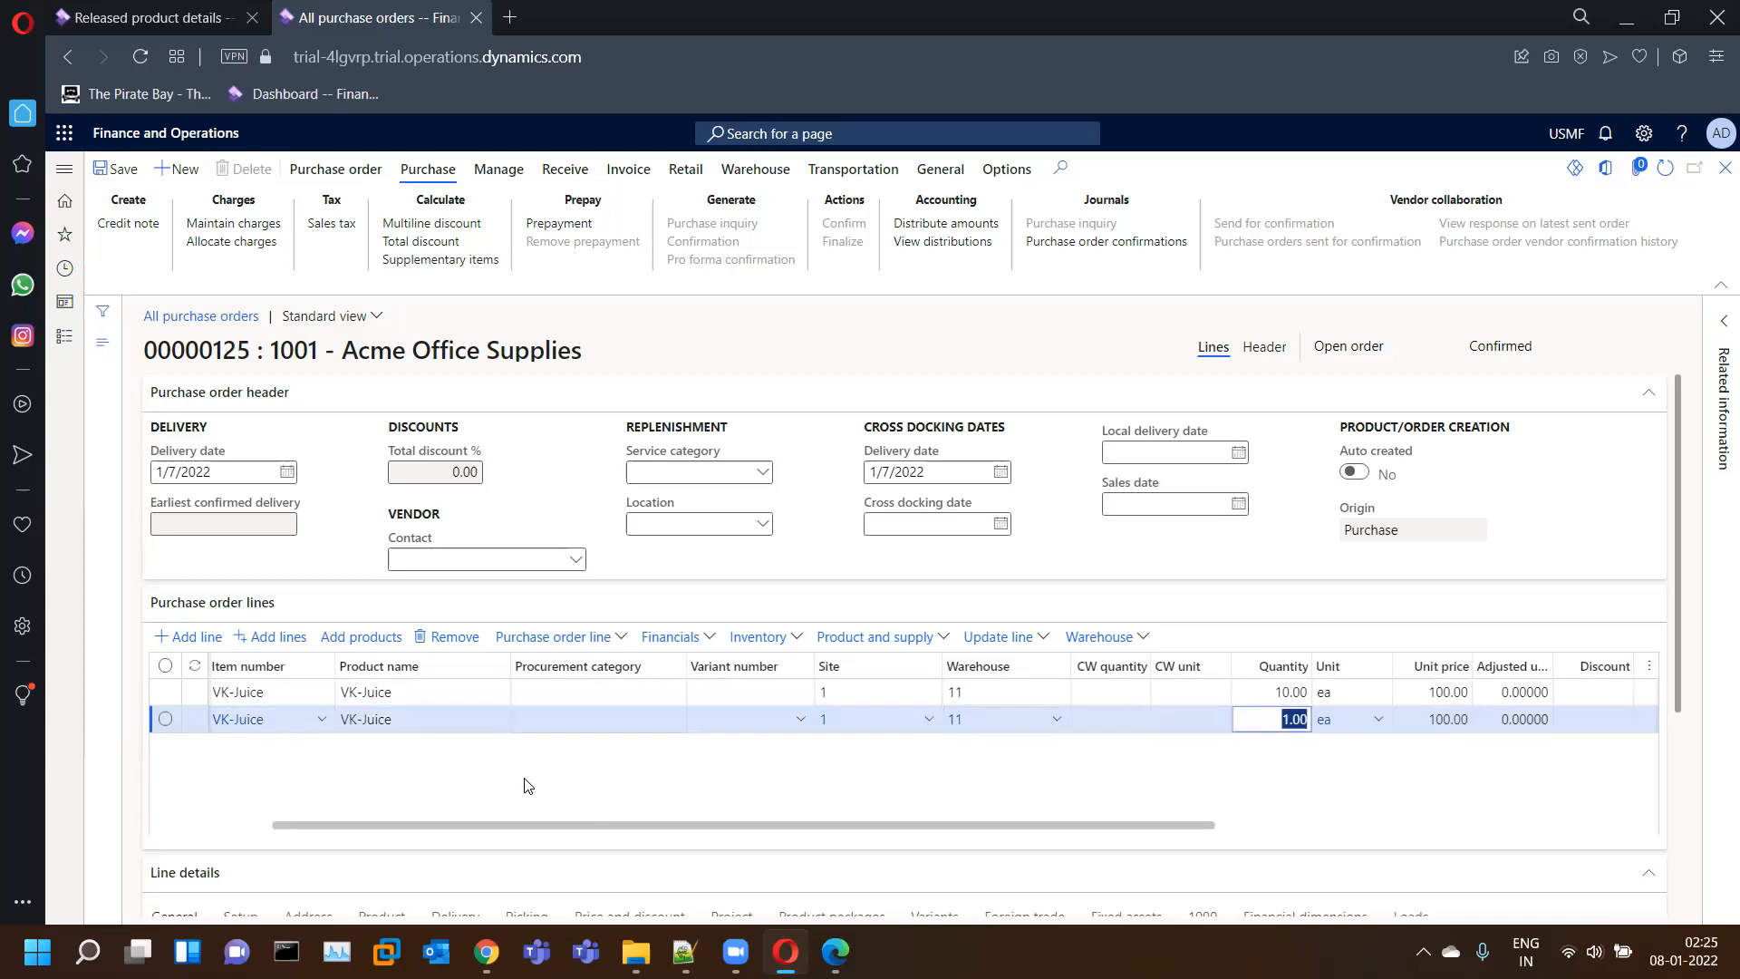
# - Set the second VK-Juice line's quantity to 32 and save the purchase order
pyautogui.write('32')
pyautogui.press('Tab')
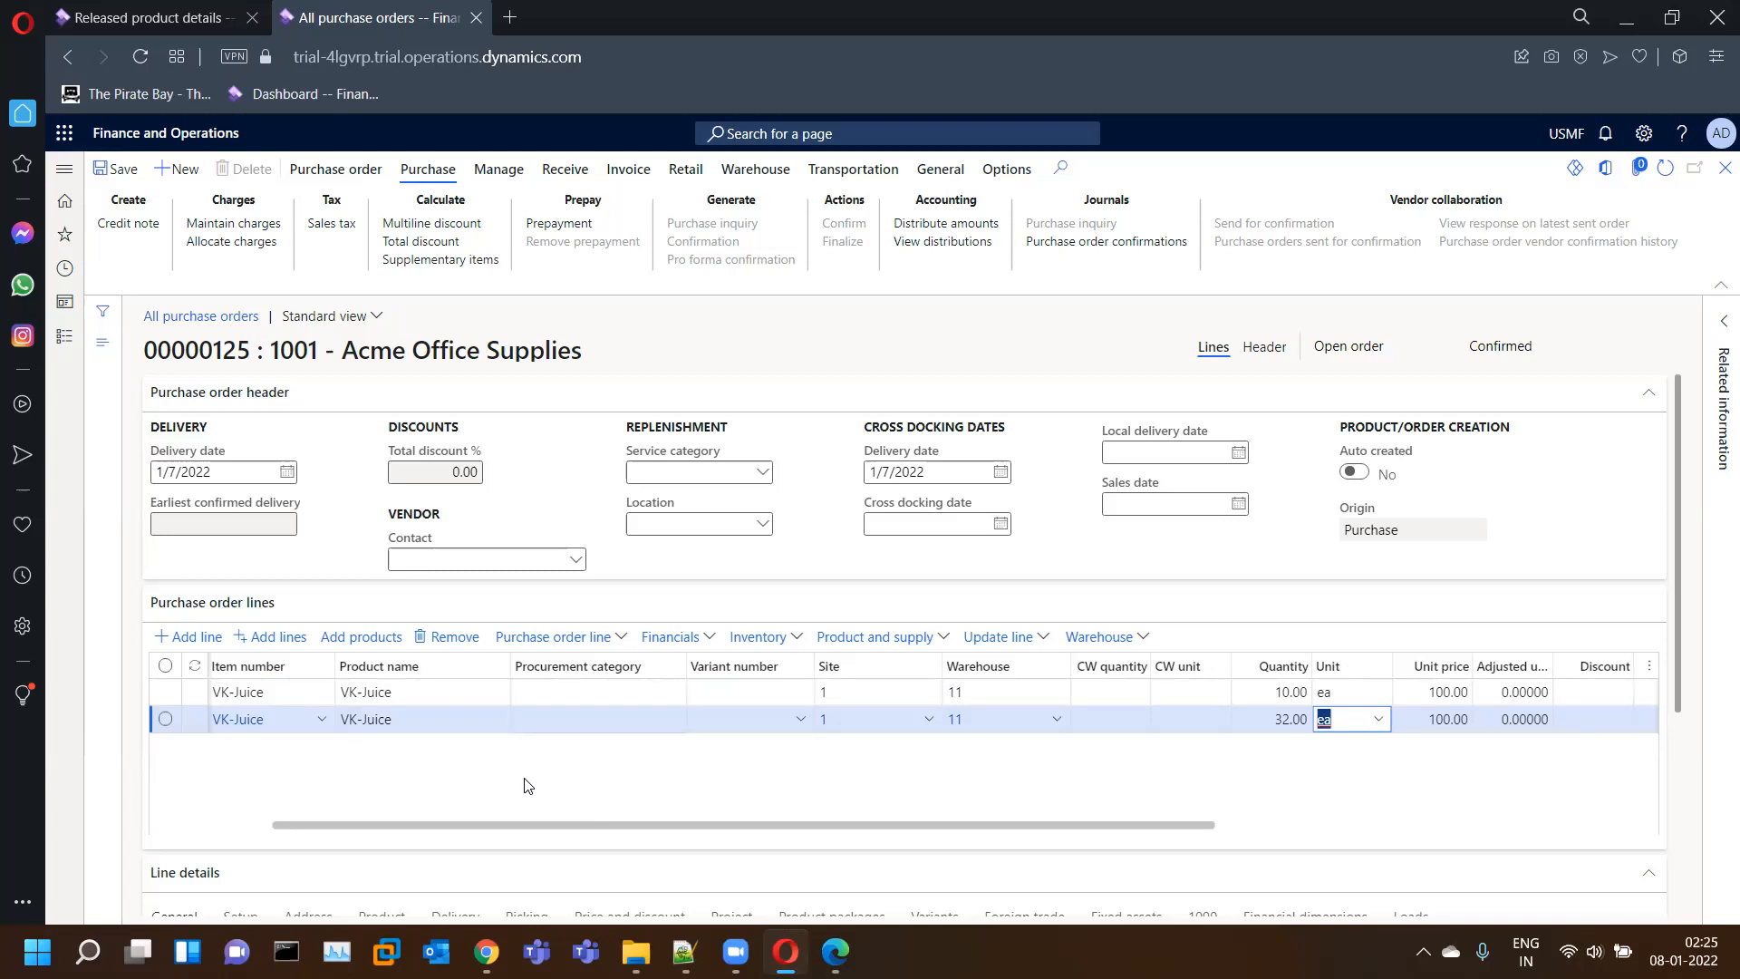
pyautogui.press('Tab')
pyautogui.press('Tab')
pyautogui.press('Tab')
pyautogui.press('Tab')
pyautogui.press('Tab')
pyautogui.press('Tab')
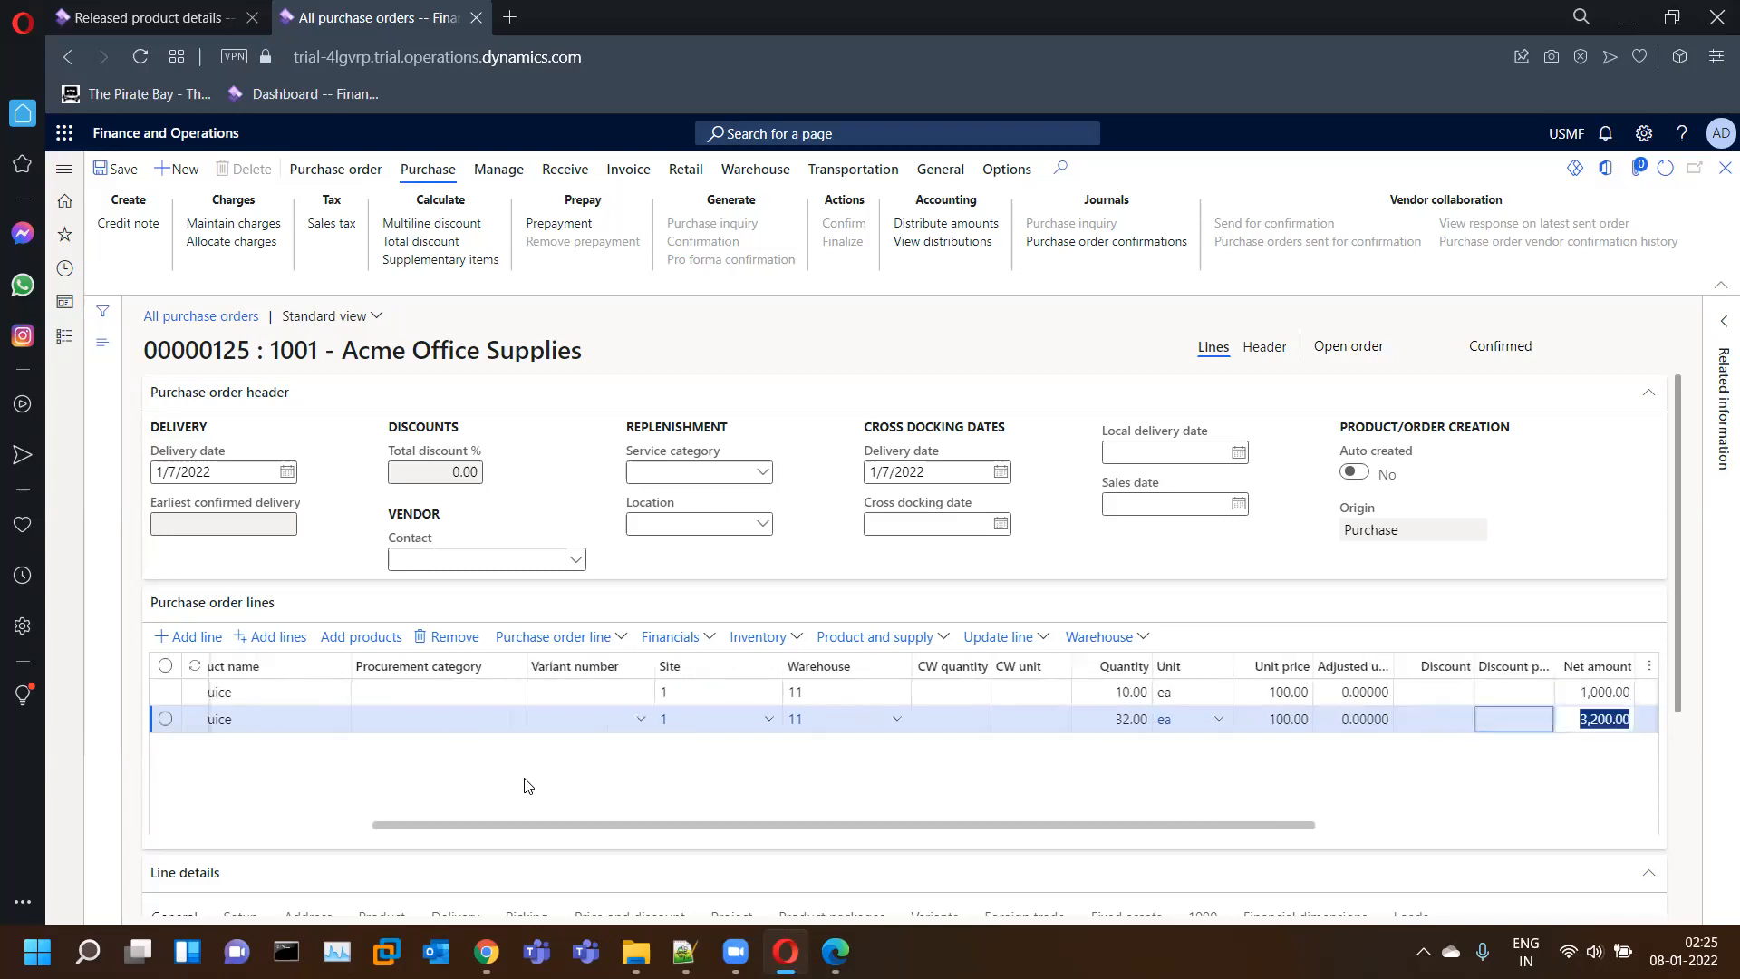
pyautogui.click(116, 168)
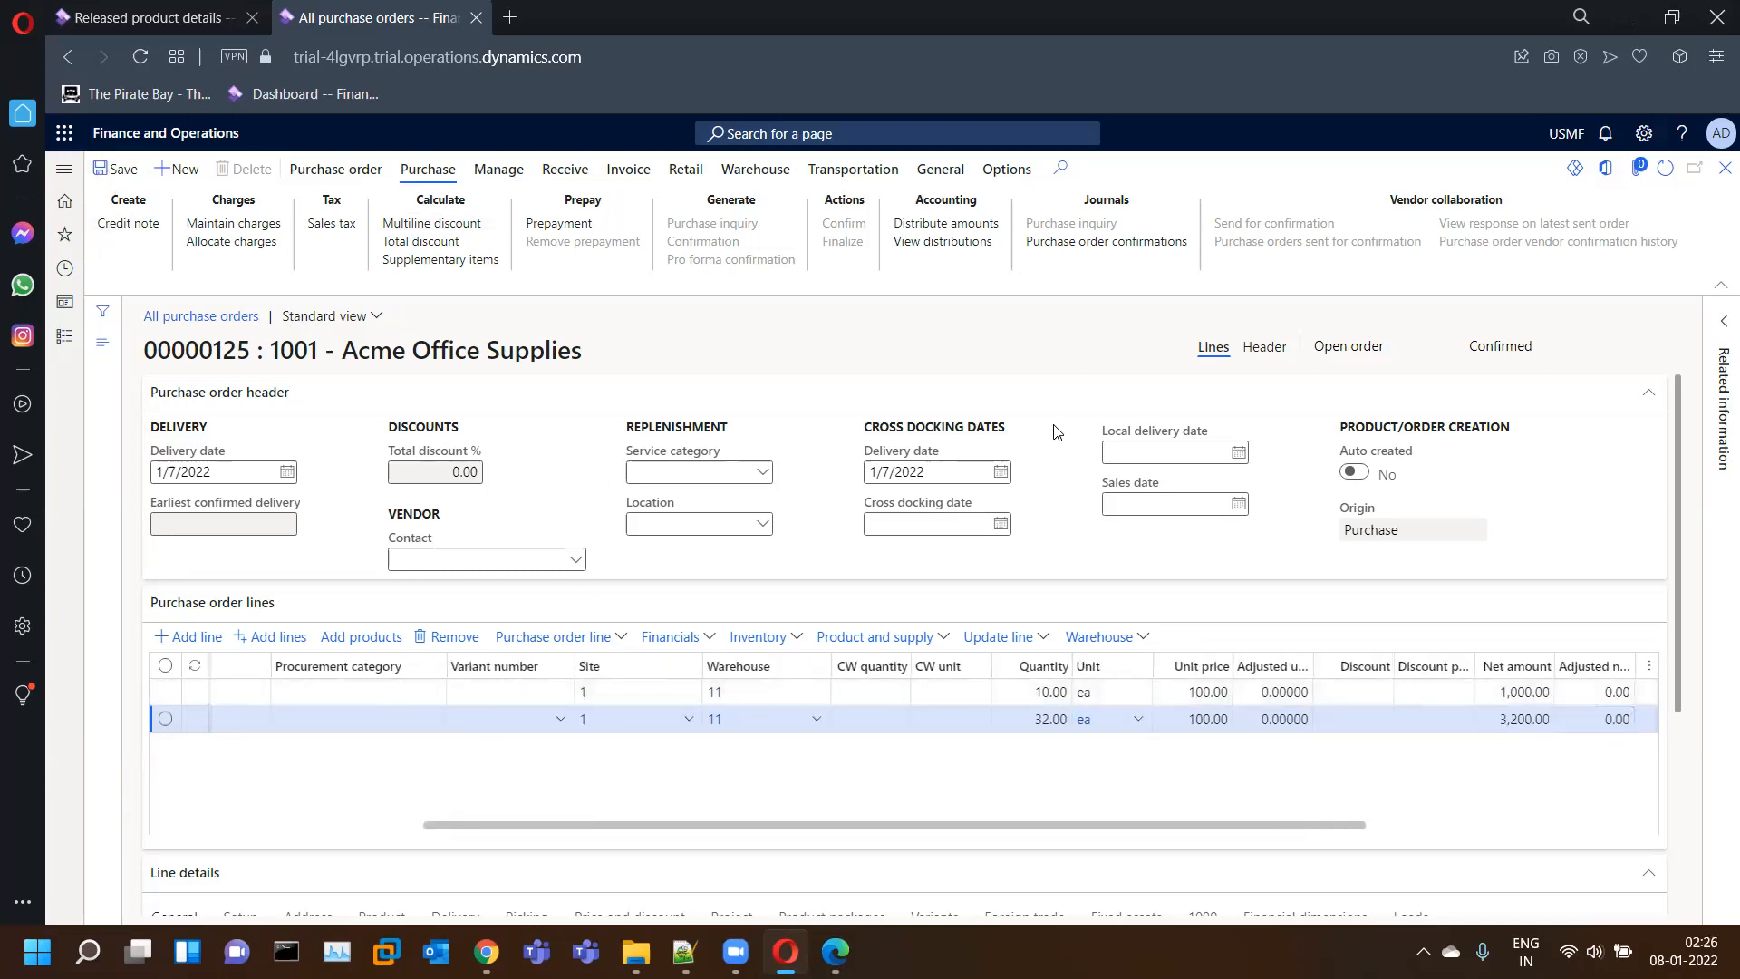
# - Open registration for the second VK-Juice line, add a registration line with no batch number, and confirm the registration
pyautogui.click(1040, 638)
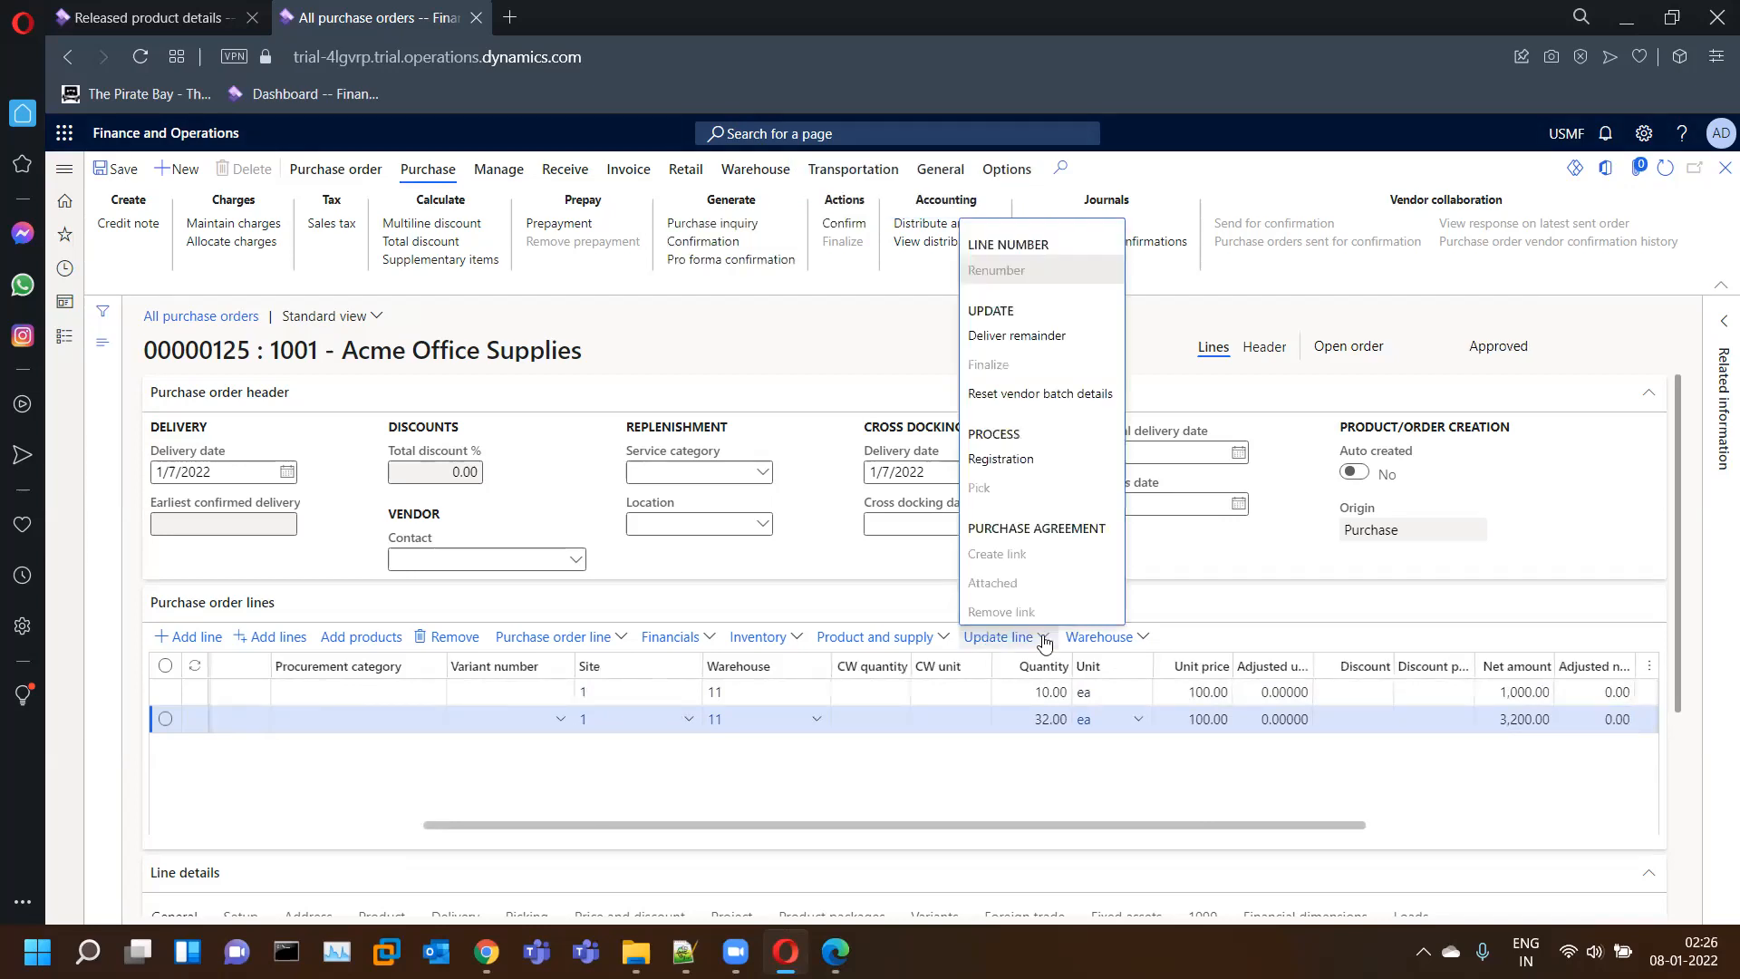
pyautogui.click(1031, 461)
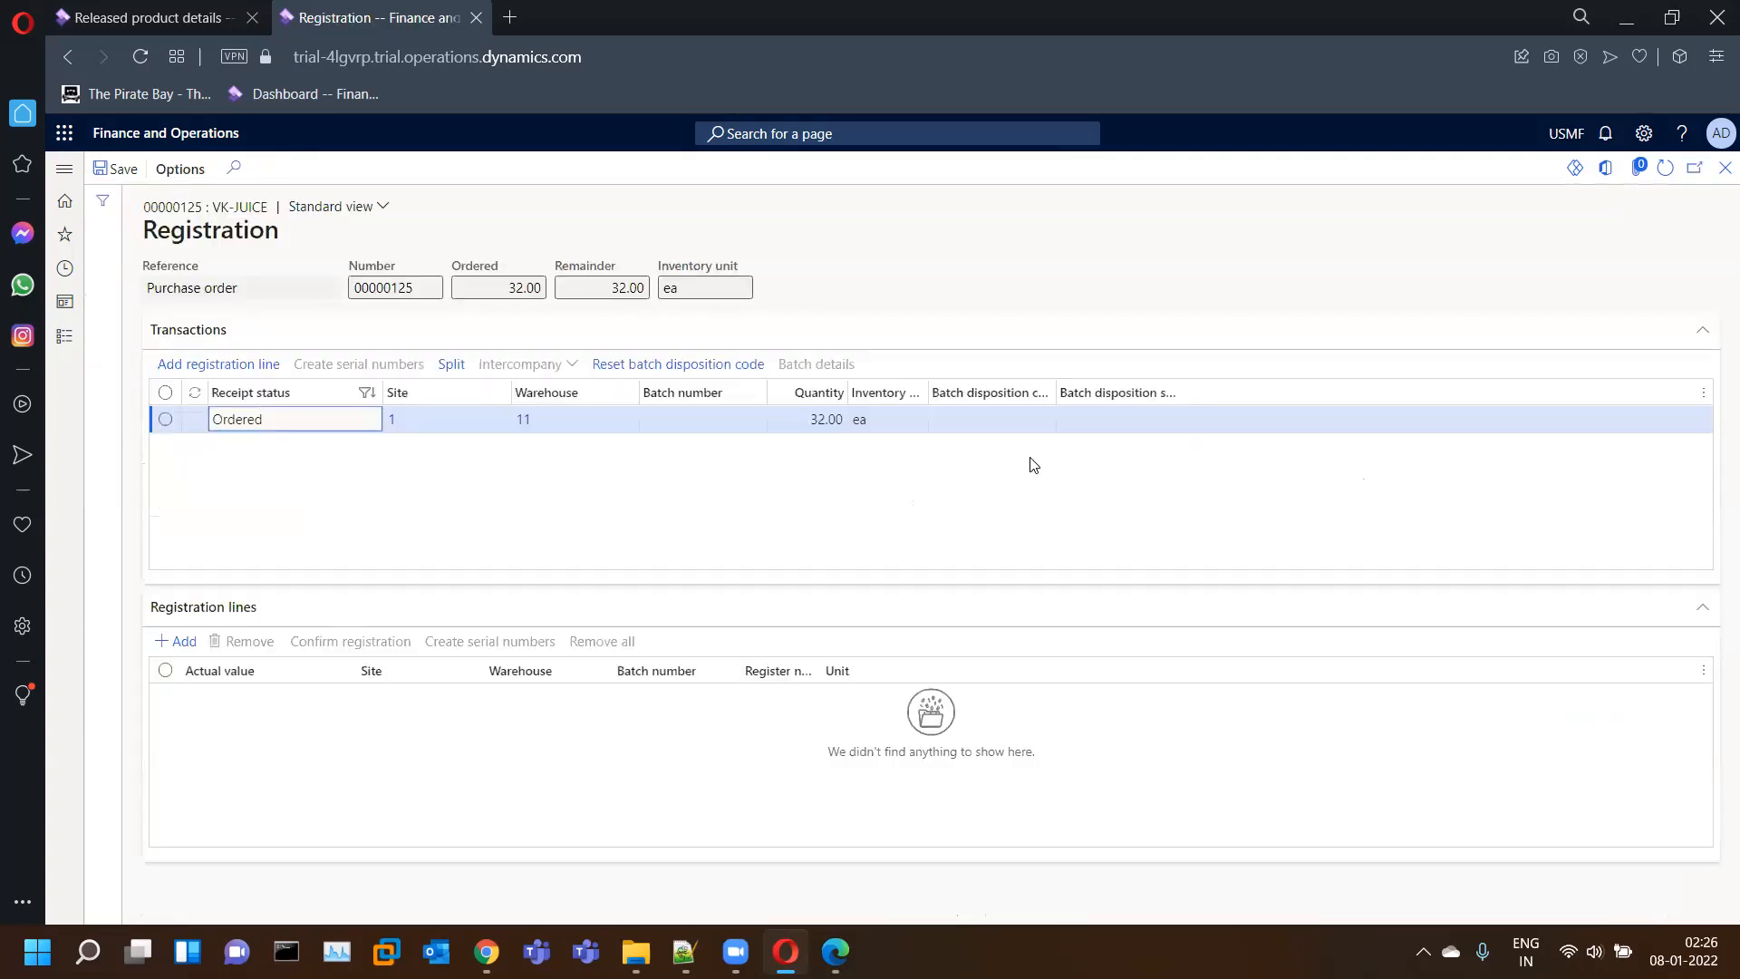
pyautogui.click(250, 365)
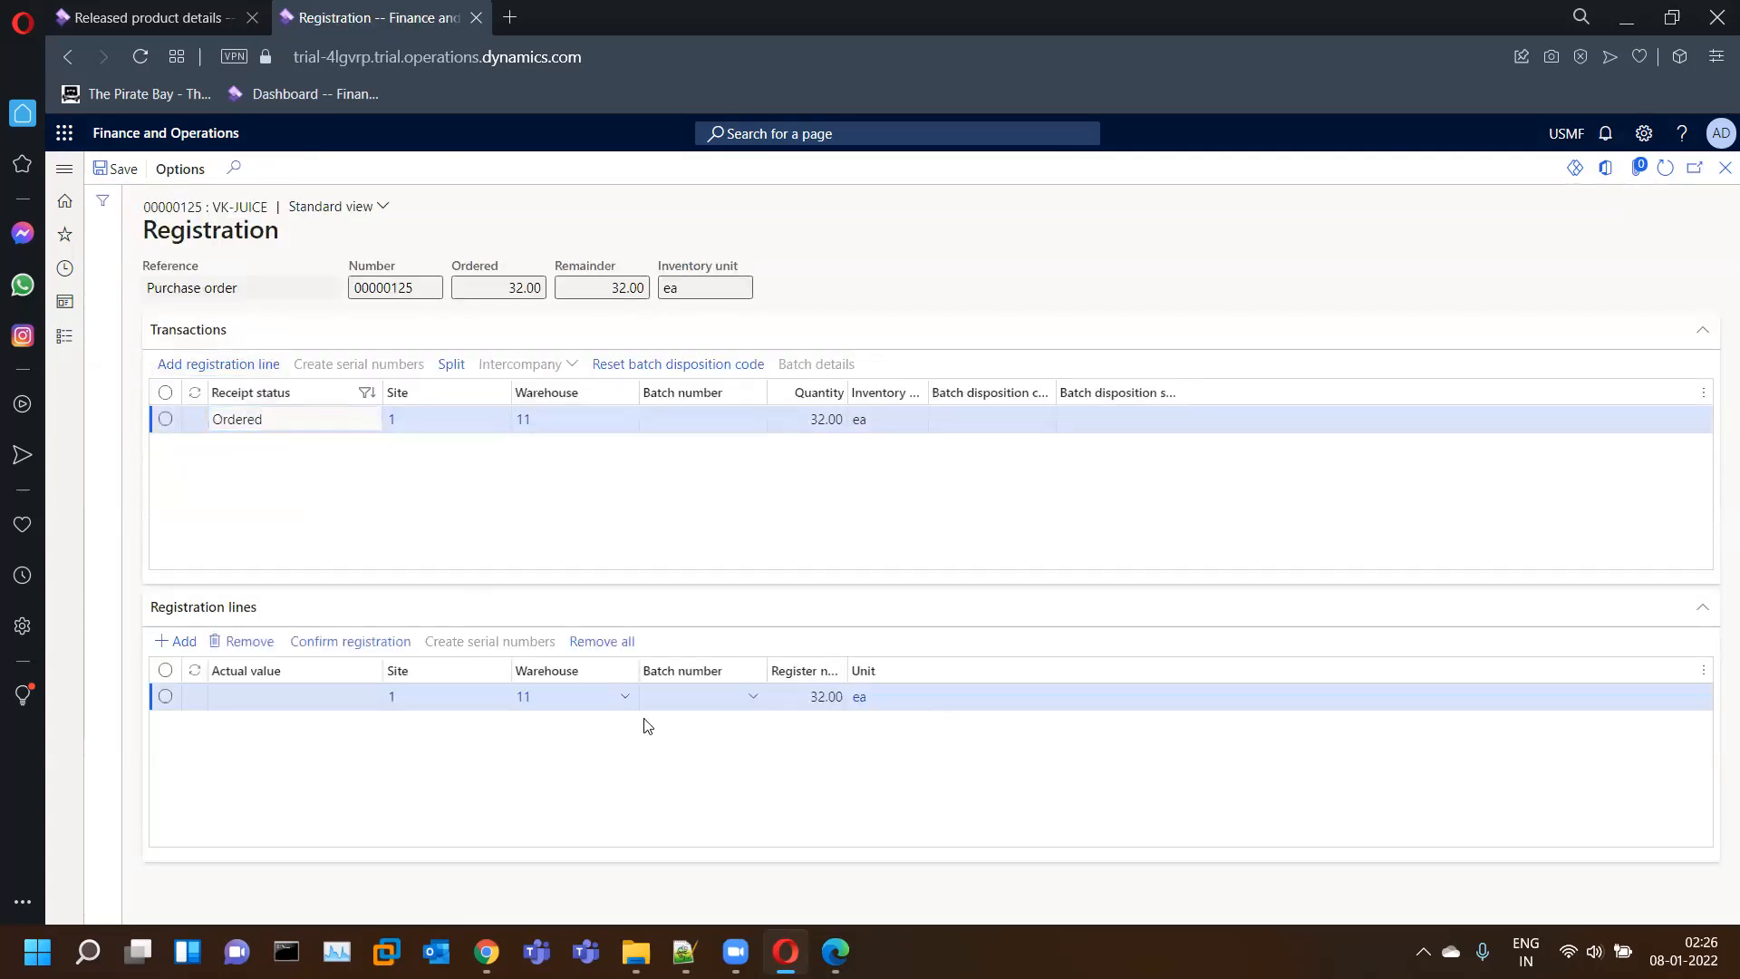
pyautogui.click(150, 20)
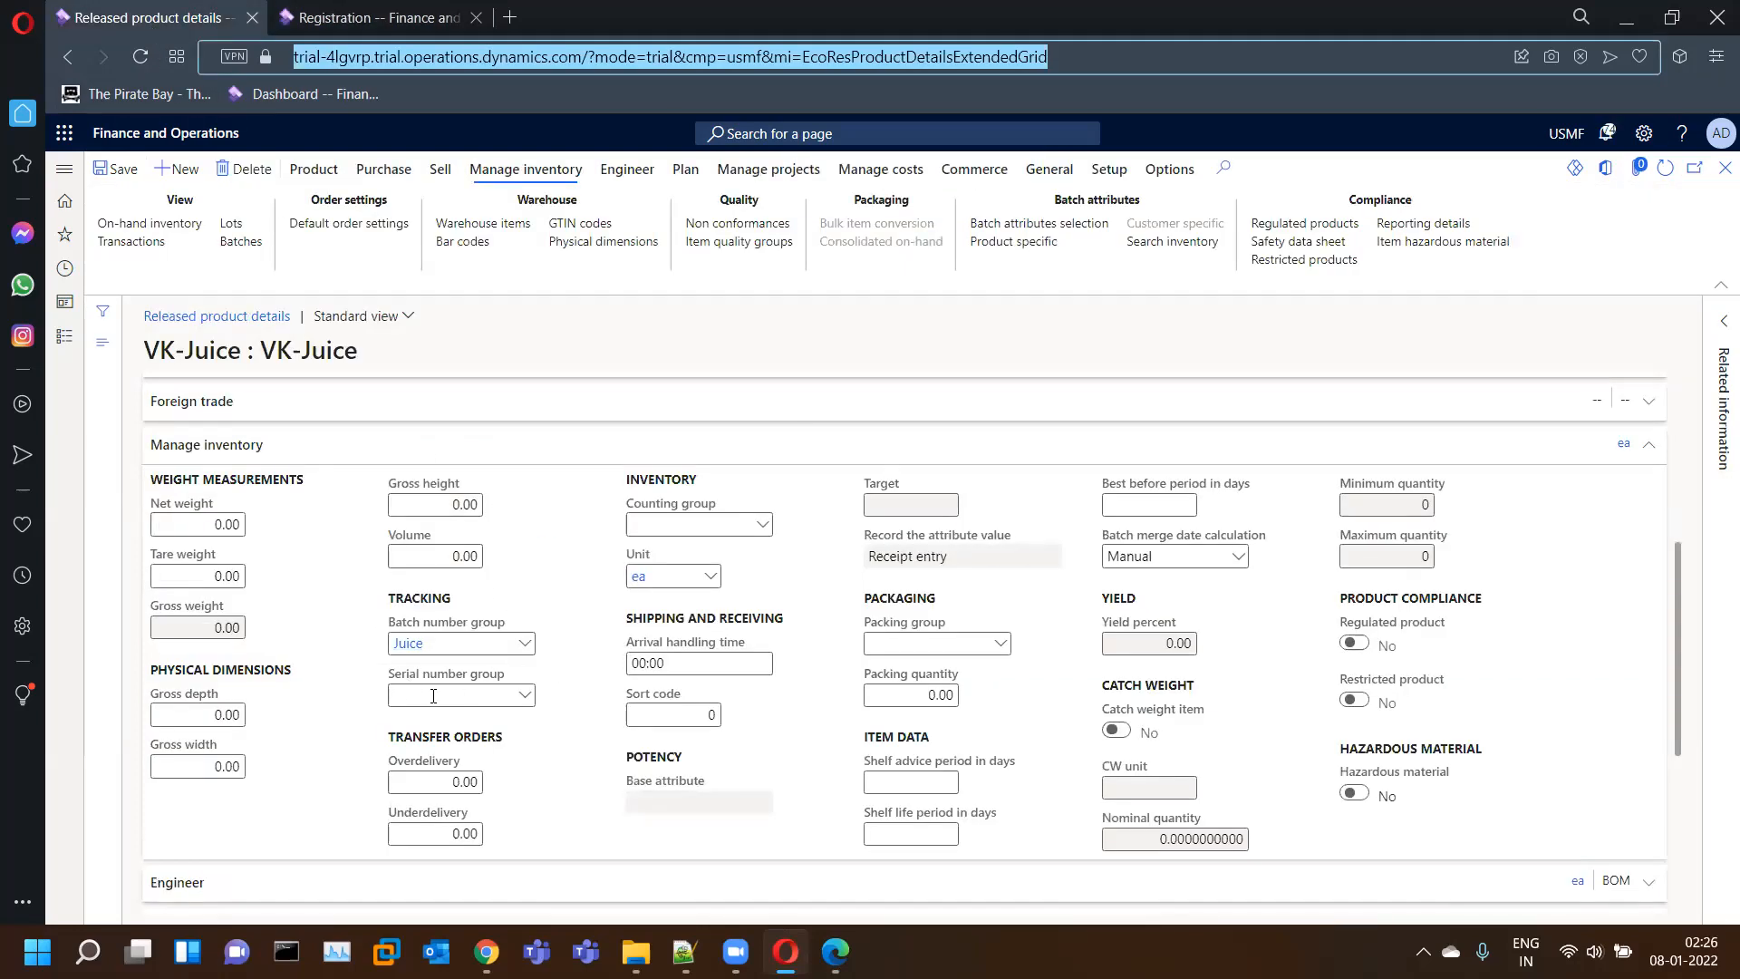
pyautogui.click(380, 18)
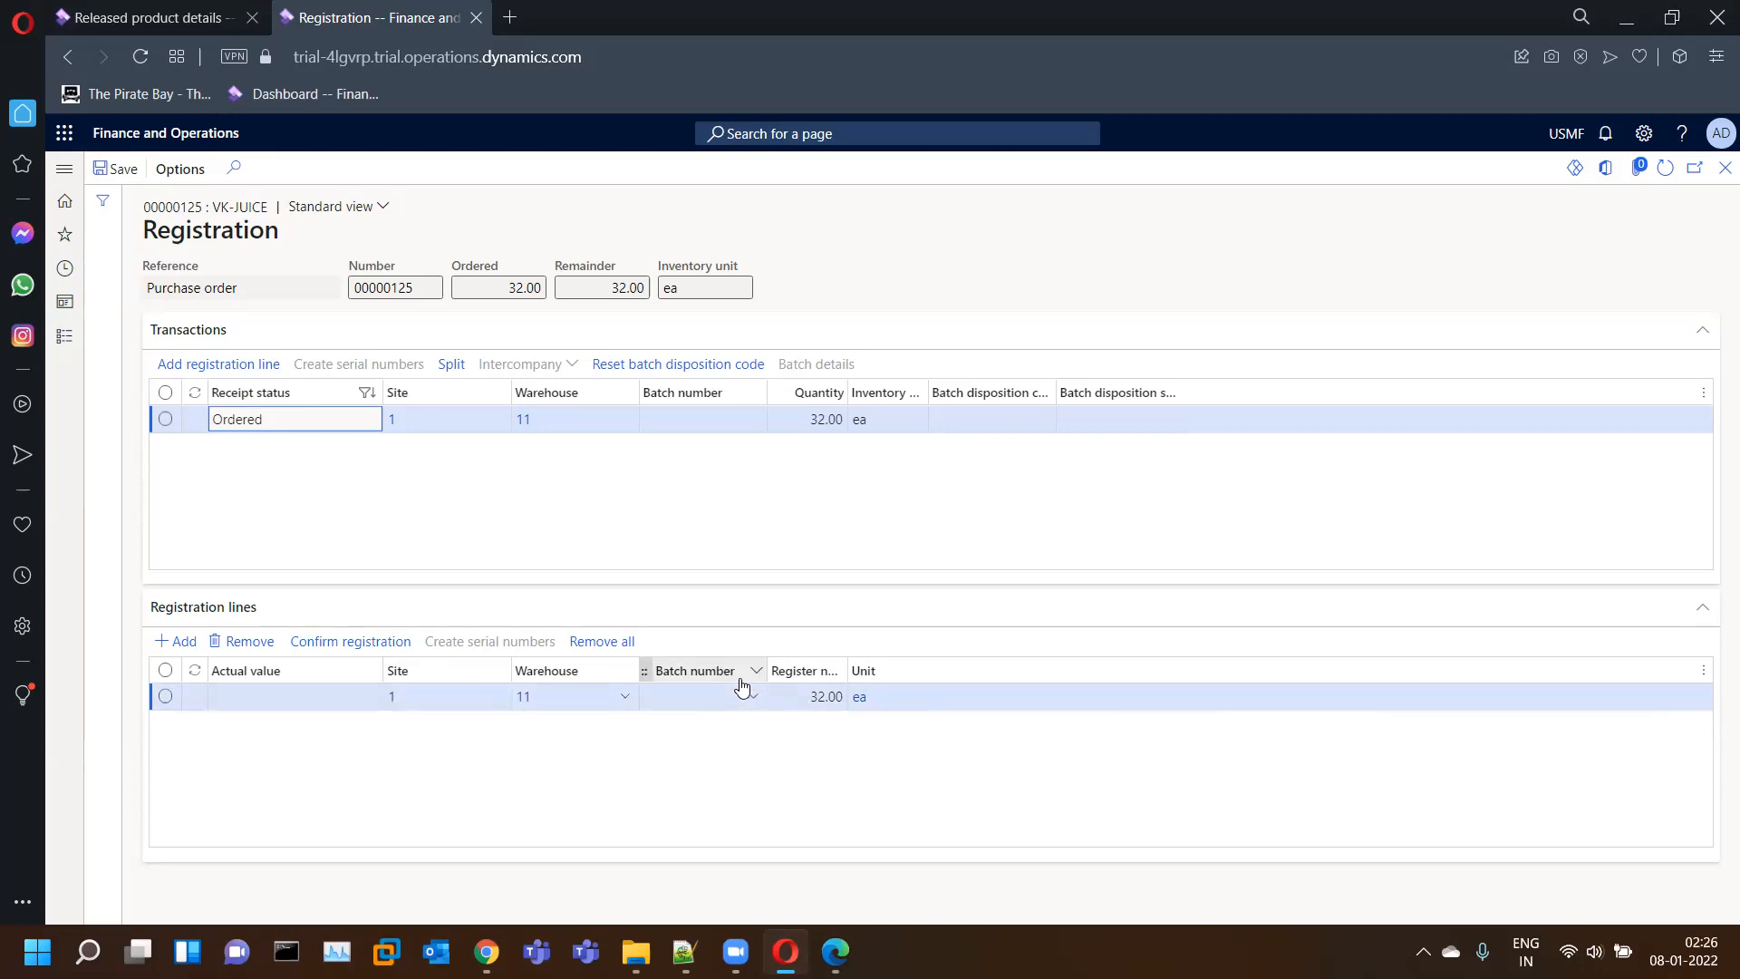
pyautogui.click(360, 642)
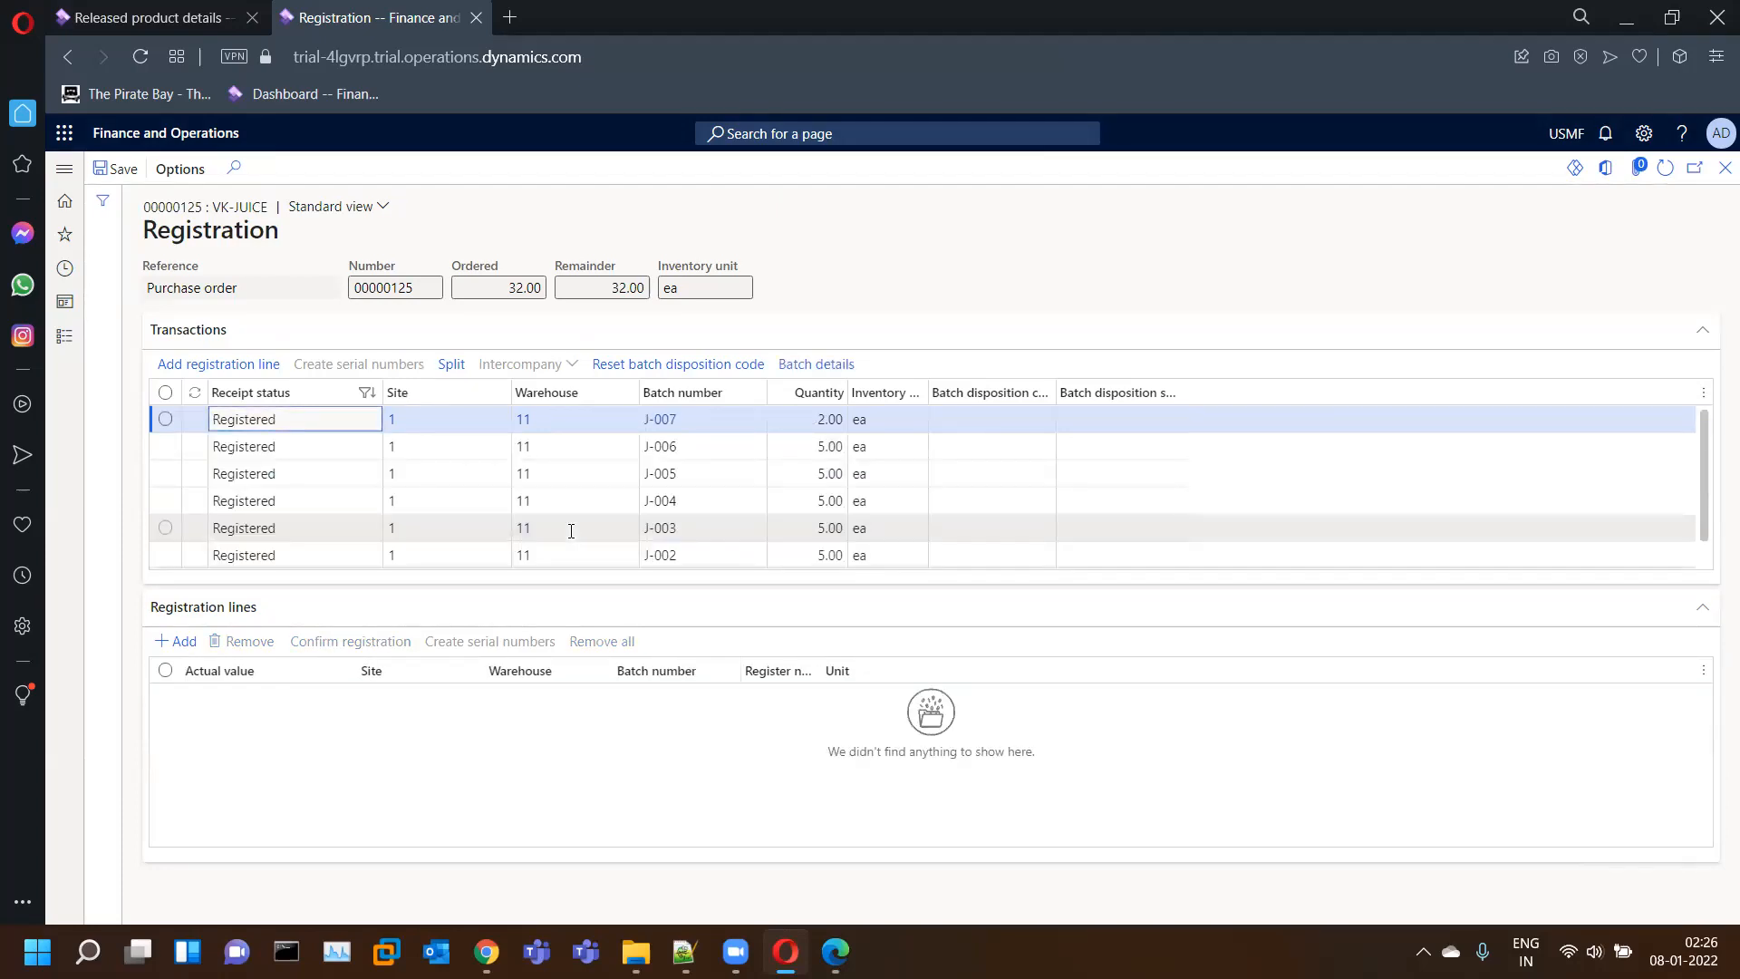
pyautogui.moveTo(571, 531)
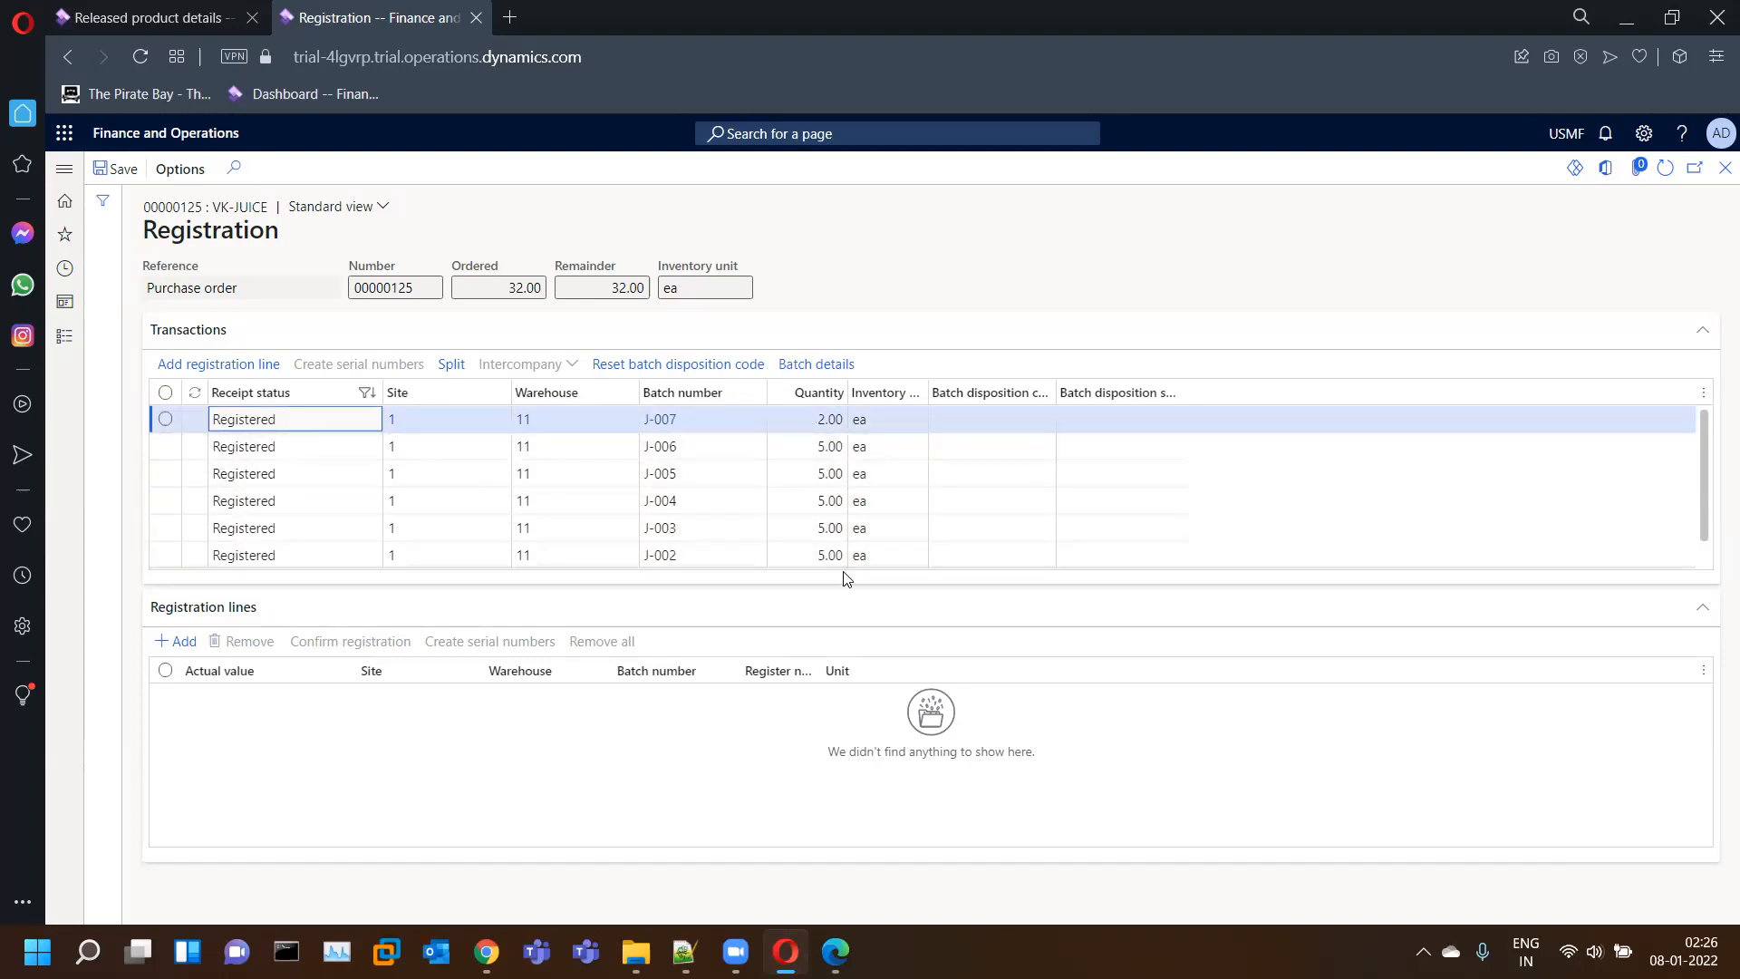
# - Open the Juice batch number group's details from the VK-Juice product and examine its per-quantity setting
pyautogui.click(195, 14)
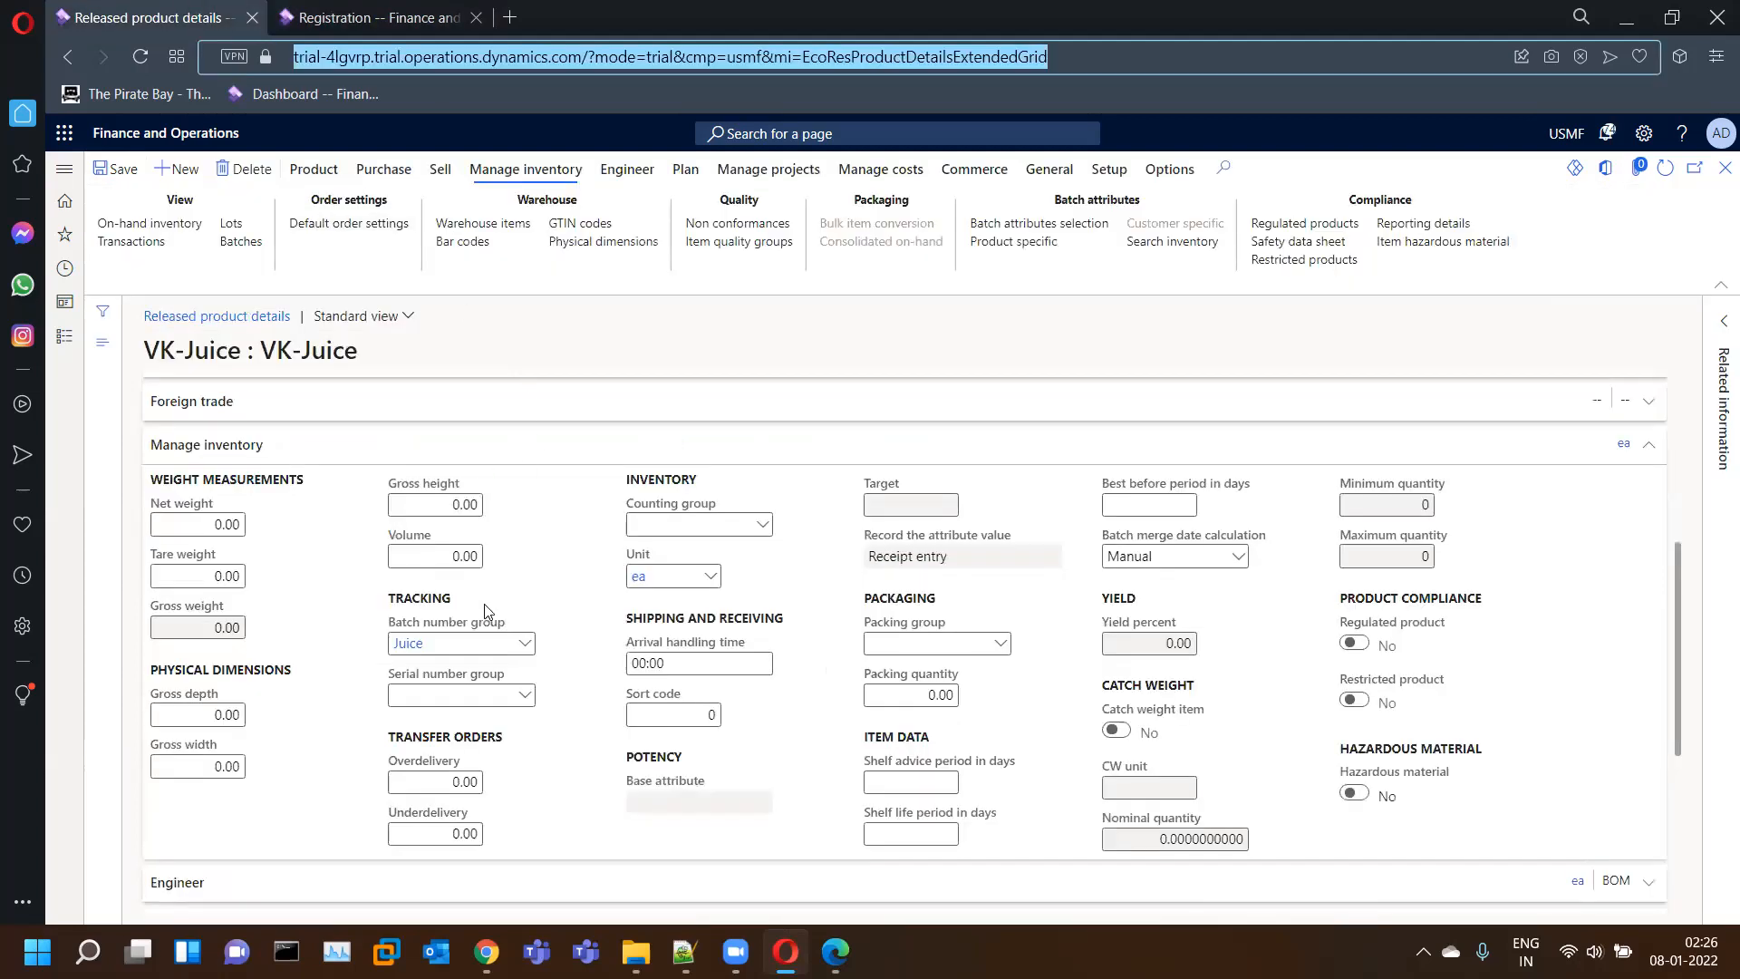
pyautogui.rightClick(524, 643)
pyautogui.click(569, 753)
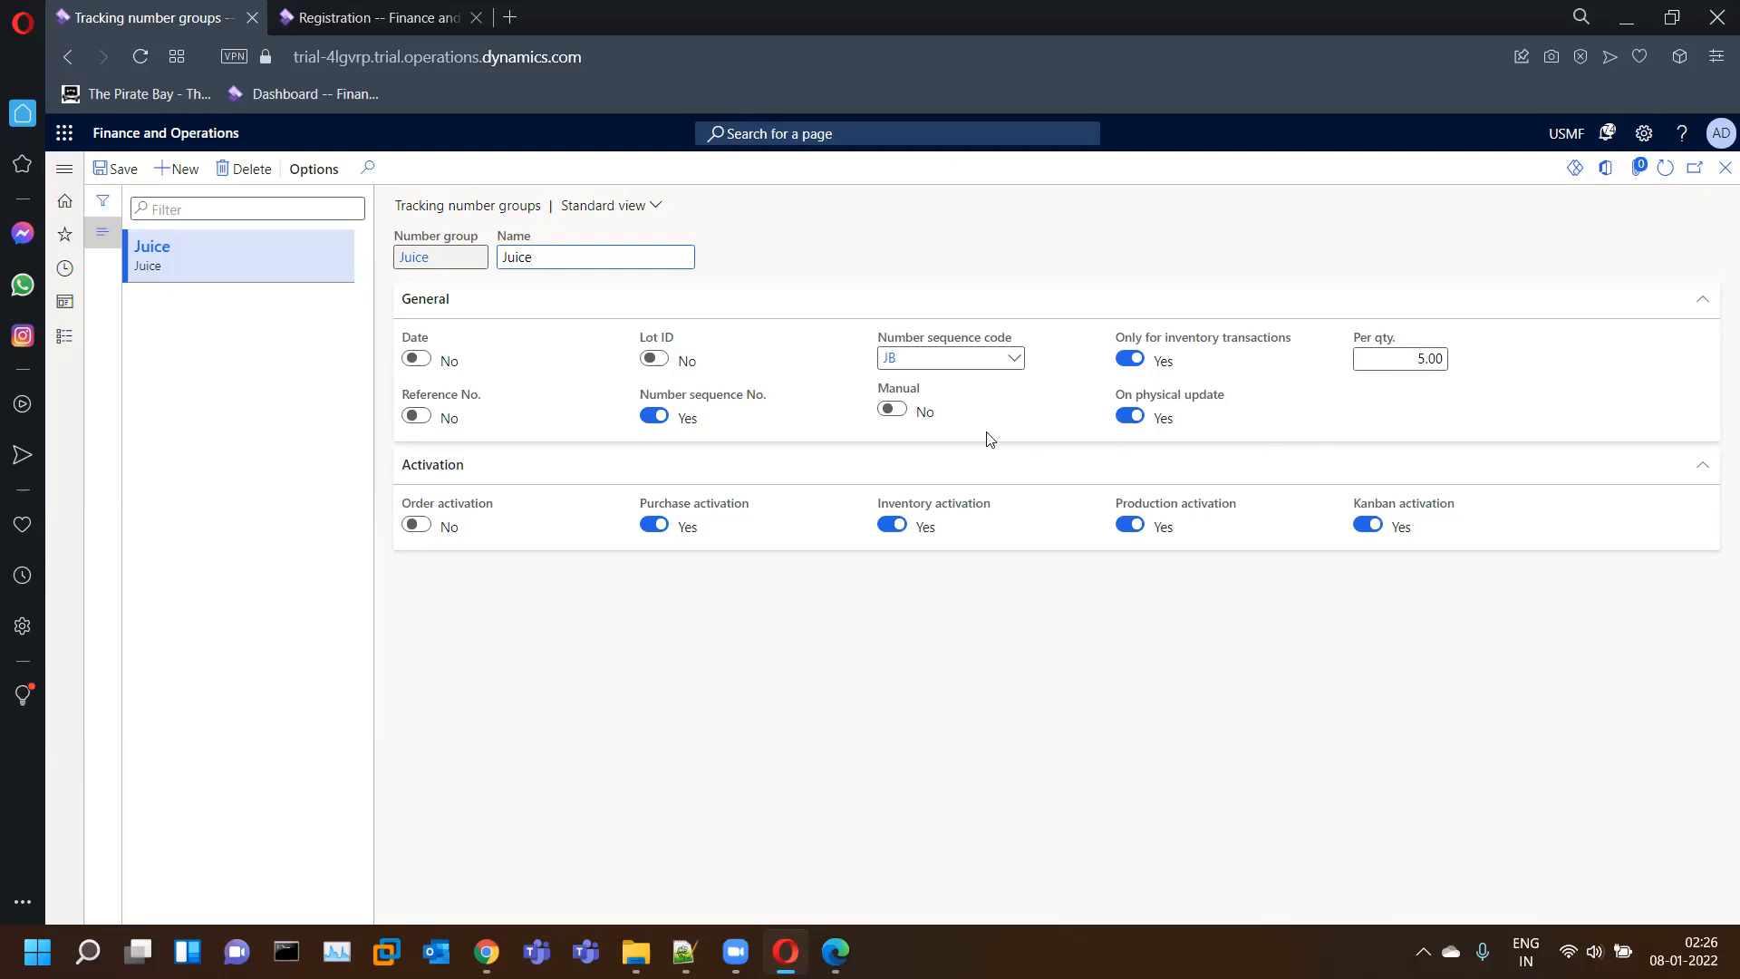
pyautogui.click(1384, 357)
# - Compare the registered VK-Juice batch numbers and quantities with the Juice tracking number group's number sequence and general settings
pyautogui.click(381, 18)
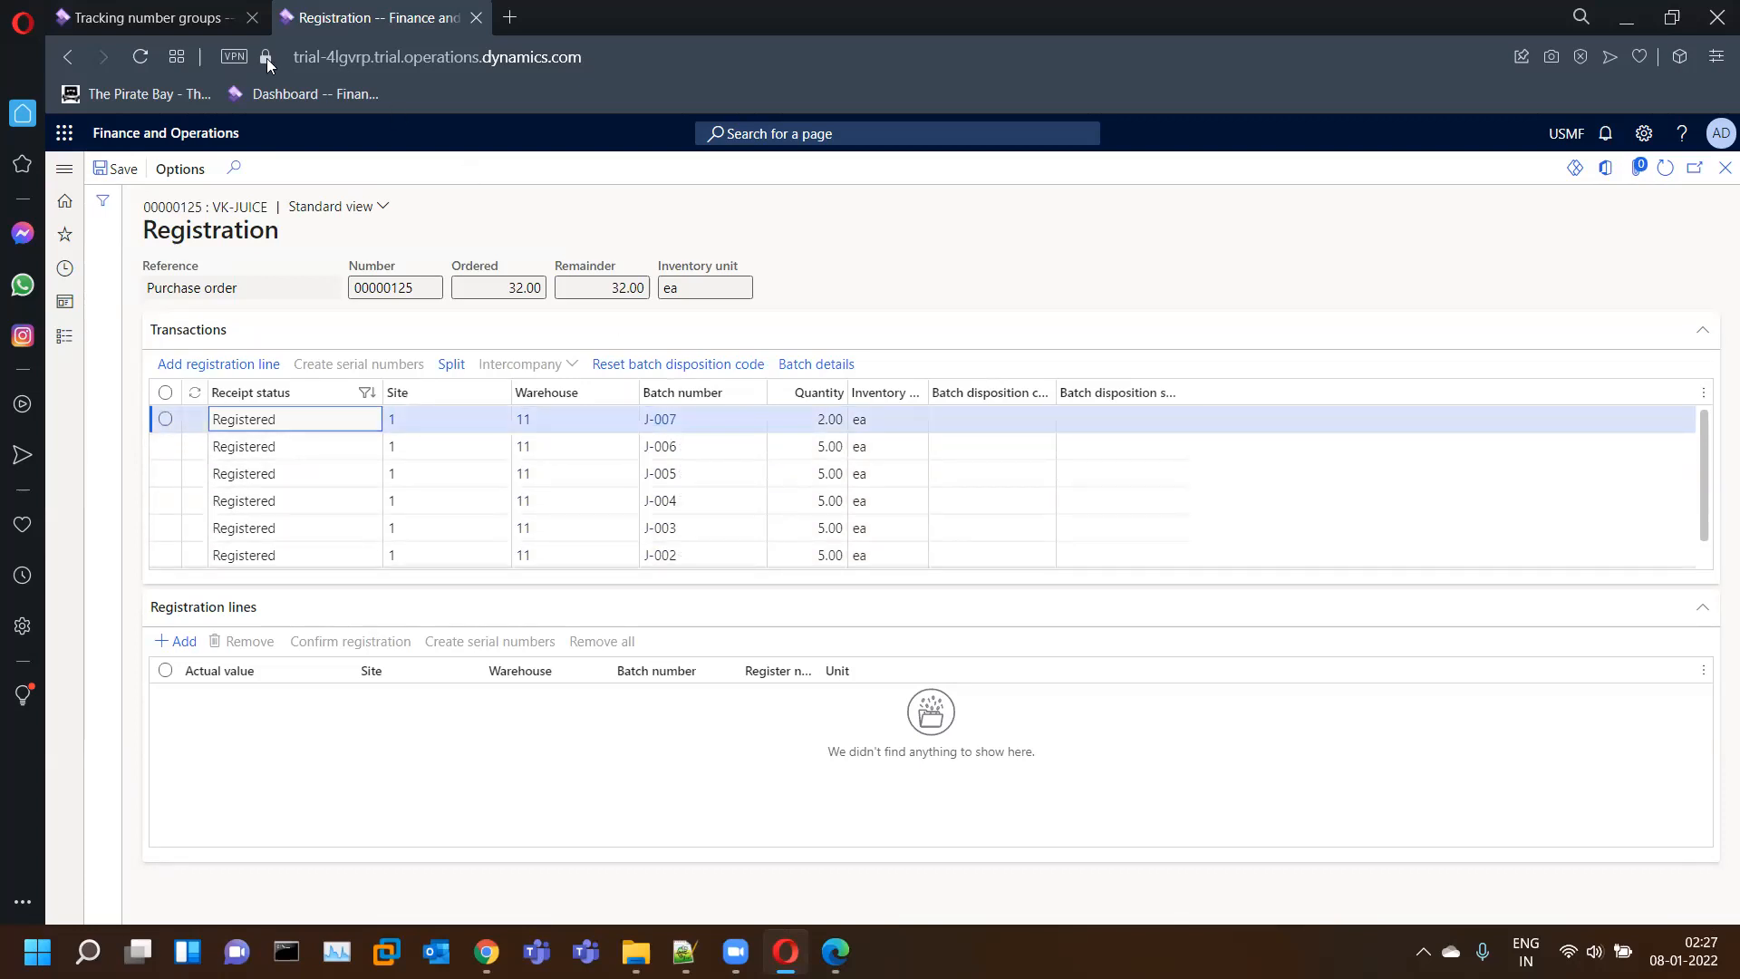
pyautogui.click(161, 14)
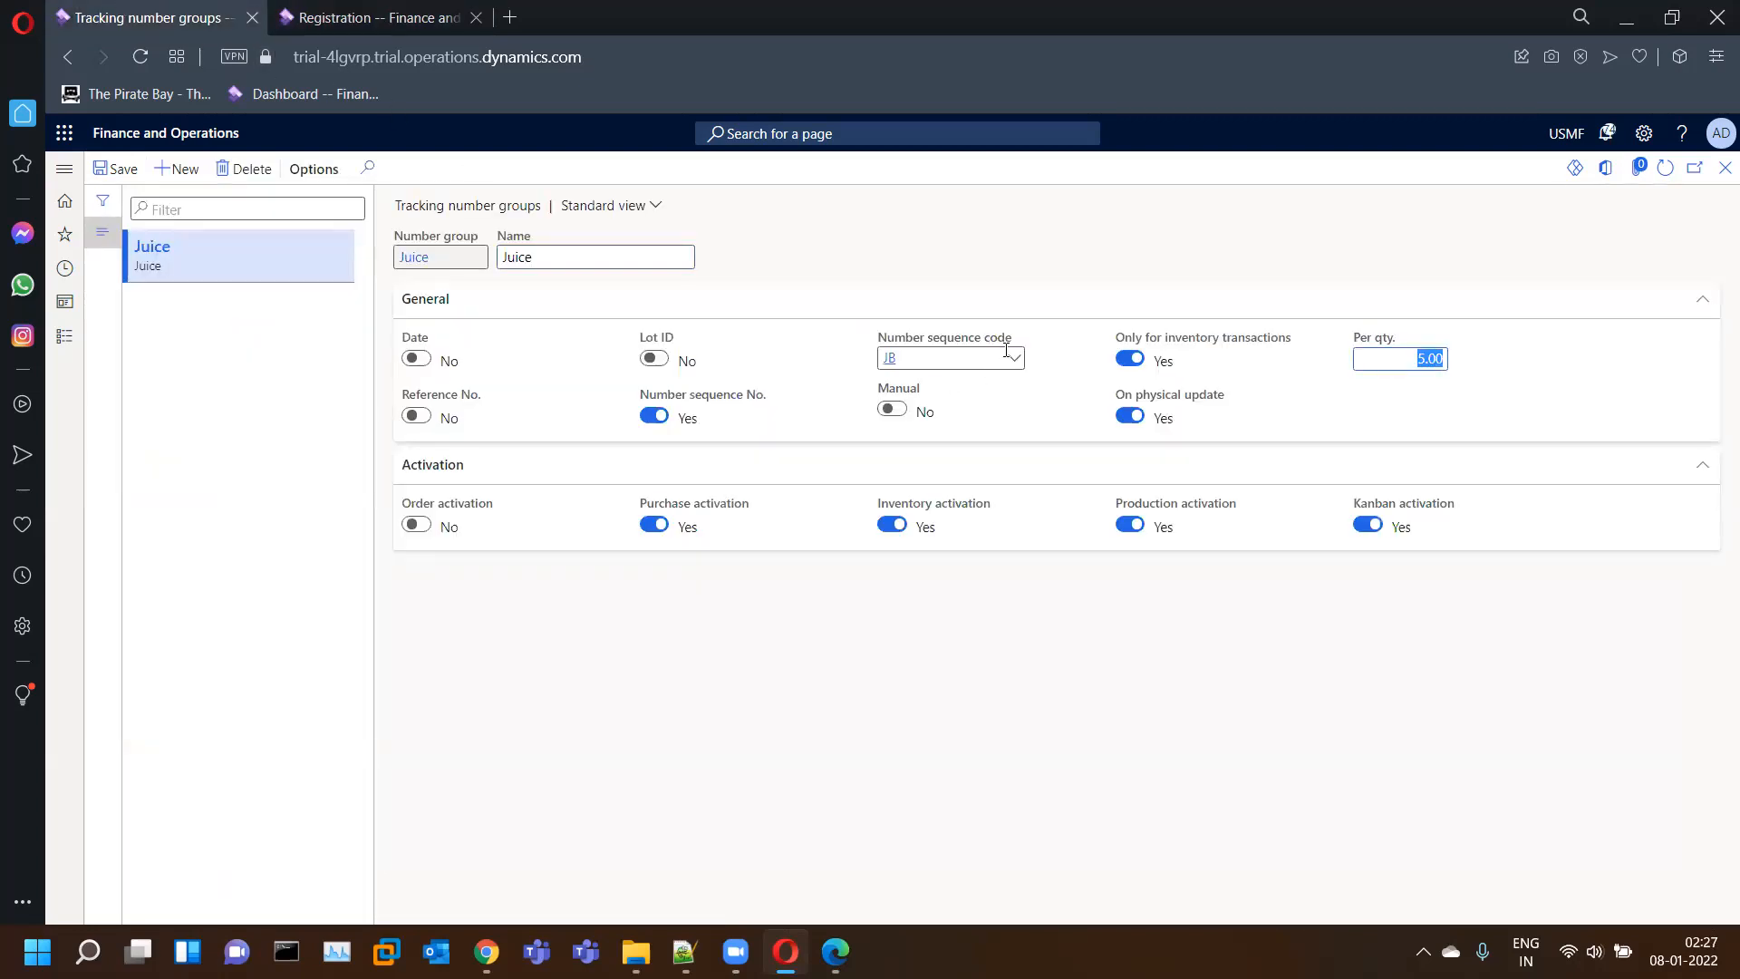
pyautogui.moveTo(1006, 350)
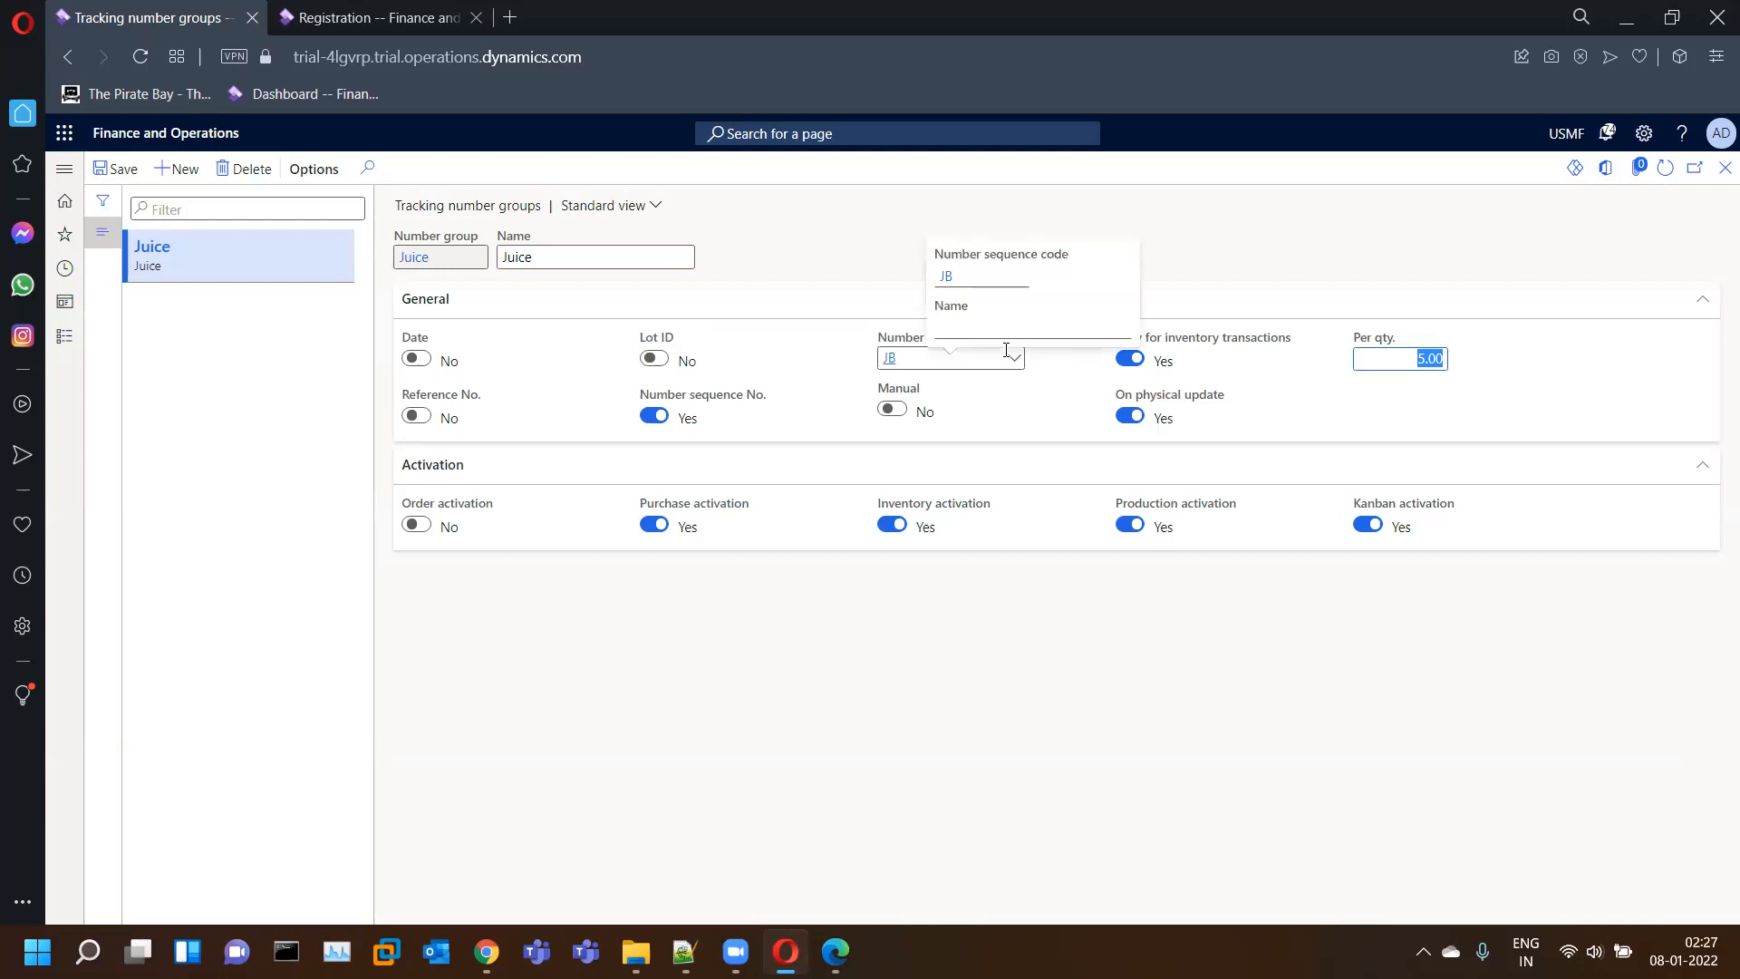
pyautogui.click(376, 17)
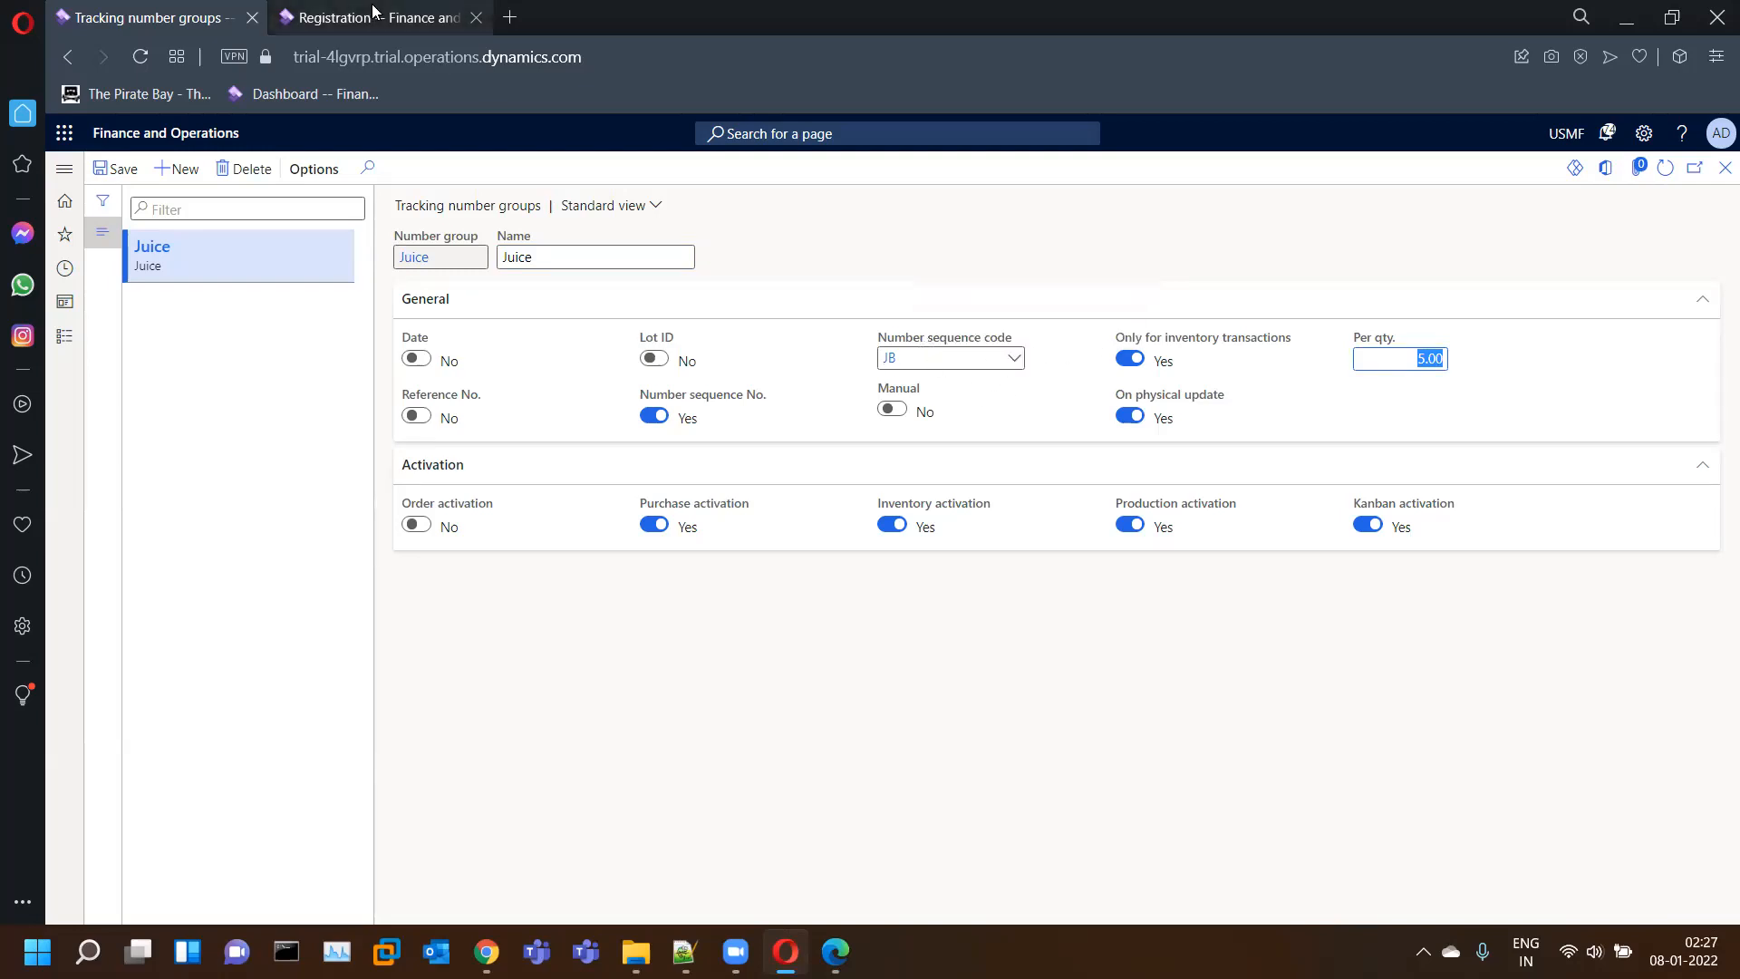
pyautogui.click(173, 17)
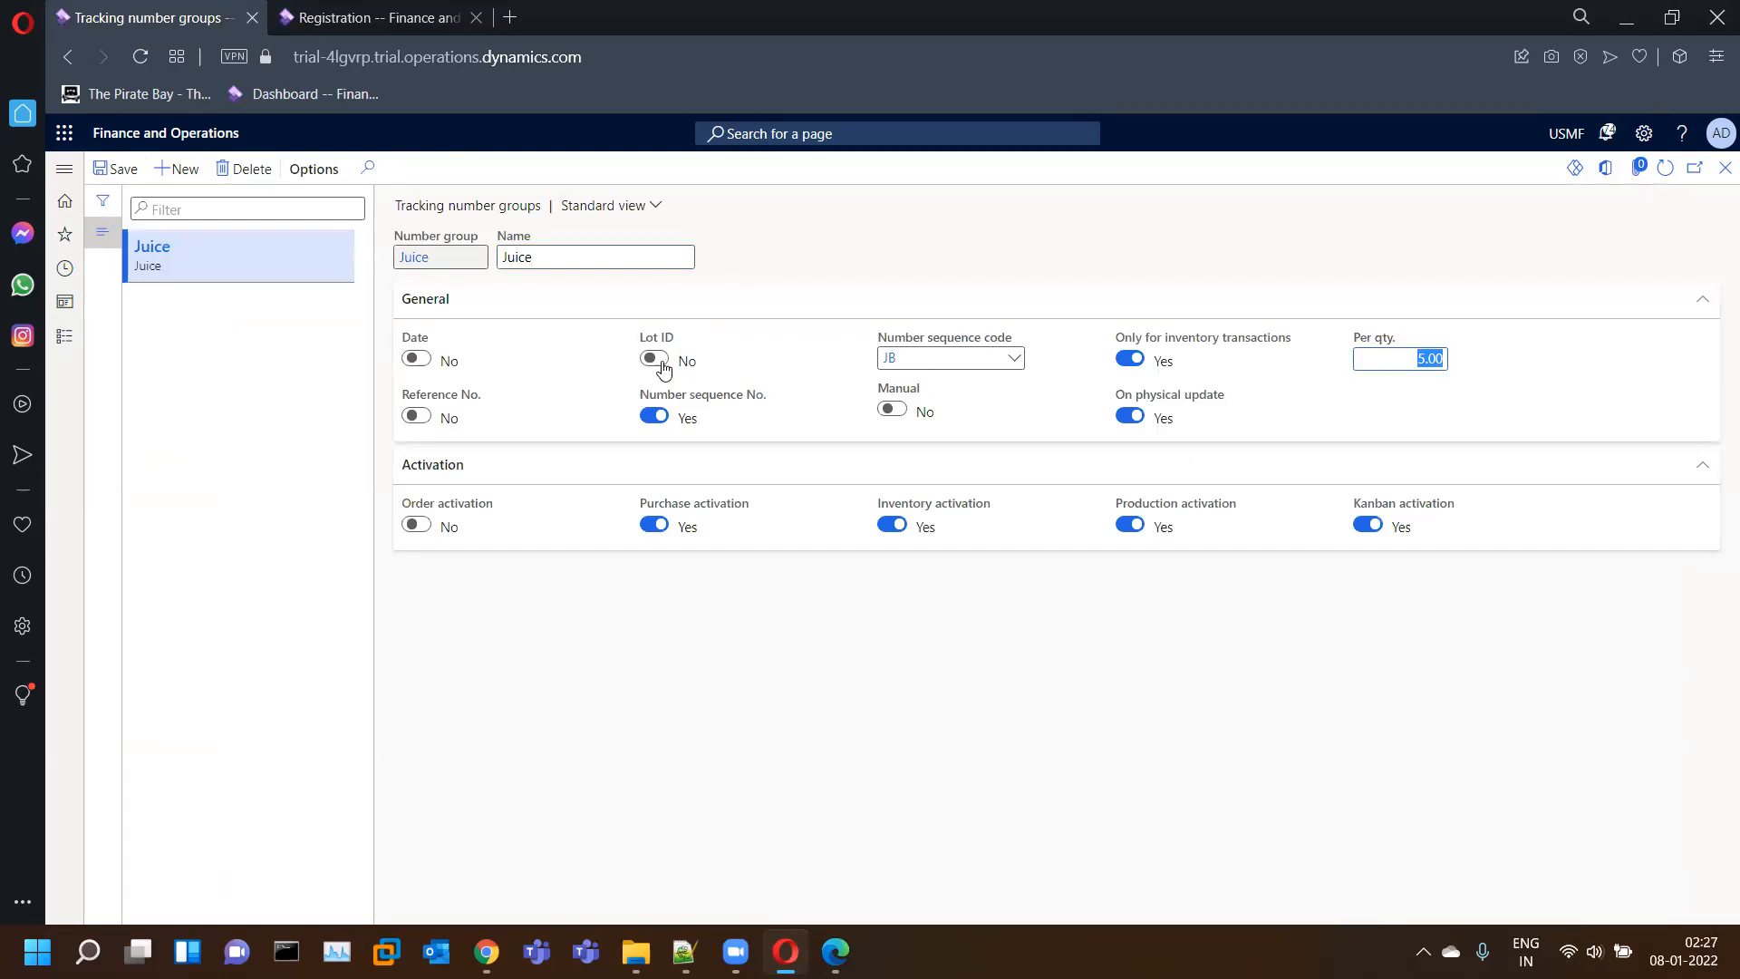
pyautogui.click(376, 18)
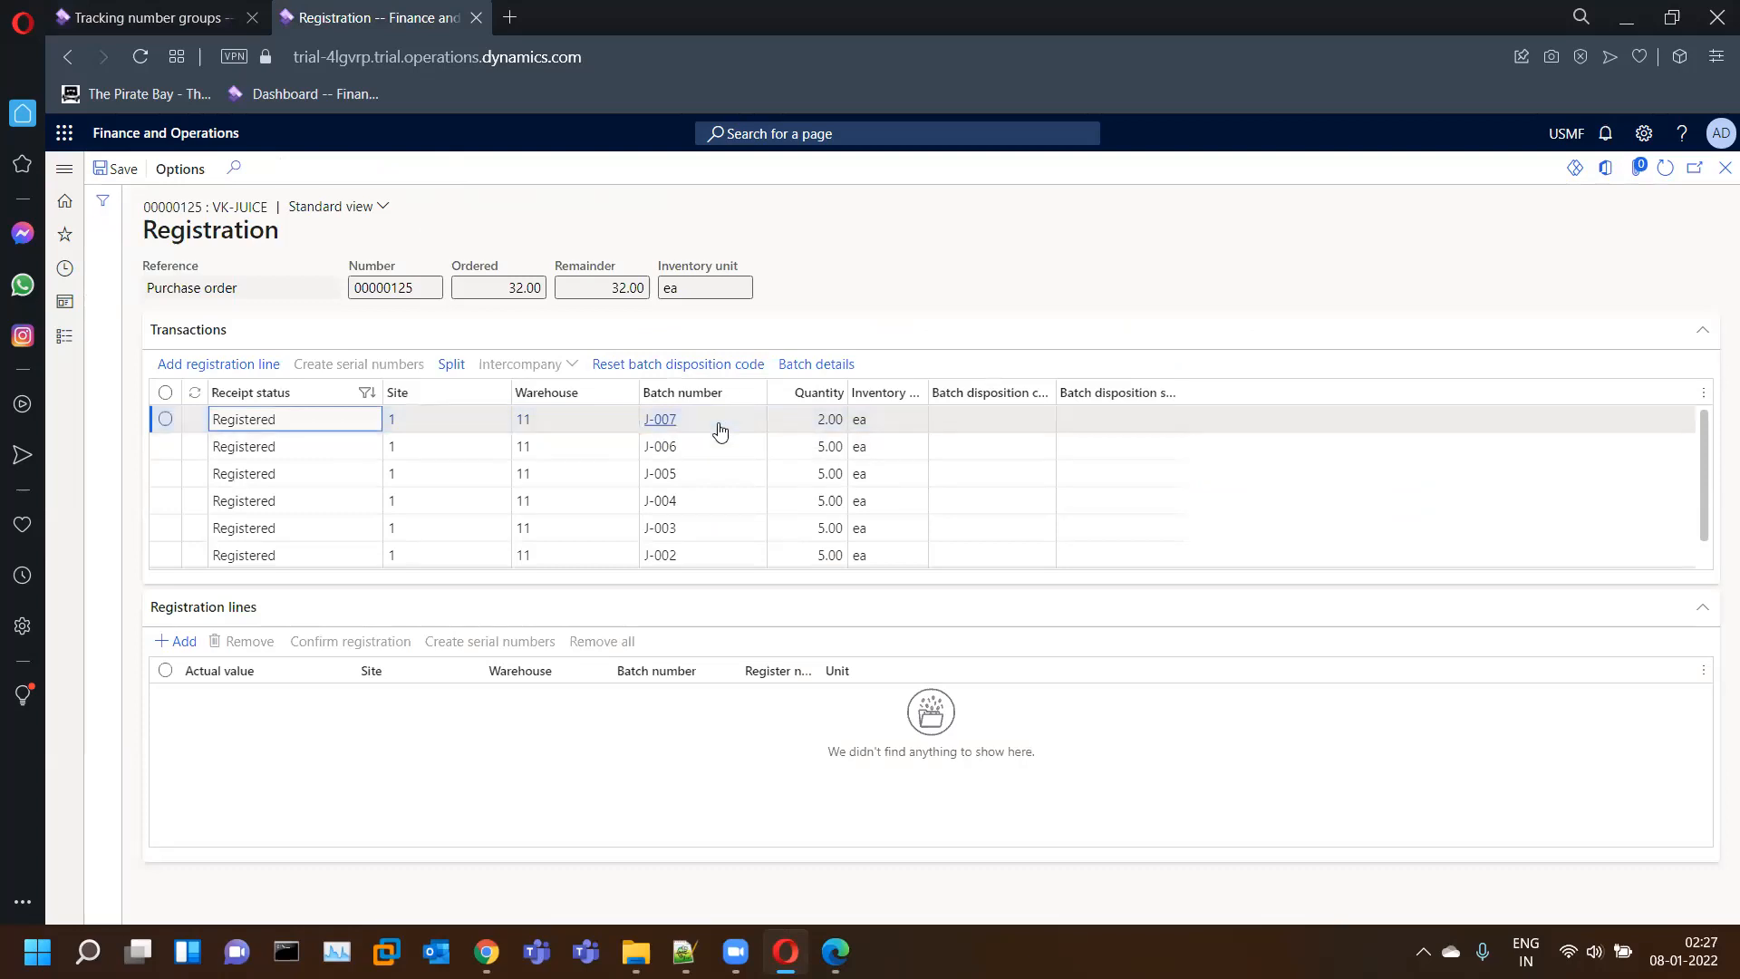
pyautogui.click(145, 17)
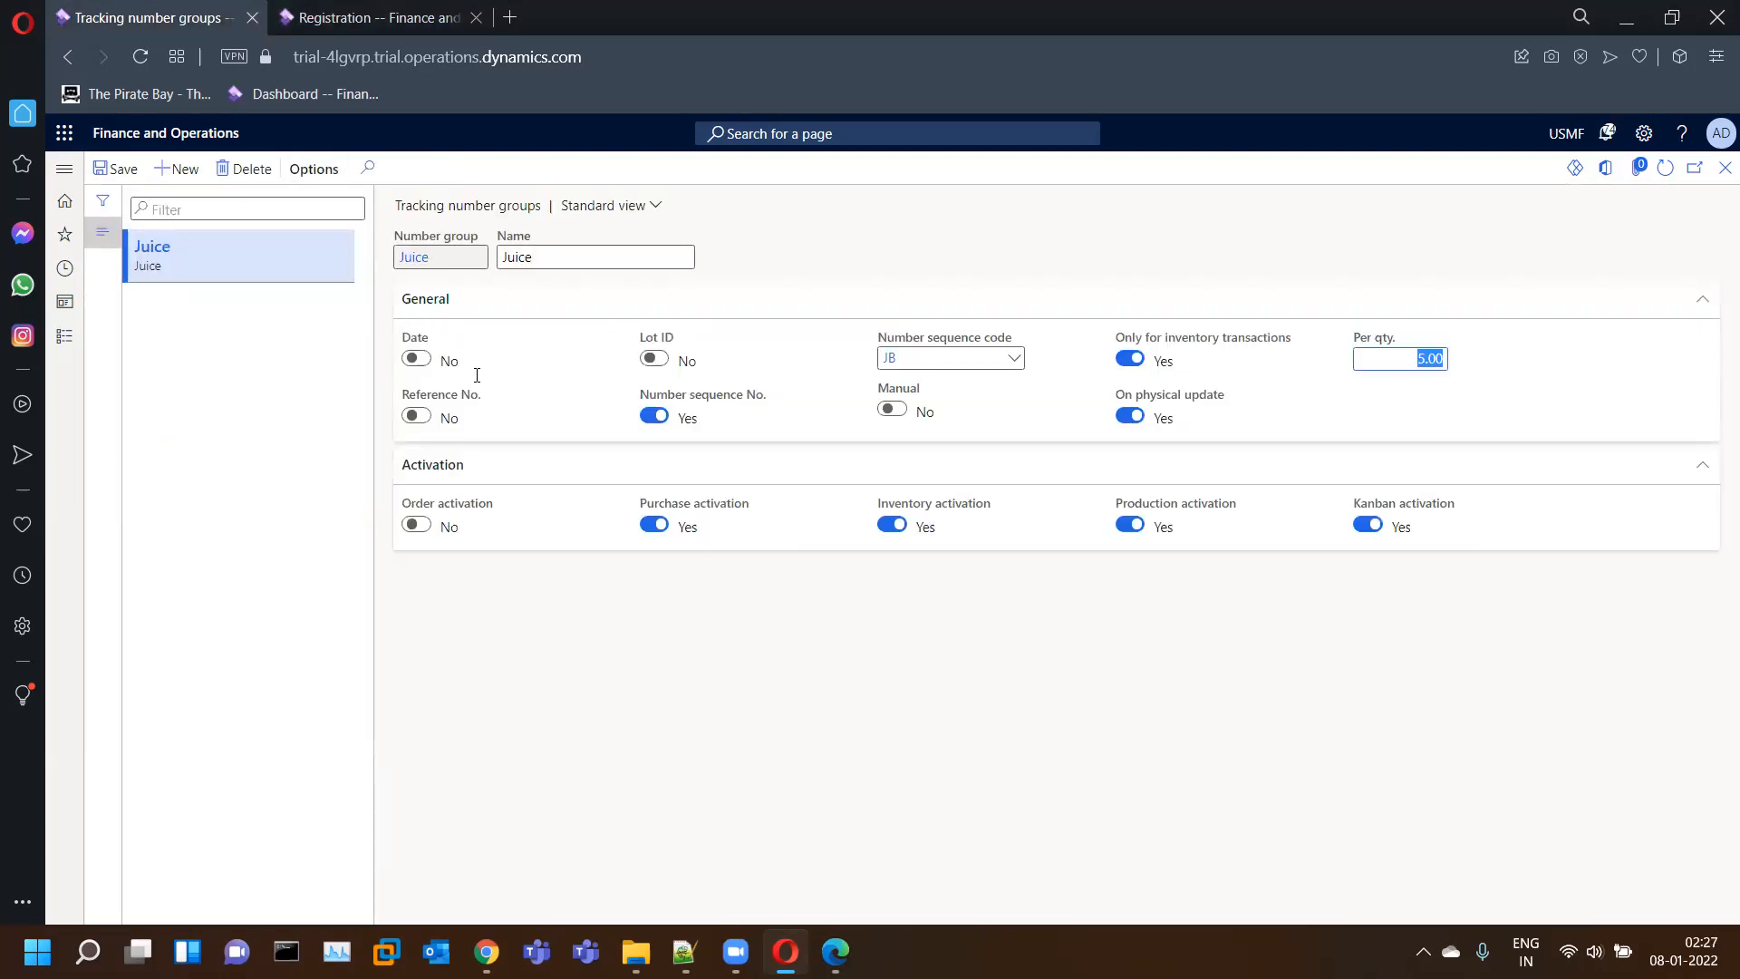
pyautogui.moveTo(479, 379)
pyautogui.click(388, 17)
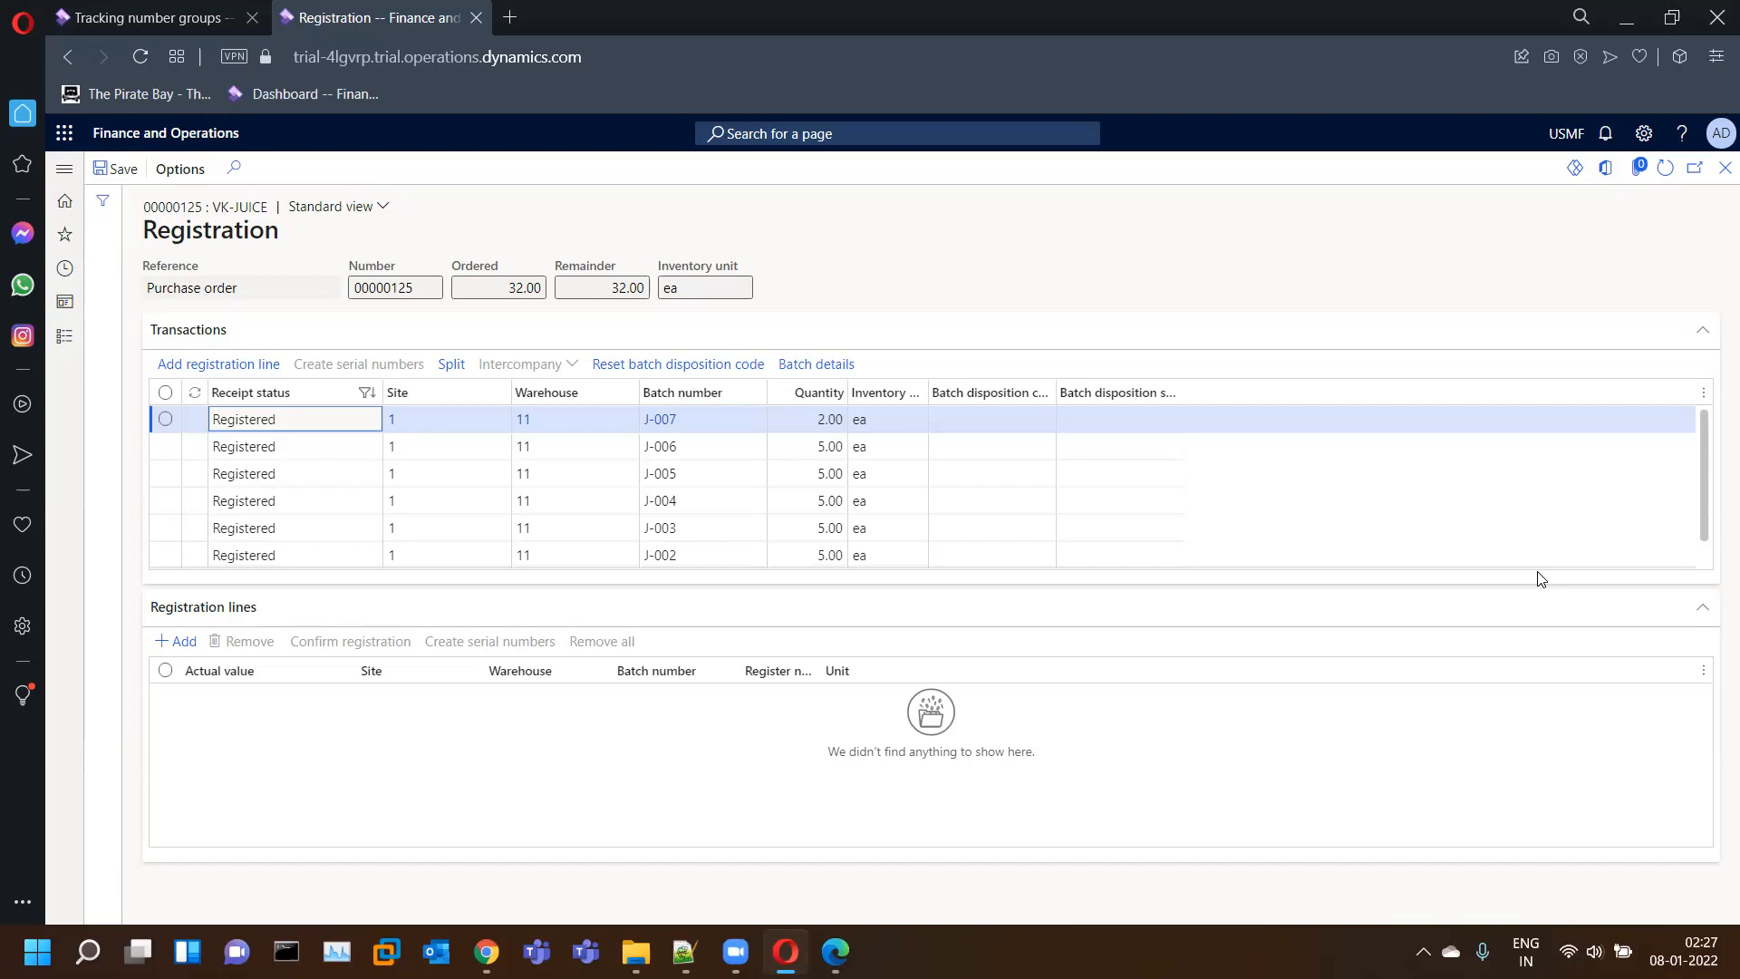
# - Return to the VK-Juice product details and examine its on-hand inventory by batch number
pyautogui.click(213, 13)
pyautogui.click(1724, 169)
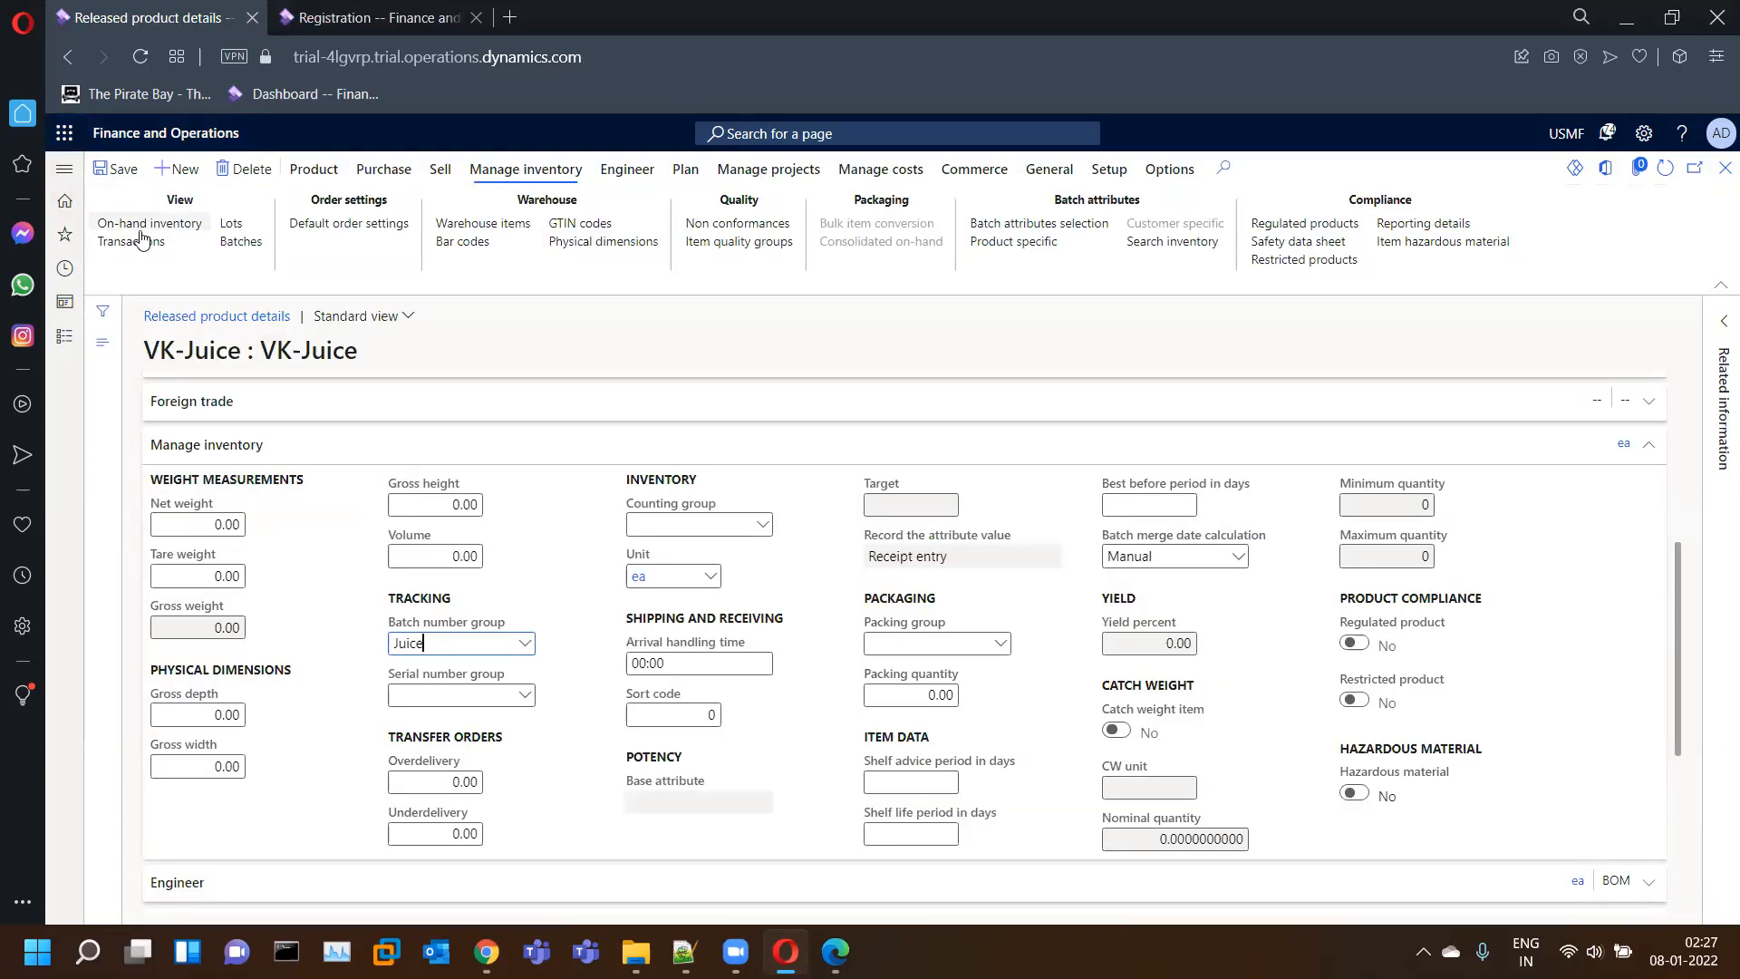
pyautogui.click(164, 226)
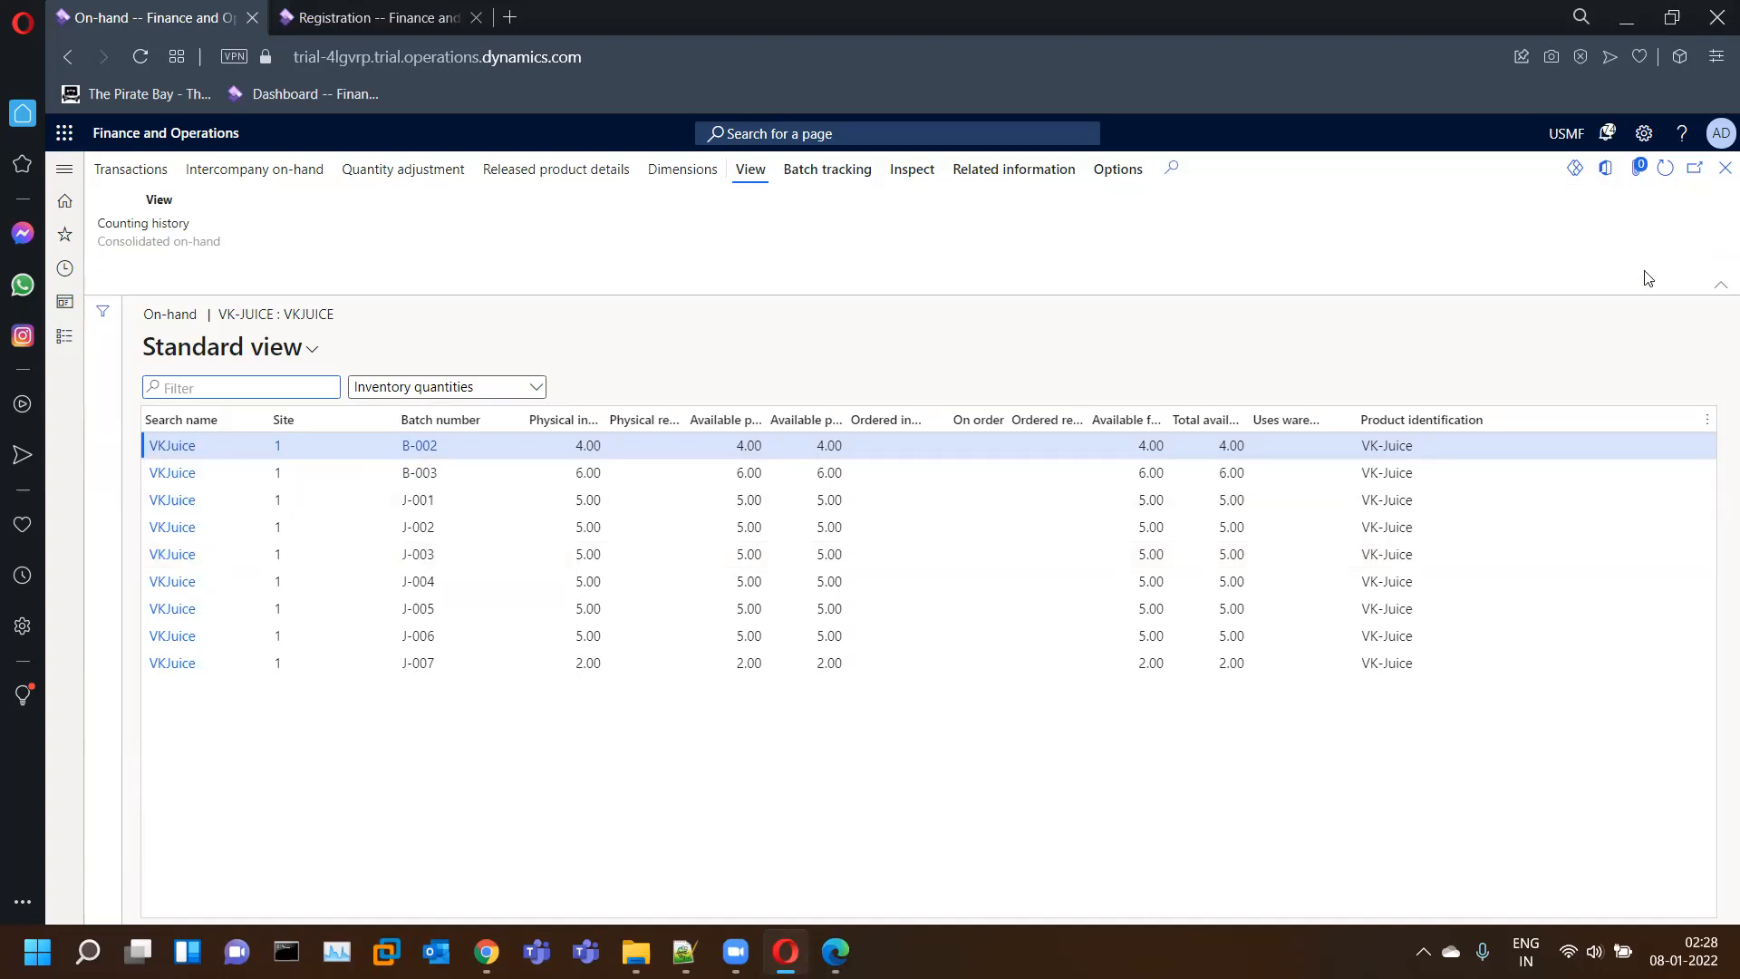
pyautogui.click(1724, 170)
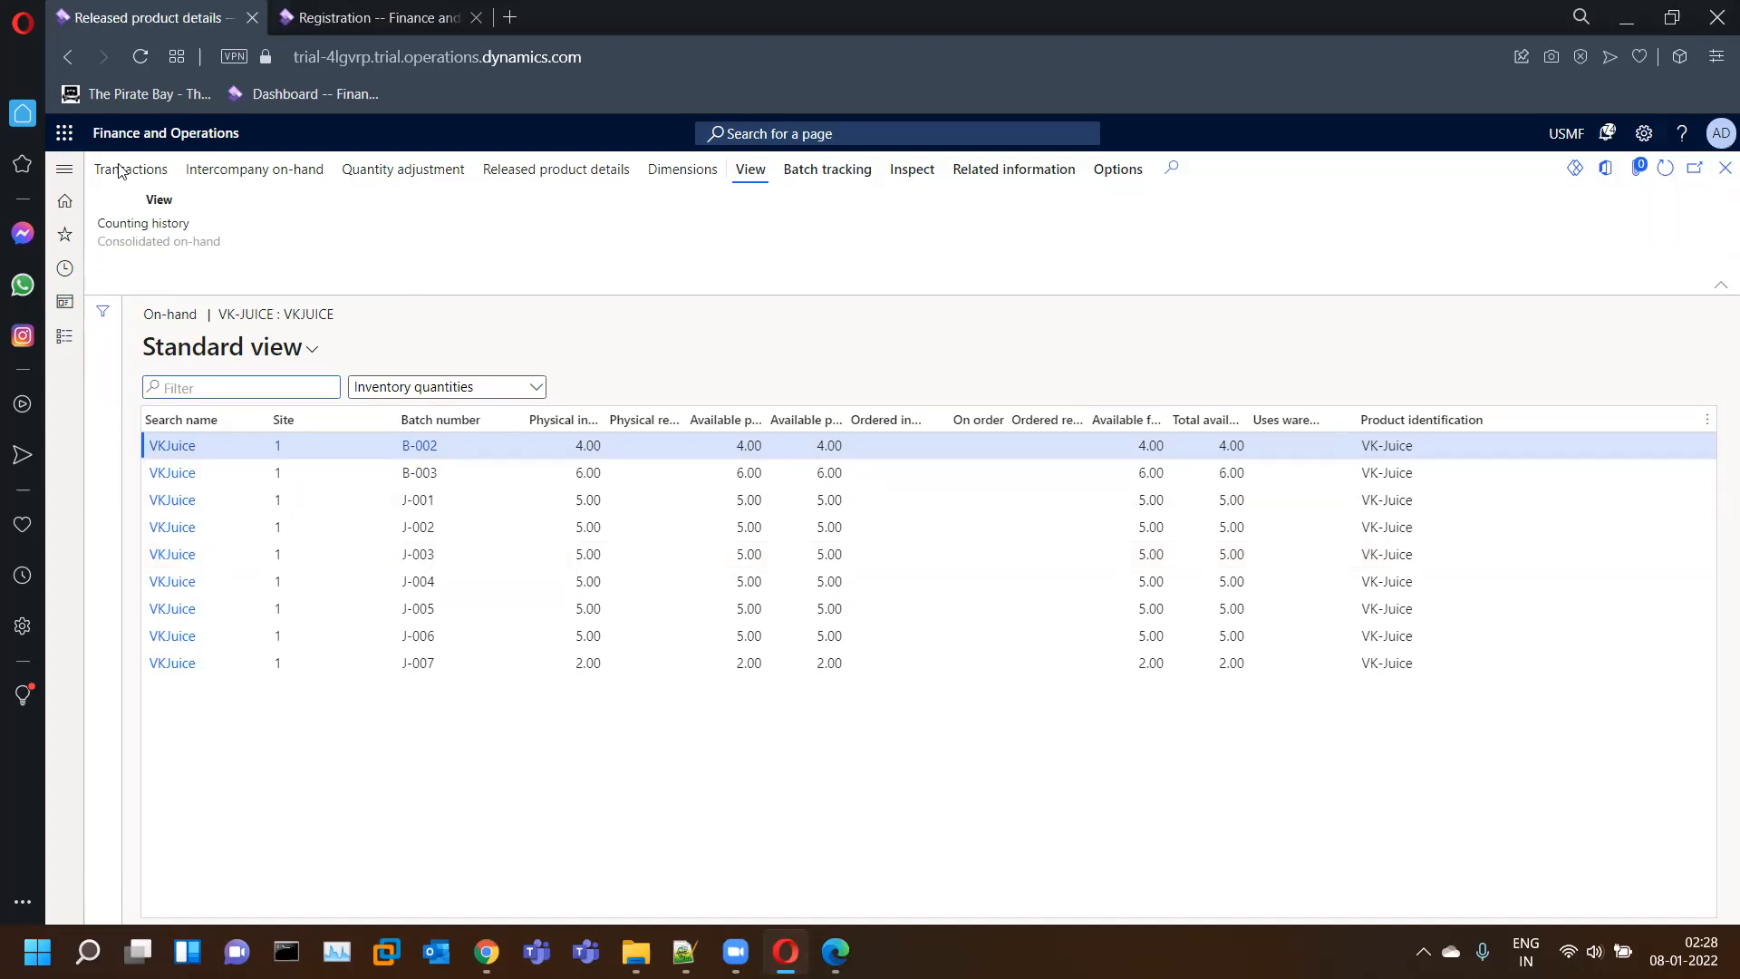
# - Start a new released product with VK-Laptop as its product number and product name
pyautogui.click(176, 170)
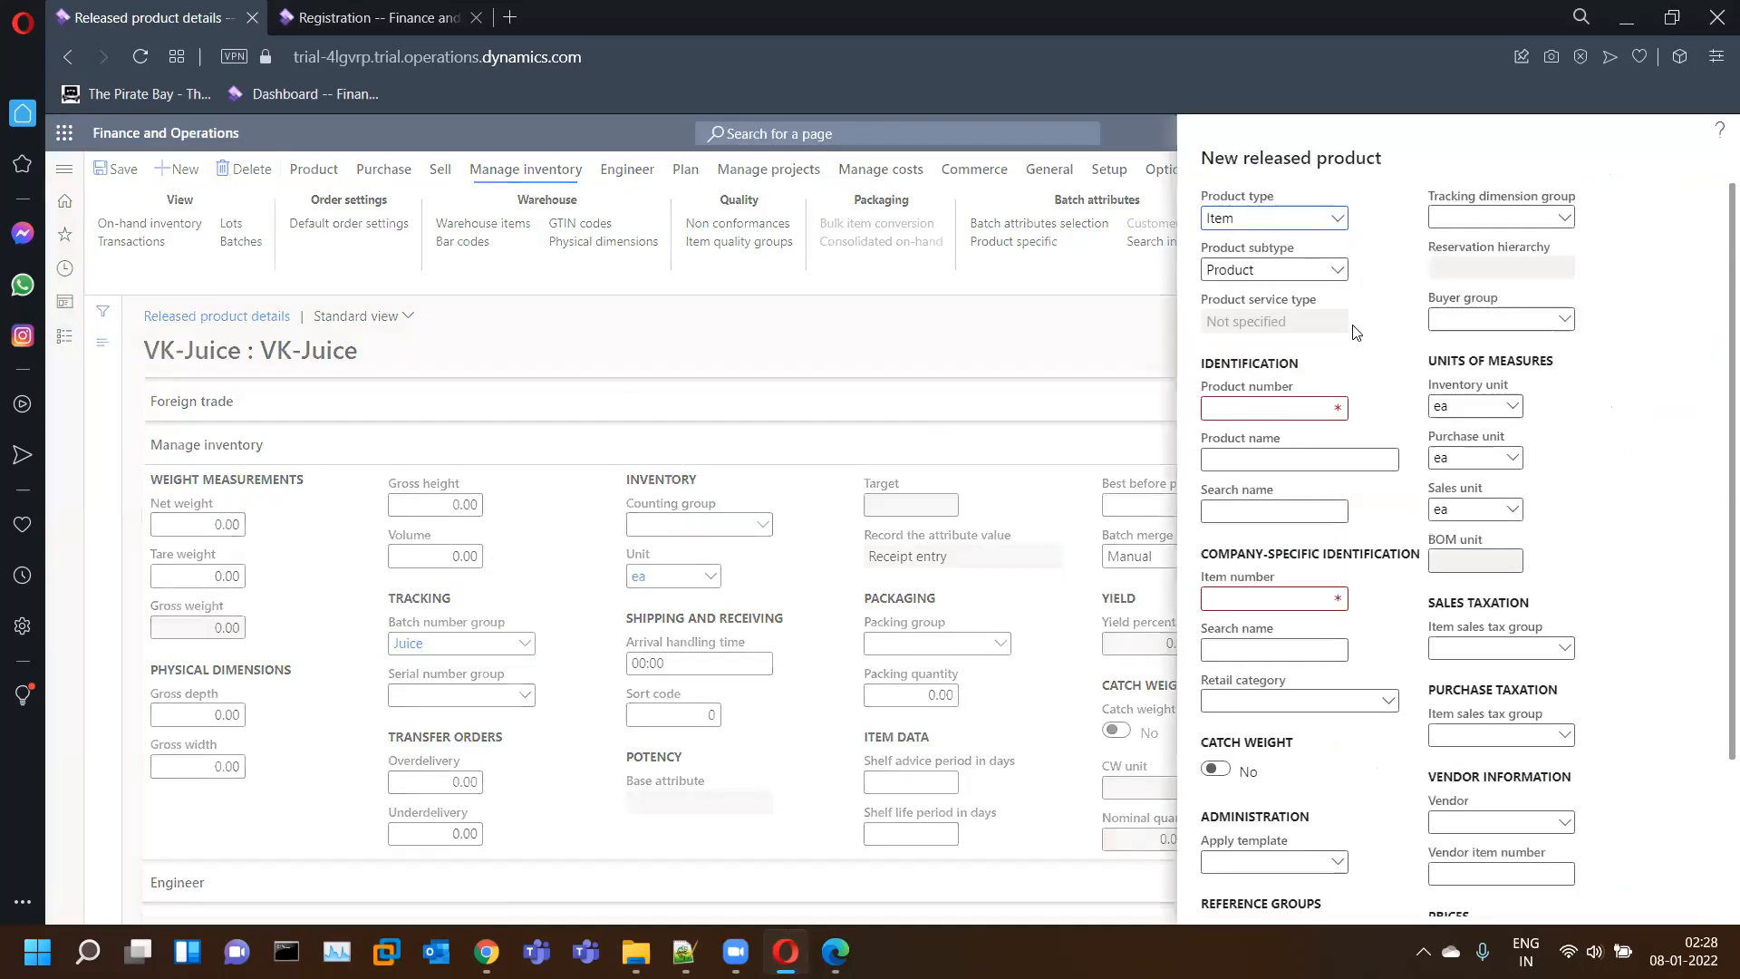
pyautogui.click(1265, 399)
pyautogui.write('VK-Laptop')
pyautogui.moveTo(1324, 410); pyautogui.dragTo(1167, 402)
pyautogui.hotkey('ctrl', 'c')
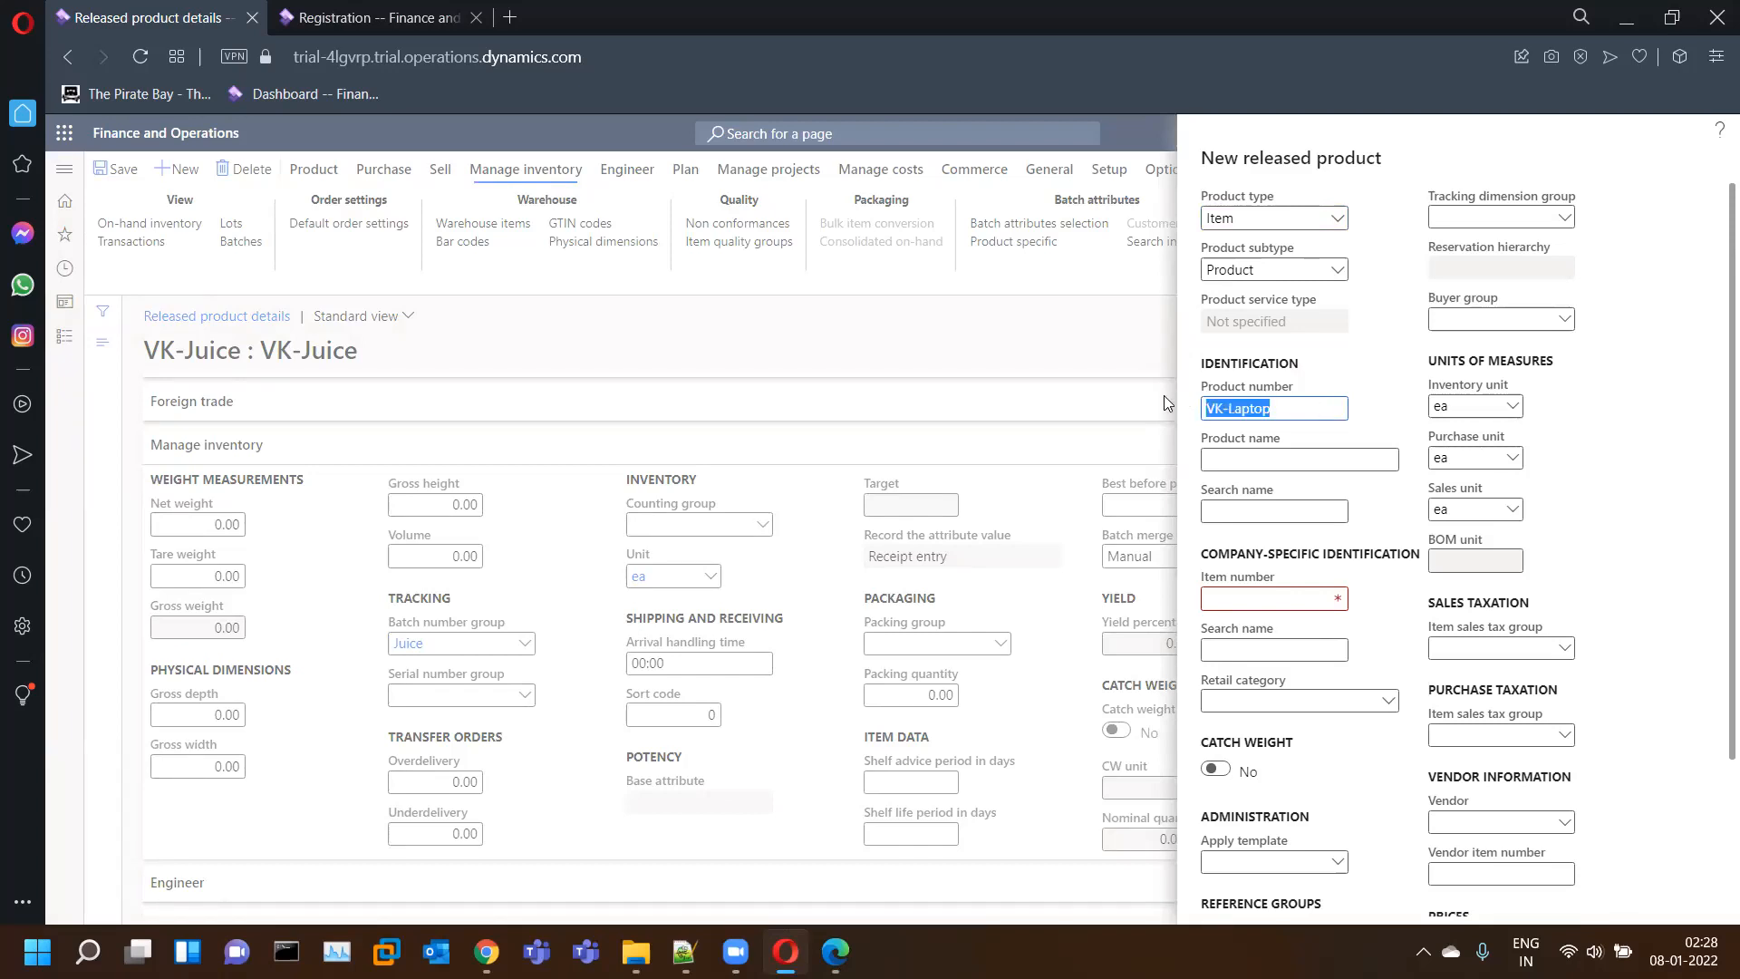
pyautogui.press('Tab')
pyautogui.hotkey('ctrl', 'v')
pyautogui.press('Tab')
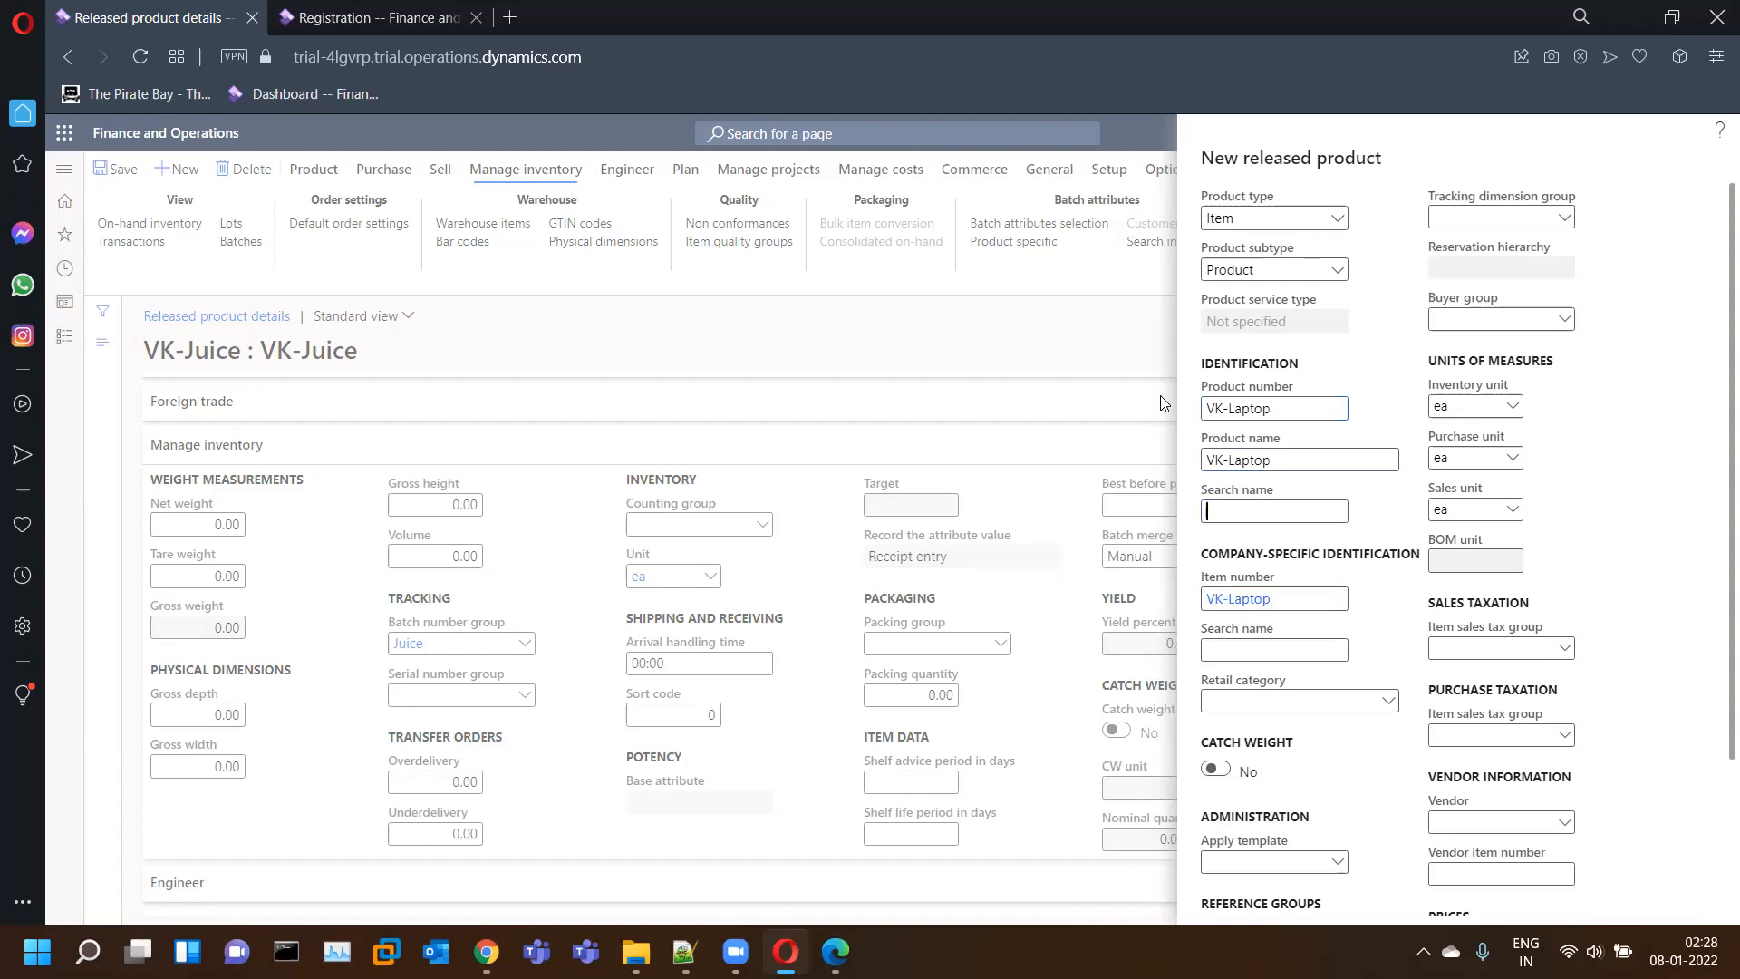
pyautogui.scroll(-2, 1360, 781)
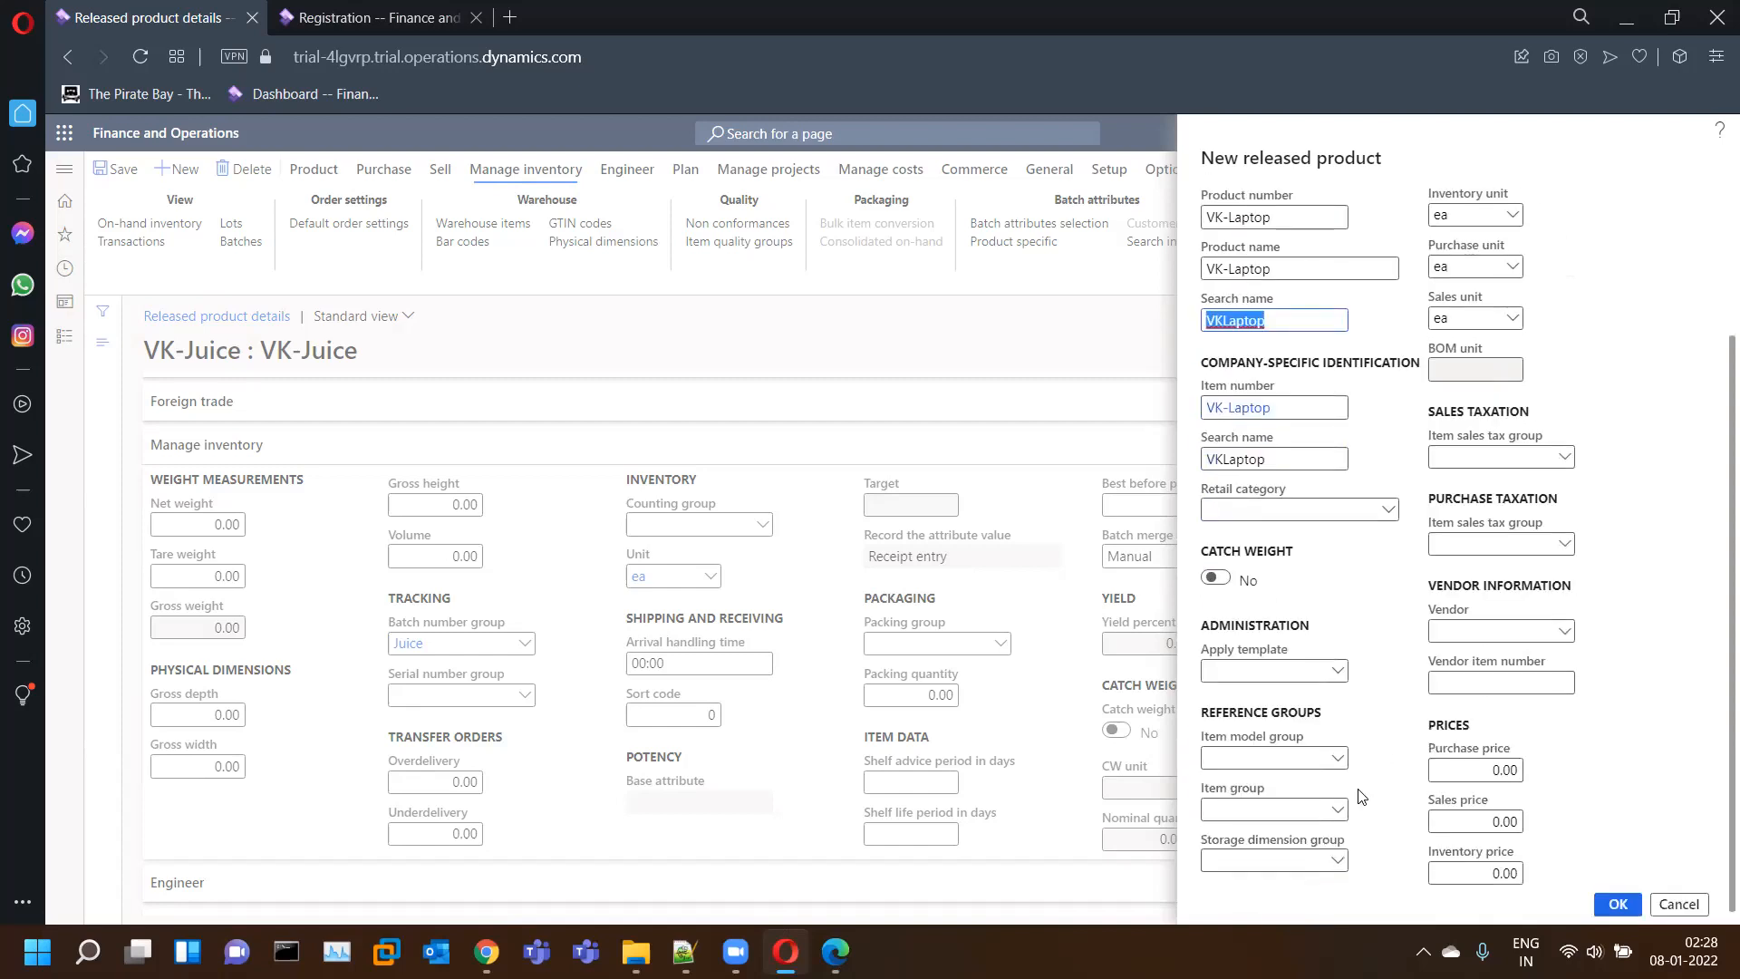
# - Assign item model group FIFO, item group AudioRM and storage dimension group SiteWH to the new VK-Laptop product
pyautogui.click(1340, 764)
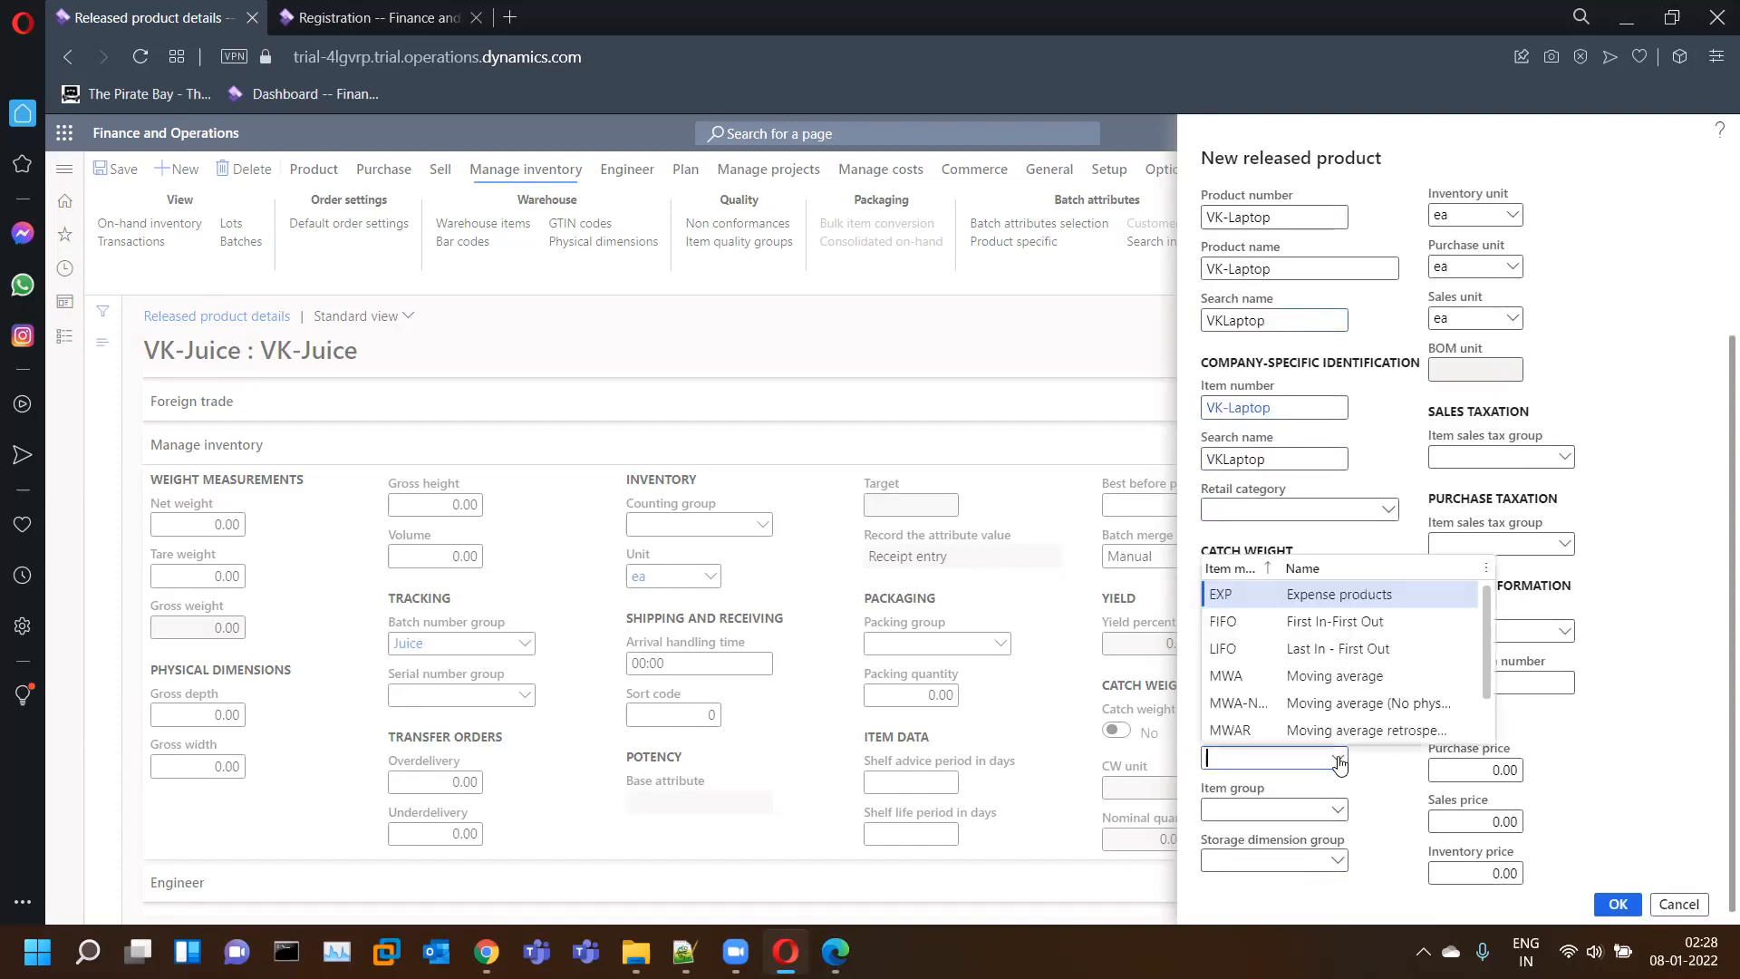
pyautogui.click(1346, 622)
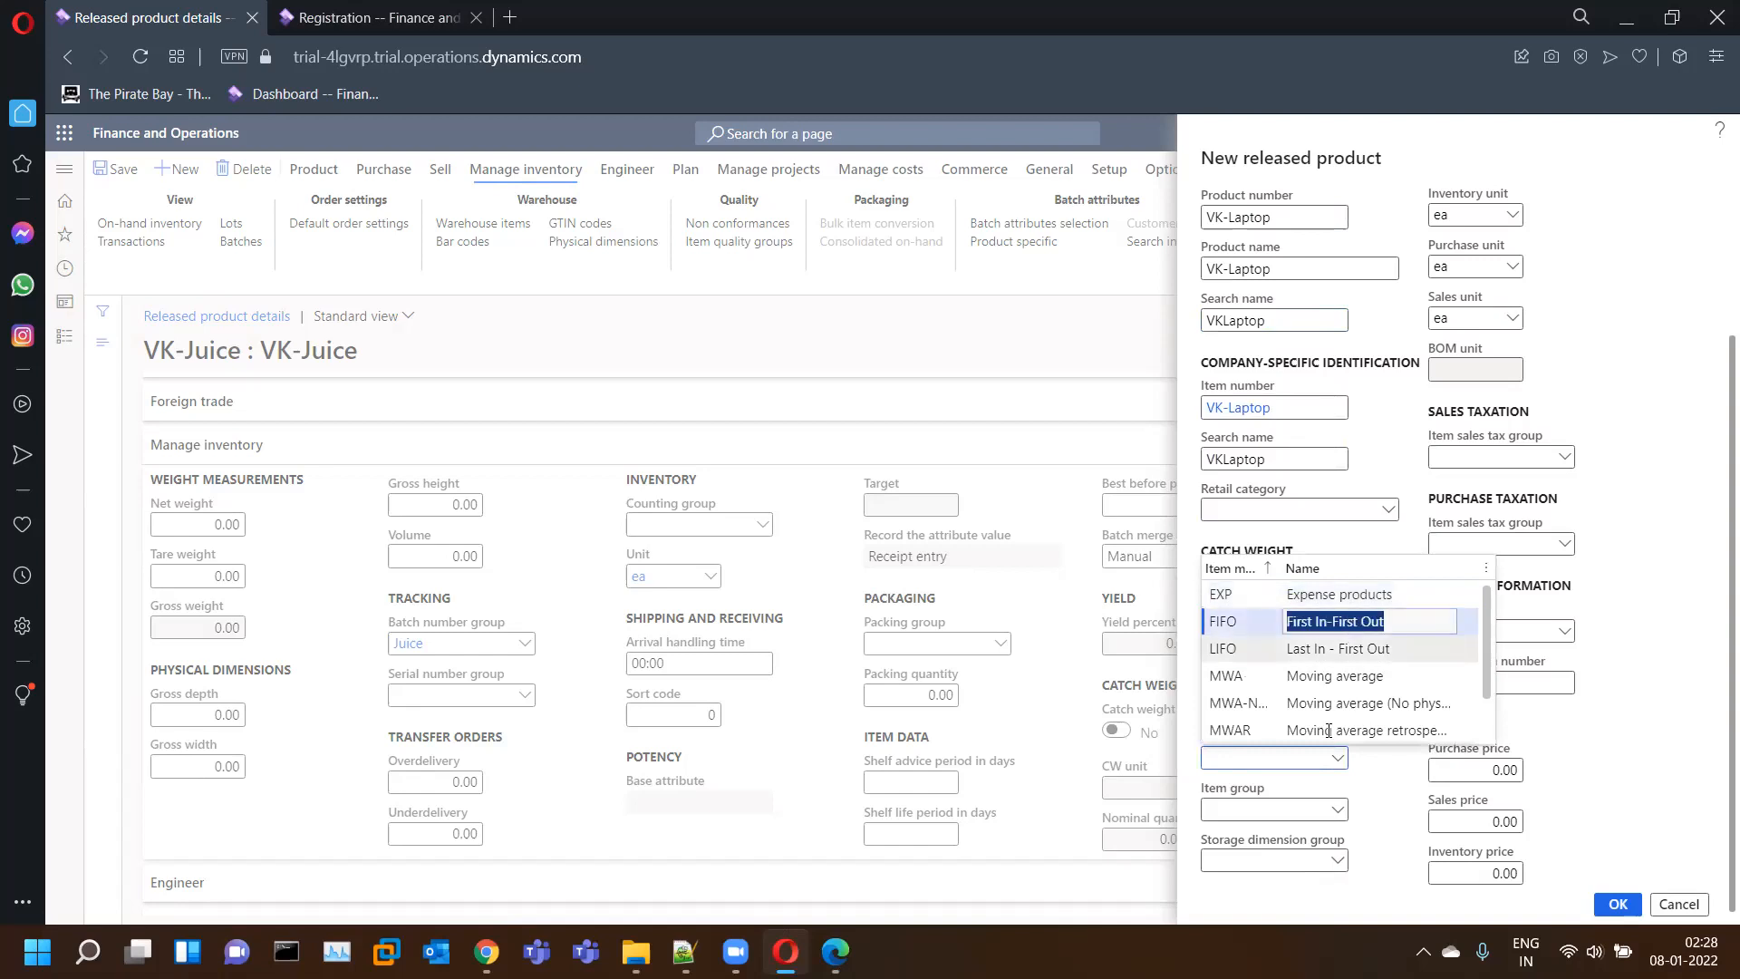
pyautogui.click(1340, 810)
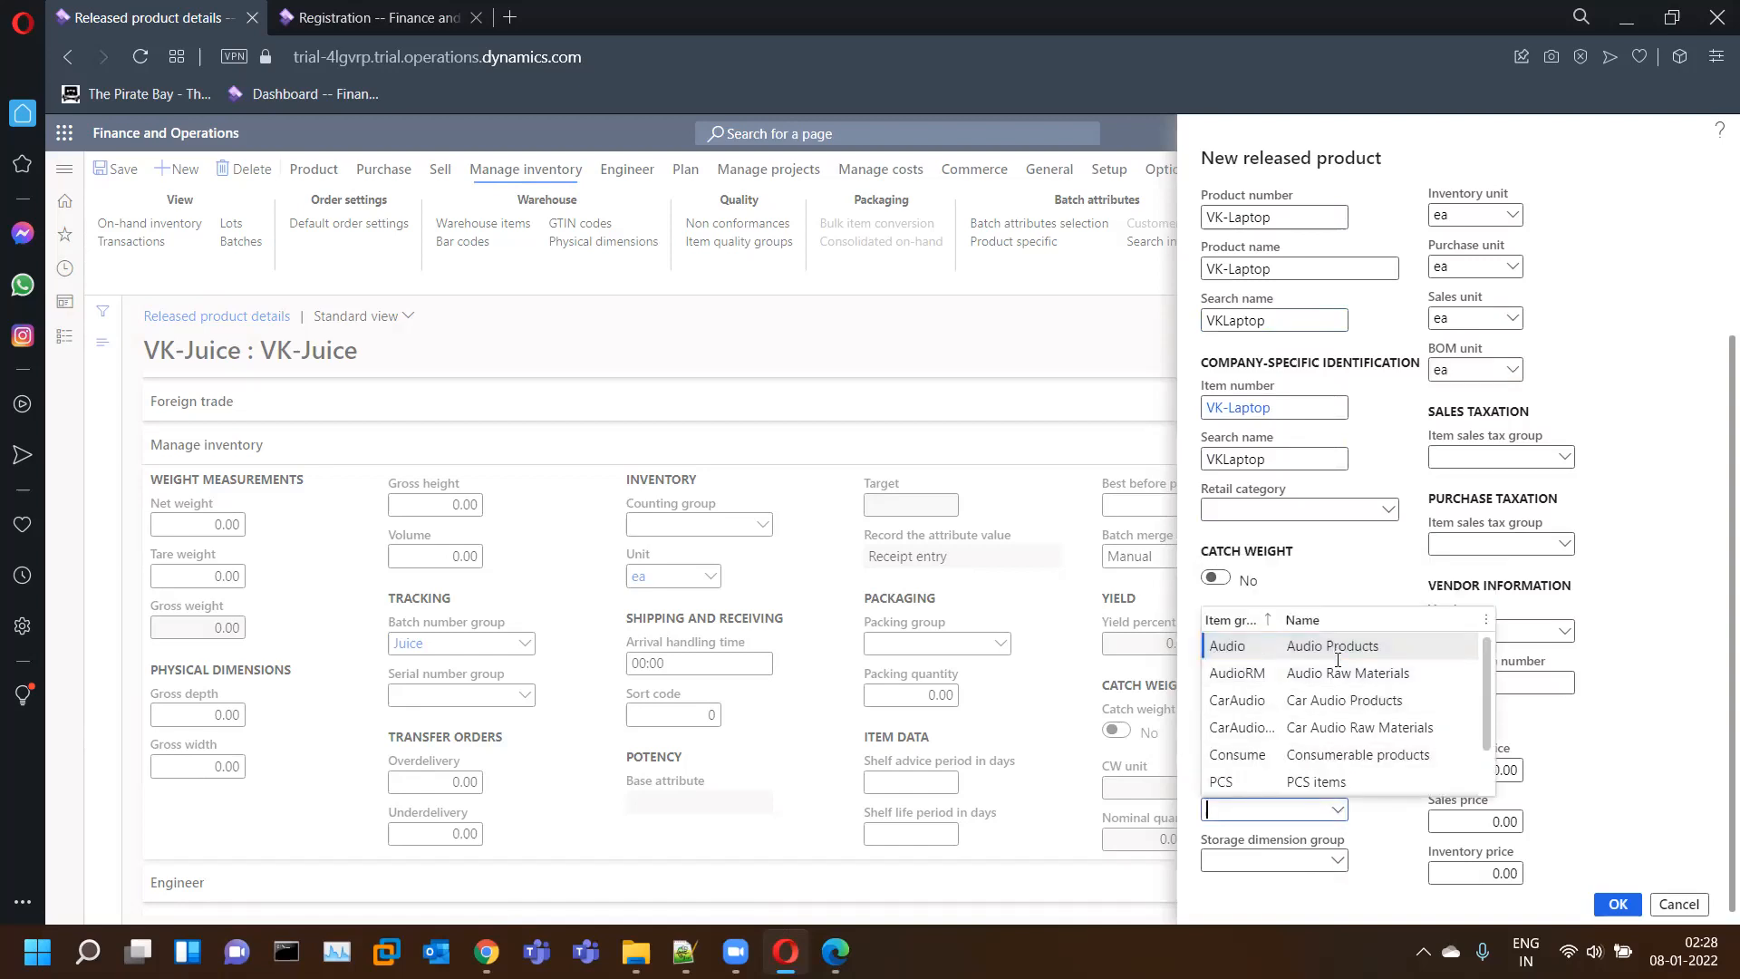
pyautogui.click(1340, 671)
pyautogui.click(1340, 862)
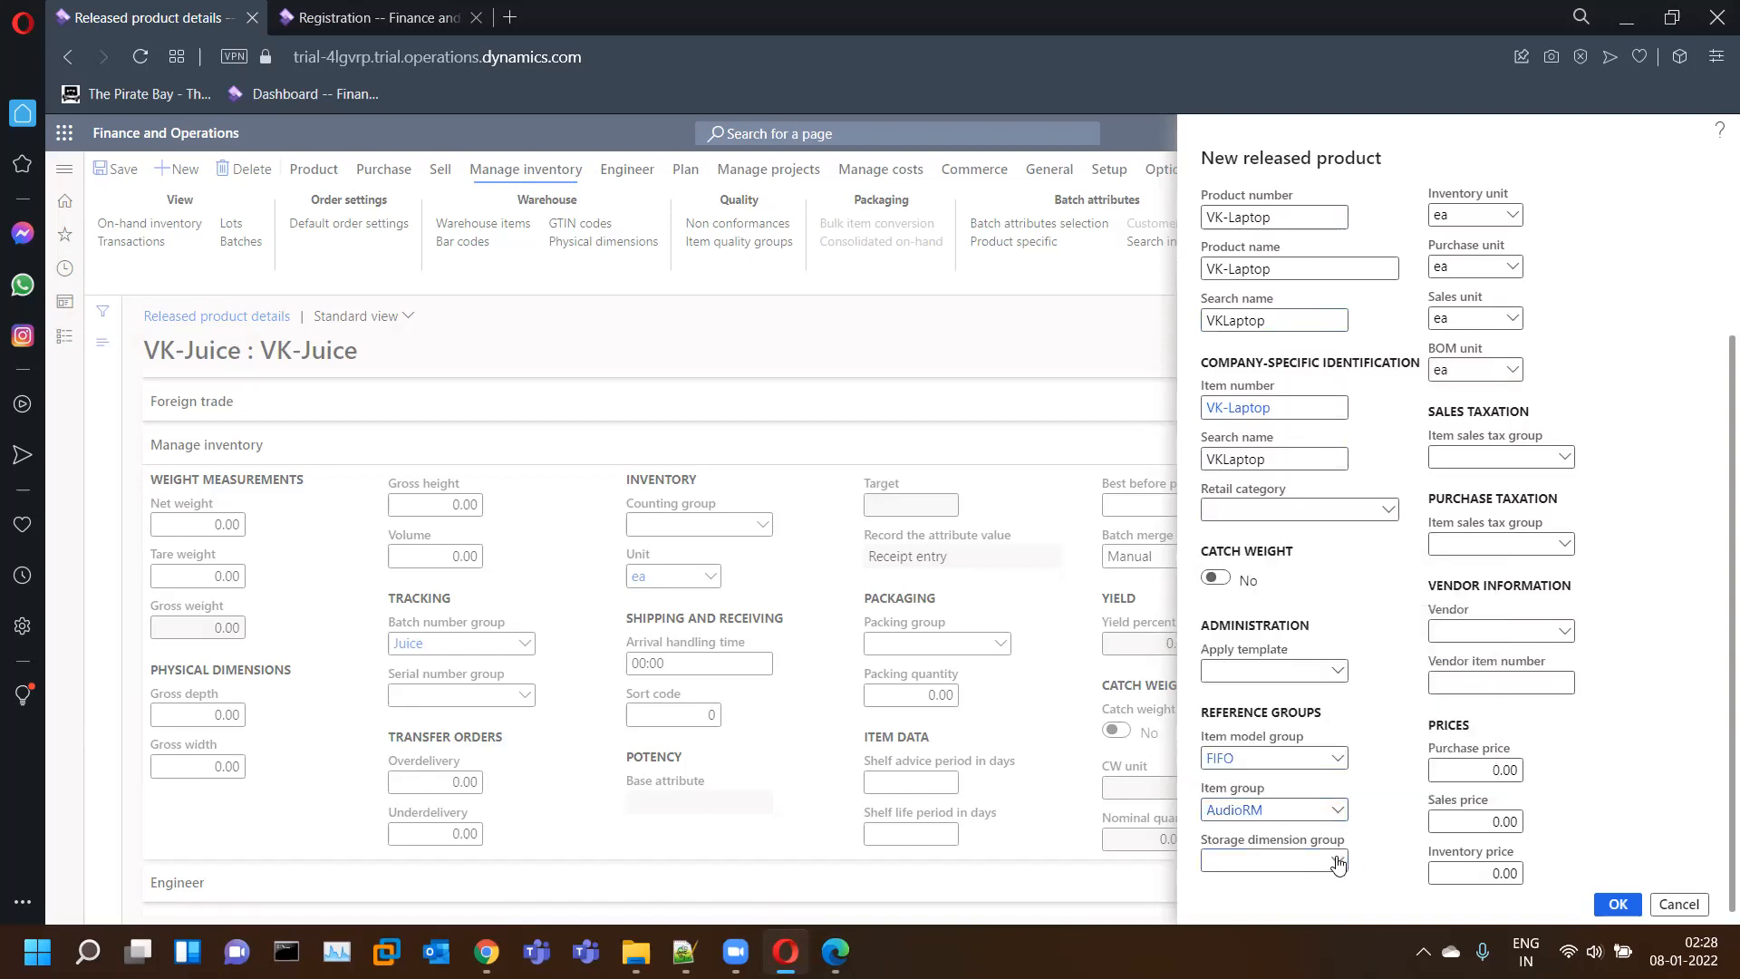
pyautogui.click(1341, 726)
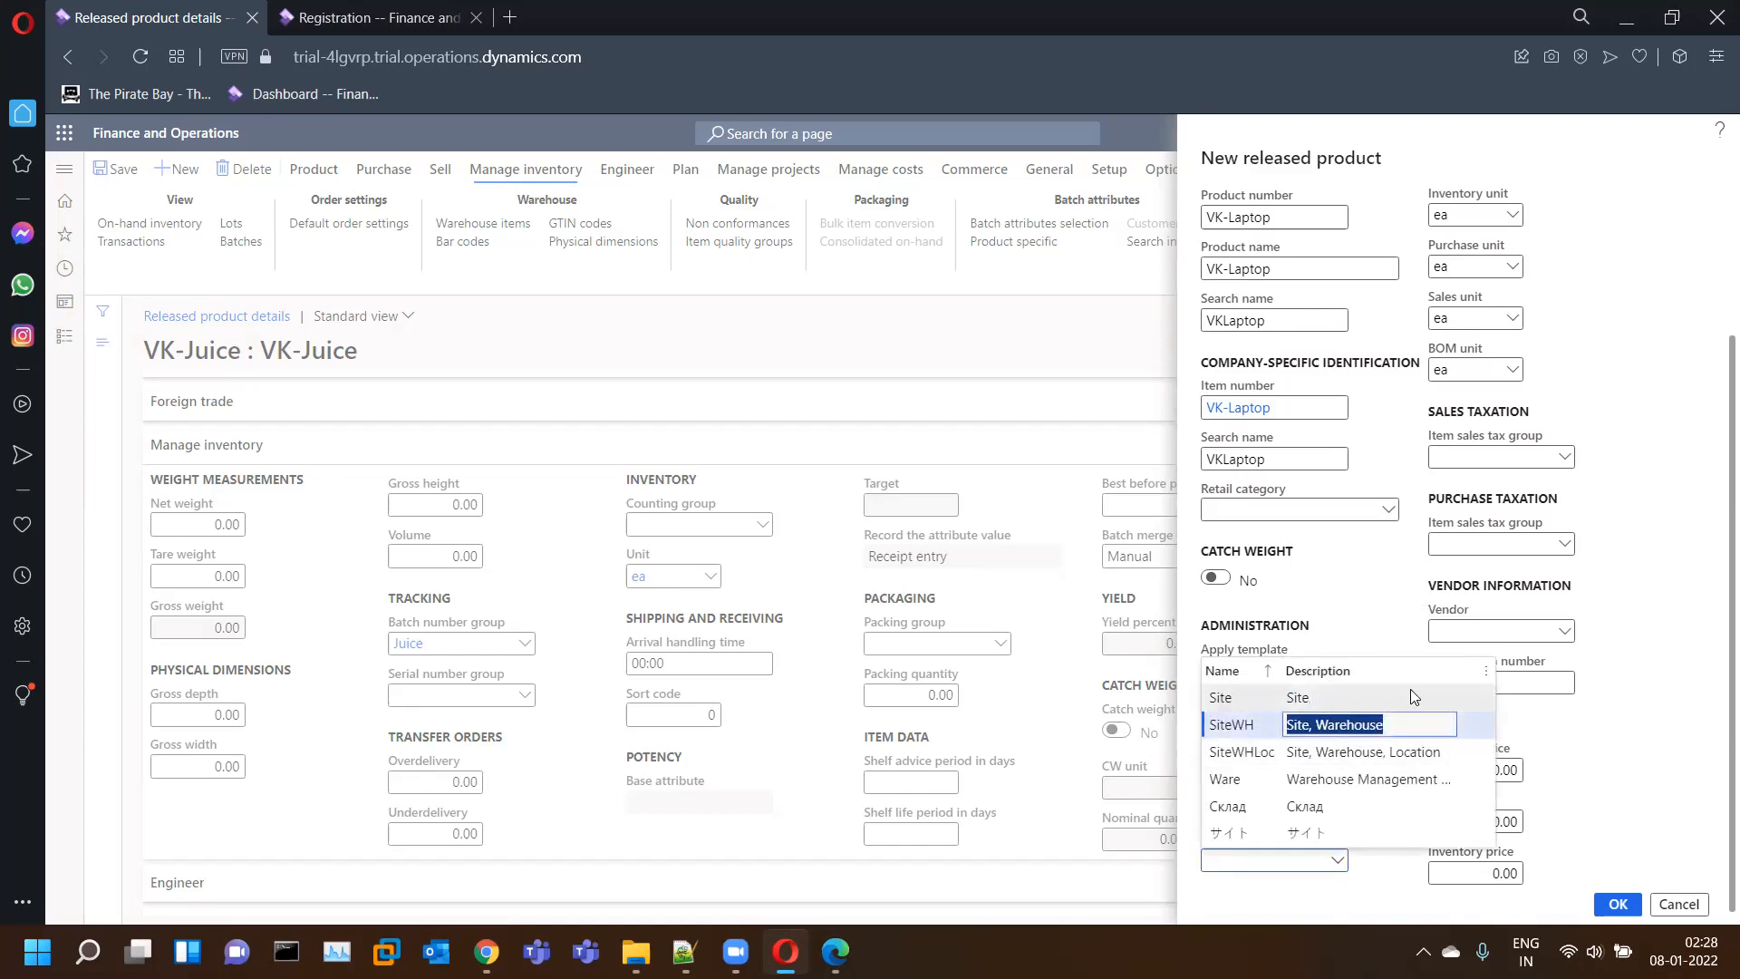
# - Open the tracking dimension group details from the new product form and examine the Serial and SerialProd groups
pyautogui.scroll(3, 1555, 227)
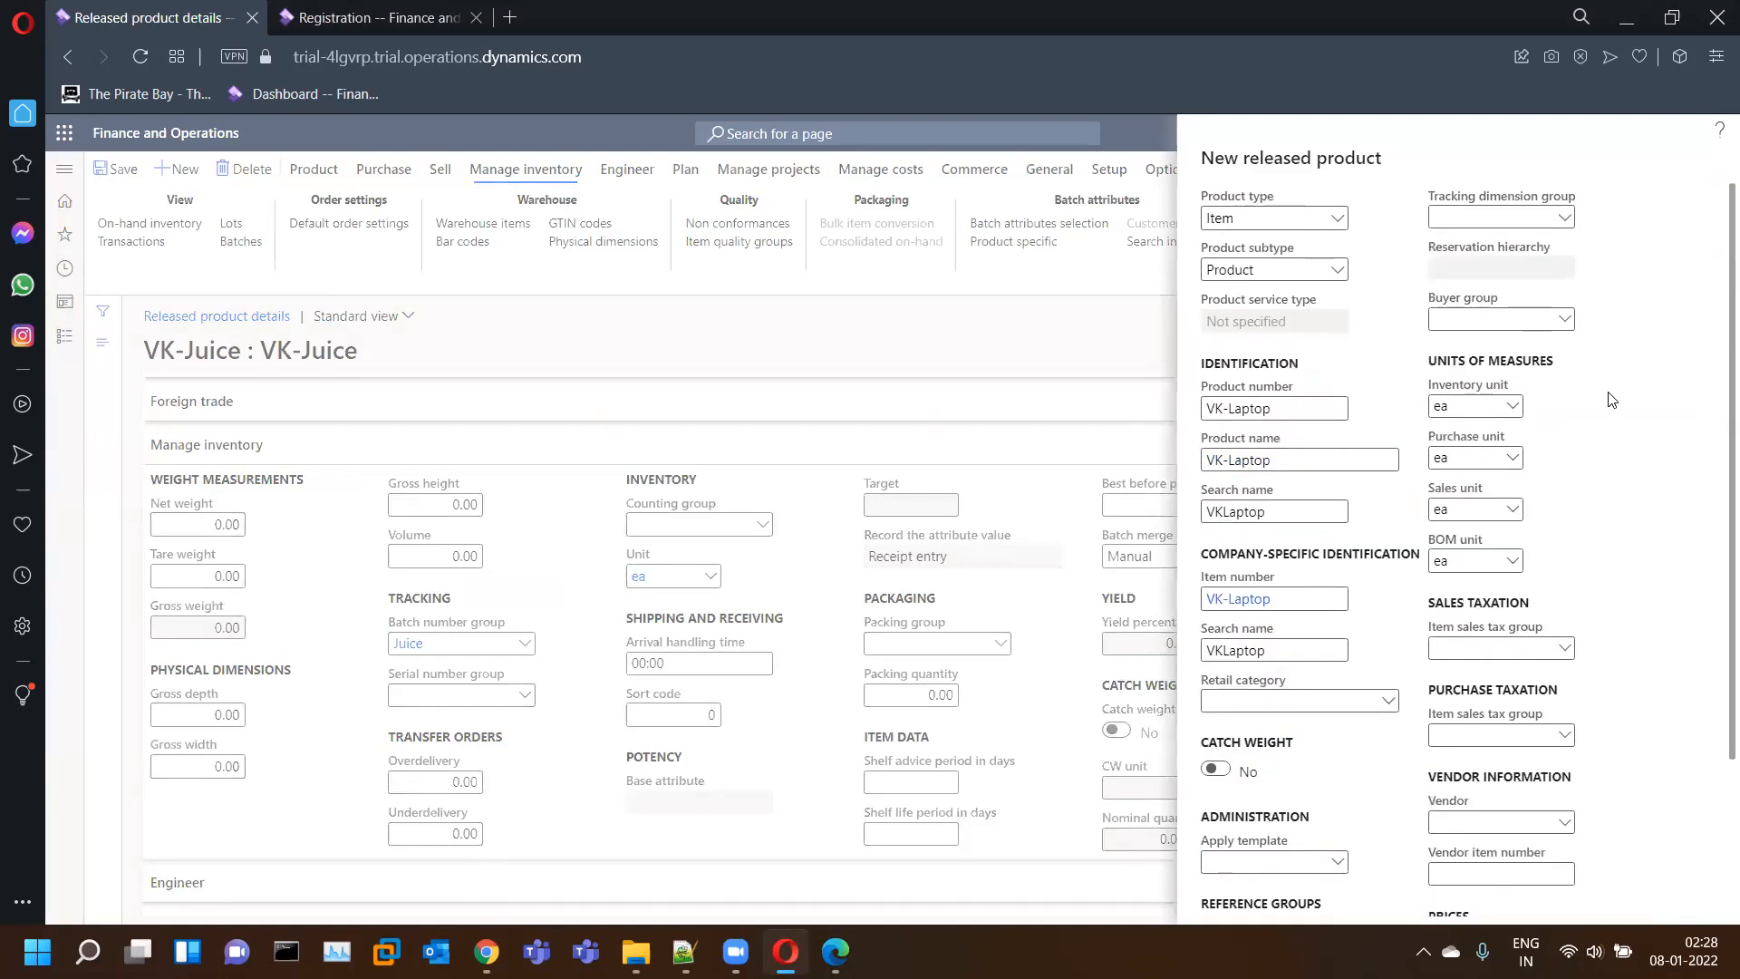
pyautogui.click(1561, 219)
pyautogui.rightClick(1561, 222)
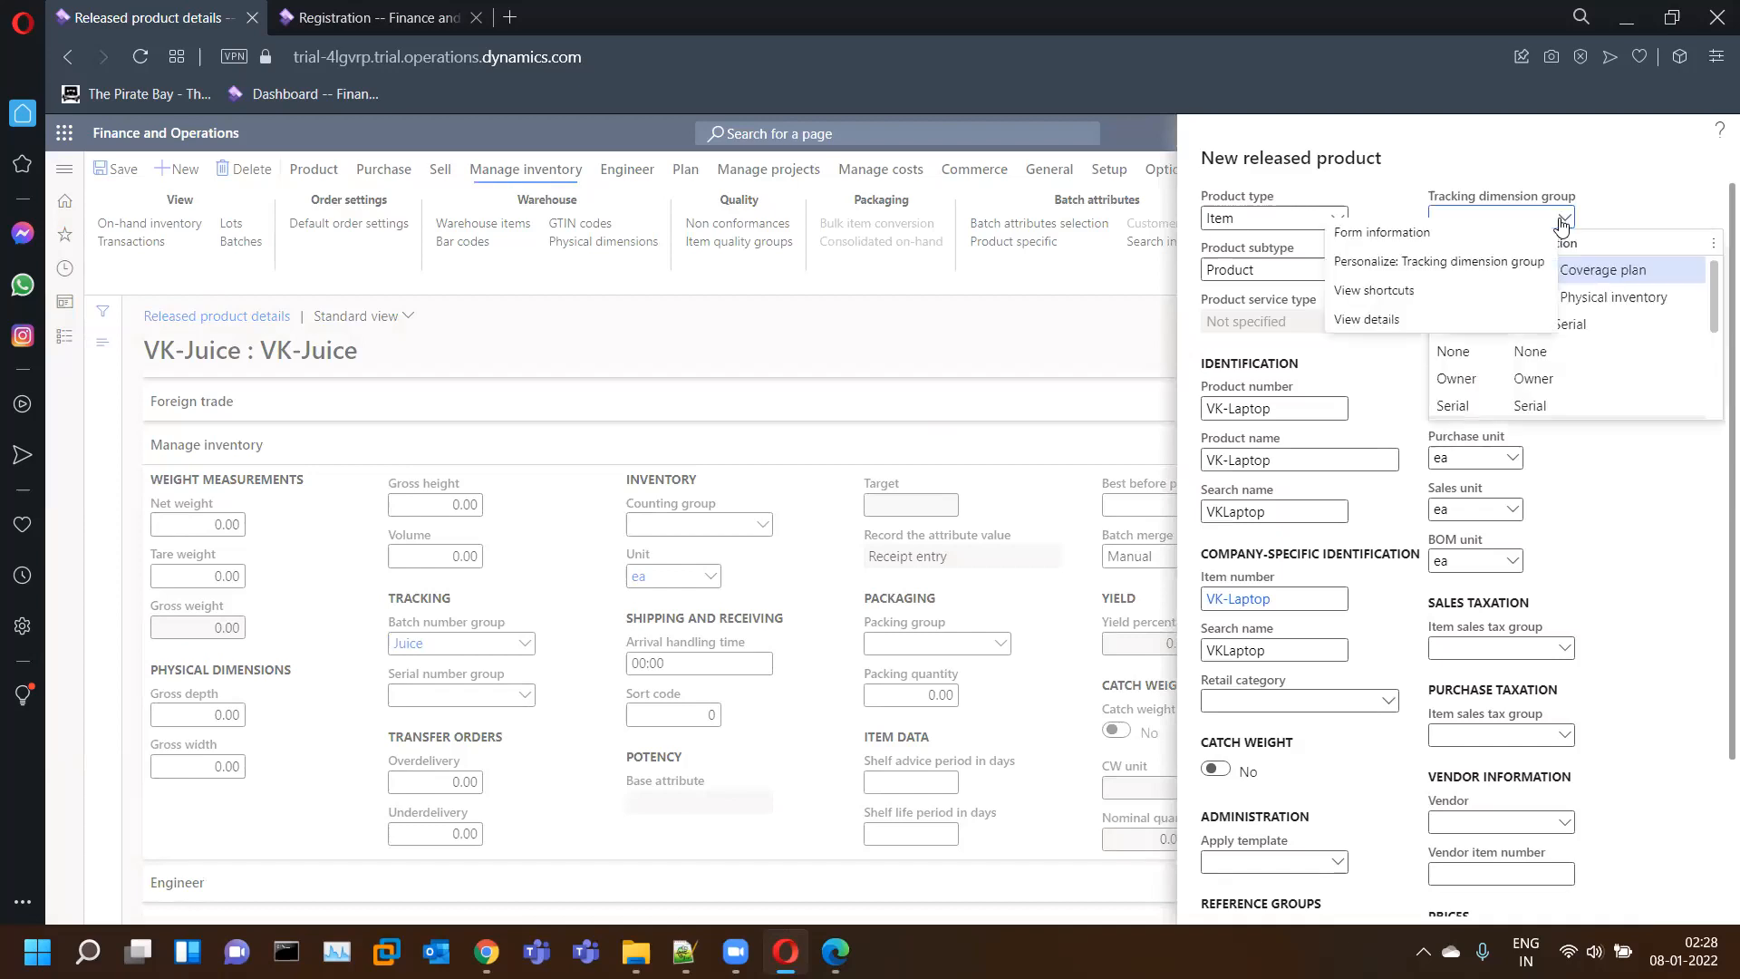
pyautogui.click(1402, 321)
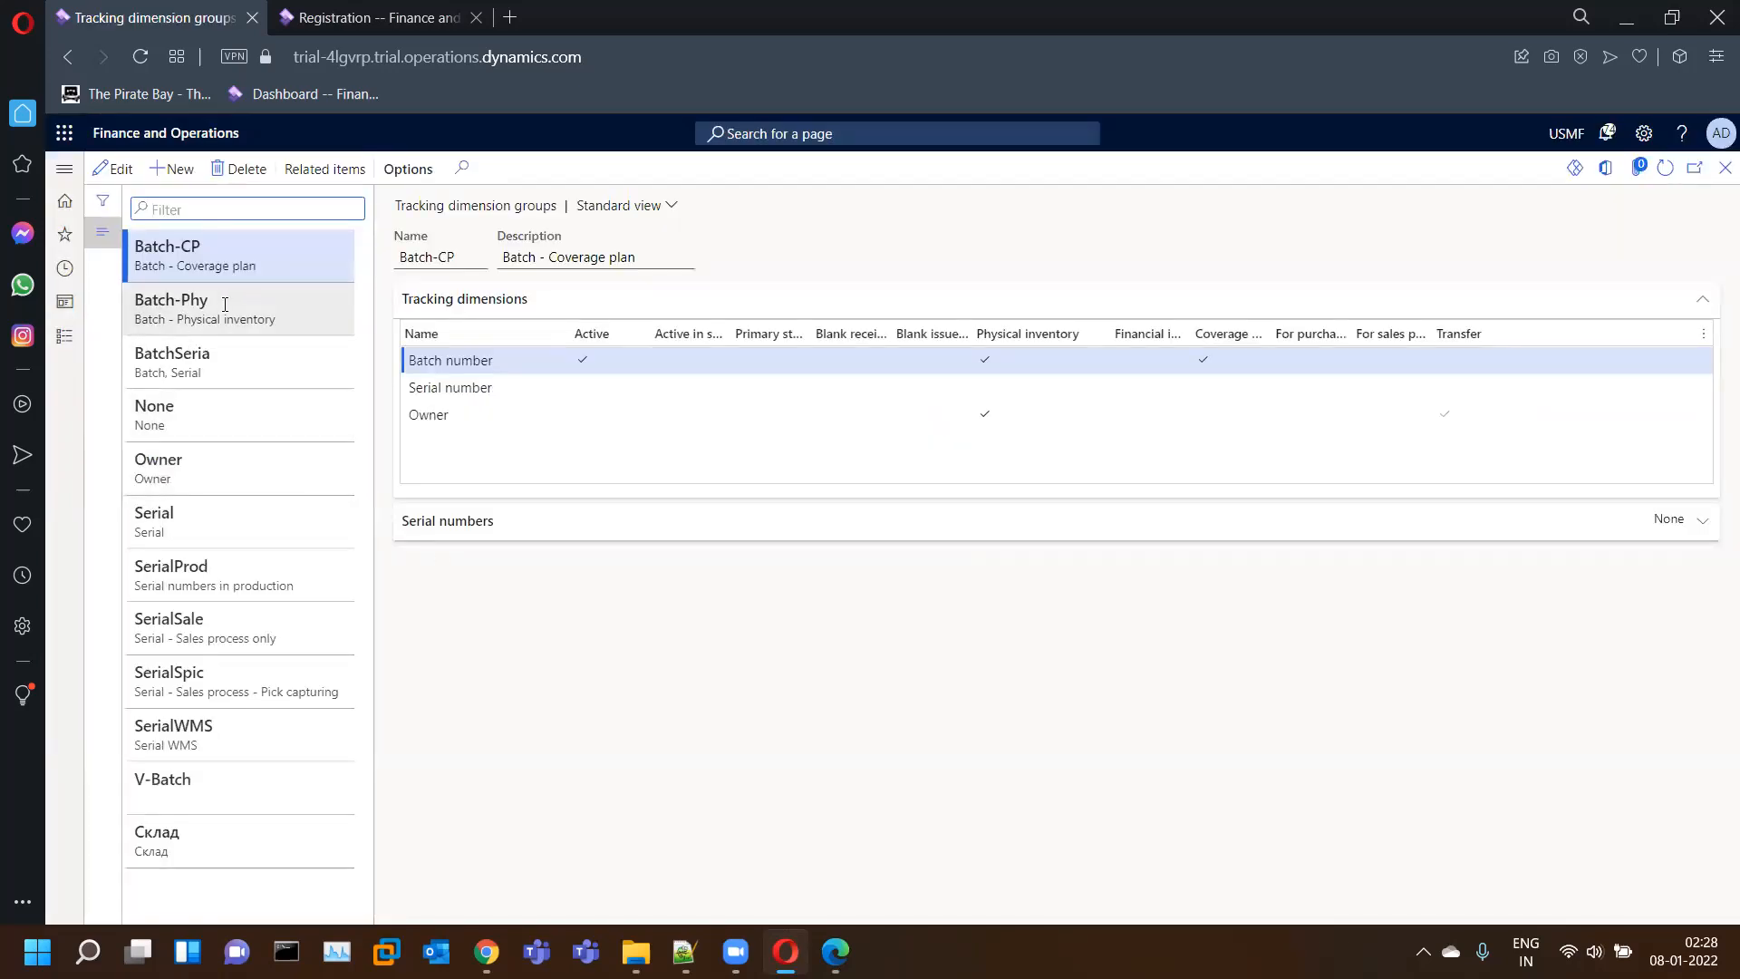
pyautogui.click(219, 522)
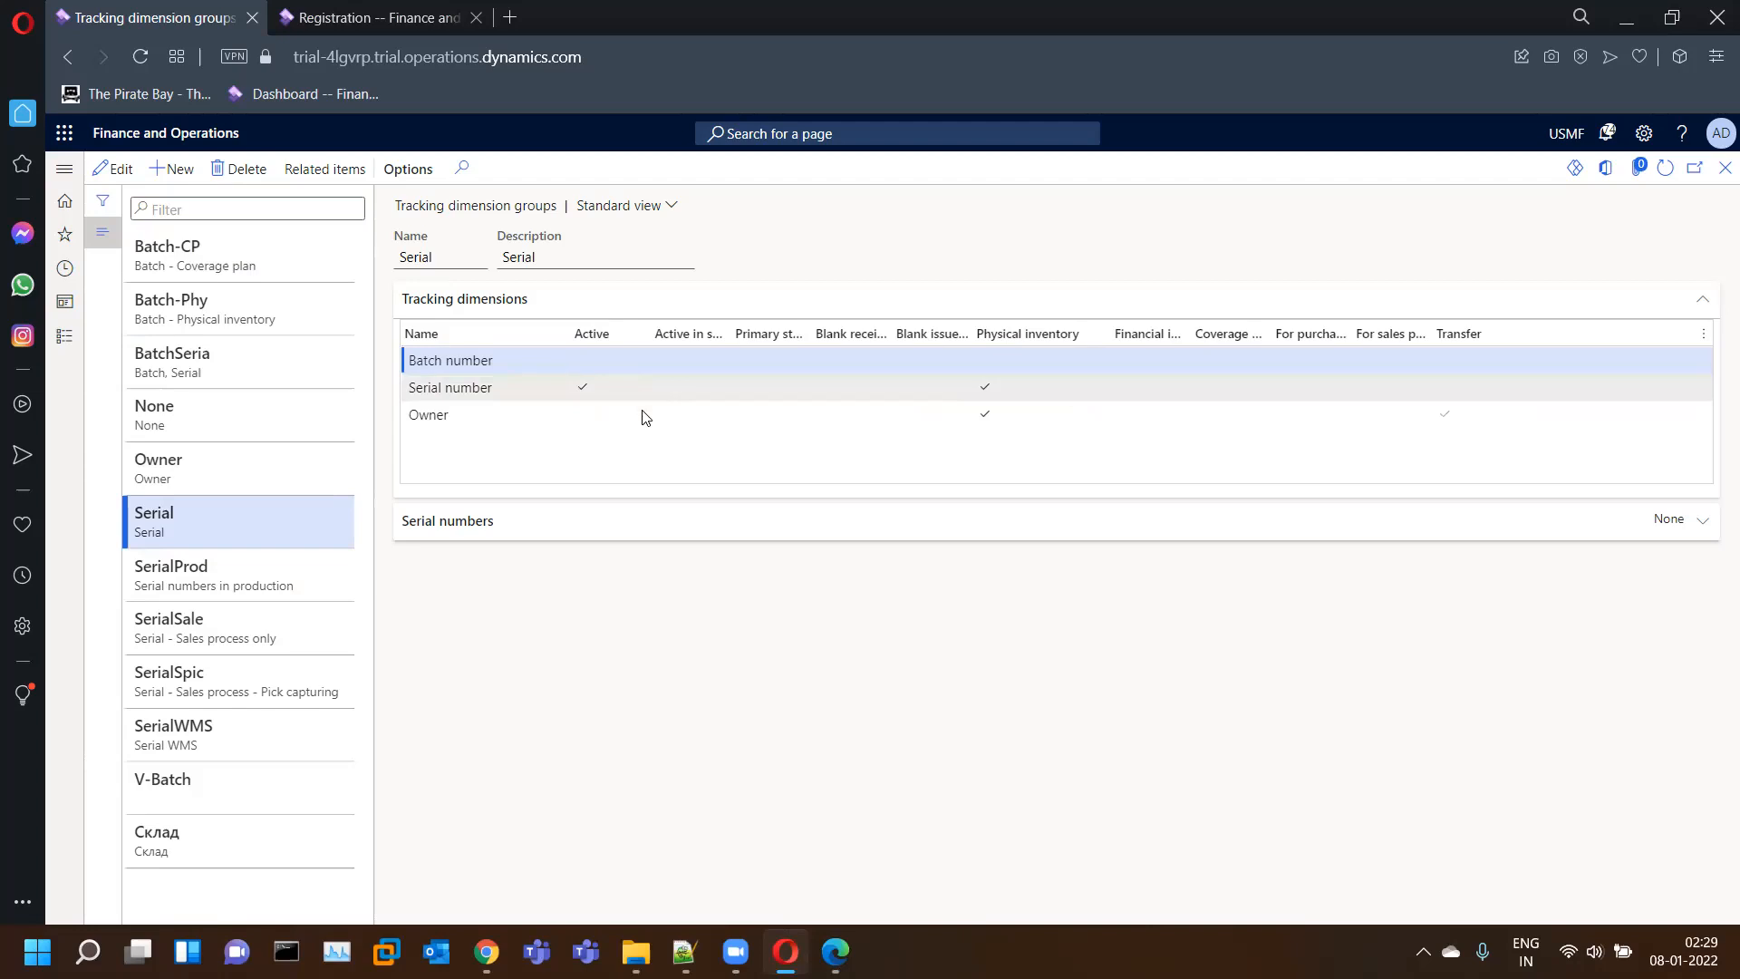
pyautogui.click(247, 572)
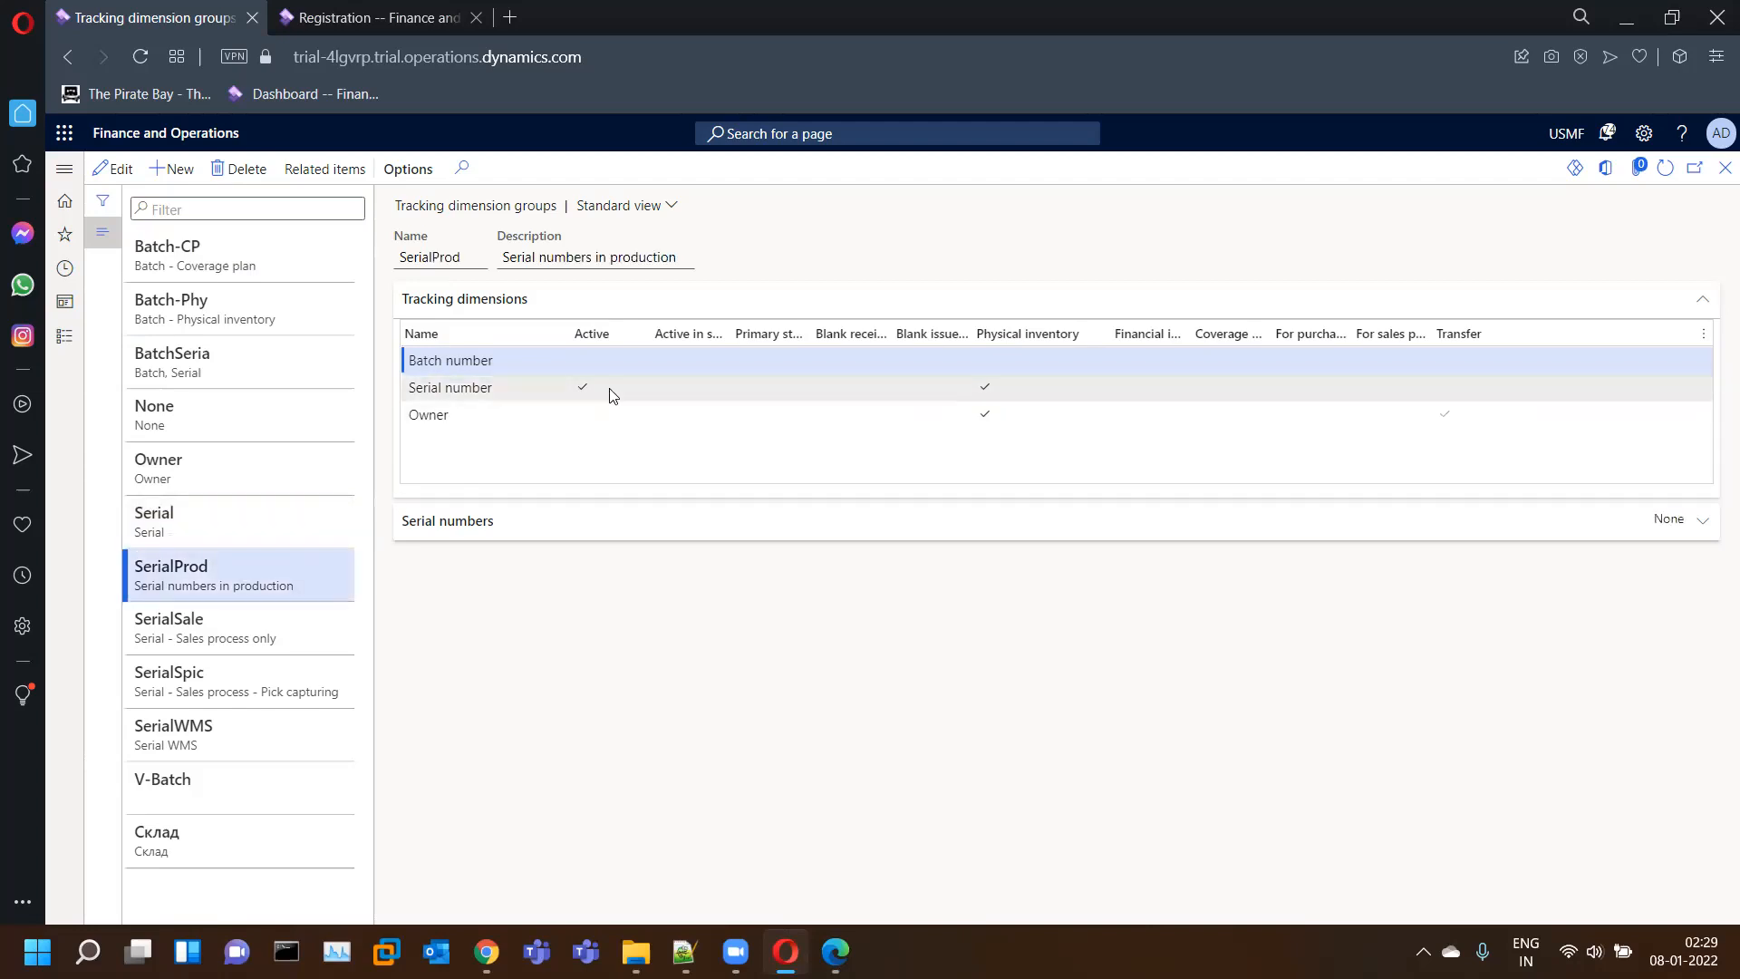
# - Create and save a new tracking dimension group with the name and description V-Serial
pyautogui.click(253, 518)
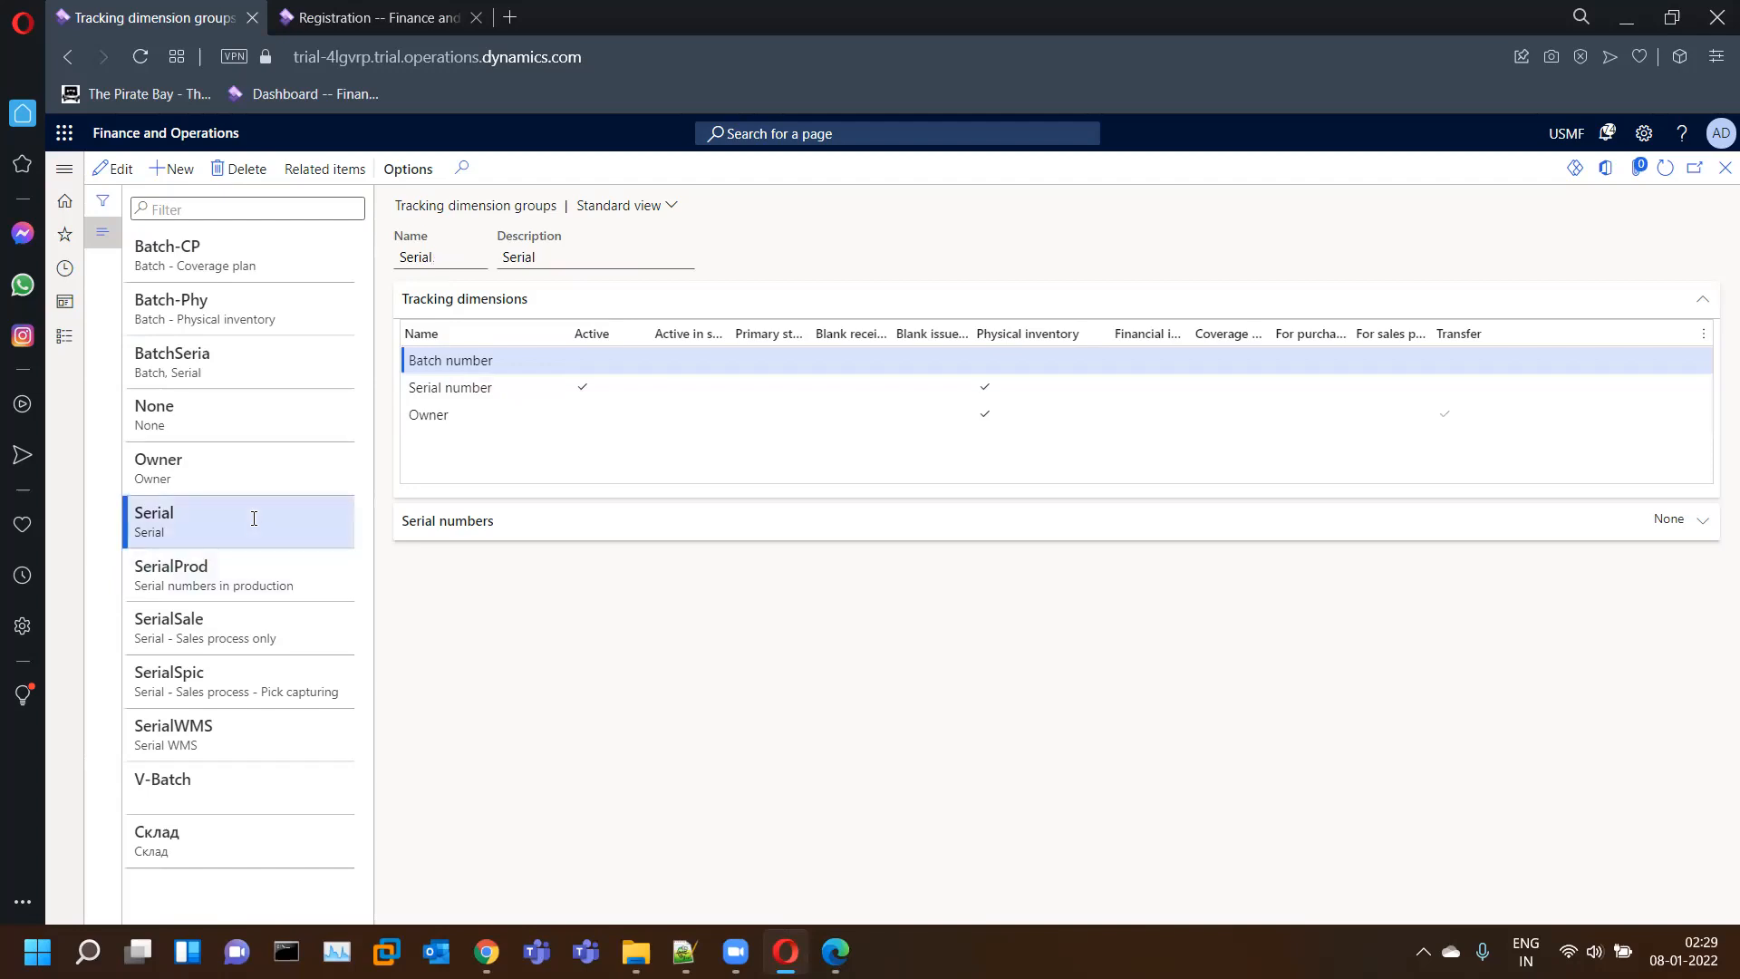
pyautogui.click(174, 169)
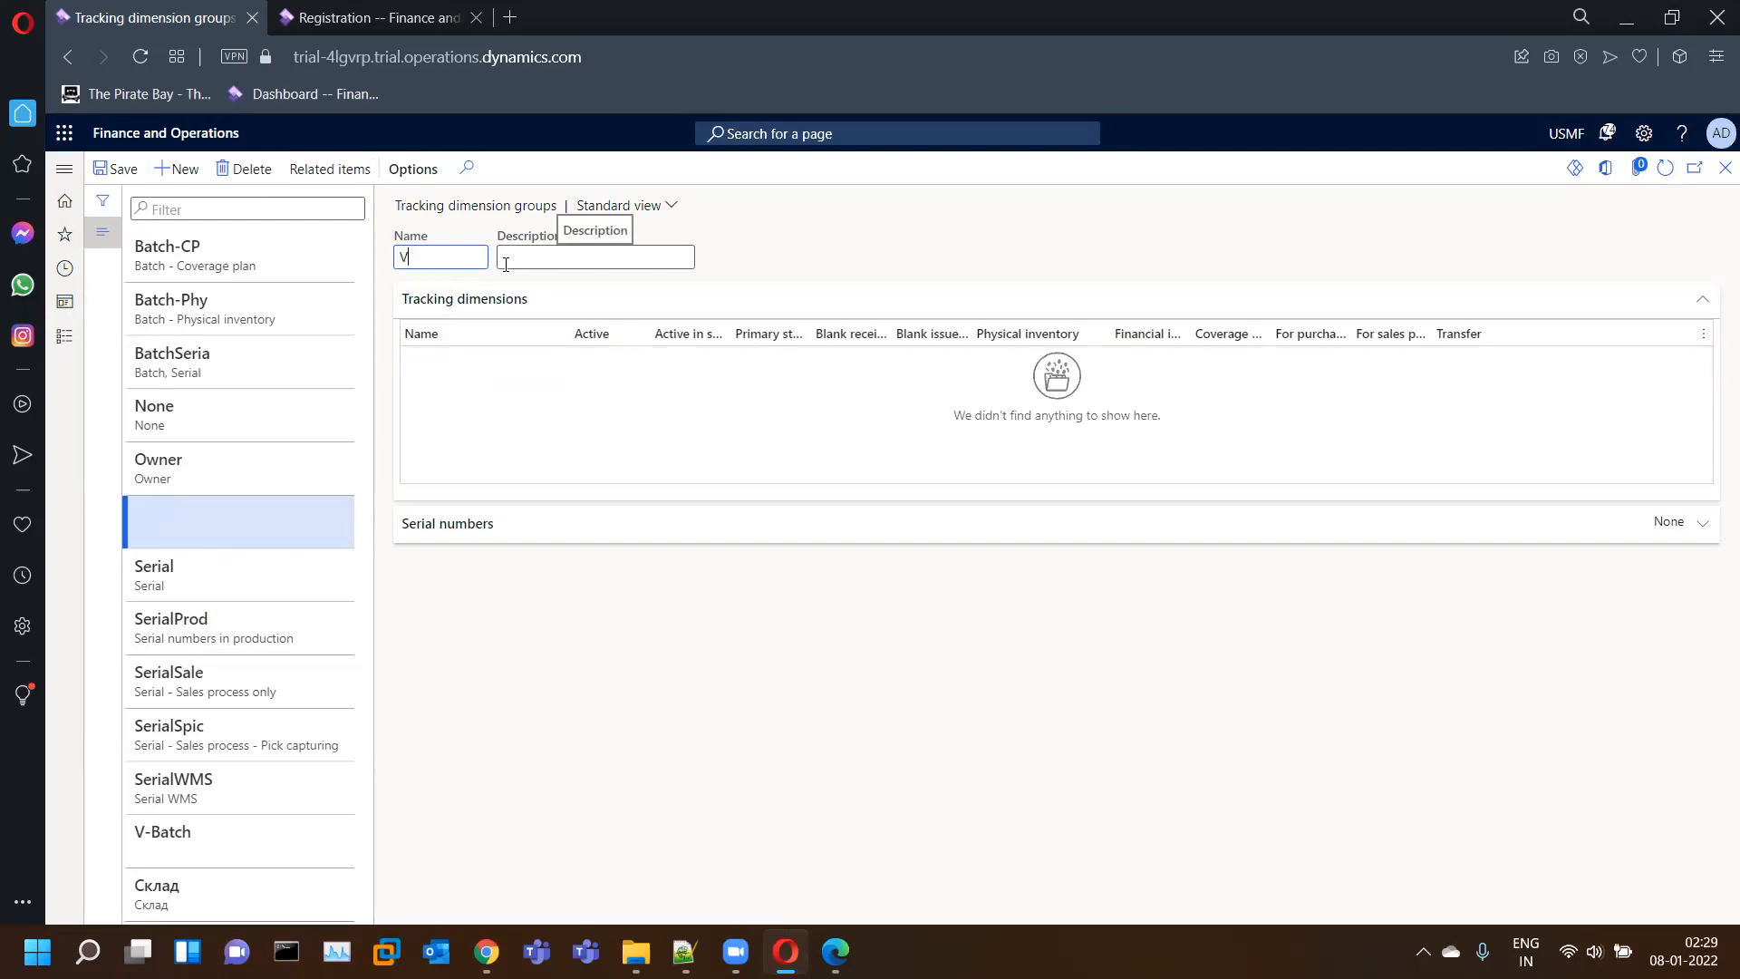
pyautogui.write('V-serai')
pyautogui.write('ial')
pyautogui.moveTo(454, 258); pyautogui.dragTo(372, 262)
pyautogui.hotkey('ctrl', 'c')
pyautogui.press('Tab')
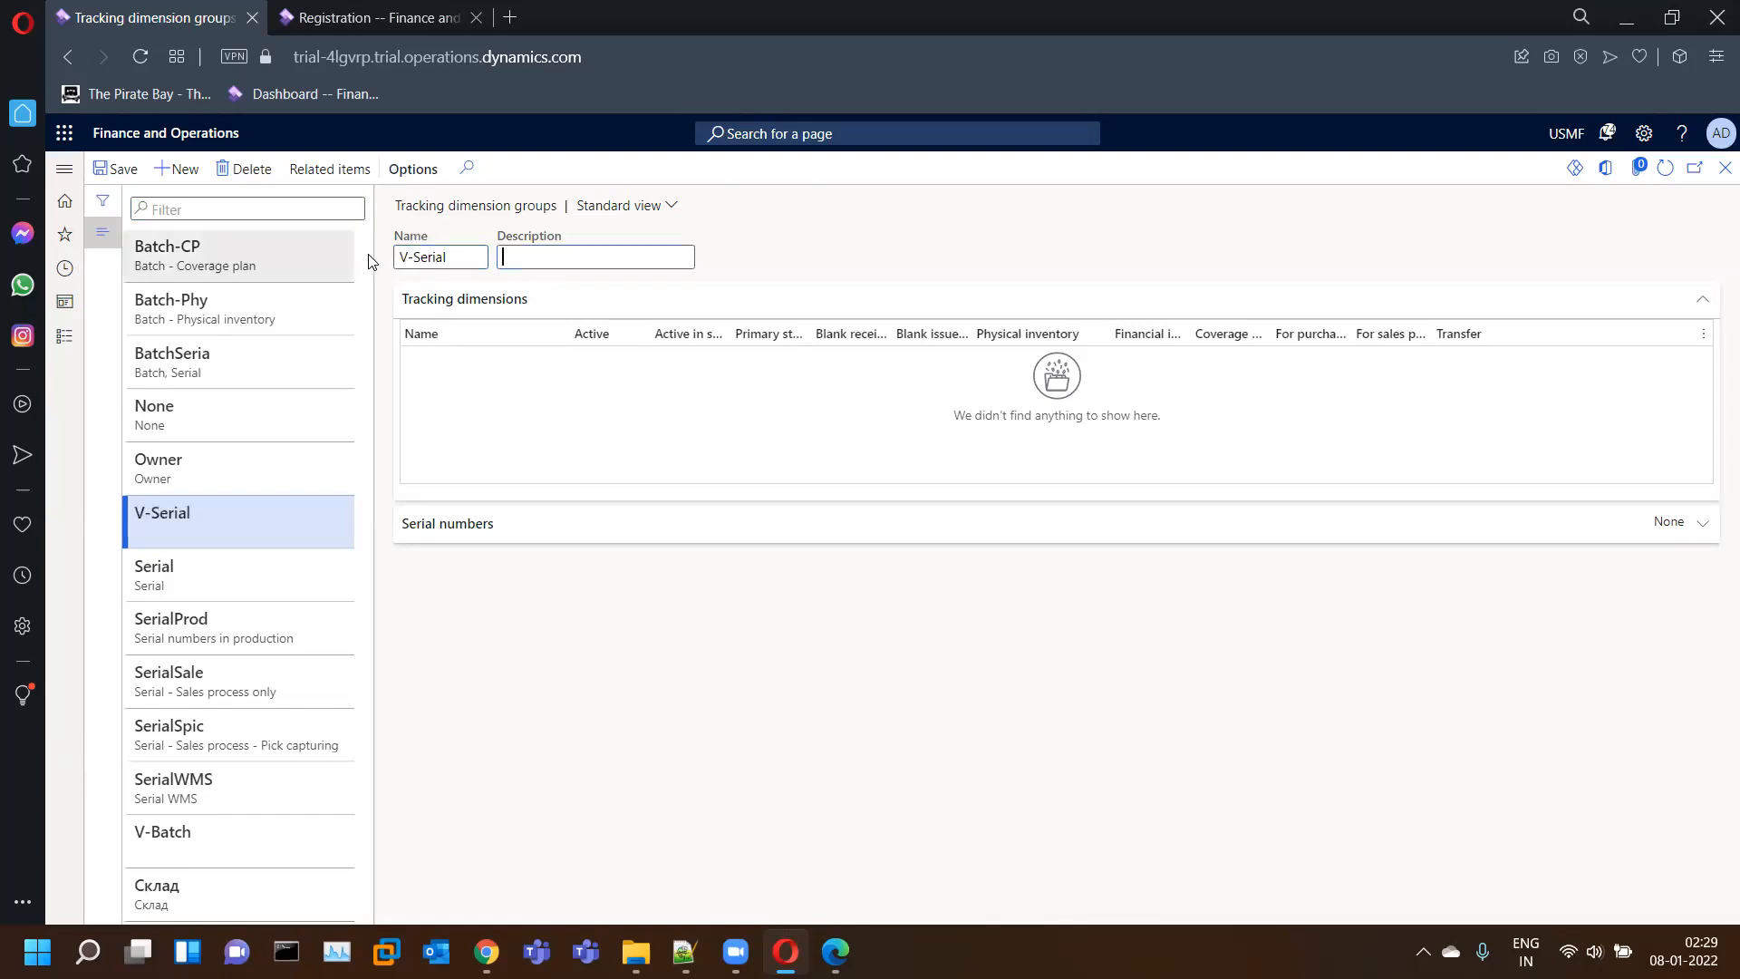
pyautogui.hotkey('ctrl', 'v')
pyautogui.click(113, 172)
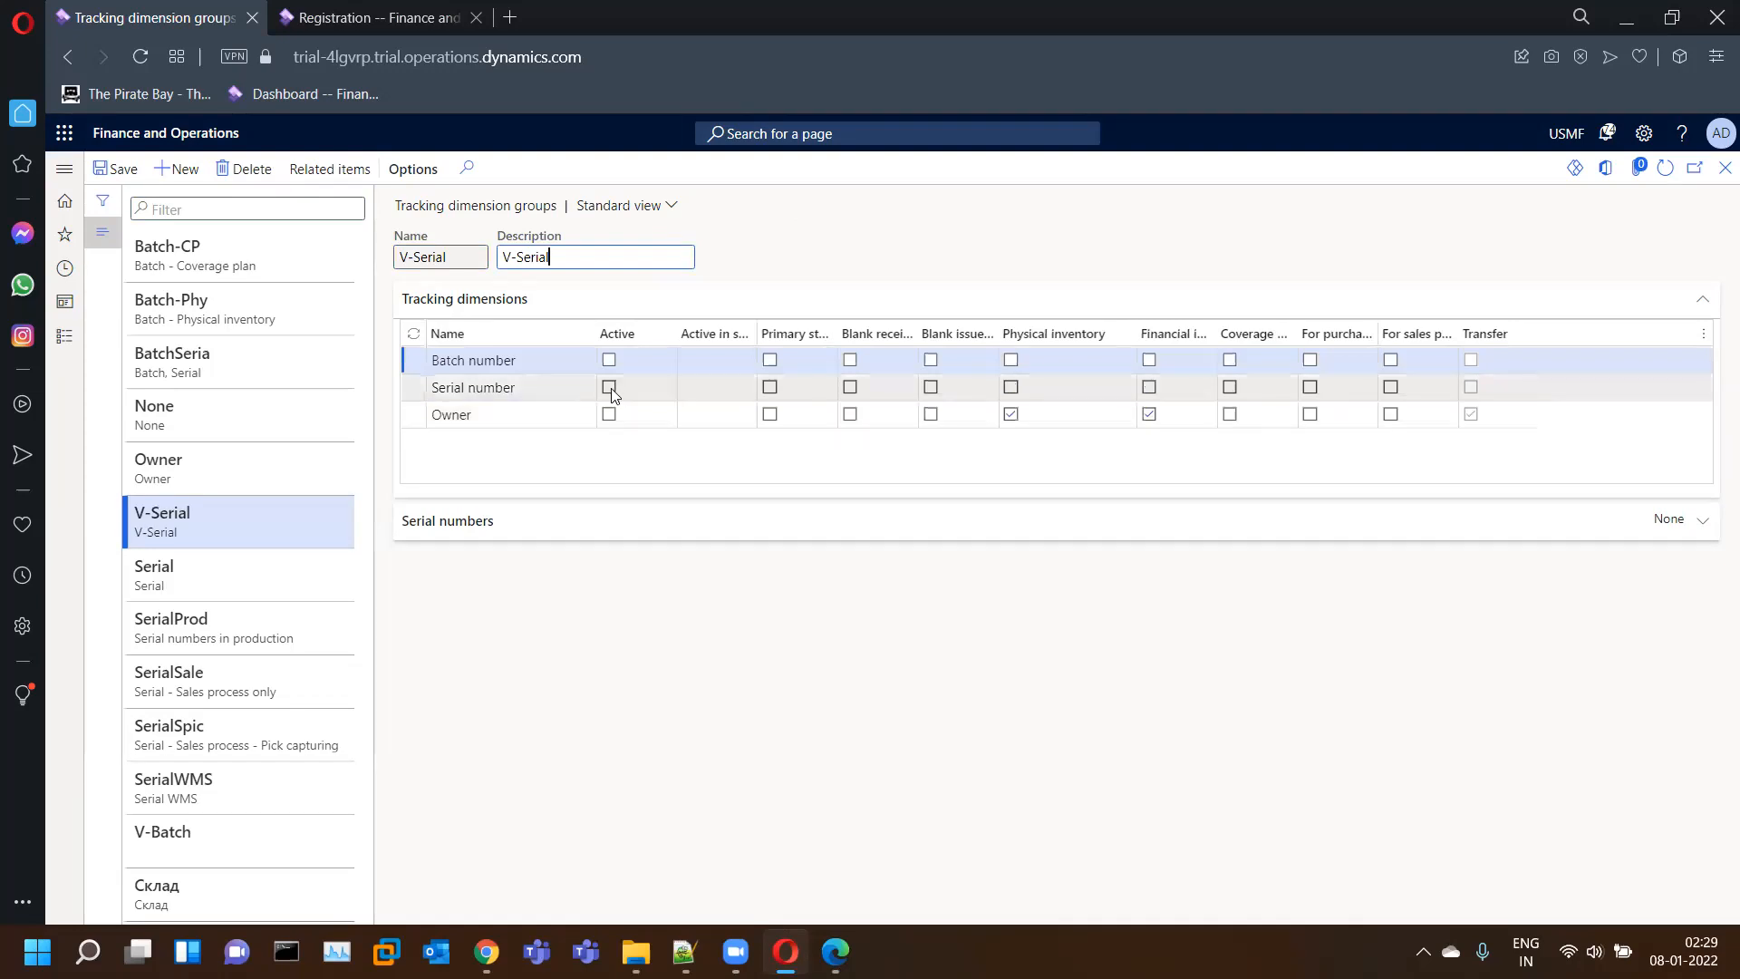
# - Make the serial number dimension active and primary stocking, and save the V-Serial group with serial number control turned on
pyautogui.click(609, 388)
pyautogui.click(769, 388)
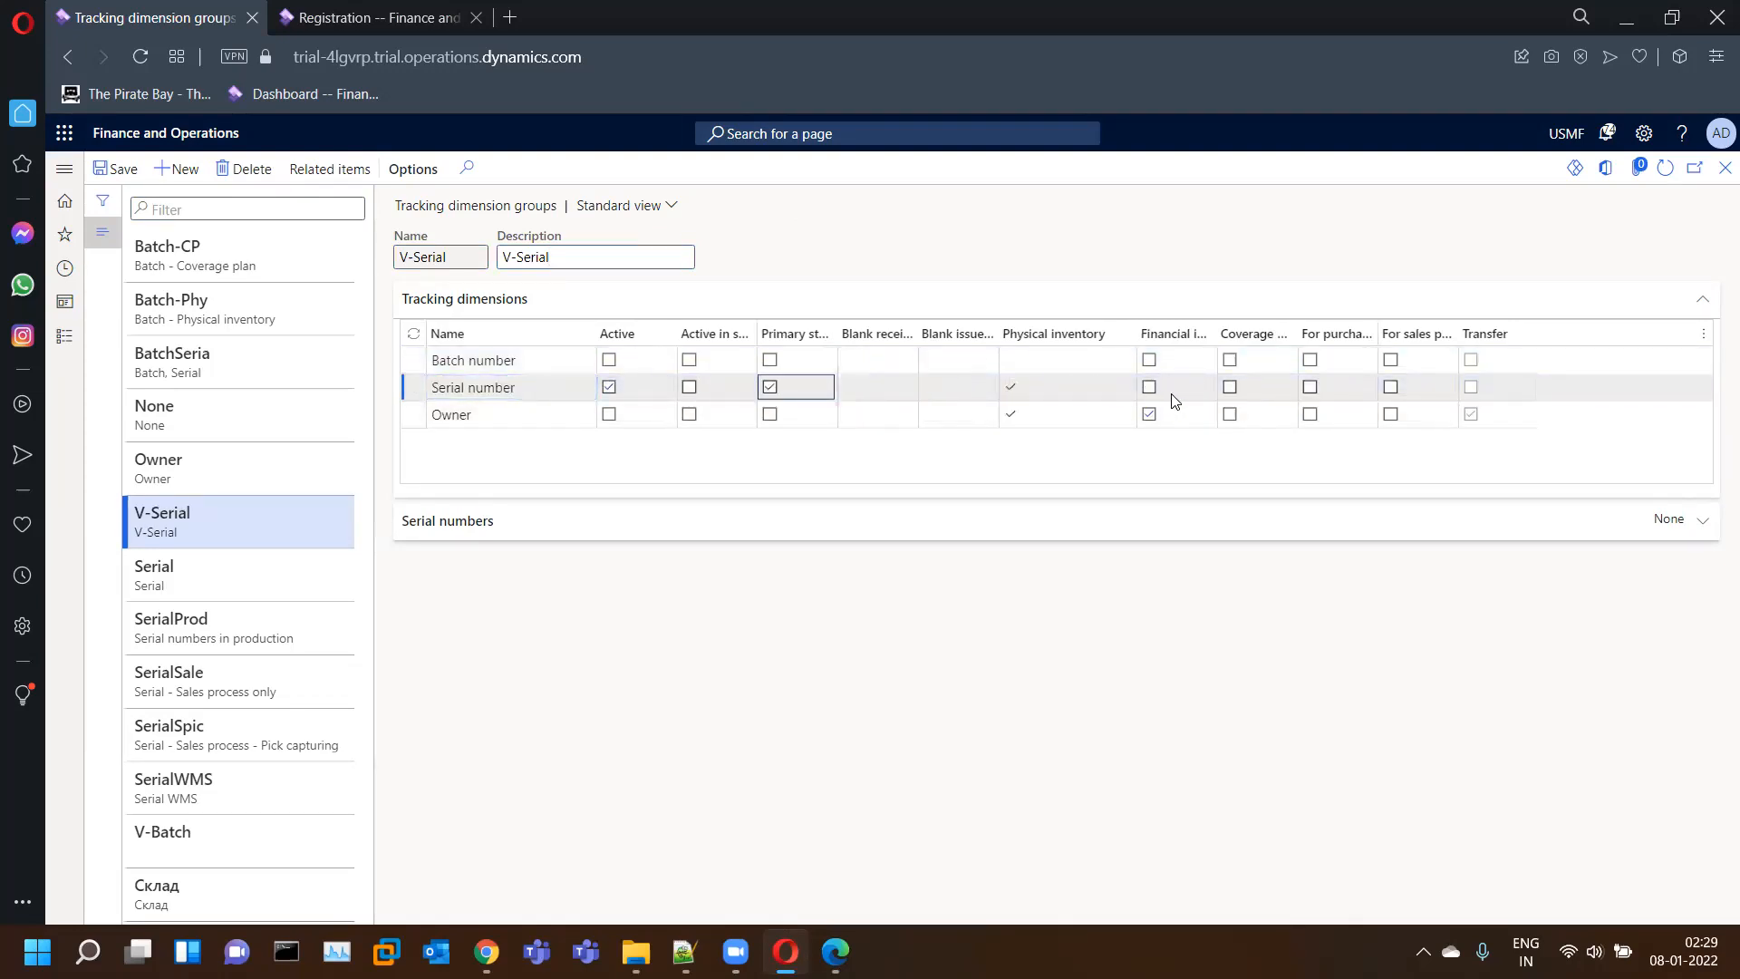
pyautogui.click(660, 539)
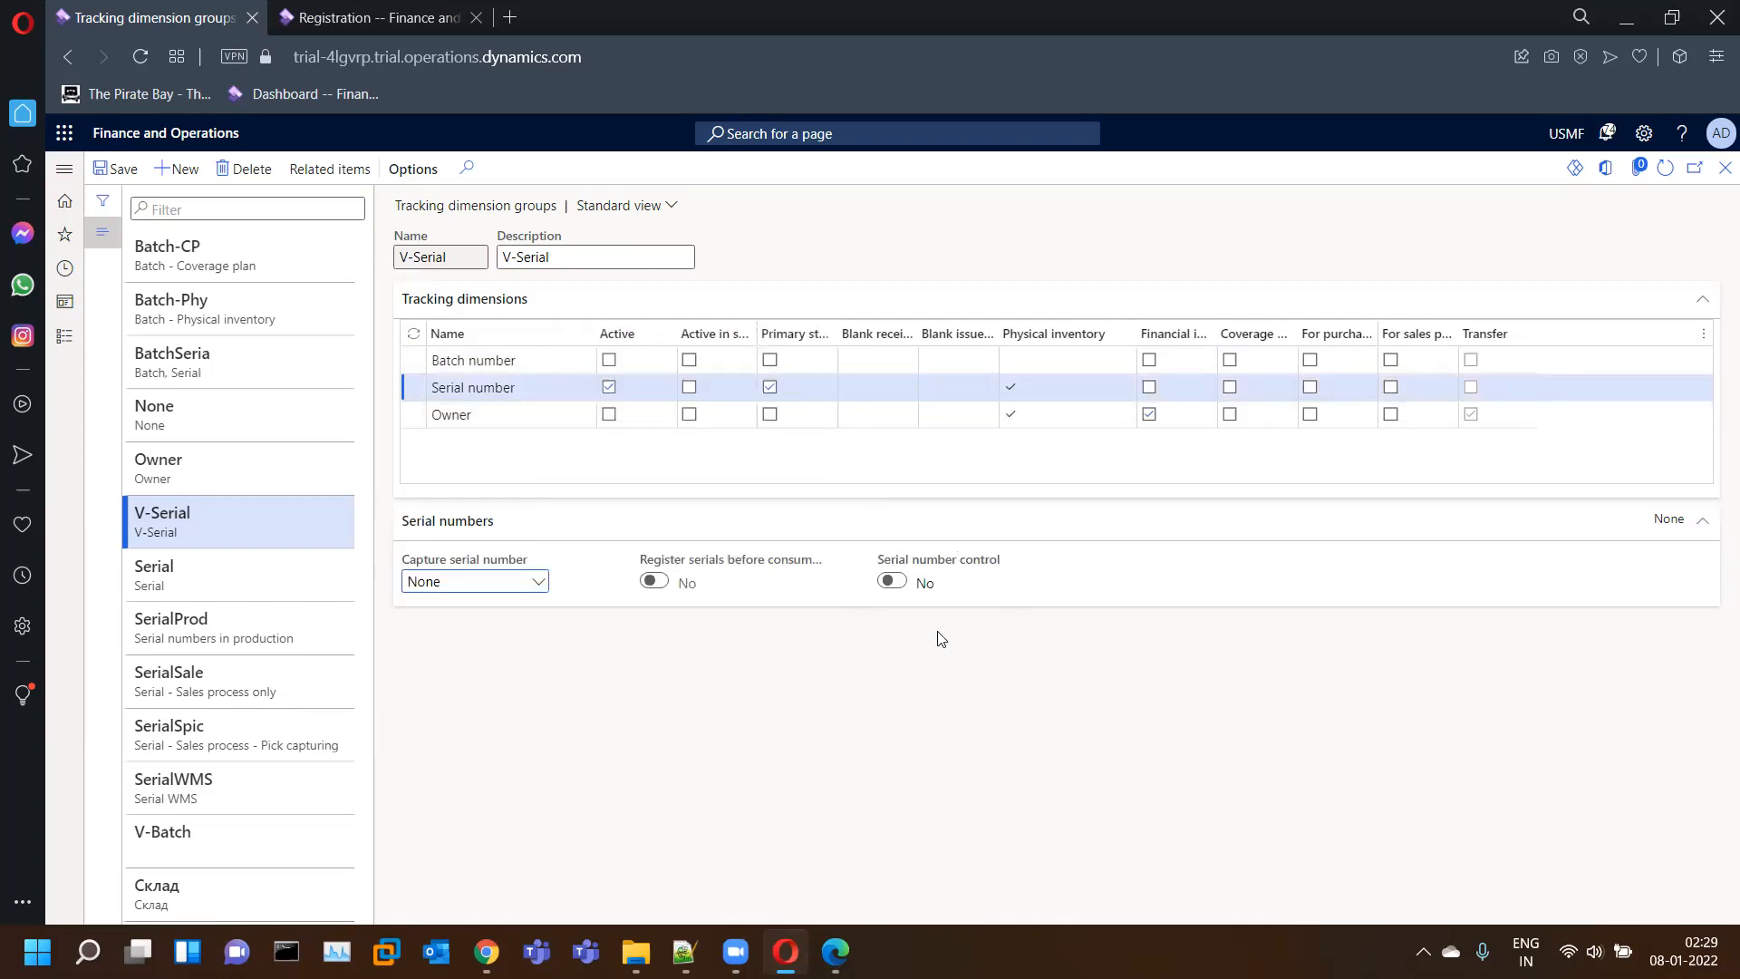
pyautogui.click(535, 588)
pyautogui.click(539, 584)
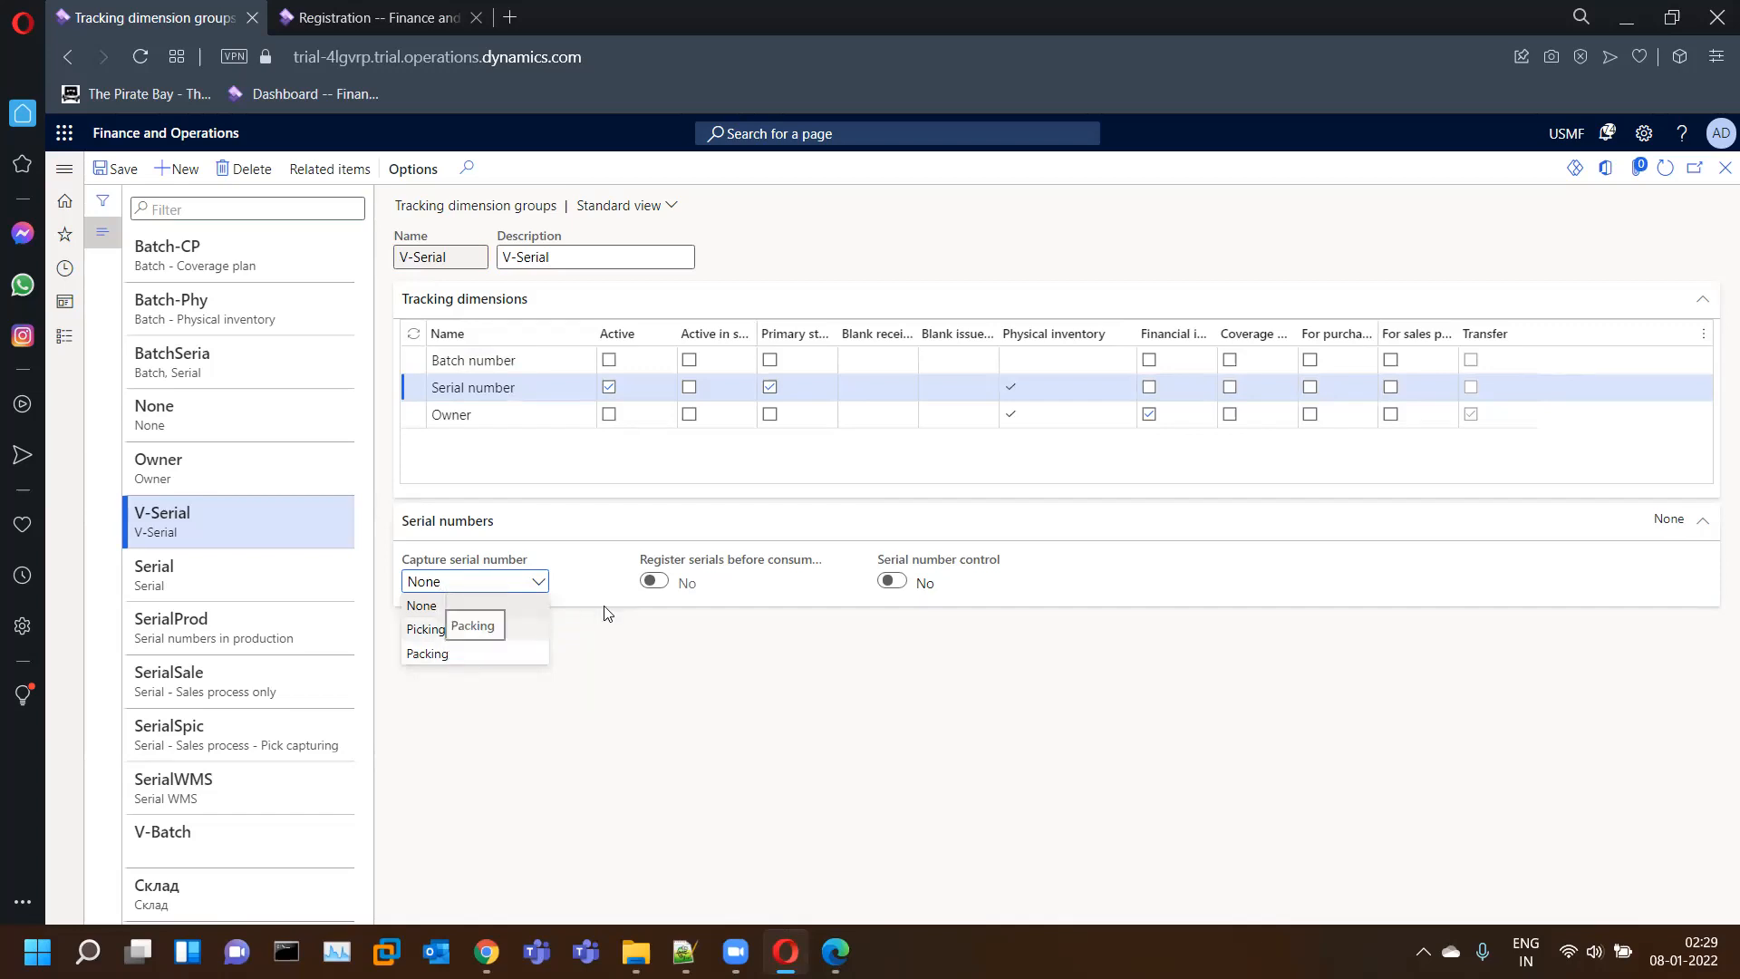
pyautogui.moveTo(760, 568)
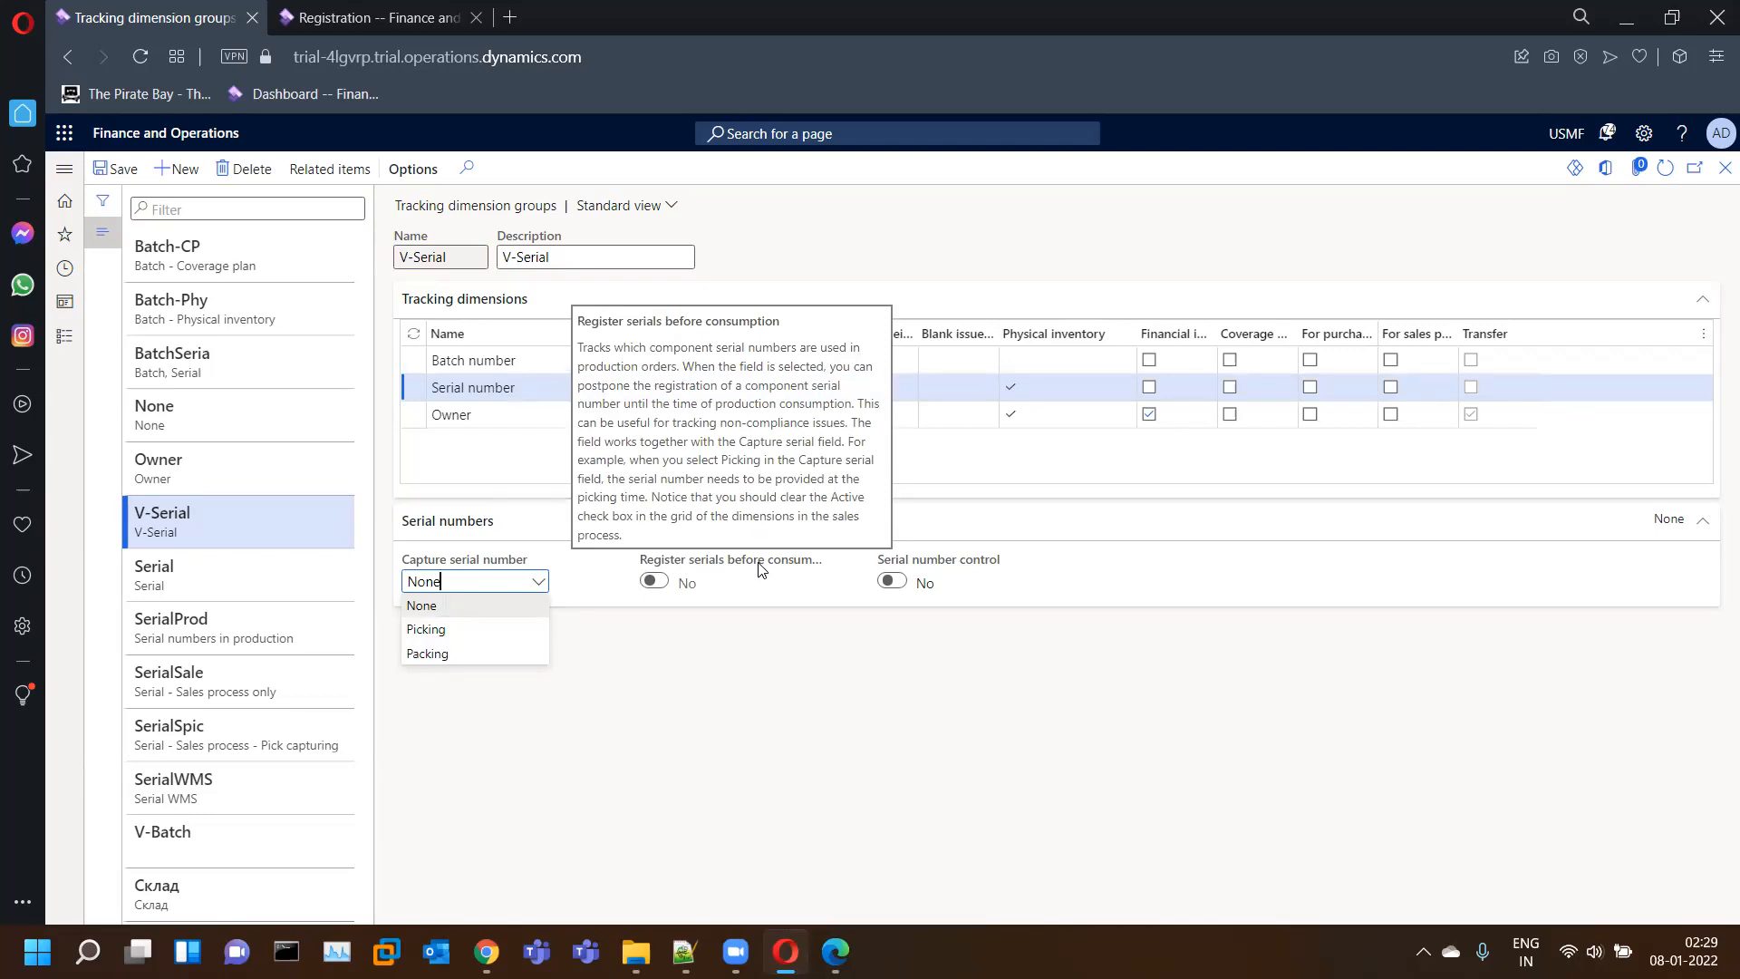
pyautogui.click(898, 586)
pyautogui.click(109, 172)
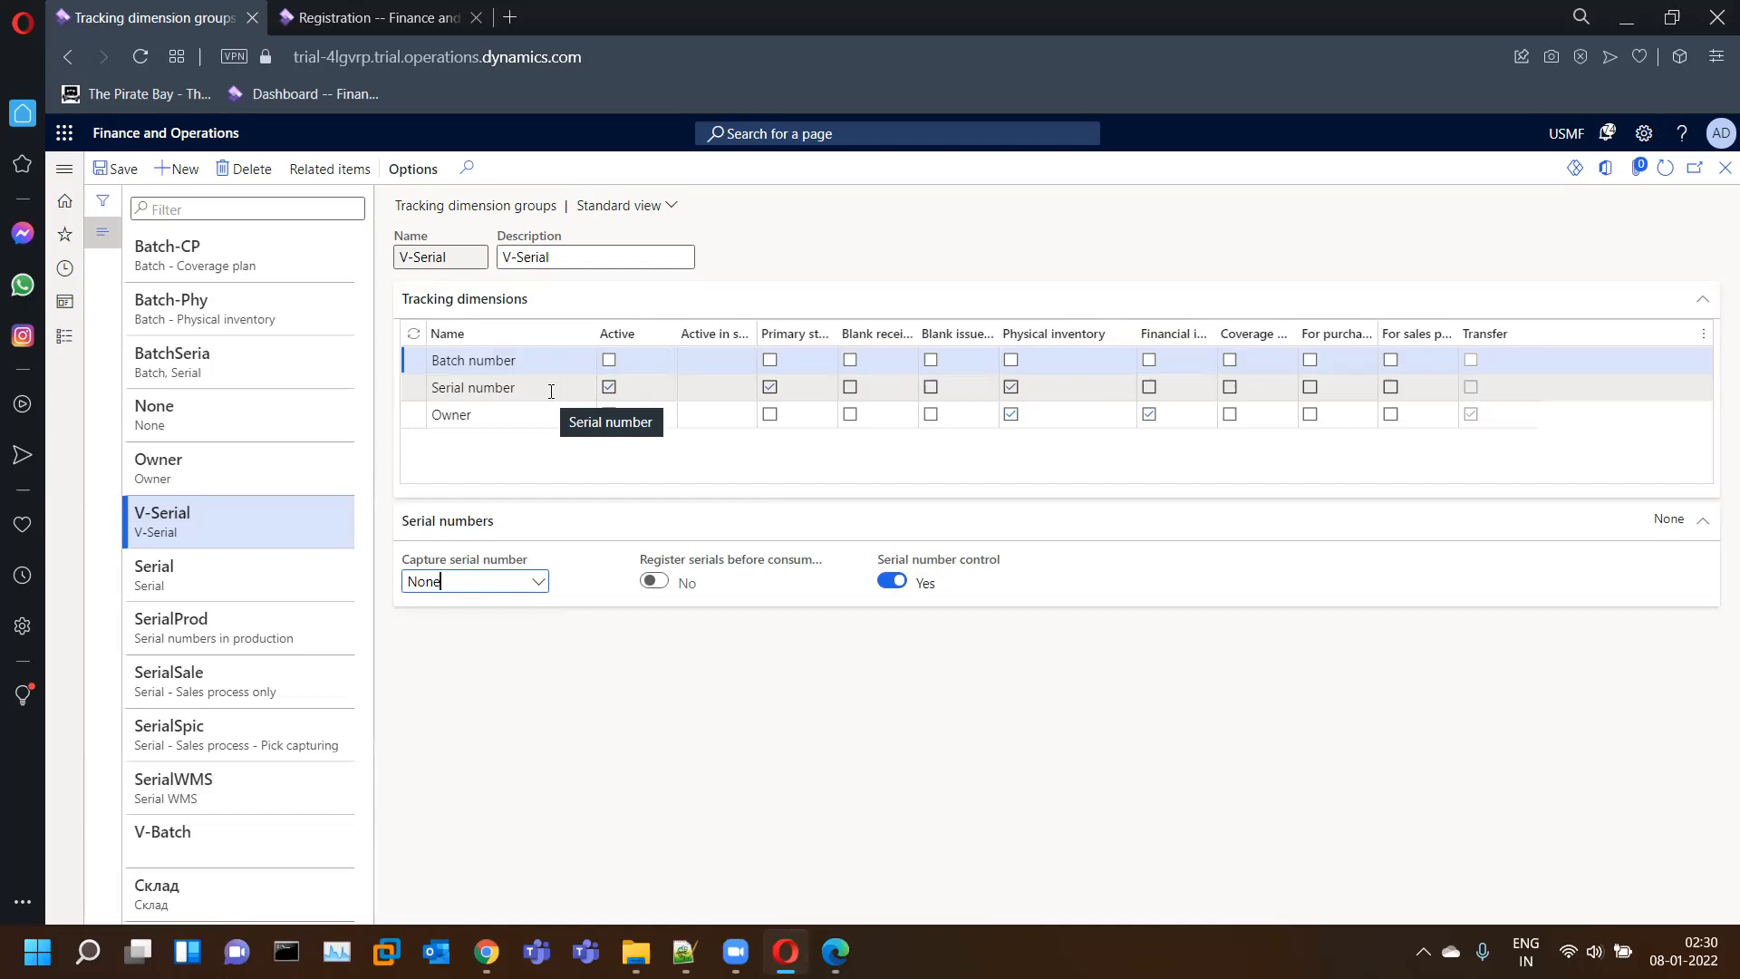
pyautogui.click(417, 395)
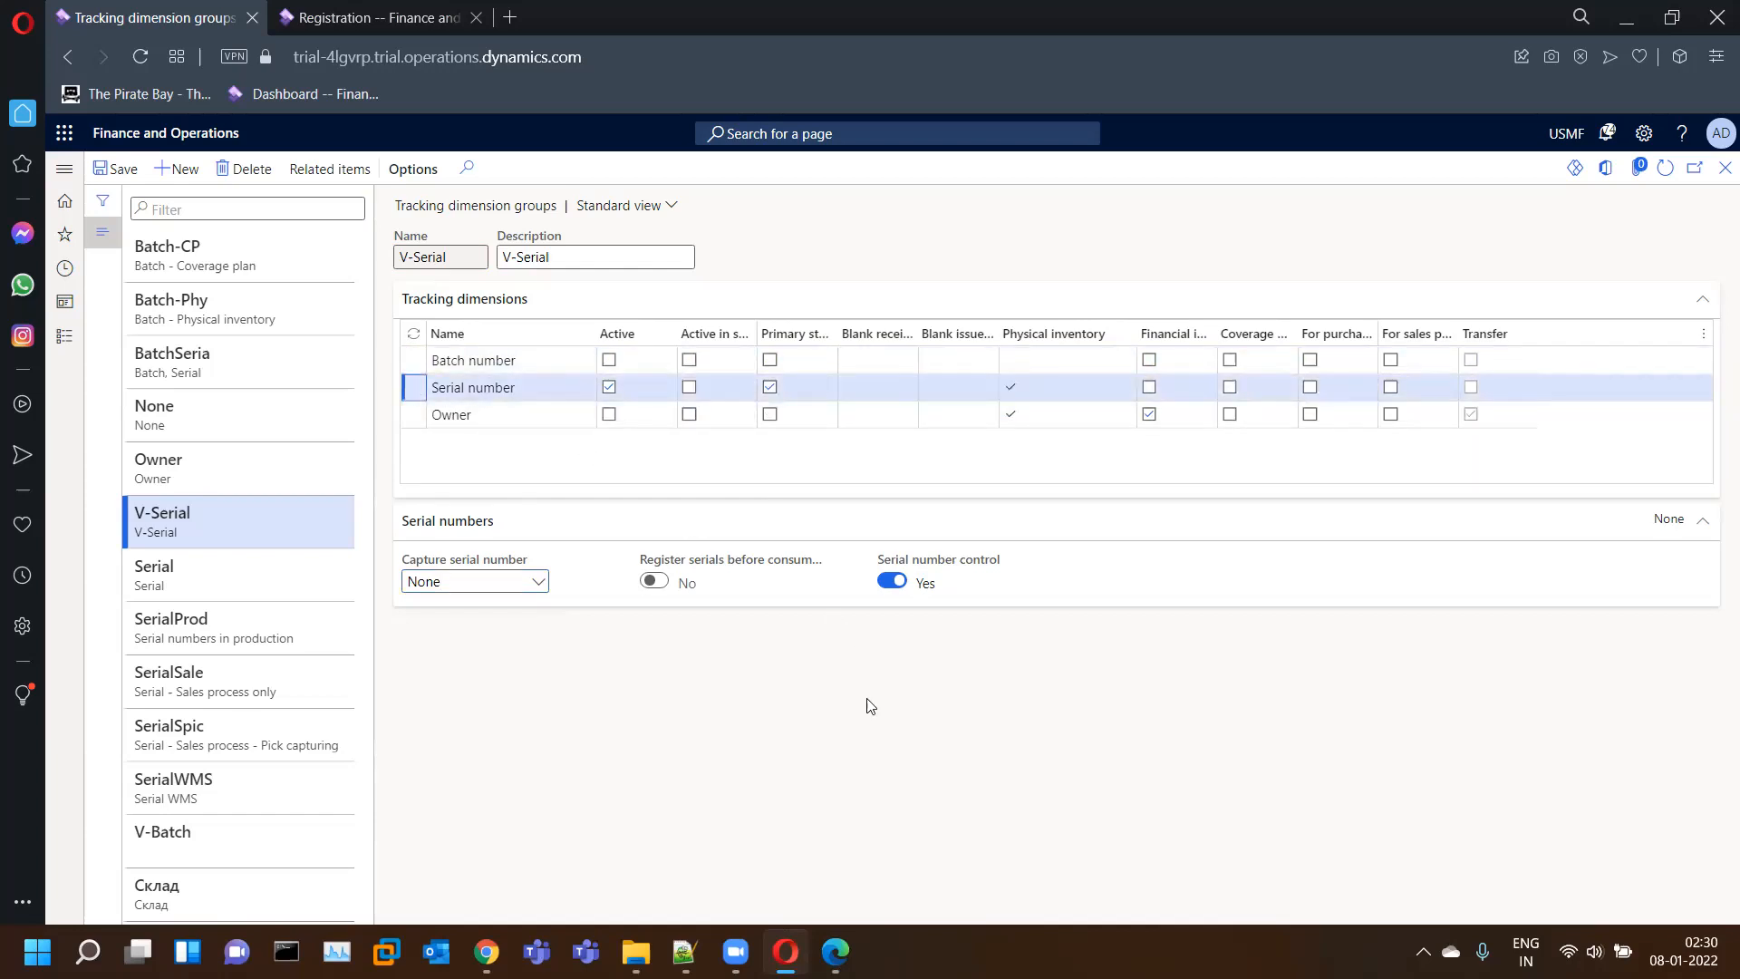
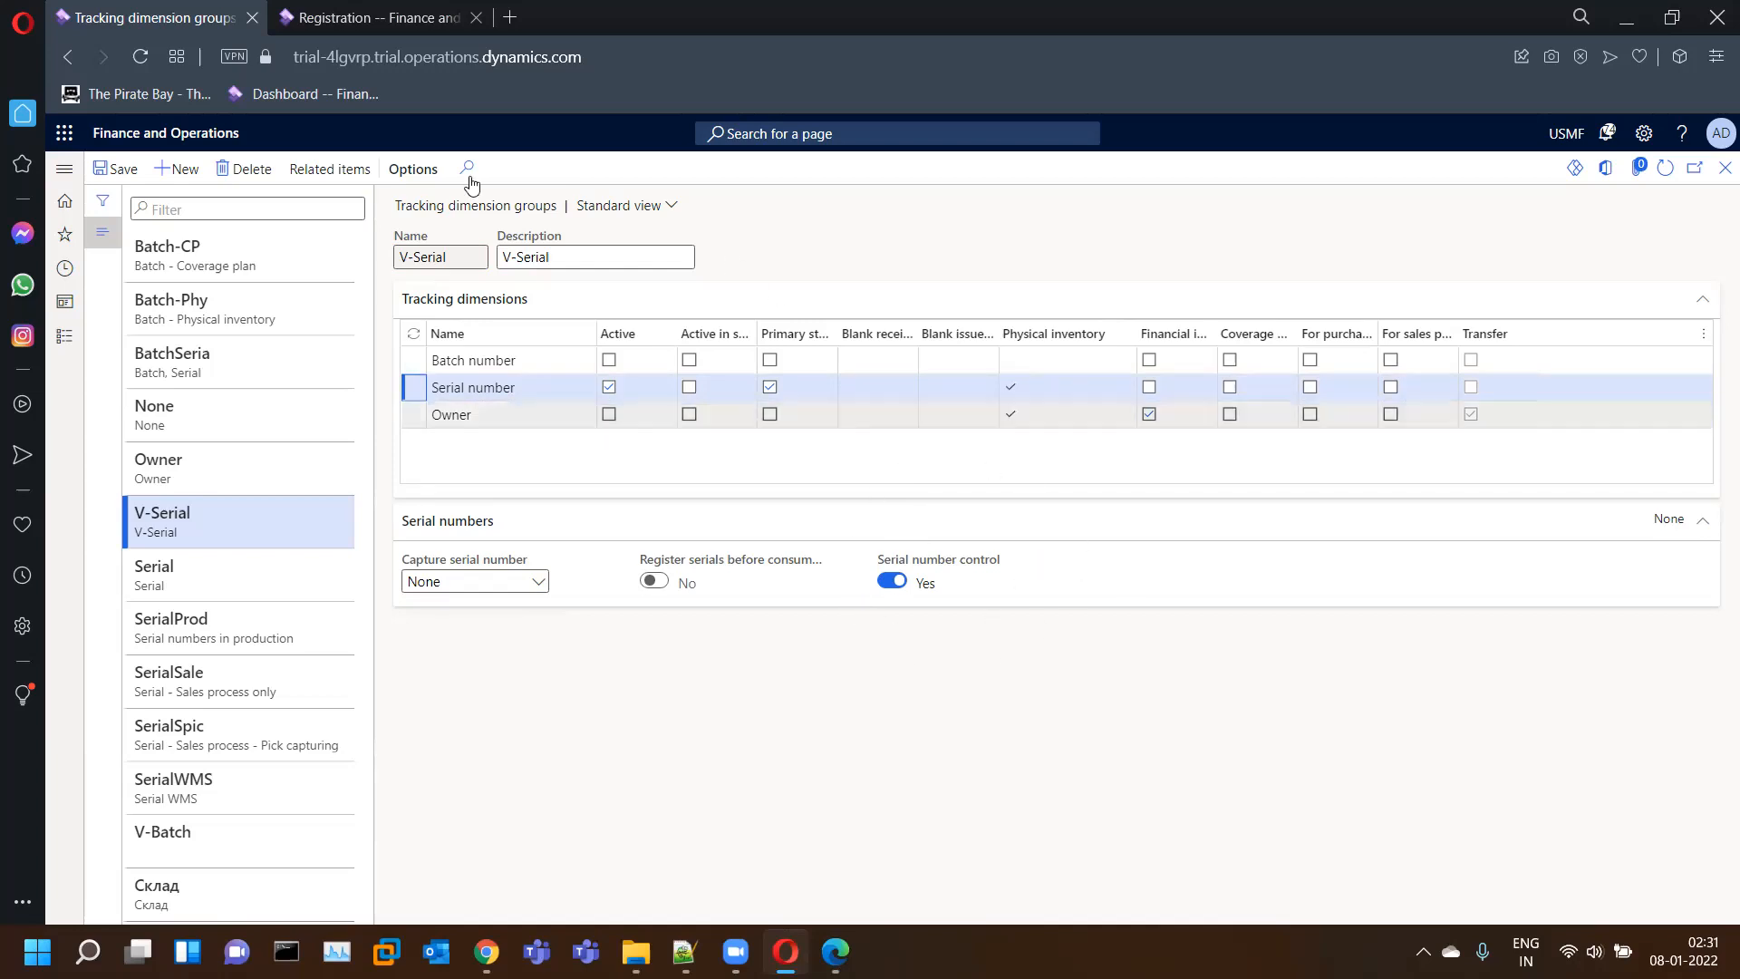
pyautogui.click(119, 170)
pyautogui.click(1725, 169)
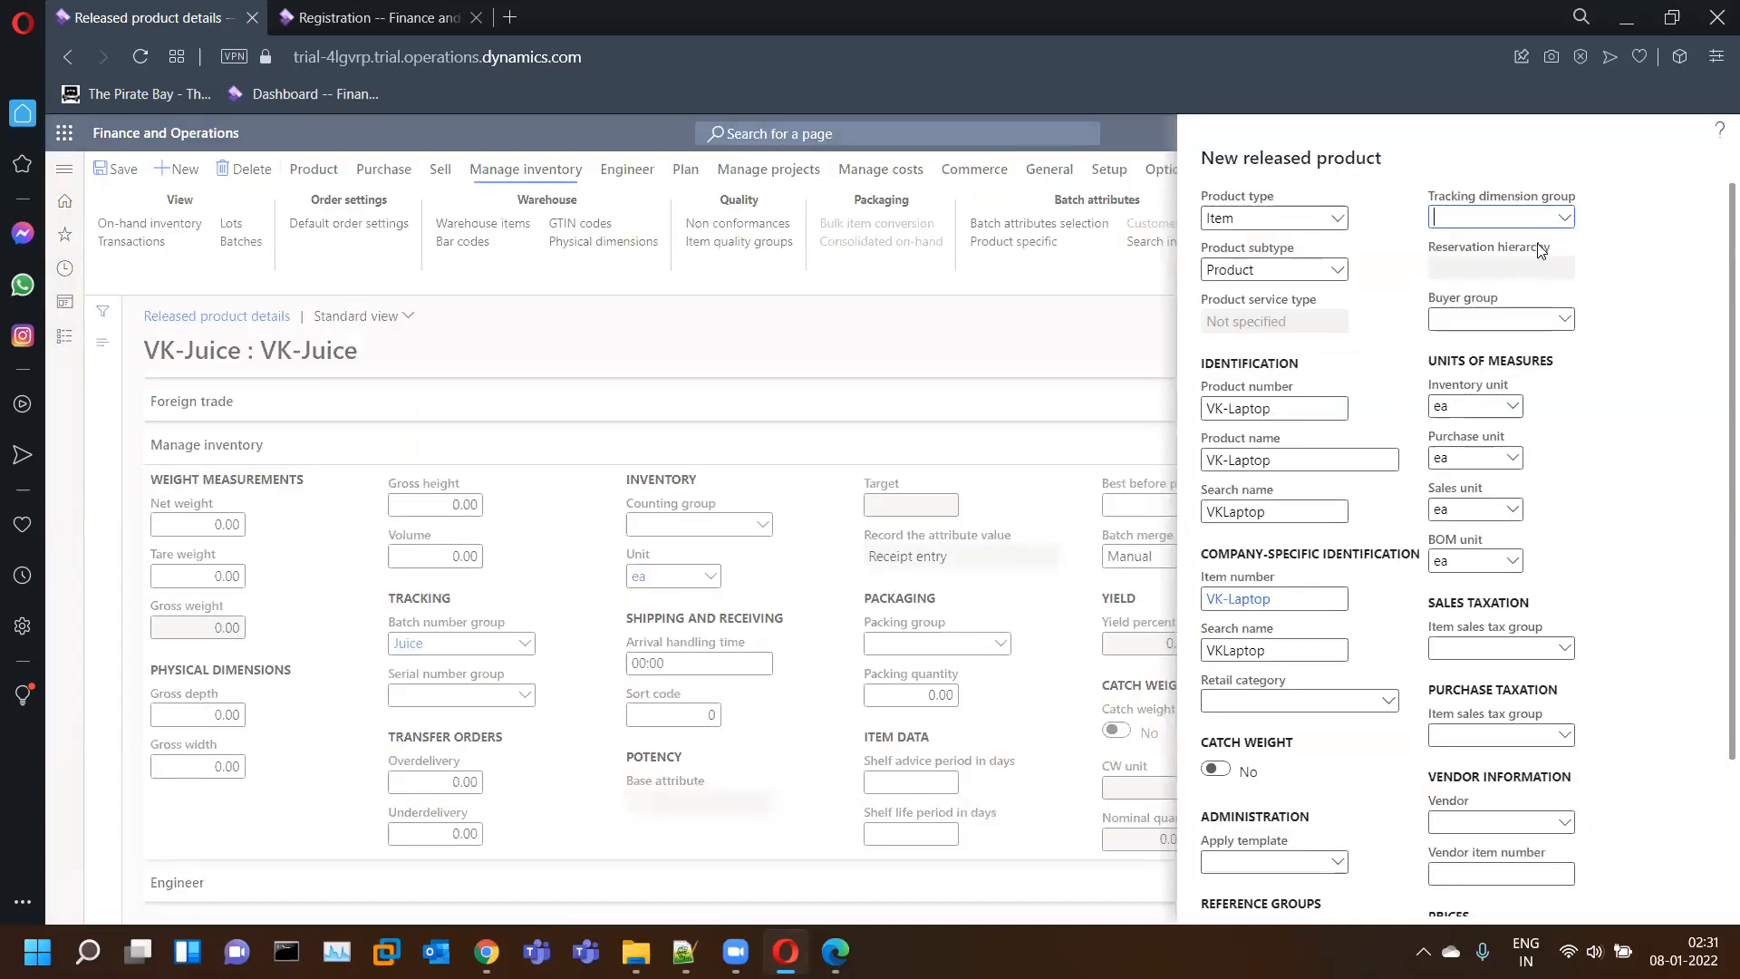
# - Assign the tracking dimension group V-Serial to the new released product VK-Laptop
pyautogui.click(1564, 219)
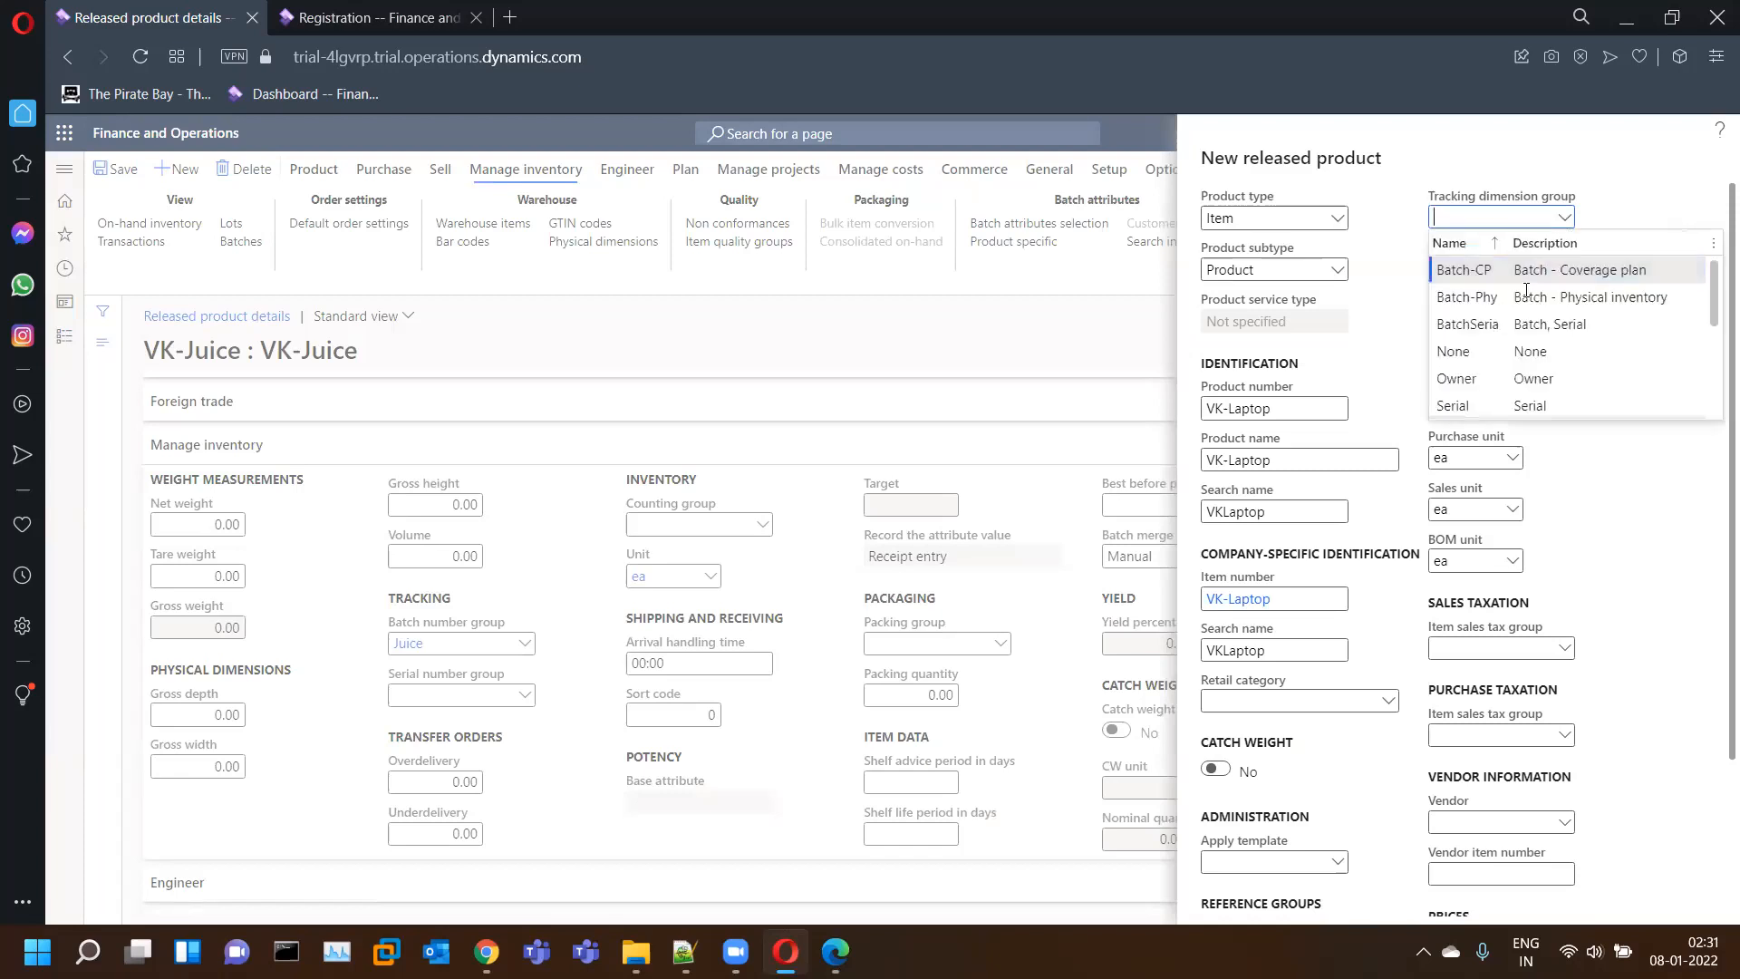
pyautogui.click(1541, 402)
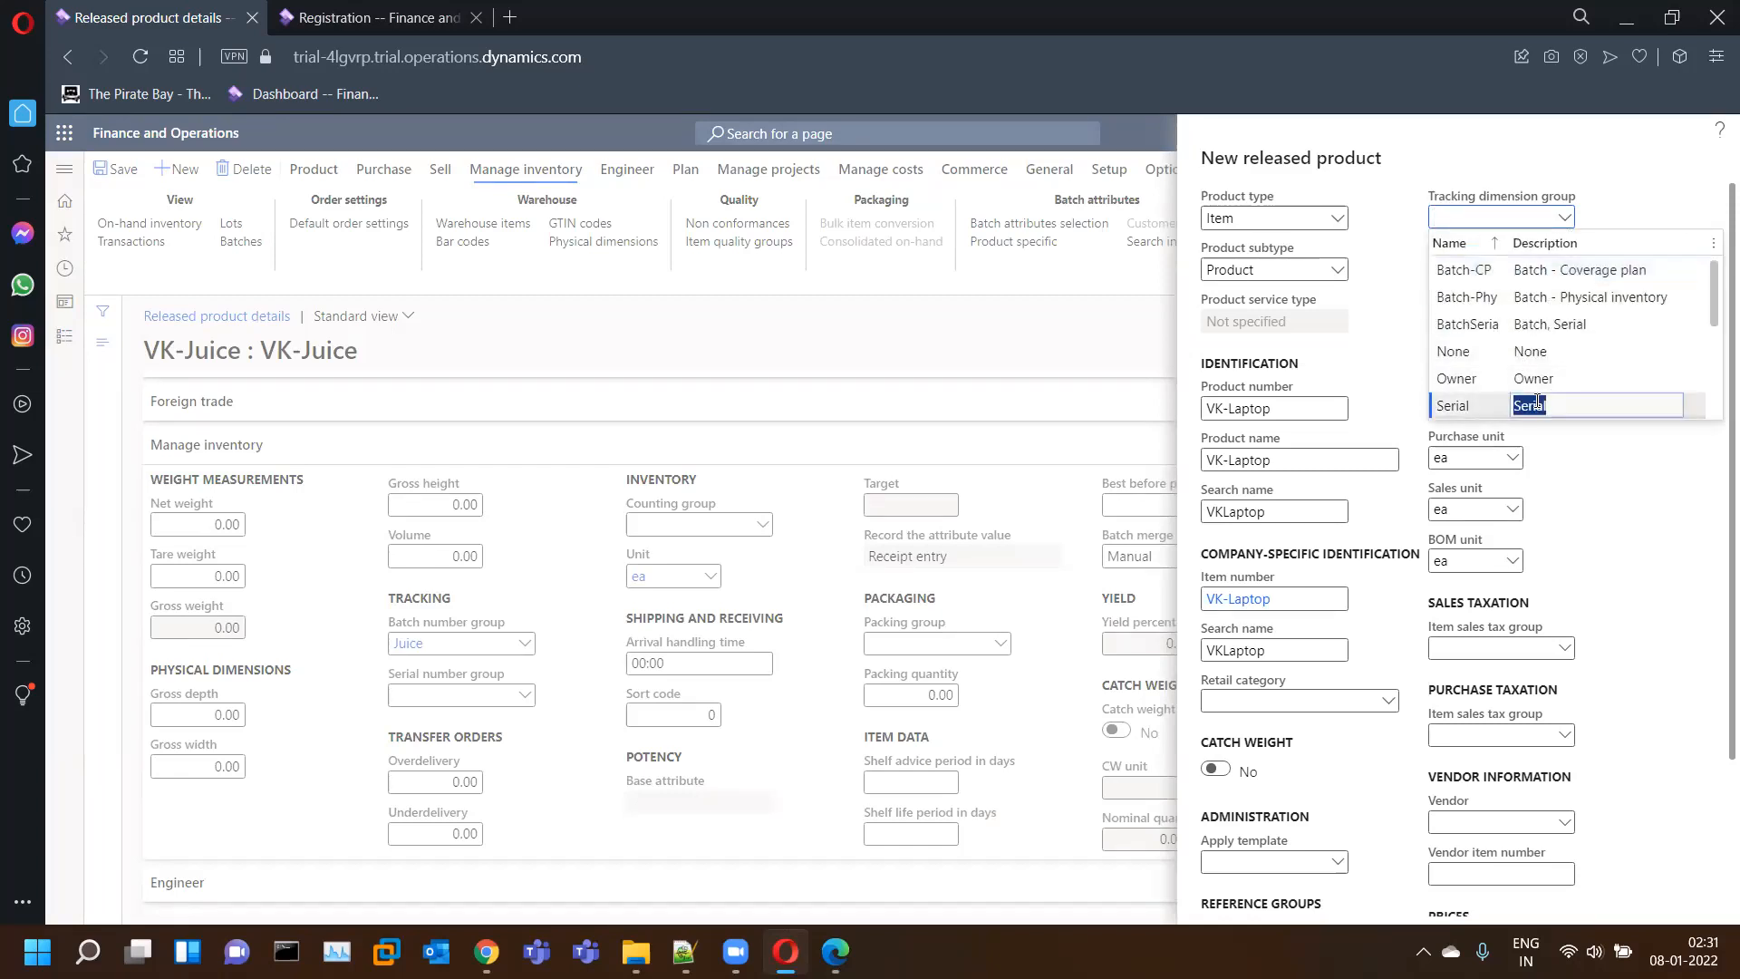
pyautogui.click(1565, 218)
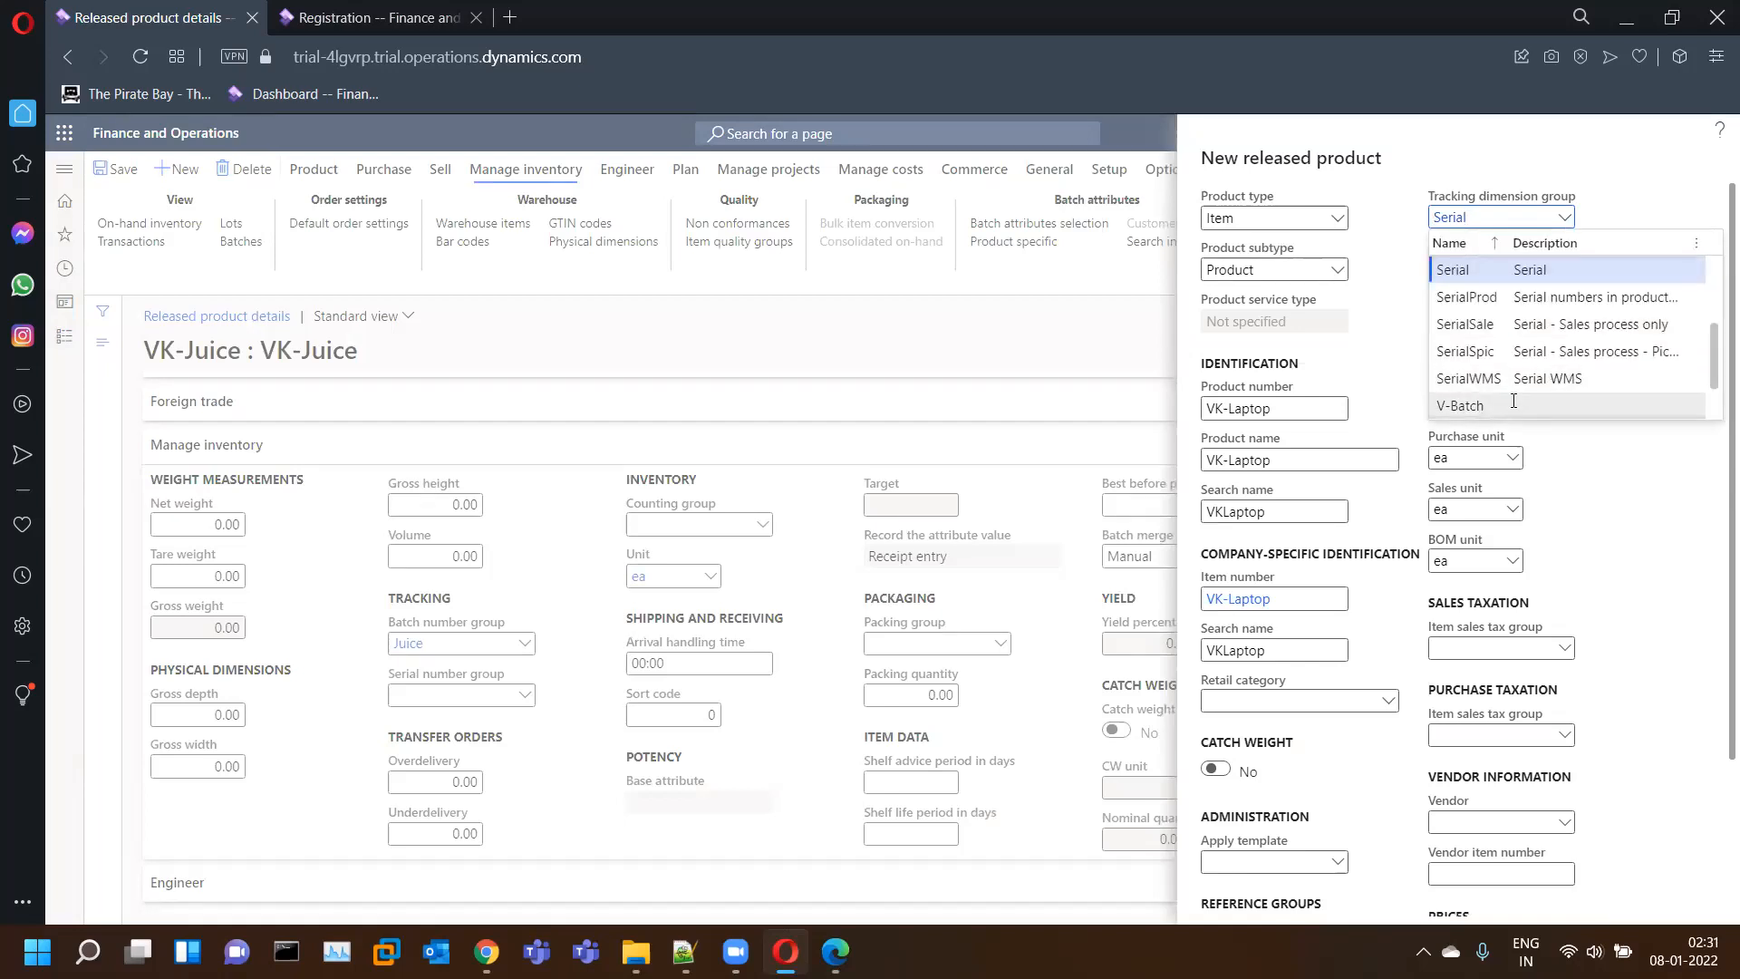
pyautogui.scroll(-1, 1512, 395)
pyautogui.click(1505, 377)
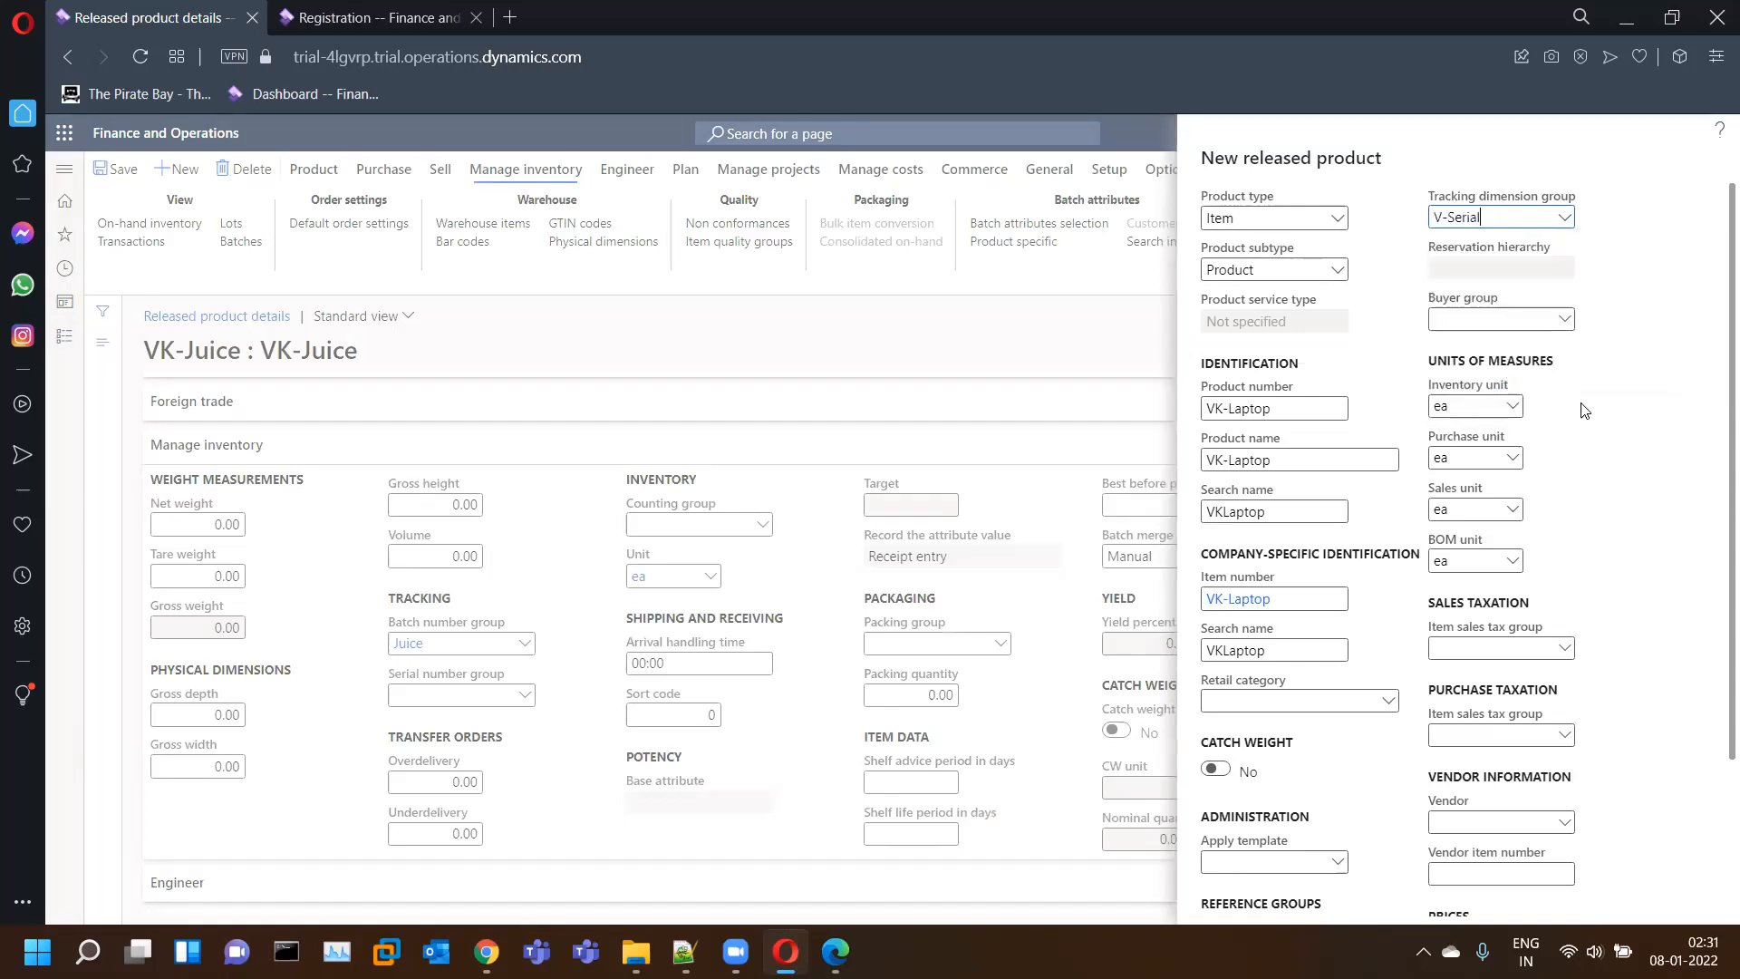
# - Set the purchase price to 55000 and the sales price to 65000, and create the released product
pyautogui.scroll(-2, 1621, 522)
pyautogui.click(1479, 764)
pyautogui.write('3')
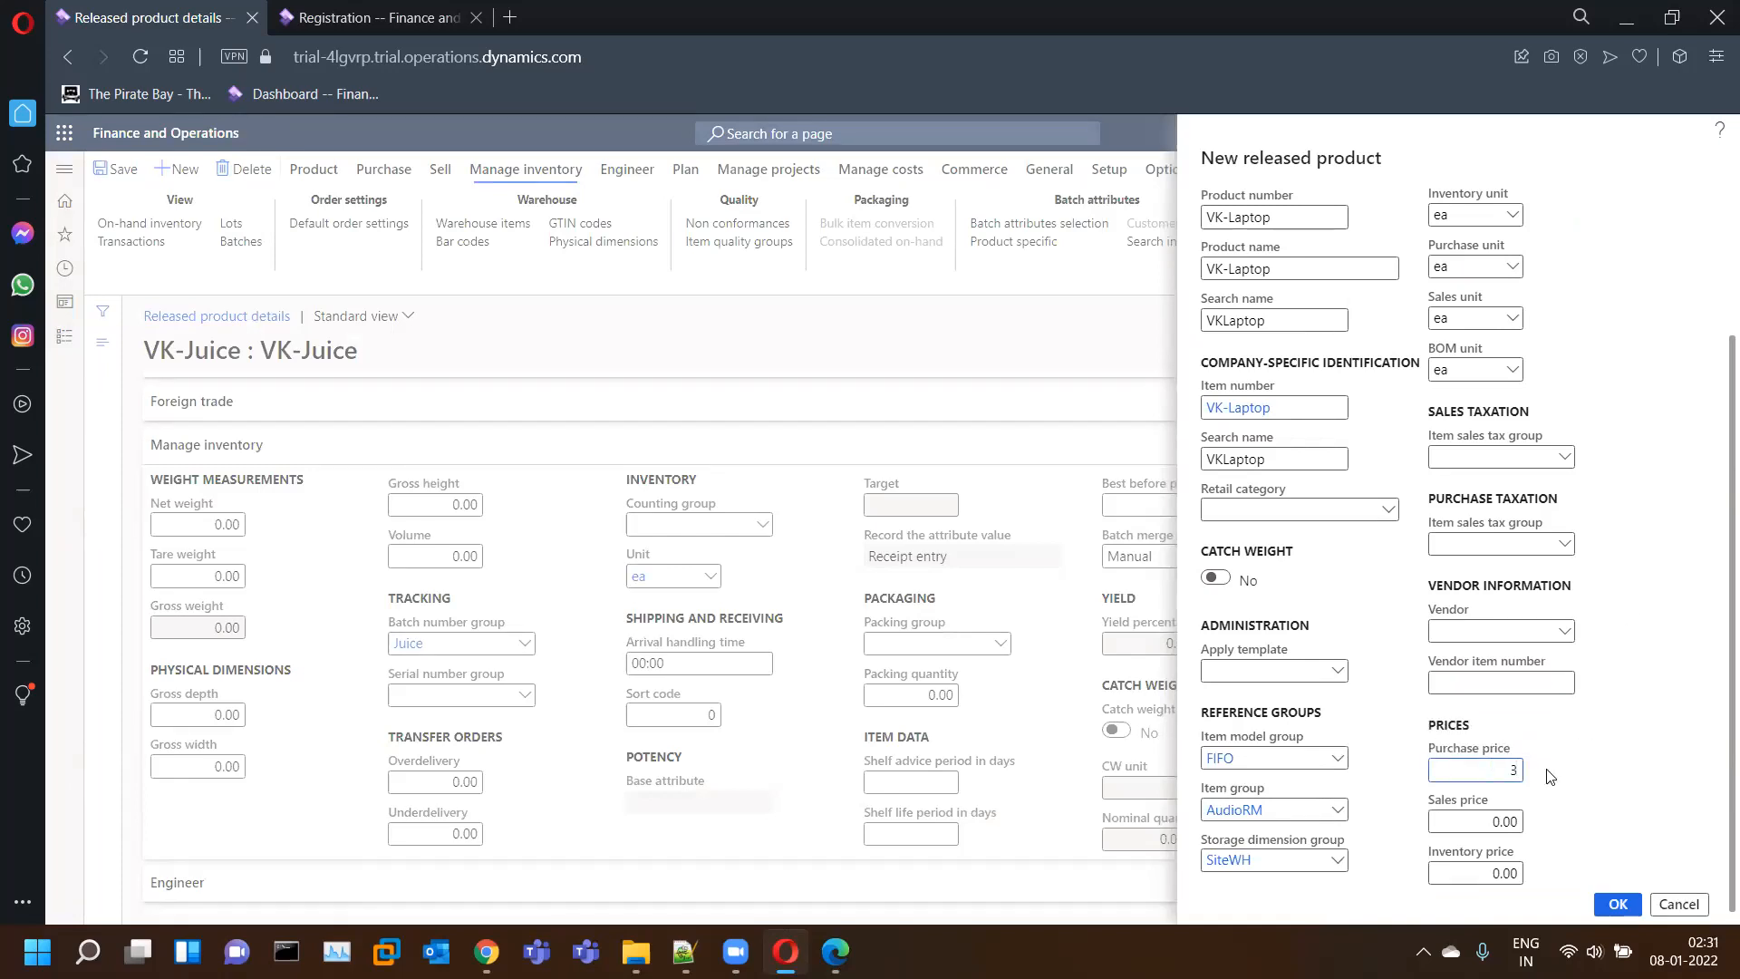
pyautogui.write('5000')
pyautogui.press('Tab')
pyautogui.write('65000')
pyautogui.press('Tab')
pyautogui.click(1624, 907)
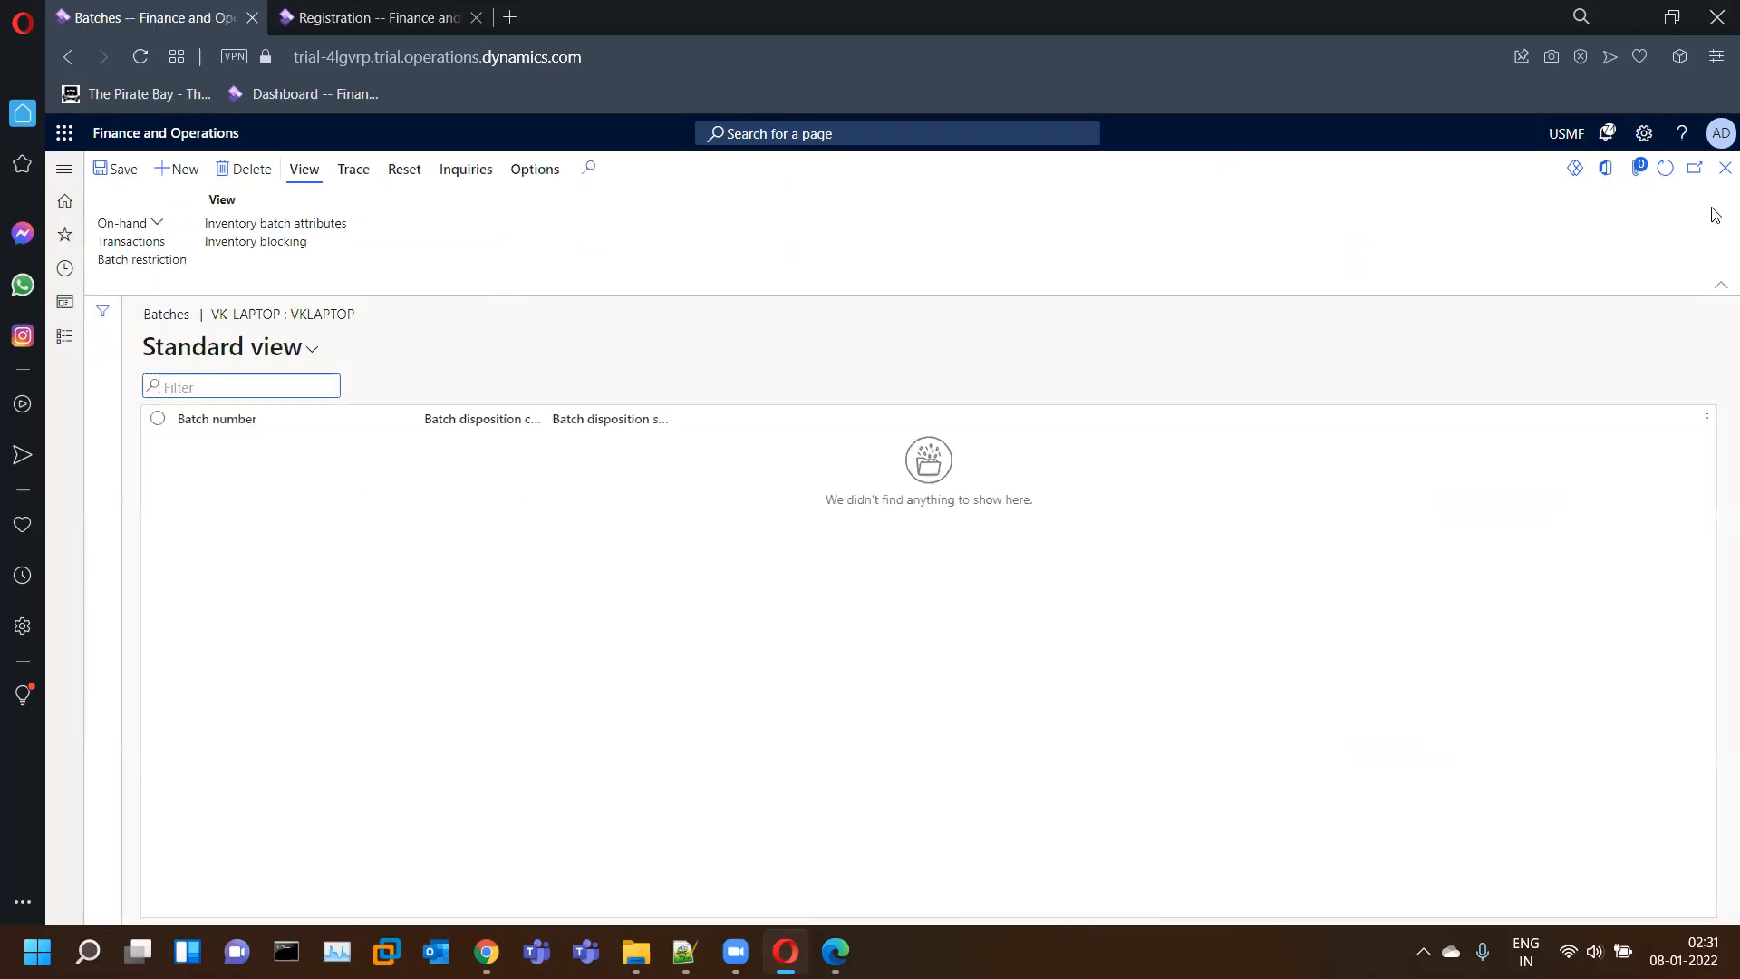
# - Close the batches page for VK-Laptop and return to the Acme Office Supplies purchase order
pyautogui.click(1721, 169)
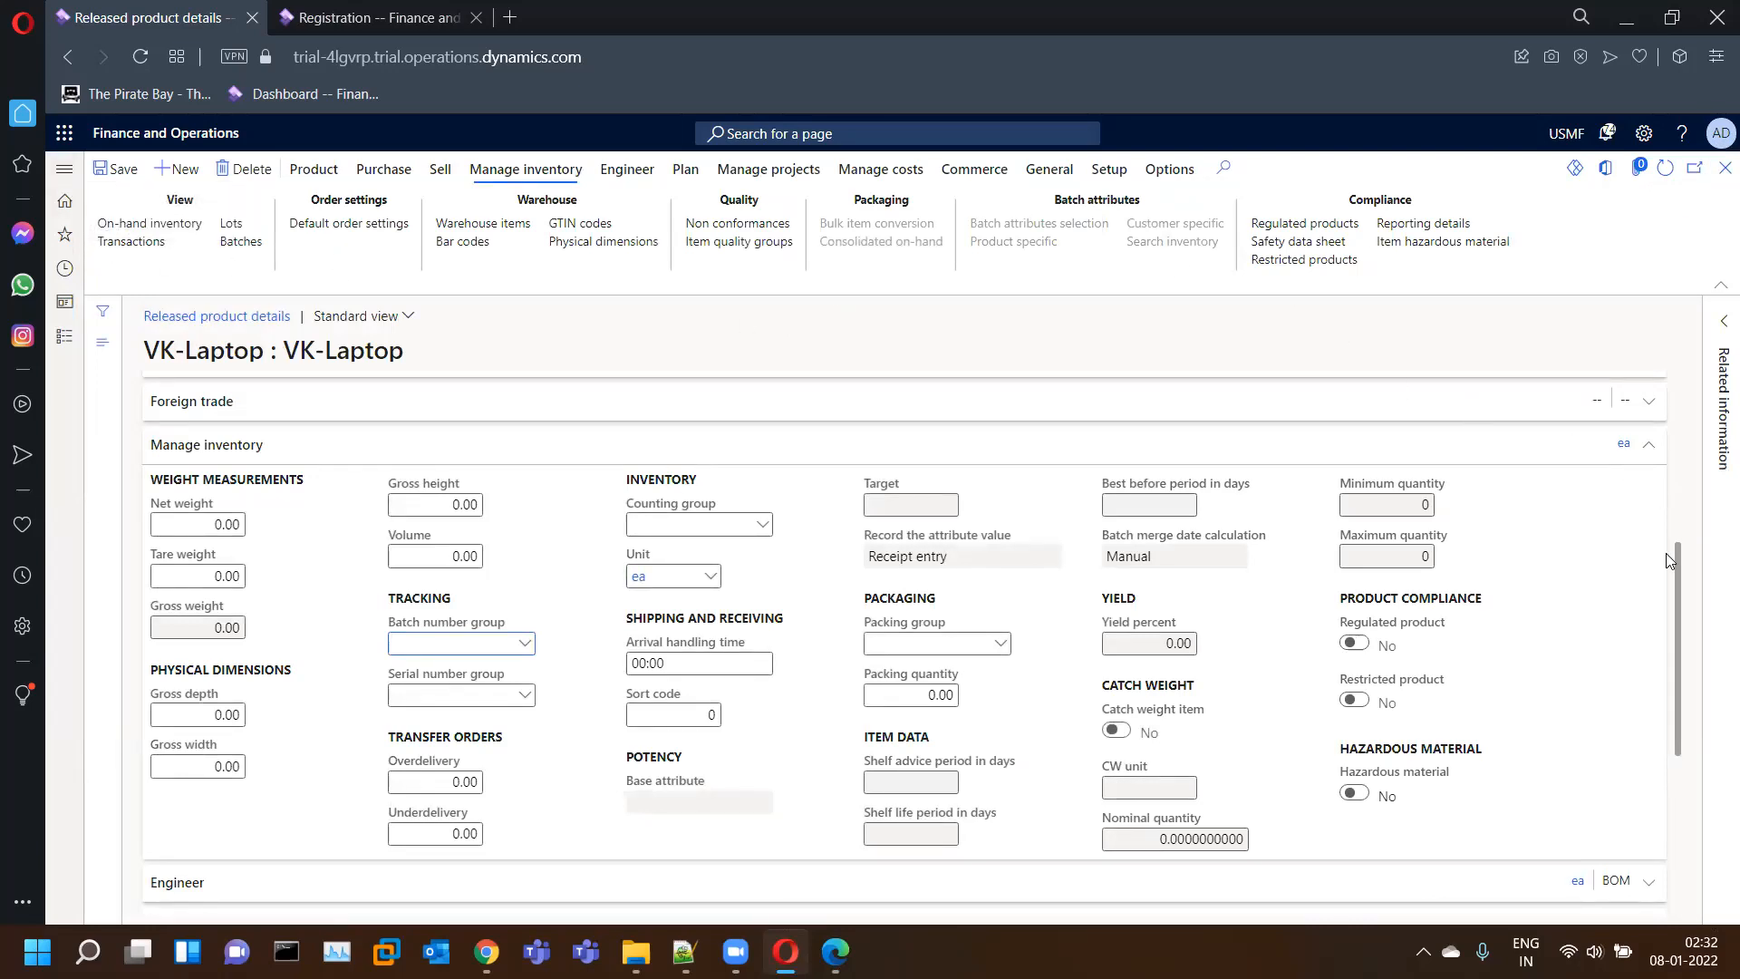
pyautogui.scroll(1, 1679, 498)
pyautogui.scroll(3, 1668, 423)
pyautogui.click(381, 17)
pyautogui.click(1725, 168)
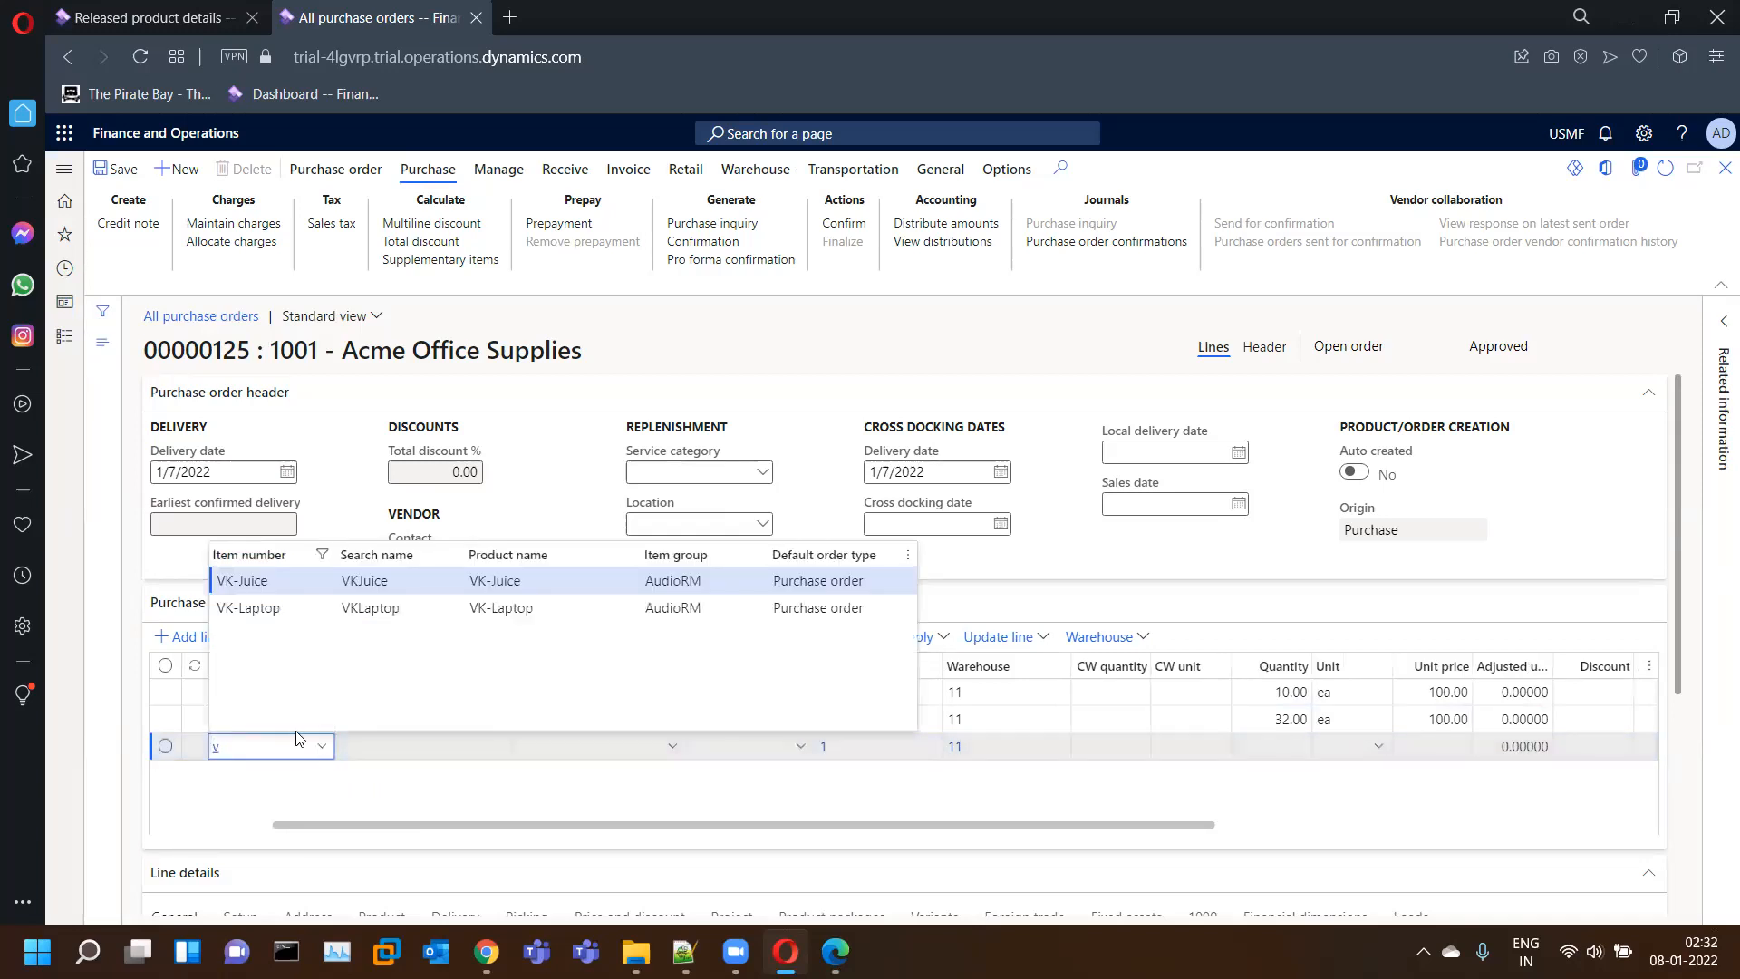
# - Add item VK-Laptop on the new purchase order line, keeping the default values in the remaining fields
pyautogui.click(270, 607)
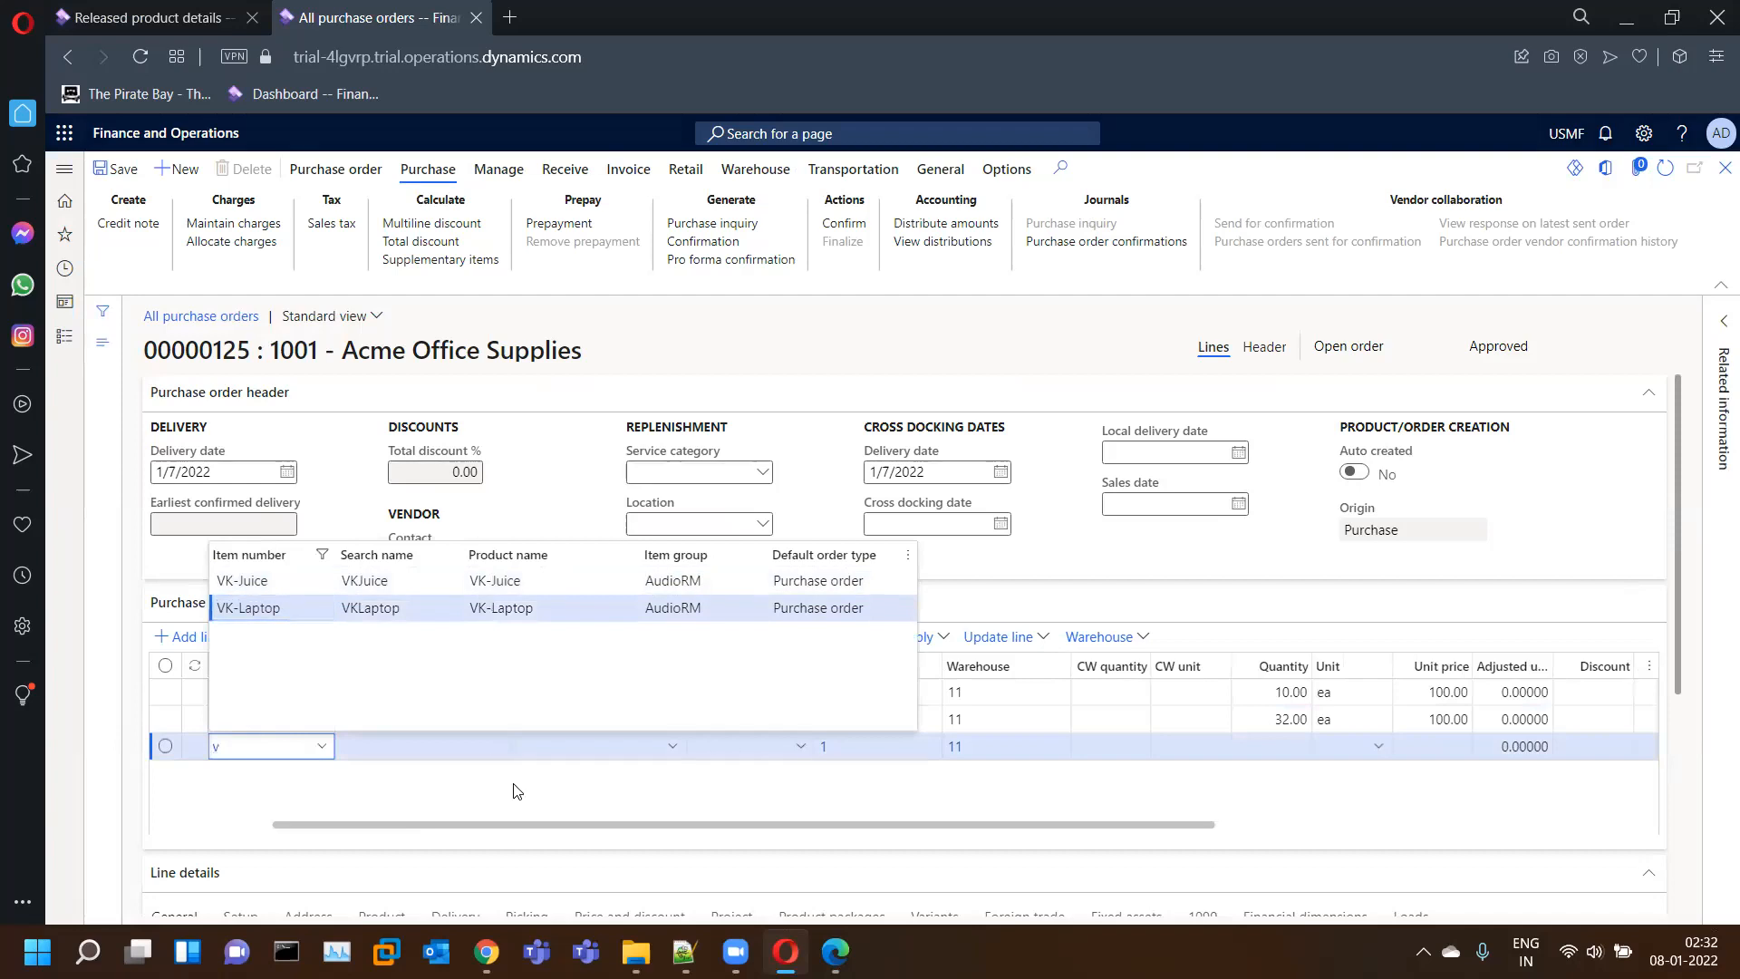
pyautogui.press('Tab')
pyautogui.press('Tab')
pyautogui.press('Tab')
pyautogui.press('Tab')
pyautogui.press('Tab')
pyautogui.press('Tab')
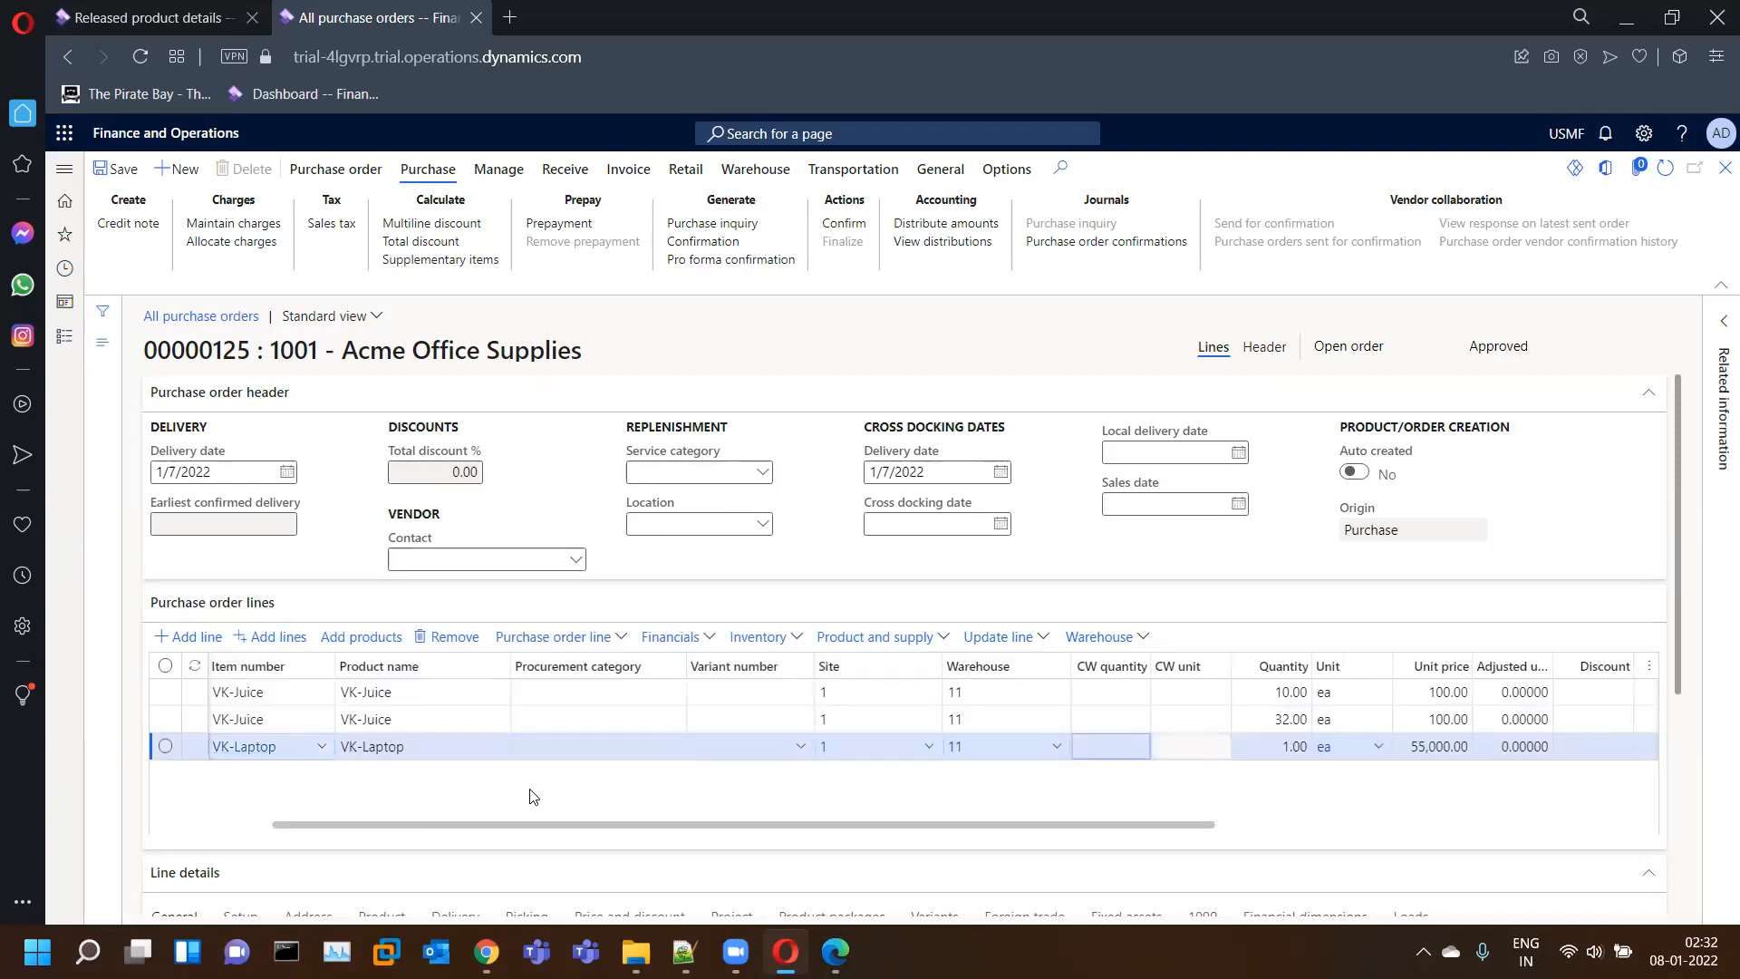
pyautogui.press('Tab')
pyautogui.press('Tab')
pyautogui.press('Tab')
pyautogui.press('Tab')
pyautogui.press('Tab')
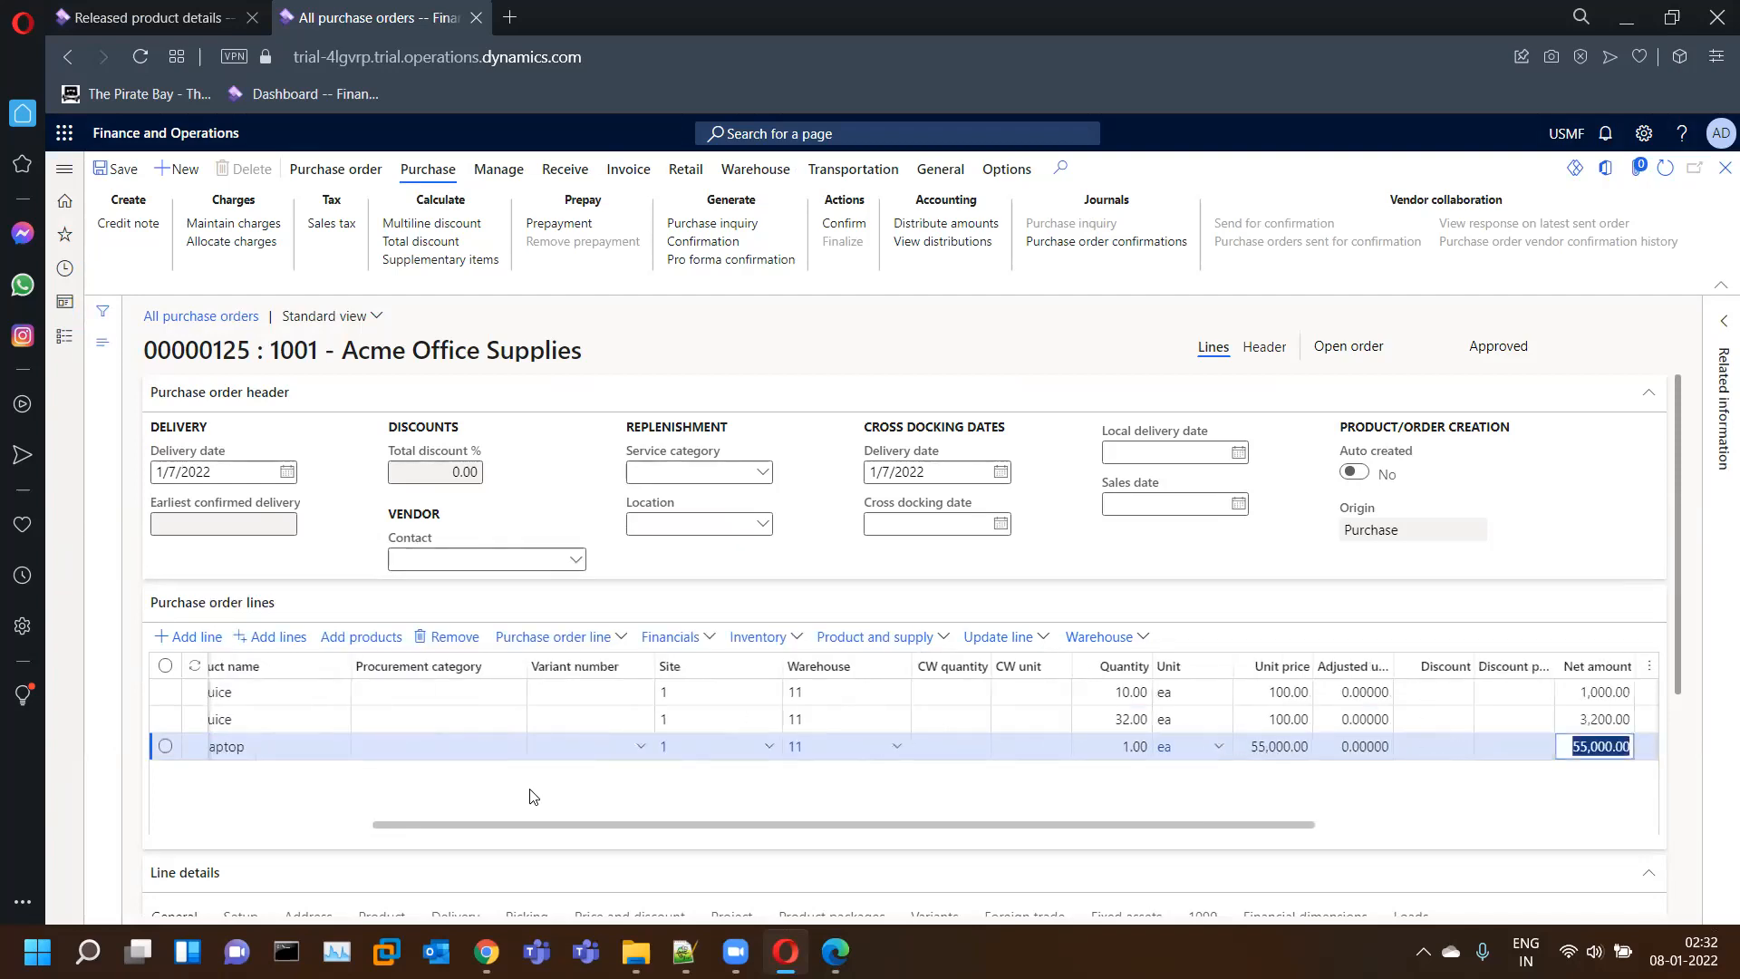
pyautogui.press('Tab')
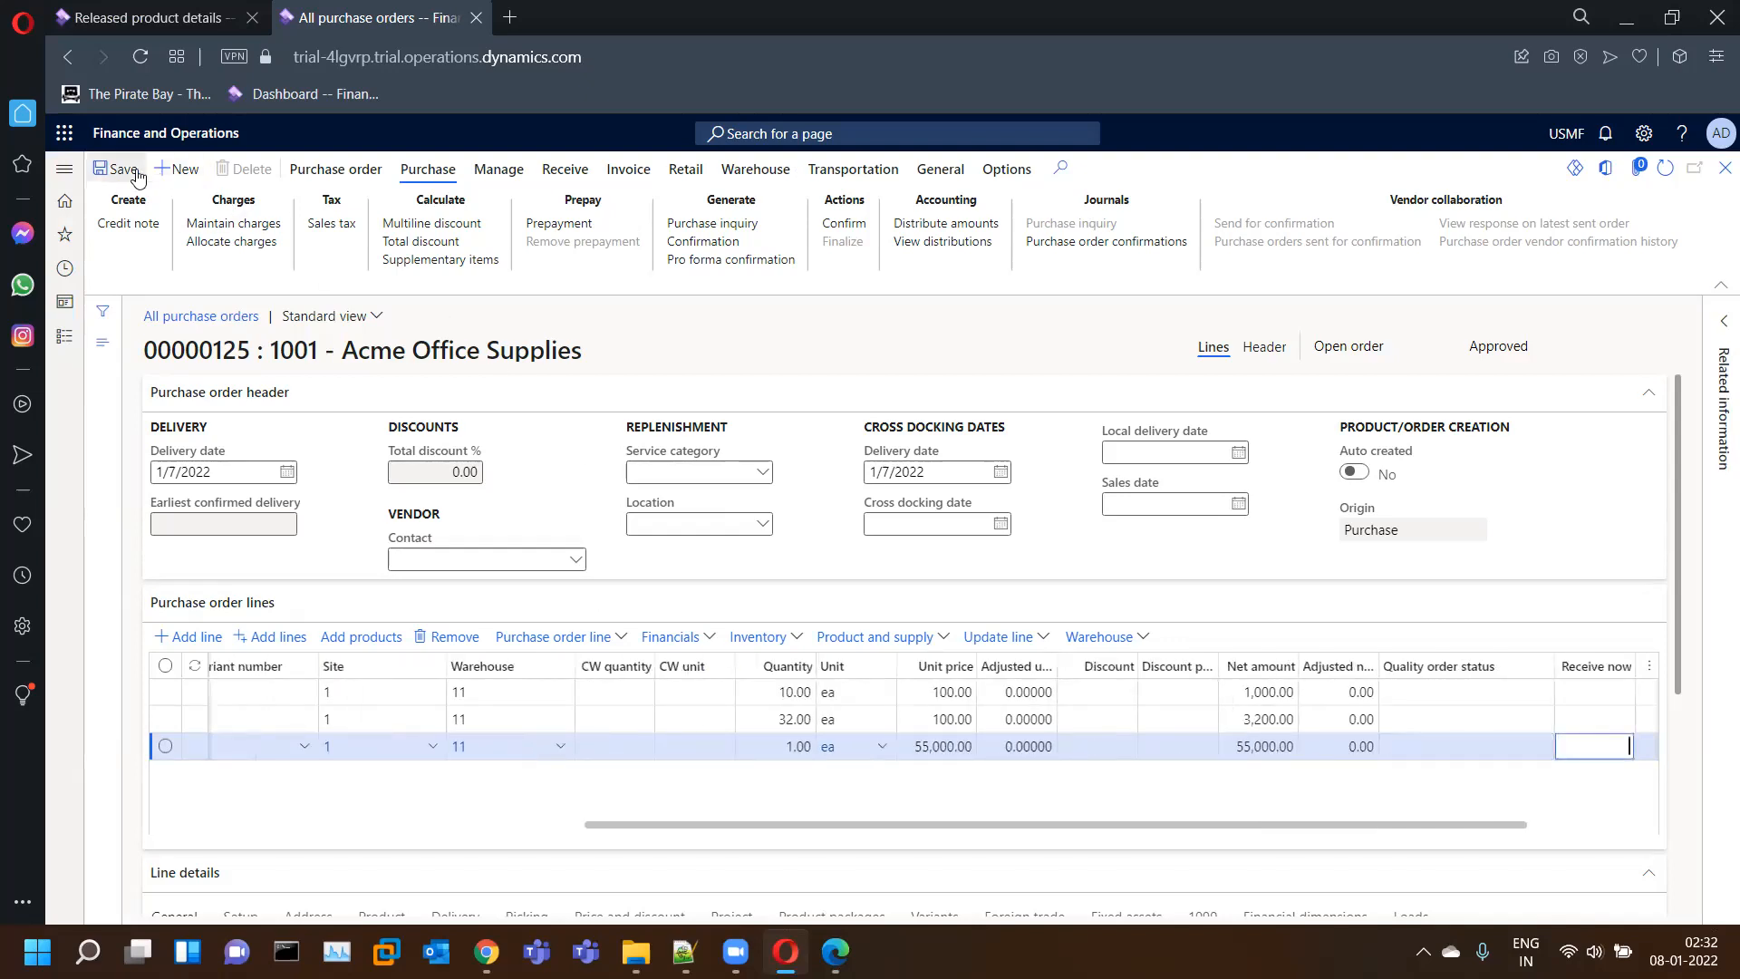
# - Open registration for the VK-Laptop purchase order line and add a registration line
pyautogui.click(1042, 645)
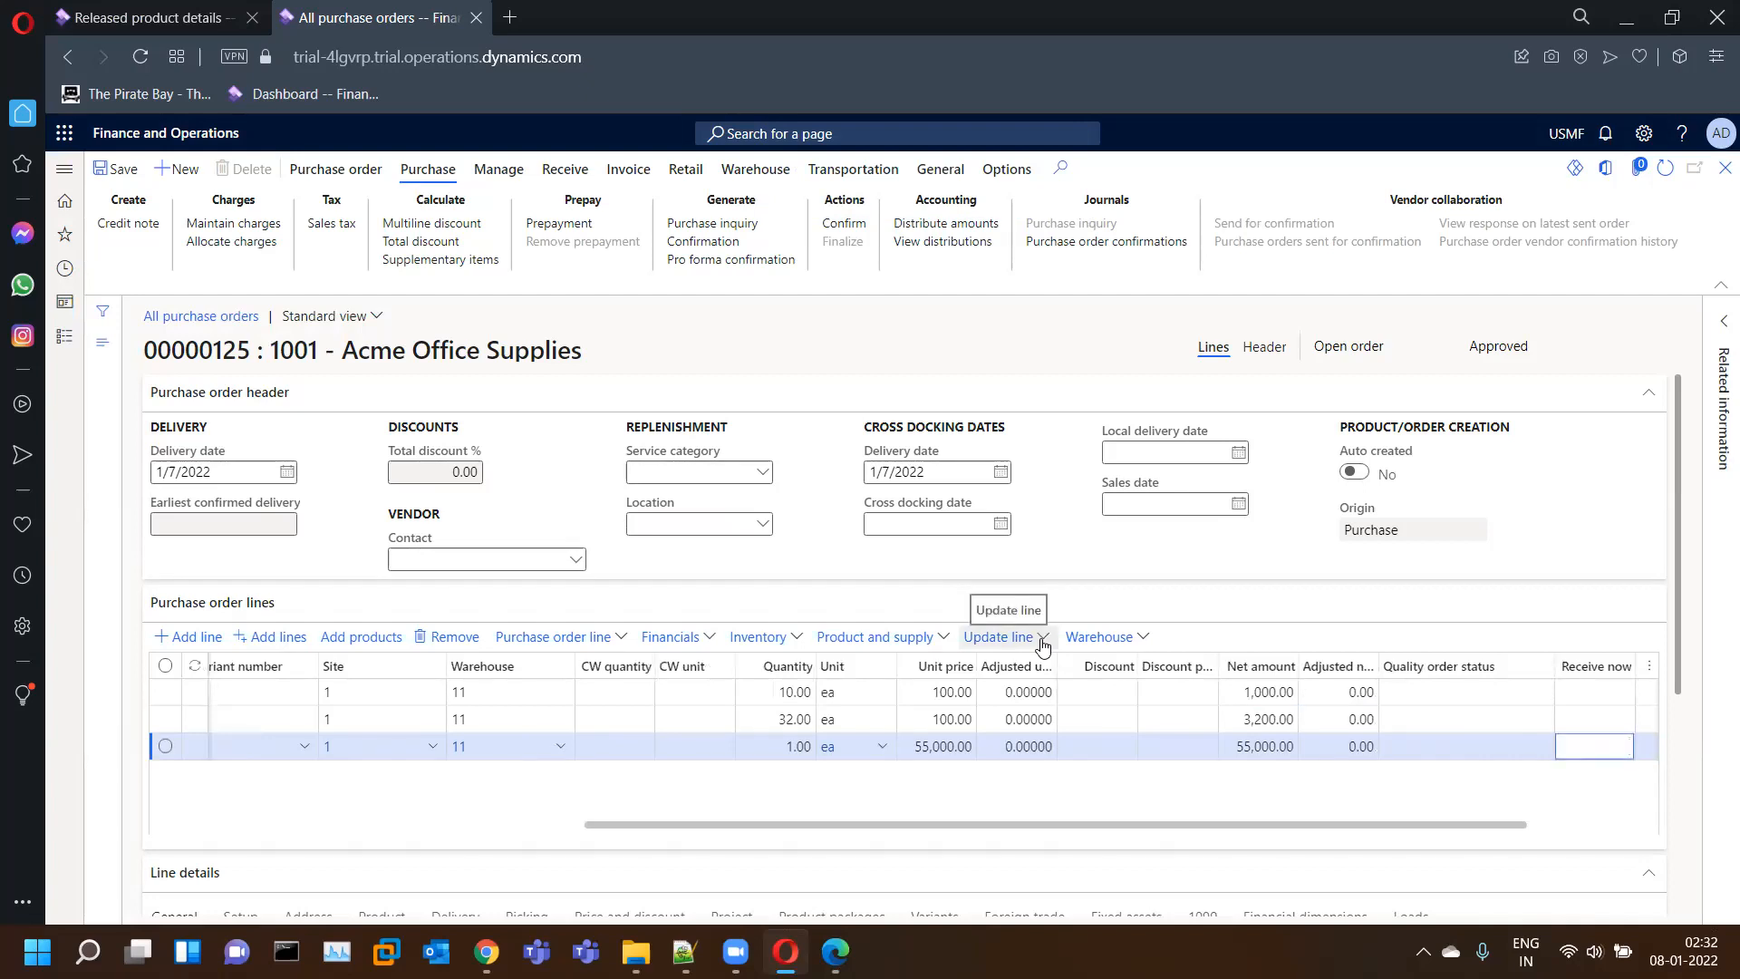
pyautogui.click(1038, 640)
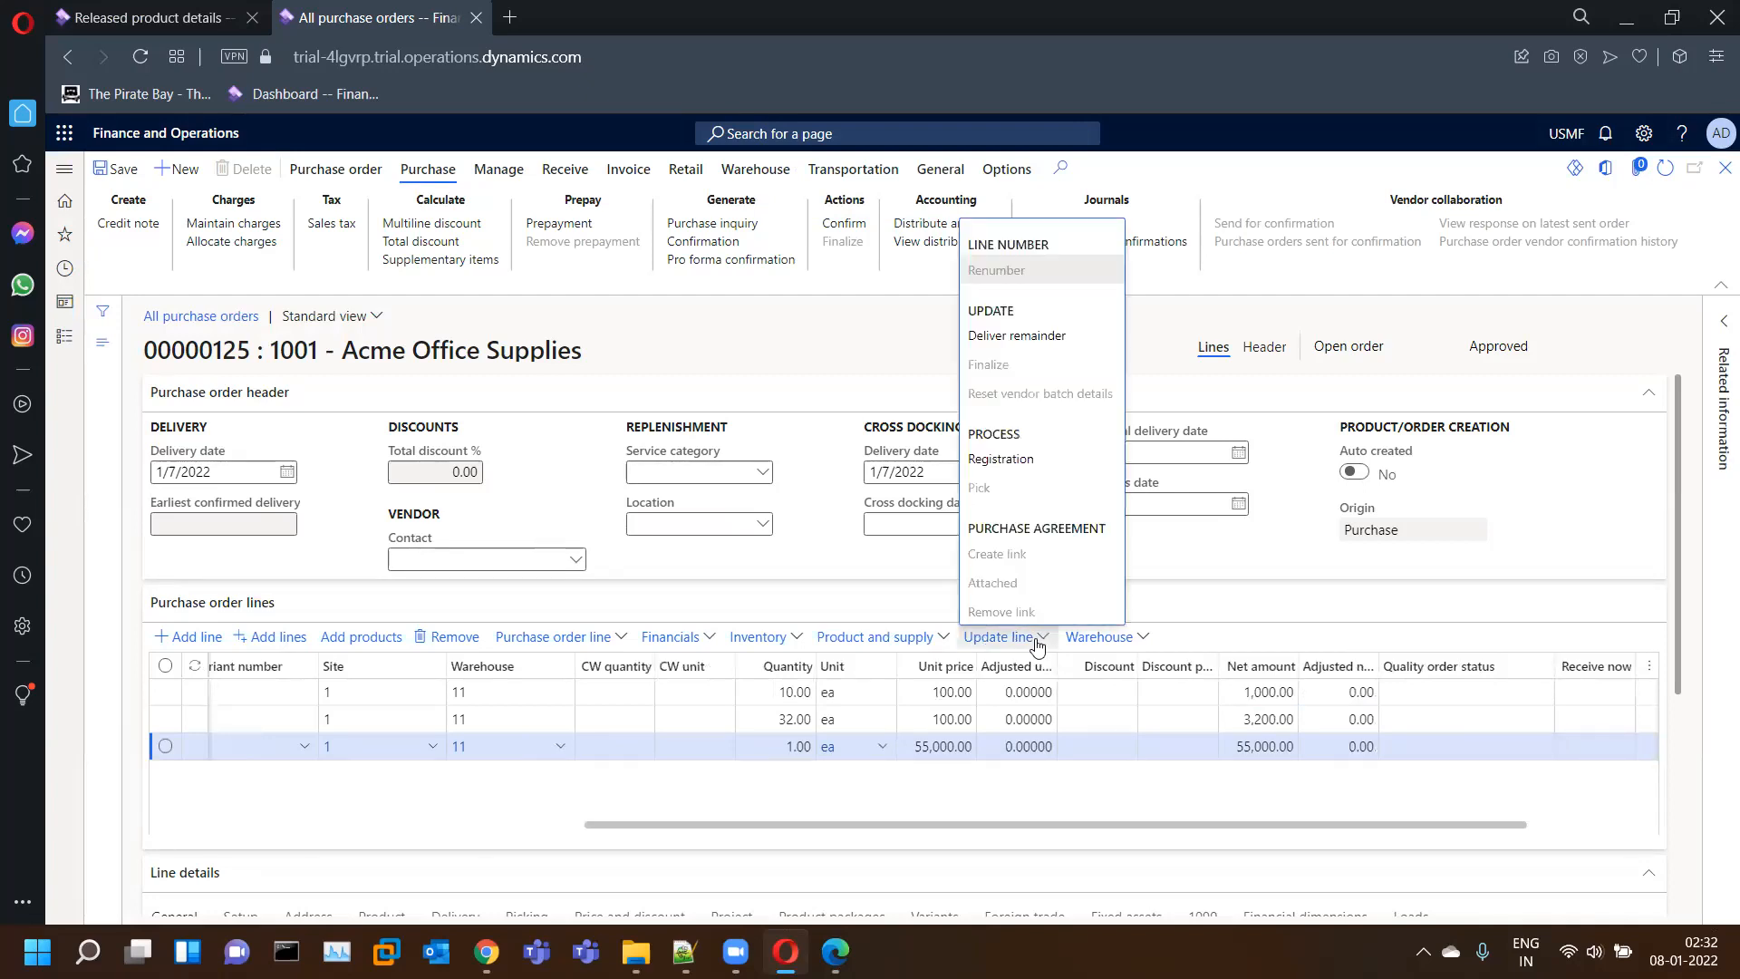
pyautogui.click(1026, 464)
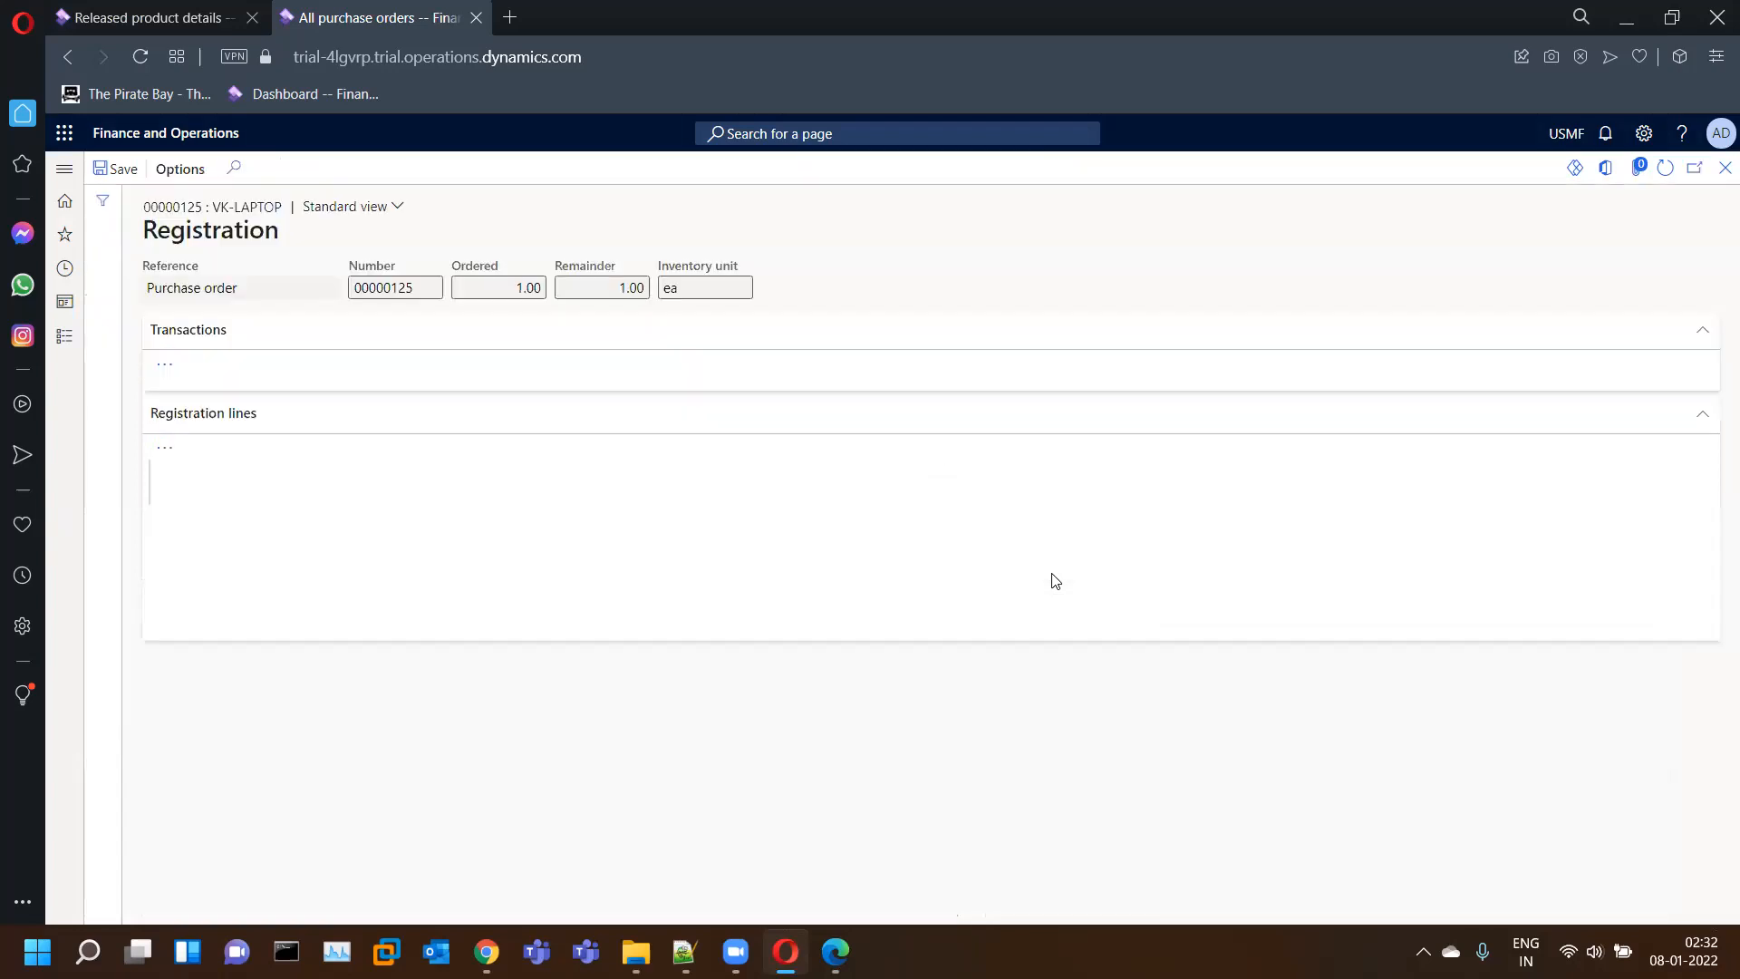
pyautogui.click(237, 363)
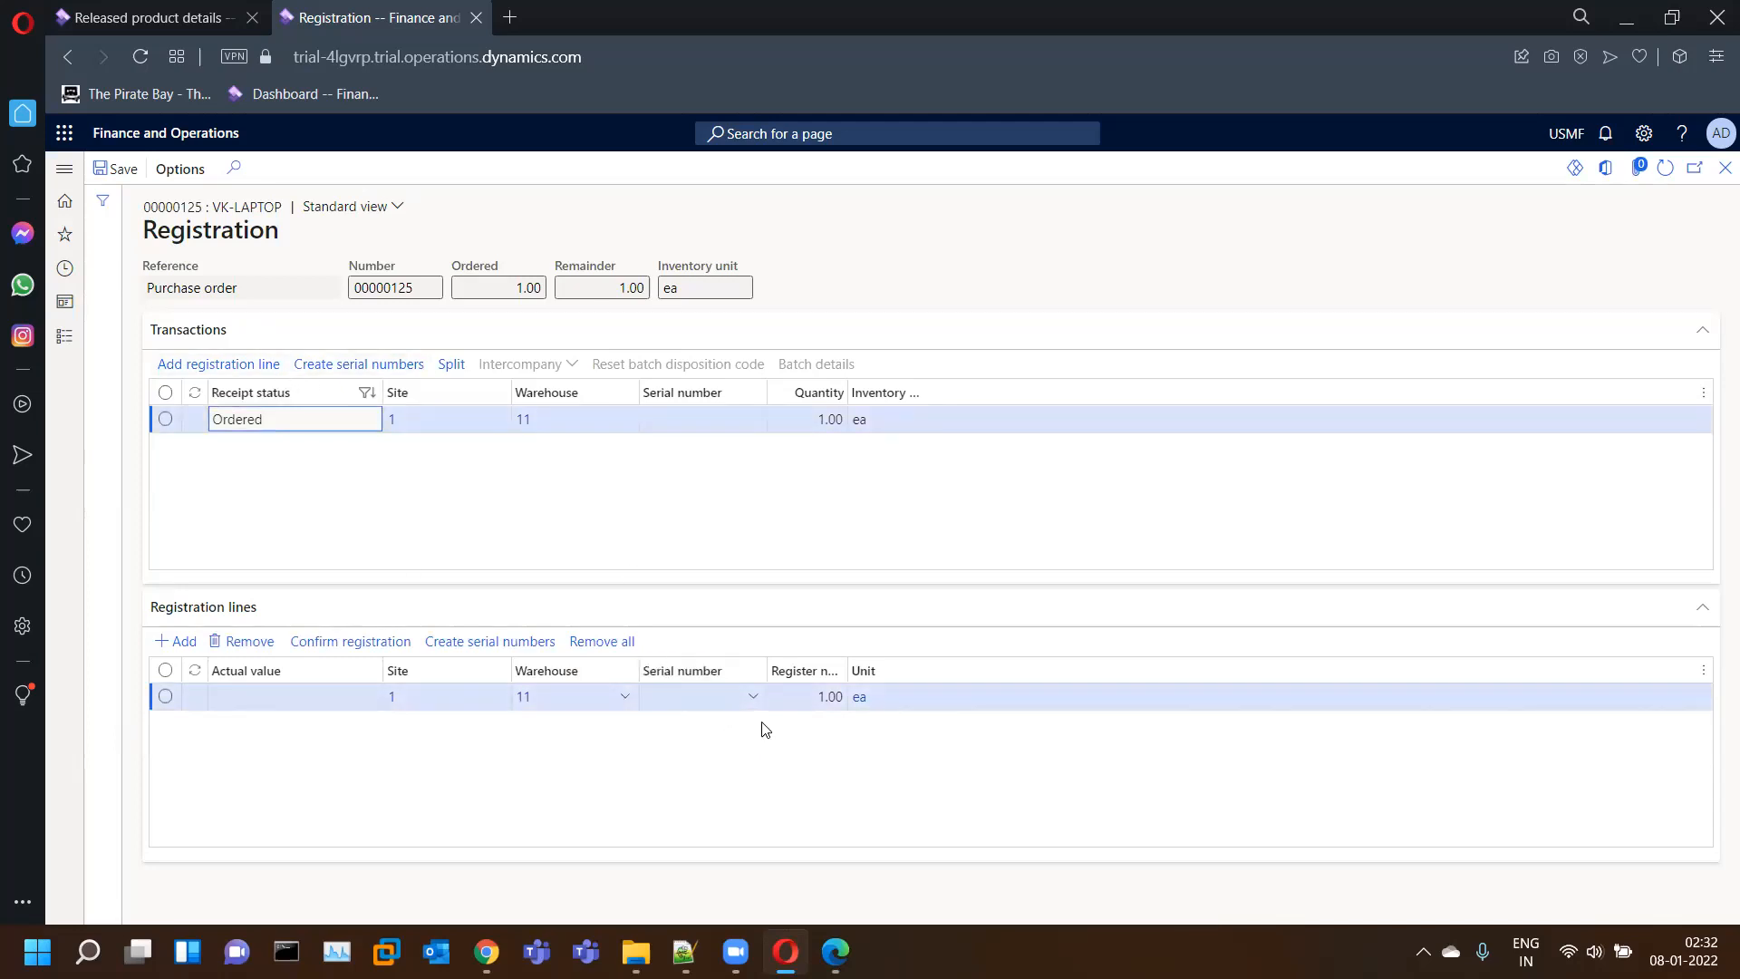
# - Try to confirm the registration without a serial number and dismiss the message
pyautogui.click(350, 641)
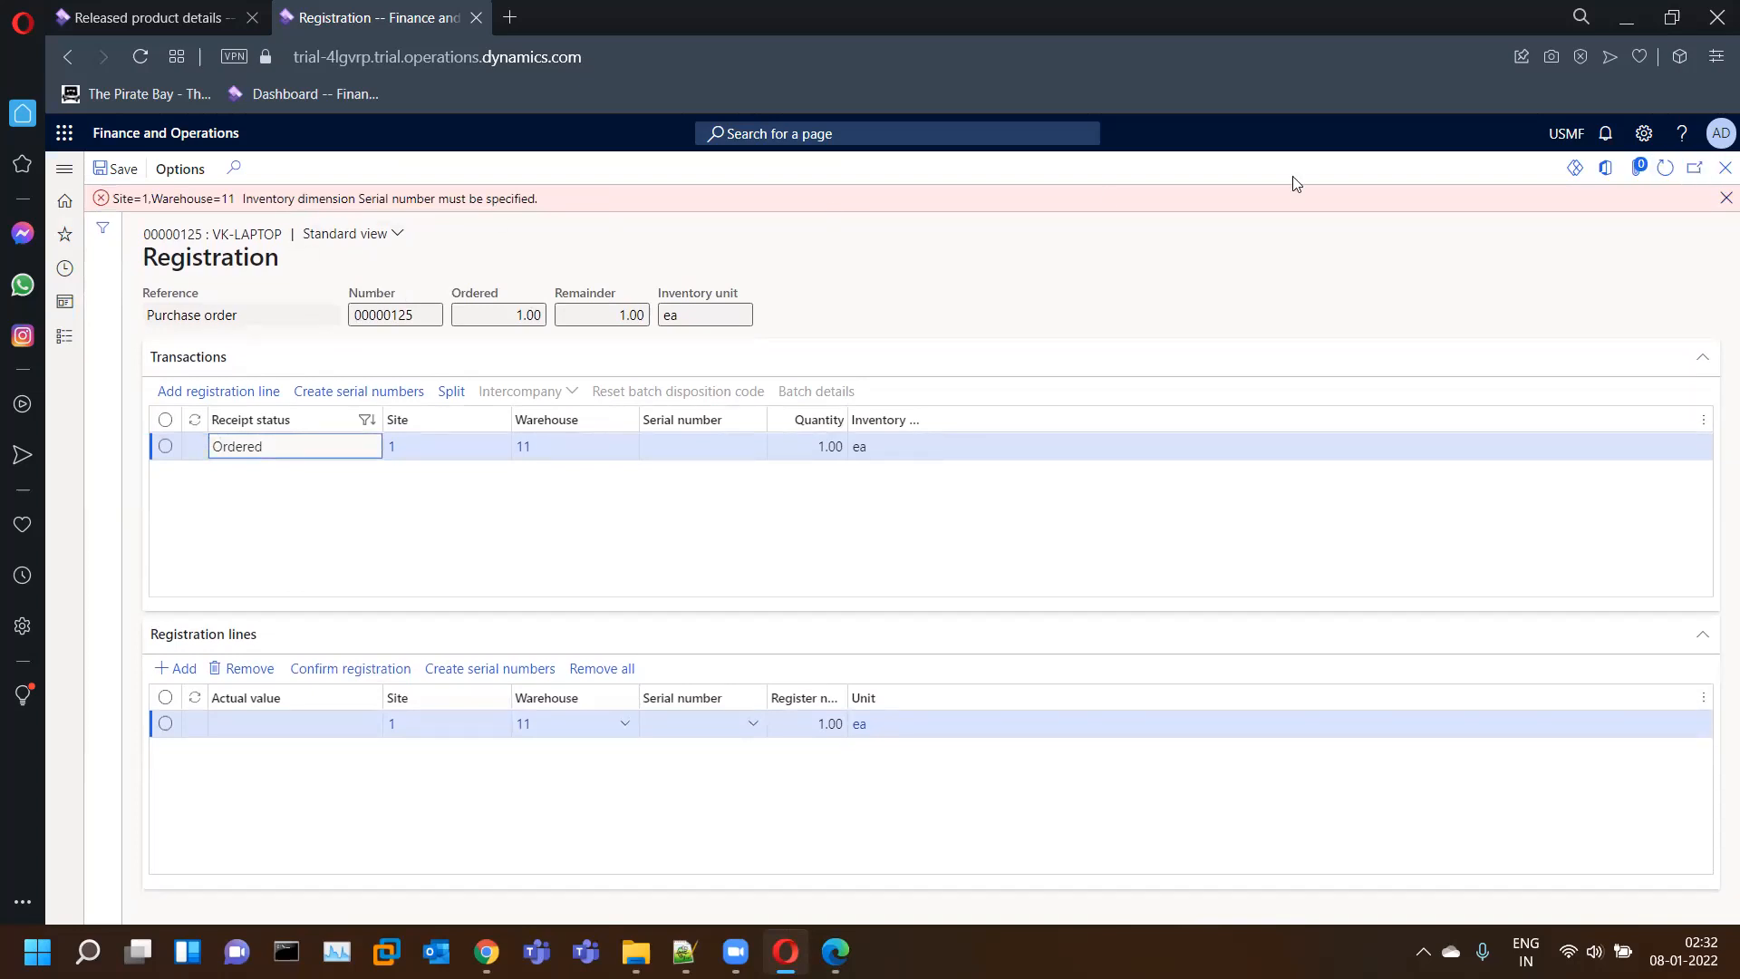
pyautogui.click(1725, 197)
# - Create and save serial number SN/001 for item VK-Laptop from the registration line's serial number field
pyautogui.rightClick(751, 697)
pyautogui.click(775, 692)
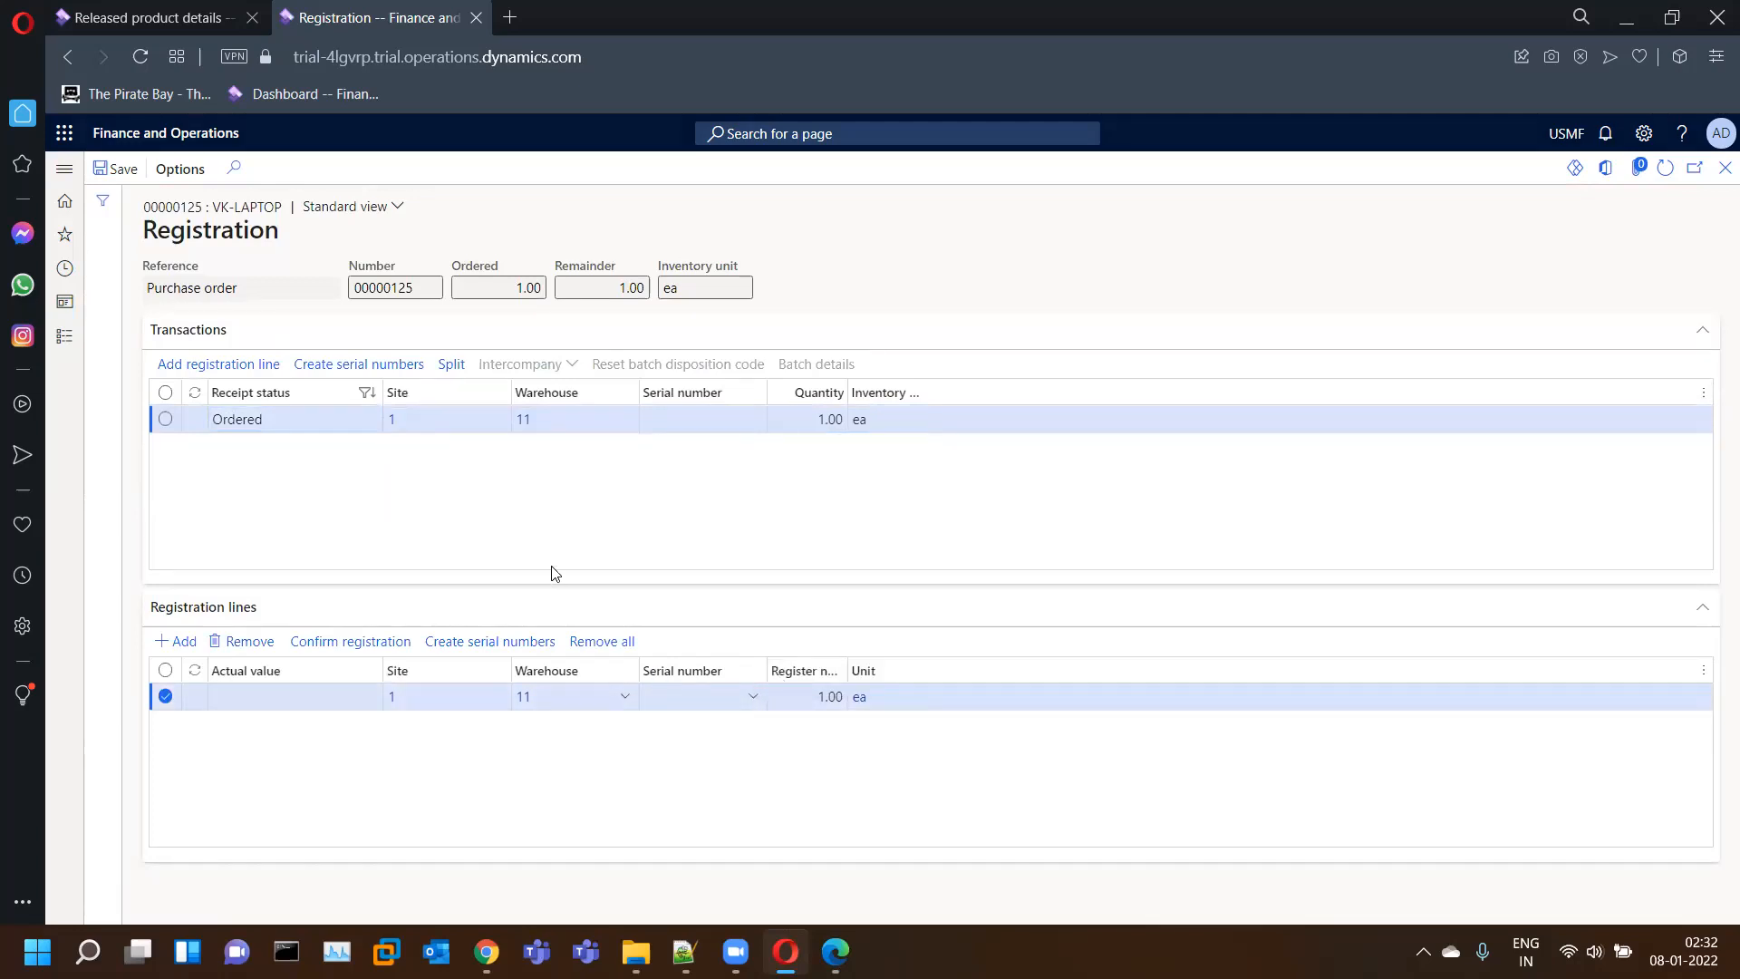
pyautogui.click(184, 169)
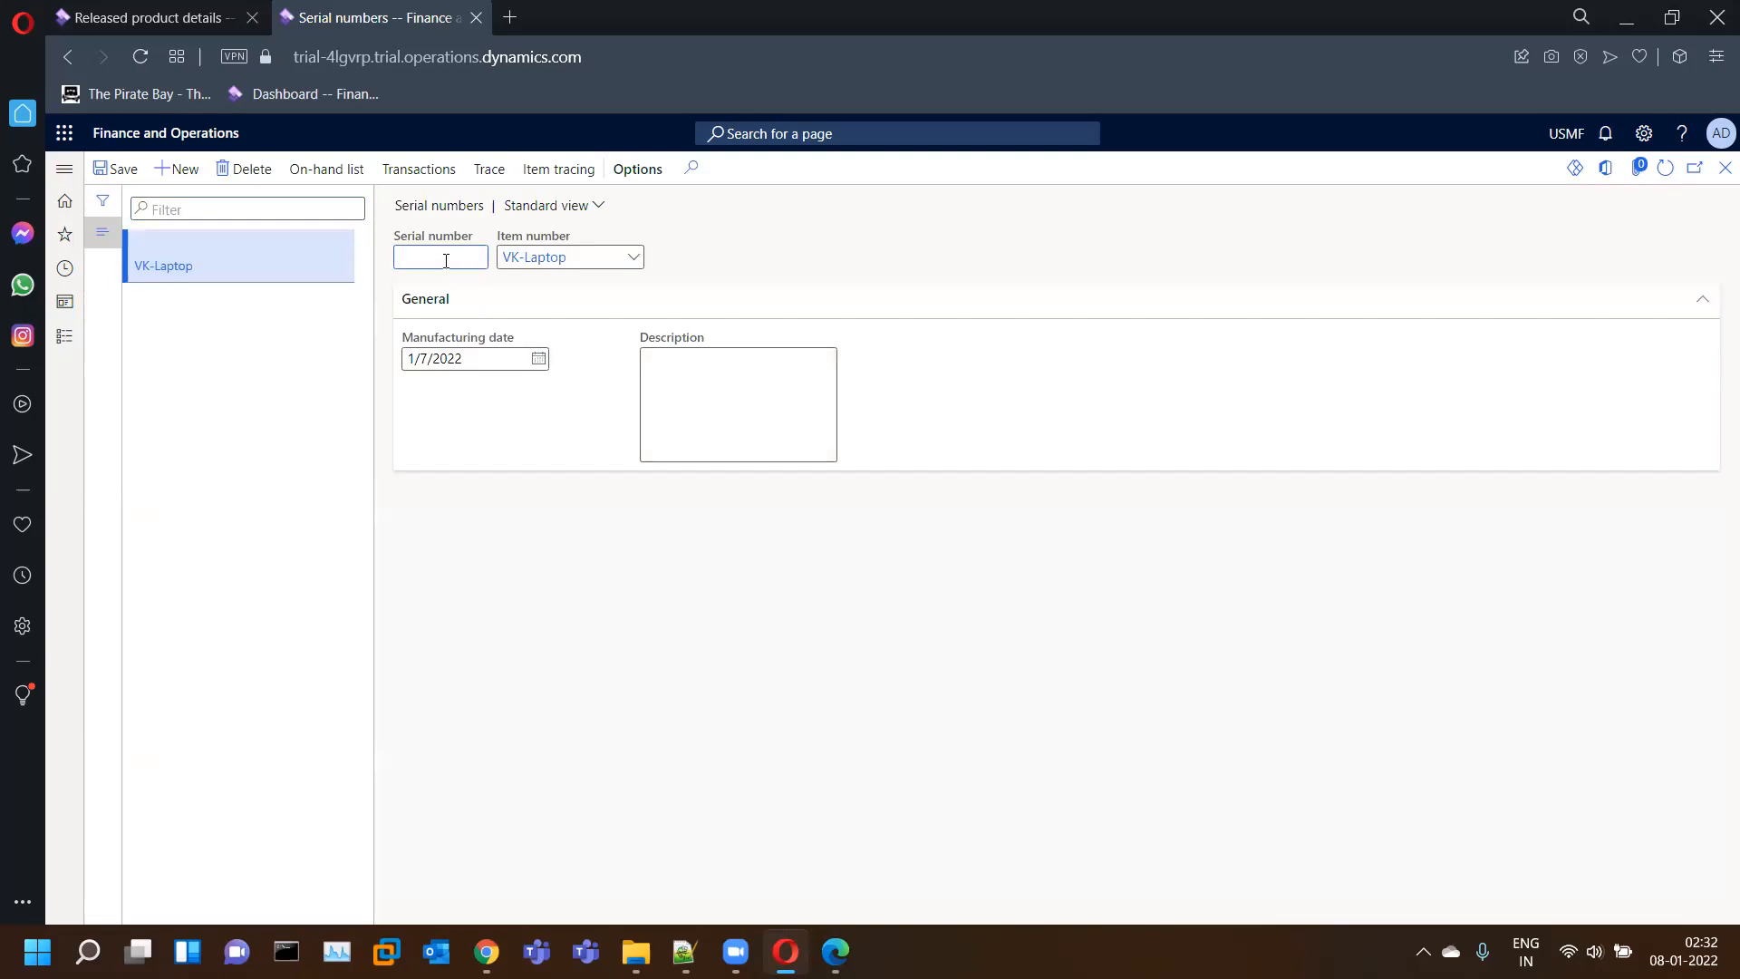
pyautogui.write('SN/001')
pyautogui.click(118, 169)
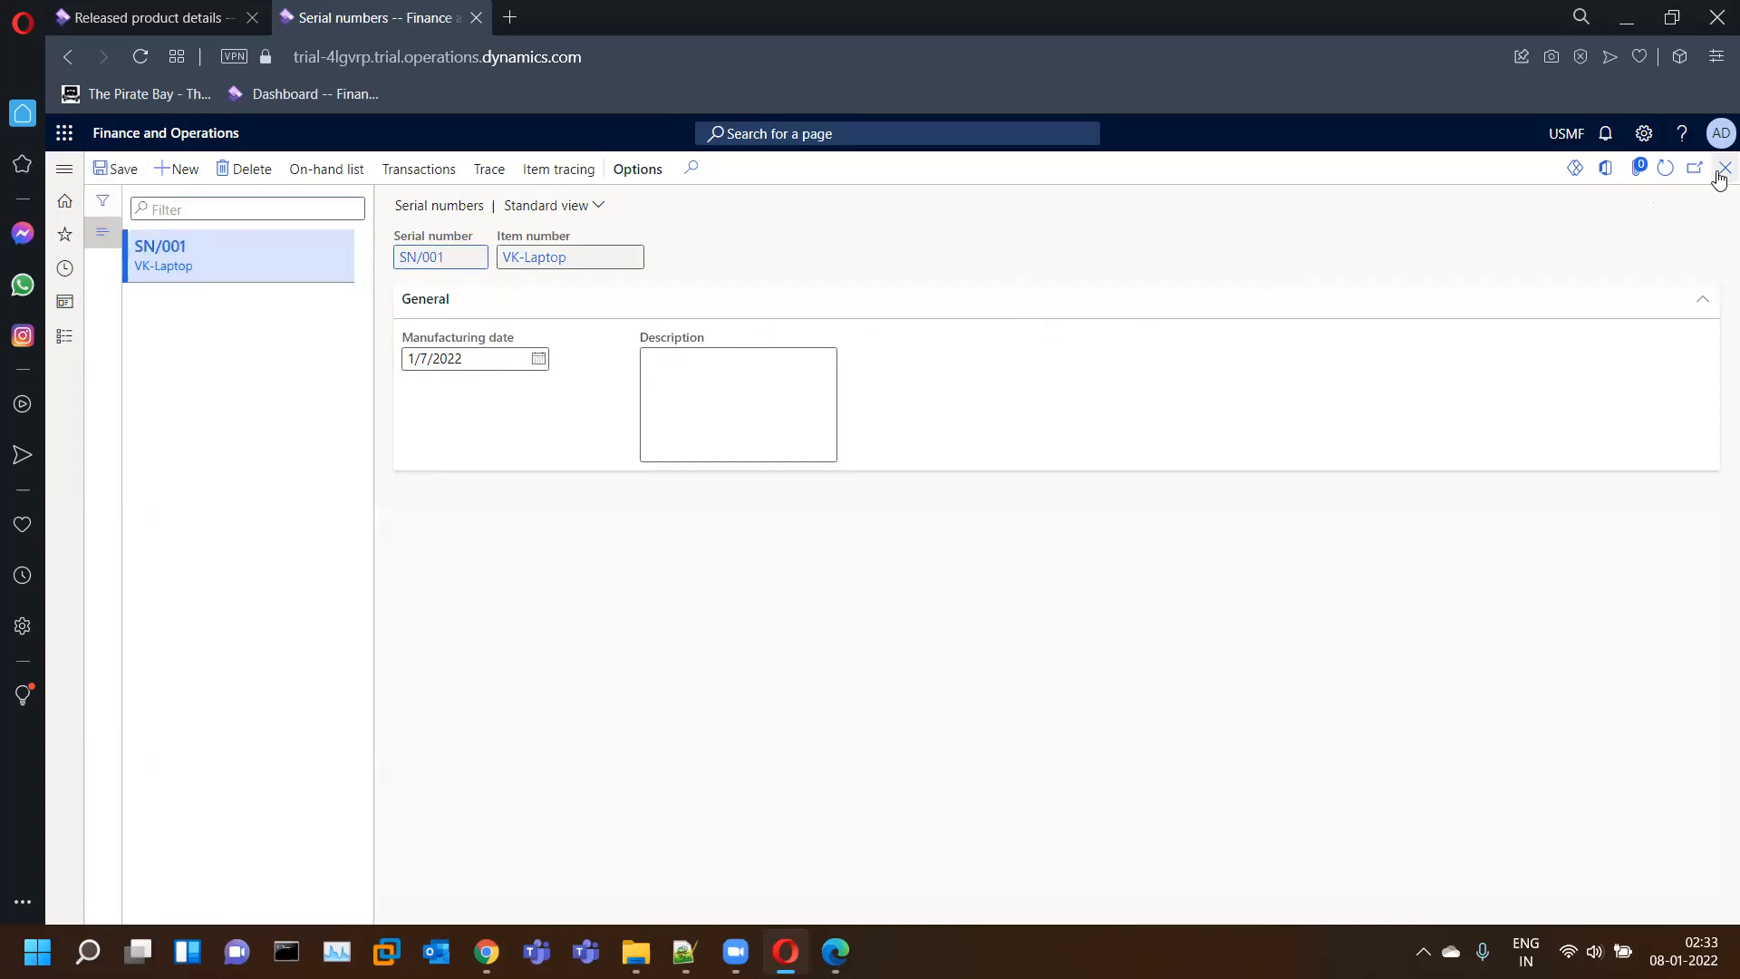
# - Assign serial number SN/001 to the registration line, save it and confirm the registration
pyautogui.click(755, 697)
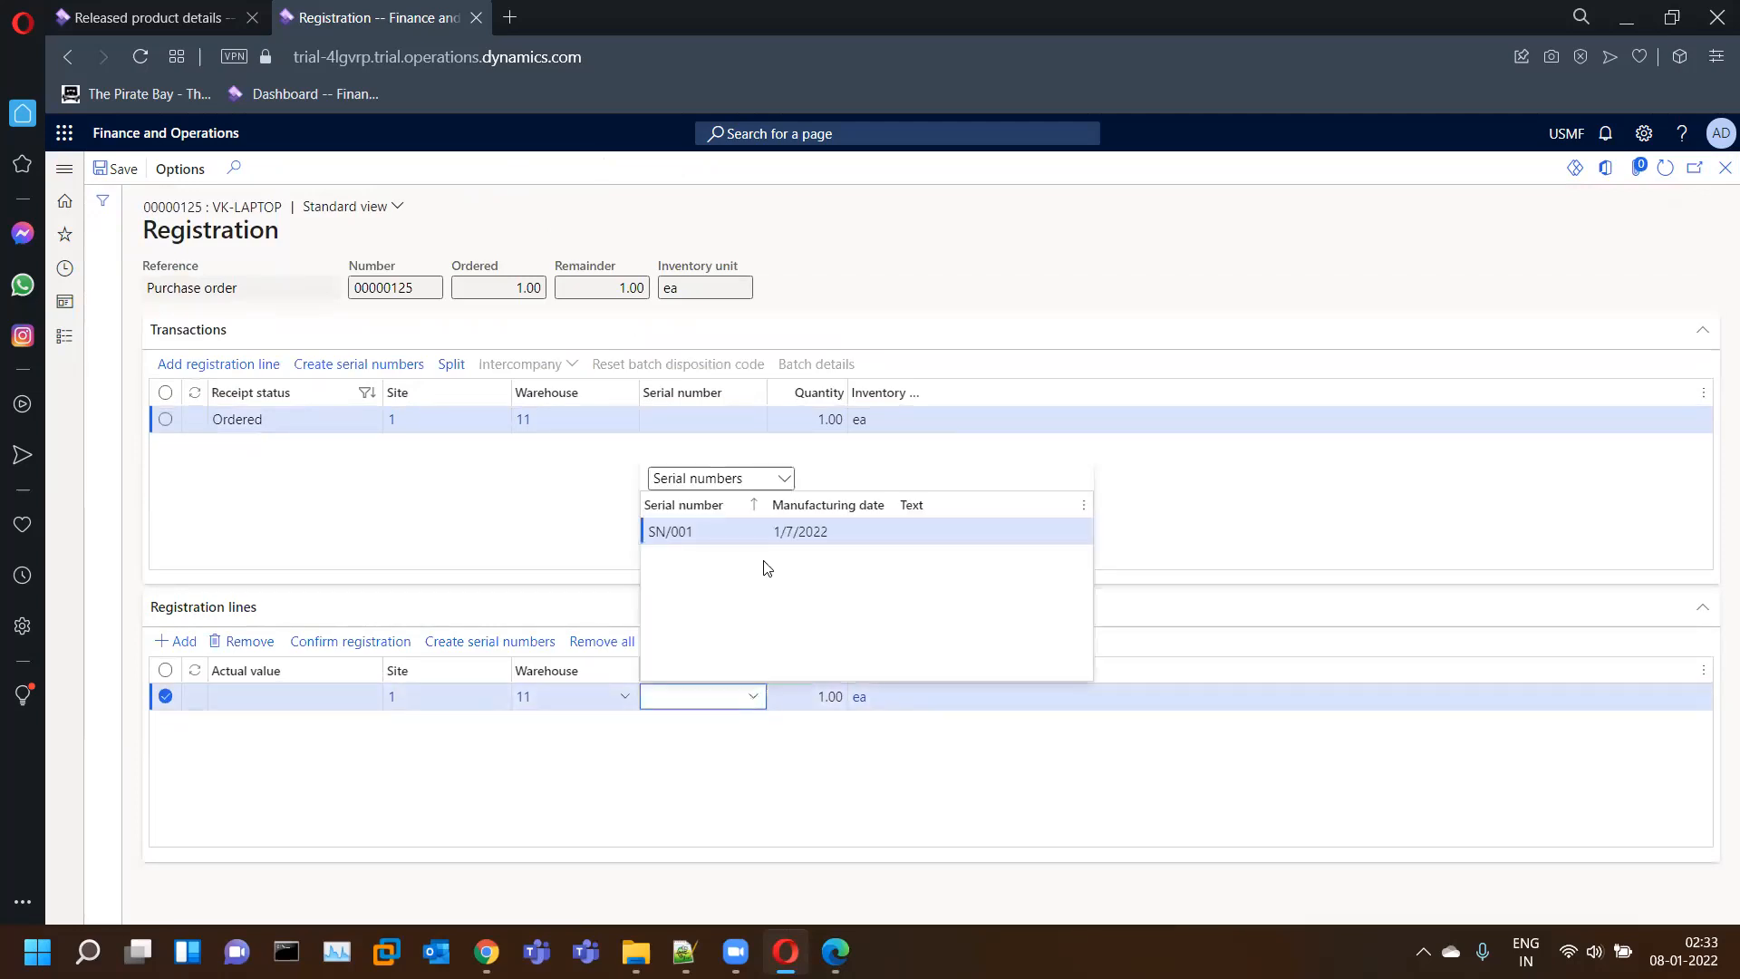
pyautogui.click(738, 533)
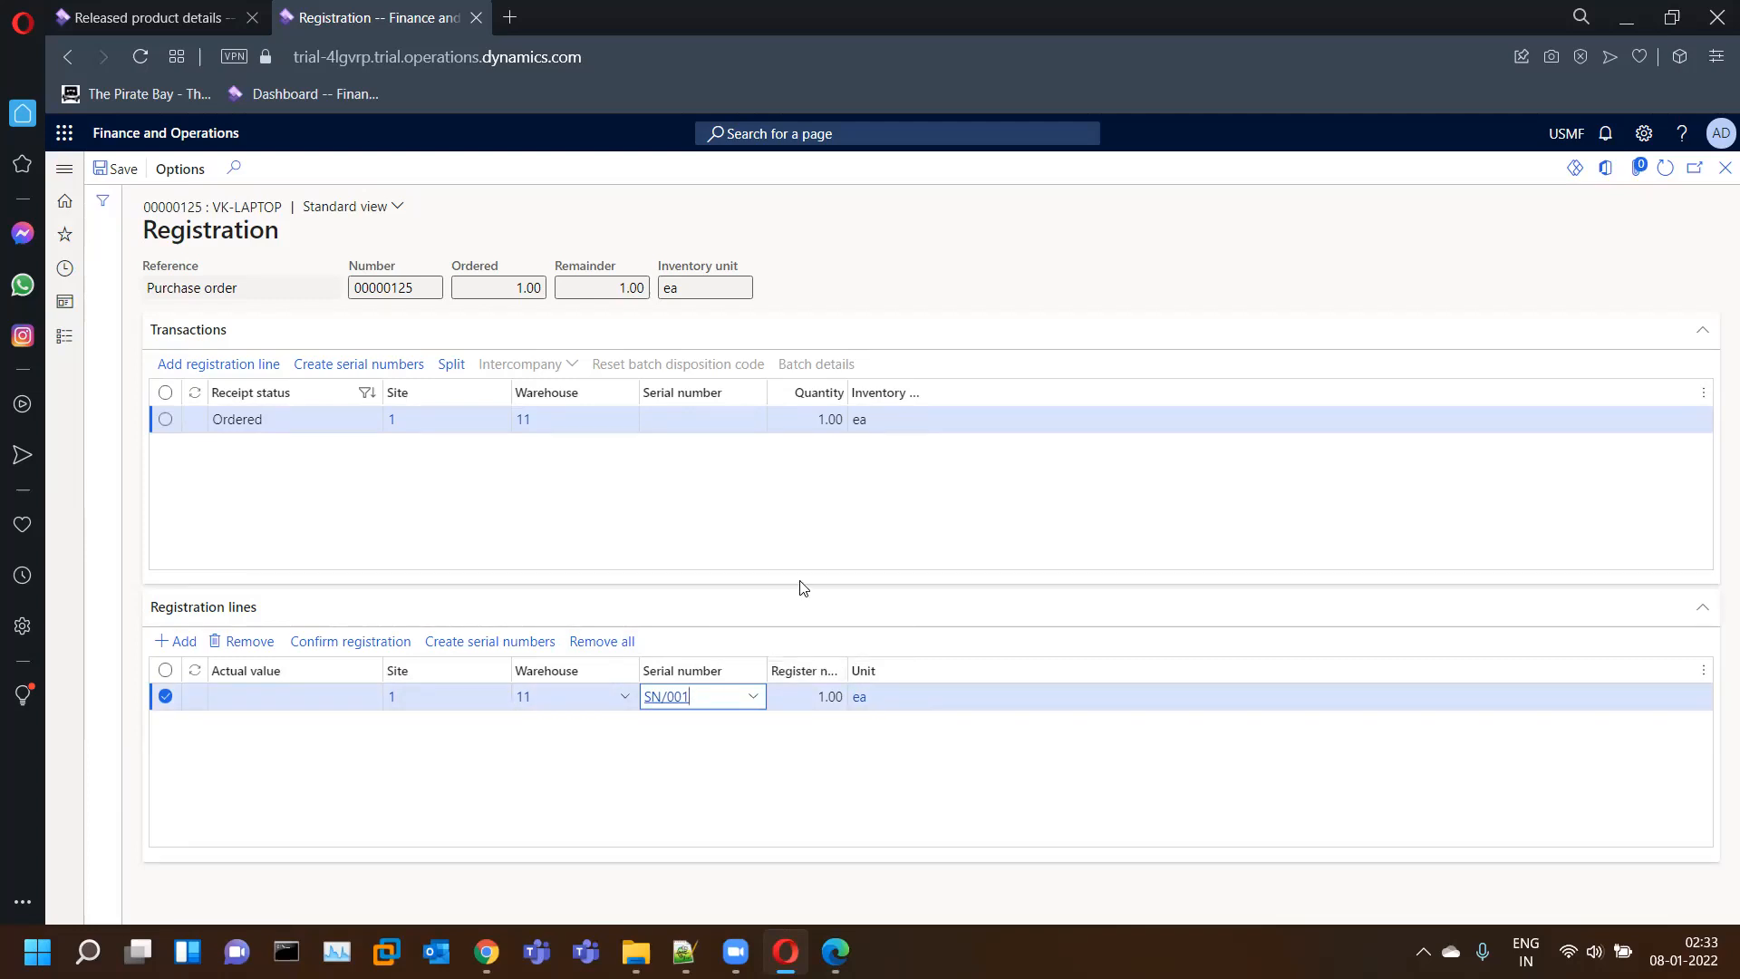
pyautogui.click(111, 170)
pyautogui.click(350, 641)
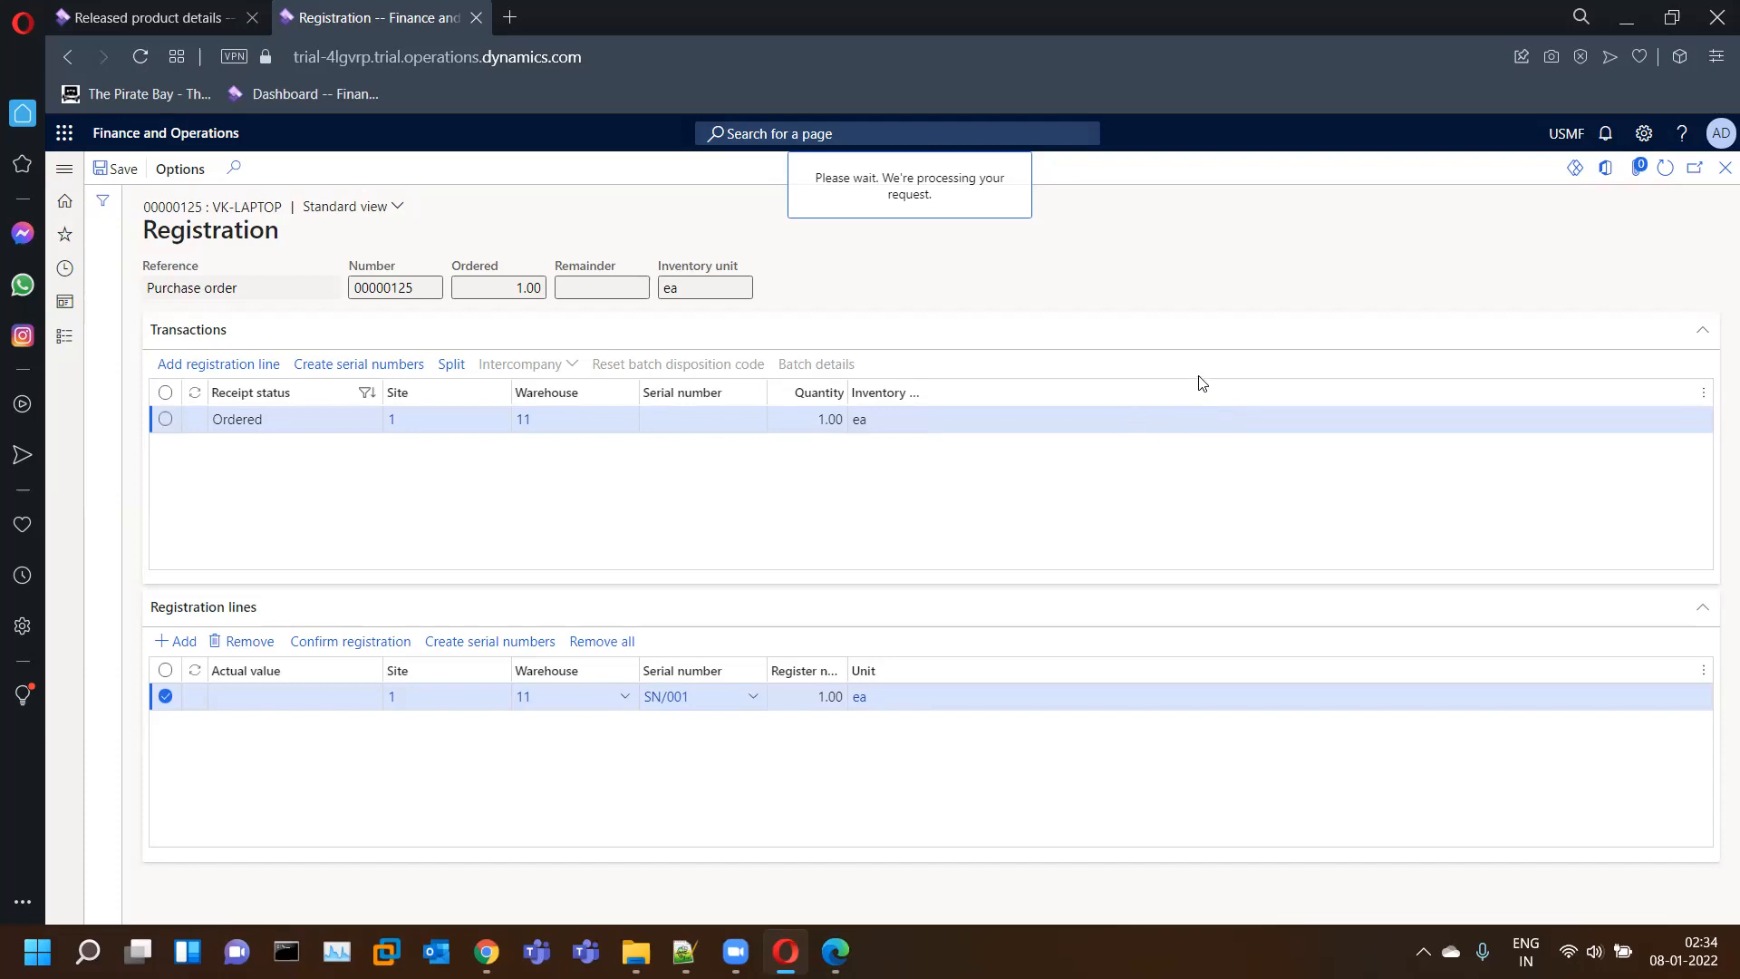
# - Open the tracking number groups from the serial number group field in VK-Laptop's inventory details
pyautogui.click(166, 11)
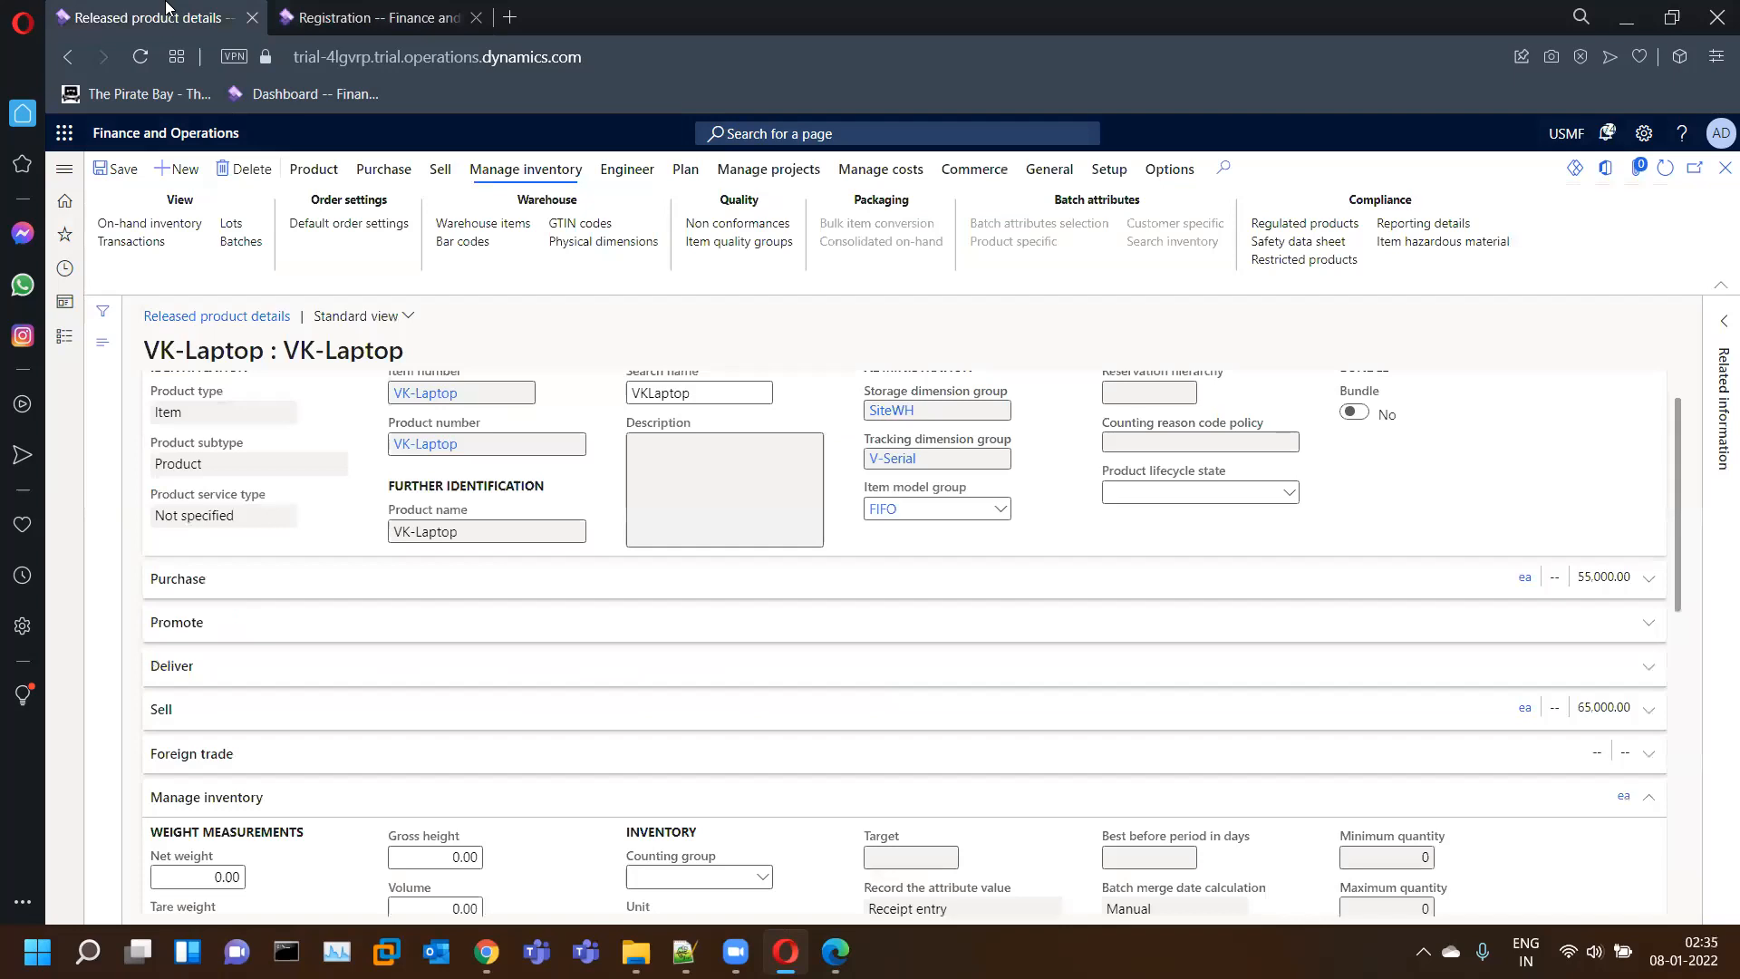
pyautogui.scroll(-6, 1329, 590)
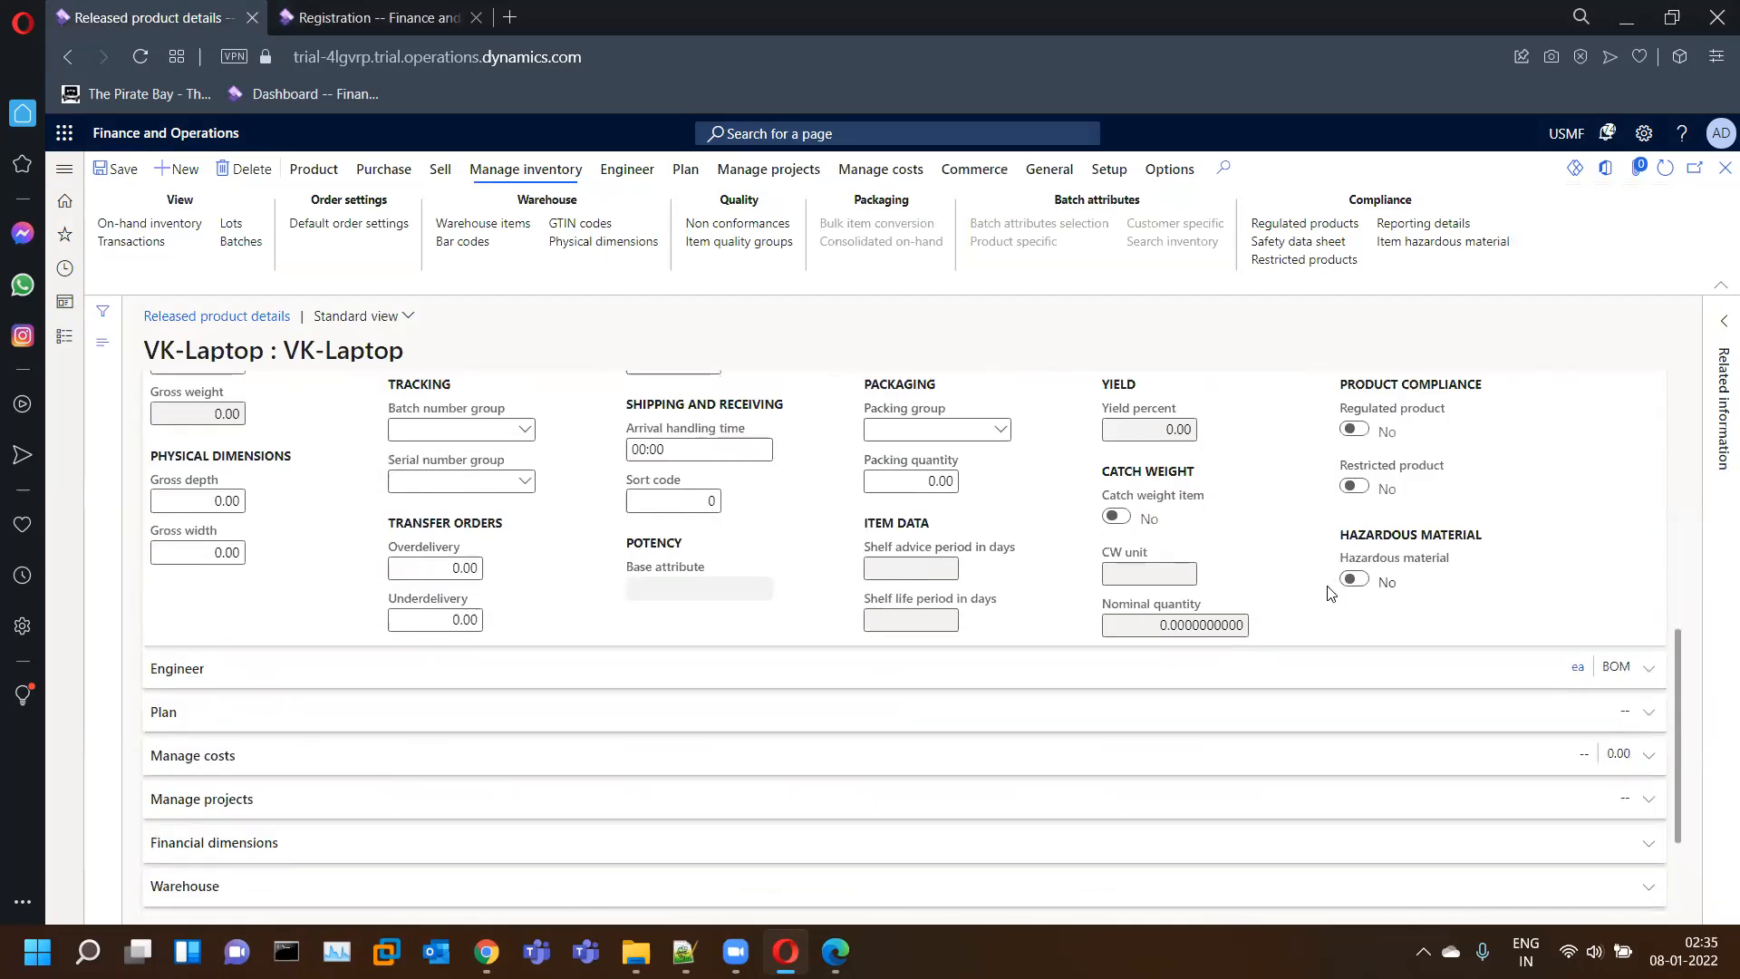
pyautogui.scroll(1, 1329, 590)
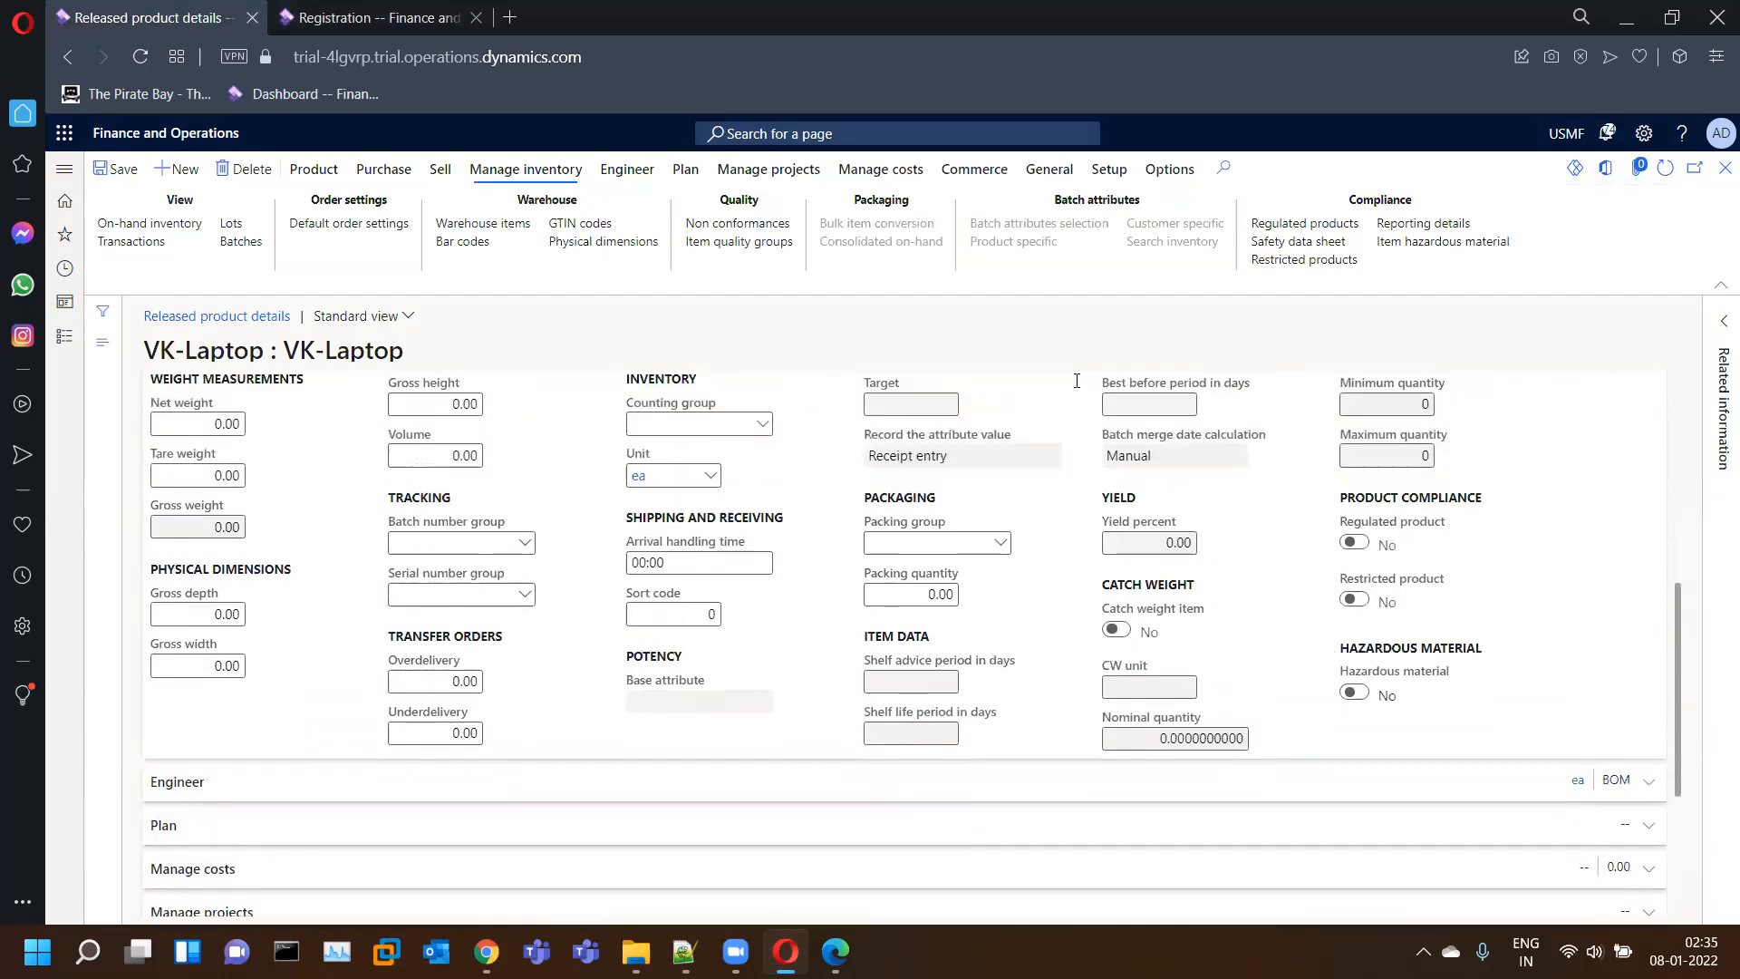
pyautogui.rightClick(524, 606)
pyautogui.click(564, 701)
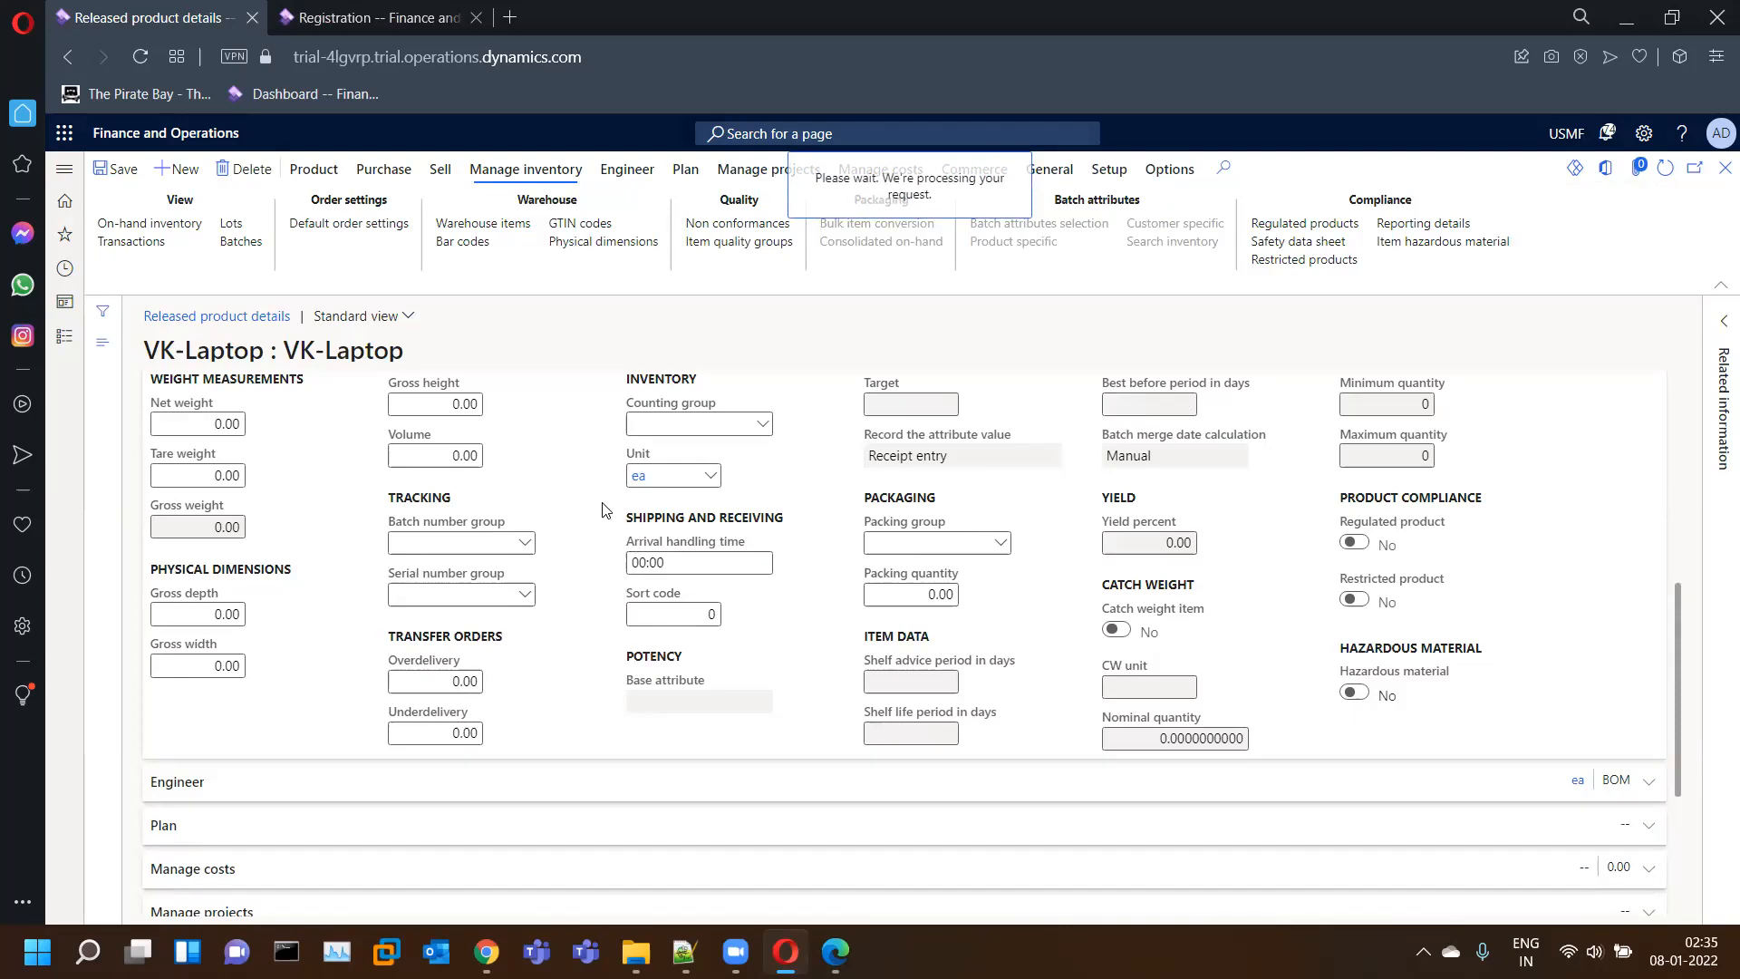
# - Reconnect the purchase order registration page and duplicate it in a new browser tab
pyautogui.click(369, 18)
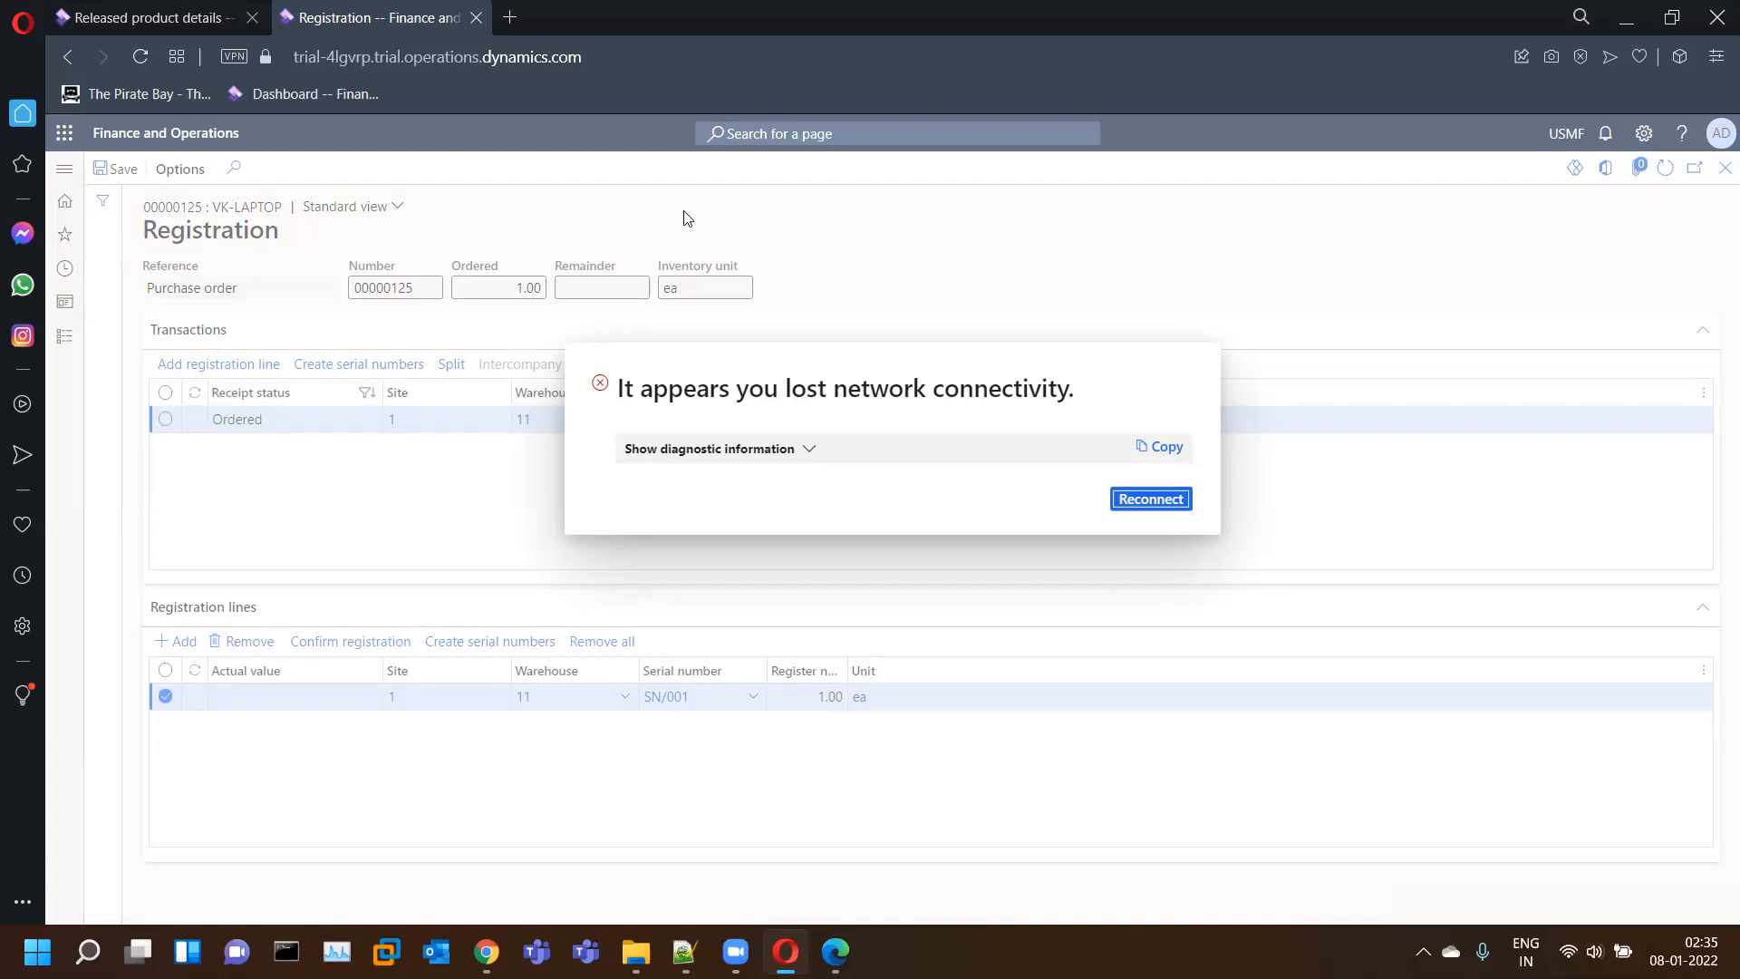
pyautogui.click(1162, 504)
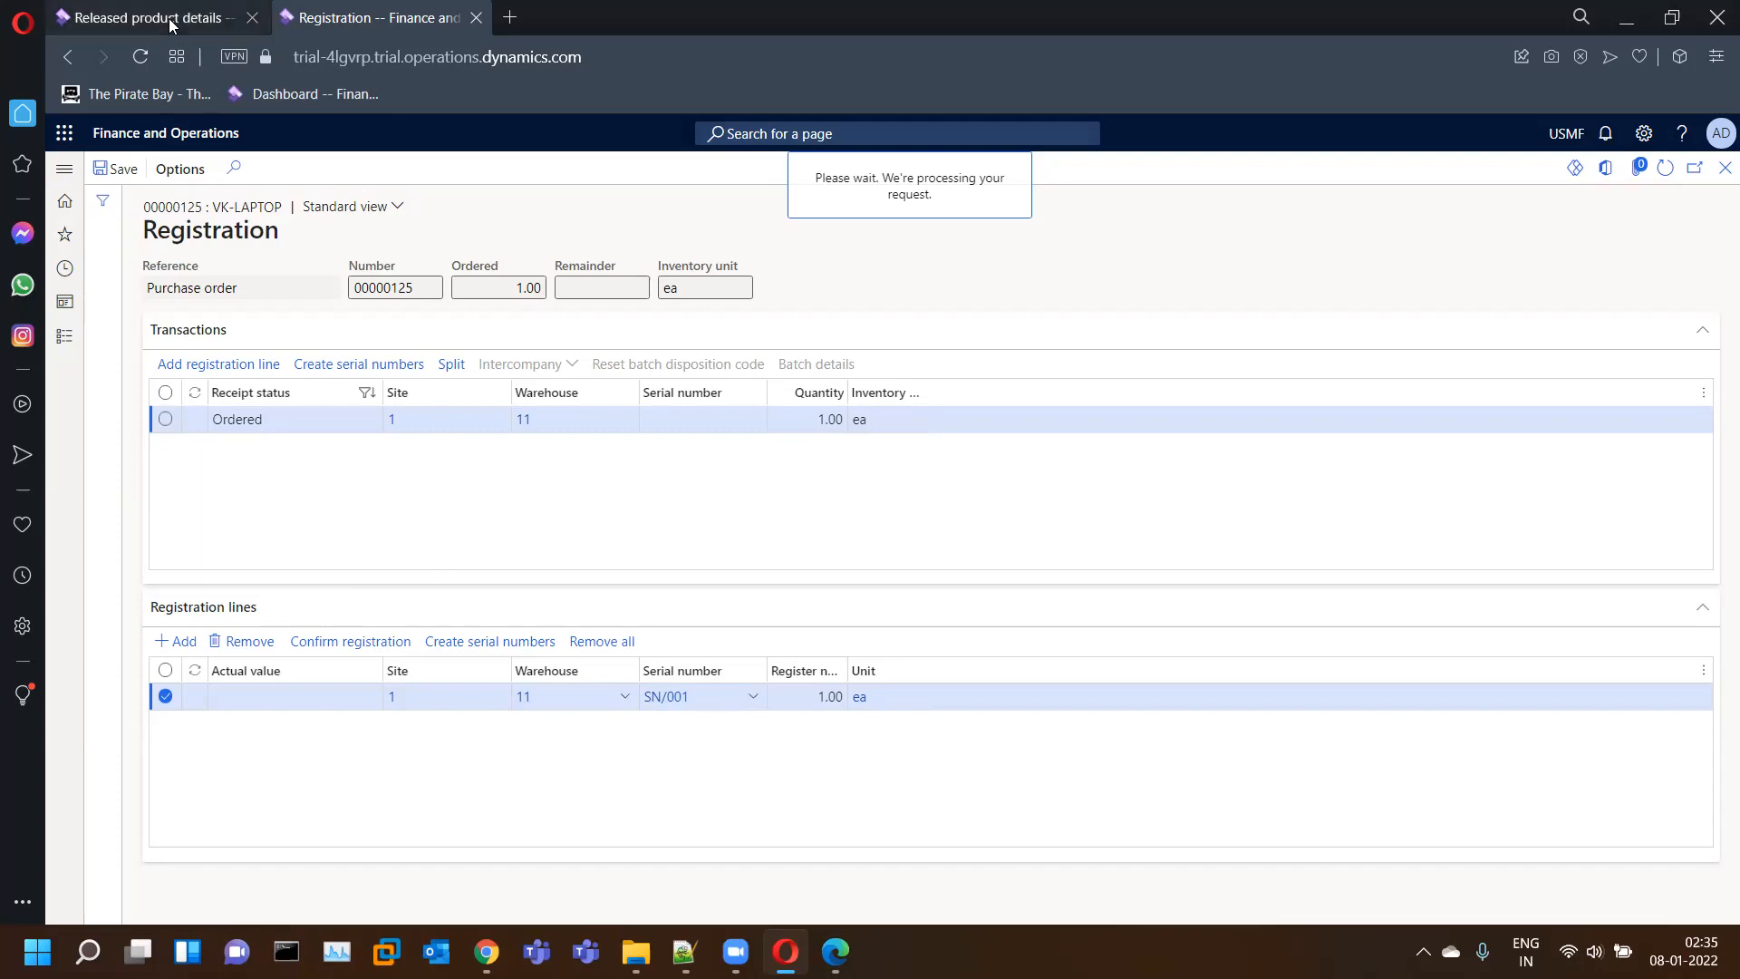
pyautogui.click(127, 17)
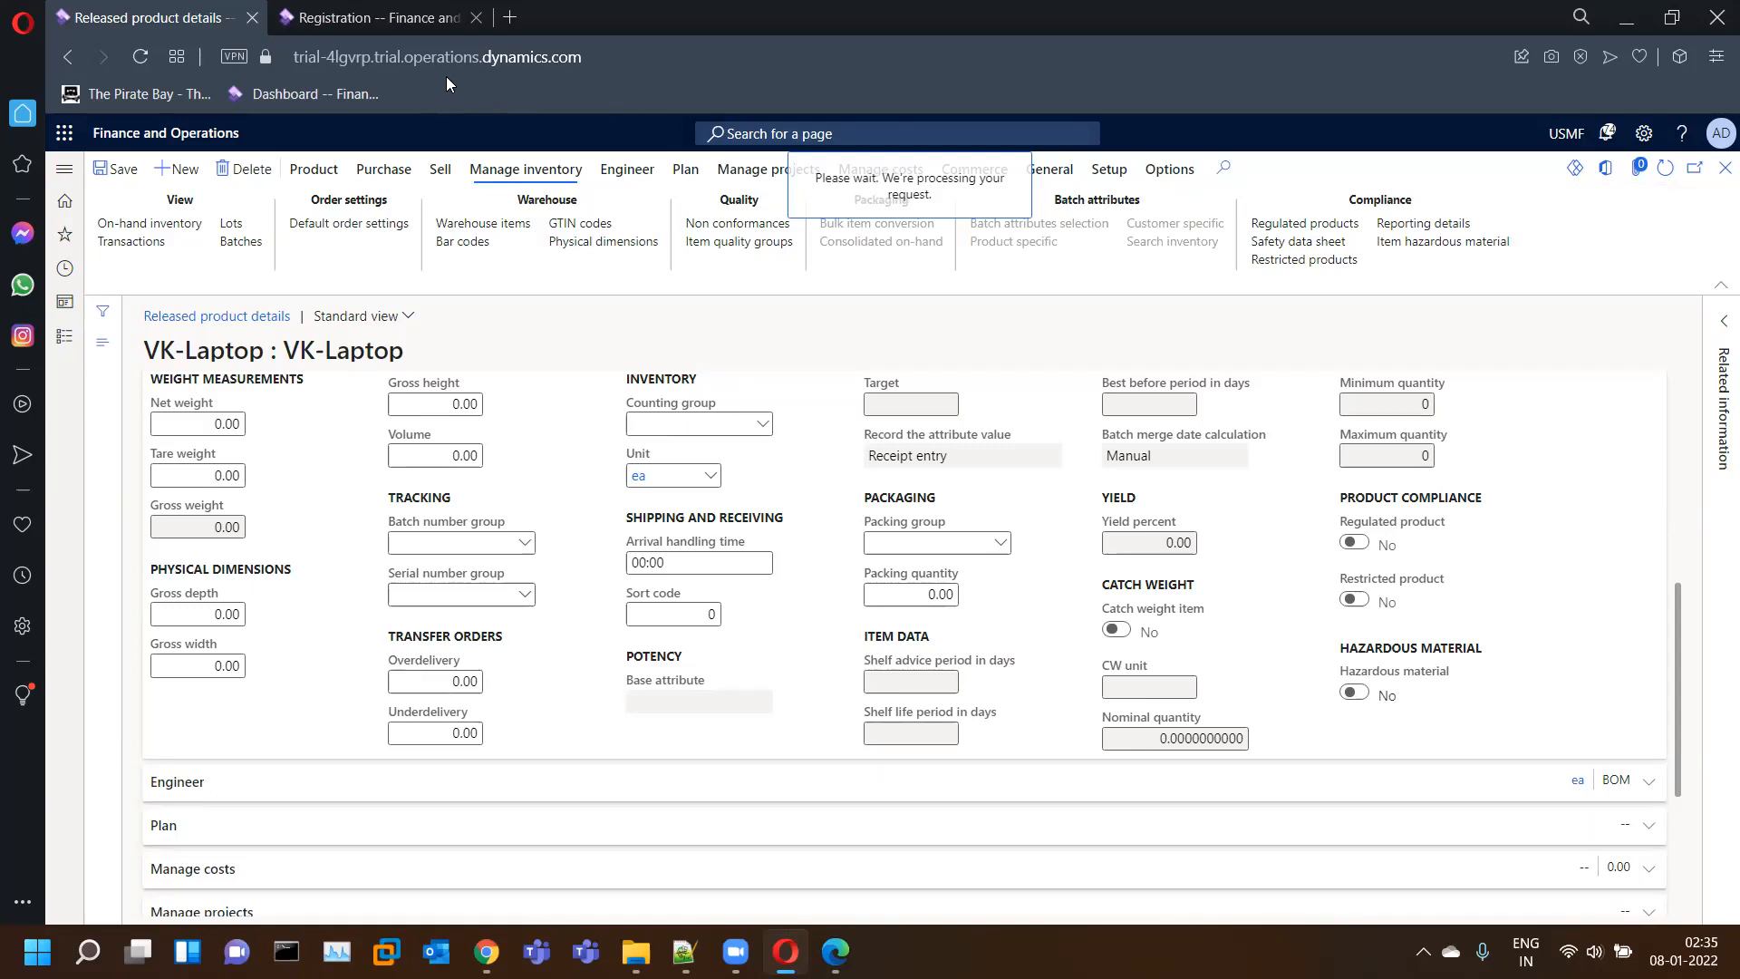
pyautogui.click(369, 14)
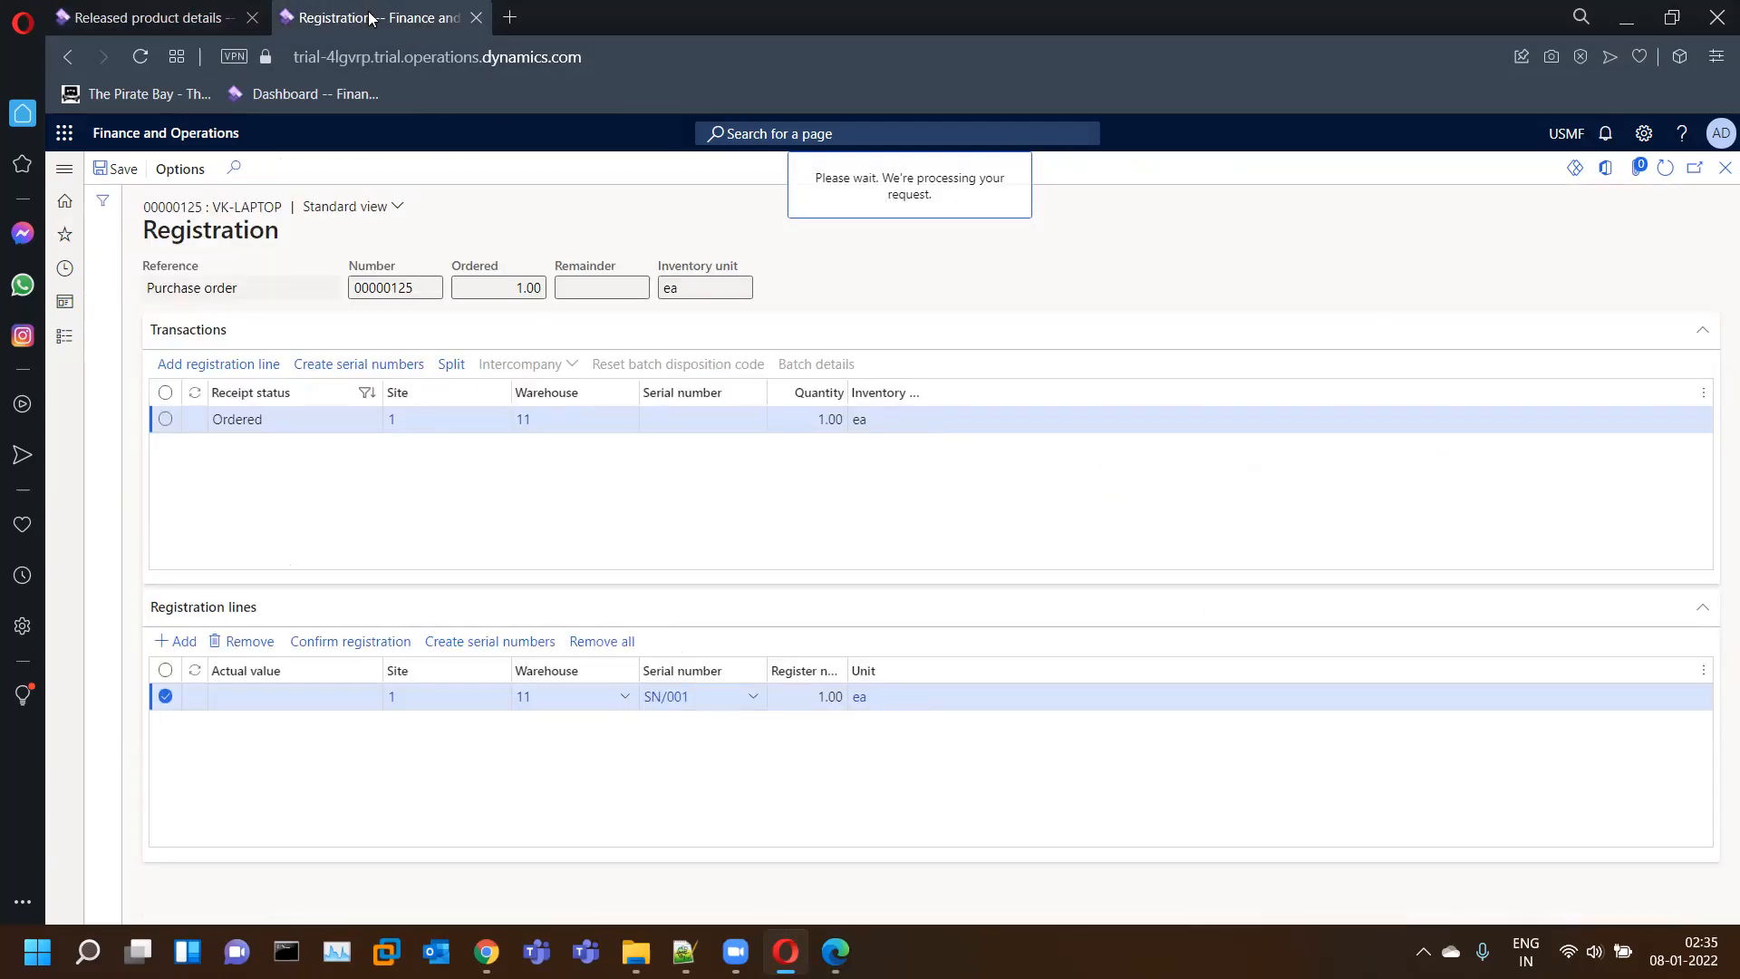
pyautogui.click(206, 17)
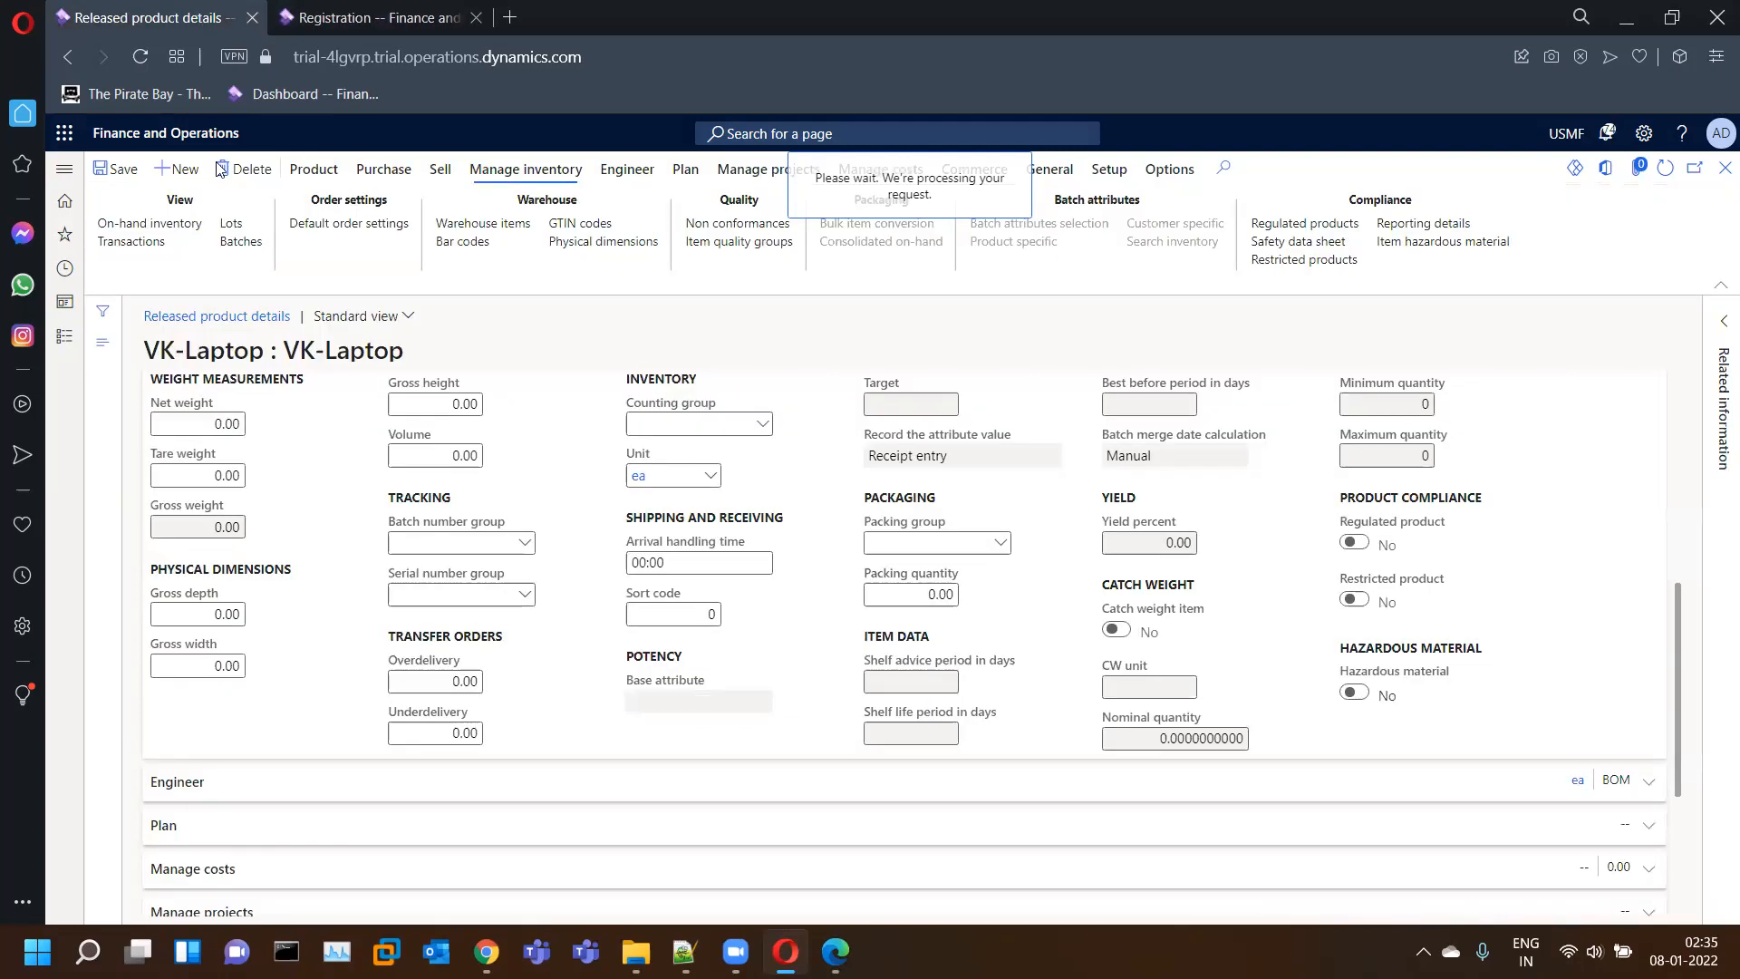
pyautogui.click(389, 17)
pyautogui.rightClick(387, 11)
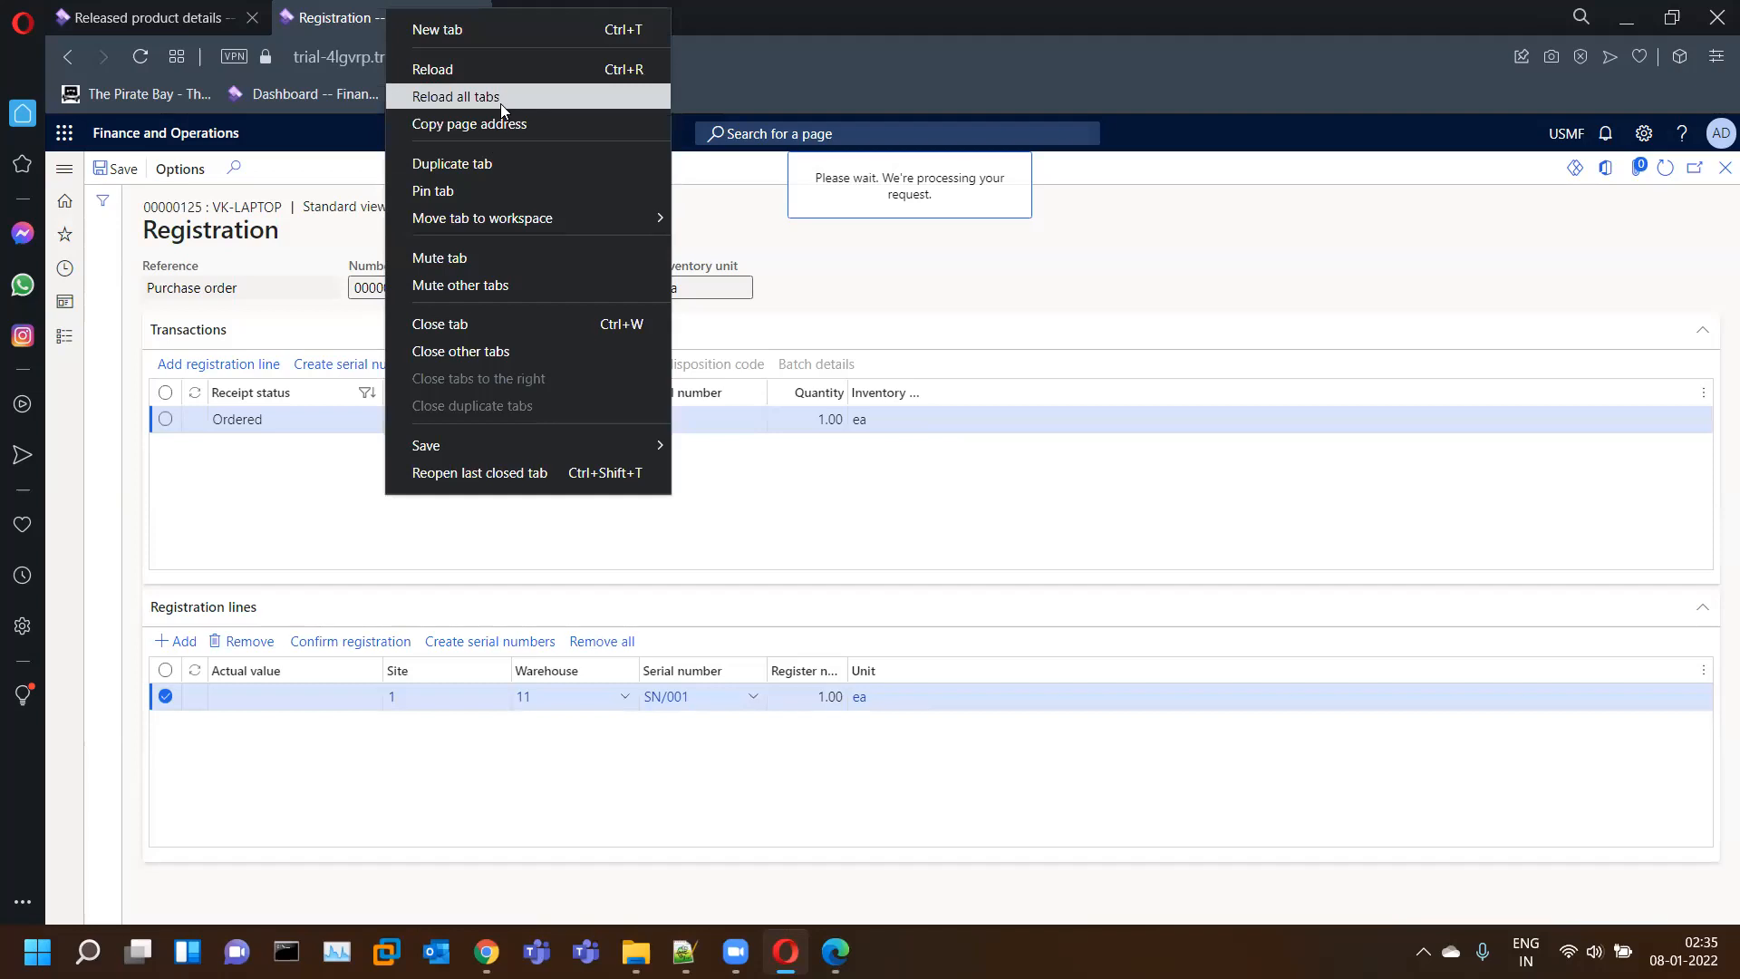
pyautogui.click(498, 157)
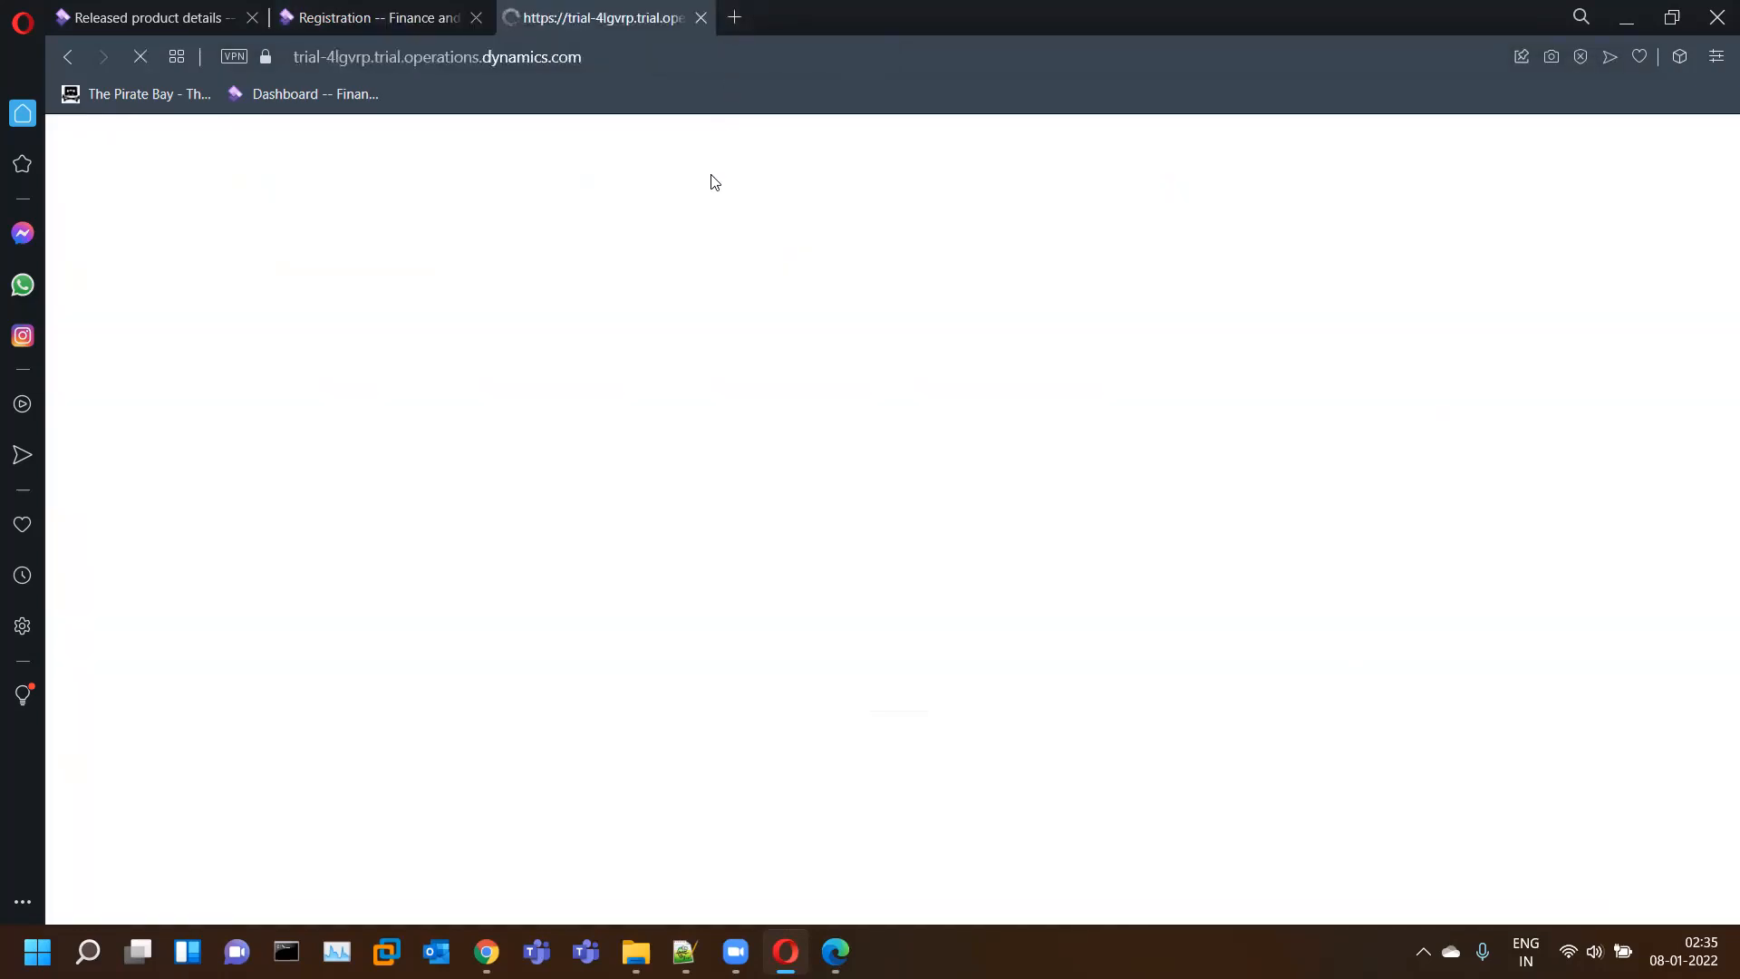
# - Check the receipt status and serial number of the VK-Laptop transaction on the original registration page
pyautogui.click(446, 36)
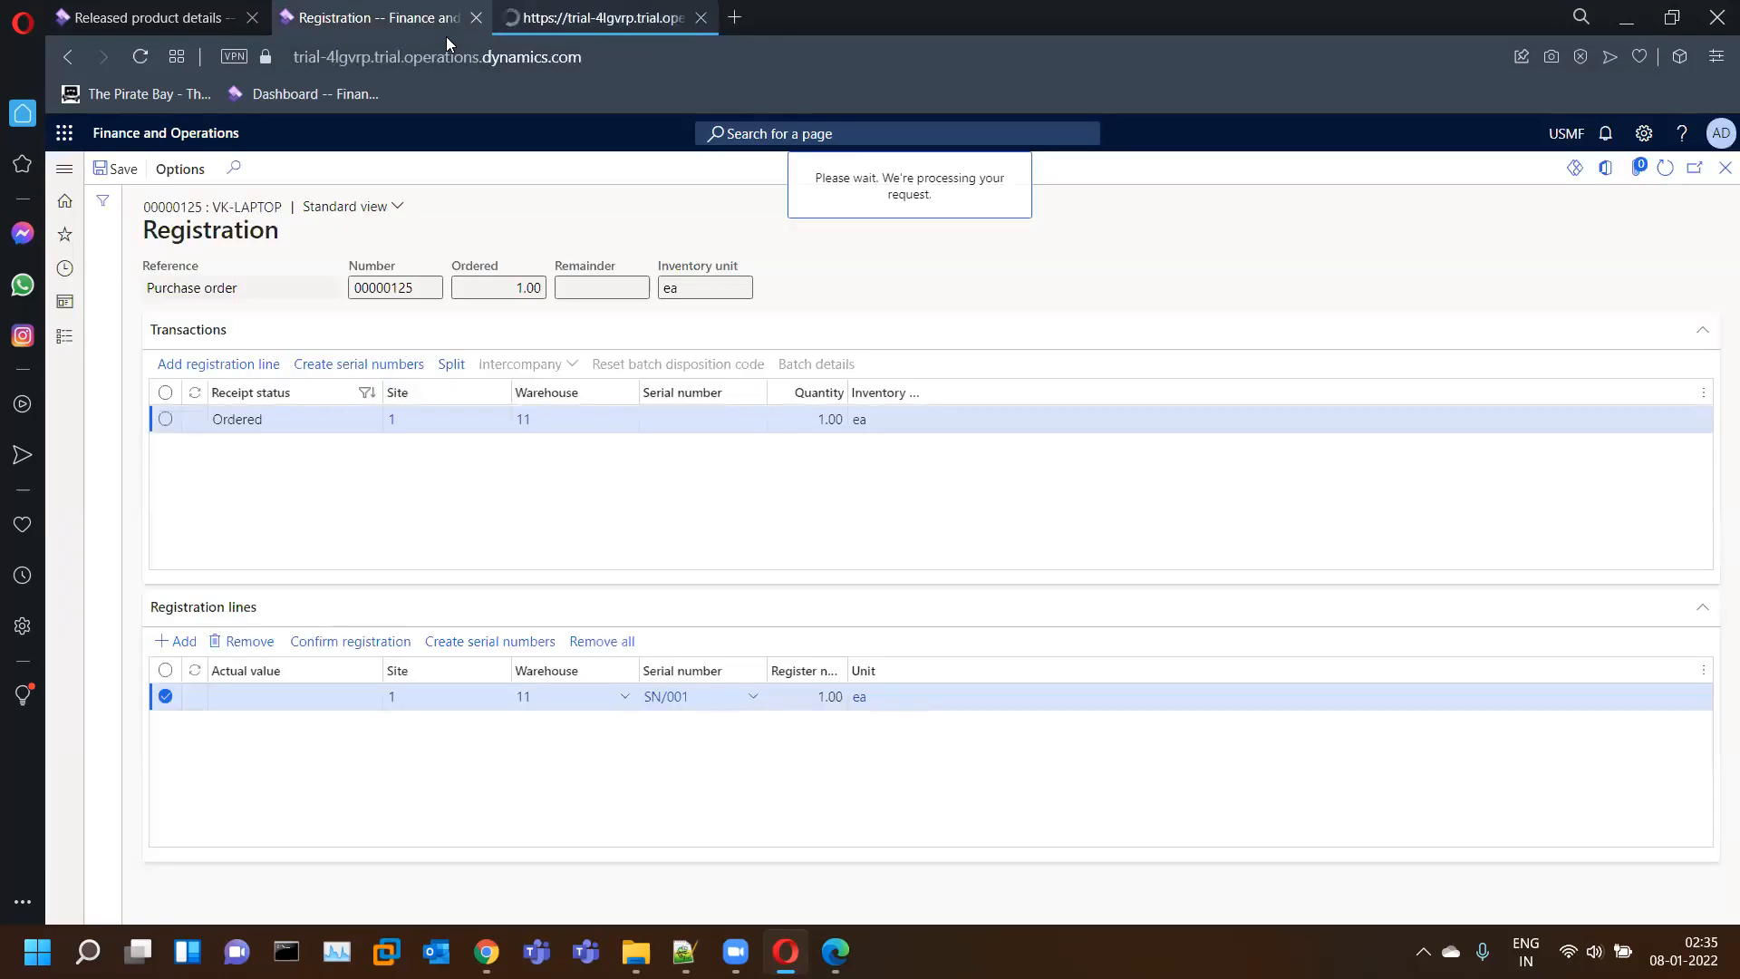
pyautogui.click(221, 9)
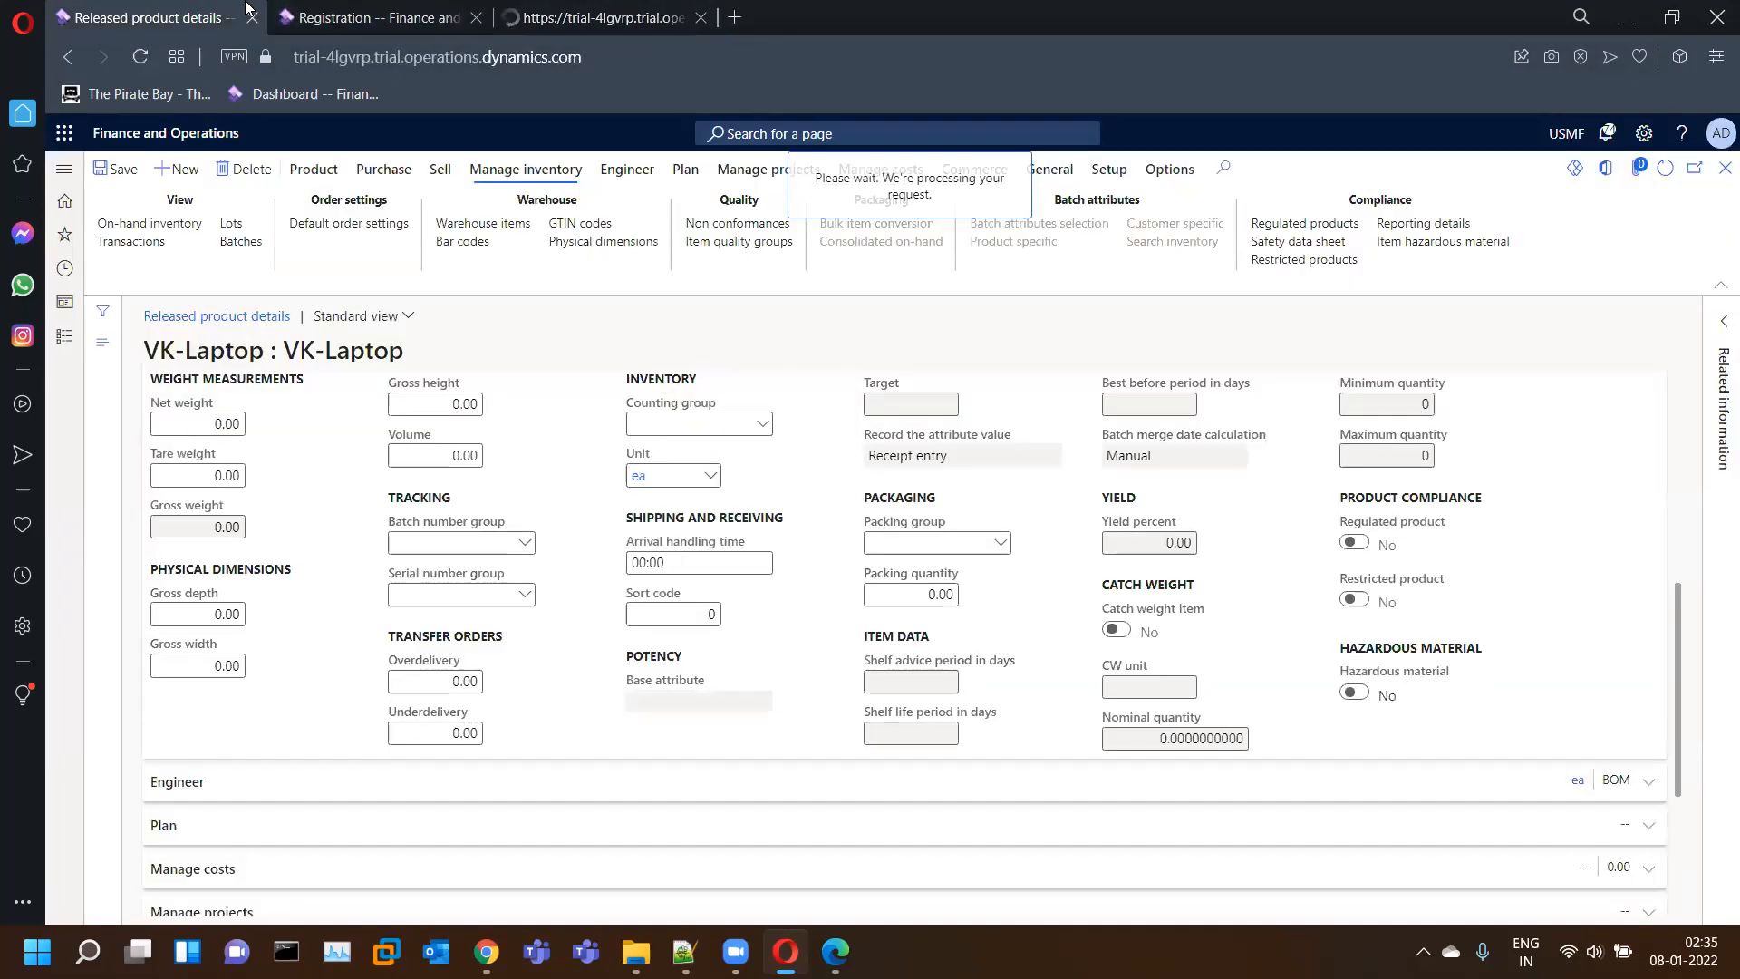
pyautogui.click(352, 9)
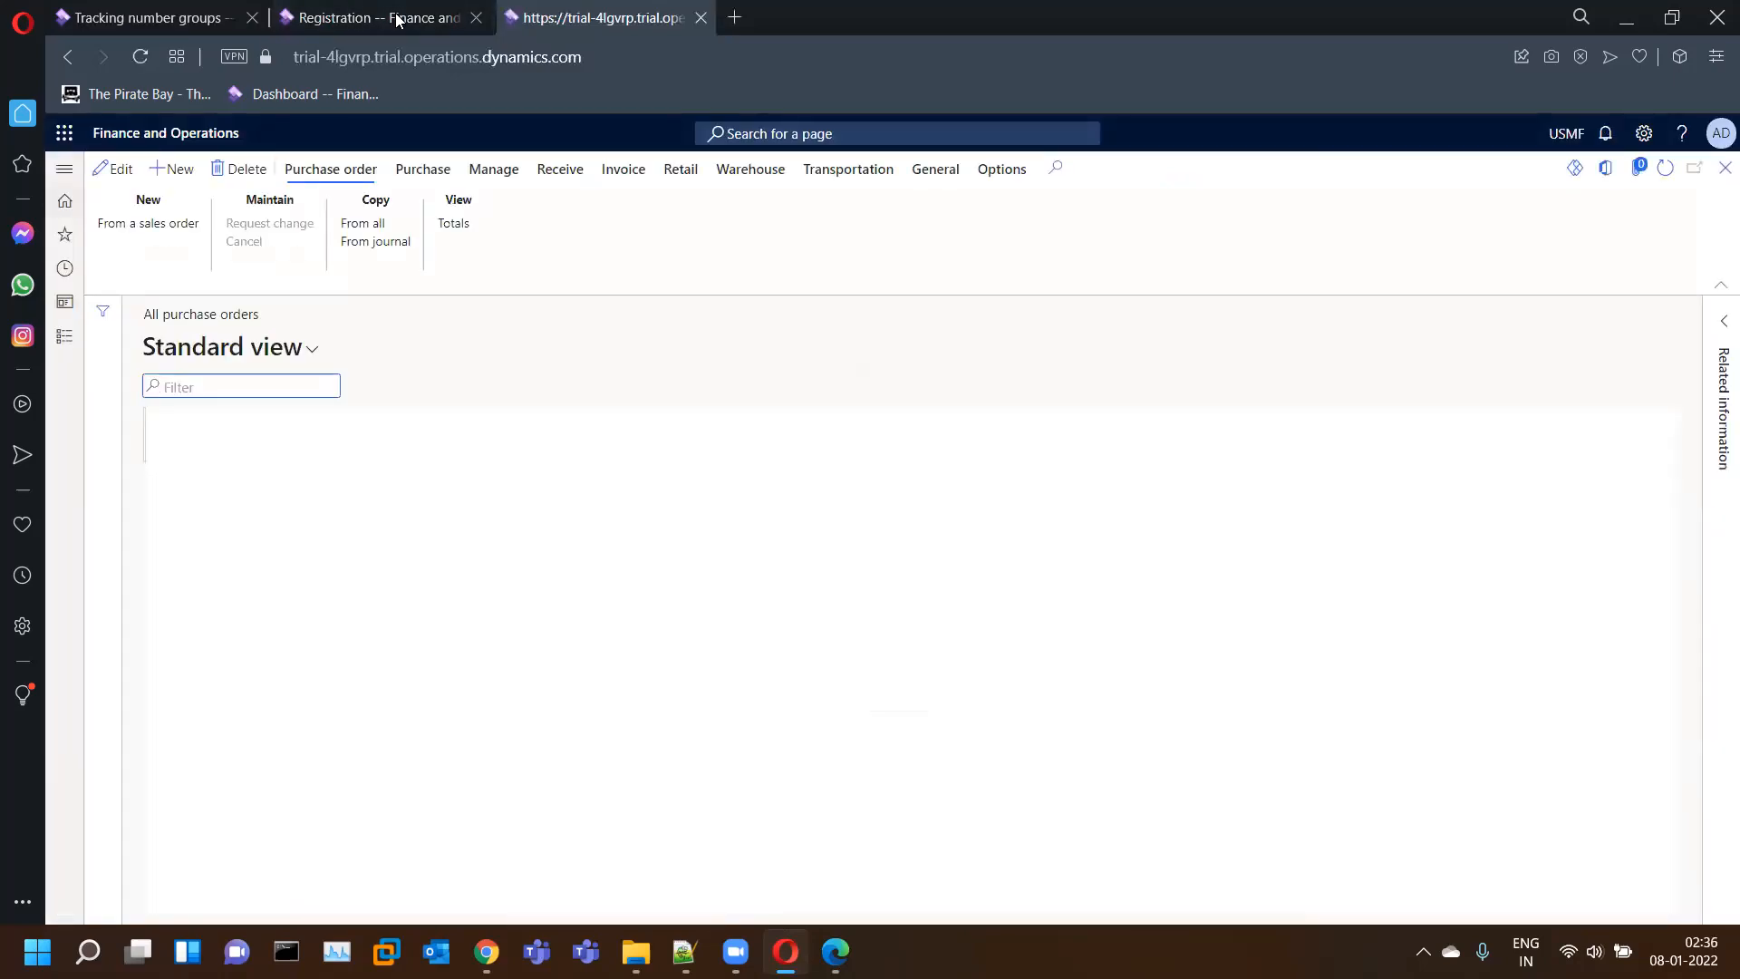
pyautogui.click(379, 20)
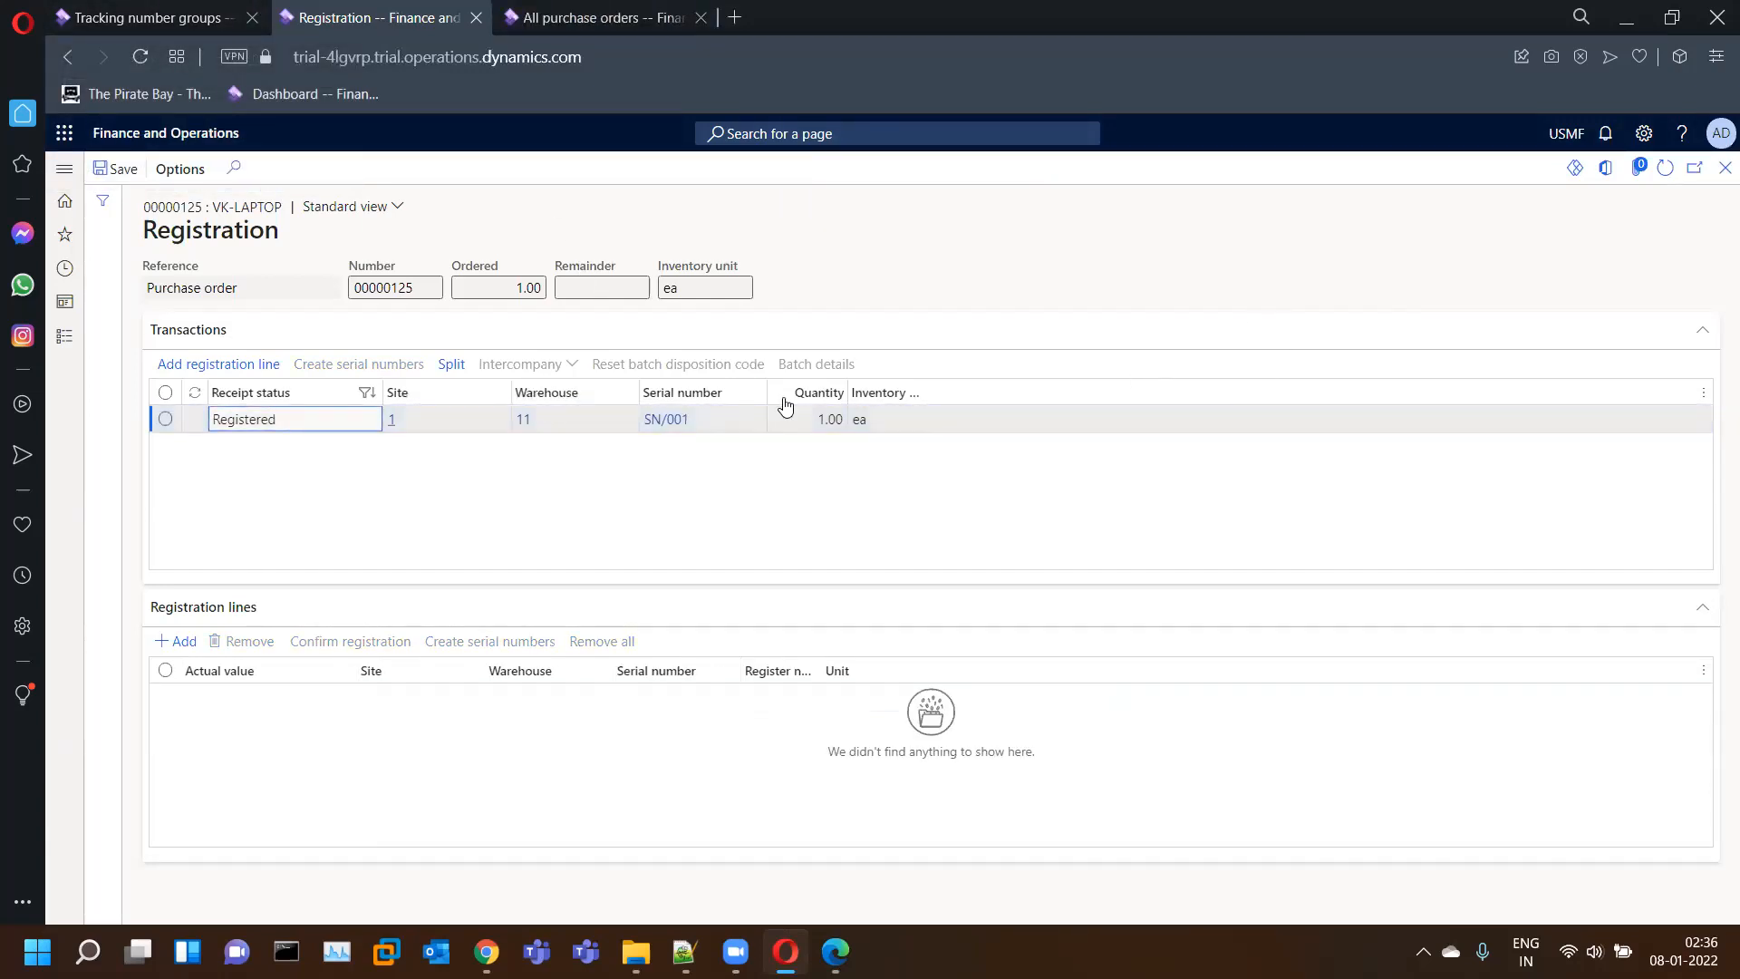
# - Create tracking number group Laptop with number sequence numbering enabled, only for inventory transactions and on physical update
pyautogui.click(150, 17)
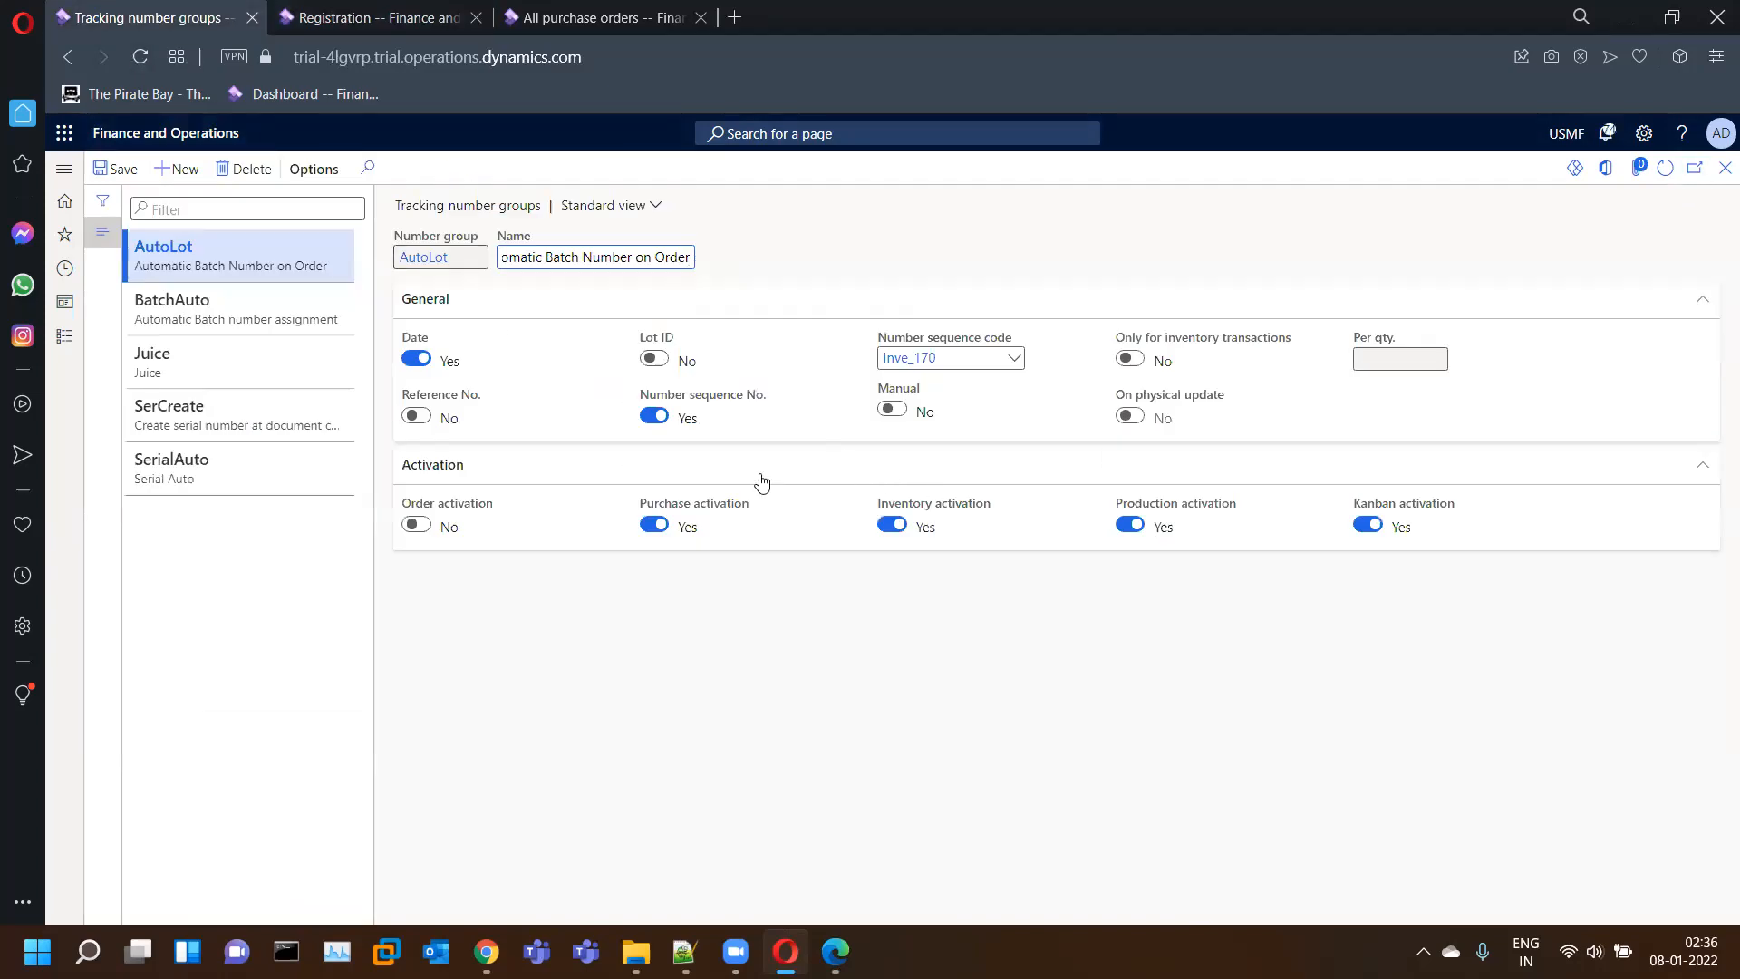
pyautogui.click(177, 170)
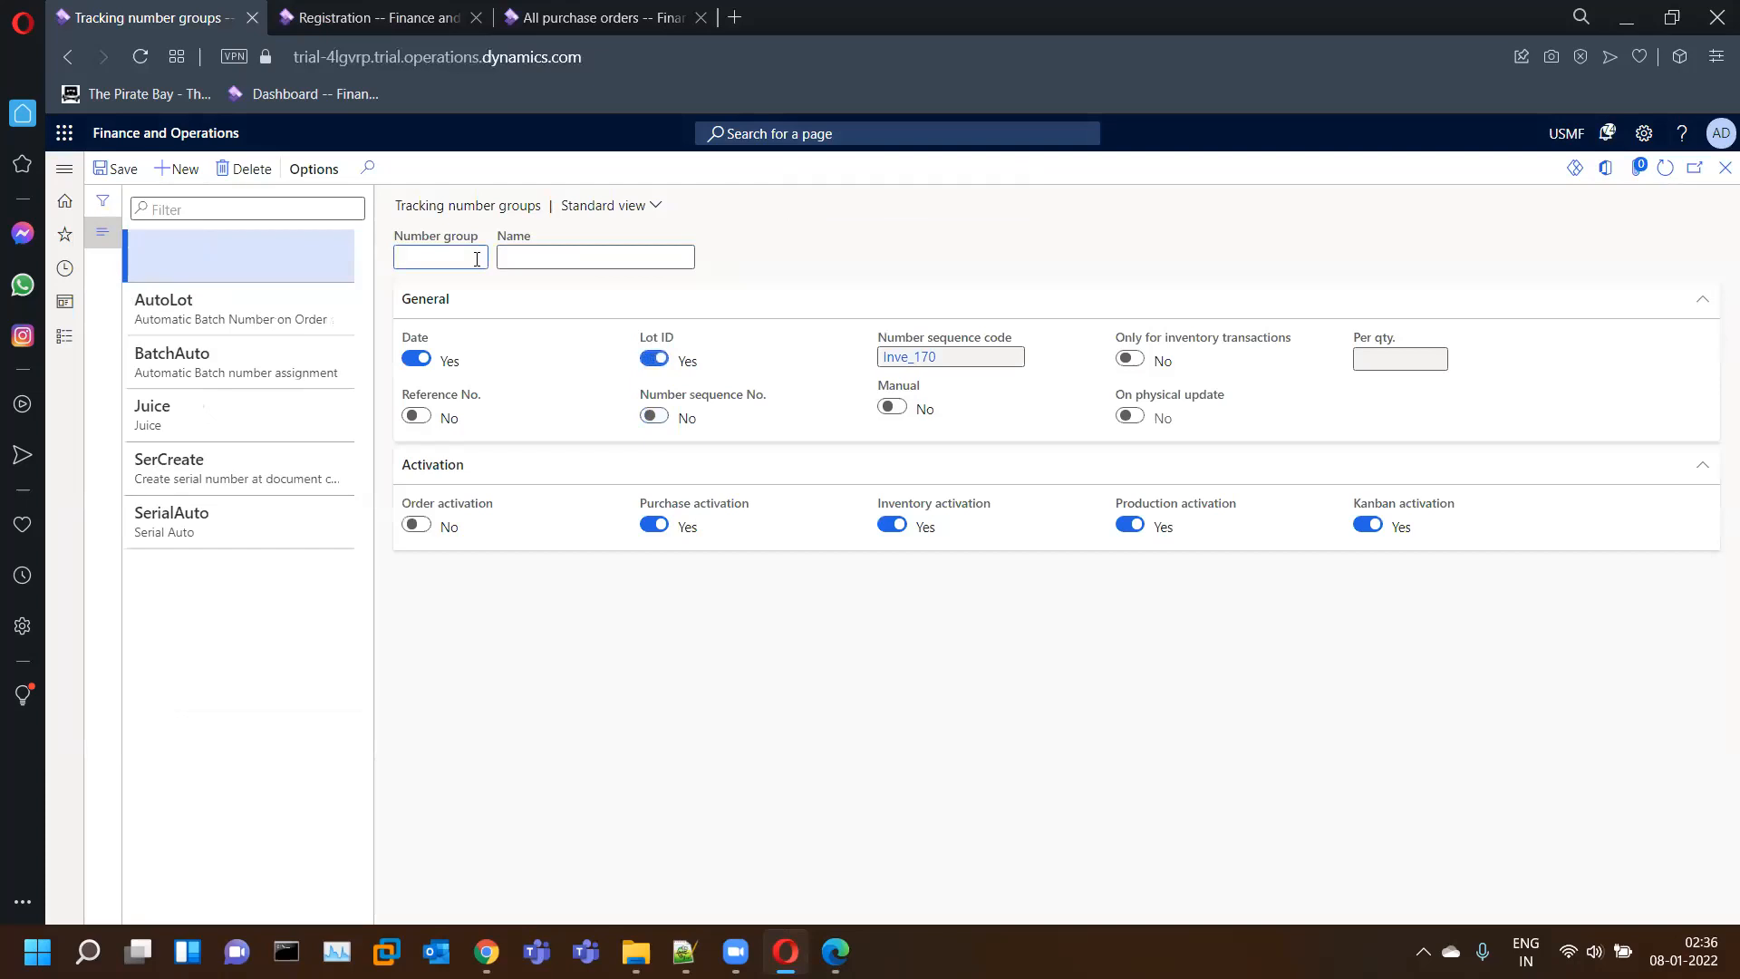
pyautogui.write('Laptop')
pyautogui.click(654, 417)
pyautogui.click(1130, 359)
pyautogui.click(1131, 417)
# - Set the Laptop number group's per quantity to 1 and exclude the date and lot ID from its numbers
pyautogui.click(1420, 363)
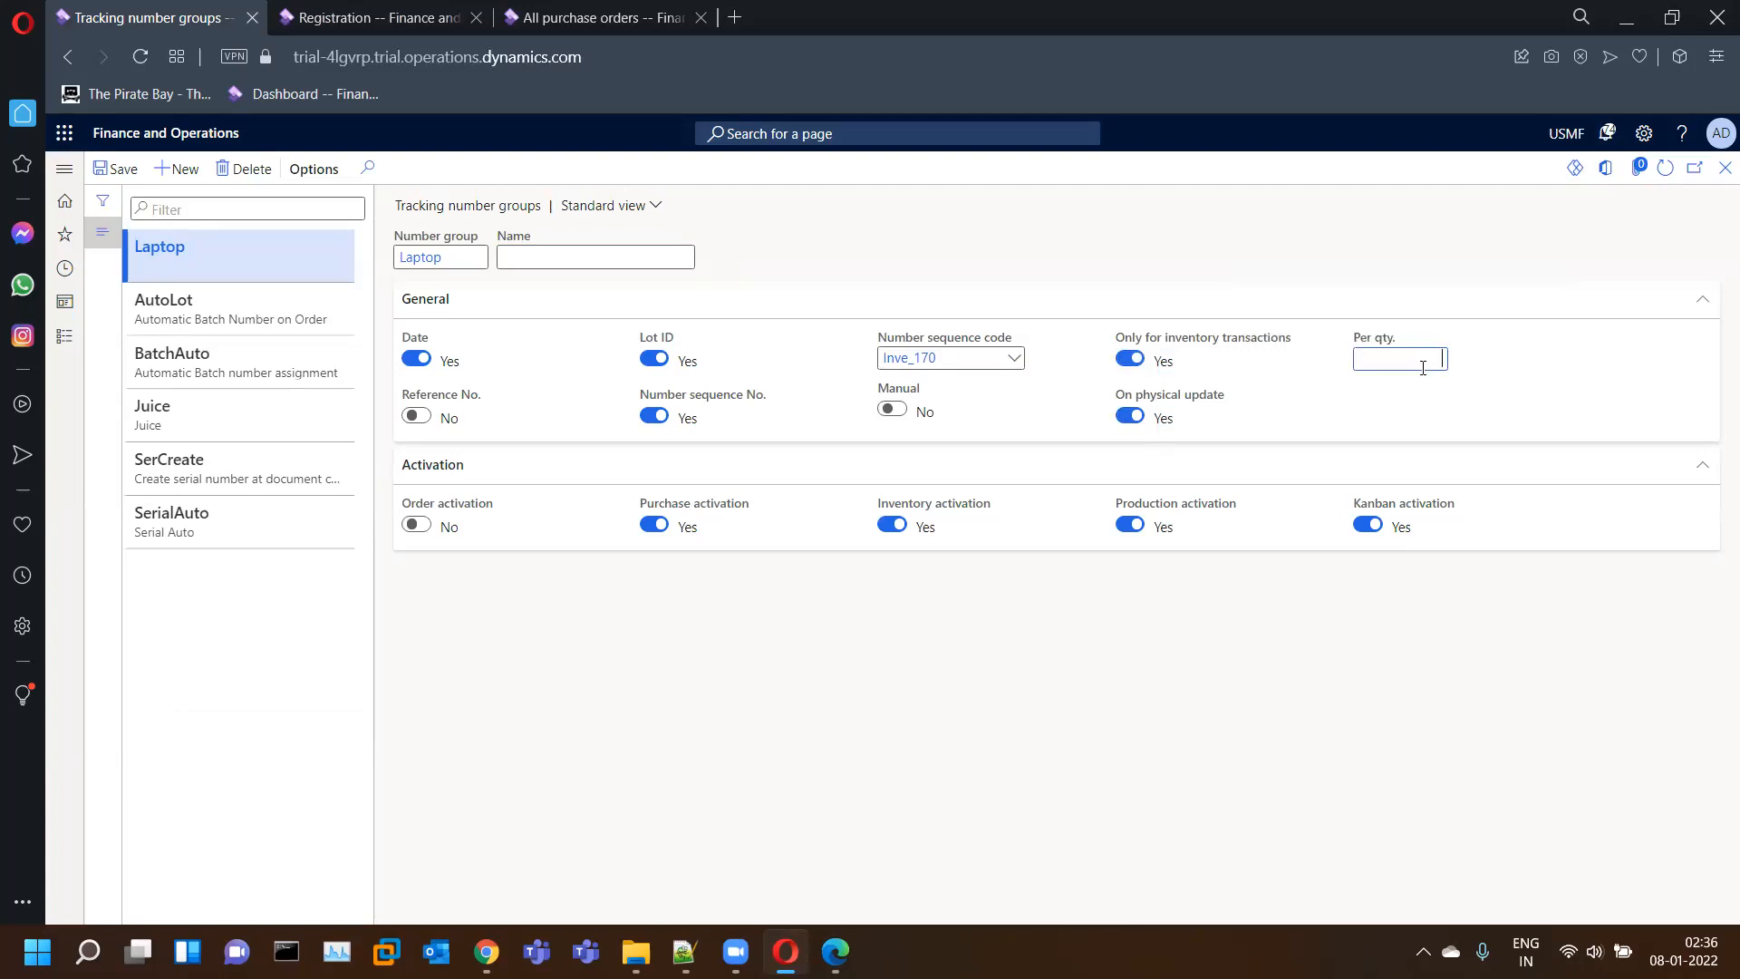
pyautogui.write('1')
pyautogui.press('Tab')
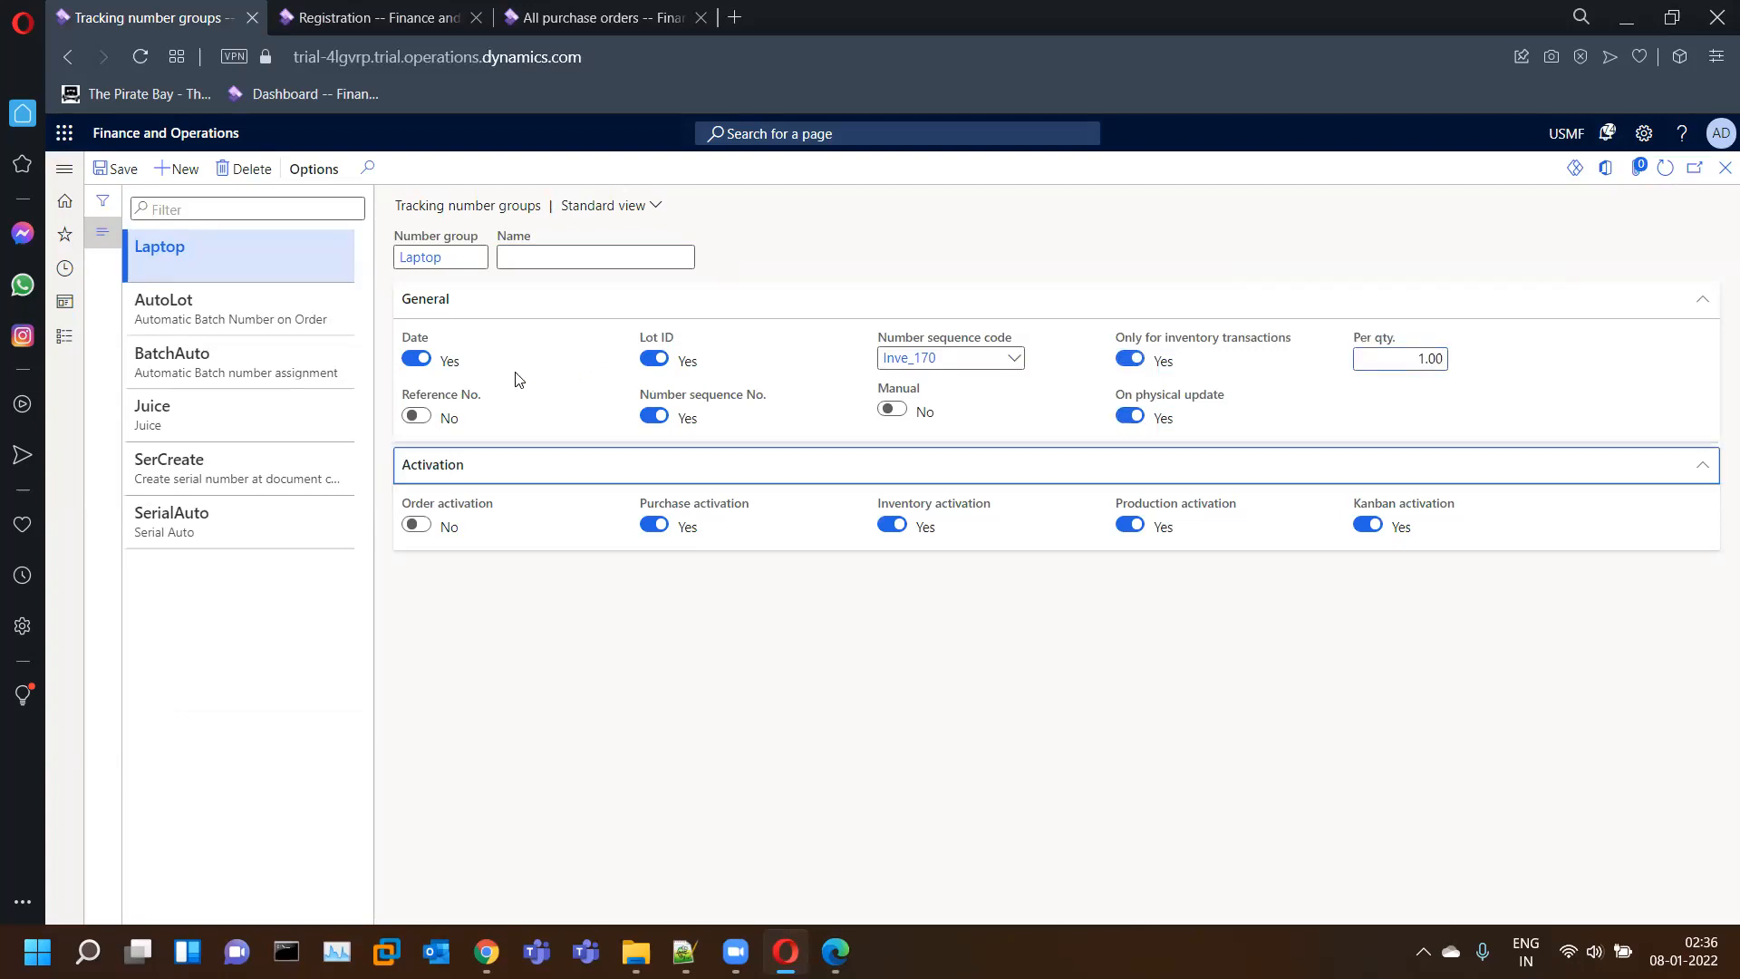
pyautogui.click(421, 362)
pyautogui.click(652, 360)
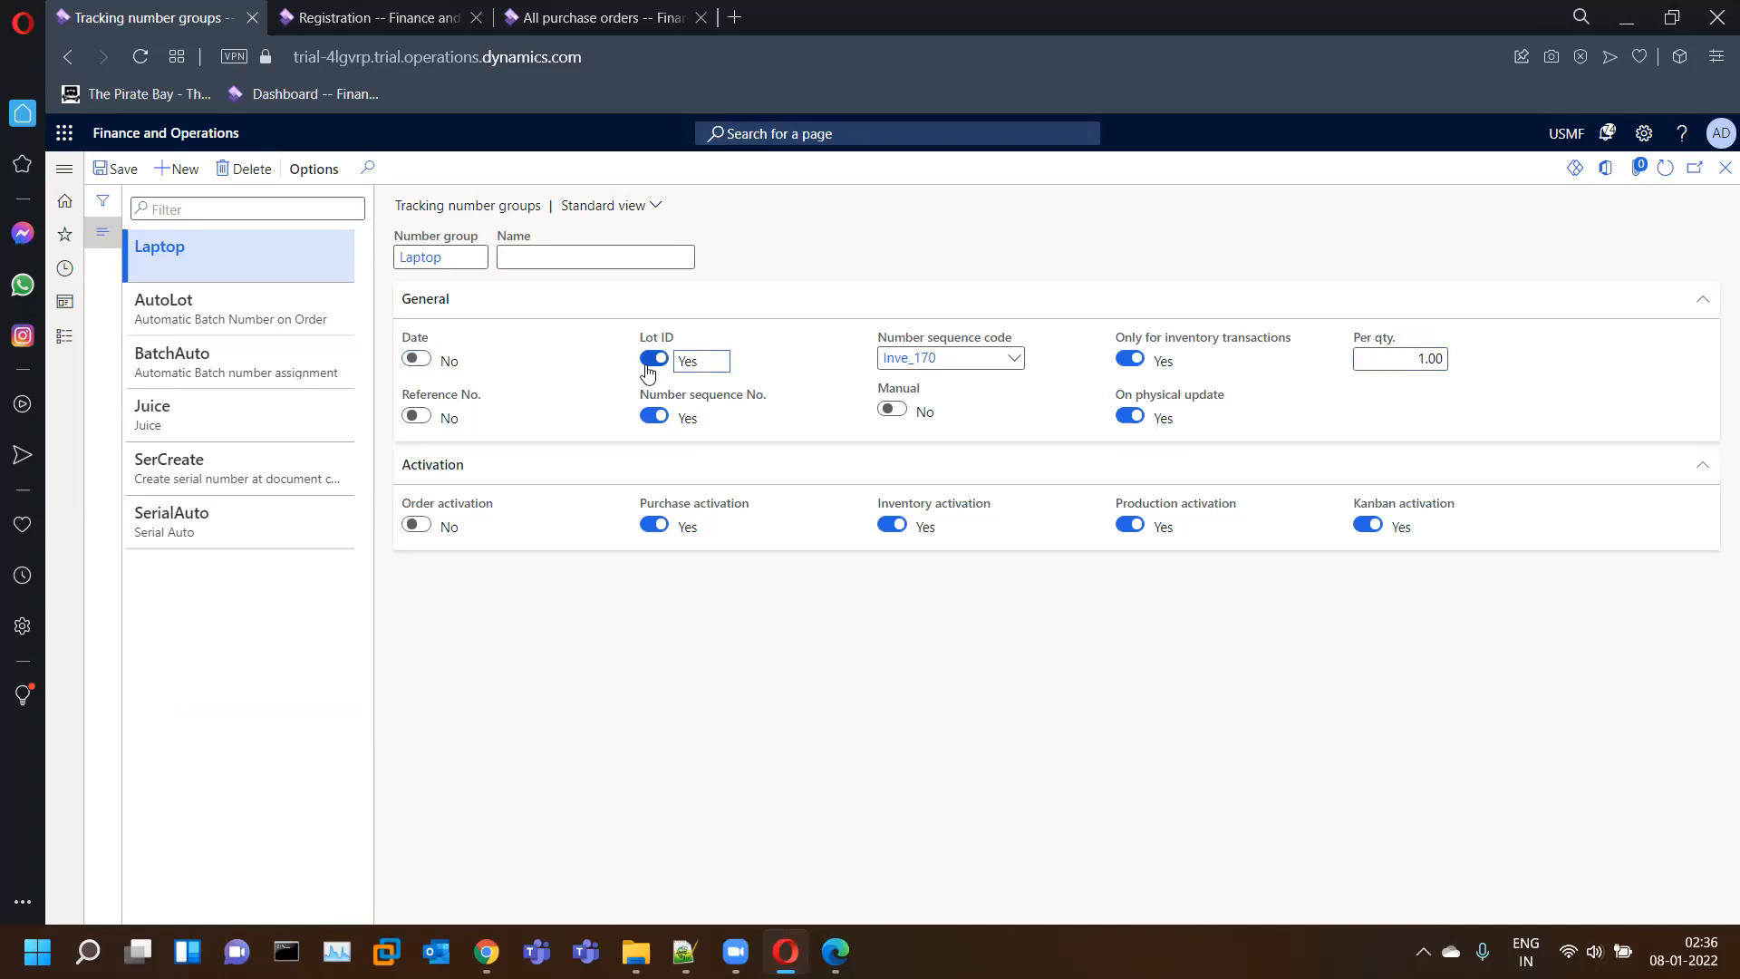
# - From the Laptop group's number sequence details, create a number sequence Laptop with company scope for USMF
pyautogui.rightClick(1010, 357)
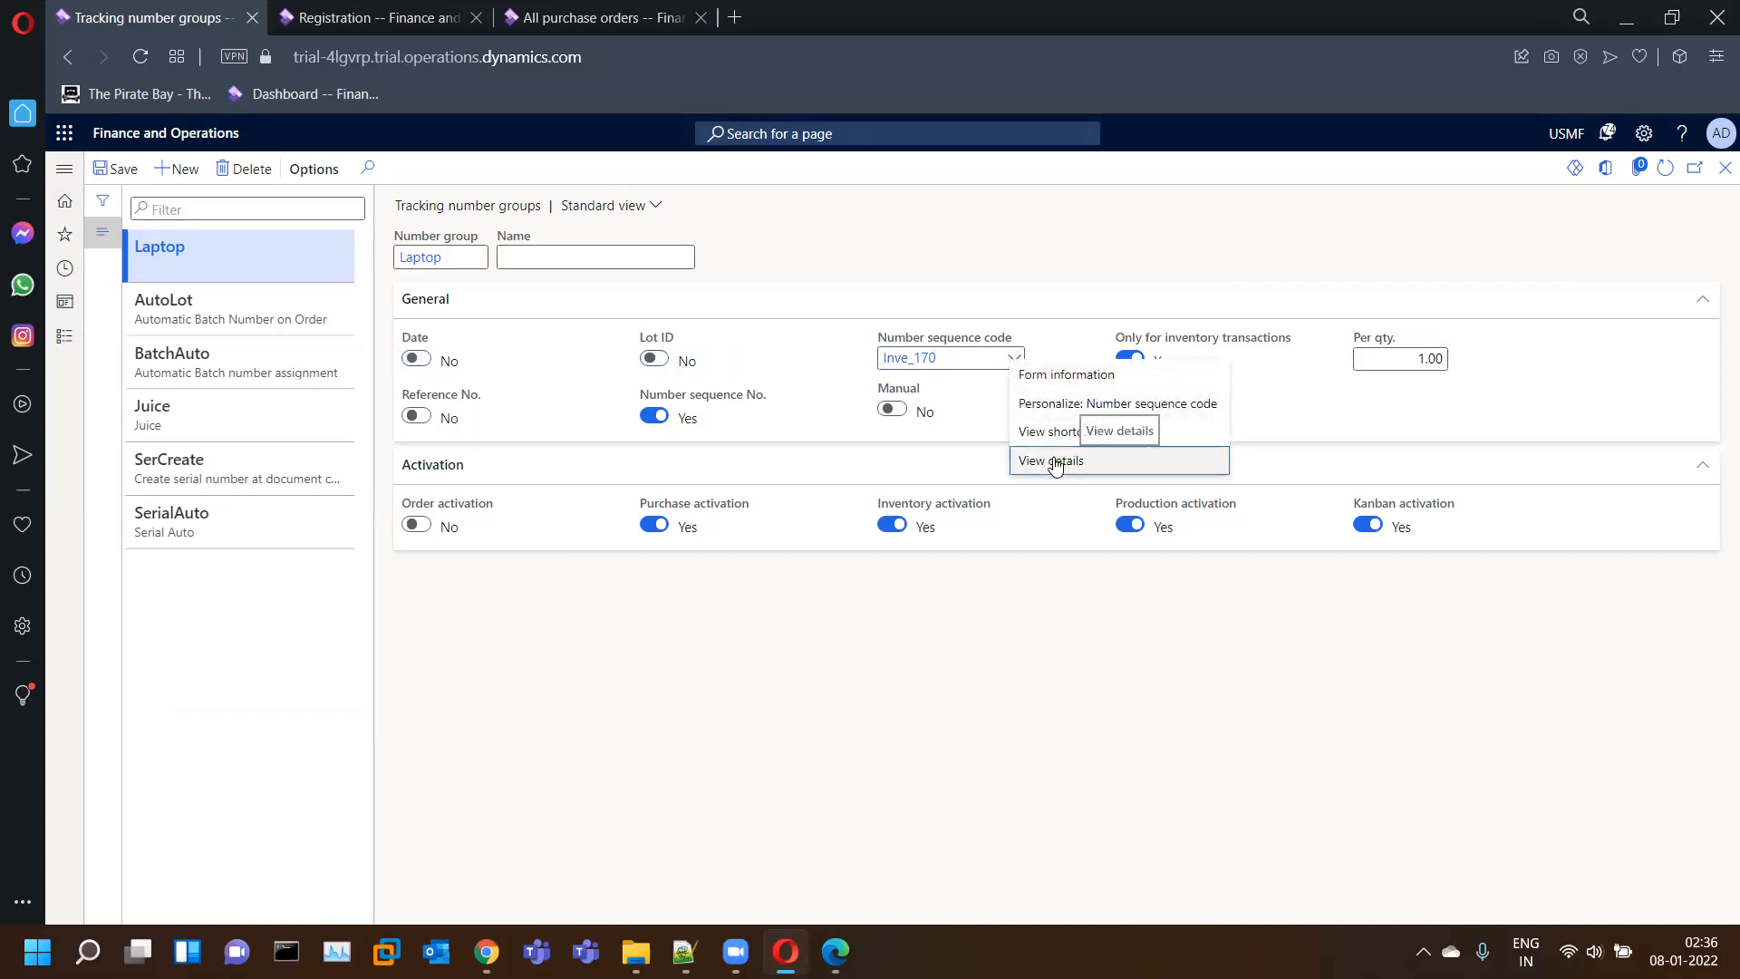
pyautogui.click(1049, 462)
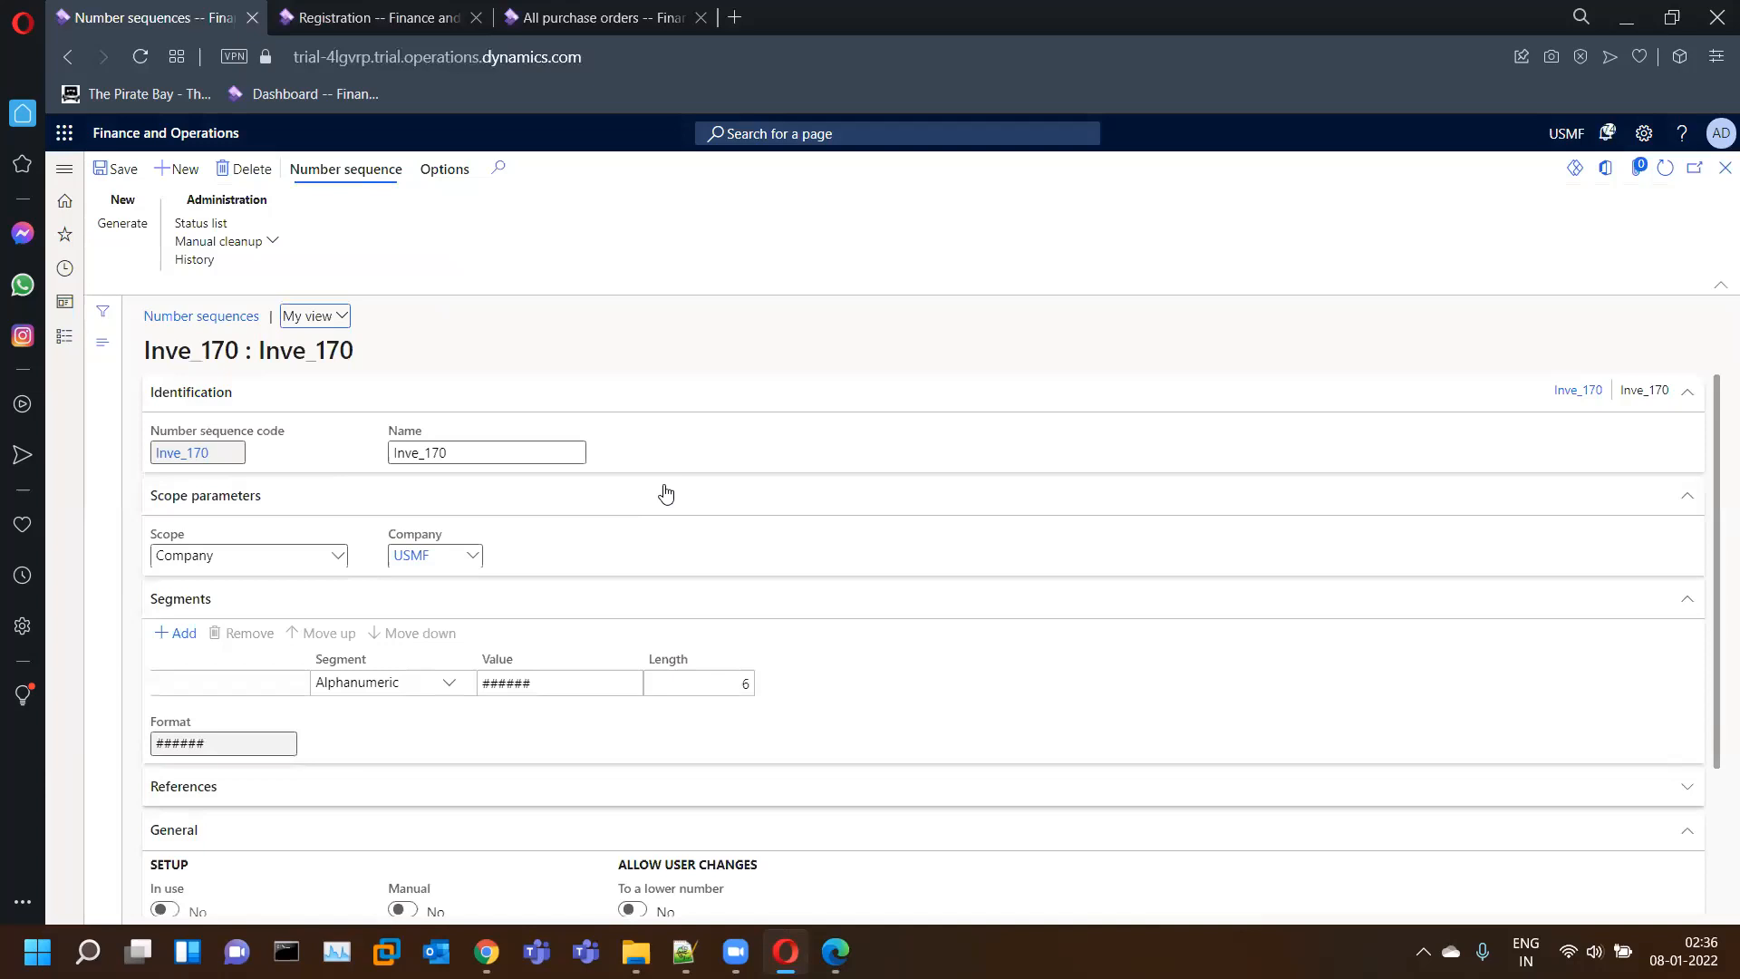
pyautogui.click(177, 169)
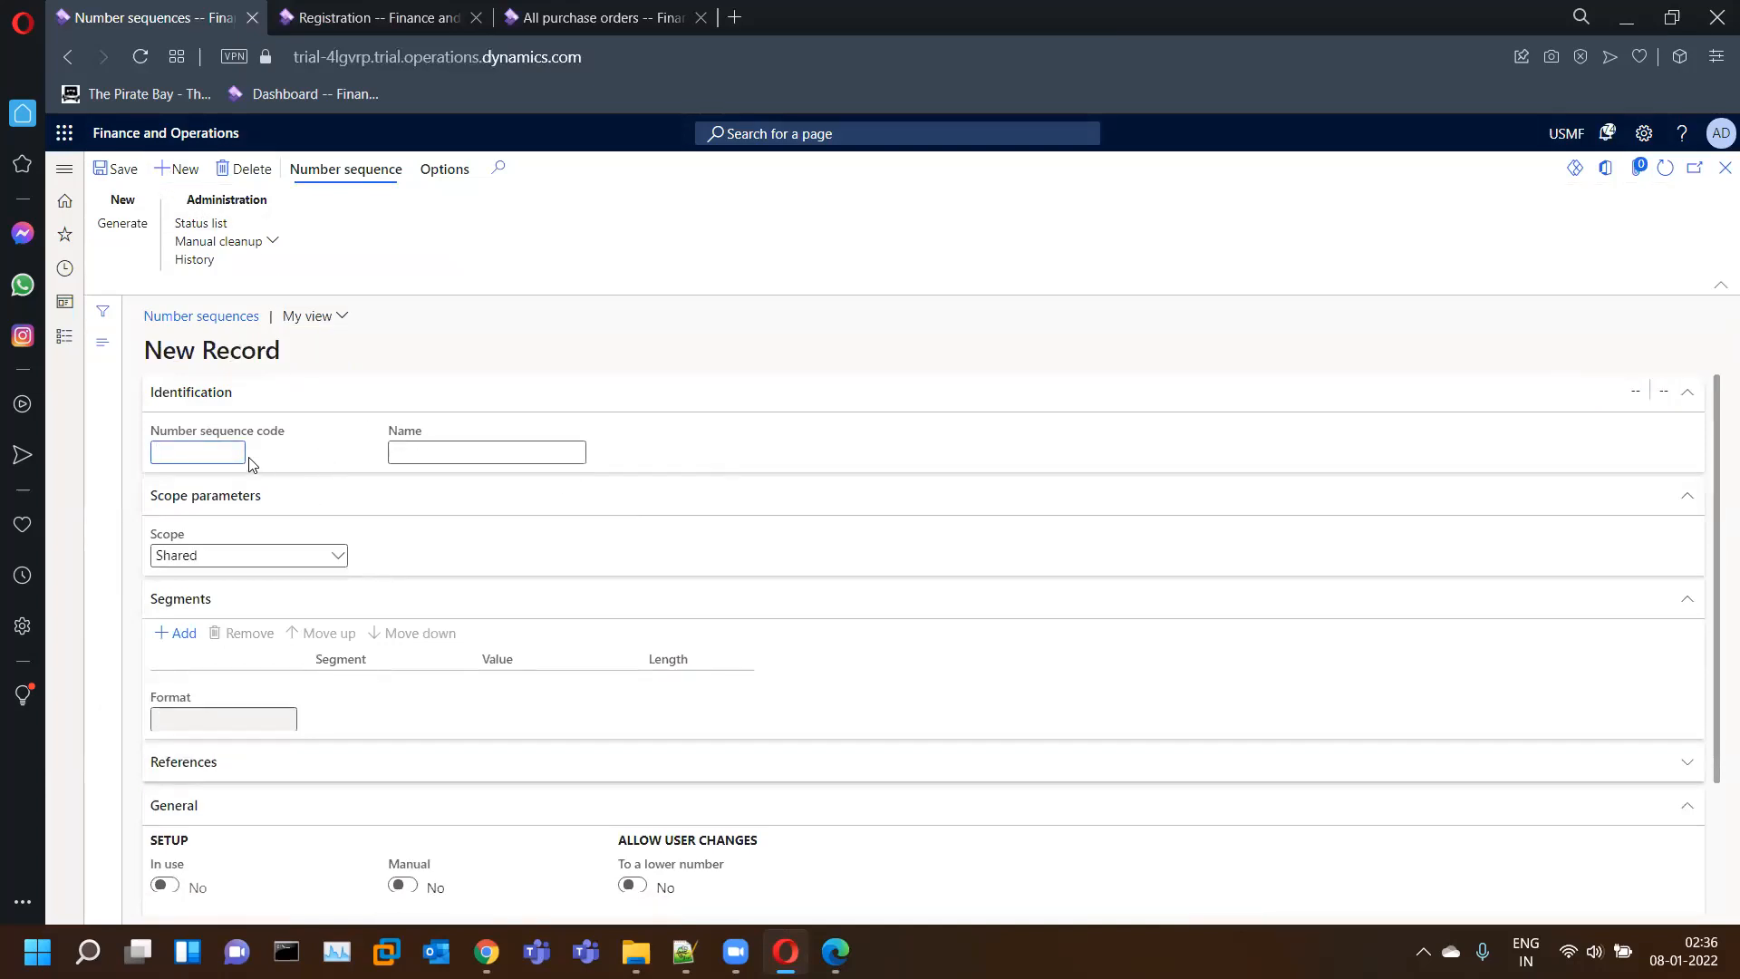
pyautogui.write('aptop')
pyautogui.press('Tab')
pyautogui.click(340, 555)
pyautogui.click(241, 609)
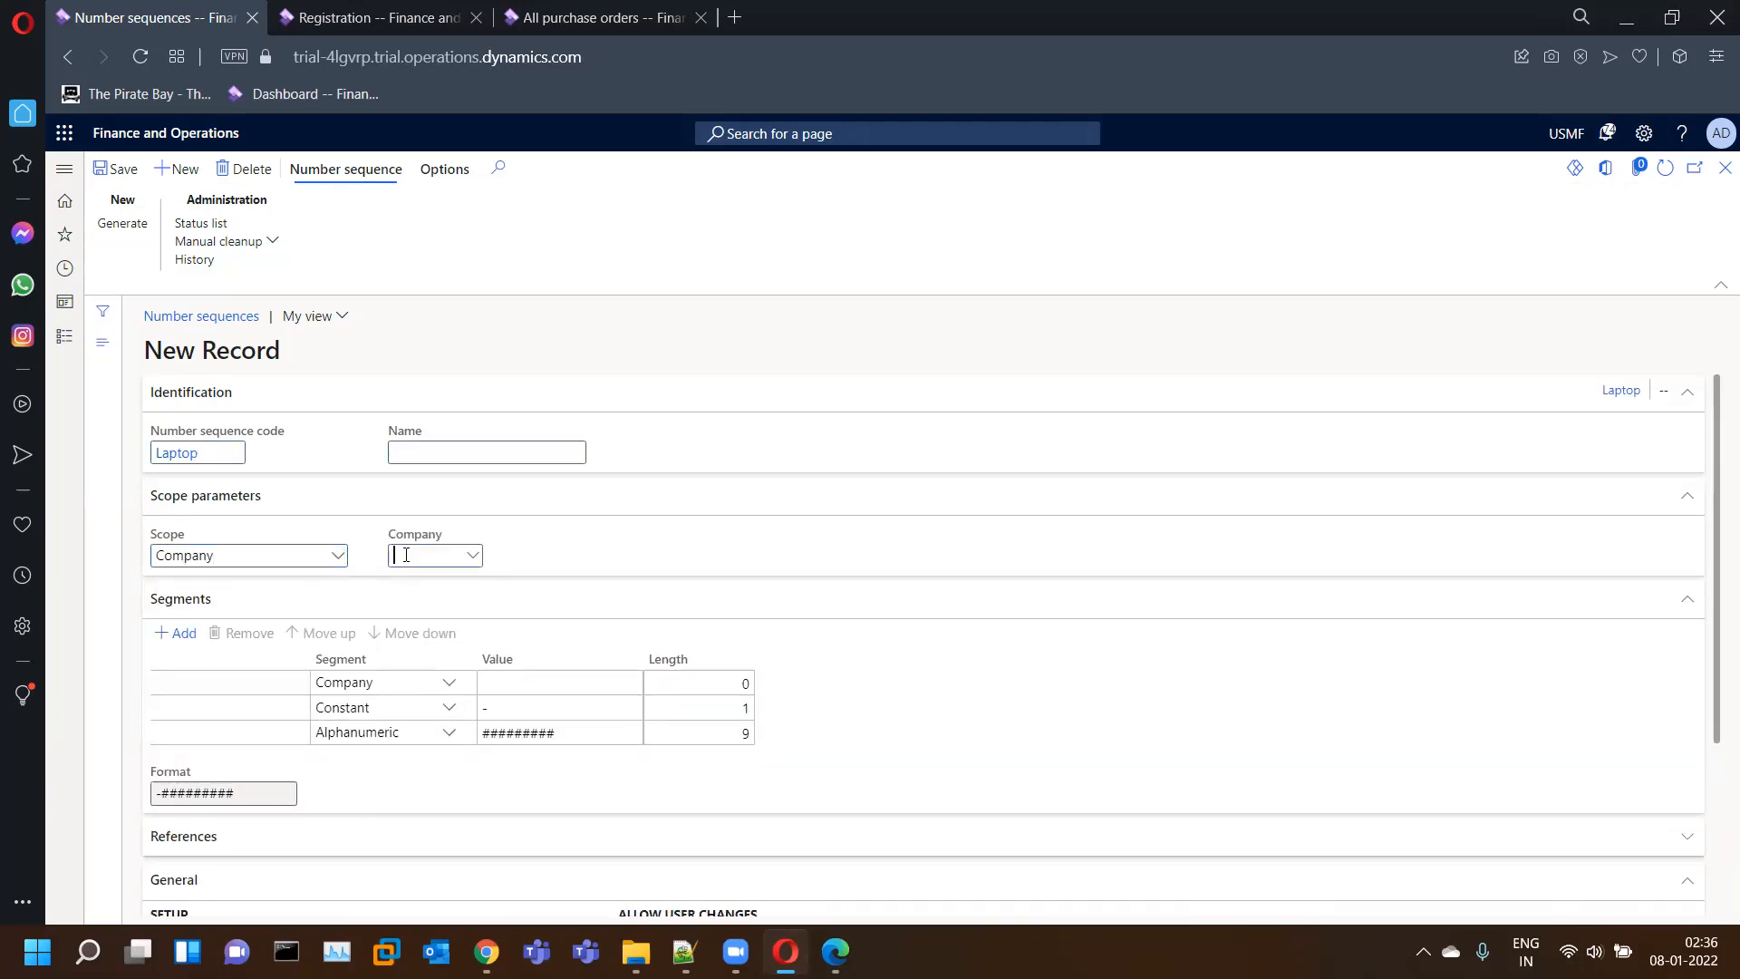
pyautogui.click(405, 554)
pyautogui.write('USMF')
pyautogui.press('Tab')
# - Remove the company segment and format the Laptop sequence with the constant SN- followed by a four-character alphanumeric segment
pyautogui.click(533, 676)
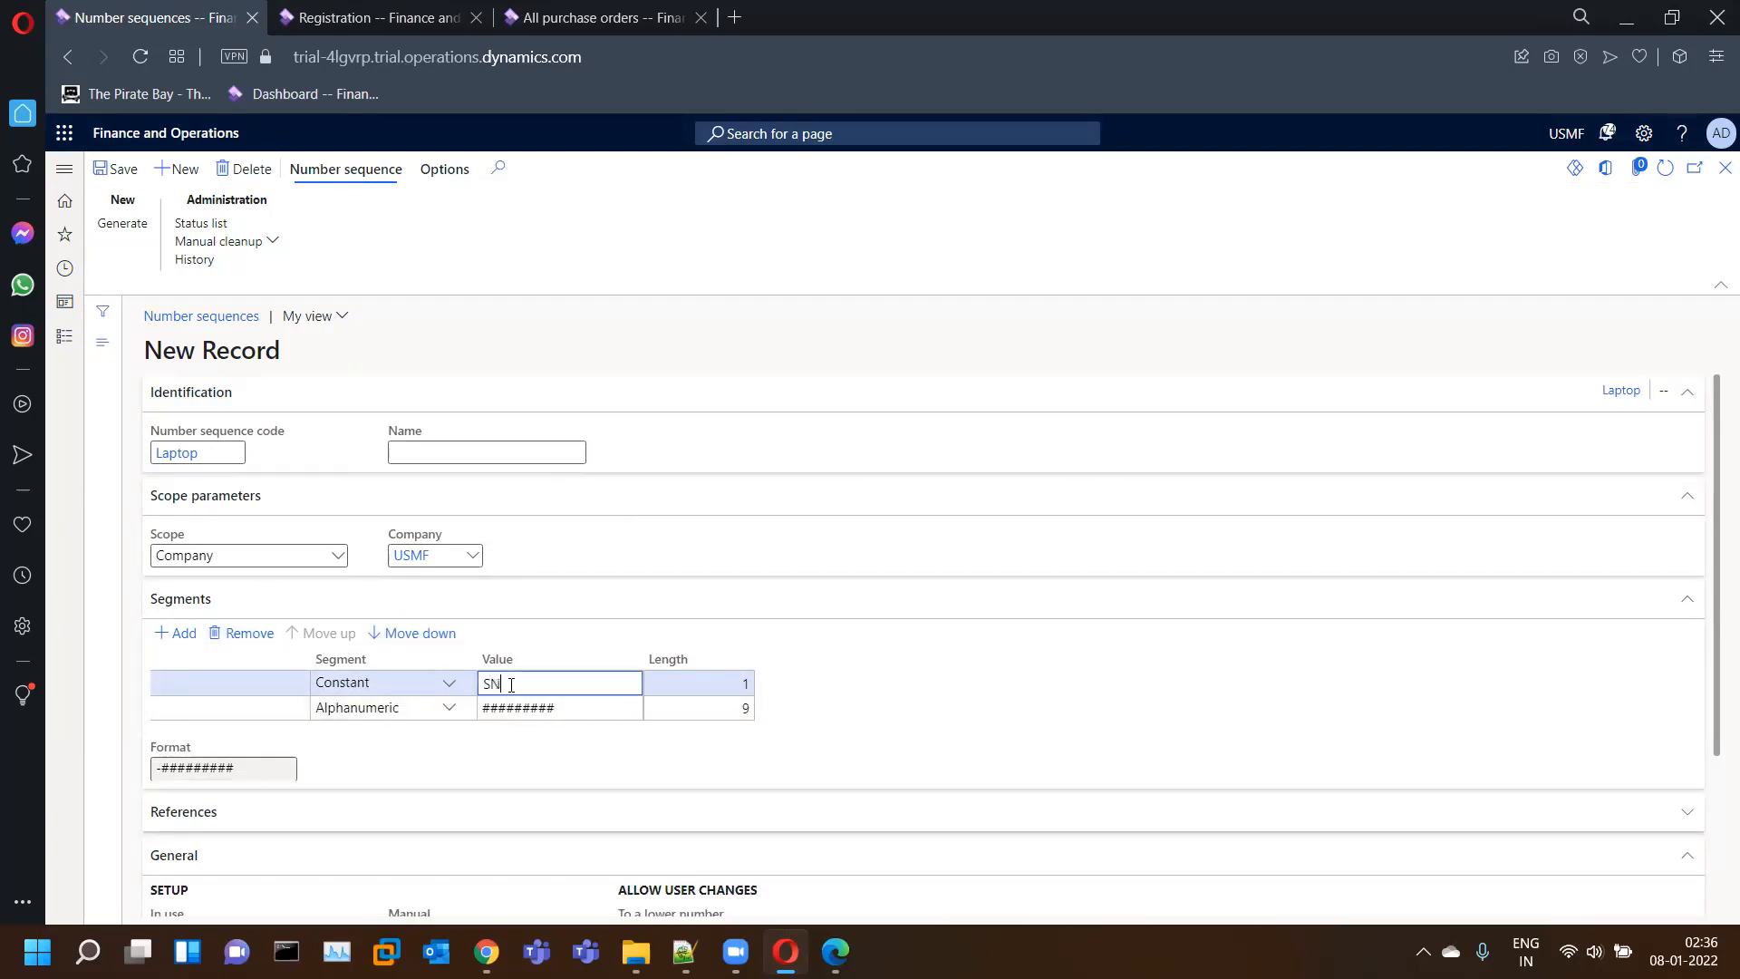
pyautogui.click(607, 700)
pyautogui.press('BackSpace')
pyautogui.press('BackSpace')
pyautogui.press('BackSpace')
pyautogui.press('BackSpace')
pyautogui.press('BackSpace')
pyautogui.press('Tab')
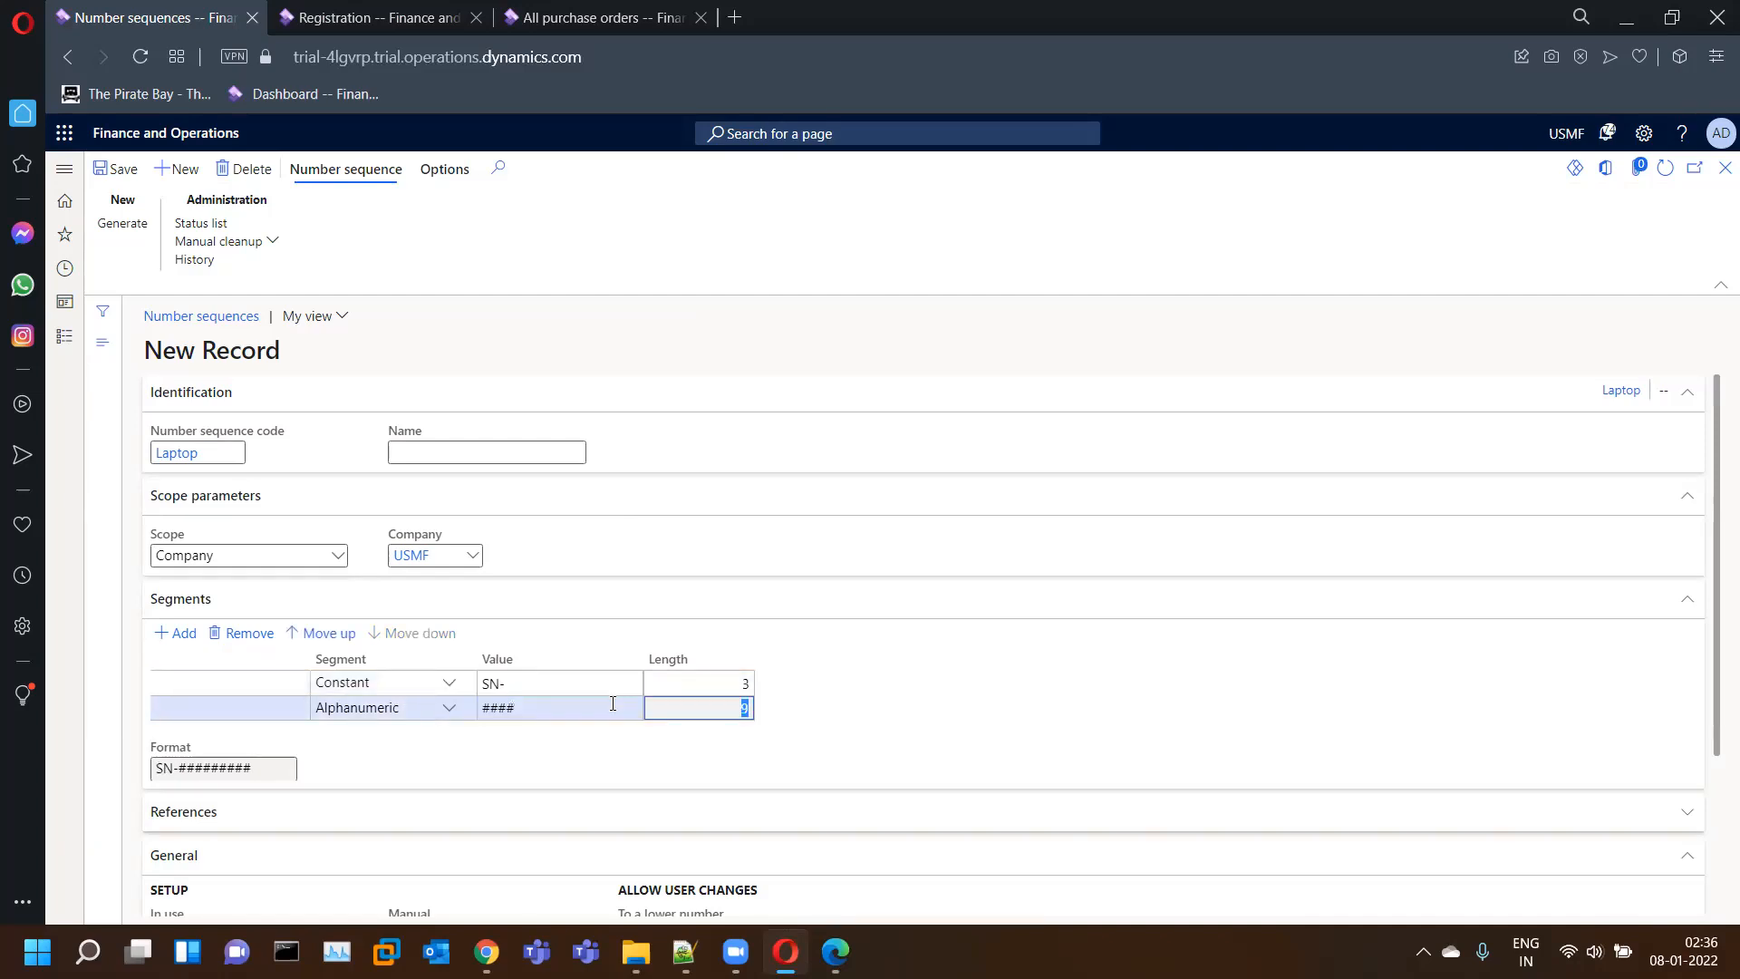
# - Set the Laptop sequence's largest number to 9999, make it continuous, save it and return to the tracking number groups
pyautogui.scroll(-3, 1028, 716)
pyautogui.click(277, 848)
pyautogui.write('9999')
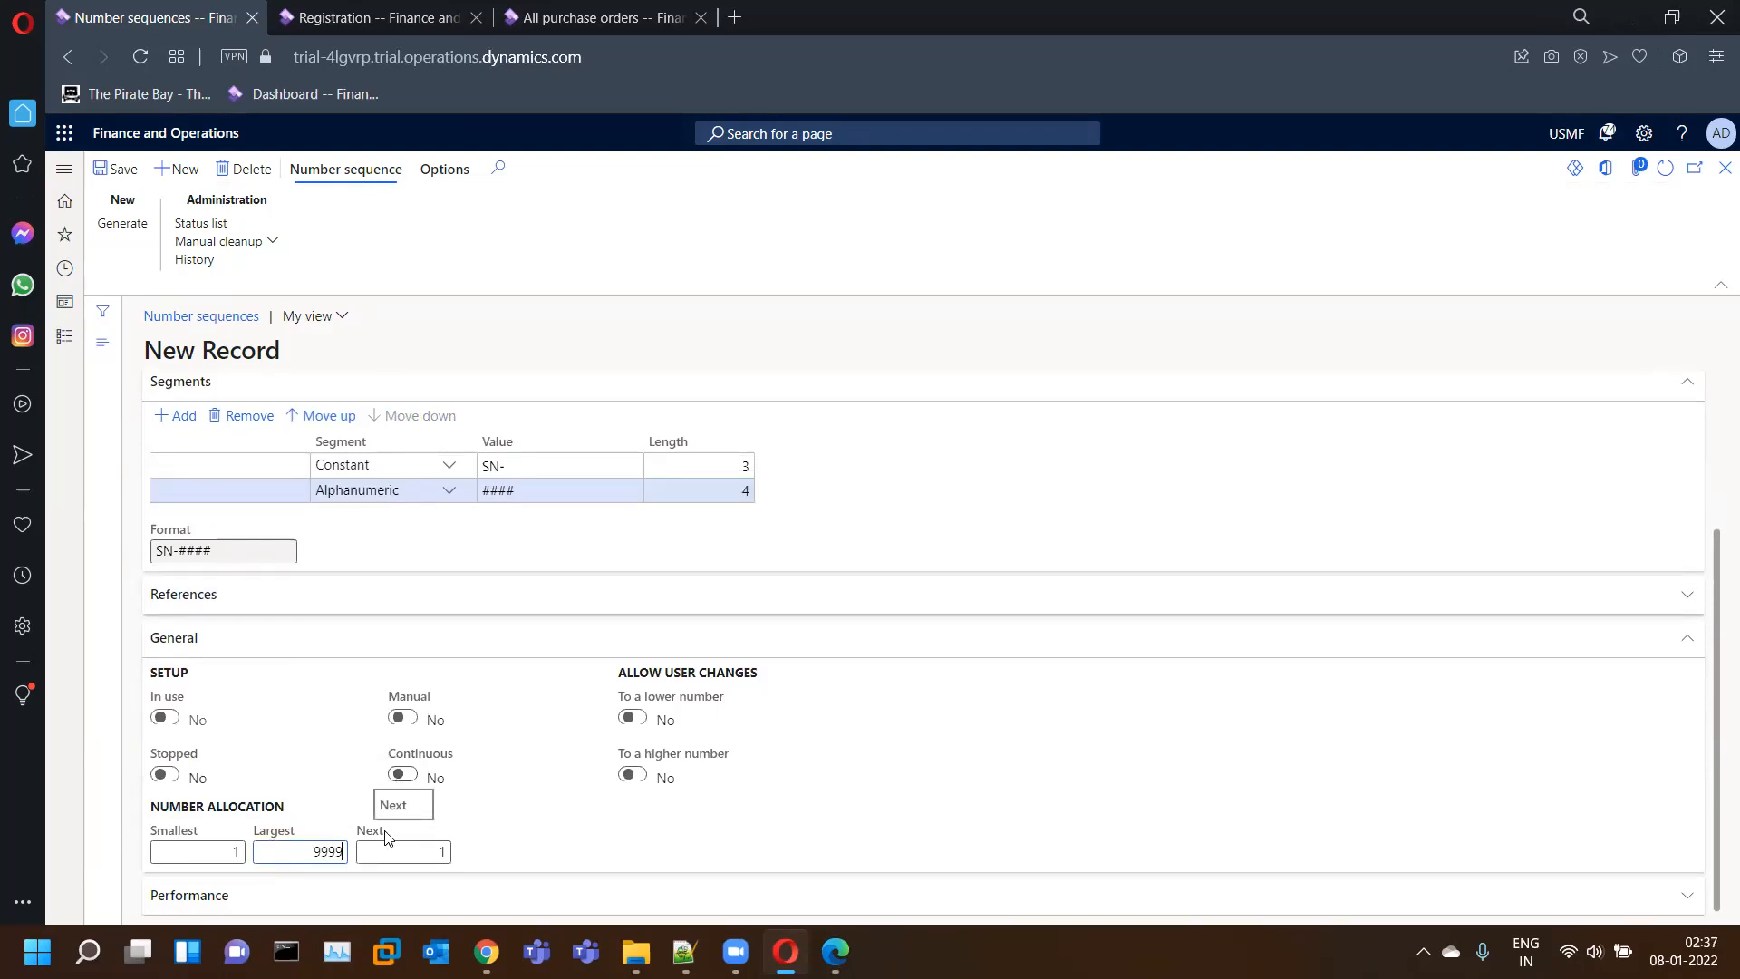
pyautogui.click(402, 775)
pyautogui.click(116, 169)
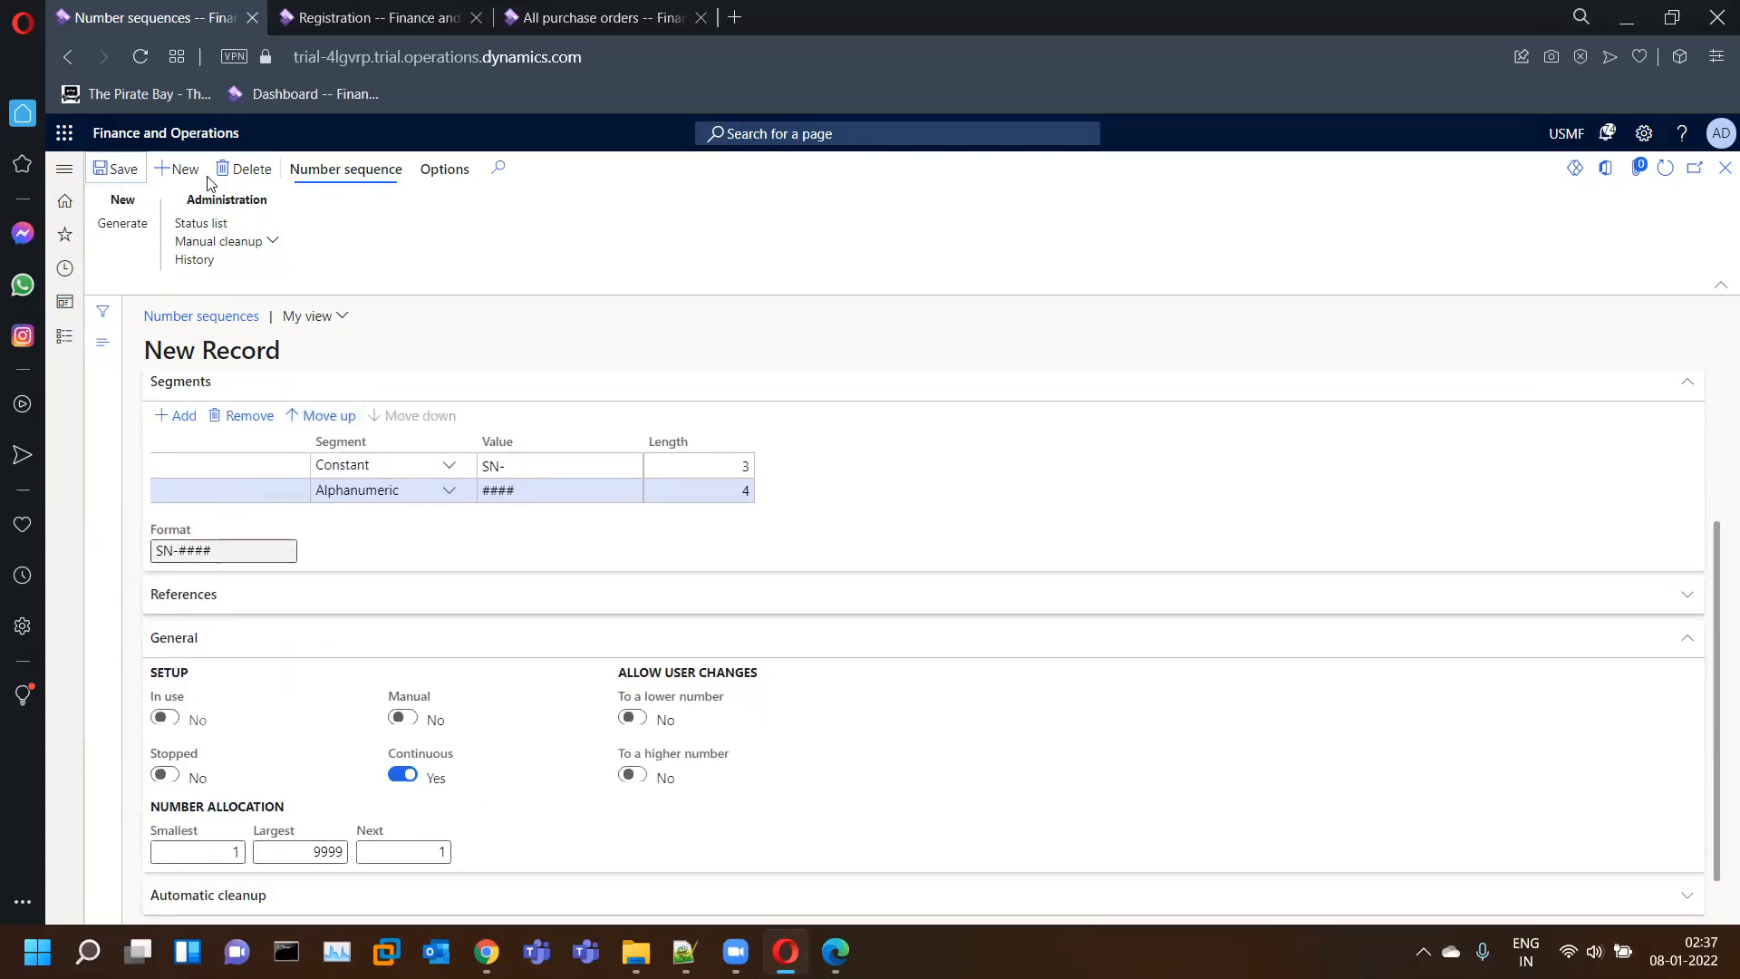
pyautogui.click(1718, 177)
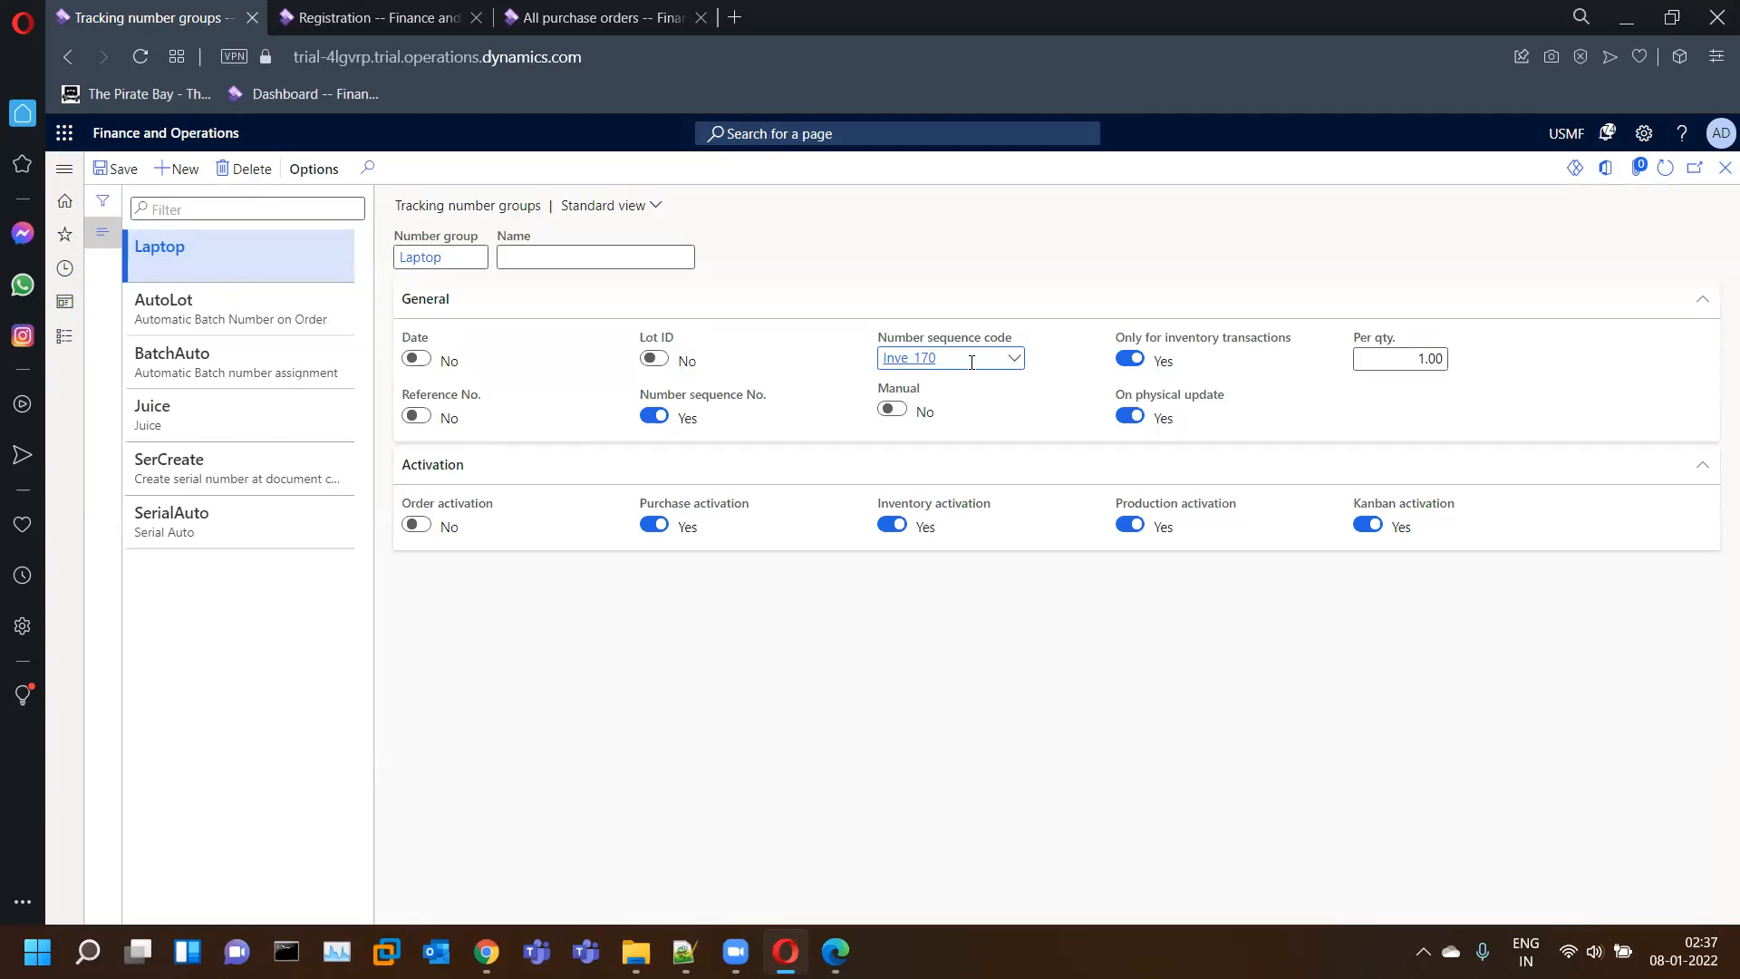
# - Assign number sequence Laptop to the Laptop tracking number group, save it and return to the released product
pyautogui.write('LA')
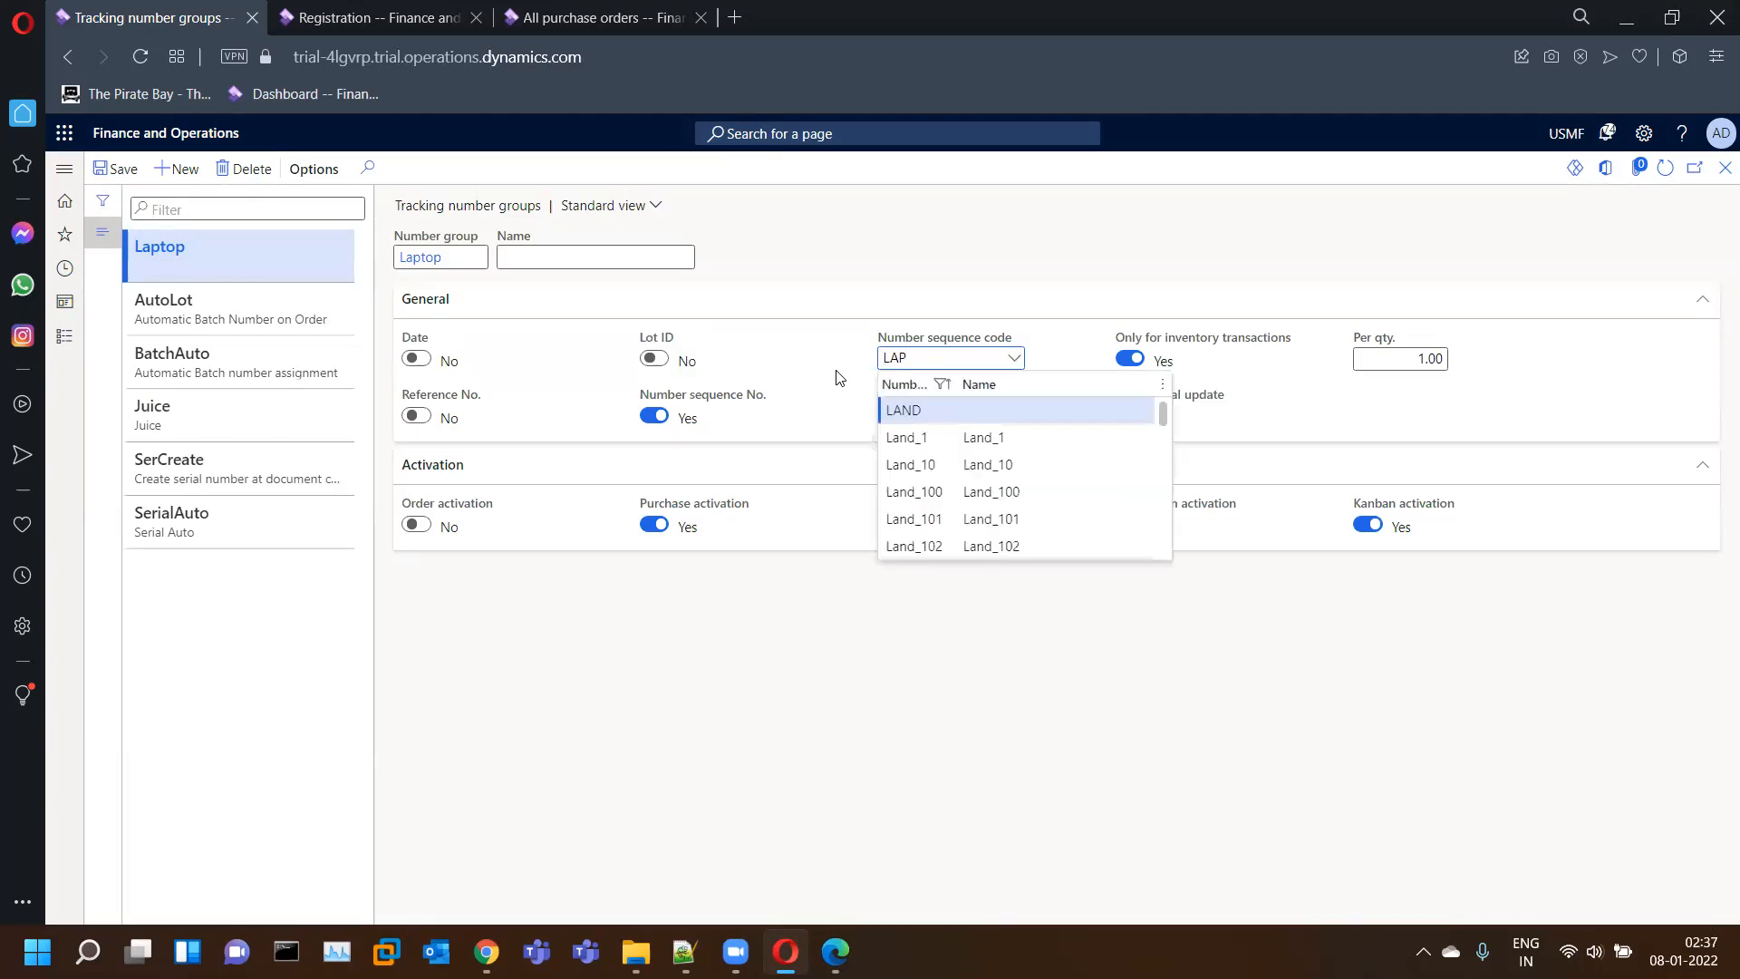
pyautogui.write('P')
pyautogui.click(940, 411)
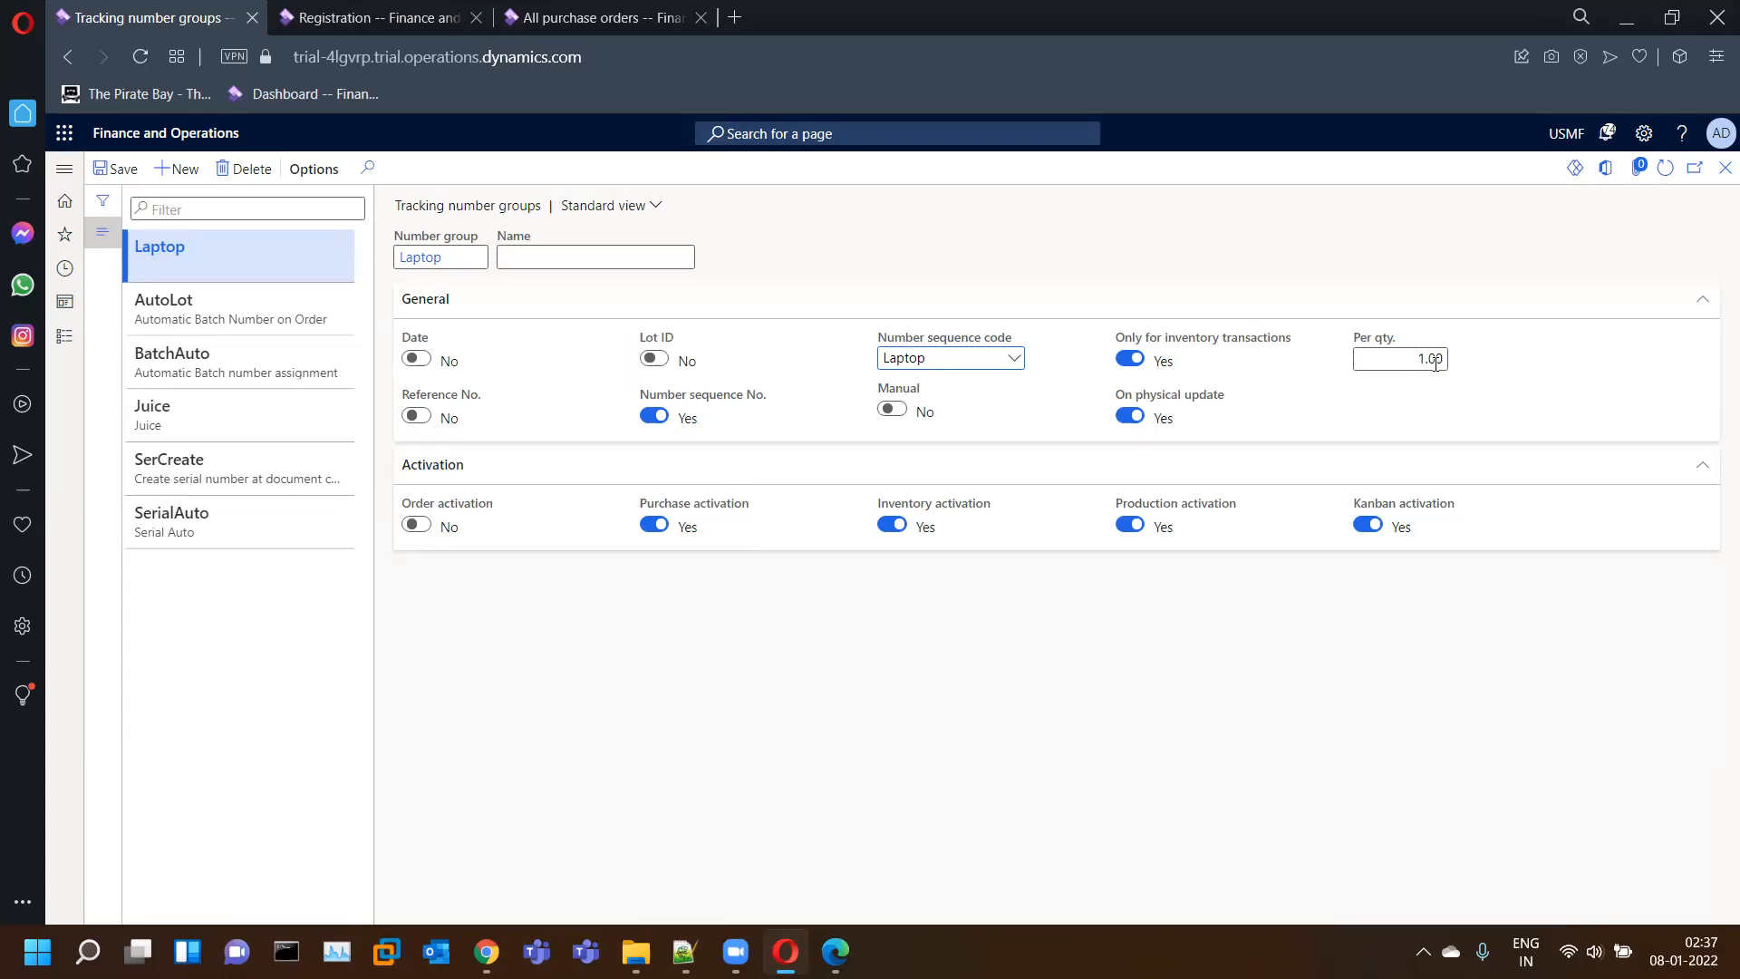
pyautogui.click(116, 170)
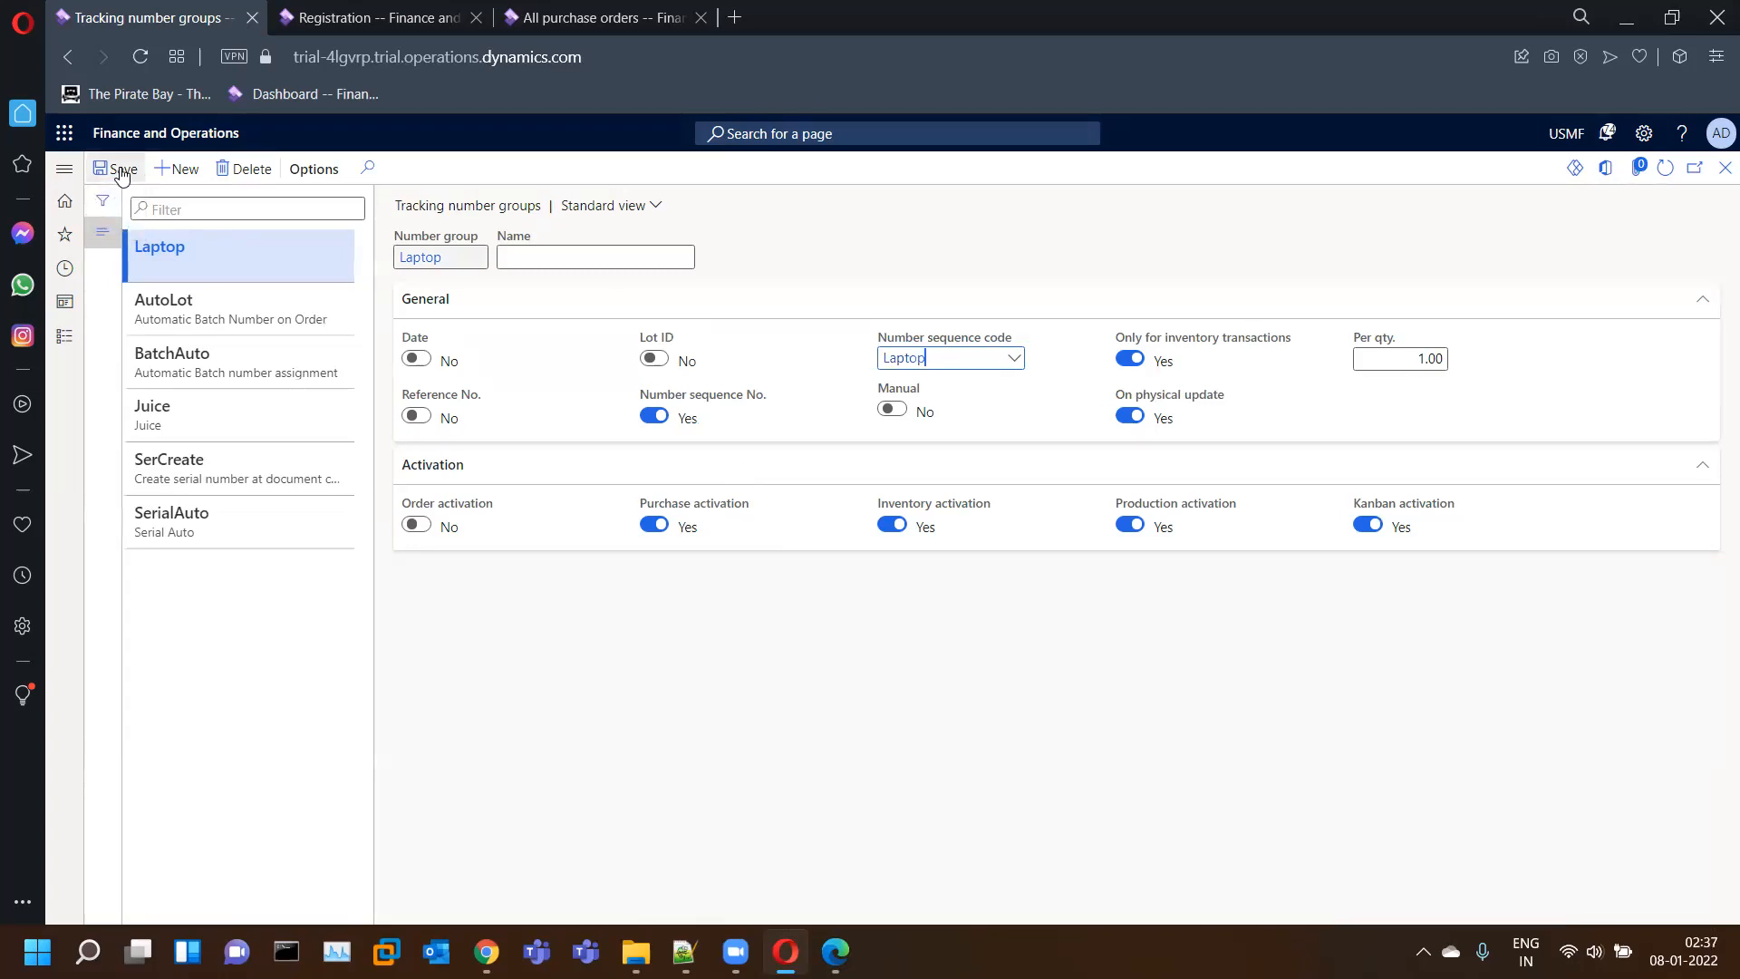
pyautogui.click(1725, 167)
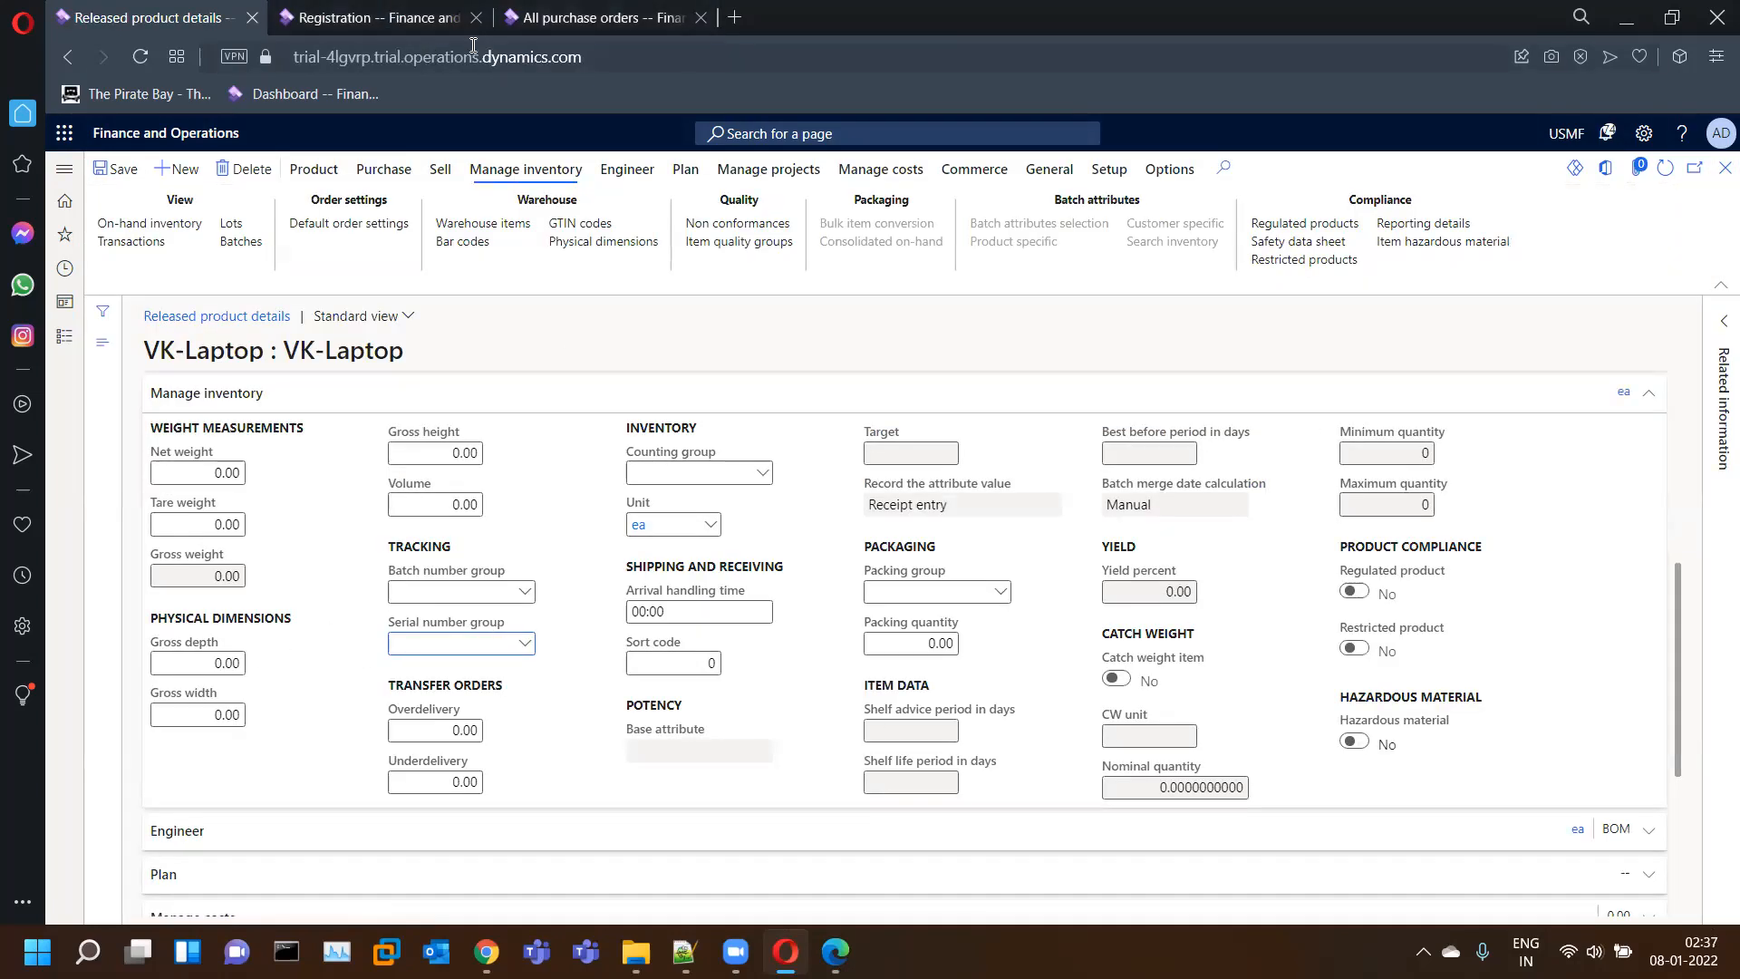
# - Return from the registration to the Acme Office Supplies purchase order and add a new line for item VK-Laptop
pyautogui.click(379, 17)
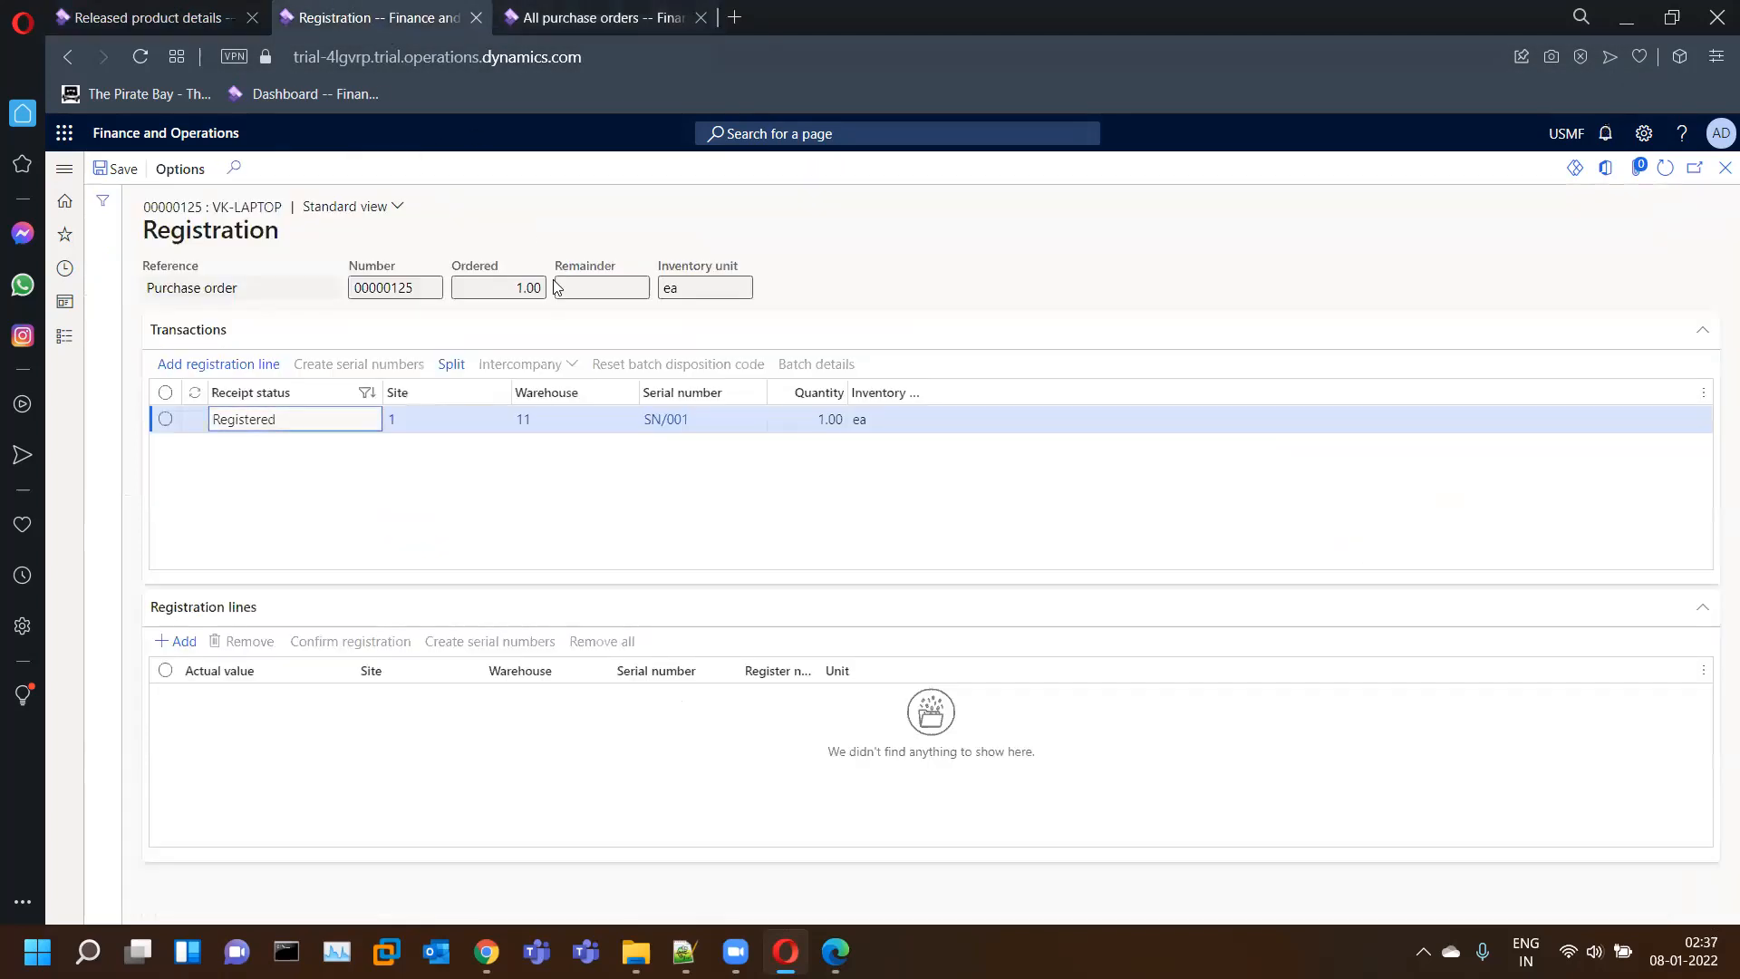
pyautogui.click(1721, 168)
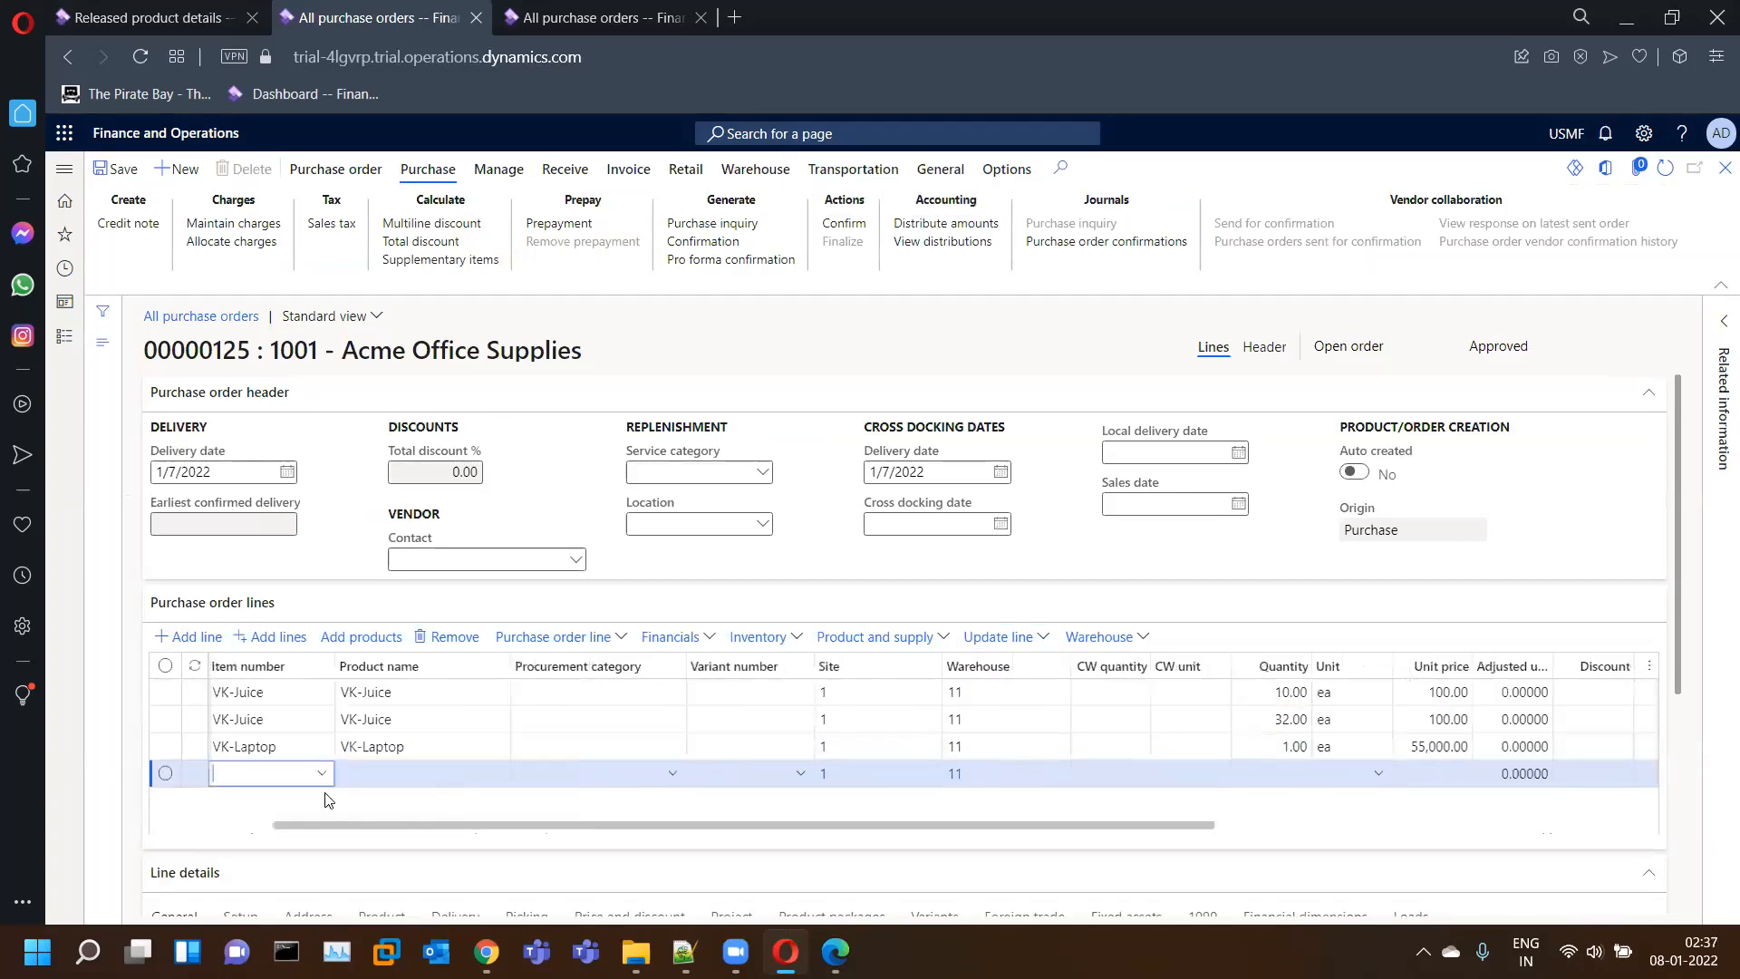
pyautogui.write('K-LAPTOP')
pyautogui.press('Tab')
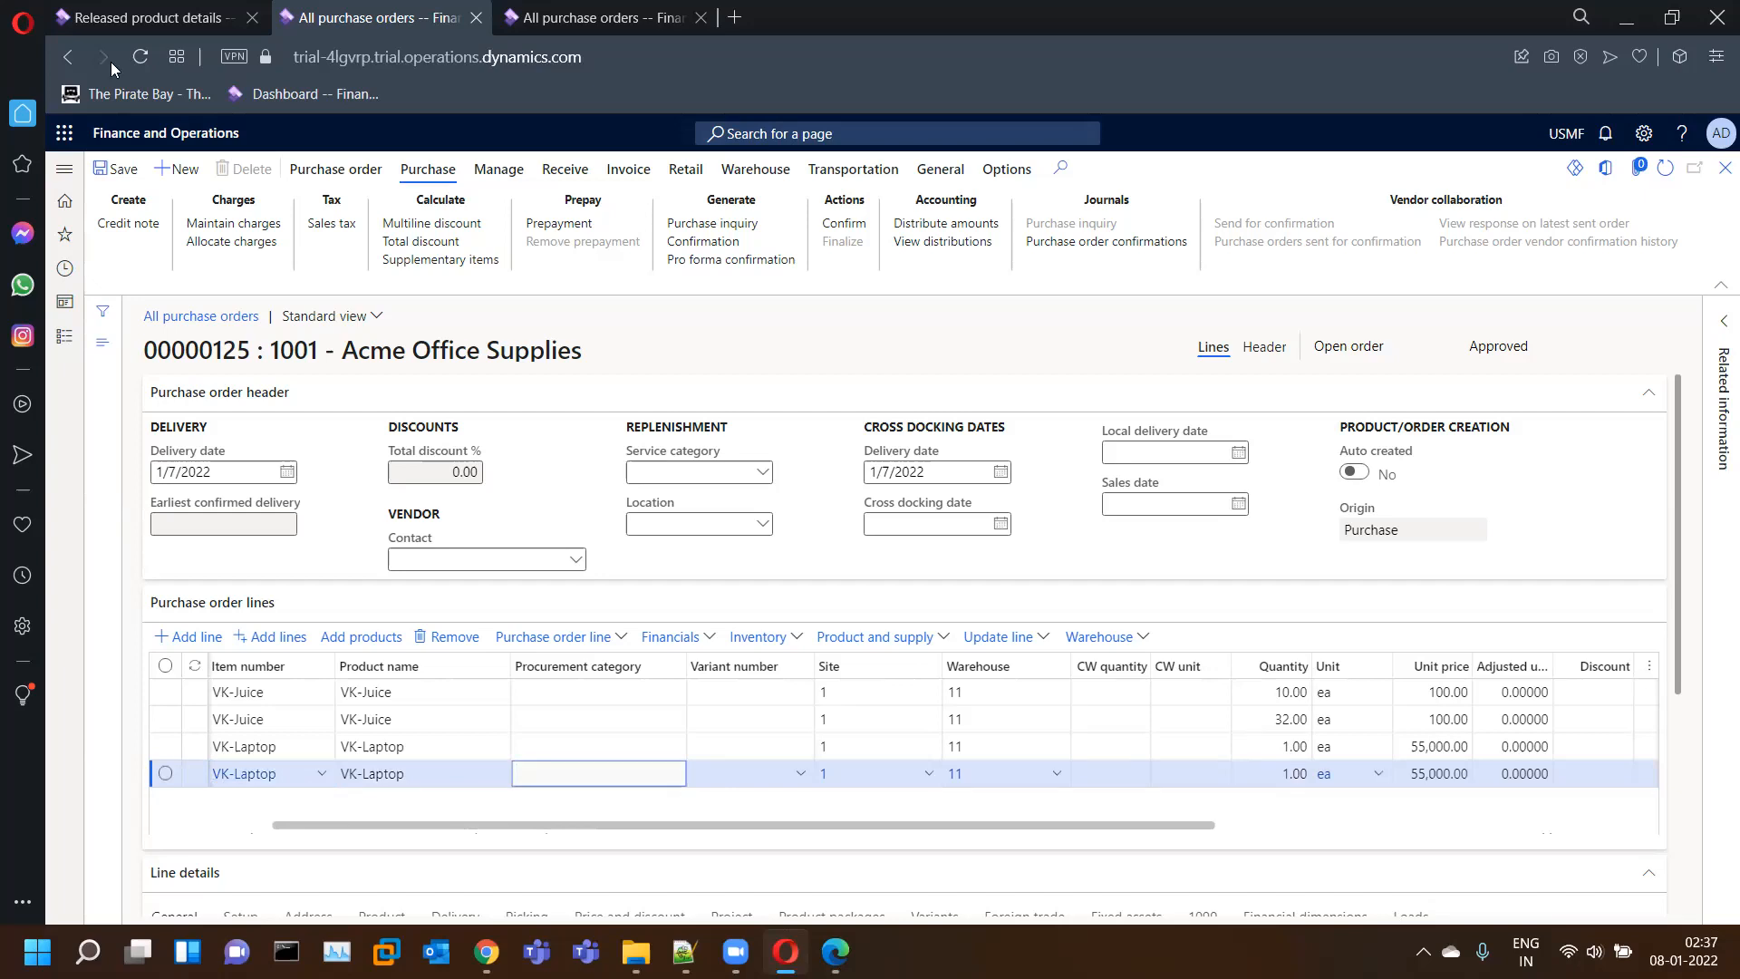
# - Set the new VK-Laptop line's quantity to 10 and save the purchase order
pyautogui.click(107, 27)
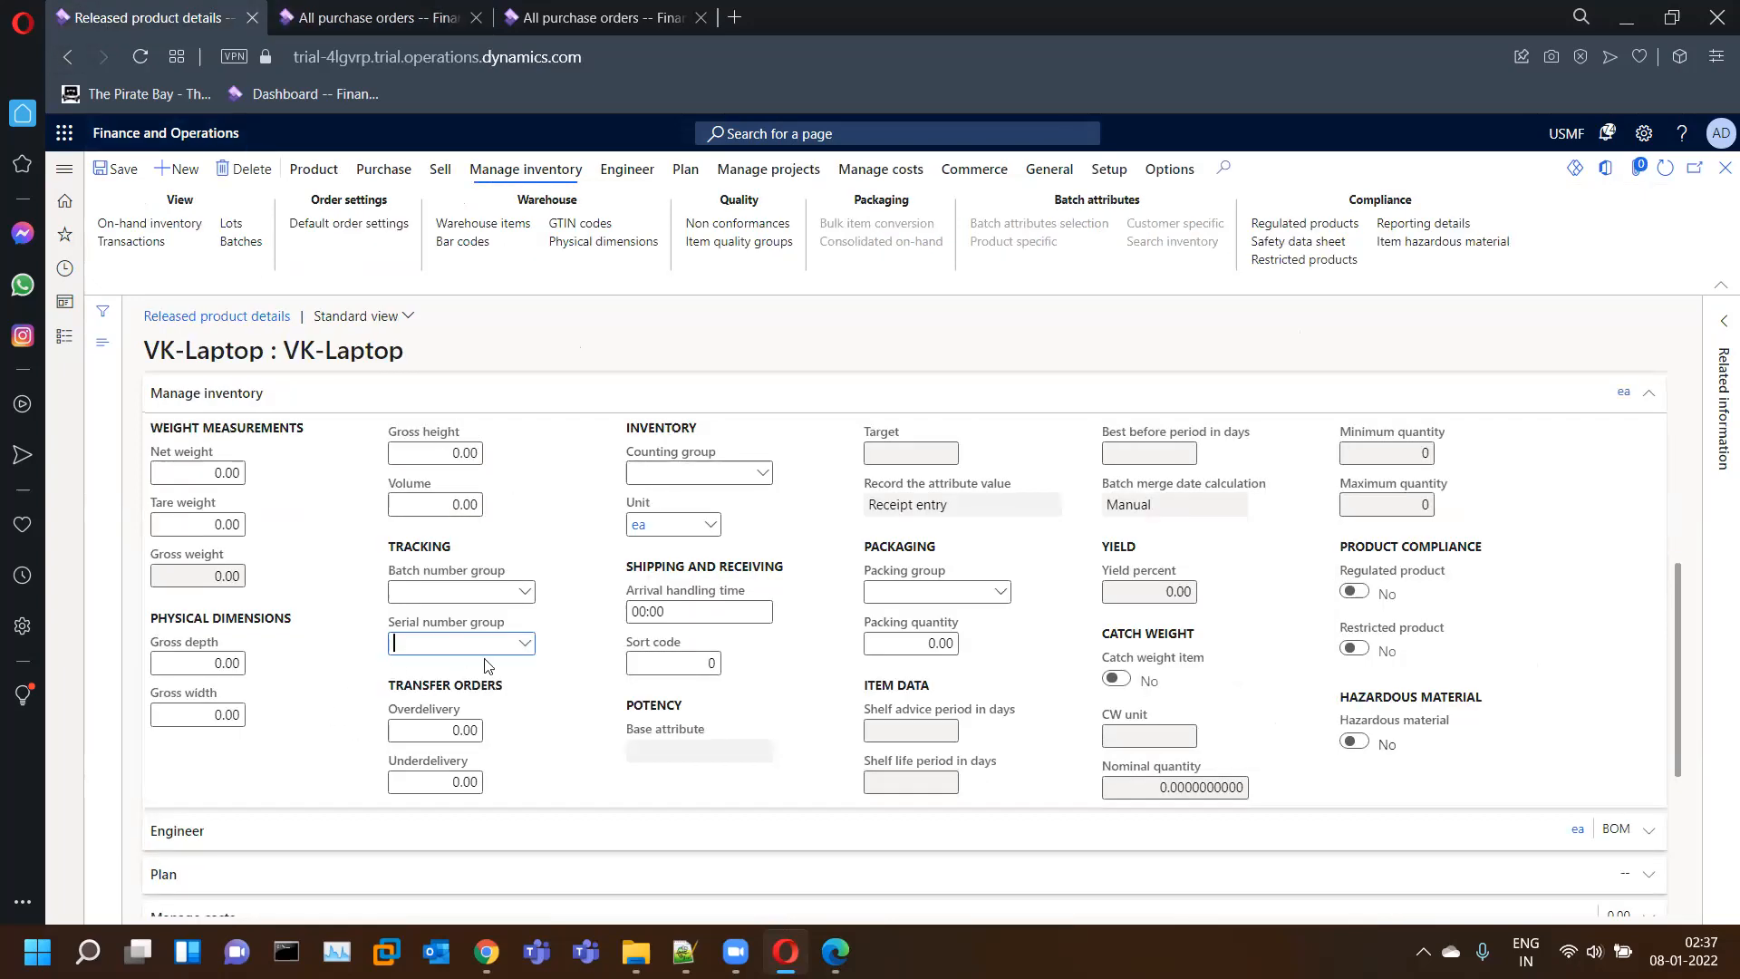
pyautogui.click(390, 17)
pyautogui.press('Tab')
pyautogui.press('Tab')
pyautogui.press('Tab')
pyautogui.press('Tab')
pyautogui.write('10')
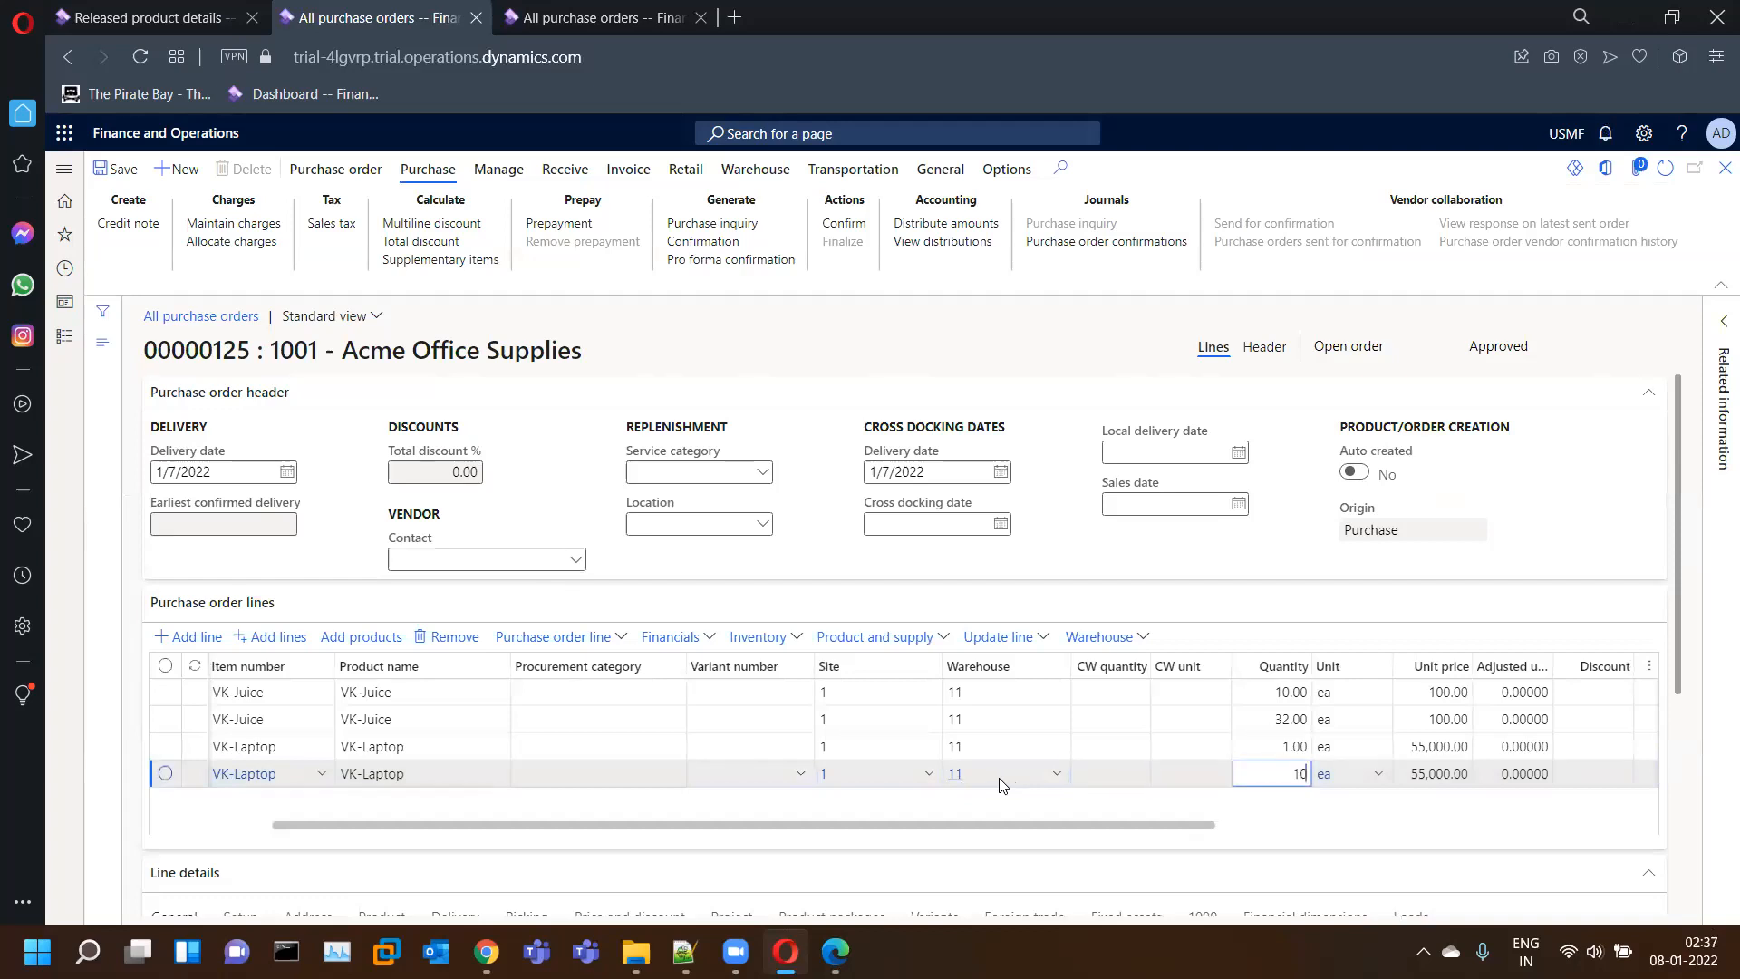
pyautogui.press('Tab')
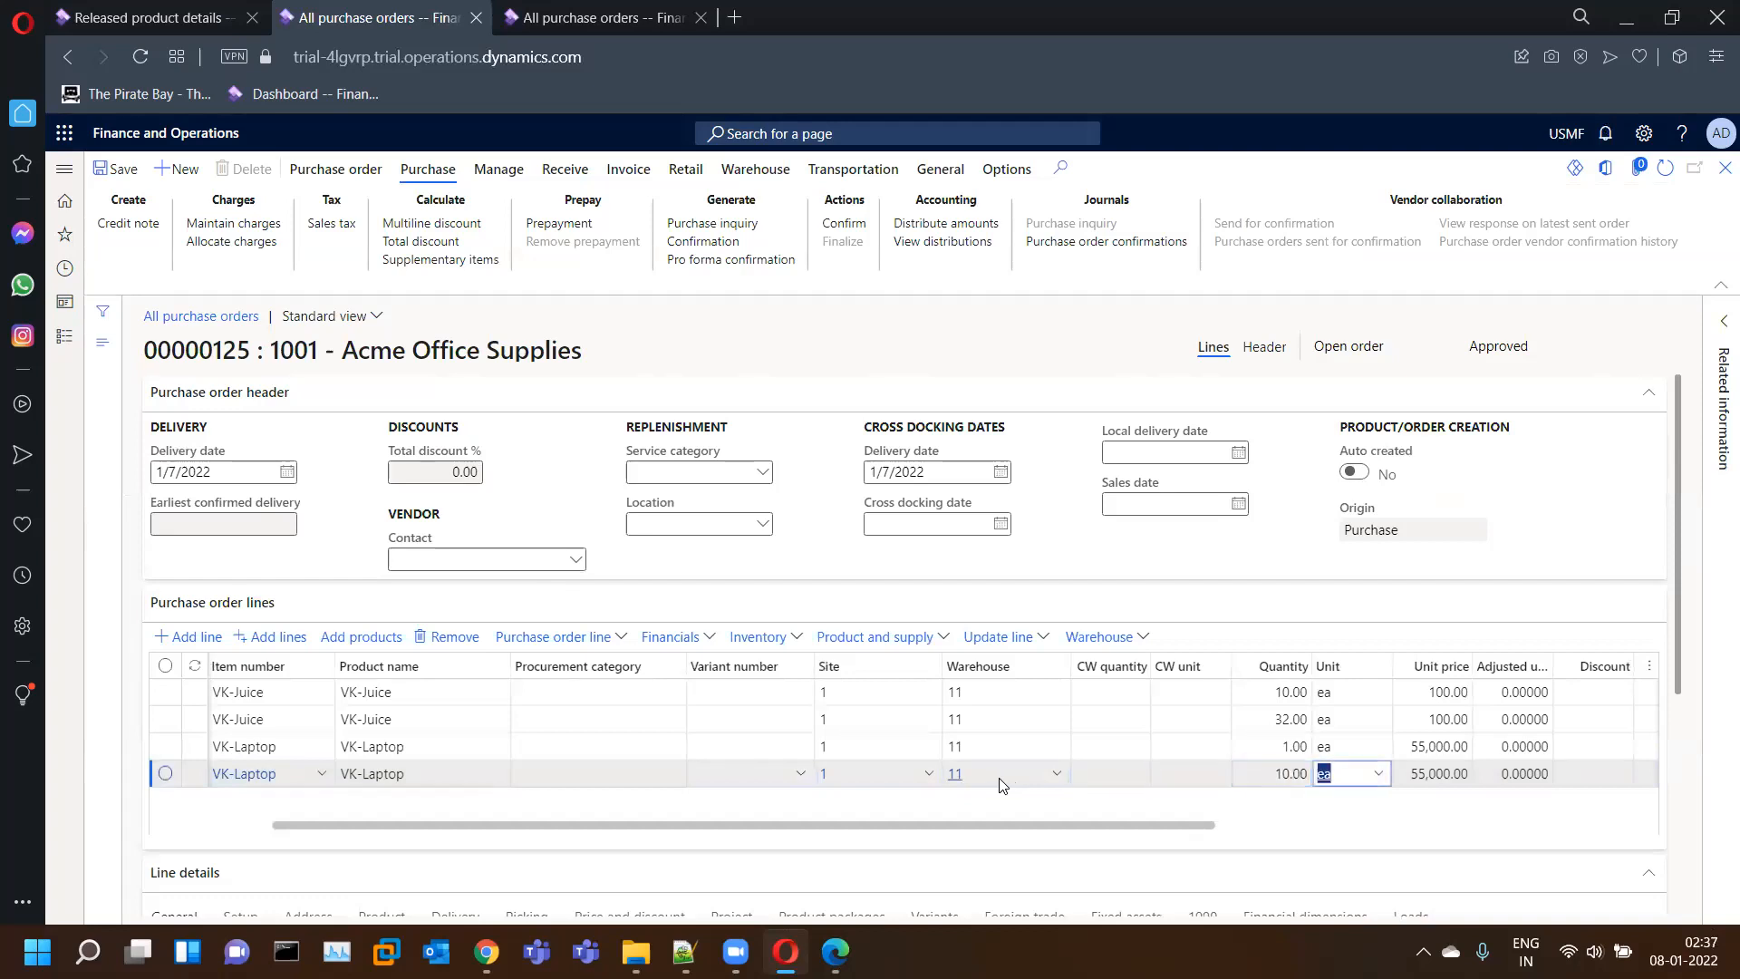
pyautogui.click(118, 169)
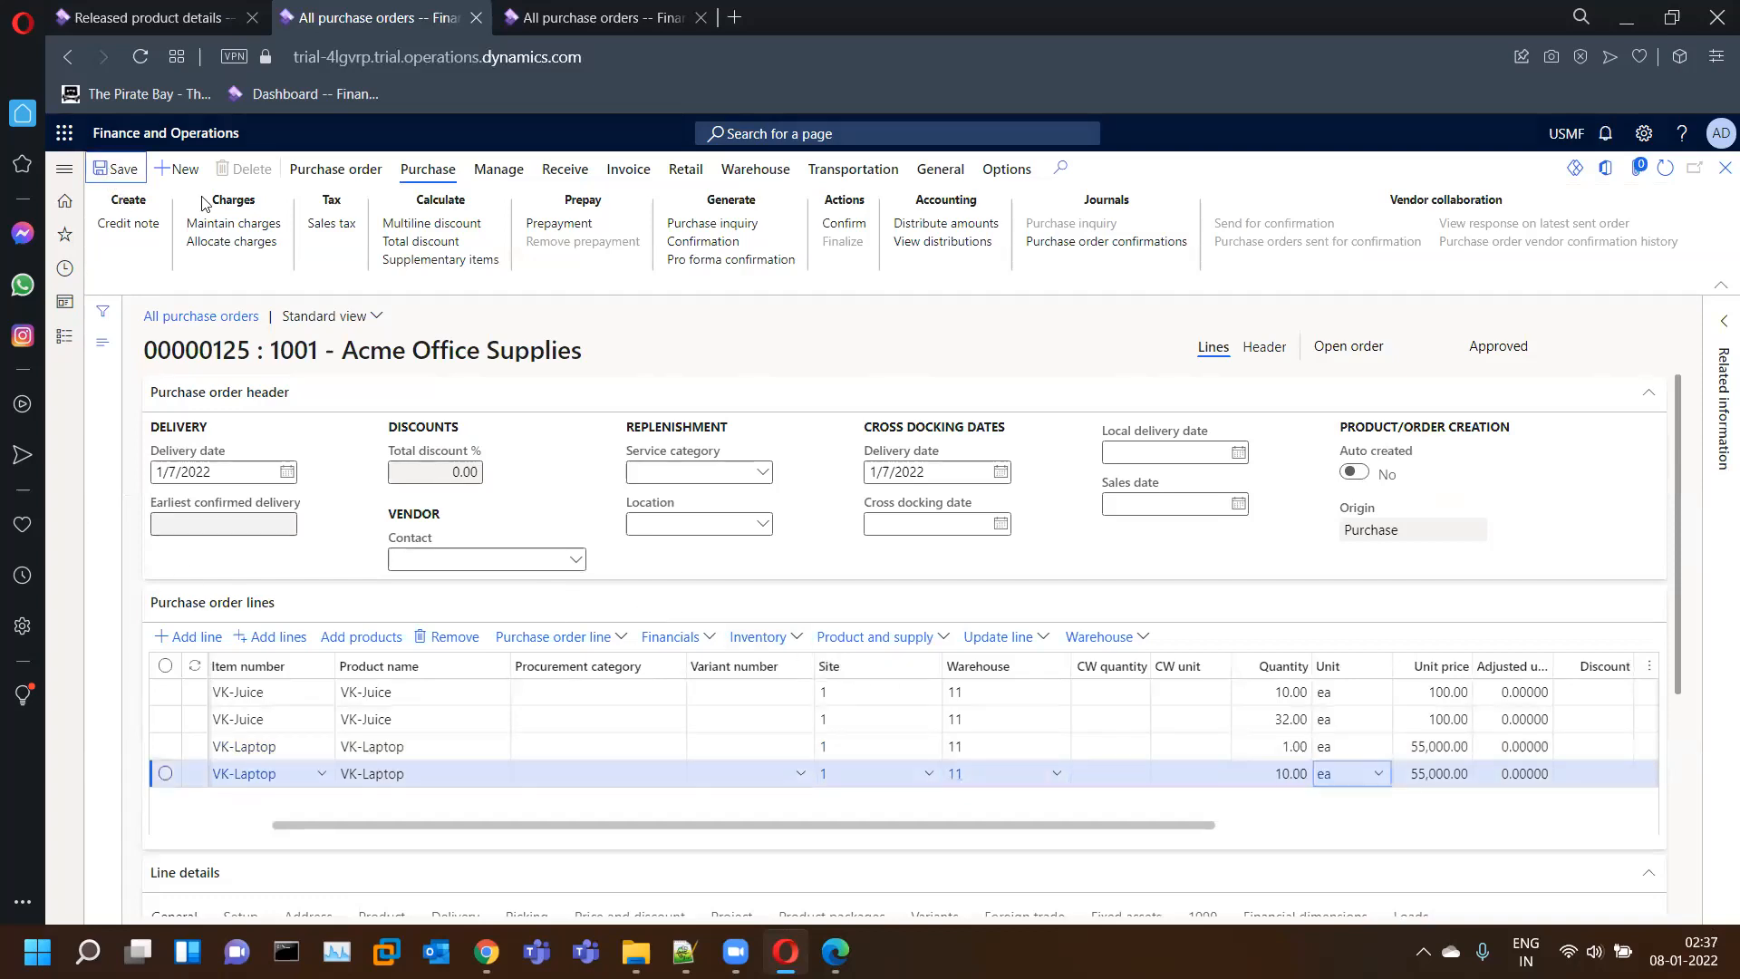
# - From the 10-unit laptop line's registration, create serial numbers S-00001 to S-00010
pyautogui.click(1038, 639)
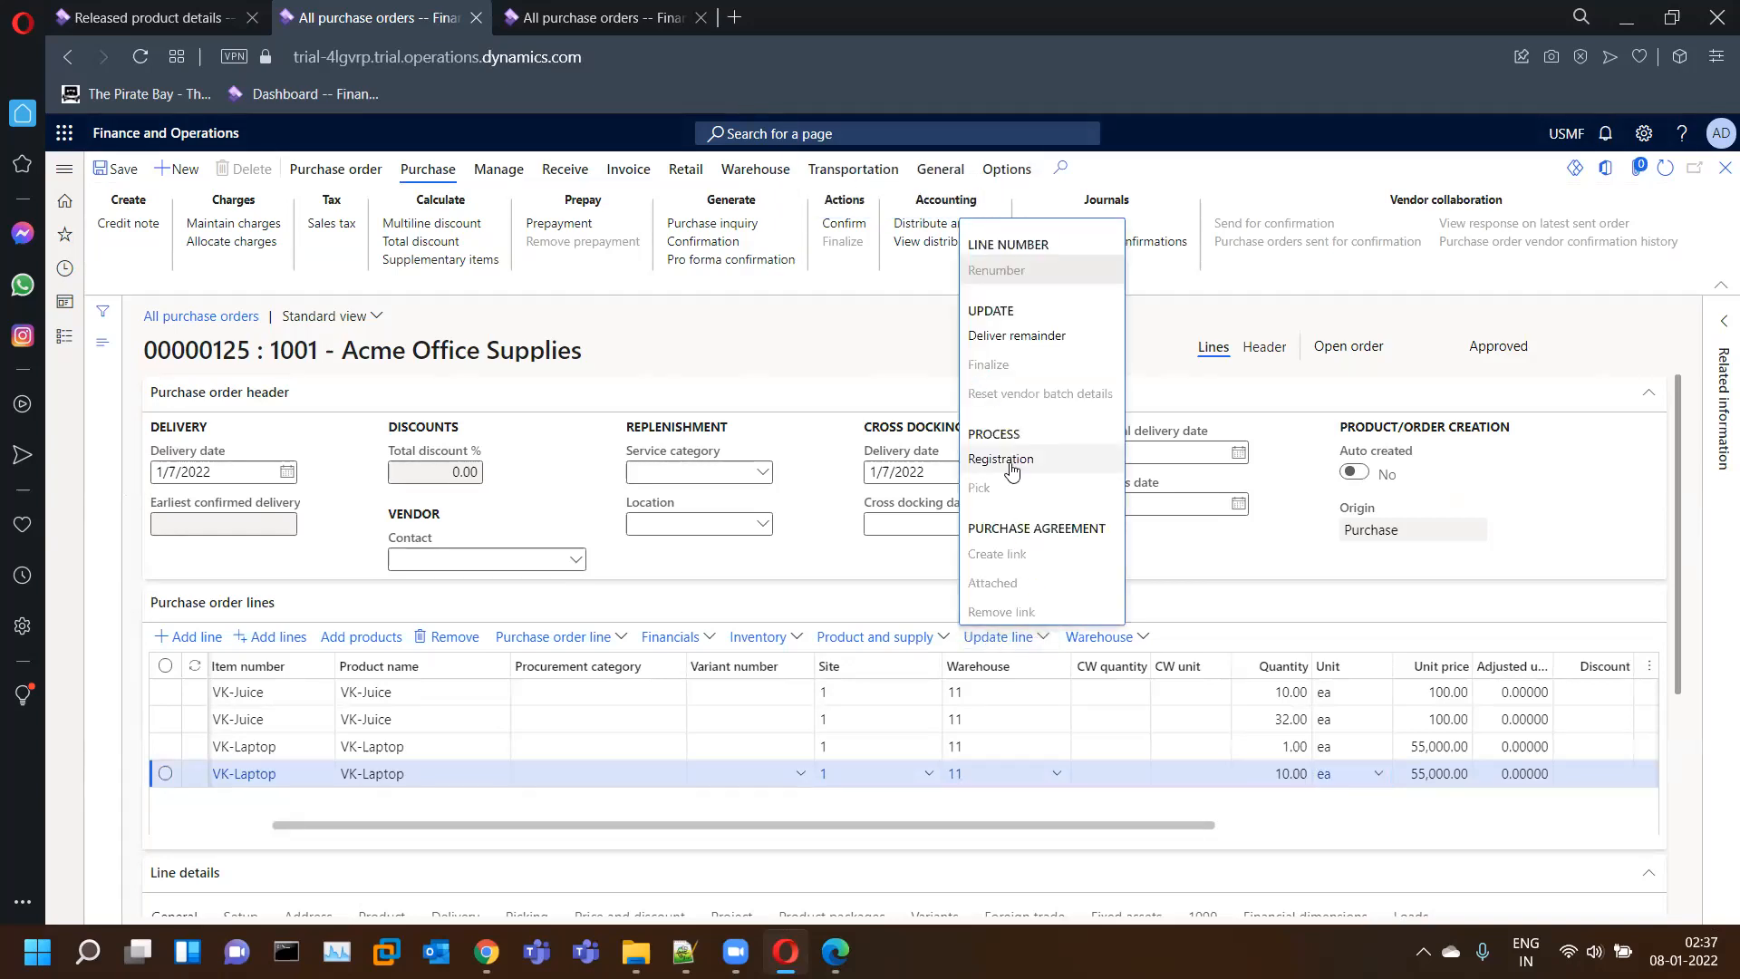
pyautogui.click(1012, 462)
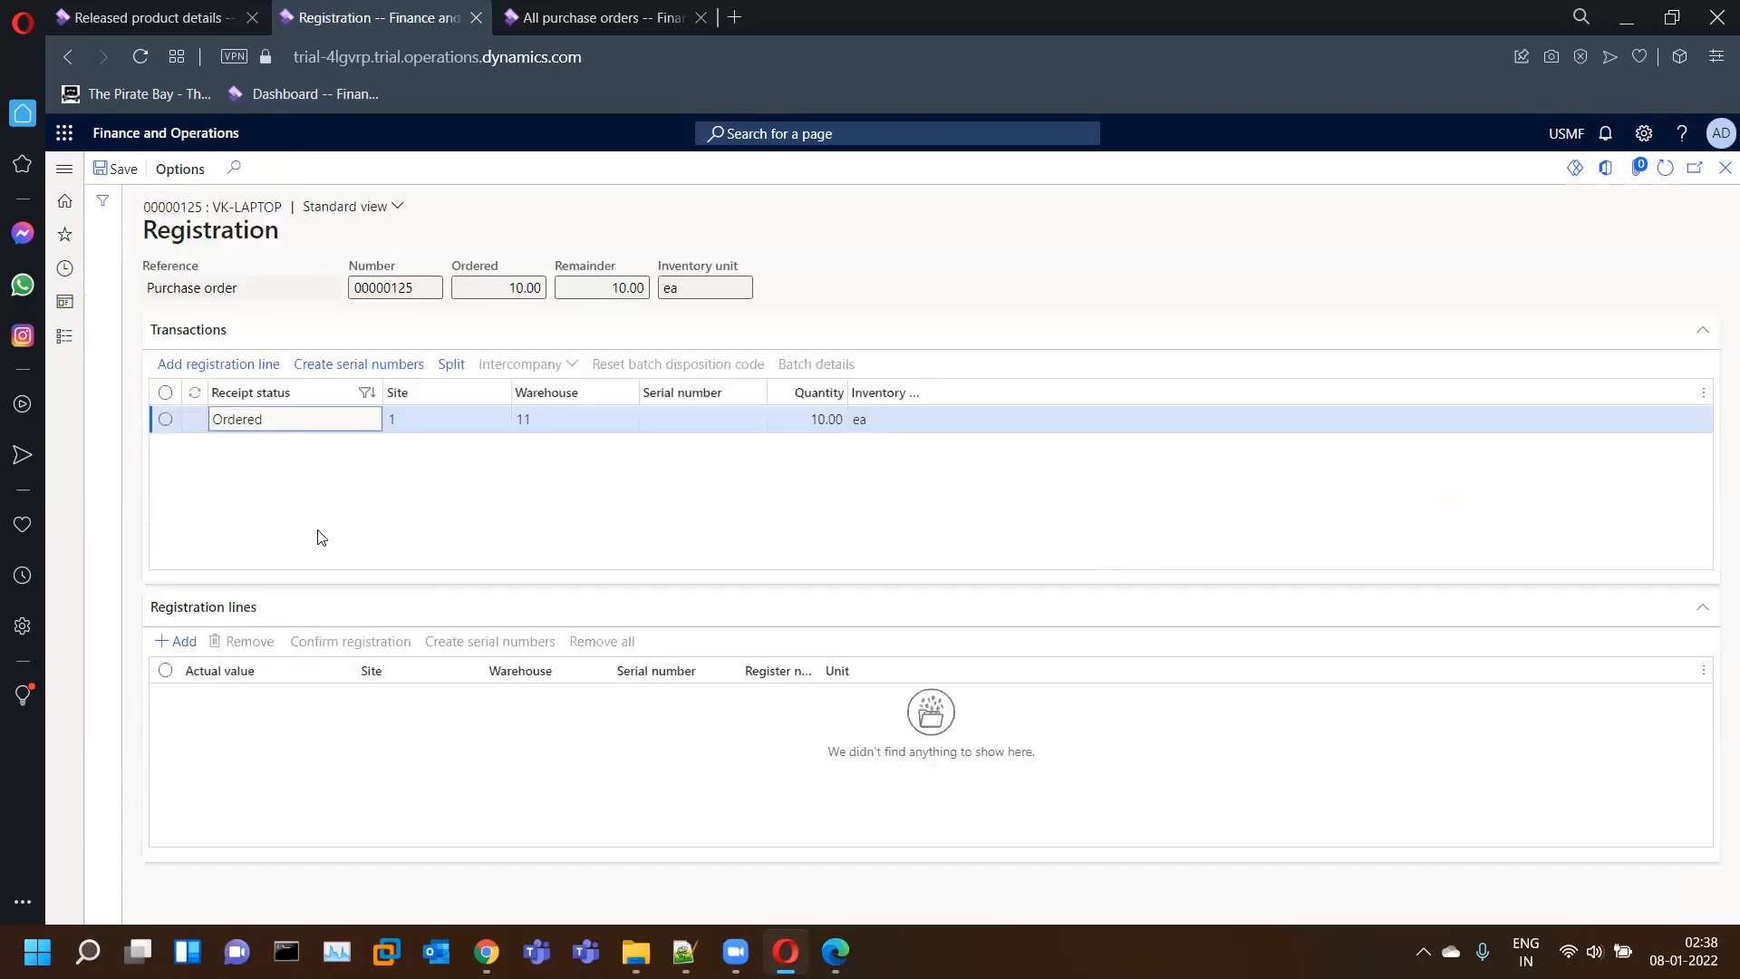
pyautogui.click(354, 366)
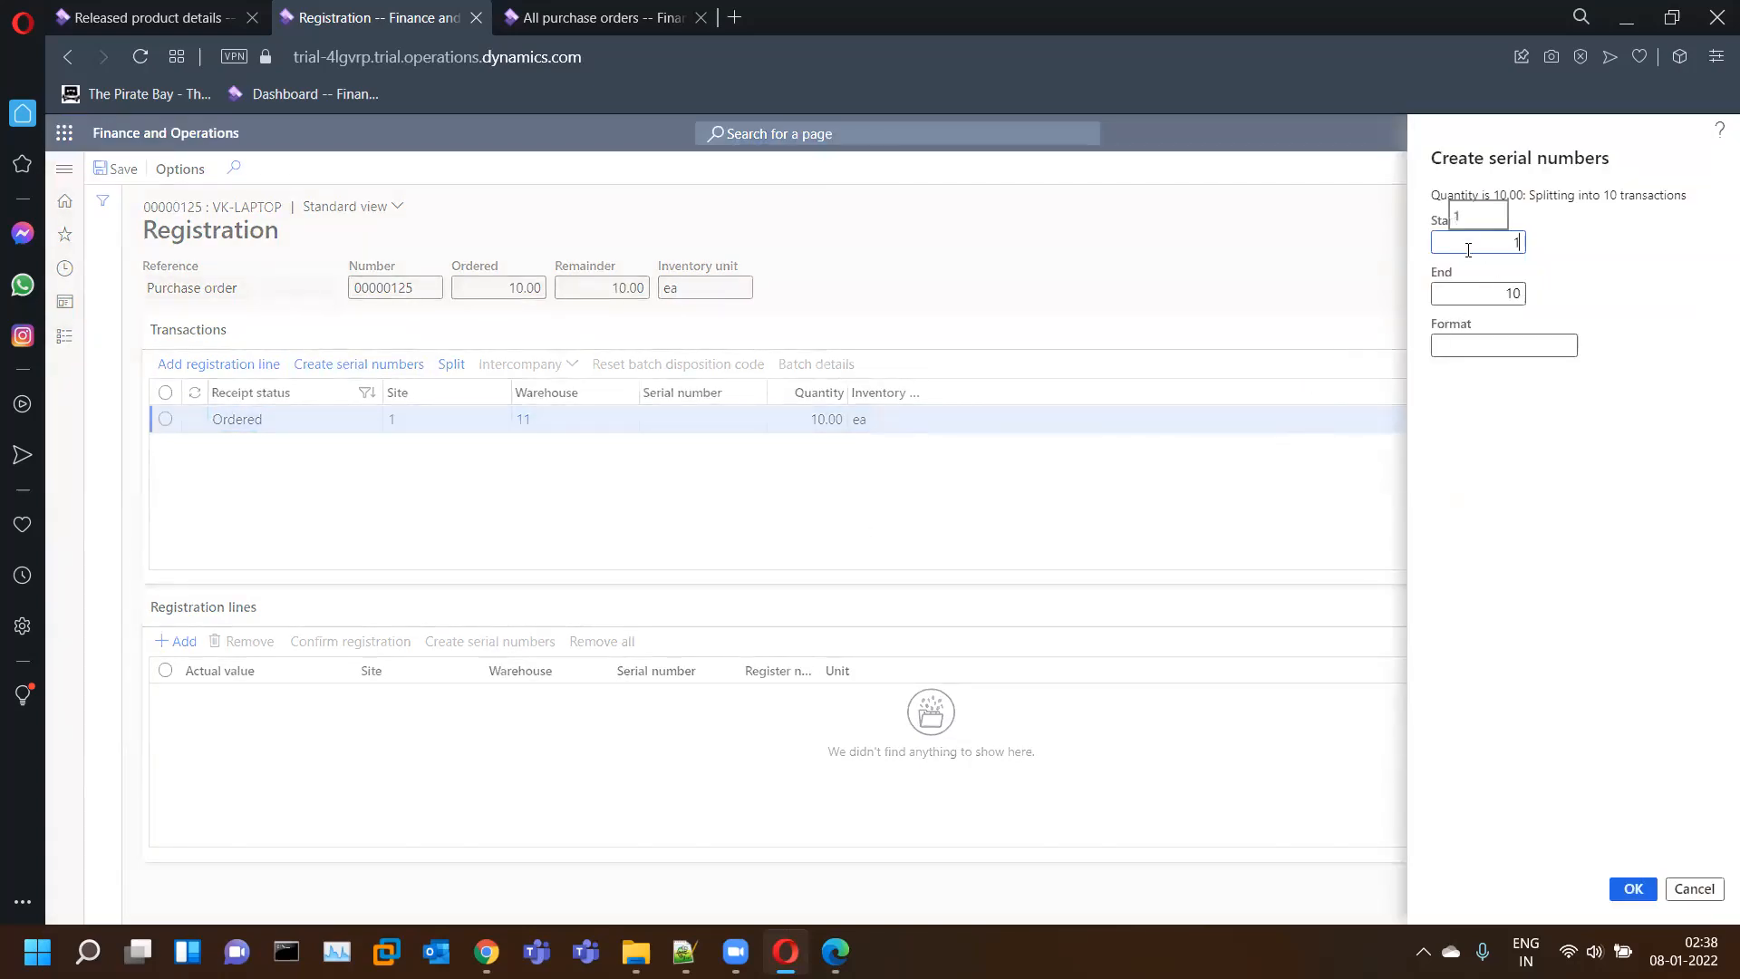
pyautogui.moveTo(1483, 250); pyautogui.dragTo(1565, 268)
pyautogui.click(1474, 345)
pyautogui.click(1631, 890)
pyautogui.click(1641, 892)
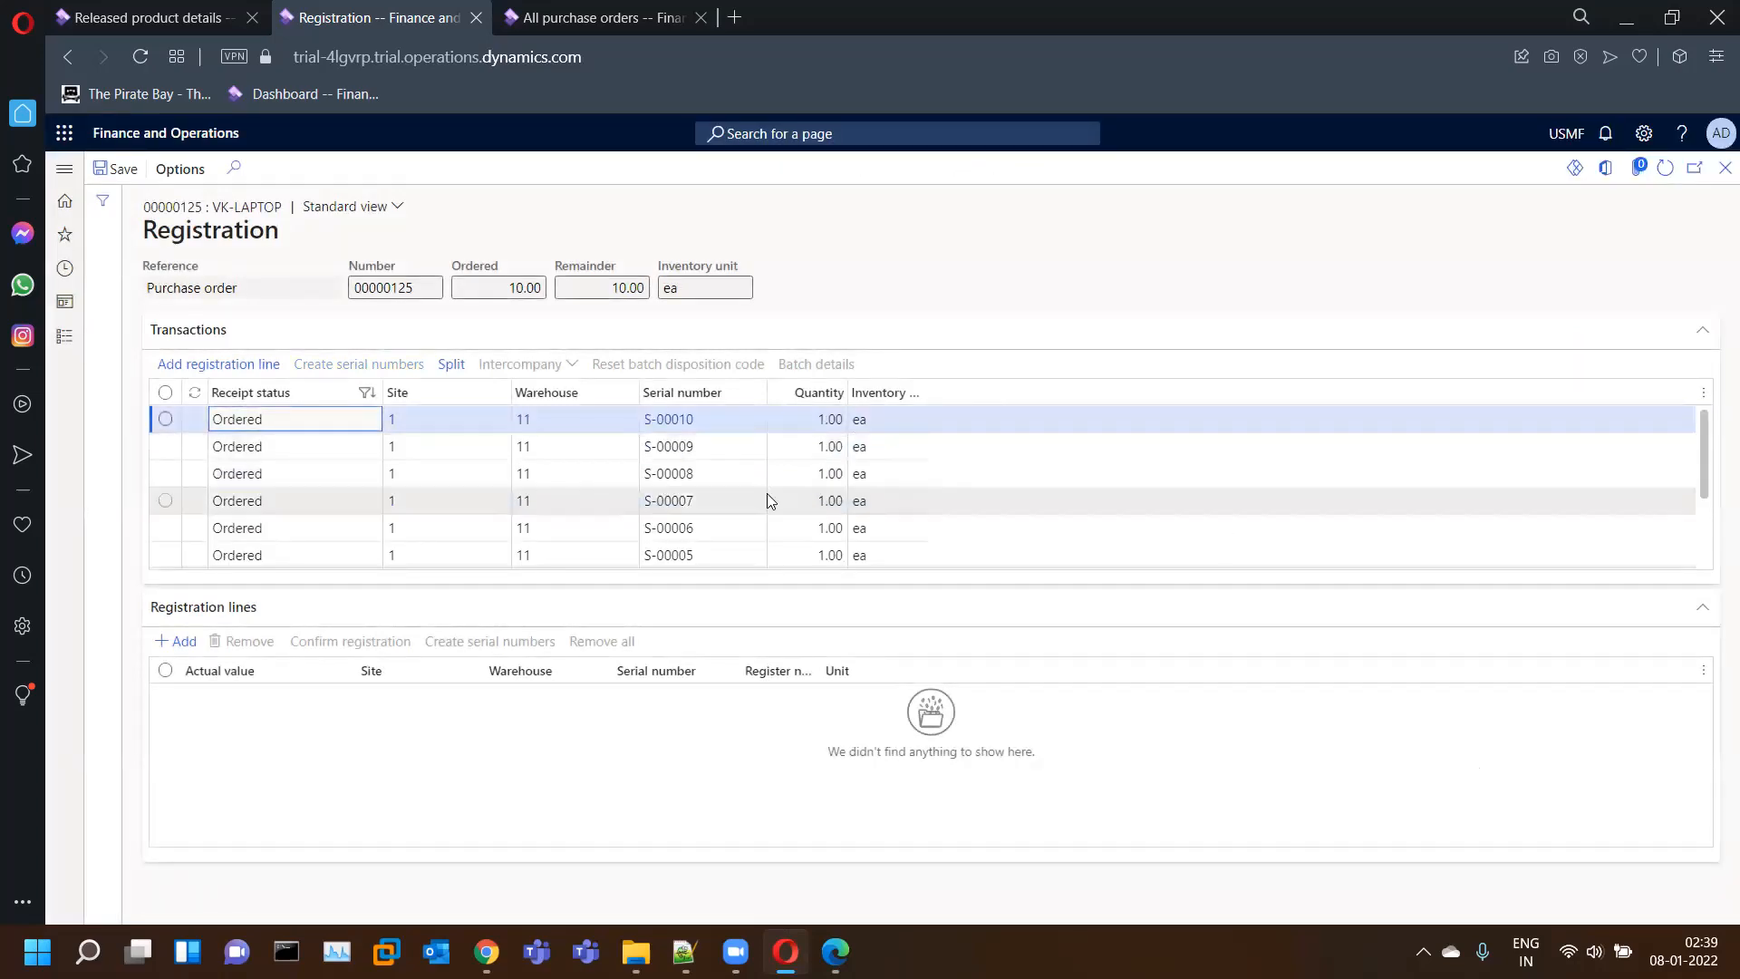
pyautogui.click(166, 419)
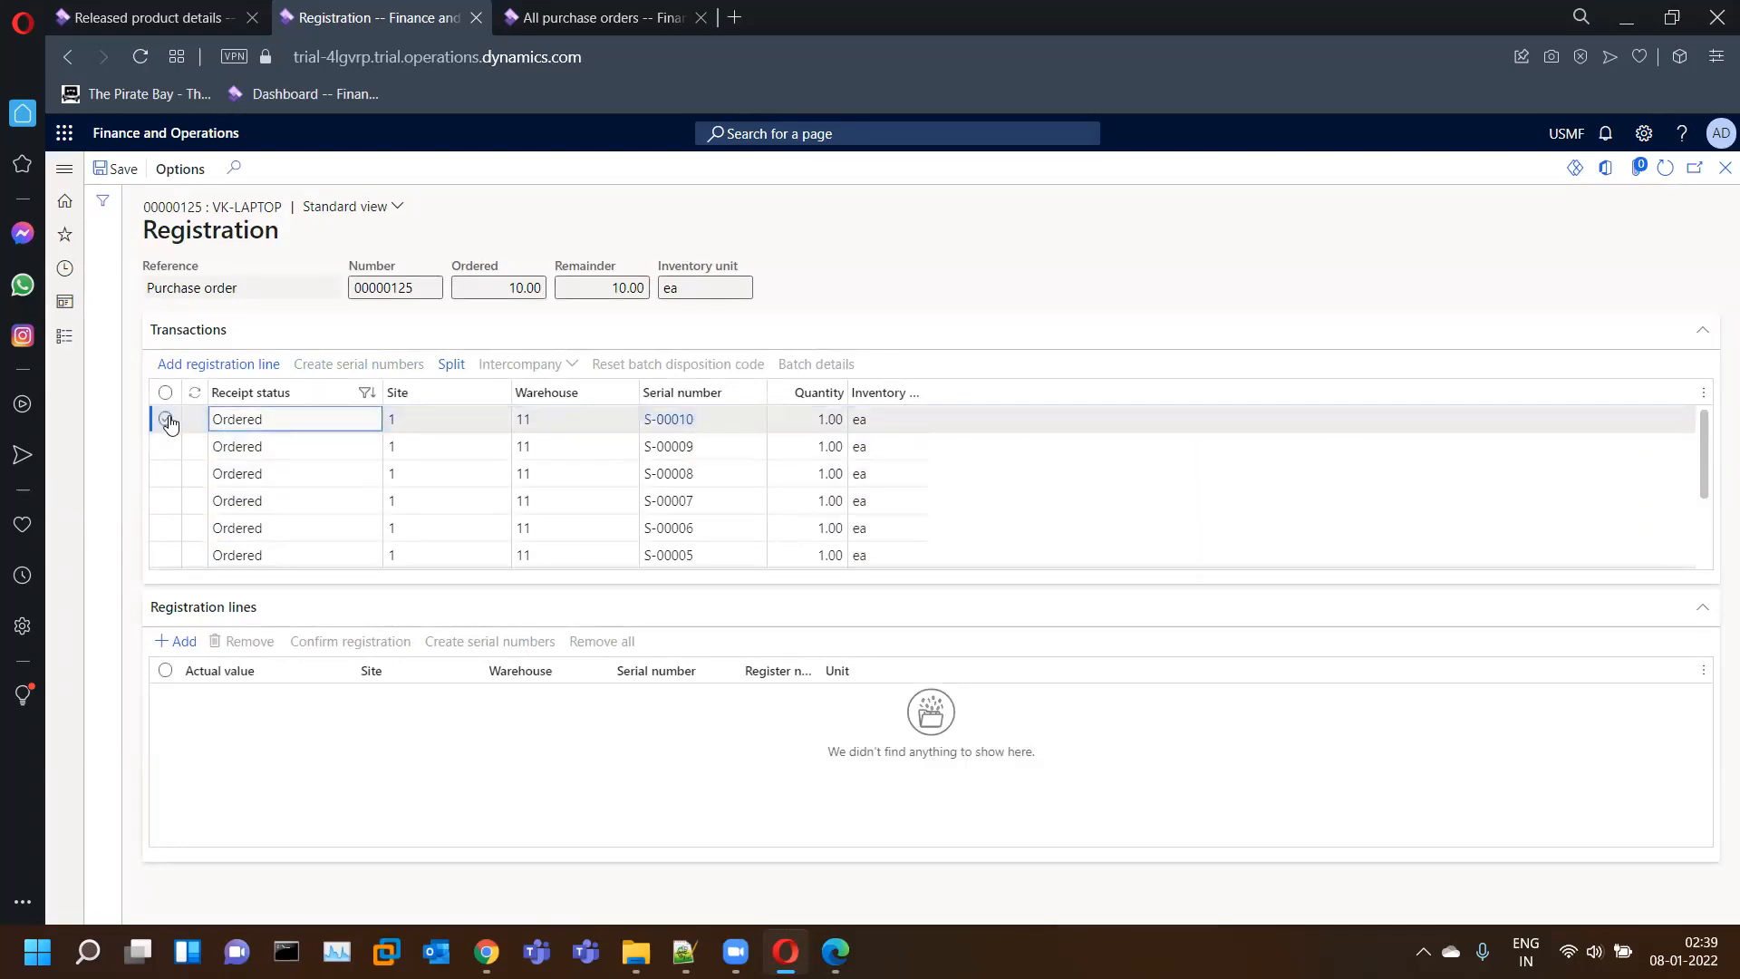
pyautogui.click(216, 365)
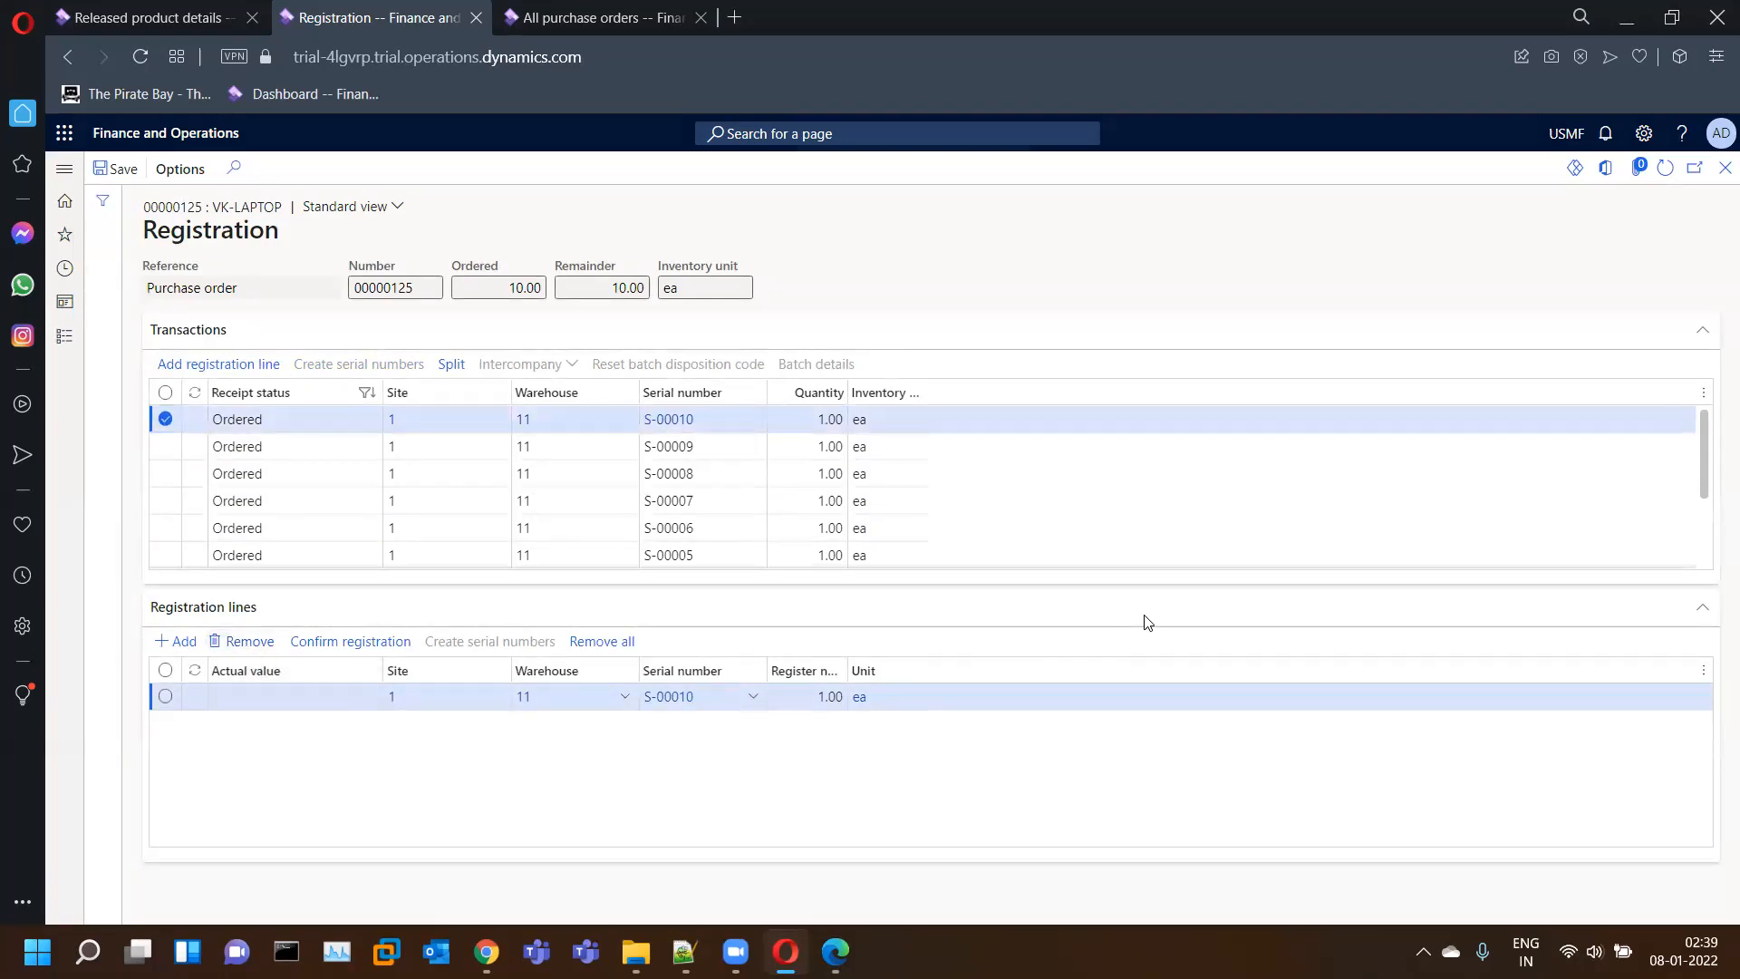
pyautogui.click(1100, 504)
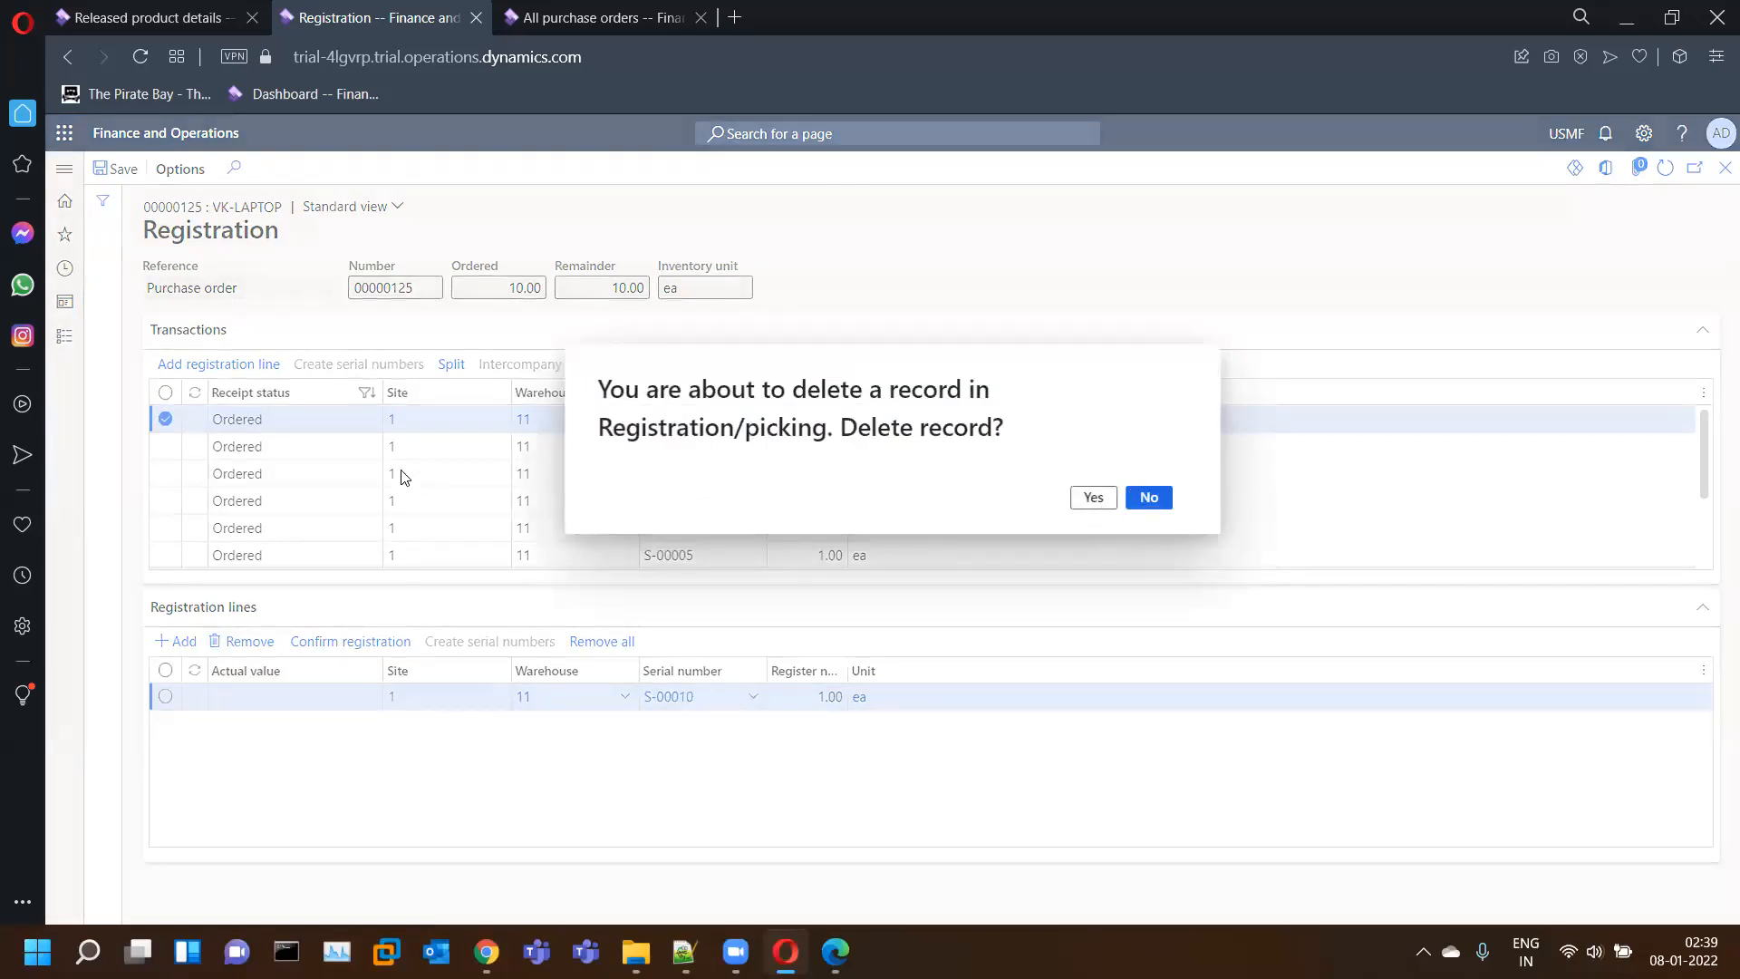
# - Add registration lines for all serial-numbered laptop transactions at once and confirm the registration
pyautogui.click(165, 394)
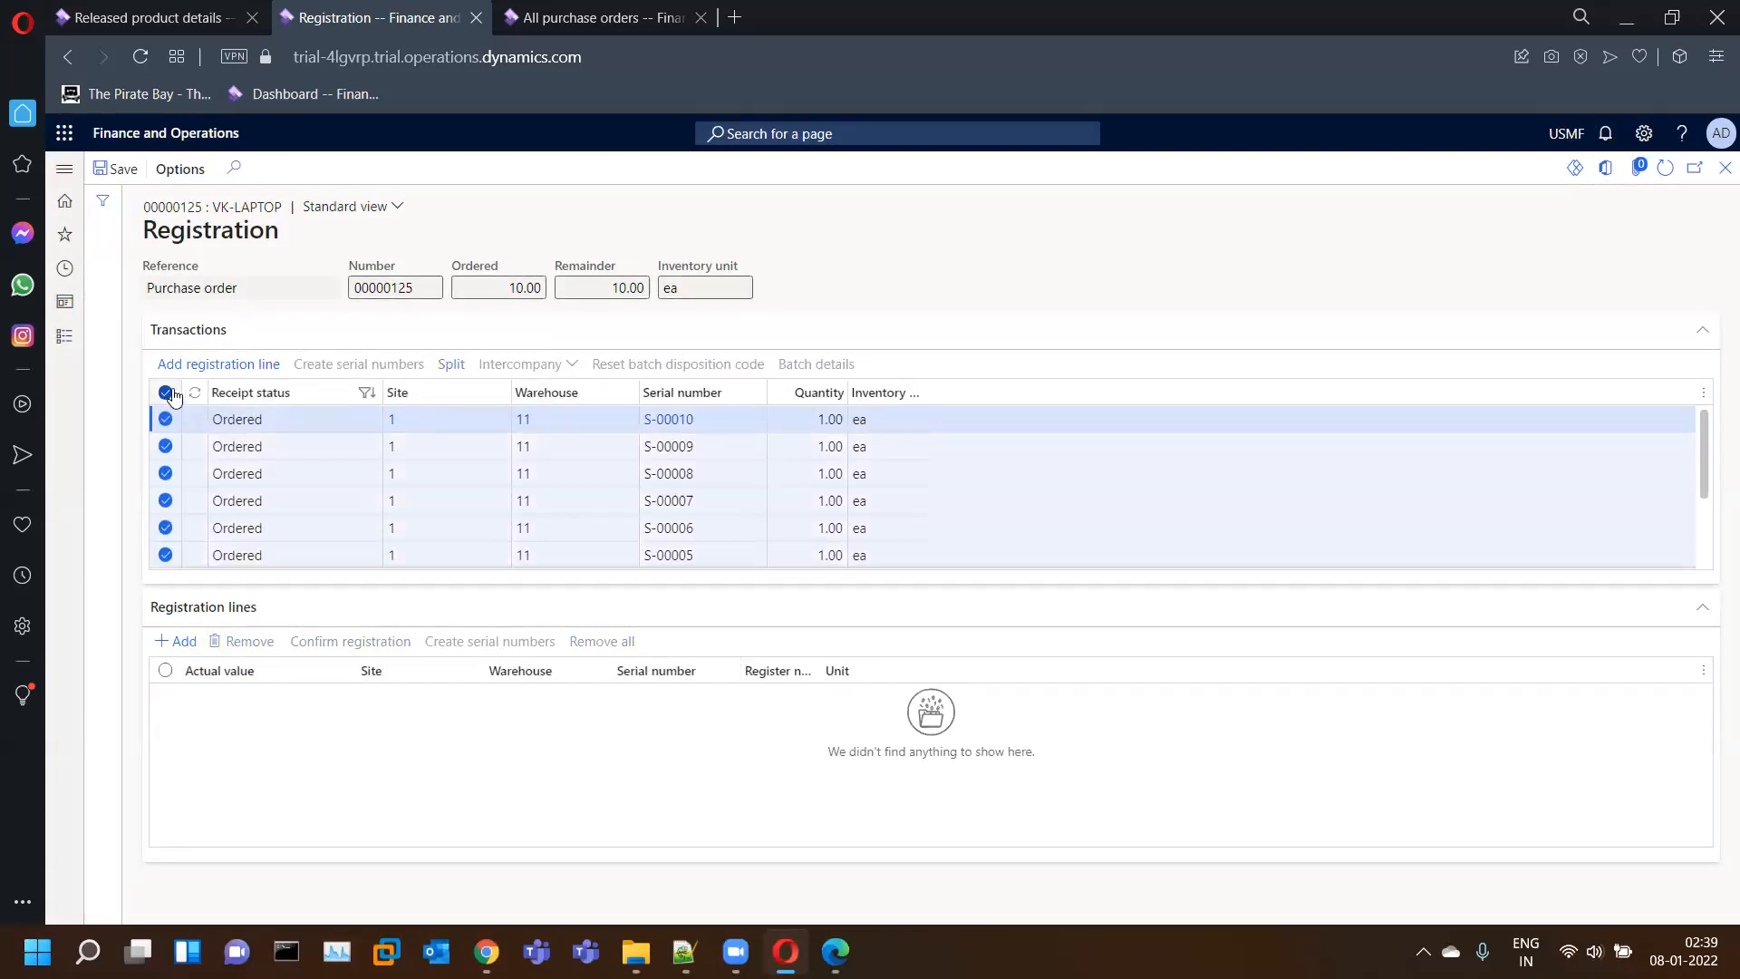
pyautogui.click(215, 366)
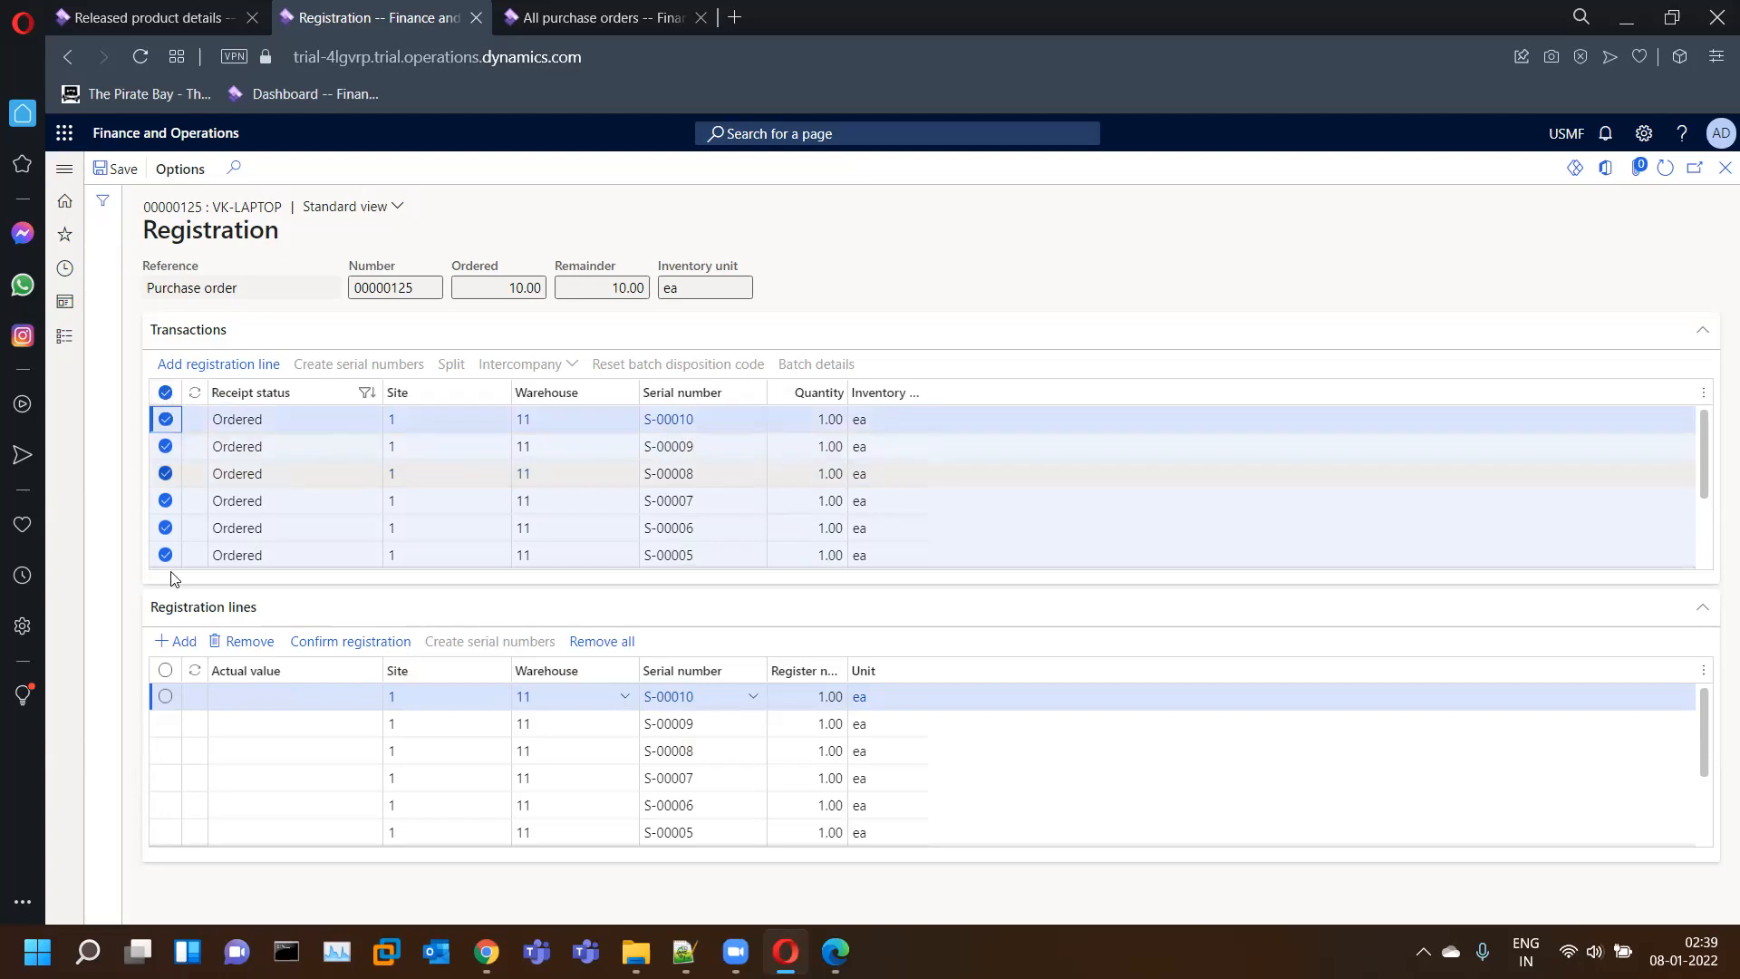
pyautogui.scroll(-2, 750, 728)
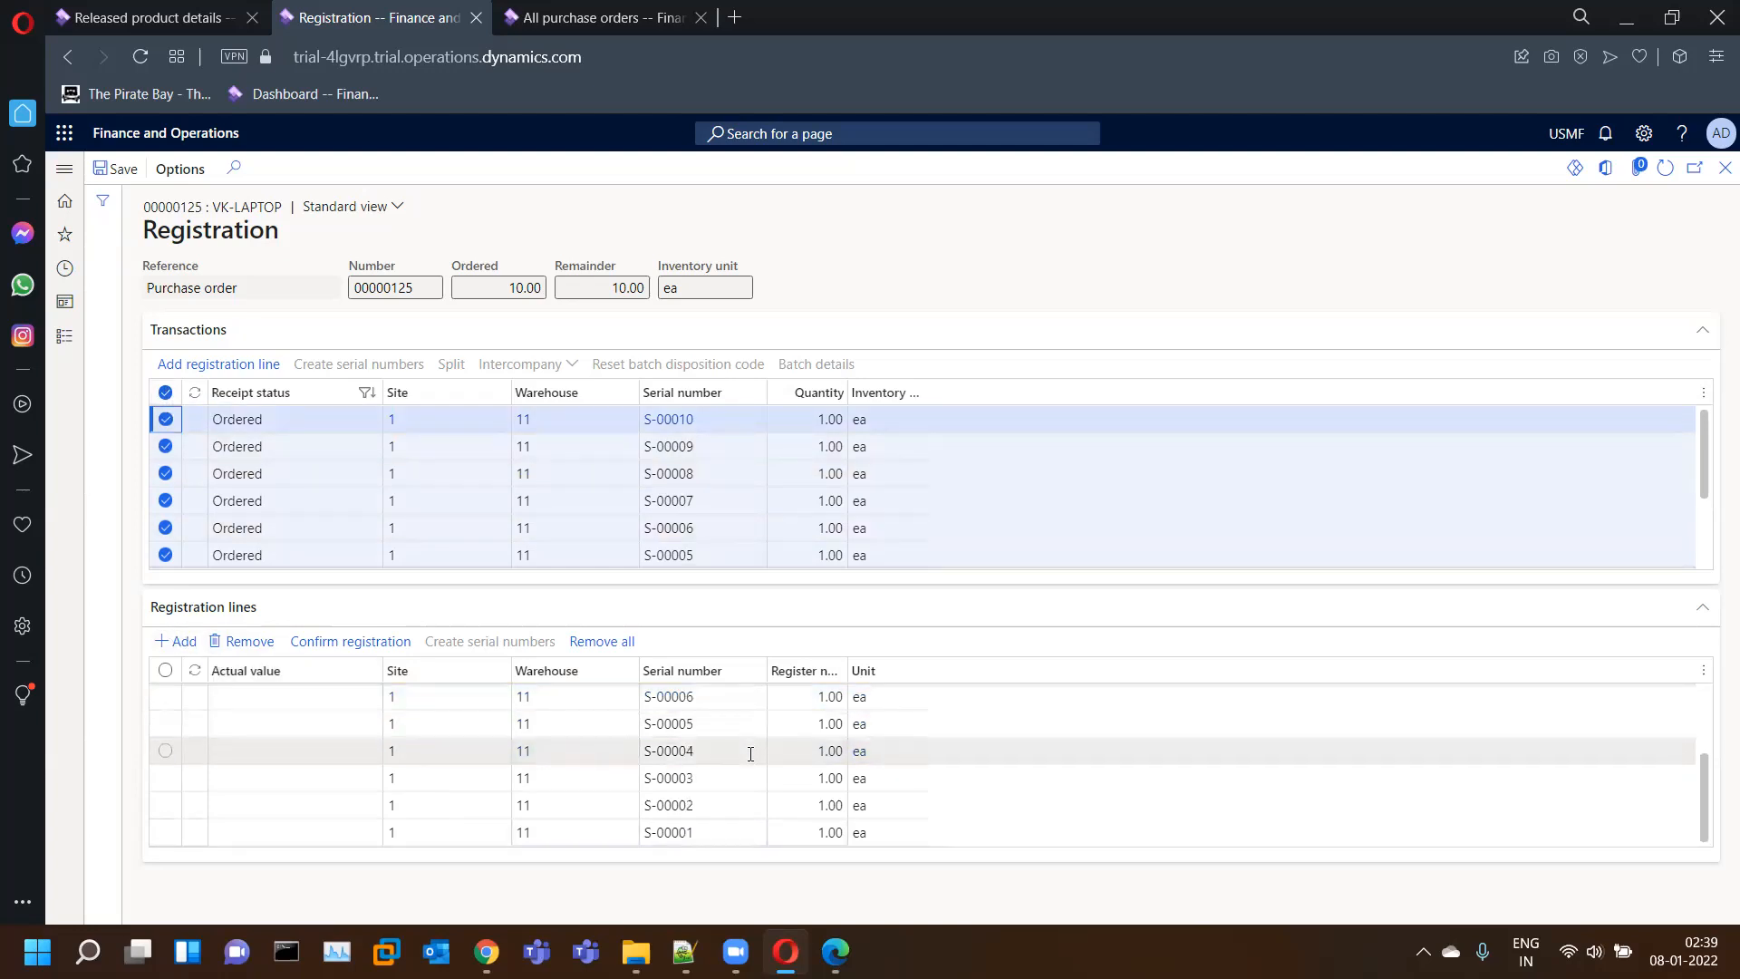
pyautogui.scroll(2, 747, 783)
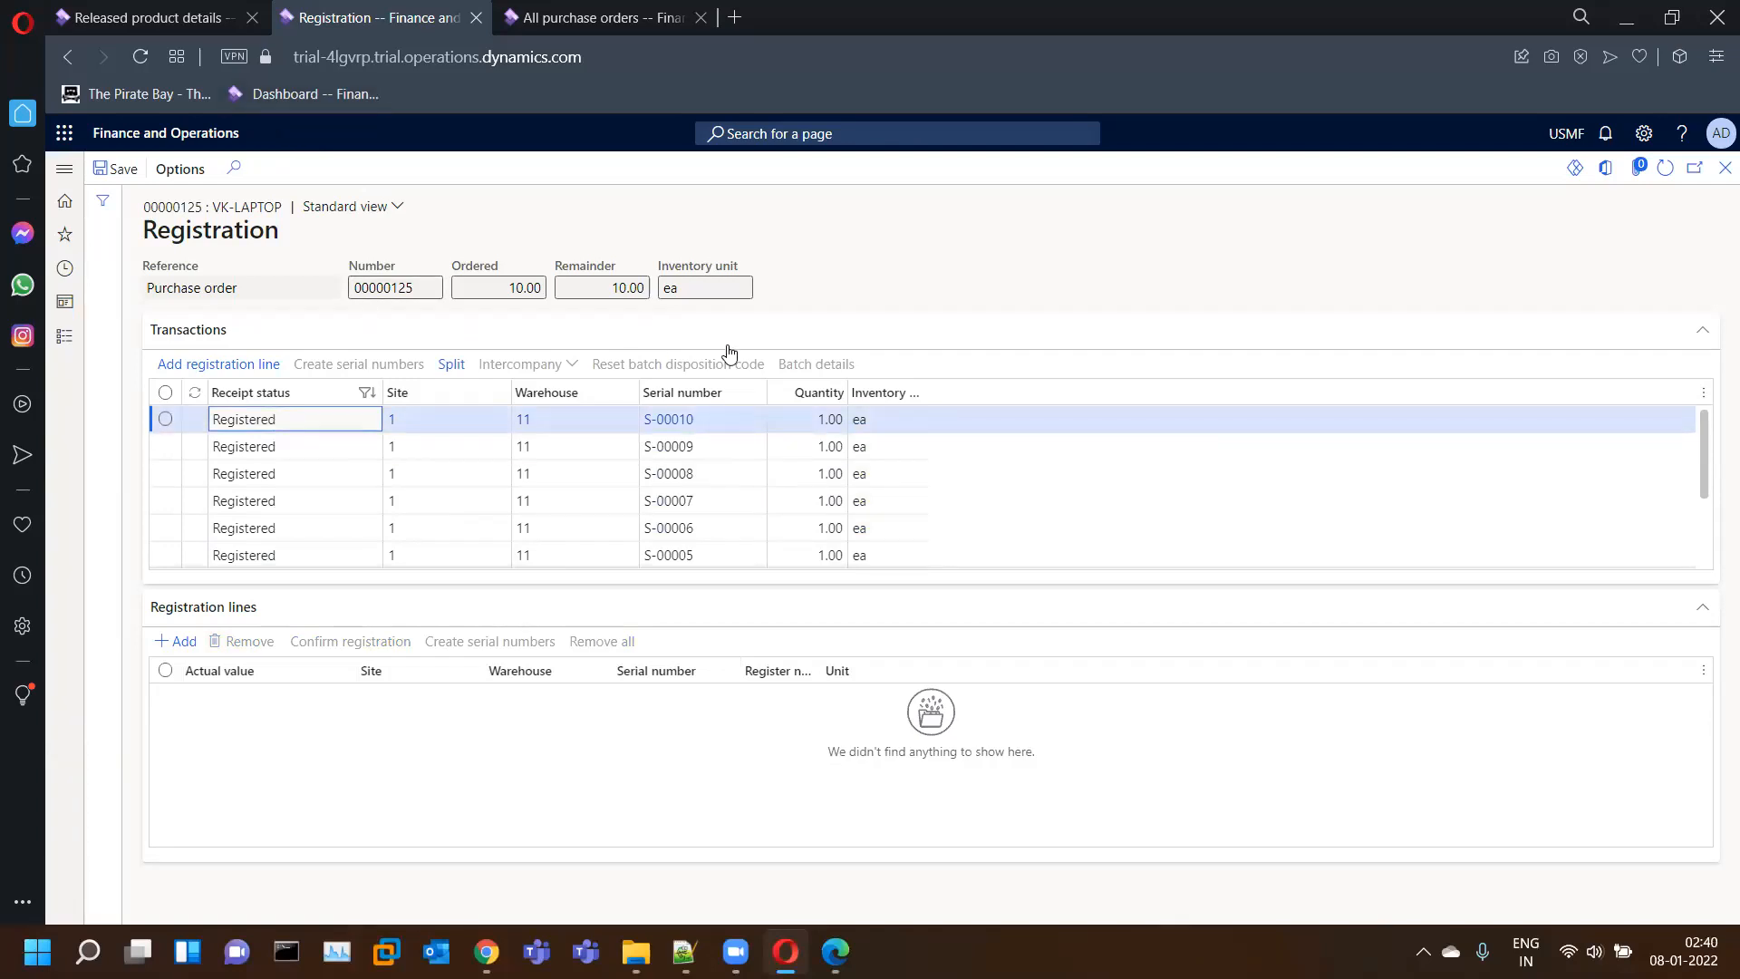
# - Review VK-Laptop's on-hand inventory by serial number and return to the released product
pyautogui.click(167, 23)
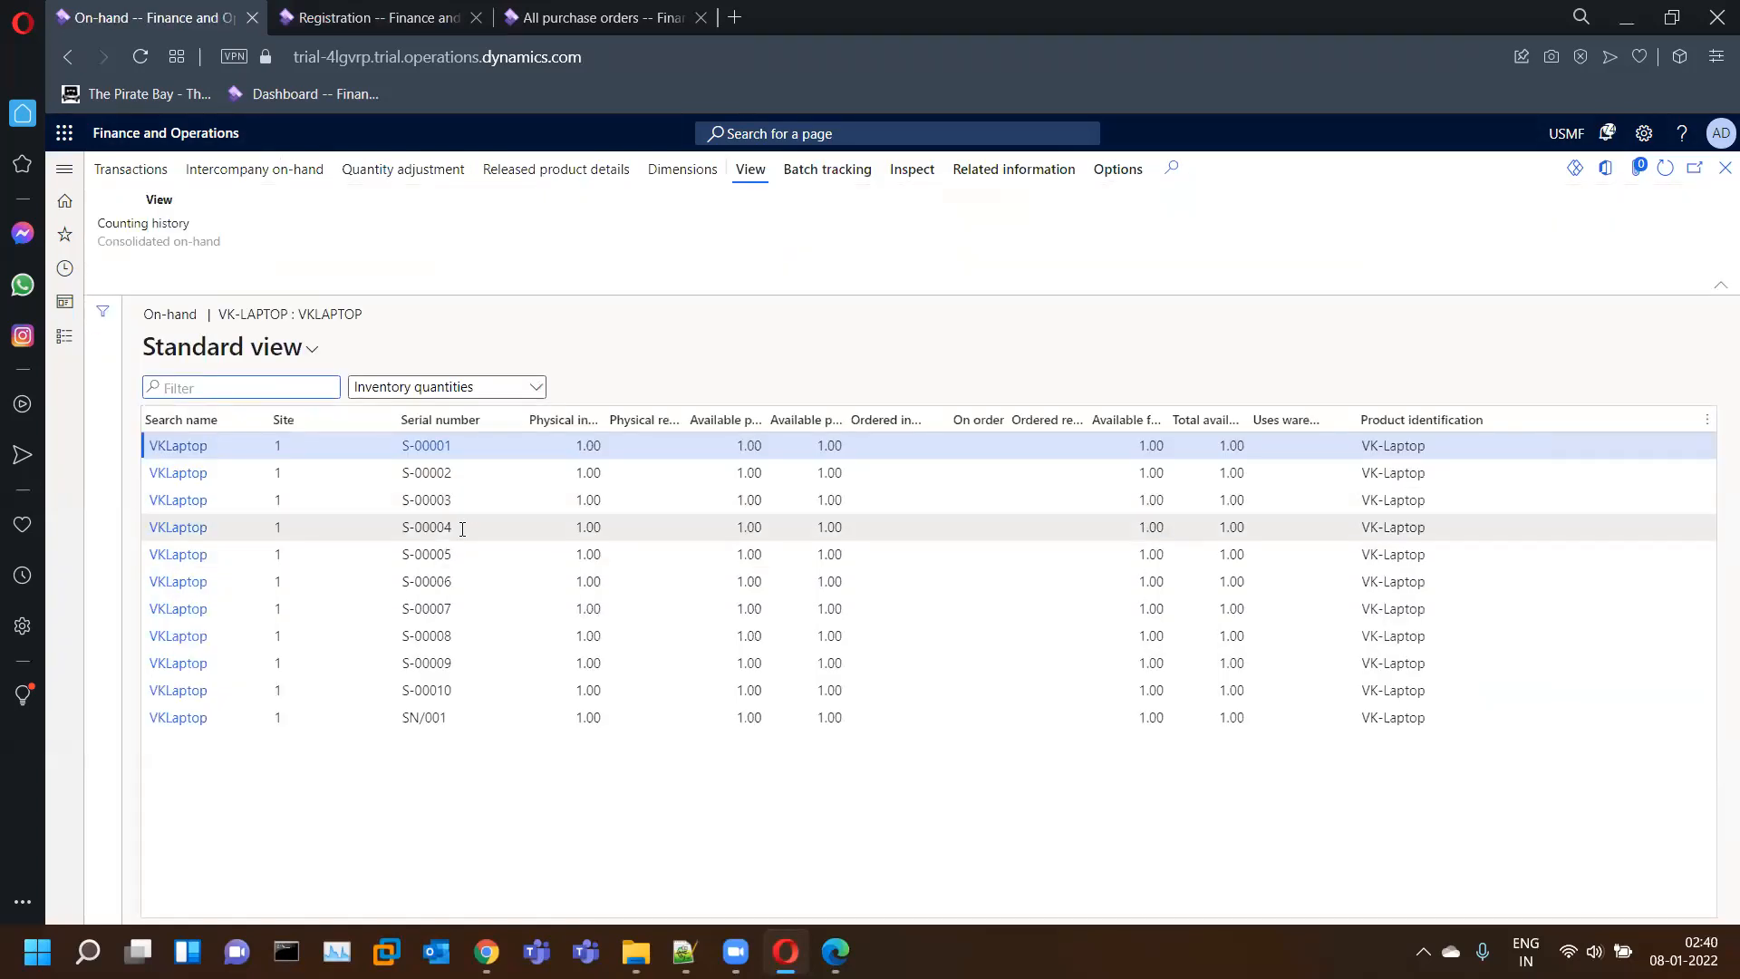
pyautogui.click(469, 713)
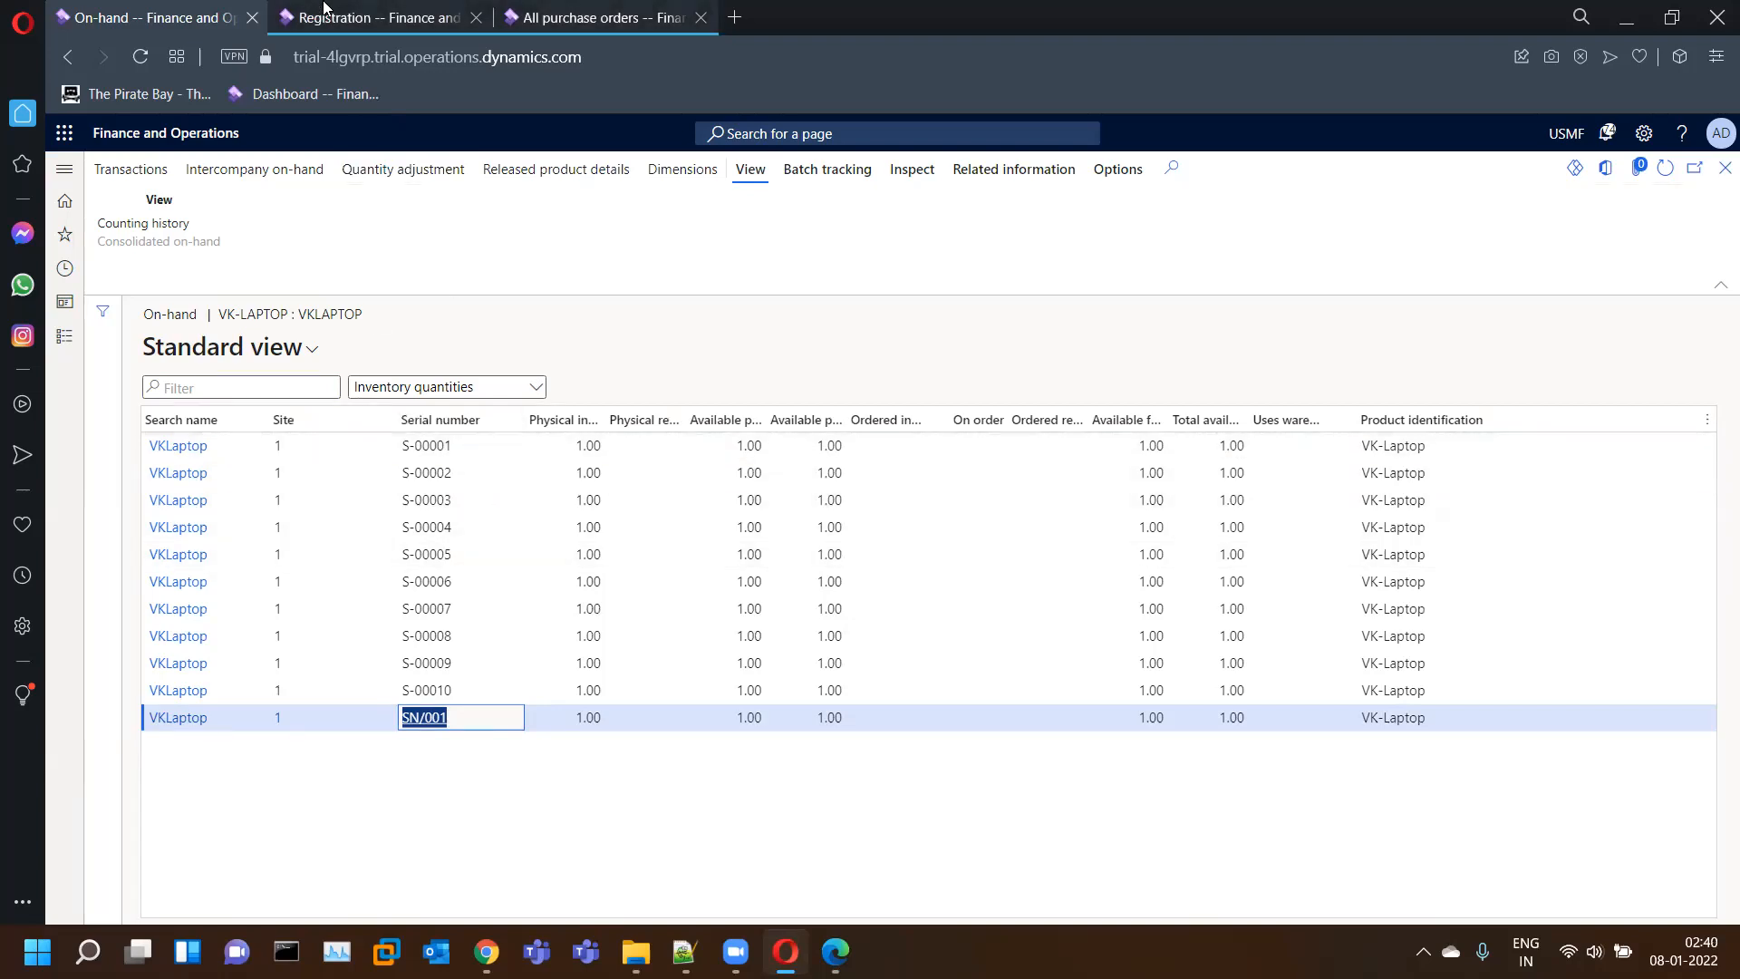
pyautogui.click(1726, 168)
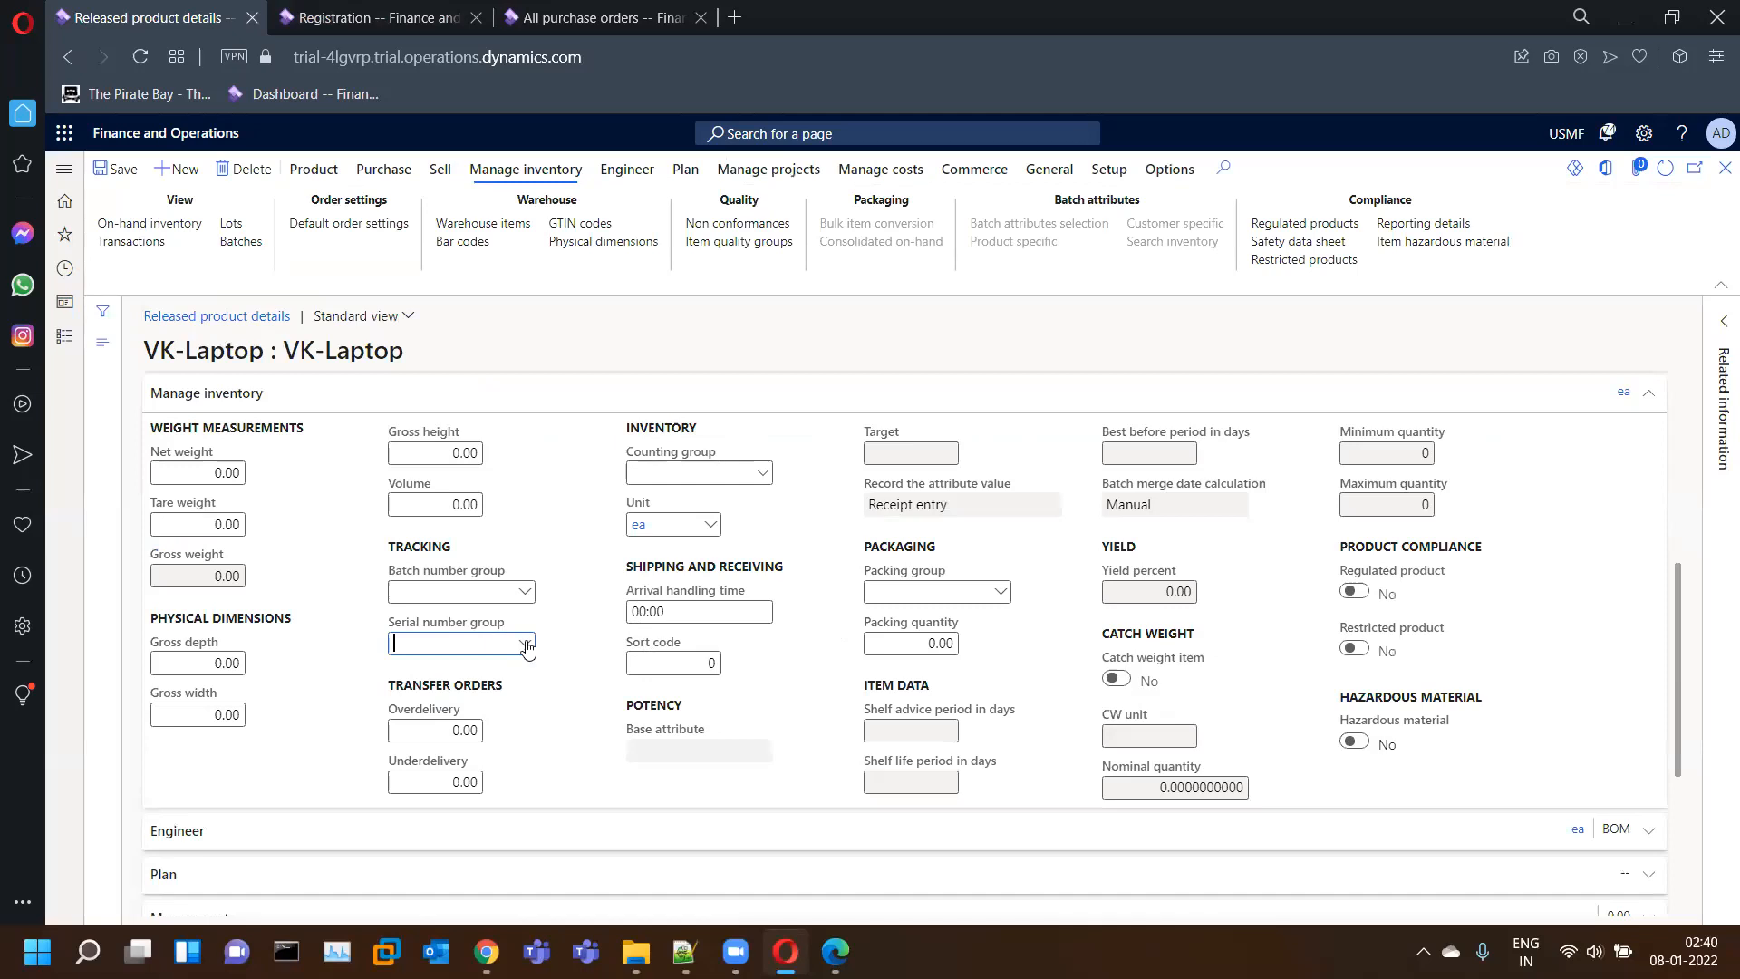
# - Assign the Laptop tracking number group as VK-Laptop's serial number group
pyautogui.click(529, 650)
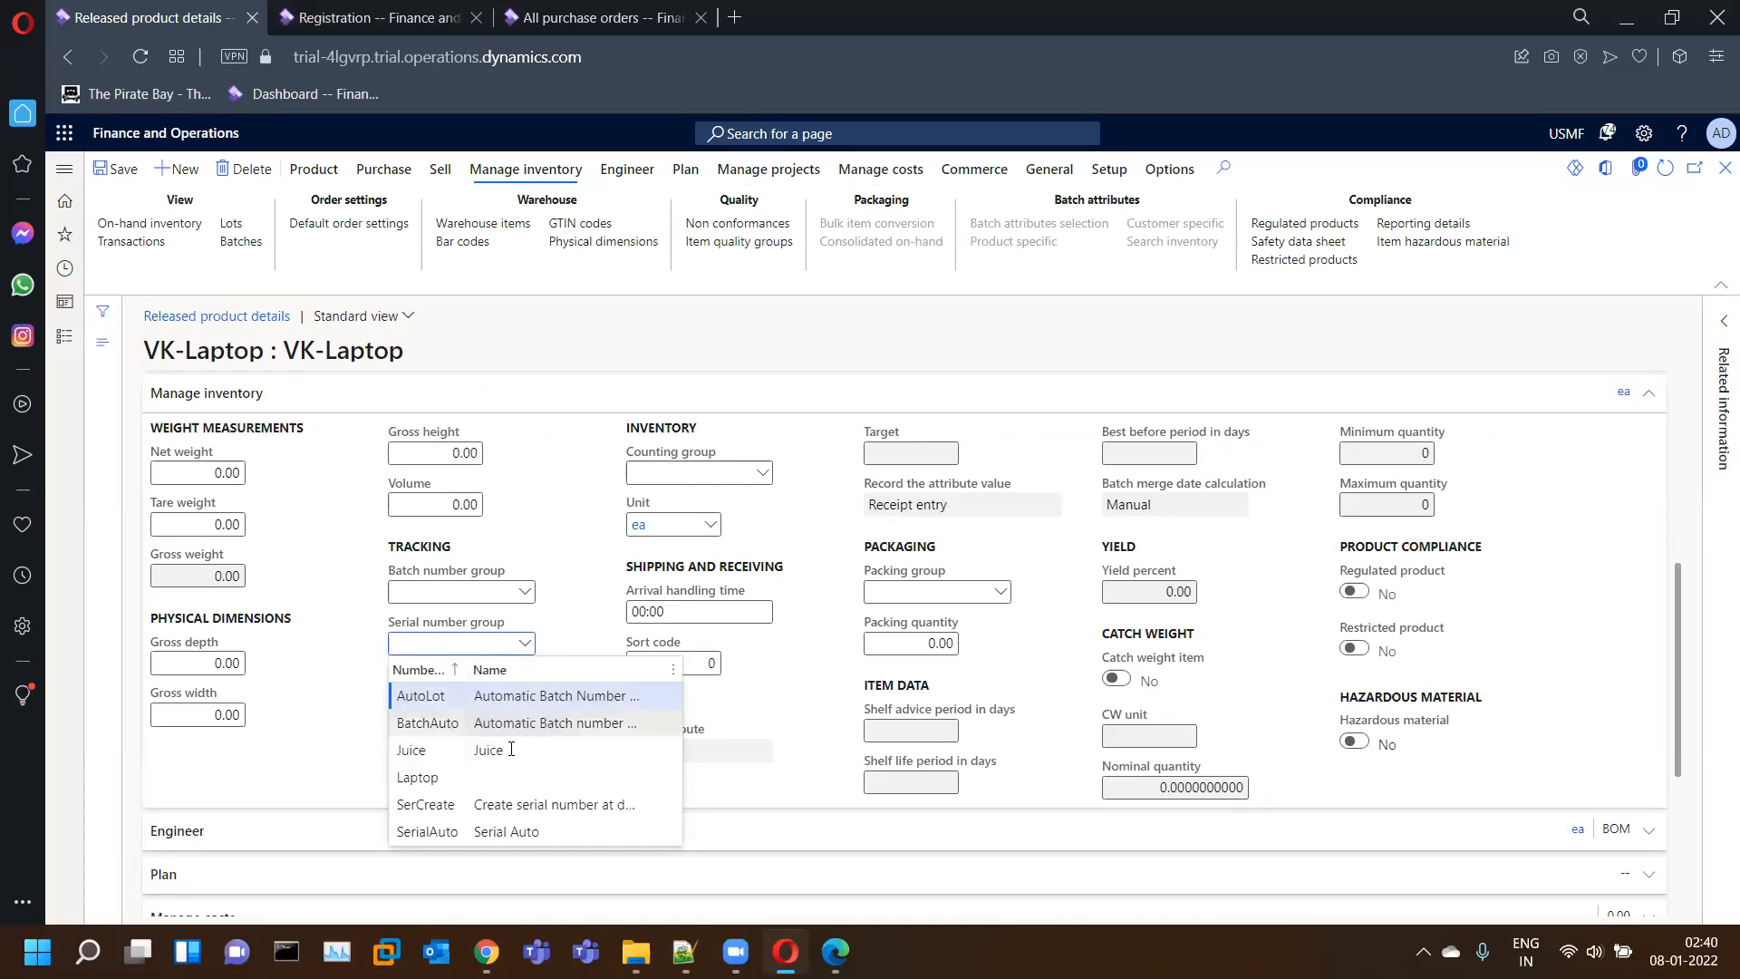
pyautogui.click(495, 772)
pyautogui.click(495, 772)
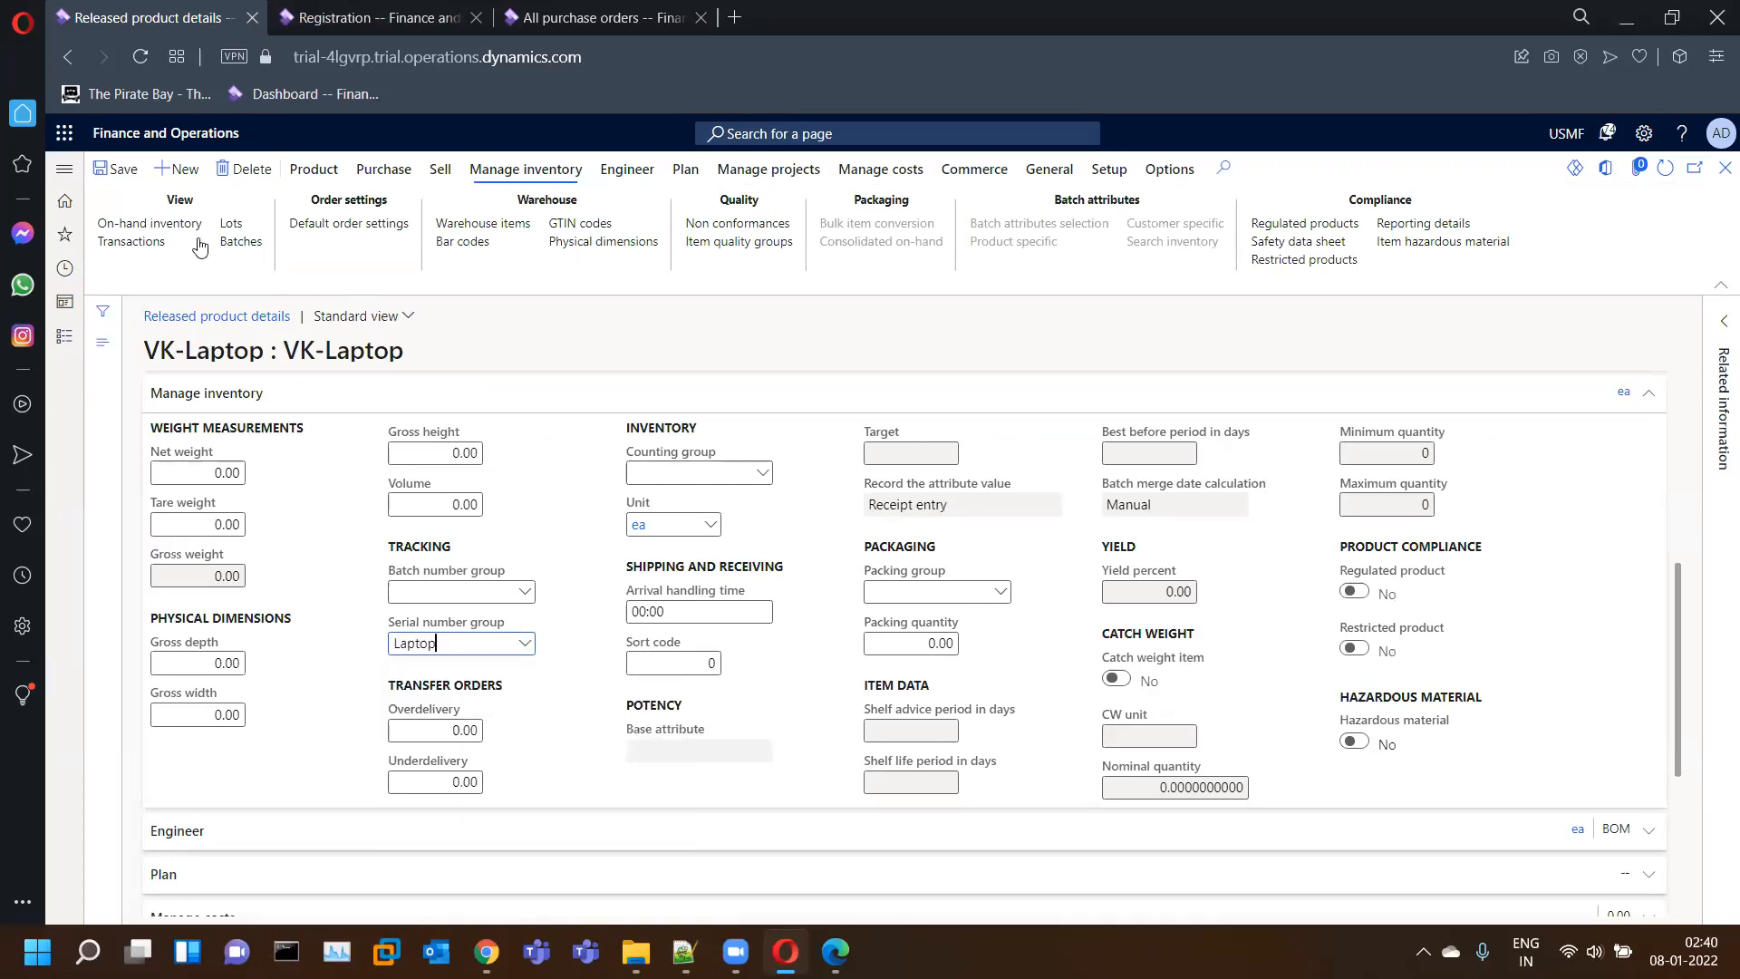
# - Return to the purchase order lines and add another line for item VK-Laptop
pyautogui.click(371, 17)
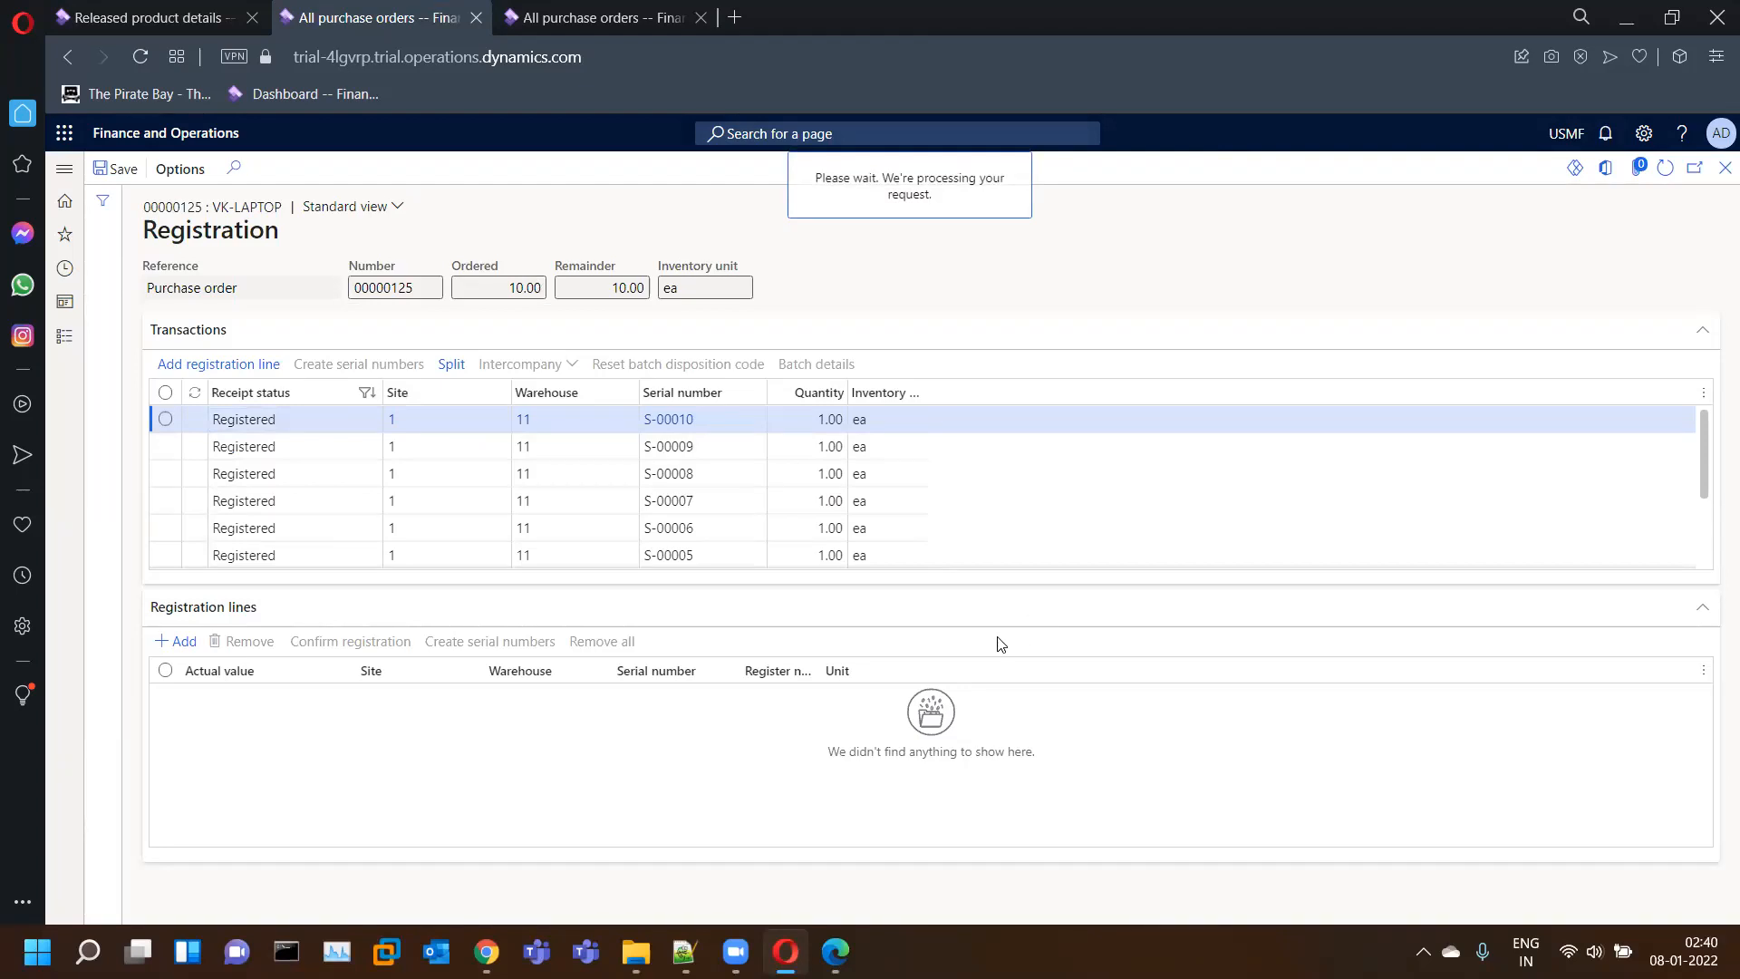
pyautogui.scroll(-3, 1001, 645)
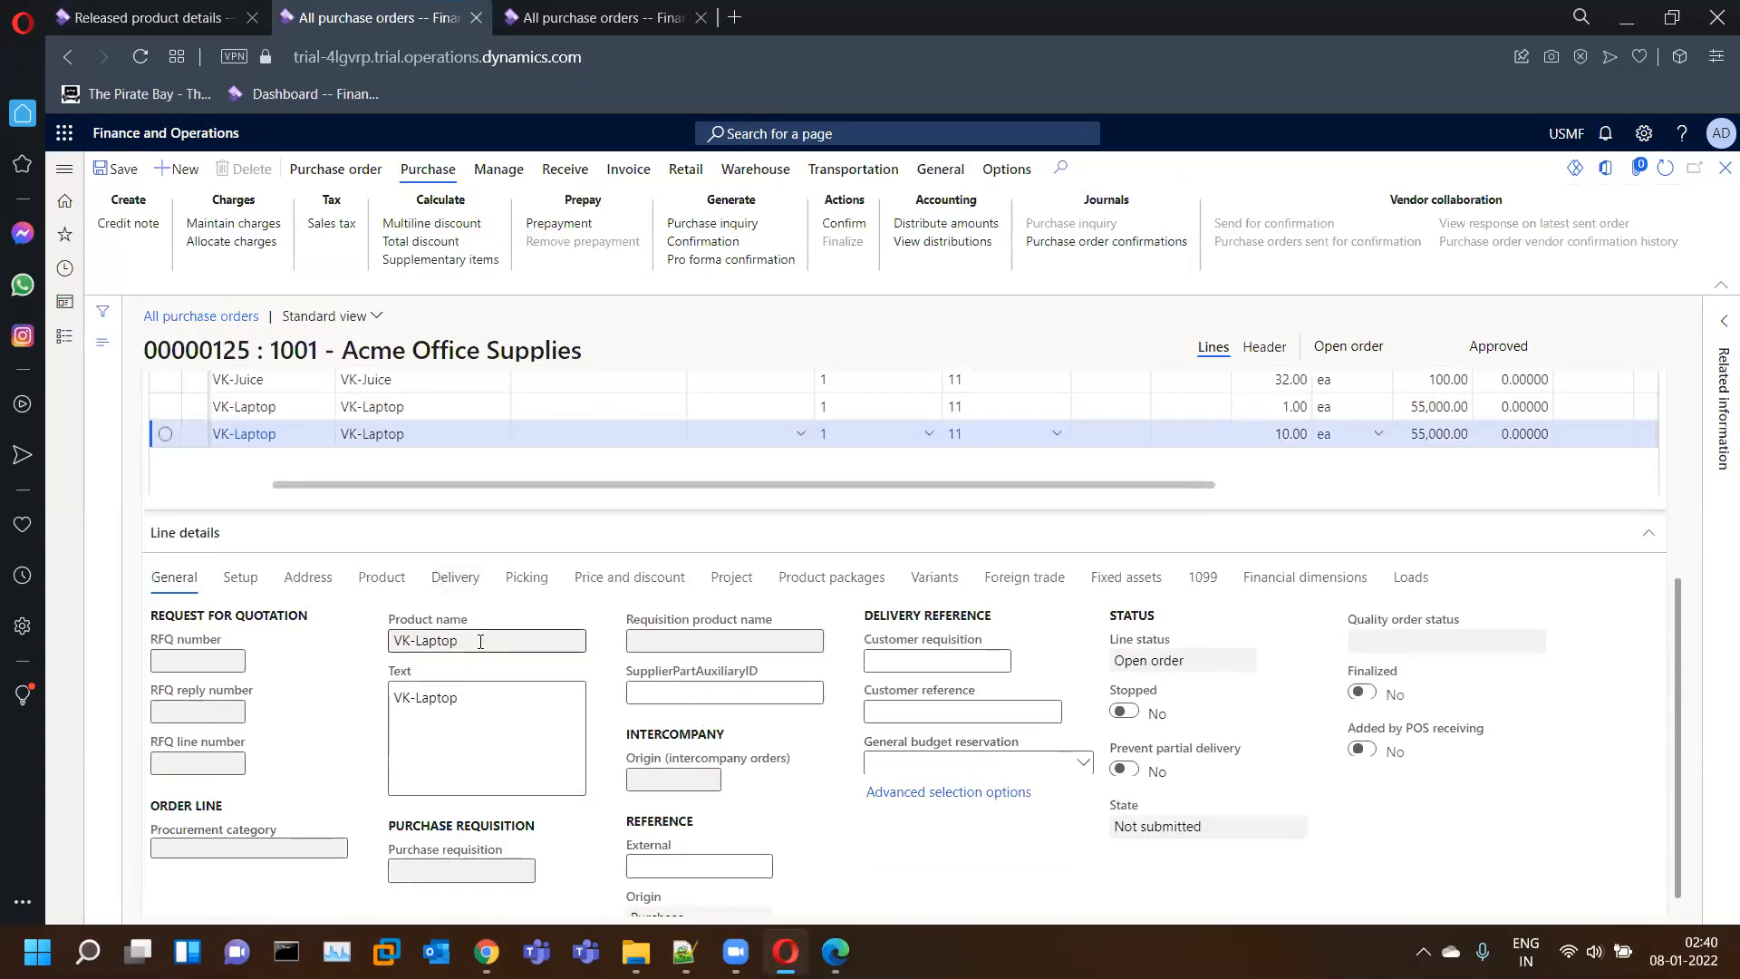
pyautogui.scroll(3, 480, 642)
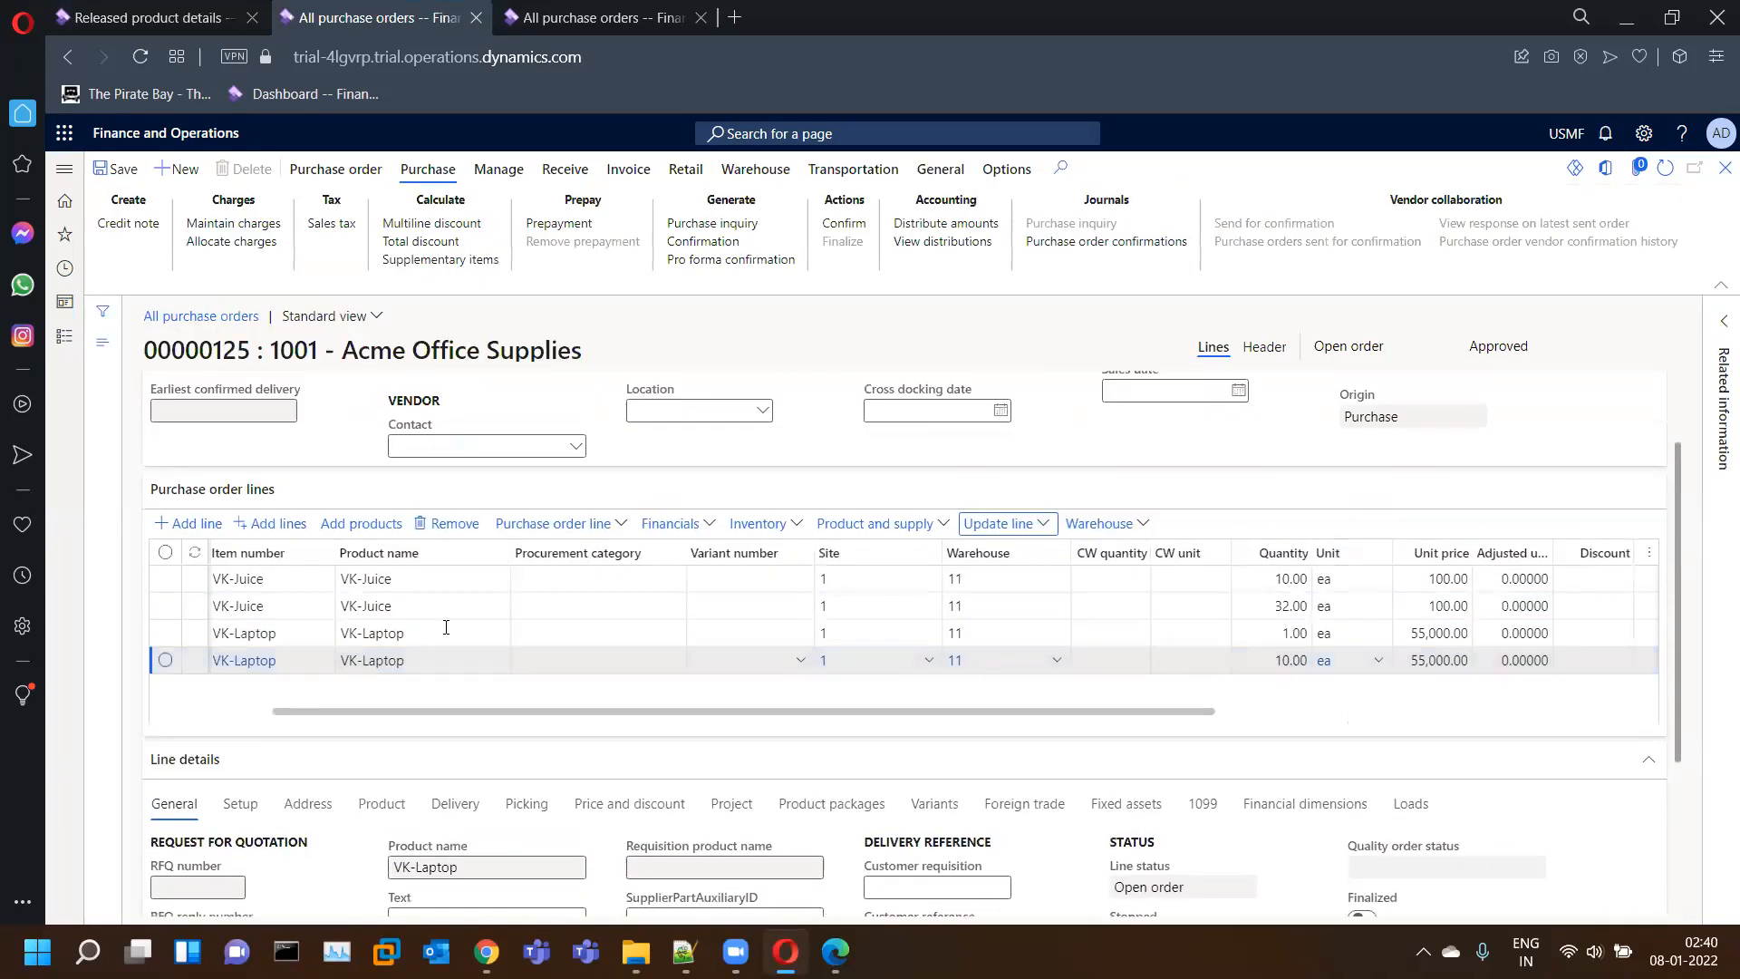
pyautogui.click(372, 699)
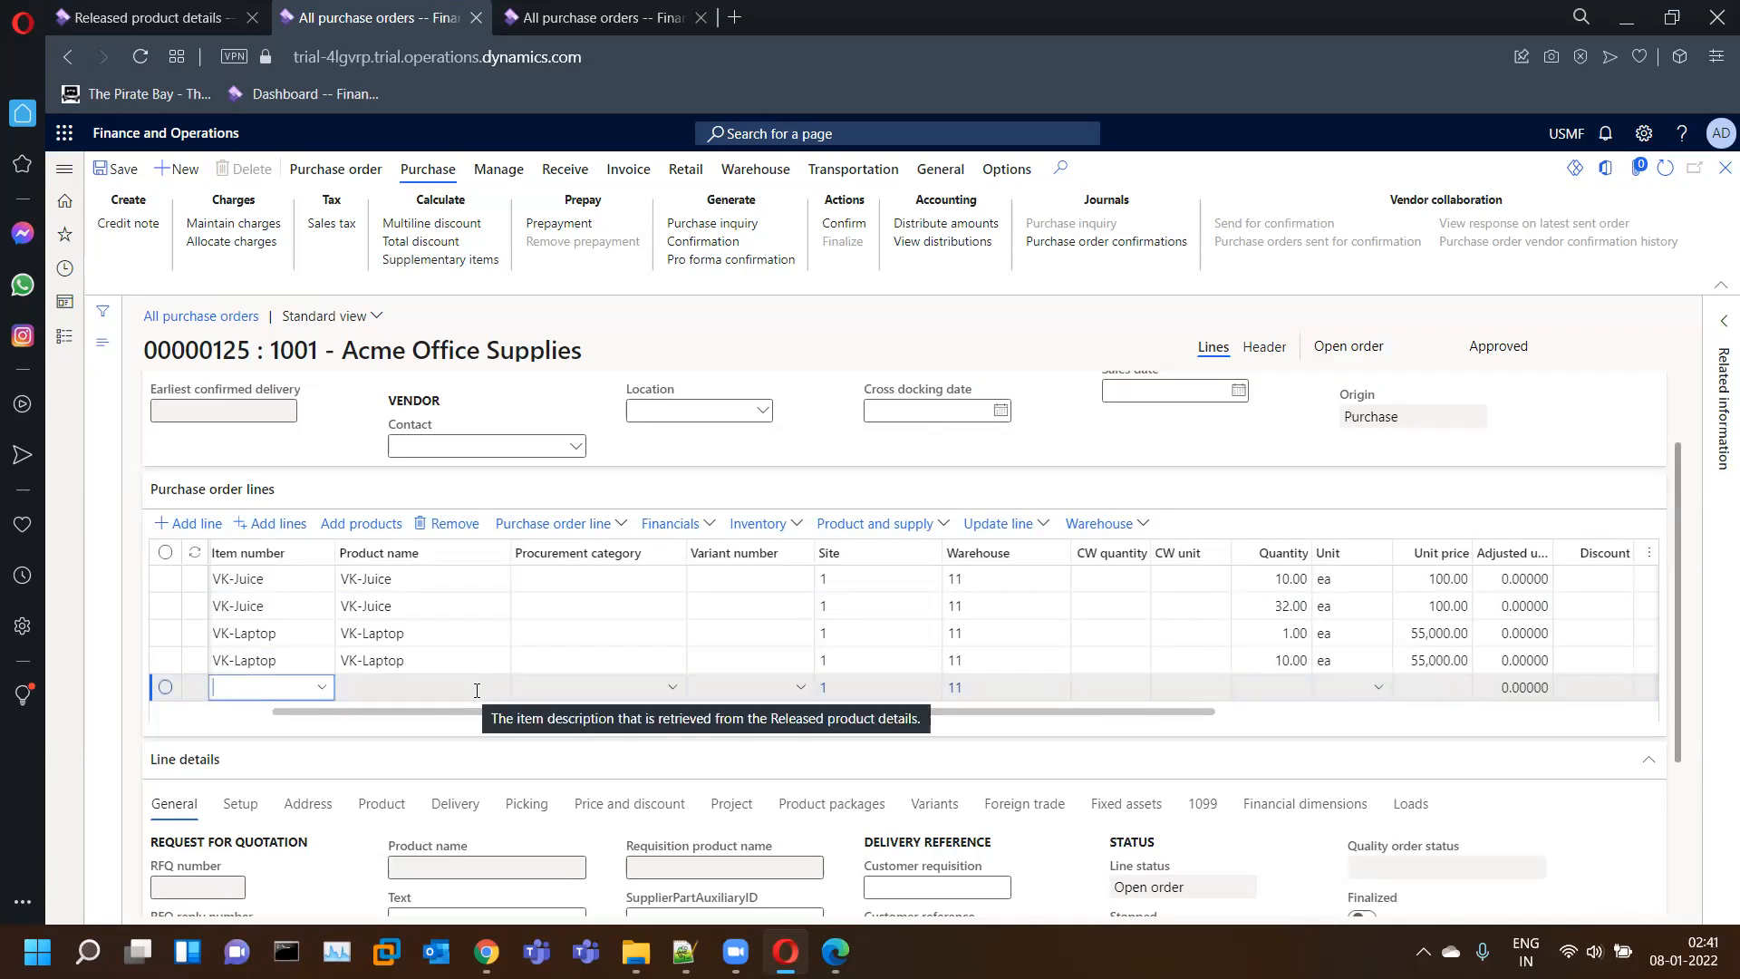
pyautogui.write('VK')
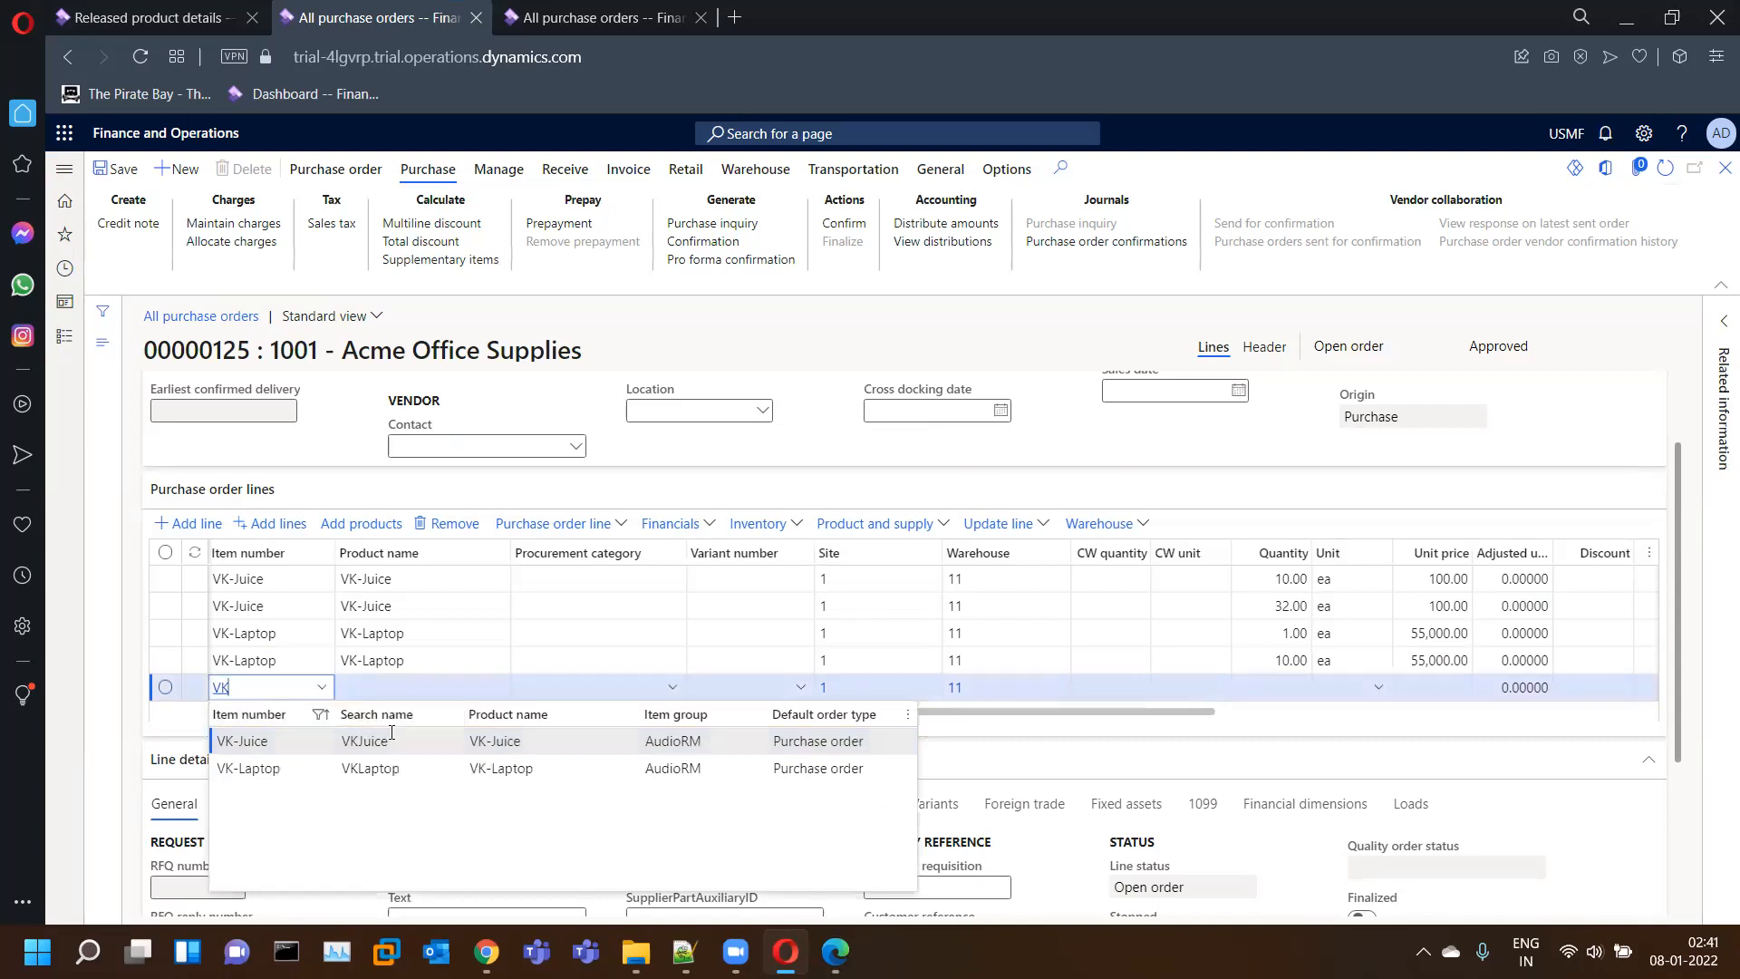
pyautogui.click(381, 771)
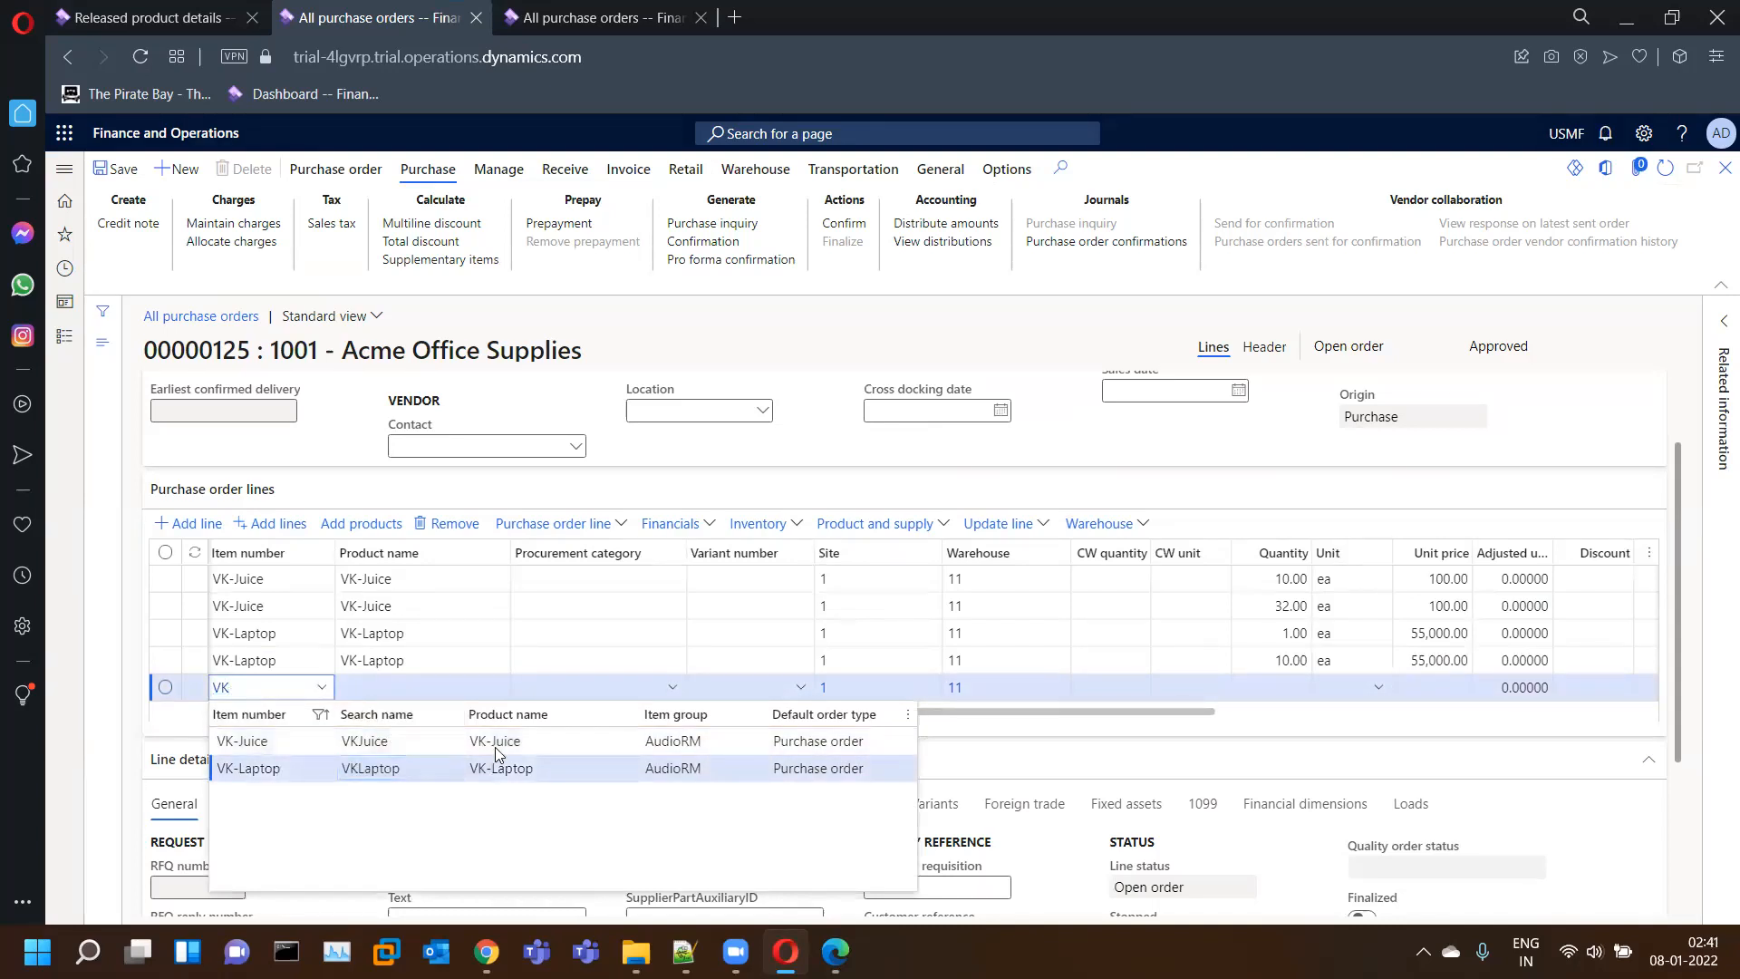
pyautogui.press('Tab')
# - Set the quantity of the newest VK-Laptop line to 5
pyautogui.press('Tab')
pyautogui.press('Tab')
pyautogui.press('Tab')
pyautogui.press('Tab')
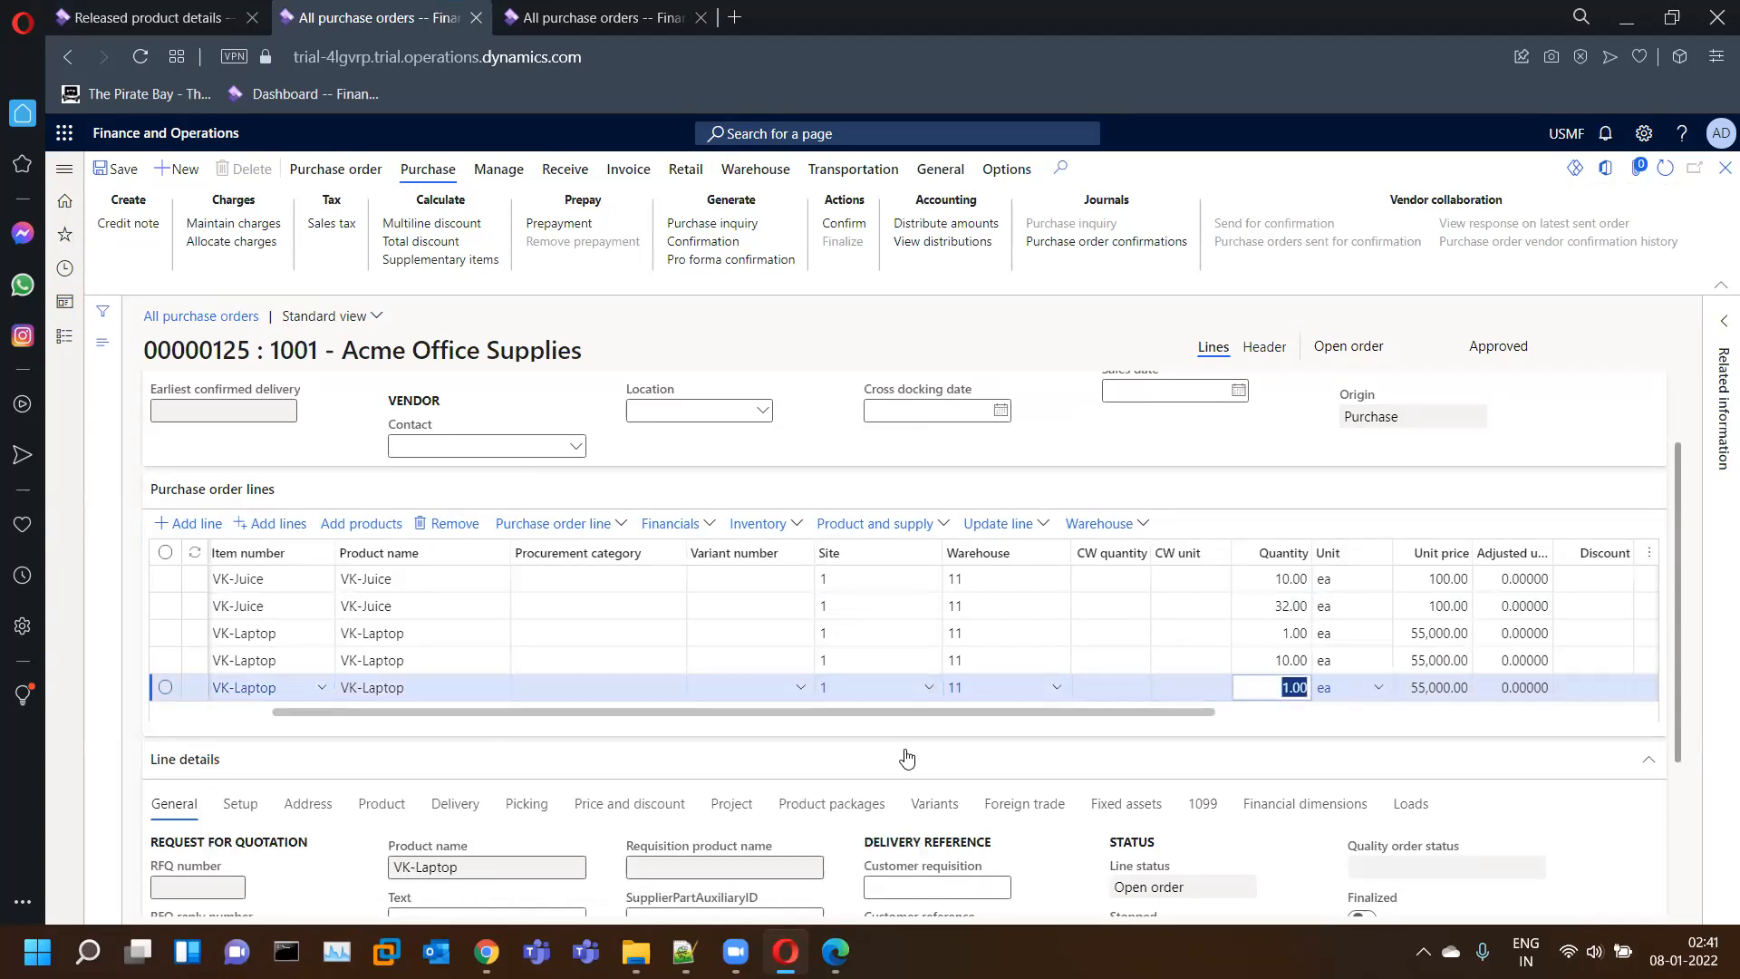
pyautogui.click(1271, 691)
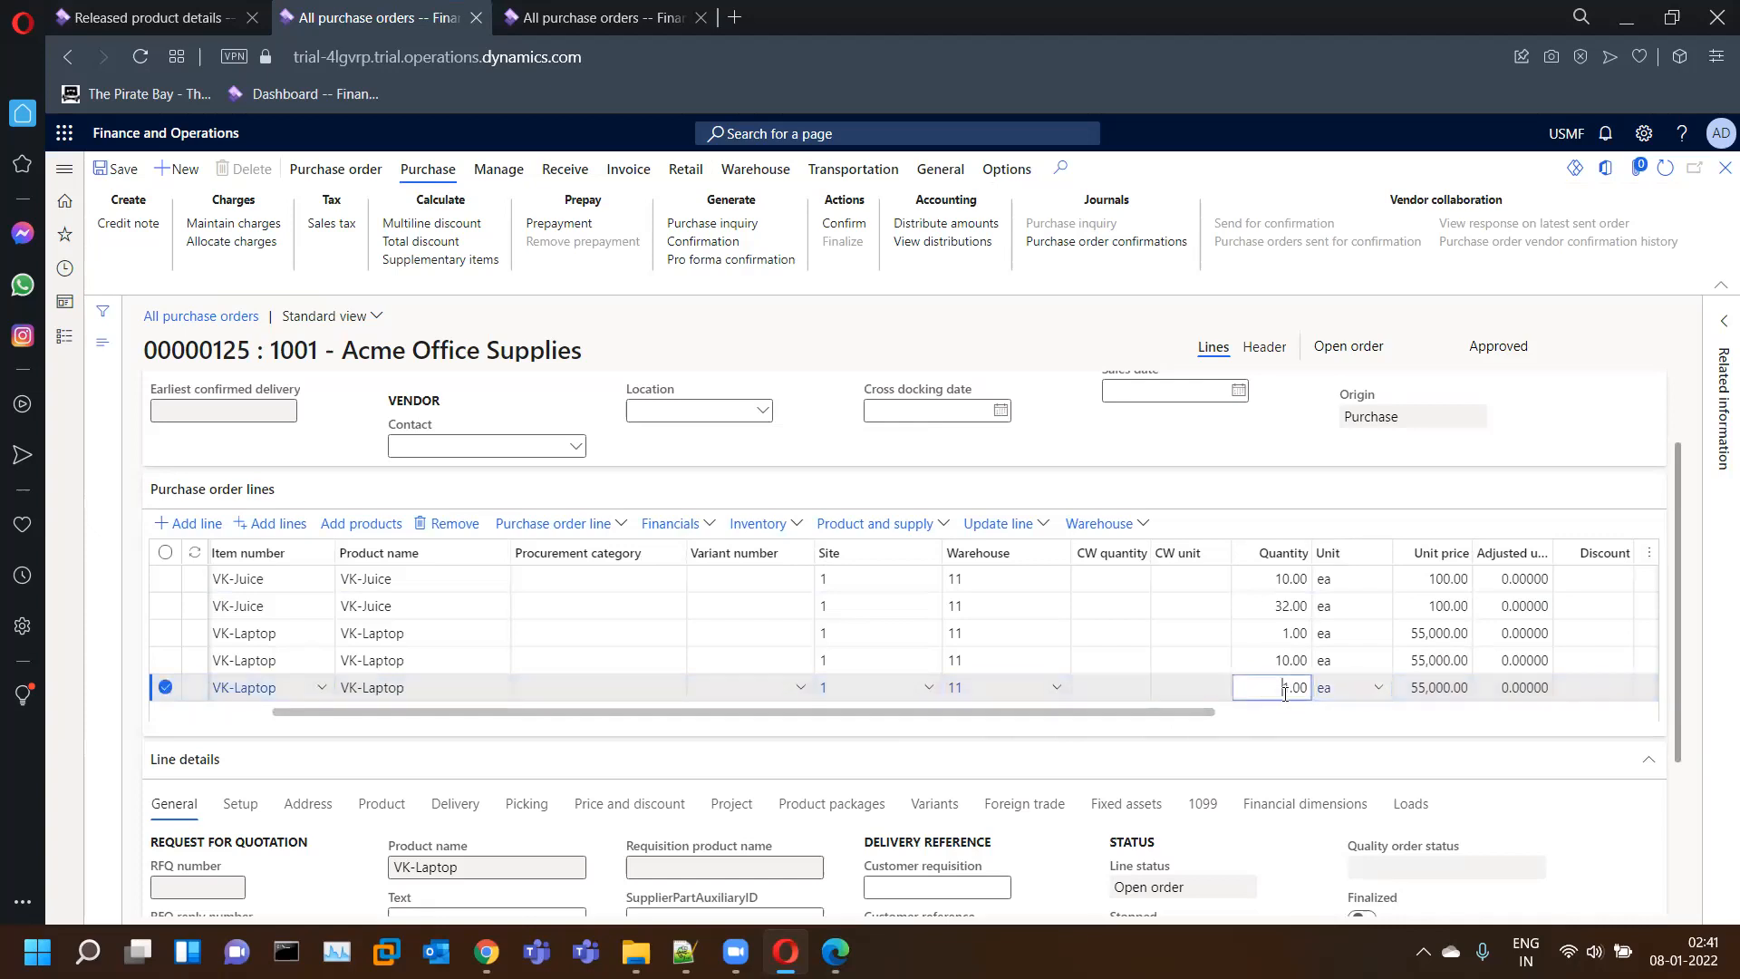
pyautogui.write('5')
pyautogui.press('Tab')
pyautogui.press('Tab')
pyautogui.press('Tab')
pyautogui.press('Tab')
pyautogui.press('Tab')
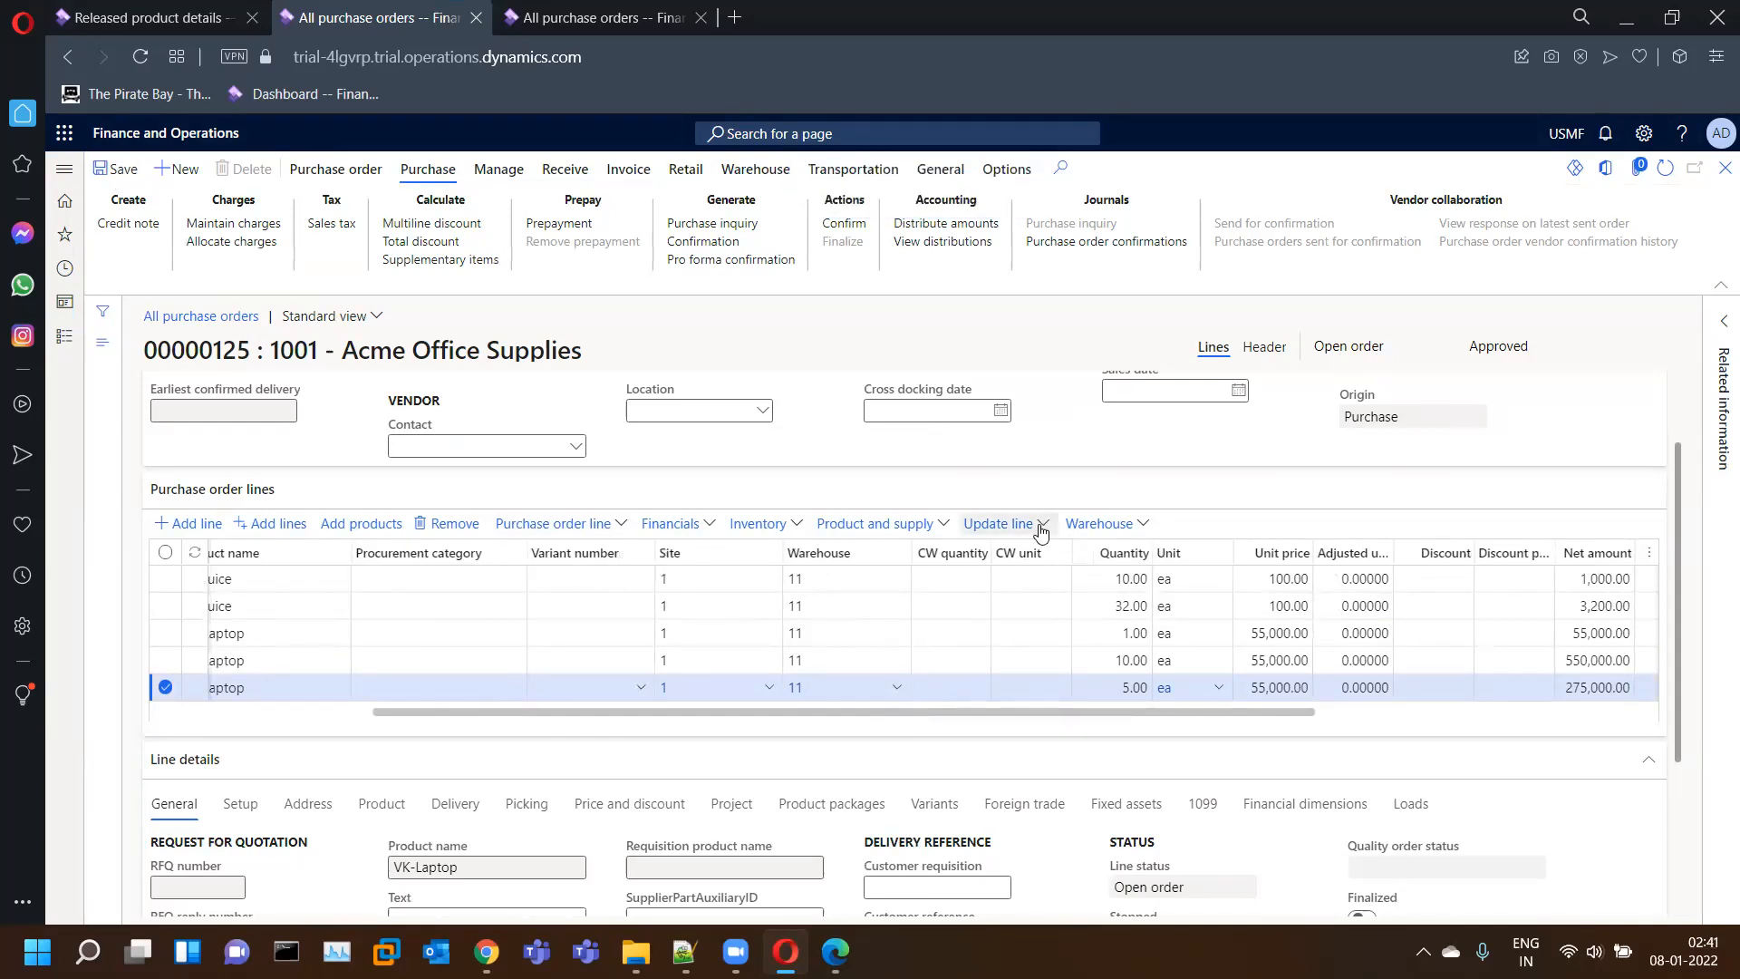
# - Open the registration for the 5-unit laptop line and add a registration line for its ordered transaction
pyautogui.click(1040, 525)
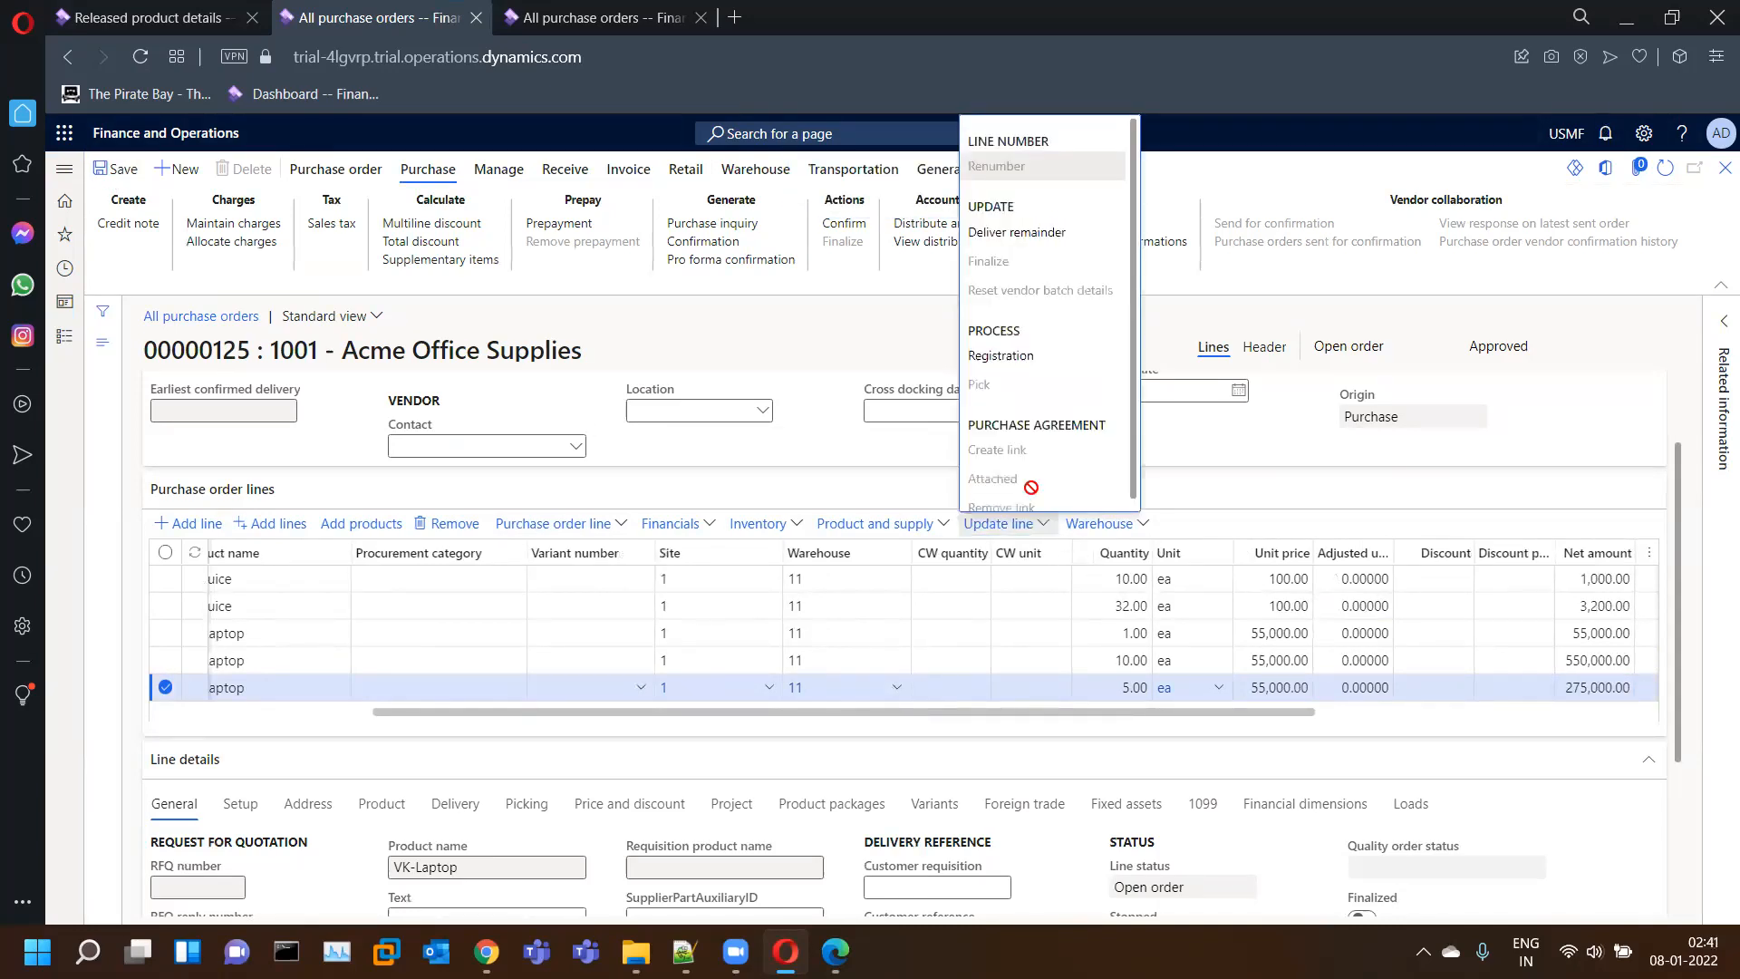
pyautogui.click(1017, 356)
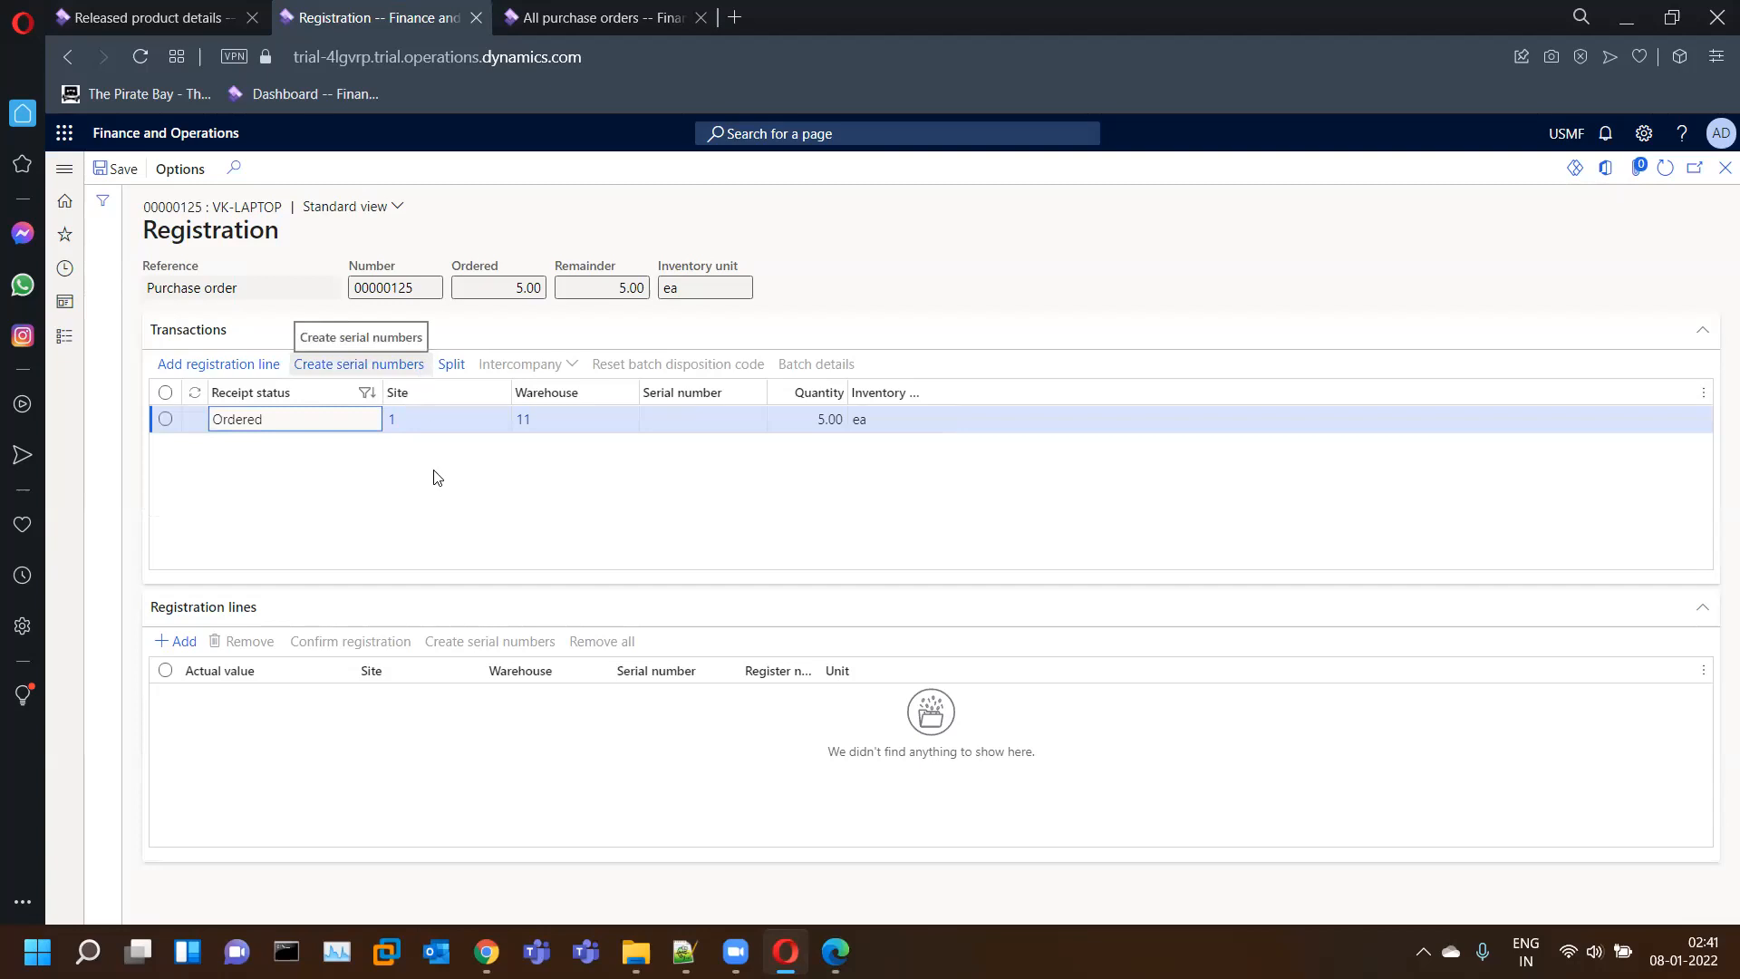
pyautogui.click(205, 368)
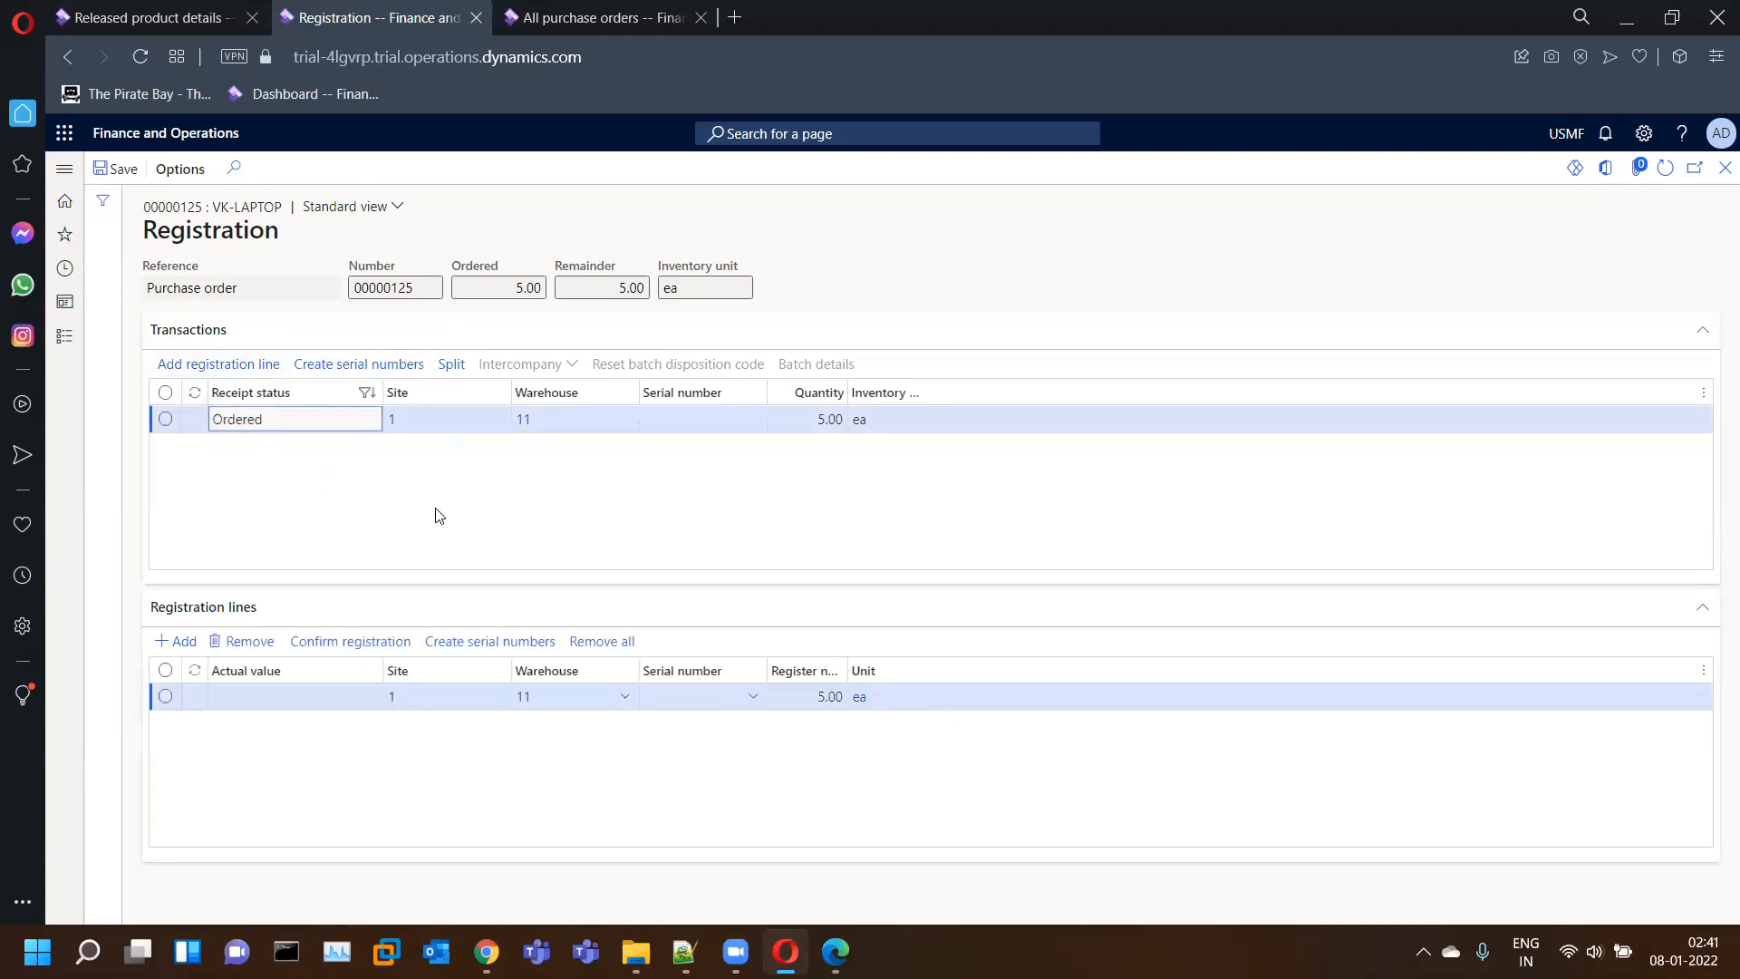
# - Confirm the registration of the 5-unit VK-Laptop line using the Laptop serial number group
pyautogui.click(171, 18)
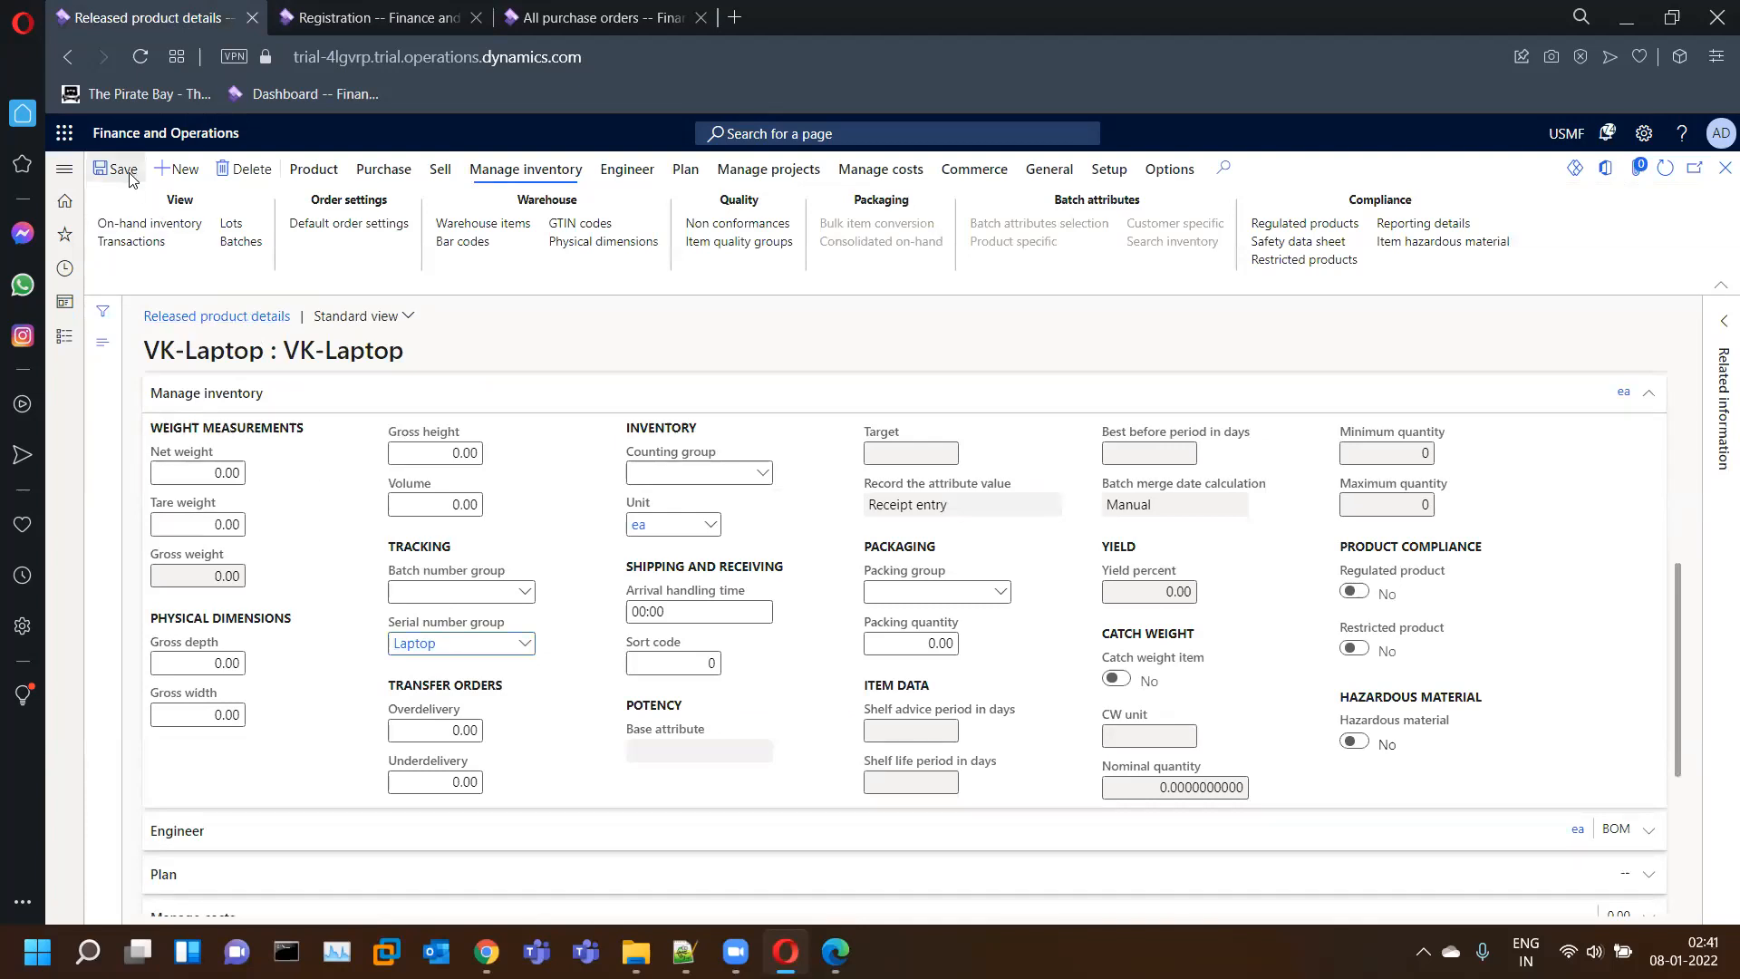
pyautogui.hotkey('ctrl', 'Tab')
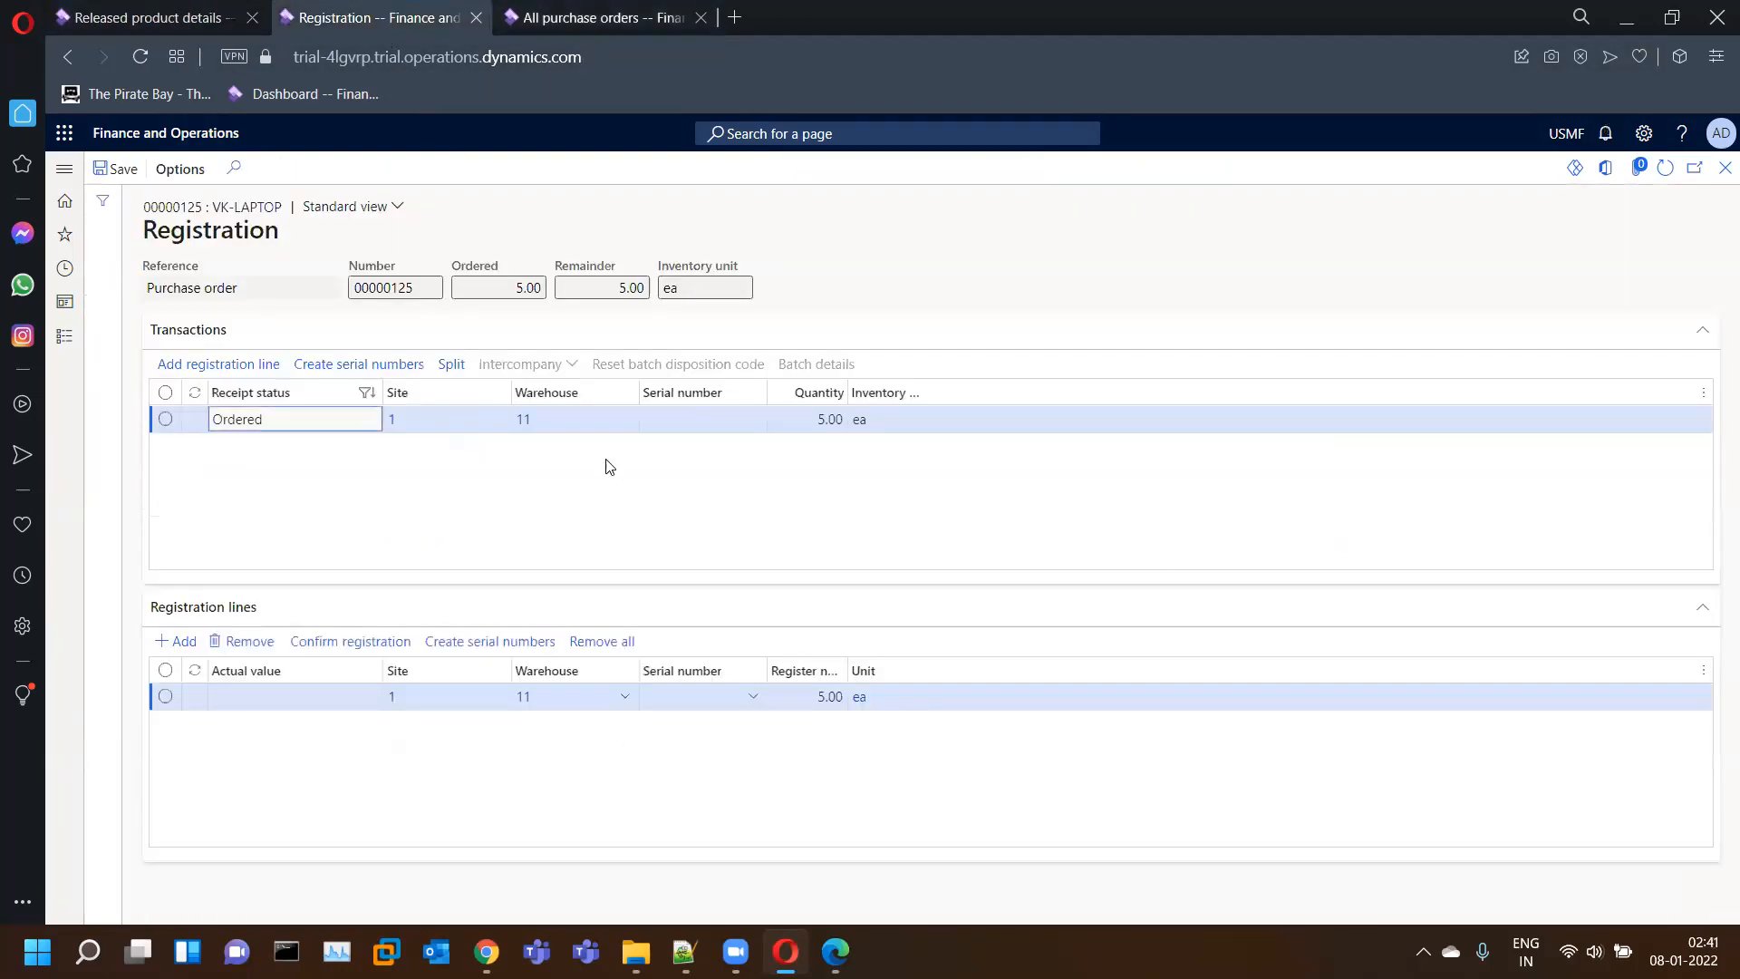
pyautogui.click(350, 644)
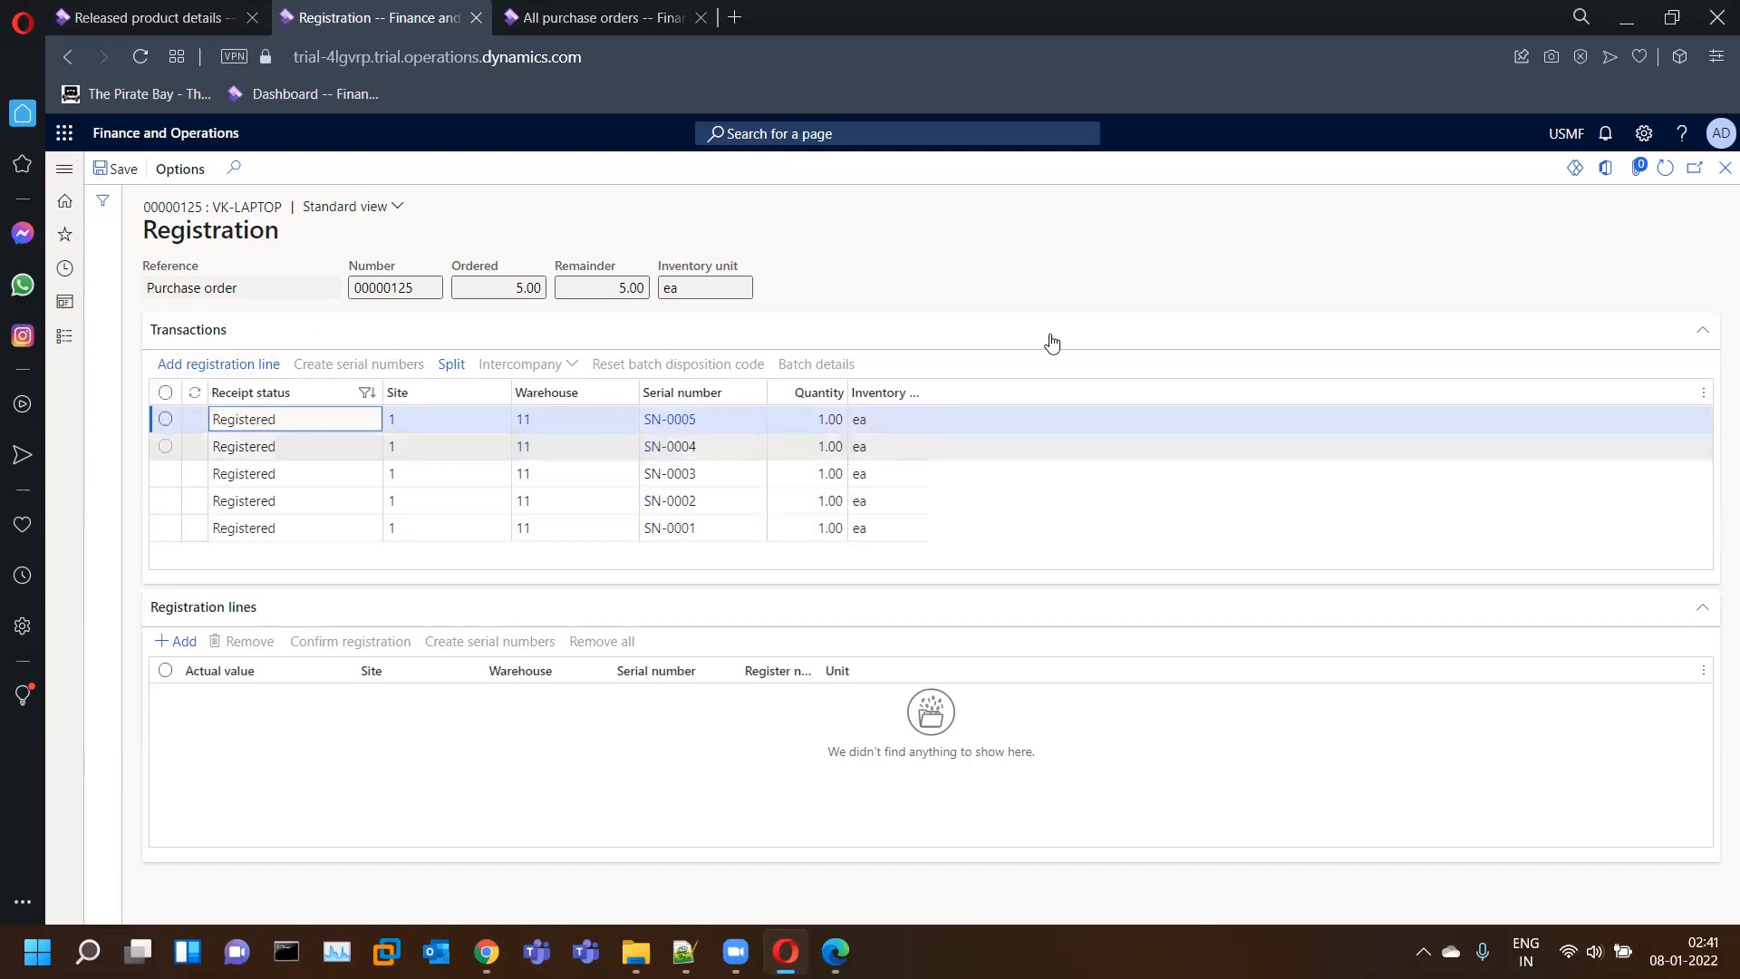
# - Review VK-Laptop's on-hand inventory by serial number, and close the on-hand and registration pages
pyautogui.click(176, 17)
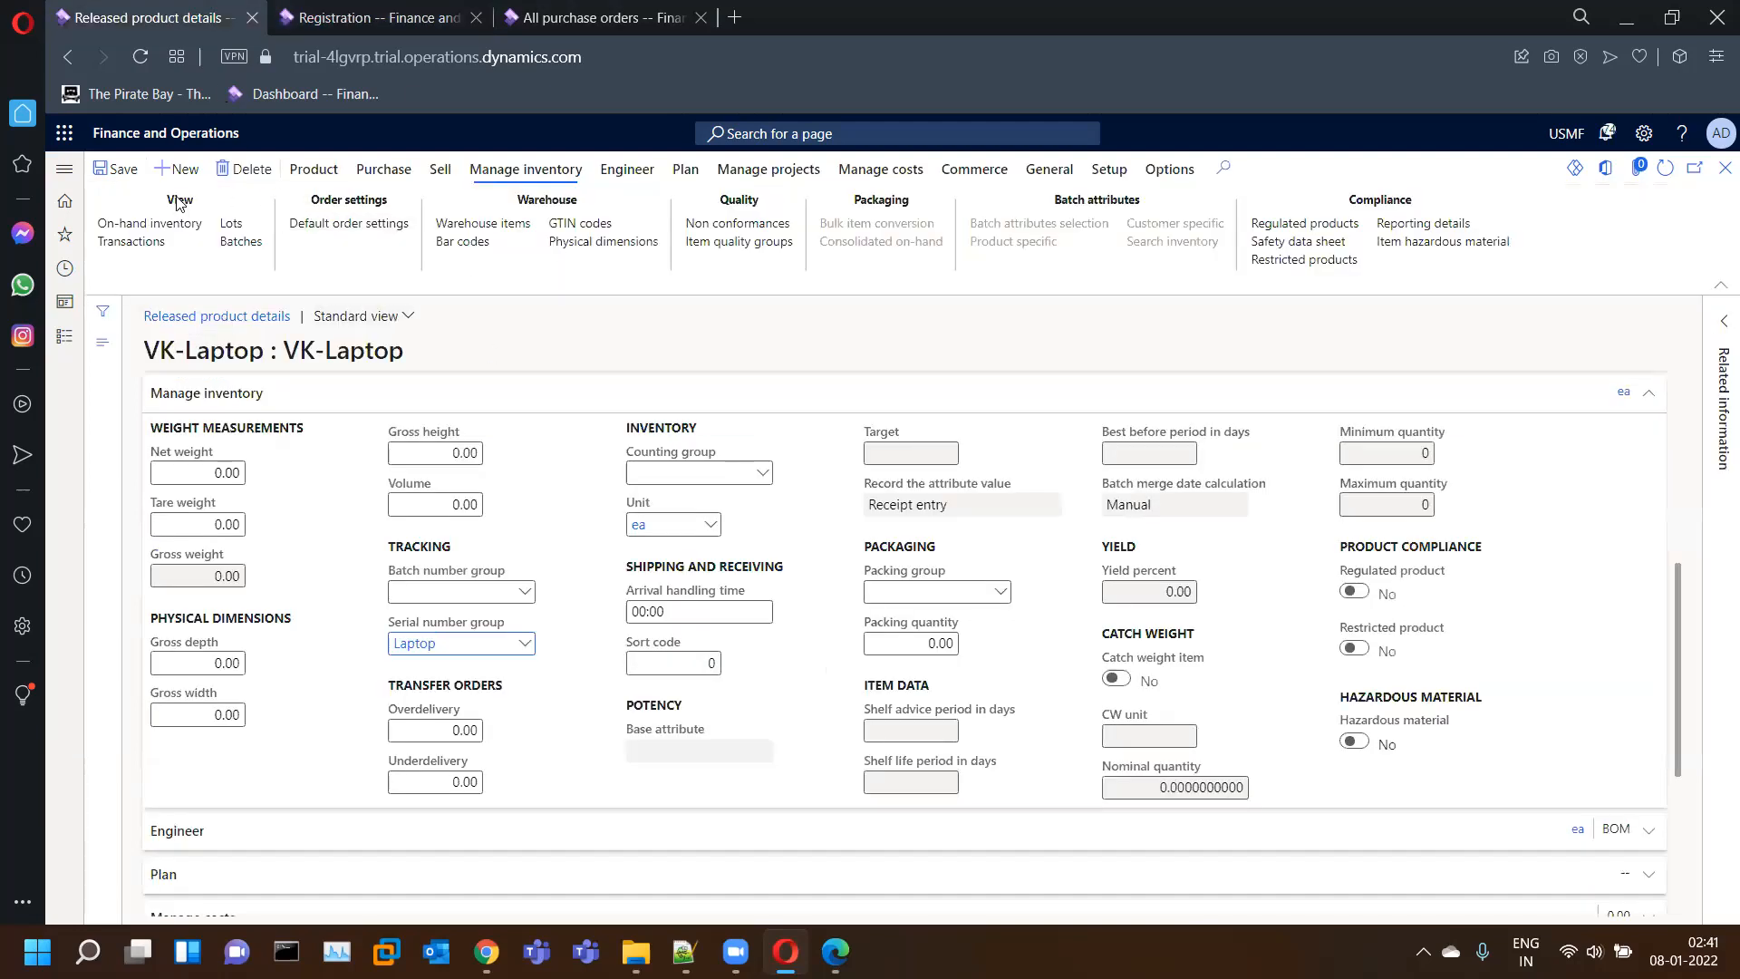
pyautogui.click(130, 231)
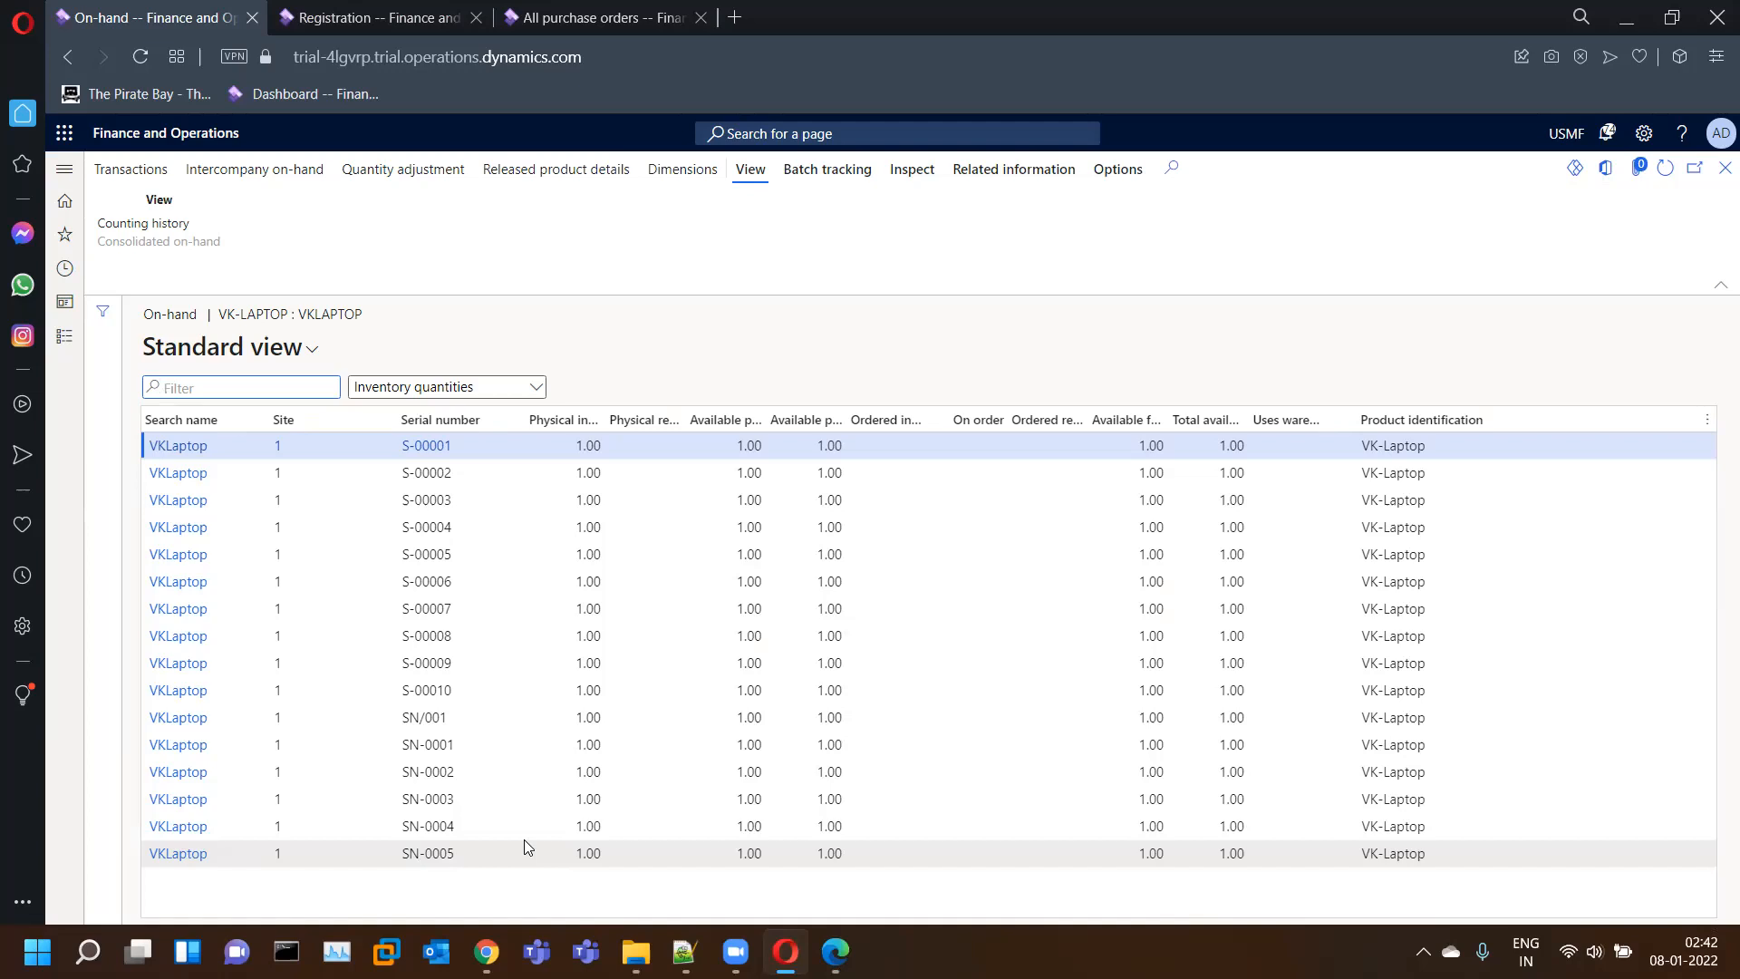
pyautogui.click(372, 17)
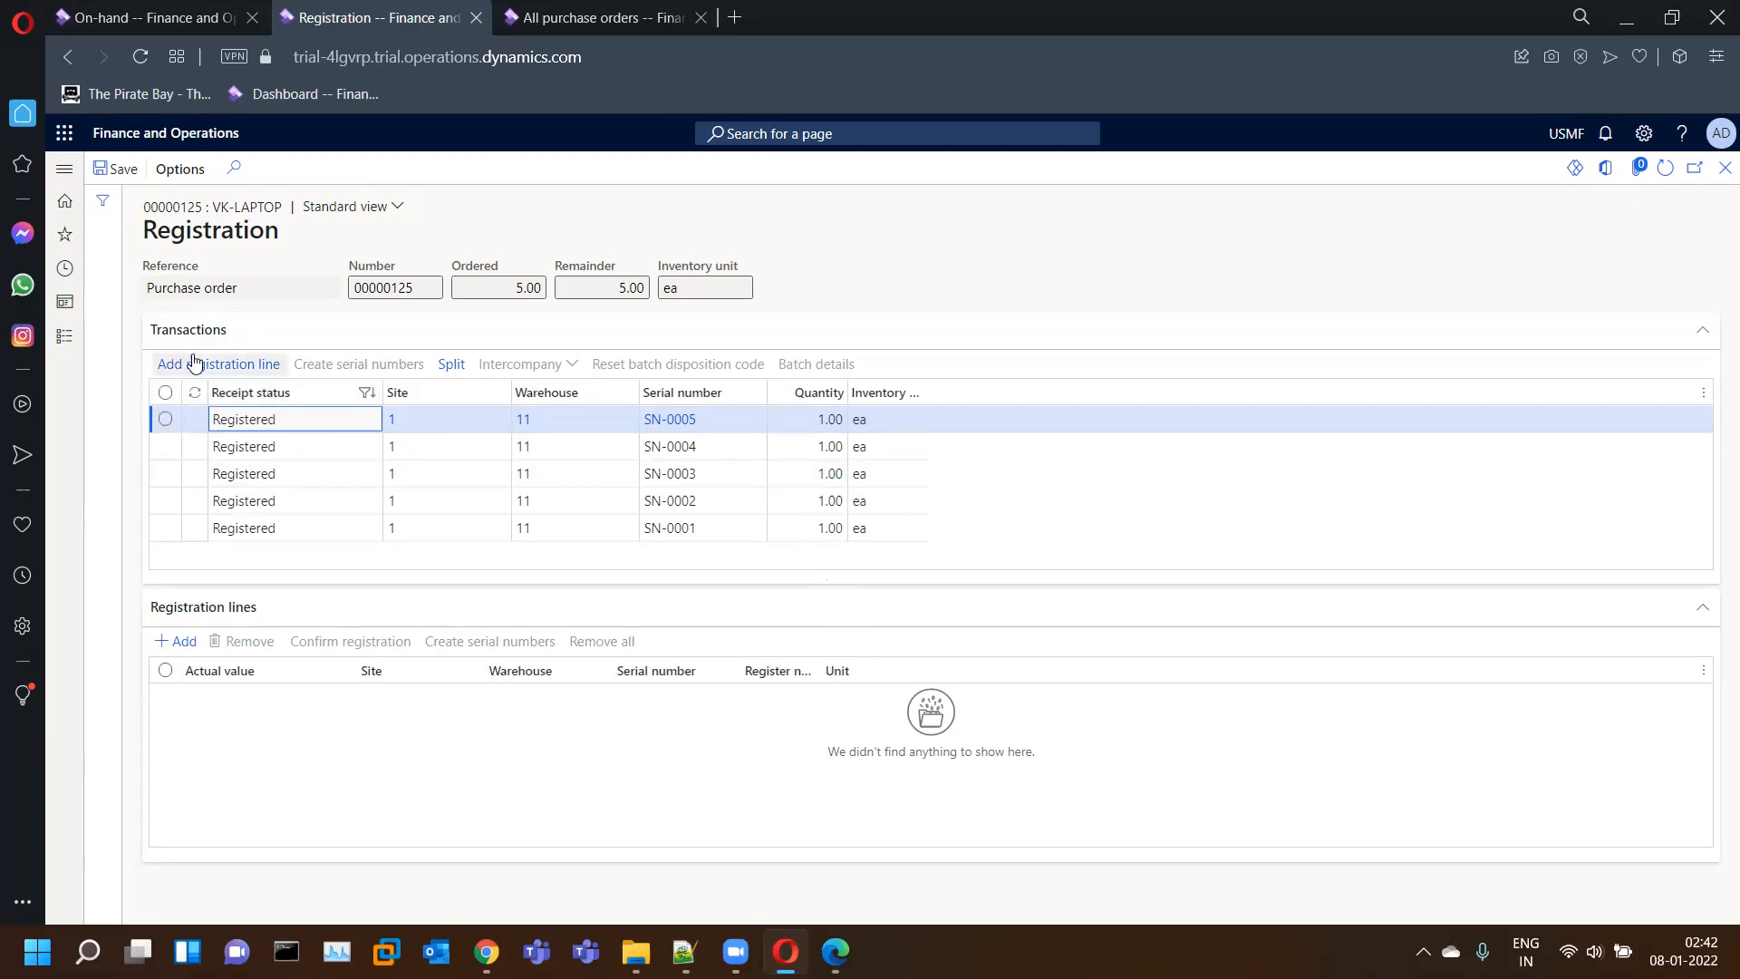
pyautogui.click(184, 22)
pyautogui.click(381, 14)
pyautogui.click(132, 22)
pyautogui.click(316, 16)
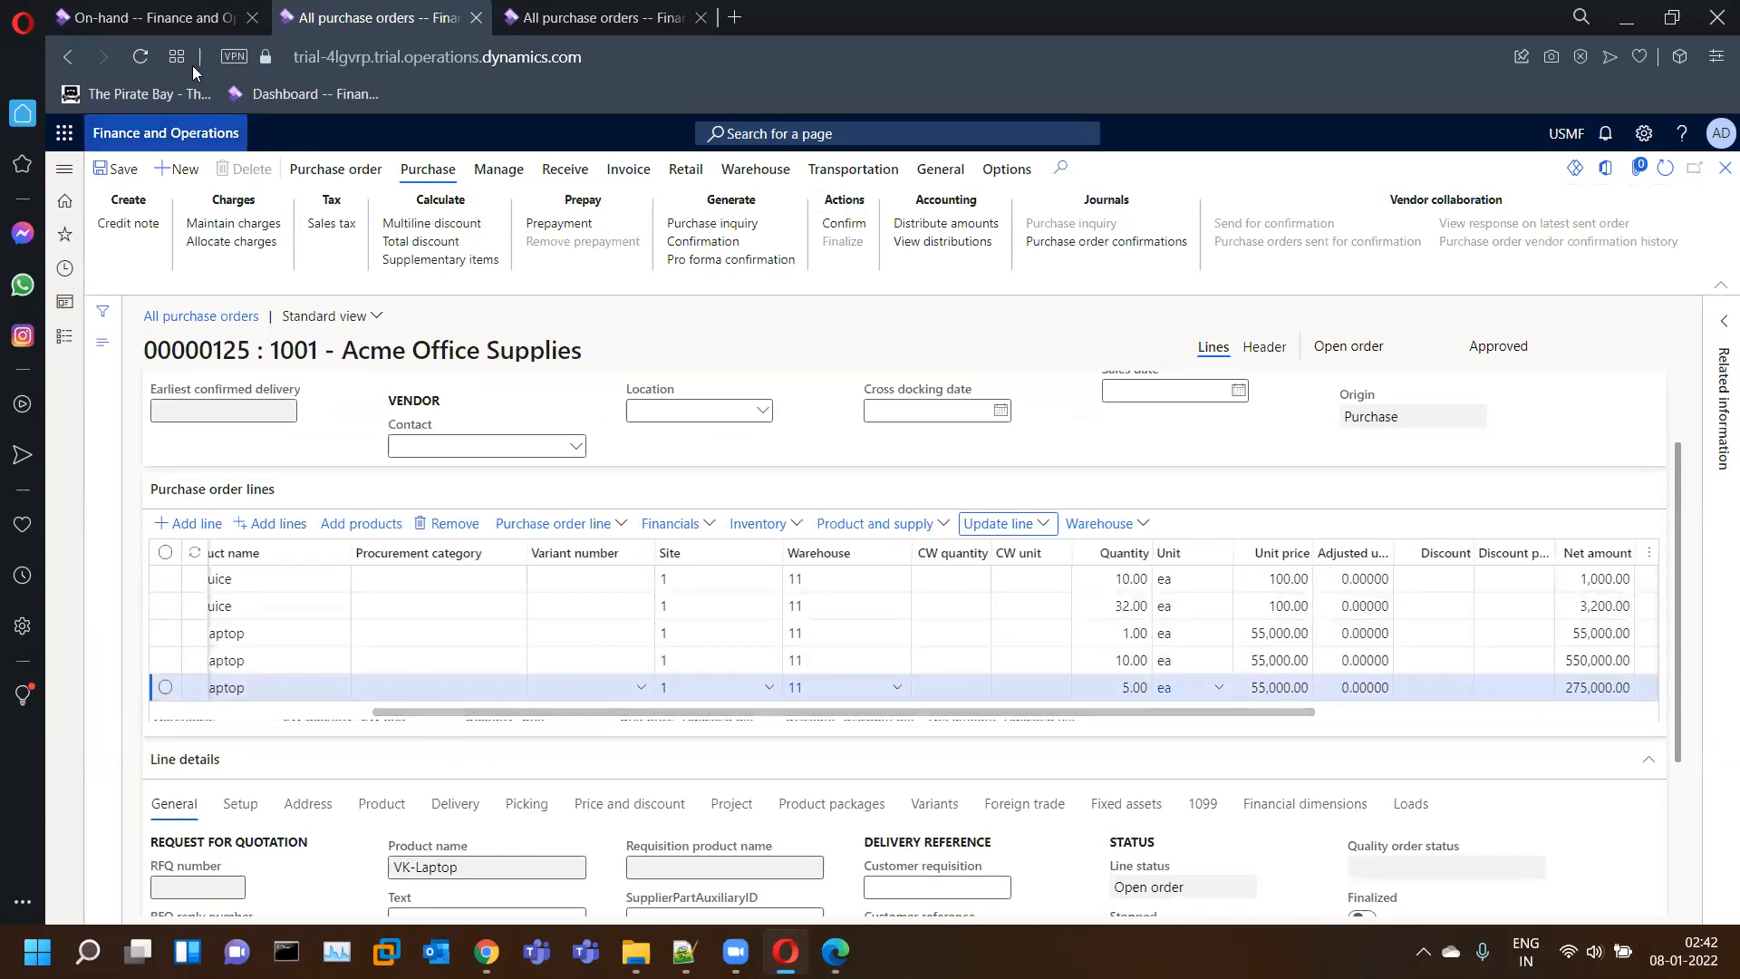
pyautogui.click(163, 20)
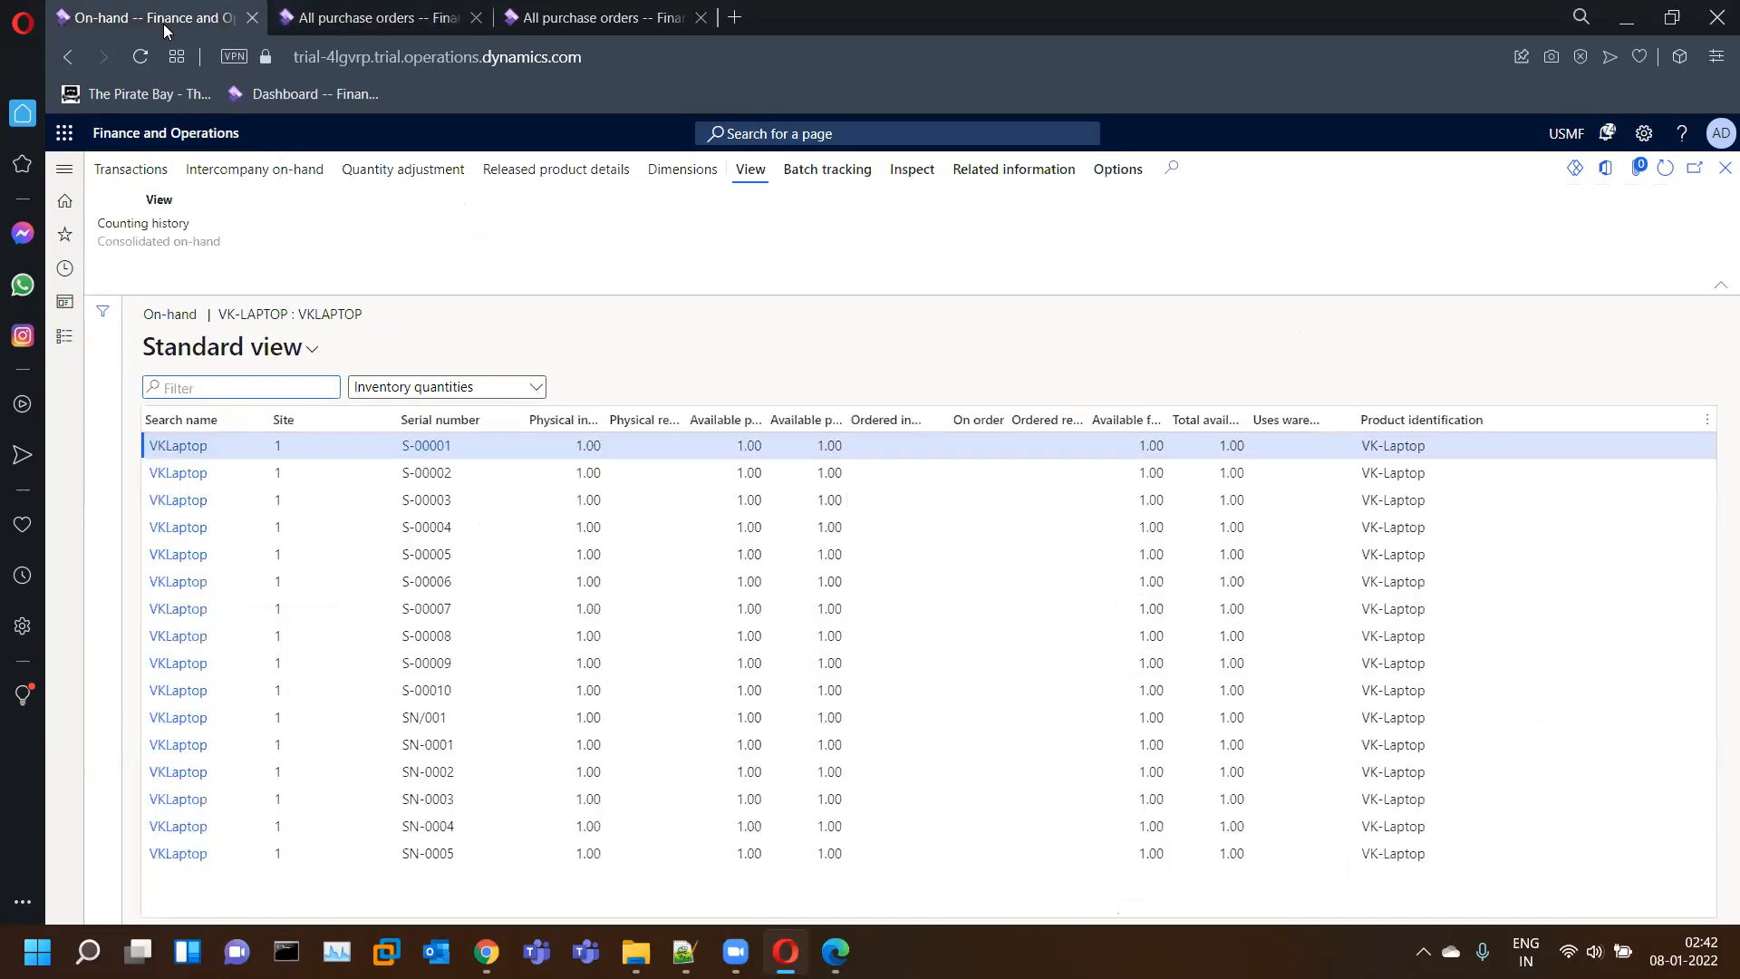
pyautogui.click(1723, 169)
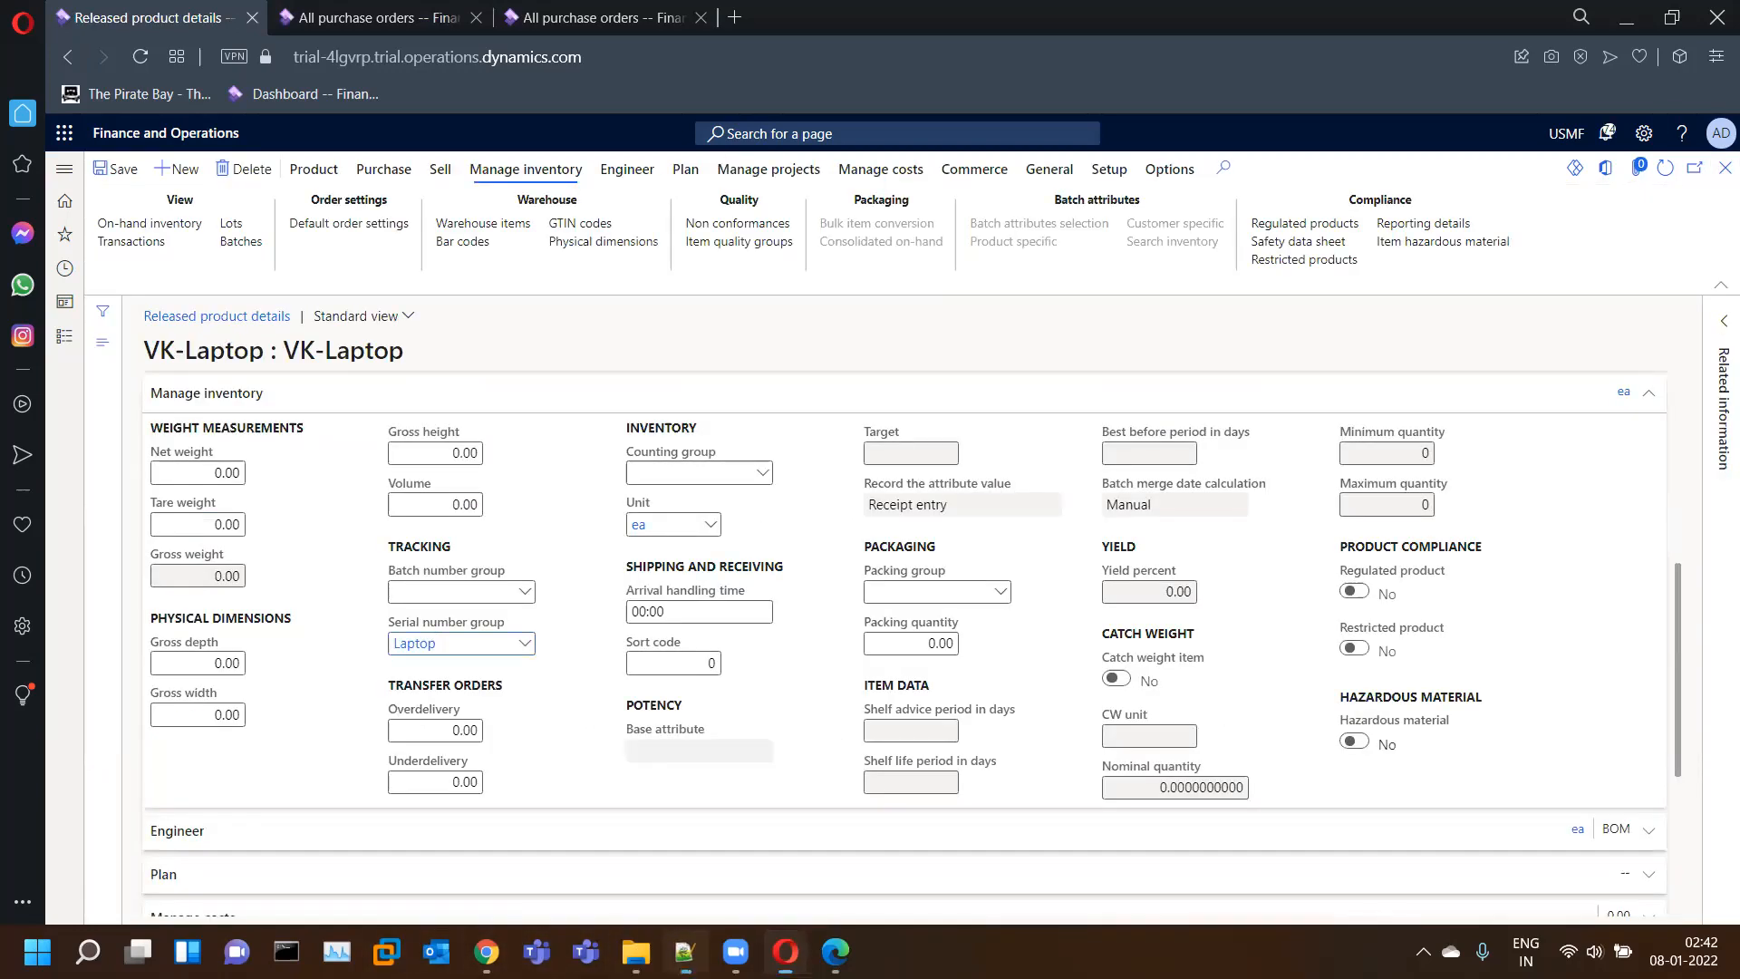
# - Switch to the Notepad++ notes, highlight the "Batch + Serial" line, and return to the released product
pyautogui.click(684, 950)
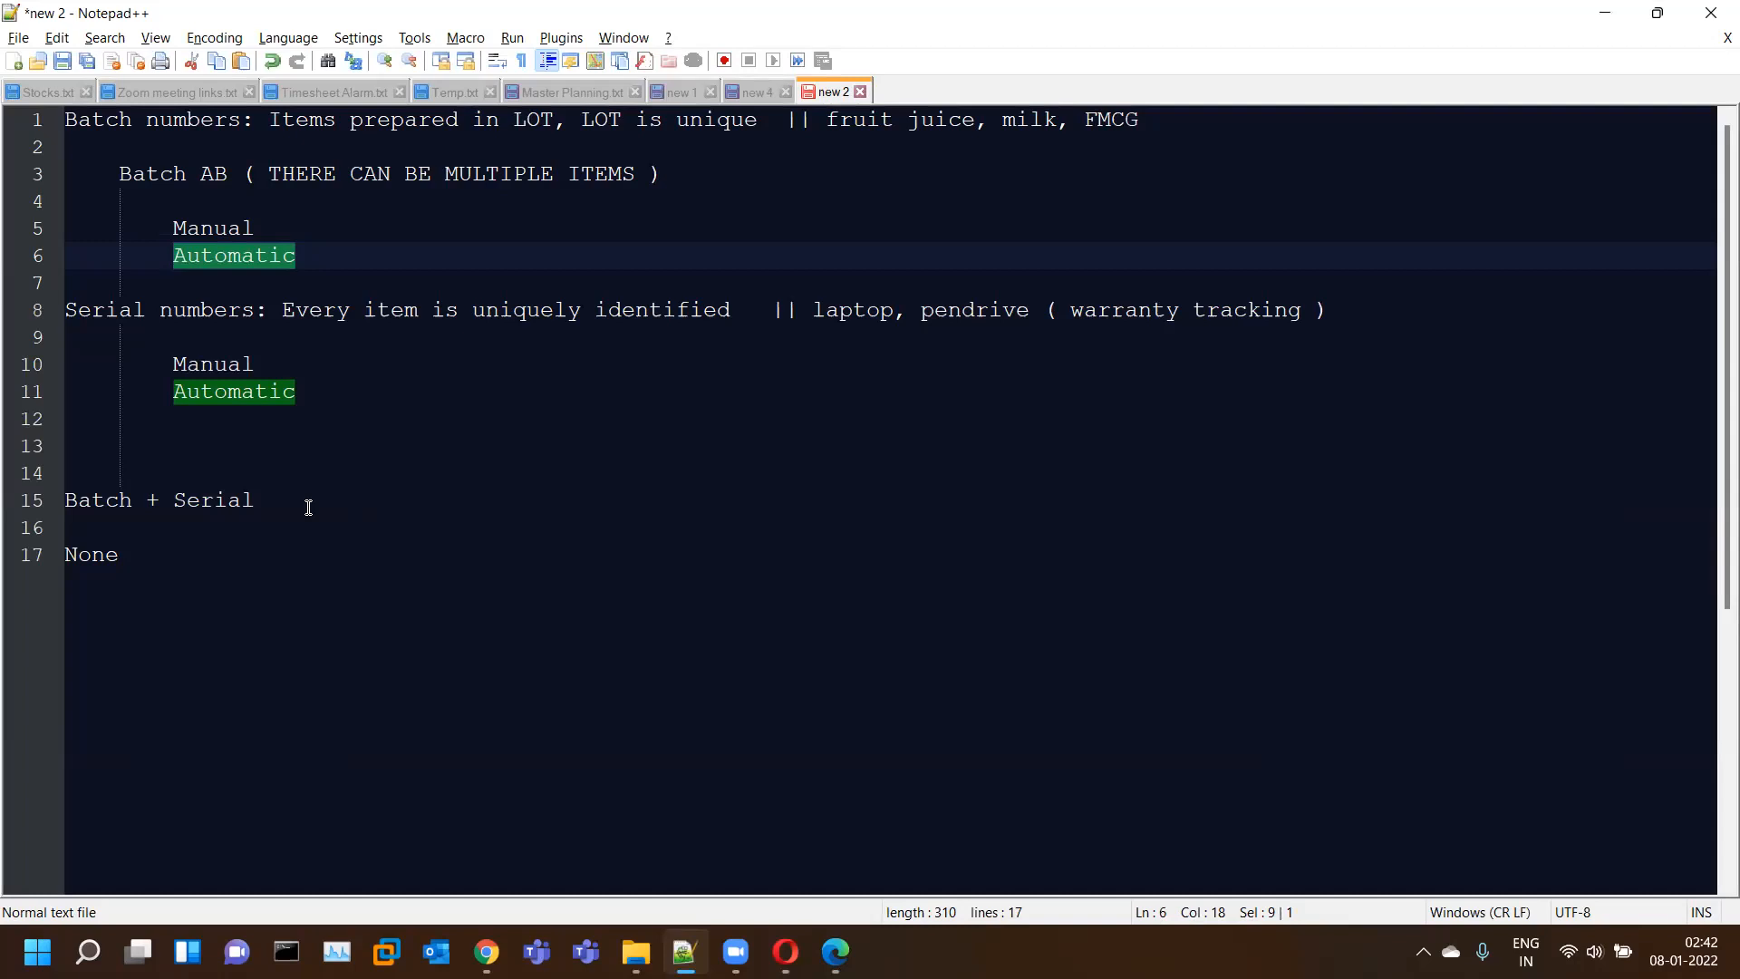
pyautogui.moveTo(310, 497); pyautogui.dragTo(65, 509)
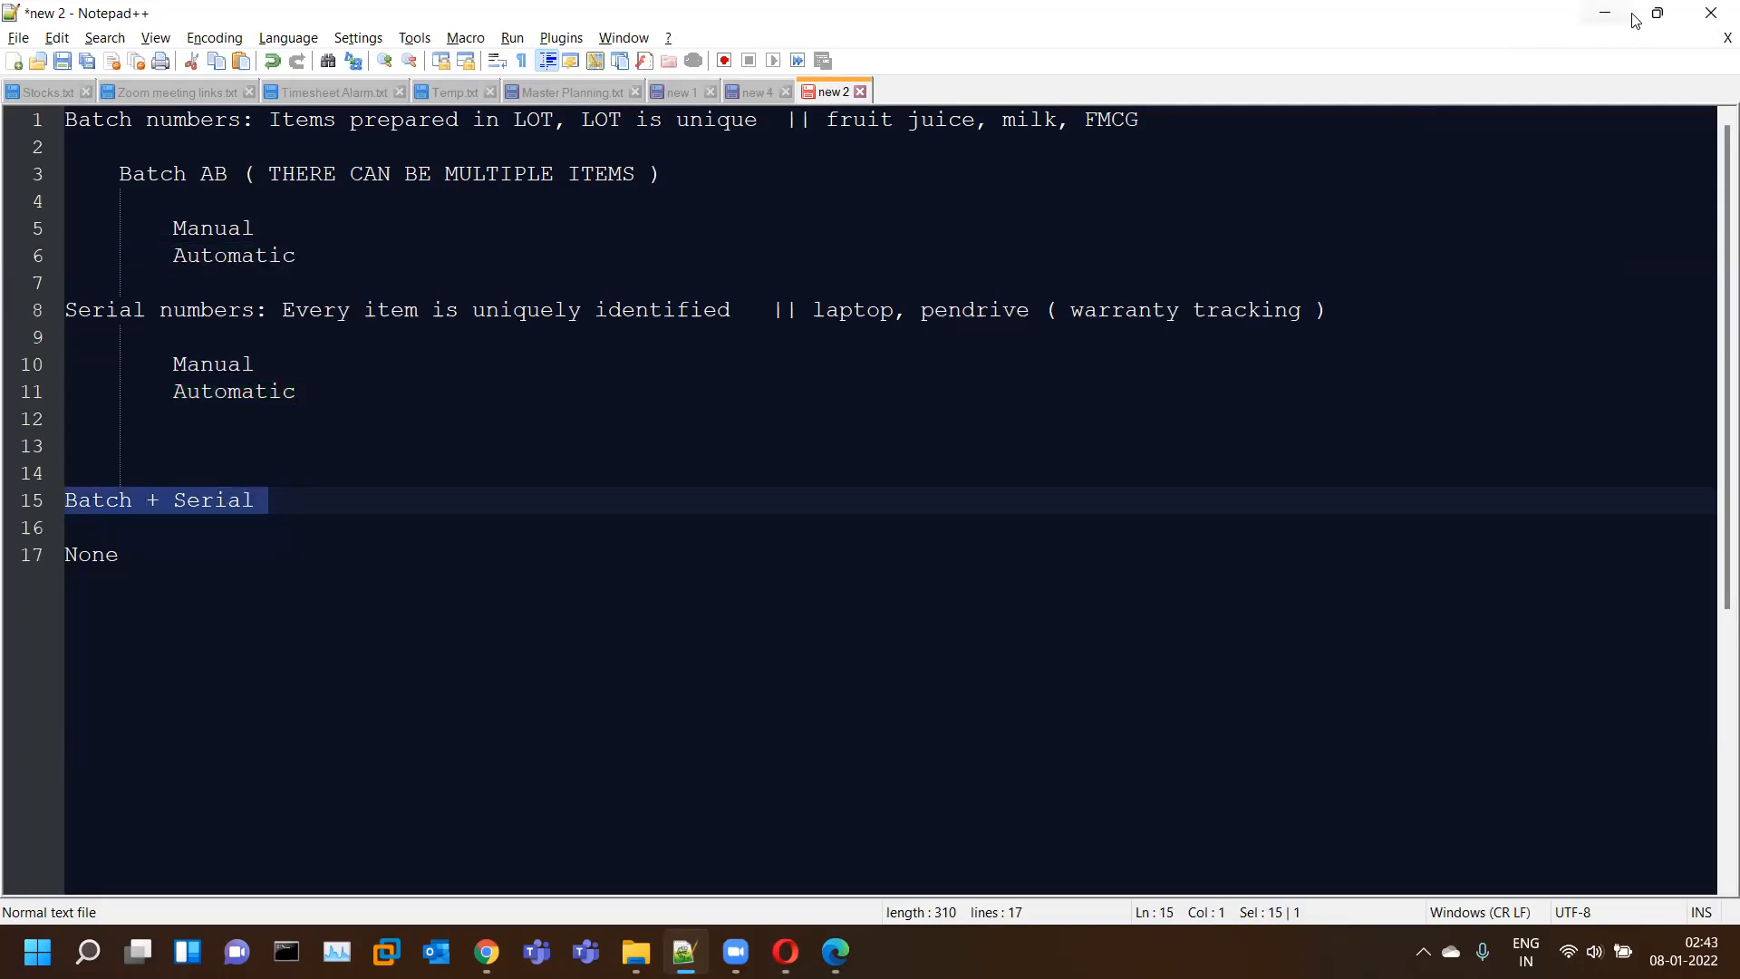
pyautogui.click(1603, 25)
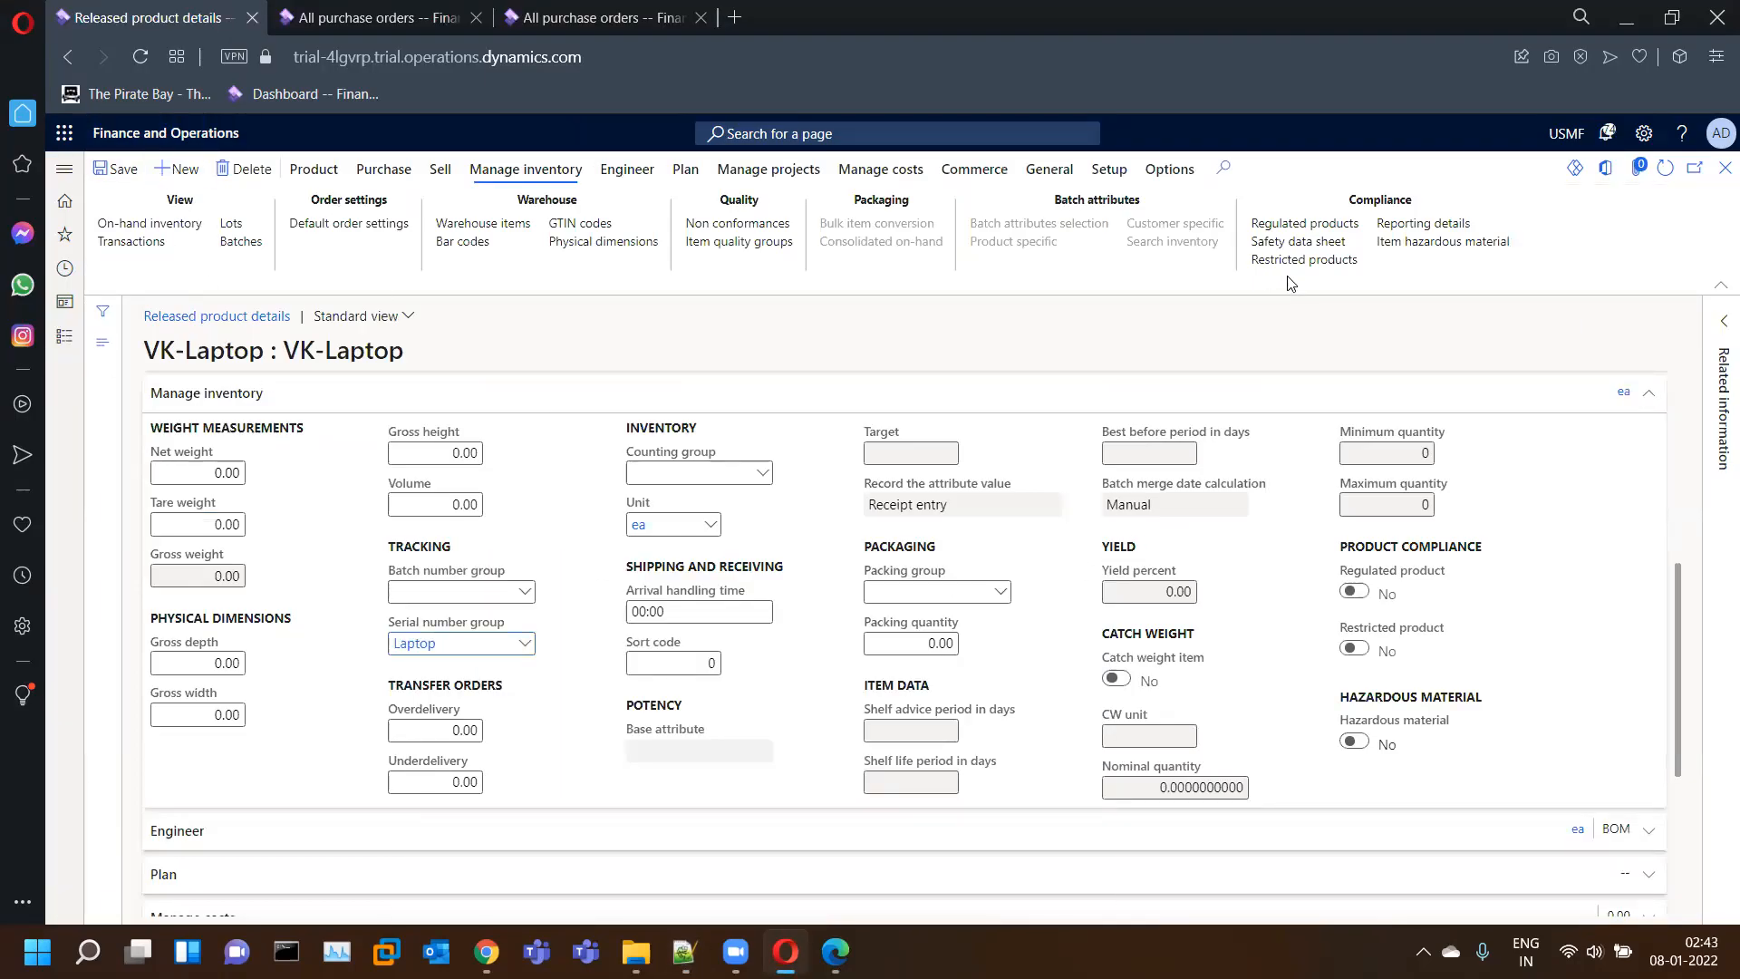
# - From a new released product form, examine the tracking dimension groups and their active batch and serial dimensions
pyautogui.hotkey('alt', 'n')
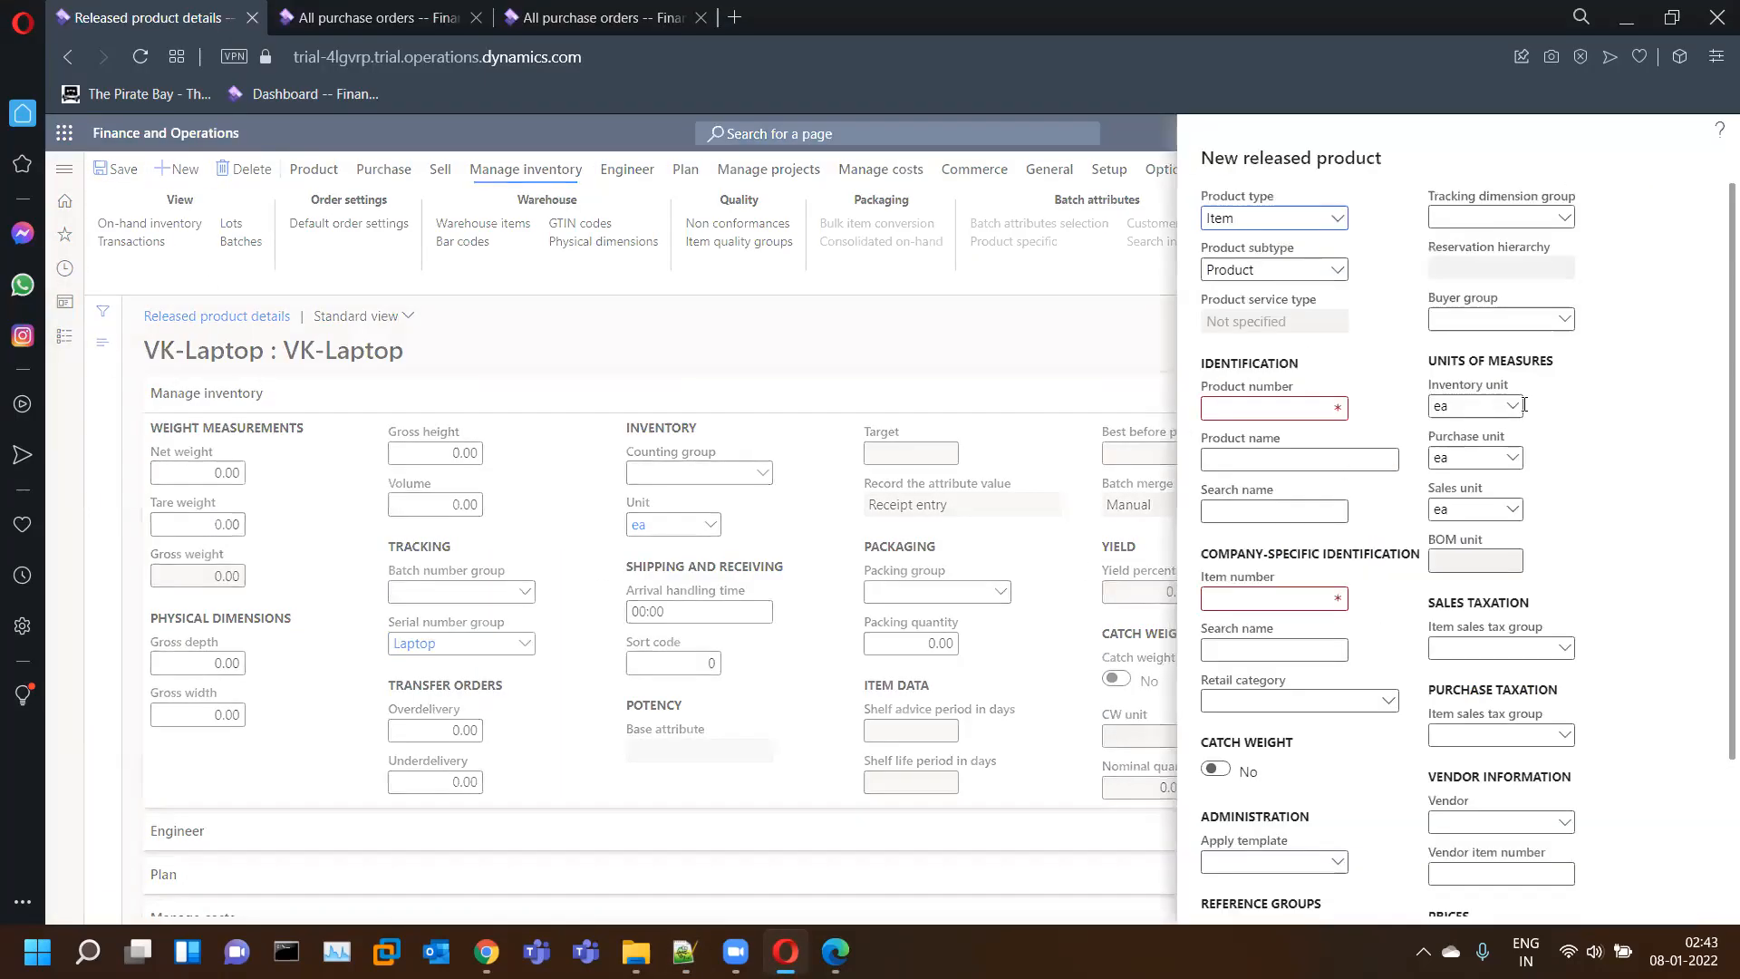
pyautogui.rightClick(1565, 218)
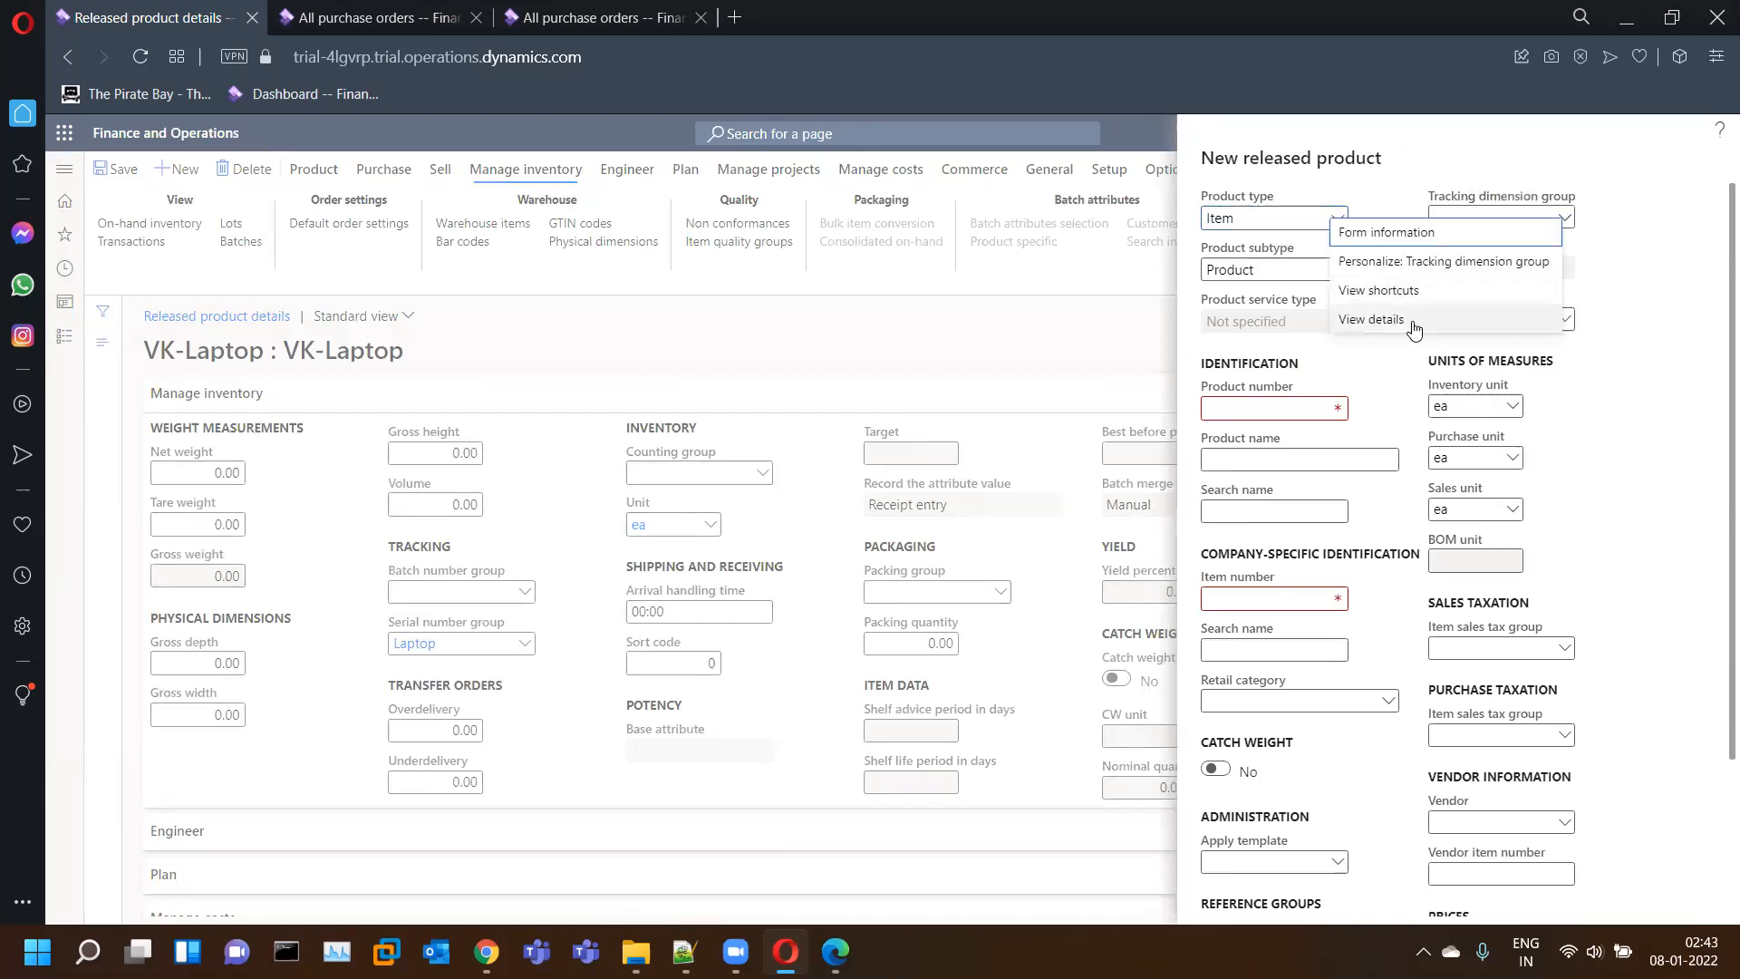
pyautogui.click(1379, 323)
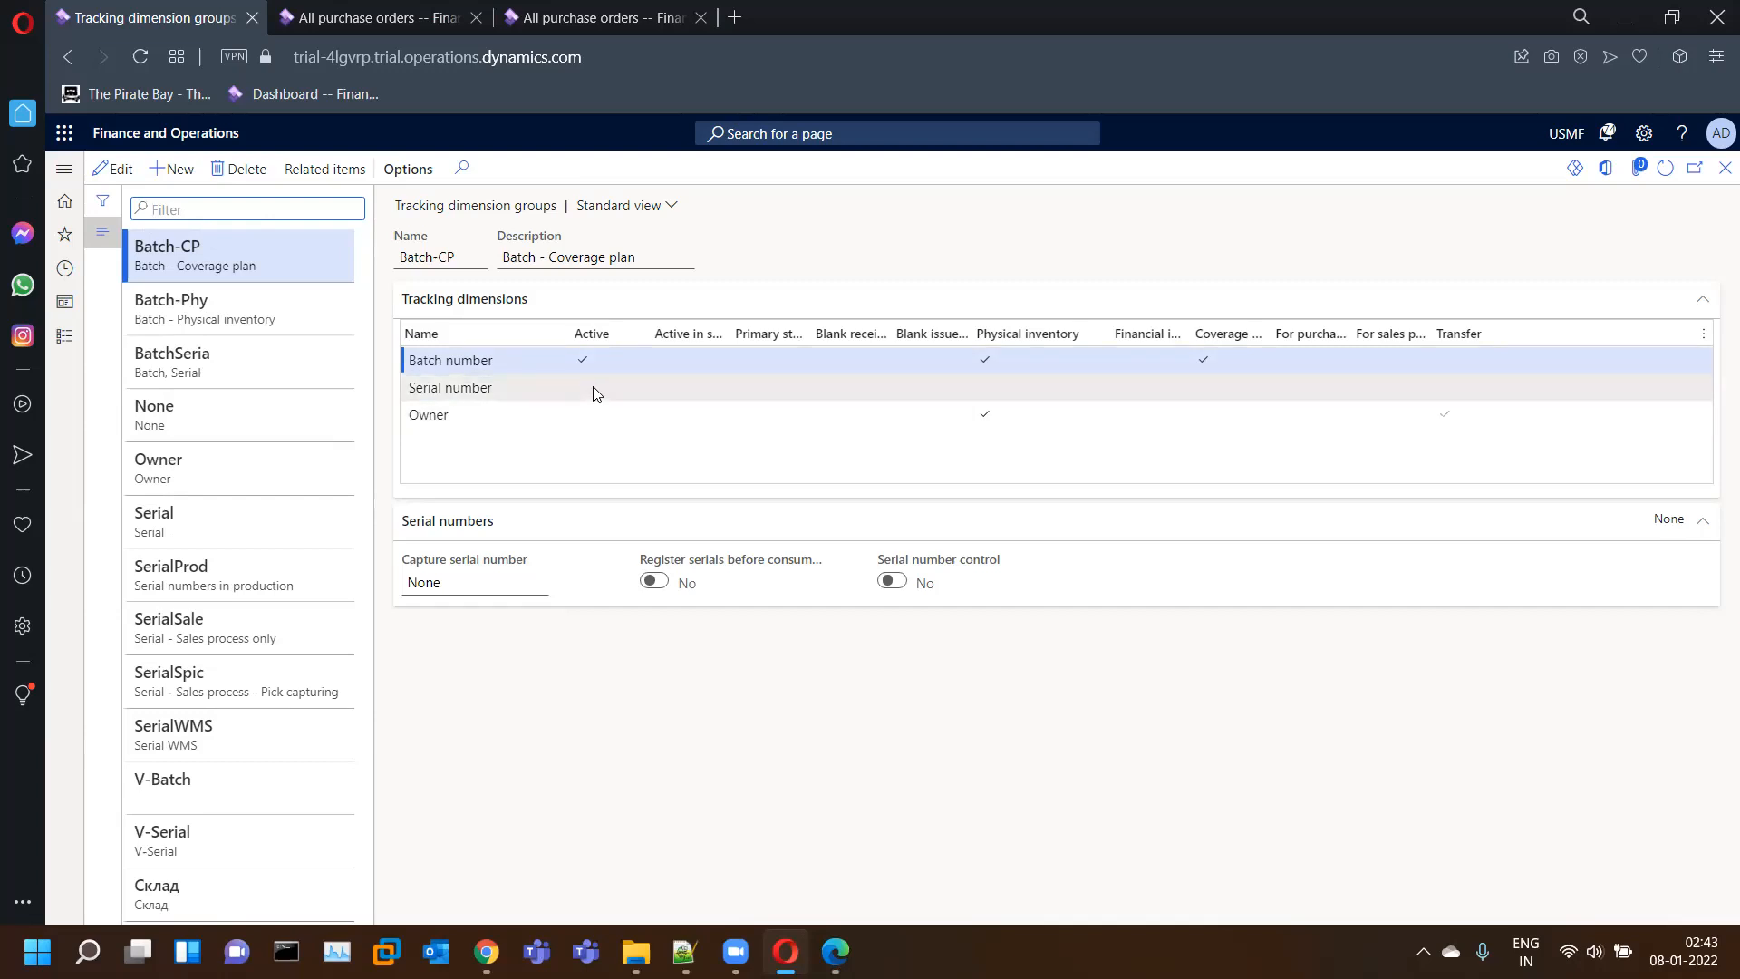
pyautogui.click(1720, 175)
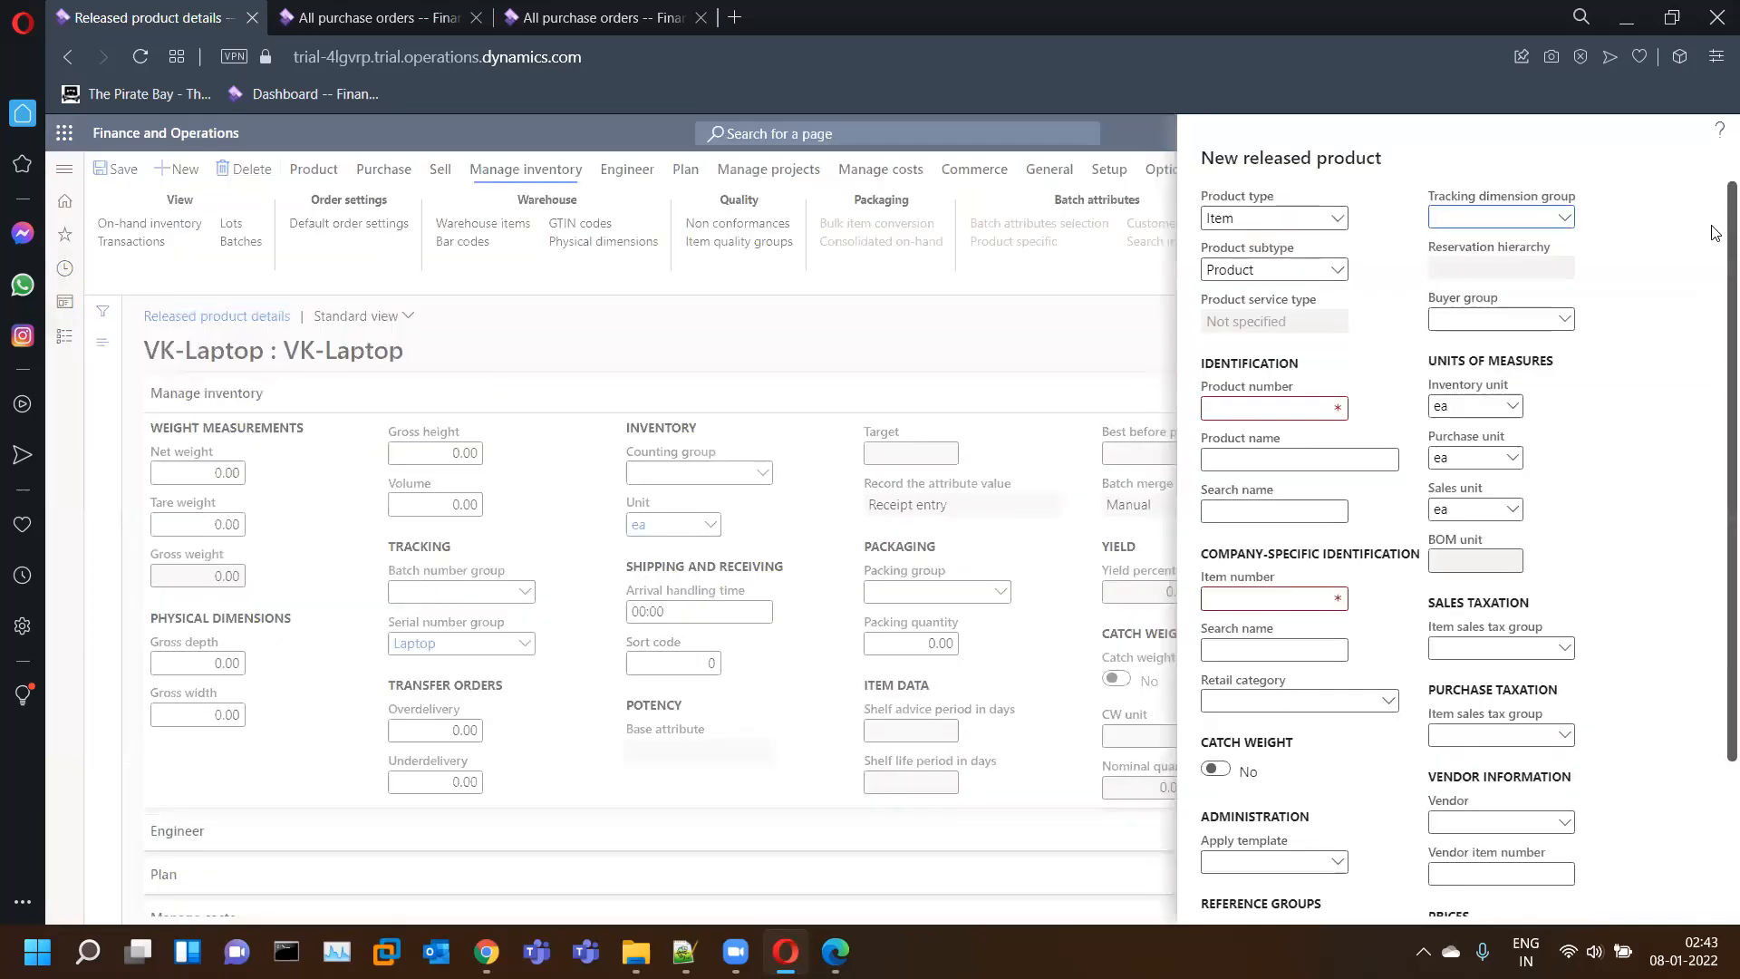
pyautogui.scroll(-3, 1689, 879)
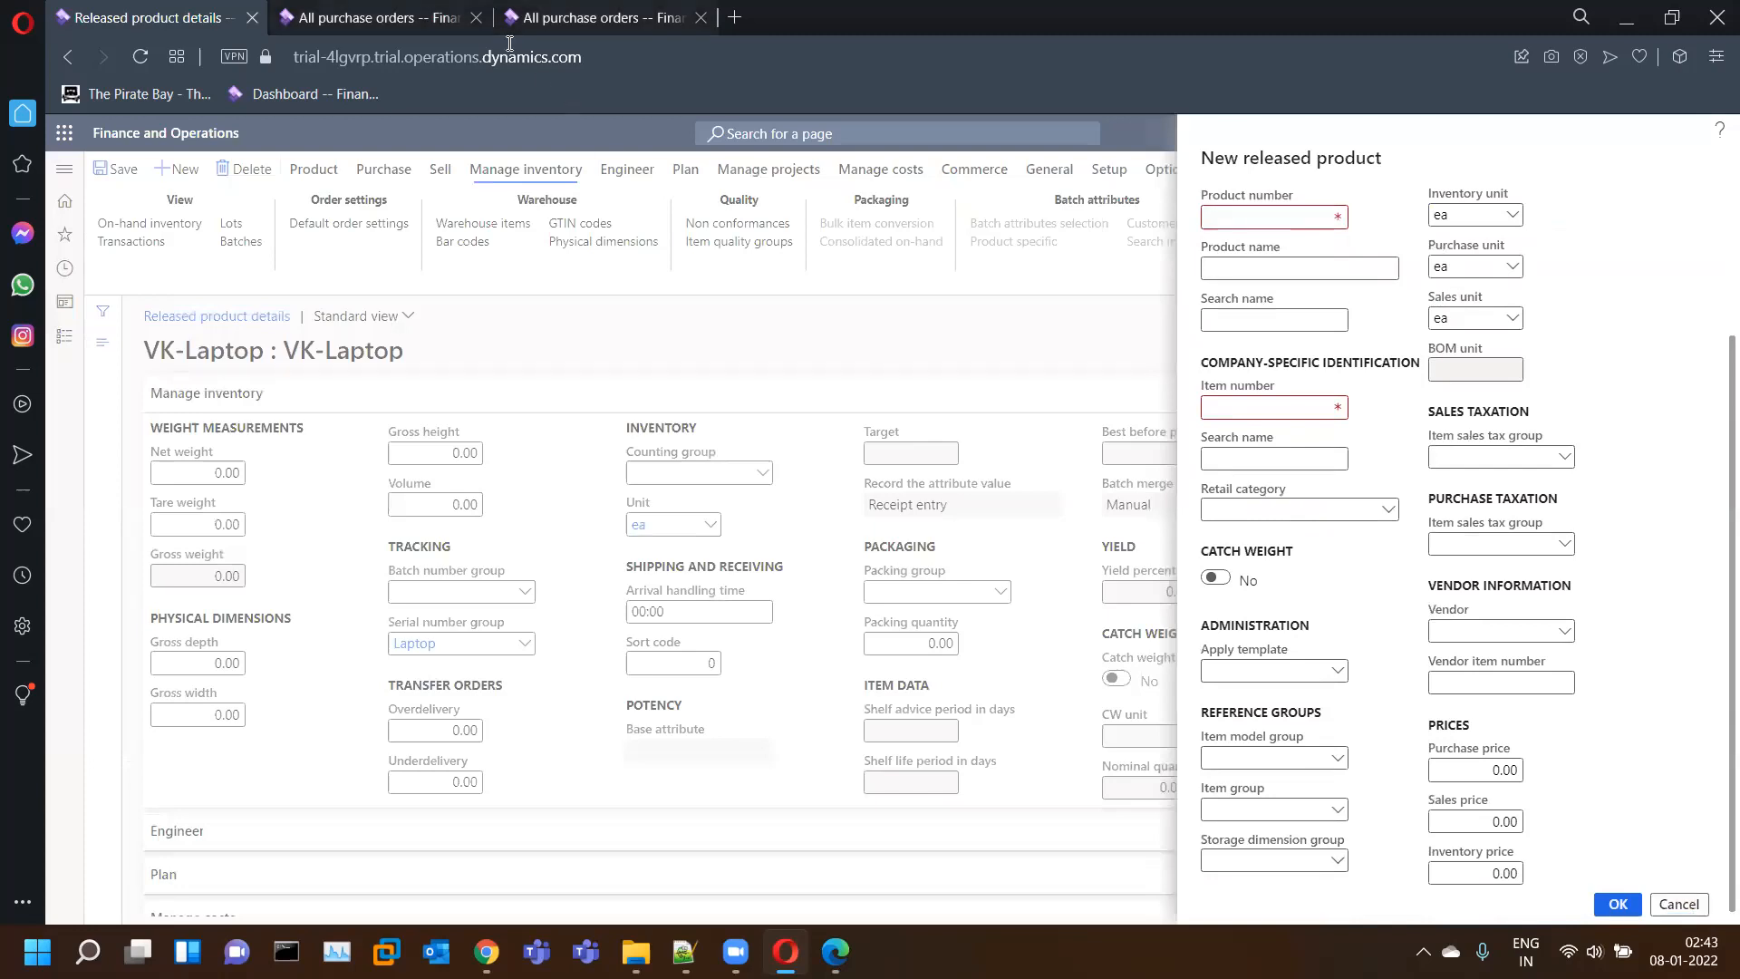
pyautogui.click(381, 18)
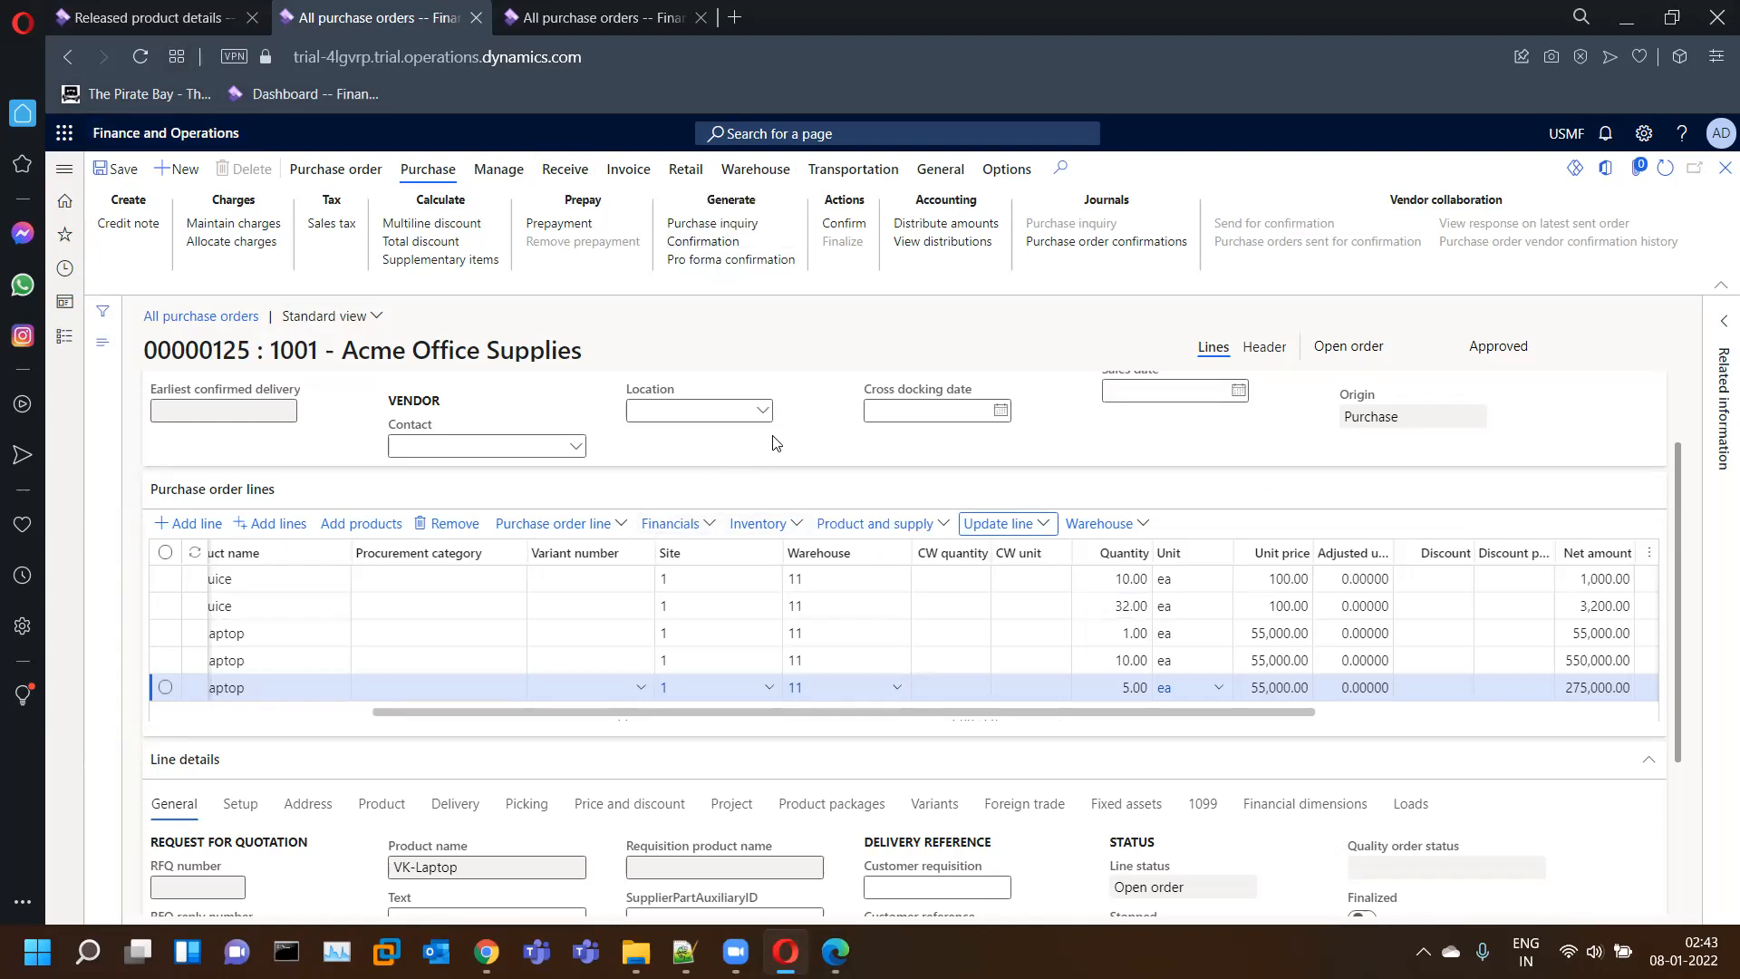
pyautogui.click(145, 17)
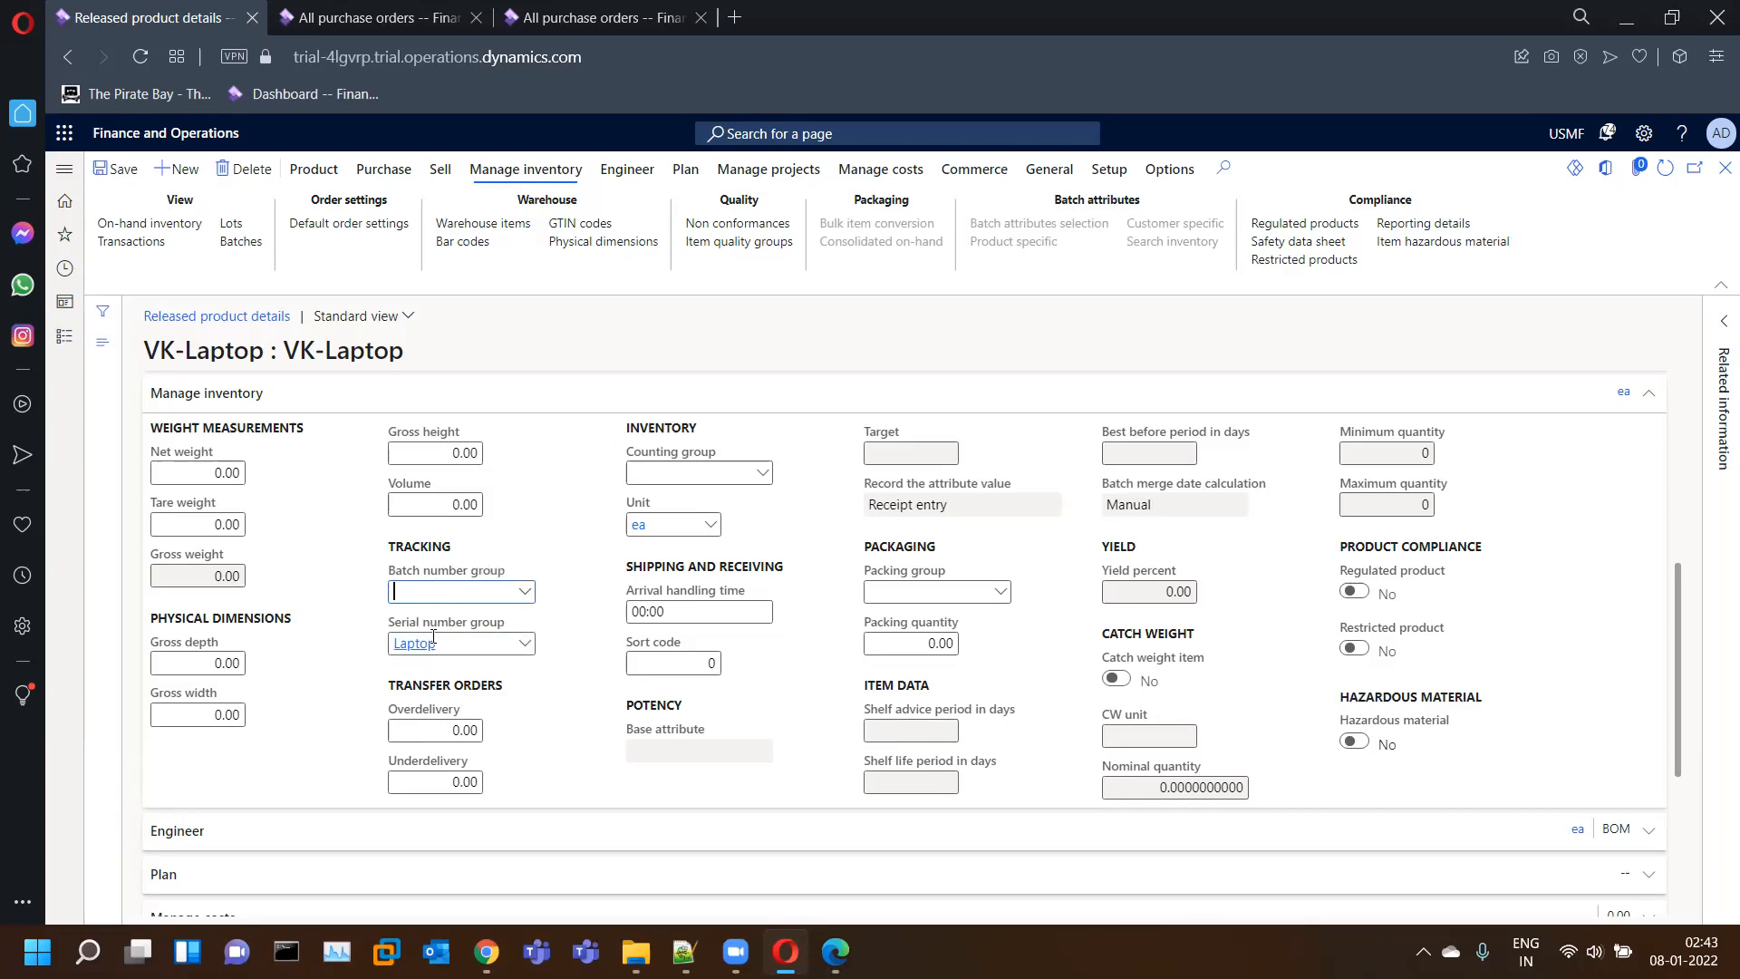
pyautogui.click(391, 27)
pyautogui.click(237, 21)
pyautogui.click(399, 20)
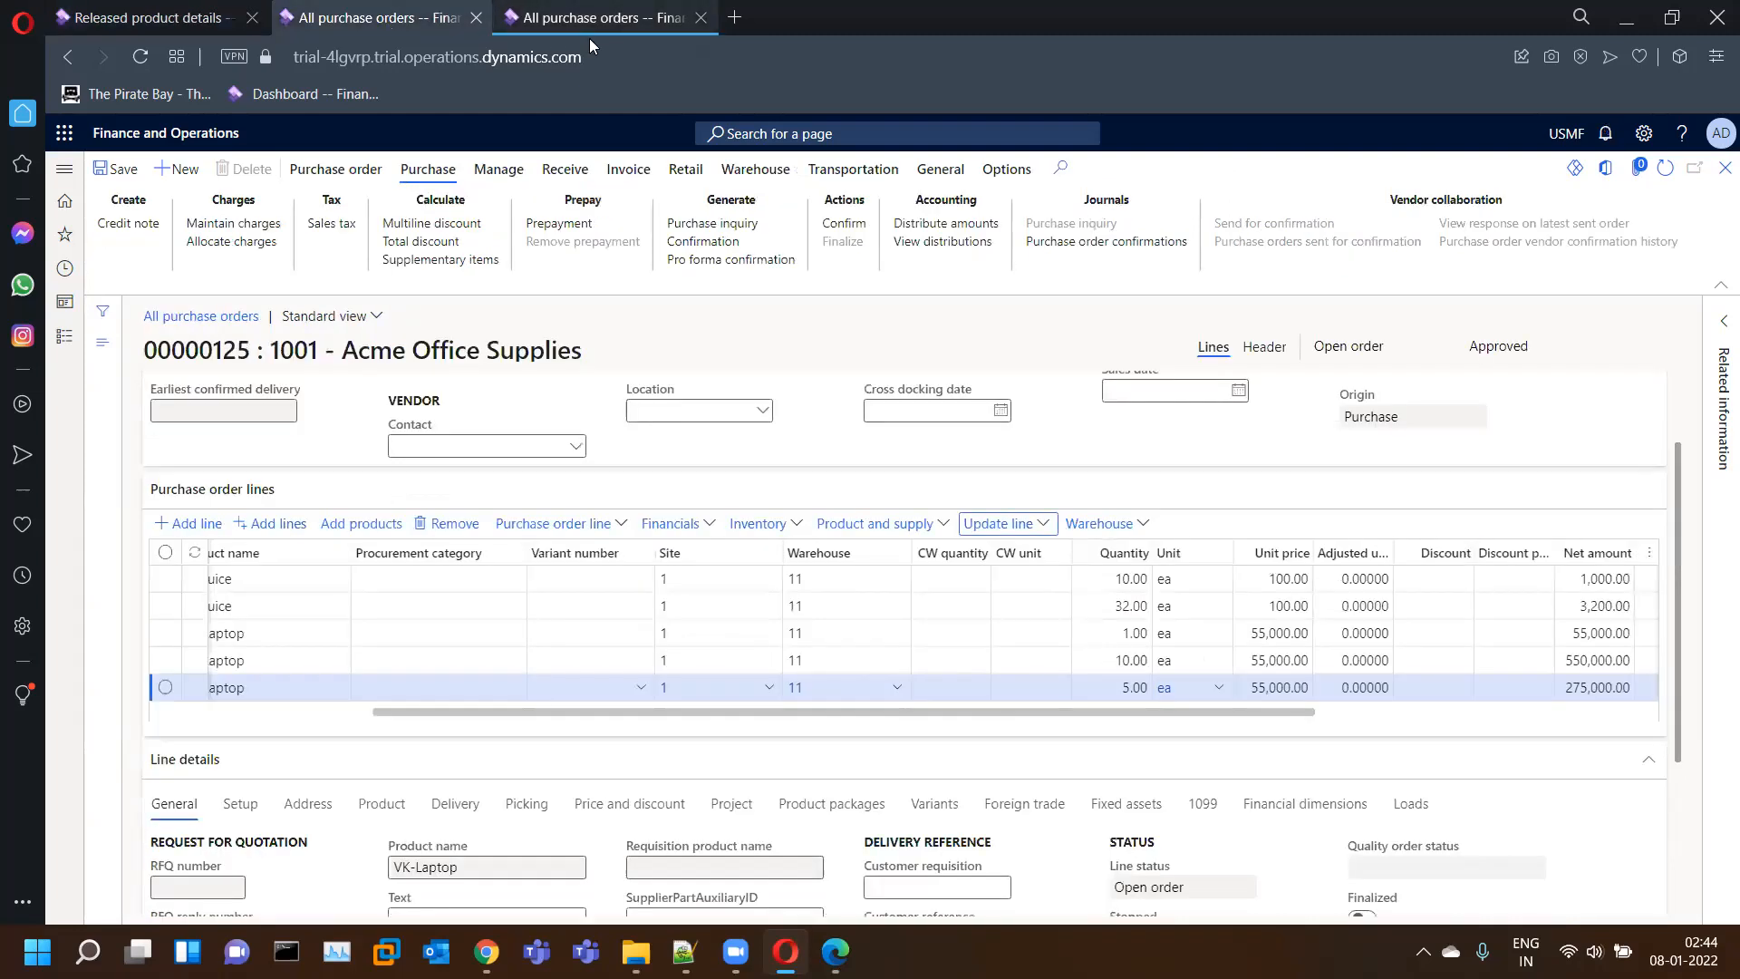
# - Open the All sales orders list from Accounts receivable in the browser tab holding the purchase order list
pyautogui.click(589, 20)
pyautogui.click(64, 170)
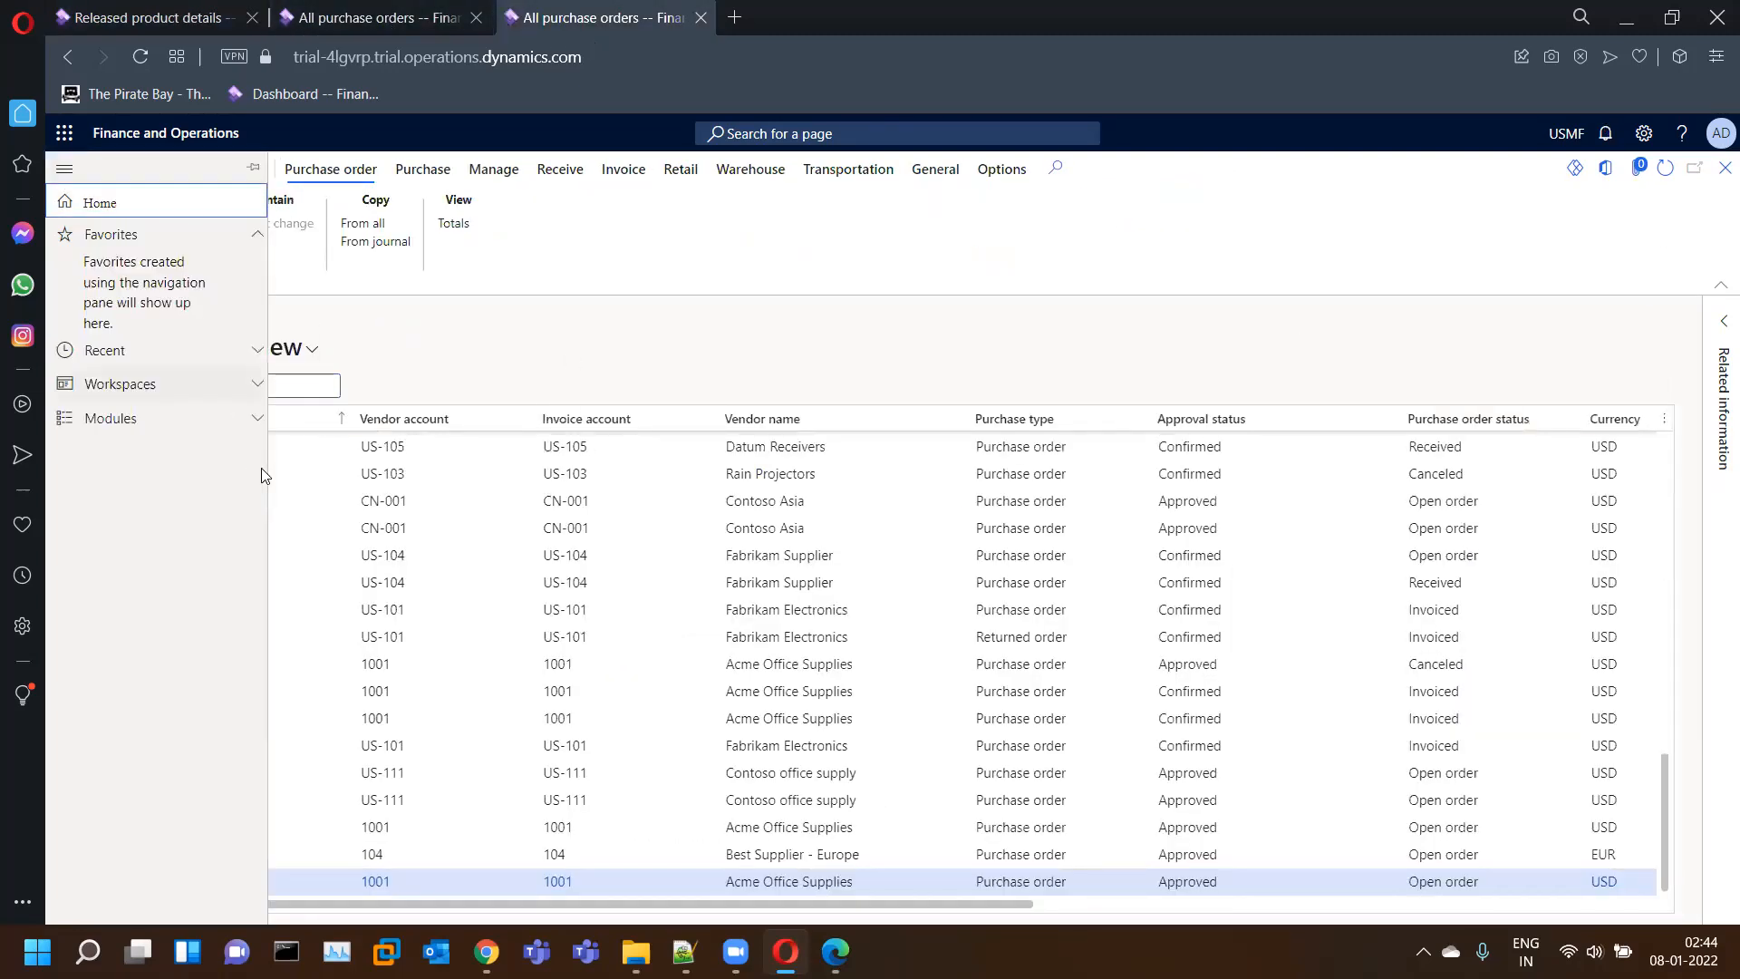
pyautogui.click(179, 432)
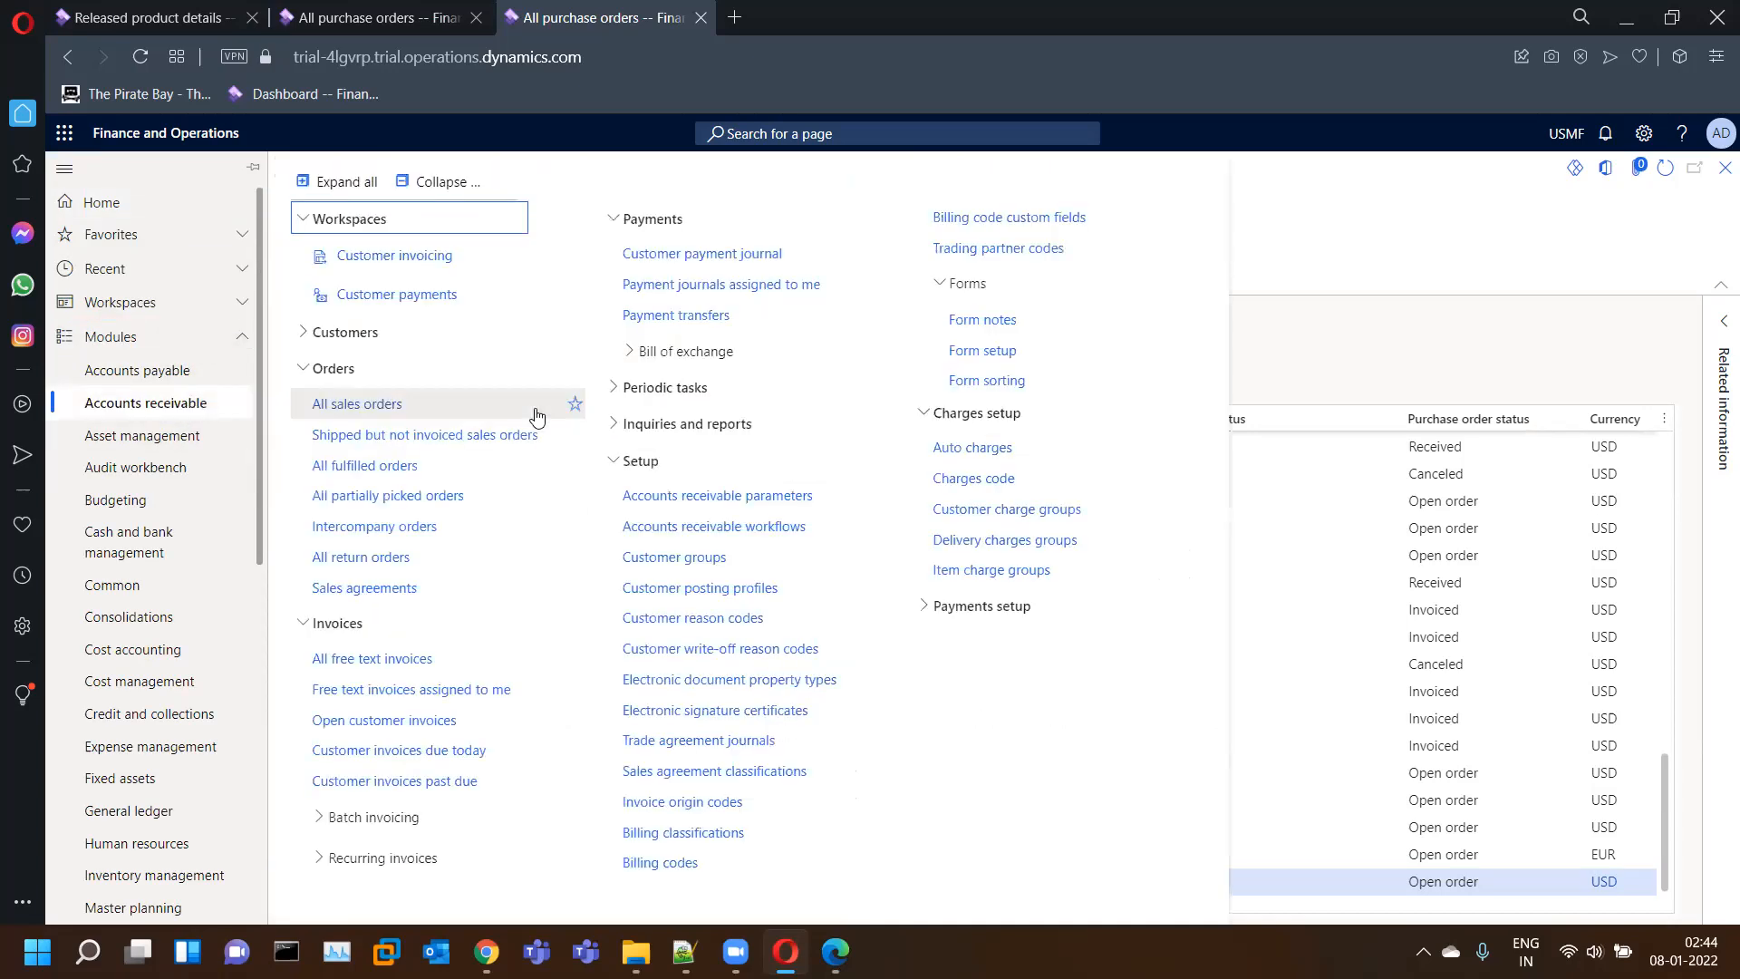
pyautogui.click(353, 407)
# - Return to the Acme Office Supplies purchase order with the juice and laptop lines and confirm it
pyautogui.click(362, 20)
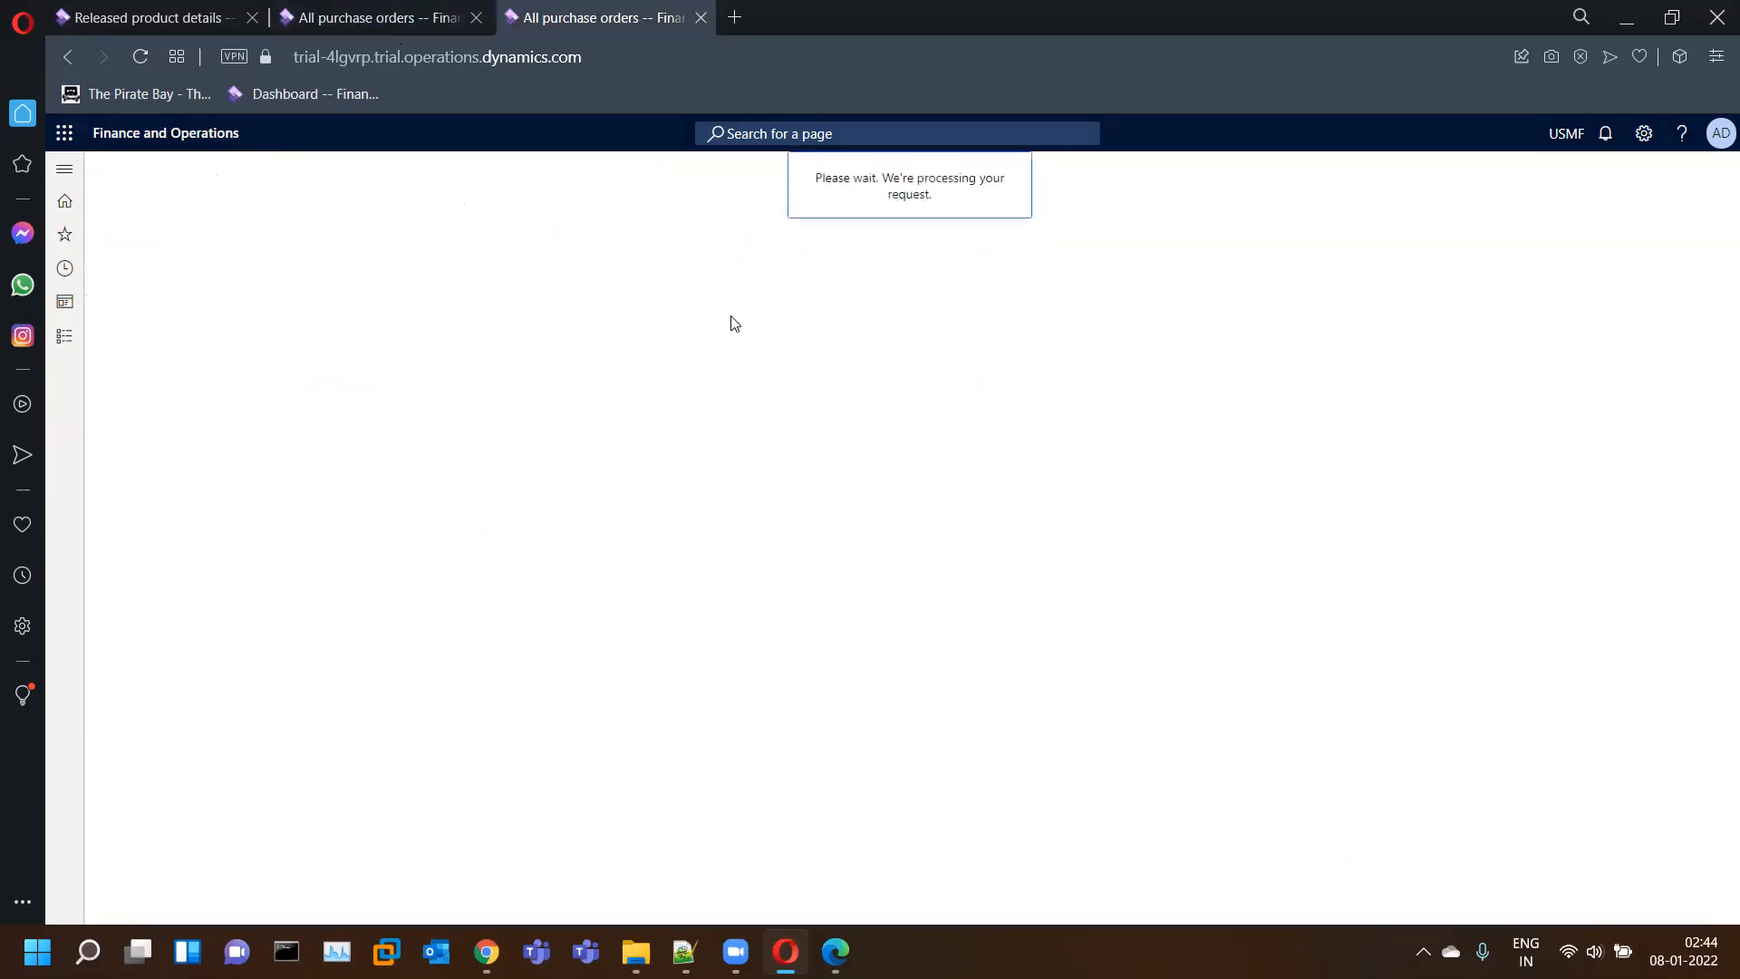
pyautogui.click(348, 21)
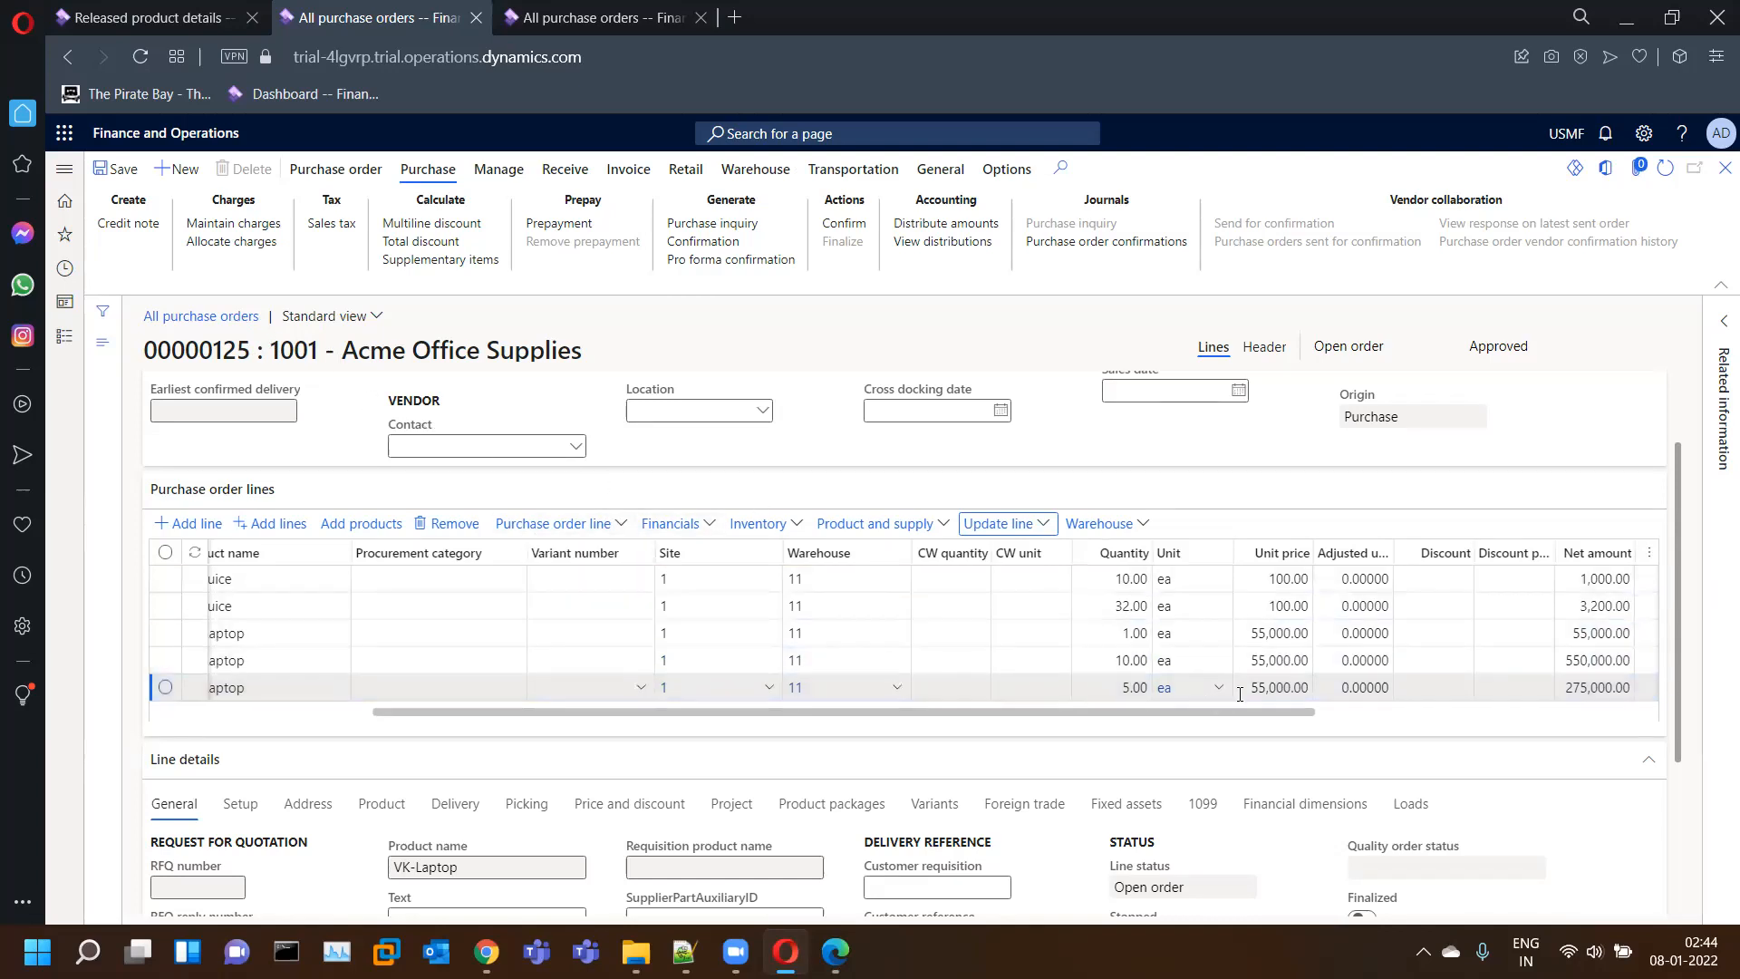
pyautogui.moveTo(606, 714); pyautogui.dragTo(387, 713)
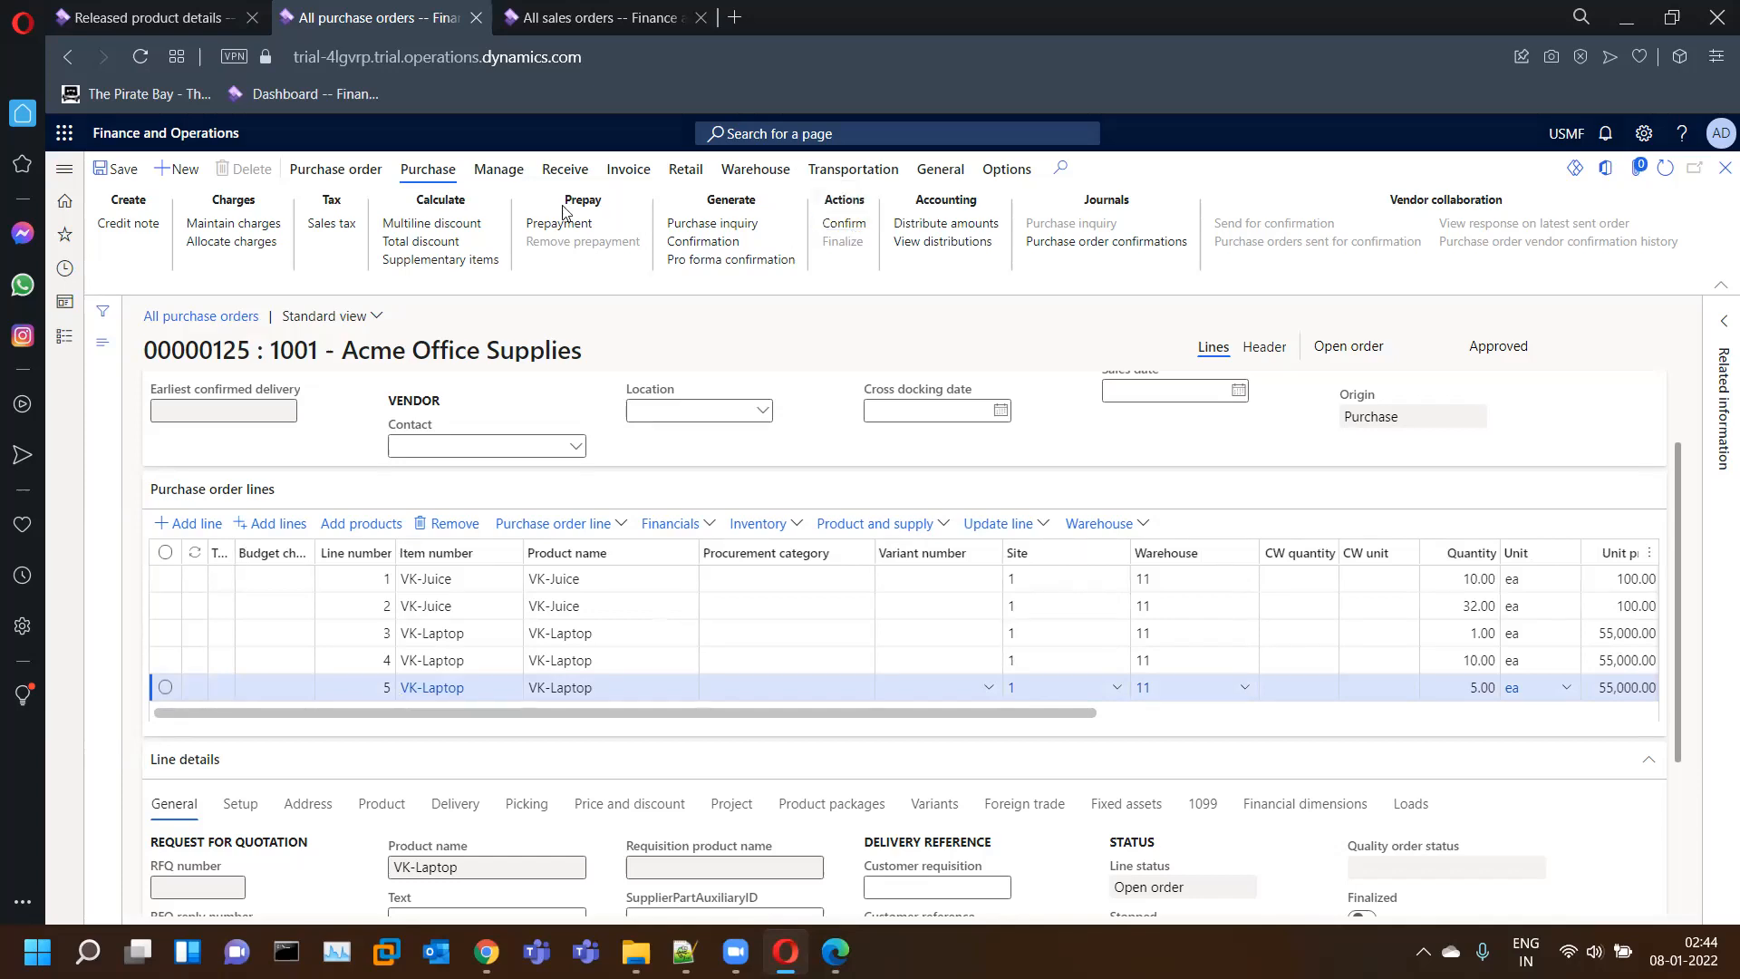
pyautogui.click(843, 223)
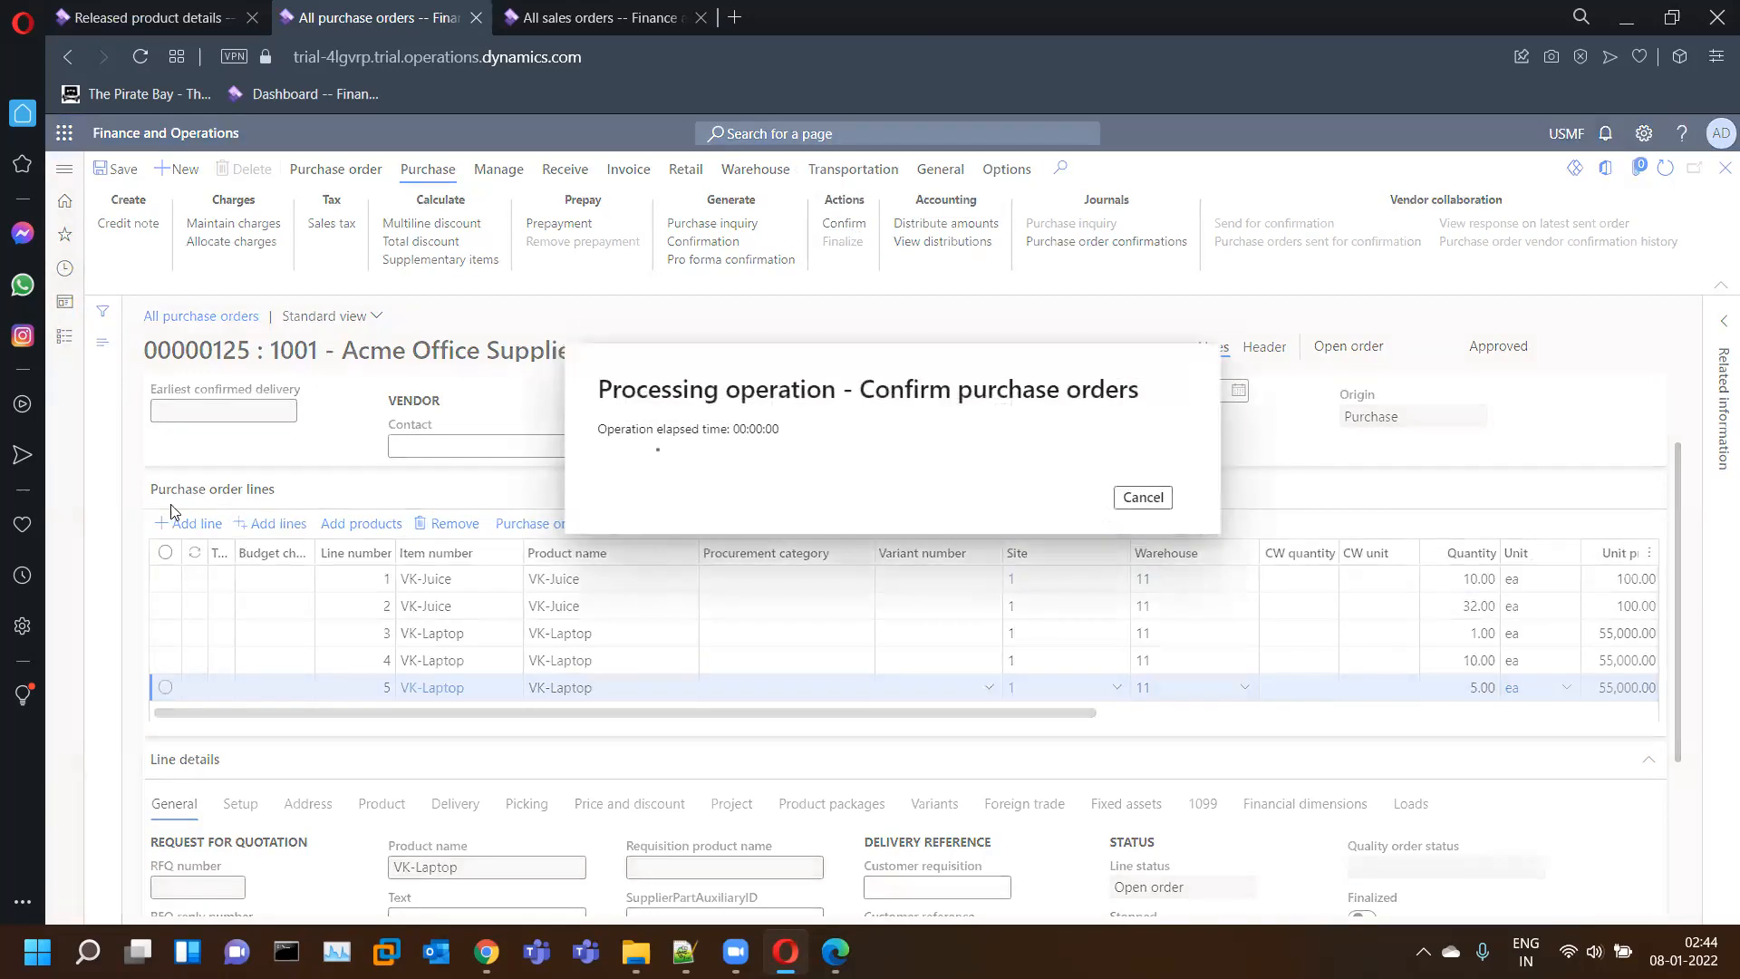
pyautogui.click(544, 17)
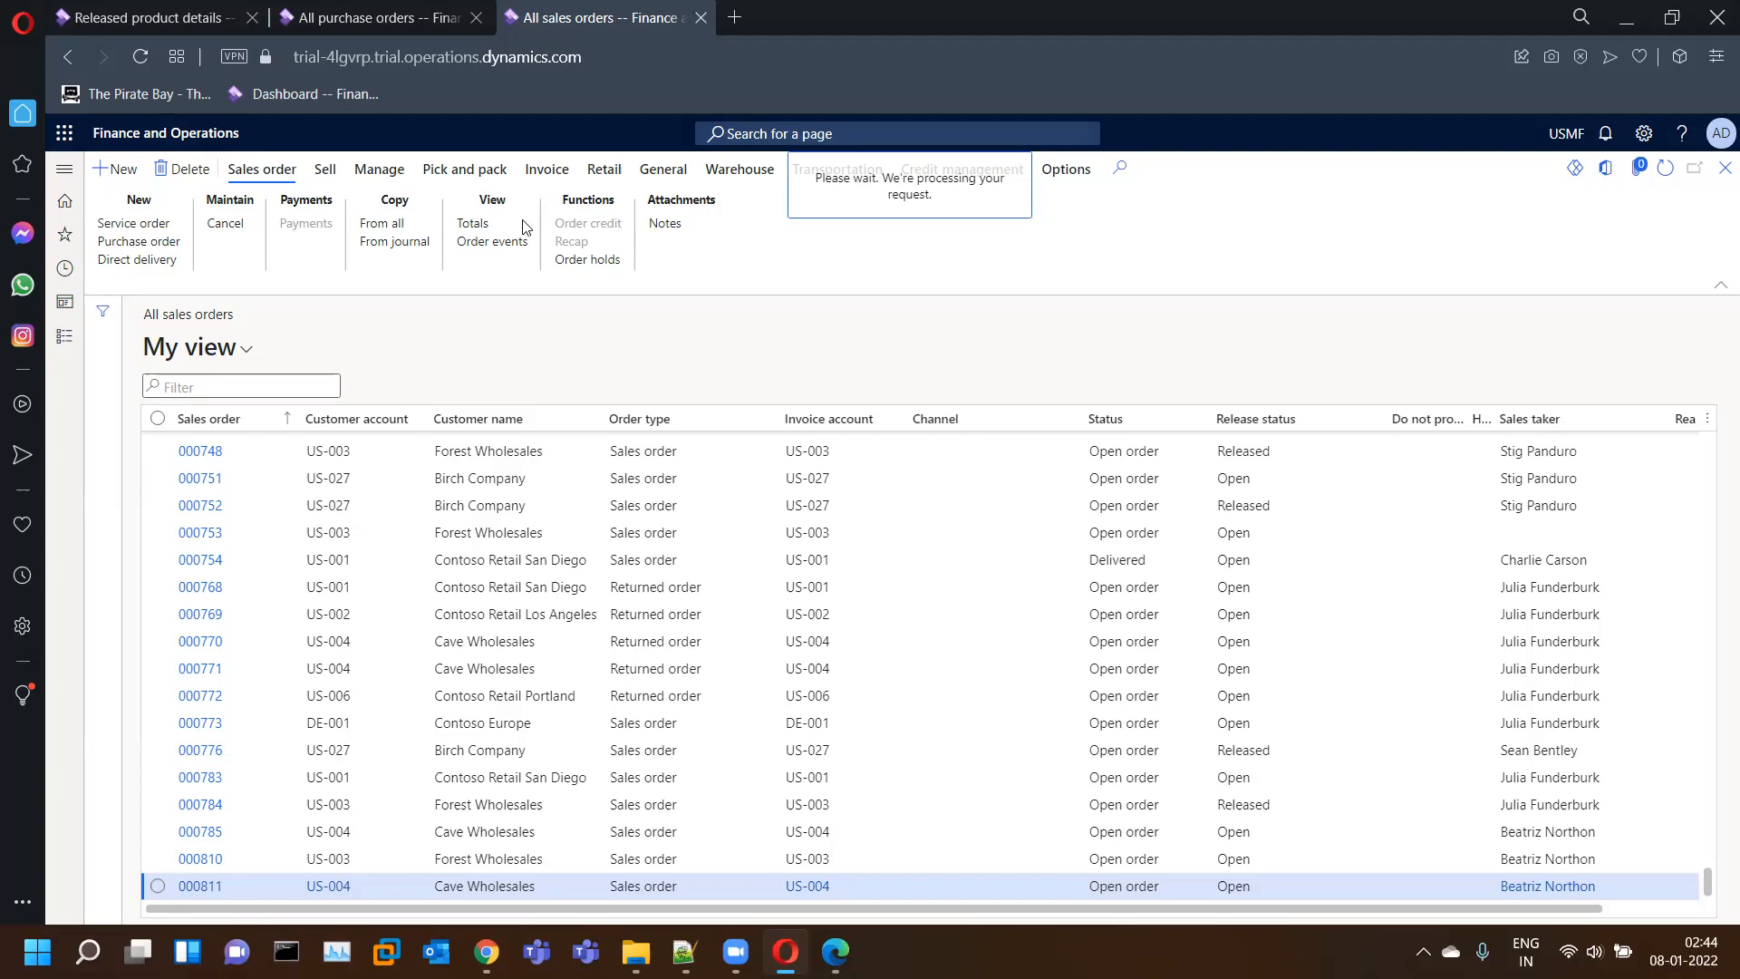
pyautogui.click(399, 20)
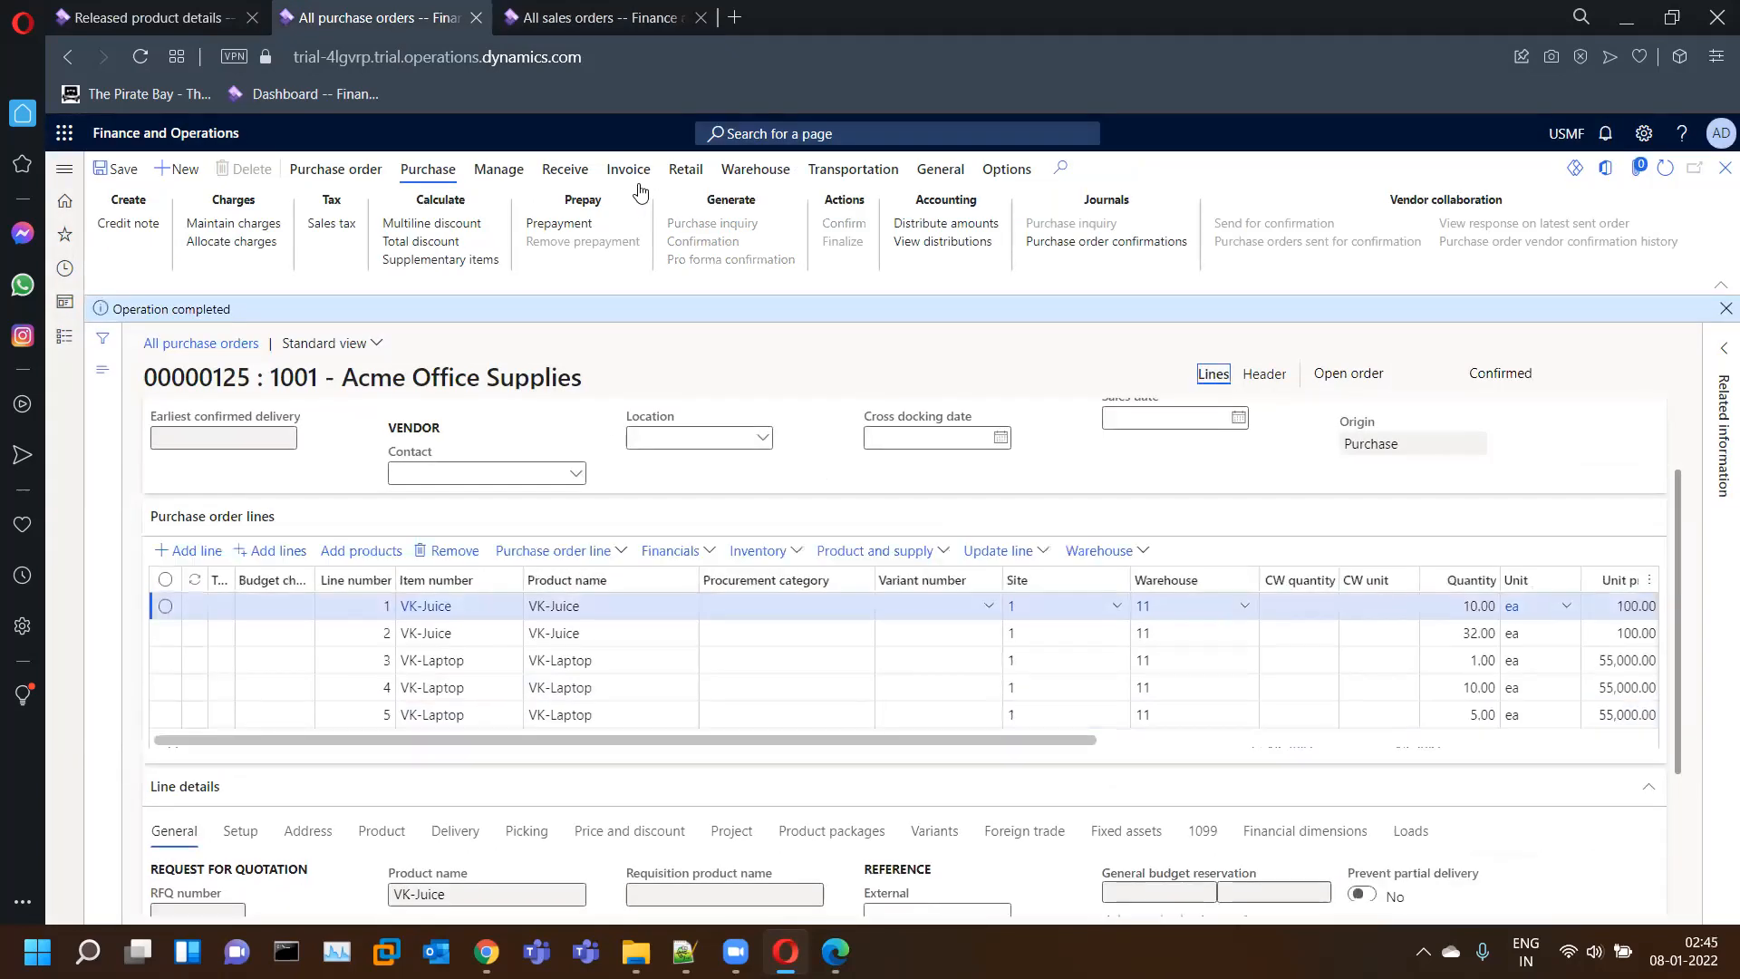
# - Start posting a product receipt for the purchase order with the quantity parameter set to Ordered quantity
pyautogui.click(564, 168)
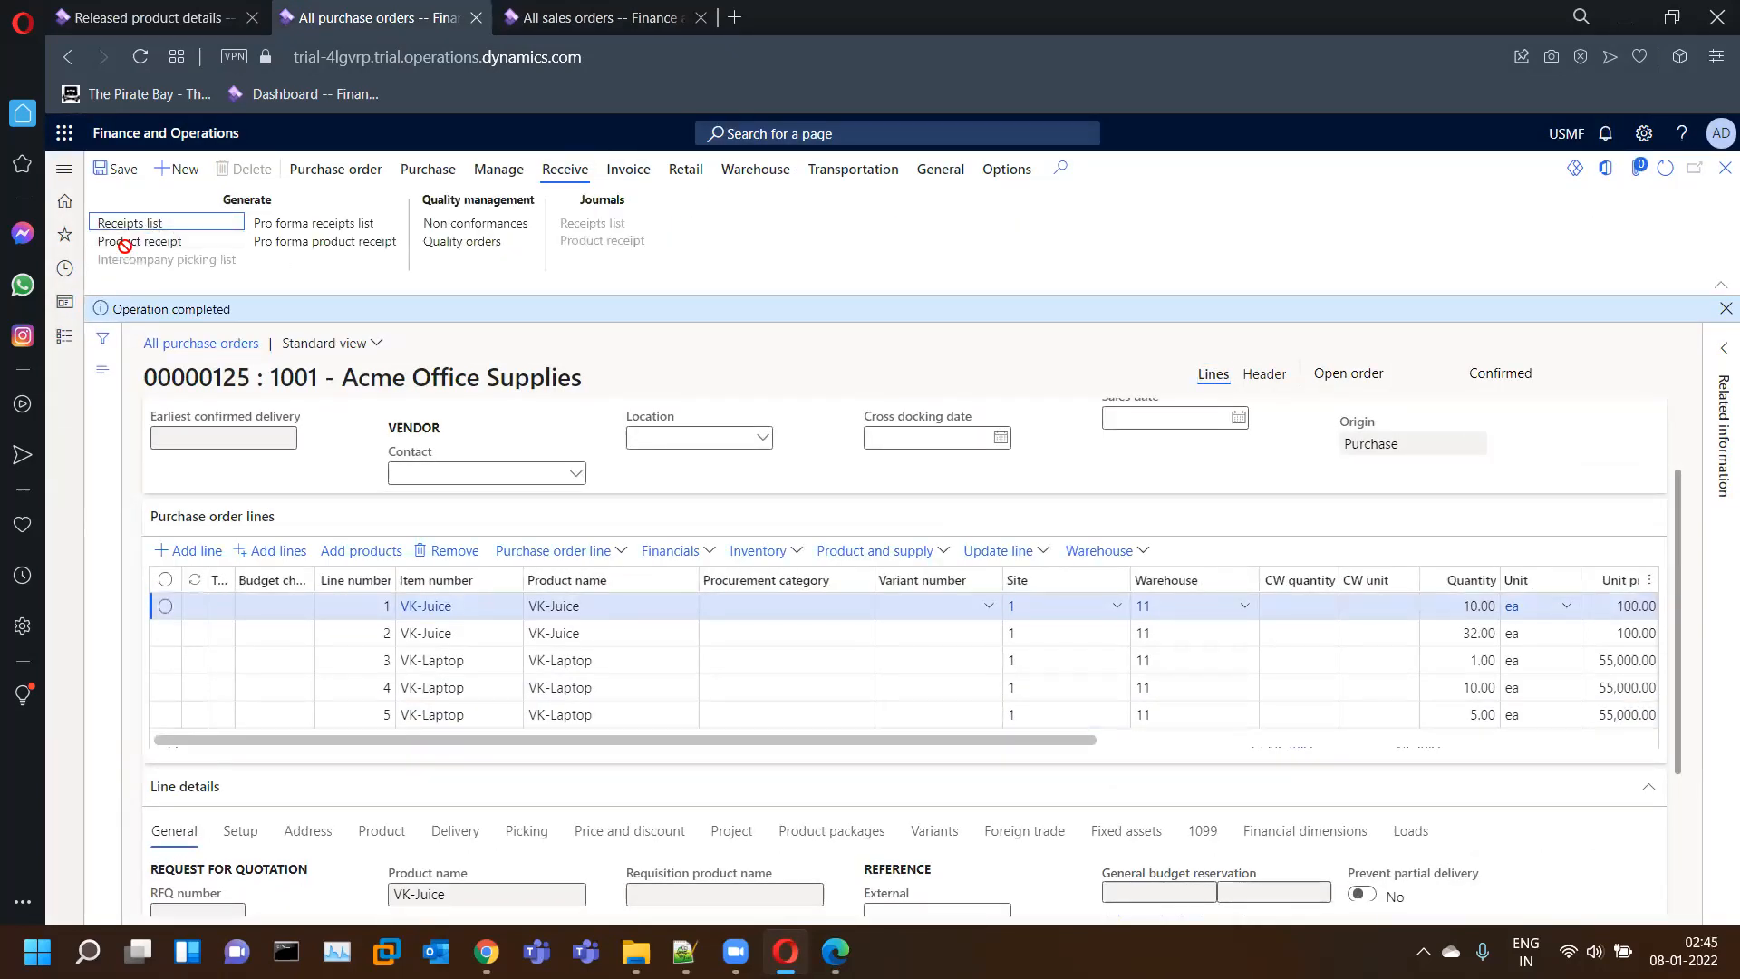
pyautogui.click(127, 241)
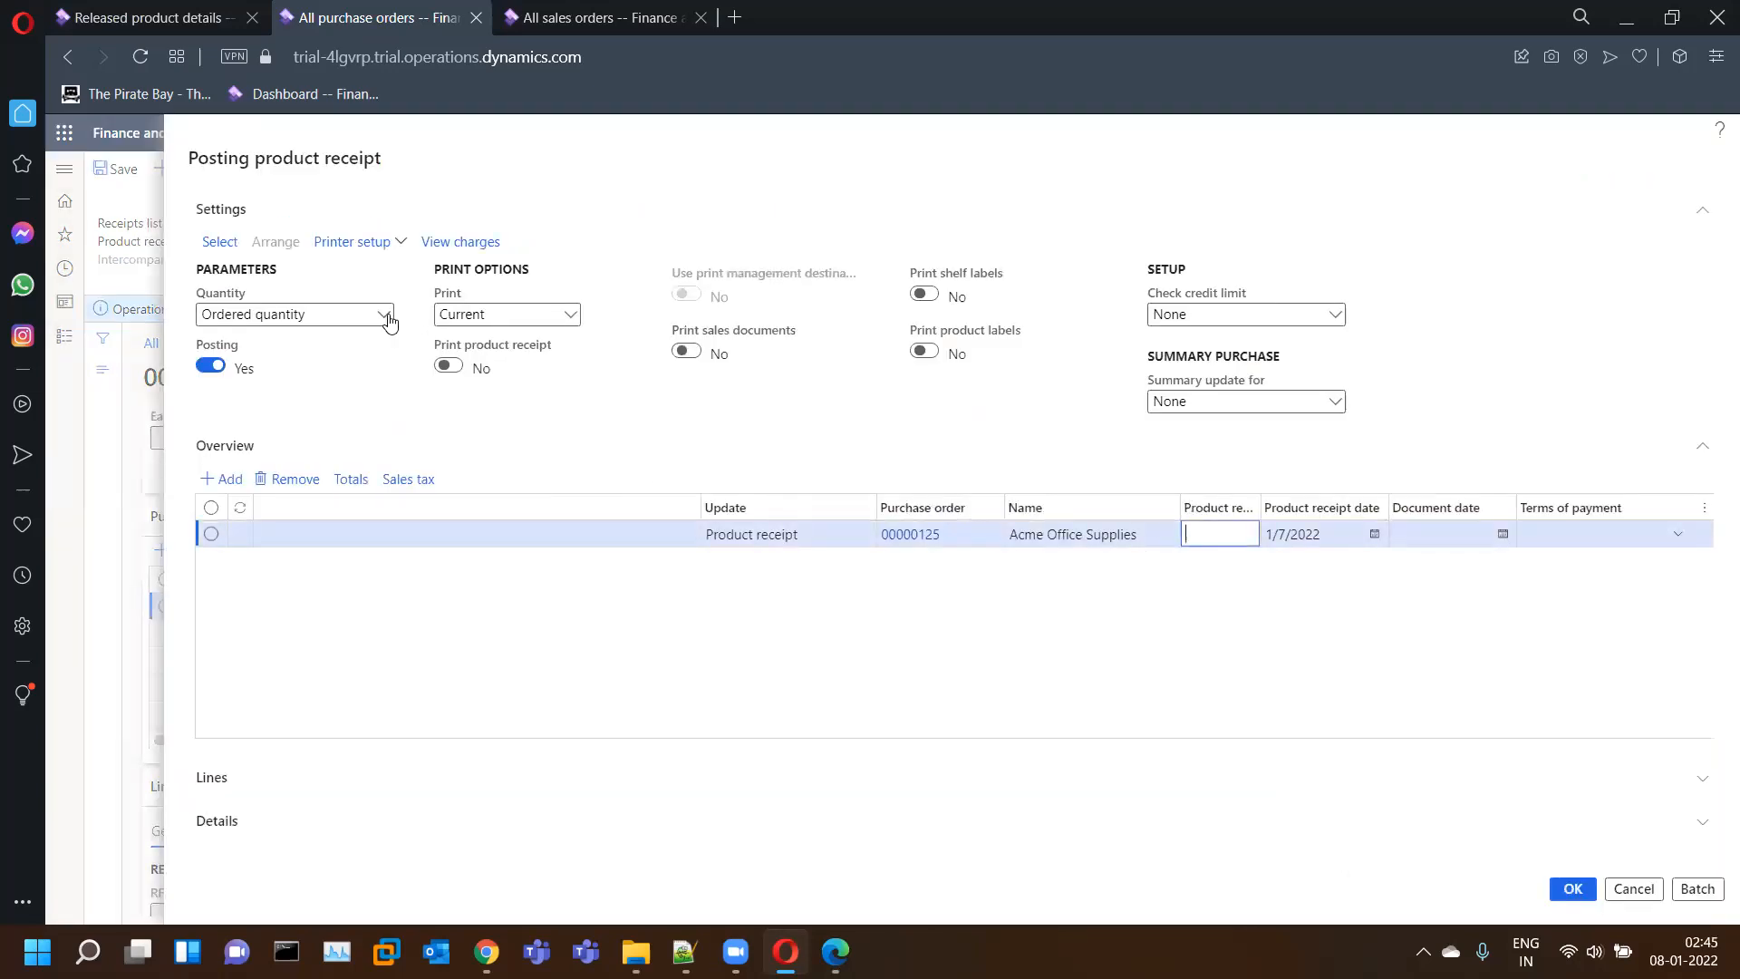
pyautogui.click(383, 317)
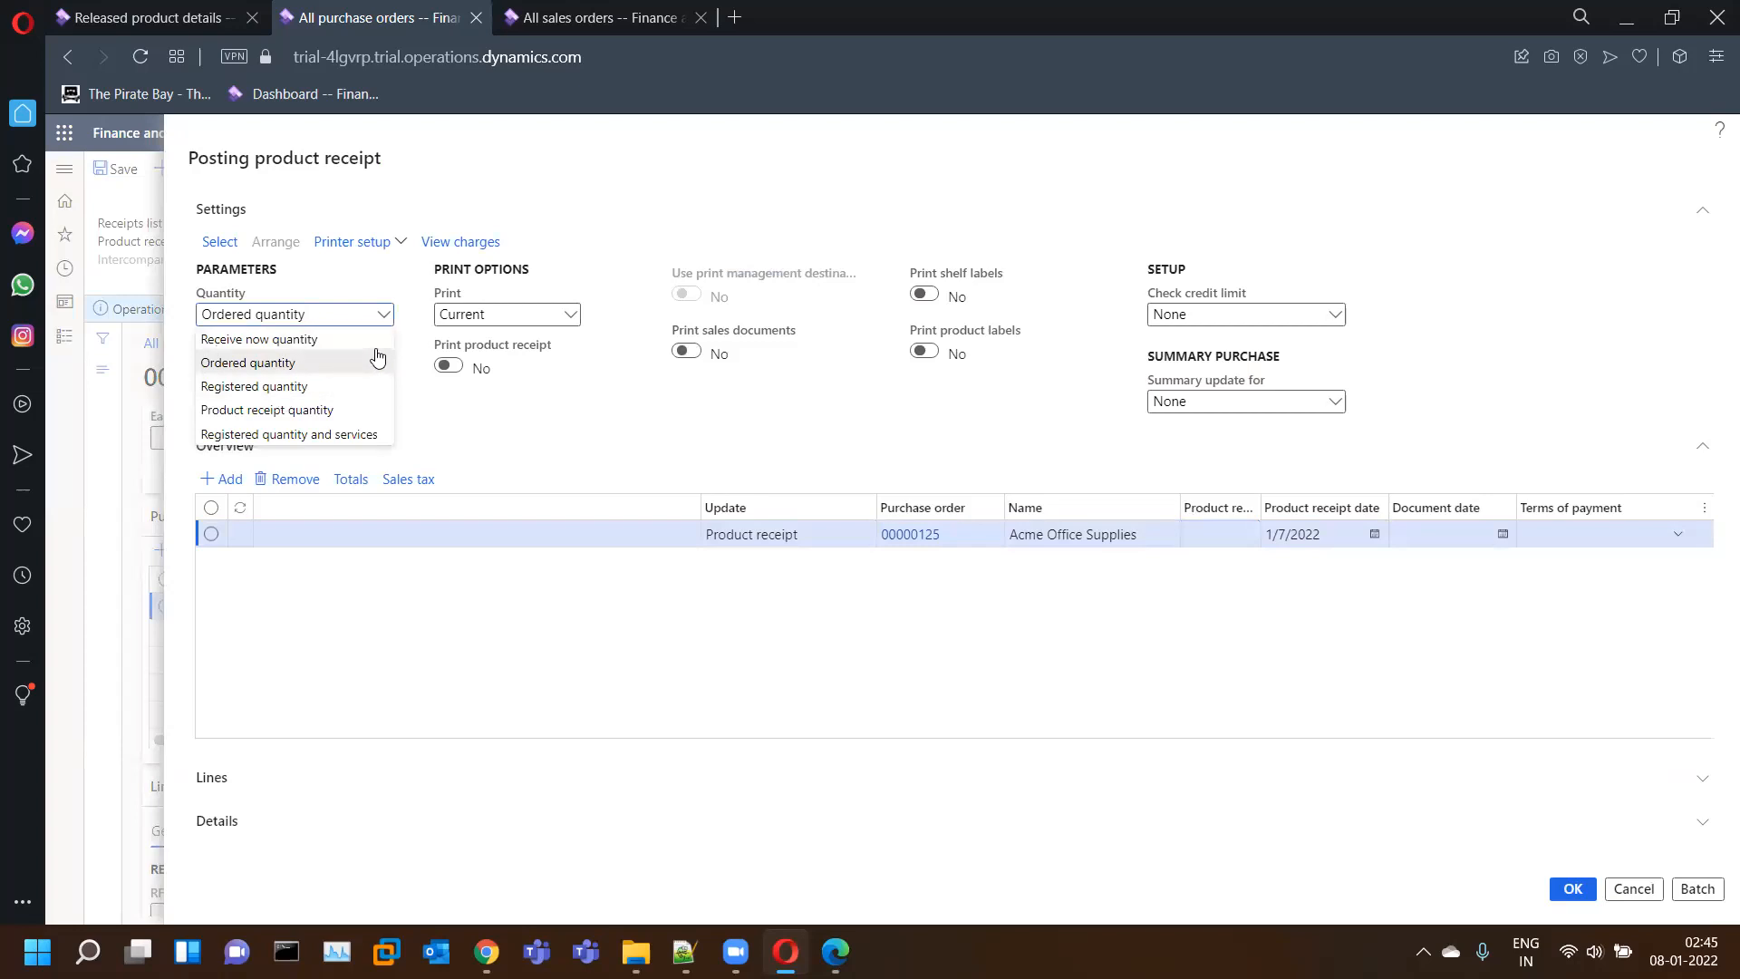
pyautogui.click(323, 364)
# - Expand the product receipt's lines and review the quantities and prices of the VK-Juice and VK-Laptop lines
pyautogui.click(255, 782)
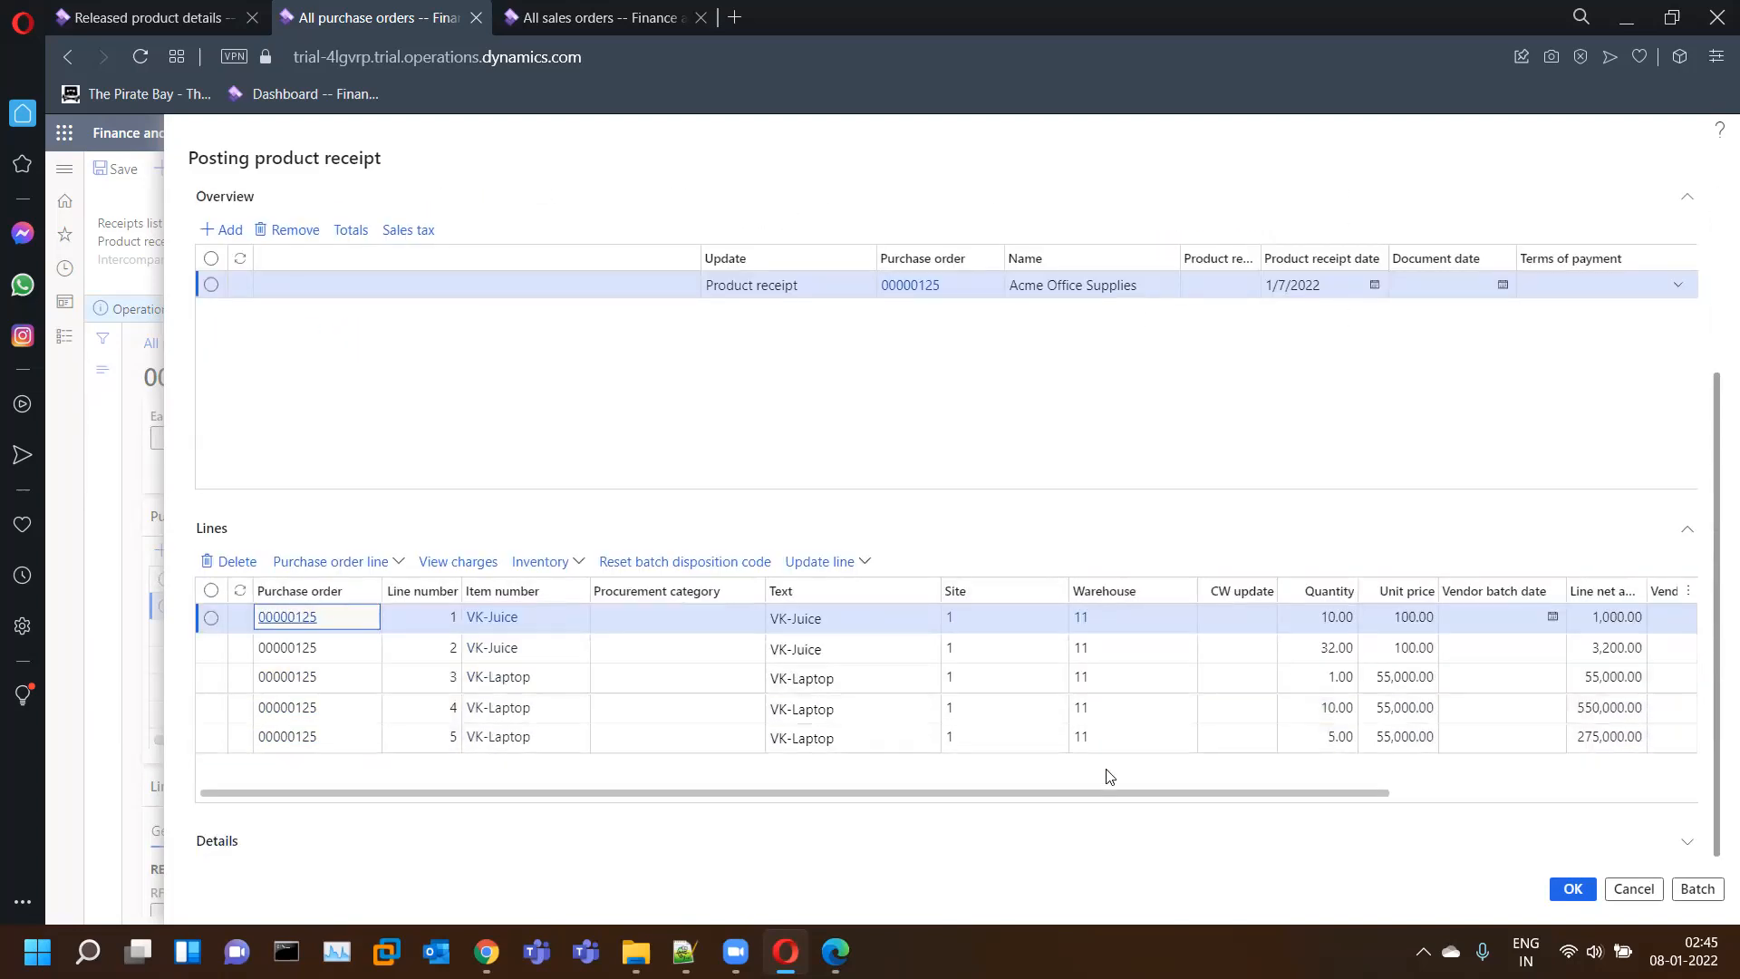
pyautogui.moveTo(1107, 795); pyautogui.dragTo(1334, 791)
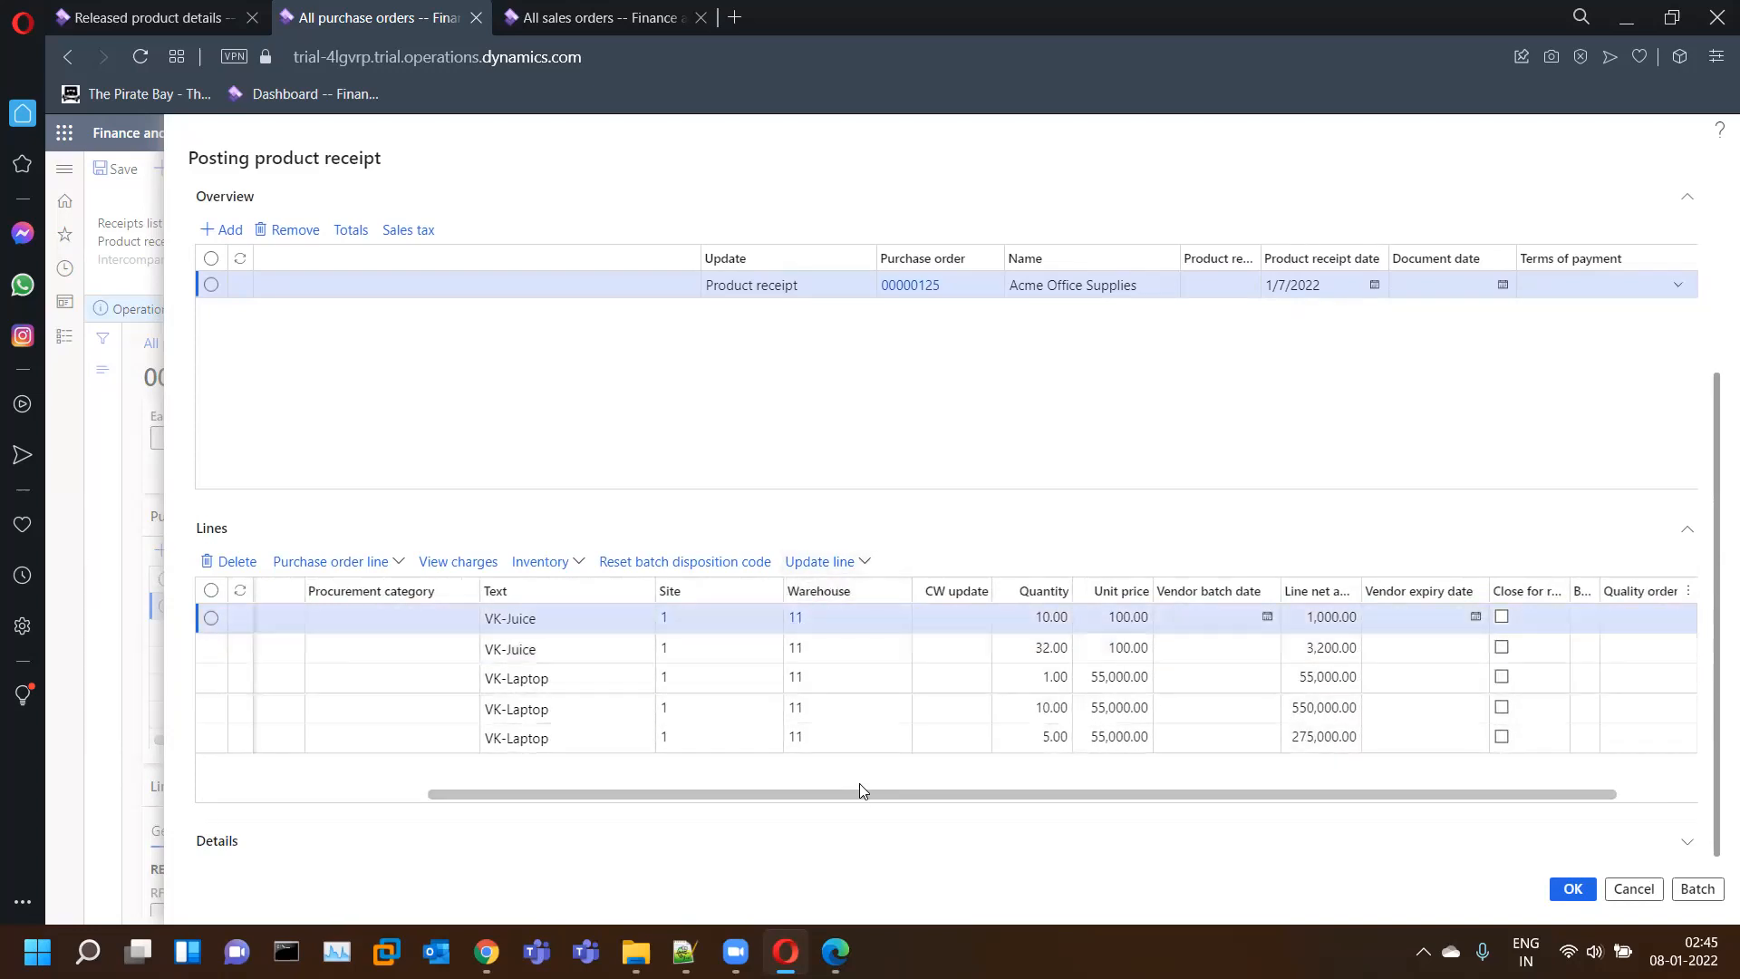
pyautogui.moveTo(861, 794); pyautogui.dragTo(637, 816)
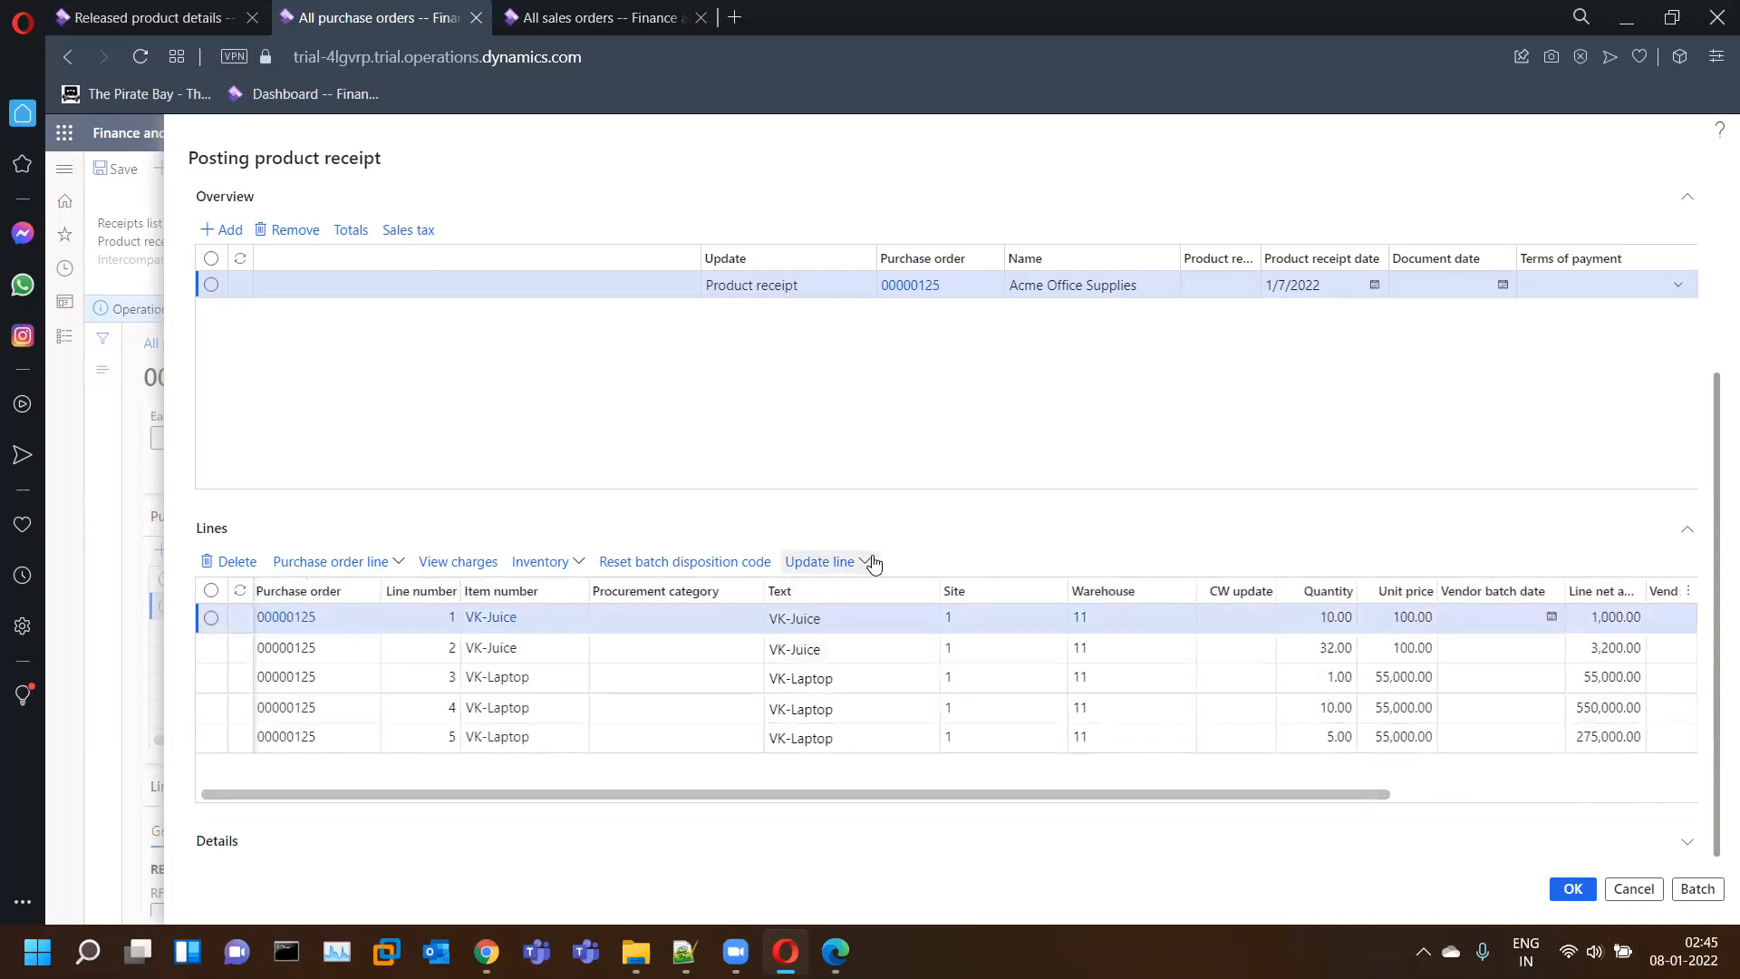
pyautogui.scroll(3, 1029, 540)
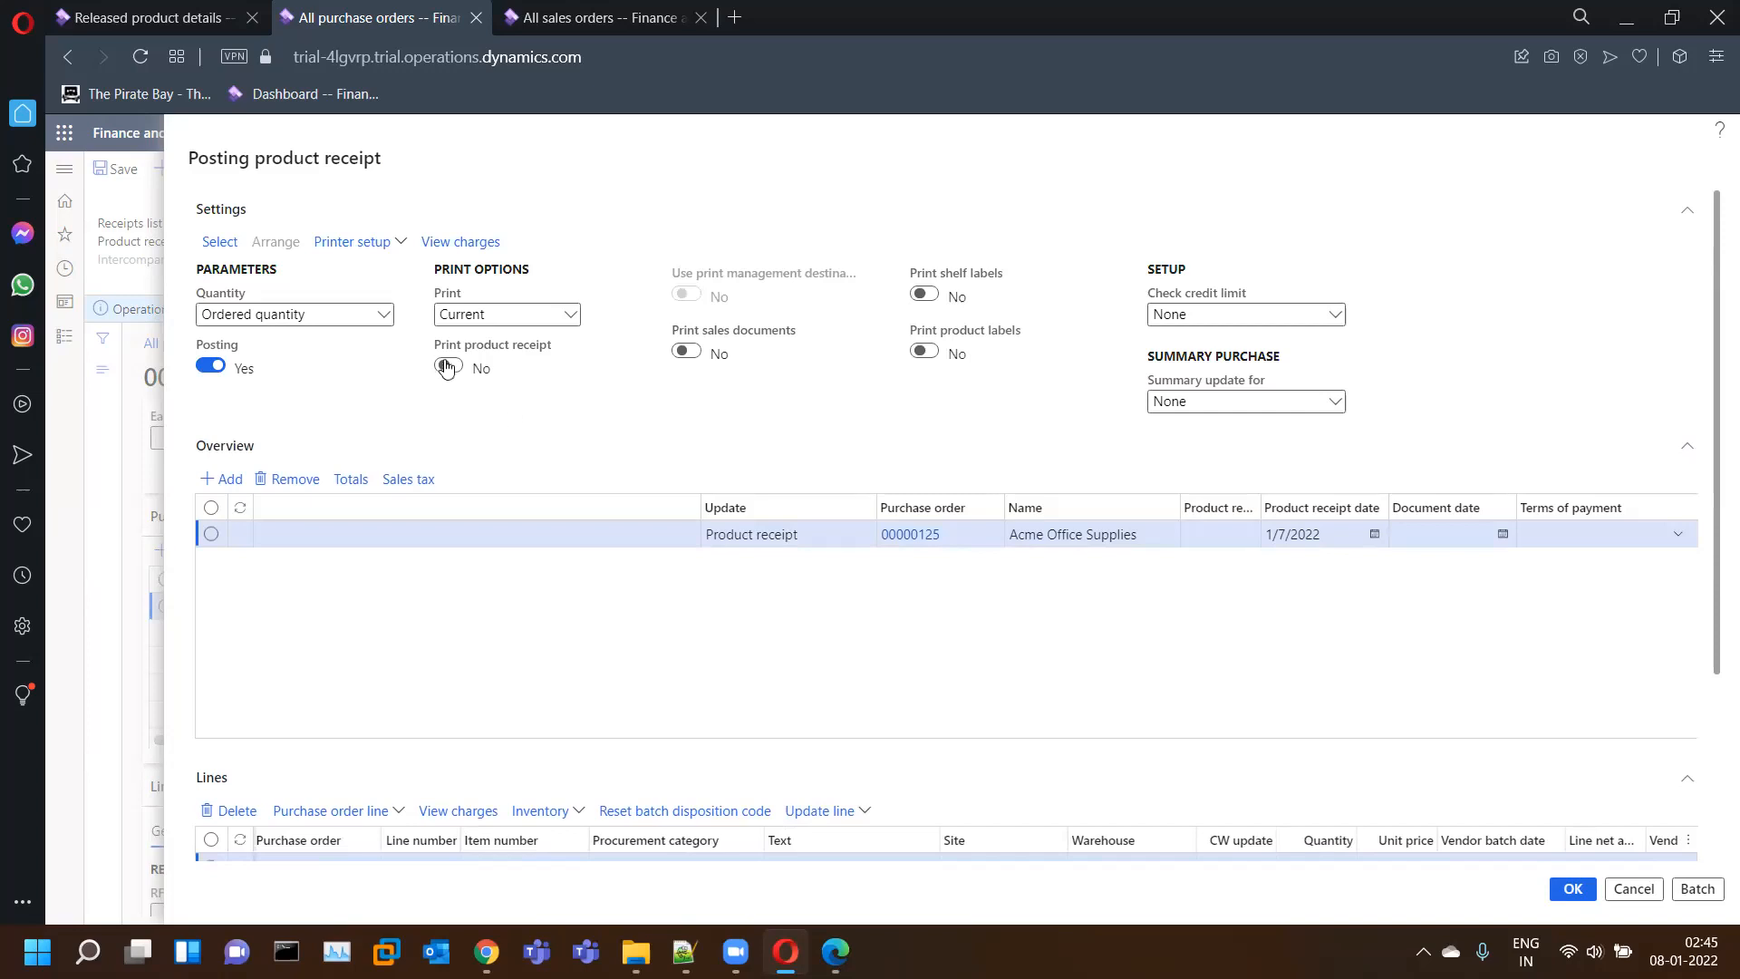
# - Set the product receipt's quantity parameter to Registered quantity and try to post the receipt
pyautogui.click(385, 319)
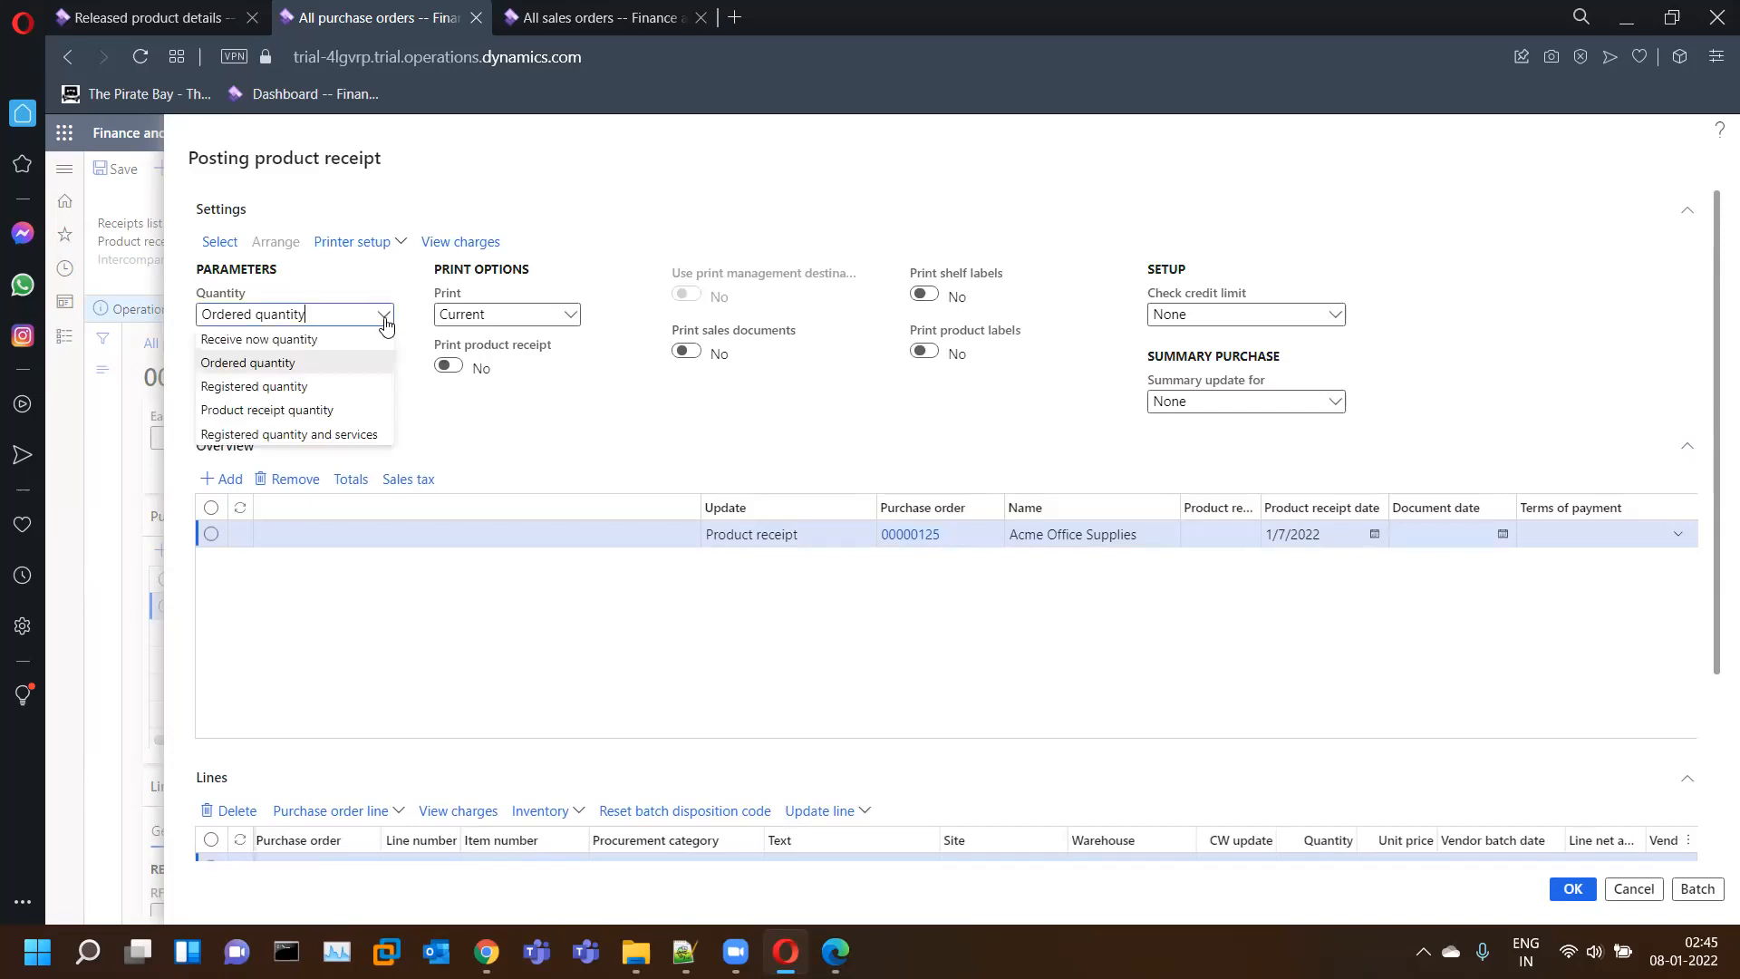
pyautogui.click(299, 386)
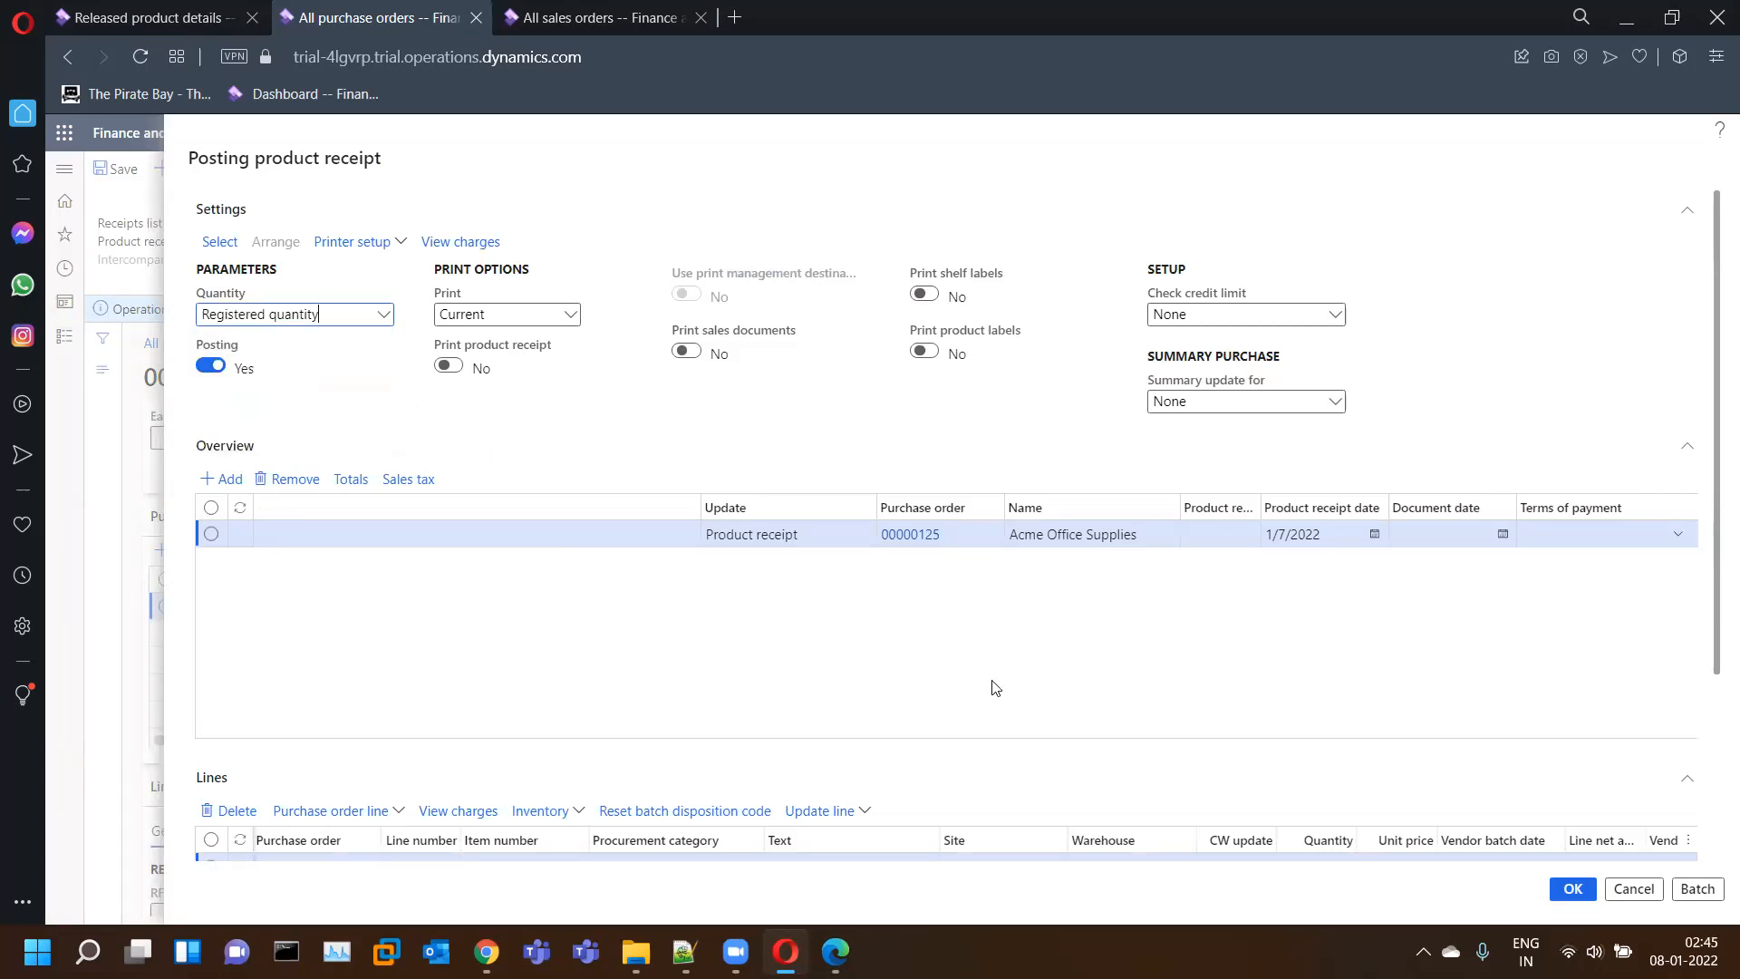
pyautogui.scroll(-3, 995, 687)
pyautogui.moveTo(1251, 796); pyautogui.dragTo(1588, 832)
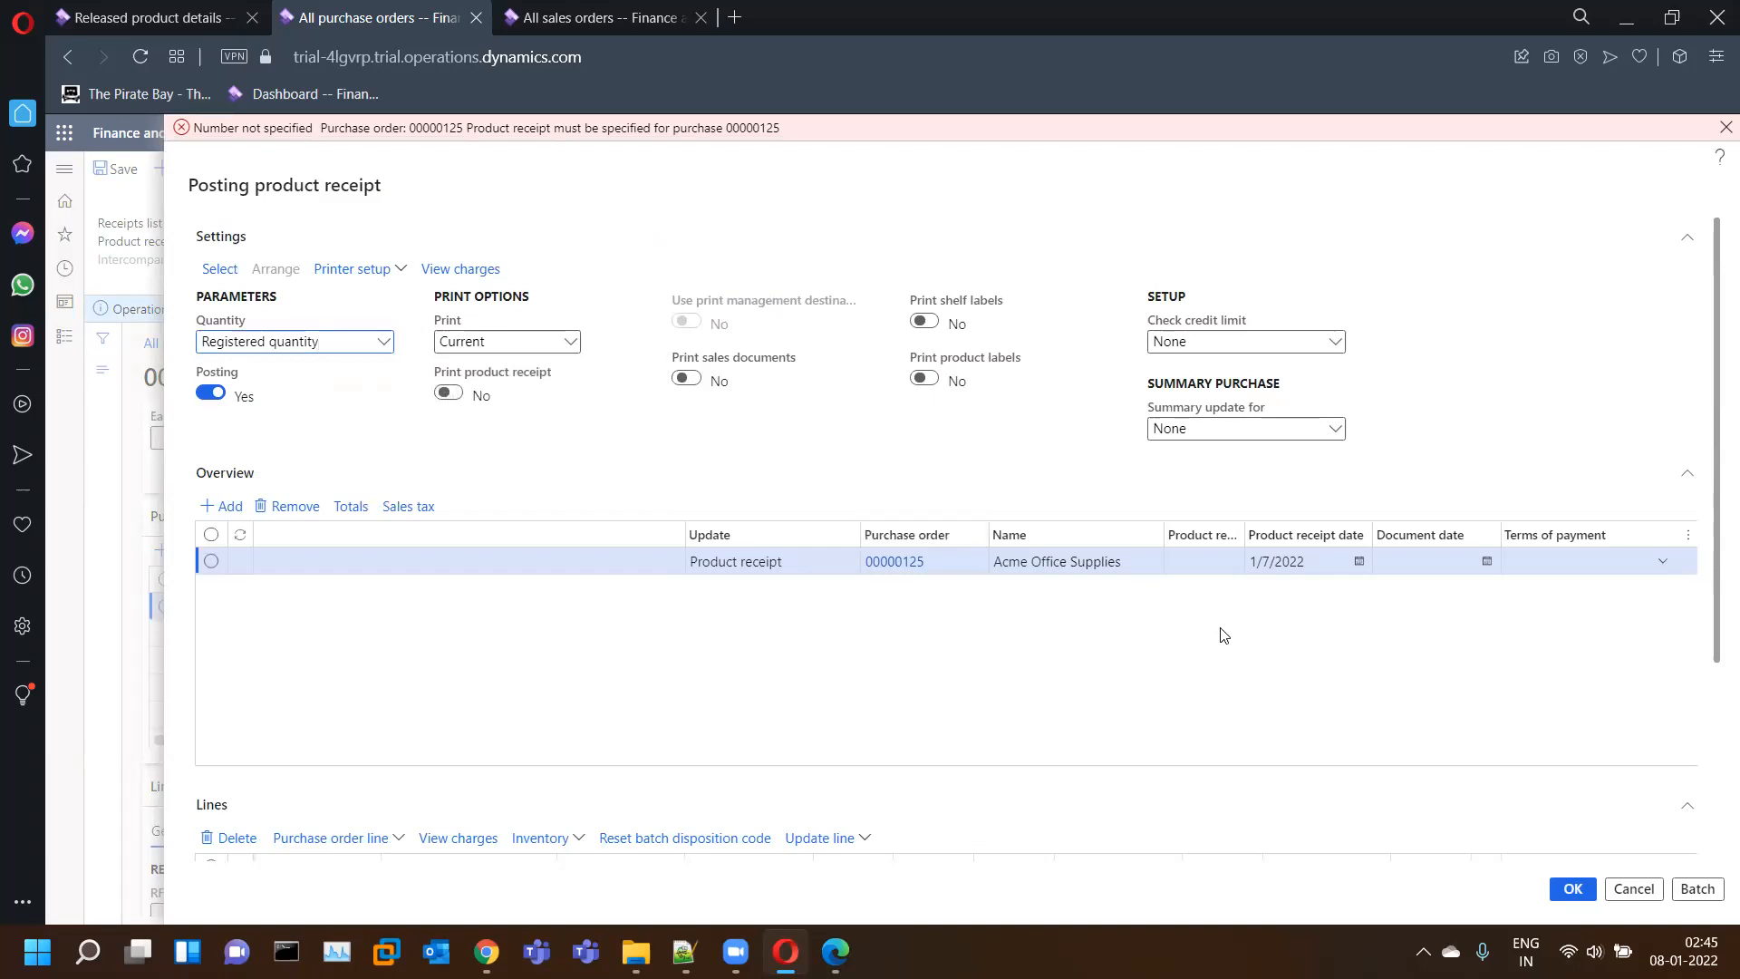
# - Enter a product receipt number for the Acme Office Supplies purchase order and post the receipt
pyautogui.click(1212, 563)
pyautogui.write('4GV4WY55HE')
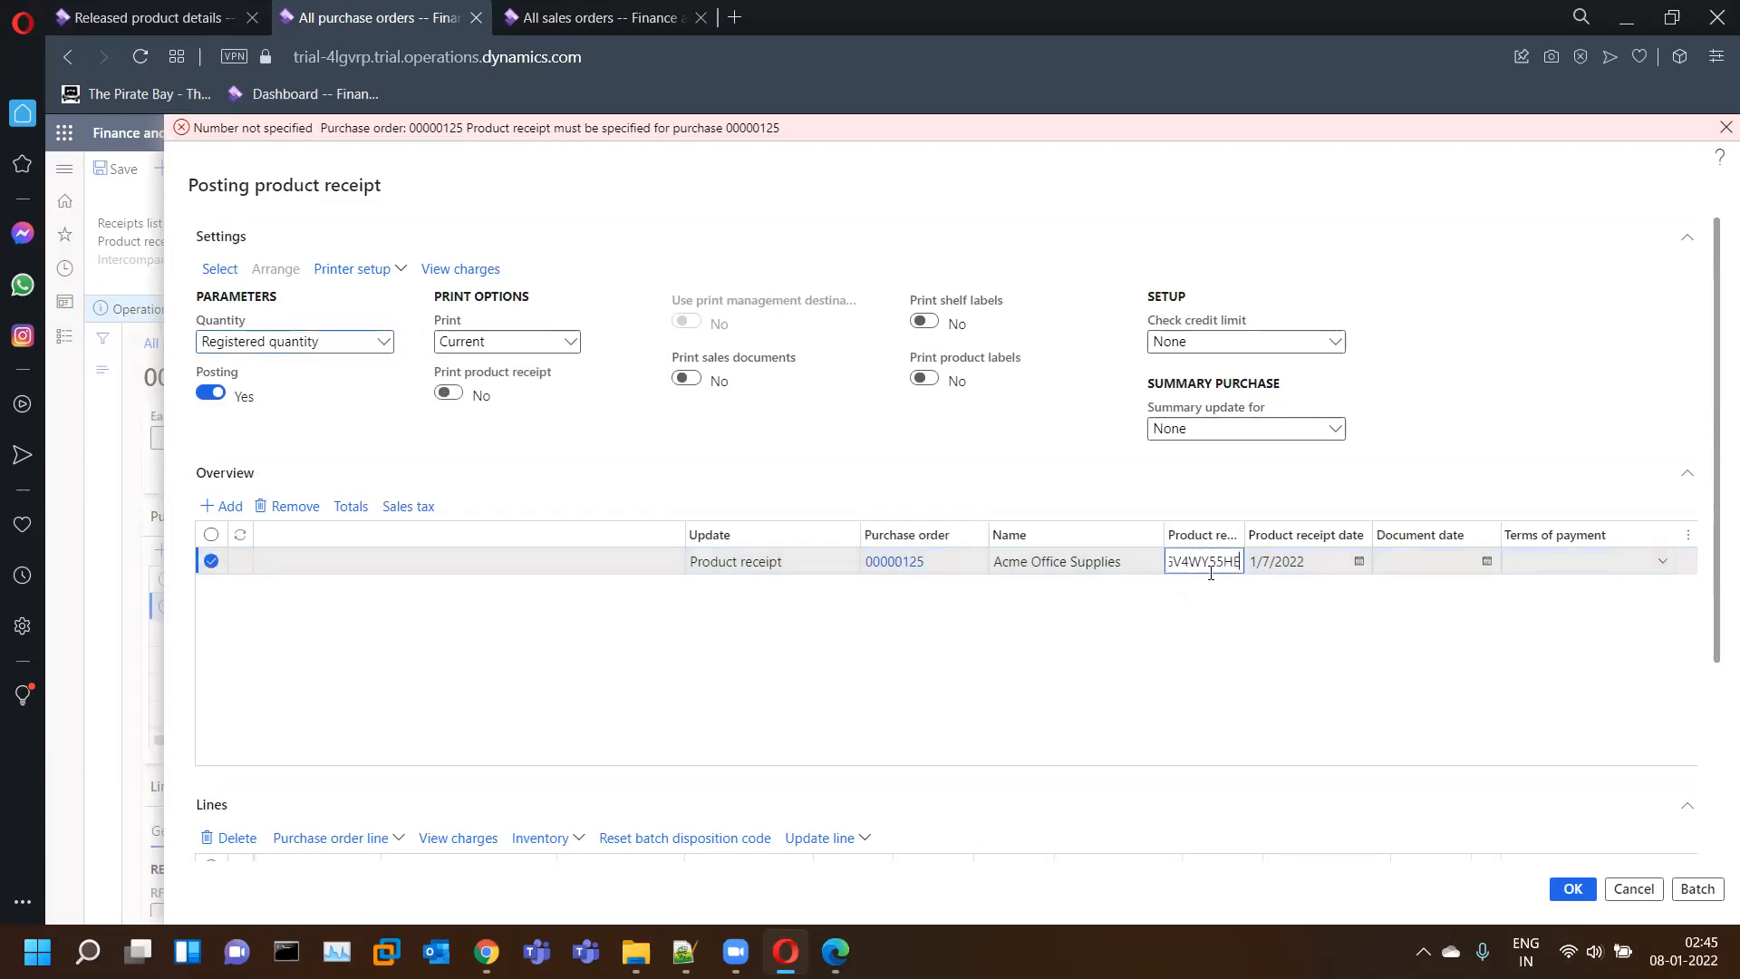
pyautogui.click(1725, 129)
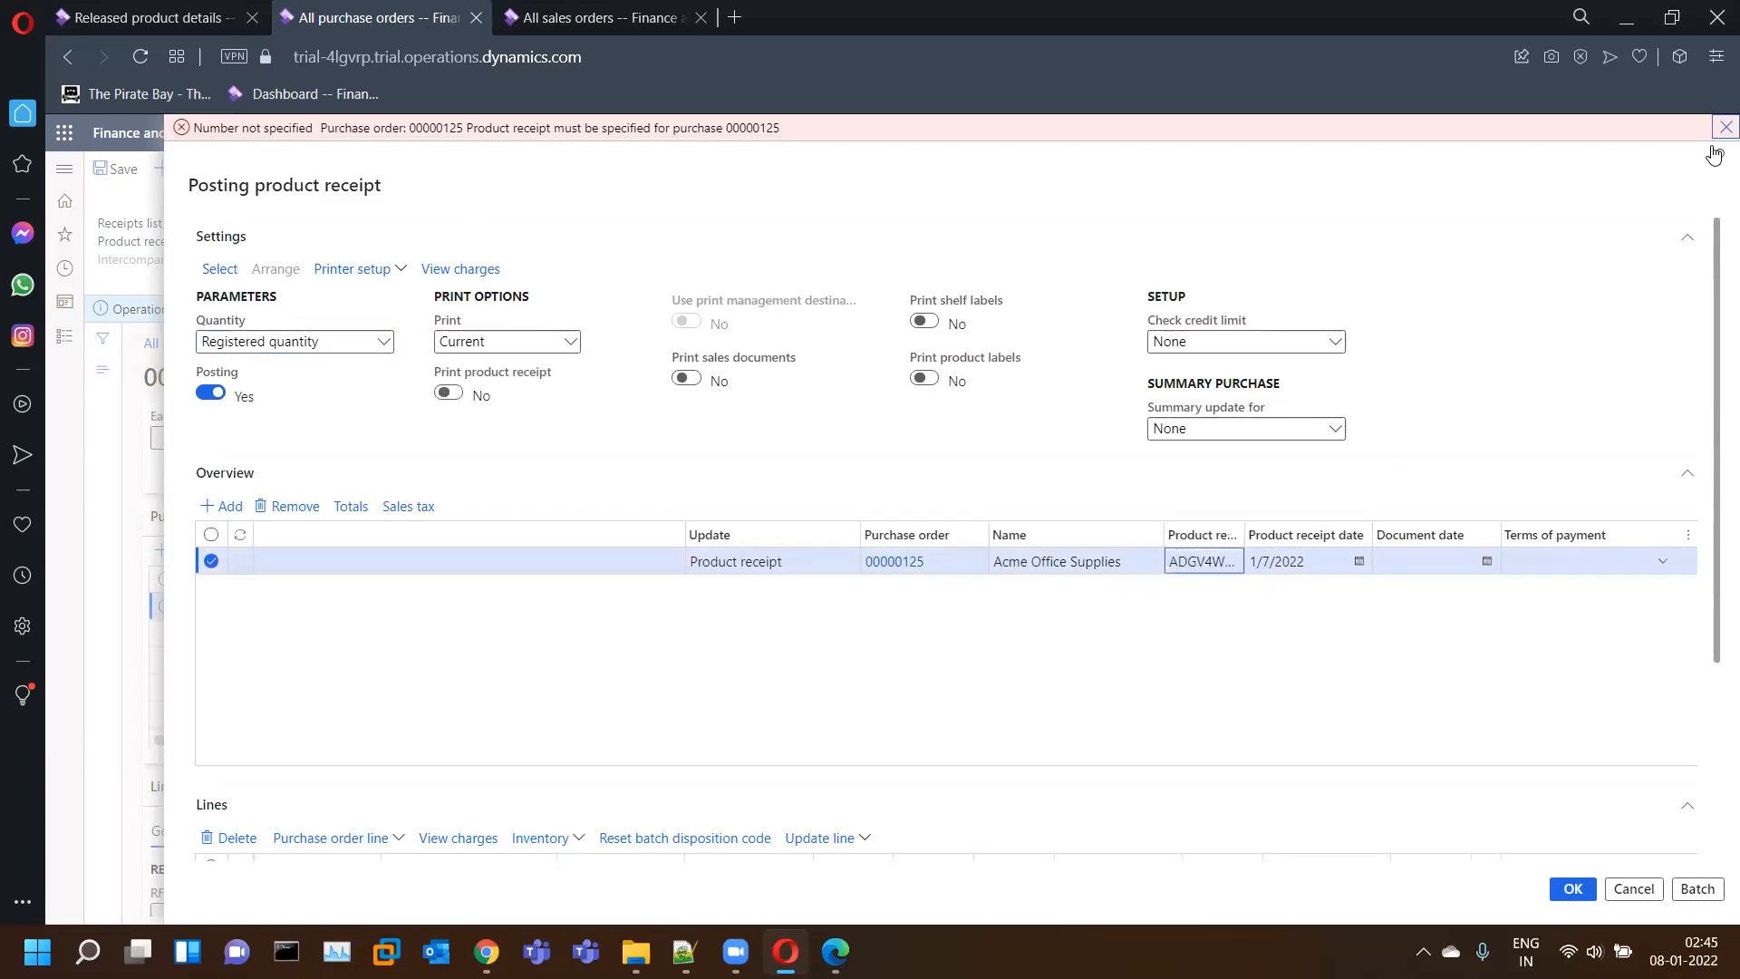
pyautogui.scroll(-3, 1150, 618)
pyautogui.click(1586, 898)
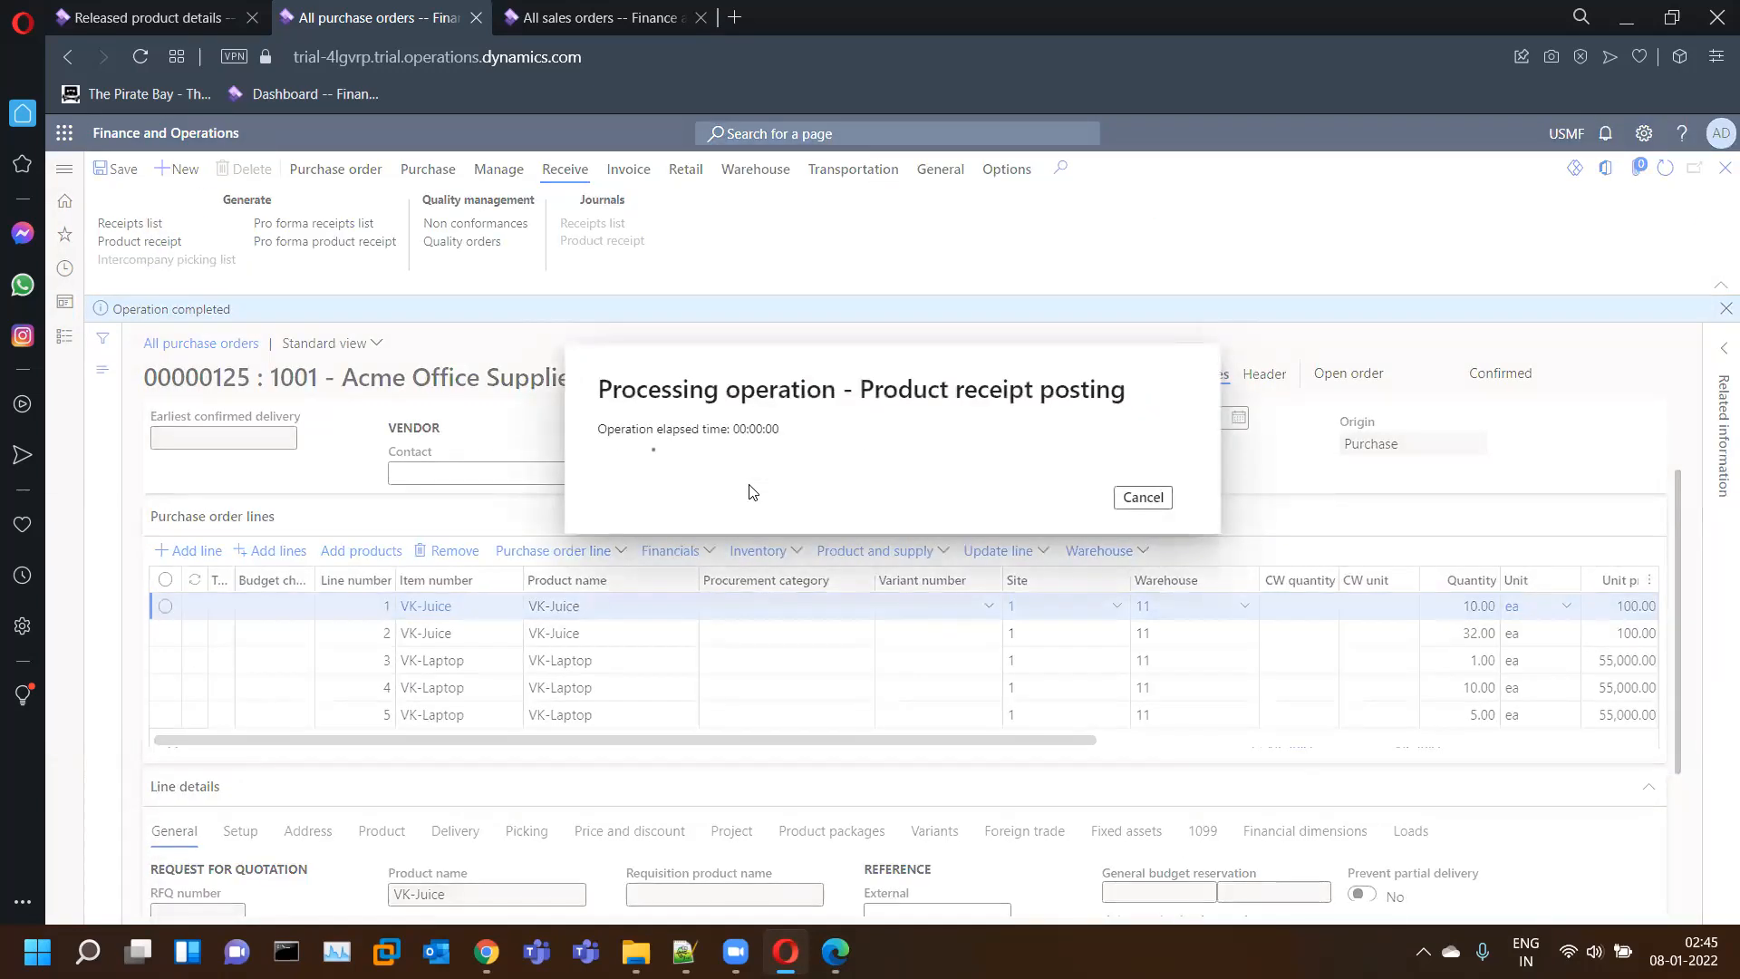
# - Switch to the All sales orders list and start a sales order for customer Forest Wholesales
pyautogui.click(598, 17)
pyautogui.click(1343, 290)
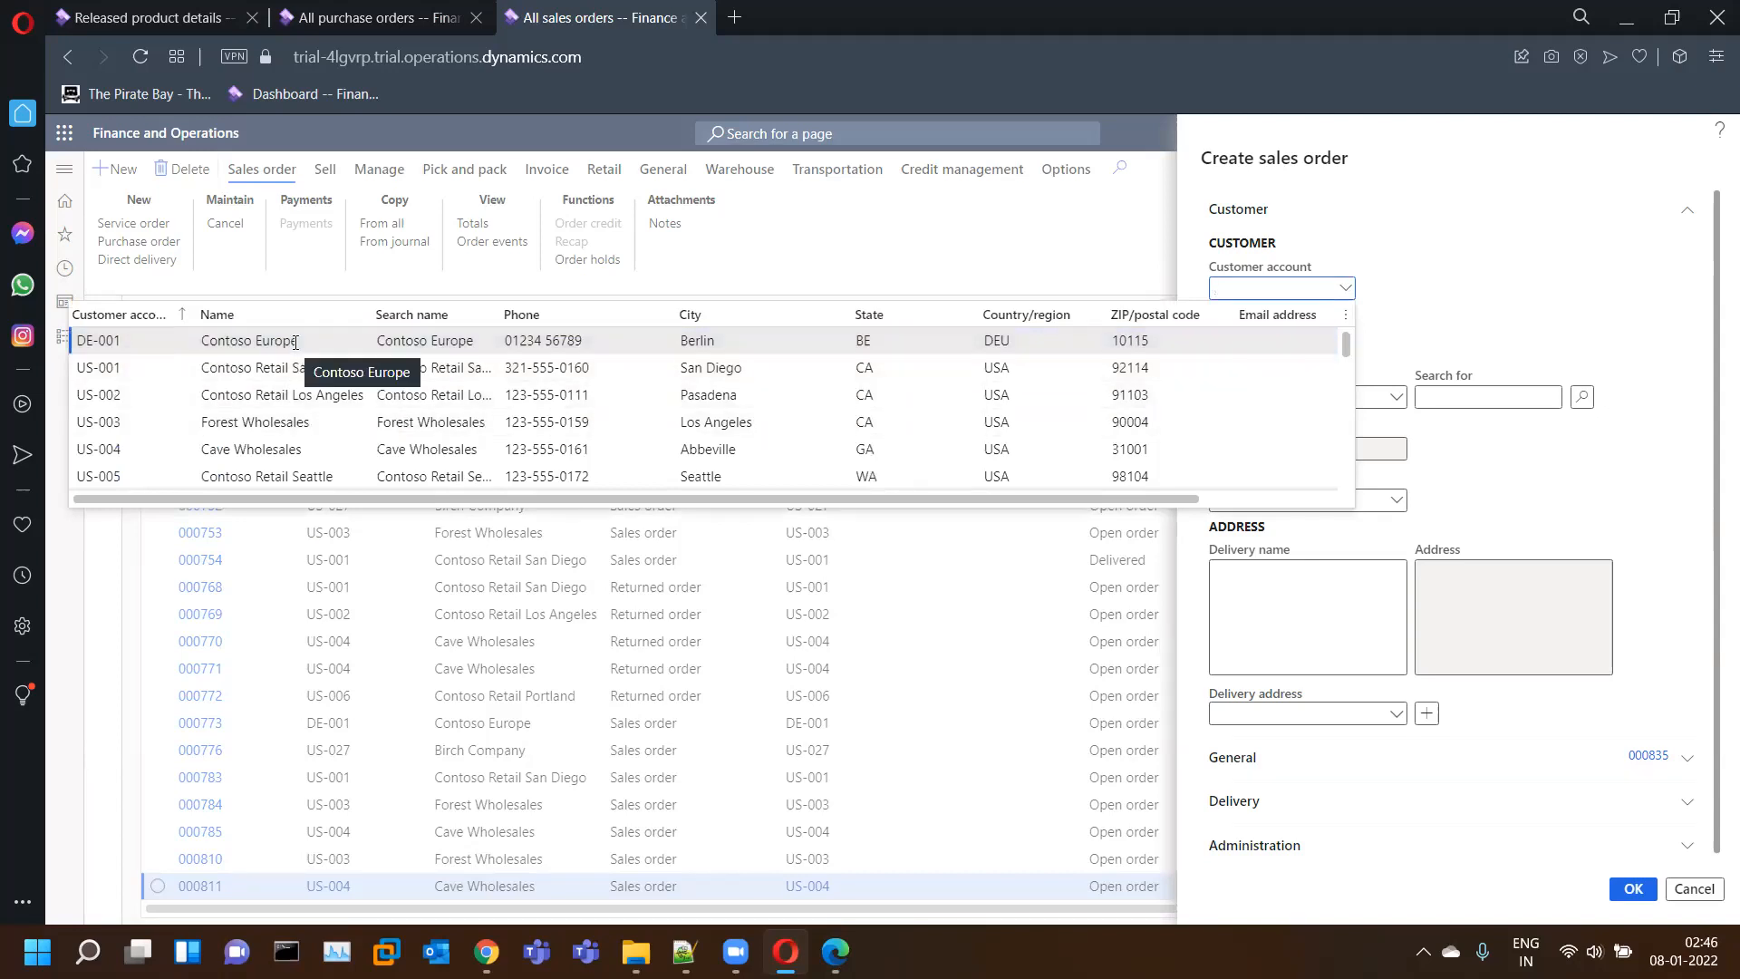
pyautogui.click(319, 422)
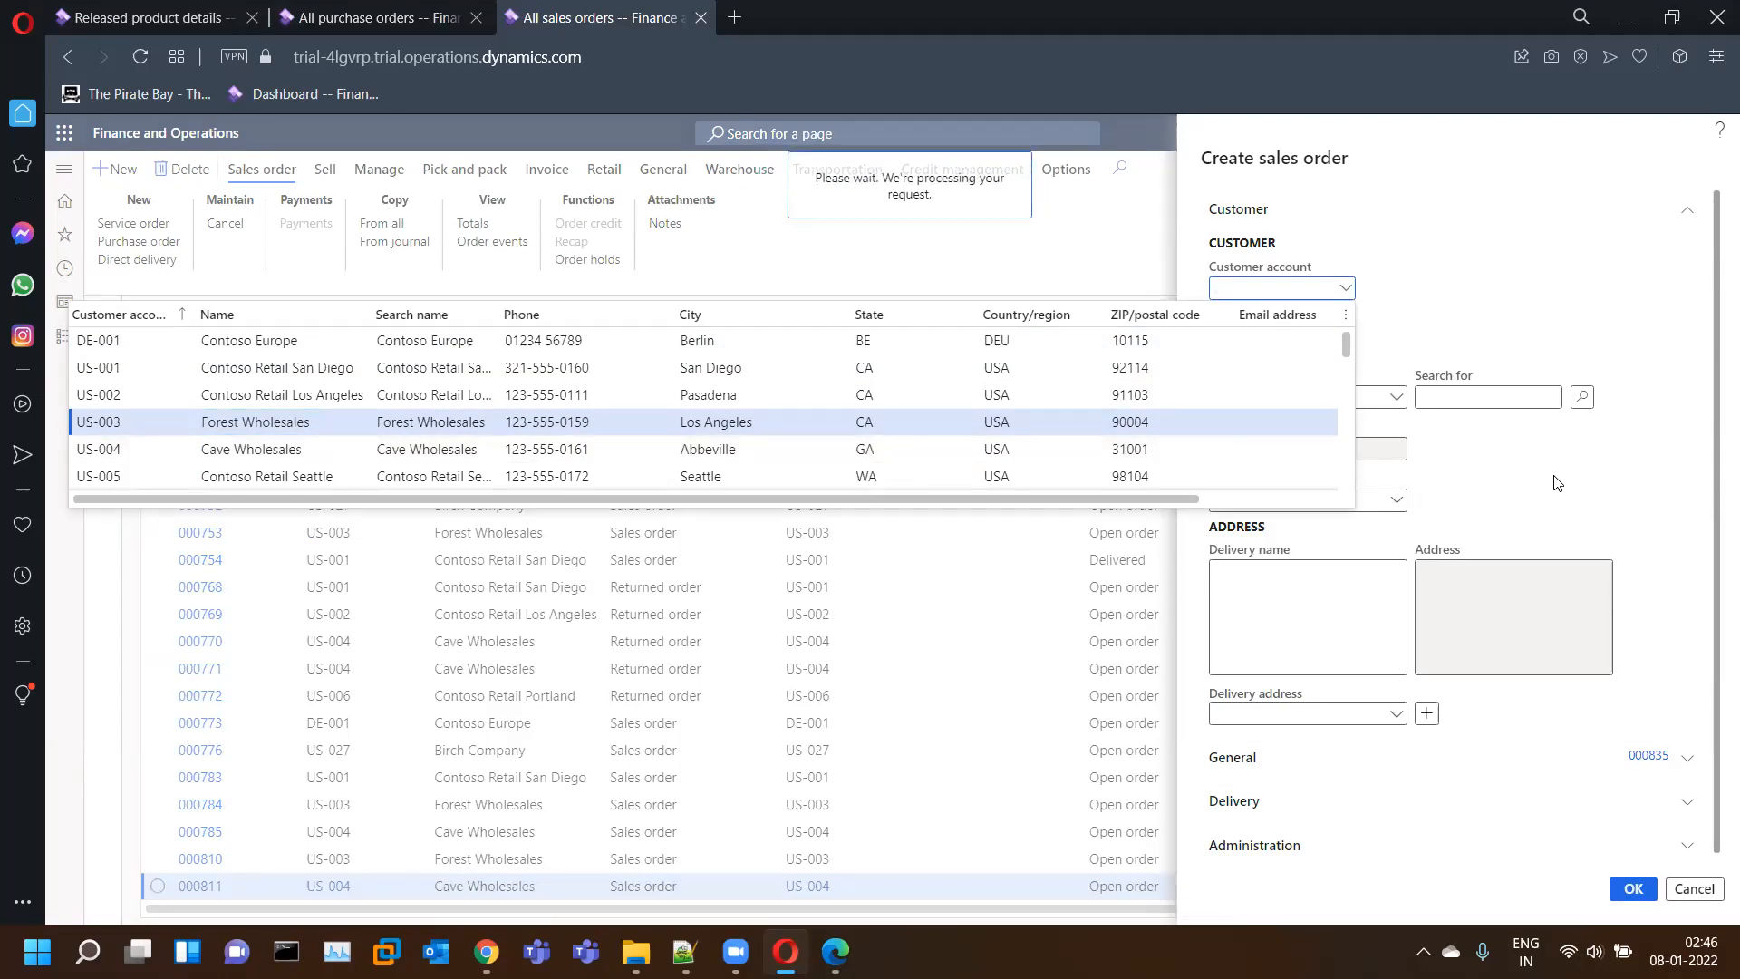
# - Set the new sales order's storage dimensions to site 1 and warehouse 11, and create the order
pyautogui.click(1280, 768)
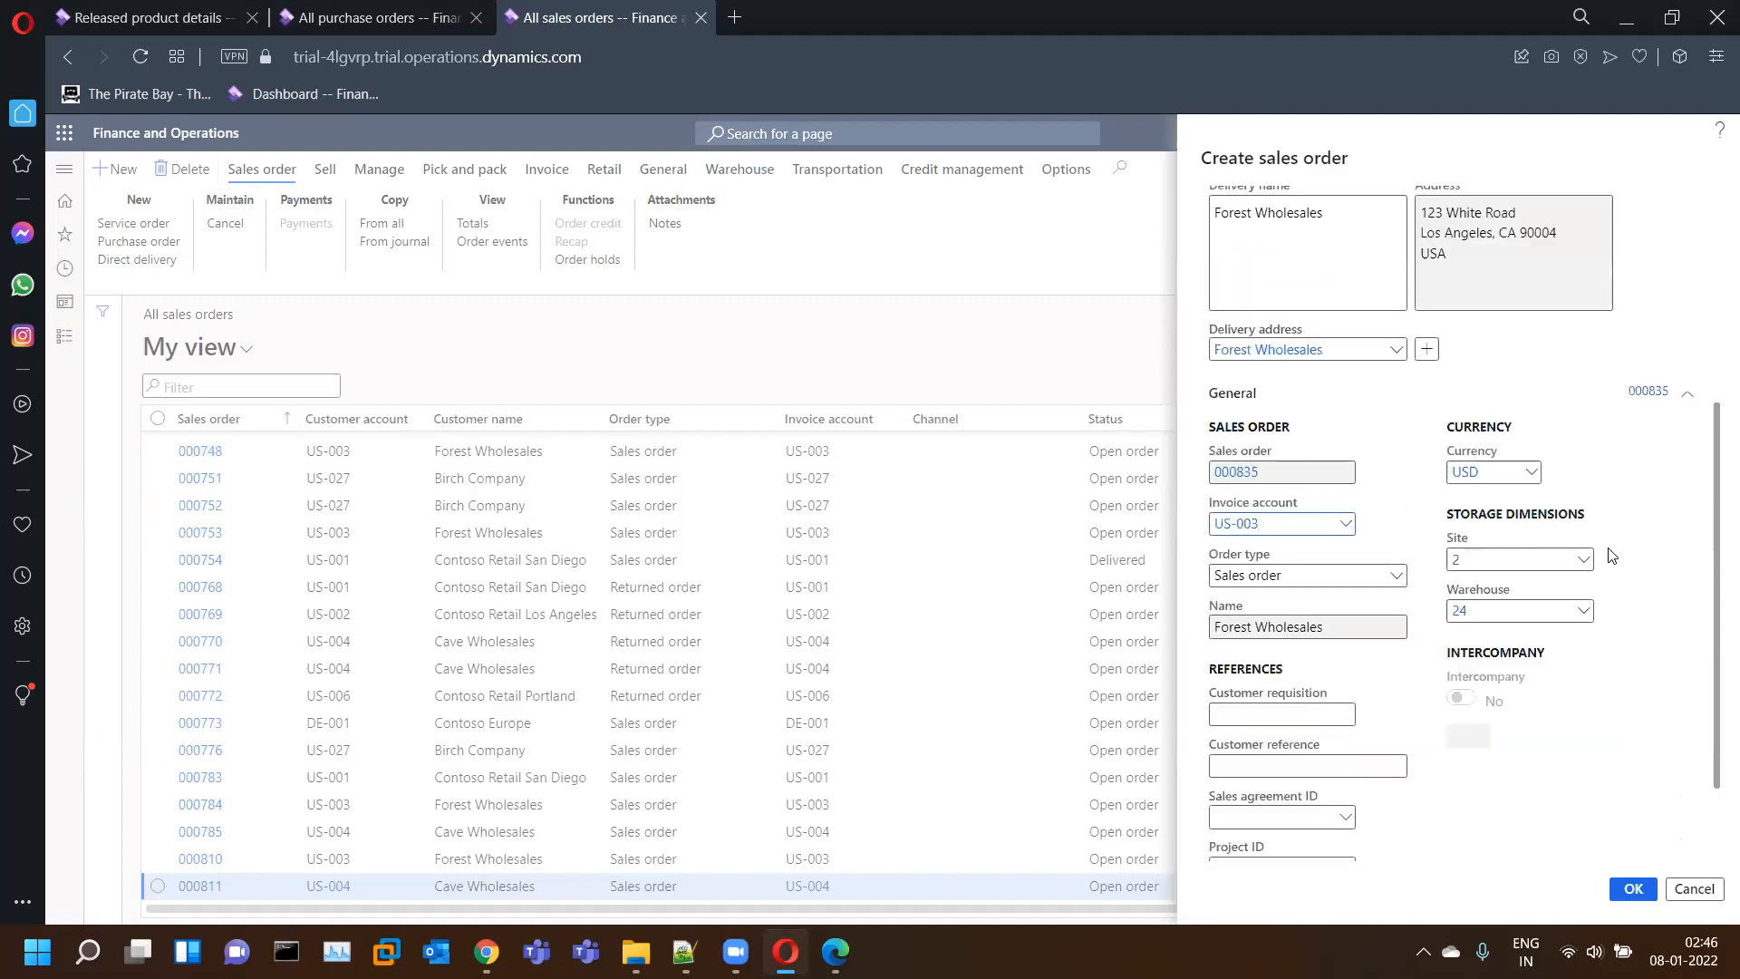
pyautogui.press('BackSpace')
pyautogui.press('Tab')
pyautogui.write('11')
pyautogui.press('Tab')
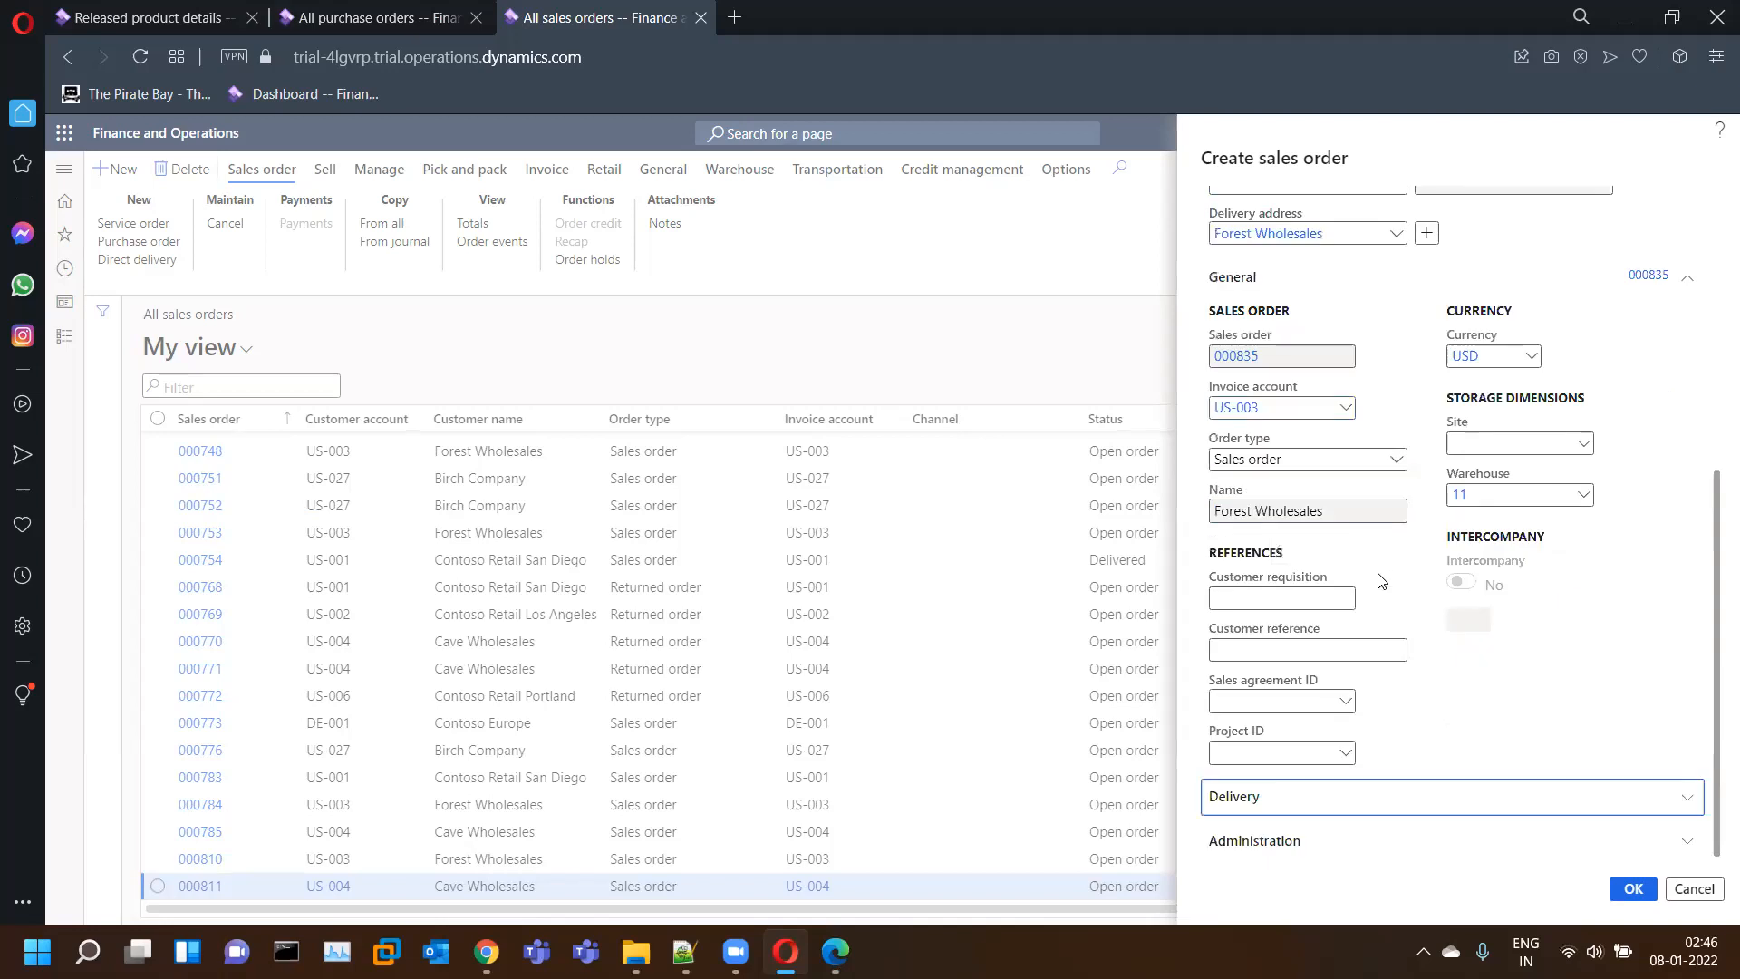
pyautogui.click(1634, 888)
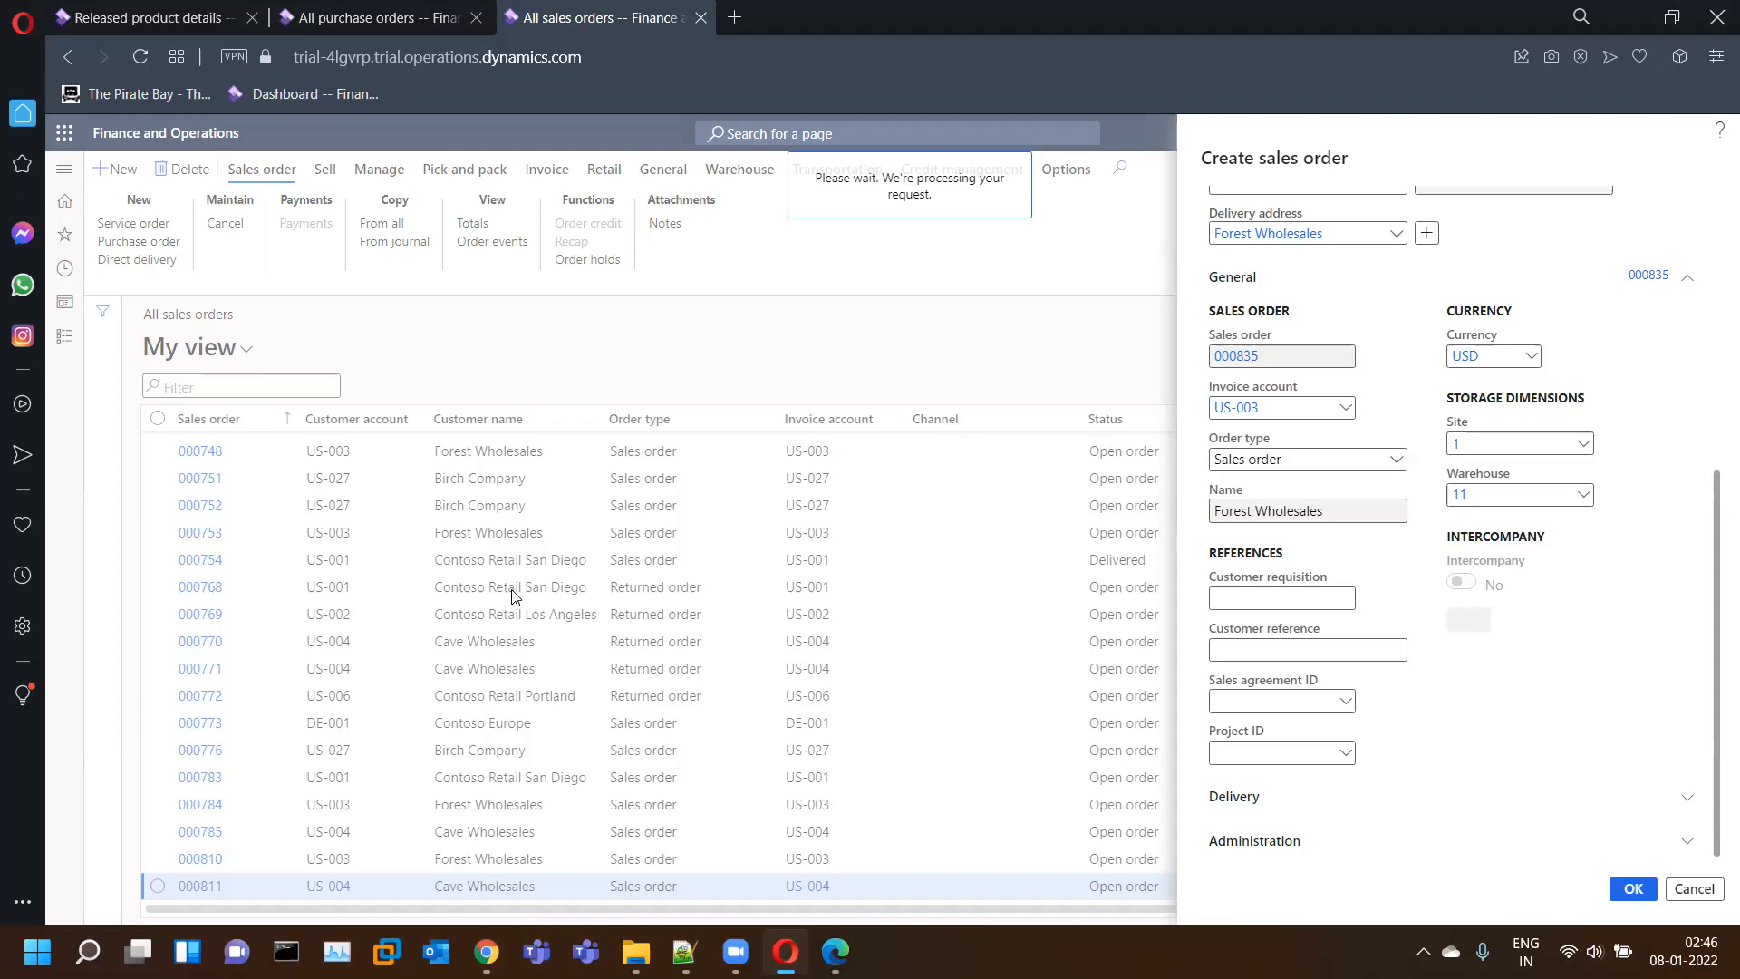
# - Fill the first sales order line with item VK-Juice and a quantity of 6
pyautogui.scroll(-1, 489, 775)
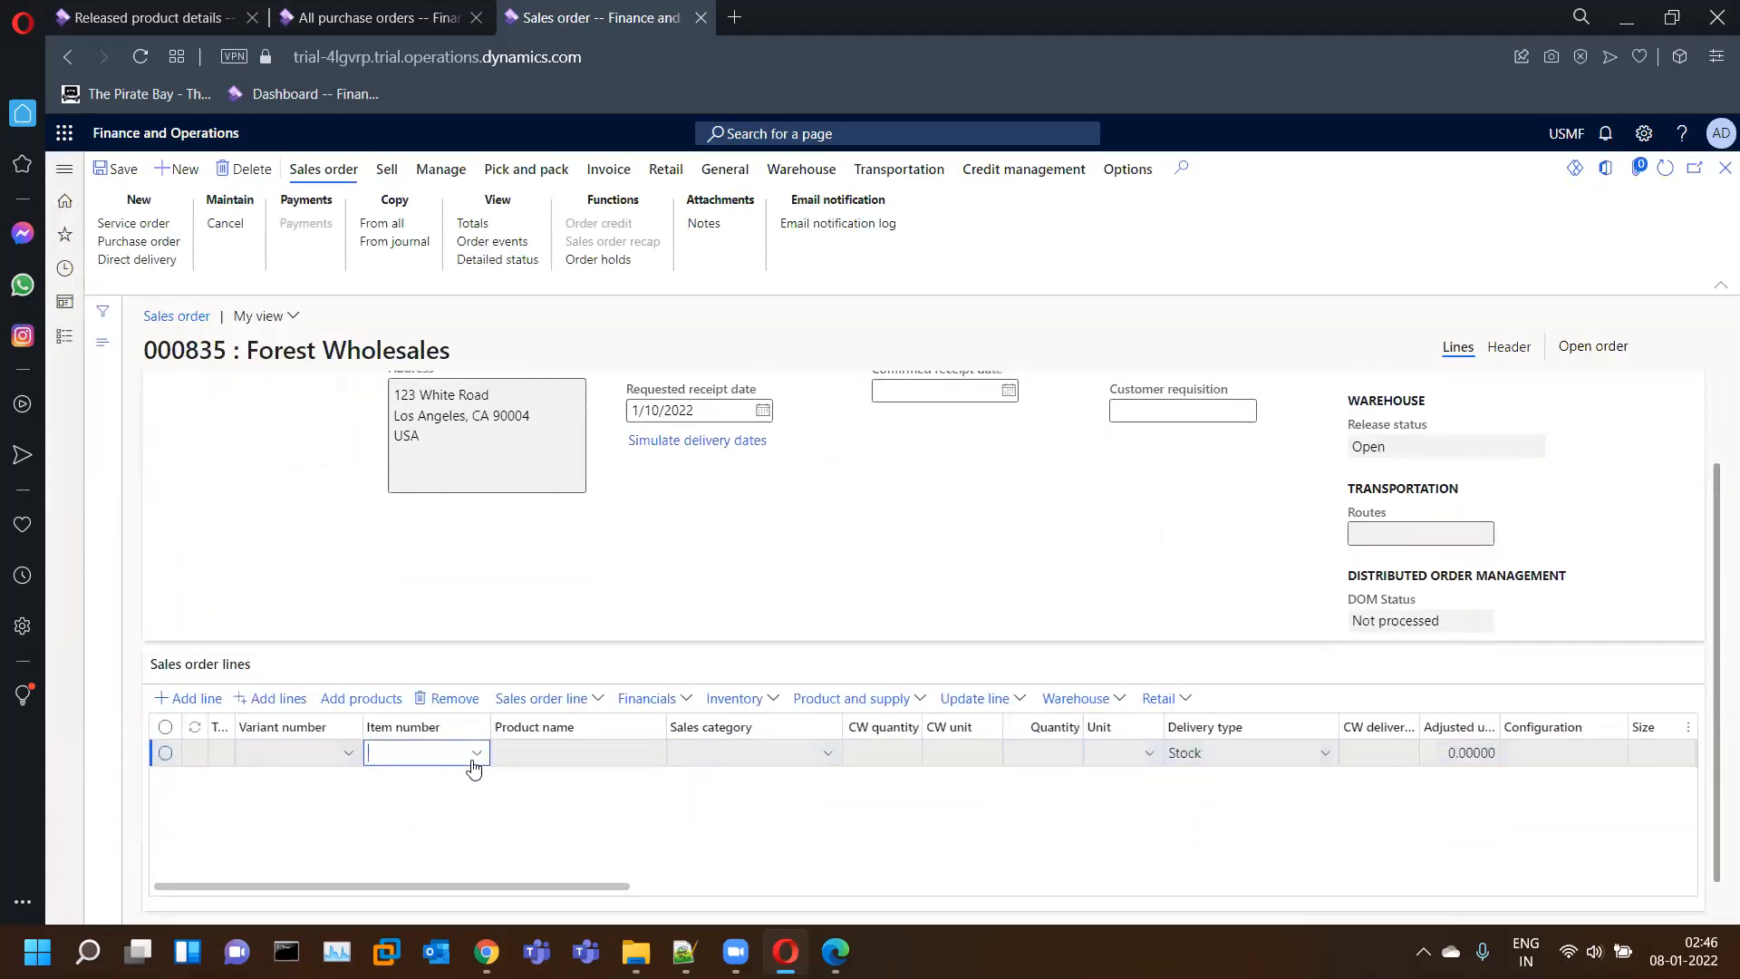
pyautogui.write('CE')
pyautogui.press('Tab')
pyautogui.press('Tab')
pyautogui.press('Tab')
pyautogui.press('Tab')
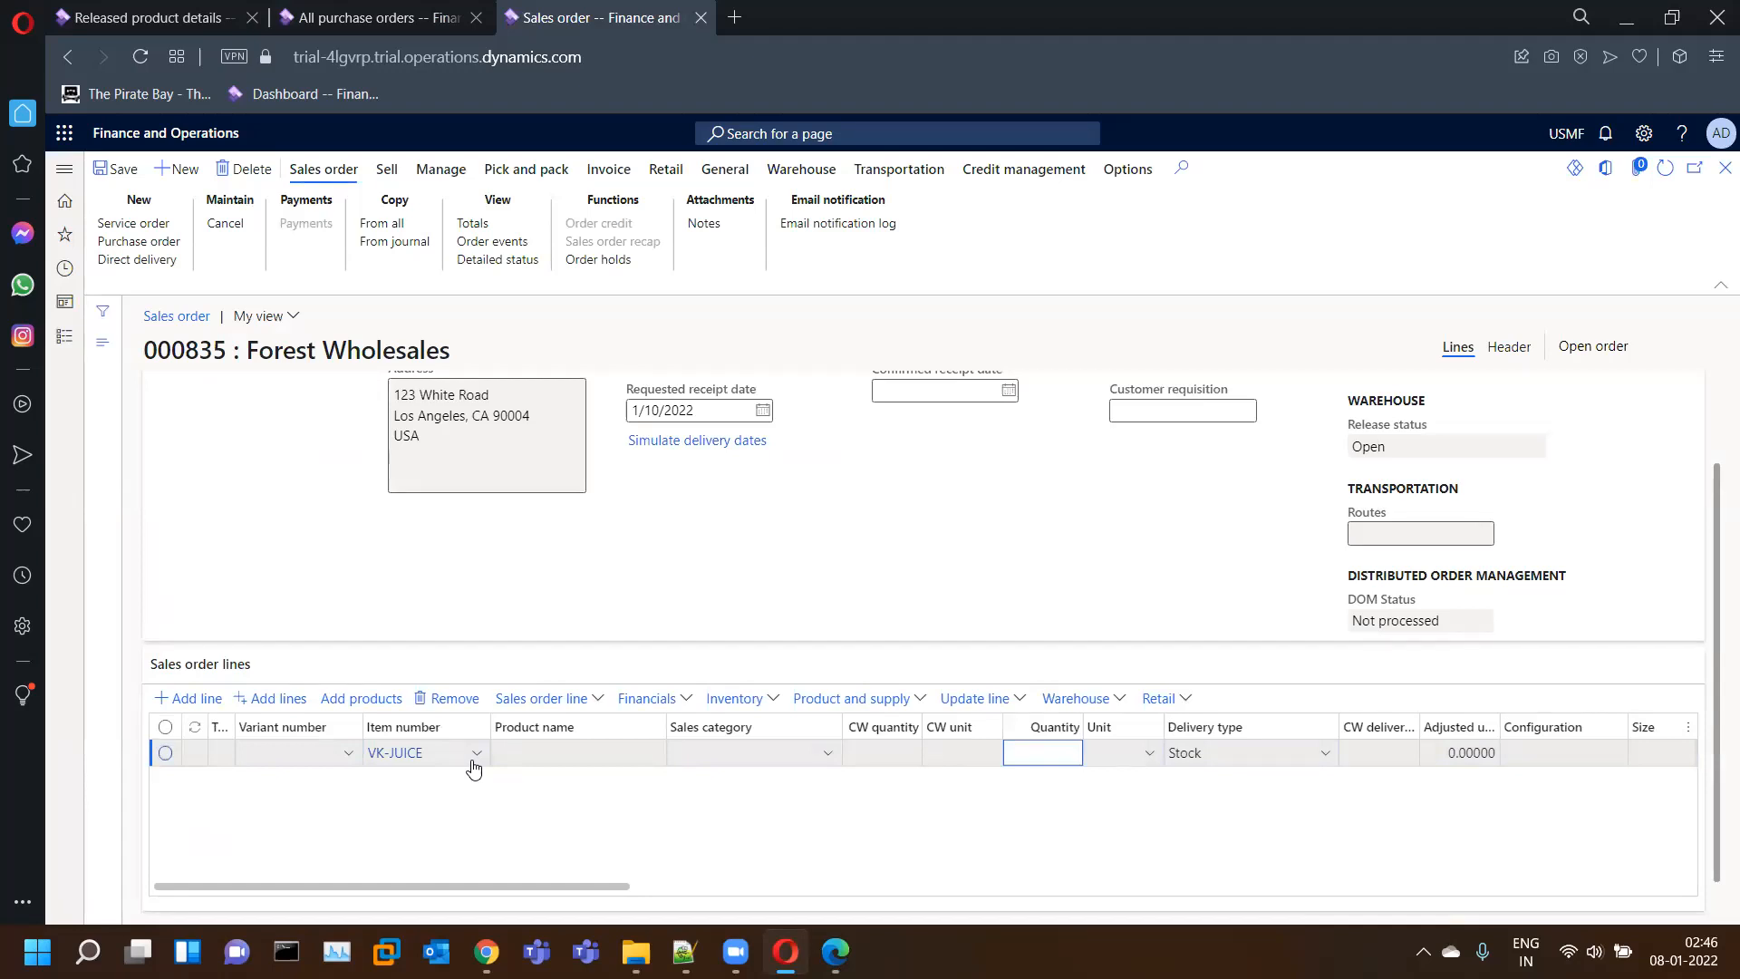
pyautogui.press('Tab')
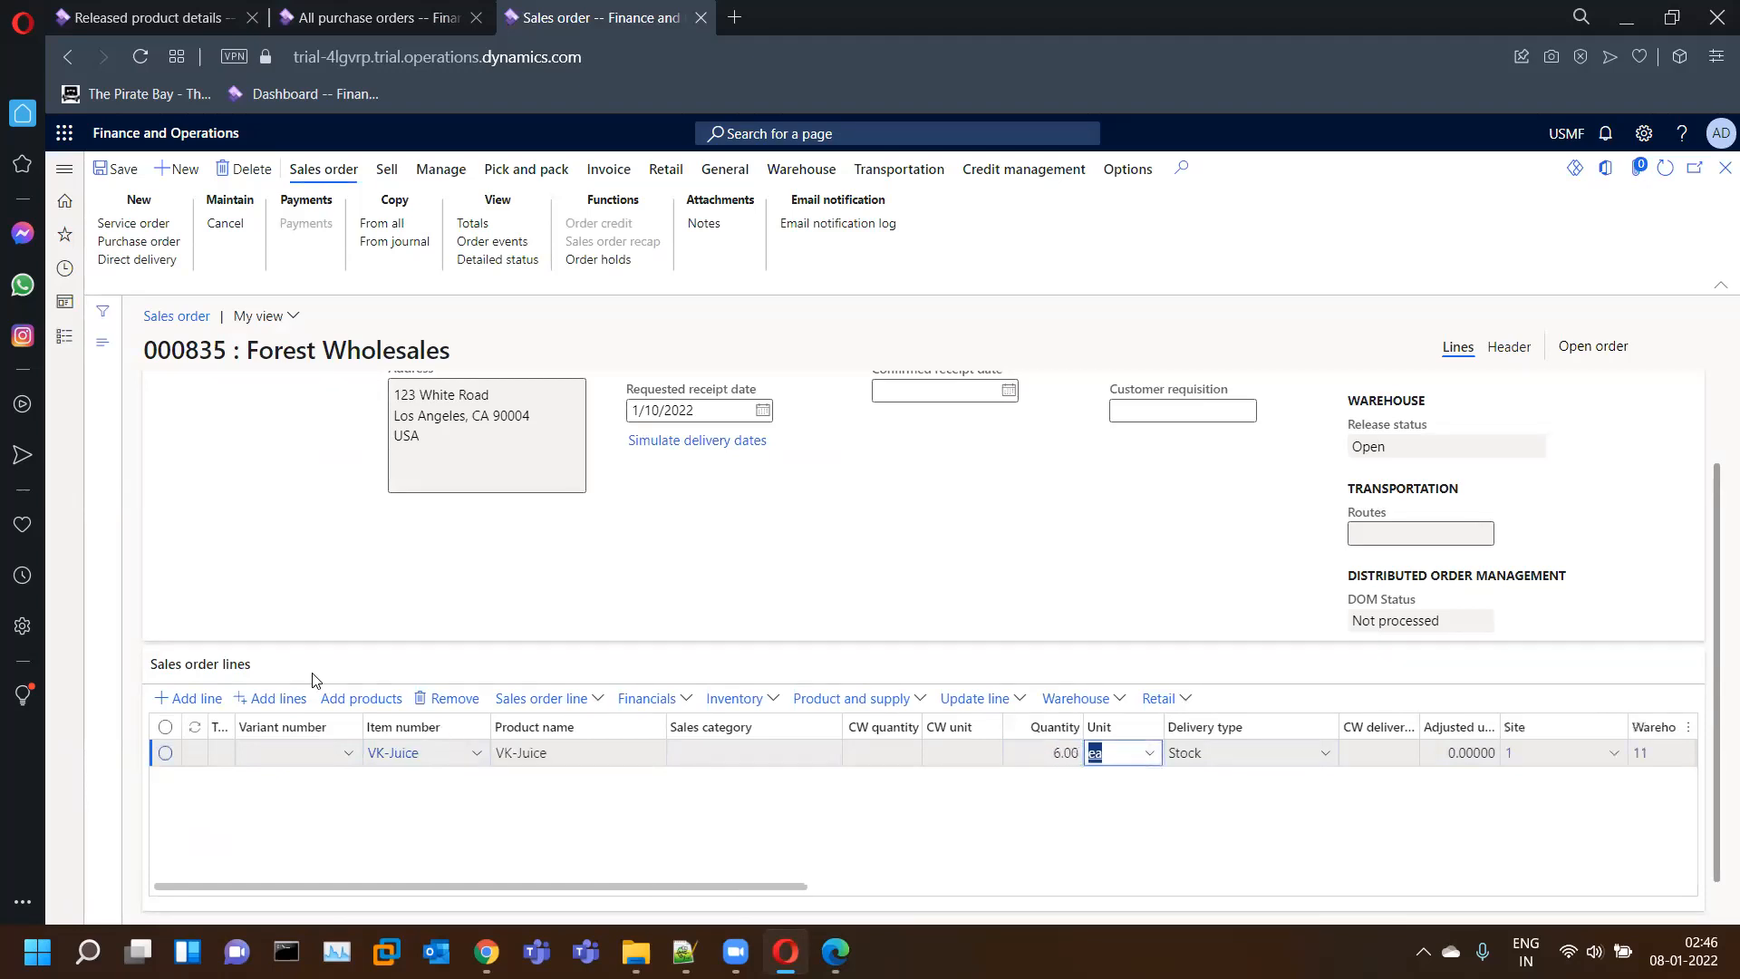
# - Add a sales order line for item VK-Laptop with quantity 3 and start confirming the sales order
pyautogui.click(194, 702)
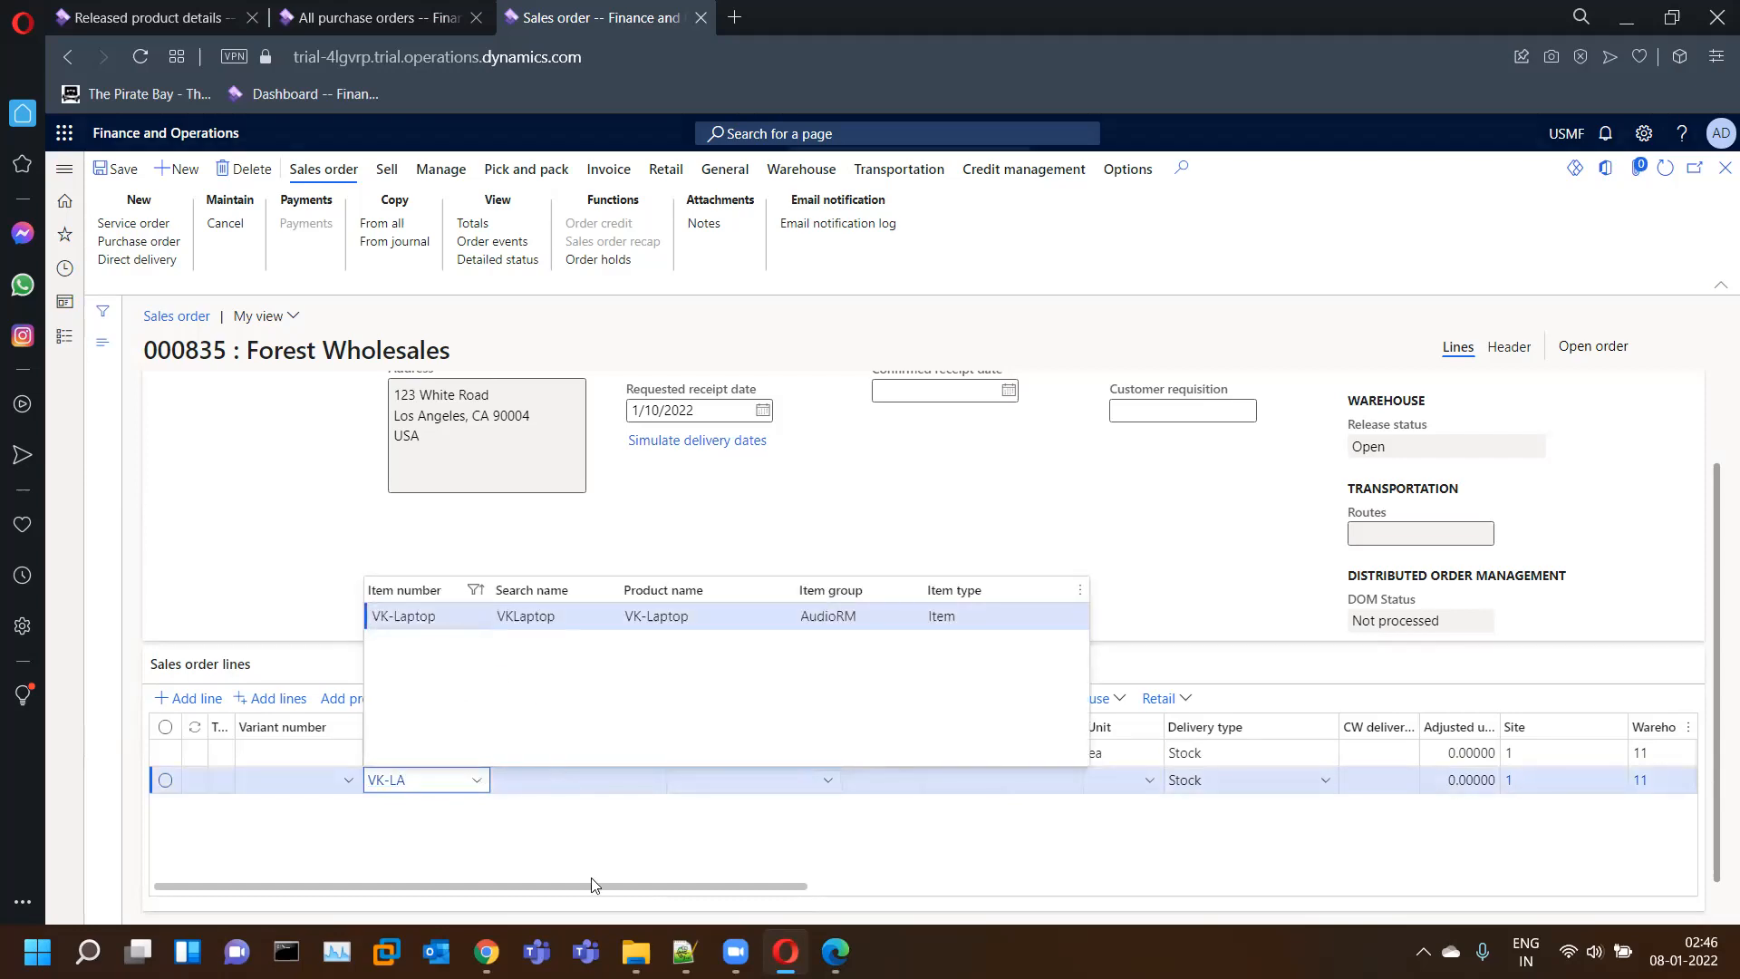
pyautogui.press('Tab')
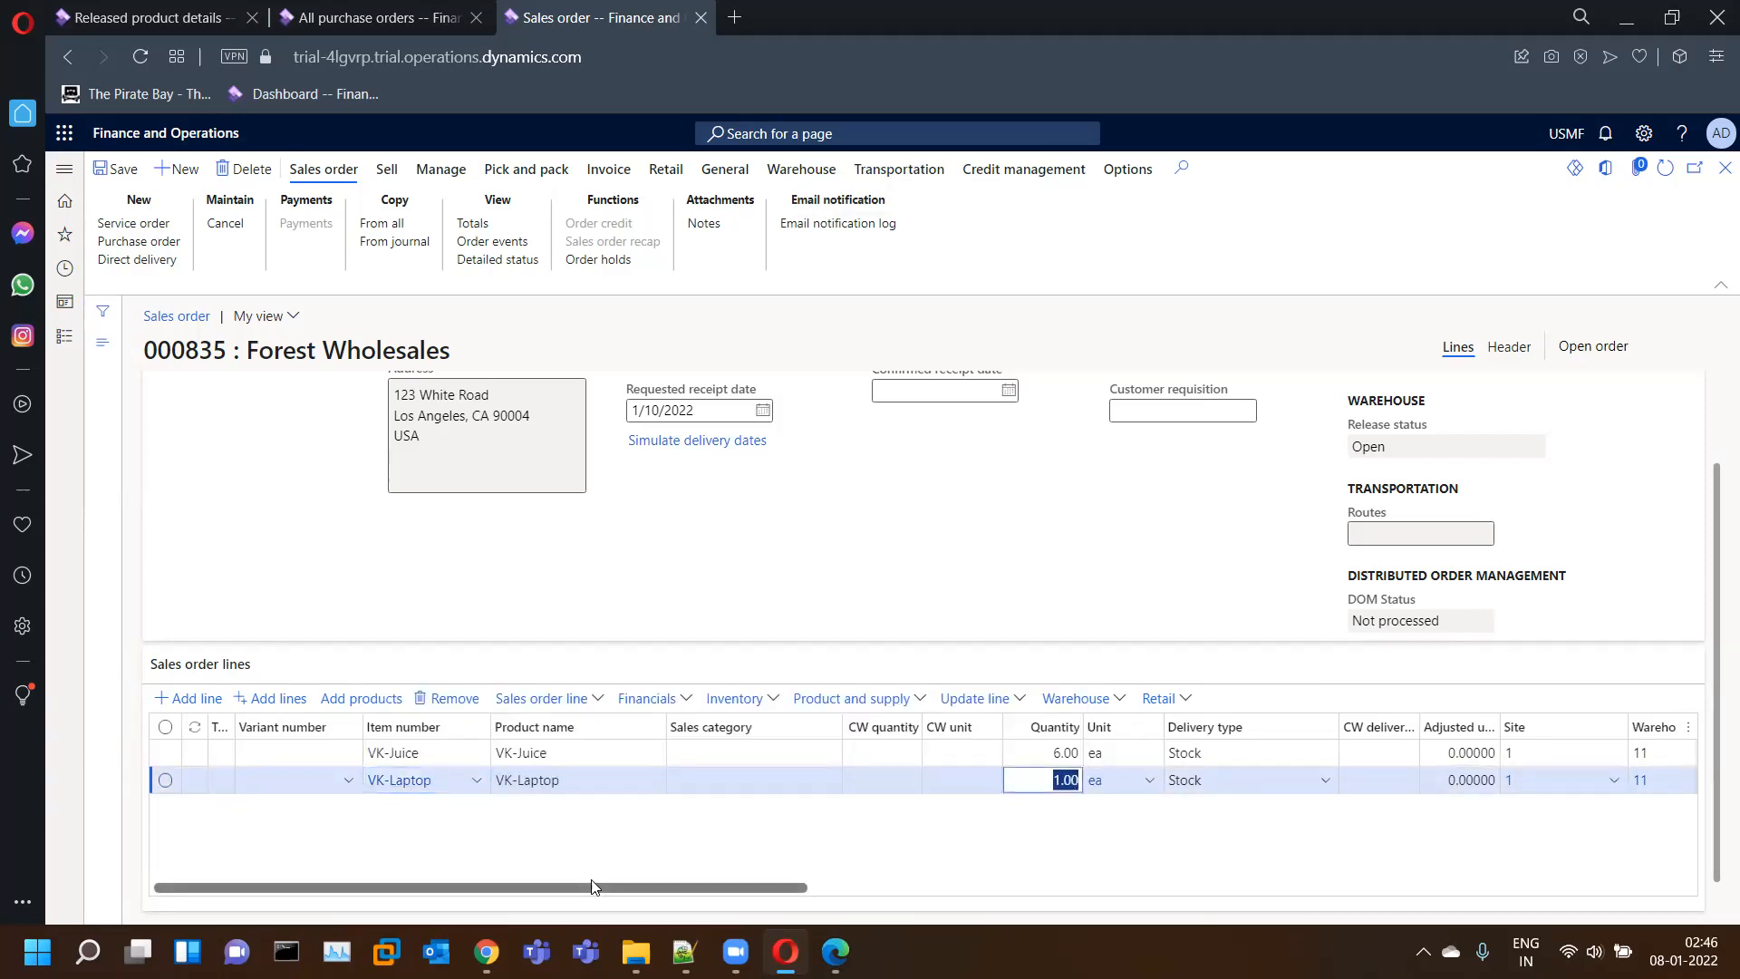
pyautogui.write('3')
pyautogui.press('Tab')
pyautogui.click(404, 169)
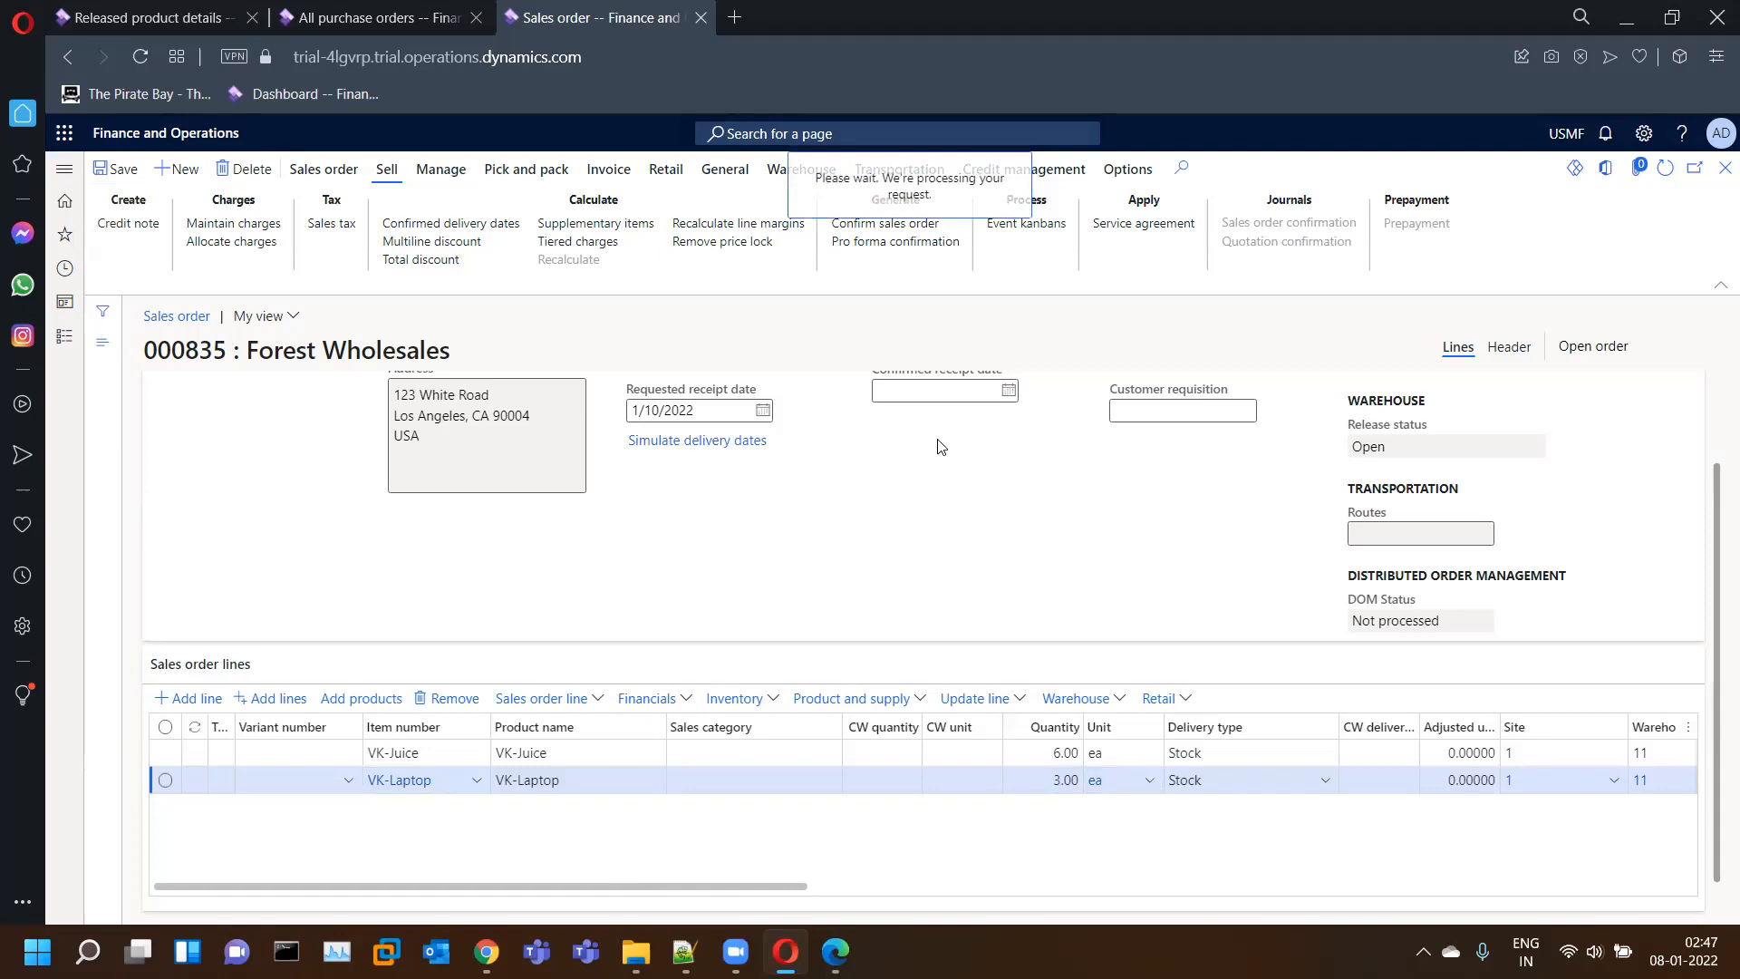
pyautogui.click(872, 228)
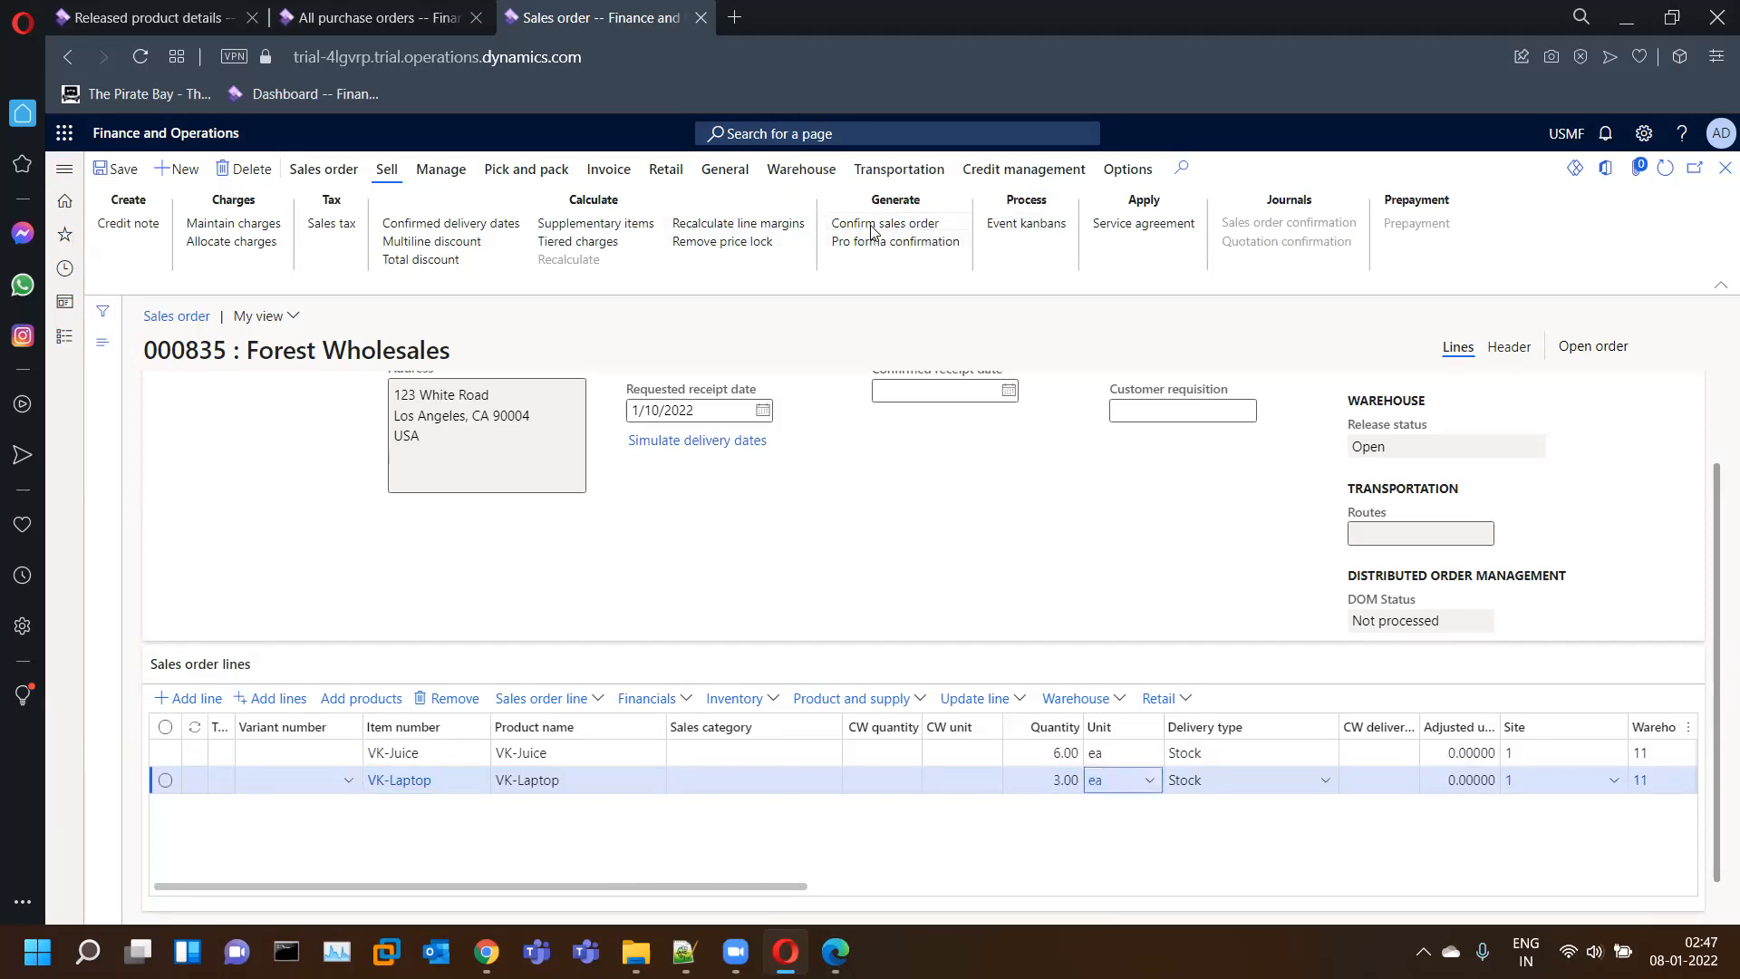
# - Return to the Acme Office Supplies purchase order, dismiss its messages and review its lines and line details
pyautogui.click(377, 17)
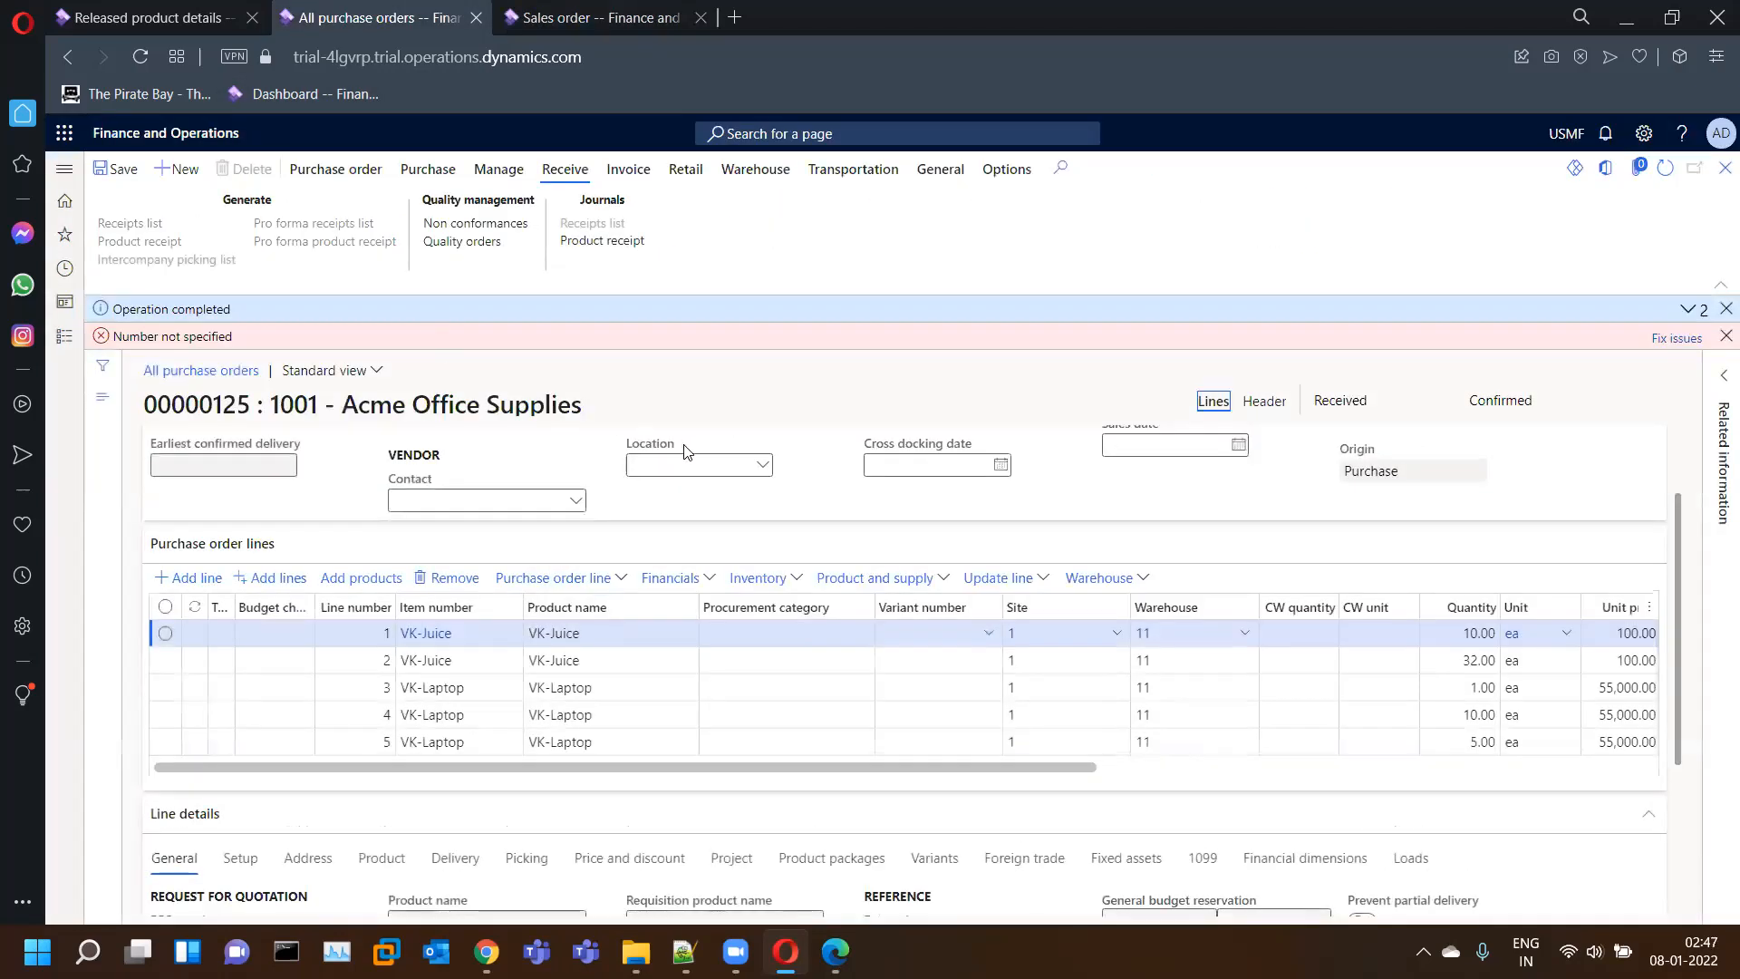
pyautogui.click(1695, 344)
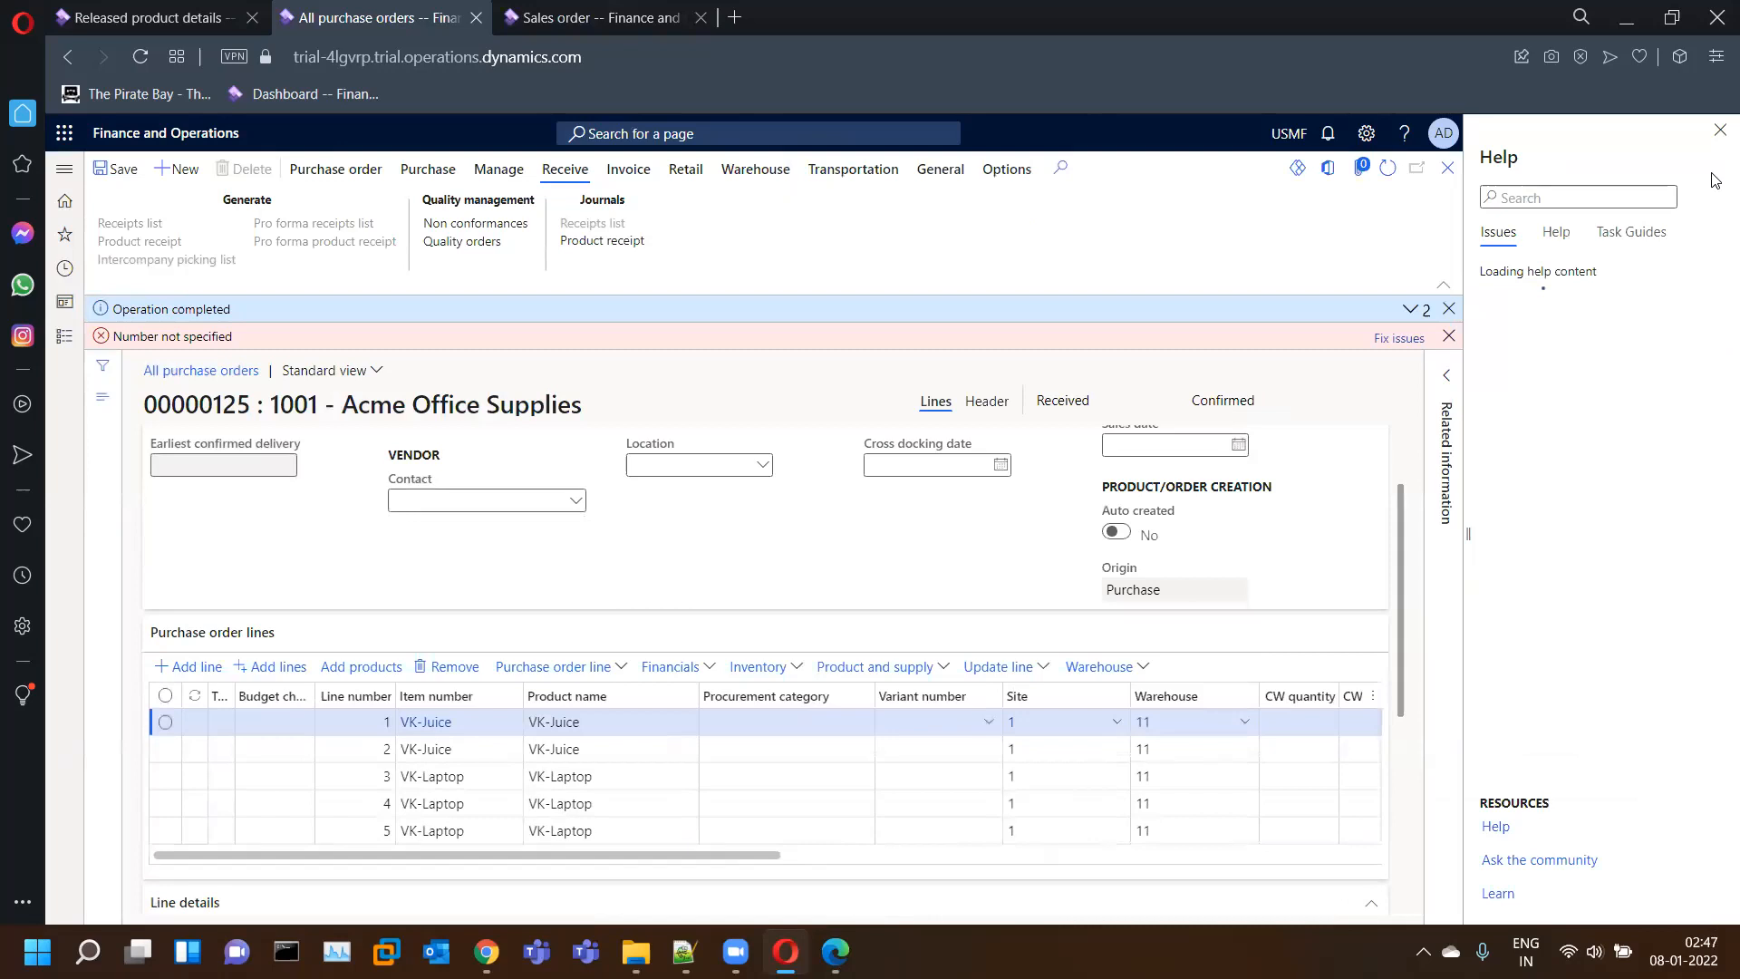
pyautogui.click(1720, 135)
pyautogui.click(1726, 336)
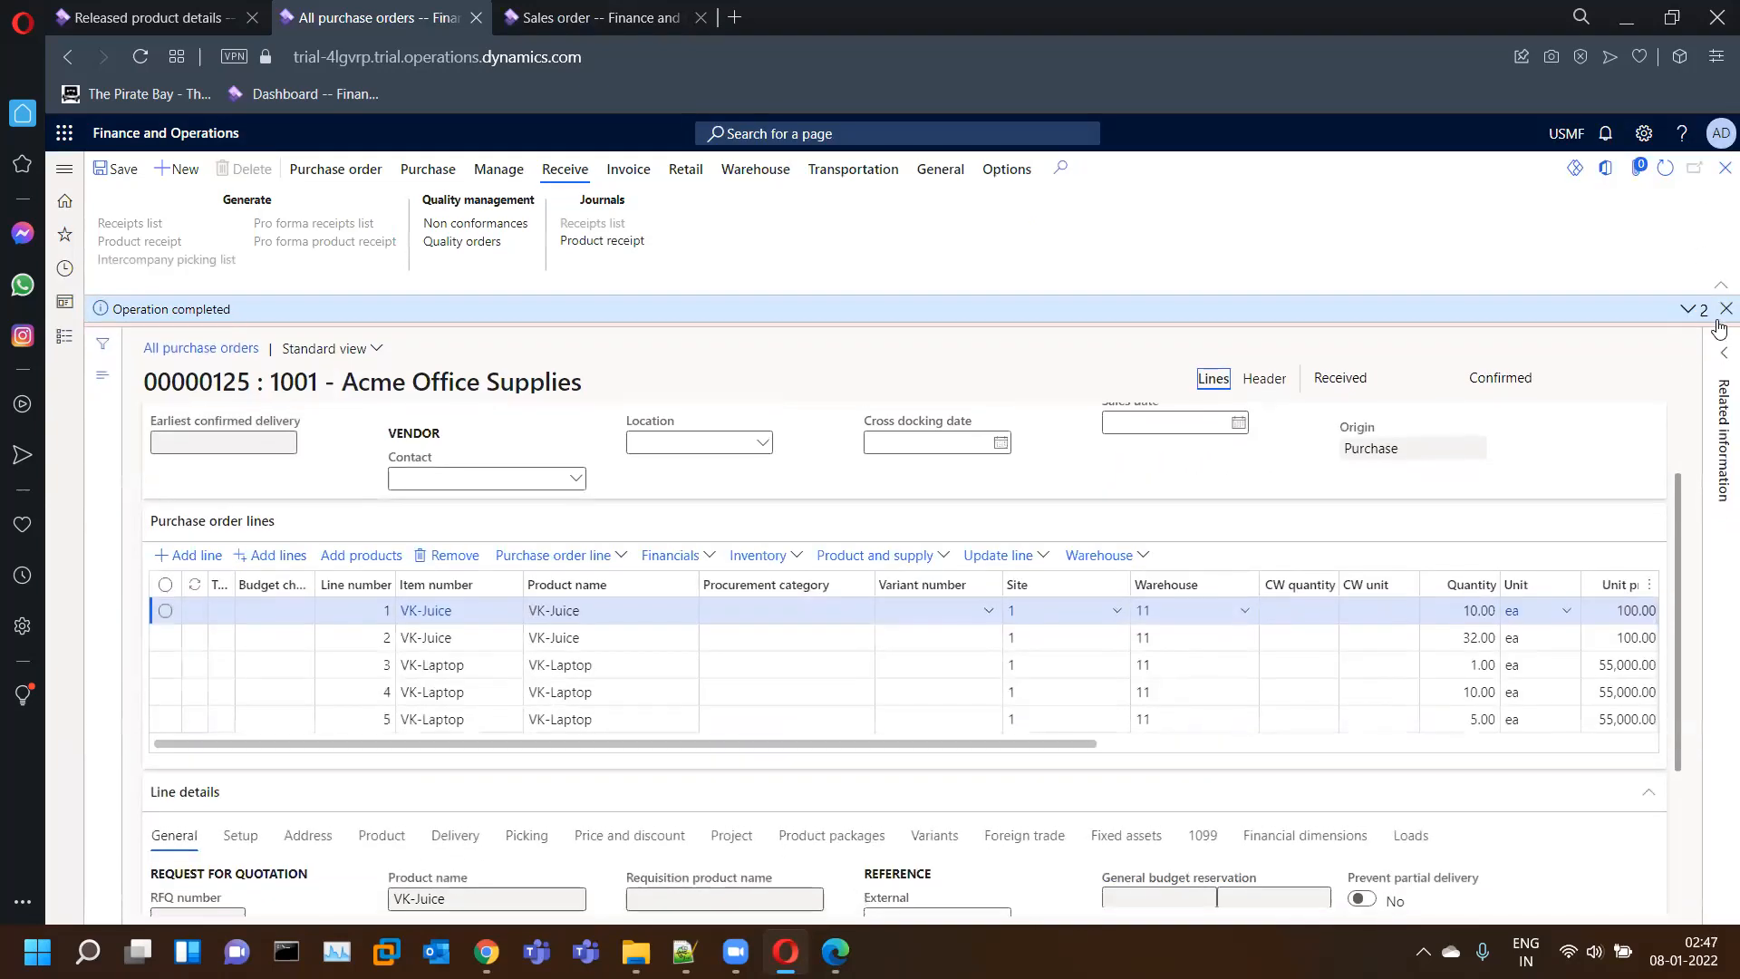
pyautogui.click(1727, 309)
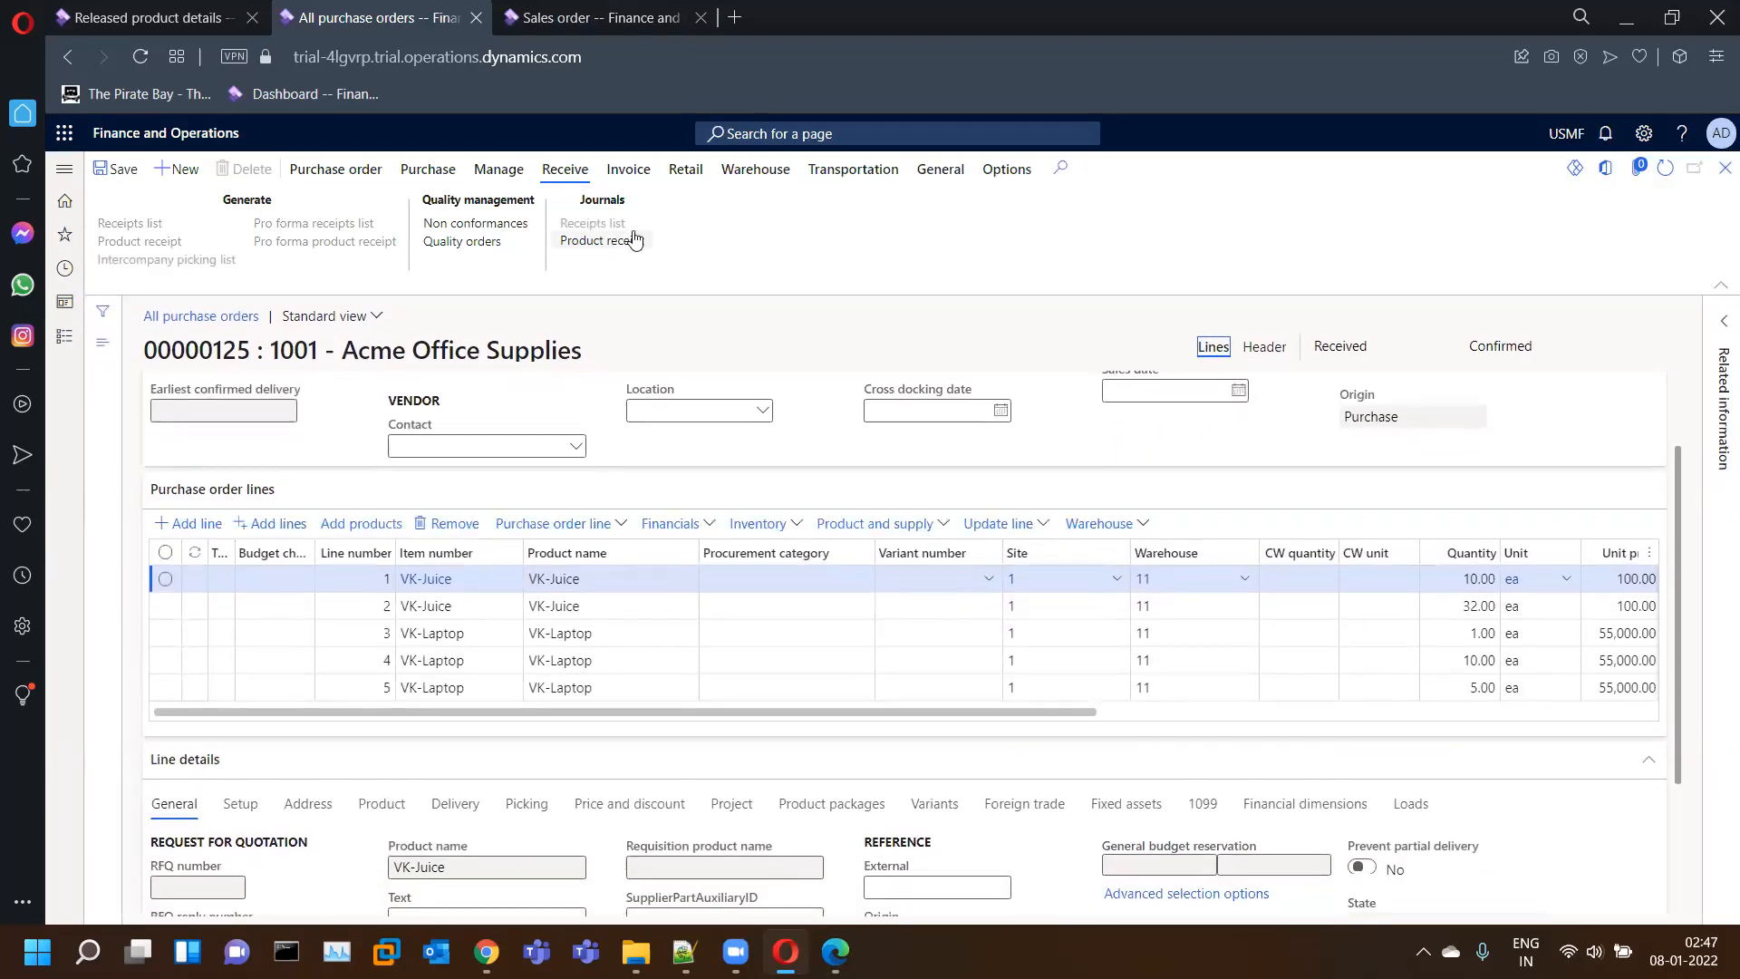
pyautogui.scroll(-2, 757, 668)
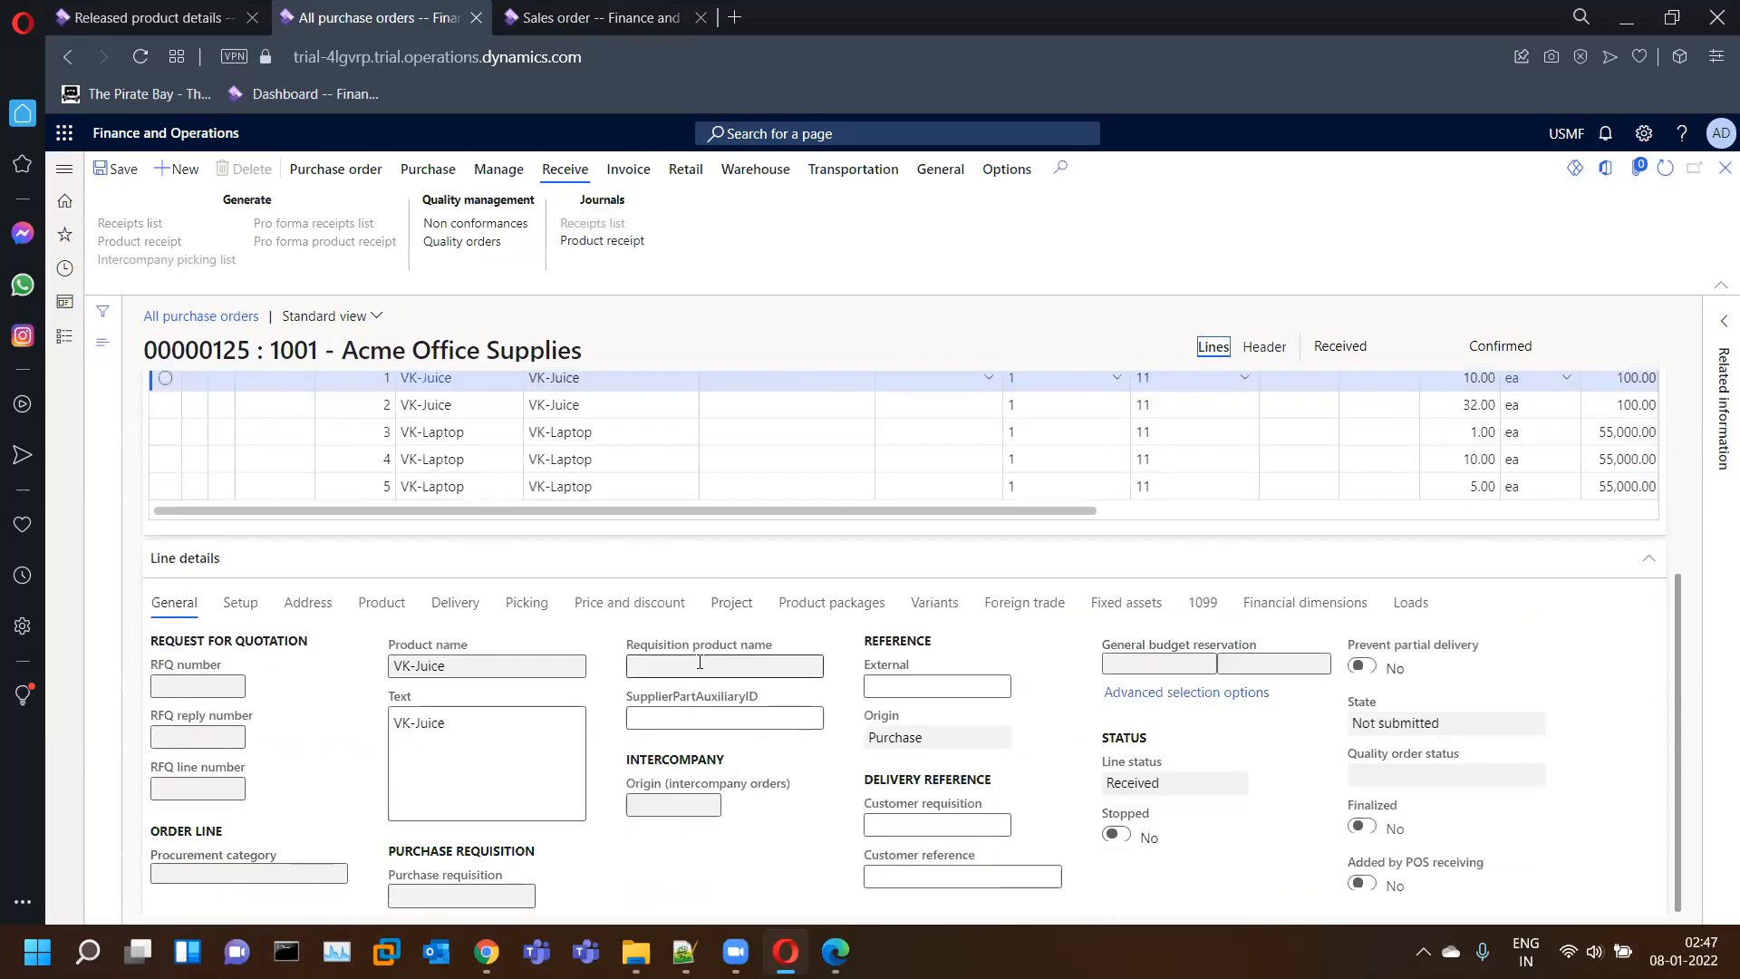
pyautogui.scroll(3, 685, 664)
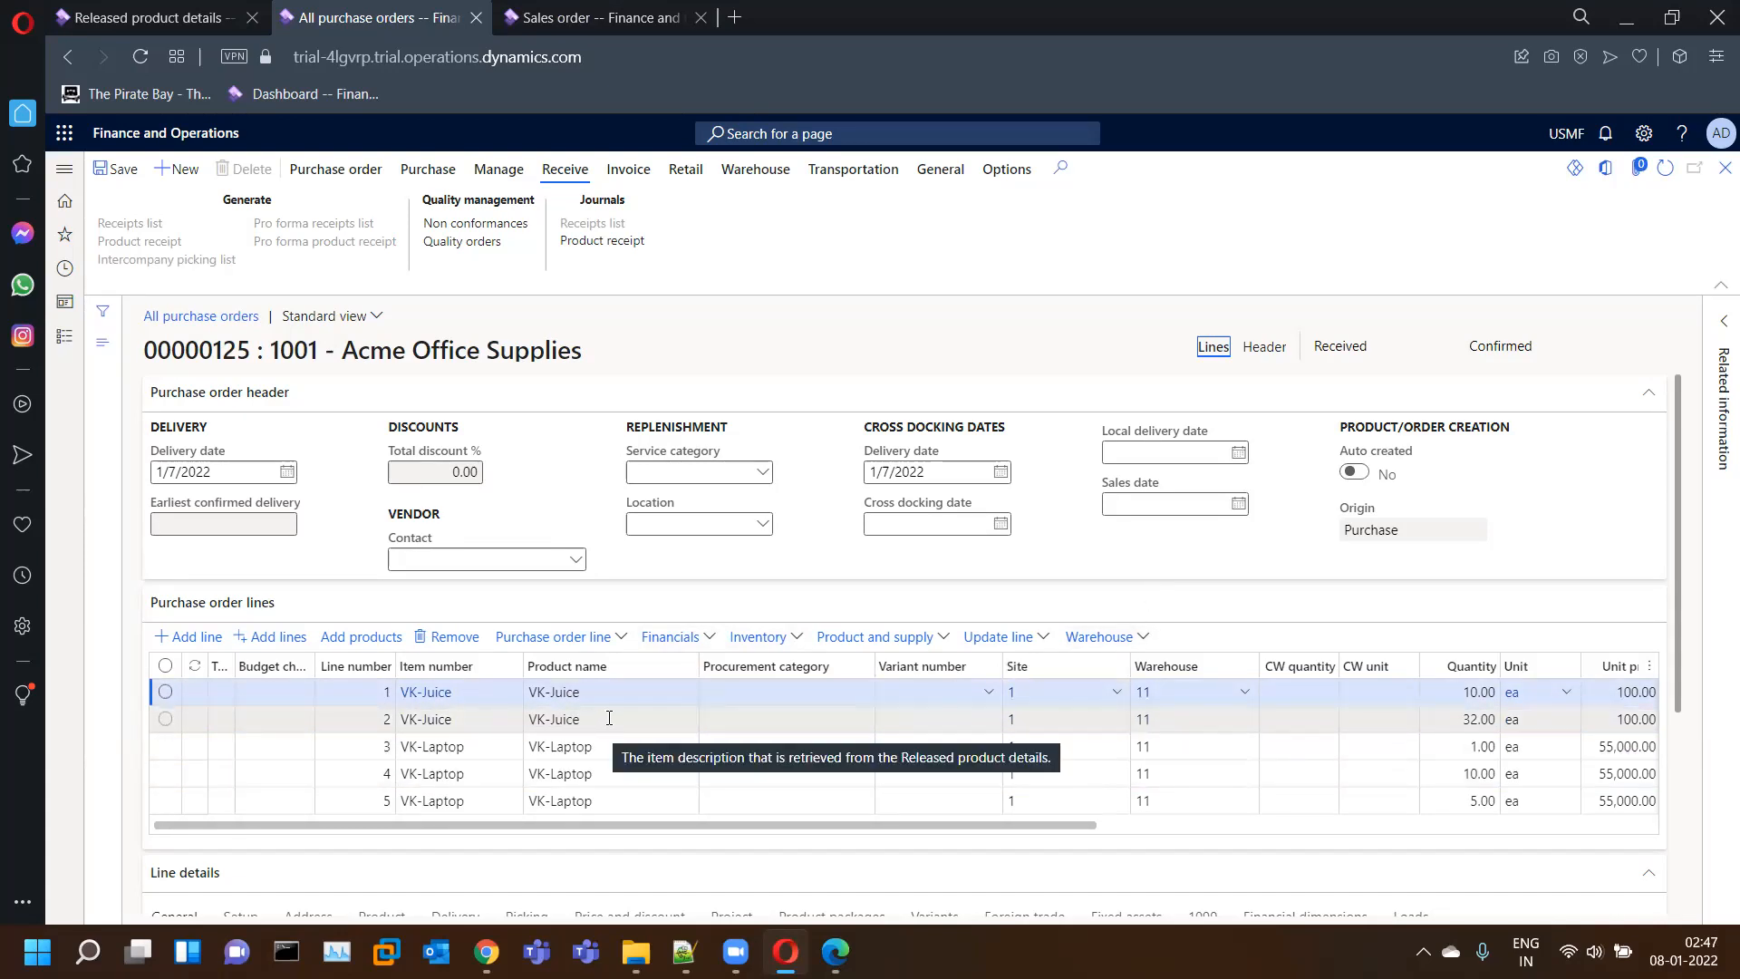
# - Try to confirm the Forest Wholesales sales order, accepting posting without printing
pyautogui.click(635, 20)
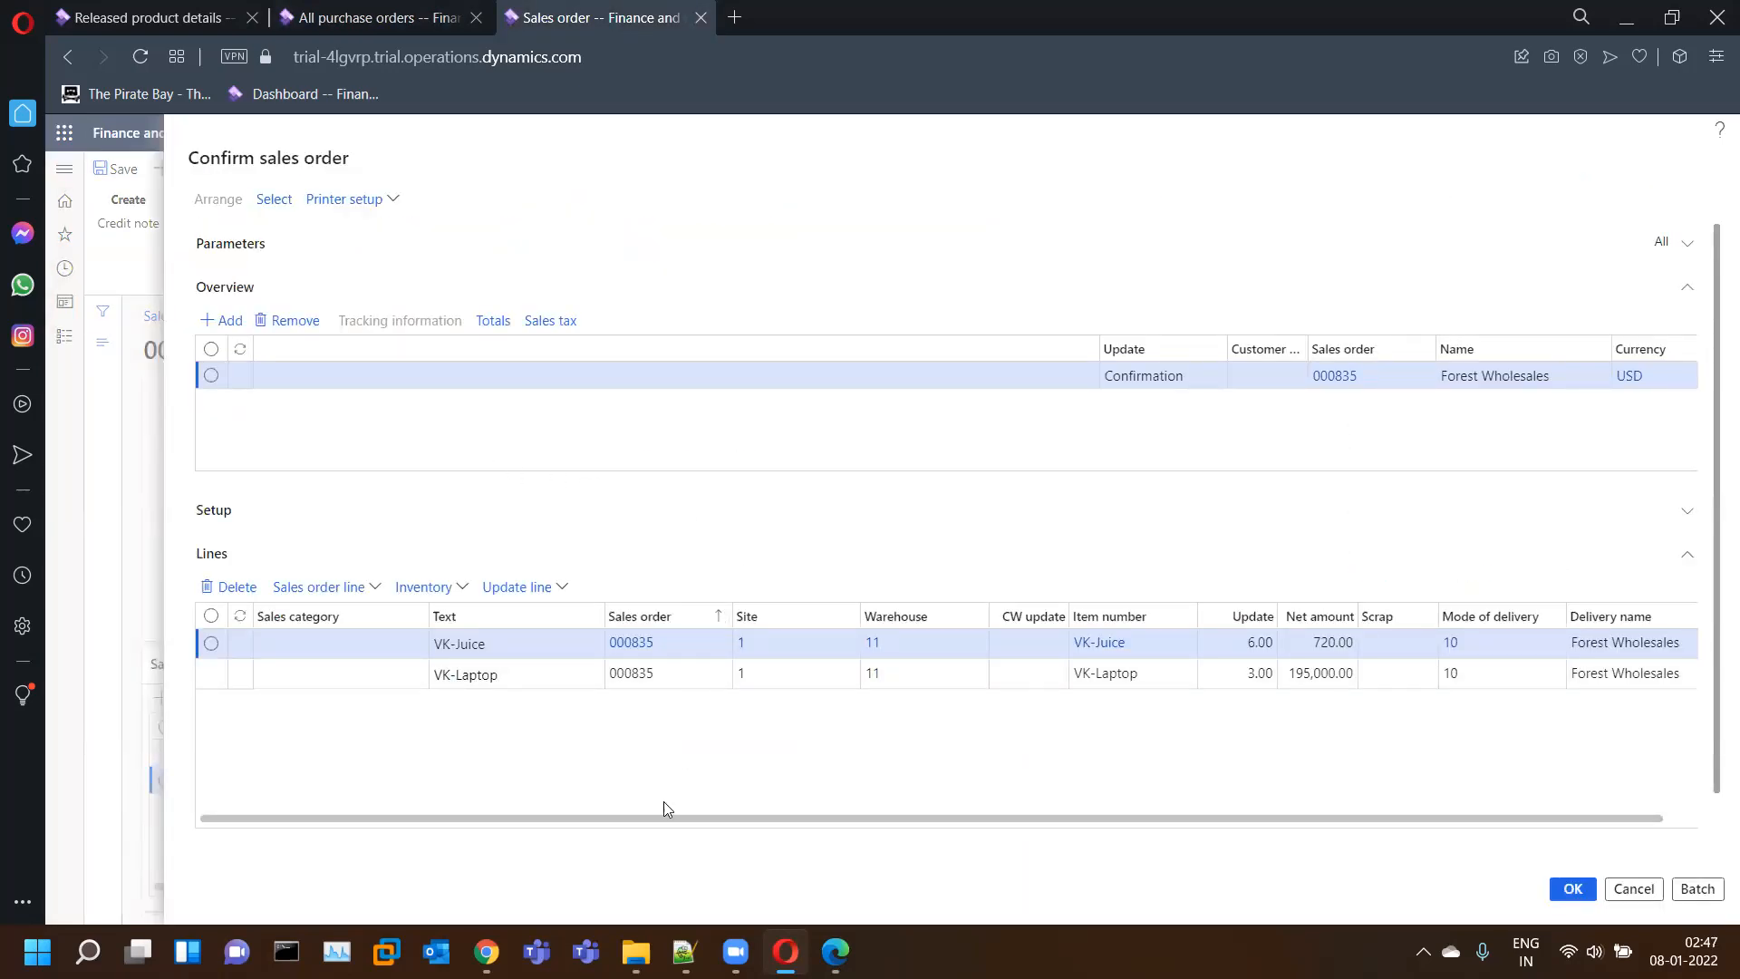
pyautogui.click(1567, 892)
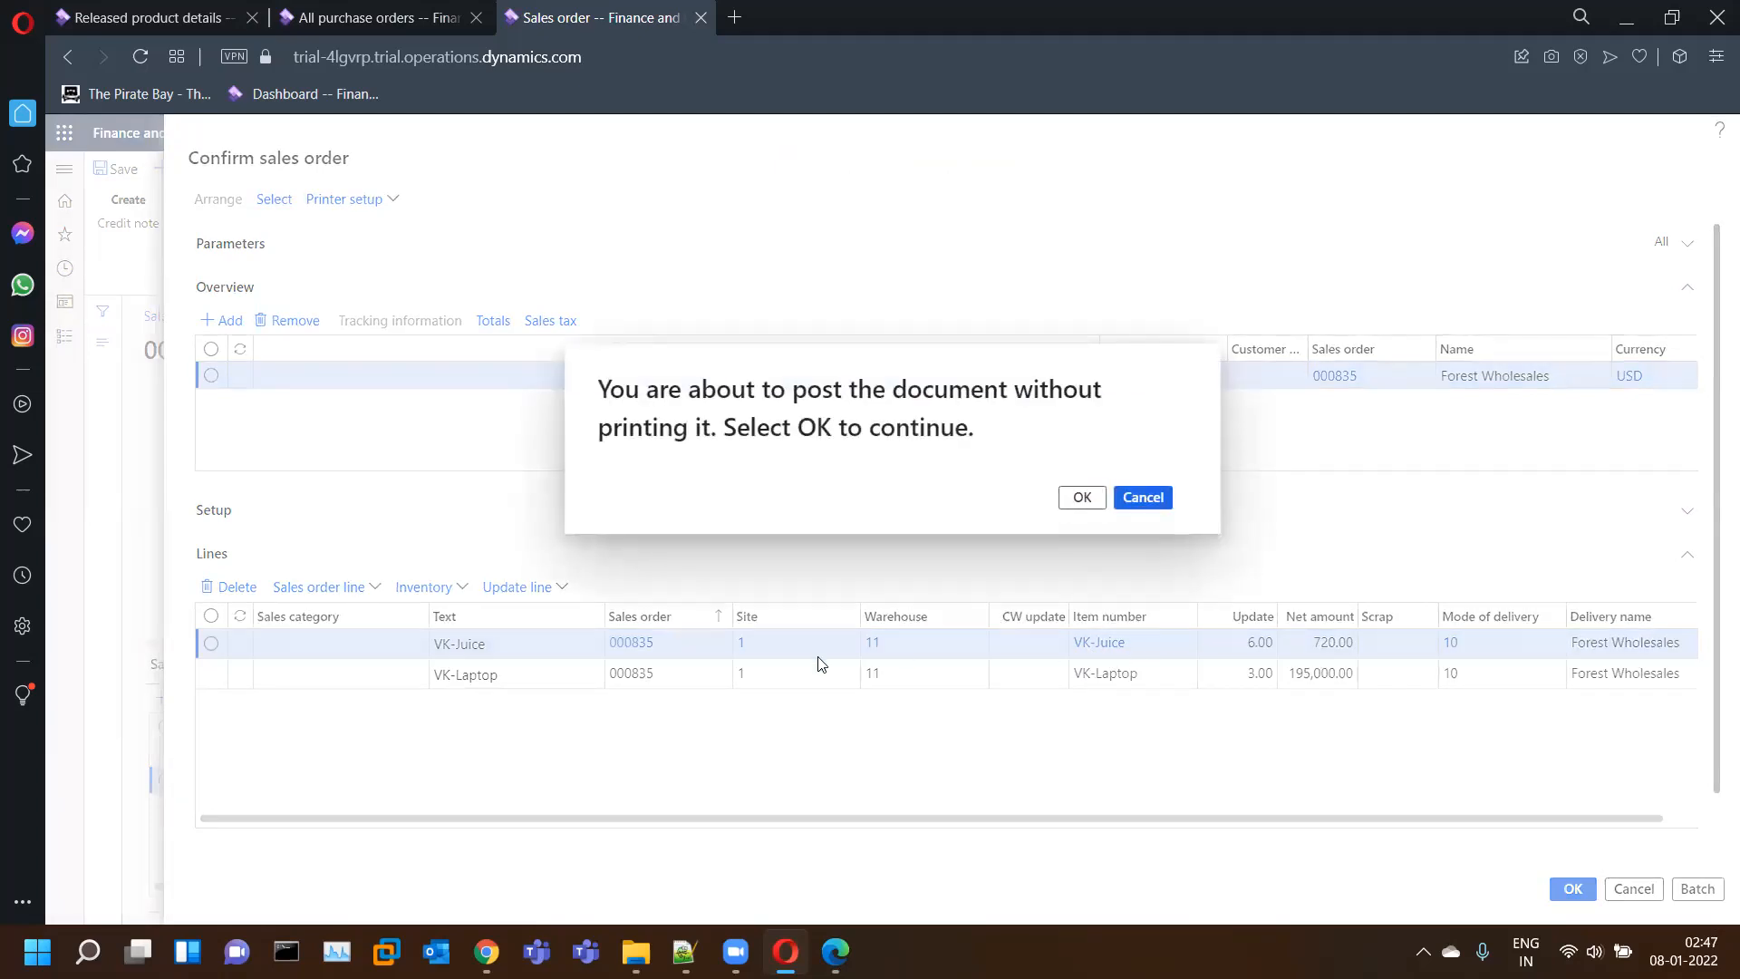
pyautogui.click(1082, 497)
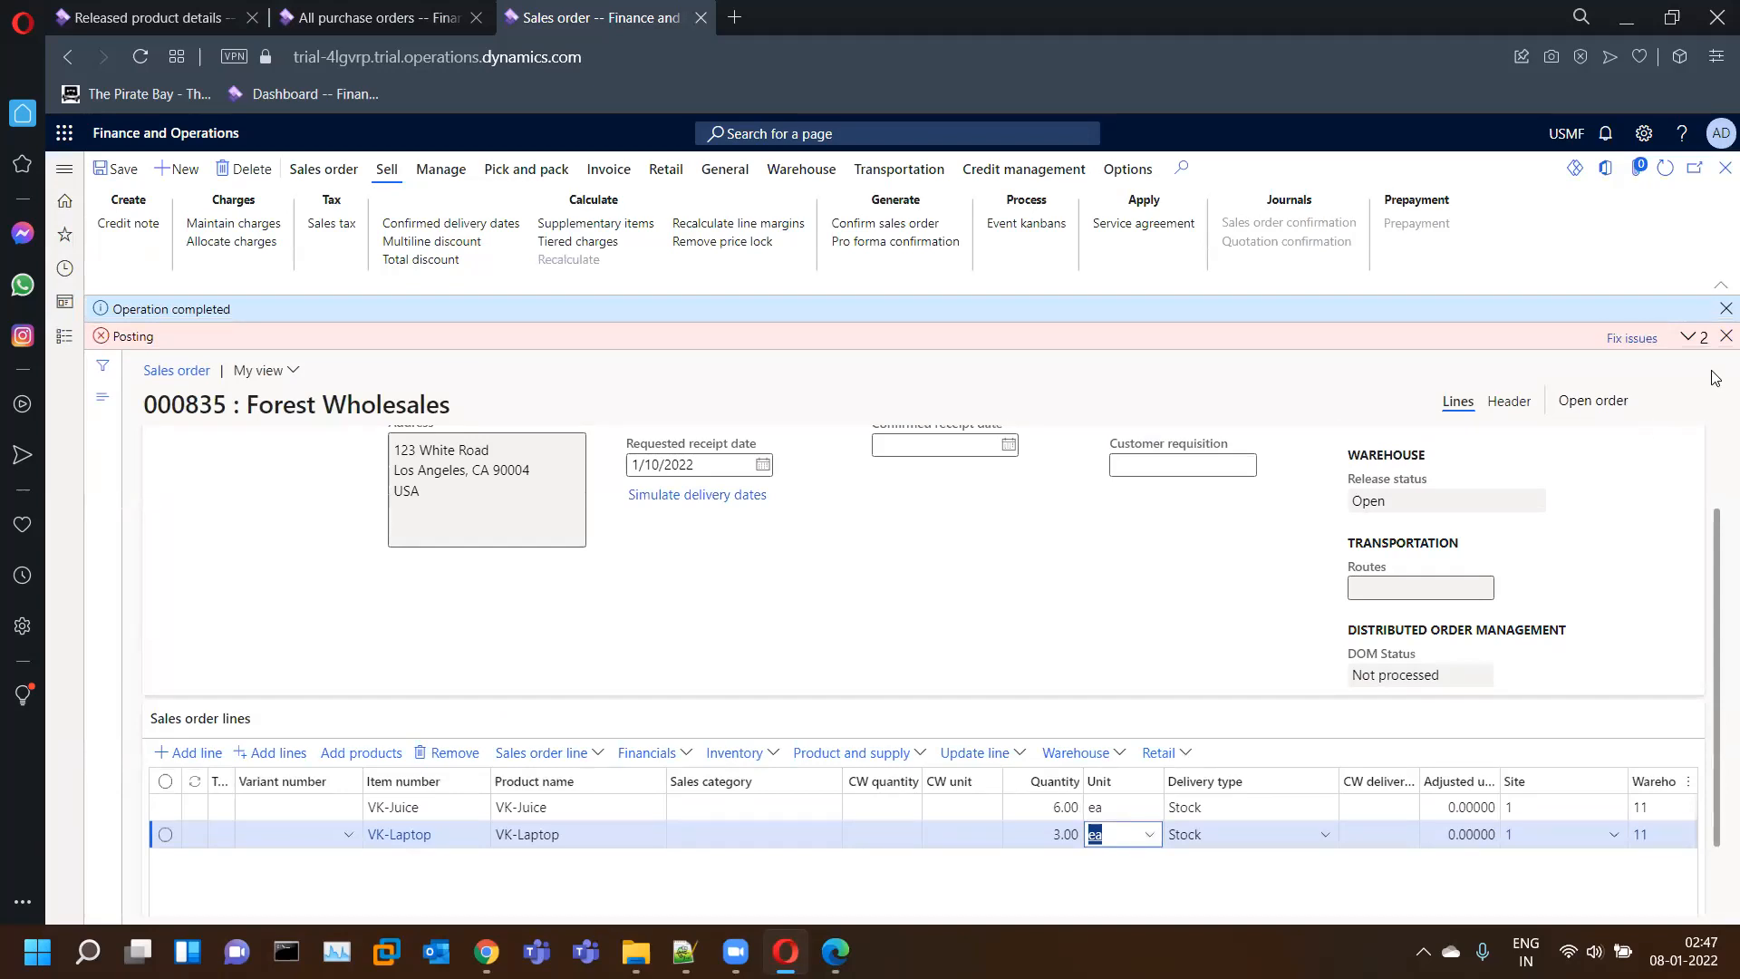
# - Read the details of the sales order's posting error and dismiss the messages
pyautogui.click(1689, 337)
pyautogui.click(1679, 366)
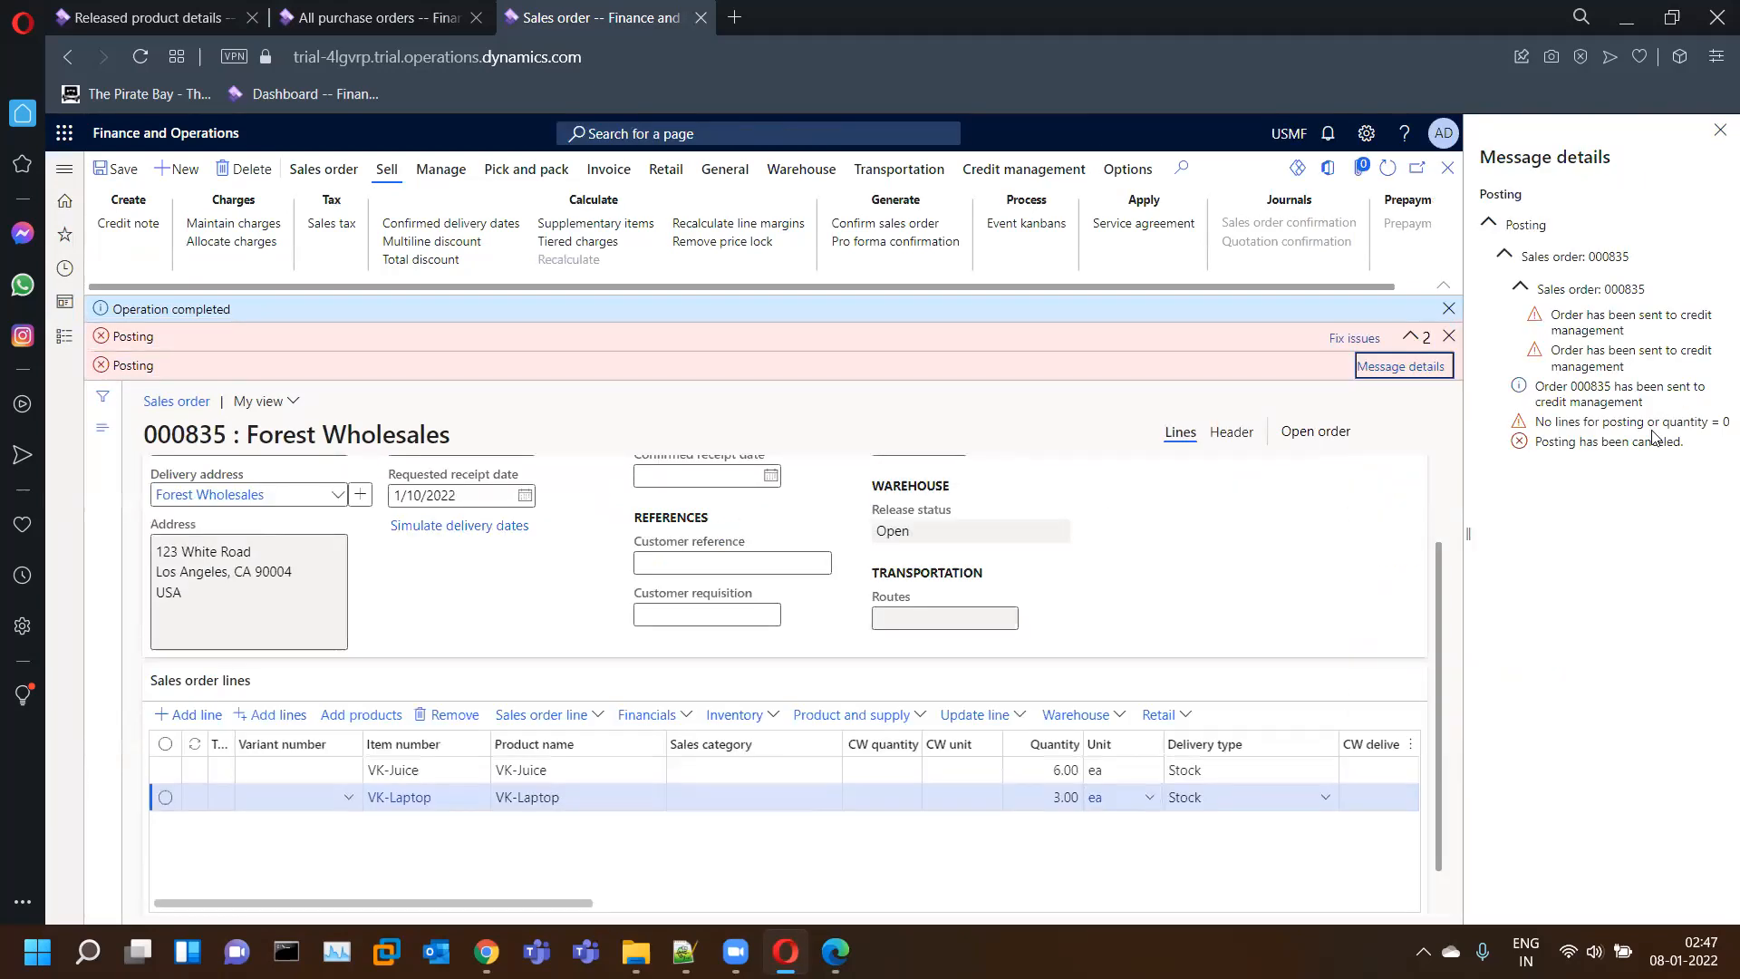
pyautogui.click(1721, 130)
pyautogui.click(1721, 316)
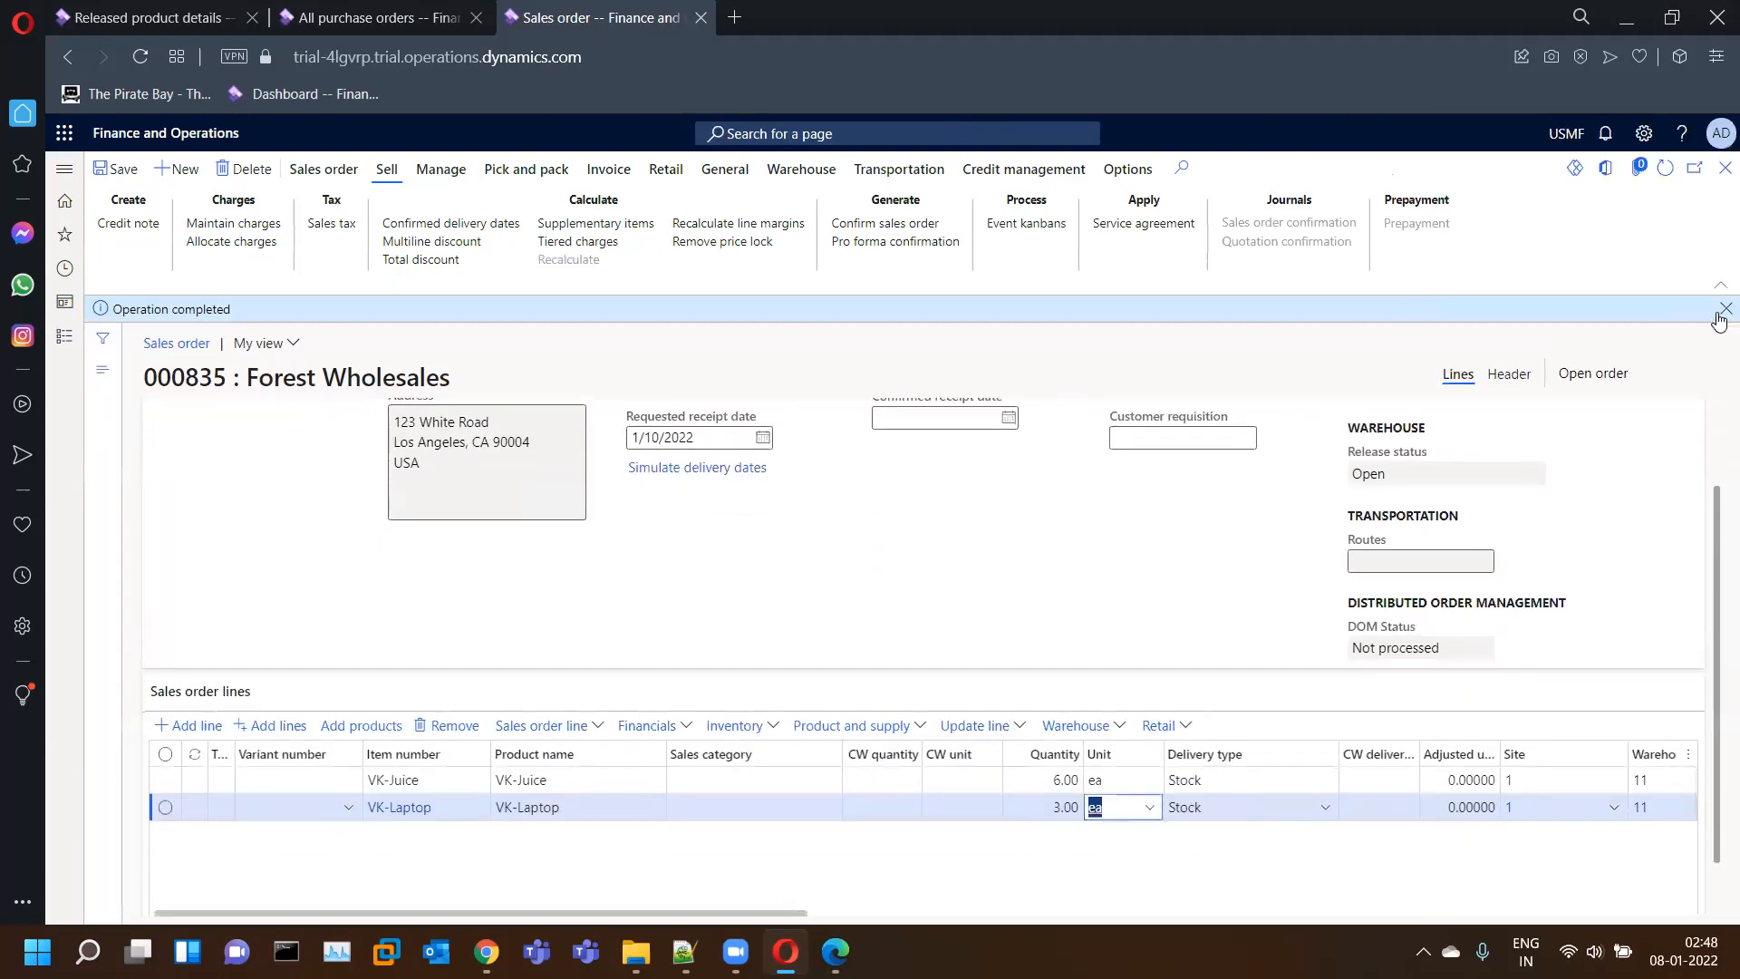
# - Release the Forest Wholesales sales order from the credit management hold list with release reason Auto and release action With posting
pyautogui.click(1024, 170)
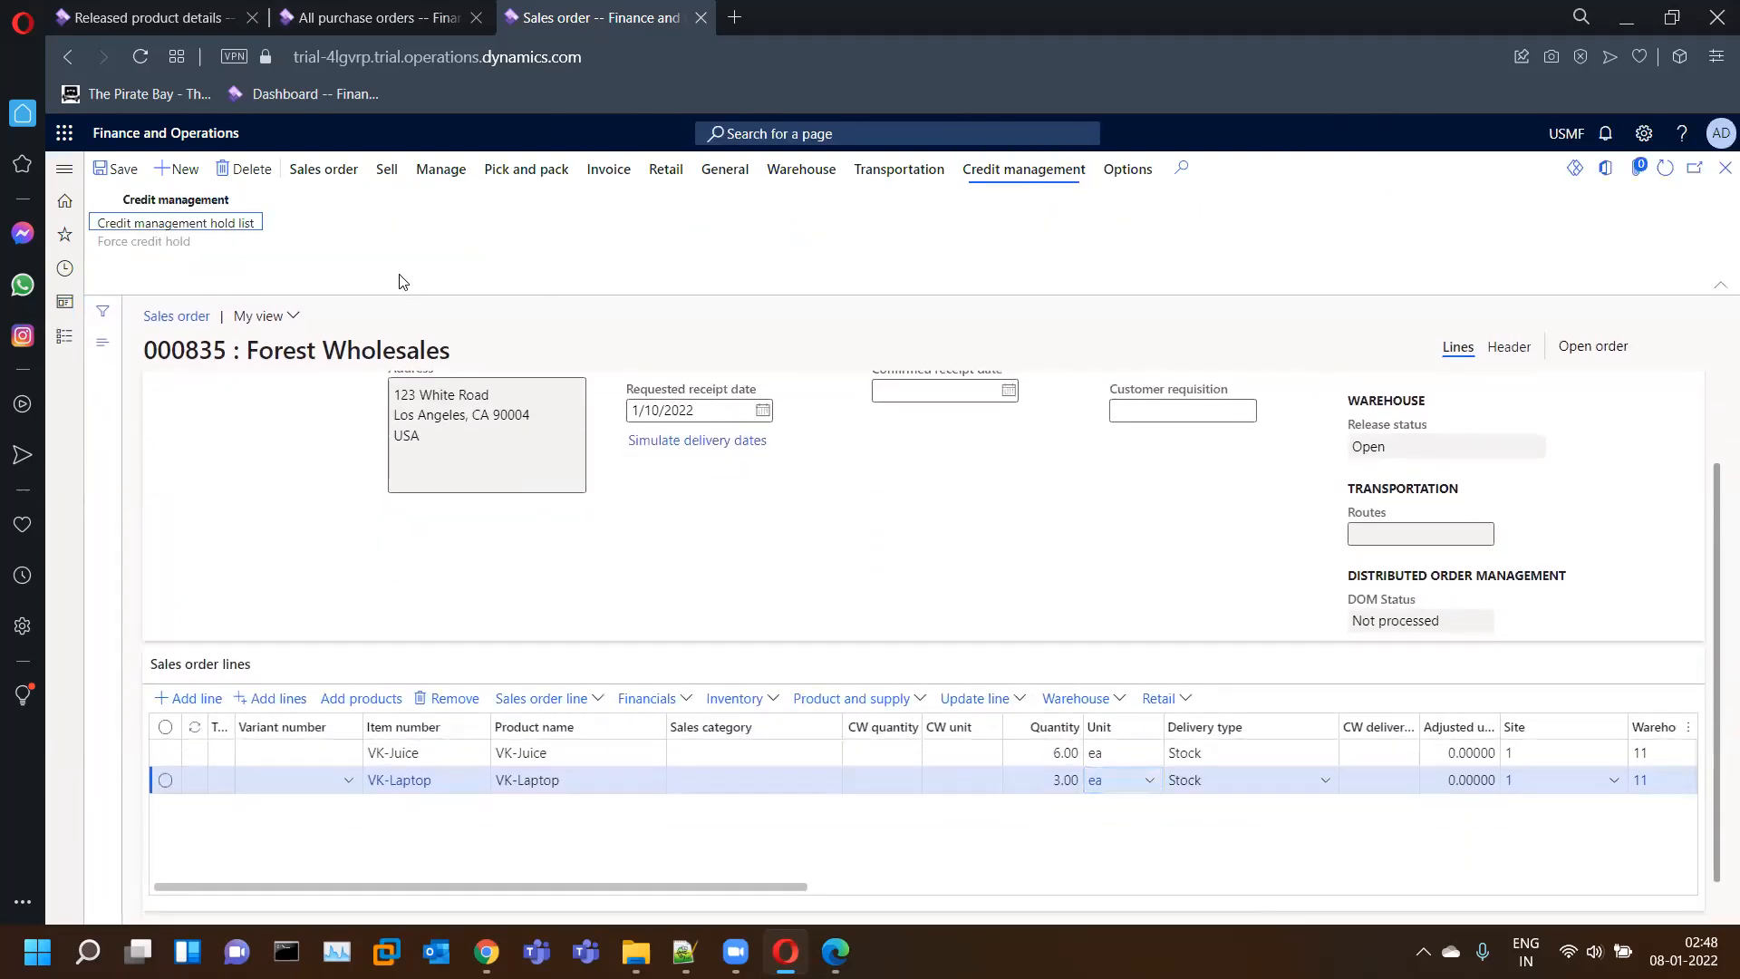
pyautogui.click(218, 233)
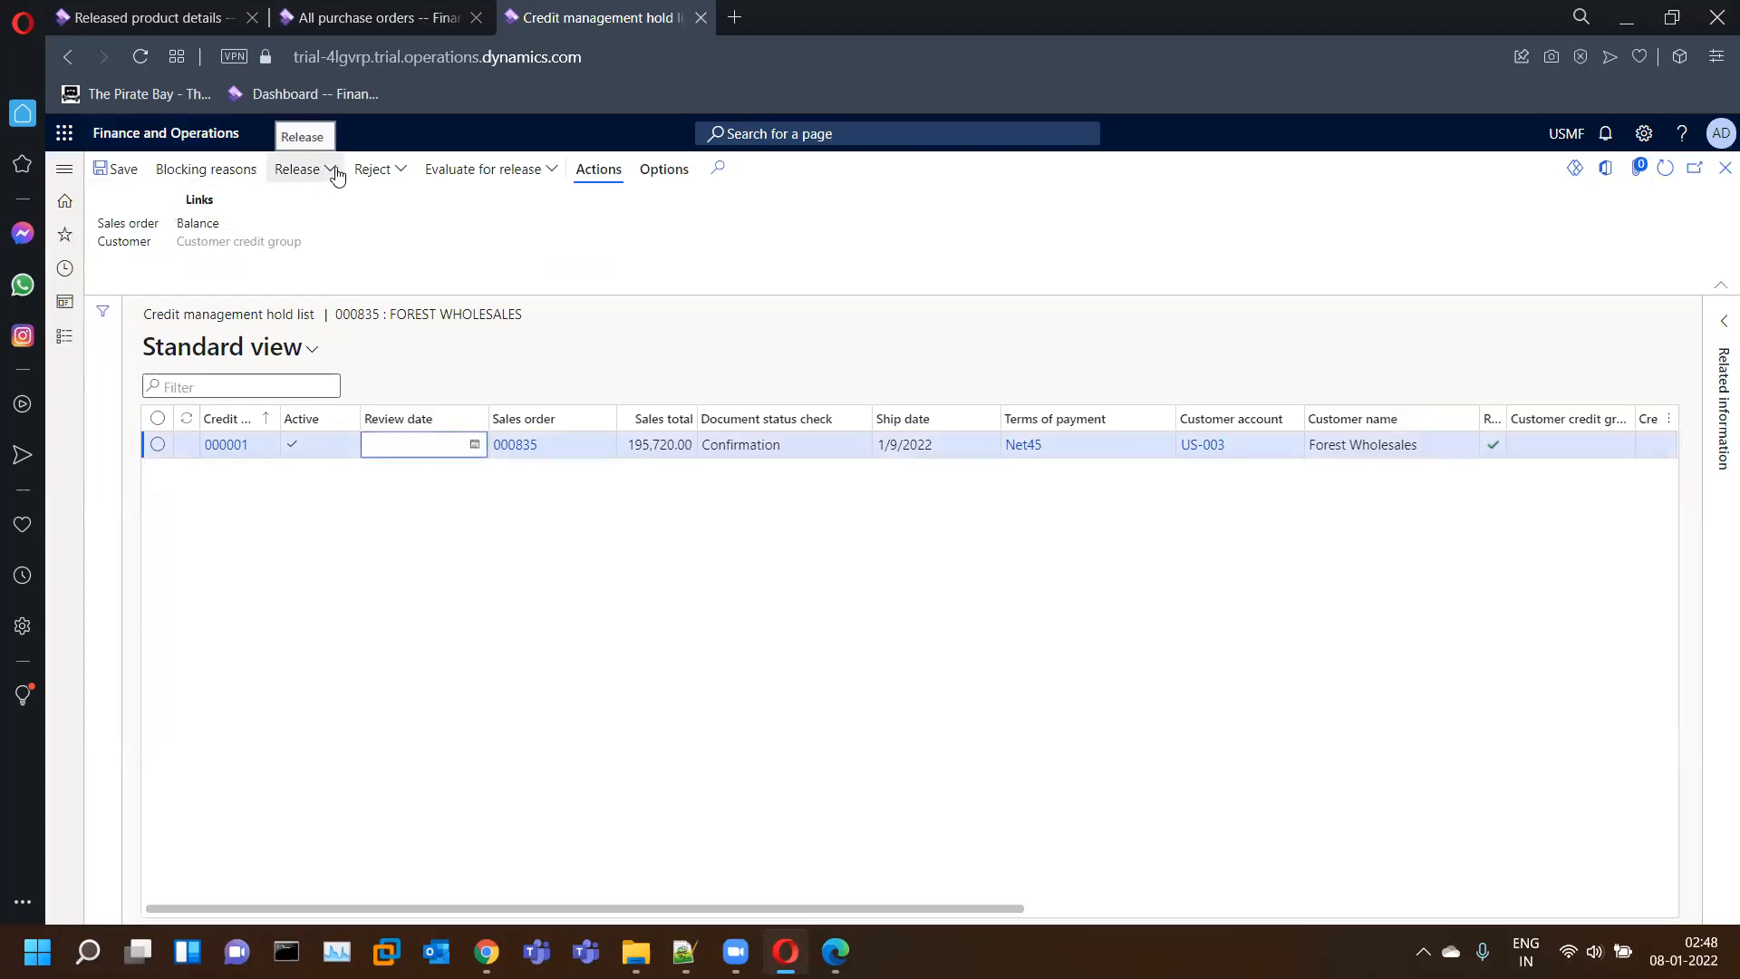
pyautogui.click(301, 170)
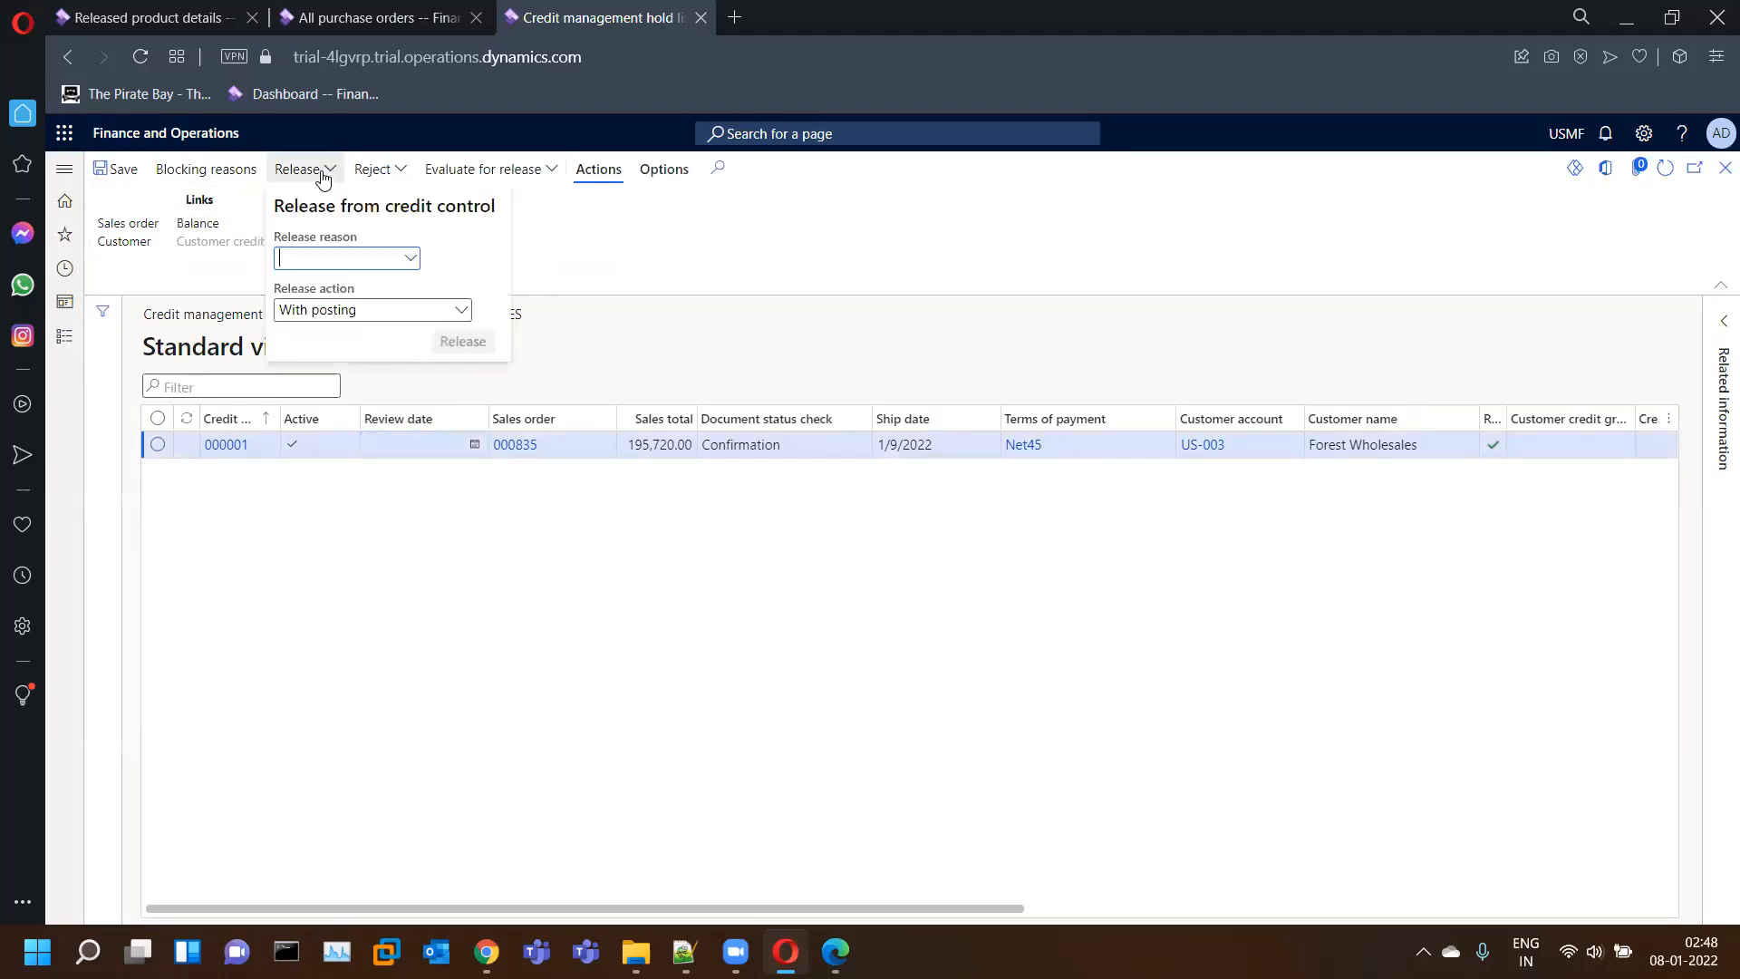
pyautogui.click(408, 260)
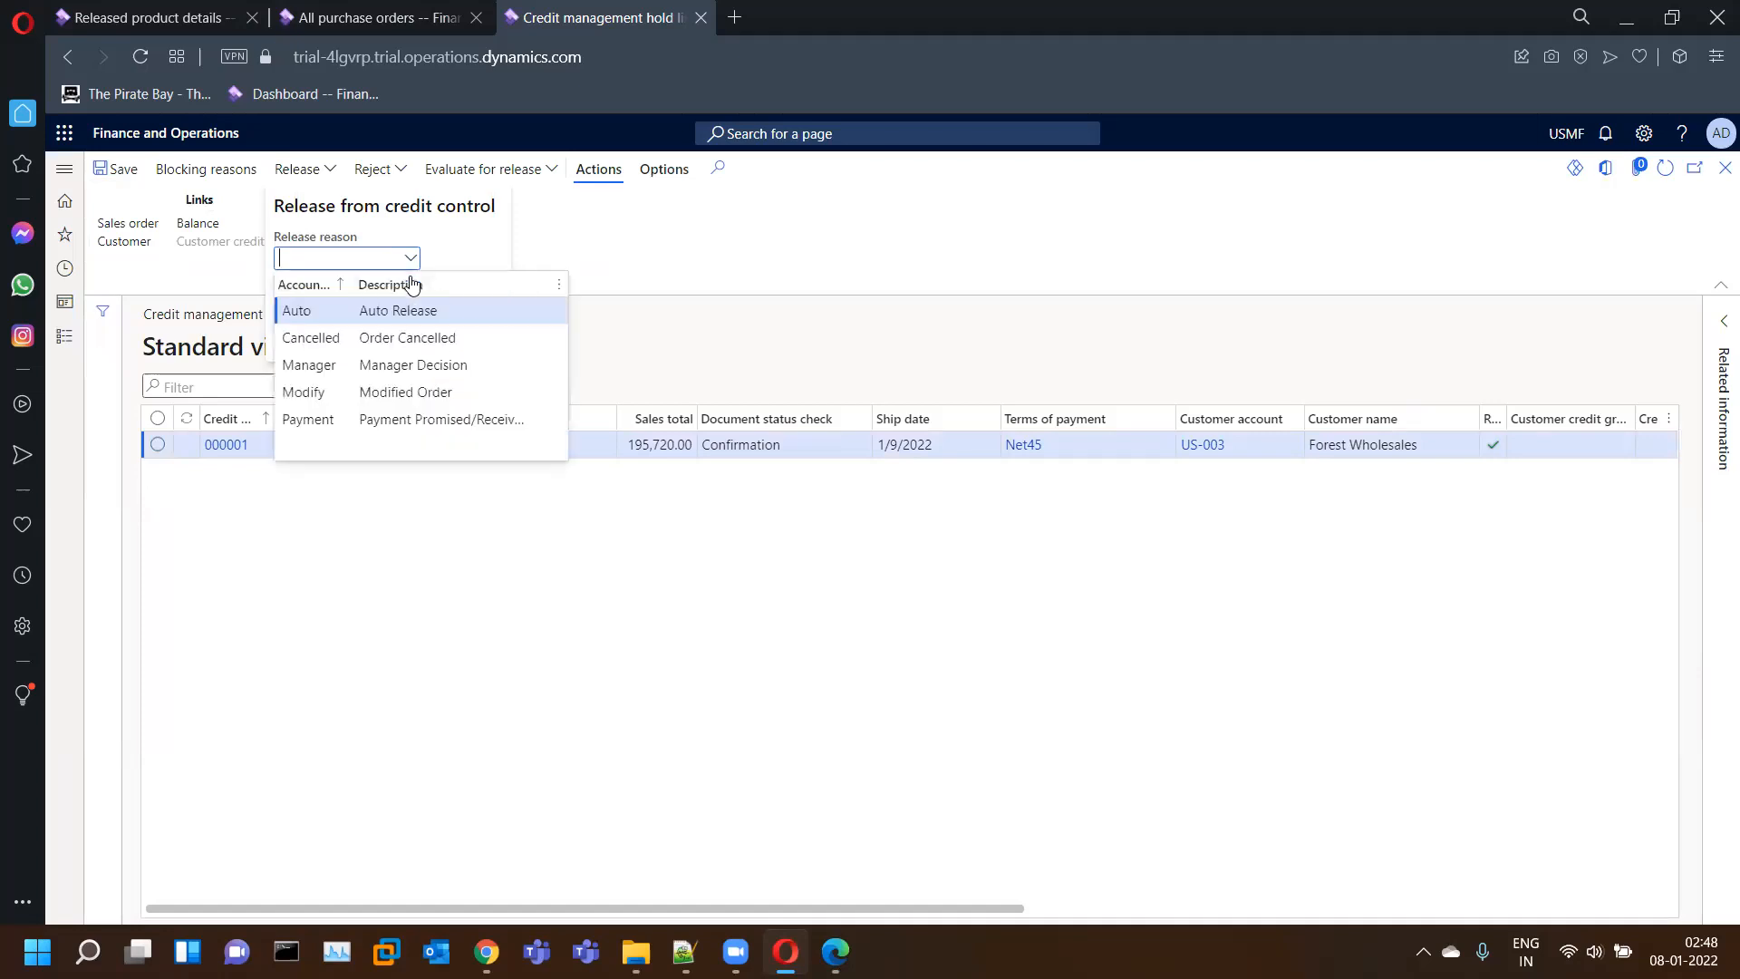
pyautogui.click(463, 321)
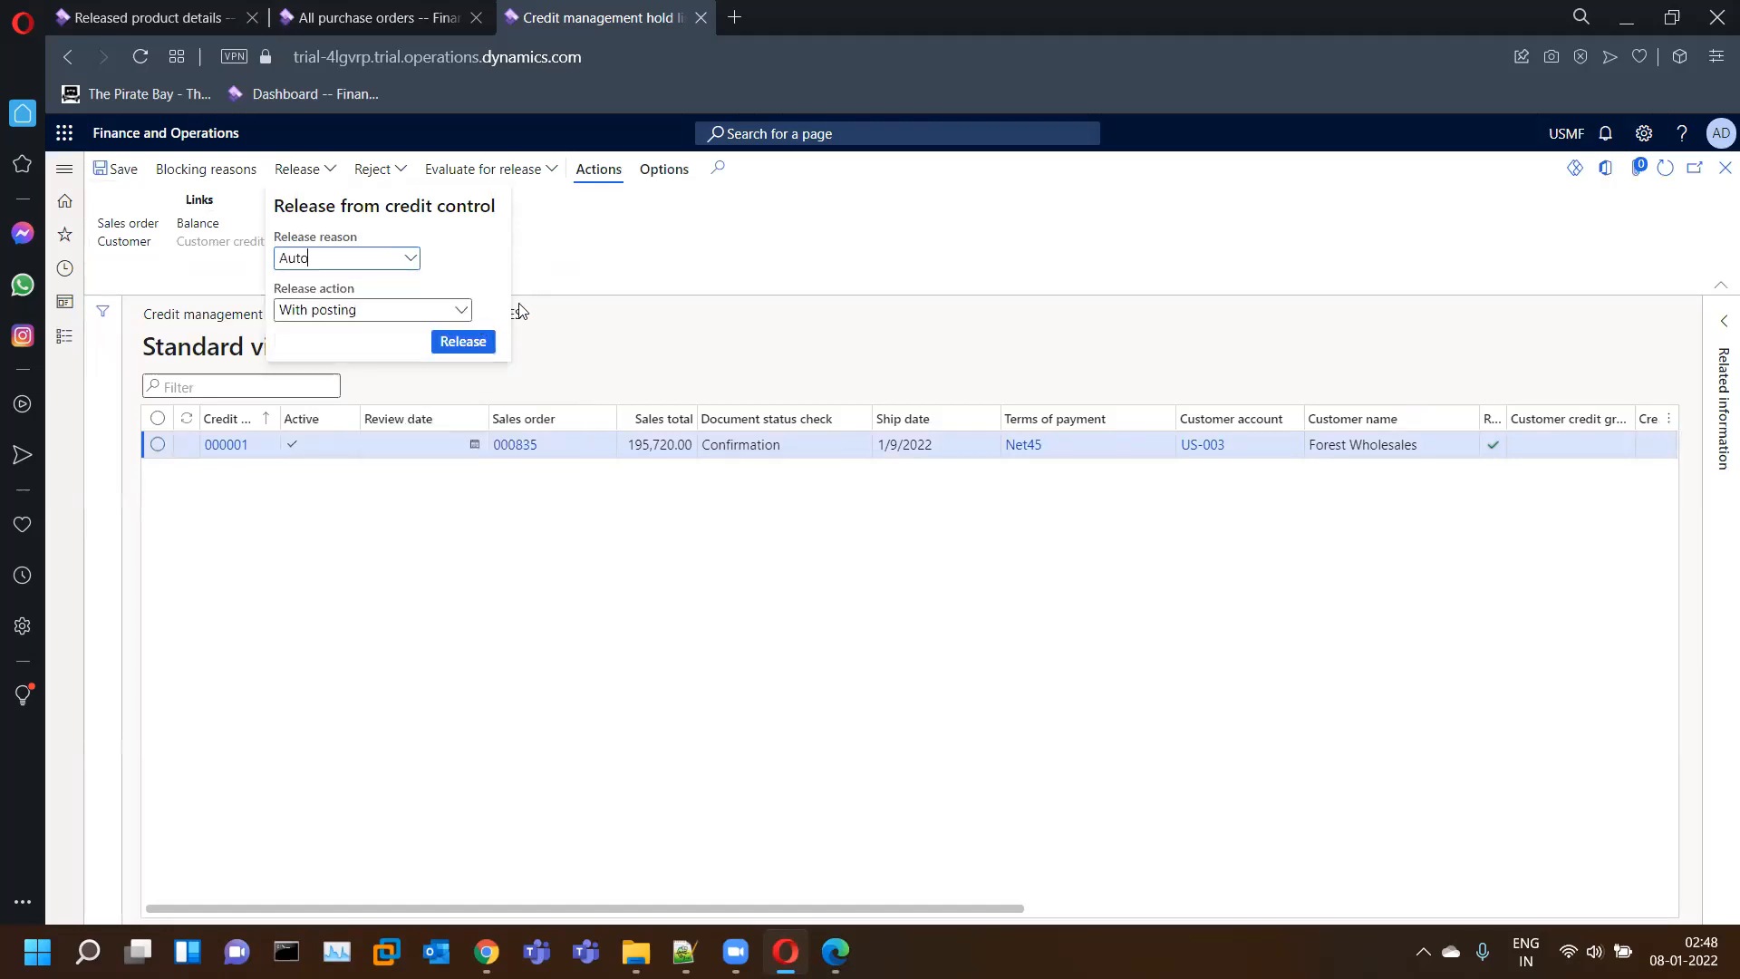
pyautogui.click(462, 313)
pyautogui.click(448, 260)
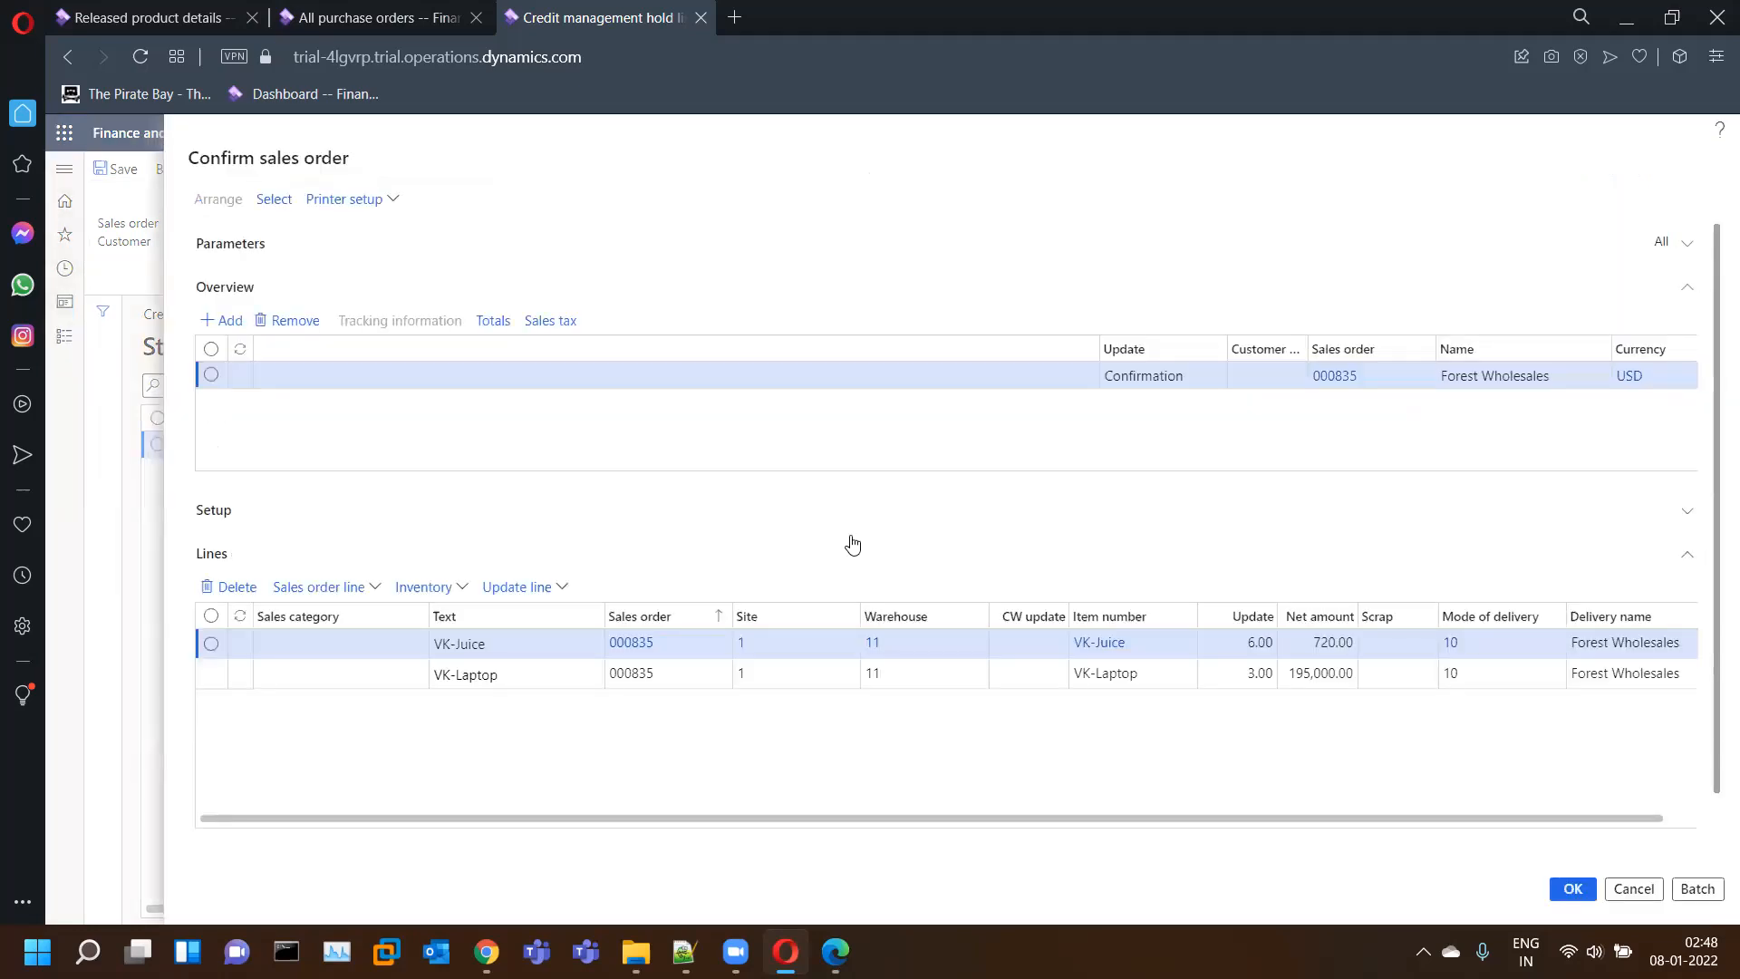
# - Confirm the Forest Wholesales sales order, accept posting without printing, and return from the credit management hold list to the order
pyautogui.scroll(-1, 850, 543)
pyautogui.click(1574, 890)
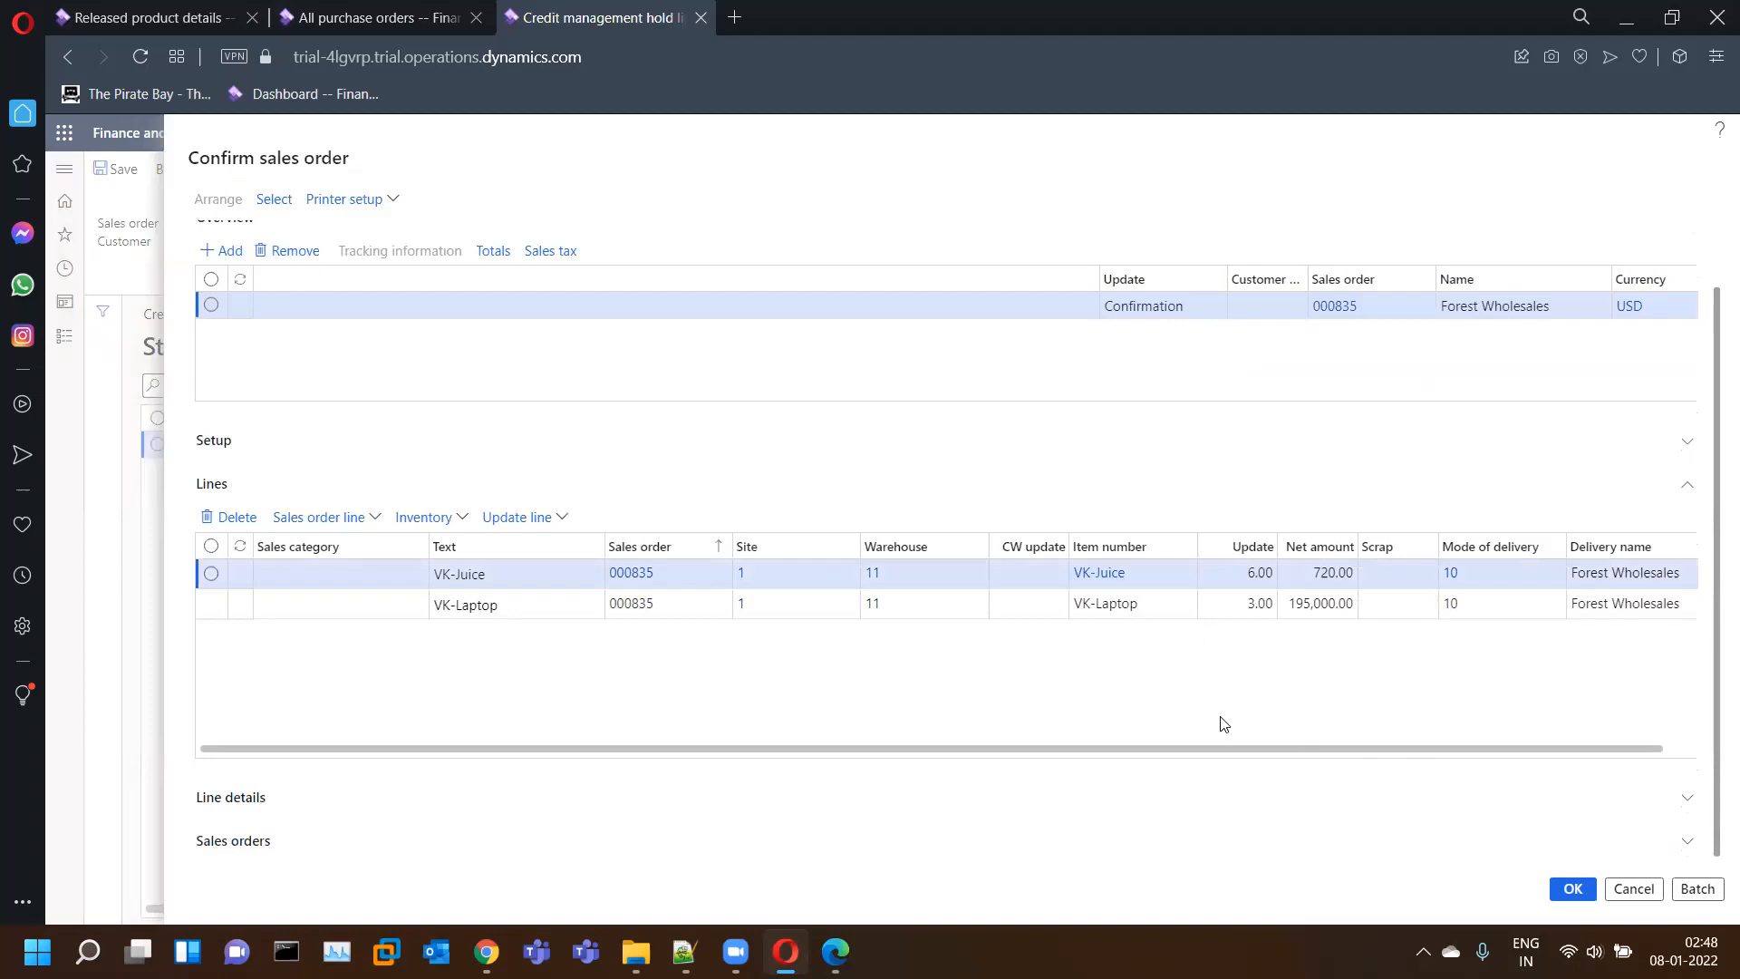
pyautogui.click(1082, 497)
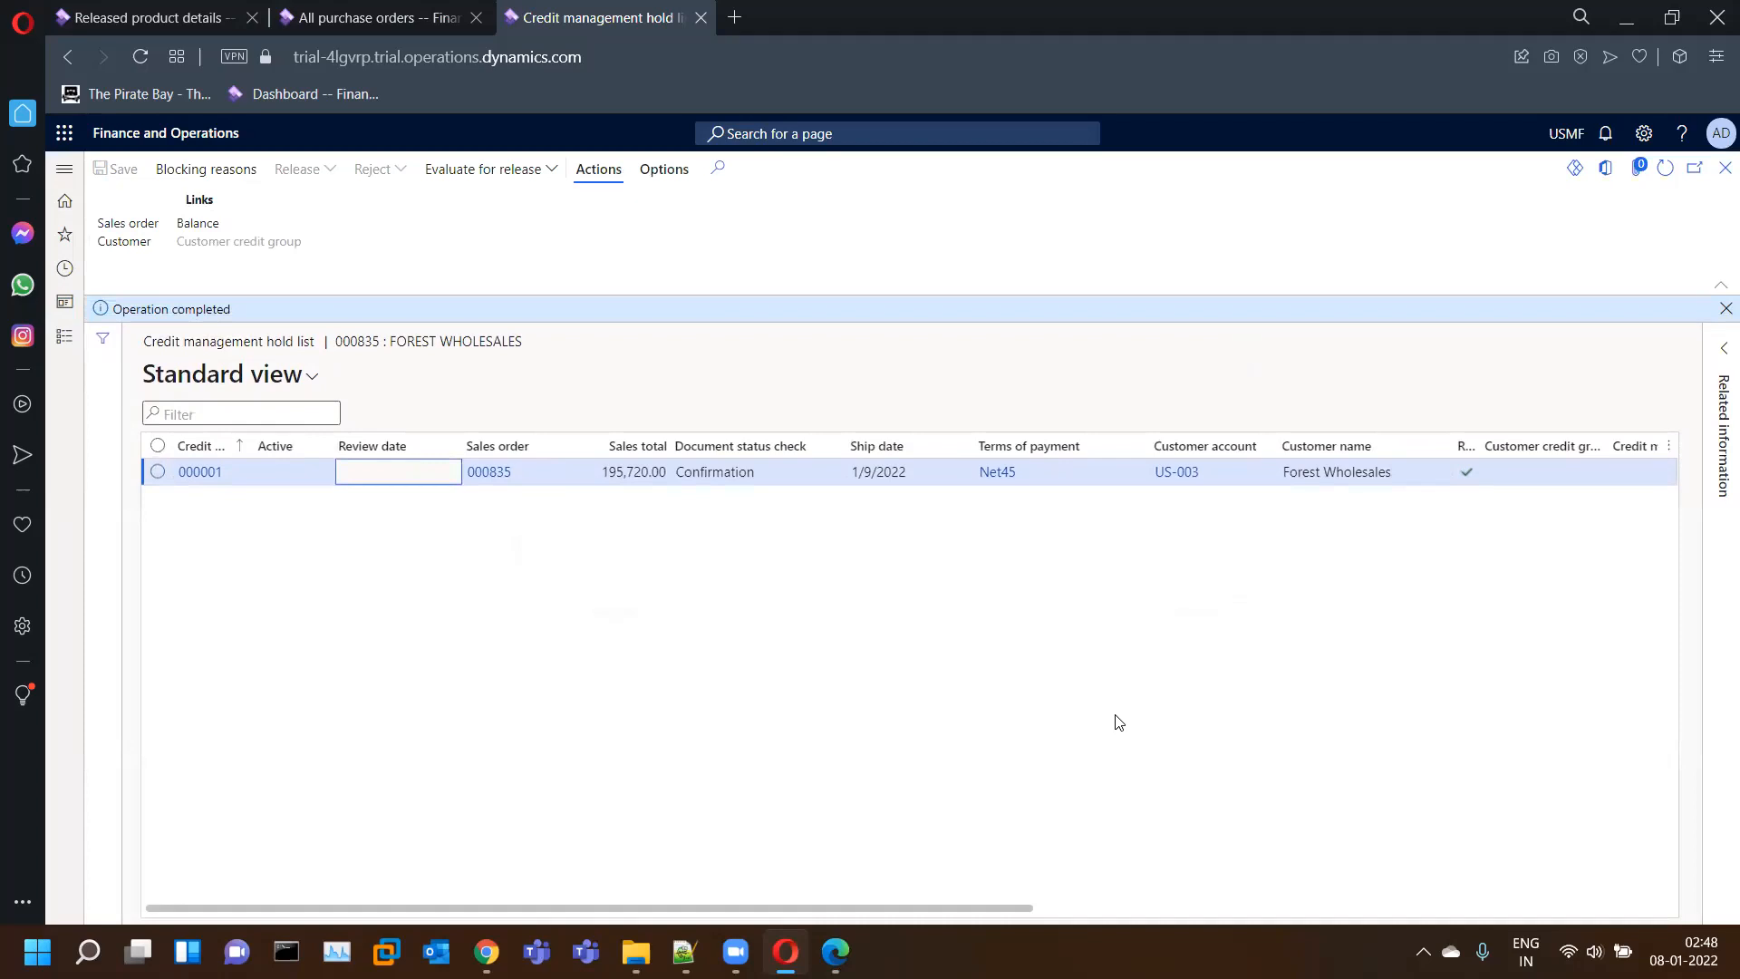
pyautogui.click(1726, 308)
pyautogui.click(1721, 172)
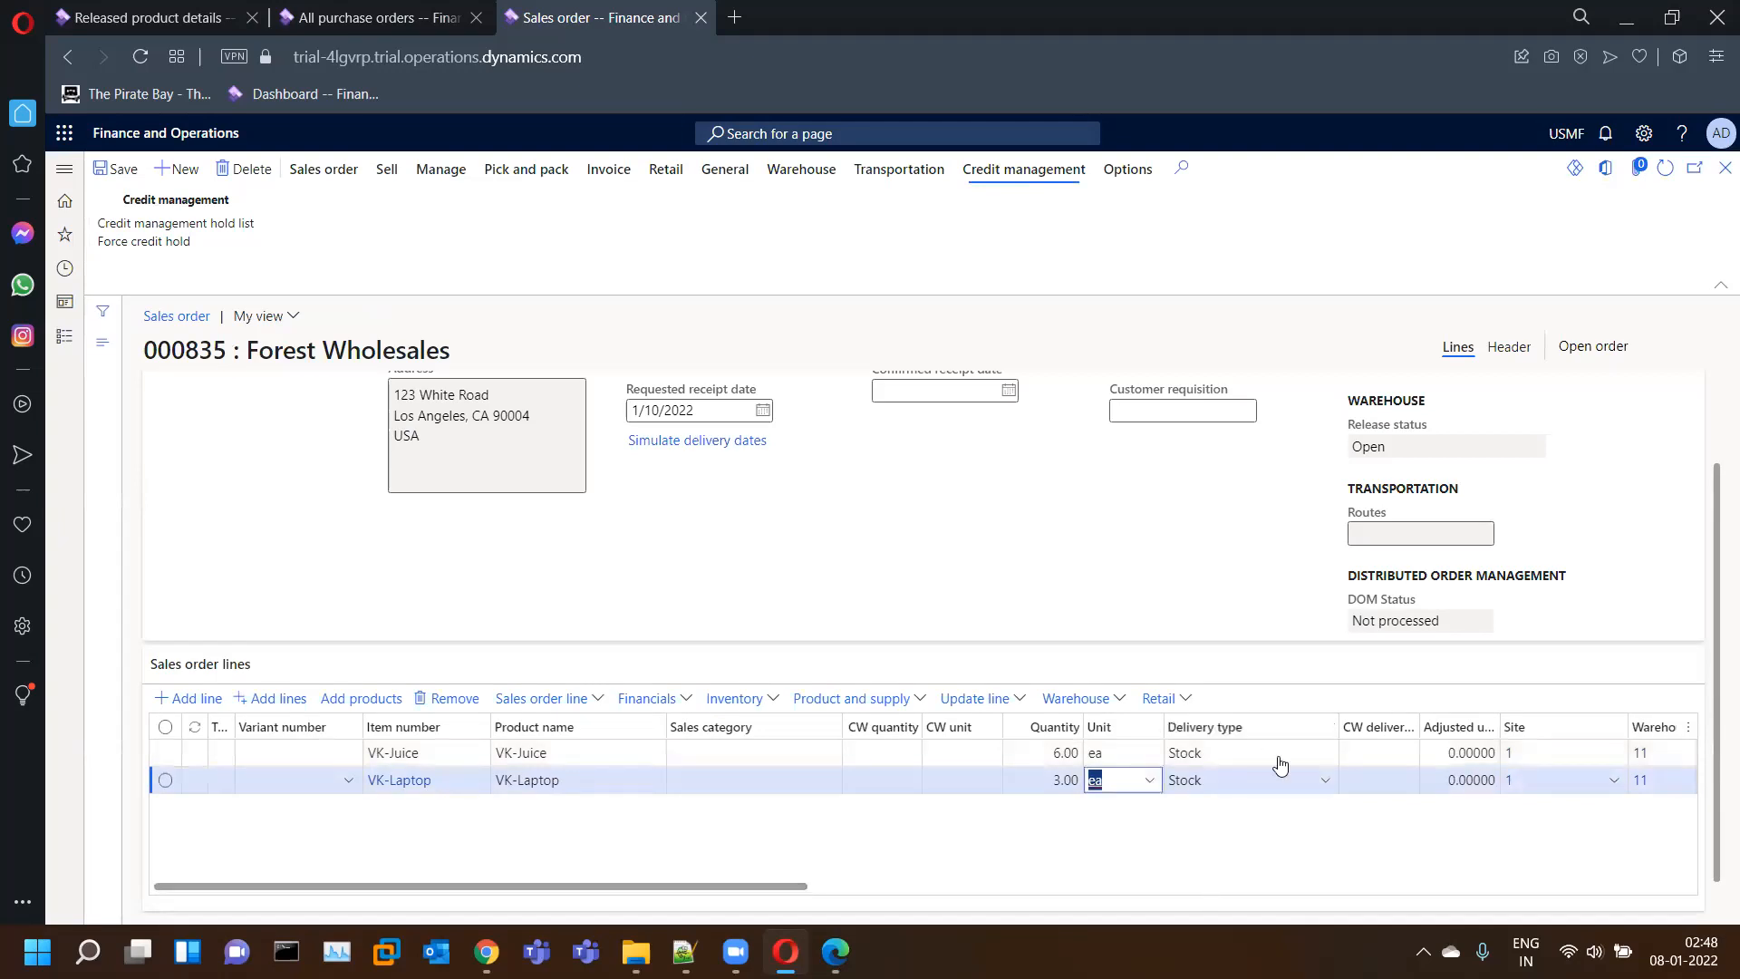
# - Open picking for the VK-Juice line of the sales order
pyautogui.click(1033, 819)
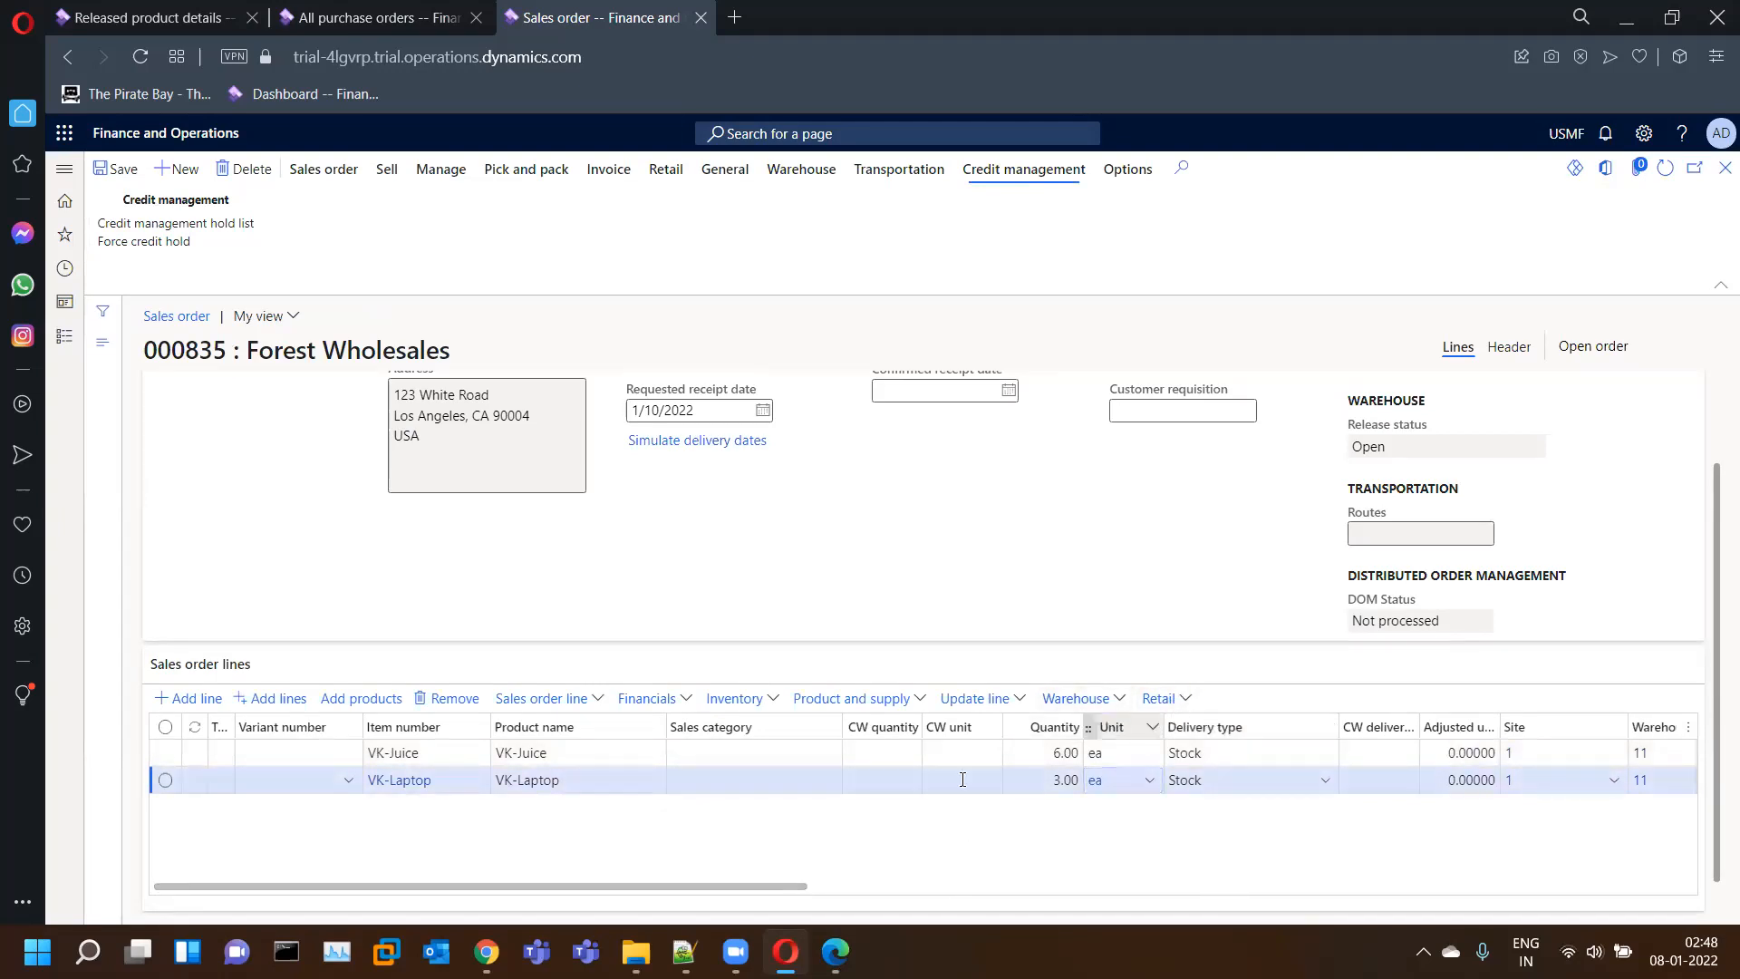
pyautogui.click(904, 754)
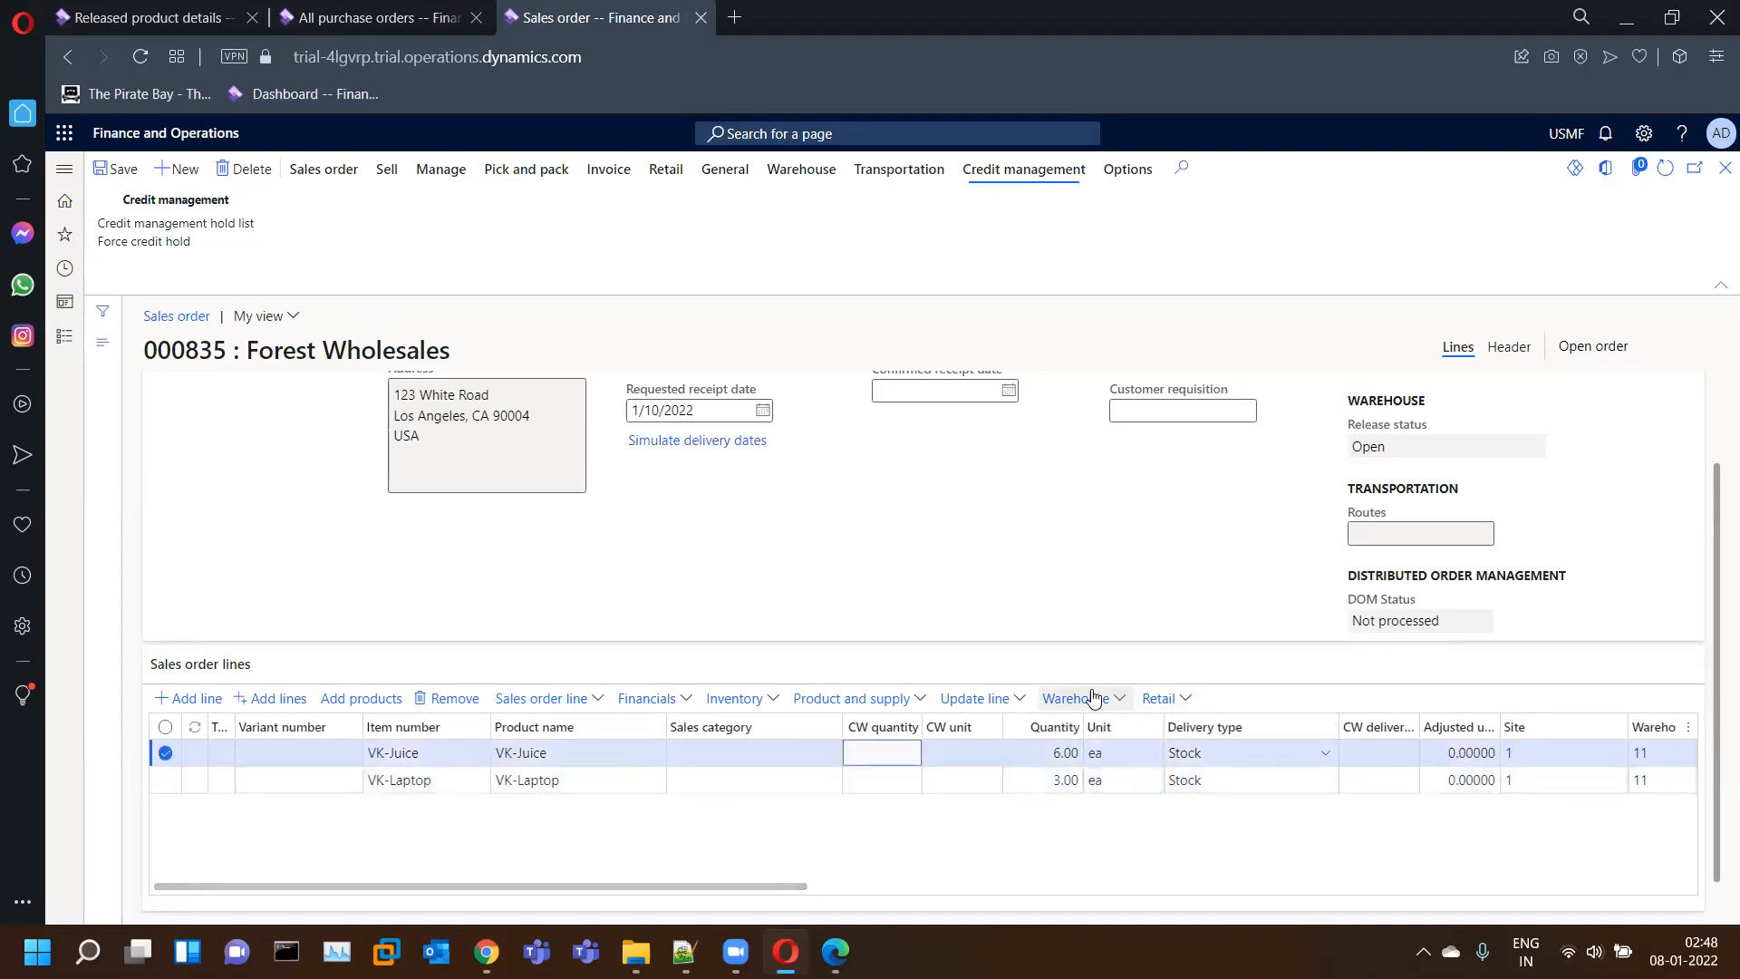
pyautogui.click(1015, 701)
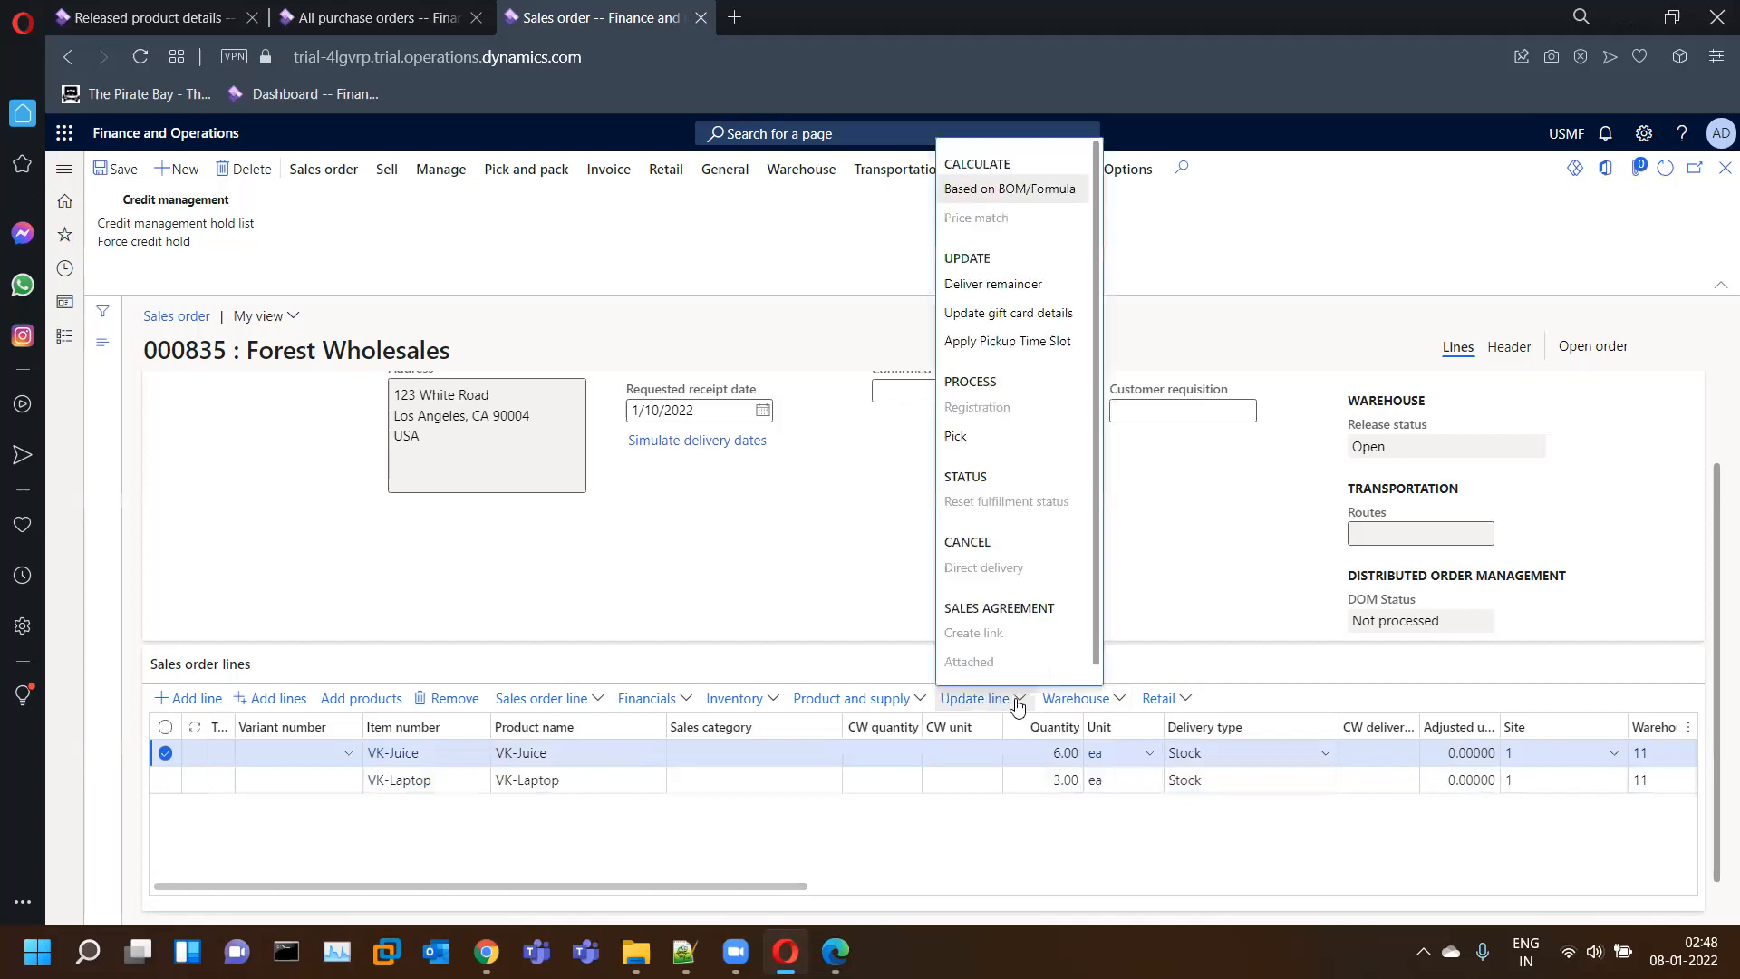
pyautogui.click(973, 440)
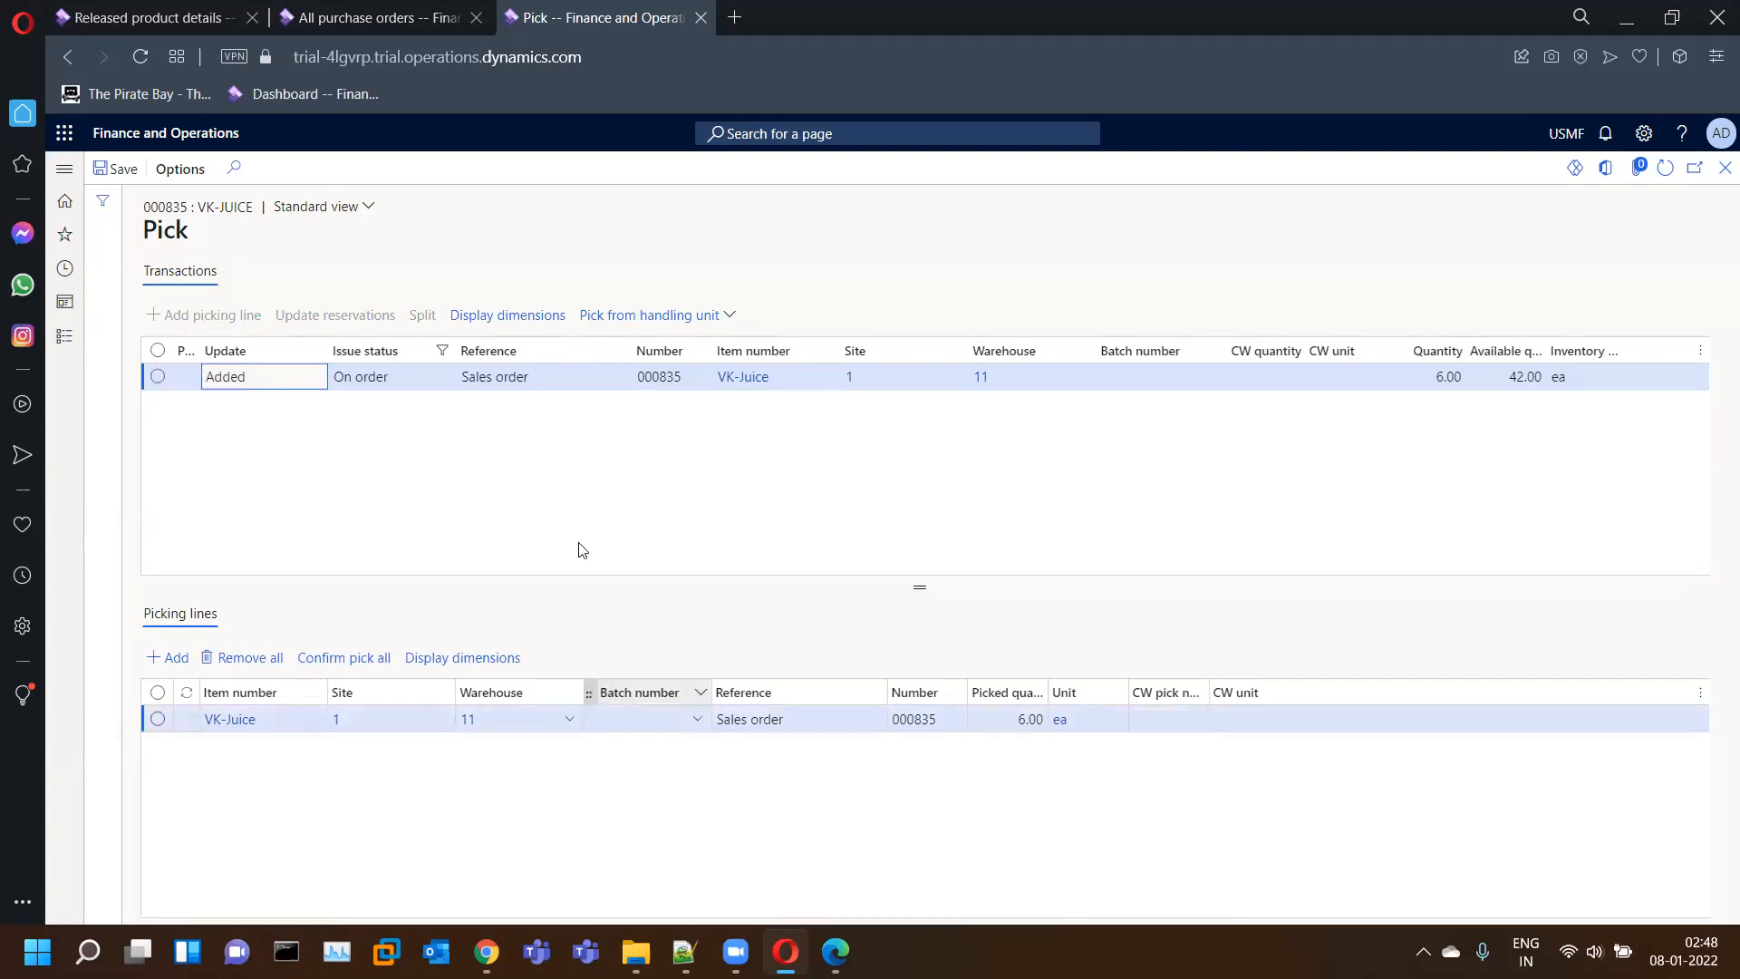
# - Look through the batch numbers for the VK-Juice picking line and set its picked quantity to 3
pyautogui.click(700, 725)
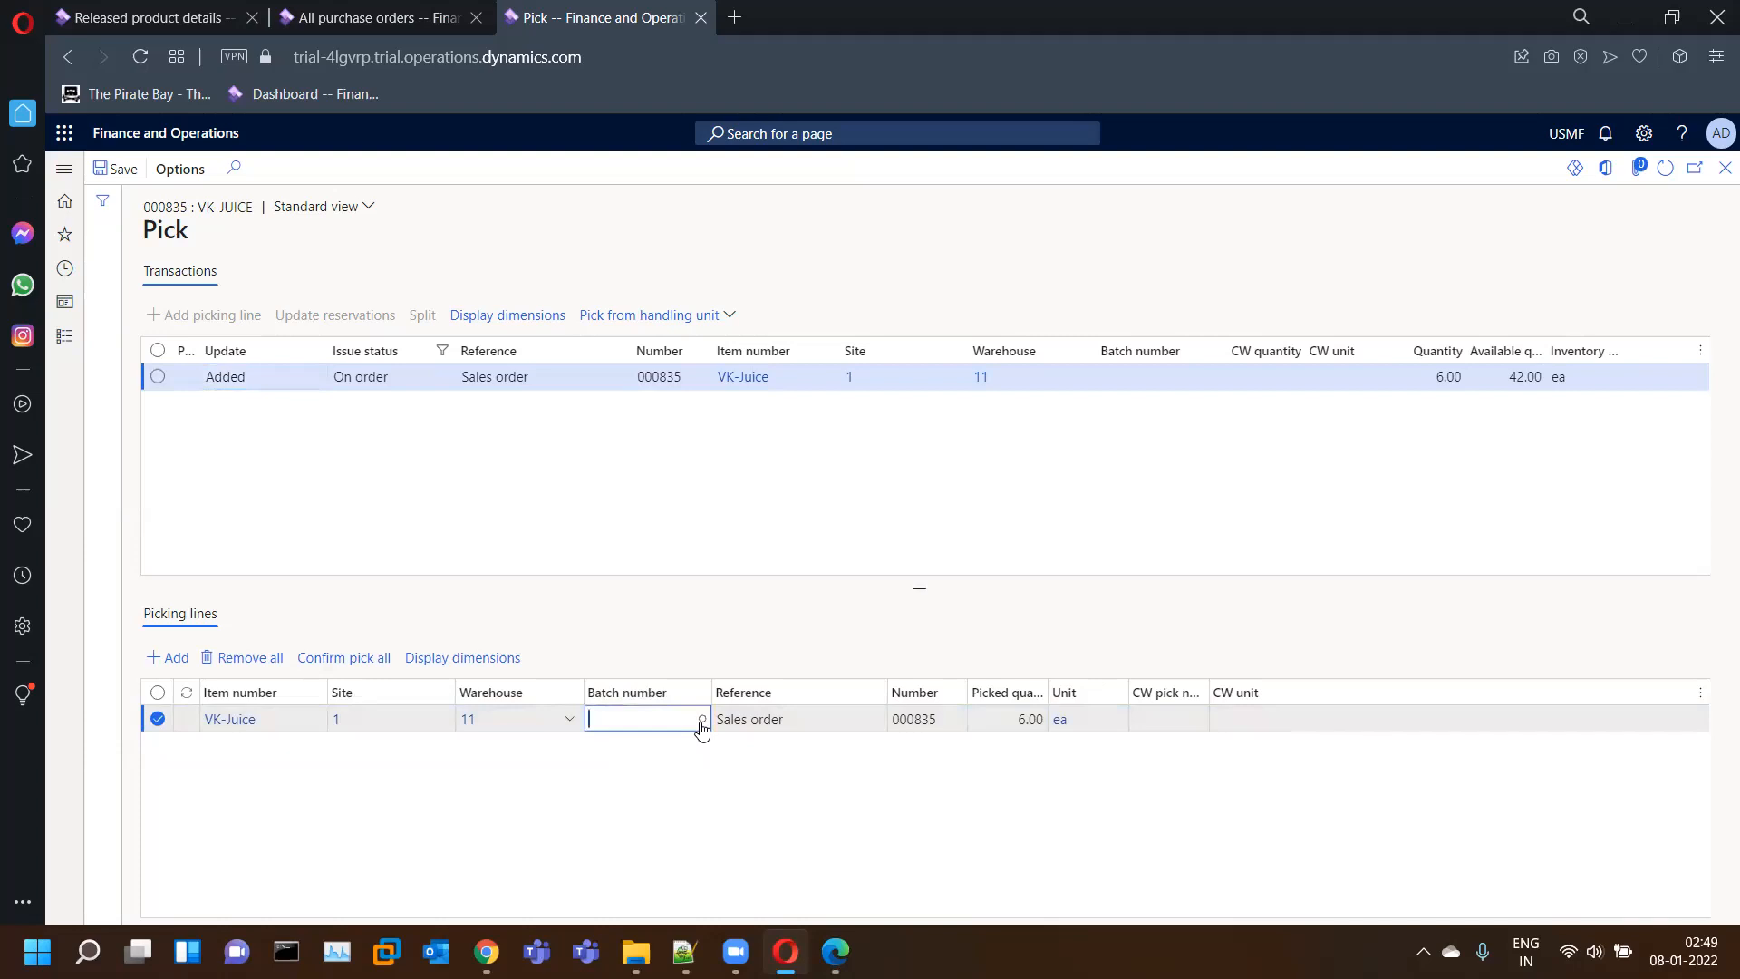
pyautogui.click(703, 723)
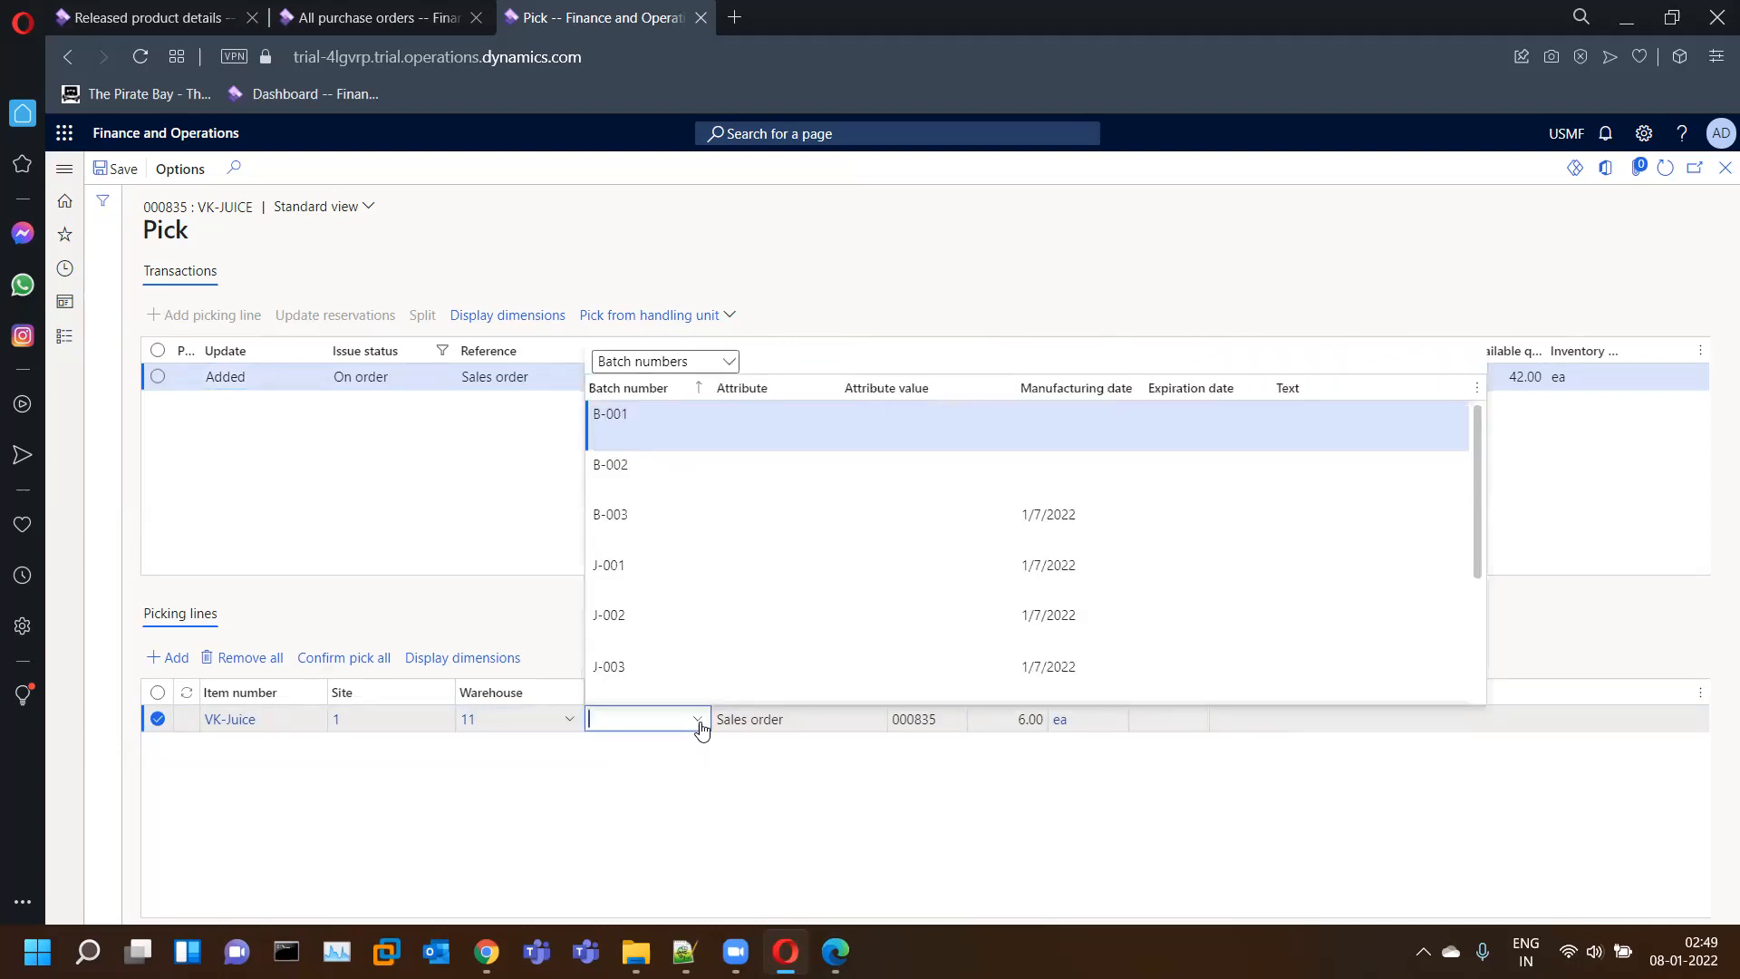
pyautogui.scroll(-1, 737, 584)
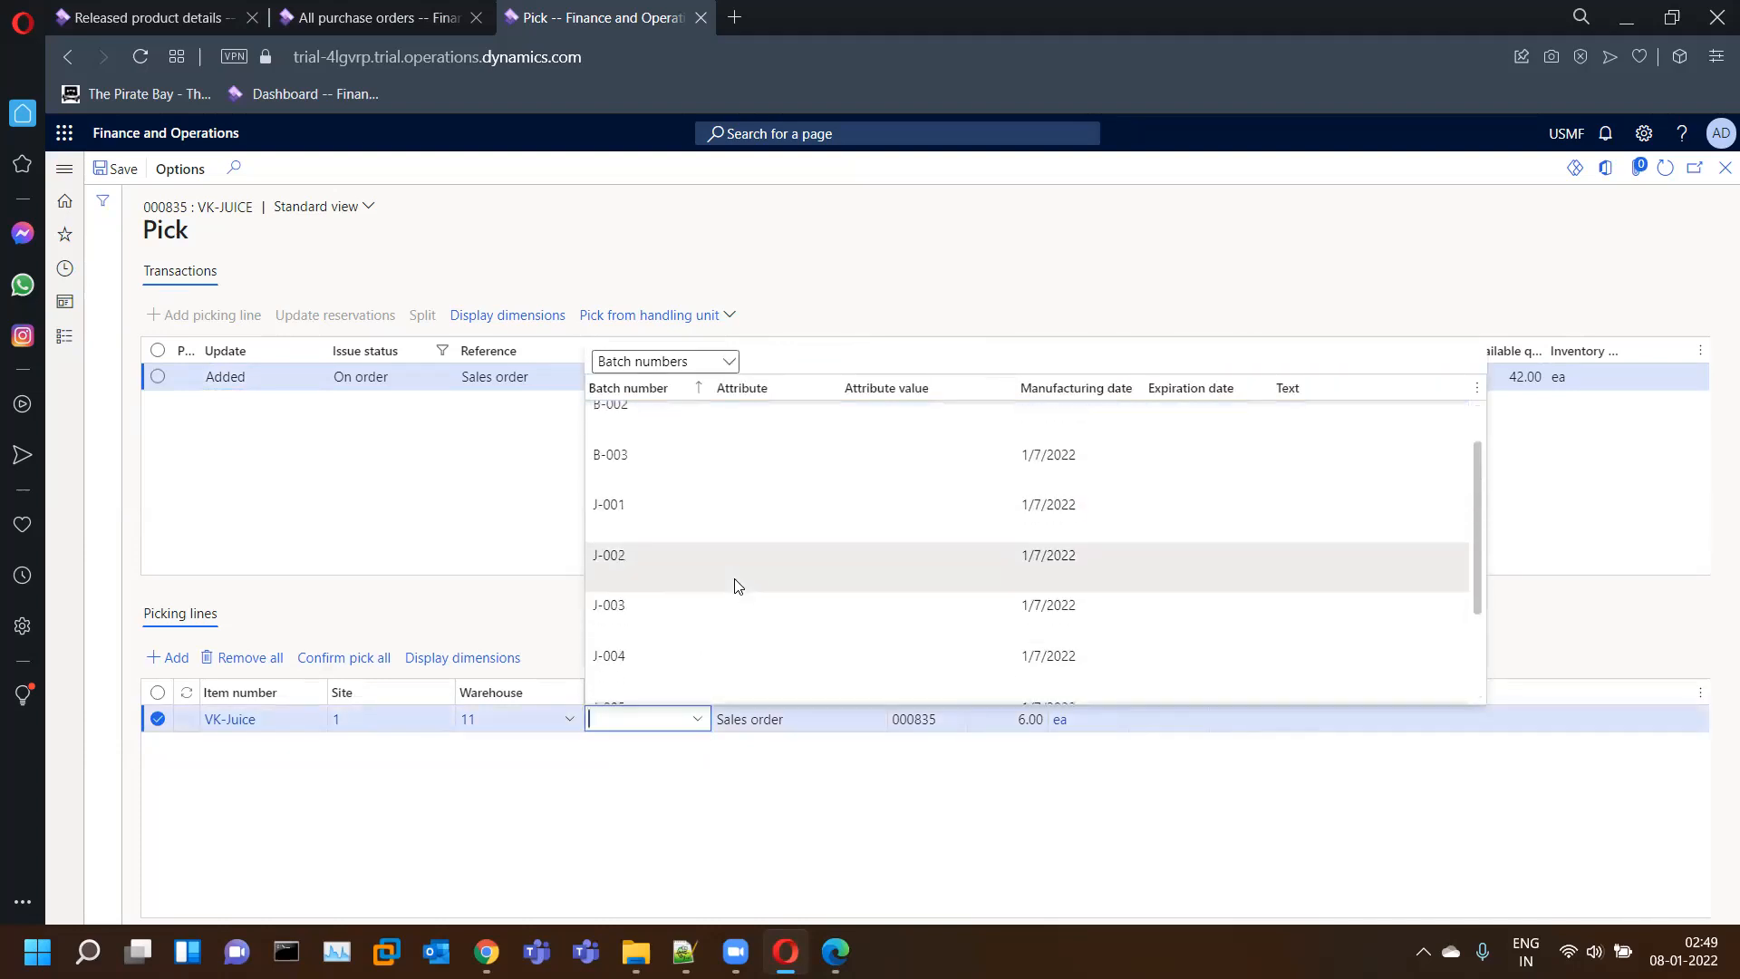
pyautogui.scroll(1, 737, 585)
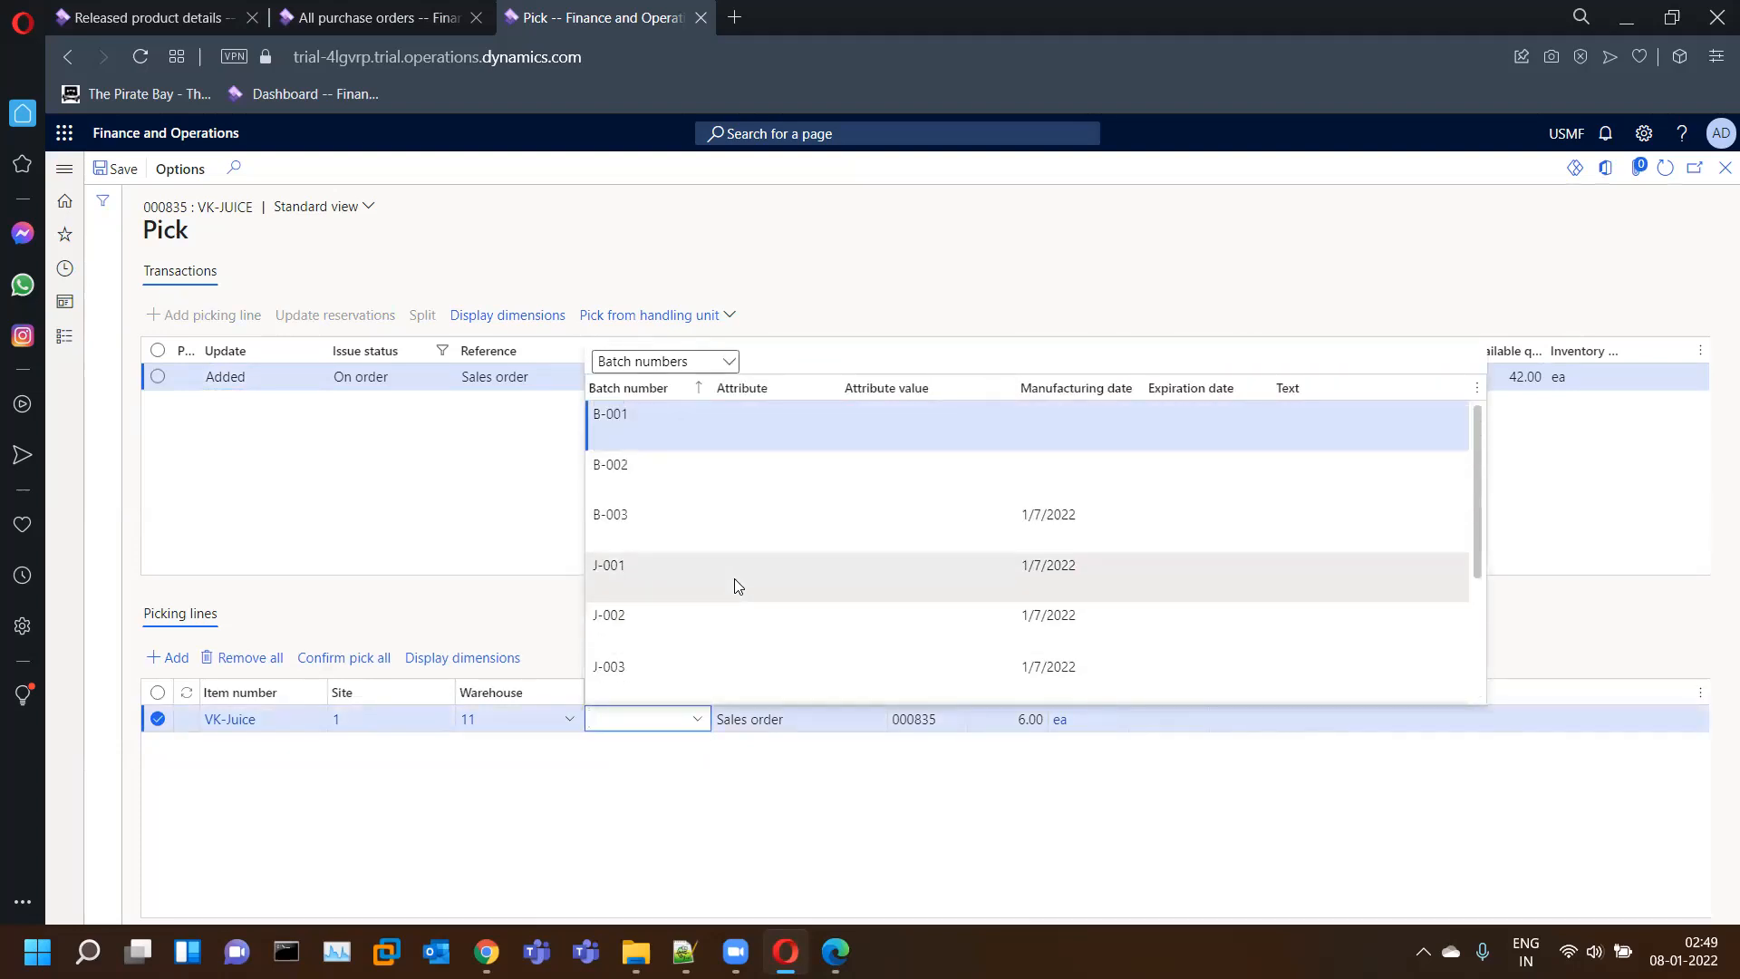
pyautogui.click(776, 798)
pyautogui.click(1004, 719)
pyautogui.write('3')
pyautogui.press('Tab')
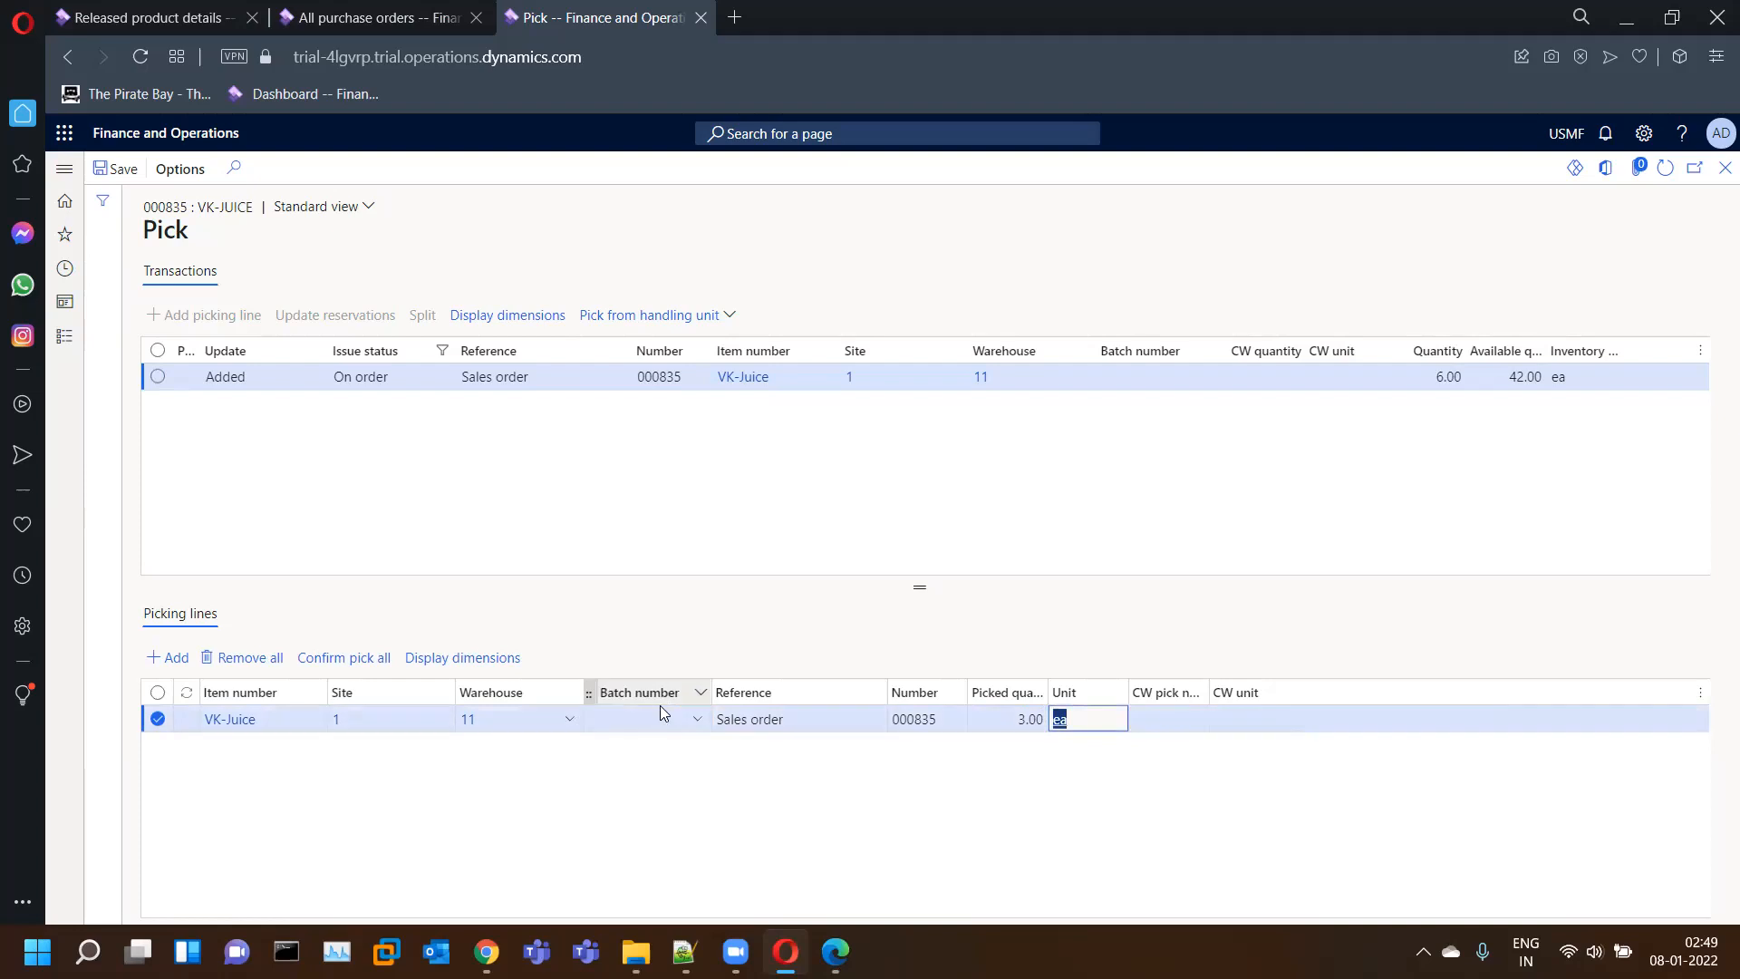
# - Assign batch B-002 to the VK-Juice picking line, choosing it from the on-hand view of the batch lookup
pyautogui.click(698, 720)
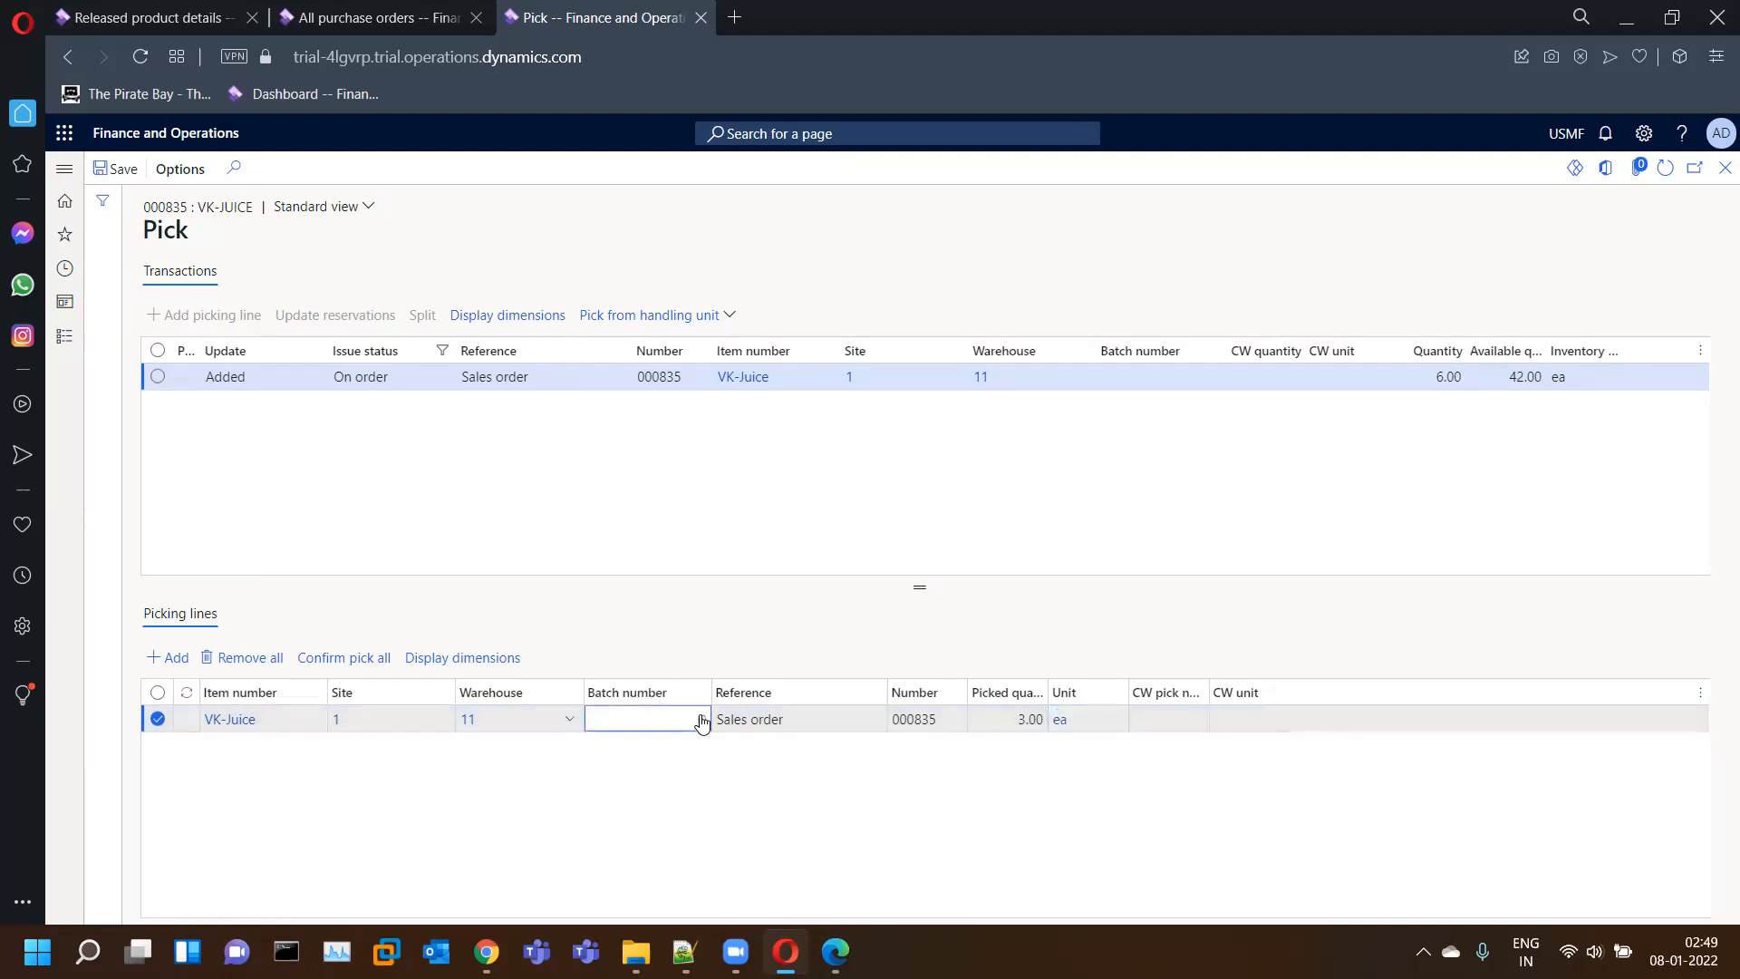
pyautogui.click(699, 721)
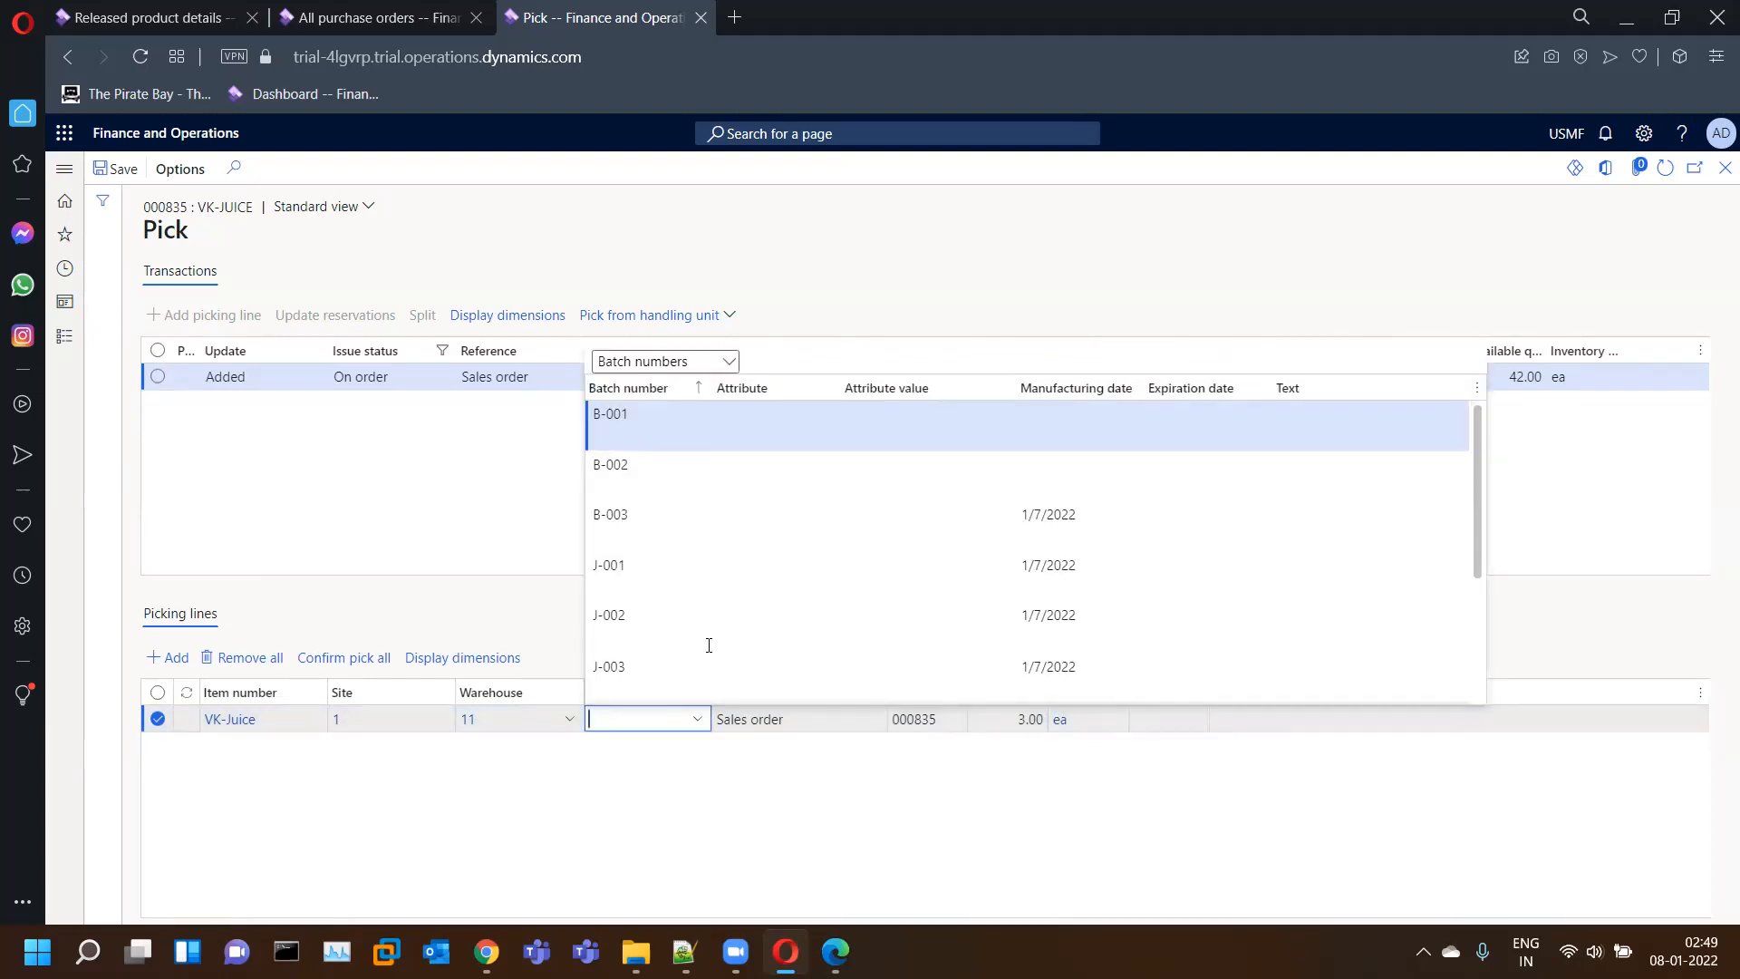
pyautogui.click(727, 364)
pyautogui.click(683, 412)
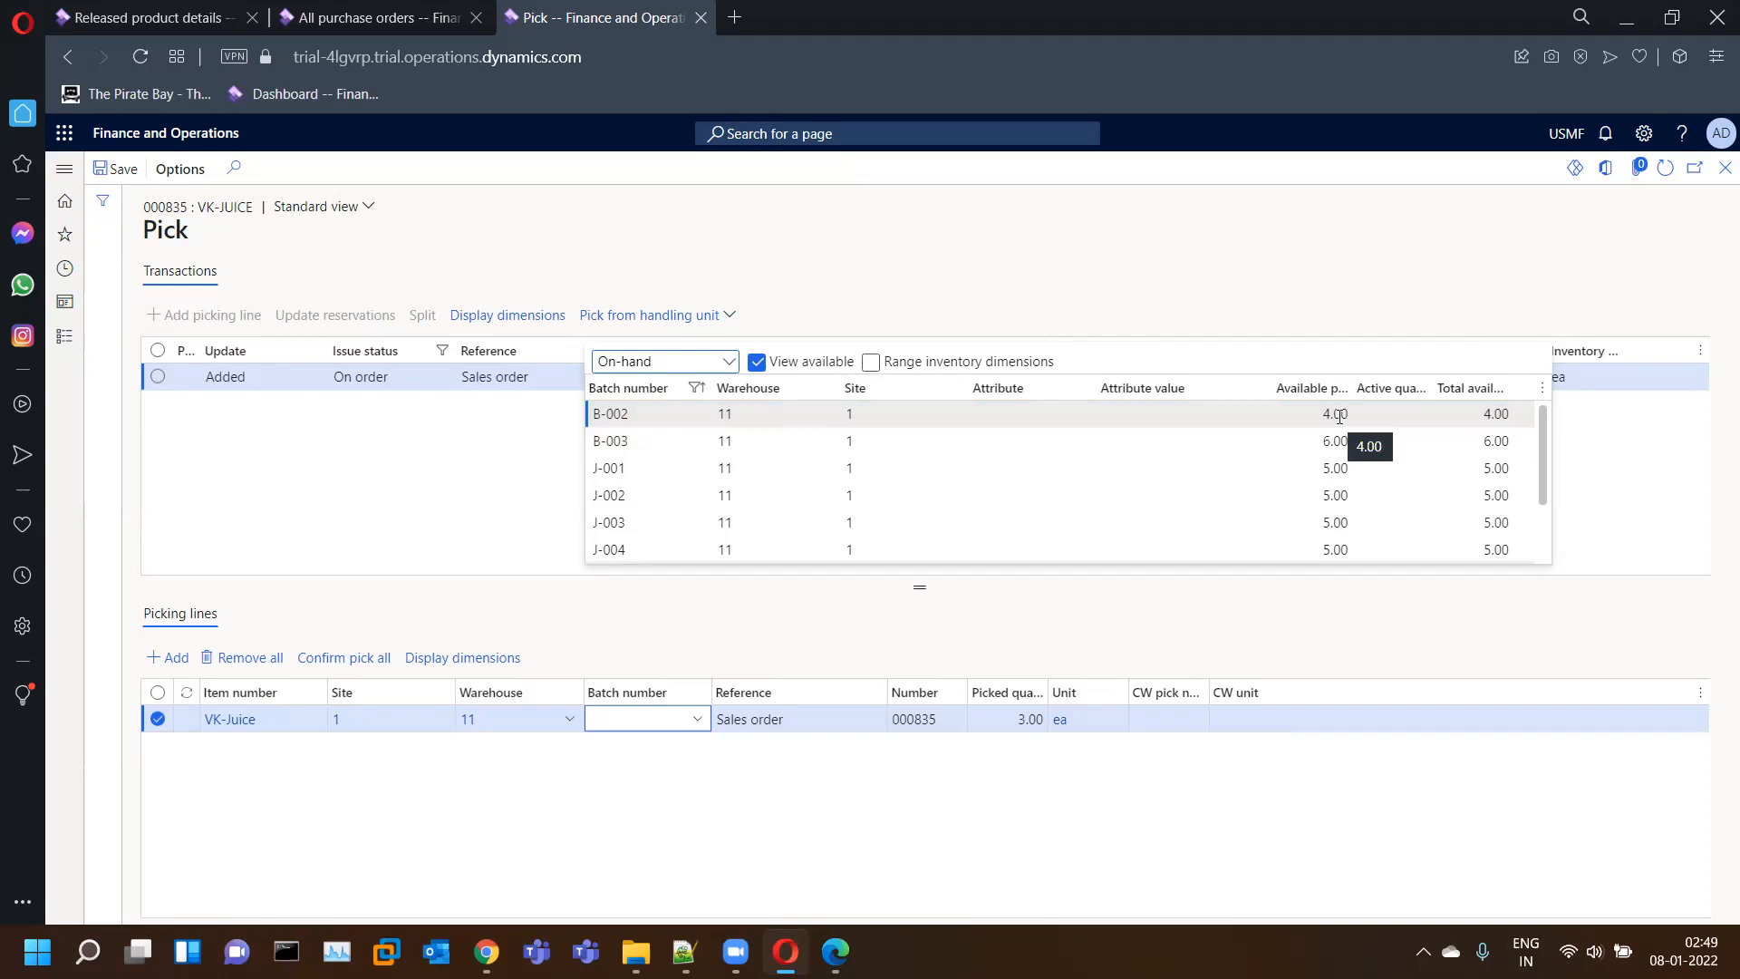
pyautogui.click(1339, 416)
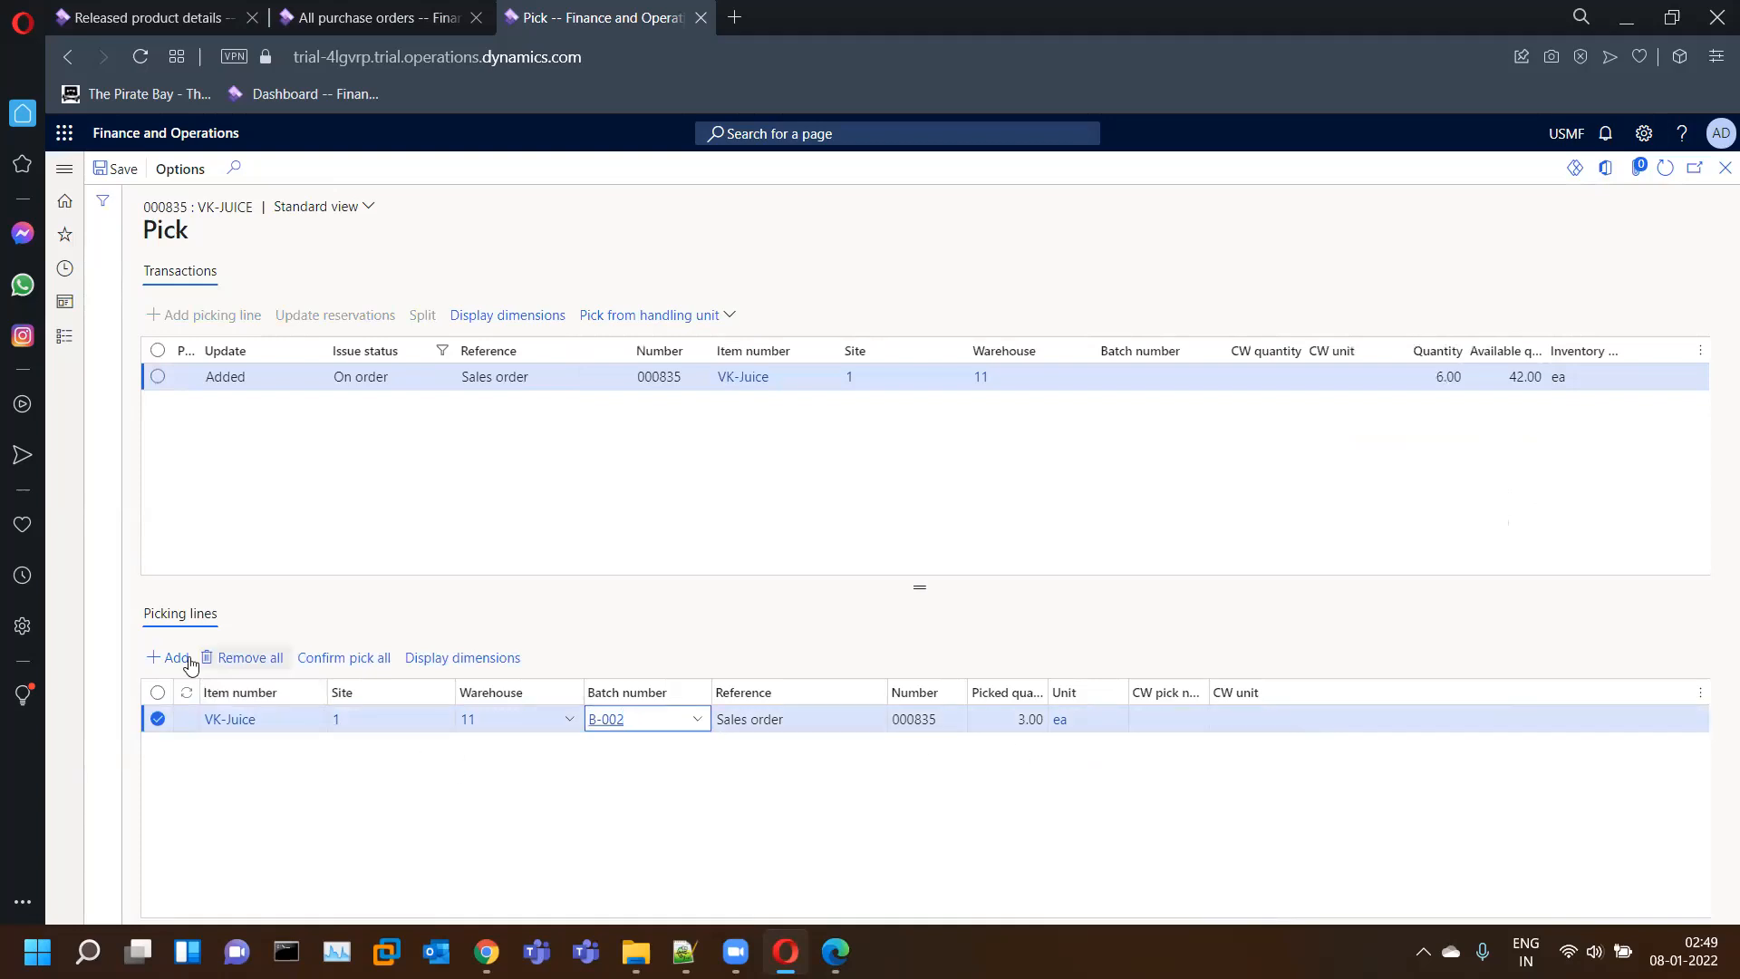
pyautogui.click(685, 759)
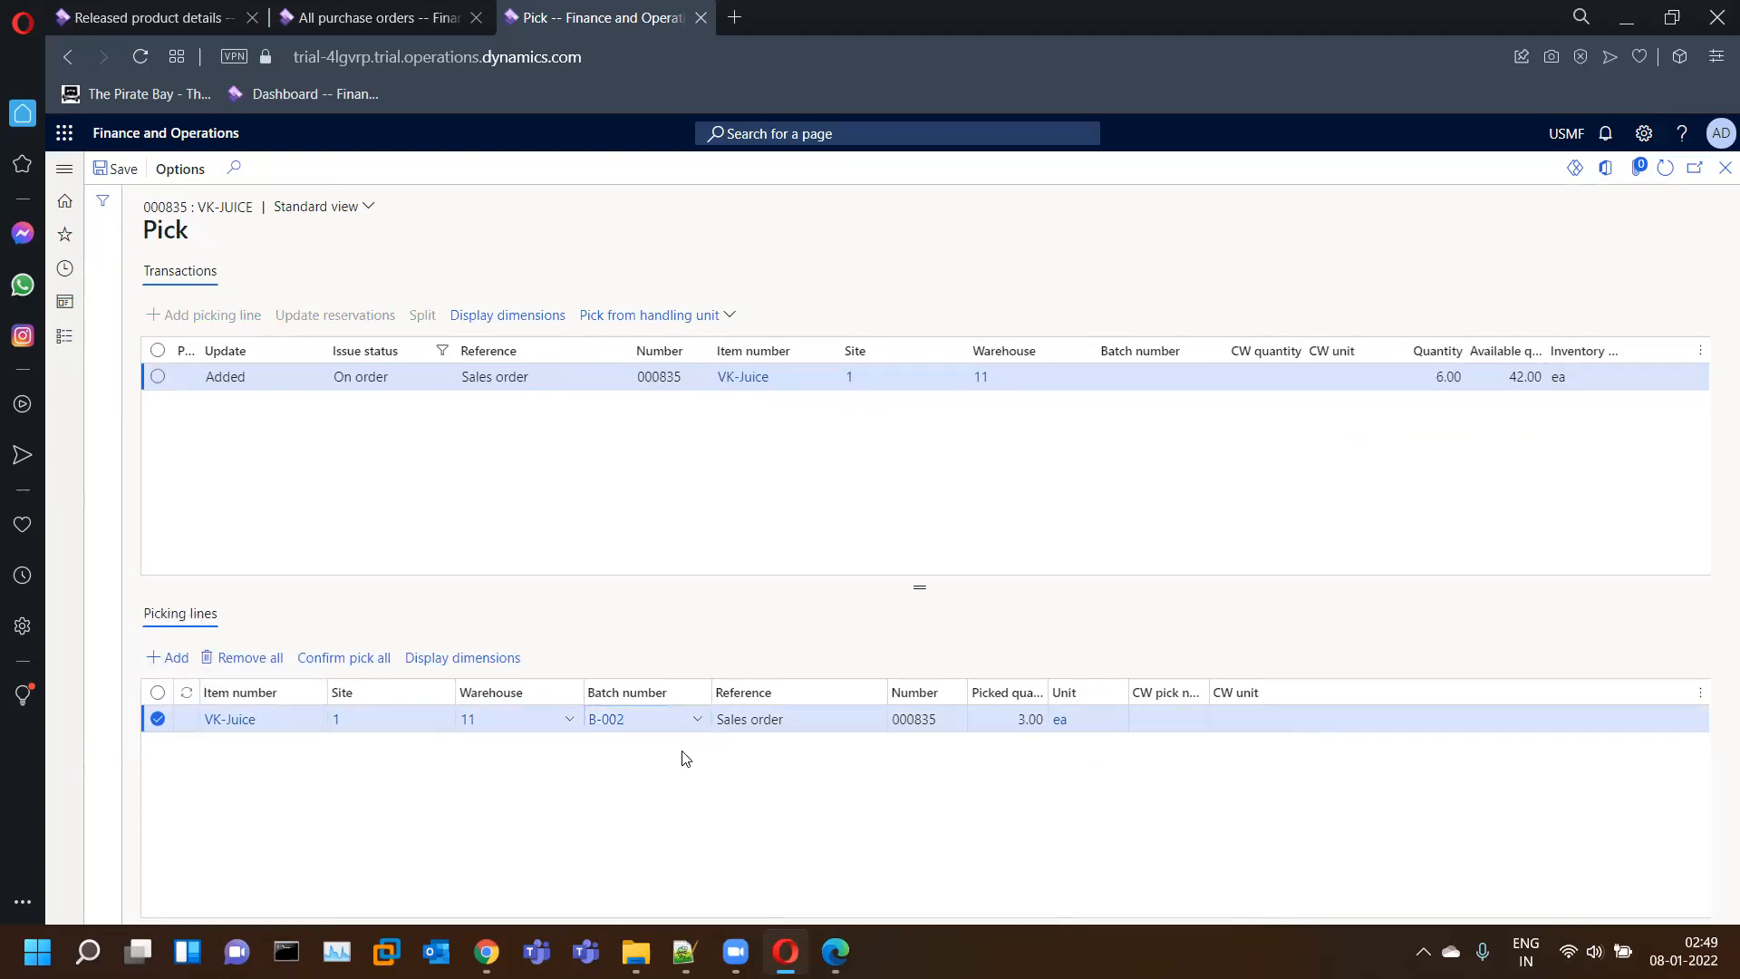
# - Add a second picking line for item VK-Juice with a picked quantity of 2
pyautogui.hotkey('alt', 'n')
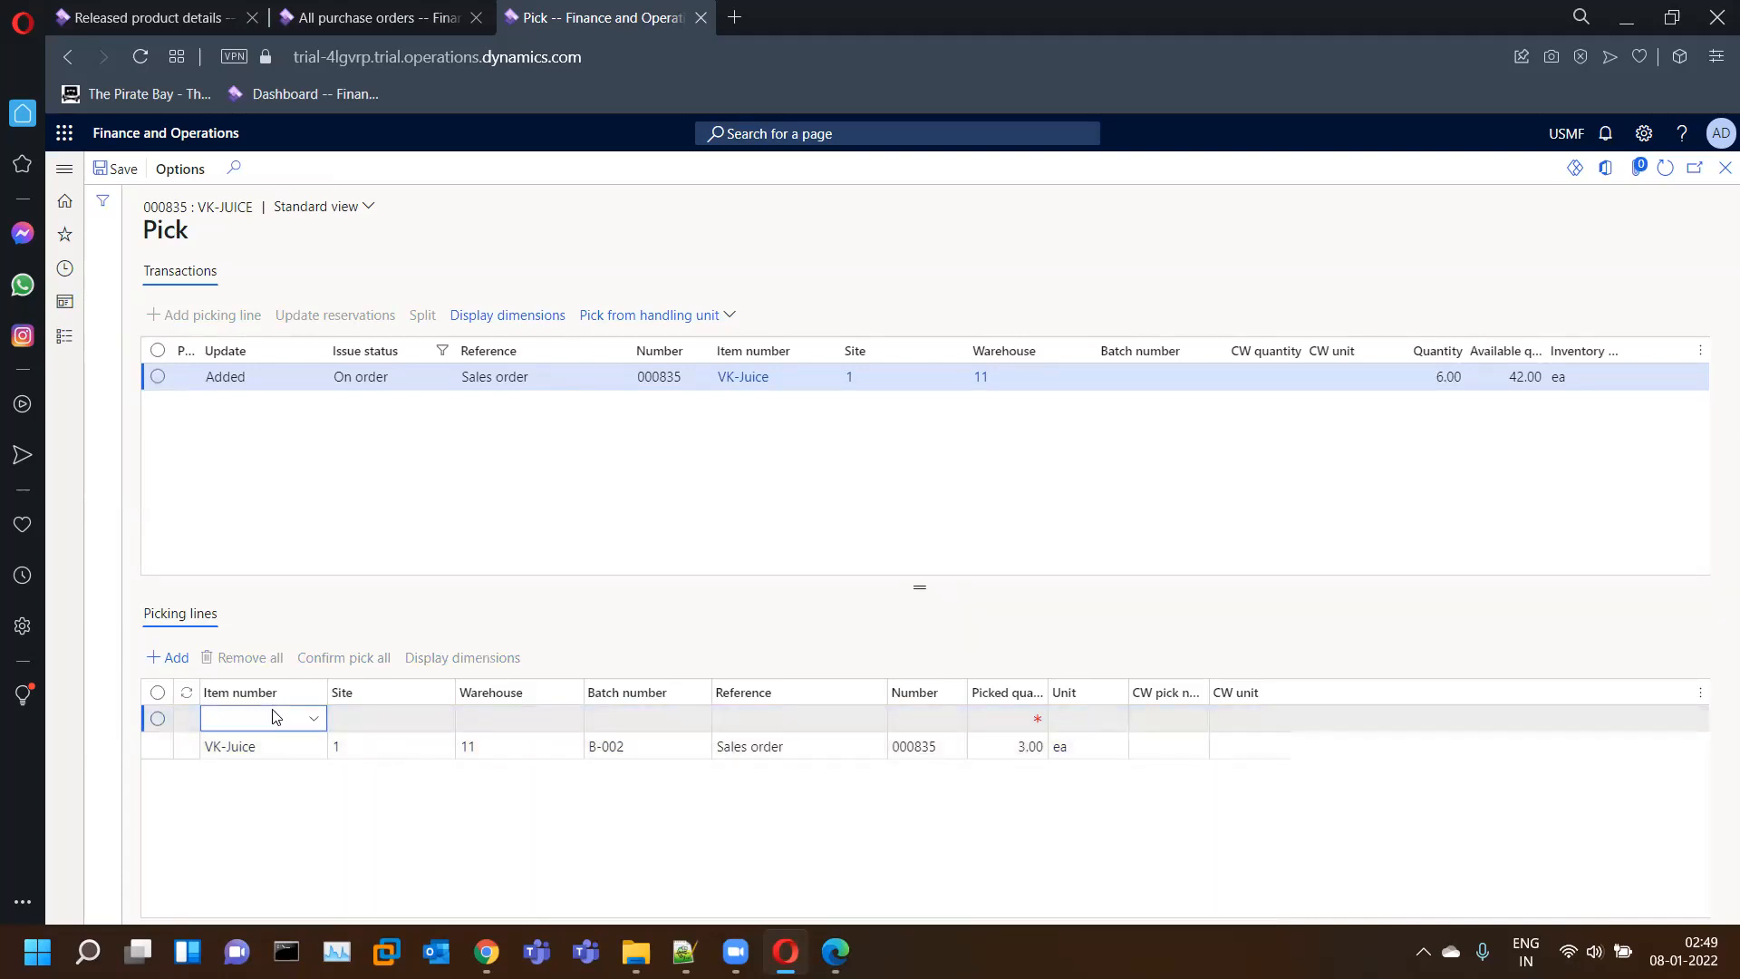
pyautogui.write('VK-JUICE')
pyautogui.press('Tab')
pyautogui.press('Tab')
pyautogui.press('Tab')
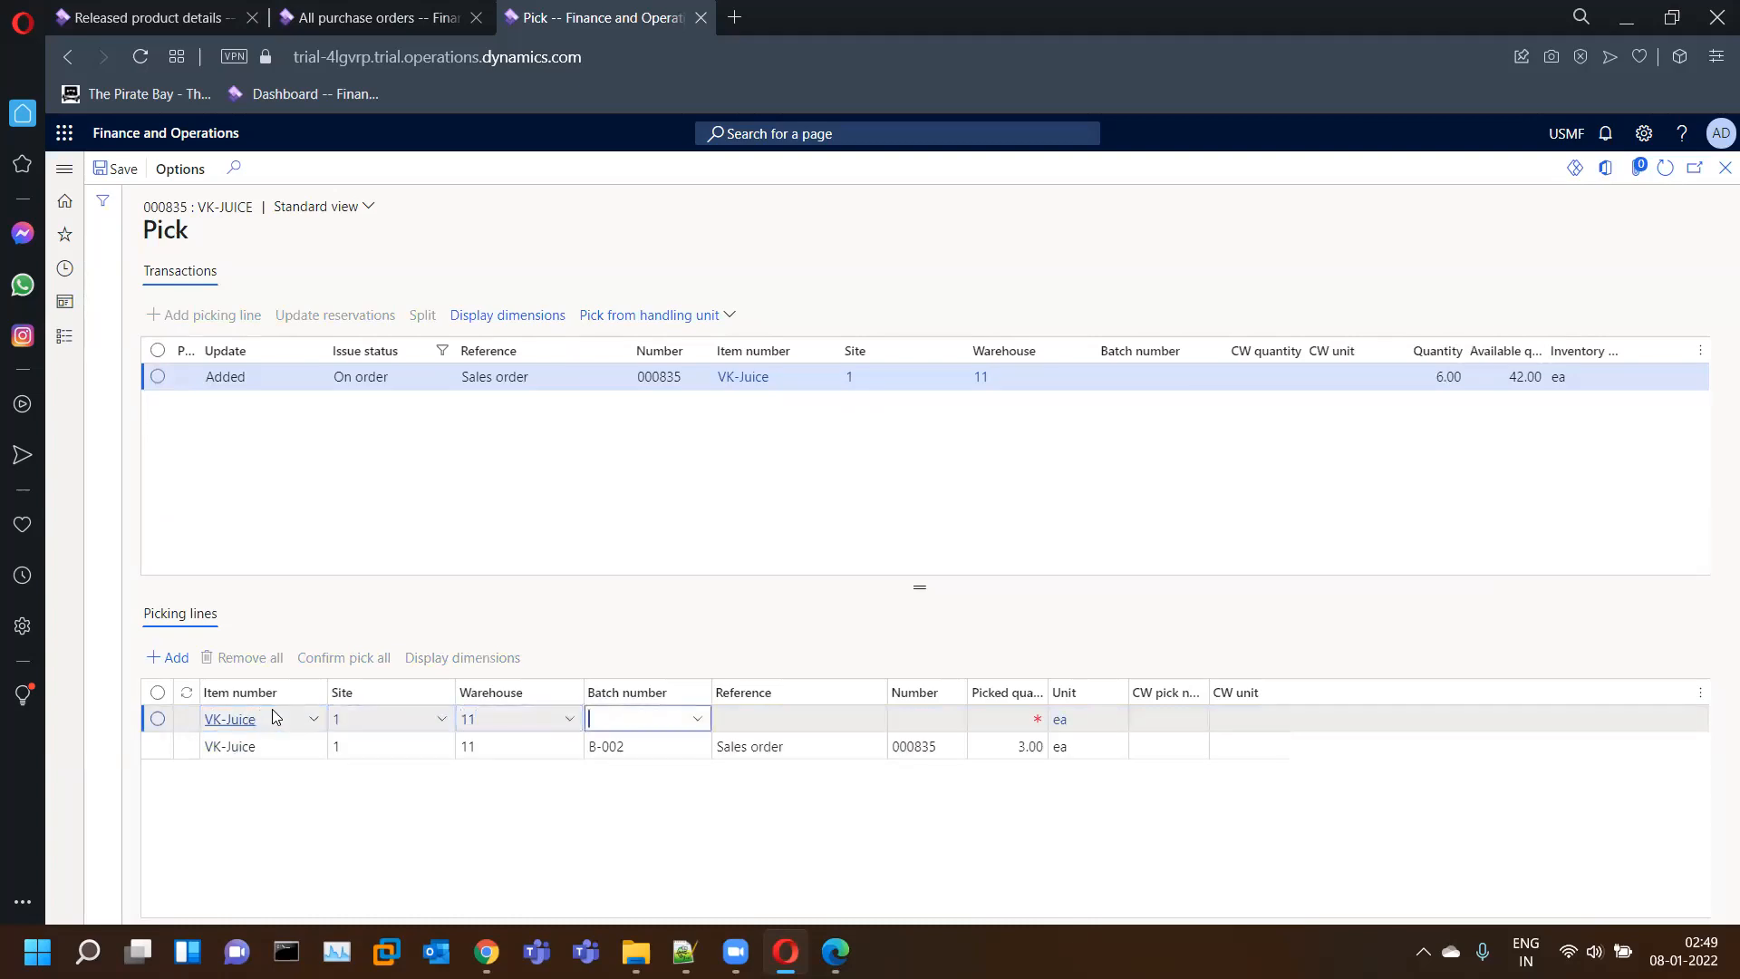
pyautogui.click(910, 720)
pyautogui.click(995, 719)
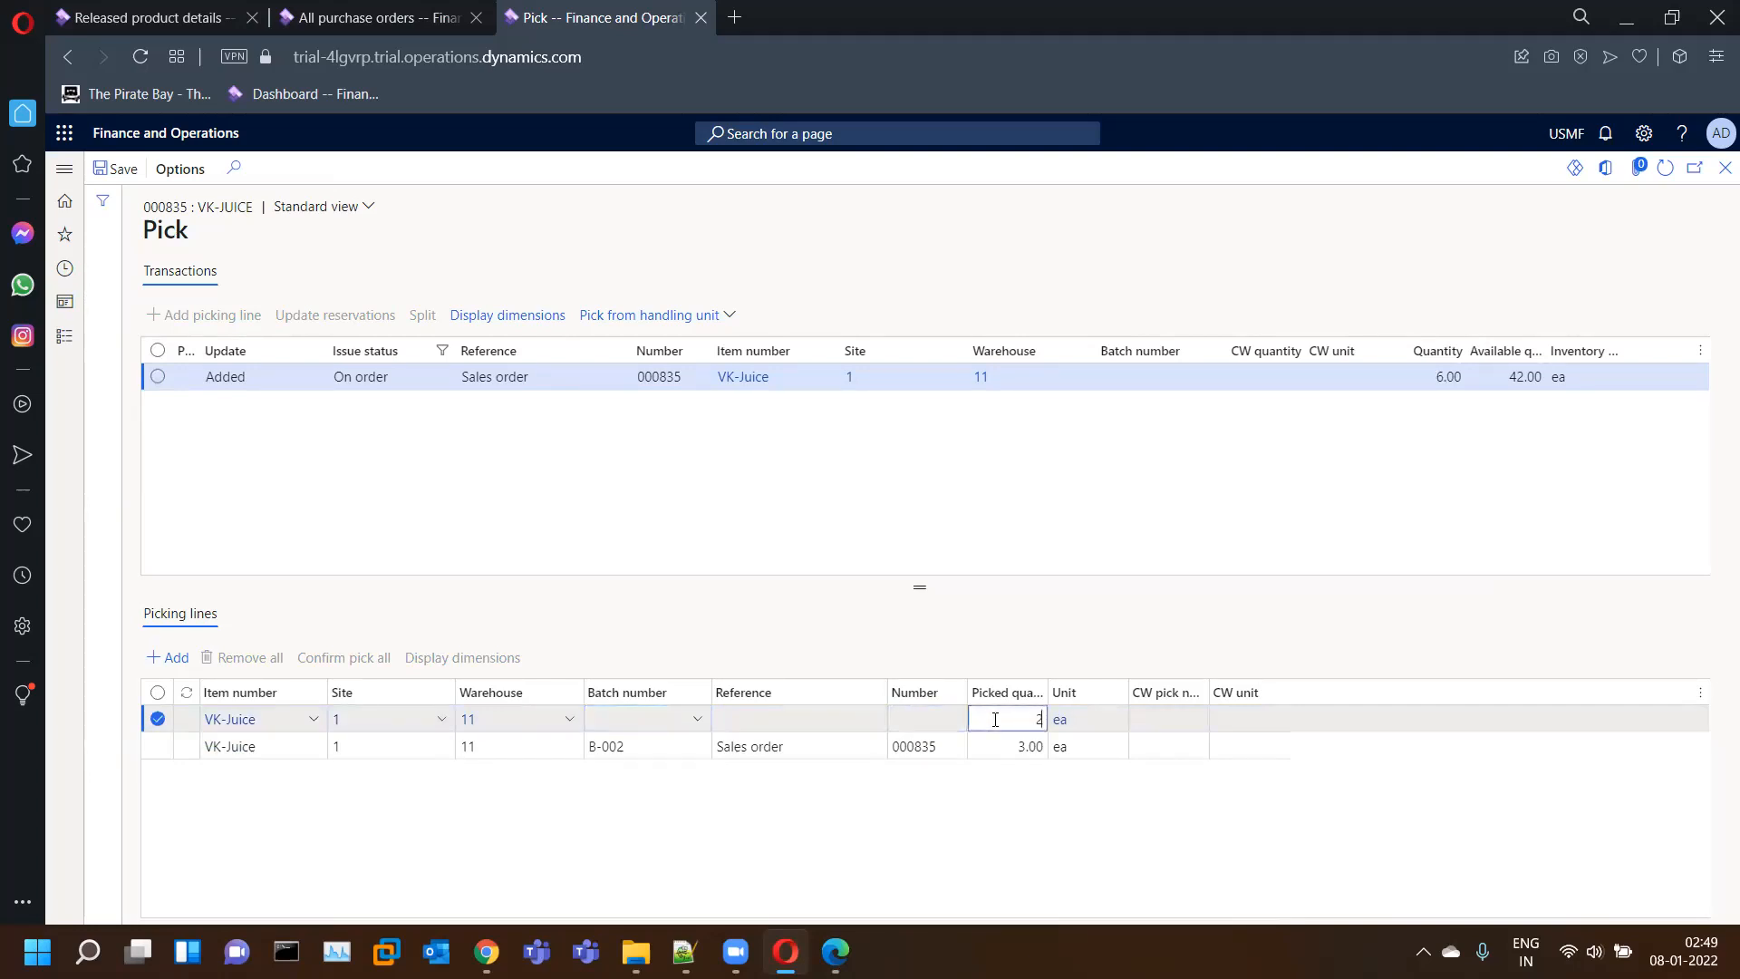
pyautogui.click(905, 719)
# - Assign on-hand batch B-003 to the second VK-Juice picking line and save
pyautogui.click(696, 725)
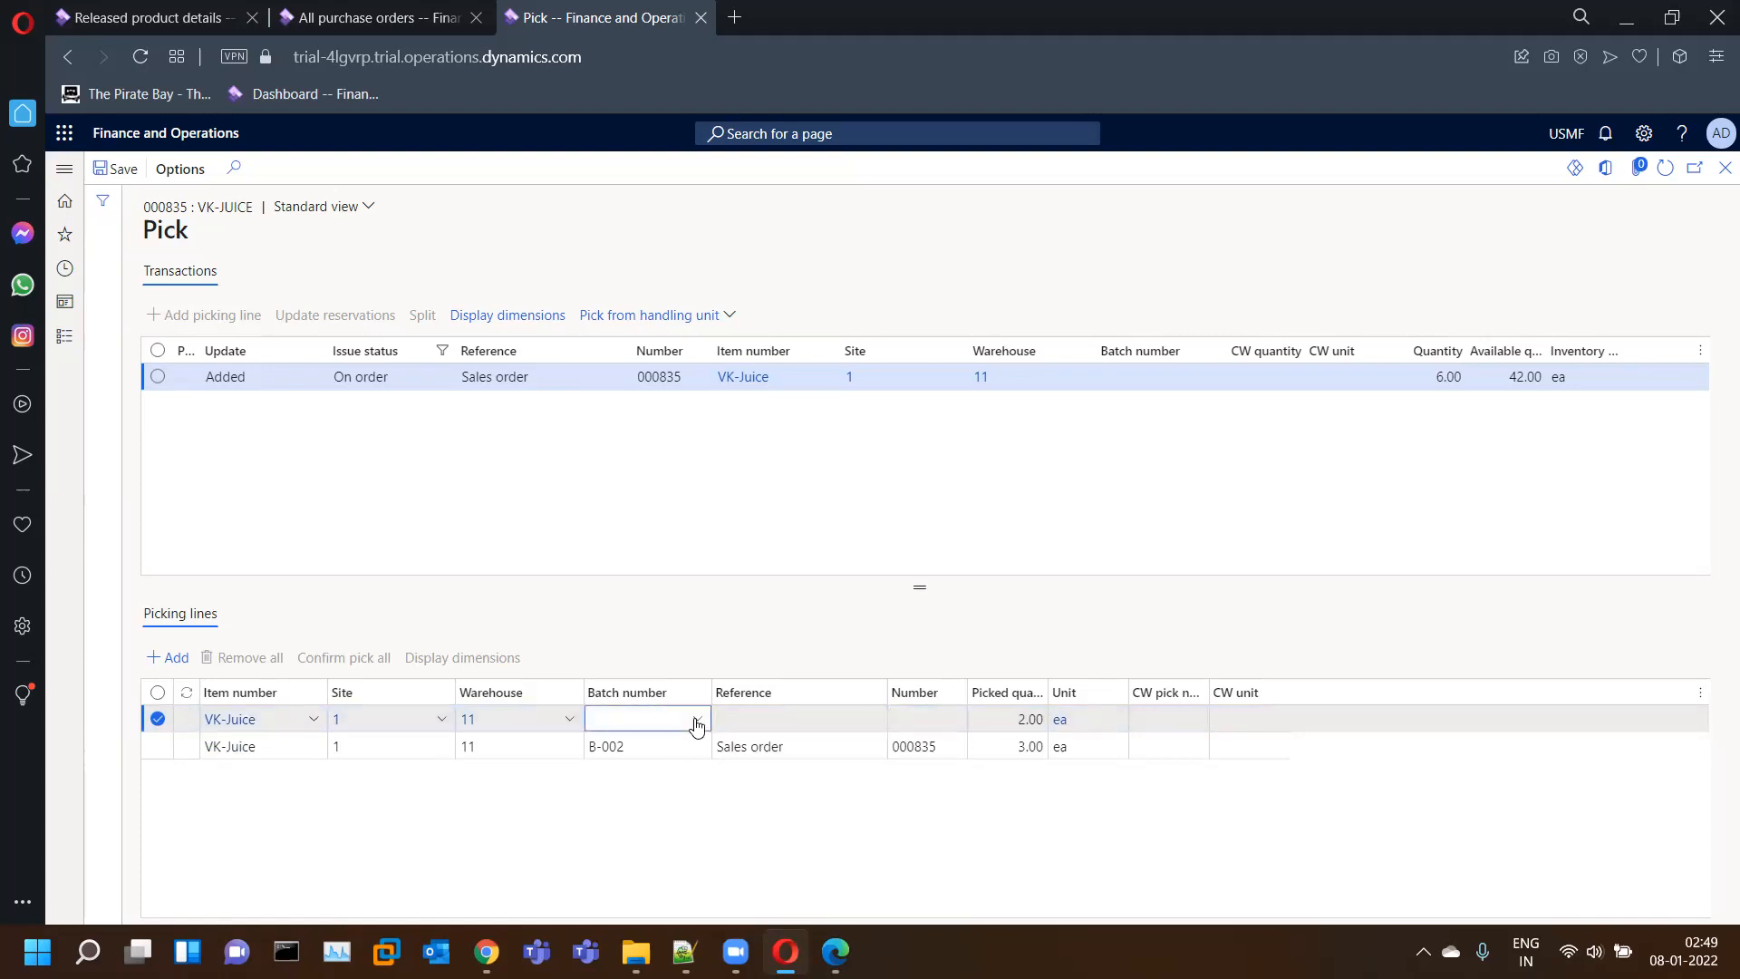
pyautogui.click(698, 721)
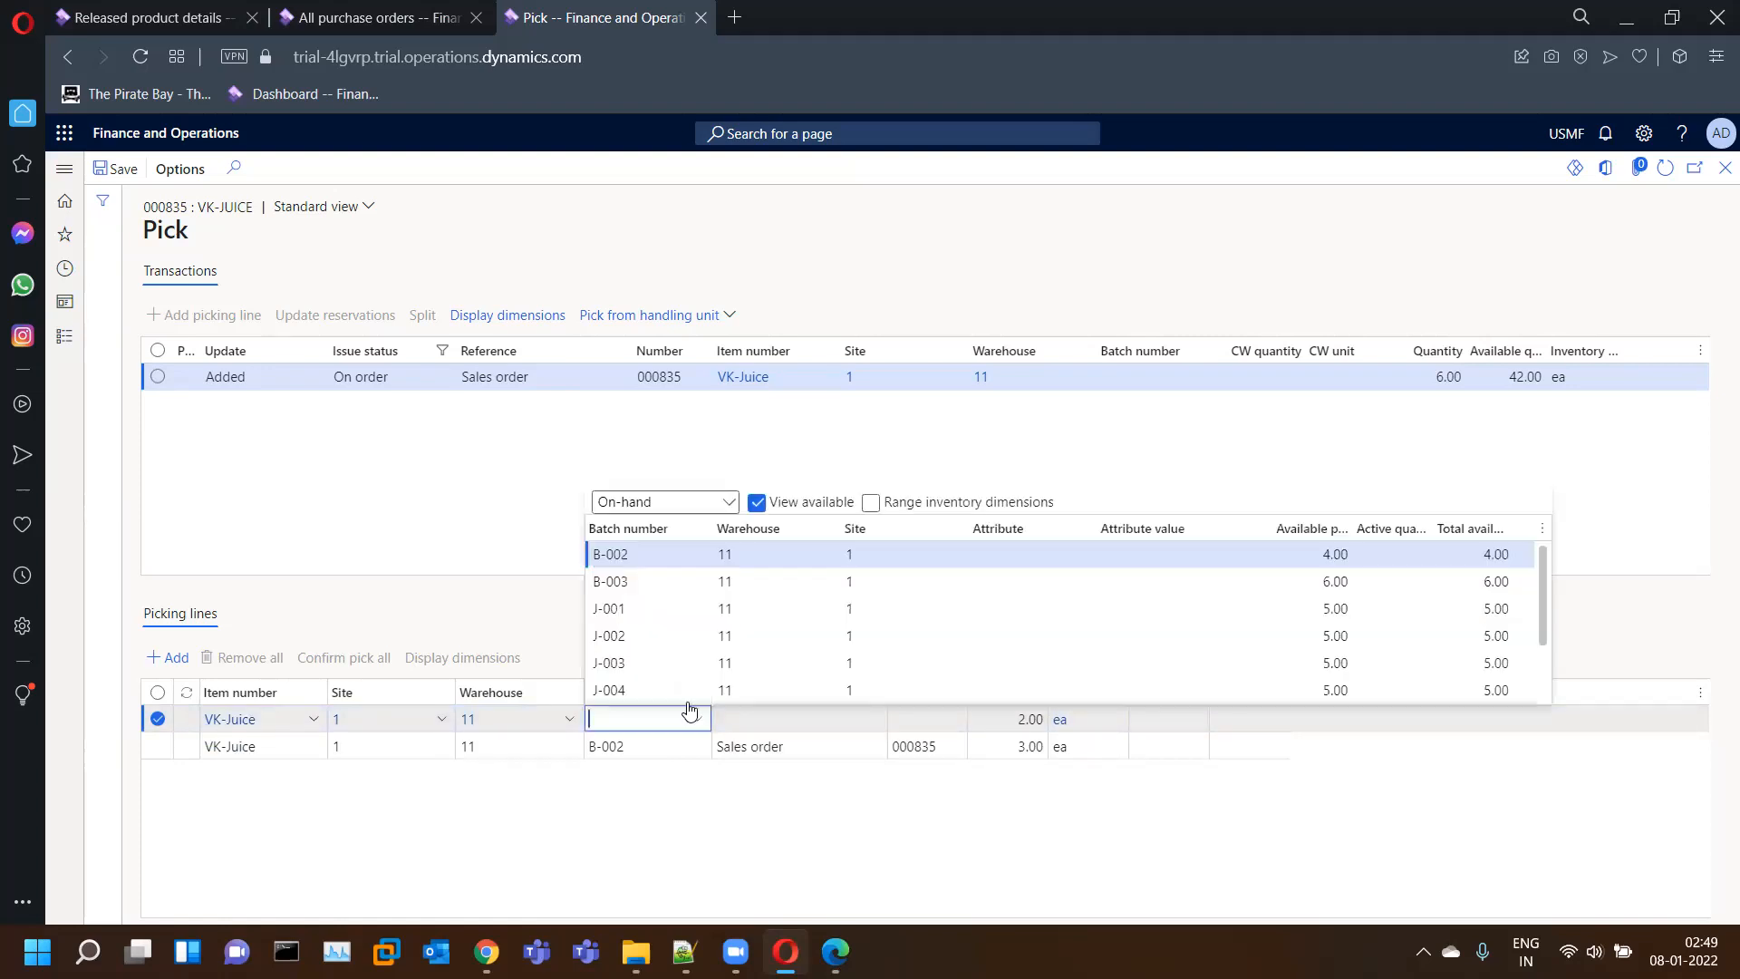
pyautogui.click(752, 583)
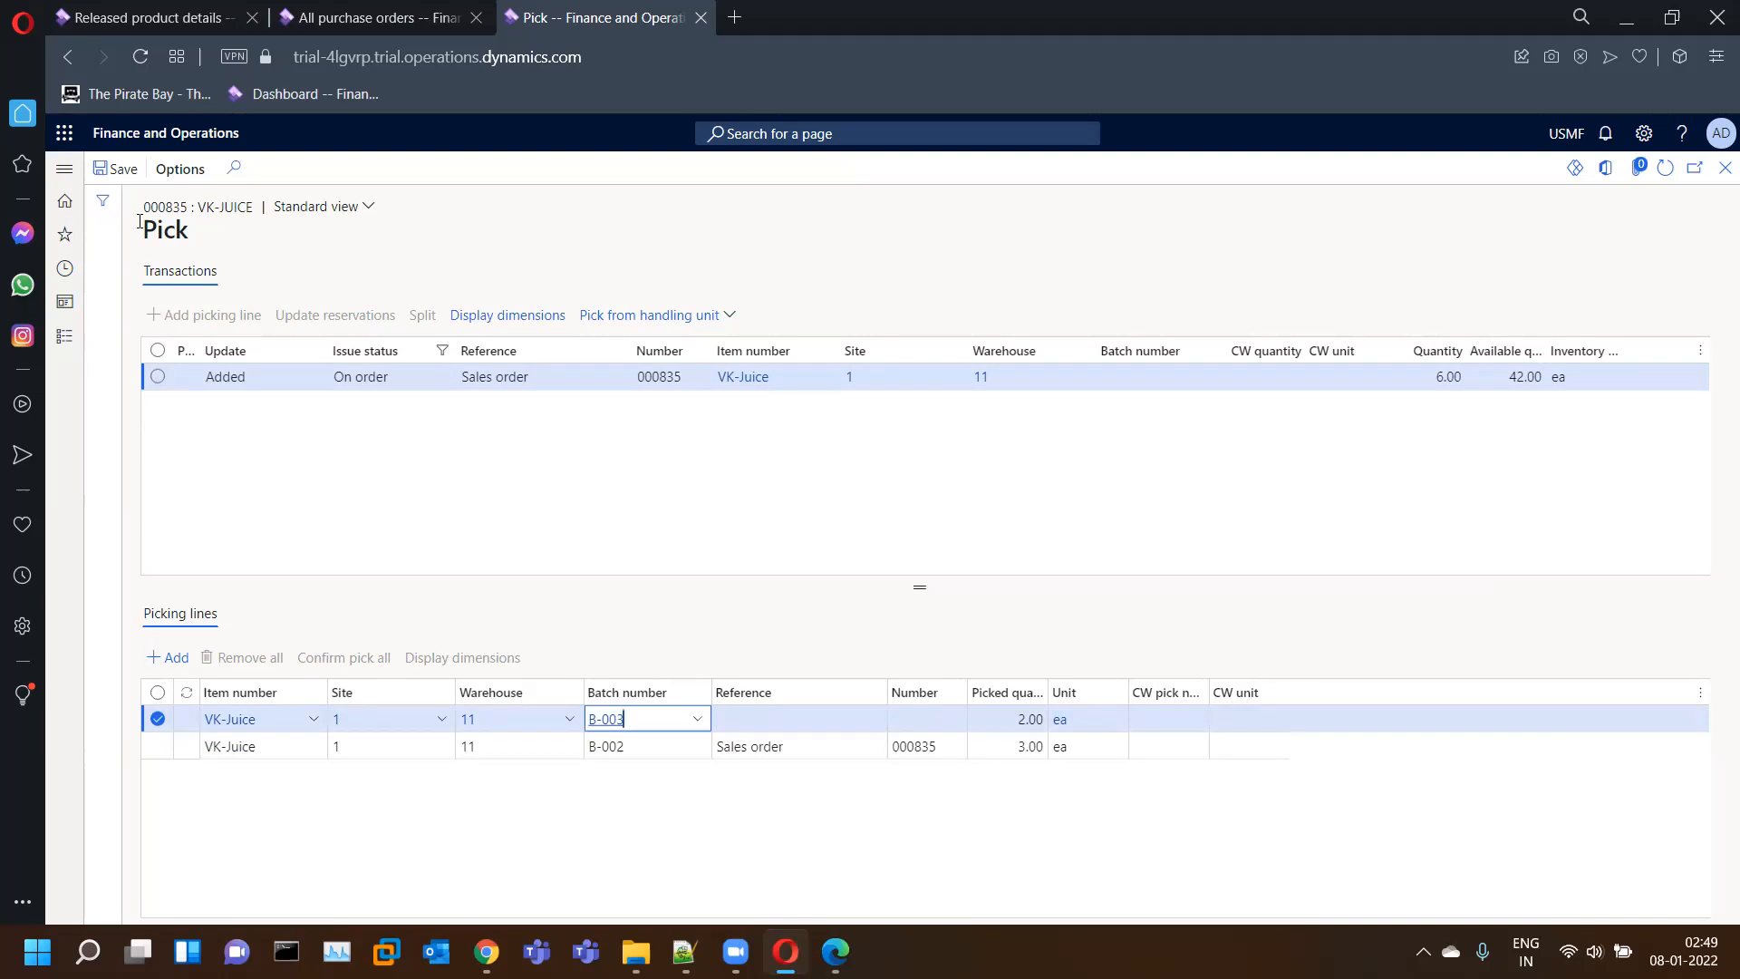
pyautogui.click(116, 169)
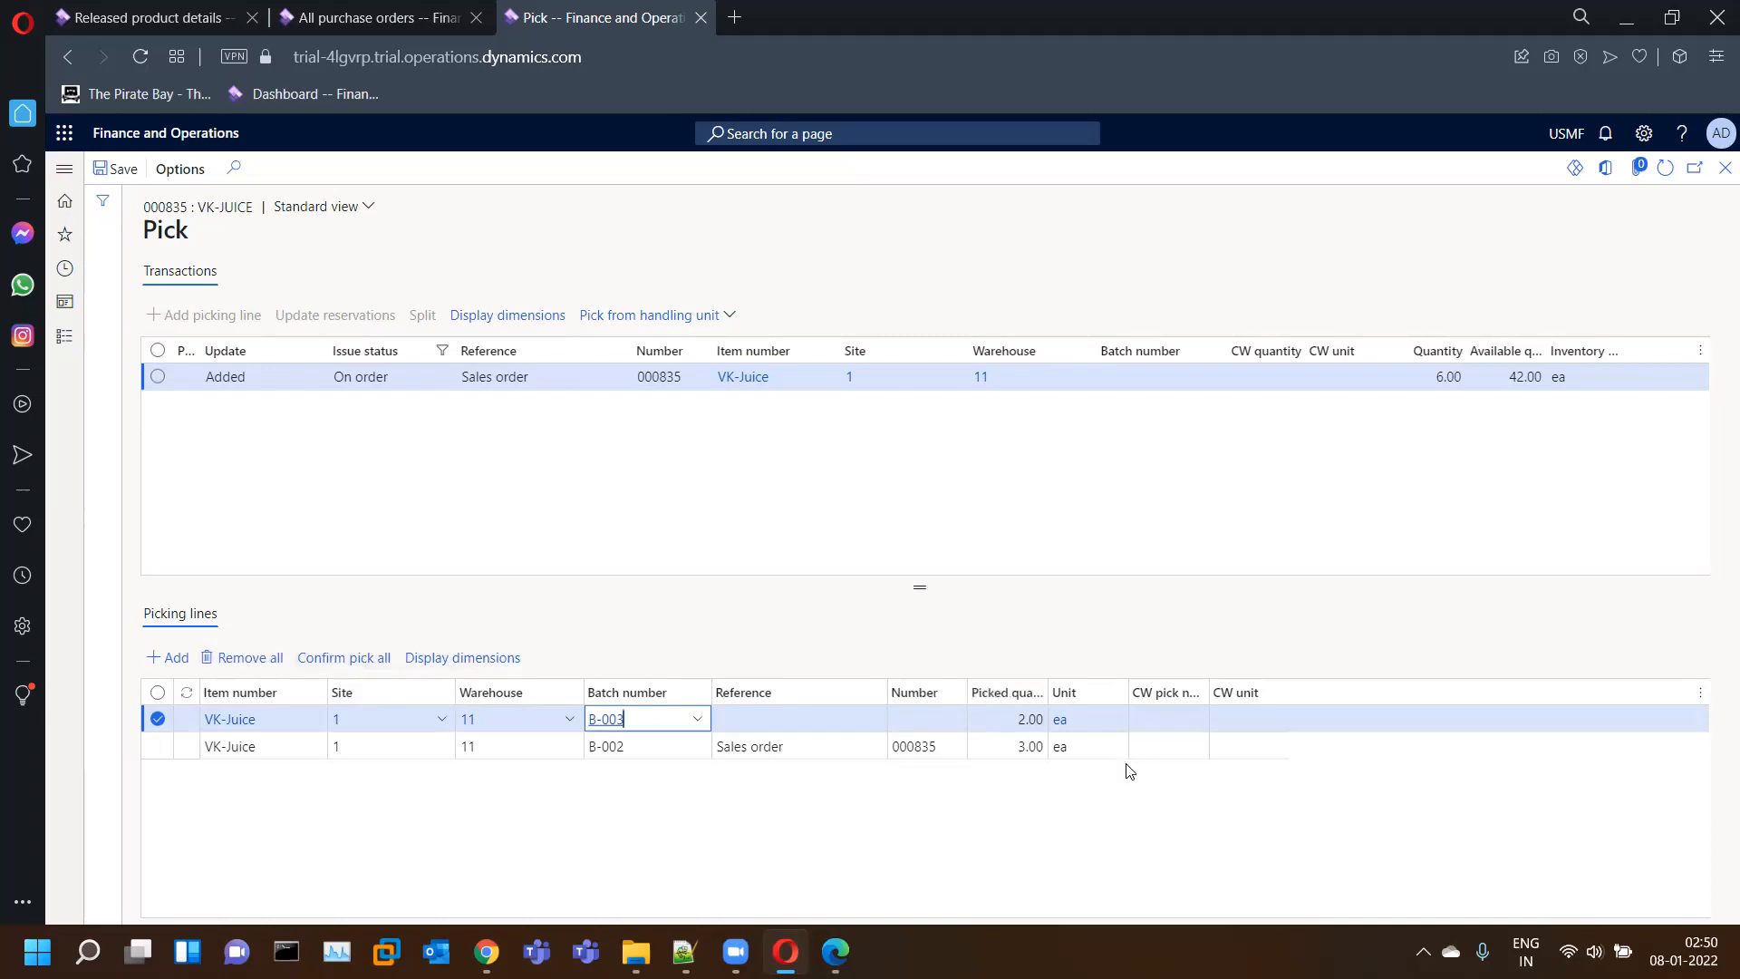
# - Set the picked quantity of the B-003 picking line to 3 and confirm picking of all VK-Juice lines
pyautogui.click(999, 725)
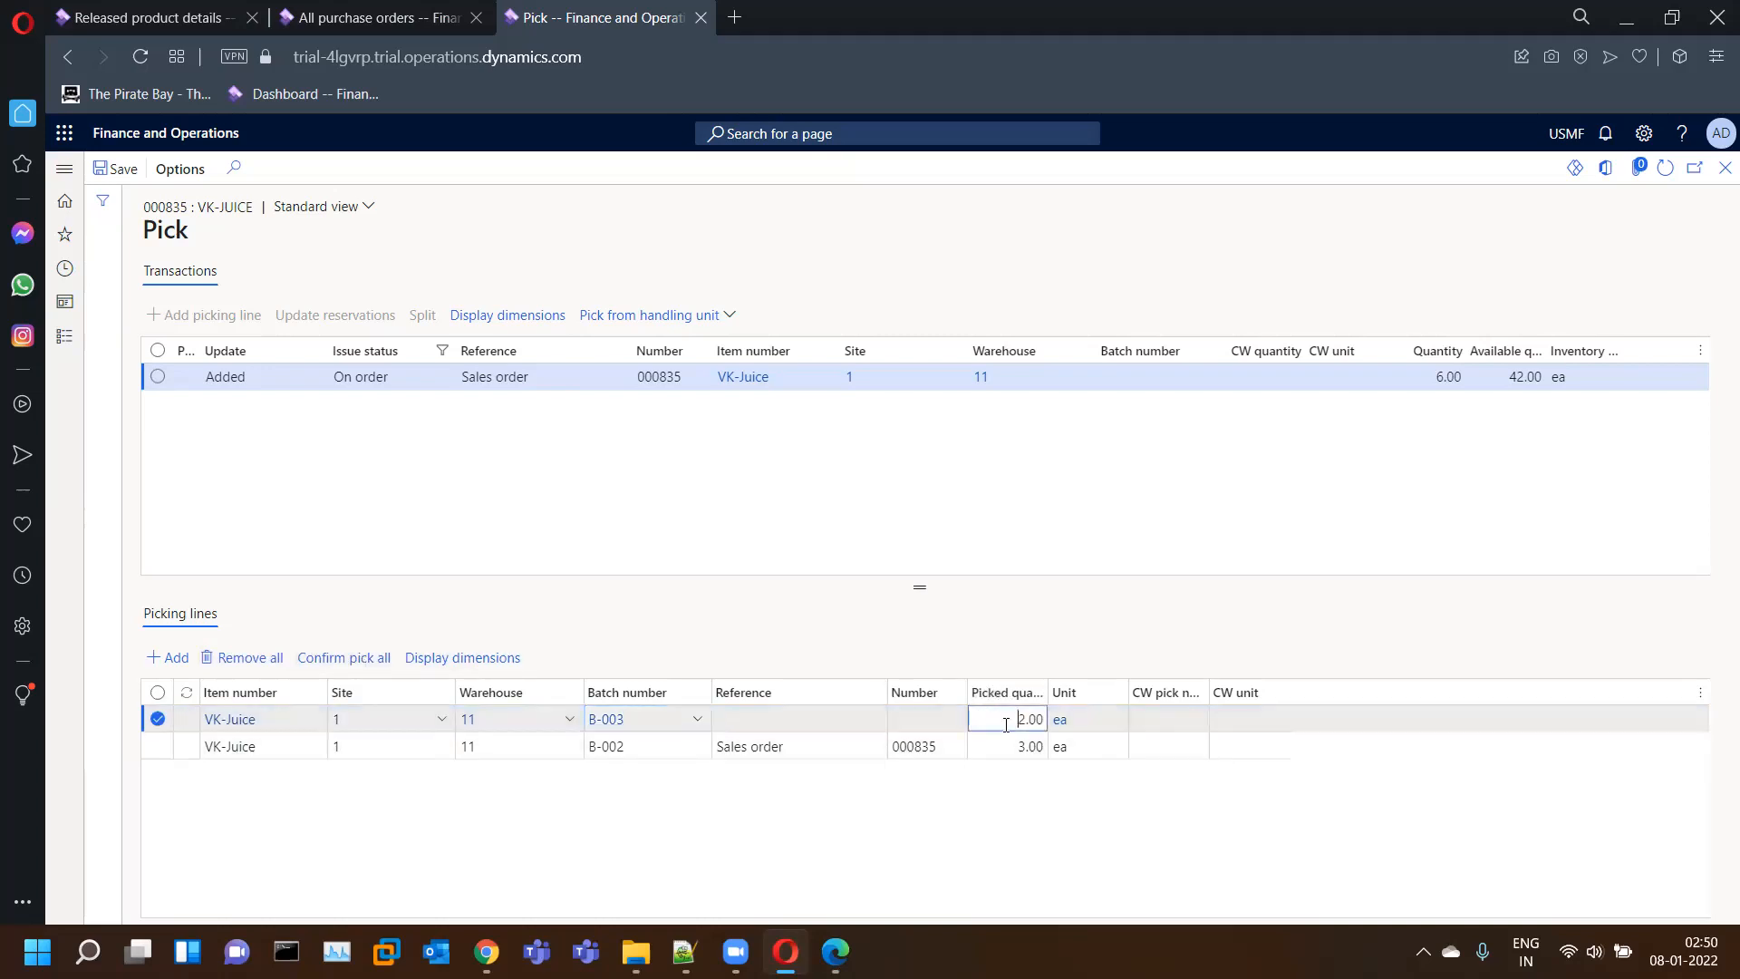
pyautogui.press('BackSpace')
pyautogui.write('3')
pyautogui.press('Tab')
pyautogui.click(343, 659)
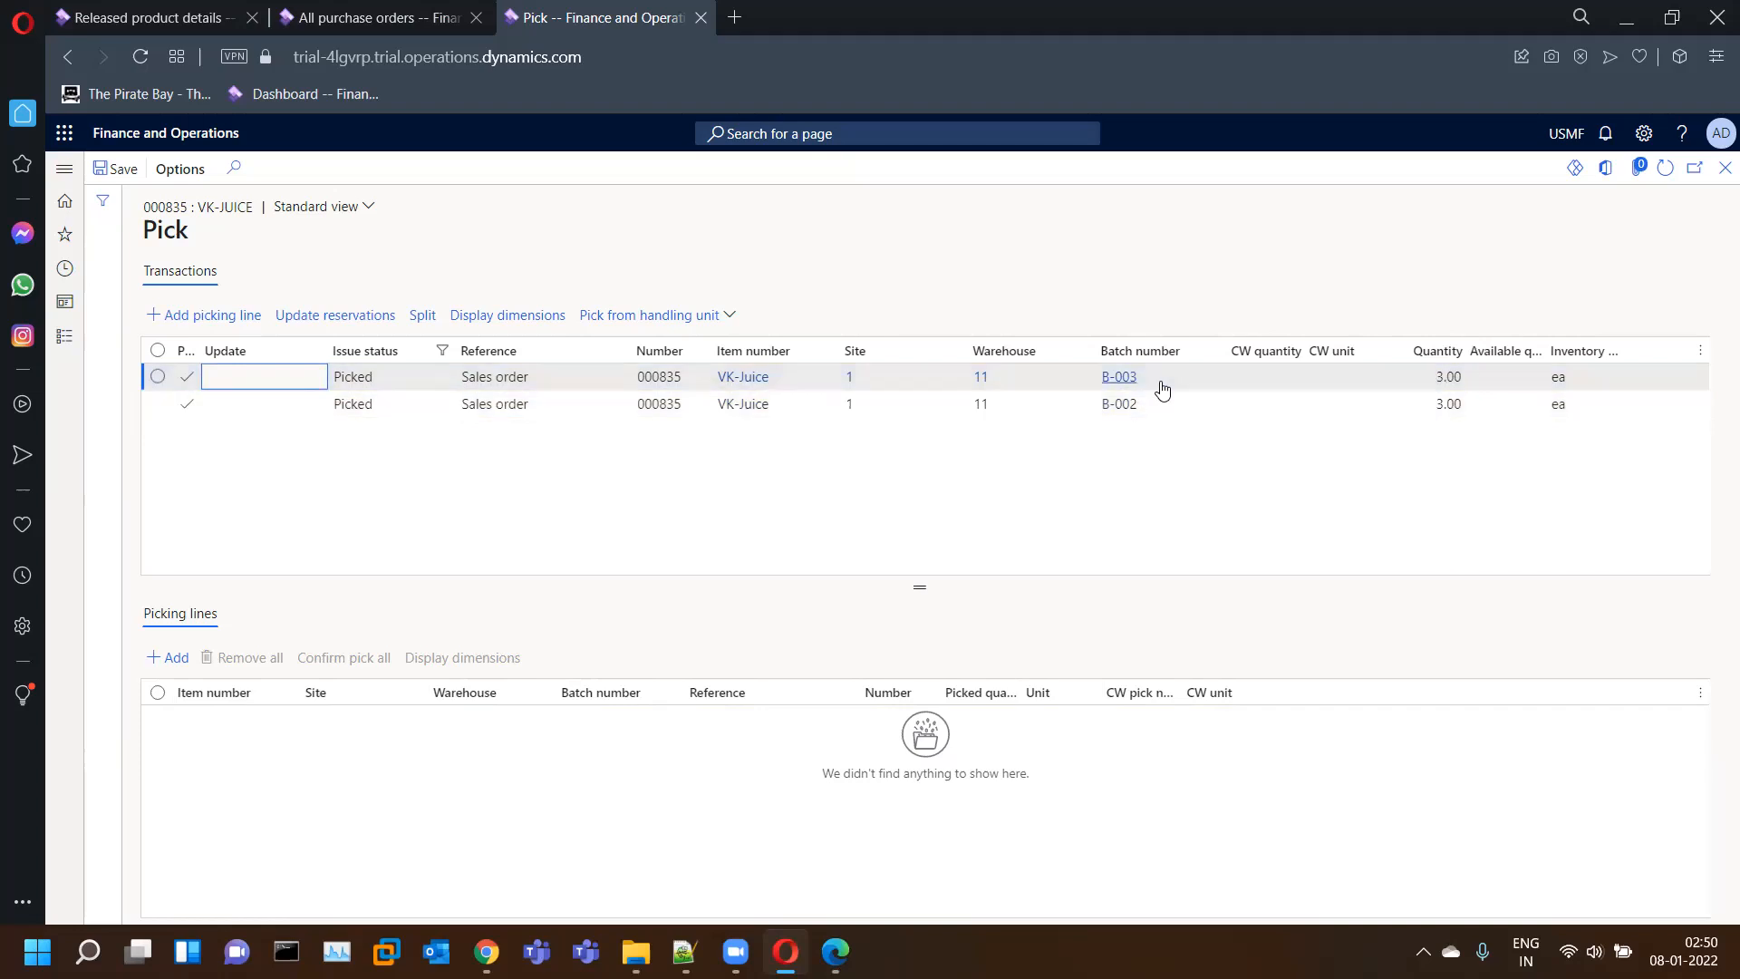
# - Return to the sales order and open picking for the VK-Laptop line
pyautogui.click(1722, 172)
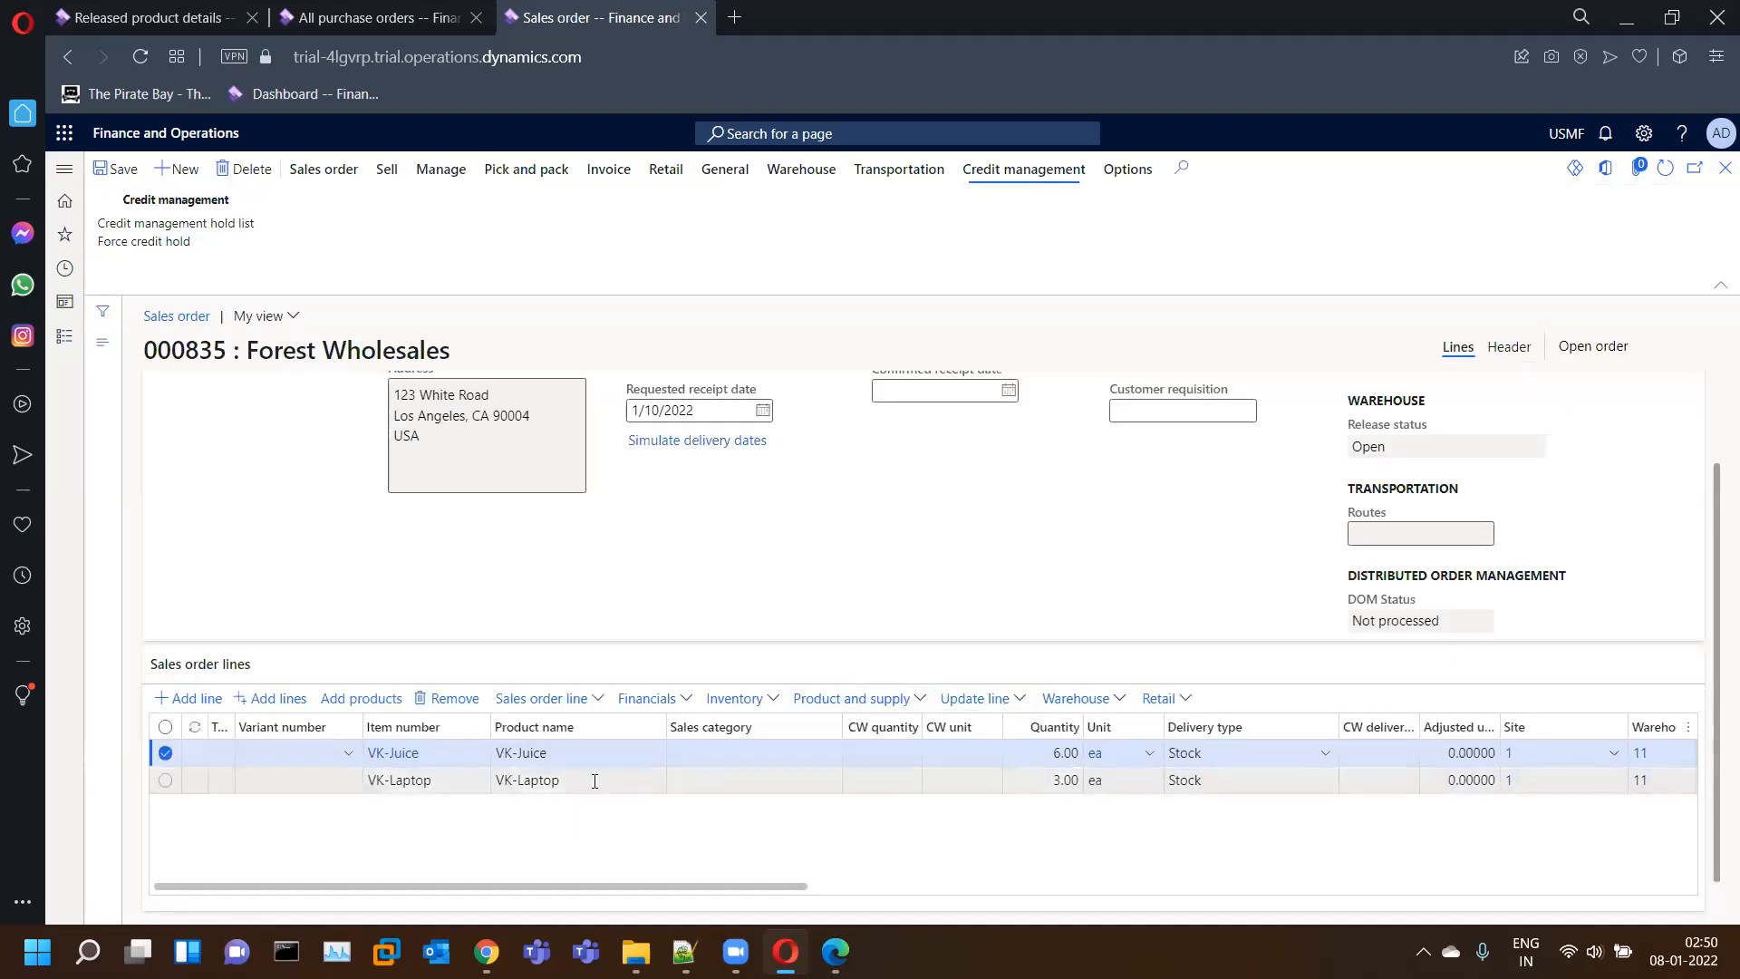
pyautogui.click(635, 779)
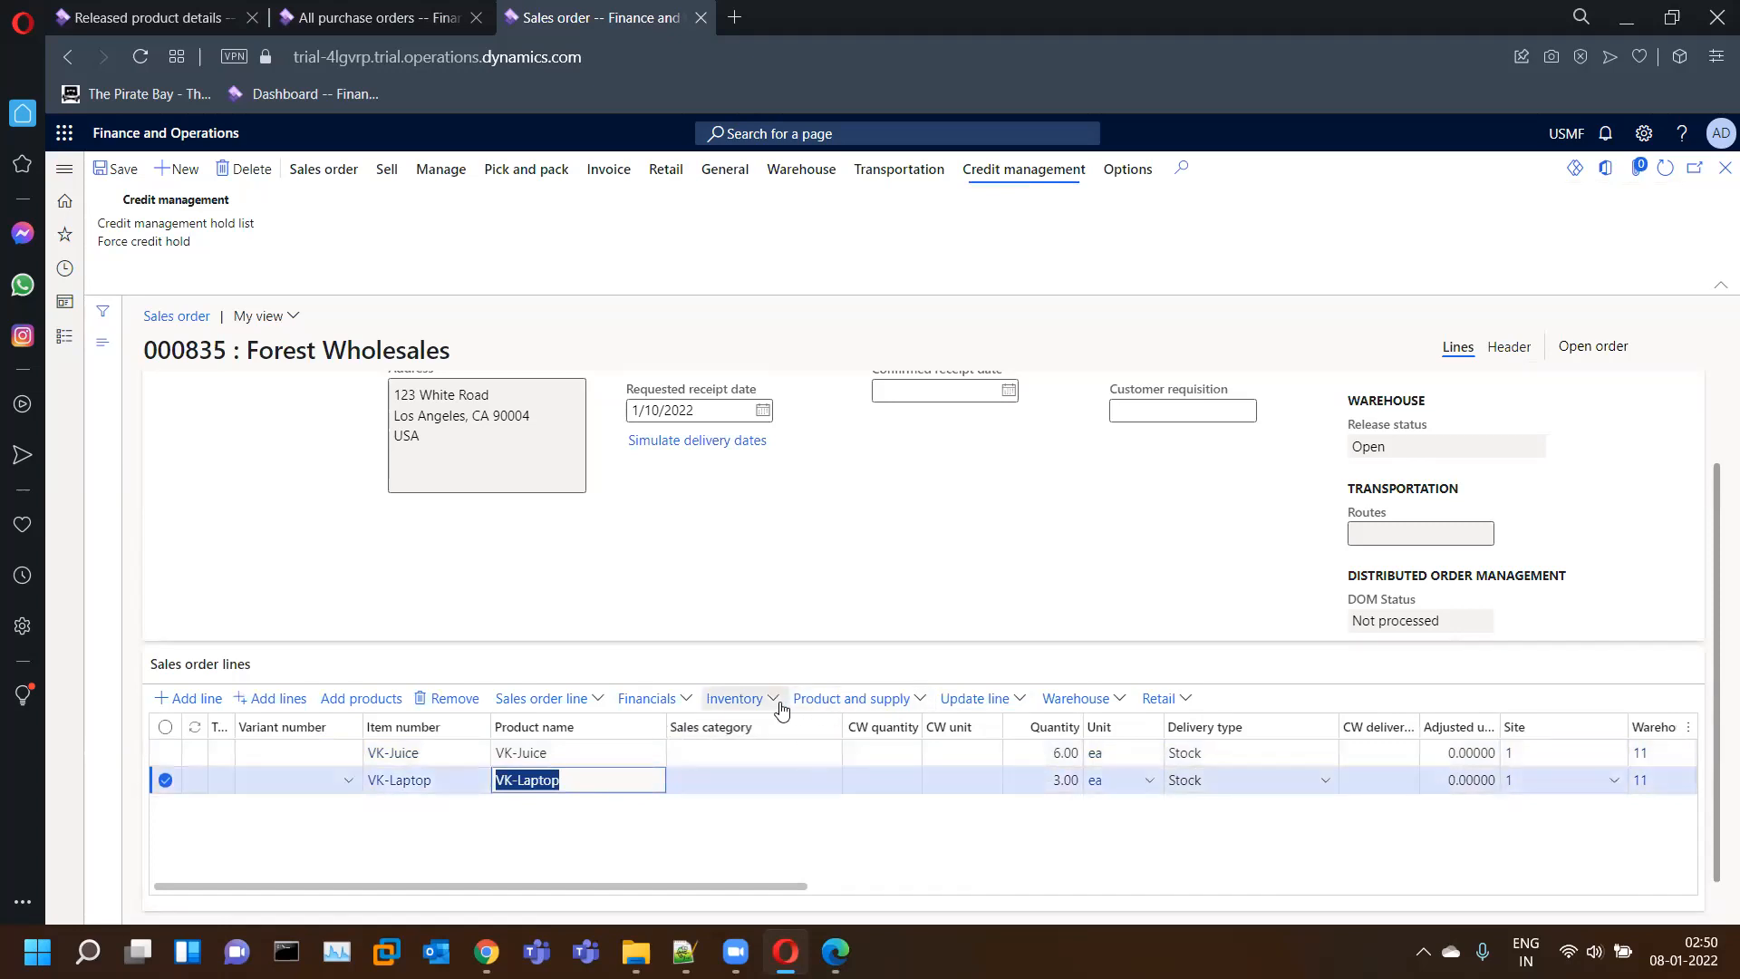
pyautogui.click(1027, 700)
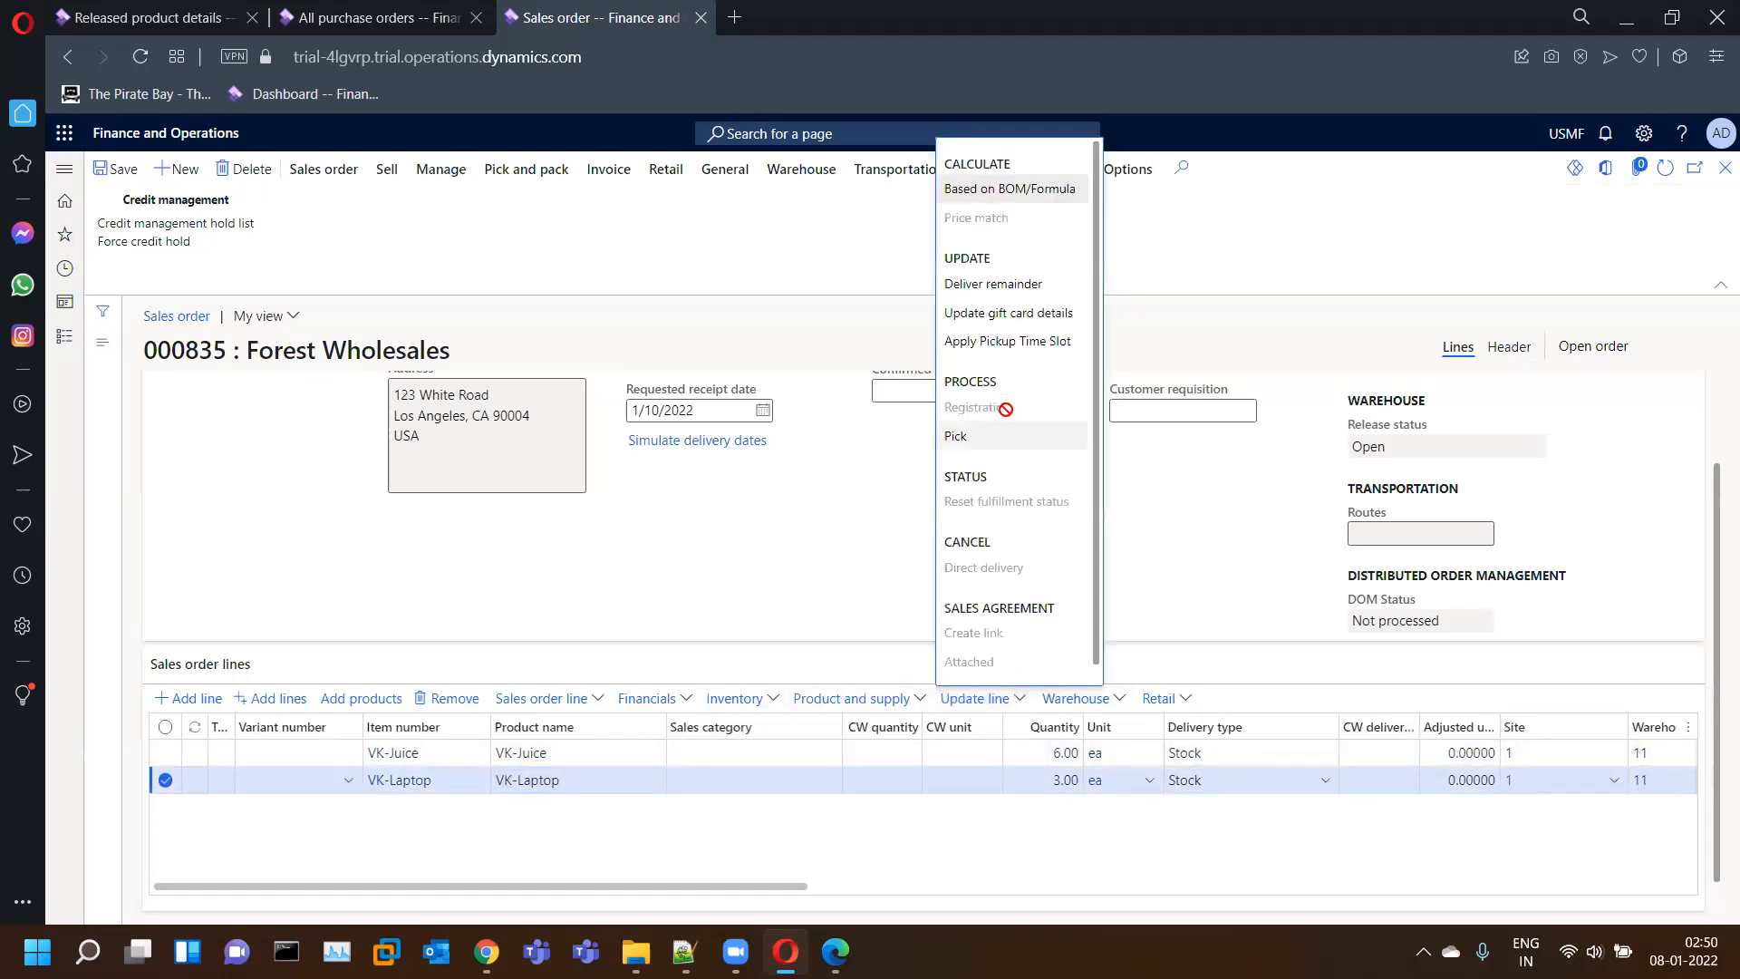
pyautogui.click(998, 444)
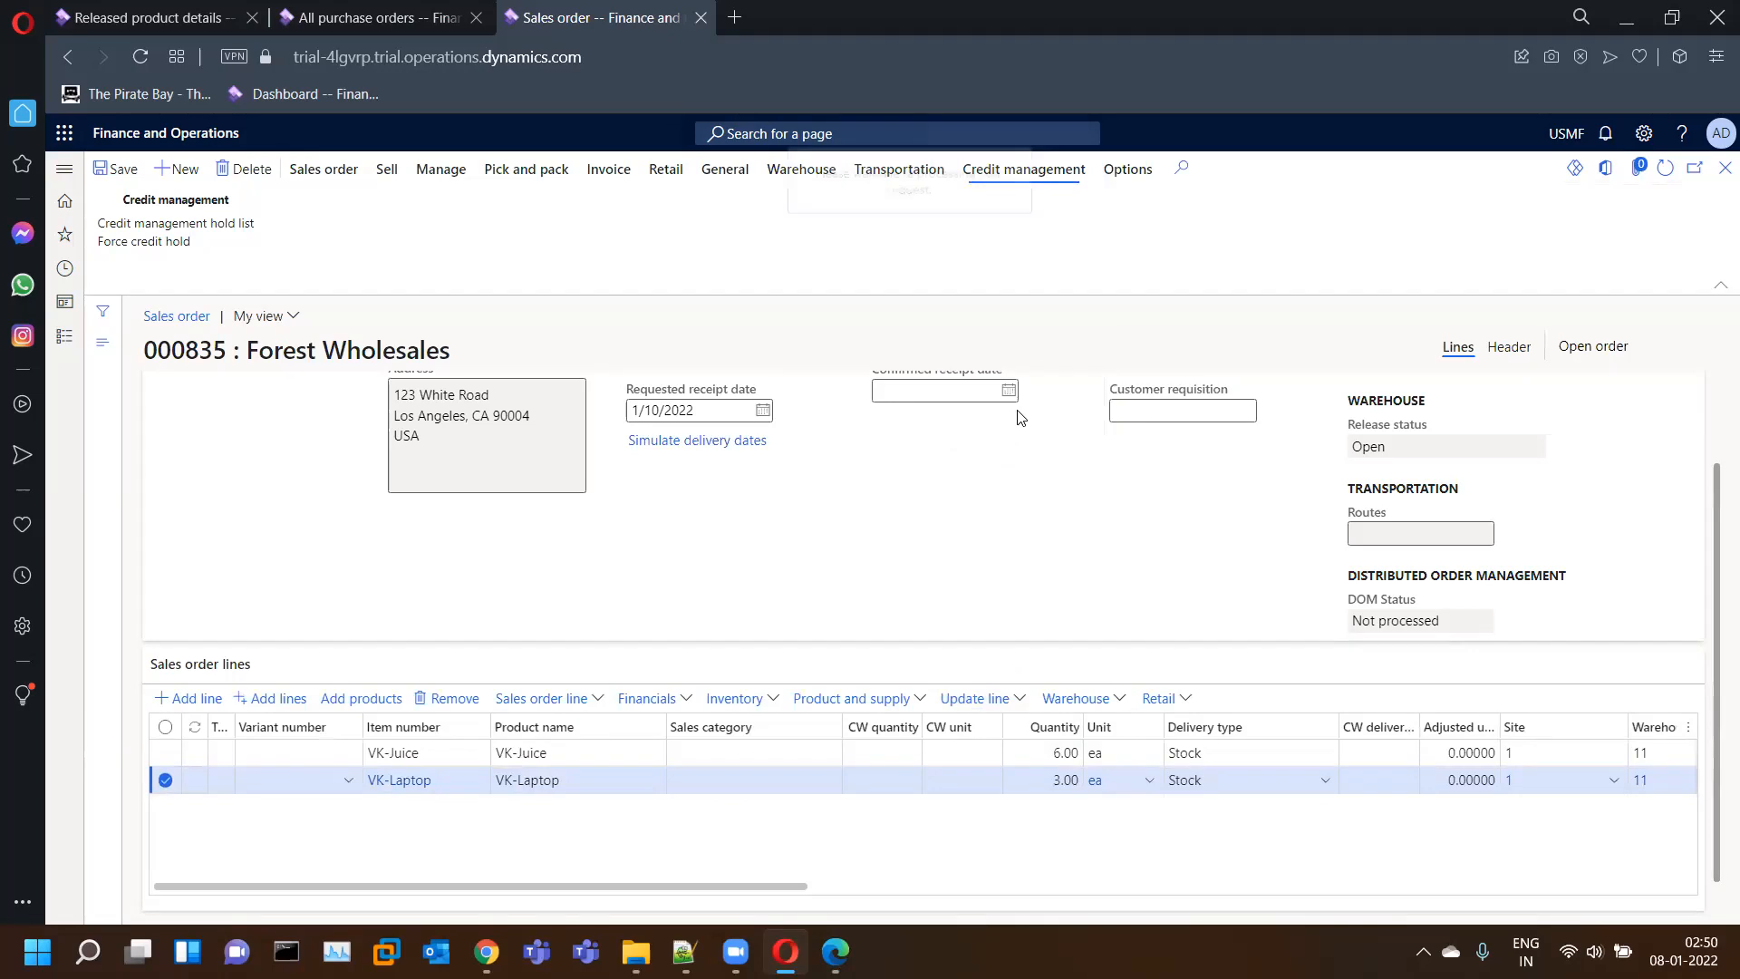
pyautogui.click(233, 317)
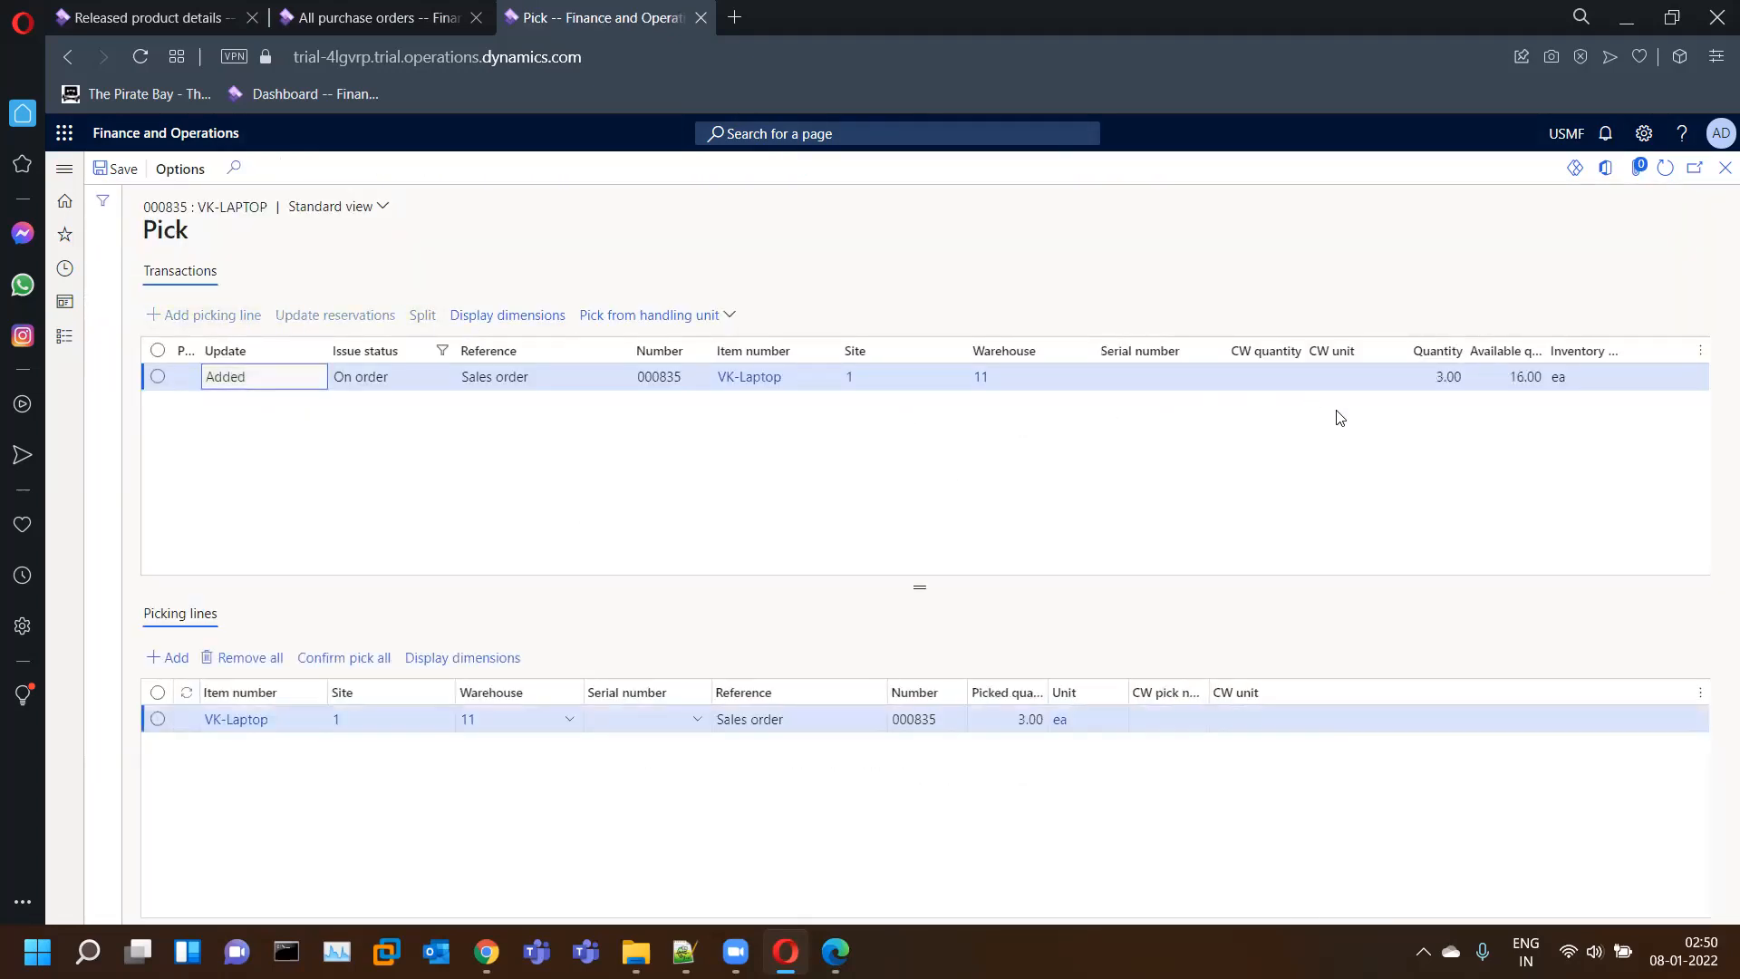
# - Set the picked quantity of the existing VK-Laptop picking line to 1
pyautogui.click(1008, 723)
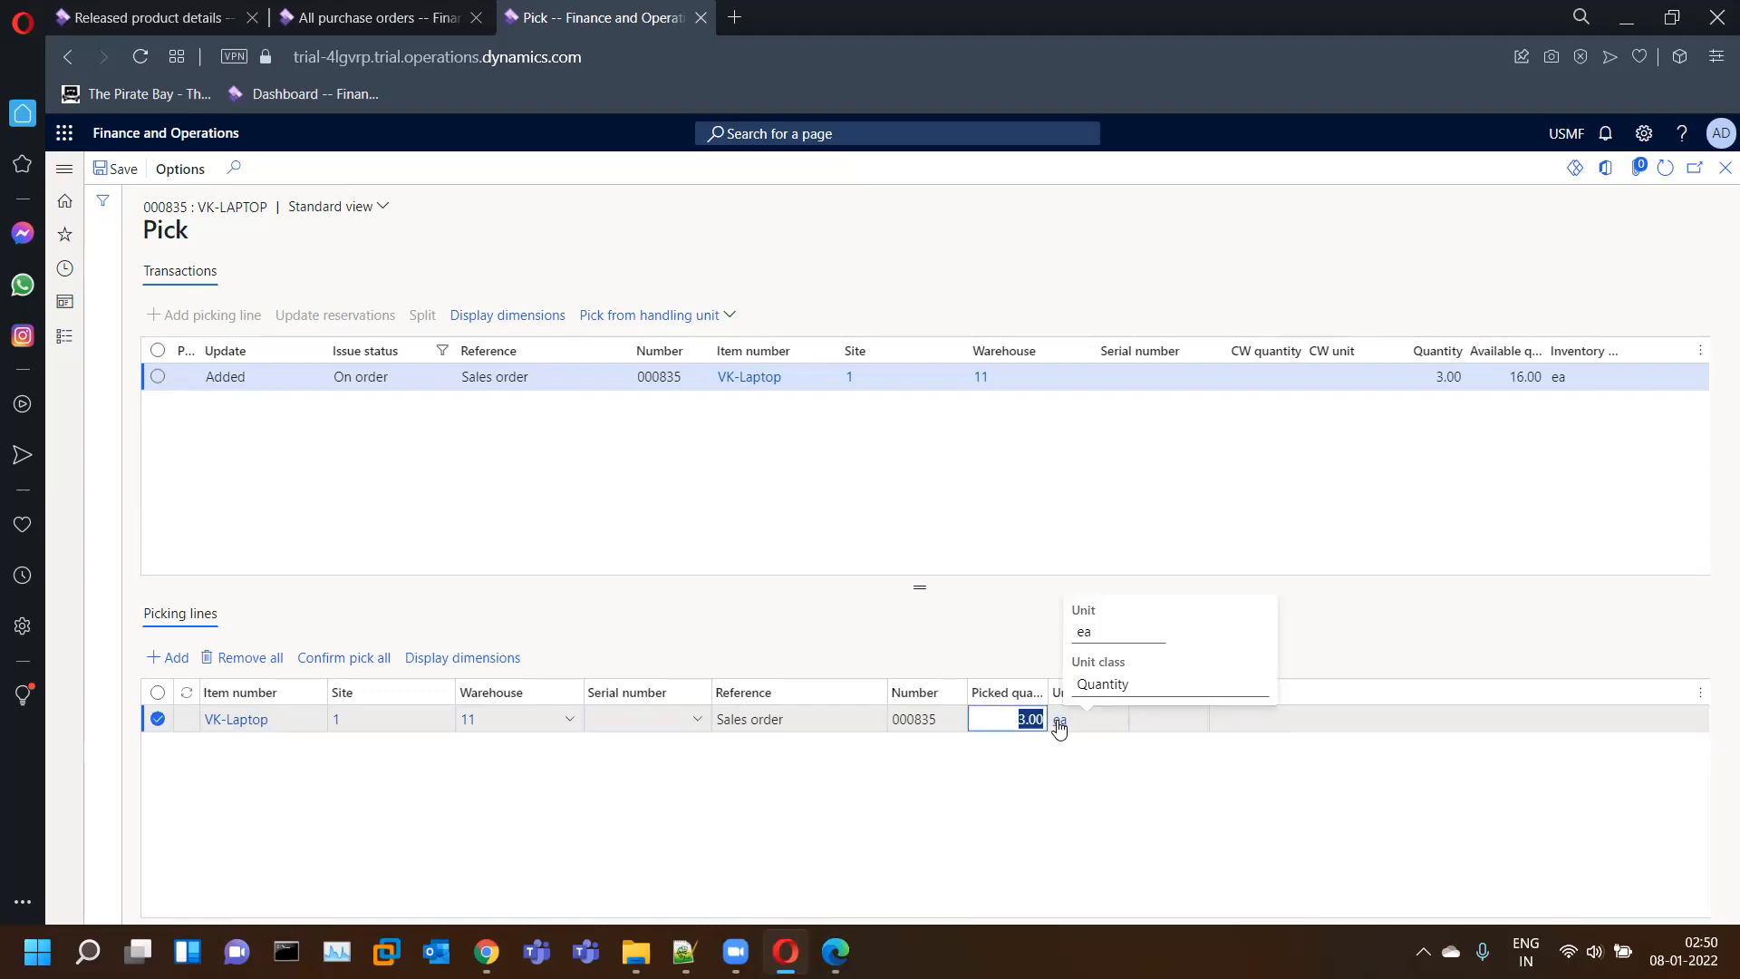
pyautogui.write('1')
pyautogui.press('Tab')
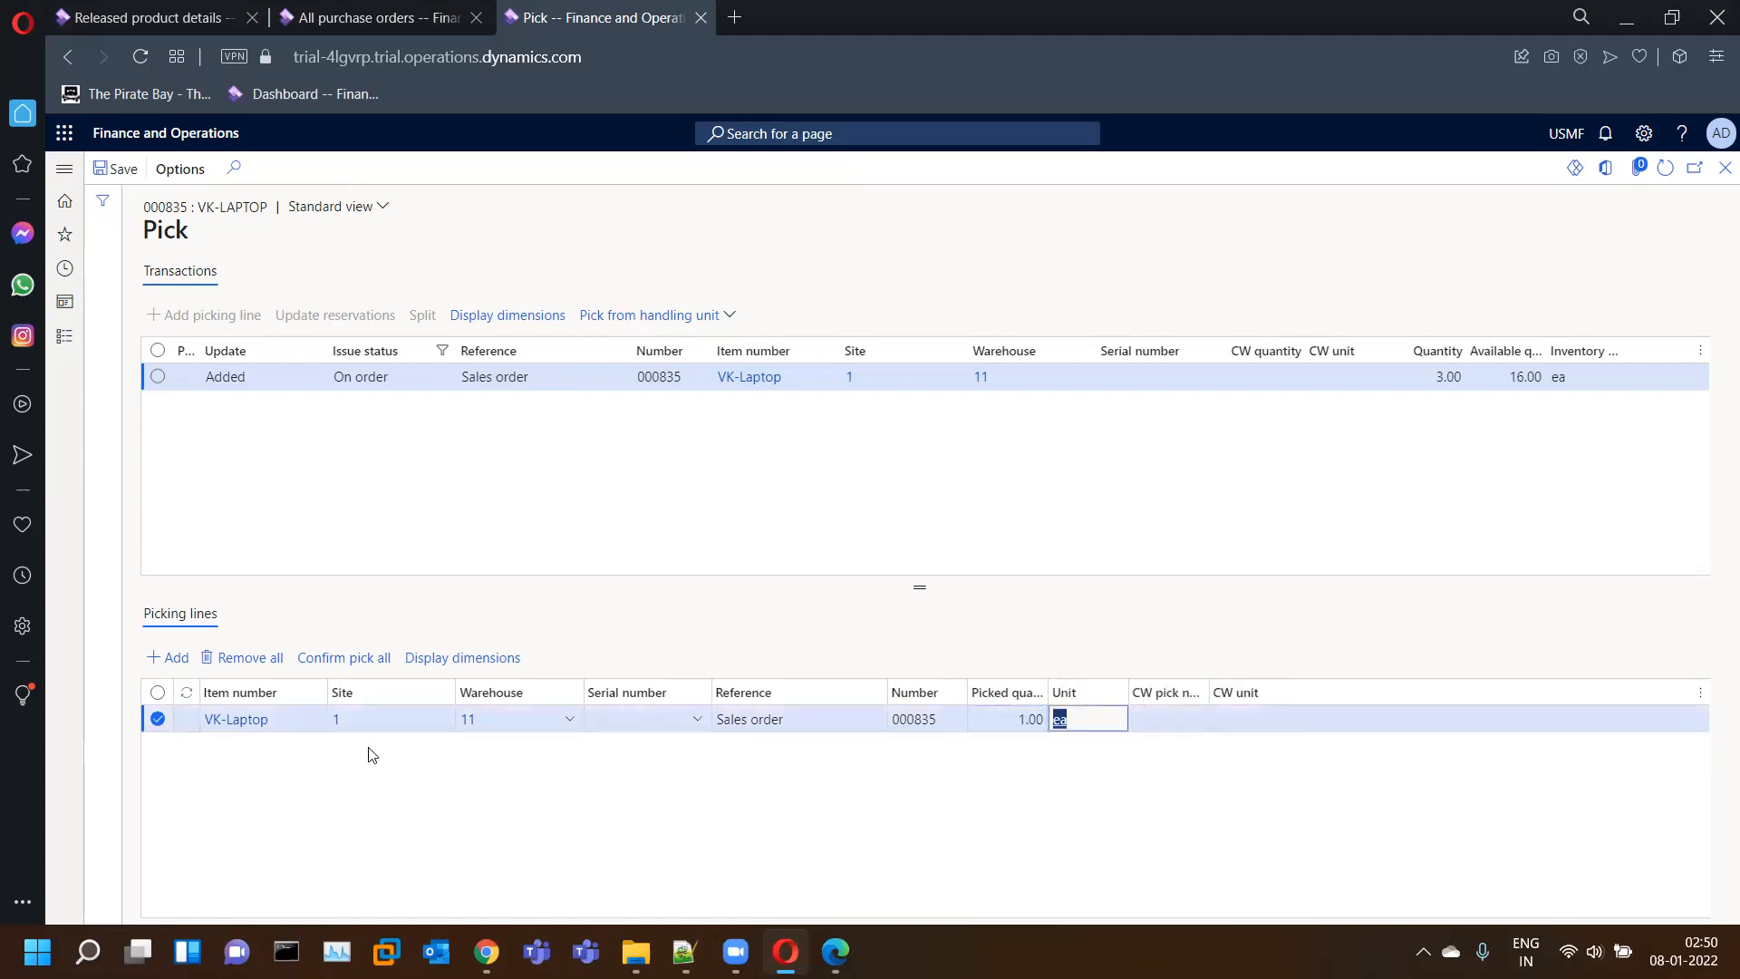
# - Add a second picking line for item VK-Laptop with a picked quantity of 1
pyautogui.click(175, 660)
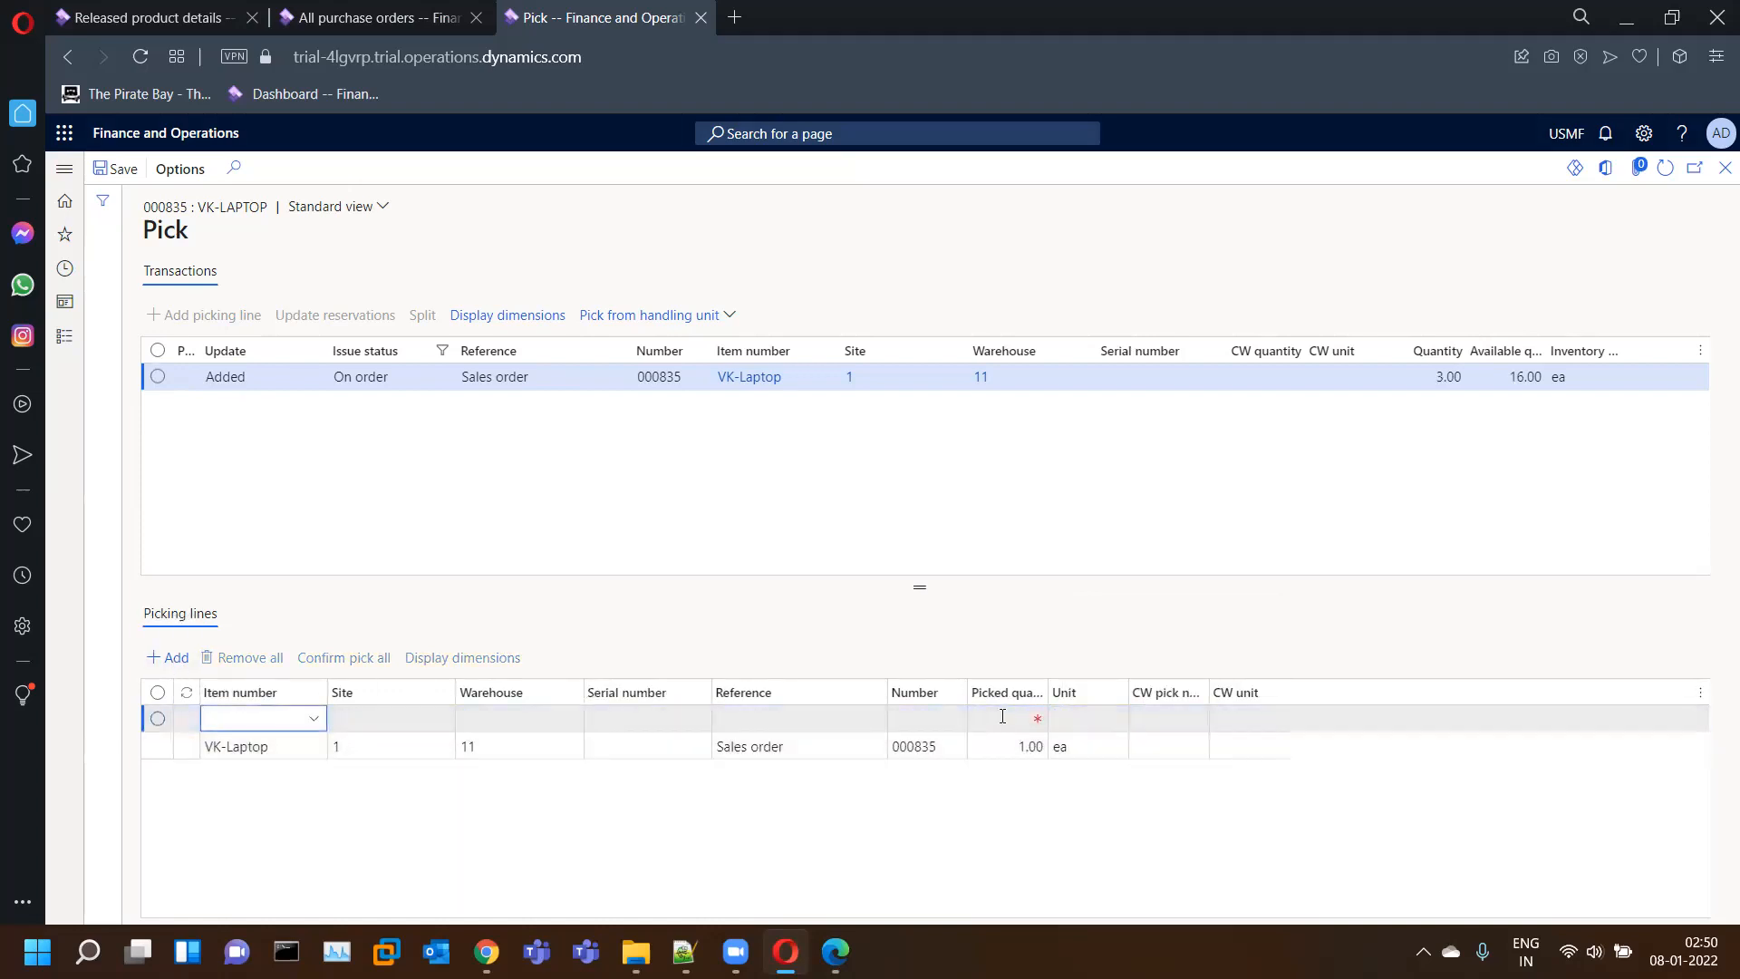
pyautogui.click(274, 722)
pyautogui.click(272, 795)
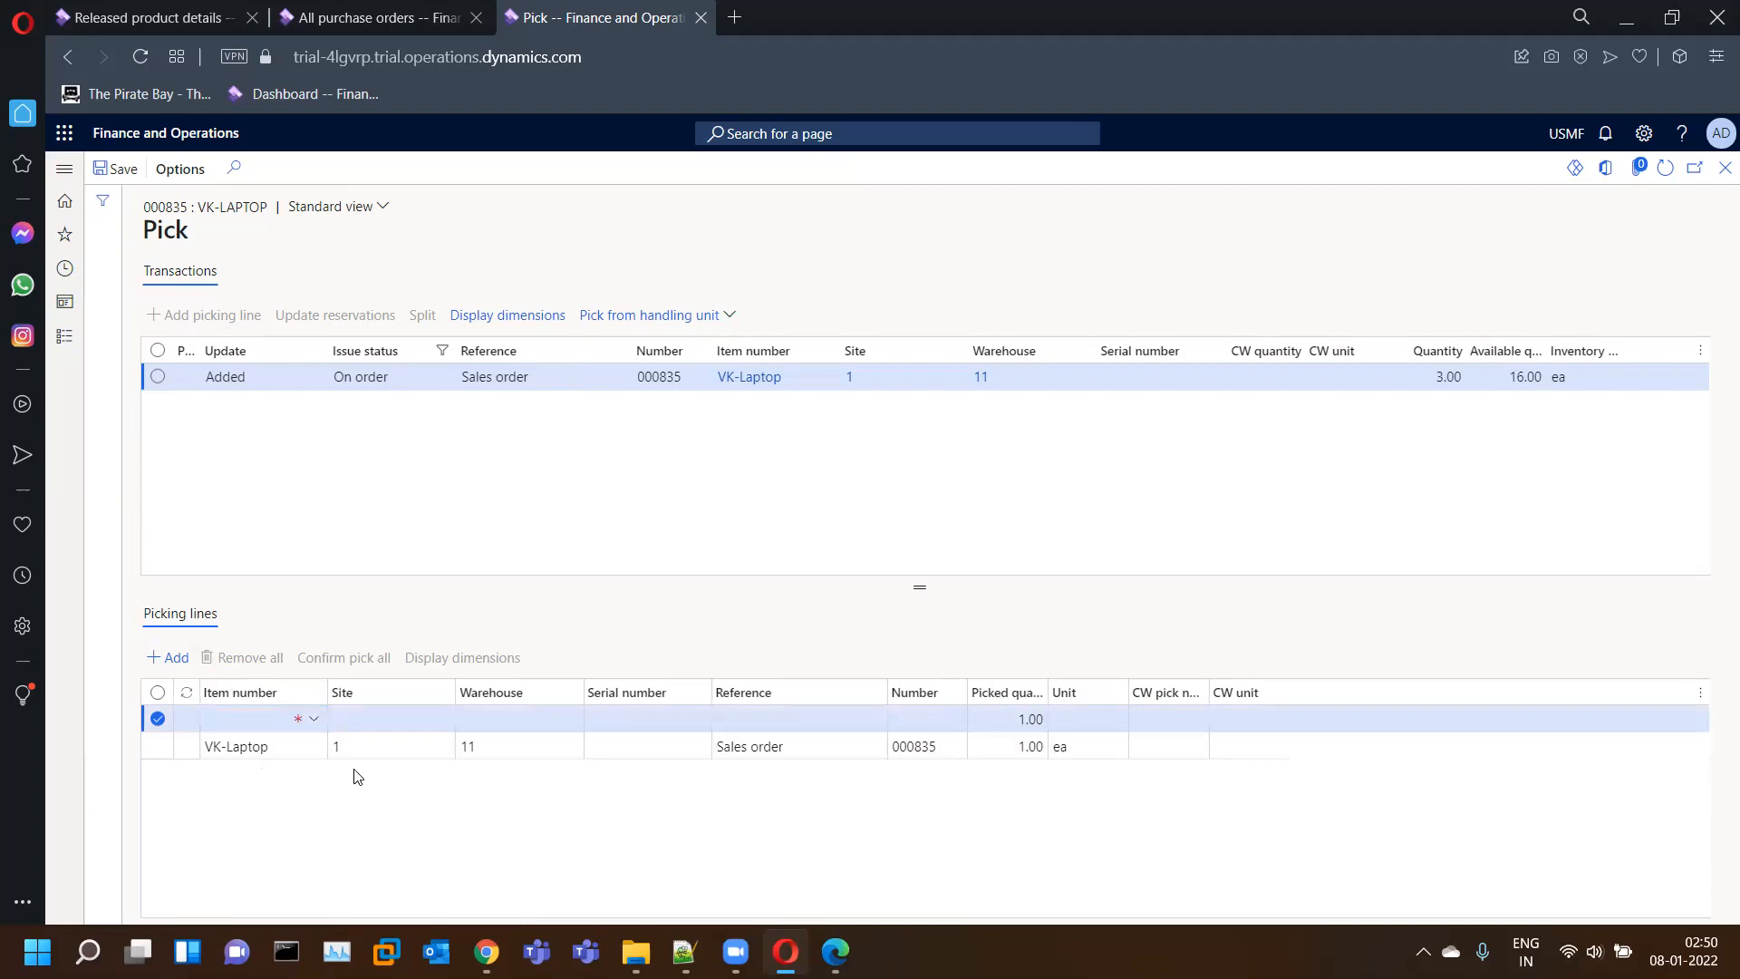
pyautogui.click(254, 722)
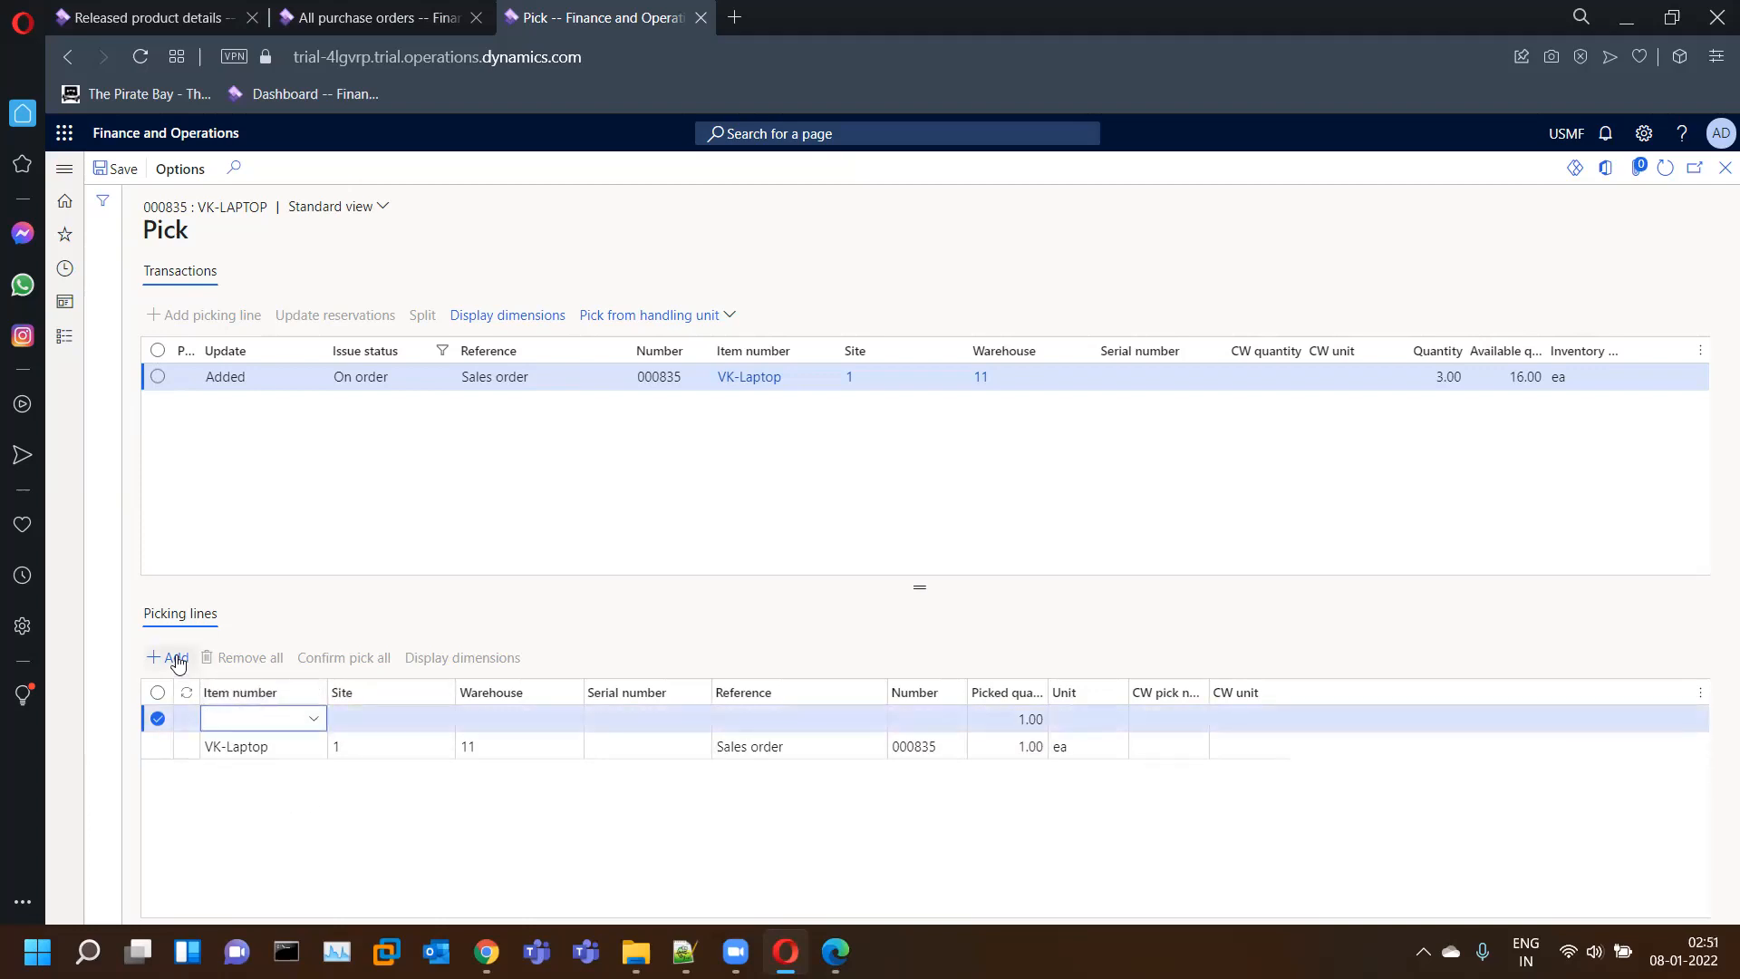
pyautogui.click(269, 721)
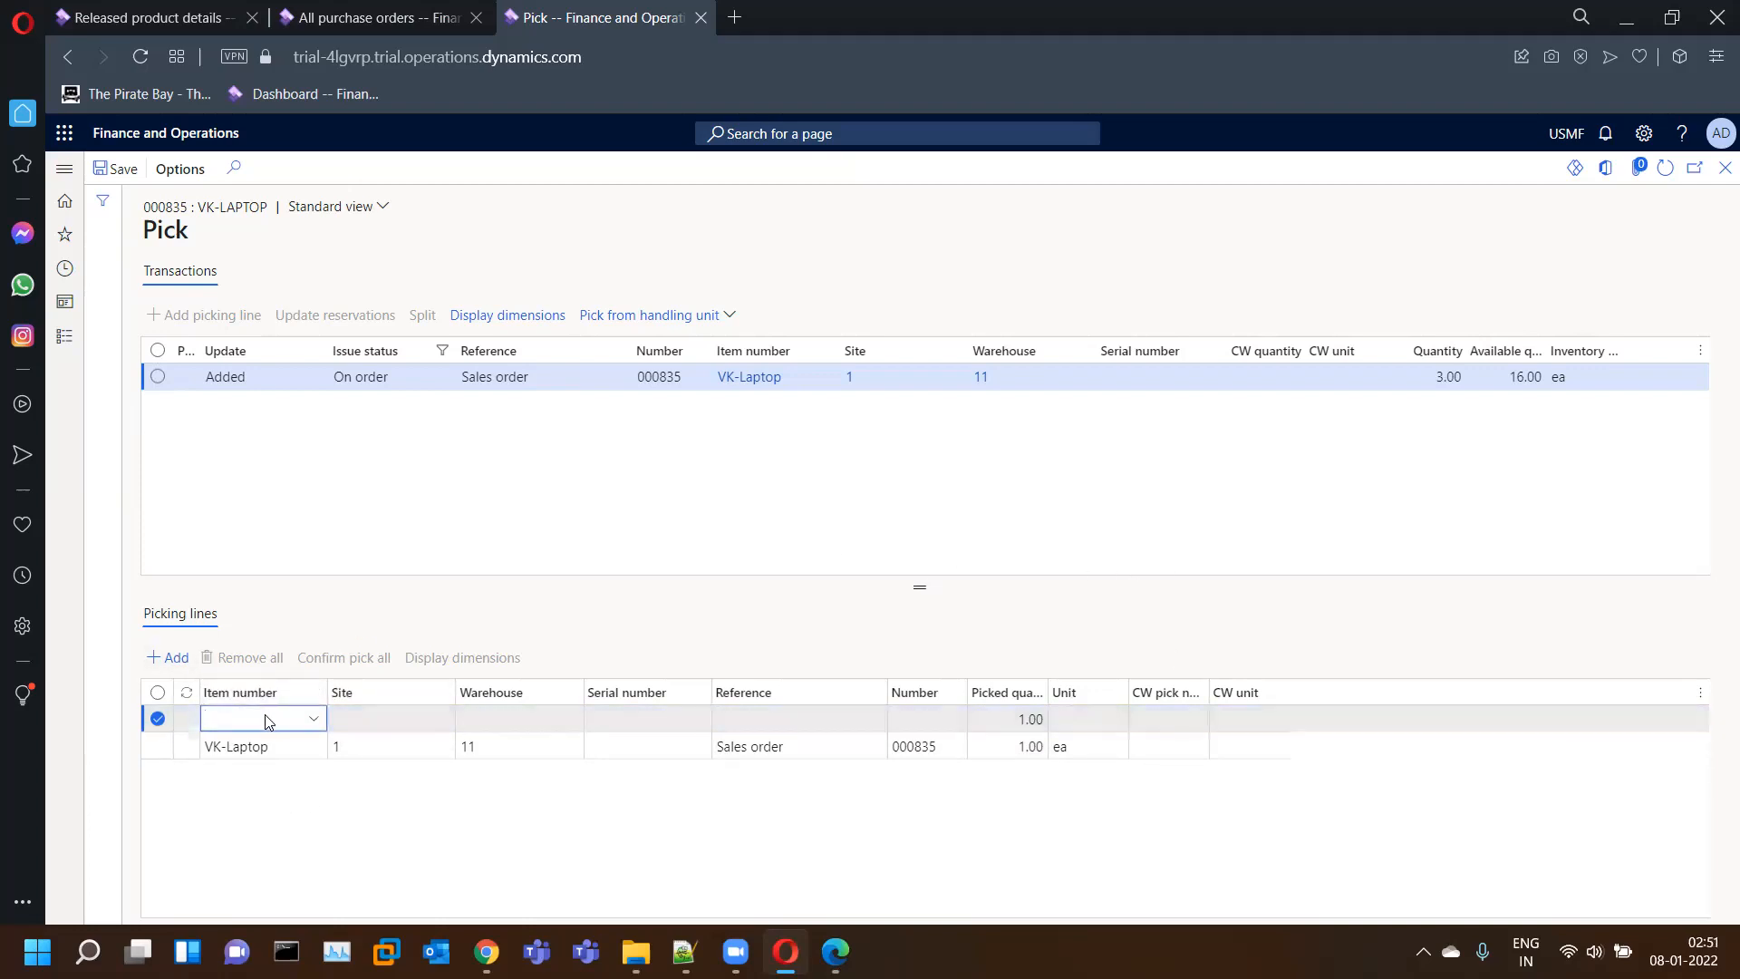
pyautogui.write('VK-LAPTOP')
pyautogui.press('Tab')
pyautogui.press('Tab')
pyautogui.press('Tab')
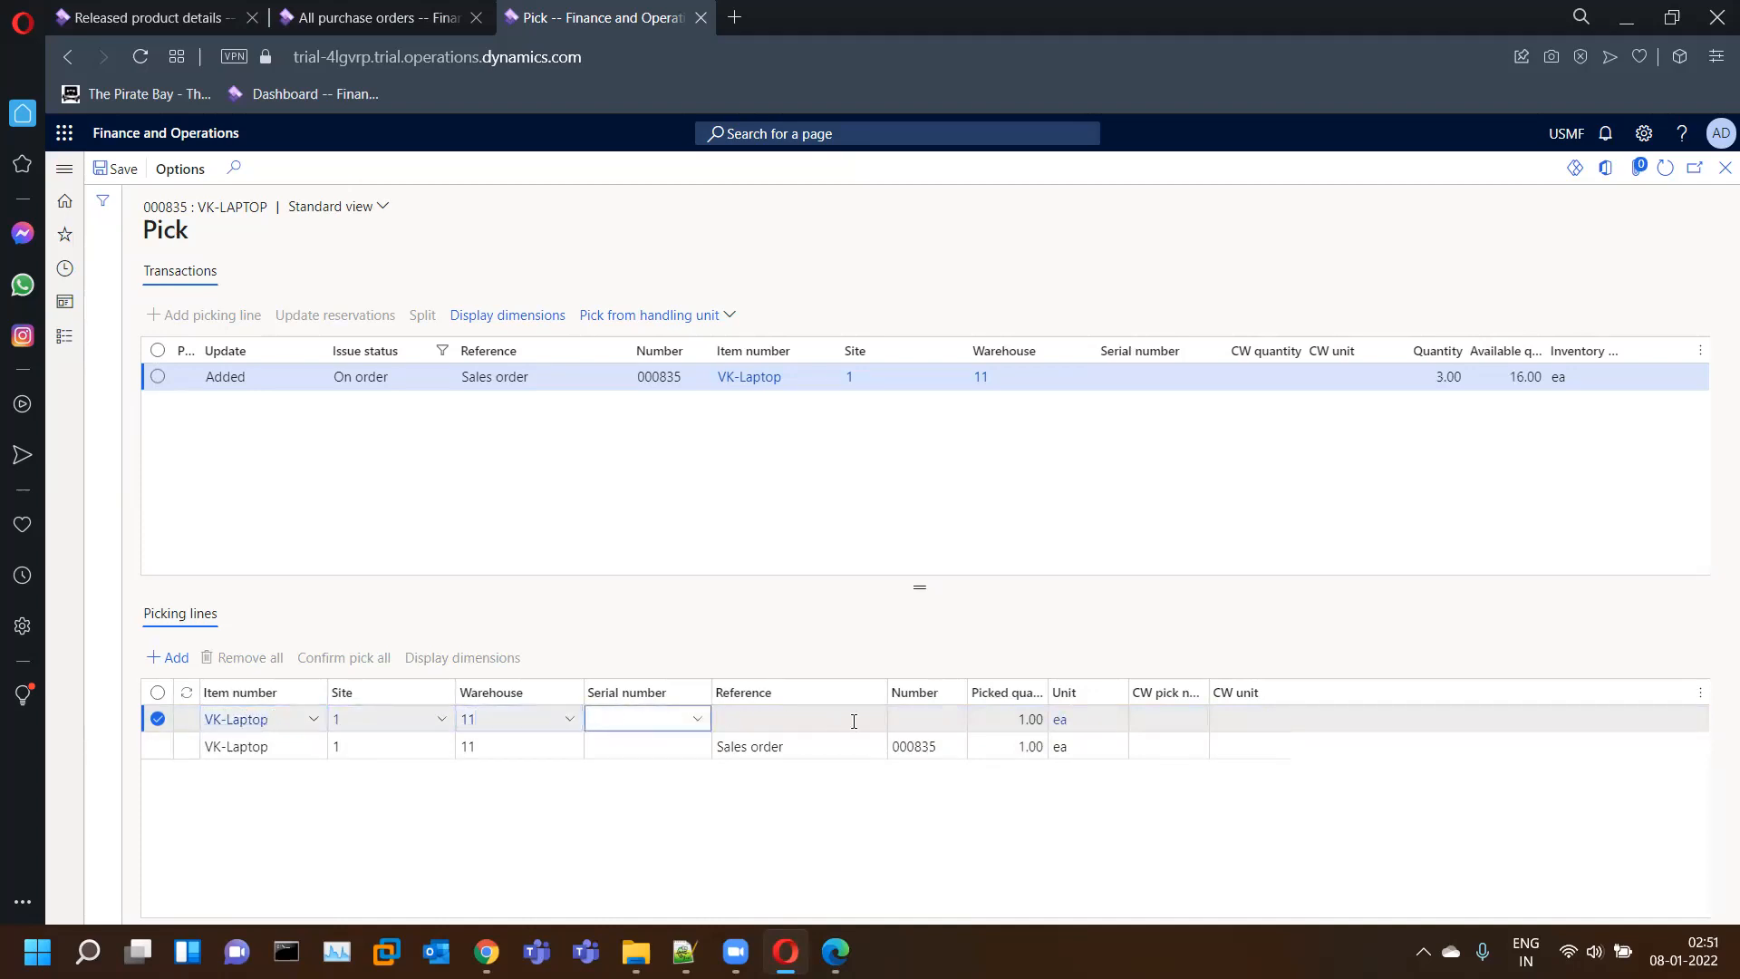
pyautogui.press('Tab')
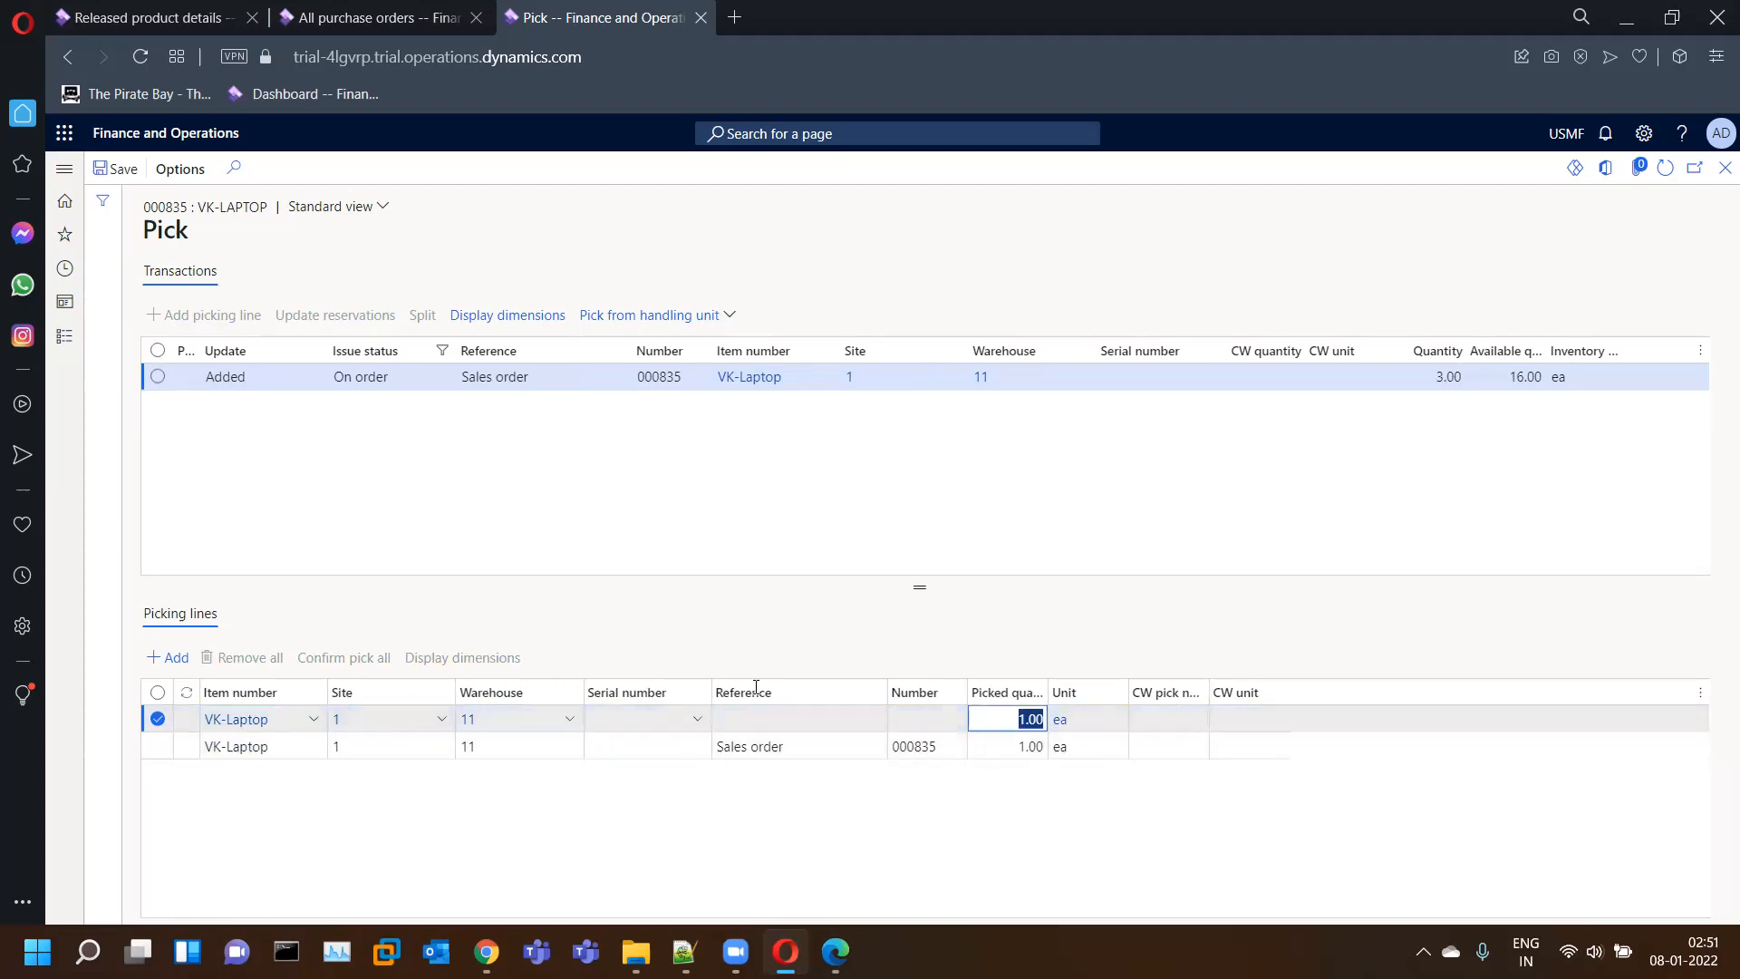
# - Assign on-hand serial number S-00001 to the newly added VK-Laptop picking line
pyautogui.click(694, 725)
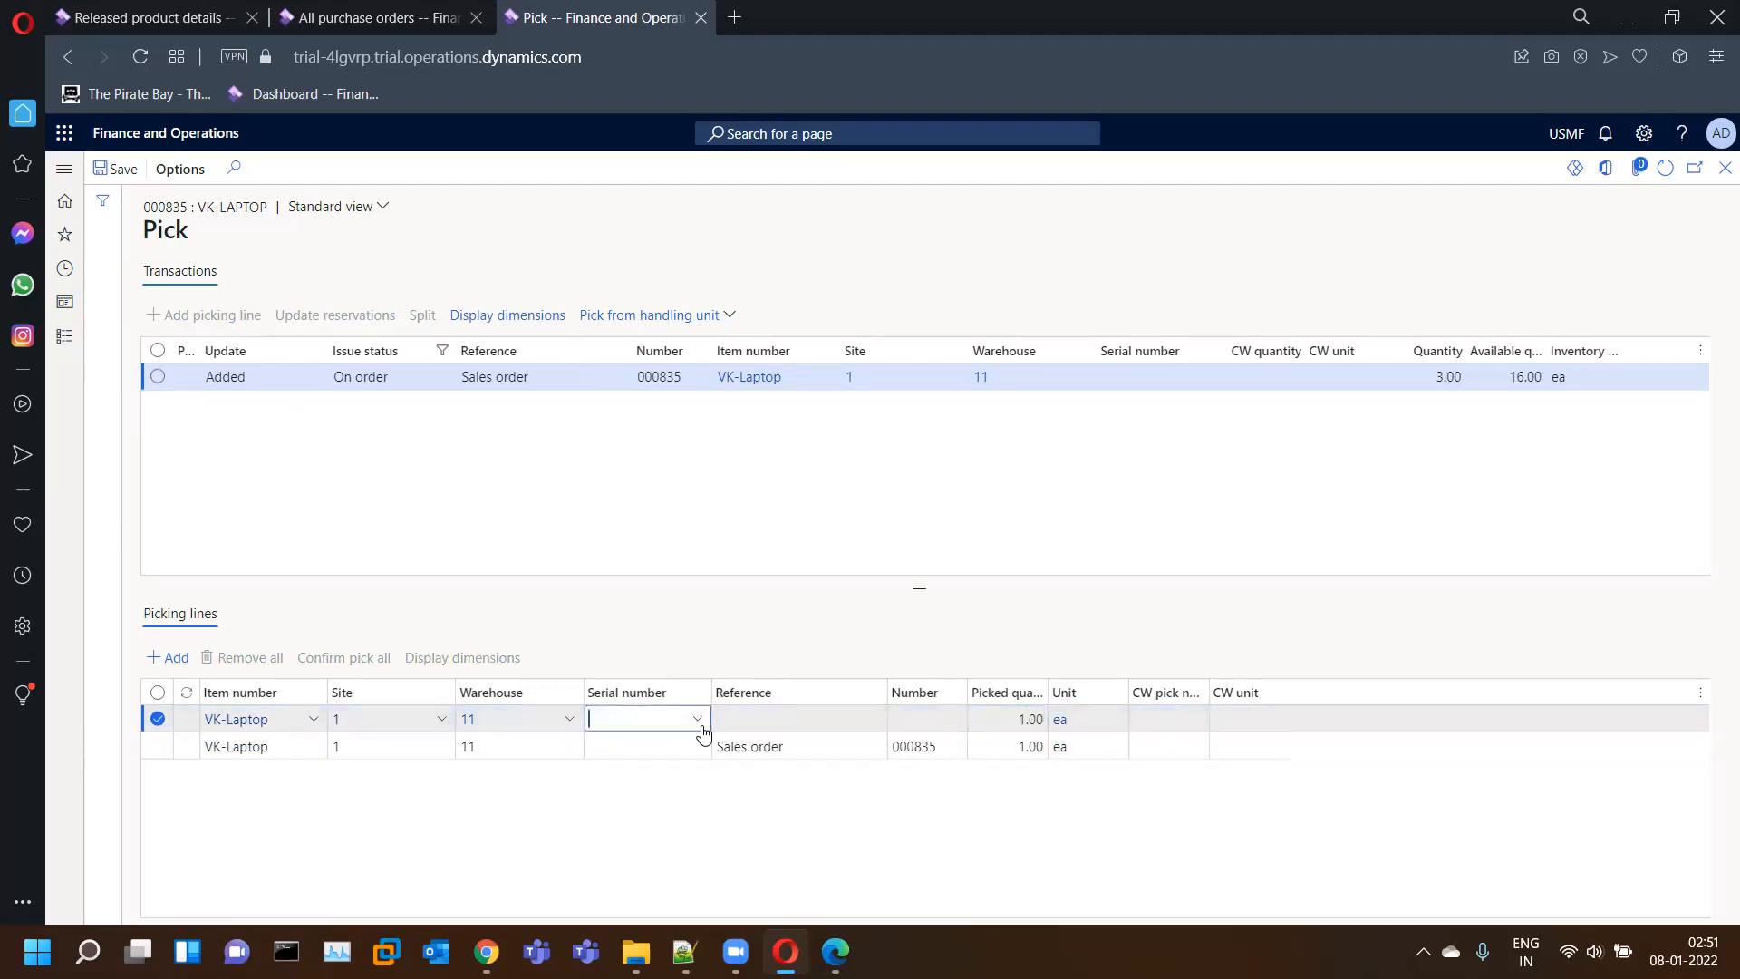
pyautogui.click(697, 722)
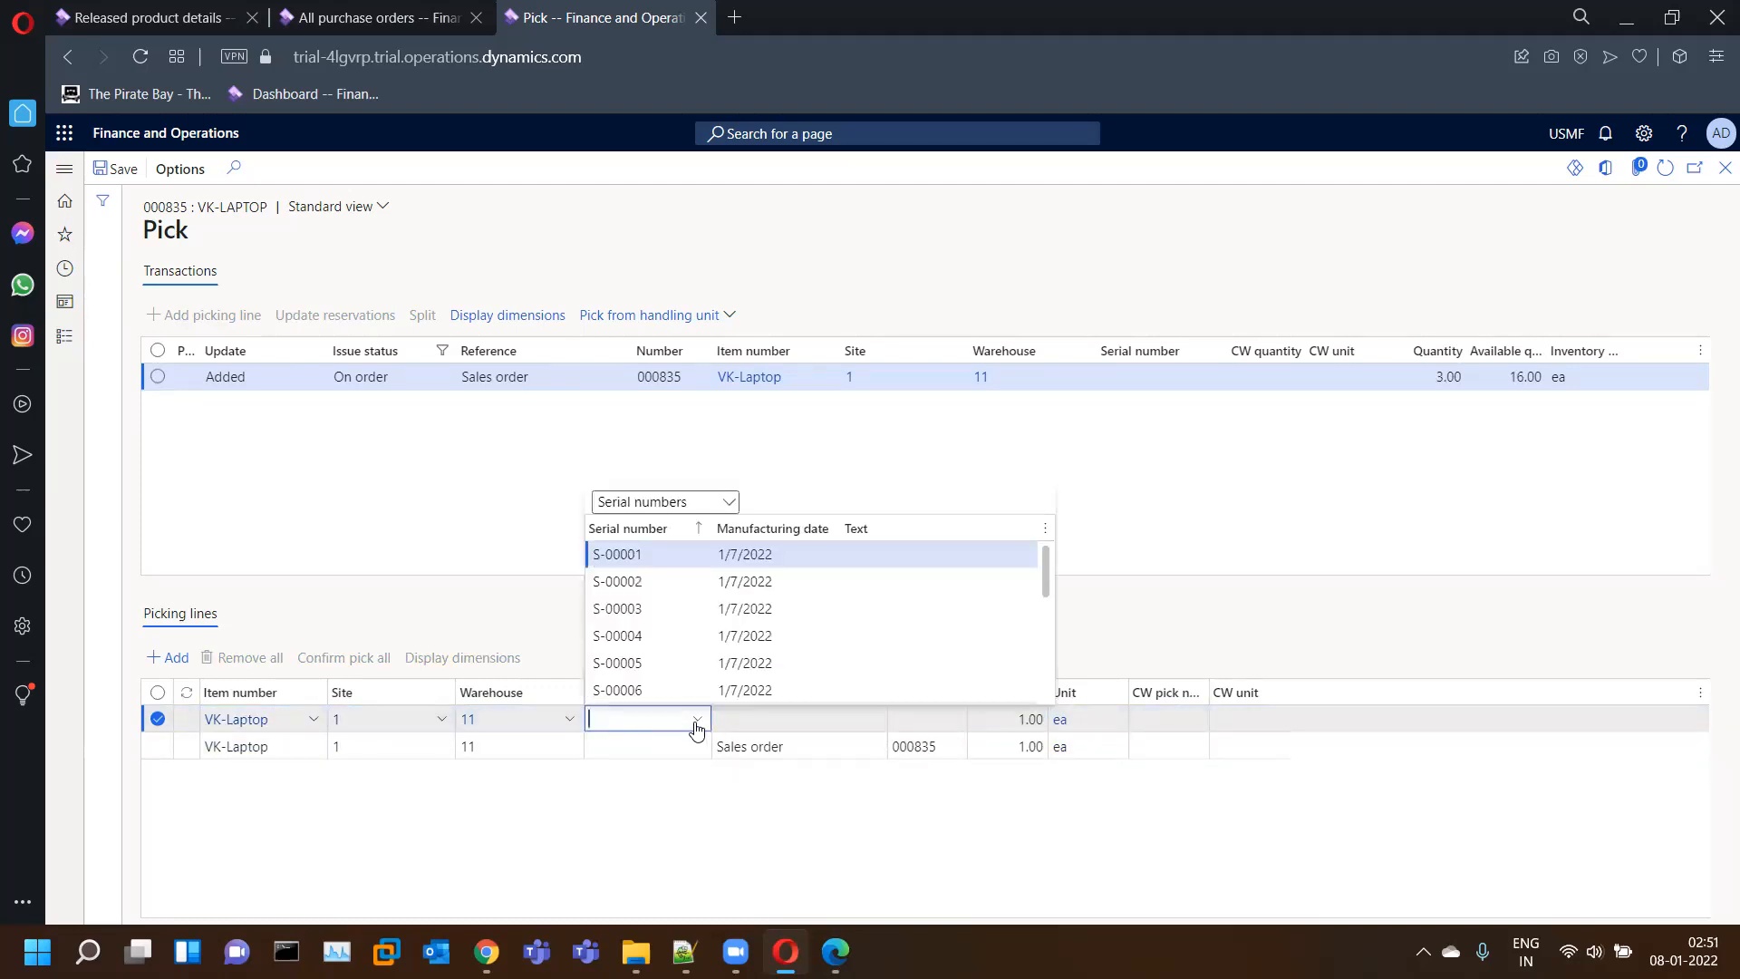
pyautogui.click(729, 503)
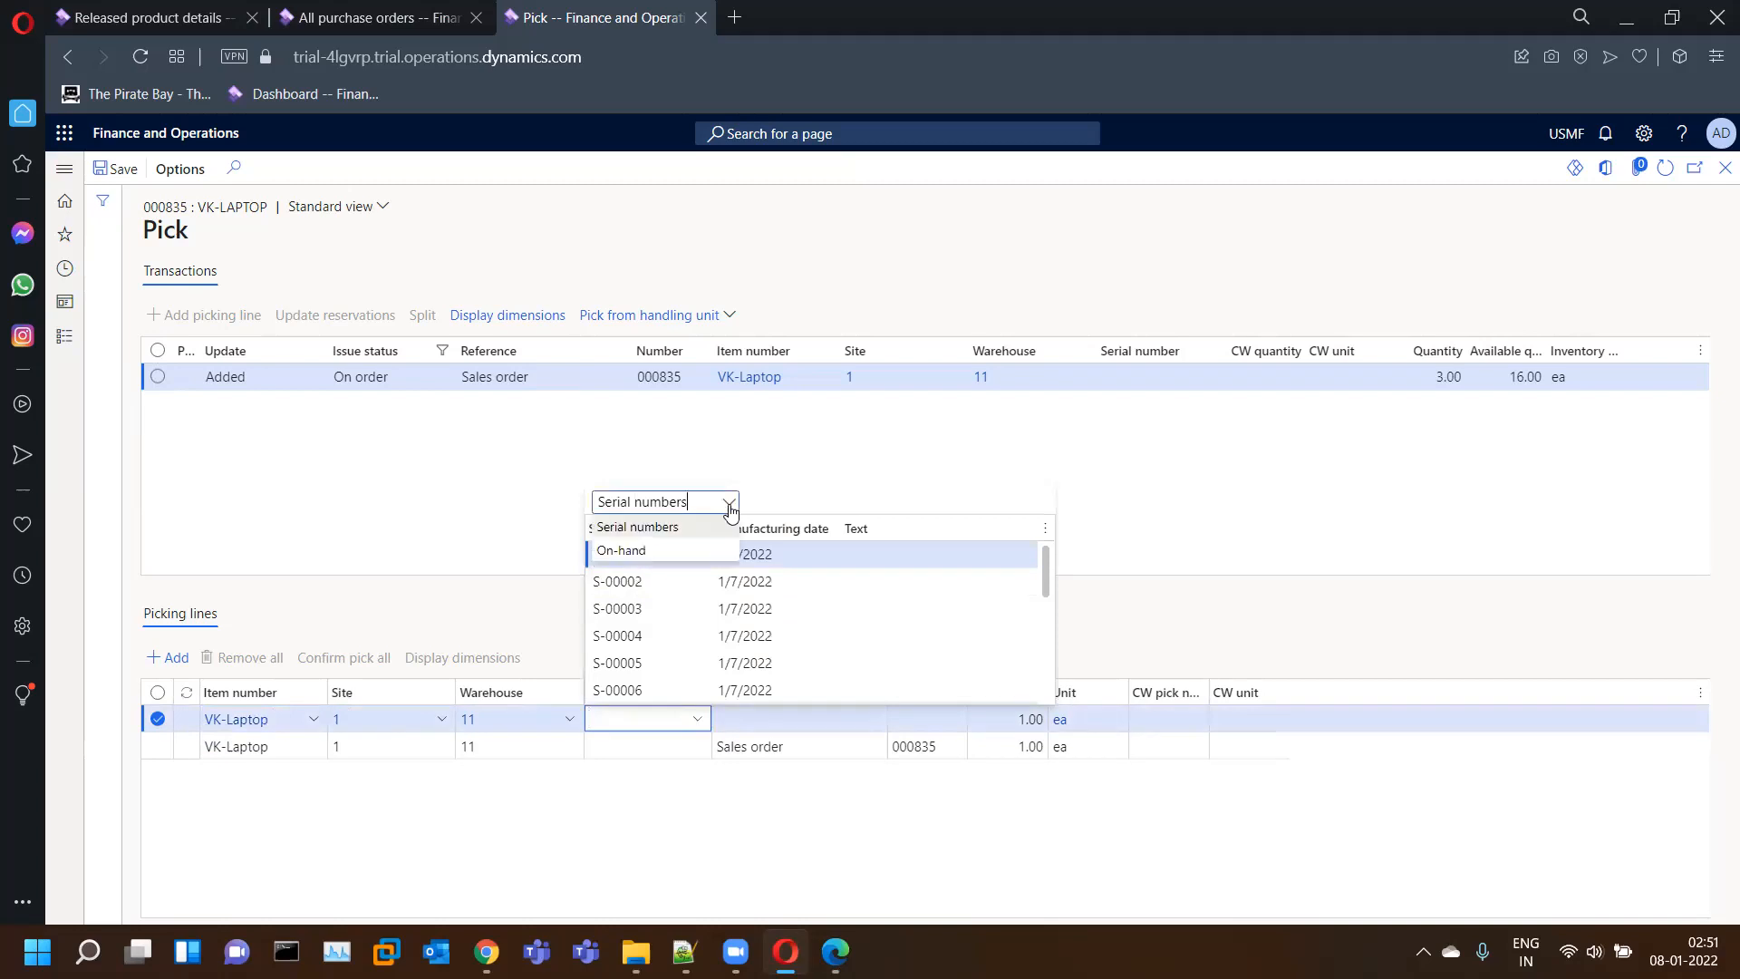
pyautogui.click(642, 552)
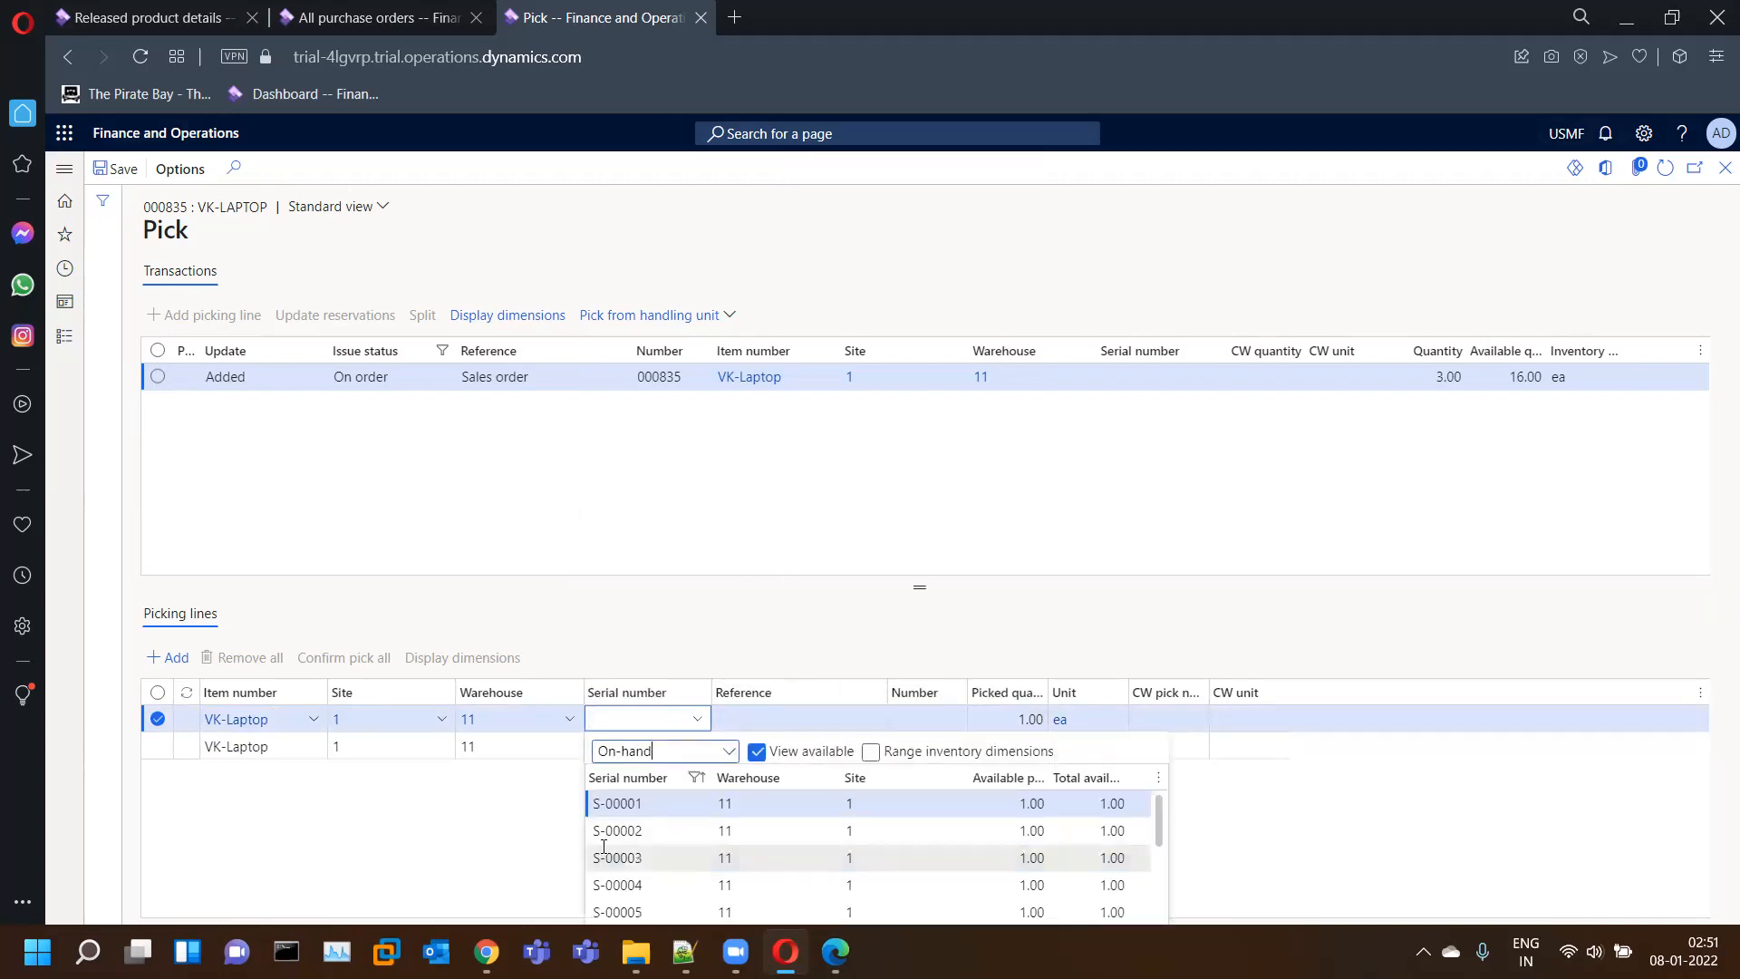
pyautogui.click(637, 806)
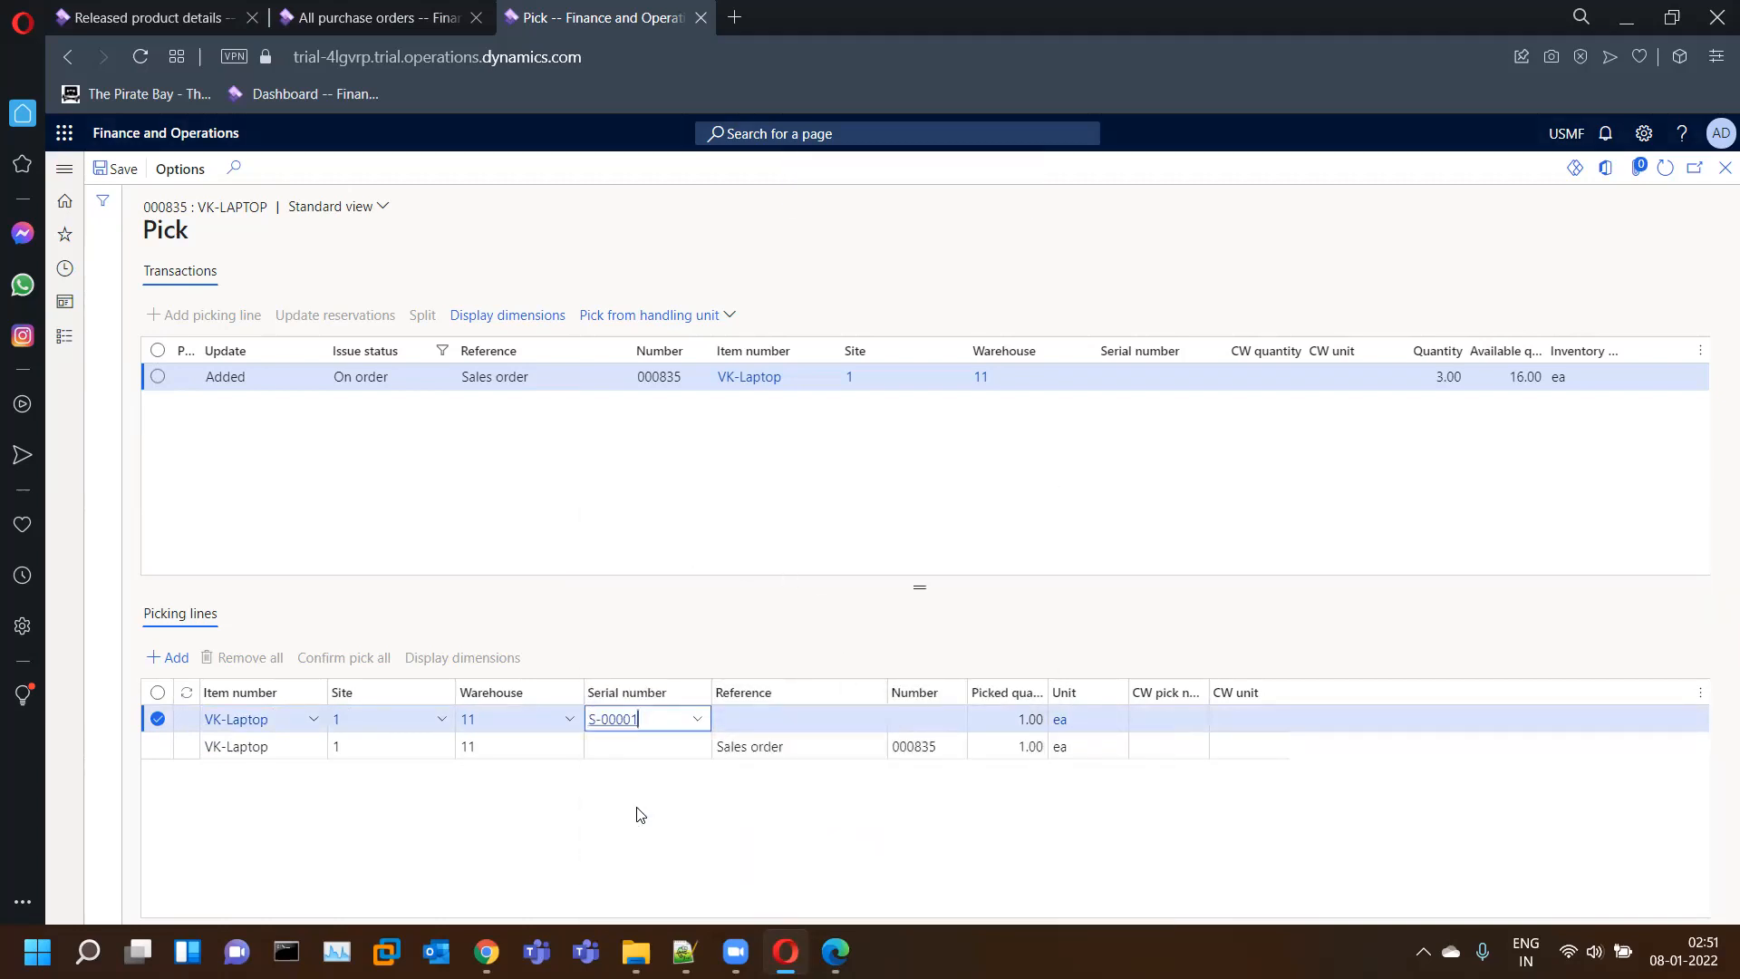
# - Assign on-hand serial number S-00002 to the original VK-Laptop picking line and confirm picking of all lines
pyautogui.click(661, 746)
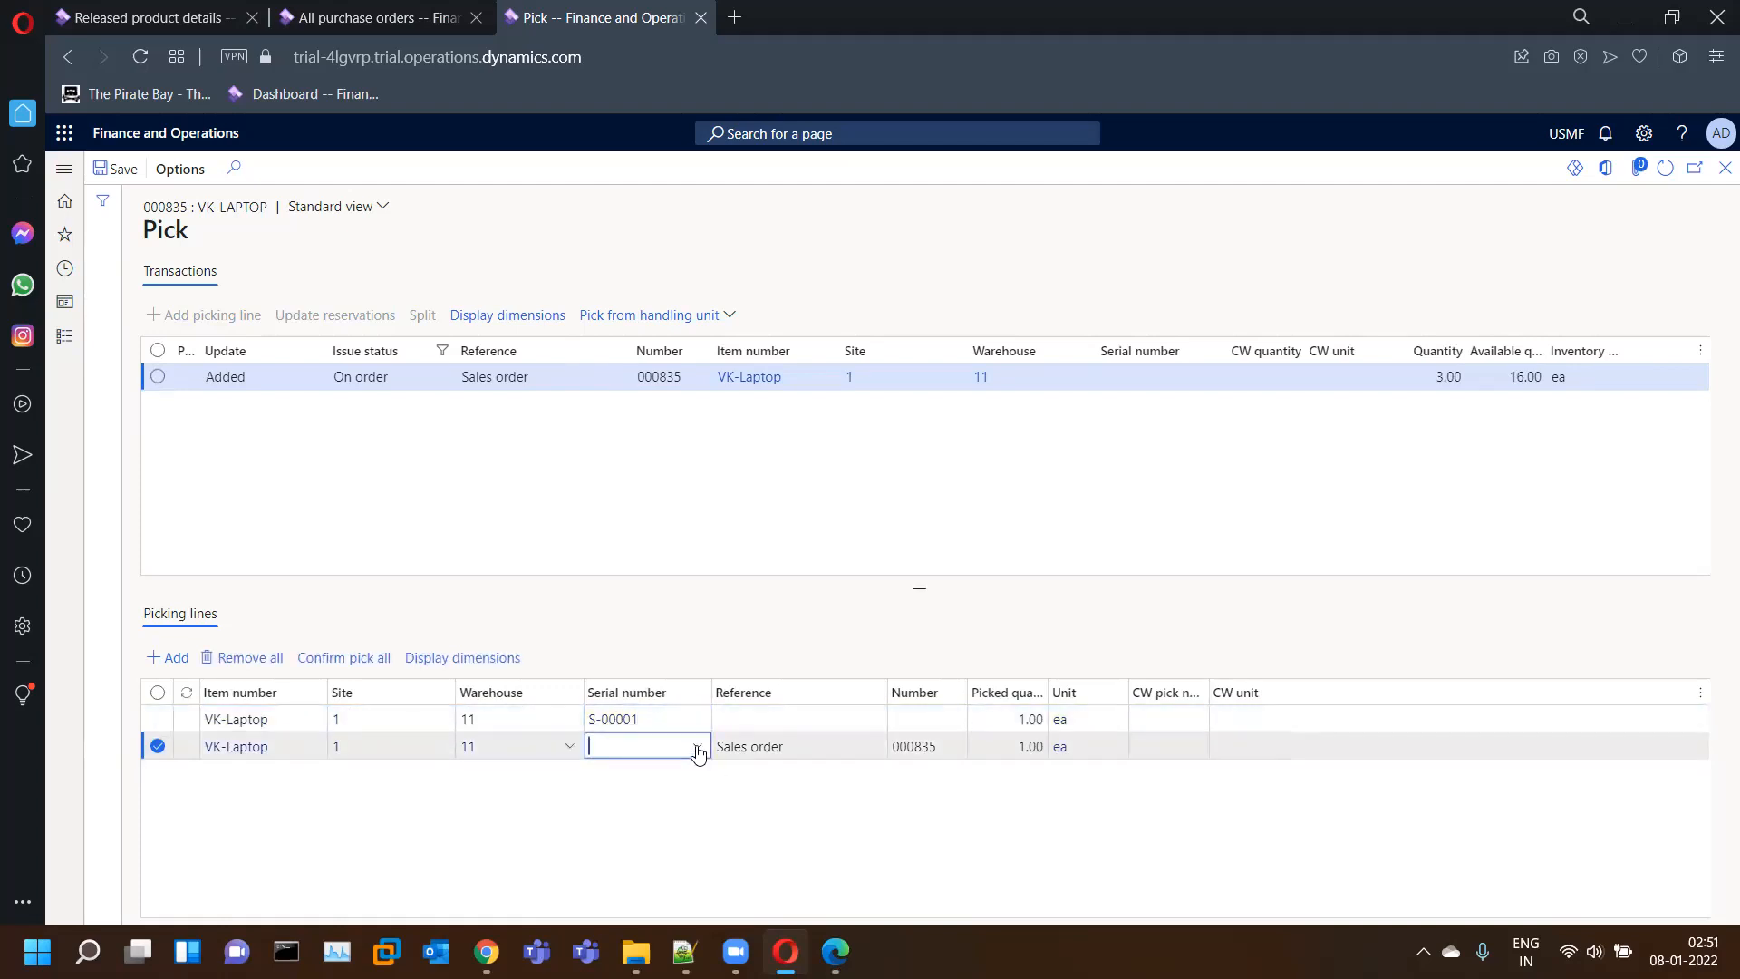
pyautogui.click(699, 748)
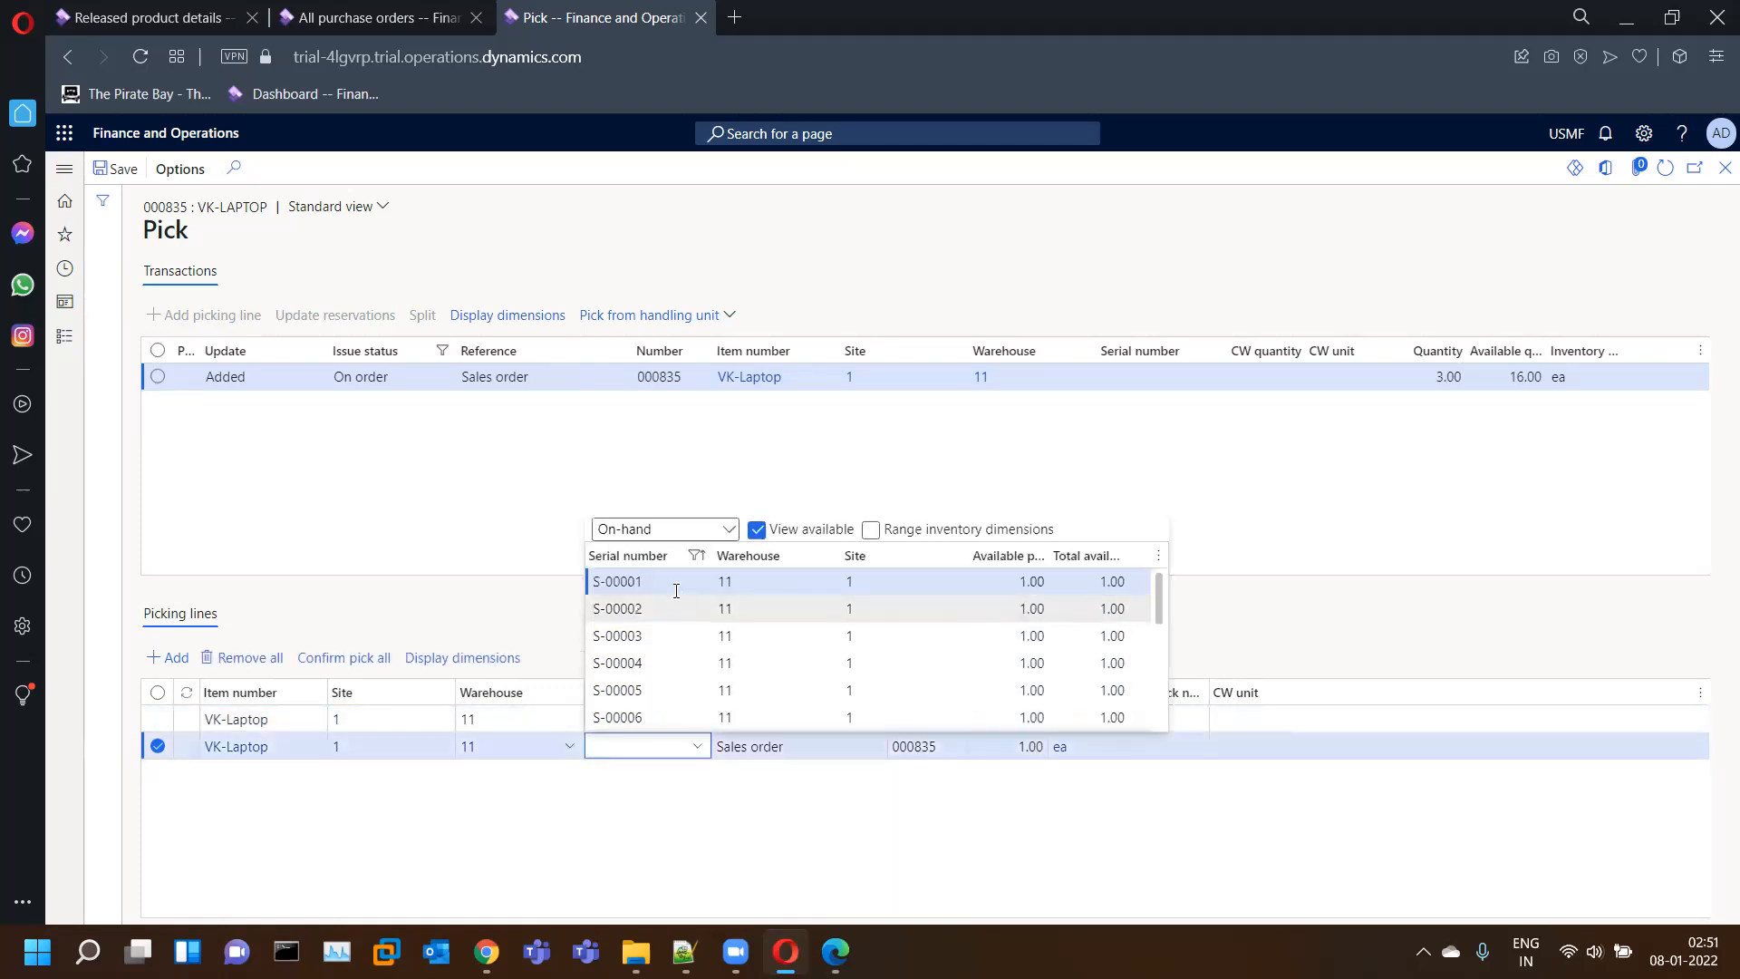
pyautogui.click(656, 609)
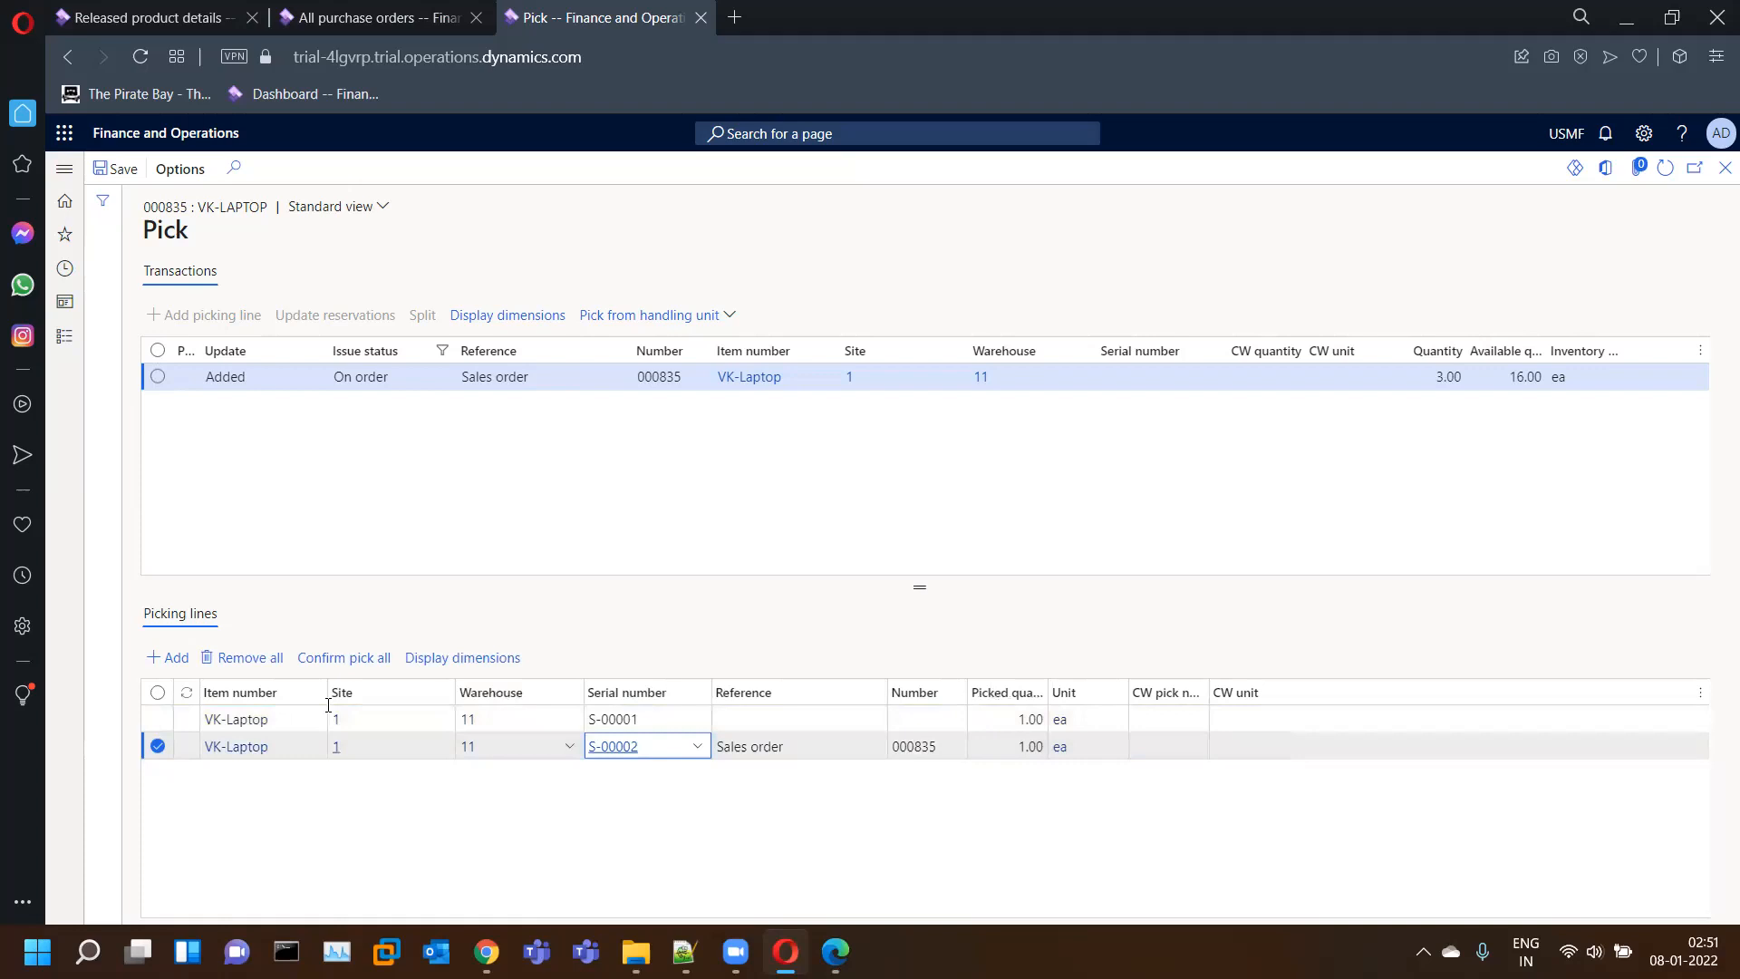
pyautogui.click(336, 661)
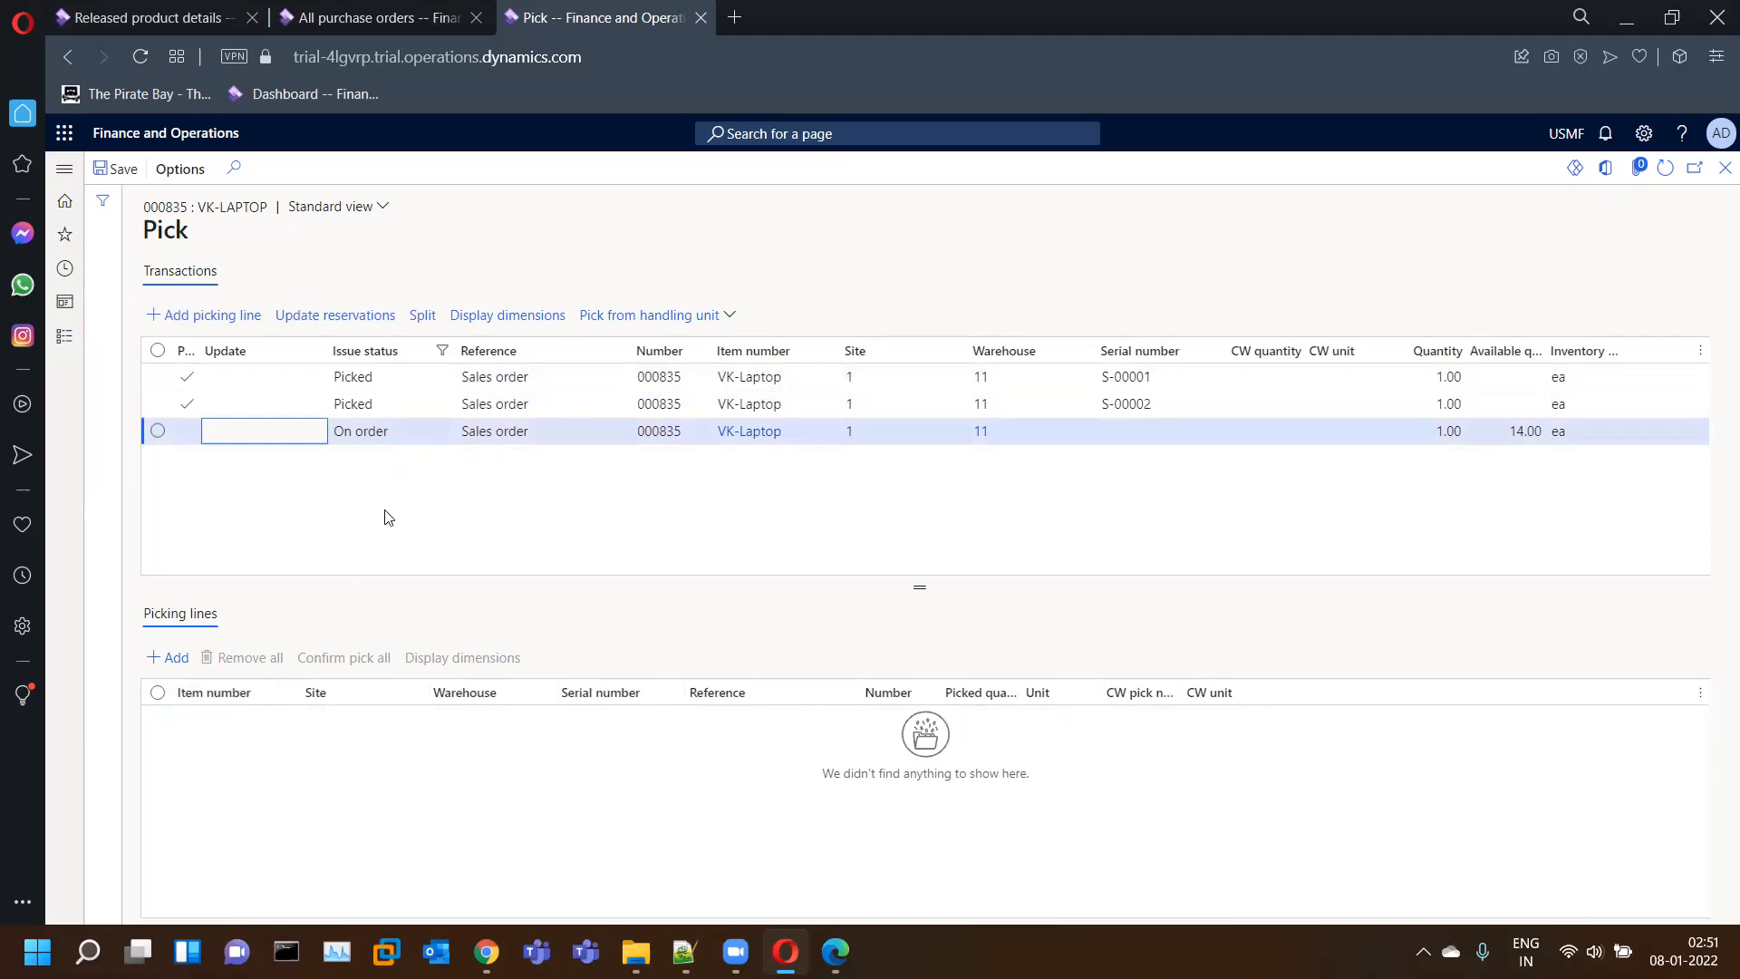
# - Add a picking line for the remaining on-order VK-Laptop unit, assign serial number S-00005, and confirm the pick
pyautogui.click(157, 431)
pyautogui.click(185, 315)
pyautogui.click(692, 721)
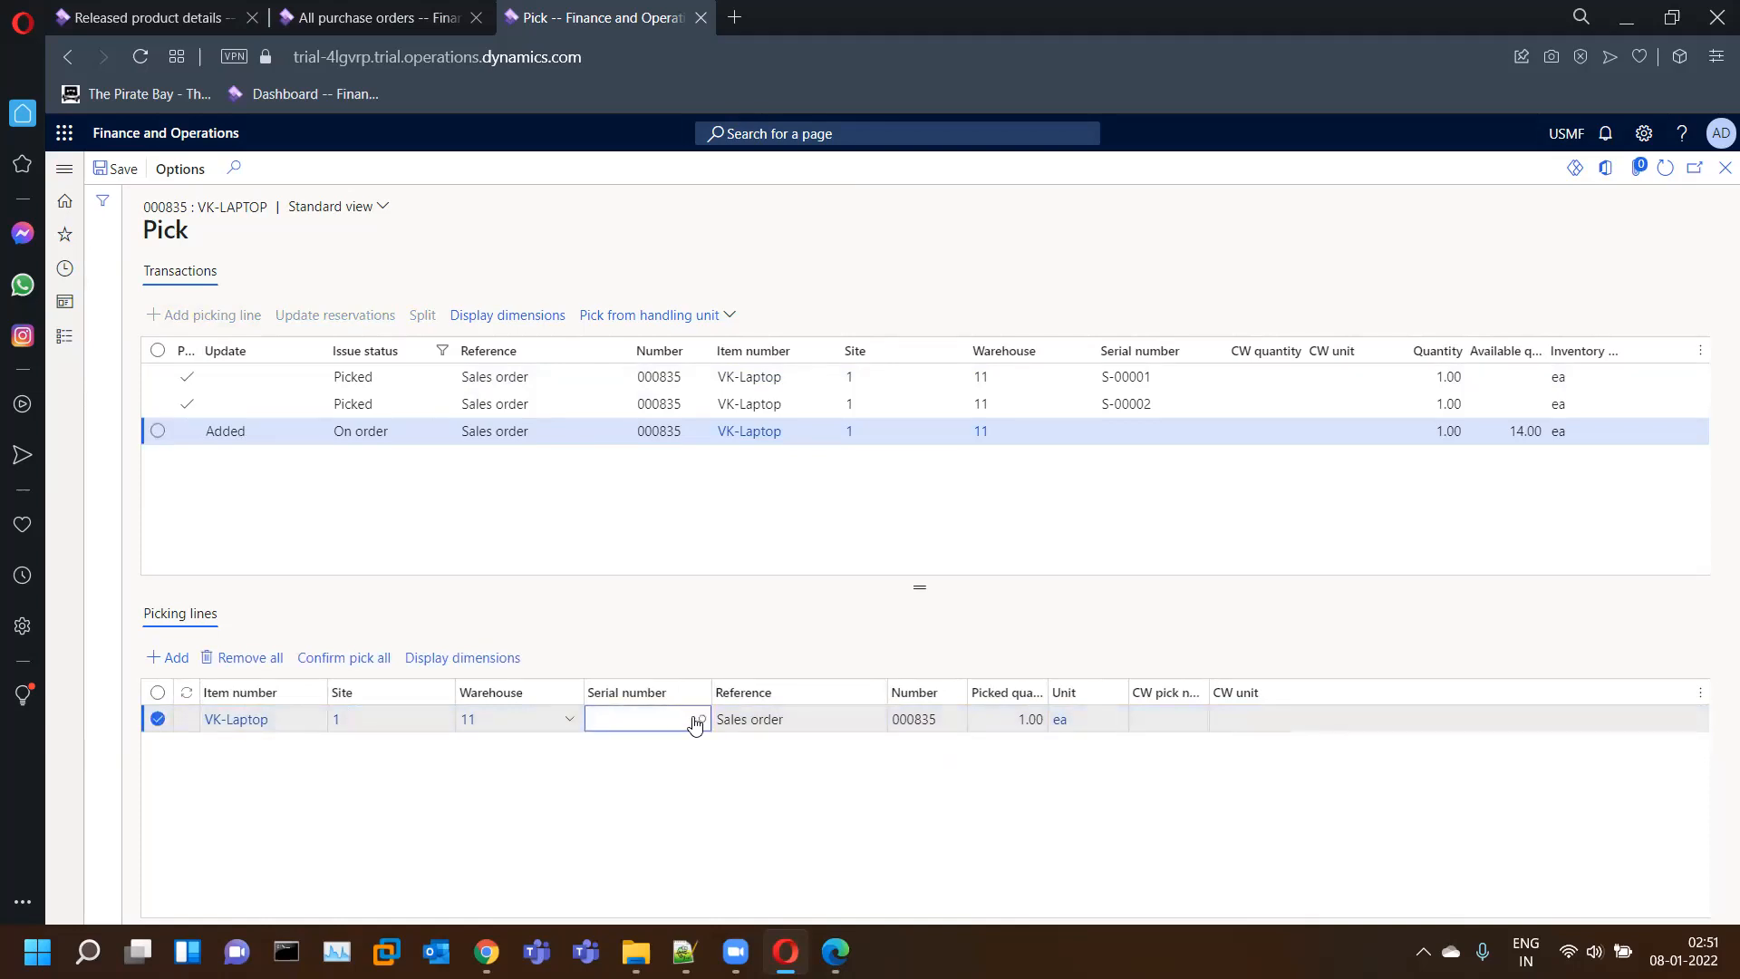
pyautogui.click(698, 721)
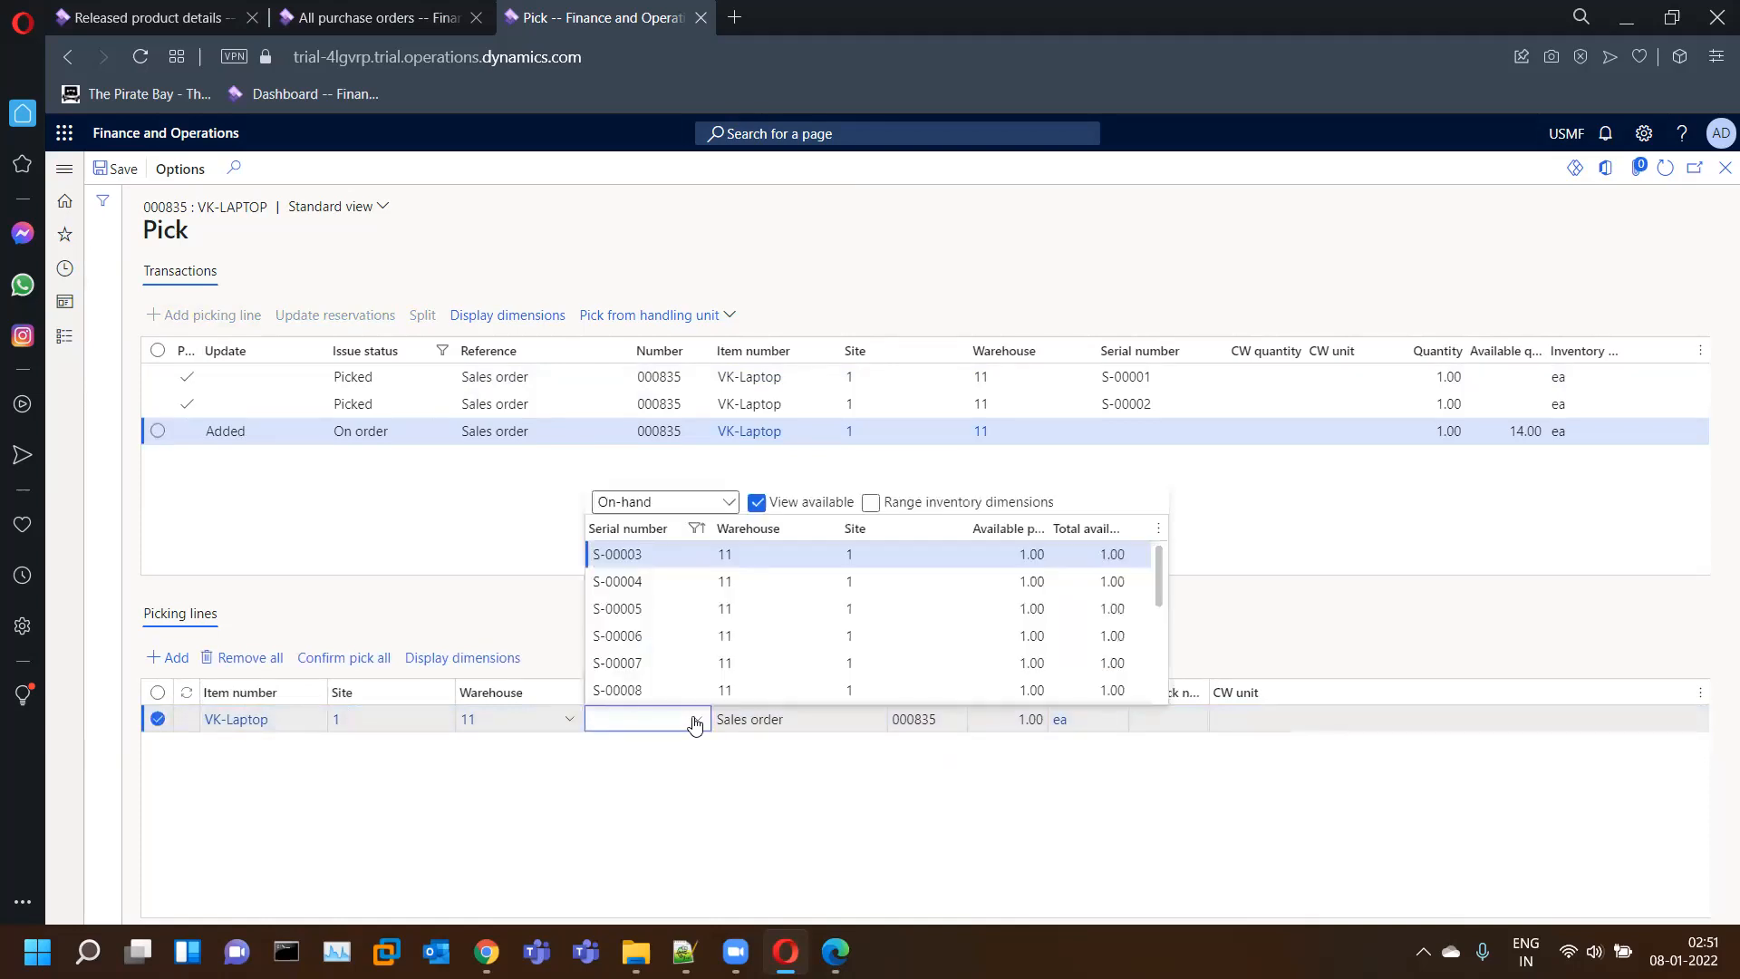
pyautogui.click(662, 608)
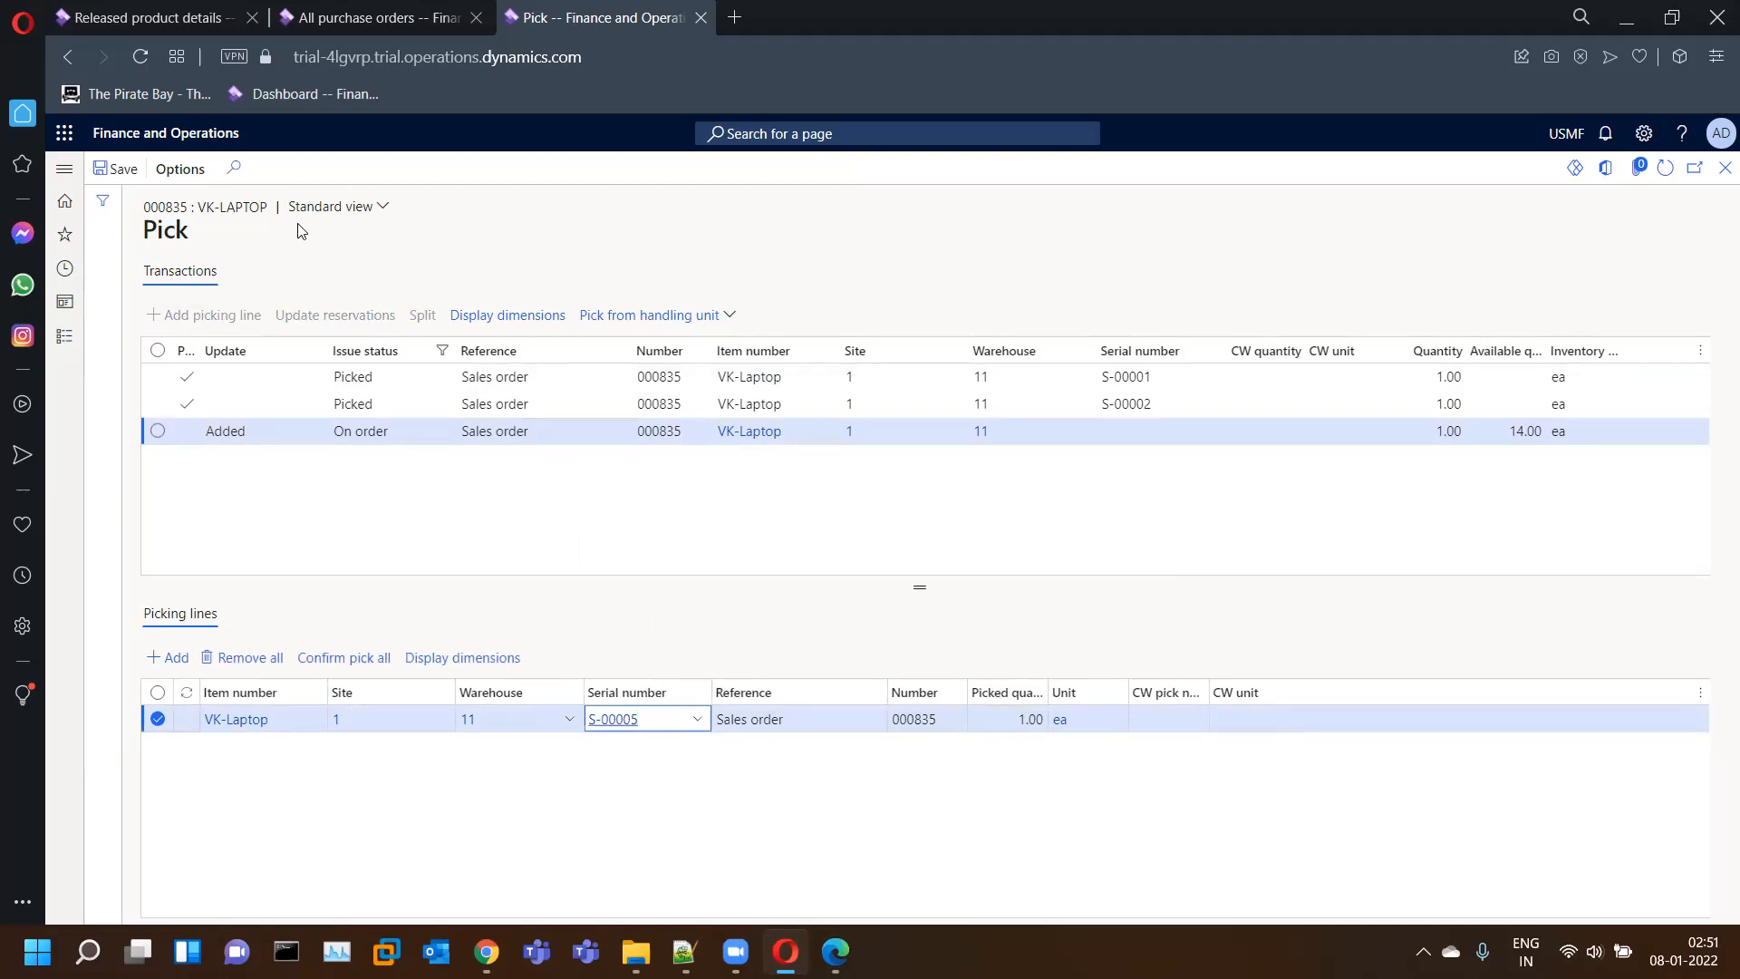
pyautogui.click(345, 658)
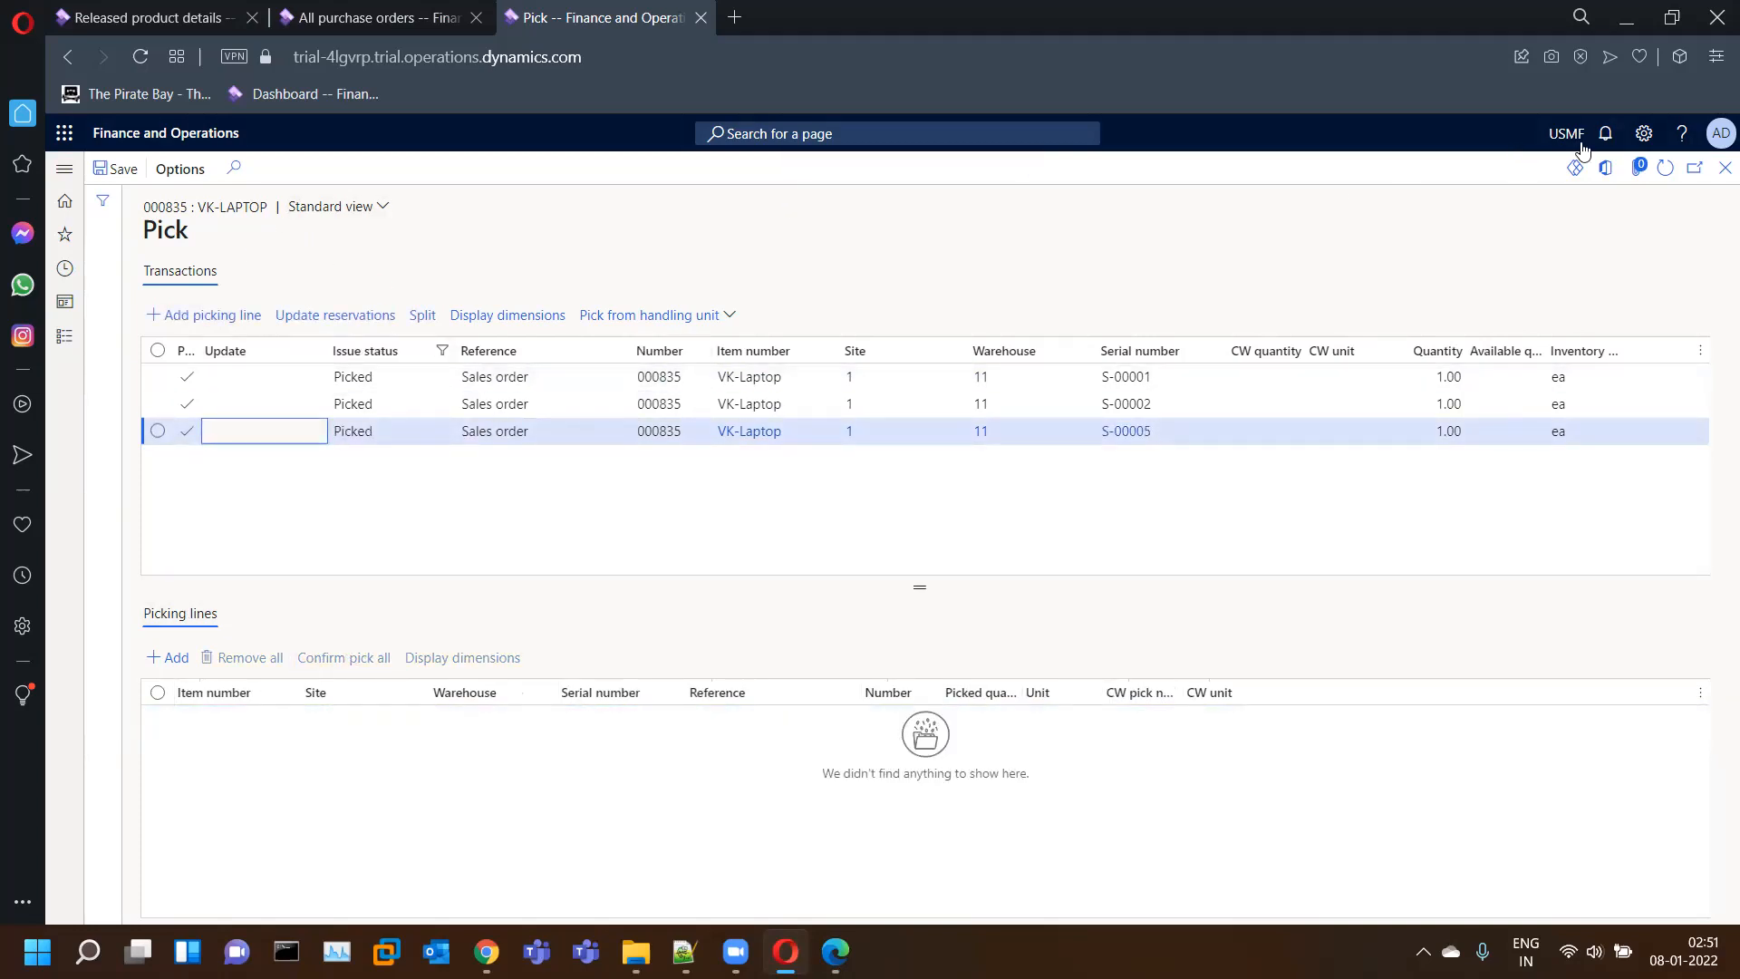
# - Return to the Forest Wholesales sales order and open packing slip posting
pyautogui.click(1724, 168)
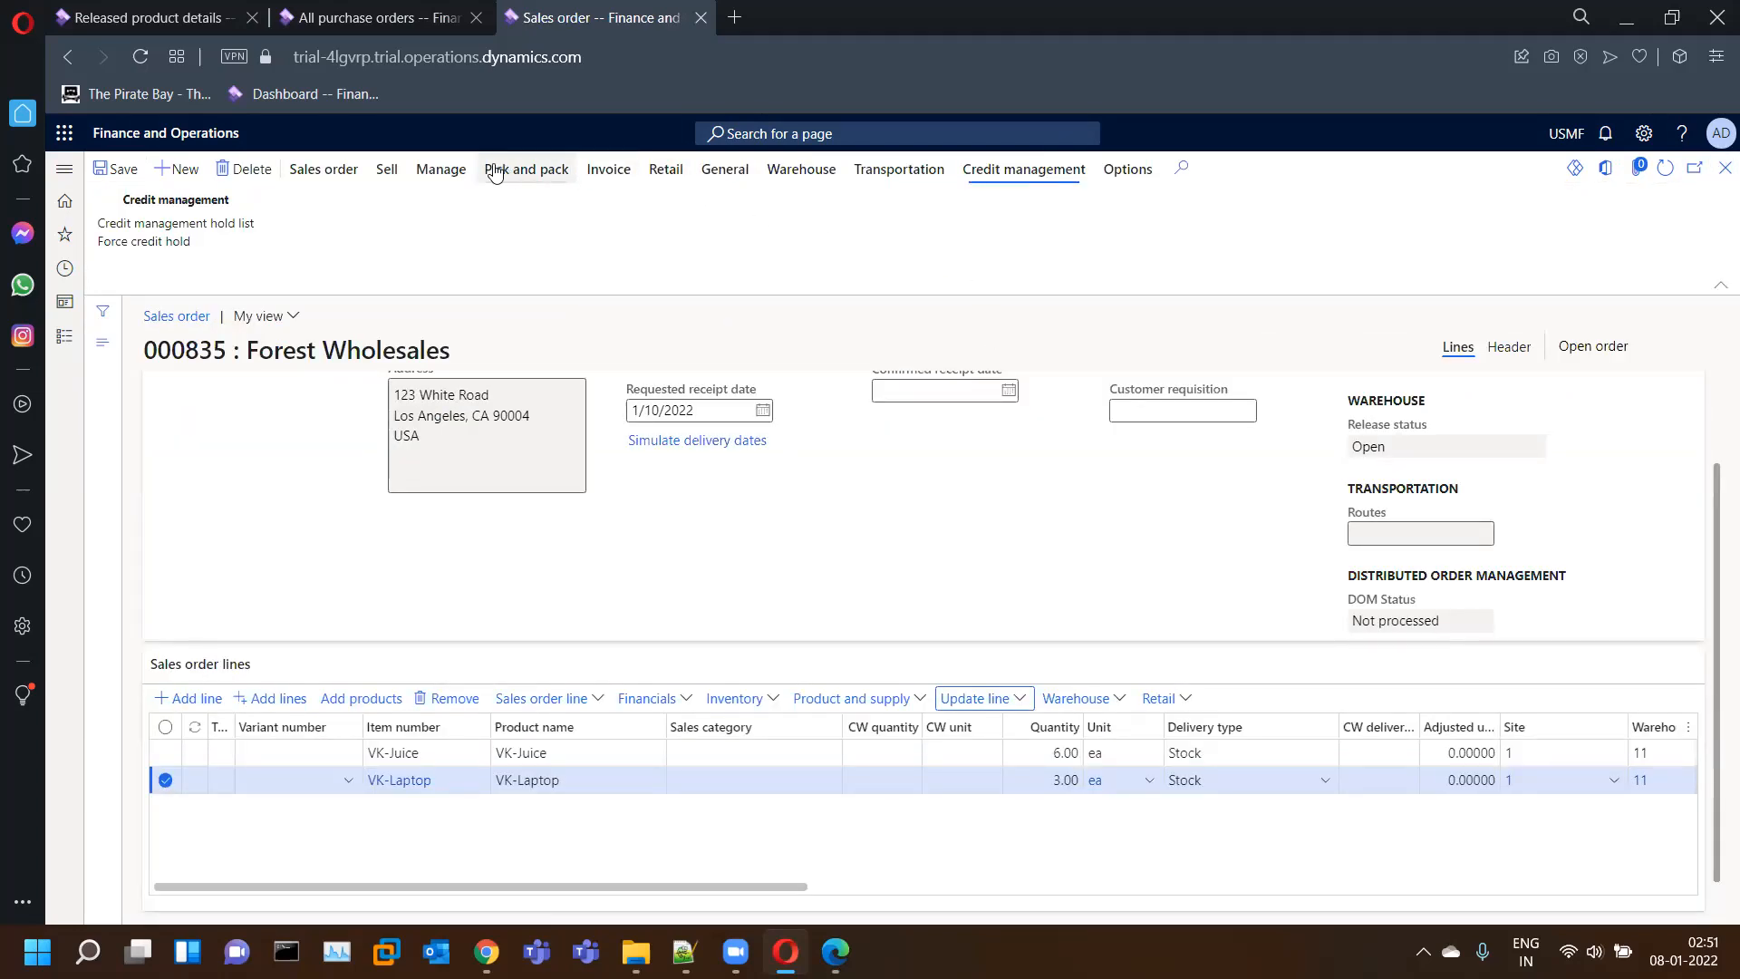
pyautogui.click(387, 171)
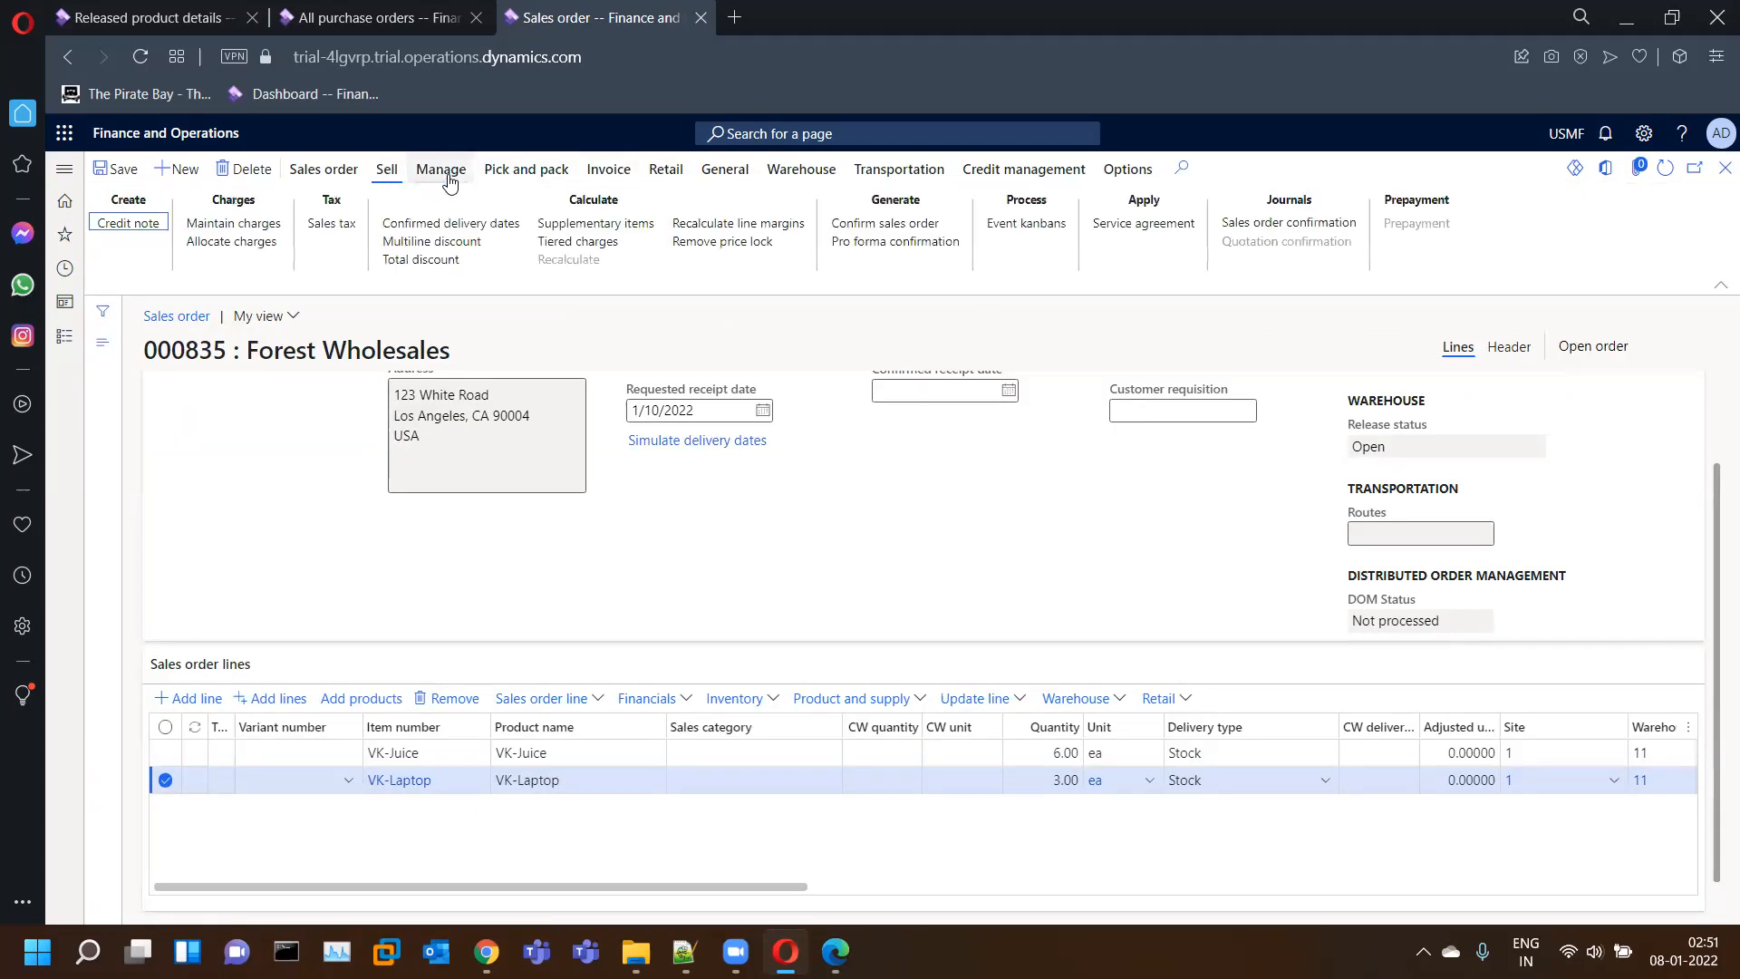
pyautogui.click(503, 180)
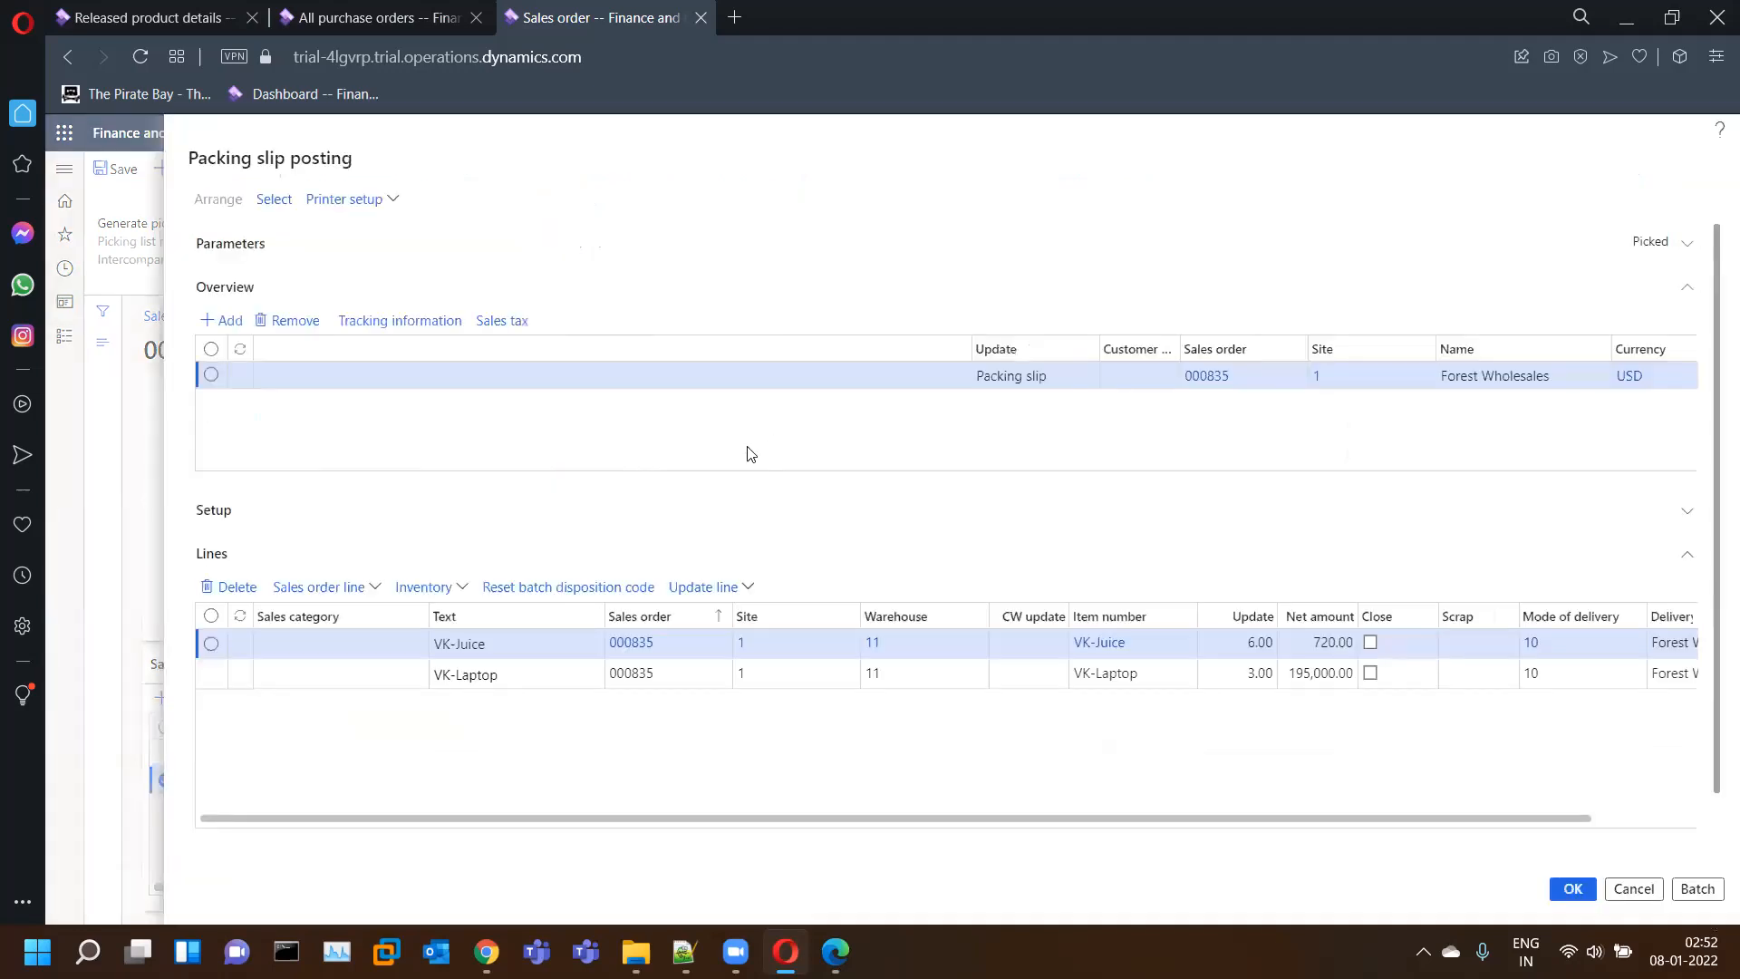
# - Post the packing slip for the picked VK-Juice and VK-Laptop lines without printing it
pyautogui.click(265, 247)
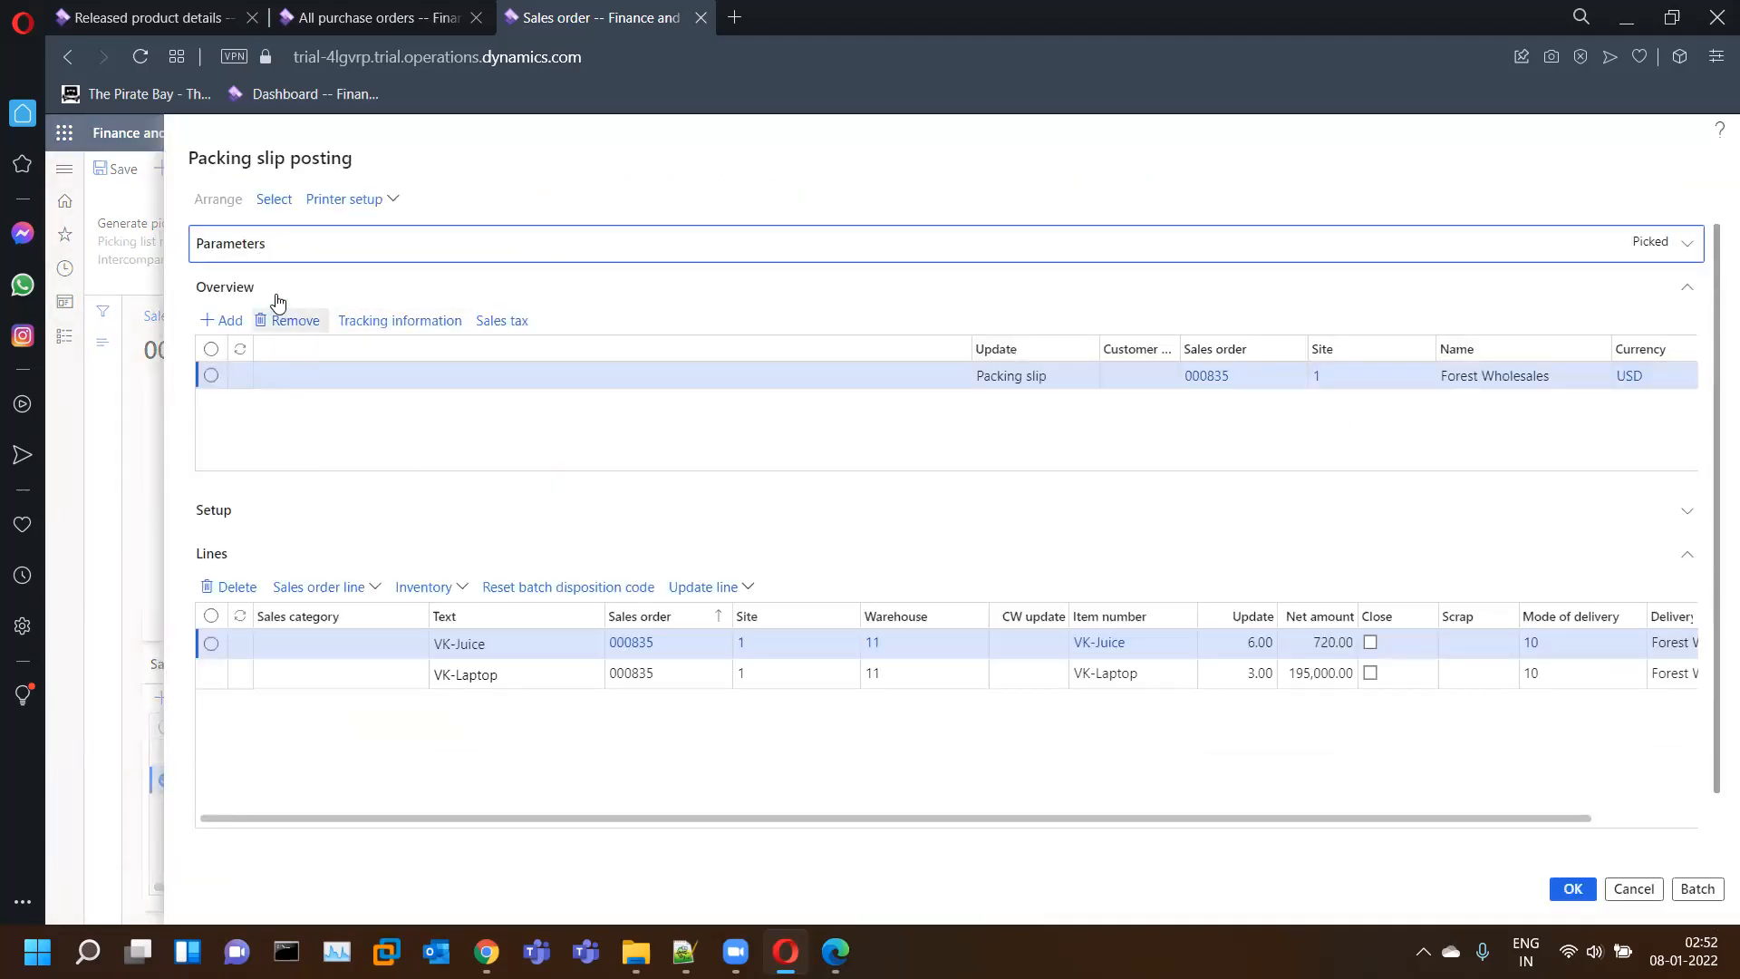
pyautogui.scroll(-4, 1179, 679)
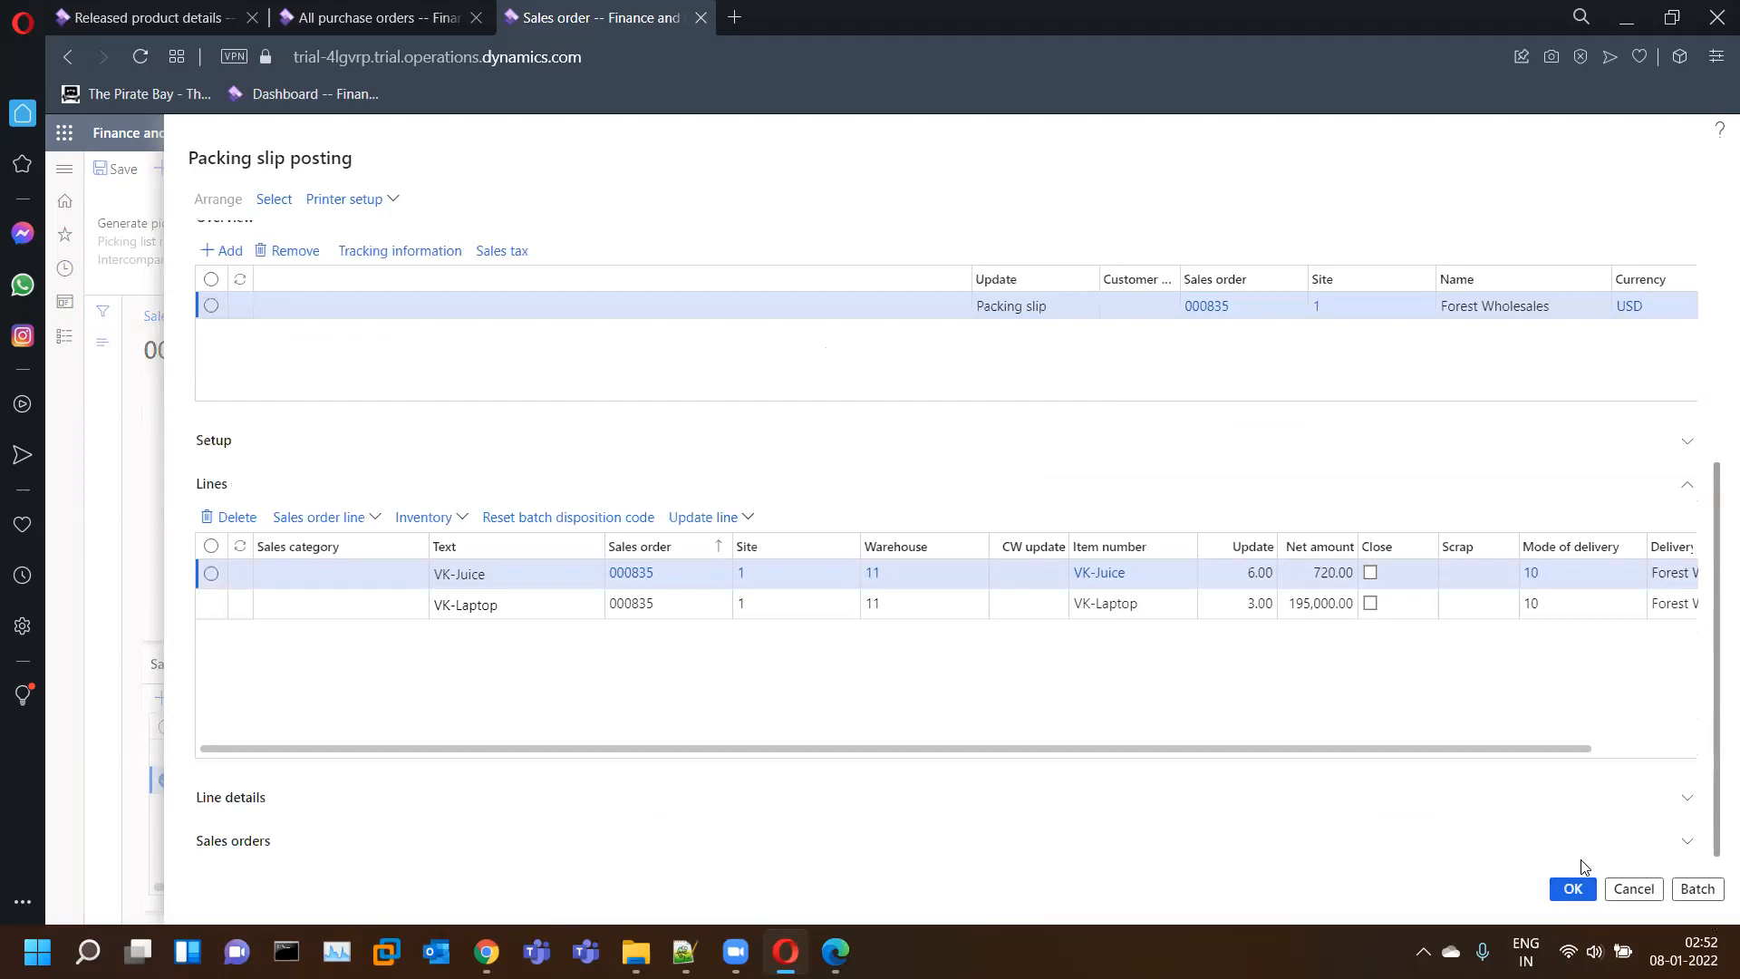
pyautogui.click(1573, 888)
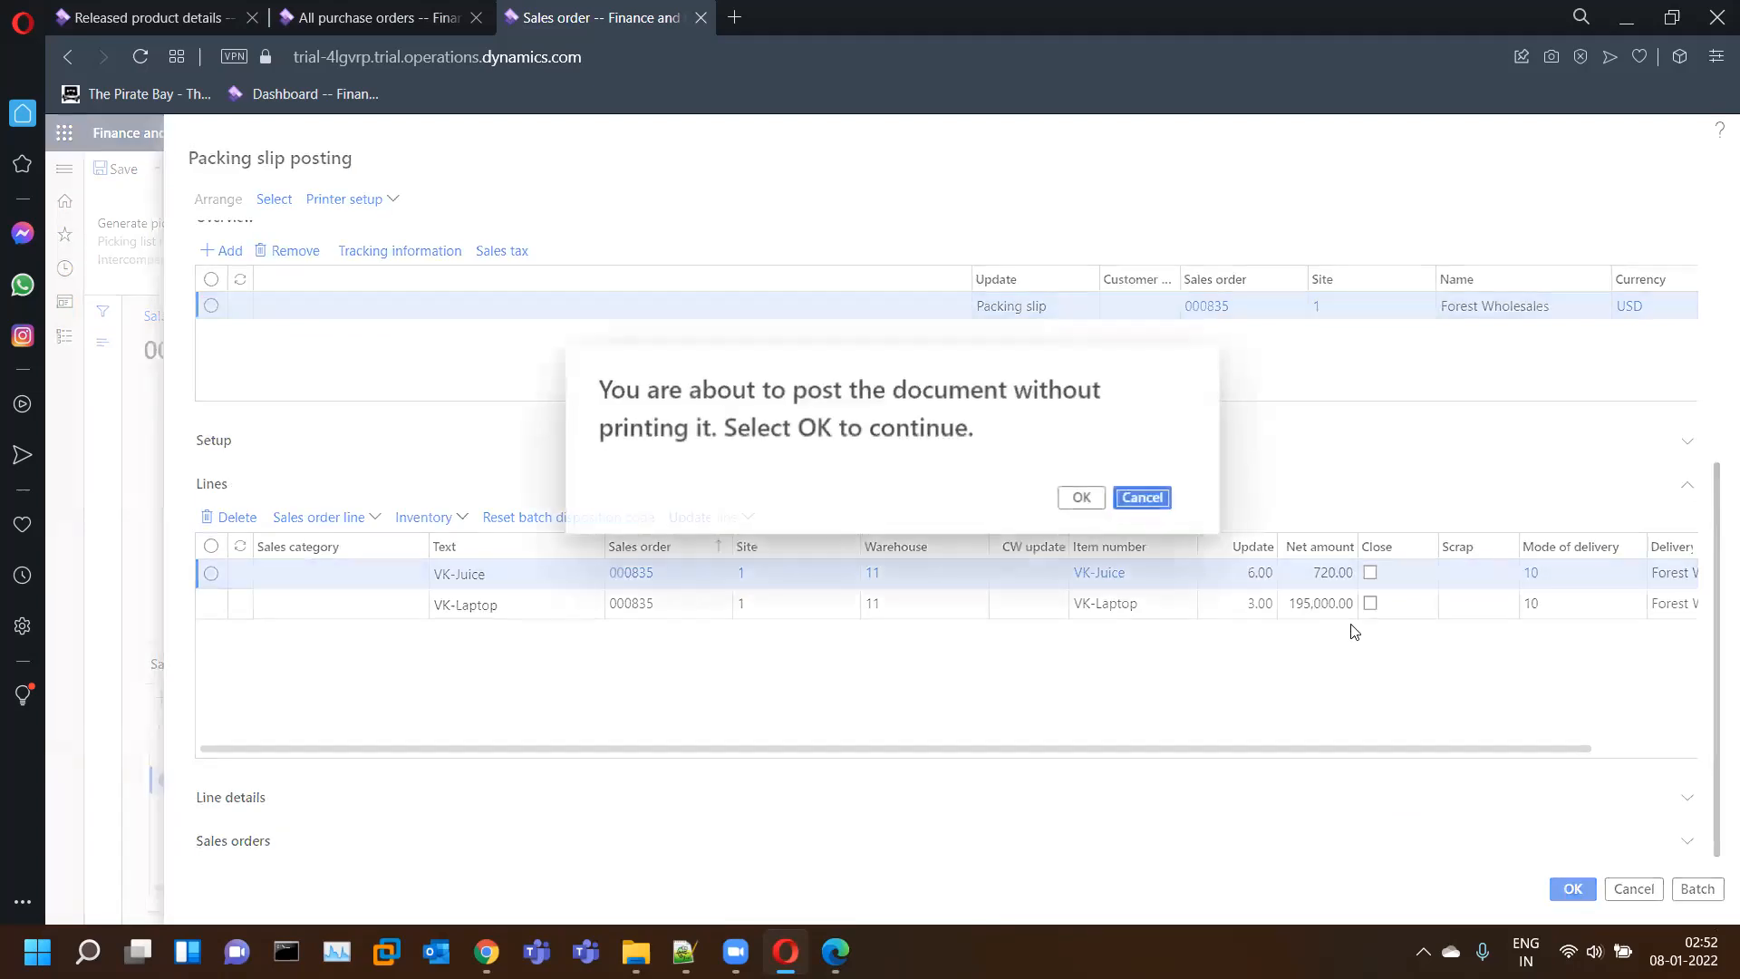
pyautogui.click(1084, 500)
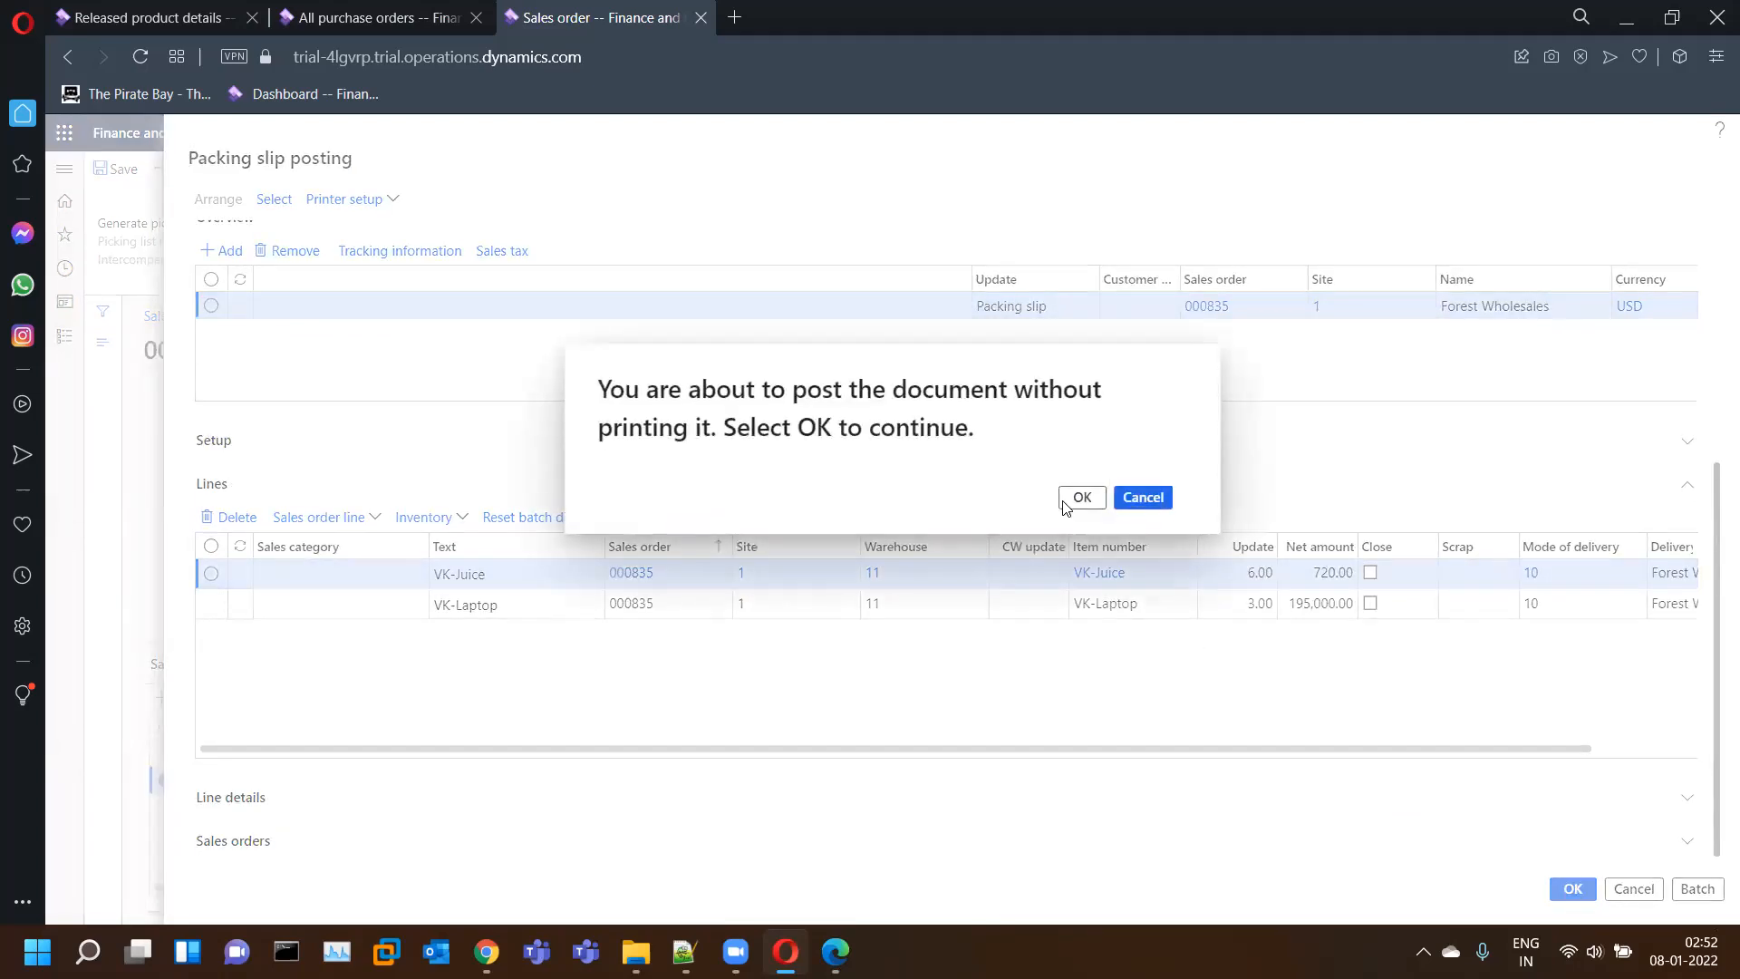